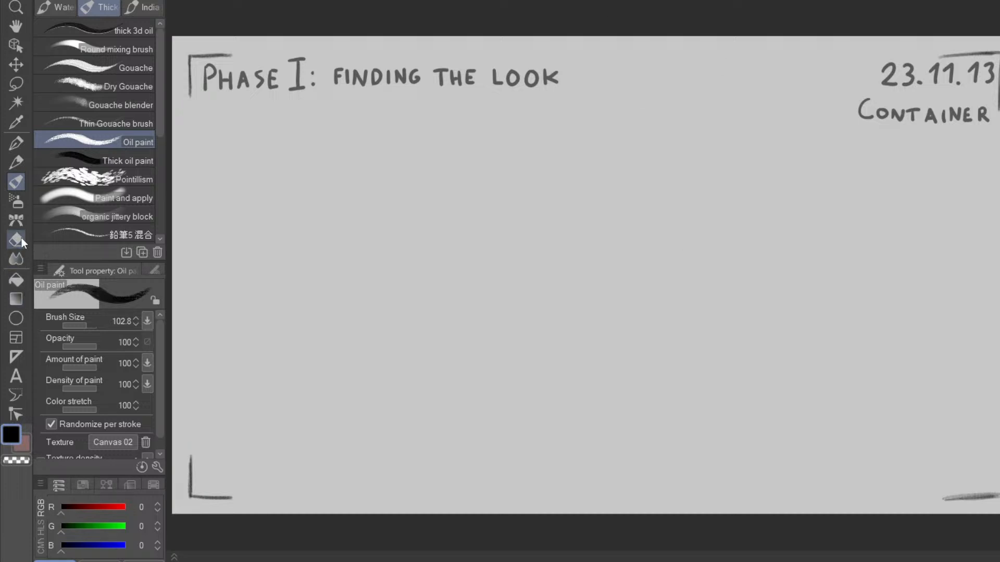
- Erase the handwritten word "Container" beneath the date with the Hard eraser
click(22, 239)
mouse_move(869, 109)
mouse_down()
mouse_move(930, 112)
mouse_move(893, 118)
mouse_move(959, 112)
mouse_move(942, 125)
mouse_move(986, 124)
mouse_move(981, 110)
mouse_move(979, 123)
mouse_move(985, 114)
mouse_move(967, 119)
mouse_move(986, 109)
mouse_move(924, 122)
mouse_up()
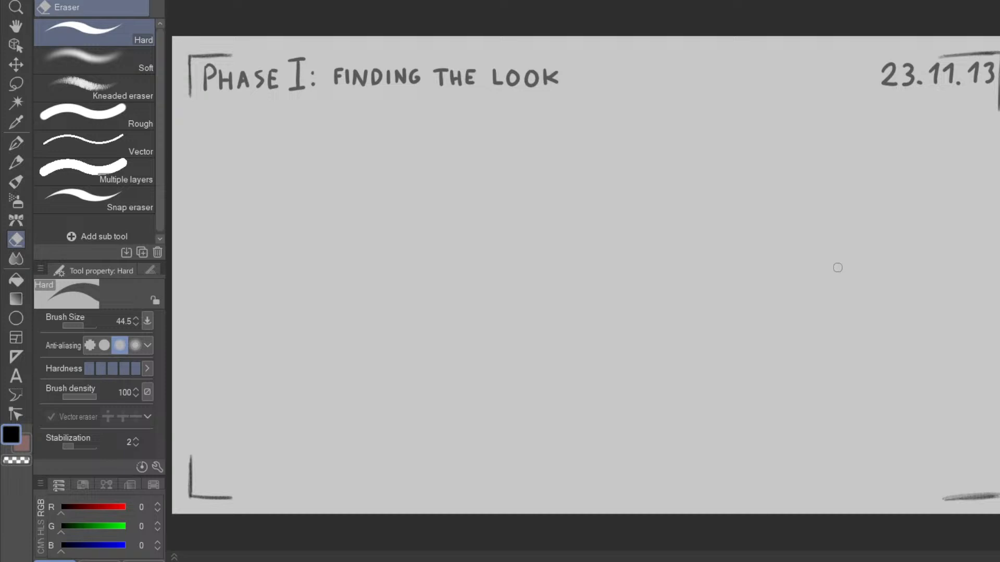
scroll(771, 342, down, 2)
key(space)
drag(801, 368, 763, 357)
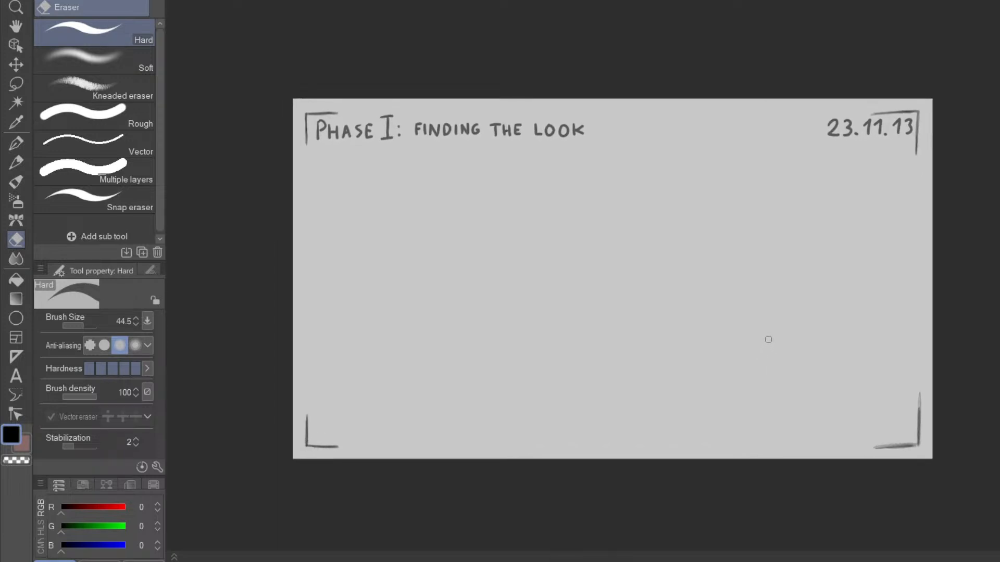
scroll(769, 358, up, 1)
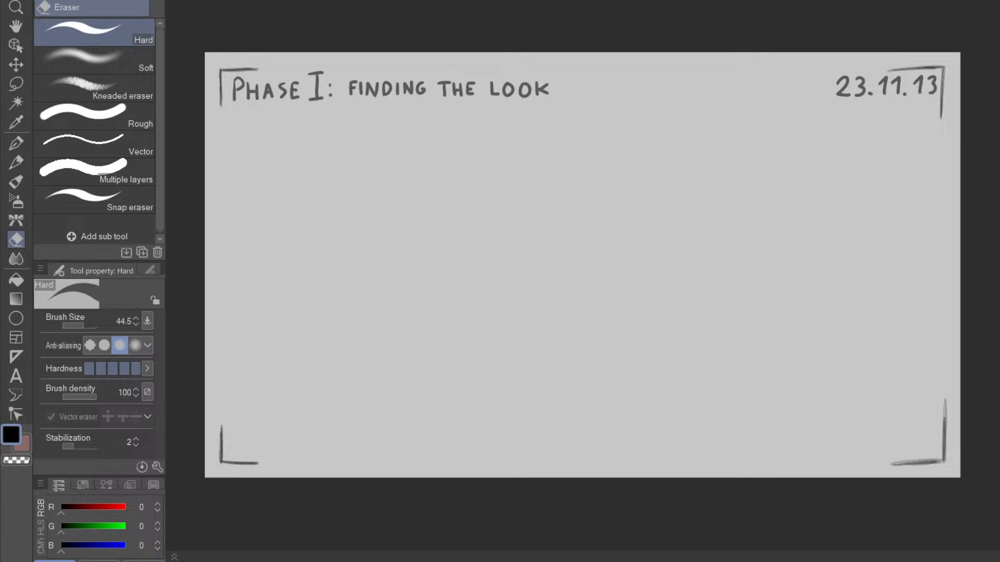
- Erase the final 3 of the handwritten date 23.11.13 and switch to the Mapping pen
click(17, 163)
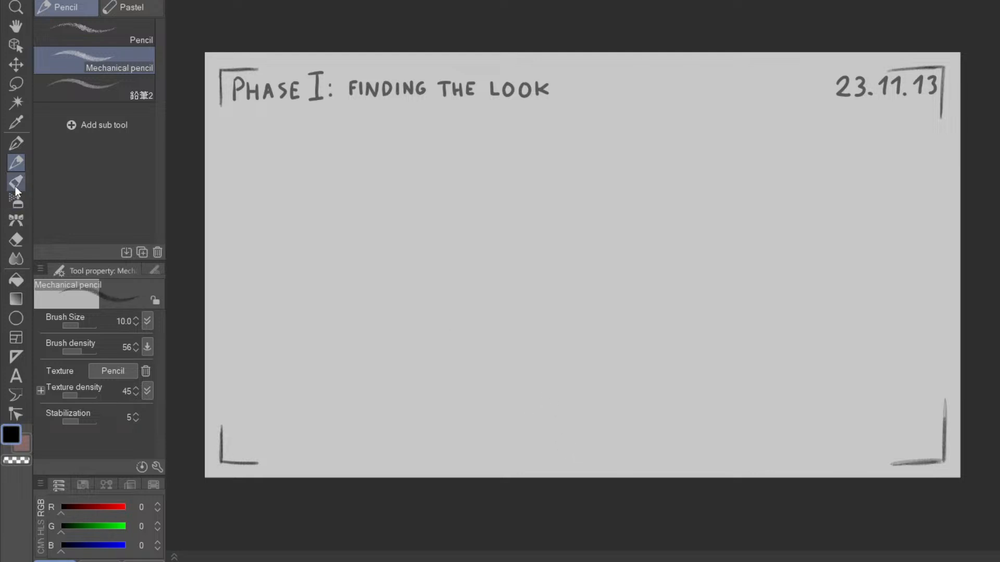
key(b)
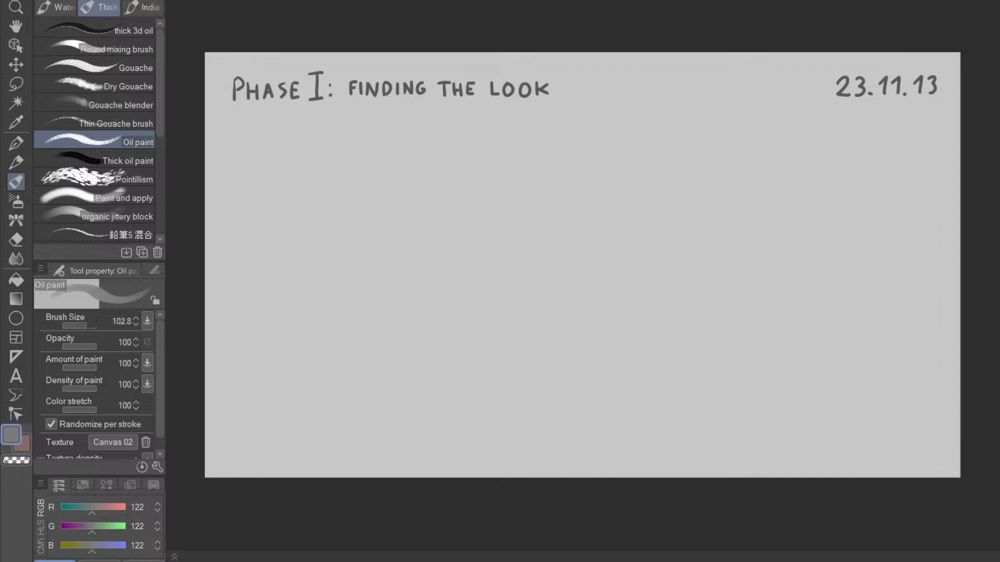
key(ctrl+z)
key(ctrl+y)
drag(883, 99, 959, 34)
drag(826, 98, 700, 262)
drag(729, 326, 632, 423)
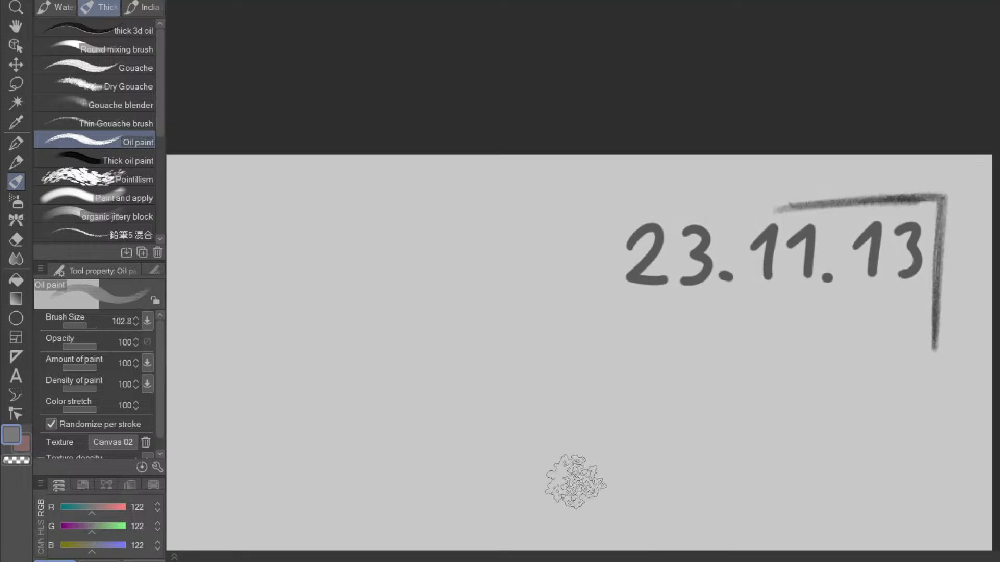
key(e)
mouse_move(896, 234)
mouse_down()
mouse_move(912, 225)
mouse_move(908, 277)
mouse_up()
key(p)
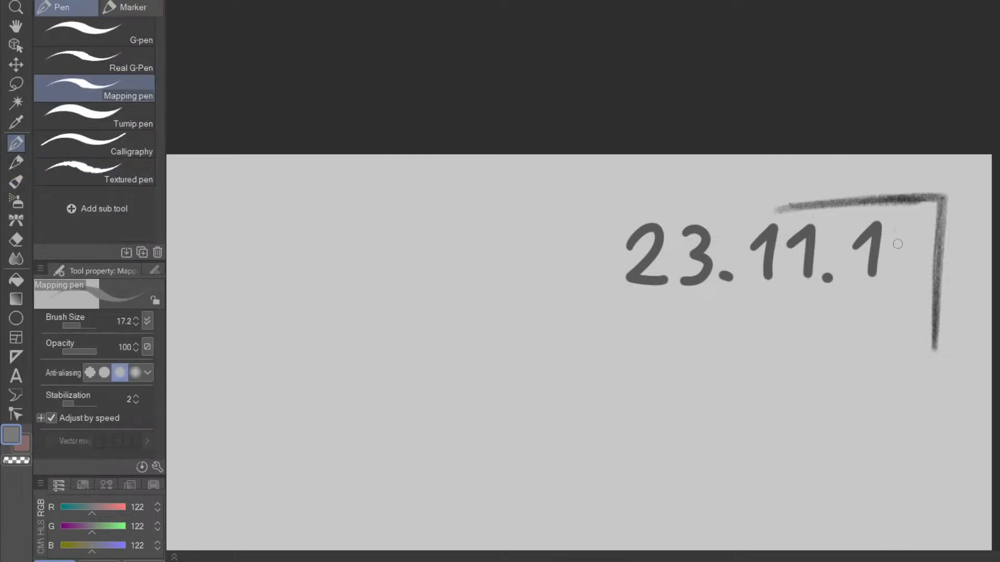
drag(909, 231, 891, 245)
key(ctrl+z)
drag(915, 225, 908, 249)
key(ctrl+z)
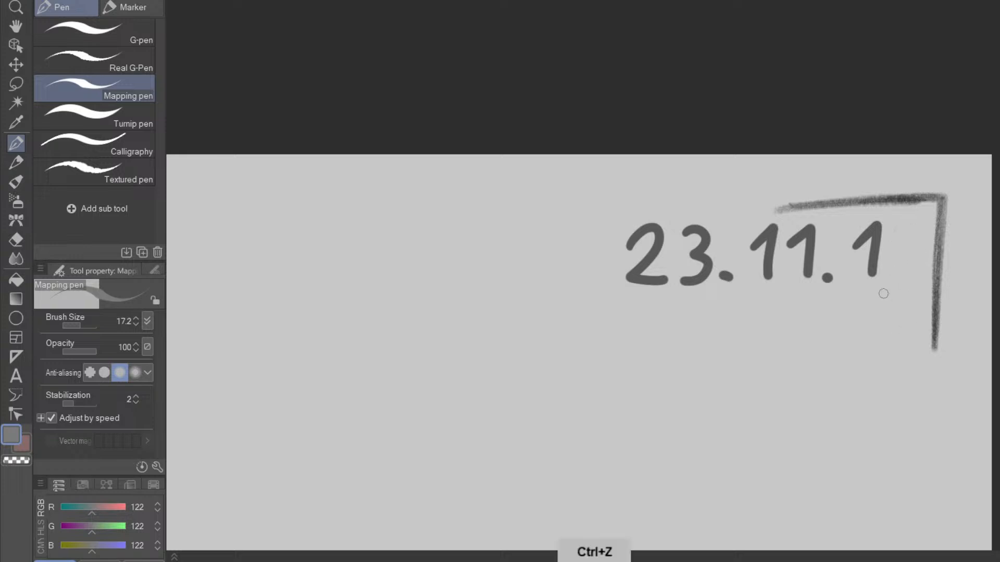
- Draw a 4 as the date's last digit, using the dark grey sampled from the neighbouring 1
alt+click(872, 245)
mouse_move(916, 223)
mouse_down()
mouse_move(892, 247)
mouse_move(923, 248)
mouse_move(911, 280)
mouse_up()
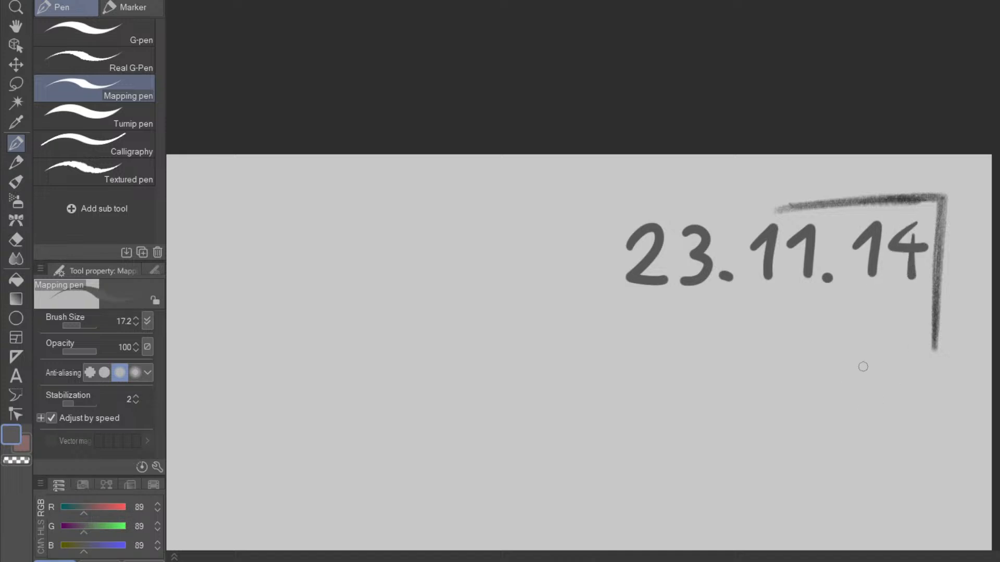
scroll(830, 335, down, 3)
drag(768, 383, 823, 308)
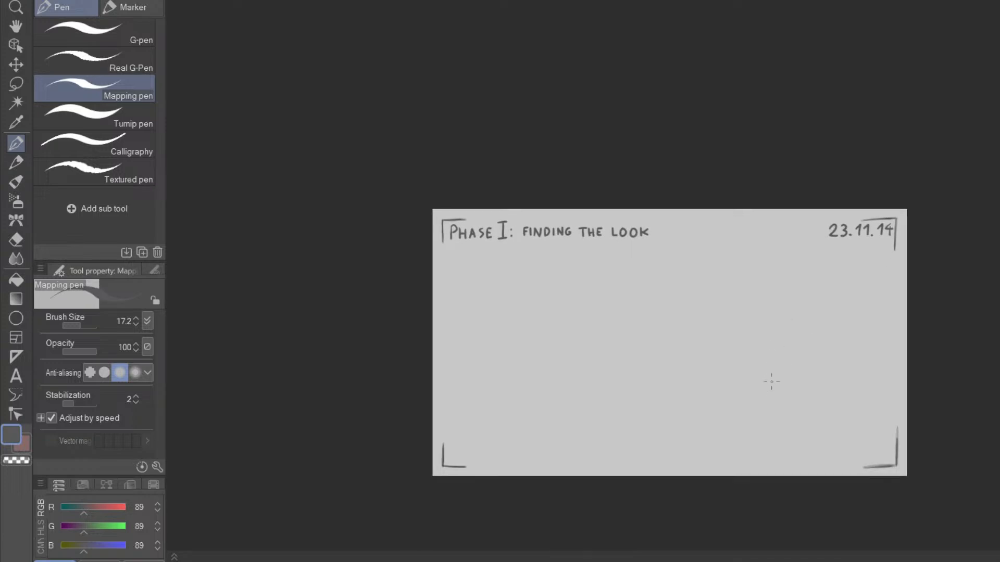
drag(776, 400, 792, 356)
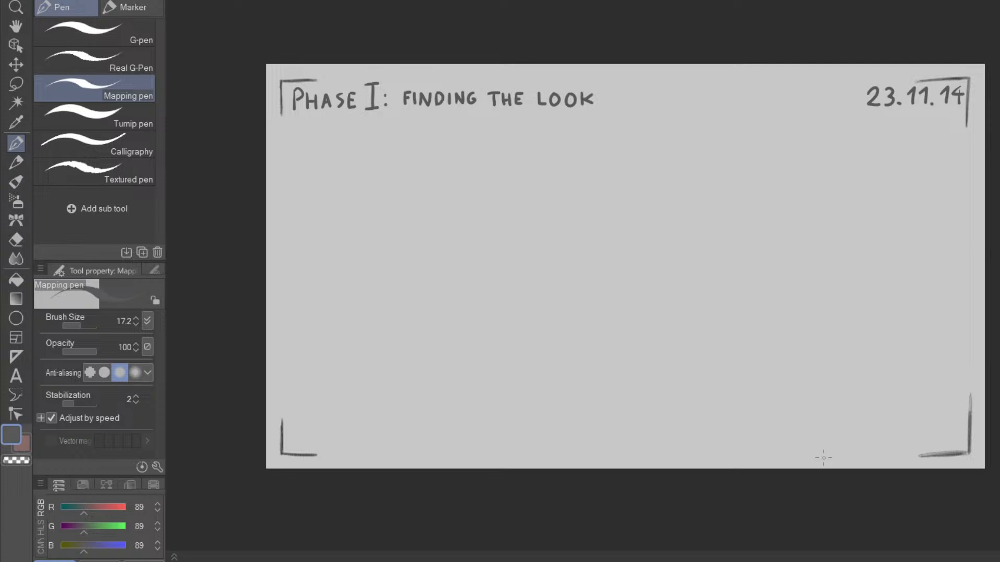
- Paint an X of two crossing, outward-widening windmill blades beneath the title with the Oil paint brush
click(18, 184)
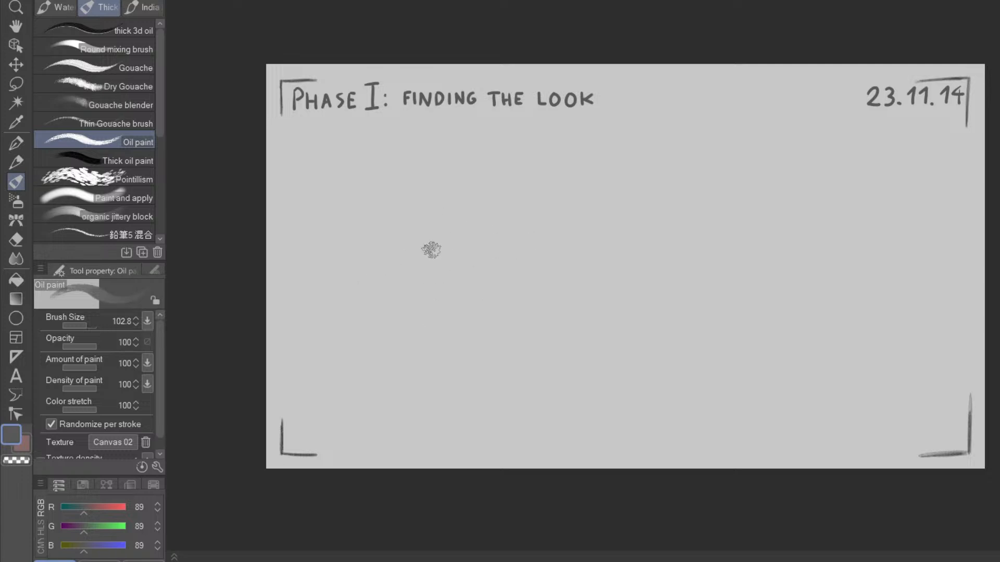
drag(383, 287, 555, 142)
drag(383, 294, 555, 143)
mouse_move(364, 290)
mouse_down()
mouse_move(370, 268)
mouse_move(381, 294)
mouse_move(397, 273)
mouse_move(378, 266)
mouse_move(462, 214)
mouse_move(398, 253)
mouse_move(420, 246)
mouse_move(392, 271)
mouse_move(372, 271)
mouse_move(553, 168)
mouse_move(555, 144)
mouse_move(481, 211)
mouse_move(567, 162)
mouse_move(553, 137)
mouse_move(568, 167)
mouse_move(446, 233)
mouse_up()
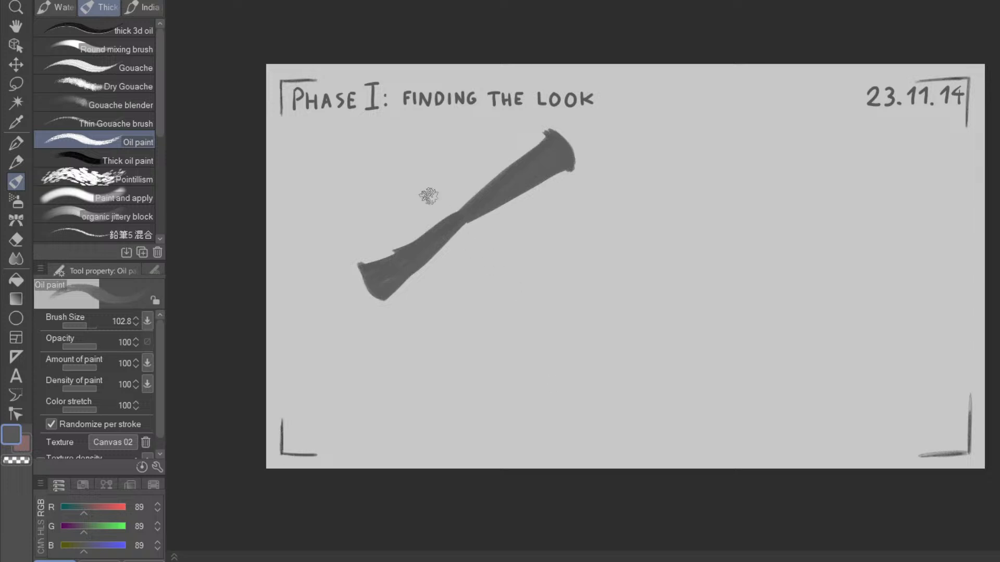
drag(421, 140, 522, 292)
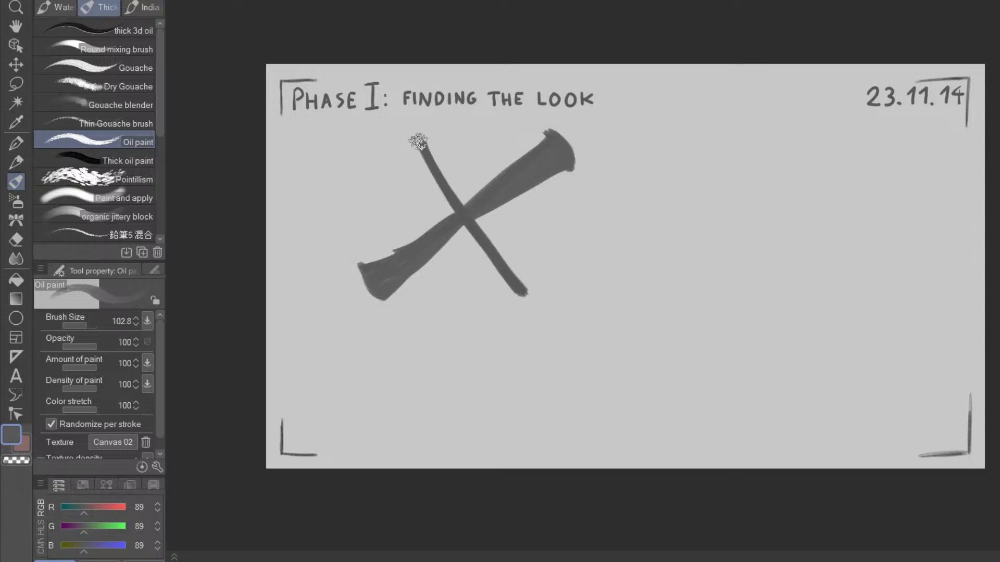
mouse_move(402, 147)
mouse_down()
mouse_move(474, 226)
mouse_move(416, 144)
mouse_move(414, 157)
mouse_move(404, 145)
mouse_move(422, 144)
mouse_move(522, 273)
mouse_move(475, 226)
mouse_move(508, 243)
mouse_move(539, 288)
mouse_move(492, 245)
mouse_move(526, 292)
mouse_move(536, 287)
mouse_move(485, 239)
mouse_move(528, 288)
mouse_up()
- Trim the ragged edge of the X's lower-right arm and repaint it wider with a longer tip
key(e)
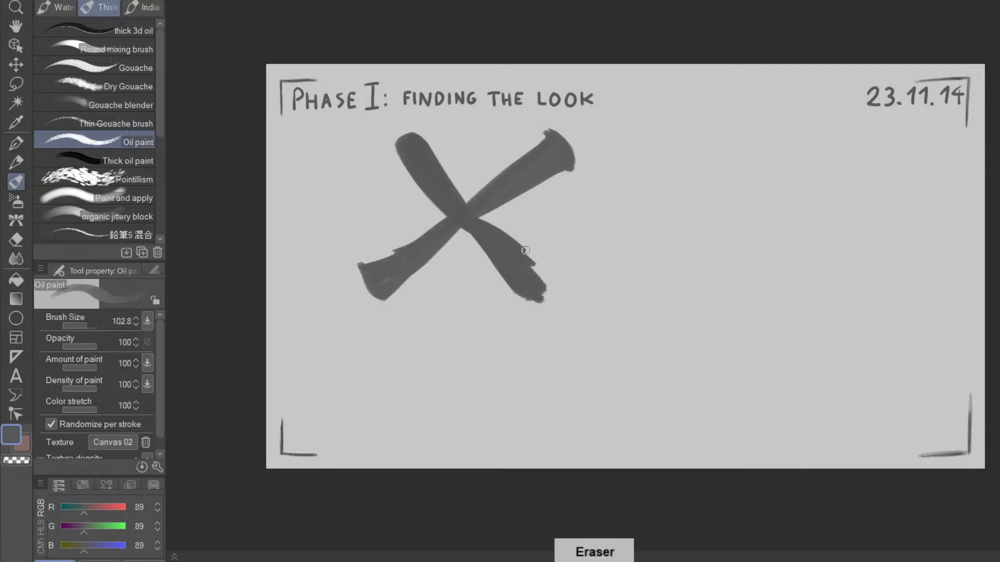
drag(502, 227, 532, 262)
drag(490, 227, 533, 275)
key(p)
mouse_move(484, 230)
mouse_down()
mouse_move(528, 260)
mouse_move(546, 283)
mouse_move(508, 253)
mouse_move(536, 298)
mouse_up()
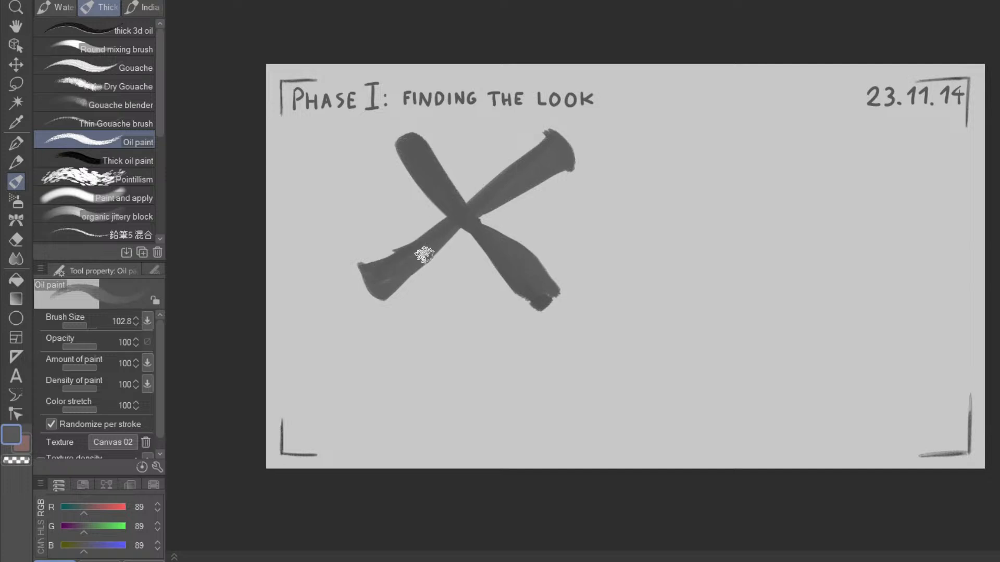
- Trim the upper edge of the X's upper-right arm with the eraser and thicken its underside with the brush
mouse_move(428, 228)
mouse_down()
mouse_move(359, 260)
mouse_move(417, 243)
mouse_up()
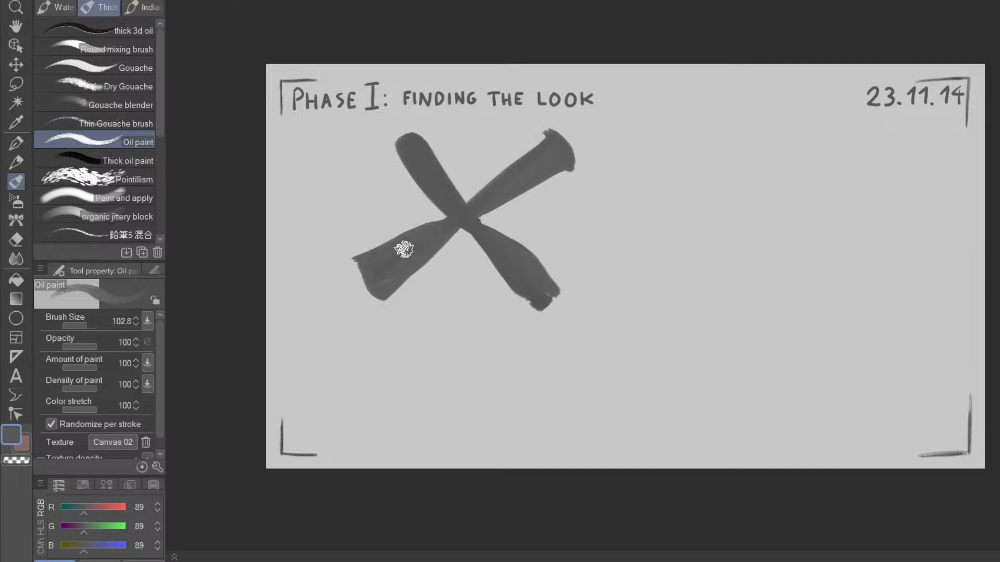
key(ctrl+z)
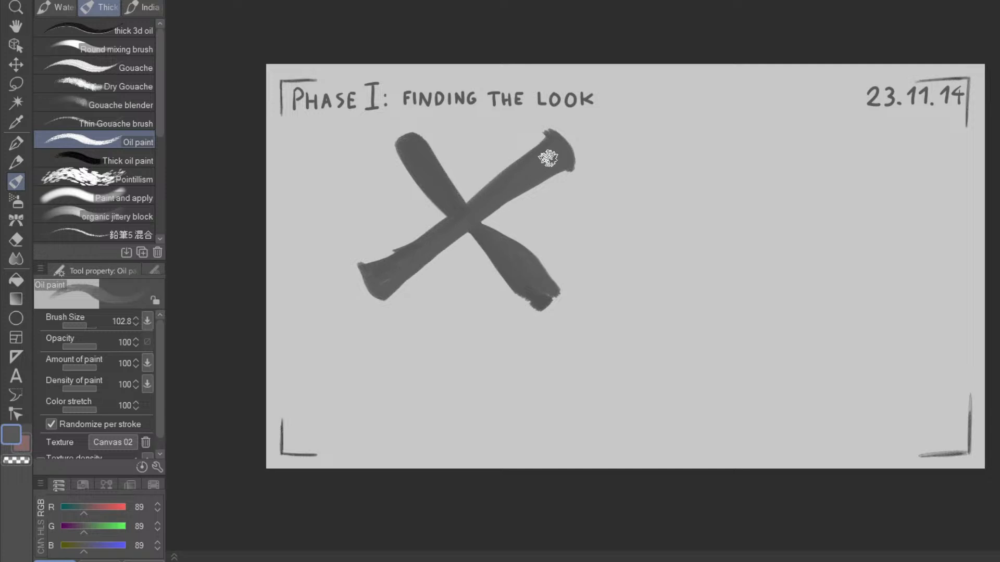
key(e)
drag(470, 202, 572, 125)
key(p)
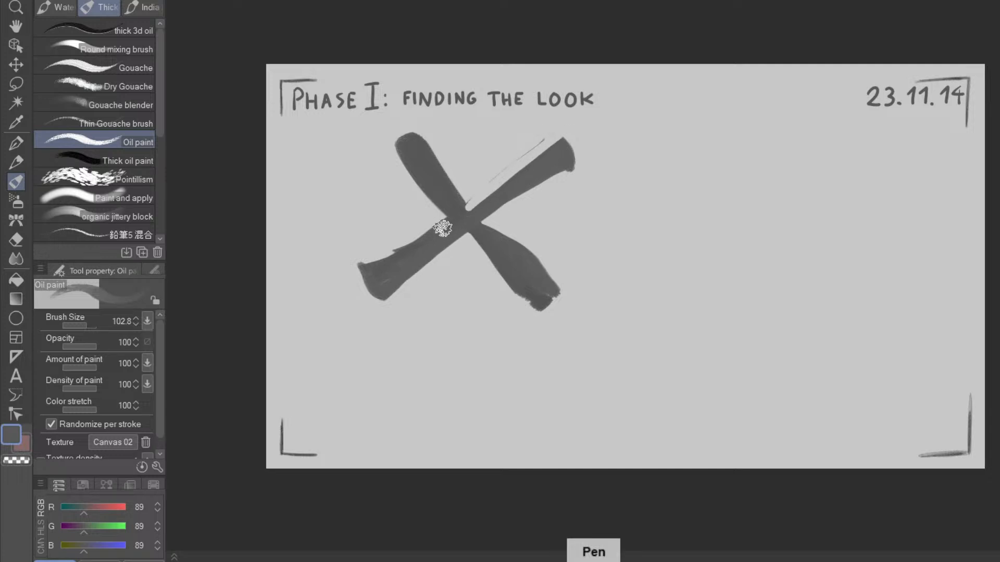
key(e)
drag(459, 237, 385, 309)
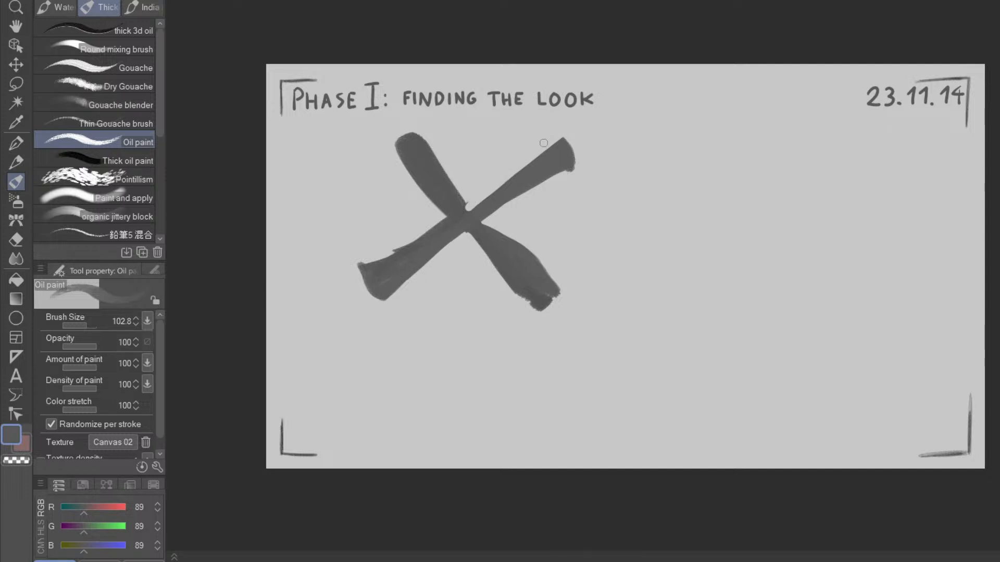
key(p)
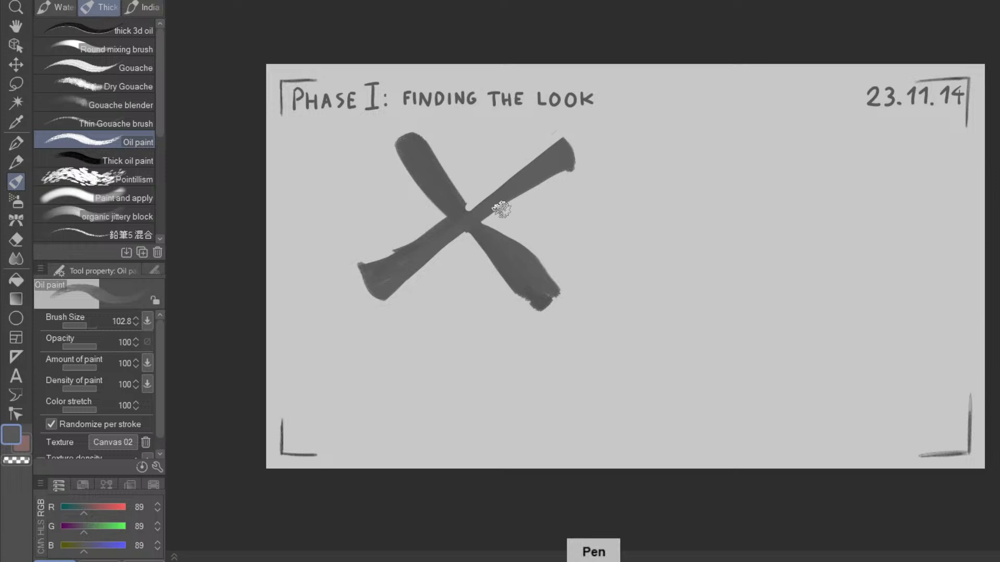
mouse_move(480, 220)
mouse_down()
mouse_move(565, 172)
mouse_move(553, 174)
mouse_up()
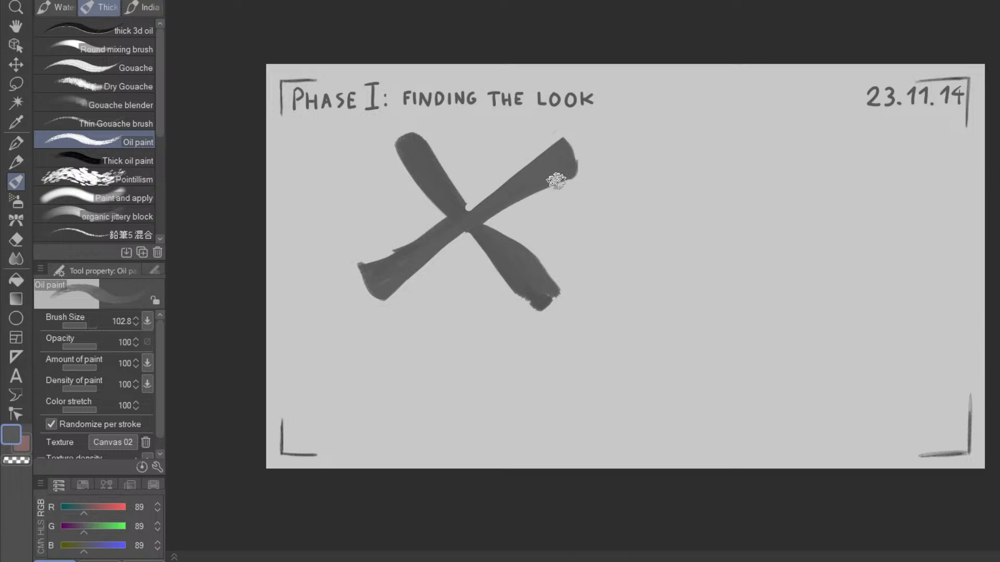
- Erase thin straight centre lines along both diagonals of the X, rotating the canvas for the second one
key(e)
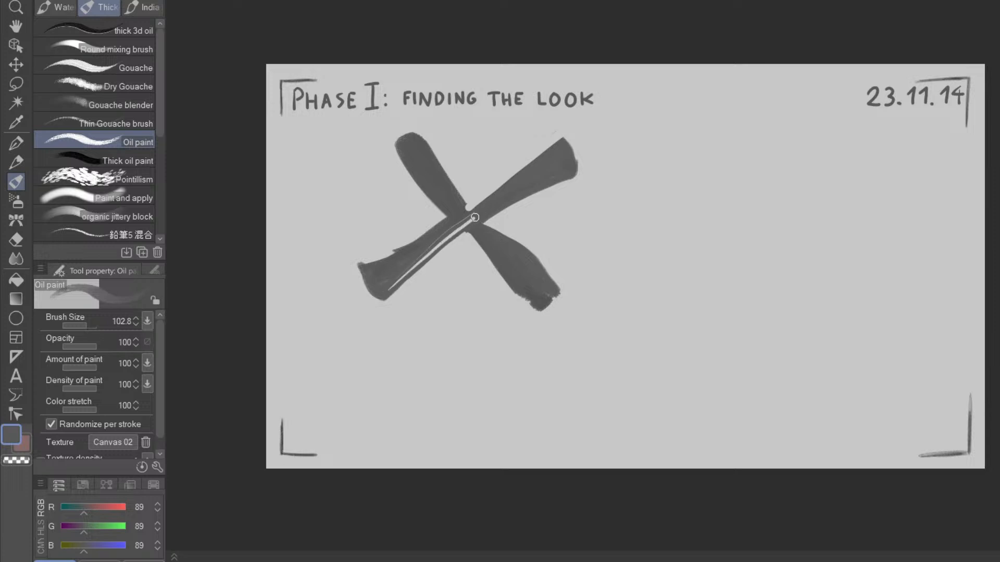
key(shift+space)
mouse_move(685, 324)
mouse_down()
mouse_move(573, 457)
mouse_move(548, 454)
mouse_up()
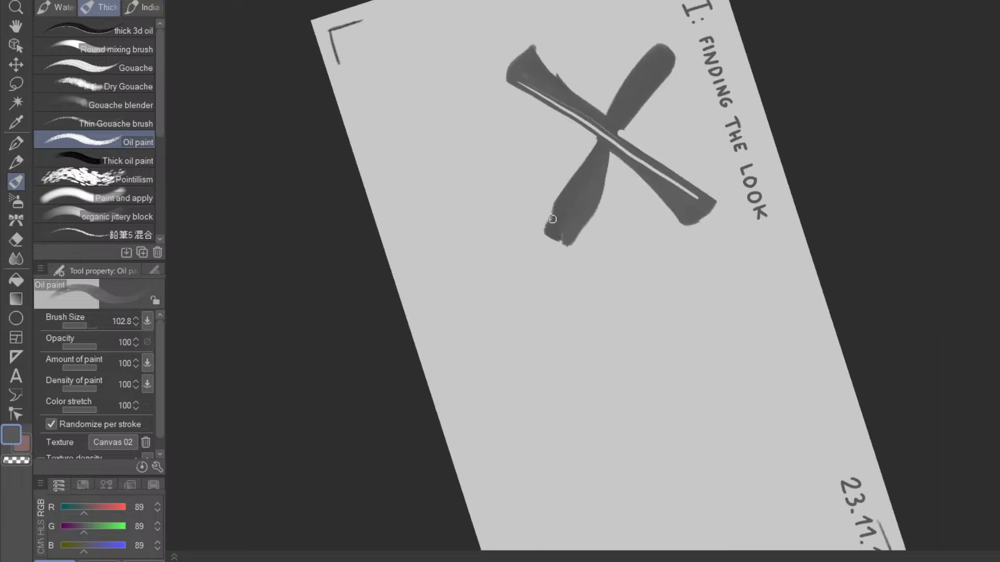
key(p)
drag(618, 114, 651, 54)
key(e)
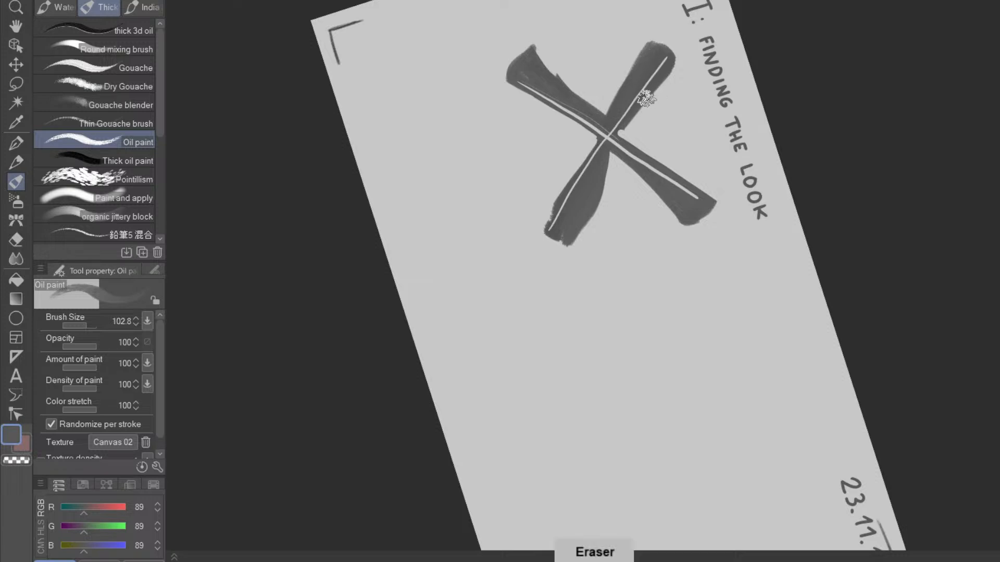
- Erase one side of each arm on the second diagonal and repaint its bulk on the opposite side of the centre line
drag(608, 113, 660, 43)
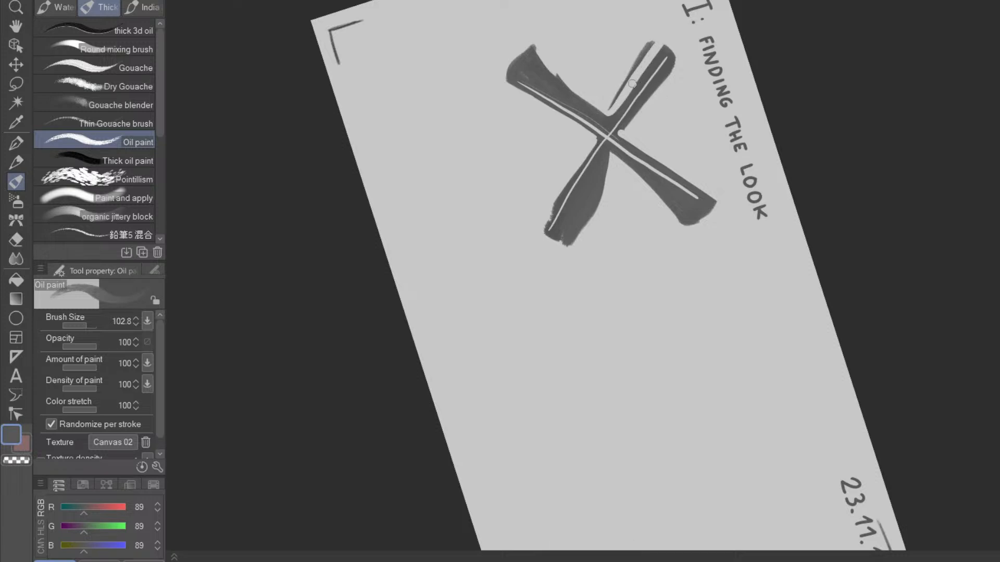
key(p)
mouse_move(628, 125)
mouse_down()
mouse_move(684, 73)
mouse_move(676, 51)
mouse_move(666, 78)
mouse_up()
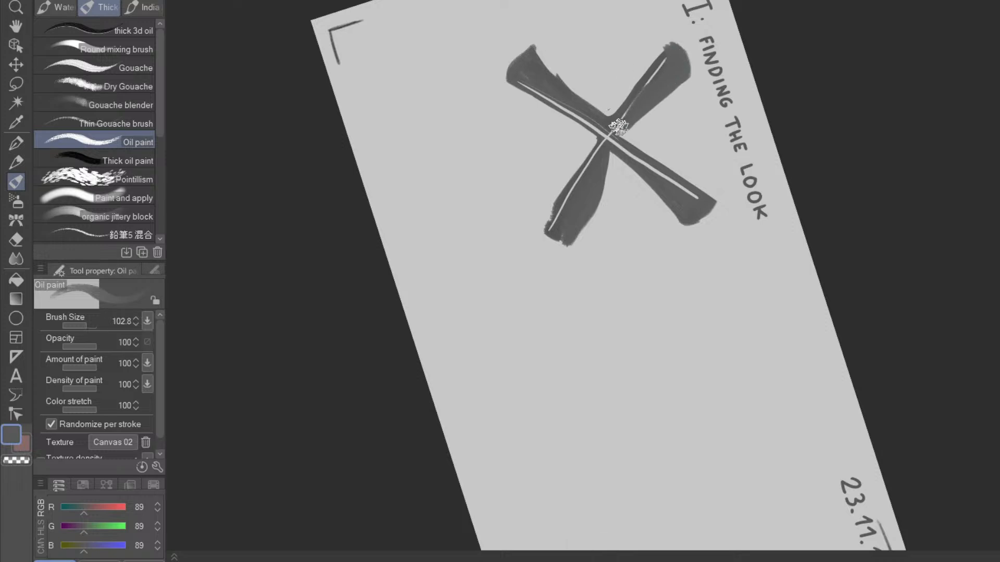
key(e)
mouse_move(611, 156)
mouse_down()
mouse_move(551, 252)
mouse_move(604, 167)
mouse_move(588, 218)
mouse_up()
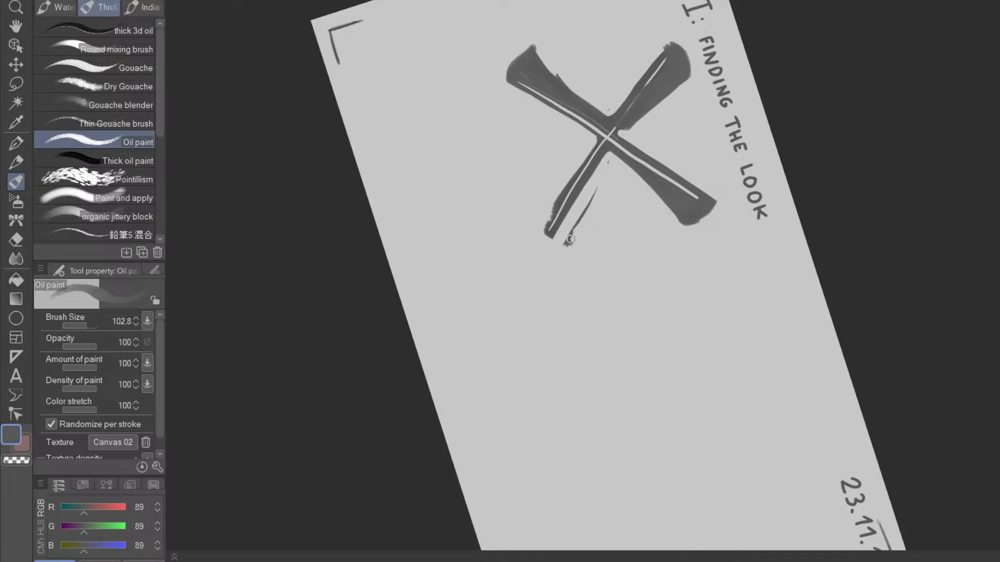
key(p)
mouse_move(598, 149)
mouse_down()
mouse_move(541, 210)
mouse_move(545, 224)
mouse_move(546, 207)
mouse_move(584, 163)
mouse_move(543, 220)
mouse_move(587, 164)
mouse_move(552, 223)
mouse_move(532, 222)
mouse_move(665, 59)
mouse_move(589, 181)
mouse_up()
- Fill the erased centre lines of the blades with grey paint and reset the canvas rotation
drag(673, 346, 556, 239)
mouse_move(388, 304)
mouse_down()
mouse_move(372, 313)
mouse_move(532, 169)
mouse_up()
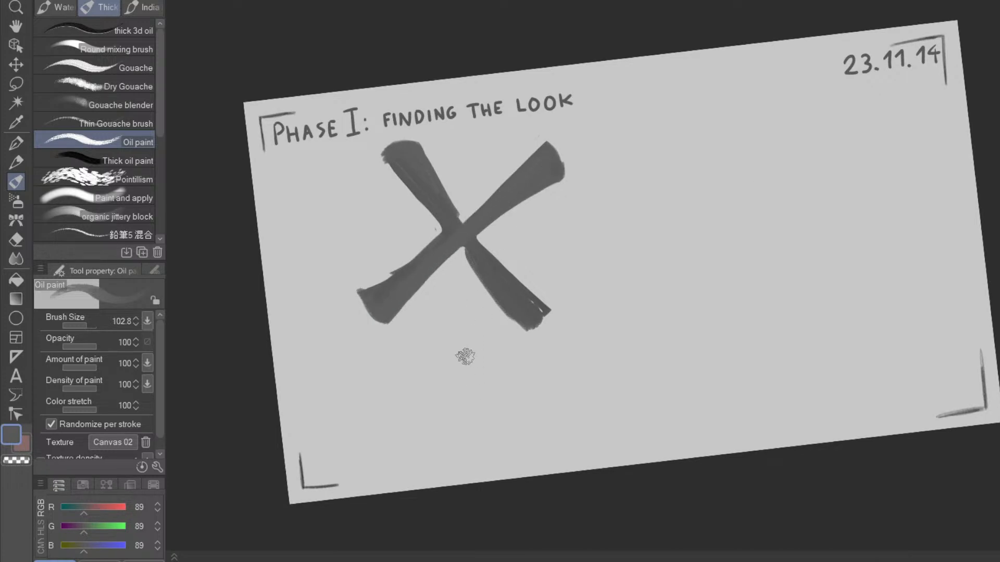
drag(507, 392, 522, 344)
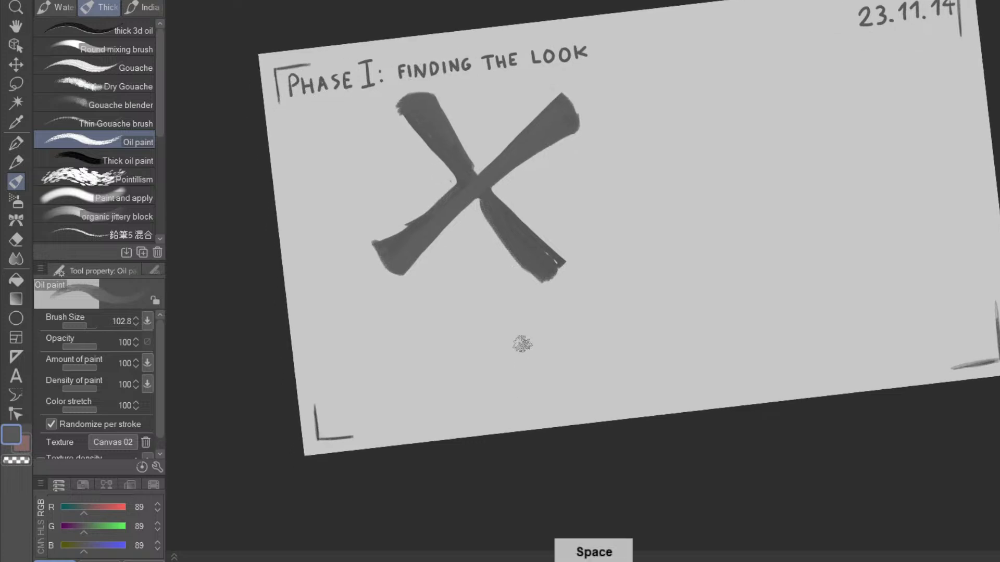
drag(569, 279, 553, 312)
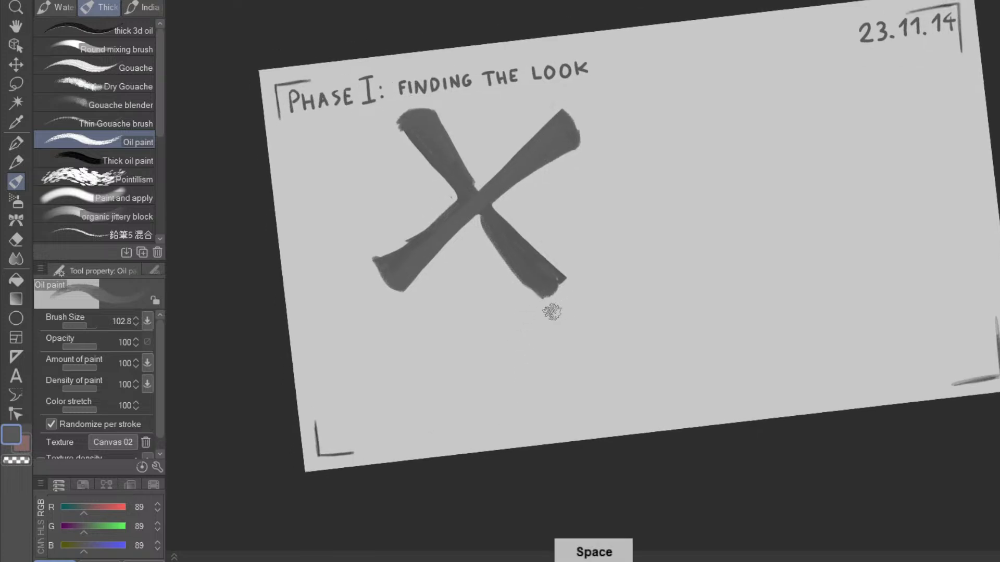
key(ctrl+@)
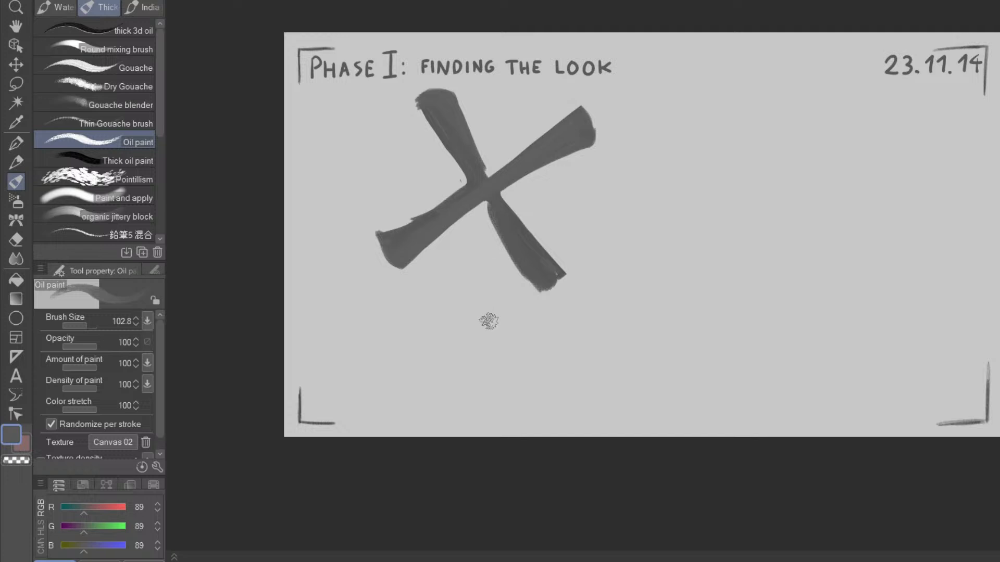
- Paint a thick vertical post below the blades' hub, flanked by two thinner slanted legs at brush size 43.8
mouse_move(487, 214)
mouse_down()
mouse_move(482, 390)
mouse_move(488, 198)
mouse_move(473, 376)
mouse_up()
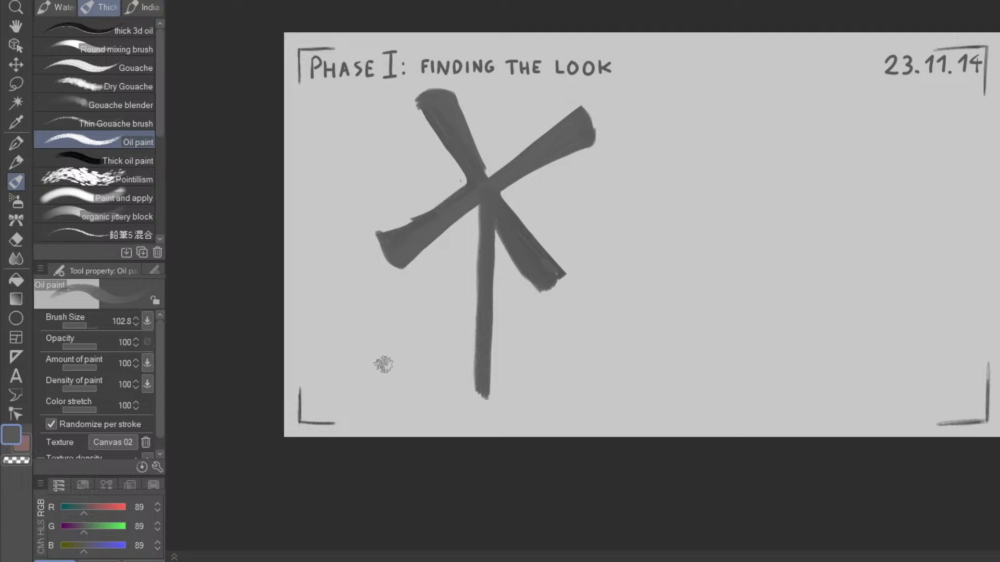
drag(379, 385, 387, 390)
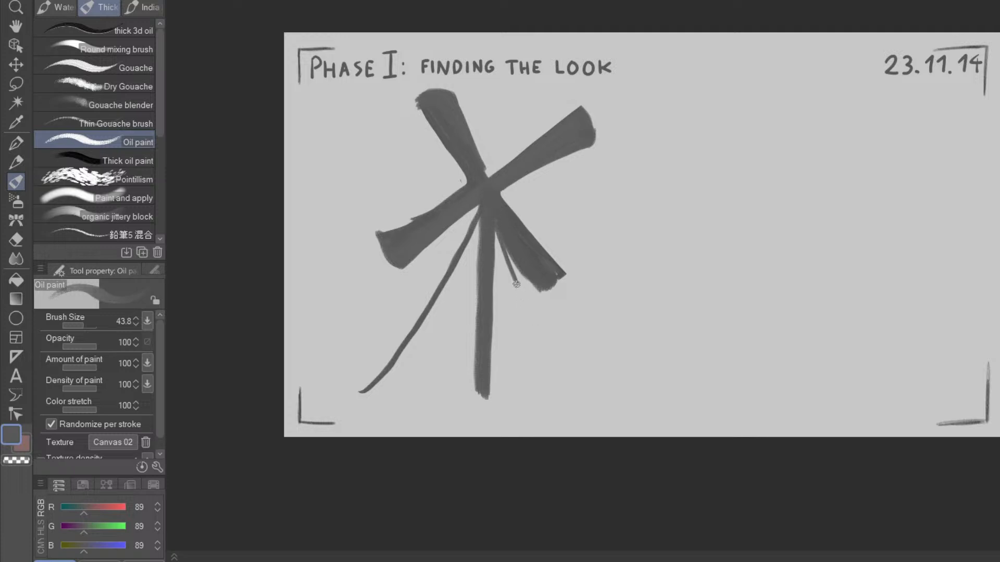
drag(512, 273, 558, 377)
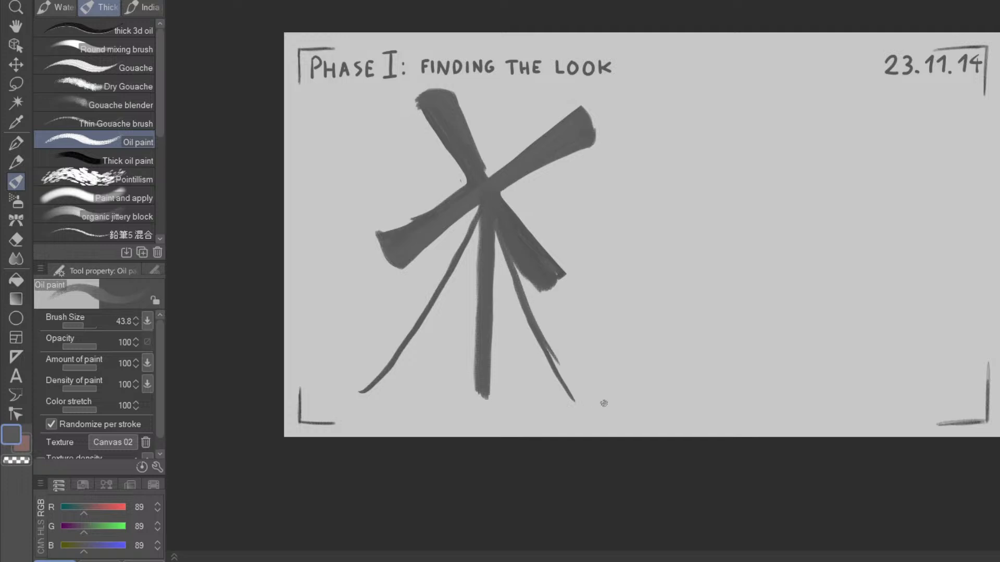
- Set the brush size to 106.8 and widen the upper-right and lower-left blades into flared fan shapes
key(e)
key(p)
mouse_move(504, 240)
ctrl+alt+mouse_down()
mouse_move(570, 313)
mouse_move(559, 307)
ctrl+alt+mouse_up()
mouse_move(585, 375)
shift+mouse_down()
mouse_move(623, 353)
mouse_move(594, 394)
mouse_move(627, 290)
mouse_move(476, 361)
mouse_move(500, 274)
mouse_move(531, 225)
mouse_move(484, 336)
shift+mouse_up()
mouse_move(442, 229)
mouse_down()
mouse_move(528, 219)
mouse_move(458, 226)
mouse_move(481, 231)
mouse_move(475, 315)
mouse_move(497, 248)
mouse_move(517, 231)
mouse_move(496, 239)
mouse_up()
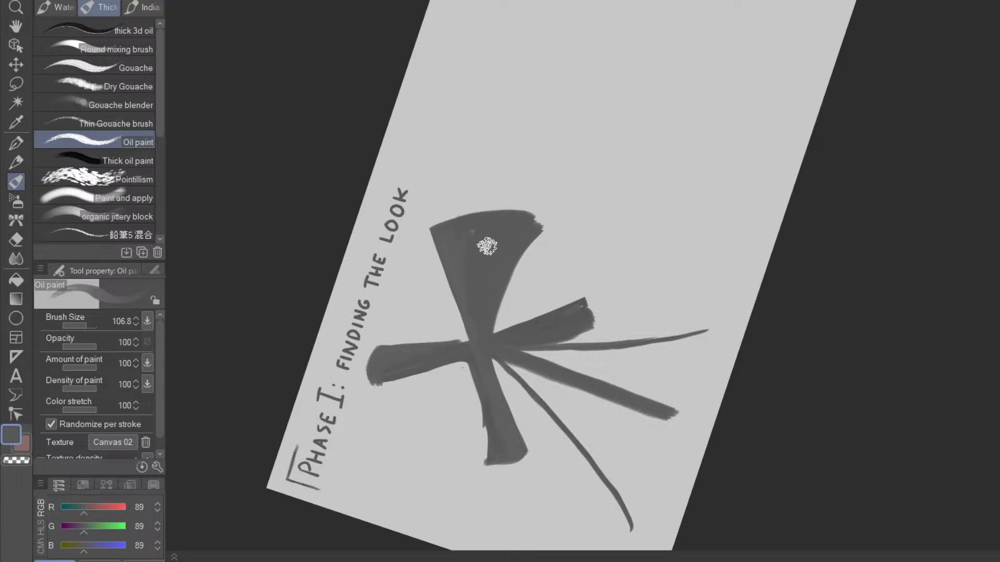
mouse_move(474, 360)
mouse_down()
mouse_move(464, 431)
mouse_move(430, 472)
mouse_move(460, 432)
mouse_move(474, 384)
mouse_move(434, 463)
mouse_move(441, 475)
mouse_move(492, 473)
mouse_move(519, 456)
mouse_move(464, 464)
mouse_move(481, 402)
mouse_move(445, 473)
mouse_move(481, 455)
mouse_move(463, 470)
mouse_move(480, 435)
mouse_move(457, 467)
mouse_move(477, 447)
mouse_move(501, 452)
mouse_up()
- Widen the upper-left and lower-right blades into matching flared shapes with grey paint, rotating the canvas for each
mouse_move(596, 367)
mouse_down()
mouse_move(529, 459)
mouse_move(508, 471)
mouse_up()
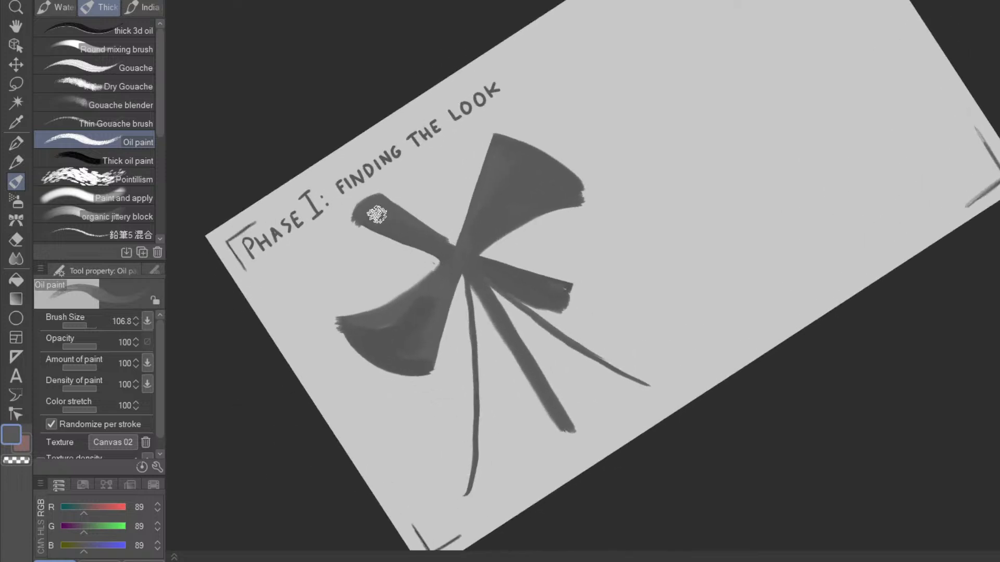
mouse_move(373, 208)
mouse_down()
mouse_move(413, 167)
mouse_move(372, 202)
mouse_move(401, 177)
mouse_move(433, 182)
mouse_move(424, 174)
mouse_move(454, 247)
mouse_move(423, 196)
mouse_move(384, 197)
mouse_move(408, 193)
mouse_move(424, 227)
mouse_move(416, 206)
mouse_move(360, 210)
mouse_move(362, 185)
mouse_move(397, 145)
mouse_move(414, 154)
mouse_move(375, 197)
mouse_move(386, 168)
mouse_up()
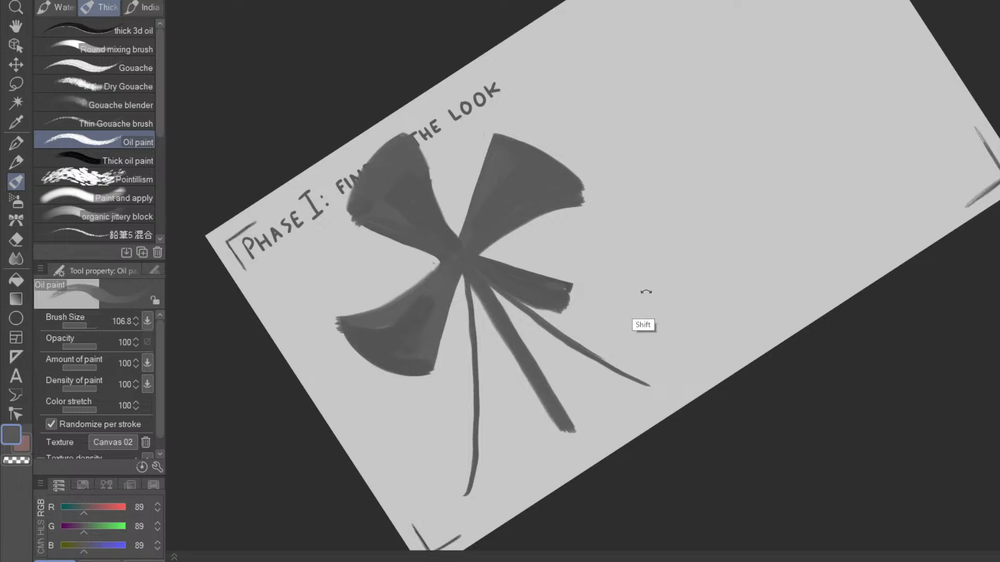
drag(625, 284, 480, 422)
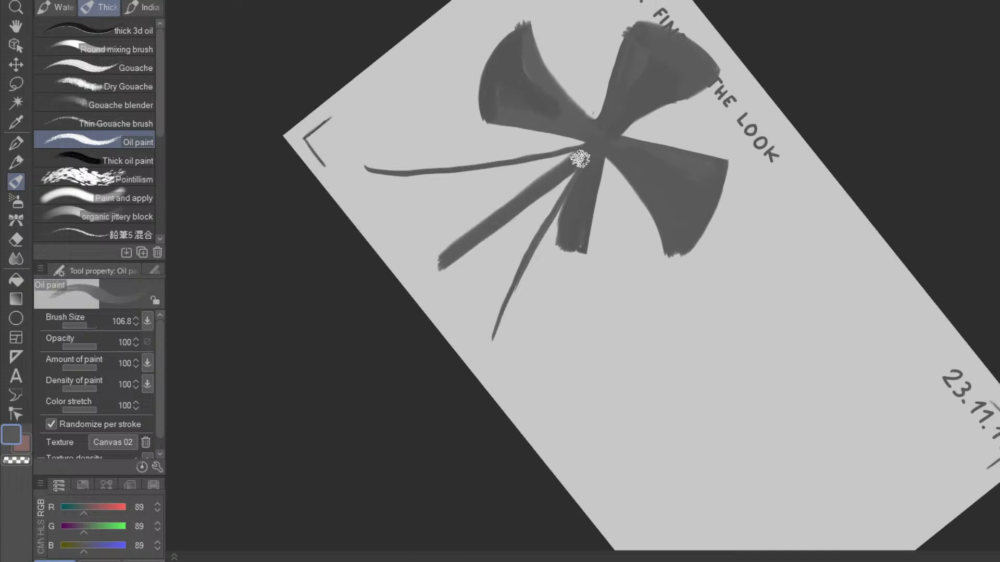
mouse_move(583, 151)
mouse_down()
mouse_move(541, 208)
mouse_move(536, 236)
mouse_move(541, 253)
mouse_move(574, 263)
mouse_move(555, 262)
mouse_move(509, 216)
mouse_move(563, 164)
mouse_move(590, 154)
mouse_move(519, 221)
mouse_move(568, 186)
mouse_move(547, 235)
mouse_move(558, 239)
mouse_move(576, 171)
mouse_move(557, 250)
mouse_up()
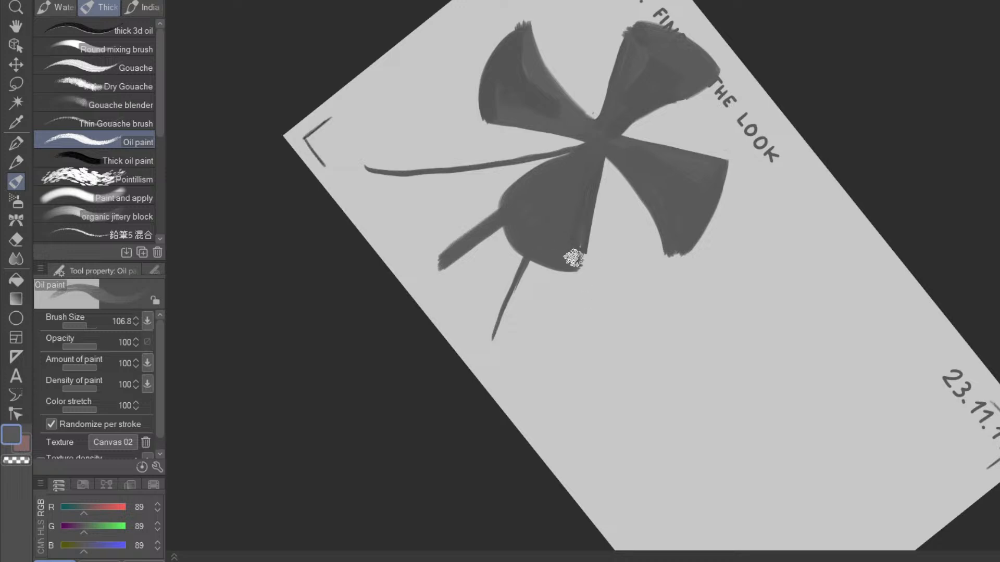
- Erase a straight outer edge and a curved inner edge on the lower-right blade, and retouch its flare with grey paint
key(e)
mouse_move(604, 162)
mouse_down()
mouse_move(563, 278)
mouse_move(593, 218)
mouse_up()
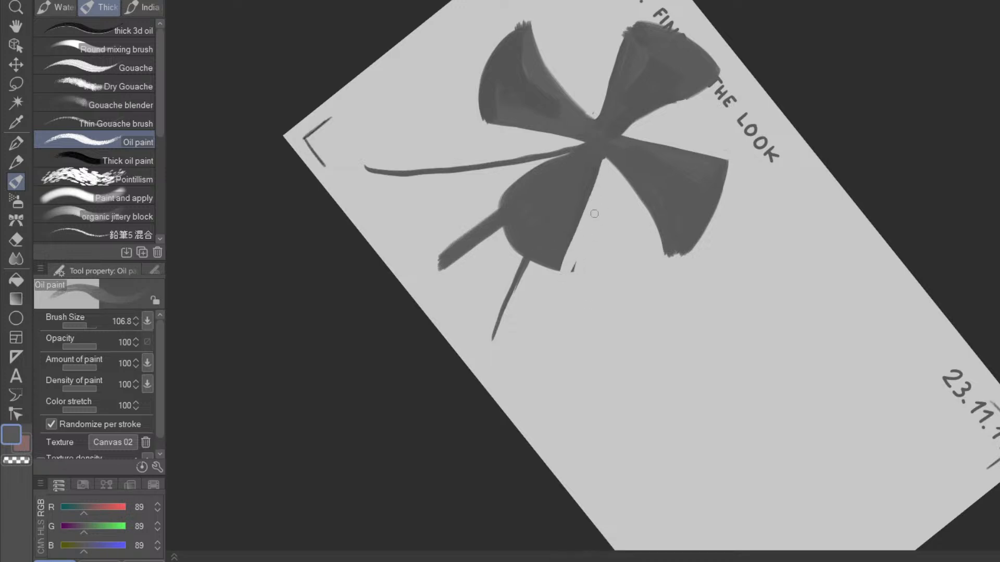
key(p)
drag(612, 384, 740, 286)
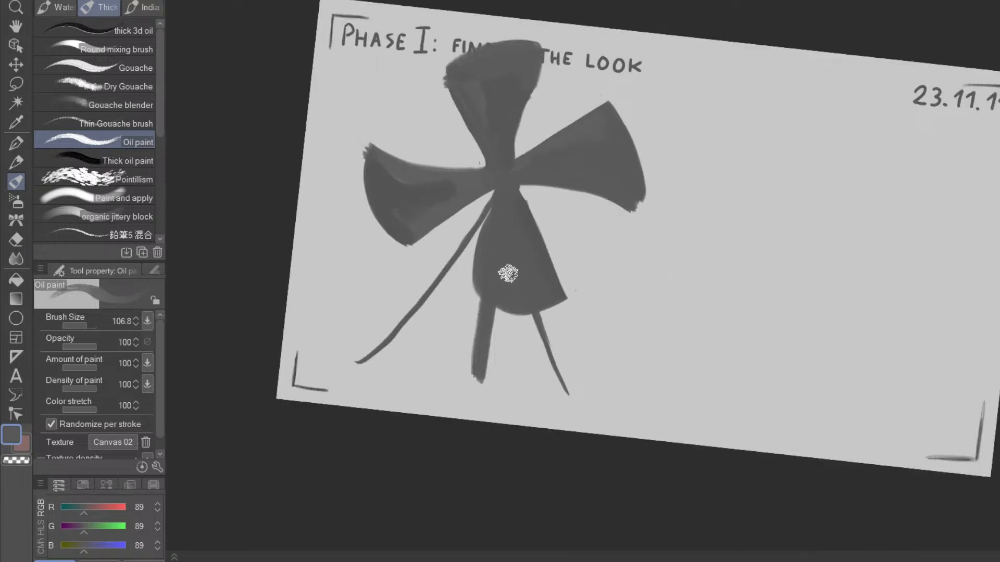
key(e)
mouse_move(494, 194)
mouse_down()
mouse_move(467, 296)
mouse_move(488, 216)
mouse_up()
key(p)
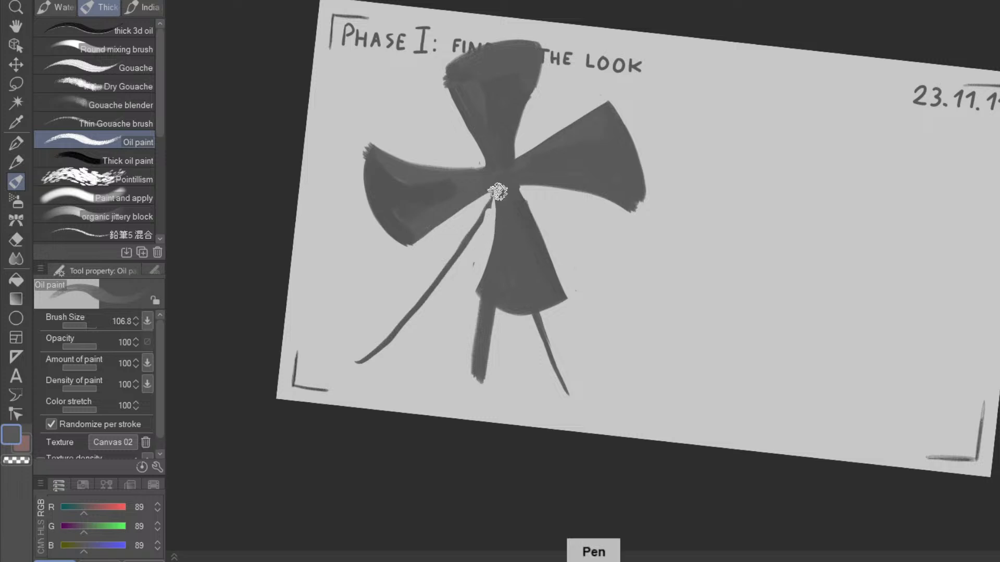
mouse_move(501, 194)
mouse_down()
mouse_move(470, 291)
mouse_move(500, 214)
mouse_move(491, 278)
mouse_up()
- Erase both slanted legs and cut a gap between the lower blade and the central post
mouse_move(668, 394)
mouse_down()
mouse_move(723, 287)
mouse_move(596, 262)
mouse_up()
key(e)
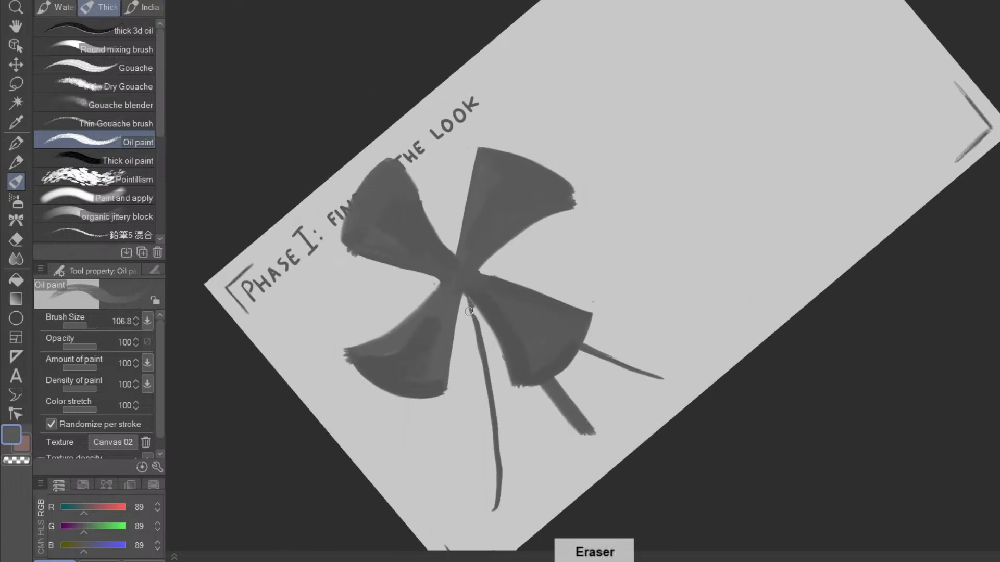
drag(476, 327, 472, 309)
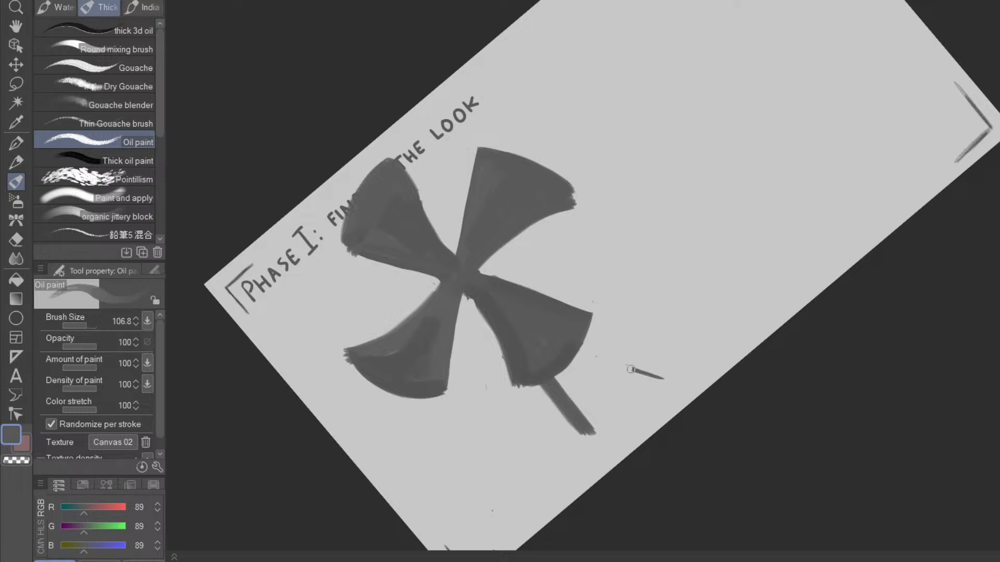
key(shift)
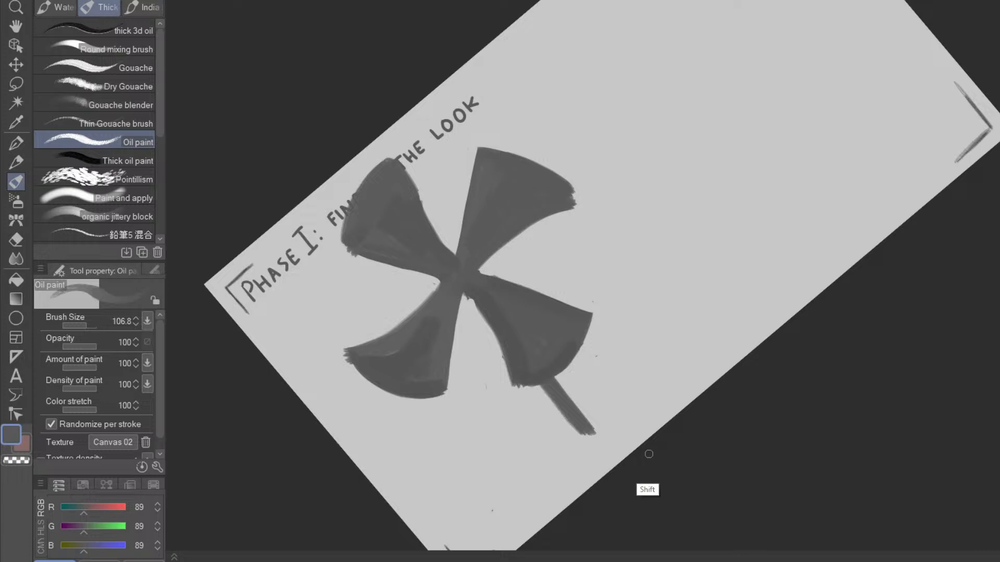
drag(673, 338, 591, 418)
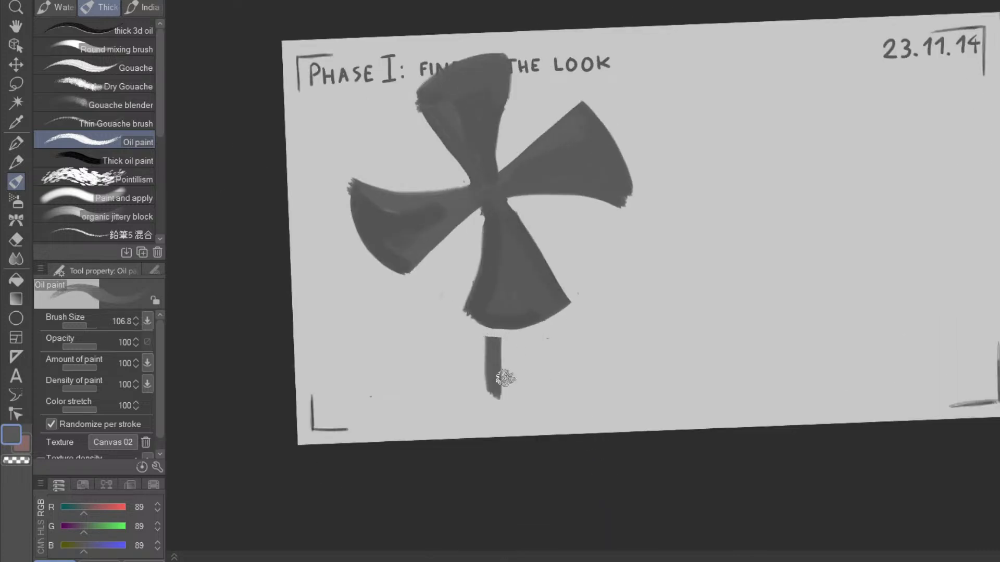
- Try to duplicate the lassoed four-blade wheel and rotate the copy counterclockwise
click(15, 83)
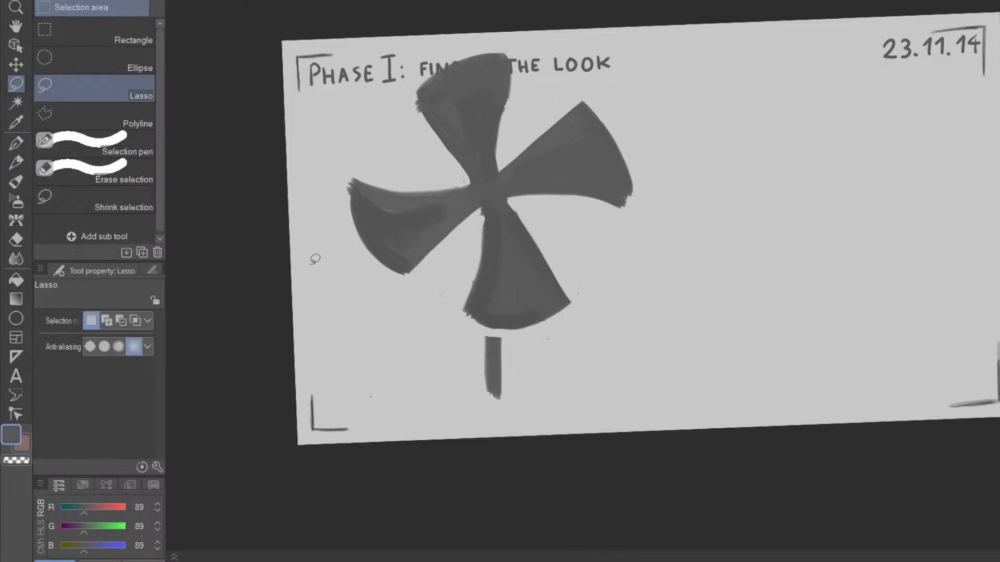
drag(456, 320, 516, 326)
drag(323, 186, 413, 319)
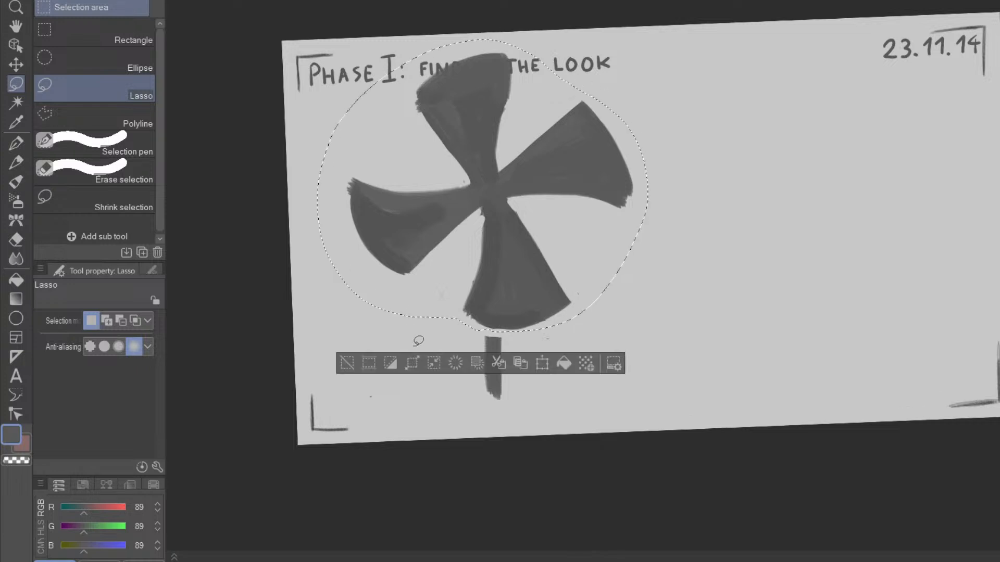
click(477, 363)
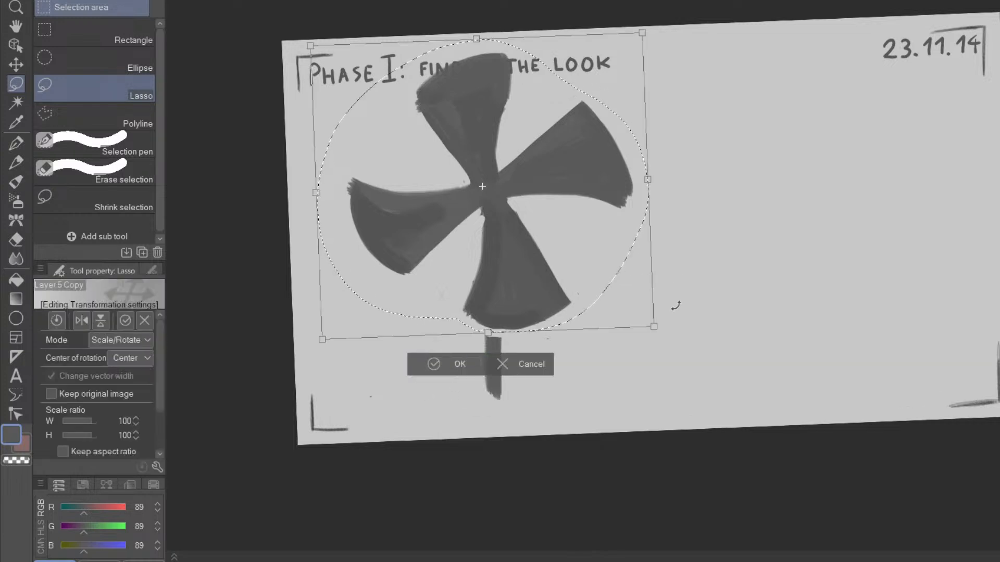
drag(685, 329, 710, 221)
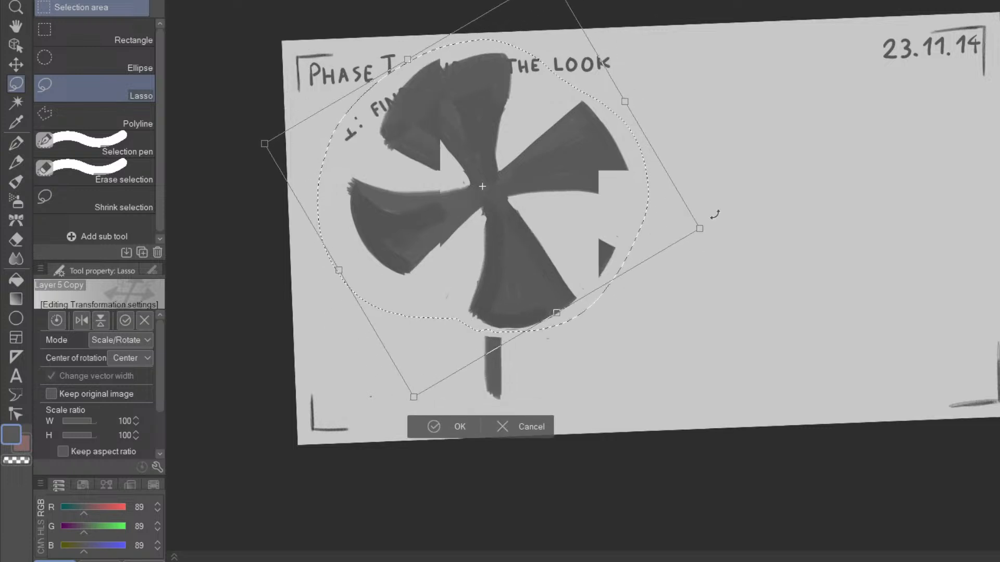
drag(576, 268, 575, 289)
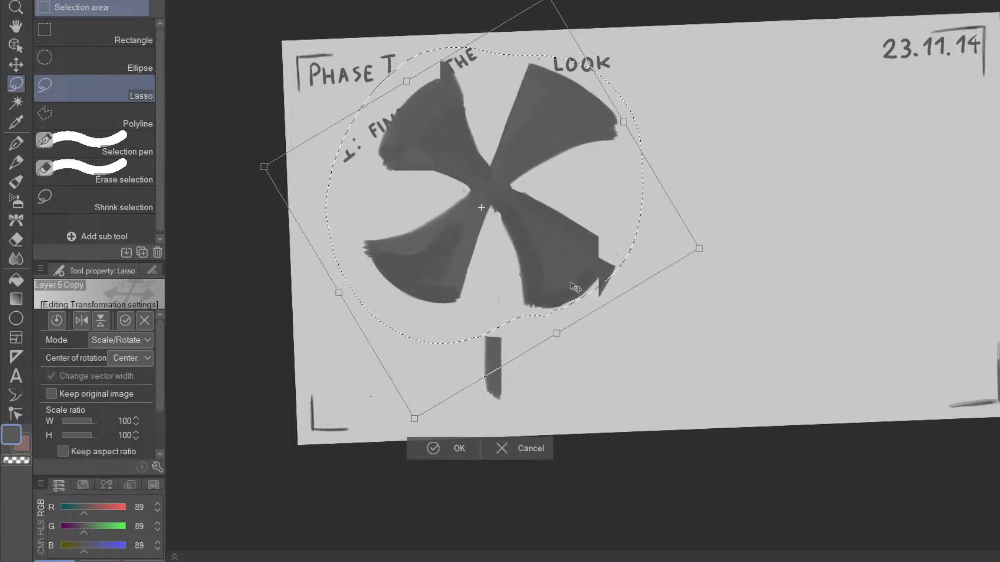
click(531, 448)
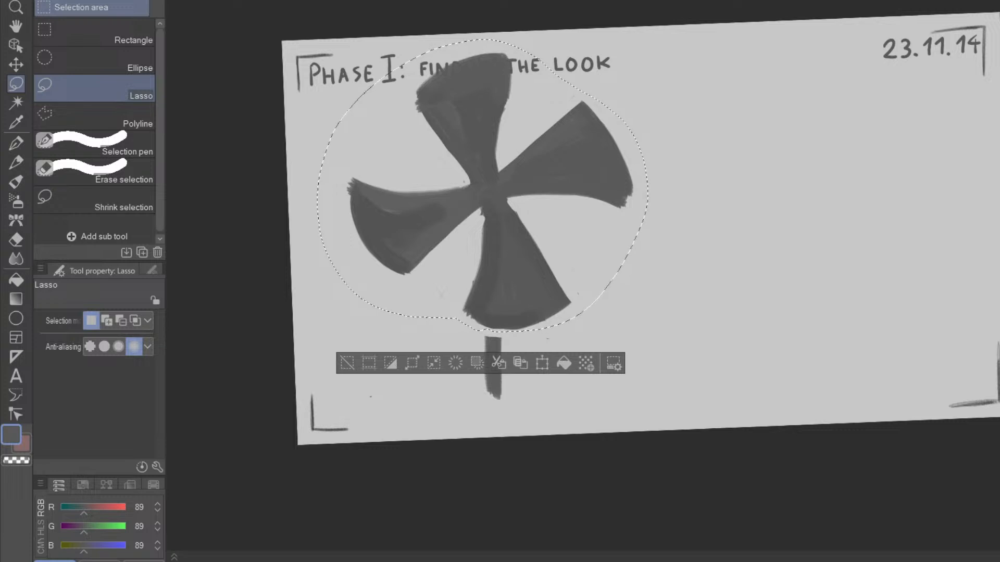
- Undo the leg erasing, the lower-right blade's reshaping and the upper-left blade's last widening over the header
key(ctrl+z)
key(ctrl+z)
key(ctrl+z)
key(ctrl+z)
key(ctrl+z)
key(ctrl+z)
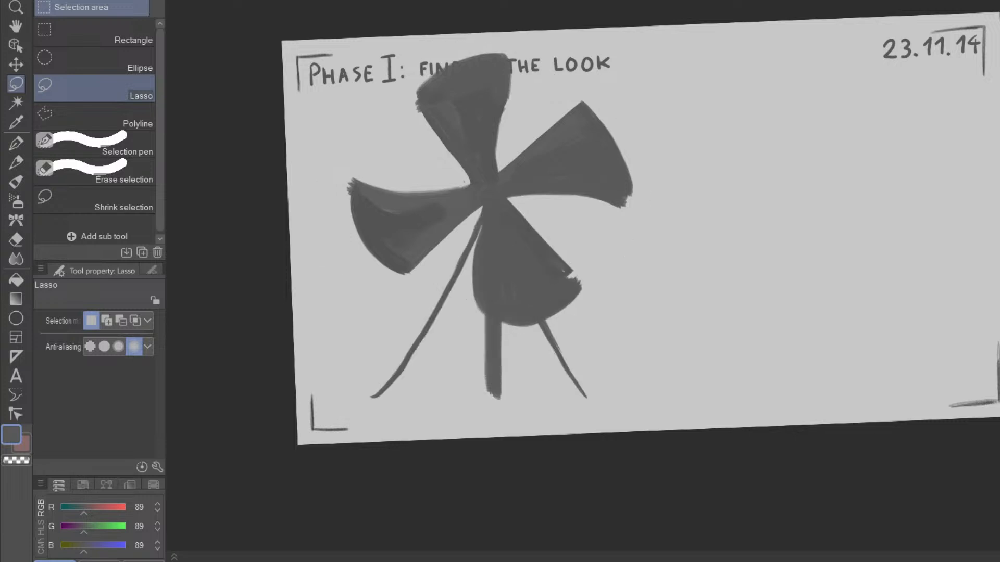
key(ctrl+z)
key(ctrl+z)
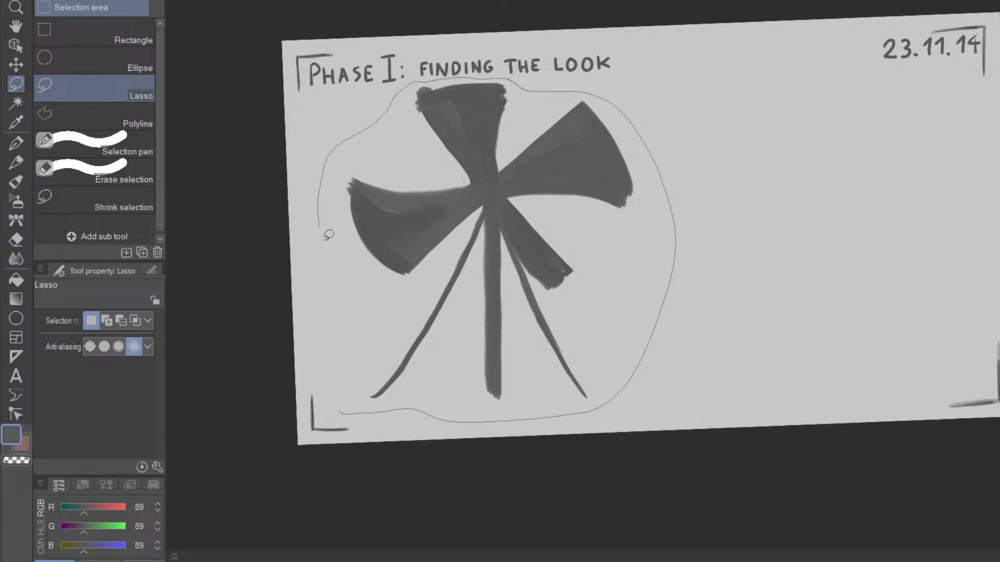
- Try deleting the lassoed windmill, undo the deletion and clear the selection
drag(326, 222, 328, 315)
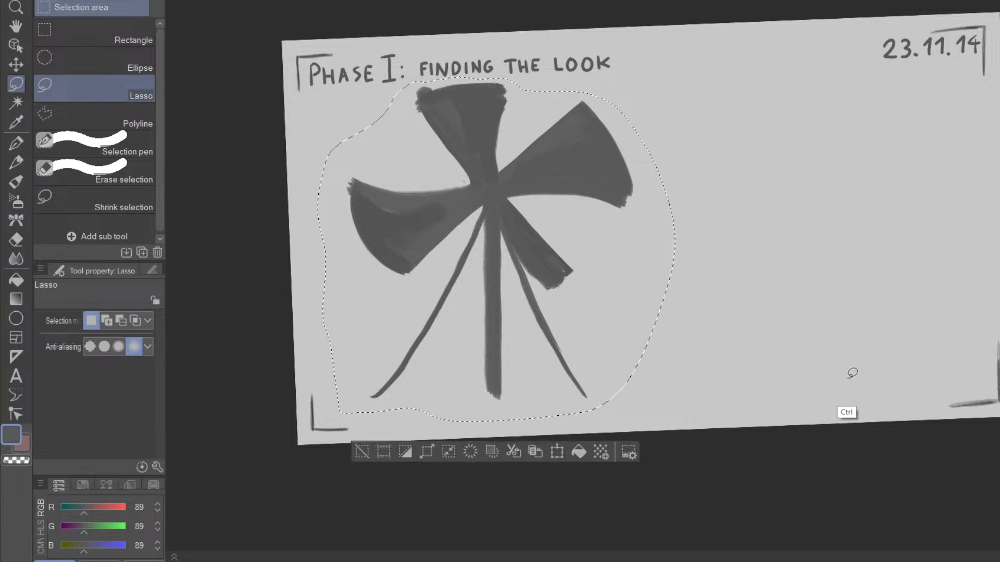
key(Delete)
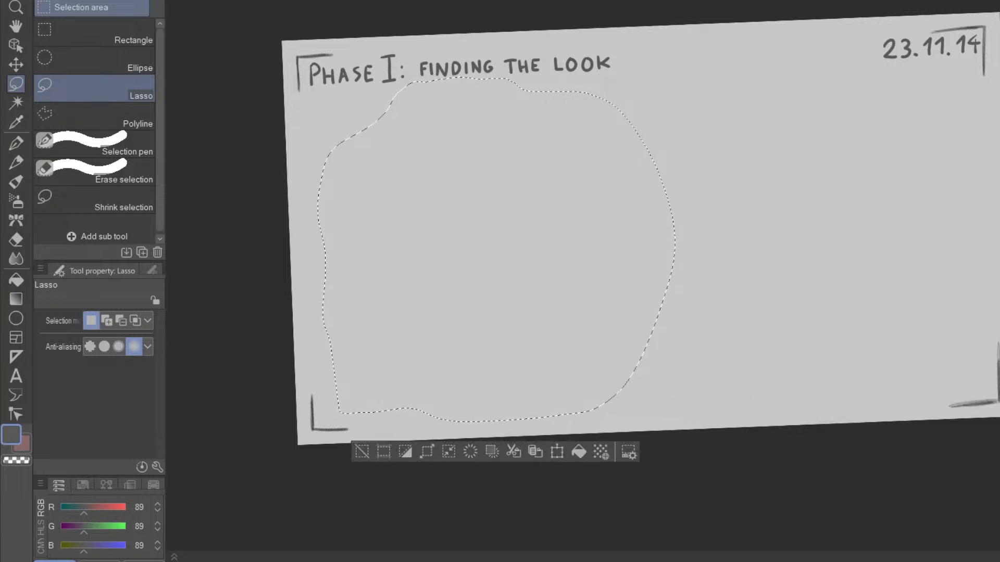
key(ctrl+z)
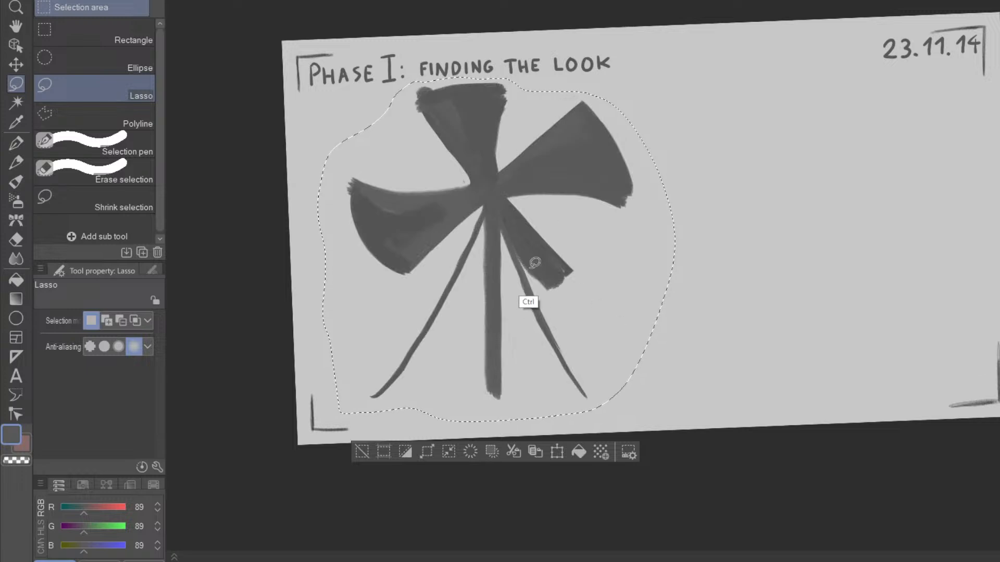
key(ctrl+d)
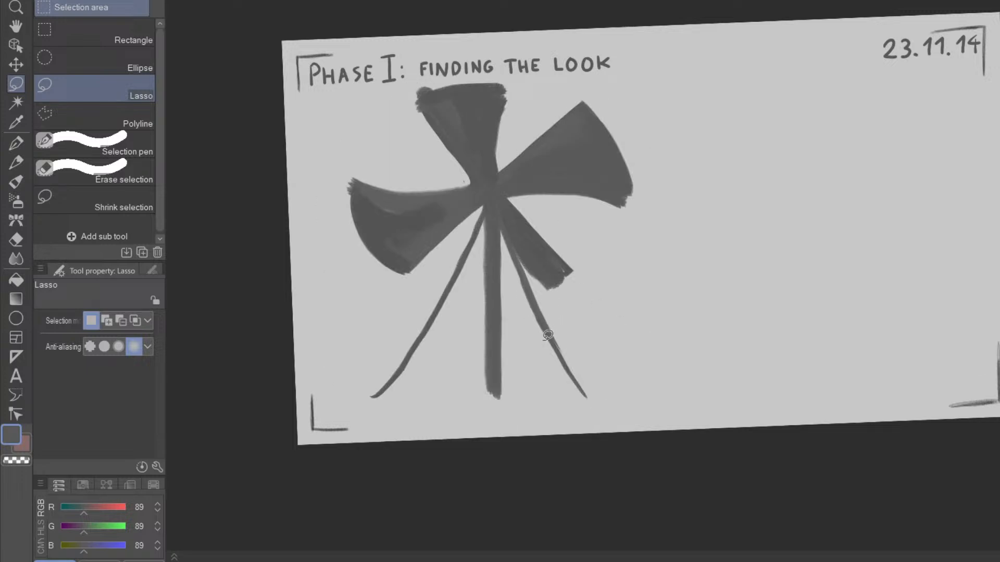
- Return to the Oil paint brush and delete the whole windmill drawing, keeping the page header
key(b)
mouse_move(723, 286)
mouse_down()
mouse_move(721, 327)
mouse_move(702, 355)
mouse_up()
drag(616, 295, 631, 445)
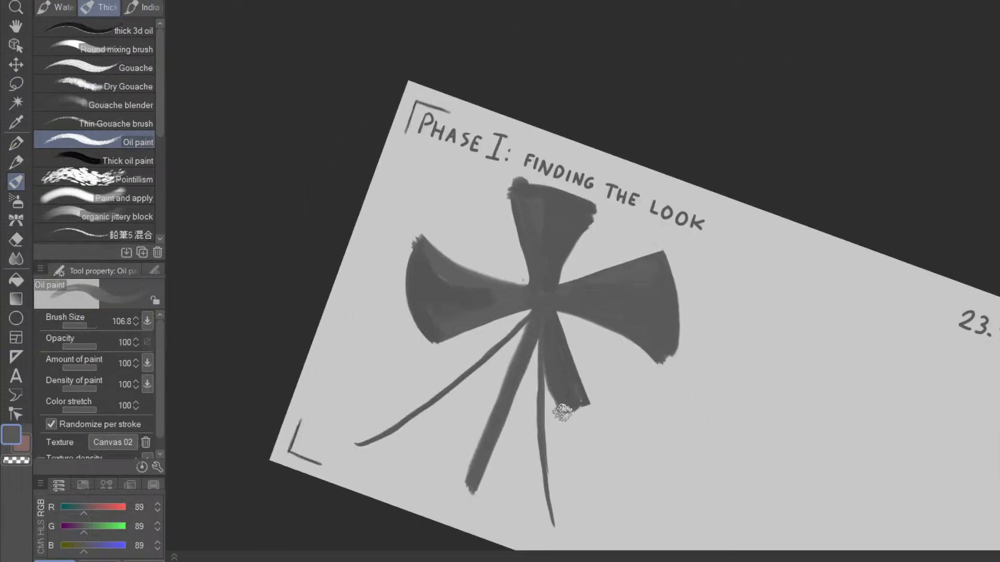
drag(596, 393, 670, 393)
mouse_move(693, 445)
mouse_down()
mouse_move(680, 348)
mouse_move(657, 350)
mouse_up()
key(Delete)
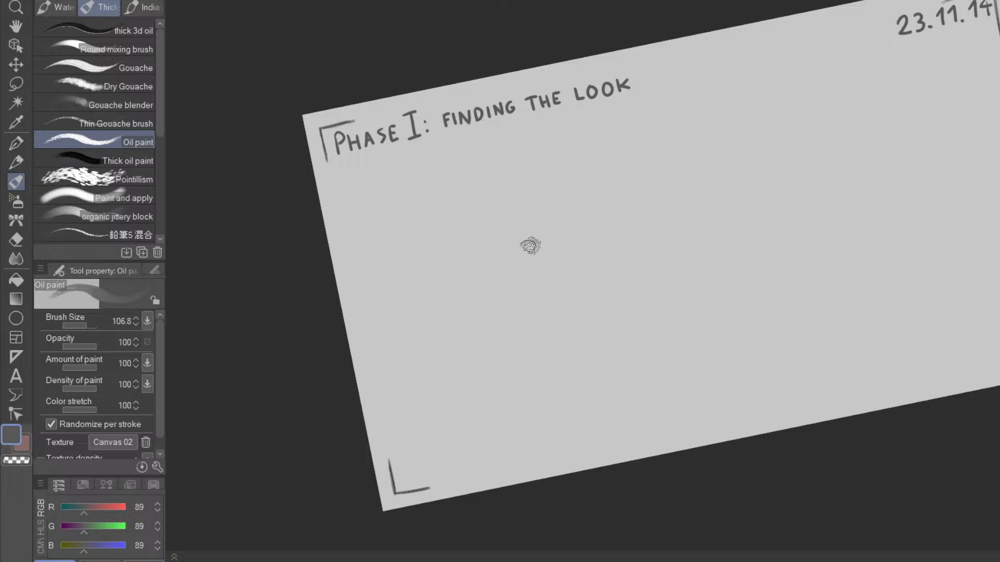
- Place a grey test dab on the empty page and erase it
click(531, 246)
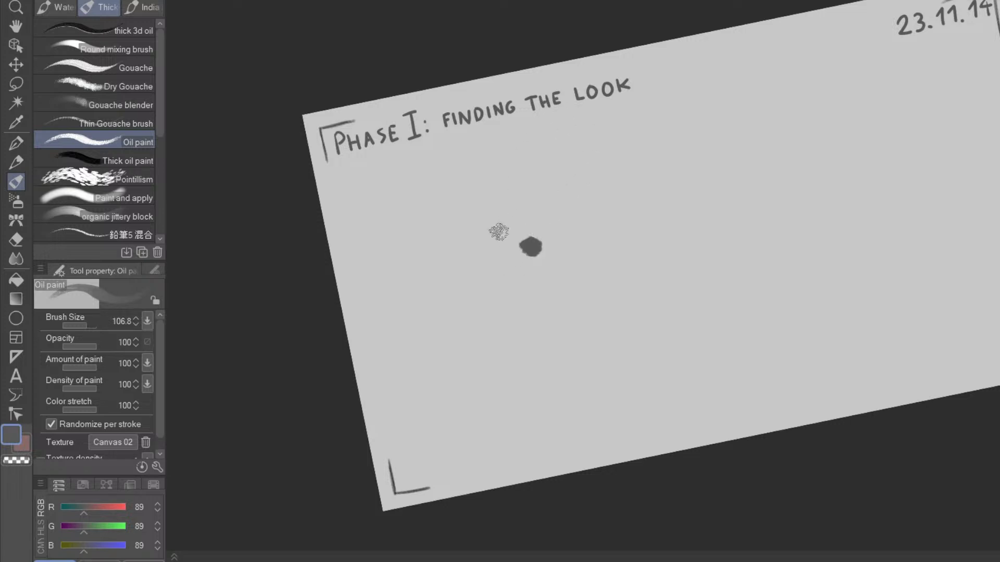
key(e)
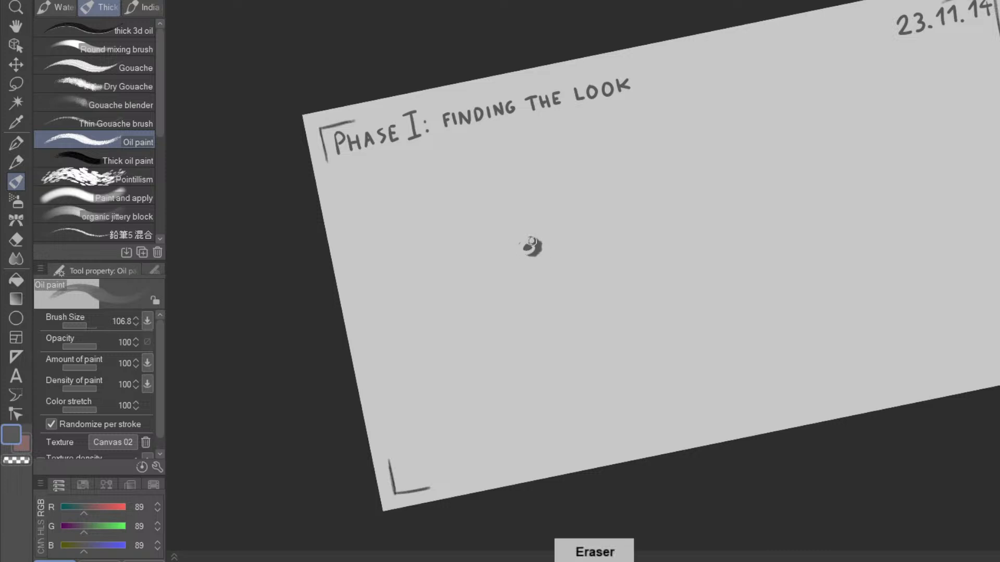
drag(527, 246, 541, 252)
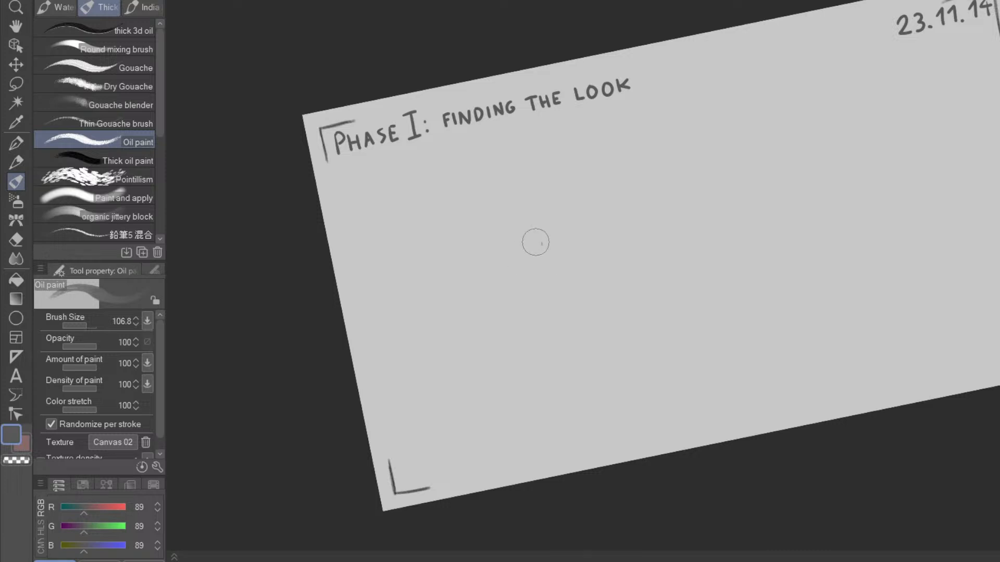
- Paint a round grey blob below the header and extend it into a solid horizontal capsule shape
key(p)
mouse_move(543, 251)
mouse_down()
mouse_move(545, 274)
mouse_move(569, 276)
mouse_move(570, 250)
mouse_move(549, 257)
mouse_move(570, 267)
mouse_up()
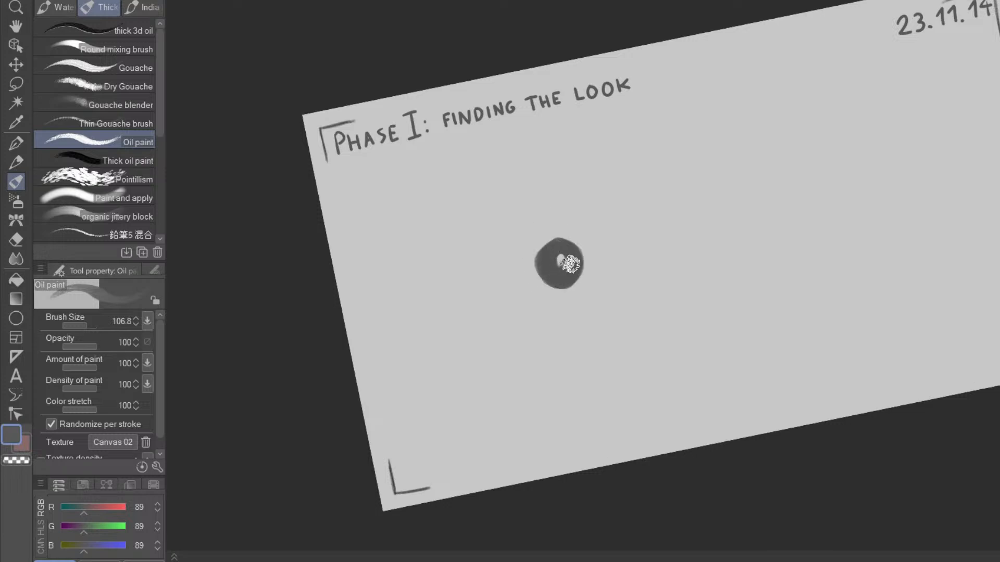
mouse_move(681, 376)
mouse_down()
mouse_move(696, 359)
mouse_move(685, 308)
mouse_up()
mouse_move(544, 271)
mouse_down()
mouse_move(511, 304)
mouse_move(520, 329)
mouse_move(543, 328)
mouse_move(568, 303)
mouse_move(536, 331)
mouse_move(528, 300)
mouse_move(542, 305)
mouse_move(526, 306)
mouse_move(543, 295)
mouse_move(551, 312)
mouse_move(517, 307)
mouse_move(513, 318)
mouse_move(528, 329)
mouse_move(544, 318)
mouse_move(550, 268)
mouse_move(532, 310)
mouse_move(548, 294)
mouse_move(541, 277)
mouse_move(540, 292)
mouse_move(560, 306)
mouse_move(535, 315)
mouse_up()
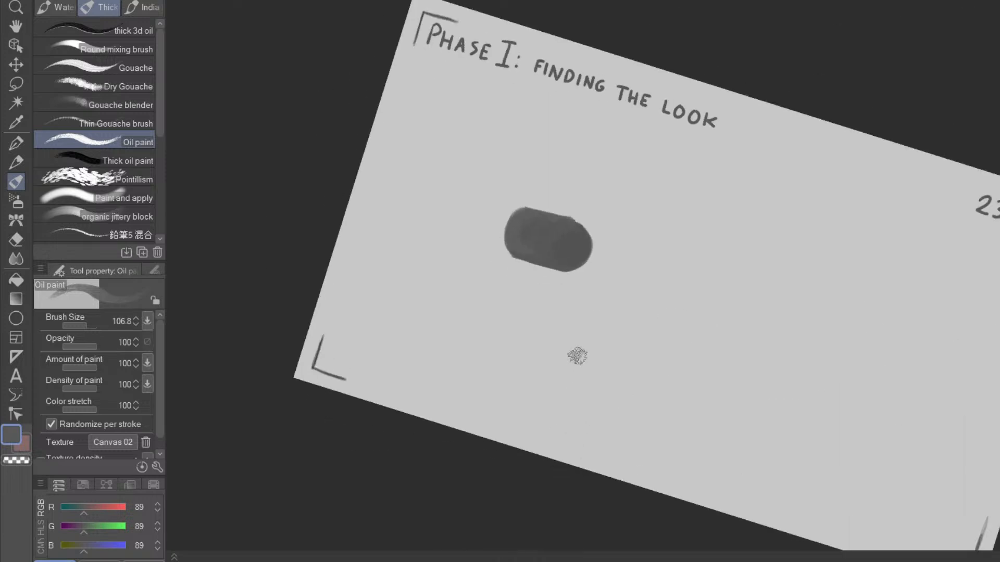
key(space)
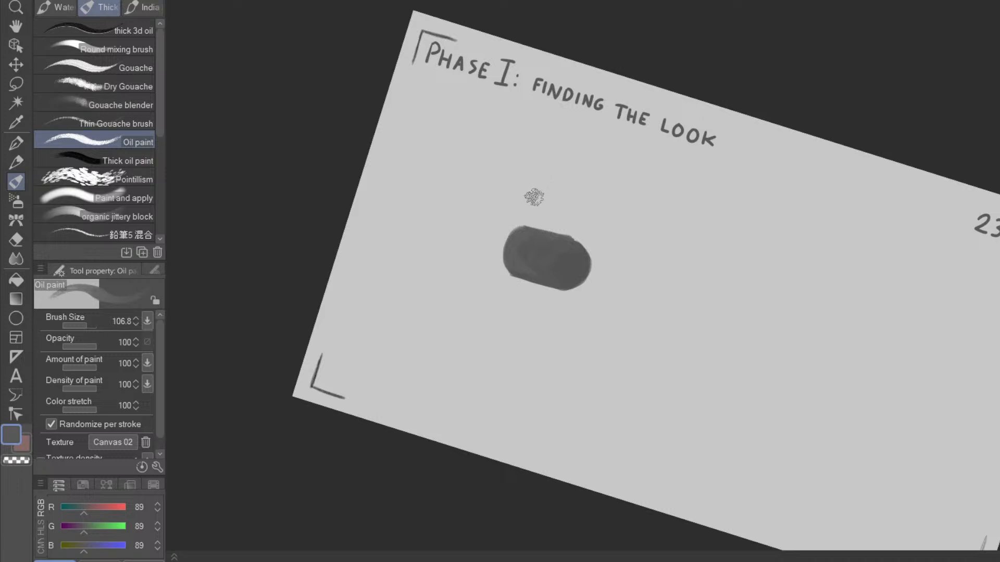
key(ctrl)
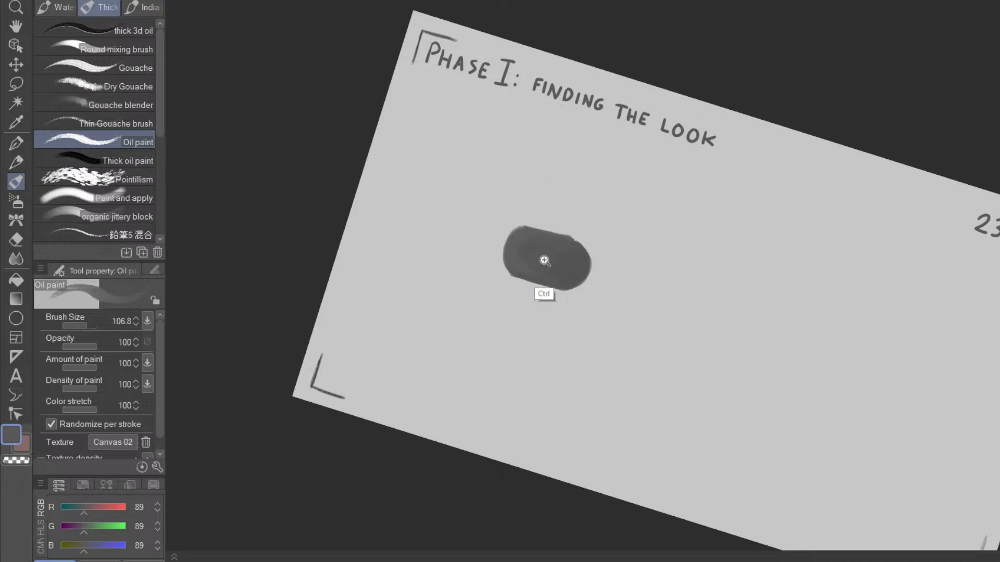
click(544, 261)
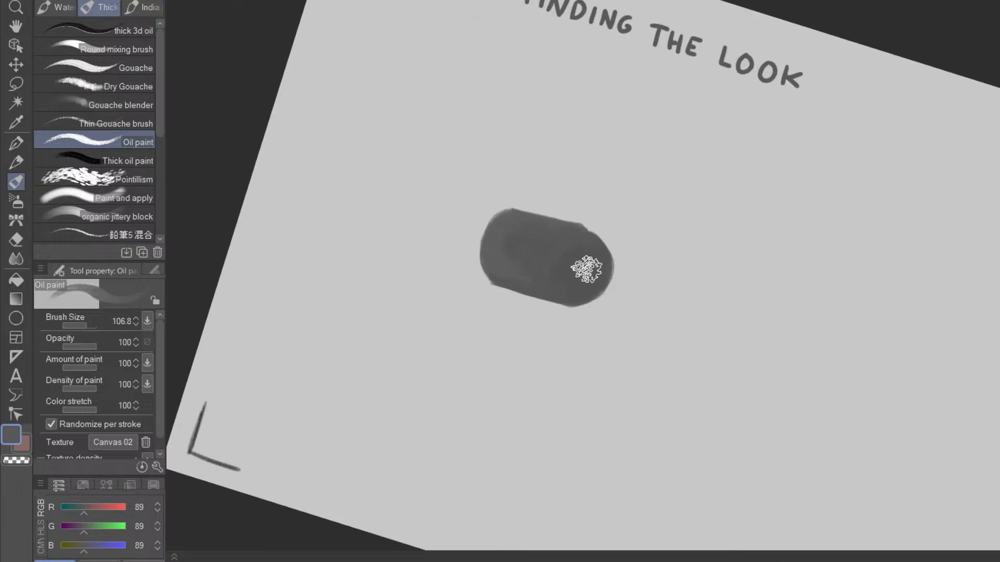
key(shift)
mouse_move(616, 372)
mouse_down()
mouse_move(712, 361)
mouse_move(636, 296)
mouse_up()
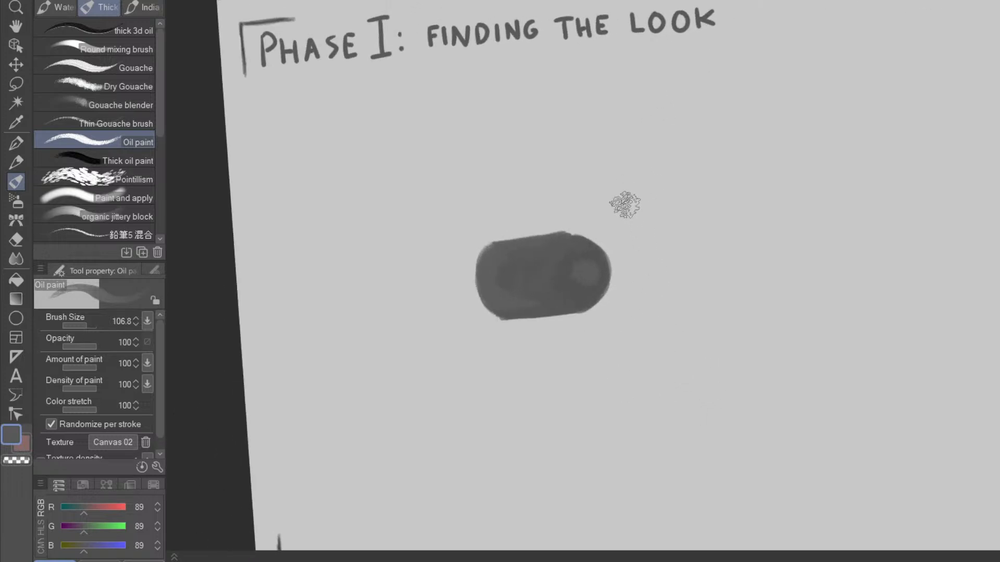
- Outline a triangular blade rising from the capsule's right end with straight Oil paint strokes at size 40.8 and fill it grey
mouse_move(608, 332)
ctrl+alt+mouse_down()
mouse_move(595, 328)
mouse_move(618, 316)
ctrl+alt+mouse_up()
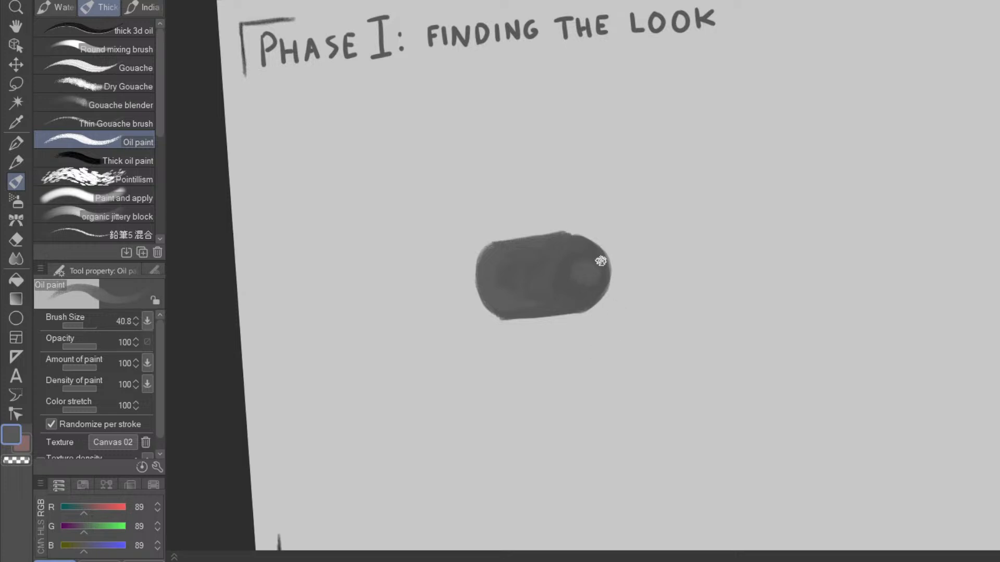
key(shift)
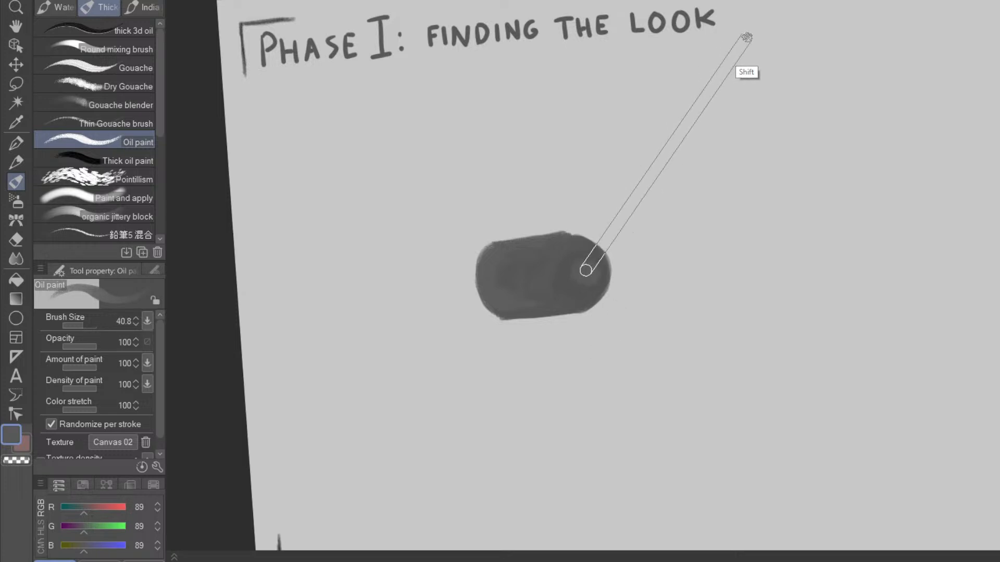
shift+click(746, 51)
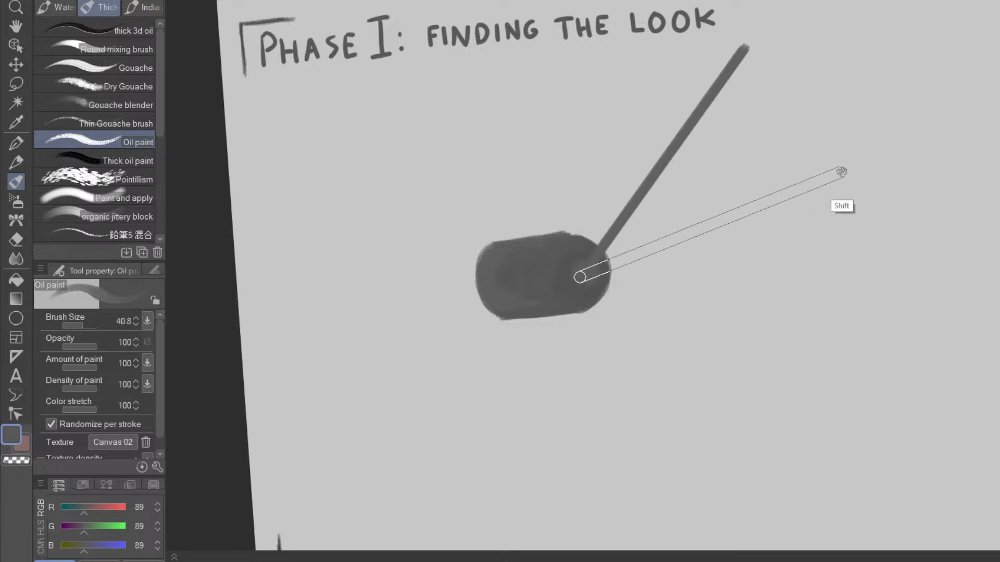
shift+click(844, 172)
shift+click(746, 50)
key(g)
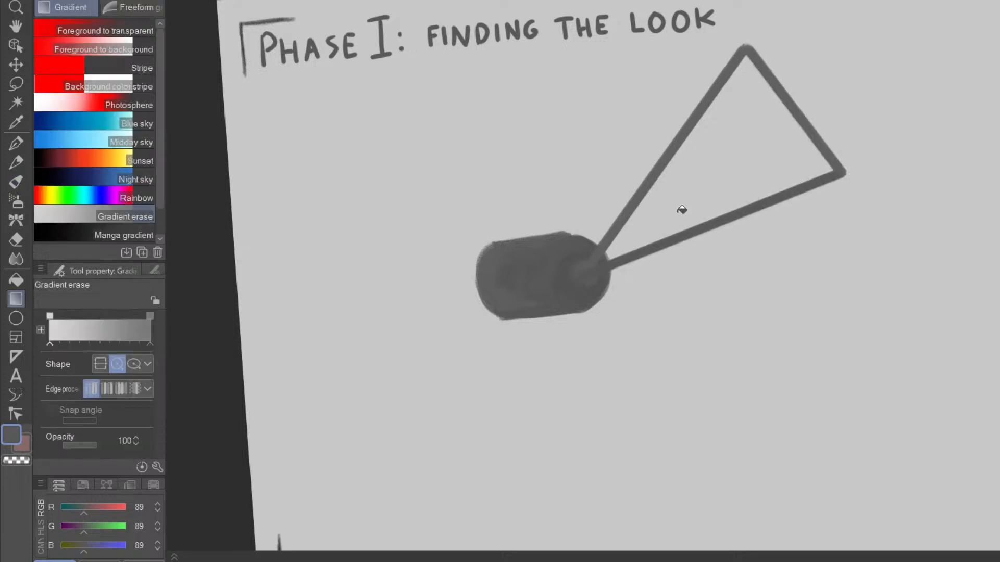
key(g)
click(687, 229)
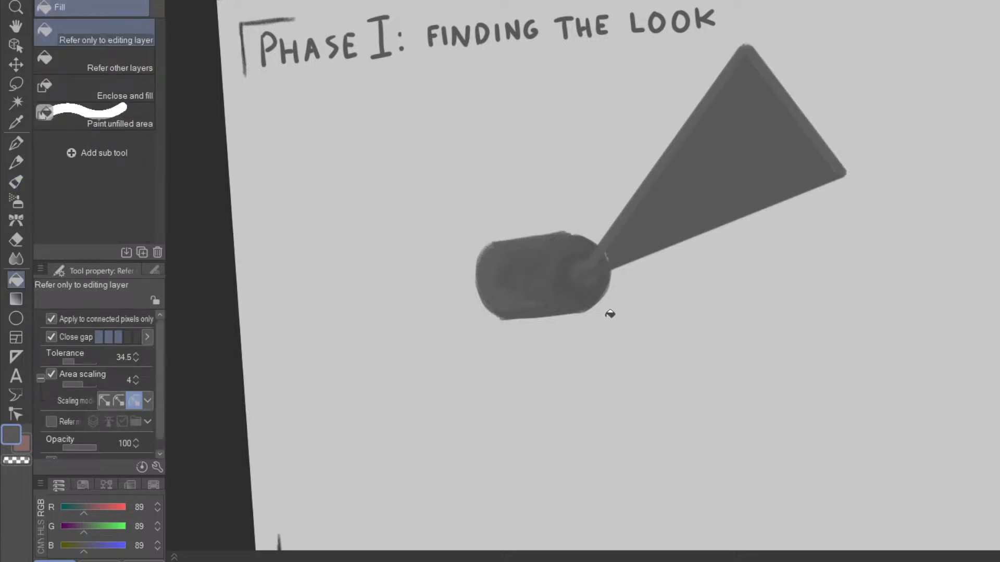
- Touch up the joint between blade and capsule, and undo the whole triangular blade
key(b)
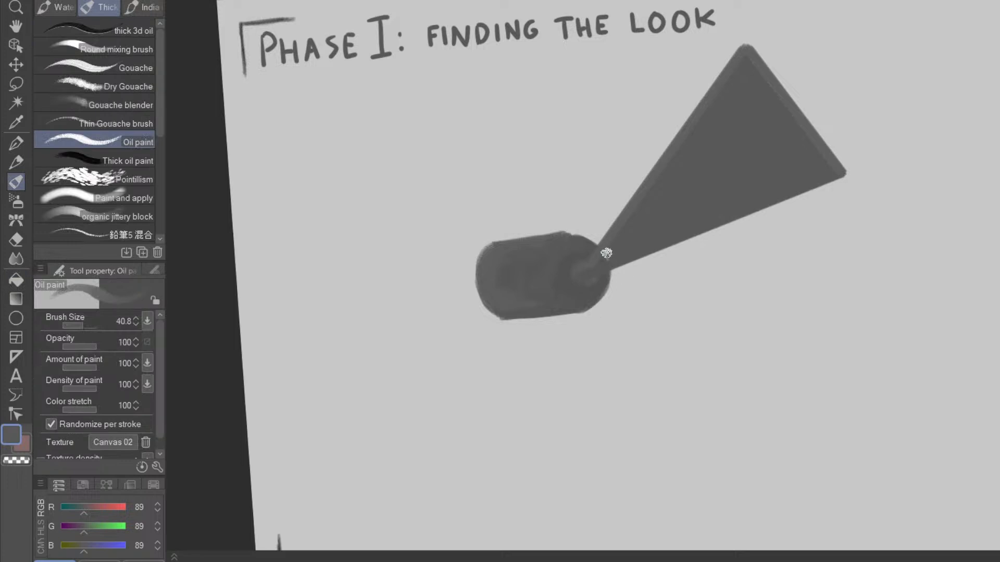
drag(634, 225, 697, 109)
drag(621, 239, 830, 238)
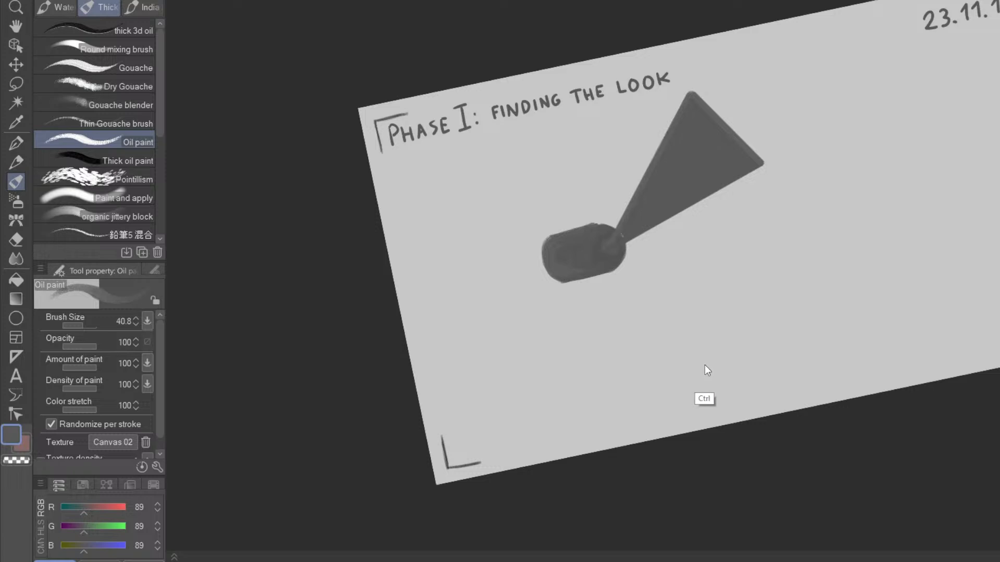
key(ctrl+z)
key(ctrl+z)
key(ctrl+z)
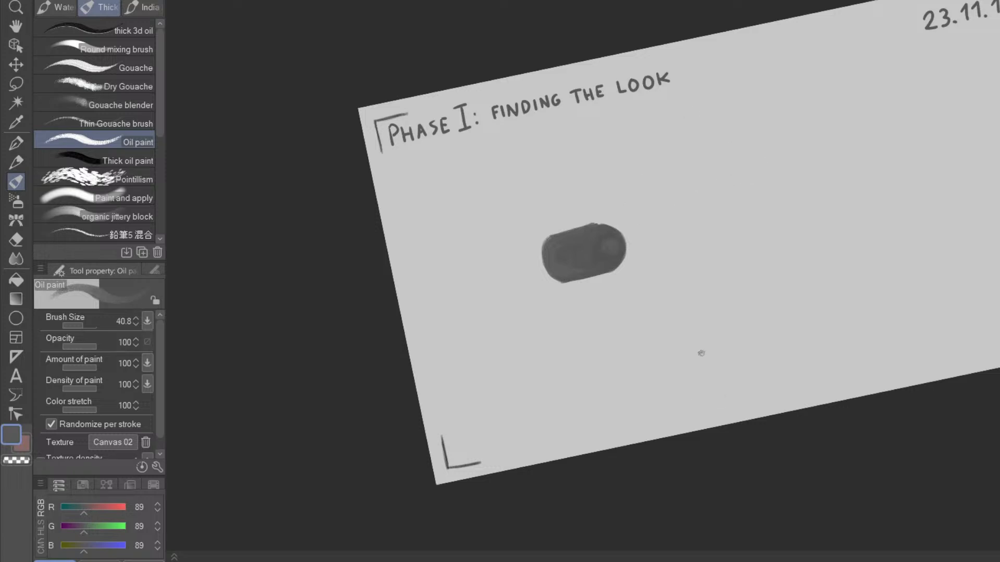
- Paint three curved leaf-shaped blades radiating from the capsule's right end, using the Oil paint brush at size 147.1
drag(662, 265, 672, 264)
mouse_move(612, 246)
mouse_down()
mouse_move(672, 193)
mouse_move(724, 112)
mouse_move(692, 179)
mouse_move(633, 240)
mouse_move(639, 217)
mouse_move(614, 239)
mouse_move(708, 145)
mouse_move(720, 115)
mouse_move(621, 230)
mouse_move(714, 116)
mouse_move(645, 230)
mouse_move(691, 181)
mouse_move(716, 129)
mouse_up()
key(shift+space)
mouse_move(735, 269)
mouse_down()
mouse_move(602, 413)
mouse_move(734, 383)
mouse_up()
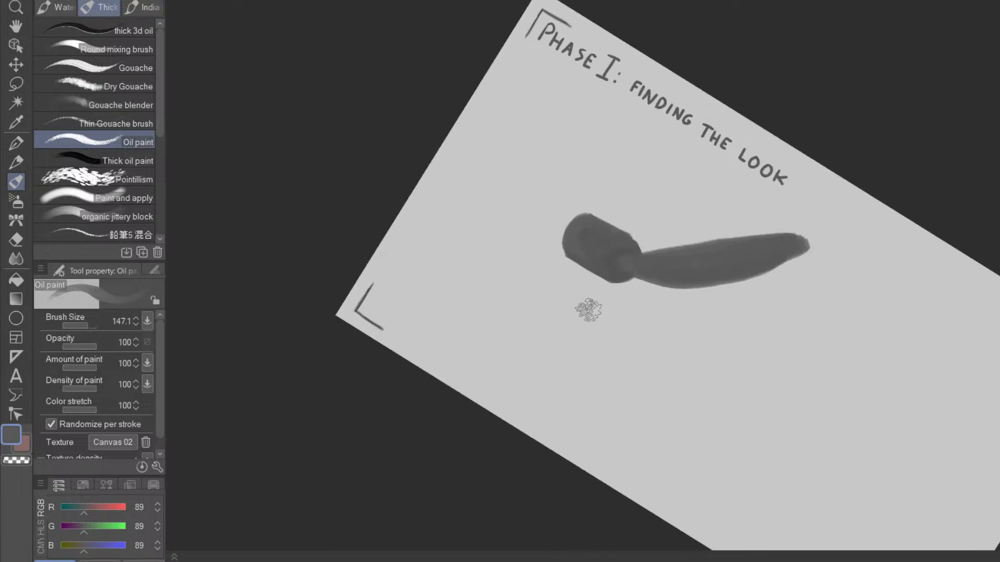
mouse_move(616, 263)
mouse_down()
mouse_move(538, 389)
mouse_move(620, 259)
mouse_move(533, 399)
mouse_move(556, 373)
mouse_move(524, 395)
mouse_move(566, 309)
mouse_move(617, 262)
mouse_move(539, 393)
mouse_up()
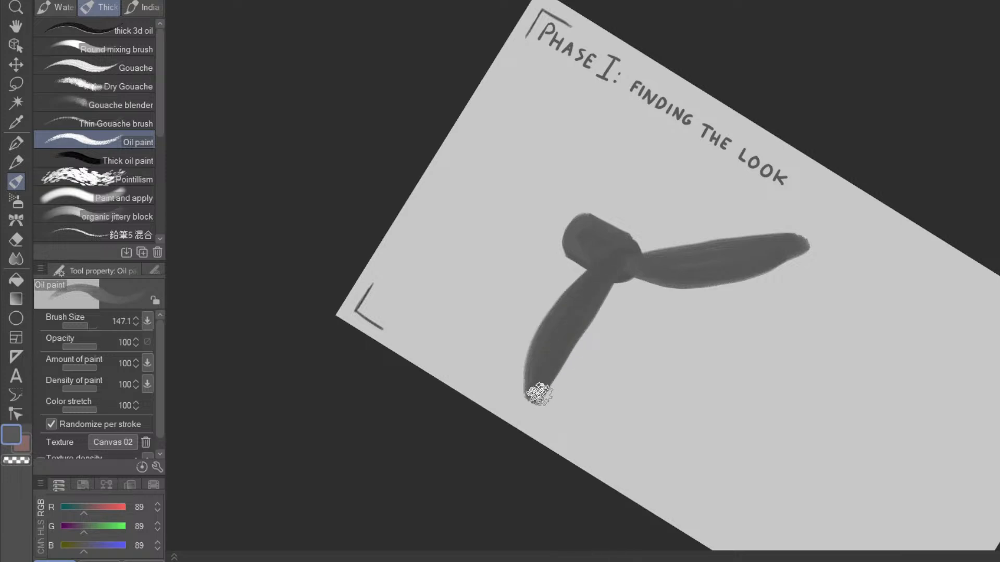
mouse_move(602, 224)
mouse_down()
mouse_move(588, 90)
mouse_move(625, 255)
mouse_move(616, 146)
mouse_move(591, 94)
mouse_move(618, 192)
mouse_up()
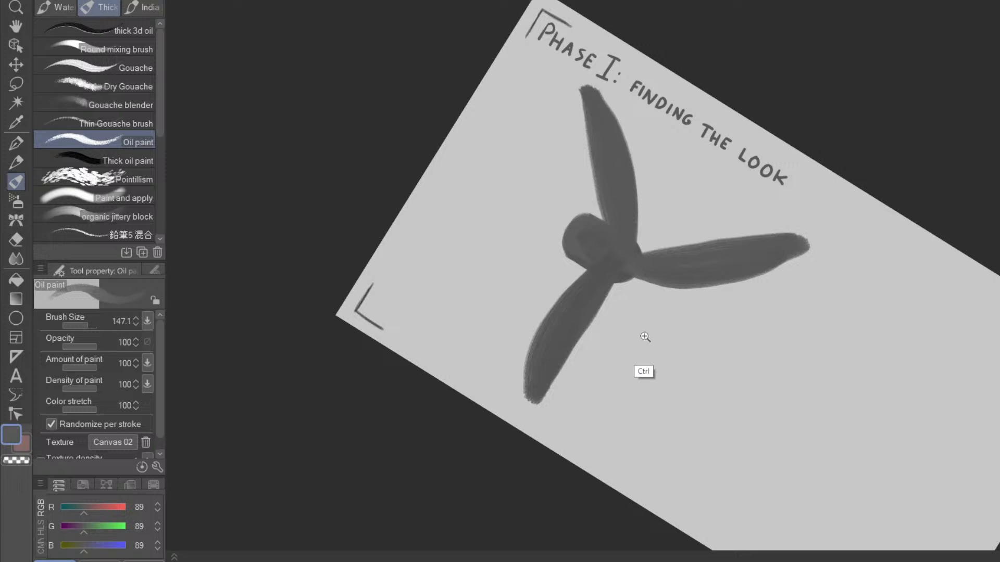
- Paint a thin straight tower line from the capsule down past the lower blade at brush size 47.7 and erase its end
ctrl+click(640, 346)
drag(597, 336, 578, 328)
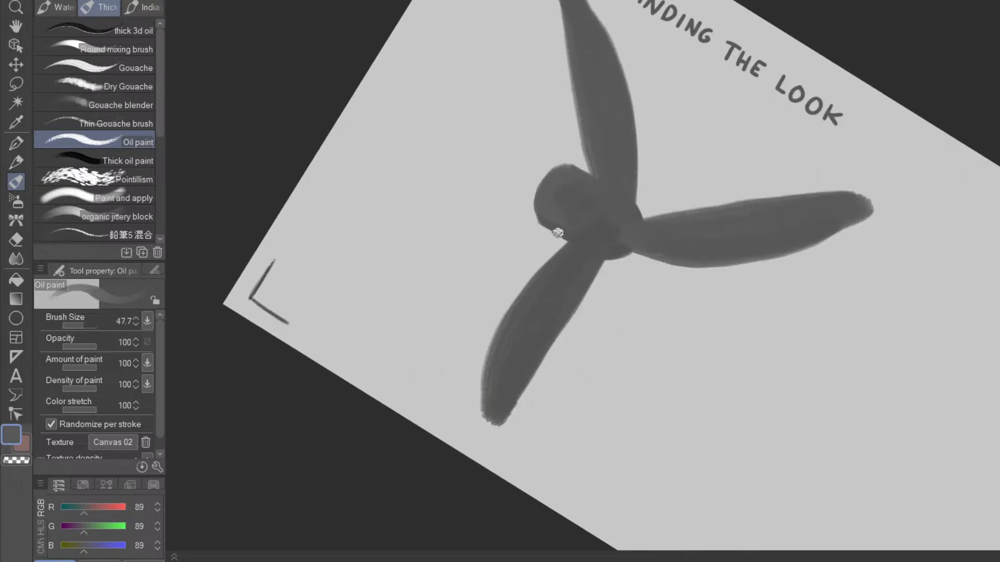
key(shift)
shift+click(411, 473)
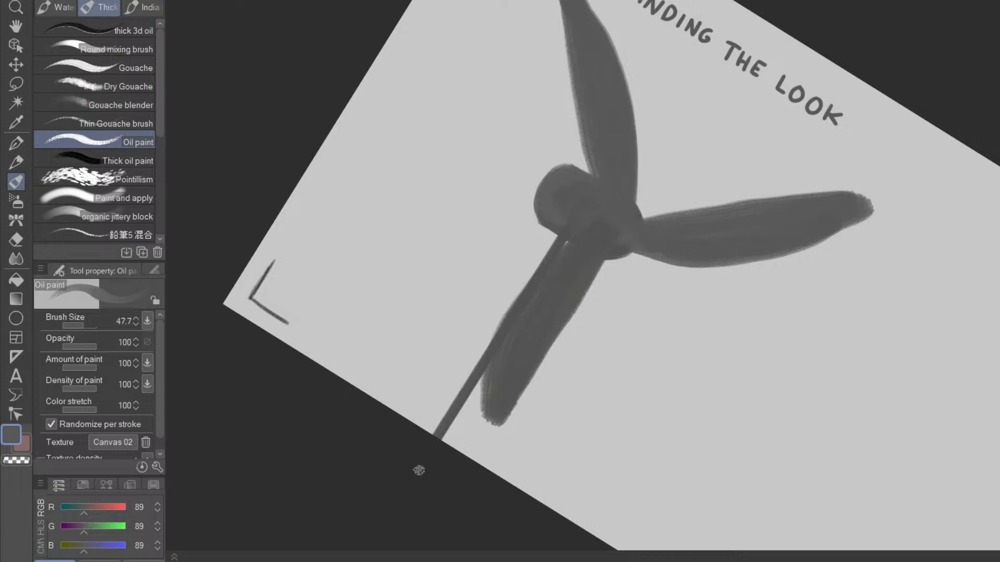
key(e)
mouse_move(425, 458)
mouse_down()
mouse_move(431, 440)
mouse_move(436, 449)
mouse_up()
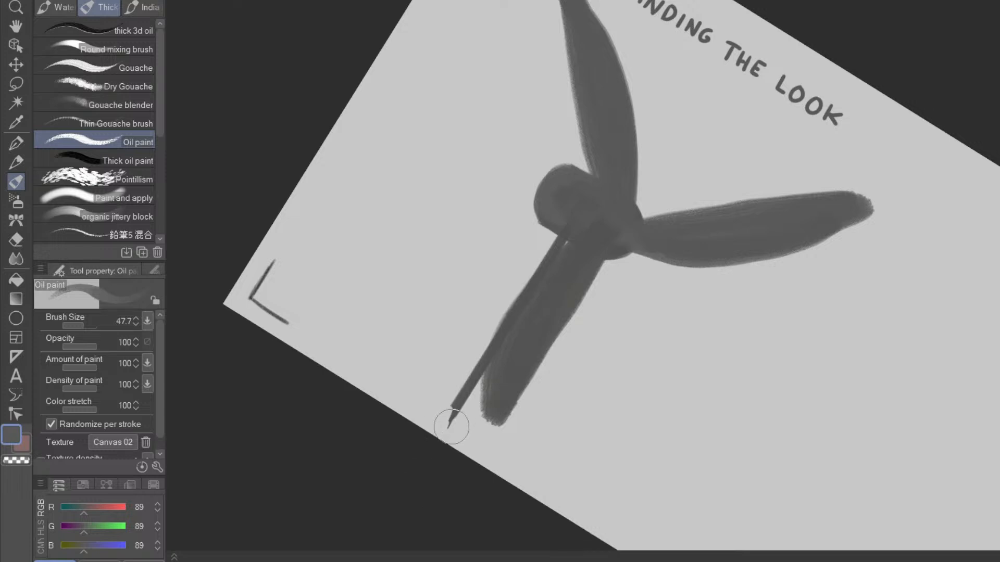
drag(542, 469, 684, 458)
- Thicken the tower with a second straight stroke from the capsule and trim its lower end with the eraser
key(p)
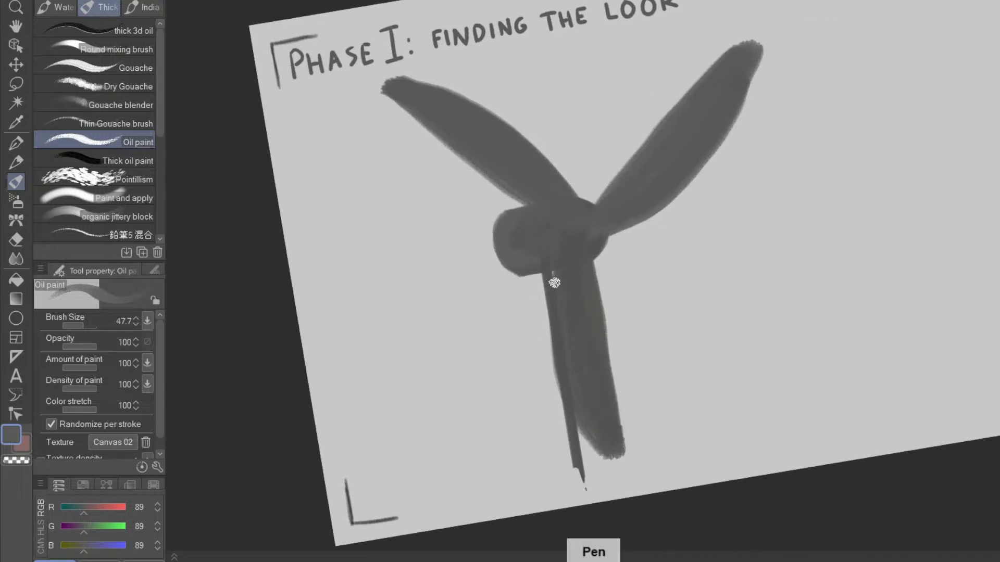
click(550, 264)
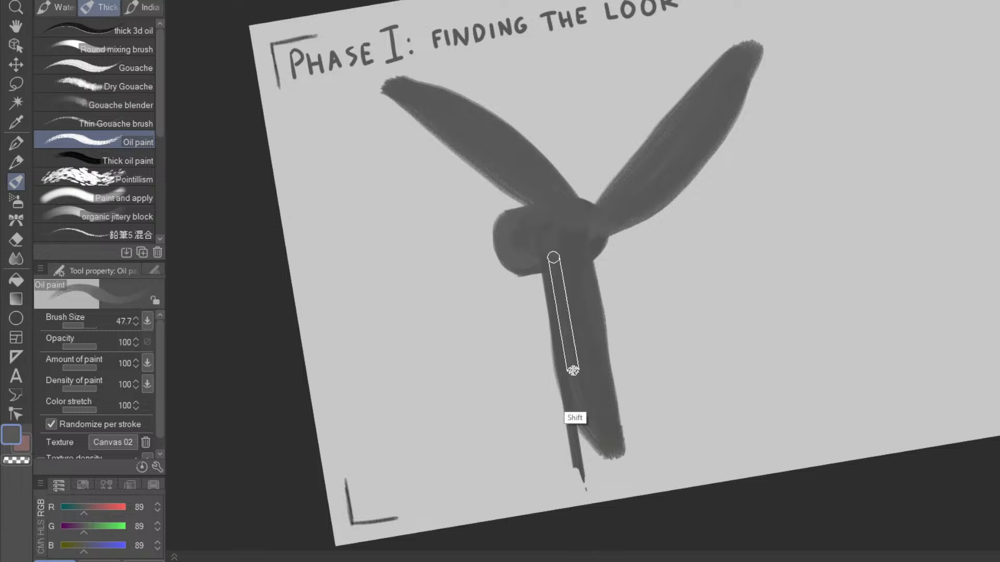
shift+click(590, 487)
key(e)
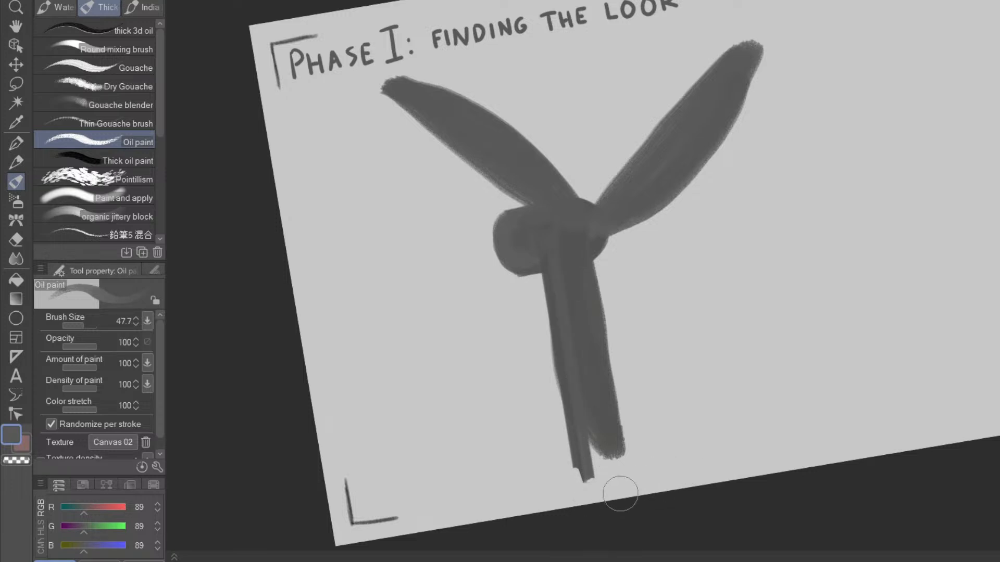
drag(707, 433, 593, 466)
- Reshape the lower blade with curved strokes, and undo these together with all the tower strokes
mouse_move(502, 424)
mouse_down()
mouse_move(498, 367)
mouse_move(504, 434)
mouse_move(498, 365)
mouse_move(515, 302)
mouse_move(584, 230)
mouse_move(508, 367)
mouse_up()
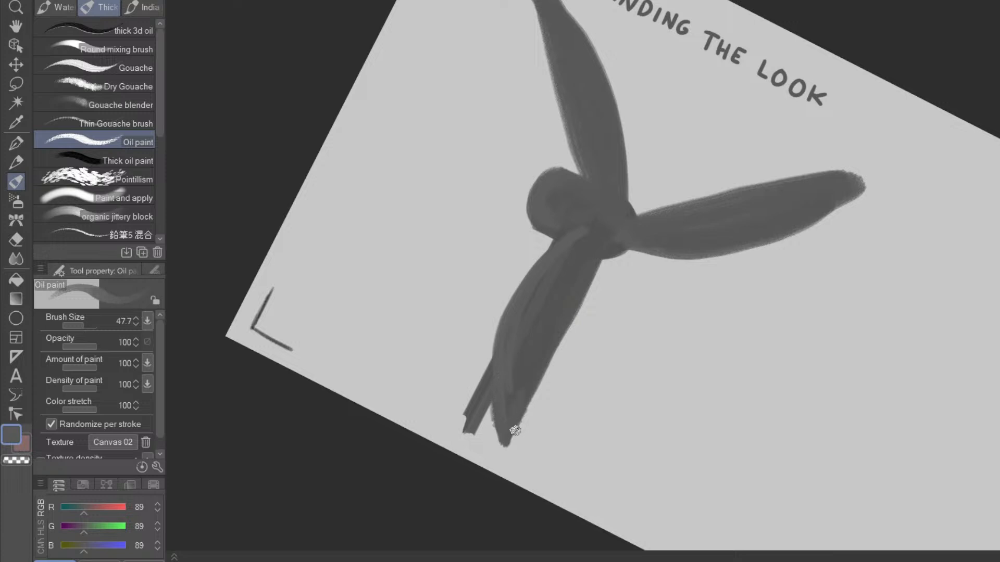
drag(506, 399, 658, 286)
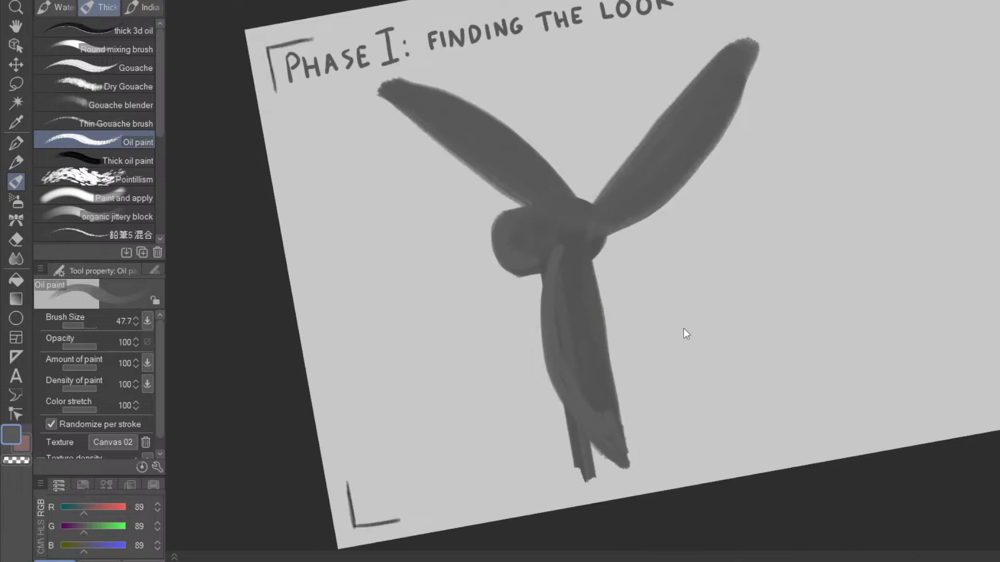
key(ctrl+z)
key(ctrl+z)
key(ctrl+z)
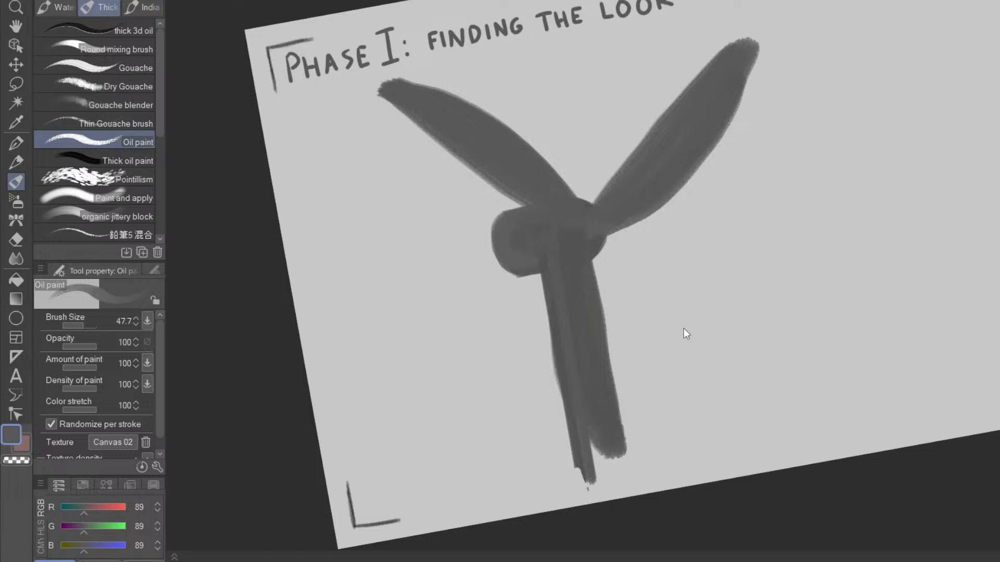
key(ctrl+z)
key(ctrl+z)
key(ctrl+z)
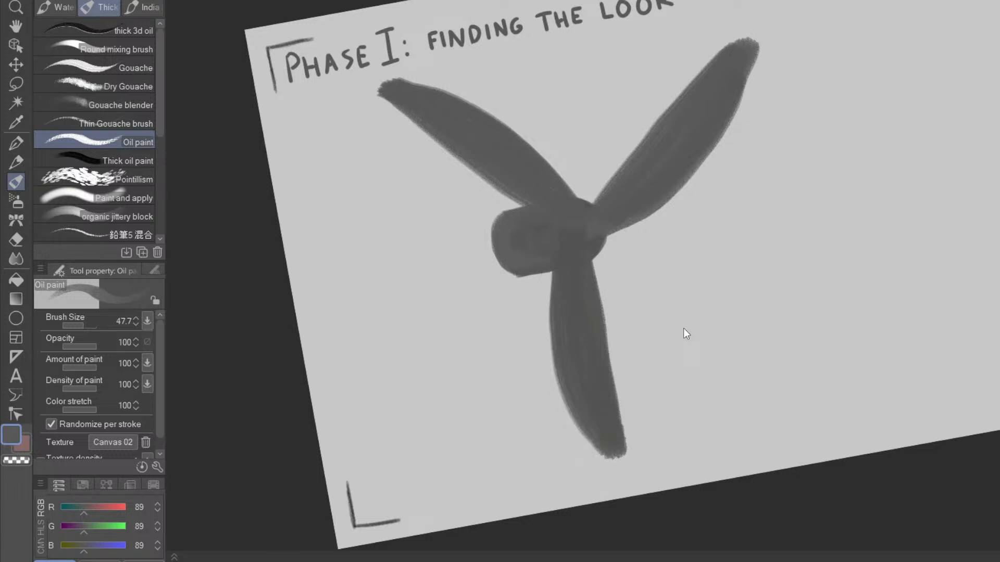
- Try rotating the three-bladed windmill with a Scale/Rotate transformation and turn it back to its original angle
scroll(656, 396, down, 1)
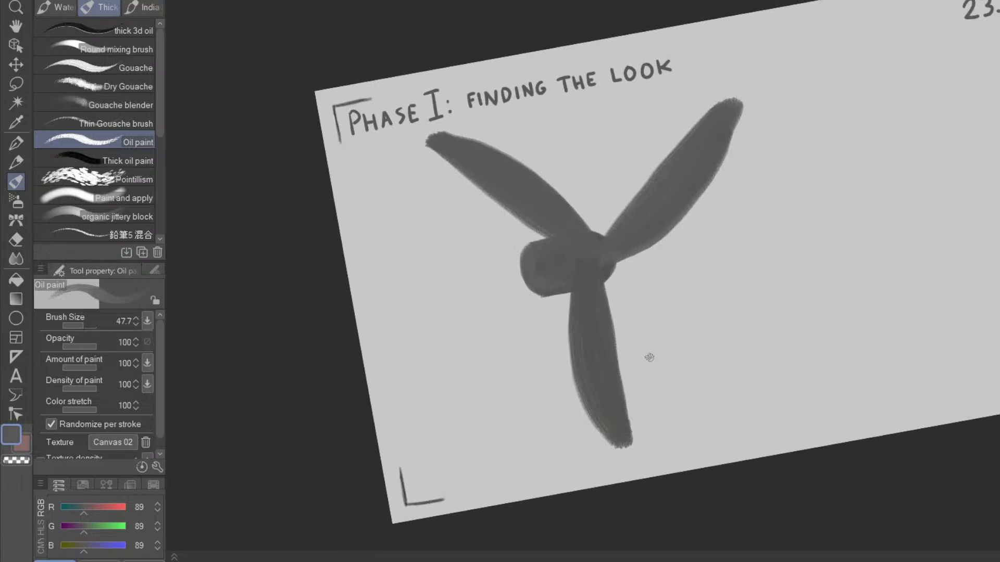
scroll(622, 293, up, 1)
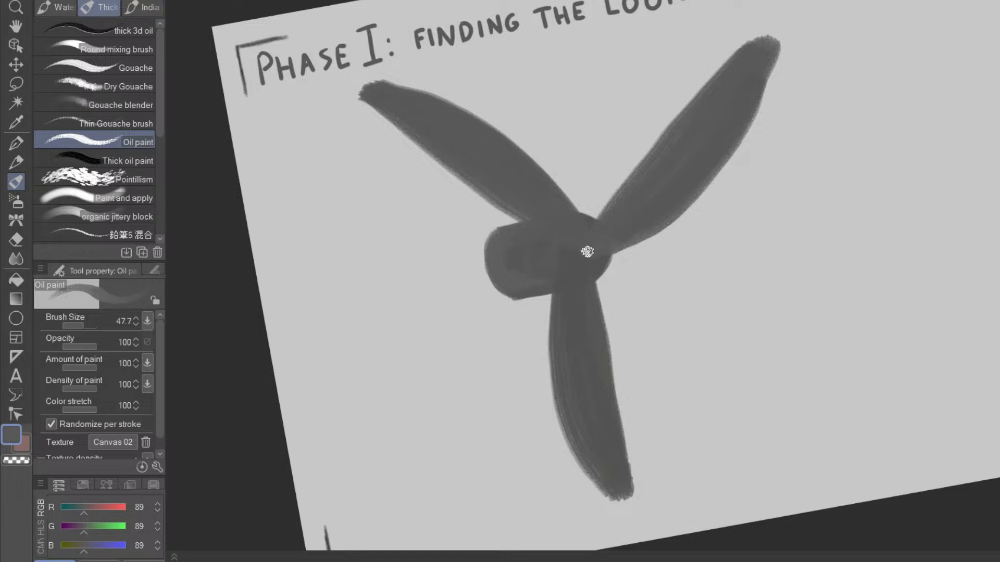
key(e)
key(ctrl+t)
drag(859, 232, 801, 425)
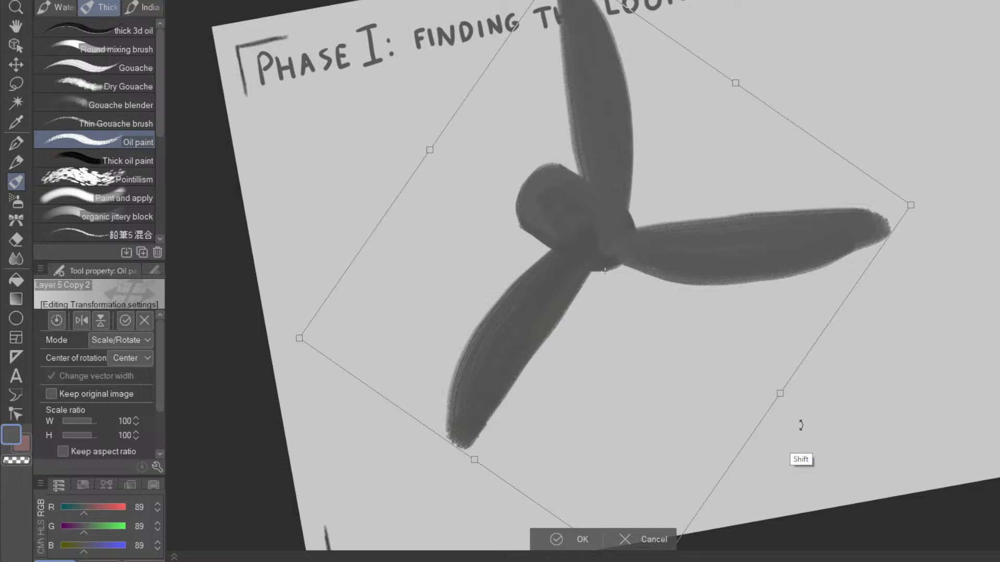
drag(800, 426, 828, 252)
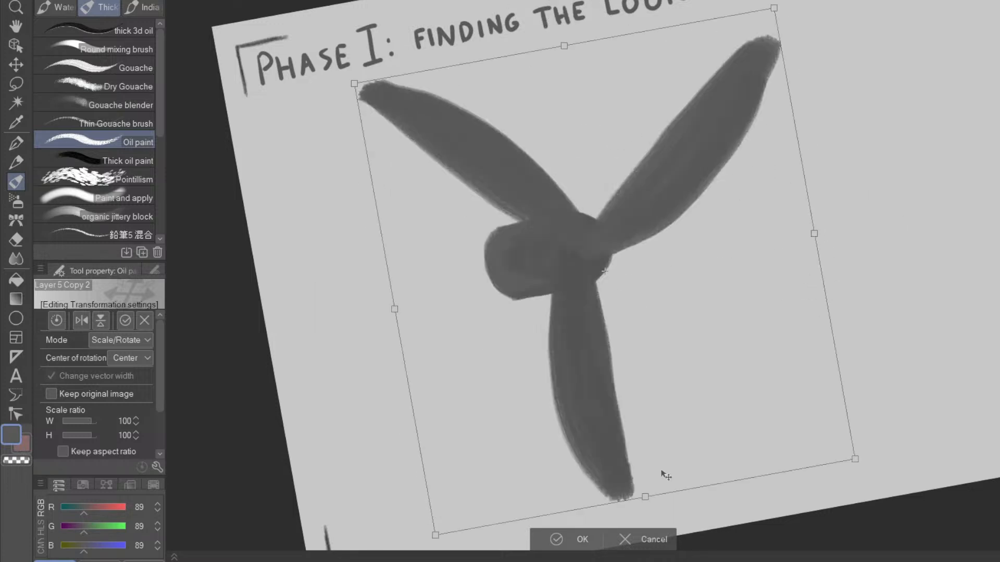
click(582, 539)
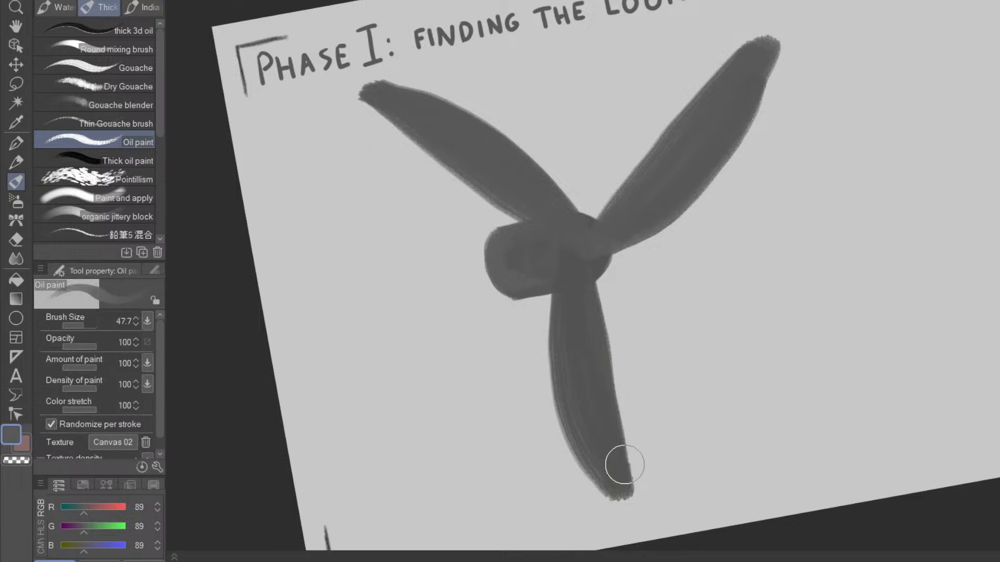
- Erase the sides of all three leaf-shaped blades, leaving only thin straight arms radiating from the capsule
drag(808, 344, 700, 379)
mouse_move(525, 511)
mouse_down()
mouse_move(561, 284)
mouse_move(516, 363)
mouse_move(511, 409)
mouse_move(521, 470)
mouse_up()
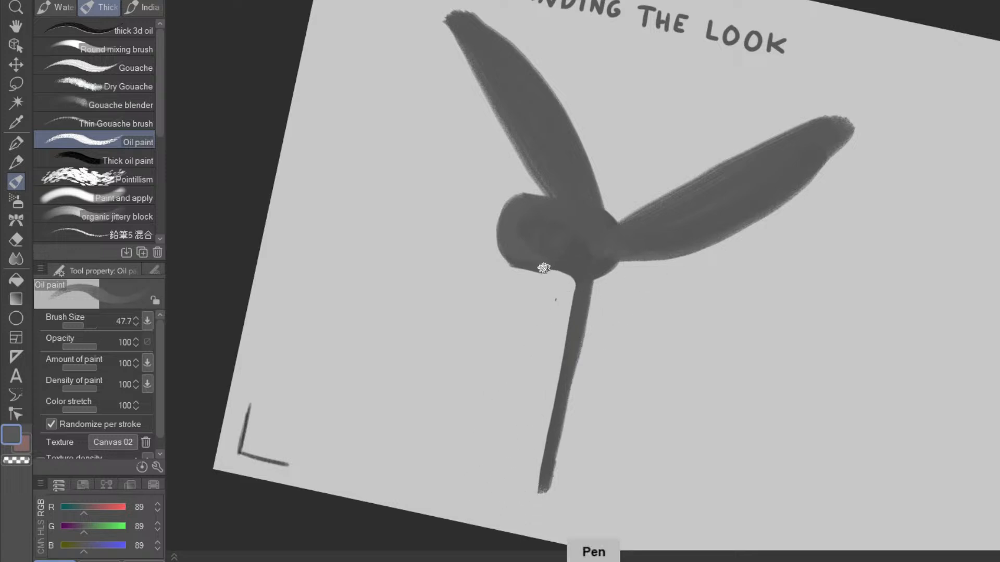
key(e)
mouse_move(627, 267)
mouse_down()
mouse_move(647, 223)
mouse_move(846, 133)
mouse_move(652, 242)
mouse_move(669, 229)
mouse_move(673, 259)
mouse_move(727, 196)
mouse_move(722, 349)
mouse_move(580, 475)
mouse_up()
drag(706, 344, 683, 390)
mouse_move(649, 319)
mouse_down()
mouse_move(653, 276)
mouse_move(650, 323)
mouse_move(653, 286)
mouse_move(822, 150)
mouse_move(787, 206)
mouse_move(663, 314)
mouse_move(725, 246)
mouse_move(673, 276)
mouse_move(655, 240)
mouse_up()
- Repaint the upper-left arm with a straight stroke and erase along its side to even out its thickness
key(p)
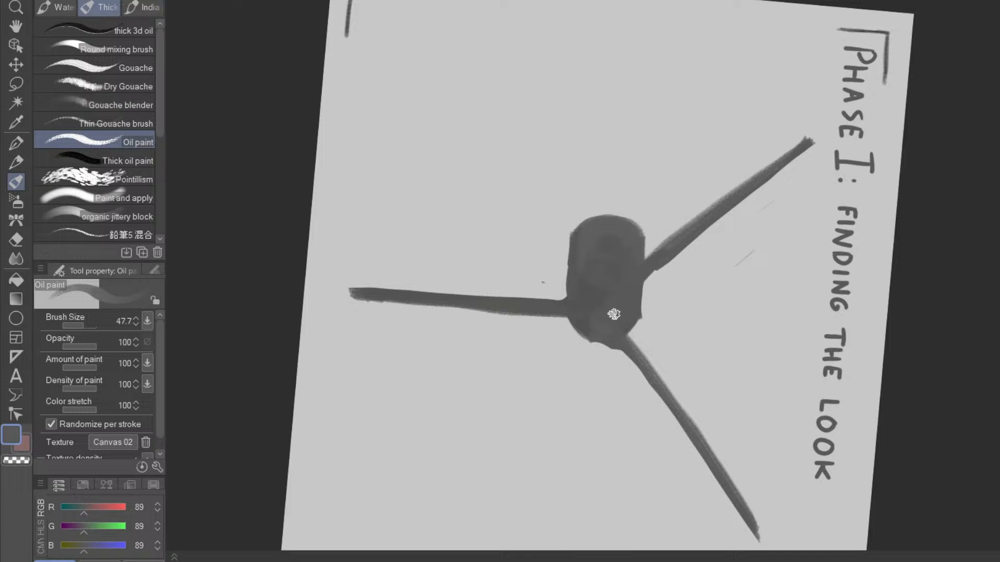
drag(658, 272, 813, 142)
key(e)
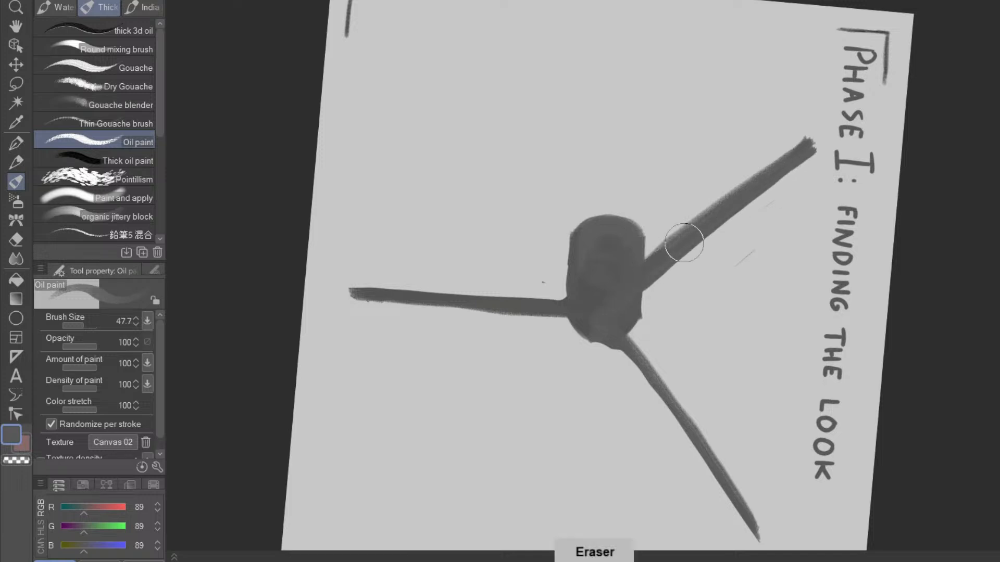
mouse_move(649, 248)
mouse_down()
mouse_move(646, 262)
mouse_move(699, 212)
mouse_move(812, 147)
mouse_up()
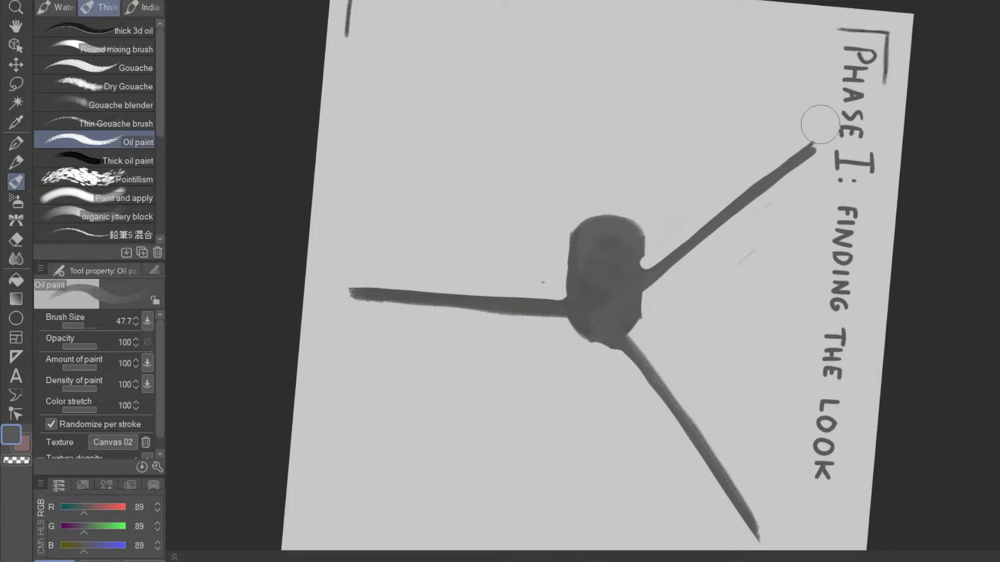
key(p)
- Paint the outer edge of a triangular sail, extending sideways to the right from the lower arm's tip
drag(682, 461, 784, 151)
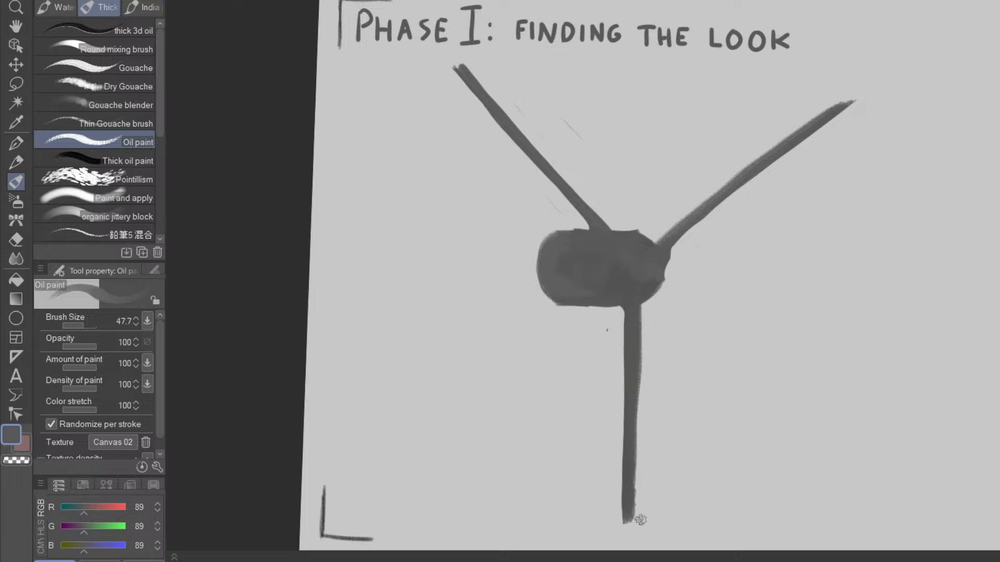
key(space)
drag(720, 477, 715, 353)
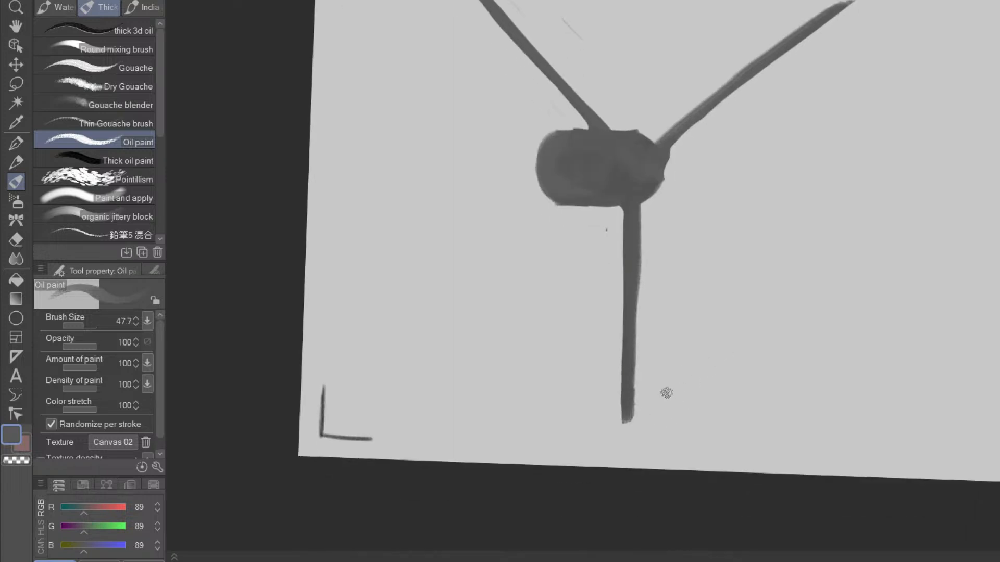
drag(743, 393, 734, 280)
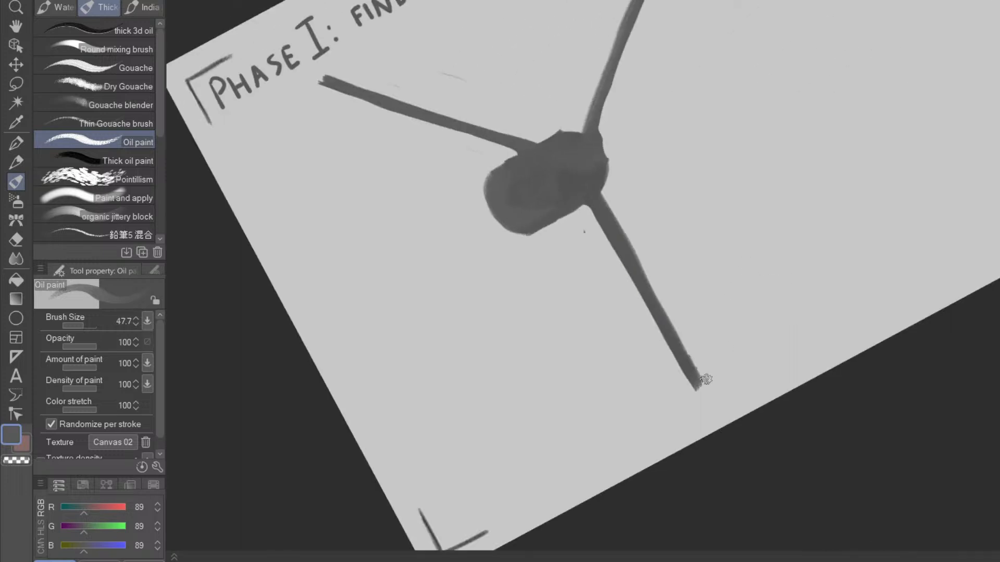
drag(706, 384, 849, 288)
mouse_move(700, 379)
mouse_down()
mouse_move(799, 314)
mouse_move(813, 352)
mouse_move(518, 550)
mouse_up()
- Try closing the triangular sail with strokes from the edge line's outer end back to the capsule, and remove them
mouse_move(560, 517)
mouse_down()
mouse_move(702, 278)
mouse_move(553, 527)
mouse_up()
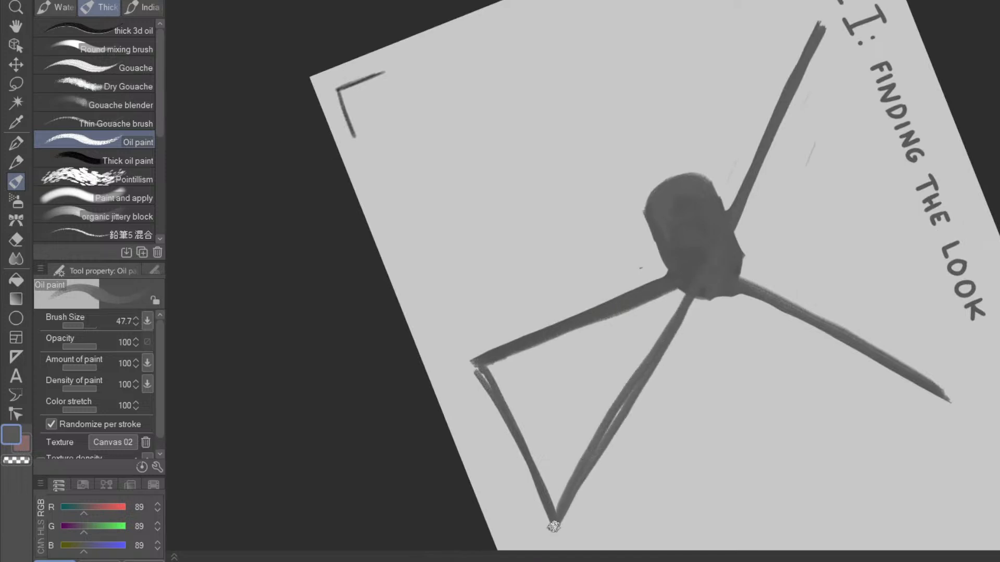
drag(629, 390, 698, 281)
drag(742, 428, 740, 109)
drag(653, 393, 663, 495)
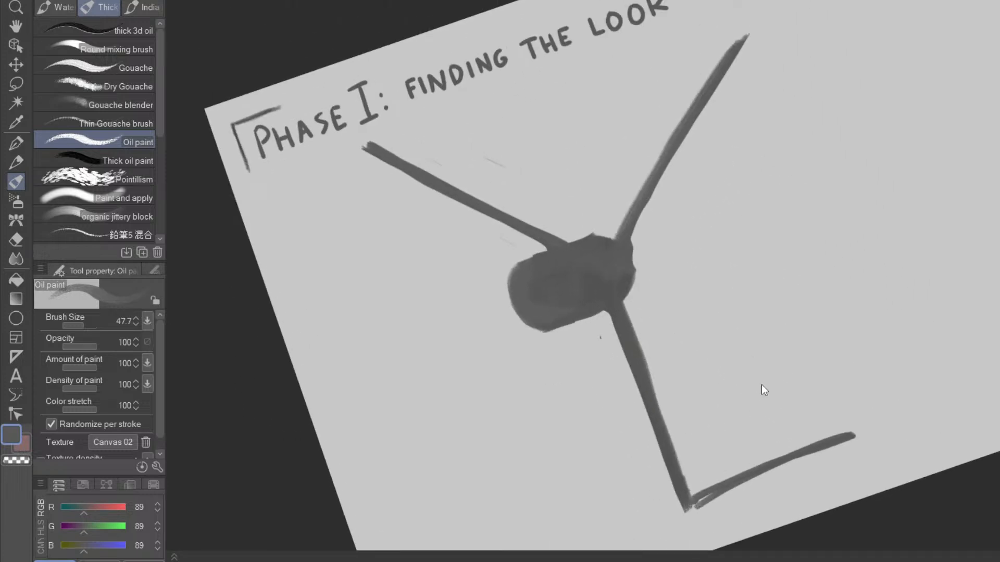
- Undo the sail edge at the lower arm's tip and erase the lower arm up to the capsule
key(ctrl+z)
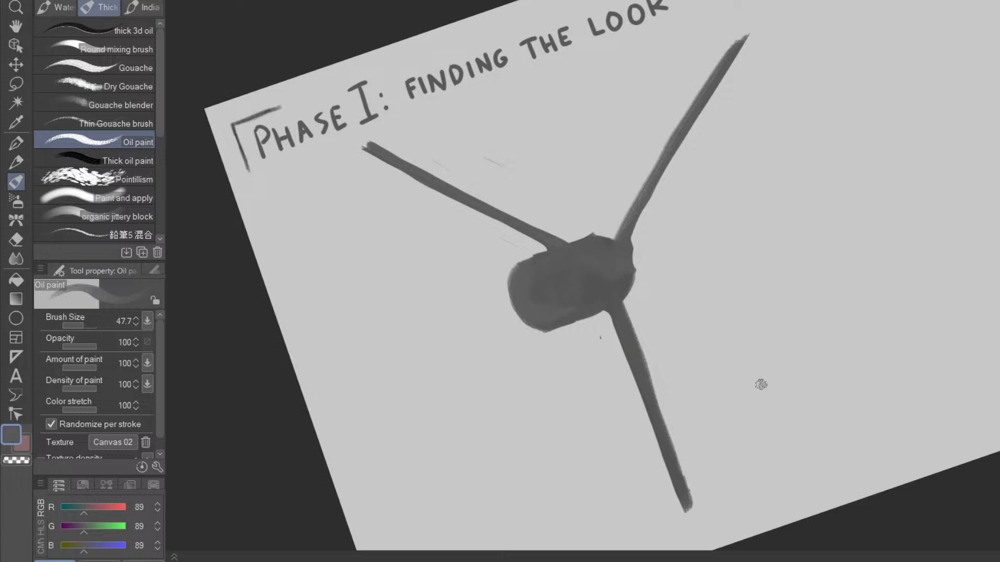
drag(676, 504, 616, 319)
key(p)
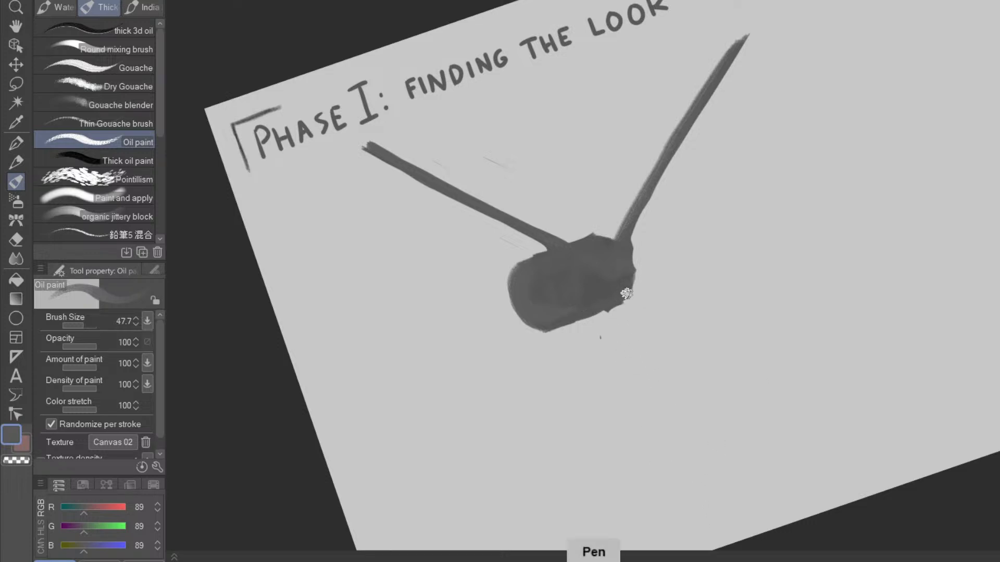
- Paint a straight arm from the upper-right arm's tip through the capsule to the lower left, and trim both ends
key(shift)
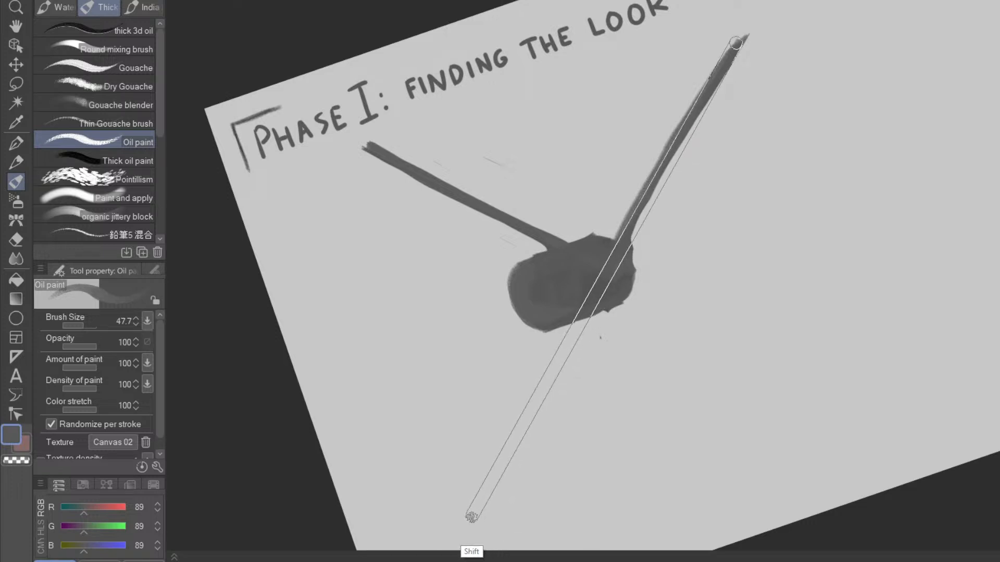
shift+click(472, 516)
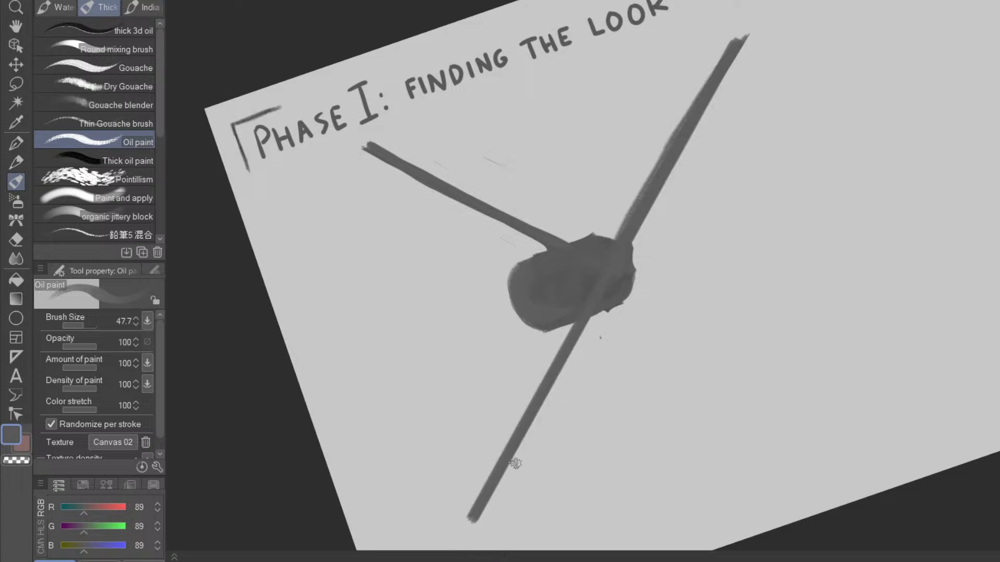
key(e)
mouse_move(473, 509)
mouse_down()
mouse_move(474, 521)
mouse_move(489, 485)
mouse_up()
drag(753, 37, 742, 59)
- Paint a second straight arm from the upper-left arm's tip through the capsule to the lower right, and trim the upper-left tip
mouse_move(727, 398)
mouse_down()
mouse_move(771, 189)
mouse_move(731, 131)
mouse_up()
key(p)
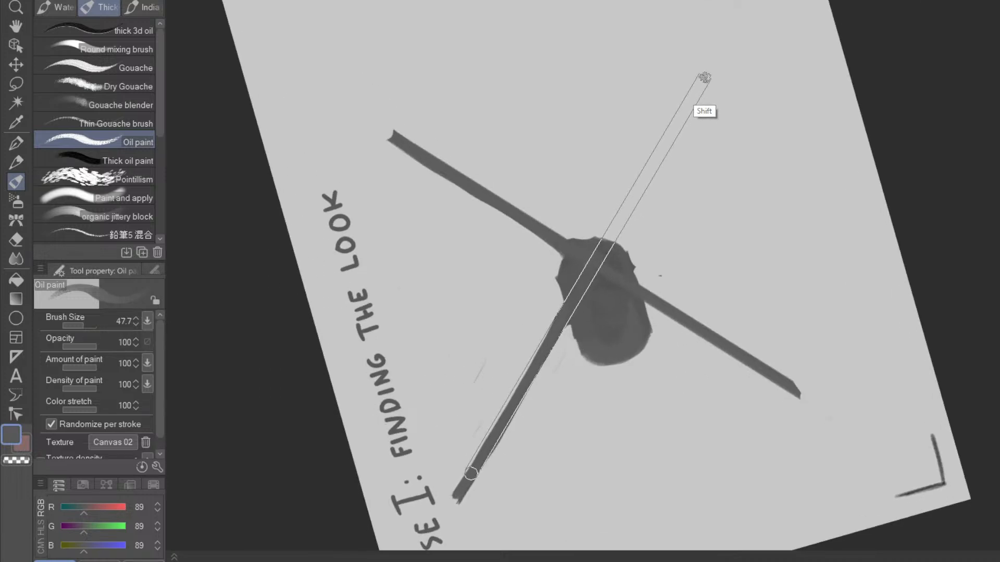
shift+click(704, 78)
key(e)
mouse_move(465, 508)
mouse_down()
mouse_move(462, 482)
mouse_move(477, 499)
mouse_move(503, 485)
mouse_move(471, 509)
mouse_move(457, 484)
mouse_up()
- Outline a triangular sail on the upper-right arm with a short upward spoke from the hub and an edge to the arm's tip
key(p)
mouse_move(805, 300)
mouse_down()
mouse_move(594, 464)
mouse_move(464, 421)
mouse_up()
drag(692, 382, 638, 369)
drag(757, 421, 756, 311)
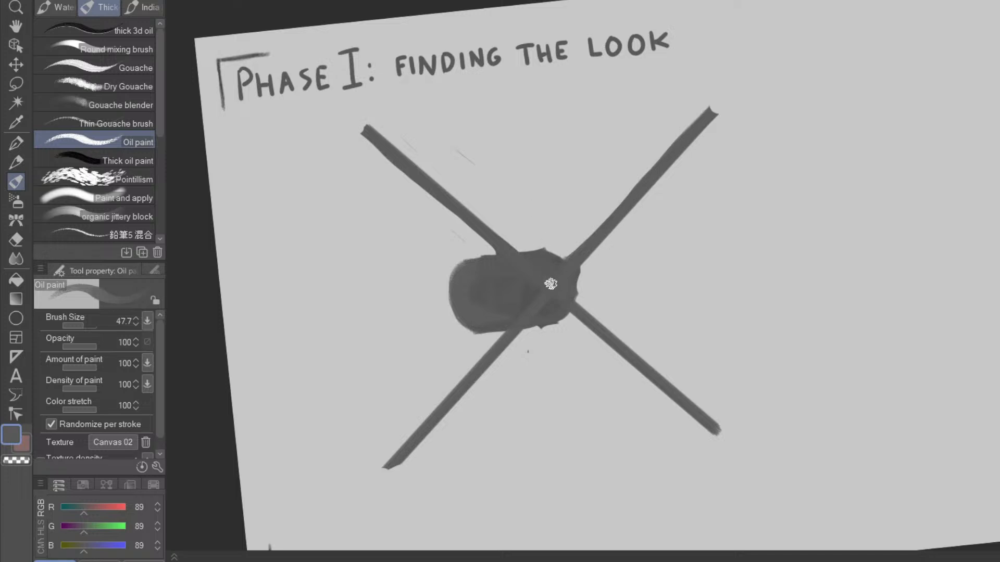
mouse_move(550, 284)
mouse_down()
mouse_move(540, 199)
mouse_move(698, 110)
mouse_up()
mouse_move(540, 190)
mouse_down()
mouse_move(636, 153)
mouse_move(704, 111)
mouse_up()
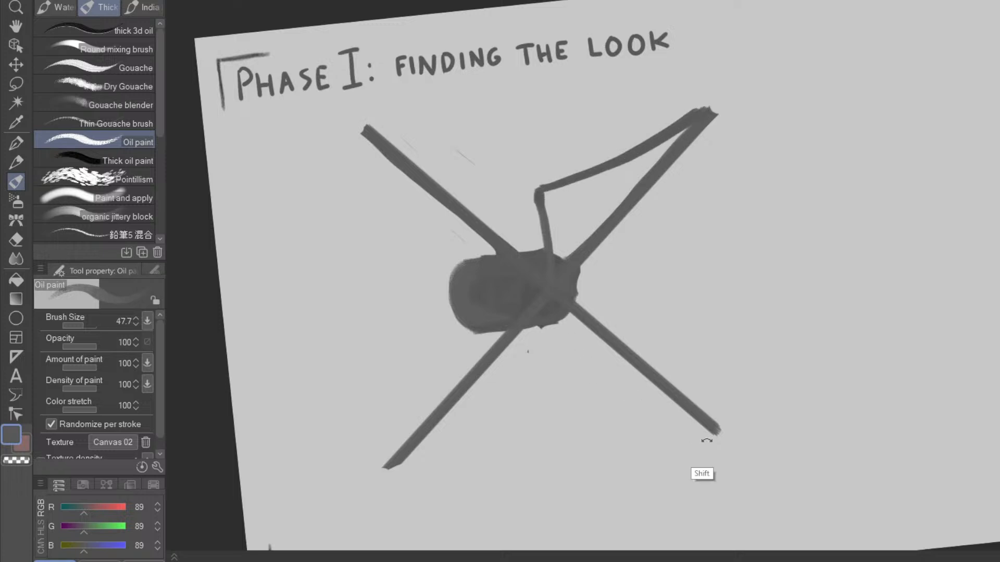
- Paint short sail spokes outward from the hub for the lower-right and lower-left arms
drag(696, 437, 724, 252)
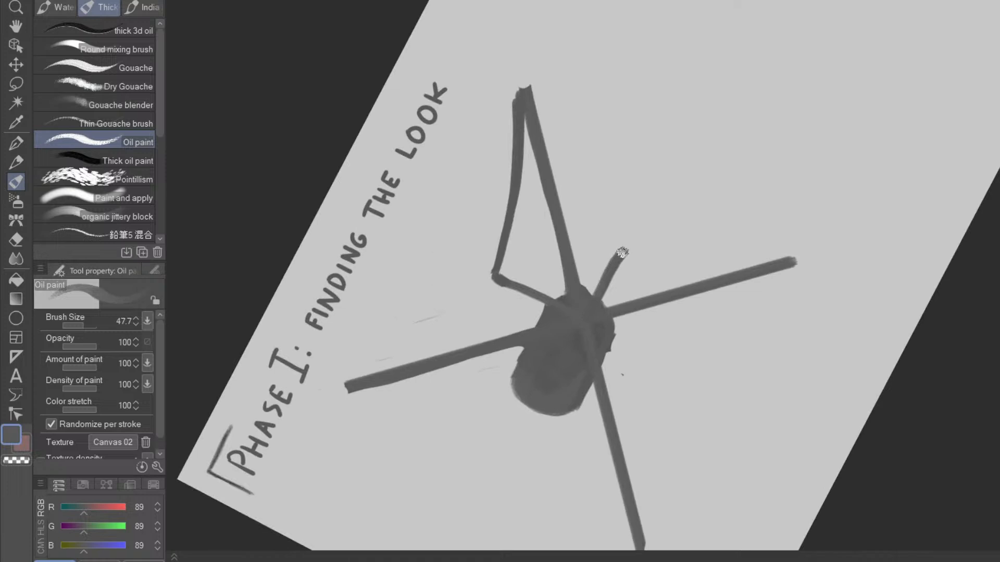
drag(607, 283, 547, 415)
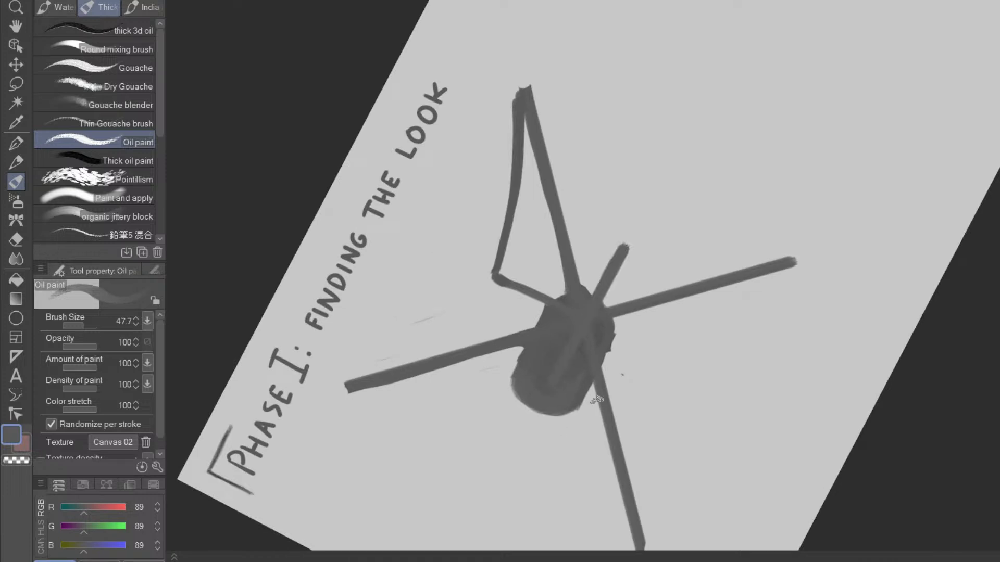
drag(504, 283, 656, 356)
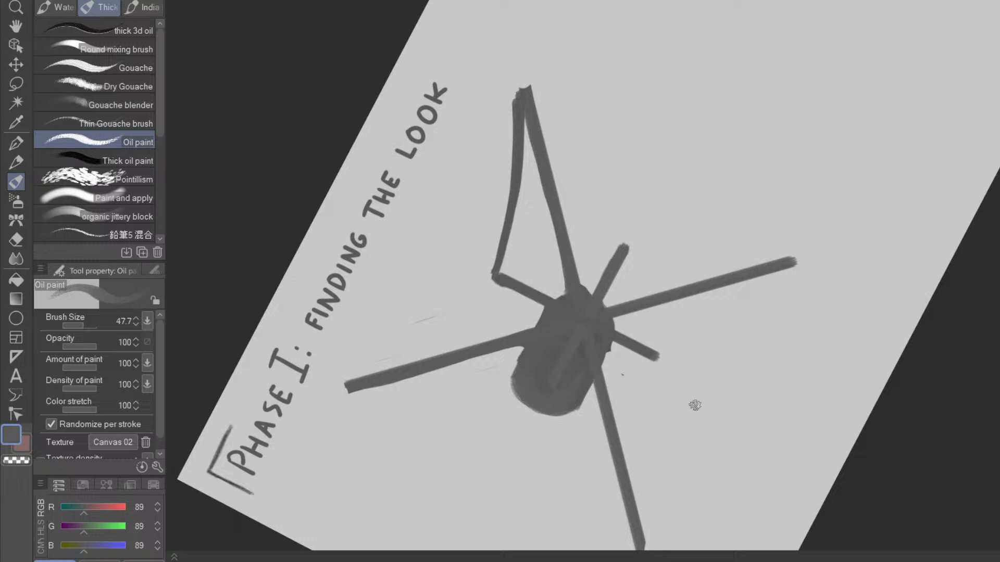
- Paint the outer sail edges connecting the spoke ends to the tips of the lower-right and lower-left arms
drag(725, 417, 668, 194)
drag(594, 232, 695, 118)
drag(590, 239, 699, 122)
mouse_move(764, 284)
mouse_down()
mouse_move(673, 424)
mouse_move(595, 480)
mouse_up()
drag(598, 442, 601, 376)
drag(496, 463, 603, 311)
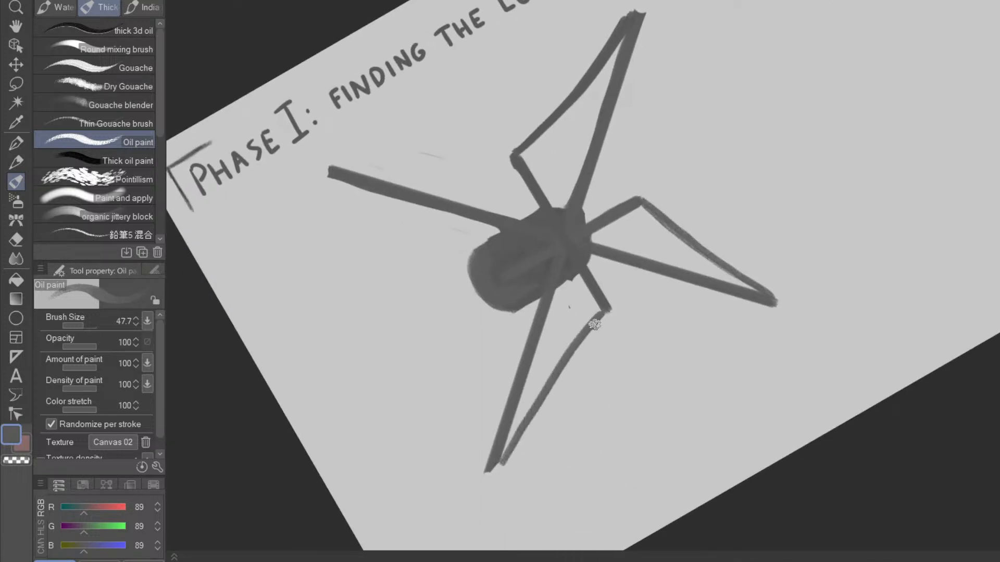
mouse_move(511, 445)
mouse_down()
mouse_move(582, 344)
mouse_move(608, 323)
mouse_up()
- Paint the remaining sail edge from the upper-left arm's tip down to the capsule
mouse_move(650, 435)
mouse_down()
mouse_move(774, 380)
mouse_move(648, 259)
mouse_up()
mouse_move(480, 475)
mouse_down()
mouse_move(507, 425)
mouse_move(588, 324)
mouse_move(557, 350)
mouse_move(477, 480)
mouse_move(535, 372)
mouse_up()
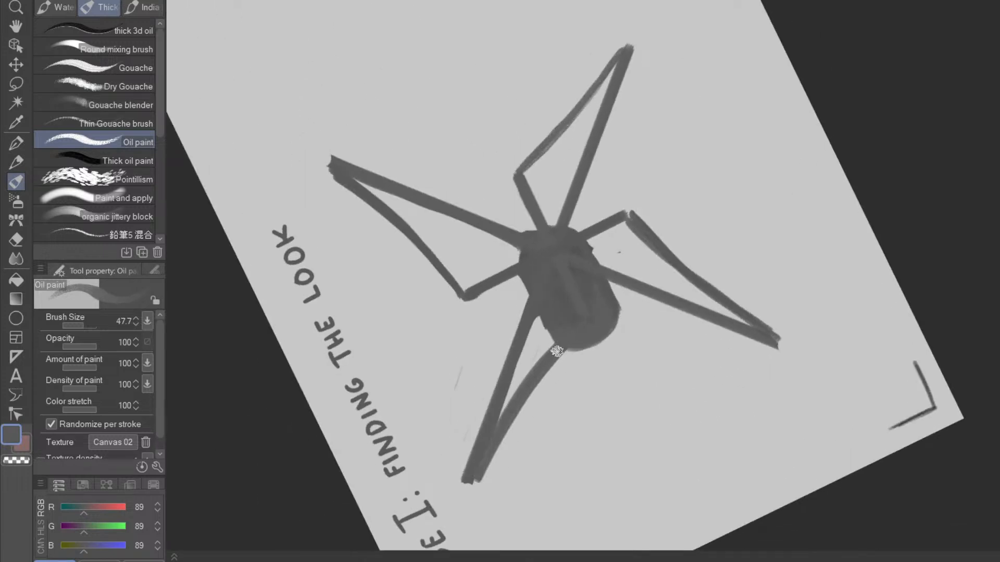
mouse_move(502, 411)
mouse_down()
mouse_move(538, 334)
mouse_move(554, 325)
mouse_move(521, 376)
mouse_move(558, 289)
mouse_move(573, 317)
mouse_move(542, 368)
mouse_up()
- Fill all four triangular sails with solid grey and sharpen the lower-left sail's inner corner
drag(810, 359, 522, 504)
mouse_move(620, 267)
mouse_down()
mouse_move(570, 412)
mouse_move(640, 283)
mouse_move(607, 319)
mouse_up()
mouse_move(761, 337)
mouse_down()
mouse_move(625, 444)
mouse_move(592, 487)
mouse_move(665, 364)
mouse_move(660, 339)
mouse_move(617, 430)
mouse_move(674, 367)
mouse_move(629, 431)
mouse_up()
mouse_move(812, 432)
mouse_down()
mouse_move(859, 319)
mouse_move(734, 191)
mouse_up()
mouse_move(652, 211)
mouse_down()
mouse_move(771, 83)
mouse_move(654, 140)
mouse_move(646, 182)
mouse_move(685, 147)
mouse_move(661, 183)
mouse_move(662, 218)
mouse_up()
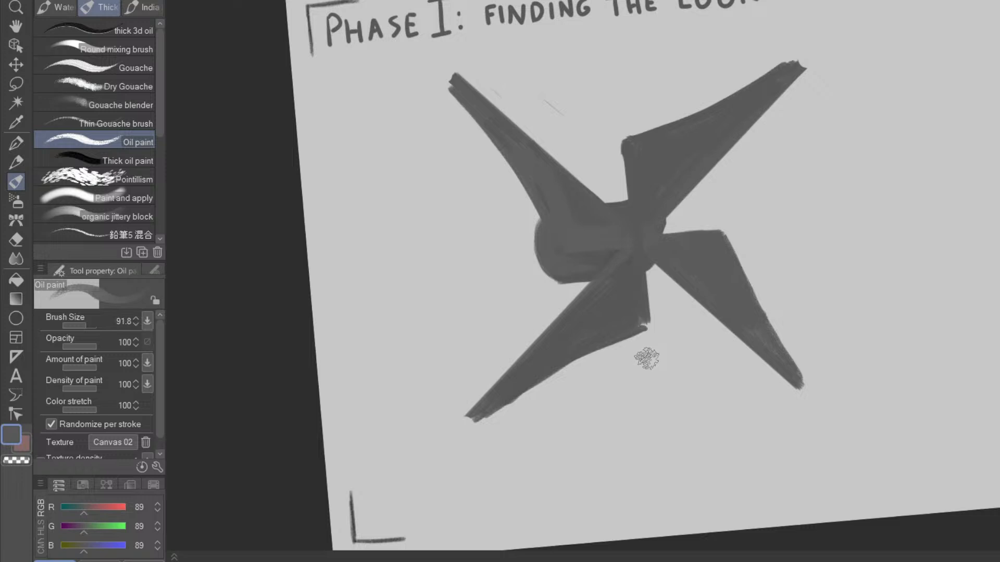
drag(634, 328, 650, 323)
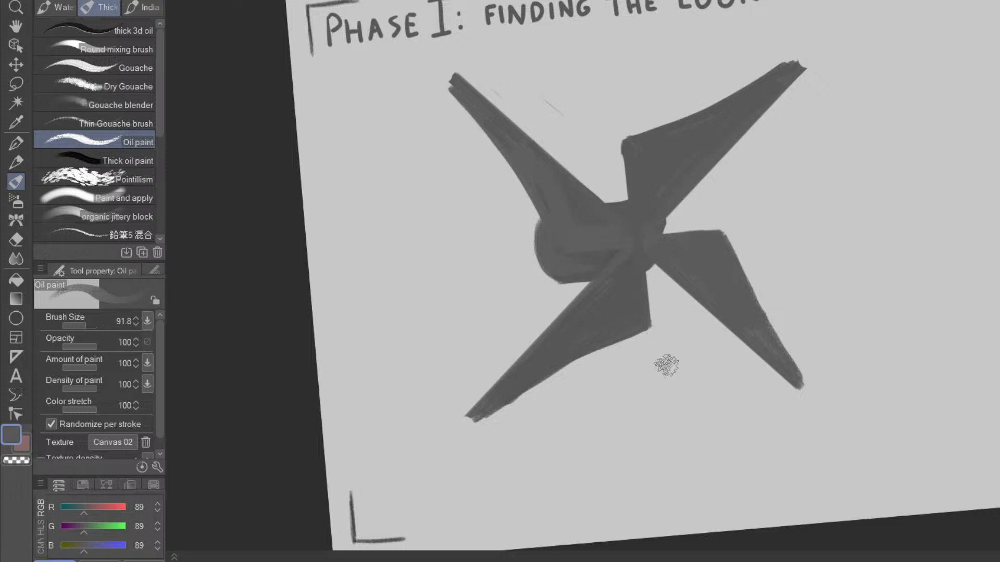
- Paint a straight tower post downward from the hub with a 91.8 brush and erase around its lower end to trim it
mouse_move(520, 460)
mouse_down()
mouse_move(714, 404)
mouse_move(758, 374)
mouse_move(562, 461)
mouse_up()
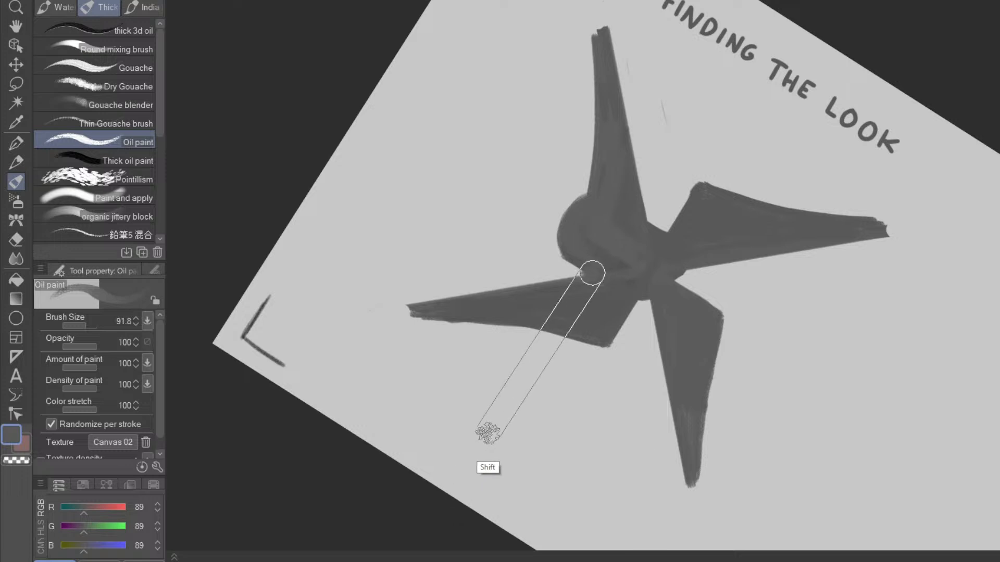
shift+click(484, 436)
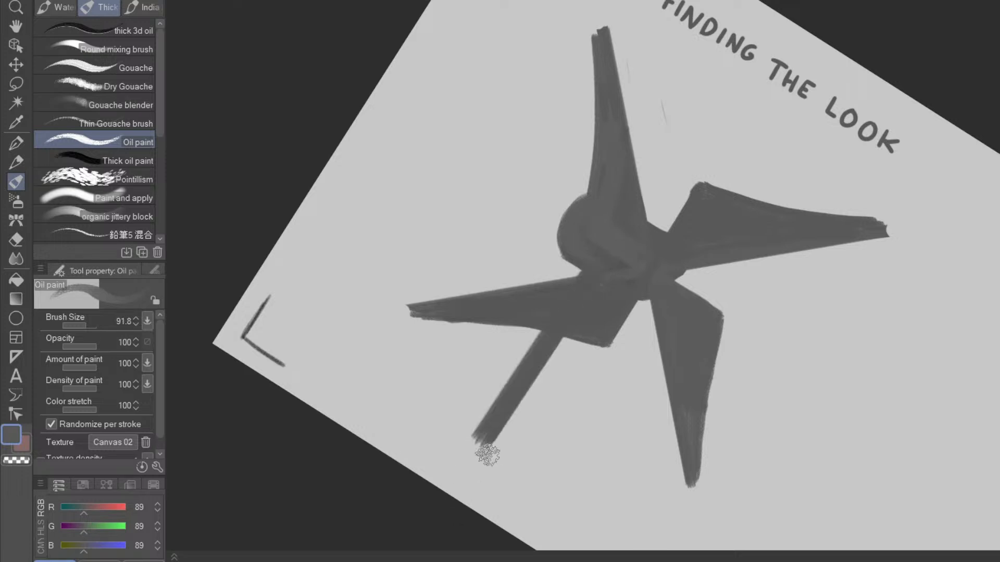
key(e)
mouse_move(477, 433)
mouse_down()
mouse_move(478, 420)
mouse_move(472, 467)
mouse_up()
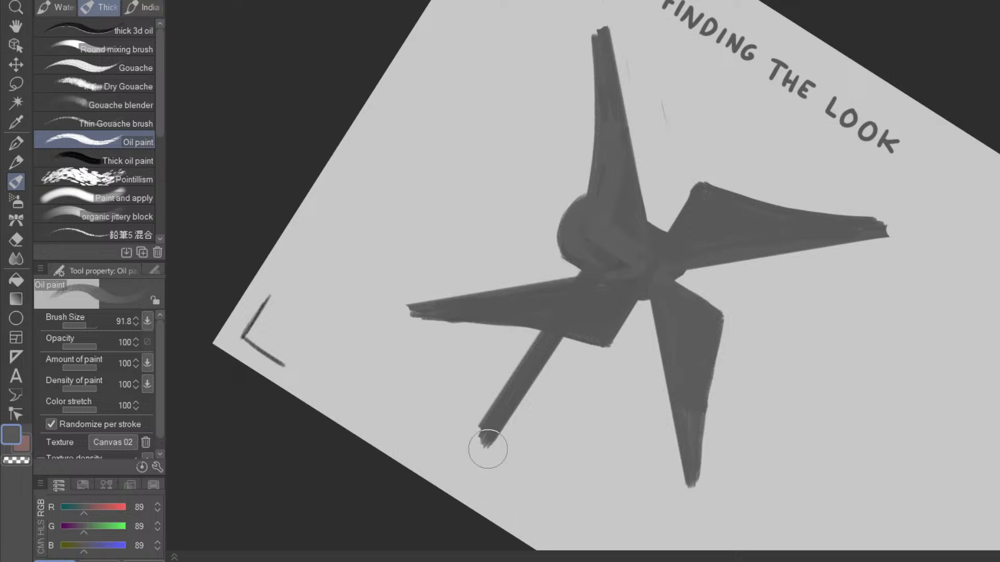
drag(493, 424, 471, 463)
- Paint three thin curved support legs beside the tower post, one on its left and two on its right, at brush size 34.5
mouse_move(534, 525)
mouse_down()
mouse_move(714, 395)
mouse_move(740, 360)
mouse_move(761, 403)
mouse_up()
key(space)
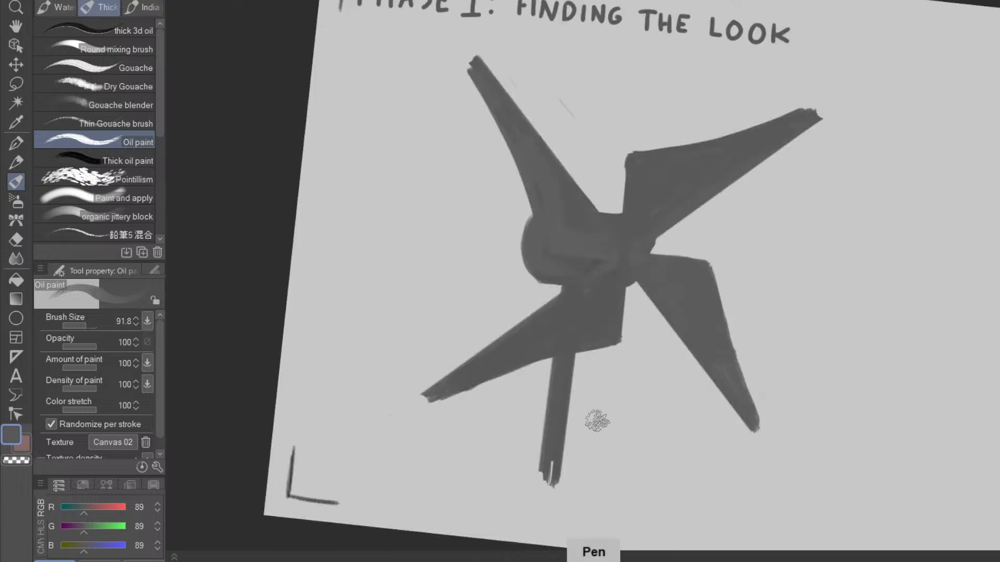
ctrl+alt+drag(534, 372, 532, 372)
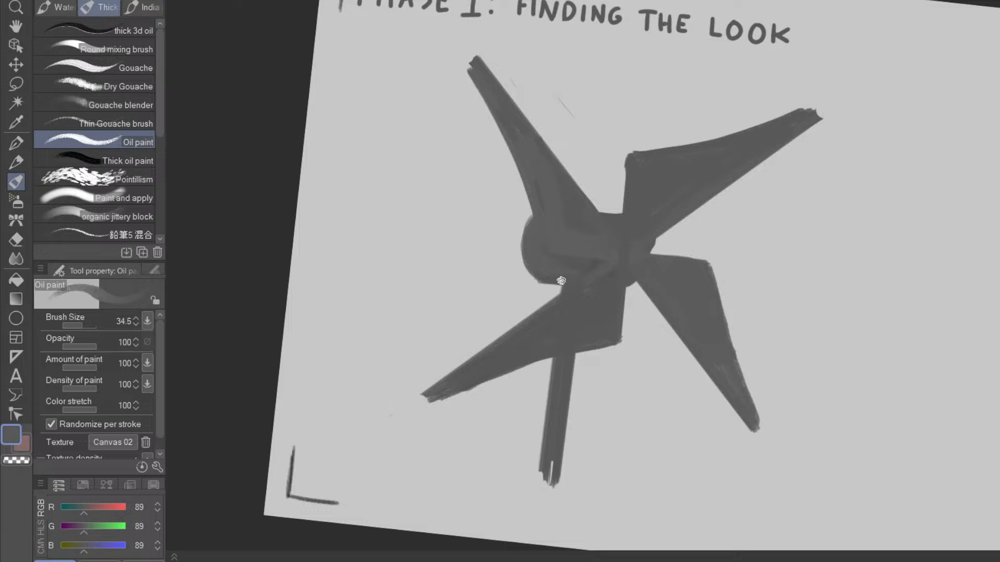
drag(557, 285, 478, 424)
mouse_move(473, 430)
mouse_down()
mouse_move(552, 311)
mouse_move(556, 285)
mouse_up()
drag(670, 469, 546, 441)
mouse_move(603, 296)
mouse_down()
mouse_move(531, 493)
mouse_move(599, 318)
mouse_move(575, 399)
mouse_move(575, 359)
mouse_move(597, 309)
mouse_up()
key(e)
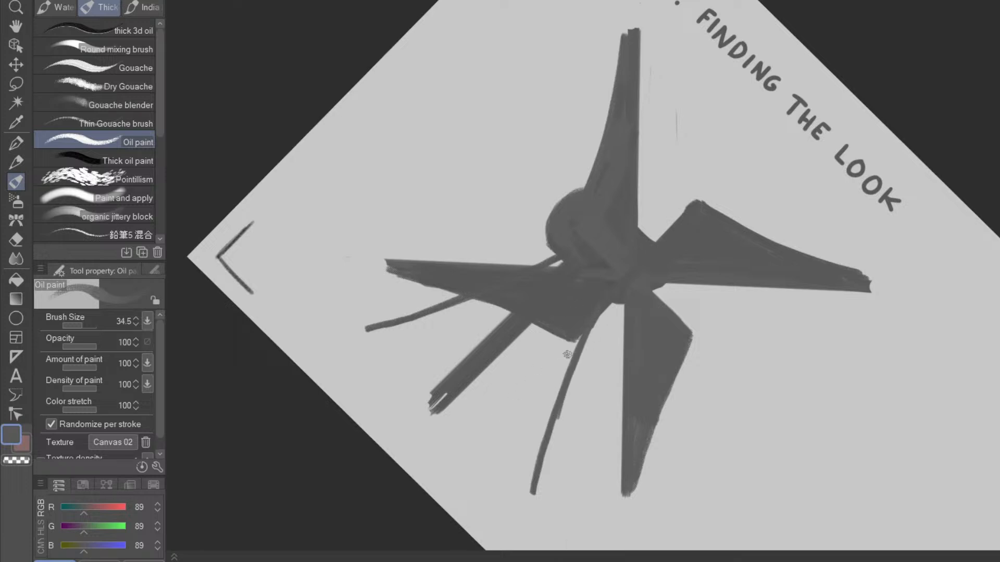
drag(516, 423, 564, 336)
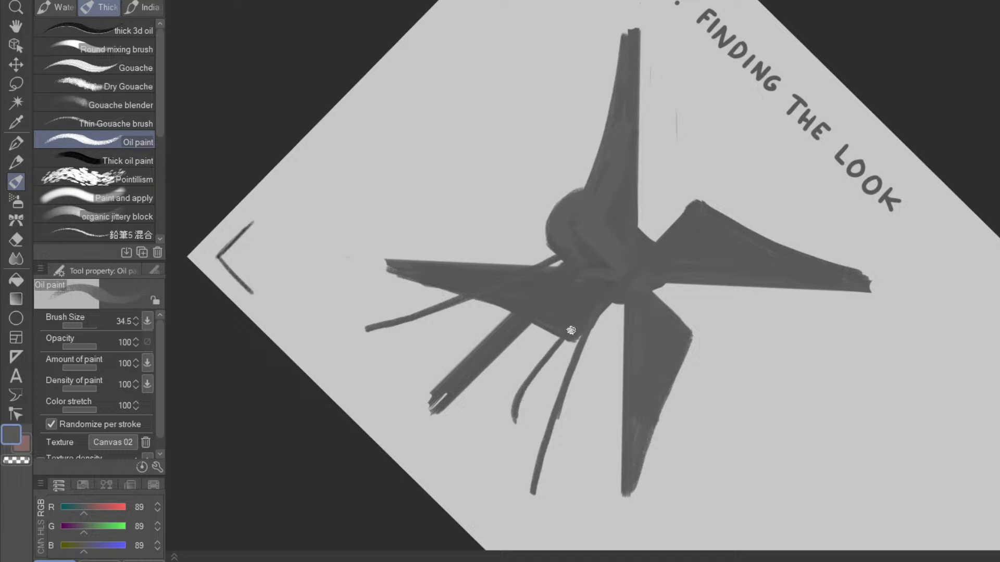
- Switch to a black Mechanical pencil and draw a line along the lower-left sail's upper edge, from its tip to the hub
drag(592, 495, 789, 194)
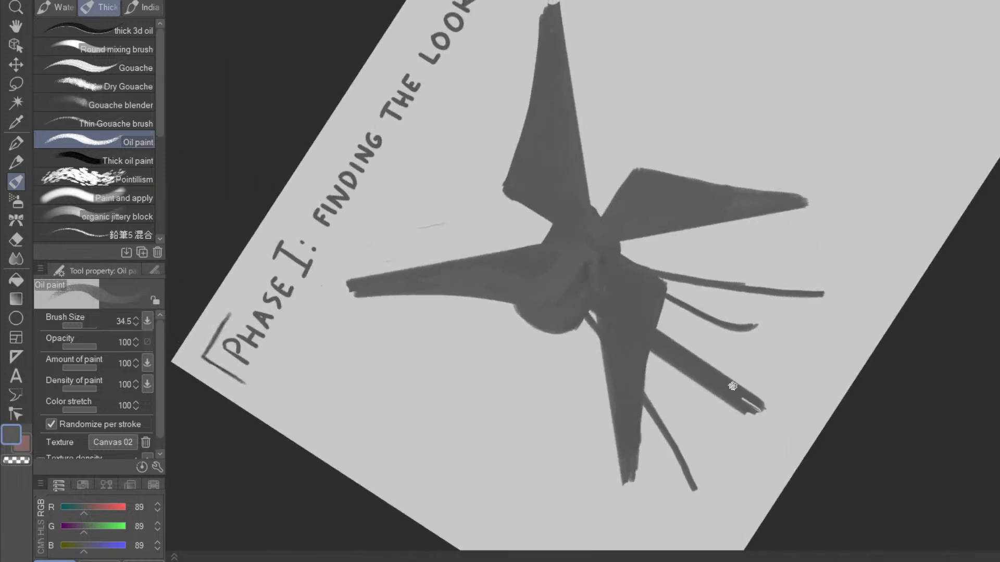
mouse_move(809, 353)
mouse_down()
mouse_move(631, 495)
mouse_move(584, 499)
mouse_up()
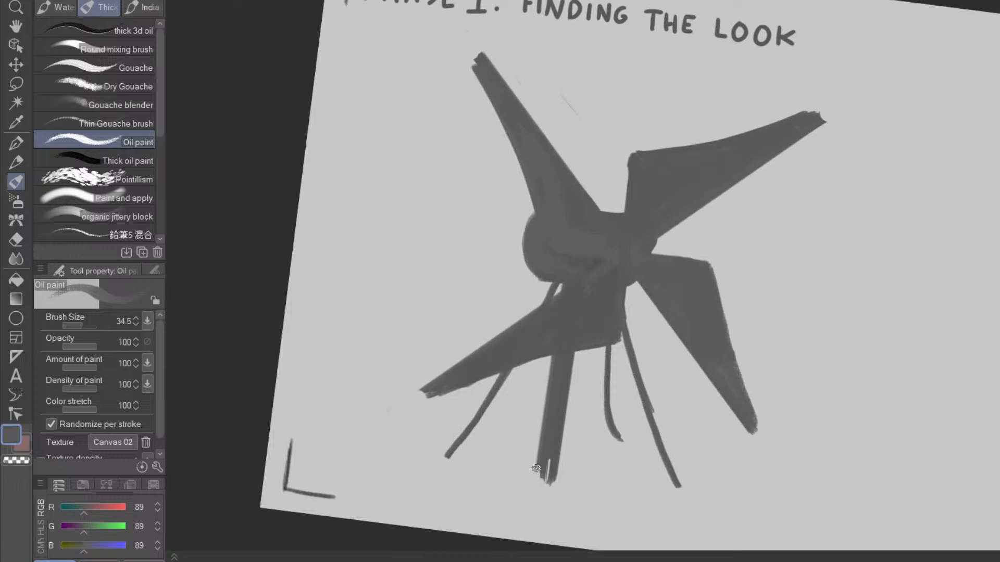
drag(657, 437, 723, 407)
drag(542, 409, 551, 419)
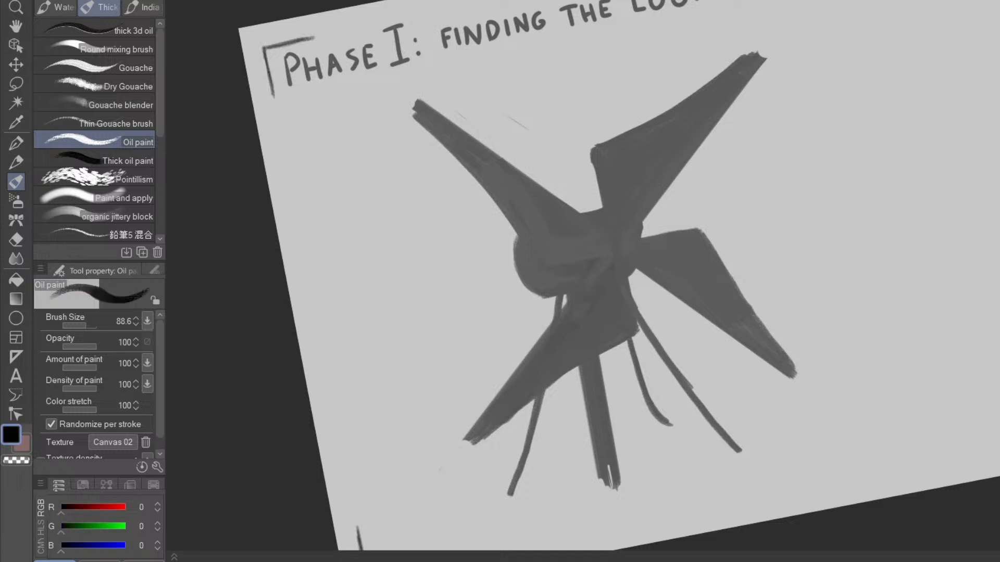
key(p)
key(p)
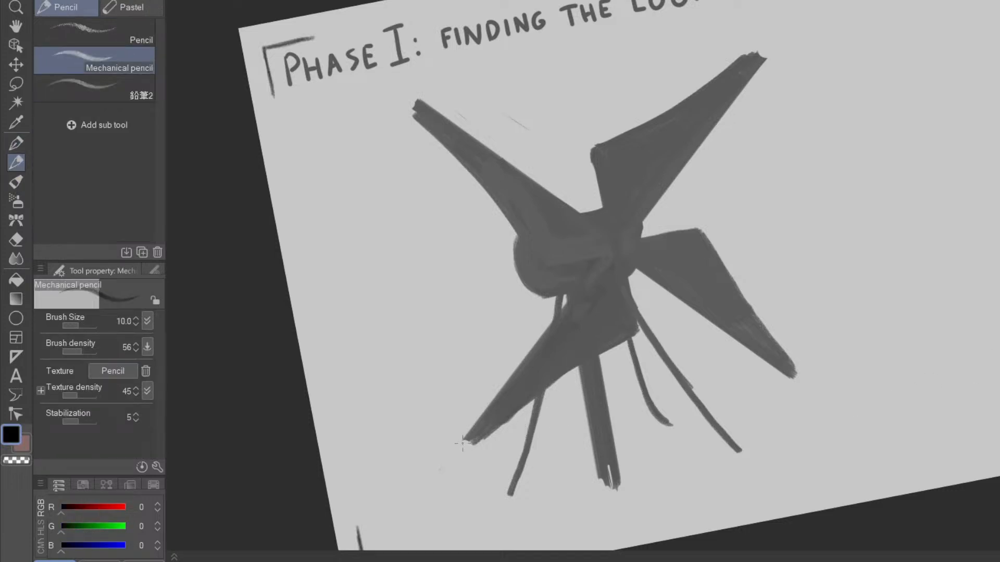
mouse_move(469, 432)
mouse_down()
mouse_move(601, 257)
mouse_move(532, 350)
mouse_up()
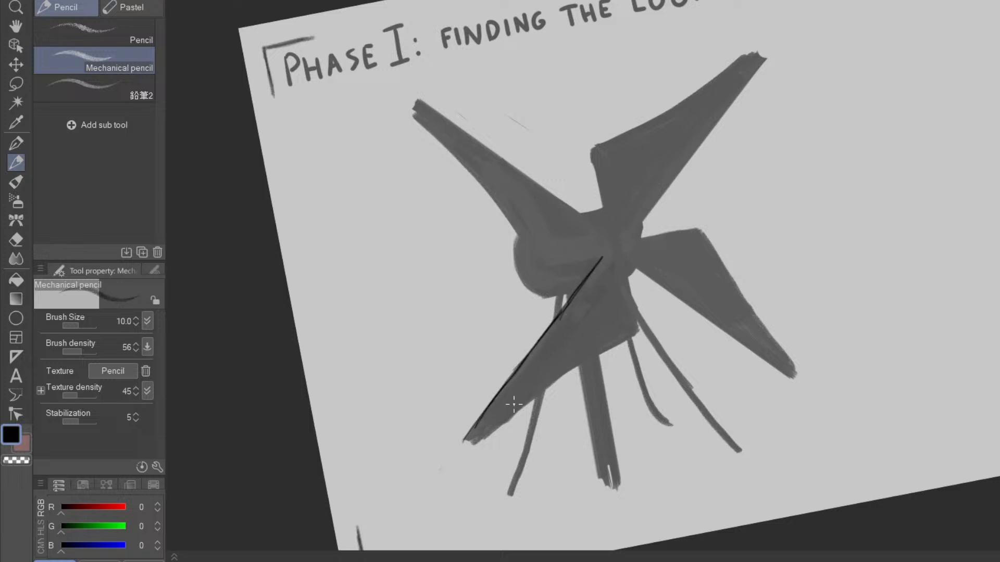
- Outline the lower-left sail's lower edge and its inner side up to the hub with black lines
key(space)
drag(475, 441, 635, 329)
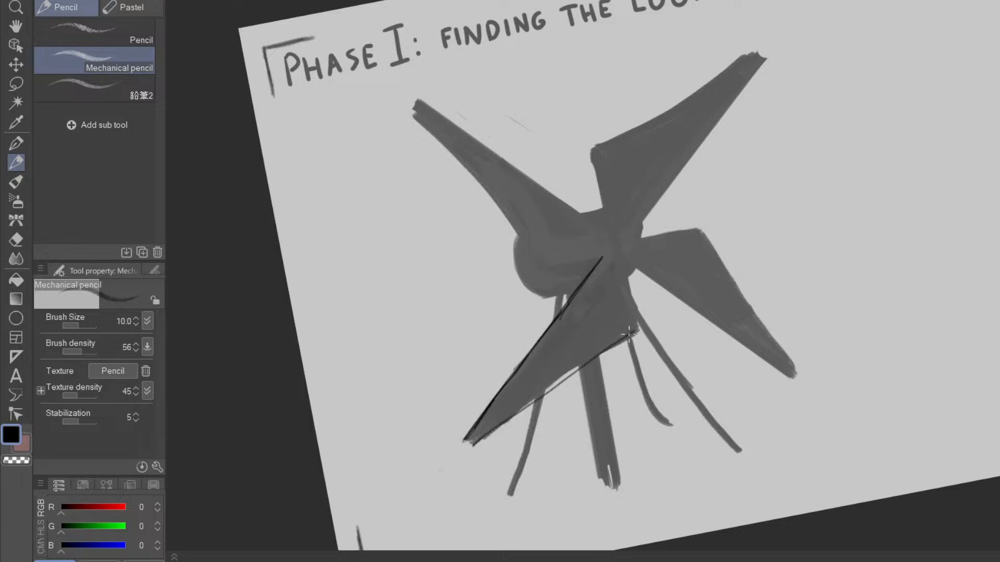
key(ctrl+z)
drag(481, 440, 632, 330)
drag(474, 447, 635, 329)
drag(695, 432, 581, 412)
drag(588, 335, 631, 277)
- Draw a small circle at the hub and parallel inner lines along the lower-left sail's upper and inner edges to form spars
drag(707, 464, 795, 361)
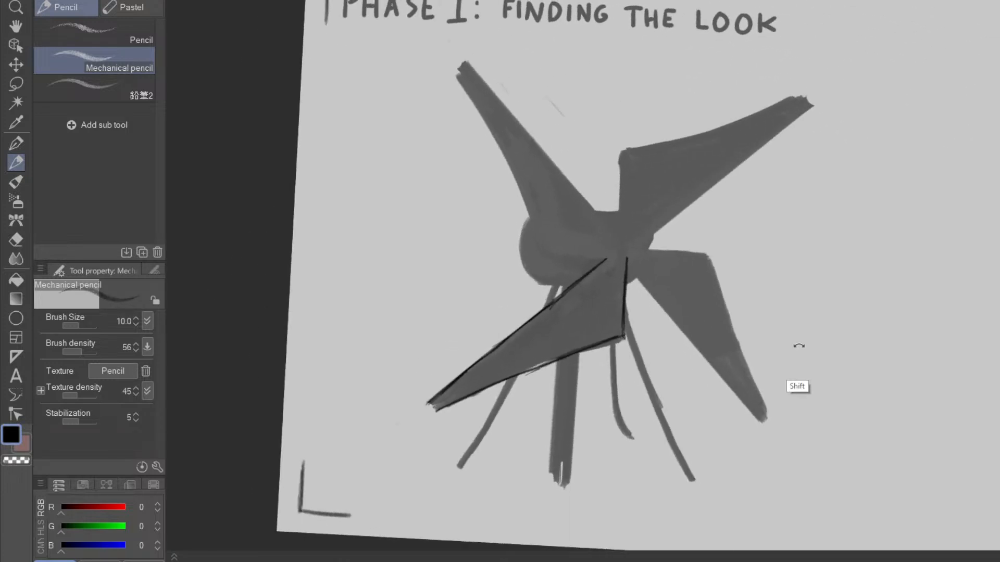
drag(572, 326, 586, 306)
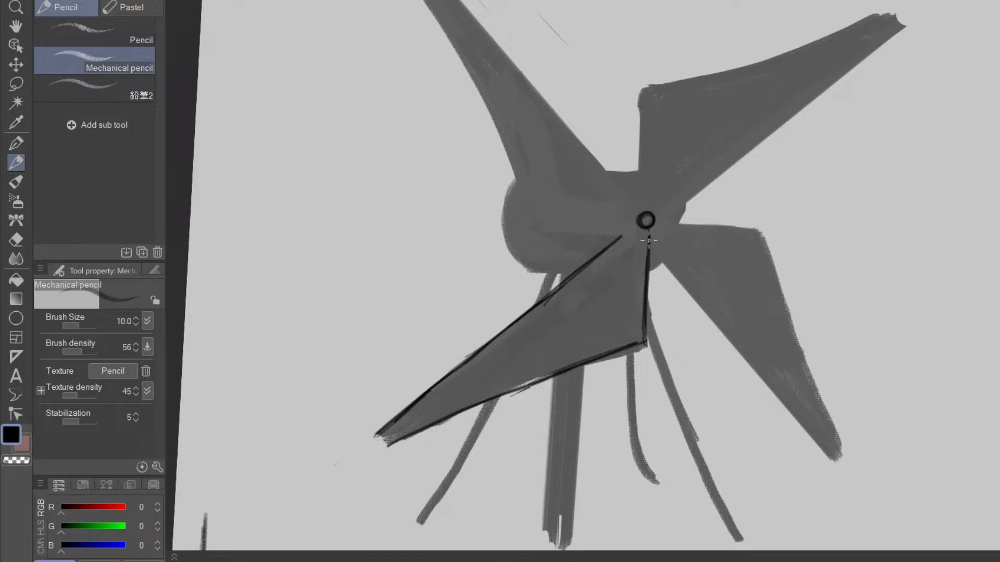
mouse_move(637, 230)
mouse_down()
mouse_move(632, 335)
mouse_move(637, 262)
mouse_up()
mouse_move(617, 238)
mouse_down()
mouse_move(448, 367)
mouse_move(386, 438)
mouse_move(627, 240)
mouse_up()
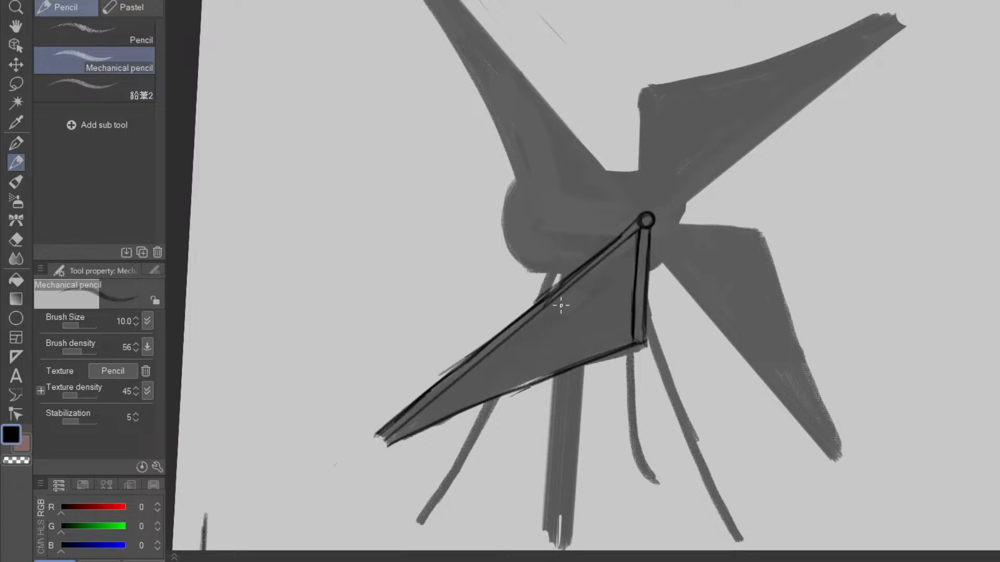
- Clean up and redraw the upper spar's outline near the hub, and close the spar's outer tip
key(e)
key(bracketleft)
key(bracketleft)
key(bracketleft)
drag(536, 309, 622, 233)
key(p)
drag(532, 312, 629, 224)
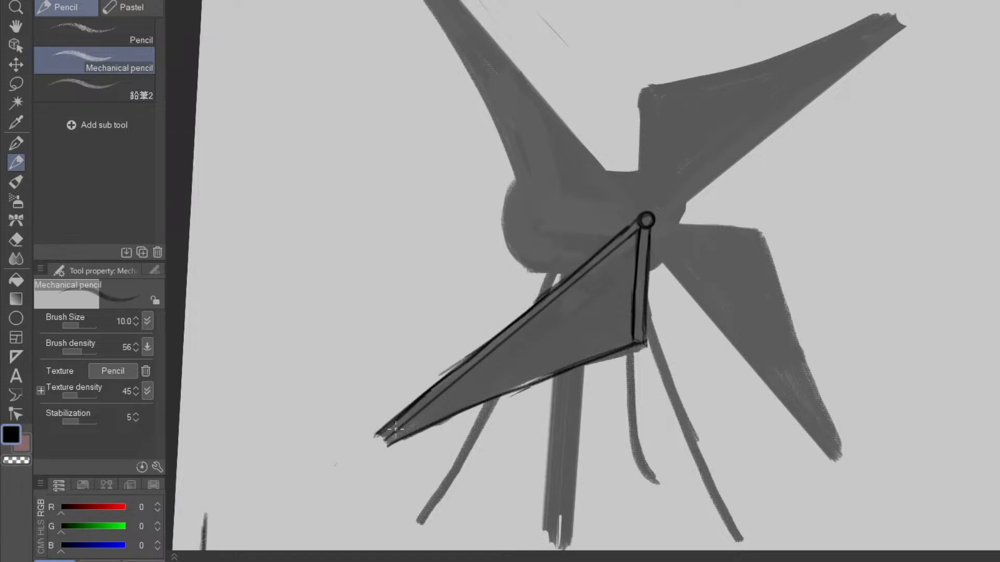
key(e)
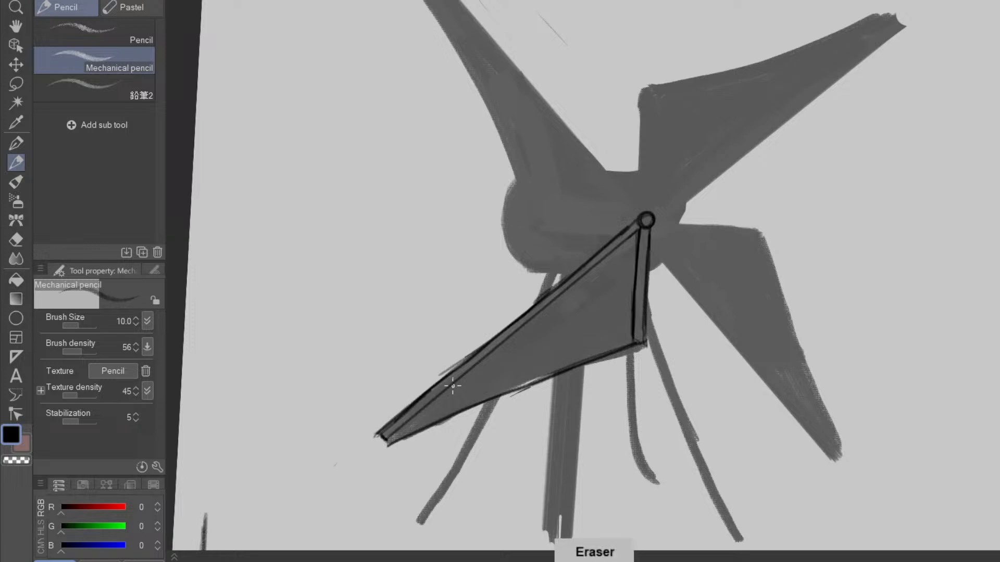
key(space)
drag(623, 438, 691, 384)
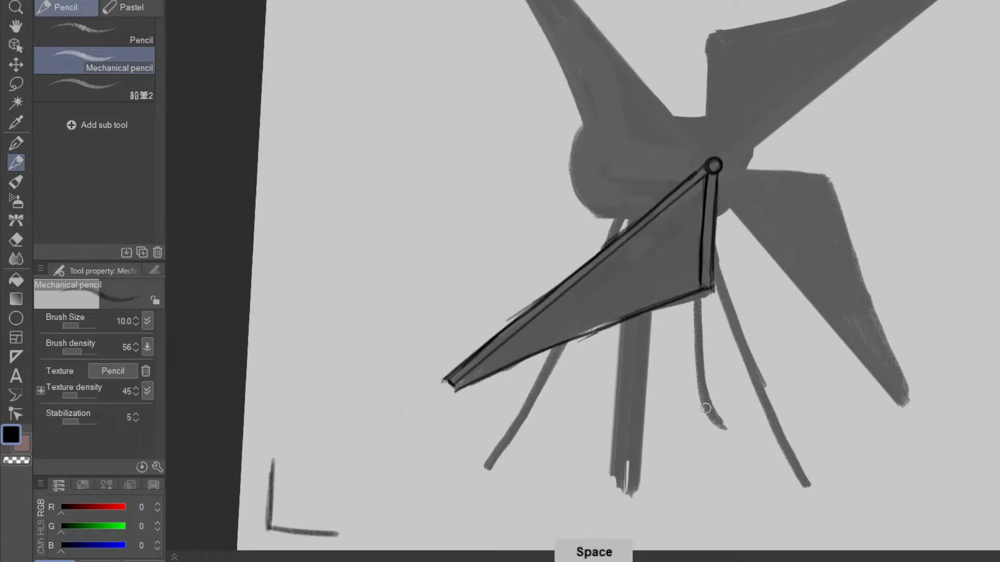
key(p)
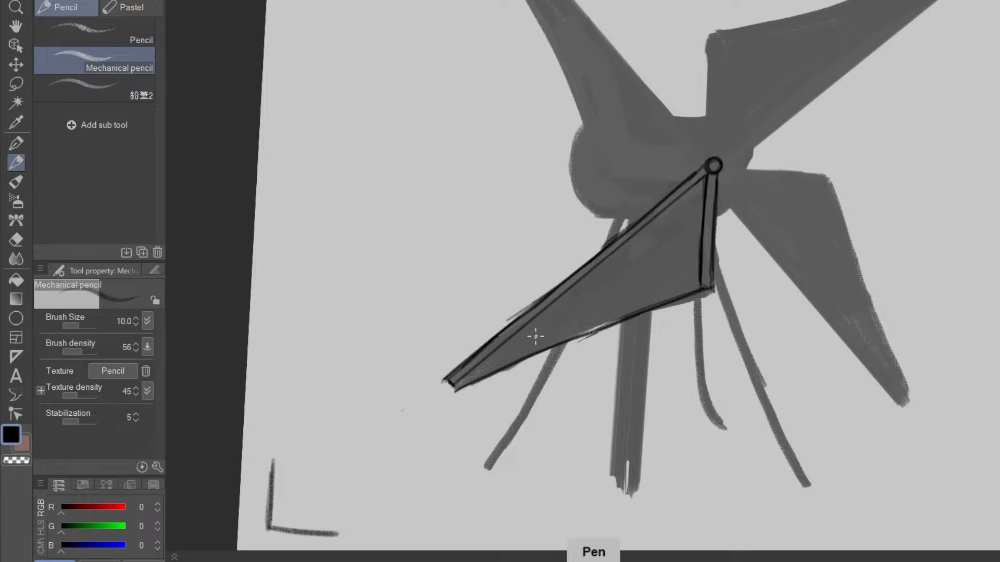
scroll(531, 338, up, 2)
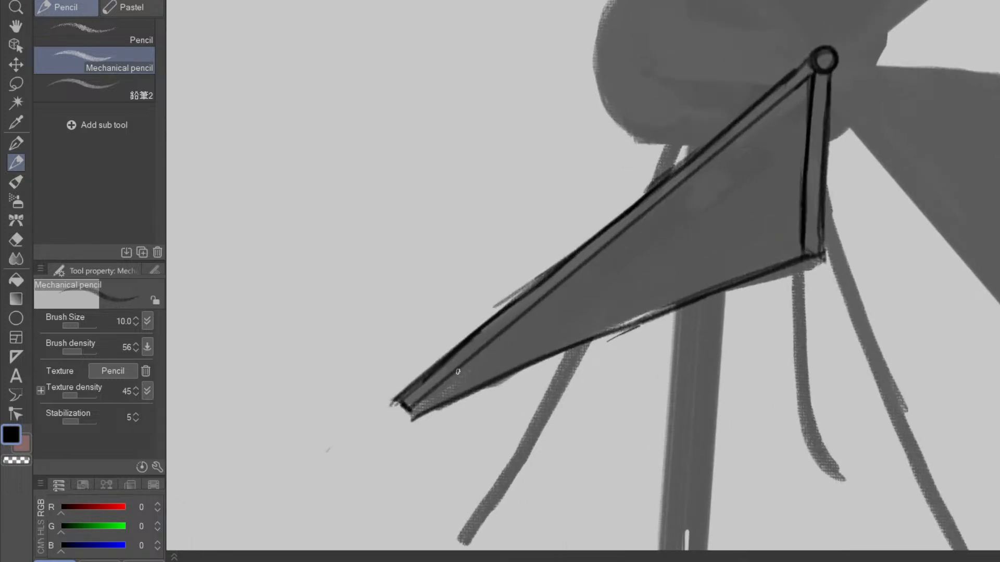
- Erase the lower-left sail's lower edge line and draw small circles at the outer tip and the inner spar's lower end
key(e)
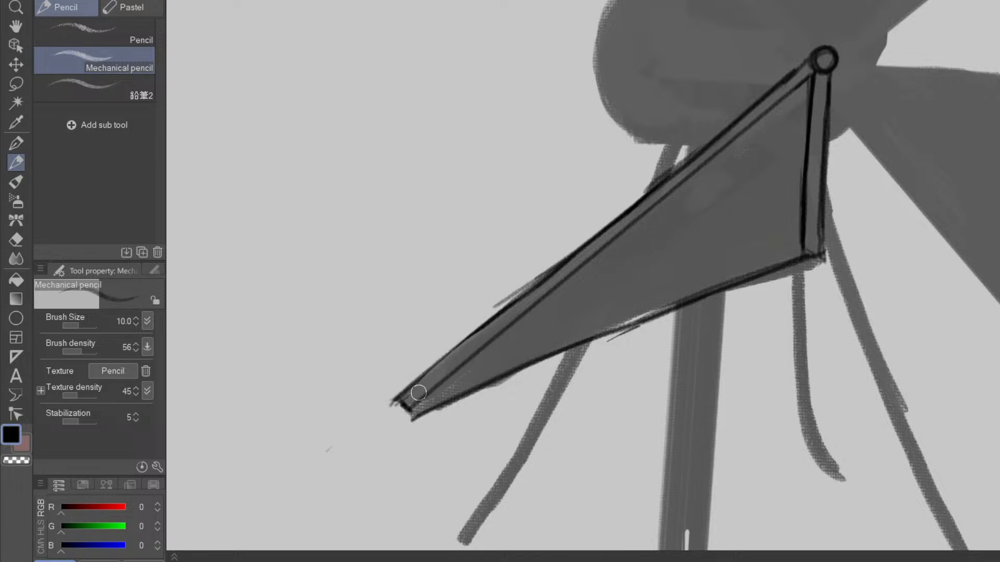
key(p)
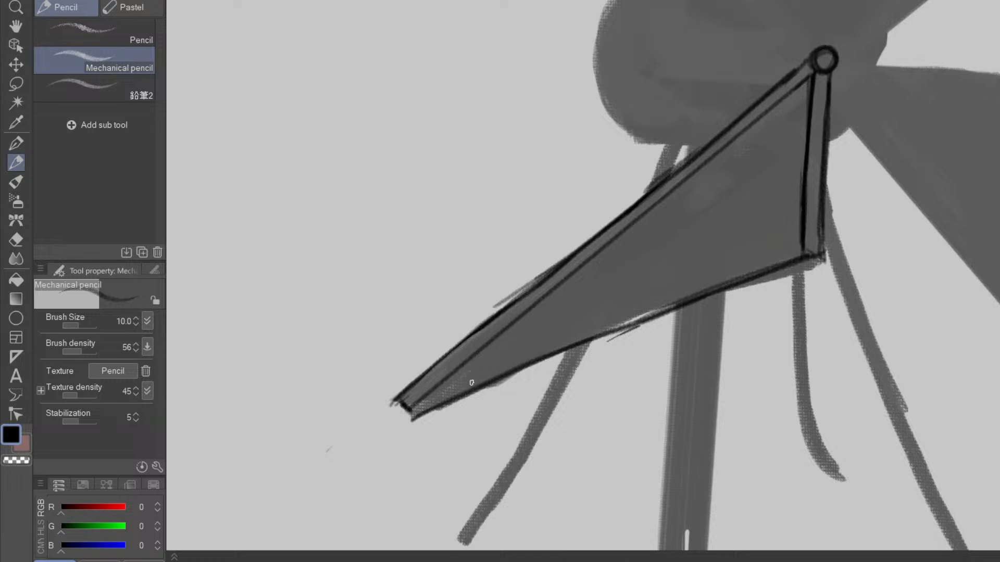
mouse_move(508, 438)
mouse_down()
mouse_move(683, 391)
mouse_move(698, 375)
mouse_up()
mouse_move(604, 486)
mouse_down()
mouse_move(608, 455)
mouse_move(564, 486)
mouse_move(602, 357)
mouse_move(735, 103)
mouse_up()
key(e)
key(p)
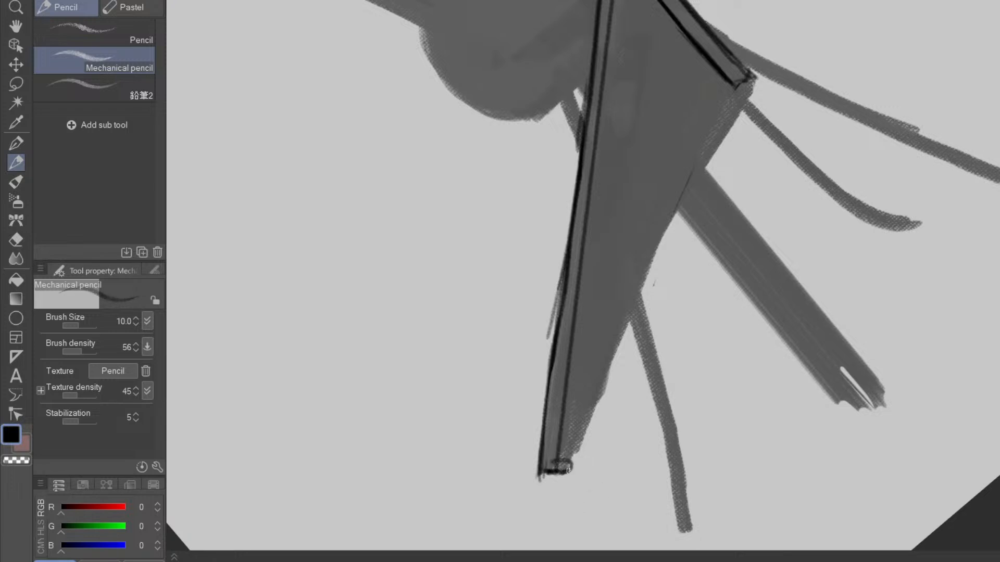
drag(744, 348, 723, 445)
drag(793, 321, 630, 437)
drag(714, 422, 769, 359)
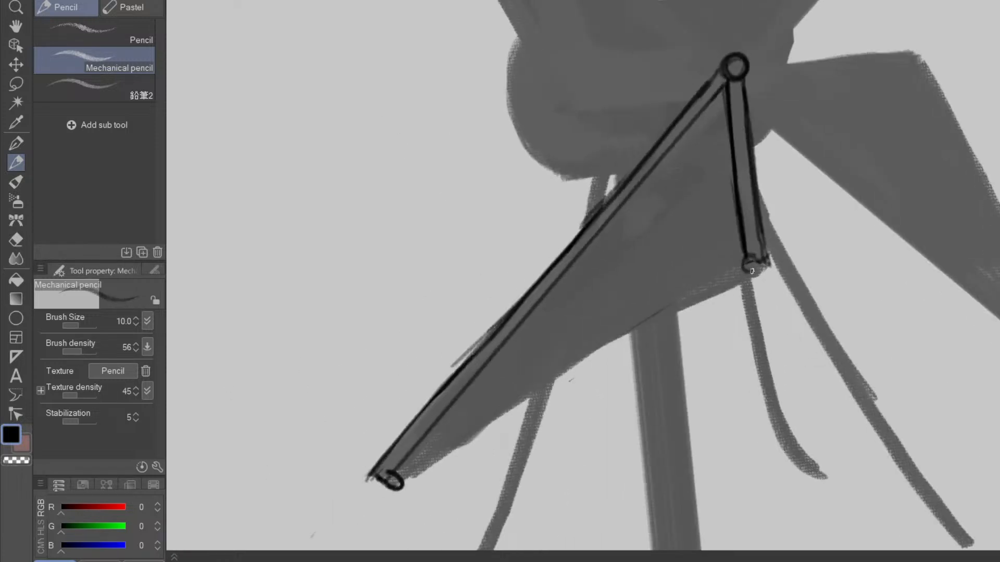
- Draw a straight black line from the inner spar's end circle to the outer tip circle as the sail's lower edge
key(e)
key(p)
key(e)
mouse_move(783, 293)
mouse_down()
mouse_move(648, 473)
mouse_move(683, 375)
mouse_up()
key(p)
mouse_move(454, 518)
mouse_down()
mouse_move(738, 237)
mouse_move(462, 506)
mouse_up()
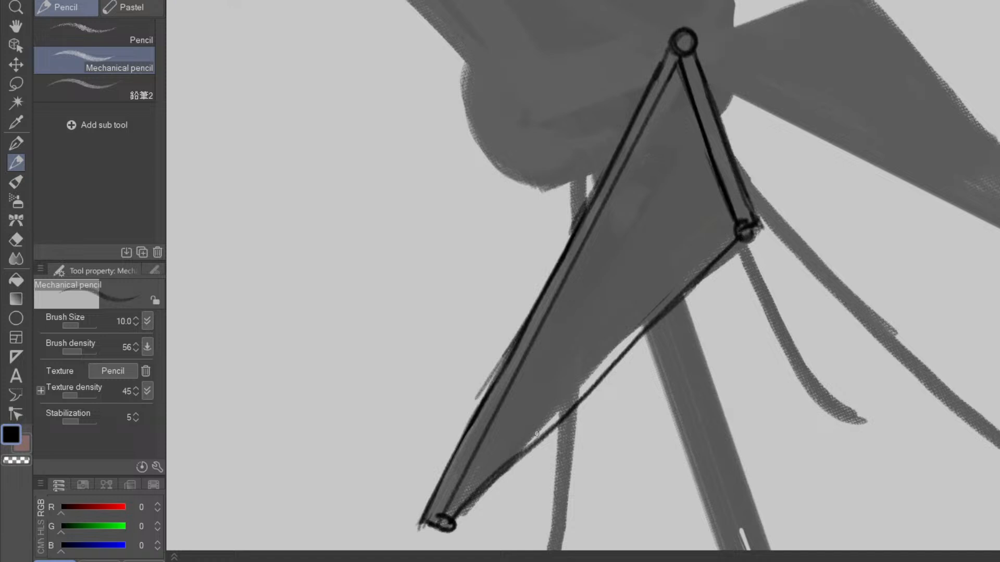
drag(488, 484, 560, 424)
- Erase both spar-end circles and the line between them, and close the inner spar's lower end with a flat edge
scroll(771, 342, down, 3)
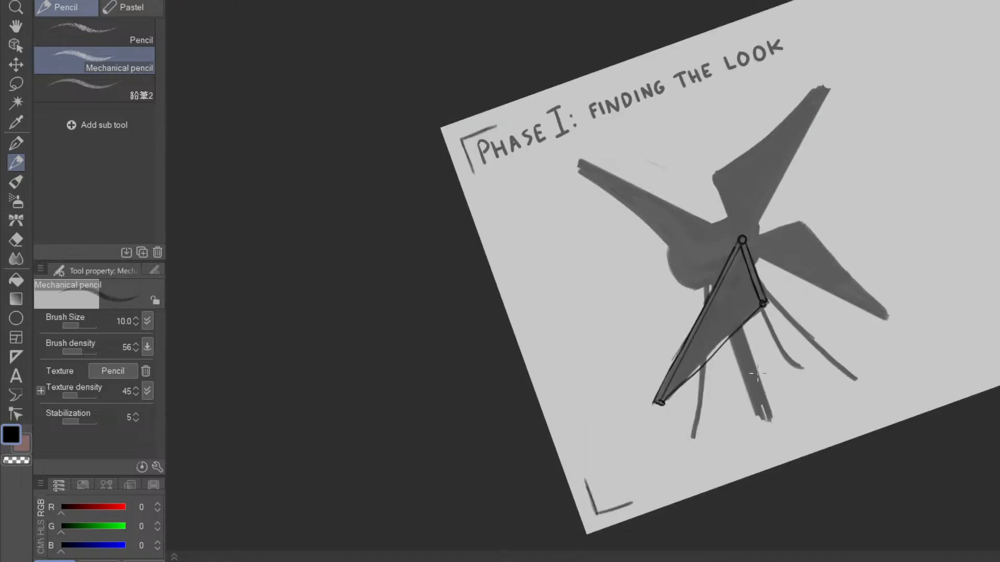
key(space)
drag(768, 390, 771, 358)
ctrl+click(741, 383)
drag(812, 323, 745, 425)
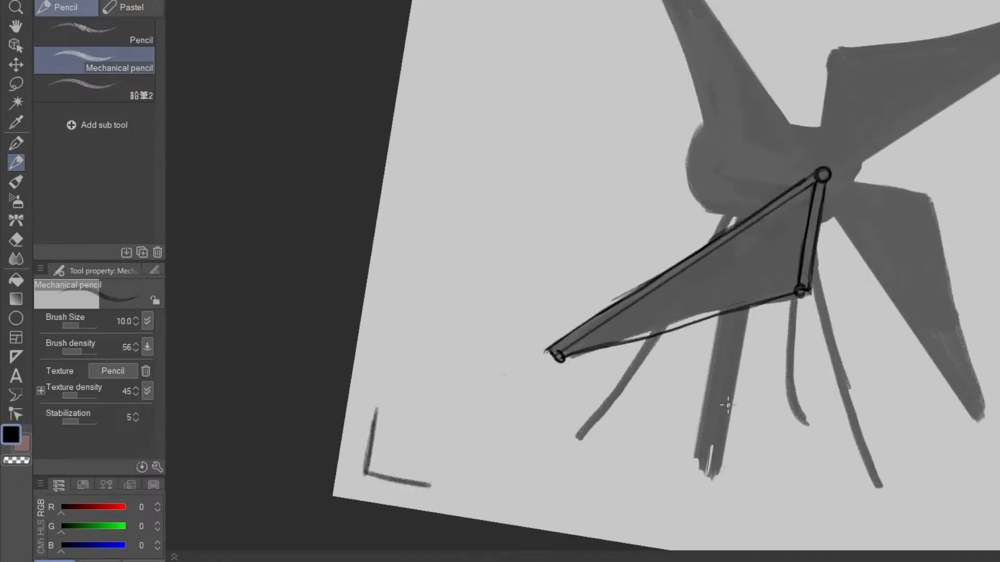
ctrl+click(754, 385)
drag(784, 331, 687, 396)
drag(748, 429, 809, 276)
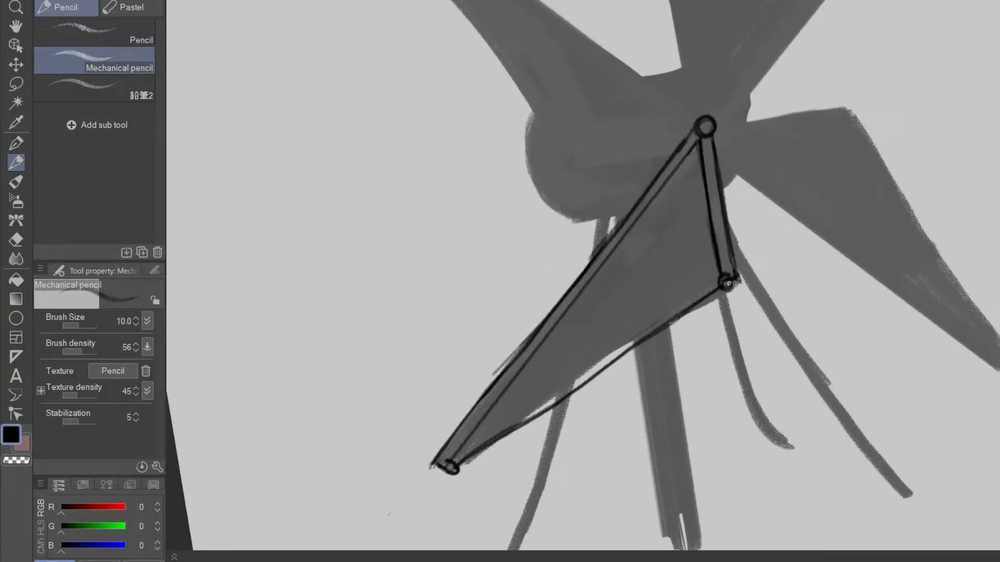
key(e)
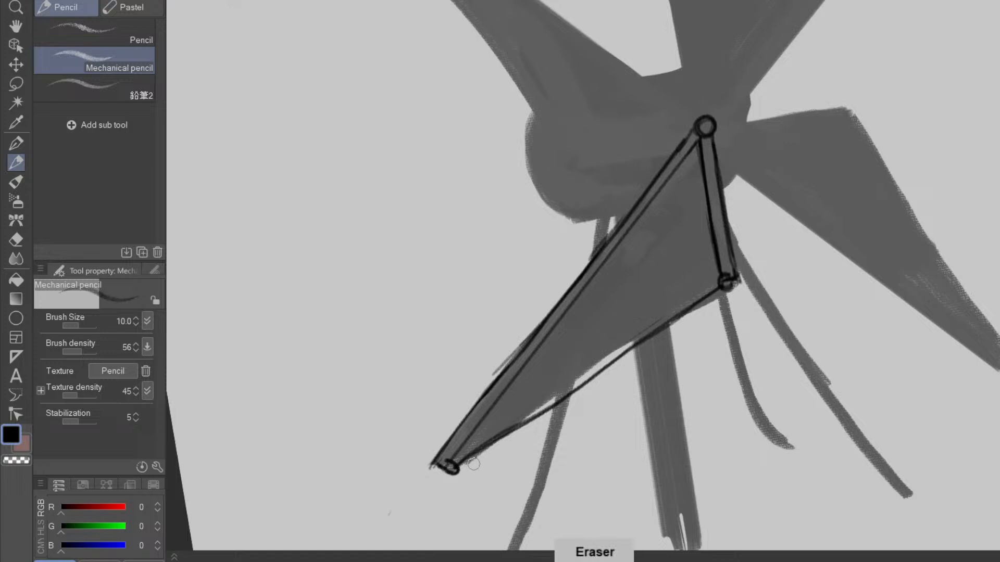
mouse_move(451, 473)
mouse_down()
mouse_move(734, 289)
mouse_move(708, 291)
mouse_move(726, 276)
mouse_up()
key(p)
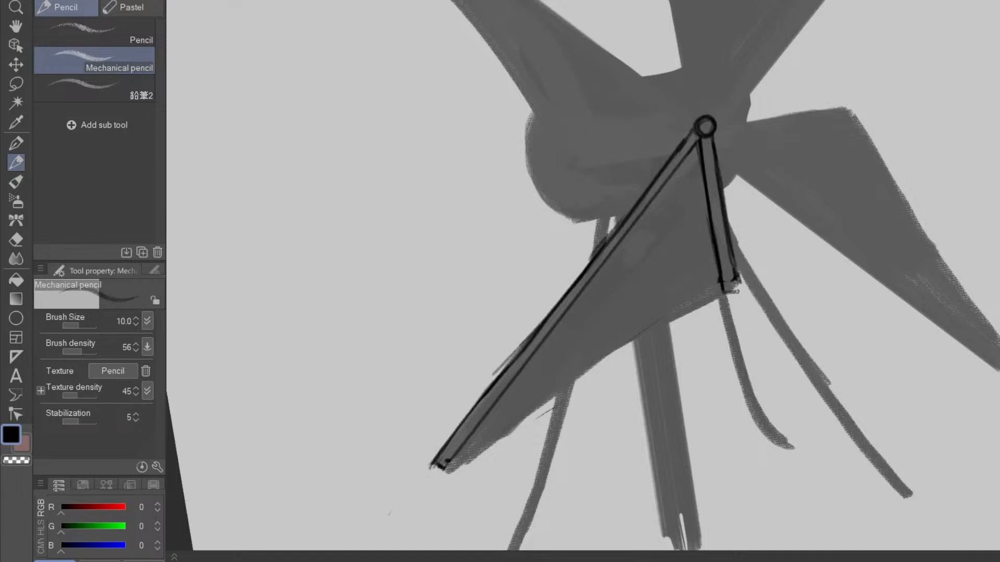
key(e)
key(p)
- Add a row of evenly spaced black dots along the inner spar, from its lower end up to the hub
scroll(735, 279, up, 3)
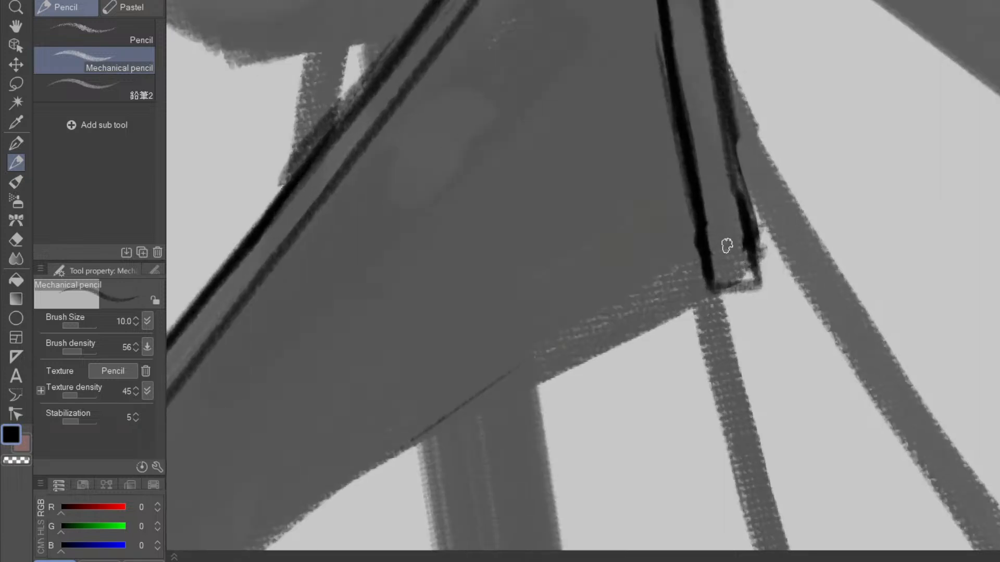
click(731, 250)
key(space)
drag(719, 161, 719, 252)
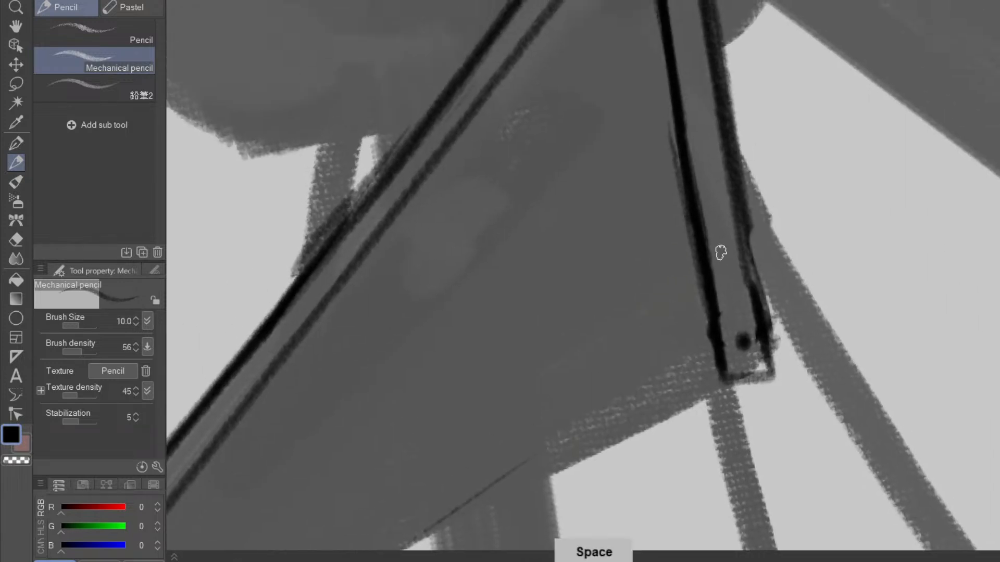
click(725, 266)
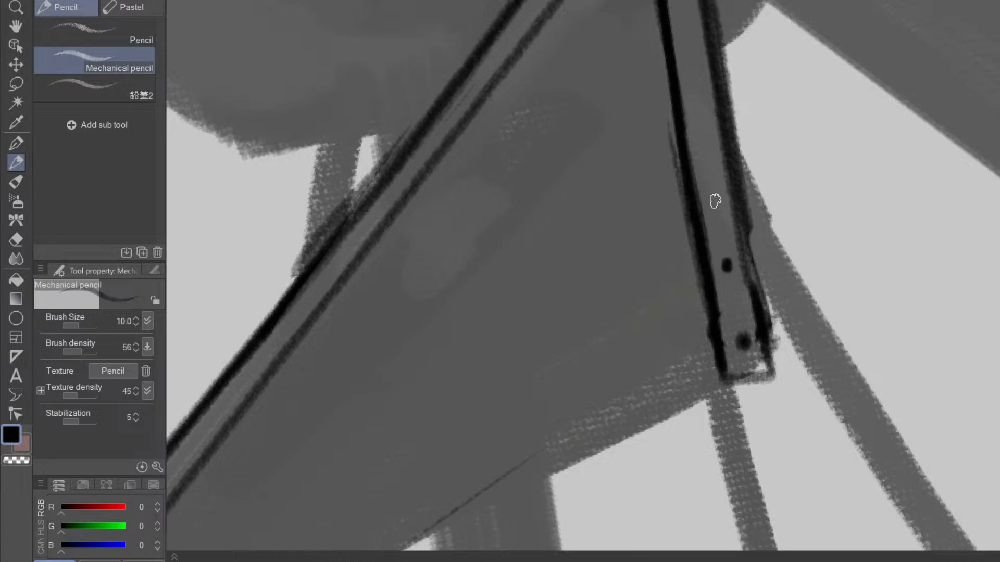
click(716, 206)
key(space)
drag(715, 207, 716, 270)
click(716, 268)
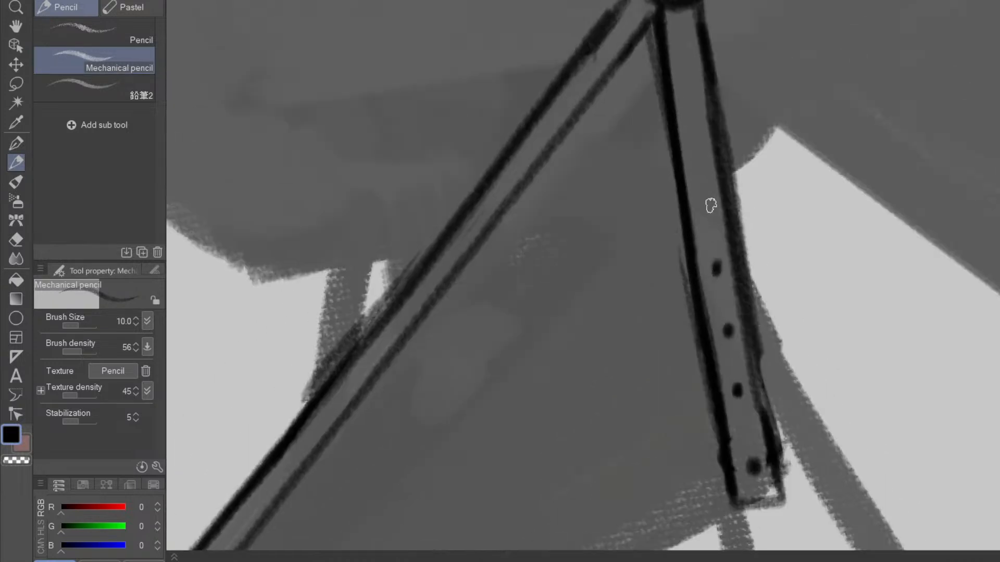
click(697, 144)
key(space)
drag(699, 144, 716, 226)
click(694, 150)
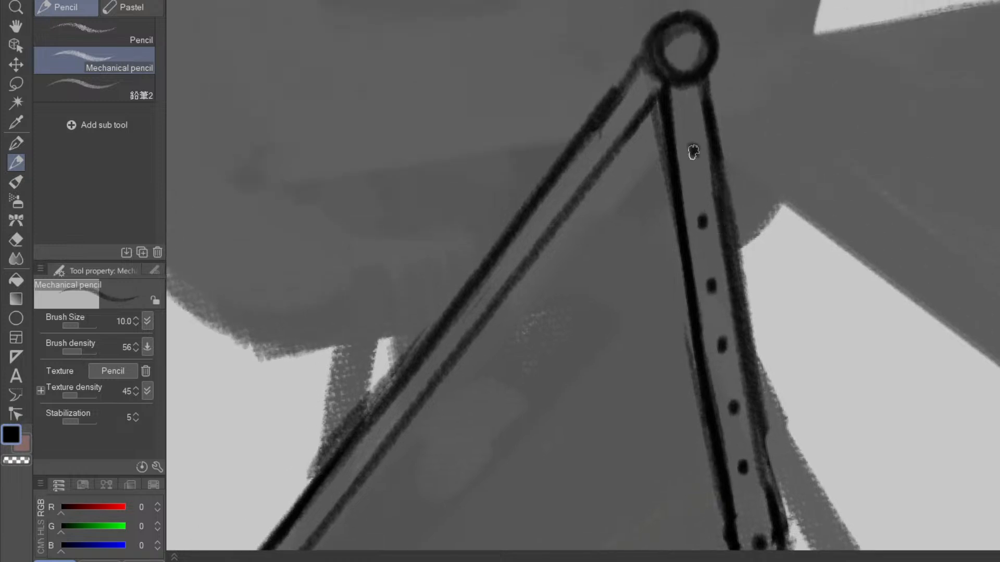
- Draw a small circle at the lower-left sail's outer tip
scroll(727, 360, down, 2)
key(space)
drag(755, 461, 854, 244)
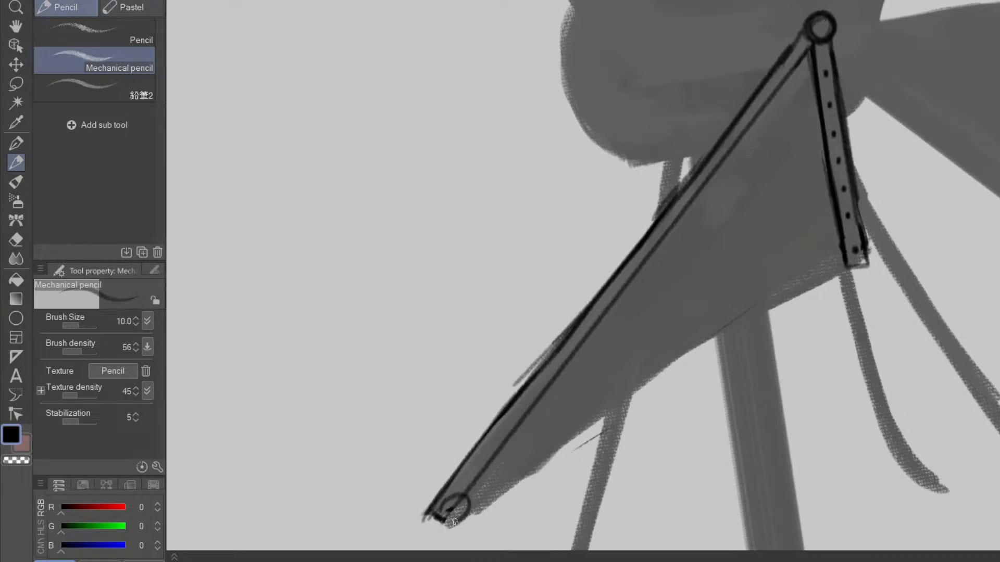
mouse_move(454, 520)
mouse_down()
mouse_move(469, 499)
mouse_move(440, 509)
mouse_move(451, 504)
mouse_move(447, 517)
mouse_up()
key(e)
- Draw straight black lines fanning from each dot on the inner spar to the circle at the sail's outer tip
key(space)
drag(615, 437, 641, 345)
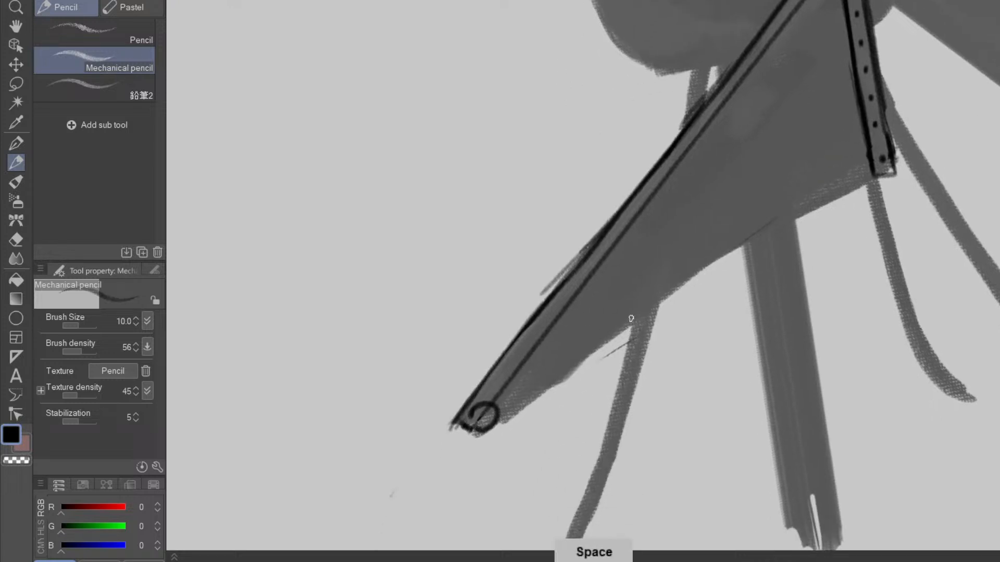
key(space)
drag(567, 366, 554, 379)
click(815, 188)
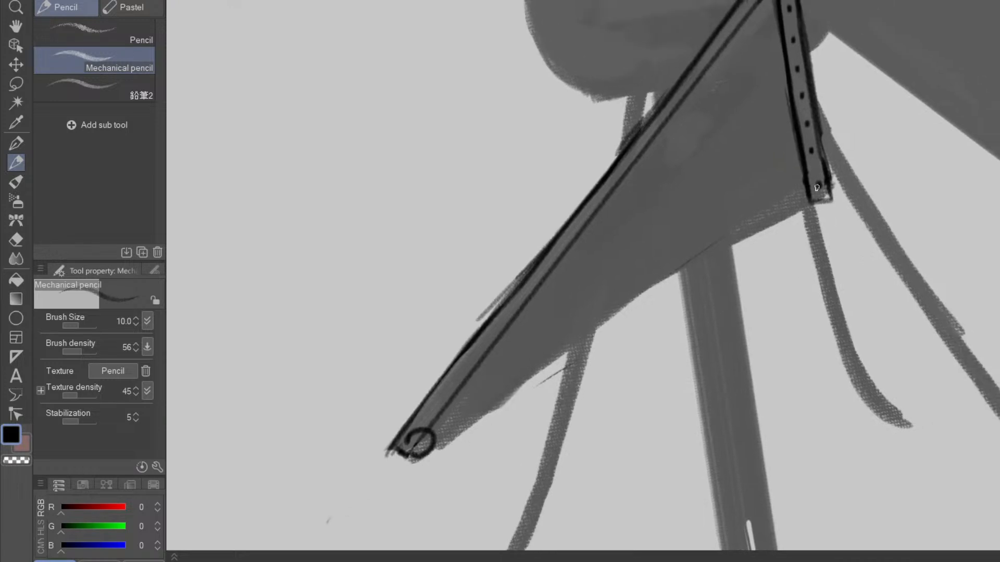
shift+click(428, 448)
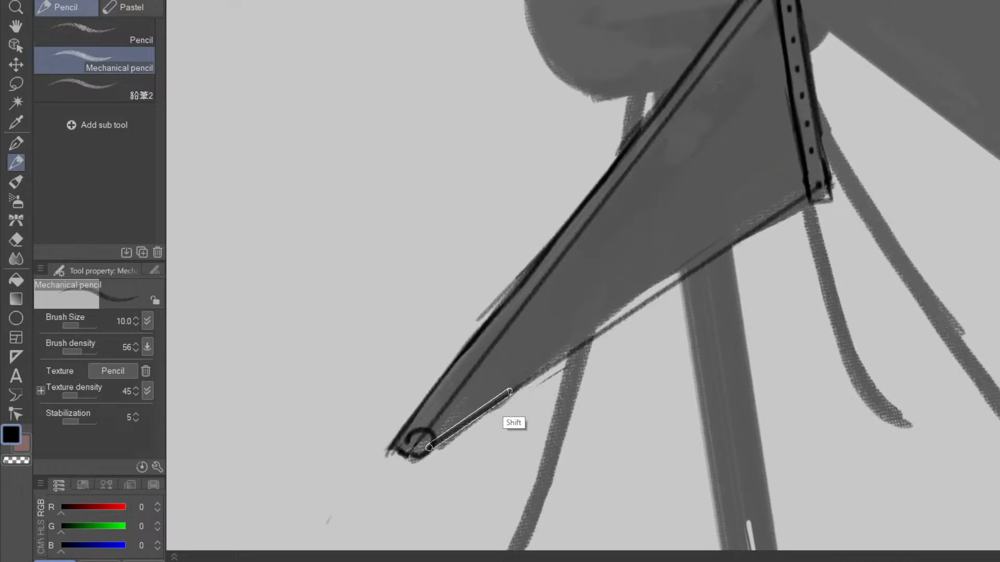
click(813, 149)
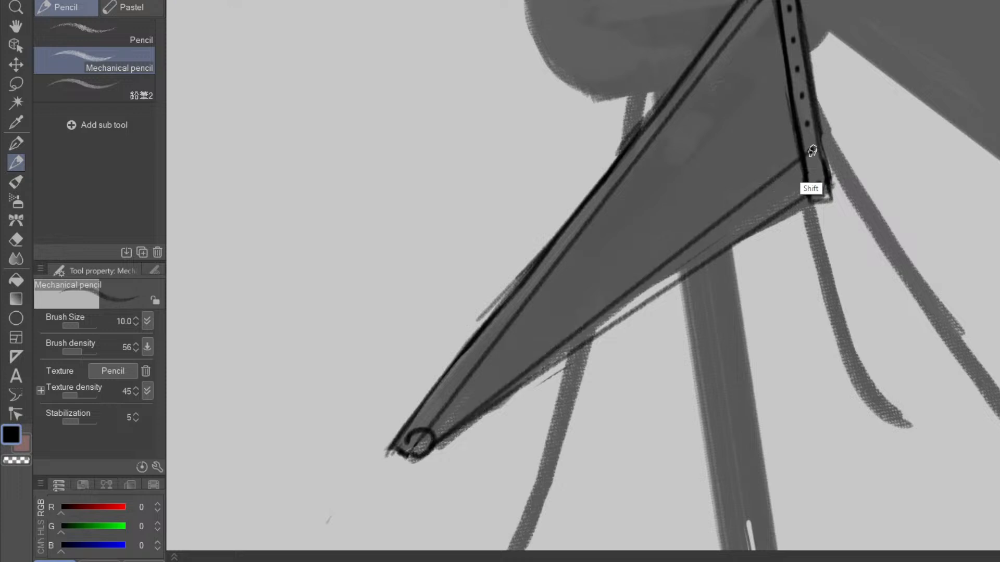
shift+click(424, 444)
click(808, 124)
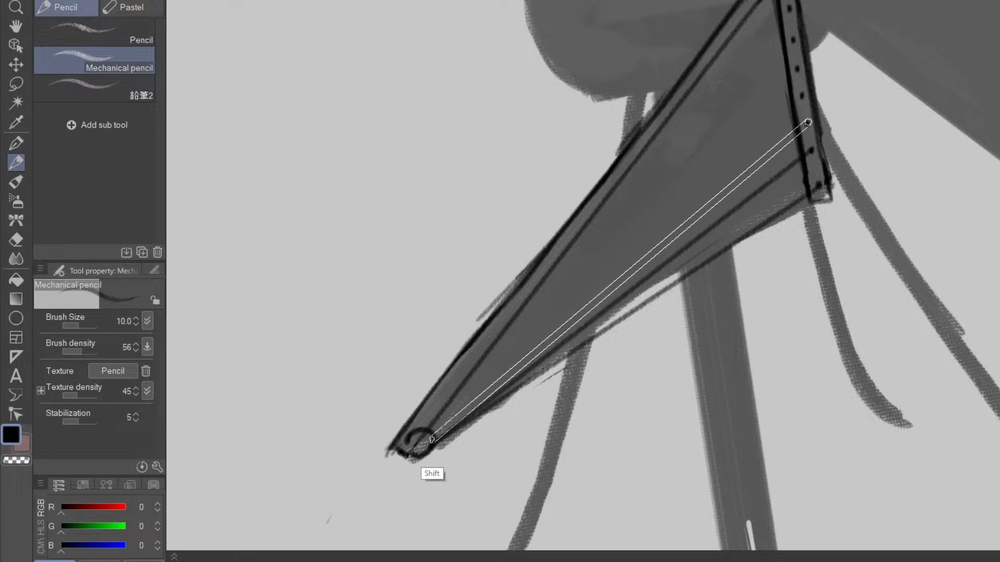
shift+click(423, 443)
click(801, 96)
drag(714, 287, 657, 363)
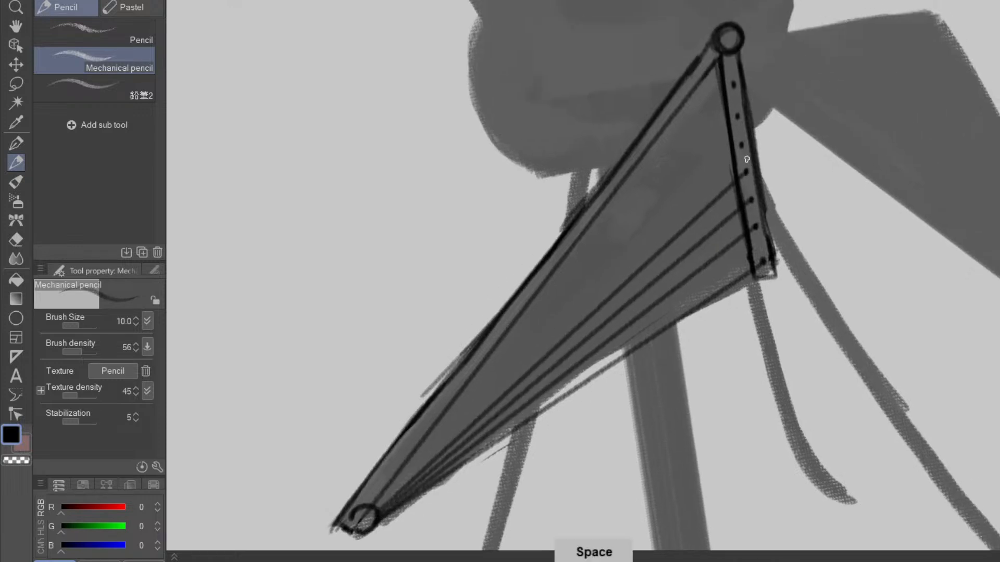
shift+click(743, 144)
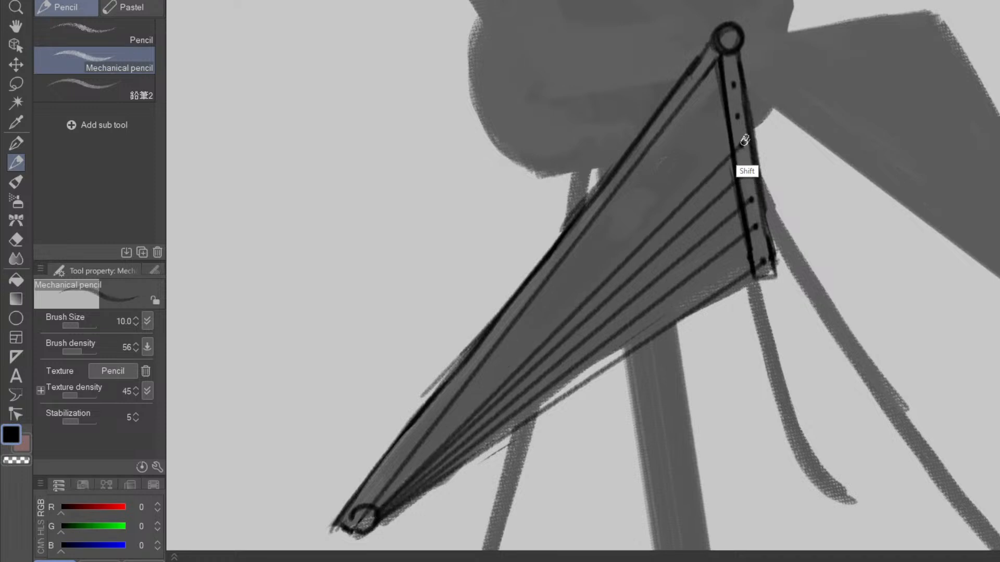
mouse_move(736, 118)
mouse_down()
mouse_move(558, 347)
mouse_move(357, 525)
mouse_up()
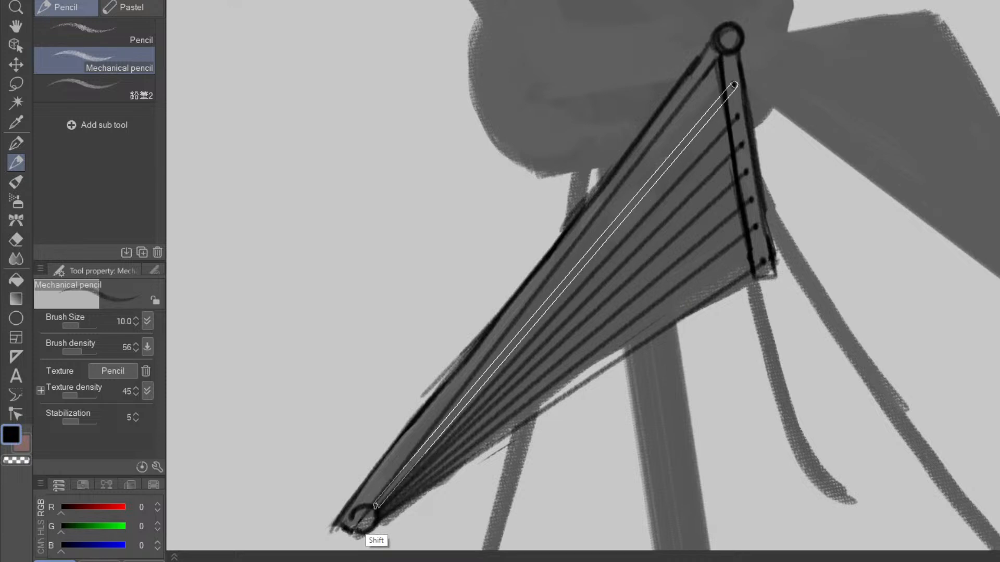
shift+click(735, 84)
drag(746, 376, 747, 278)
scroll(754, 319, down, 3)
scroll(682, 313, up, 2)
drag(804, 317, 589, 469)
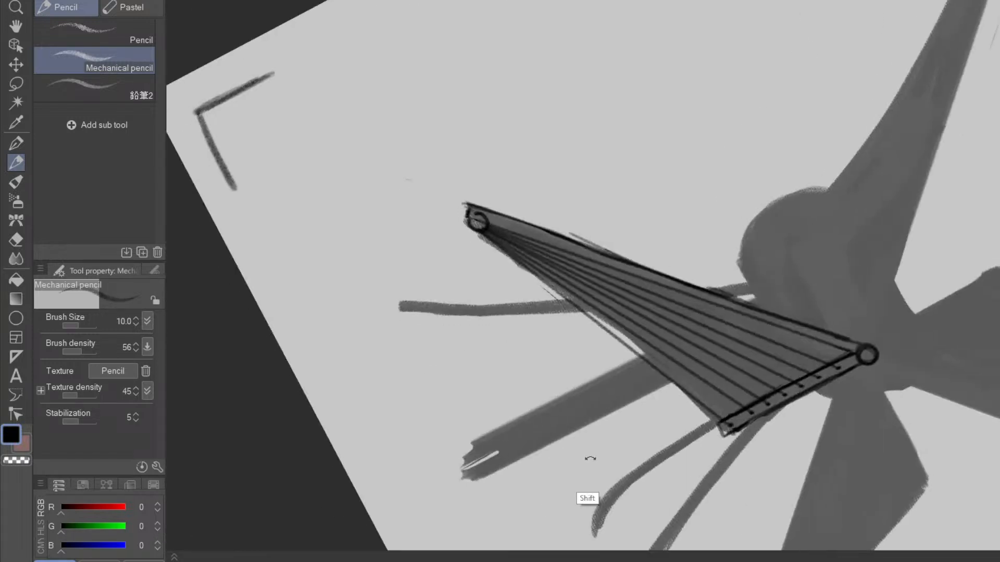
drag(775, 415, 482, 531)
scroll(599, 483, up, 2)
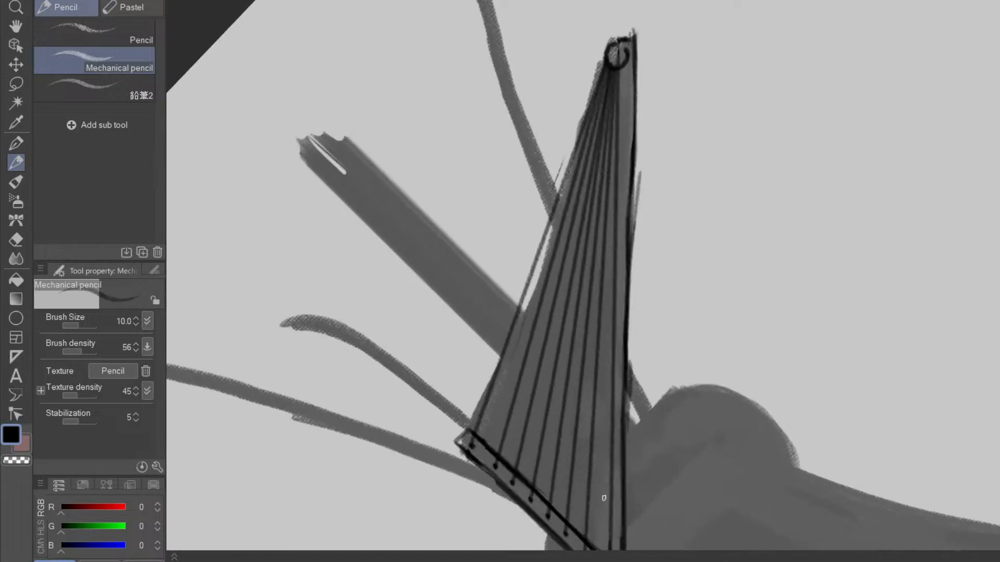
drag(598, 483, 791, 255)
mouse_move(764, 437)
mouse_down()
mouse_move(827, 342)
mouse_move(569, 401)
mouse_up()
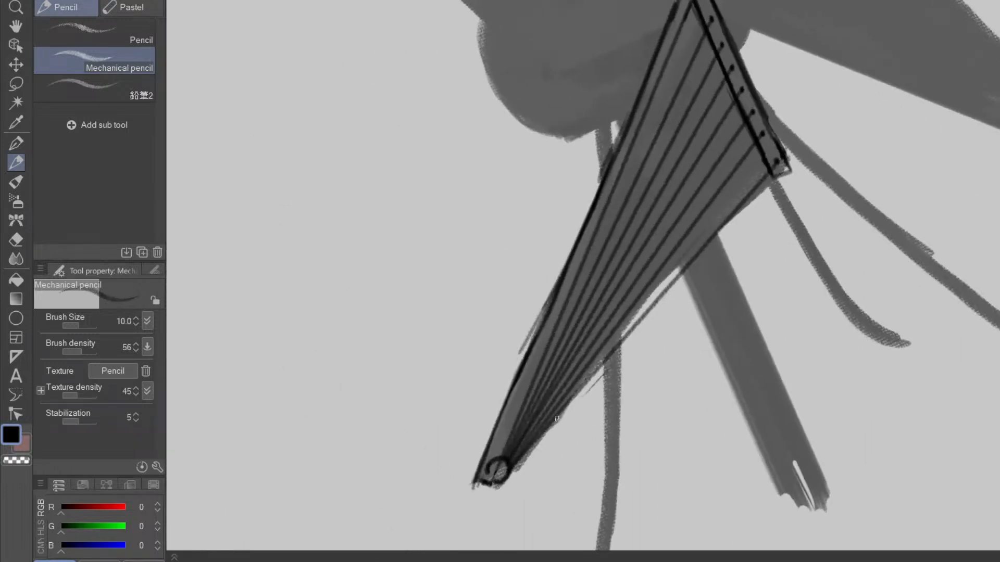
mouse_move(565, 446)
mouse_down()
mouse_move(772, 324)
mouse_move(779, 269)
mouse_move(763, 300)
mouse_up()
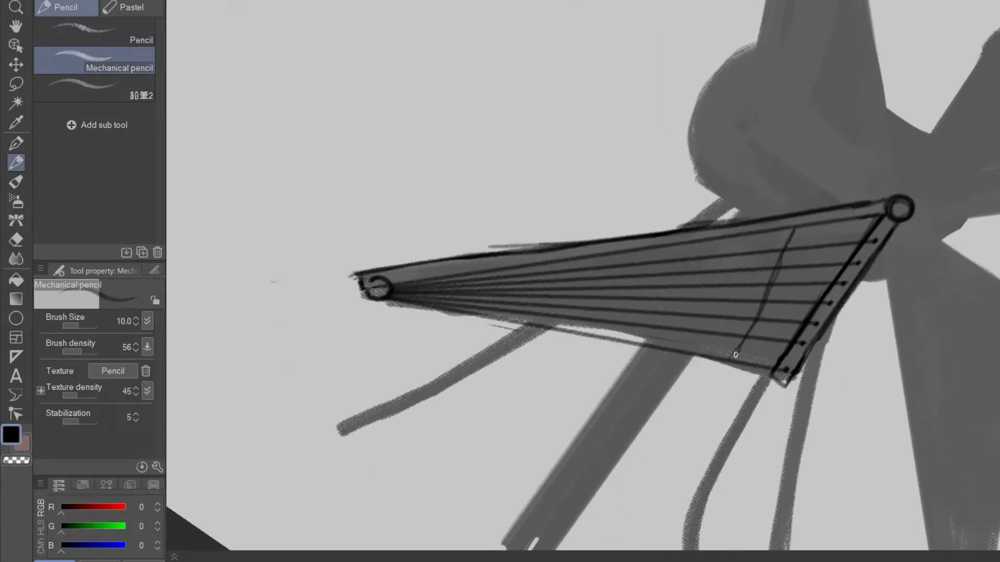
key(ctrl+z)
key(ctrl+z)
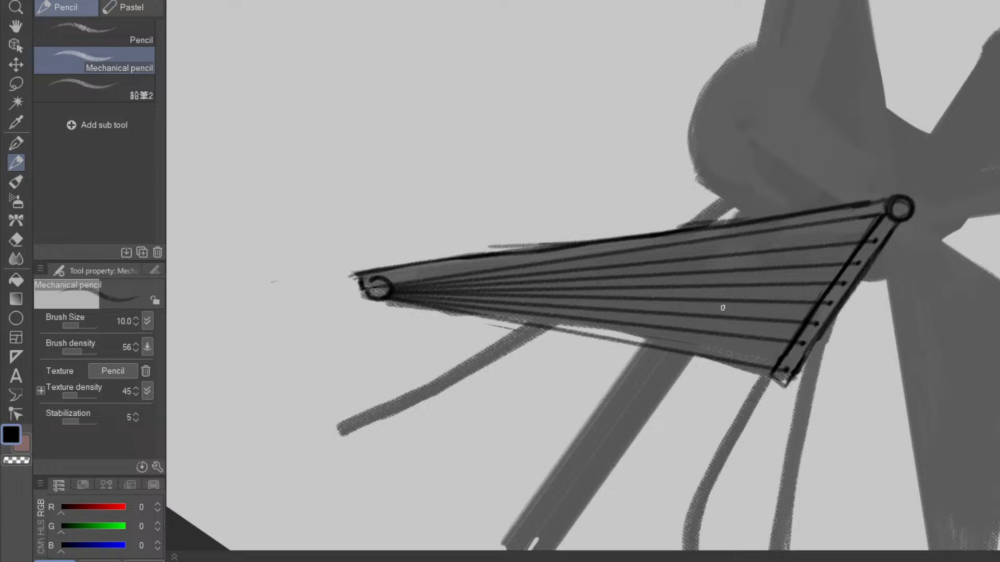
- Draw curved panel outlines across the fanned lines along the sail's lower edge, from near the inner spar towards the outer tip
drag(703, 355, 727, 295)
drag(770, 265, 840, 263)
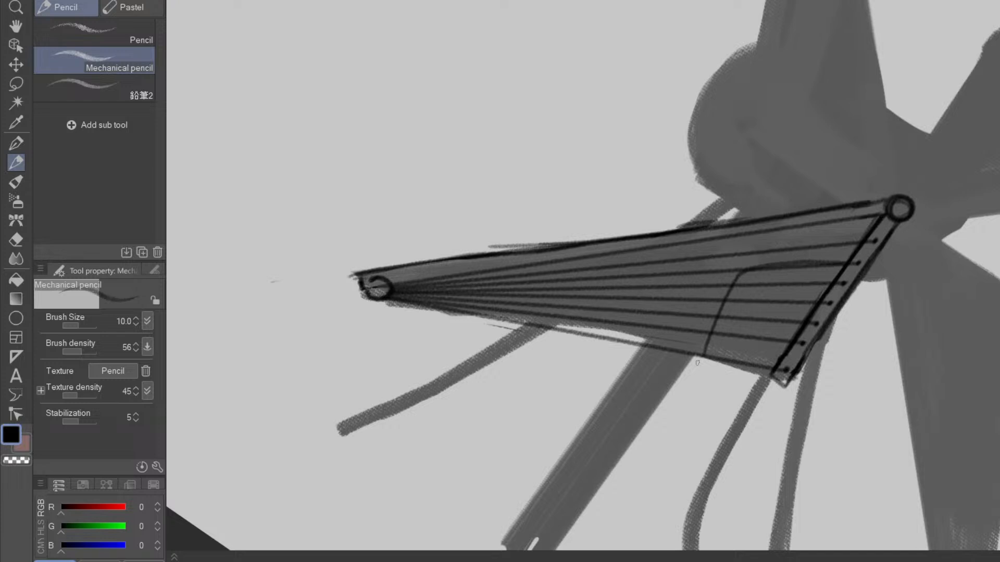
drag(736, 432, 794, 311)
drag(699, 176, 598, 266)
drag(649, 317, 719, 276)
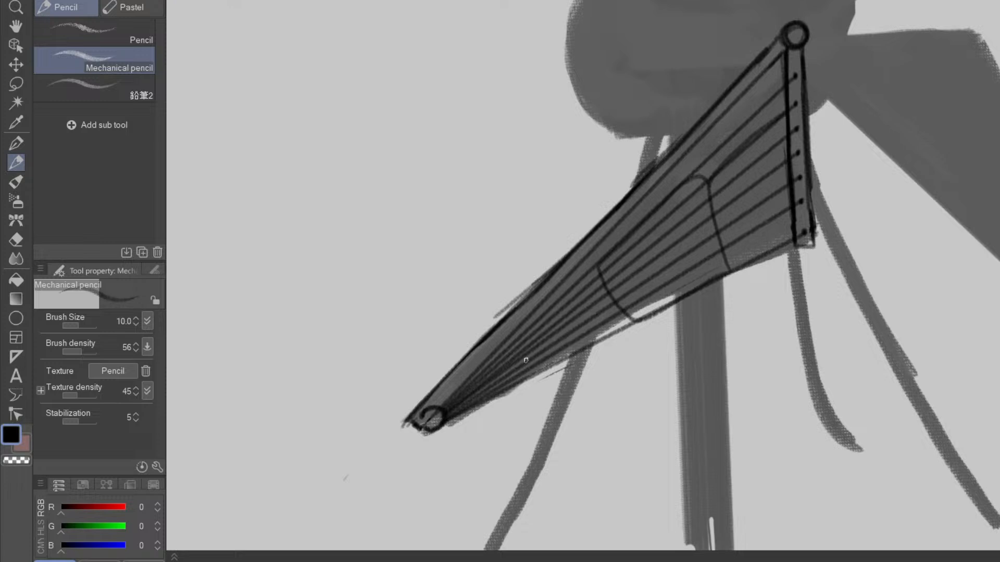
mouse_move(528, 357)
mouse_down()
mouse_move(573, 355)
mouse_move(603, 339)
mouse_move(612, 312)
mouse_move(604, 297)
mouse_move(535, 349)
mouse_move(533, 365)
mouse_move(565, 323)
mouse_move(610, 297)
mouse_up()
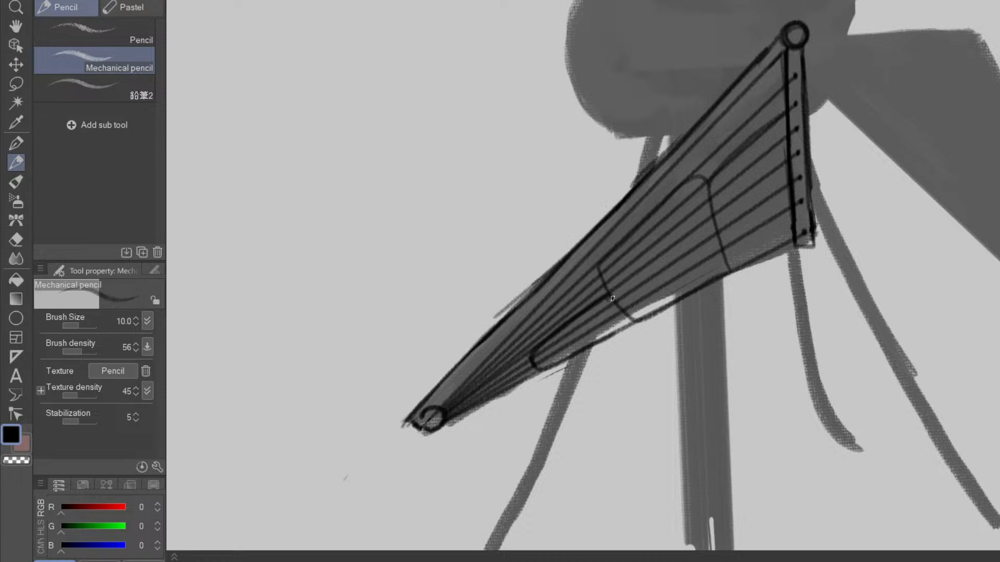
- Draw curved panel outlines across the fanned lines near the hub and along the sail's upper spar
drag(776, 284, 609, 451)
mouse_move(818, 376)
mouse_down()
mouse_move(565, 521)
mouse_move(542, 516)
mouse_up()
key(space)
drag(587, 448, 530, 415)
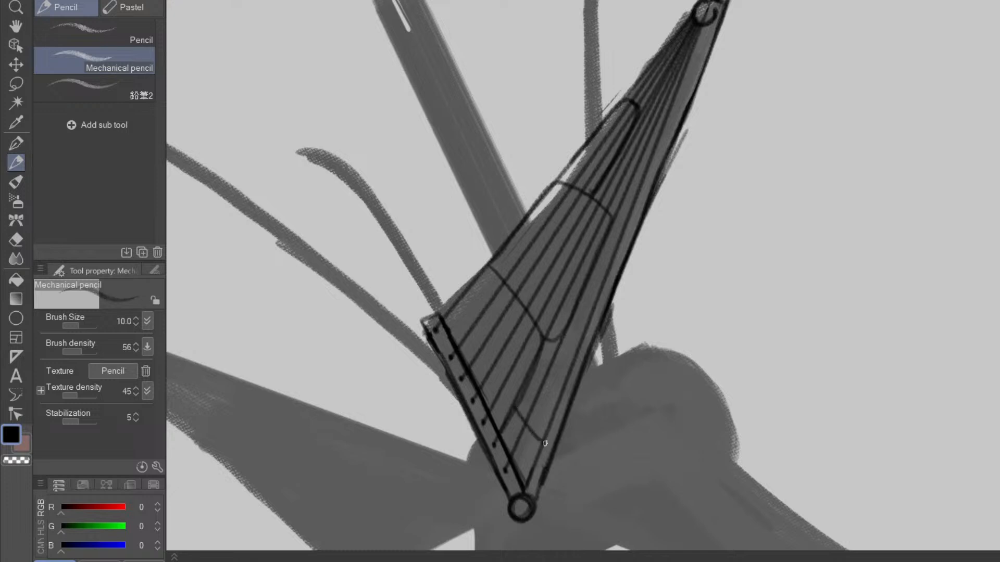
drag(562, 439, 592, 358)
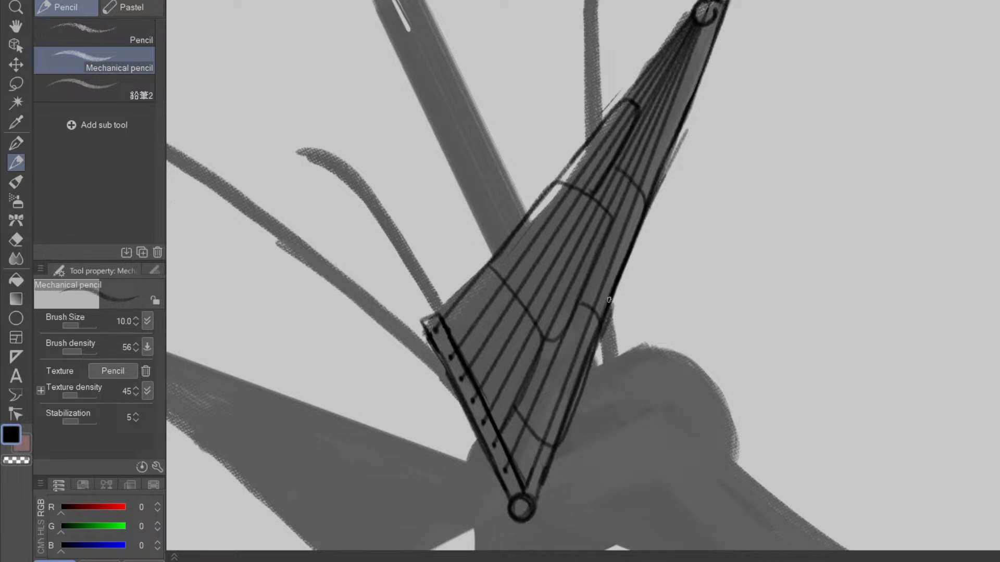
- Erase the fanned lines inside the panel near the hub and the large middle panel of the lower-left sail
key(e)
mouse_move(551, 431)
mouse_down()
mouse_move(587, 319)
mouse_move(557, 351)
mouse_move(529, 418)
mouse_up()
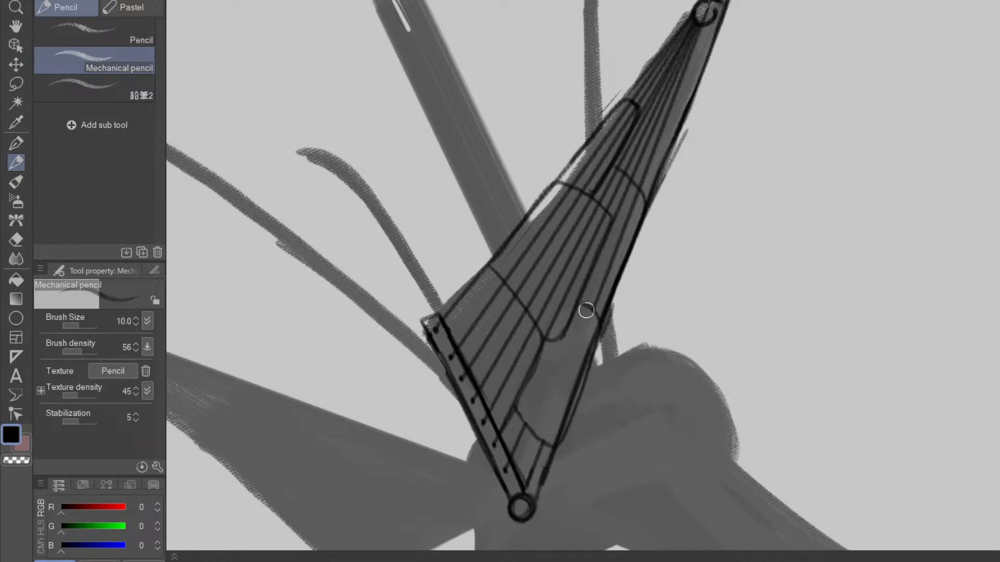
mouse_move(549, 331)
mouse_down()
mouse_move(597, 215)
mouse_move(545, 315)
mouse_move(534, 304)
mouse_move(539, 286)
mouse_move(584, 207)
mouse_move(566, 212)
mouse_move(524, 291)
mouse_move(510, 272)
mouse_move(564, 196)
mouse_move(591, 210)
mouse_up()
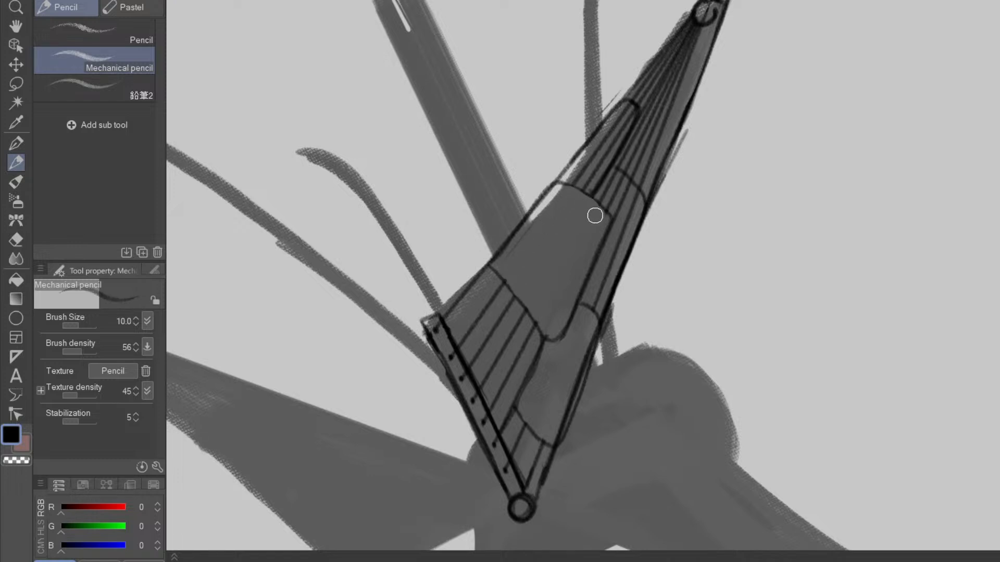
mouse_move(616, 241)
mouse_down()
mouse_move(679, 116)
mouse_move(655, 104)
mouse_up()
drag(512, 311, 534, 269)
- Erase the fanned lines inside the narrow panel along the sail's lower edge, towards its outer tip
mouse_move(561, 406)
mouse_down()
mouse_move(719, 375)
mouse_move(840, 234)
mouse_up()
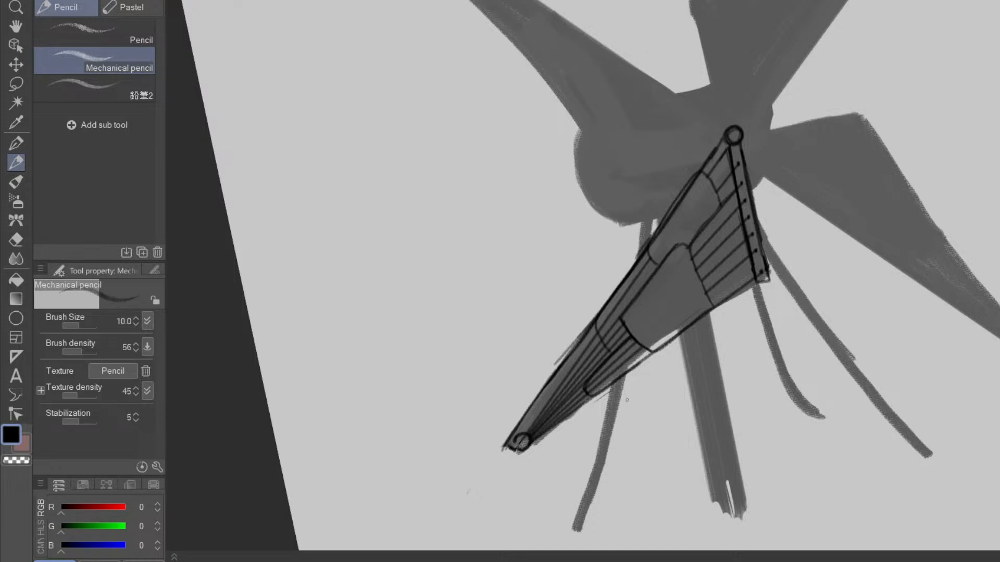
drag(639, 391, 651, 361)
key(e)
mouse_move(570, 380)
mouse_down()
mouse_move(561, 386)
mouse_move(631, 321)
mouse_move(561, 383)
mouse_move(581, 359)
mouse_up()
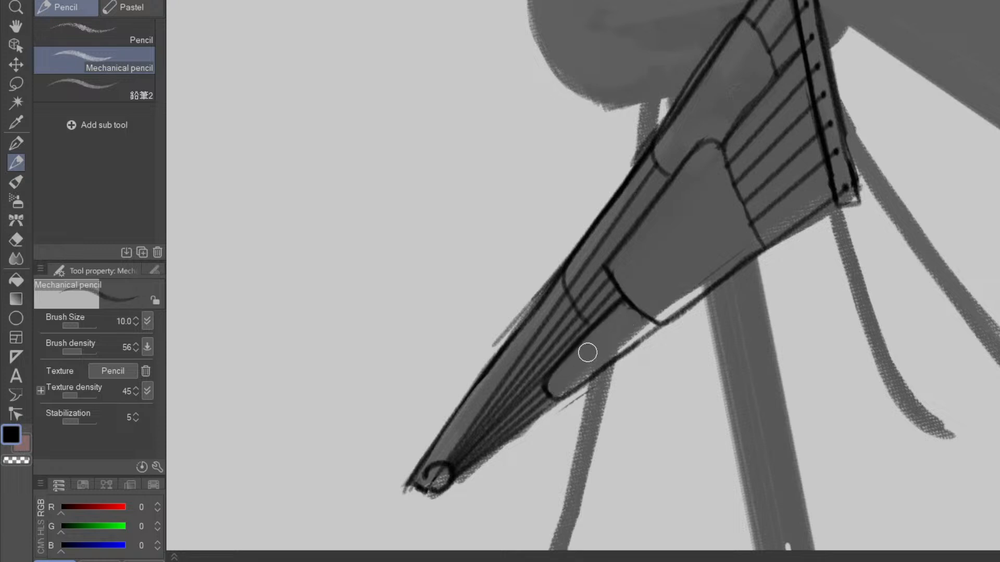
scroll(663, 339, down, 3)
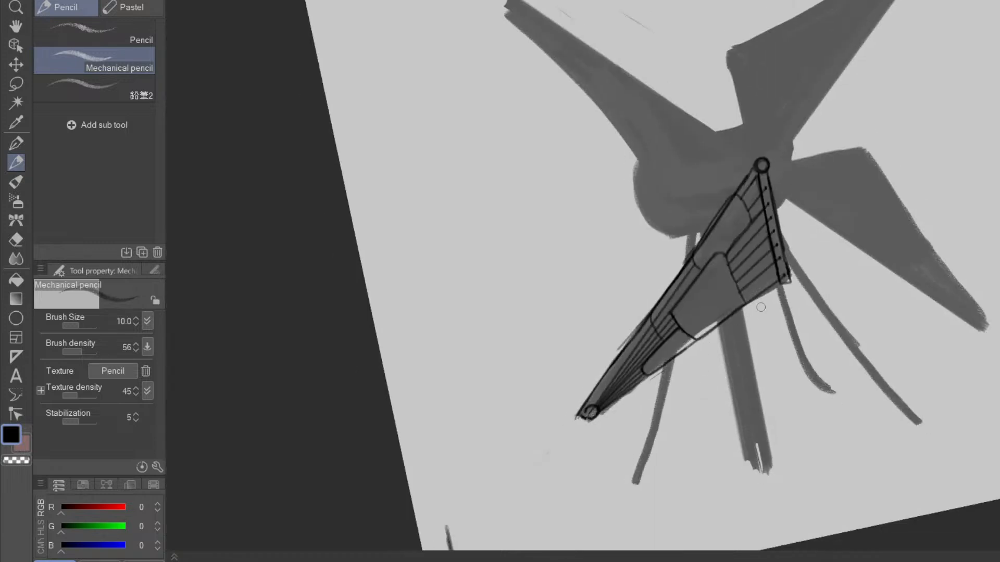
scroll(757, 311, up, 3)
- Redraw the large middle panel's edge facing the inner spar and erase the fanned lines between that edge and the spar
key(p)
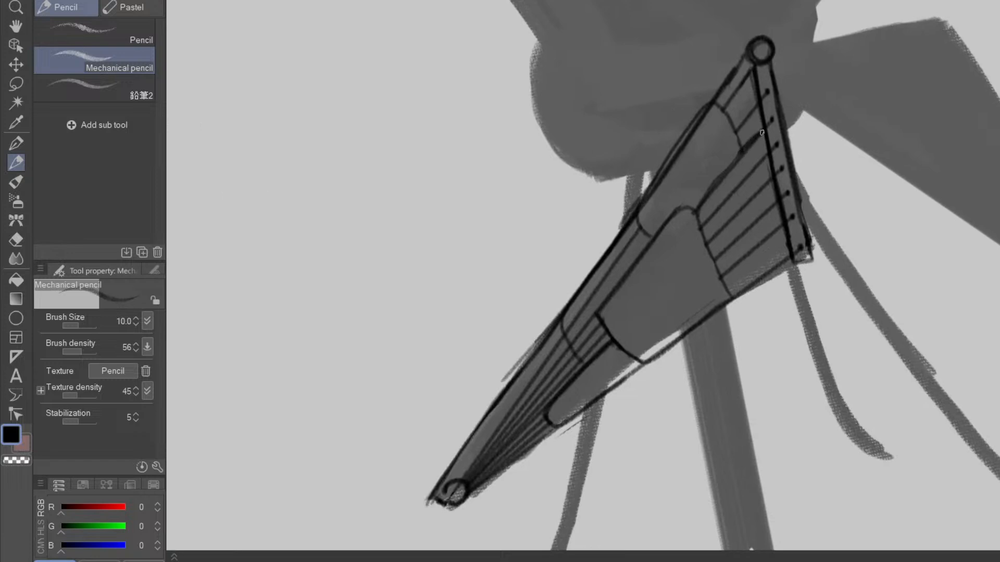
key(e)
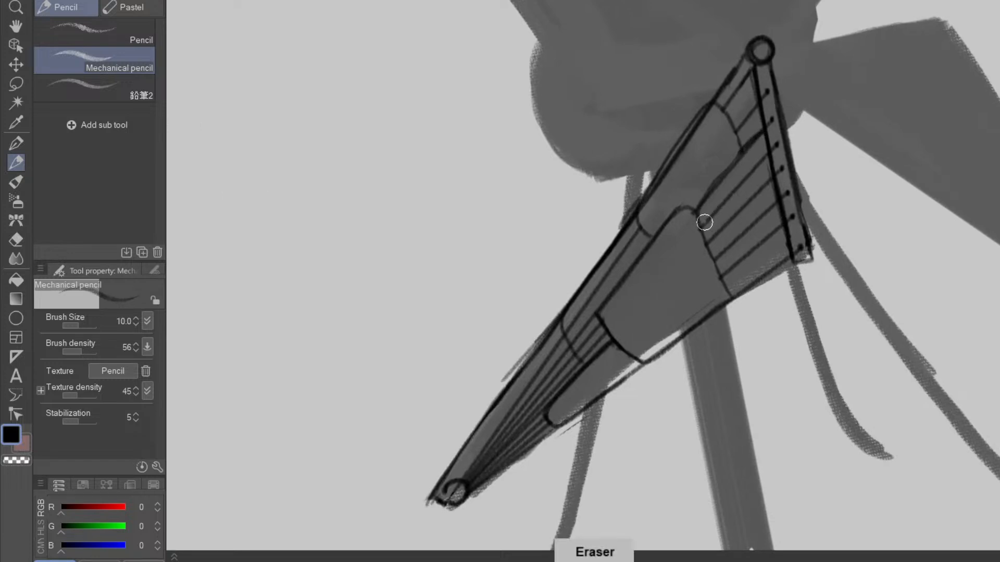
mouse_move(760, 162)
mouse_down()
mouse_move(770, 206)
mouse_move(758, 195)
mouse_move(709, 236)
mouse_move(726, 272)
mouse_move(733, 202)
mouse_move(756, 242)
mouse_move(776, 232)
mouse_move(756, 250)
mouse_move(780, 236)
mouse_move(765, 170)
mouse_up()
drag(697, 214, 731, 294)
key(e)
drag(706, 225, 729, 286)
key(p)
- Erase the leftover fanned lines between the hub panel and the inner spar, and redraw that panel's inner edge darker
key(space)
drag(785, 265, 764, 398)
key(shift+space)
drag(857, 347, 726, 401)
key(e)
mouse_move(710, 317)
mouse_down()
mouse_move(711, 296)
mouse_move(740, 277)
mouse_move(718, 317)
mouse_move(726, 310)
mouse_move(744, 274)
mouse_move(732, 308)
mouse_move(703, 337)
mouse_move(703, 288)
mouse_up()
key(p)
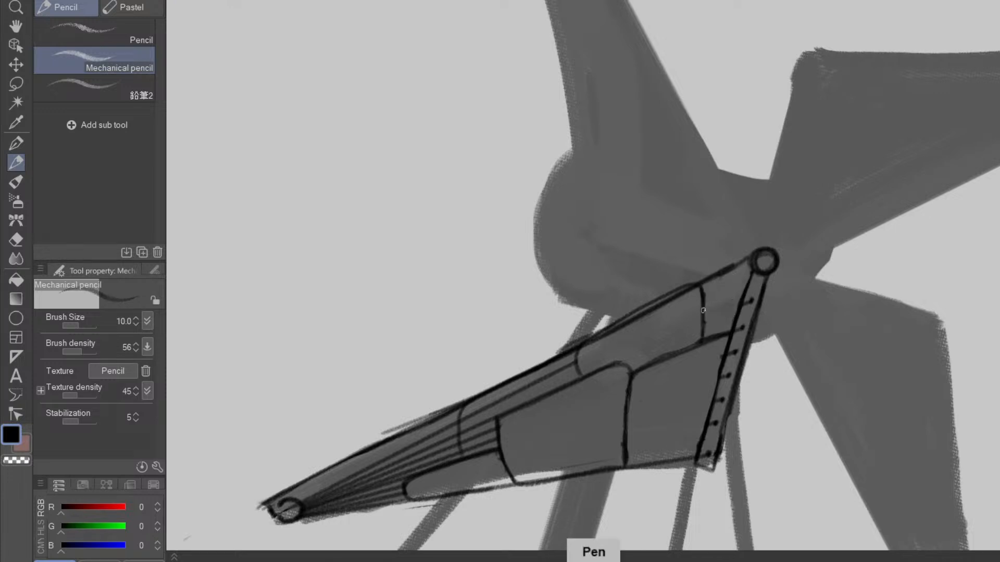
drag(703, 338, 703, 292)
- Erase the doubled outline along the hub panel's upper edge and redraw it as one clean line
key(space)
drag(756, 383, 796, 346)
key(e)
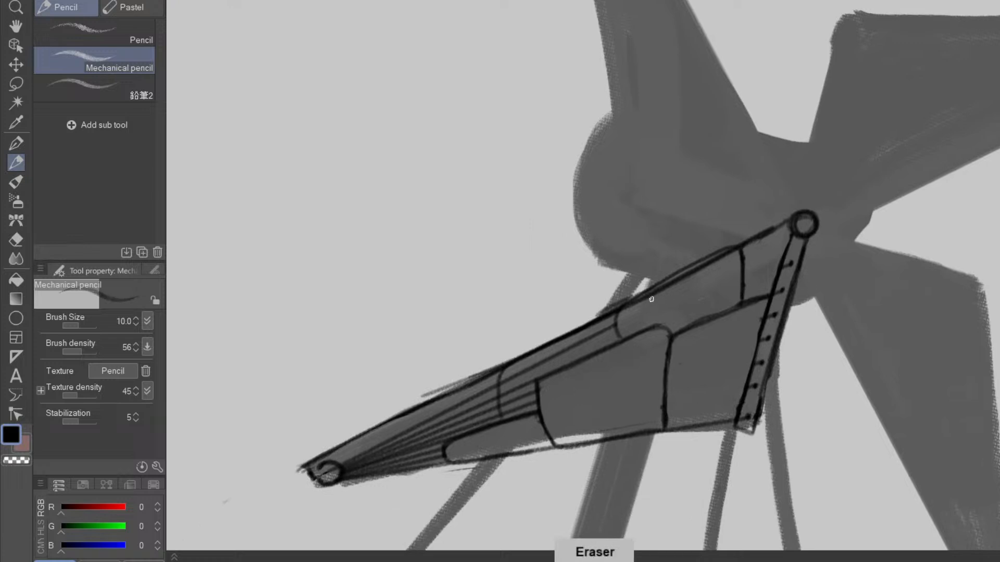
mouse_move(625, 311)
mouse_down()
mouse_move(730, 256)
mouse_move(708, 264)
mouse_up()
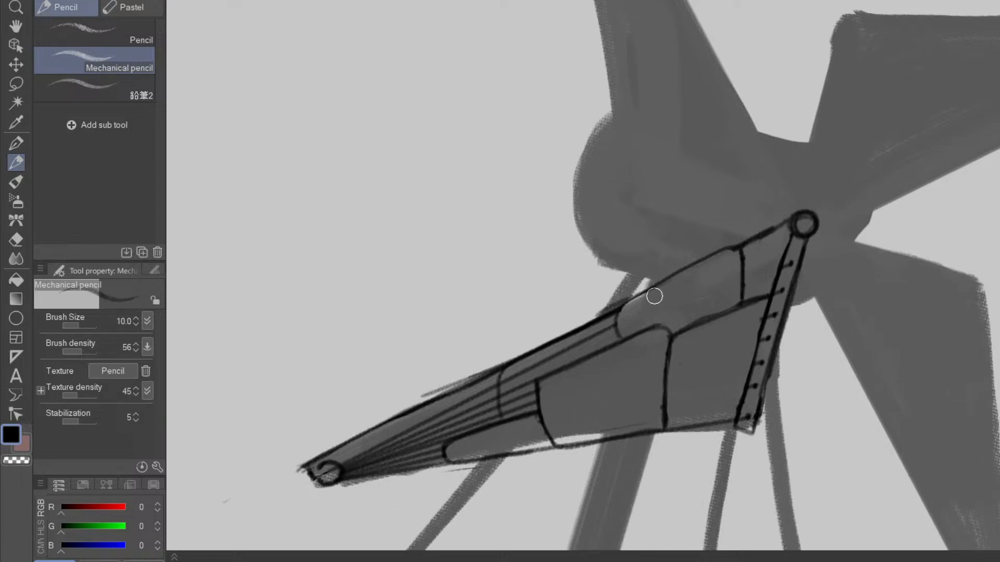
key(p)
drag(631, 299, 730, 248)
key(space)
drag(786, 380, 805, 305)
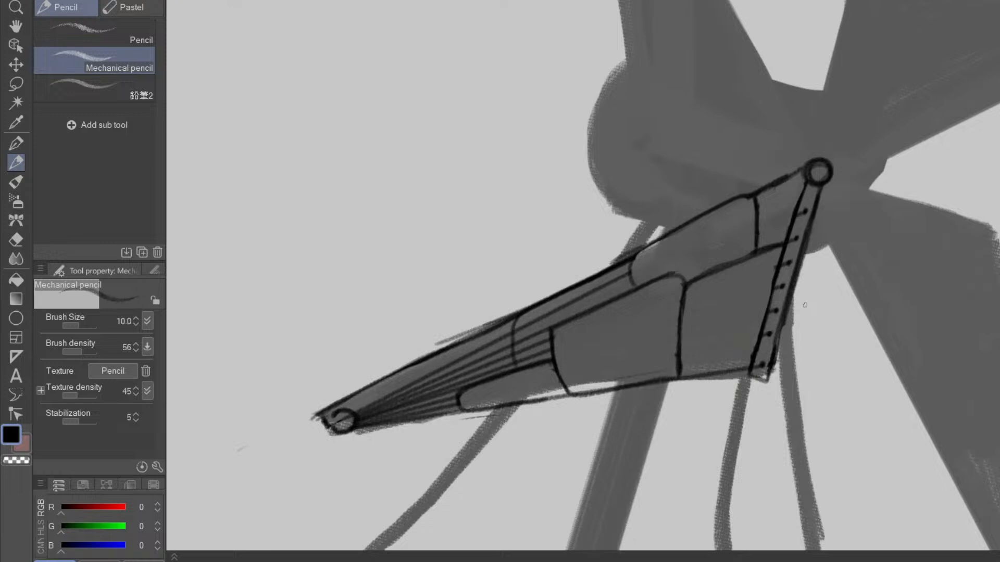
- Erase the part of the curved panel line that crosses the outermost strip along the sail's upper edge
key(space)
drag(731, 456, 621, 218)
key(shift+space)
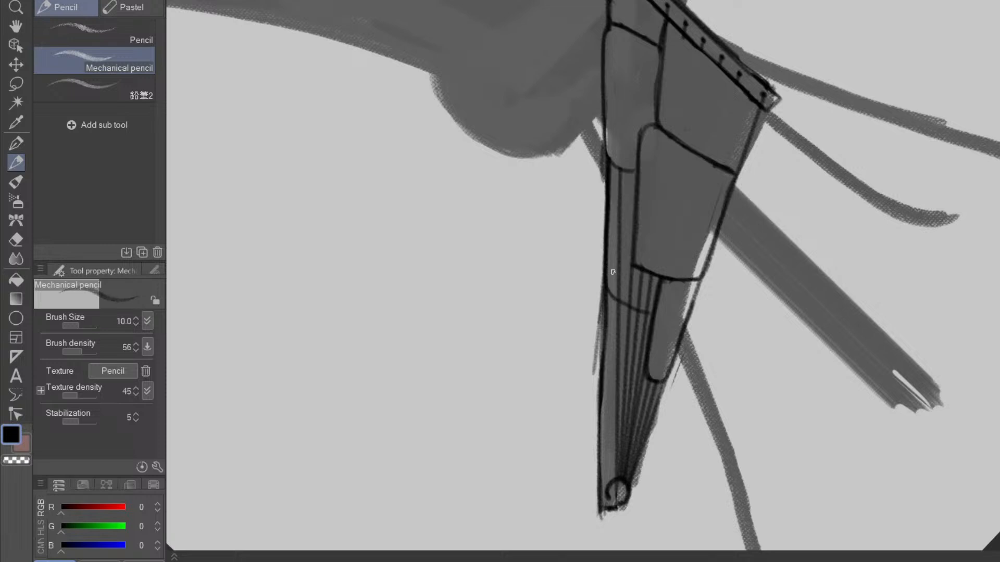
key(e)
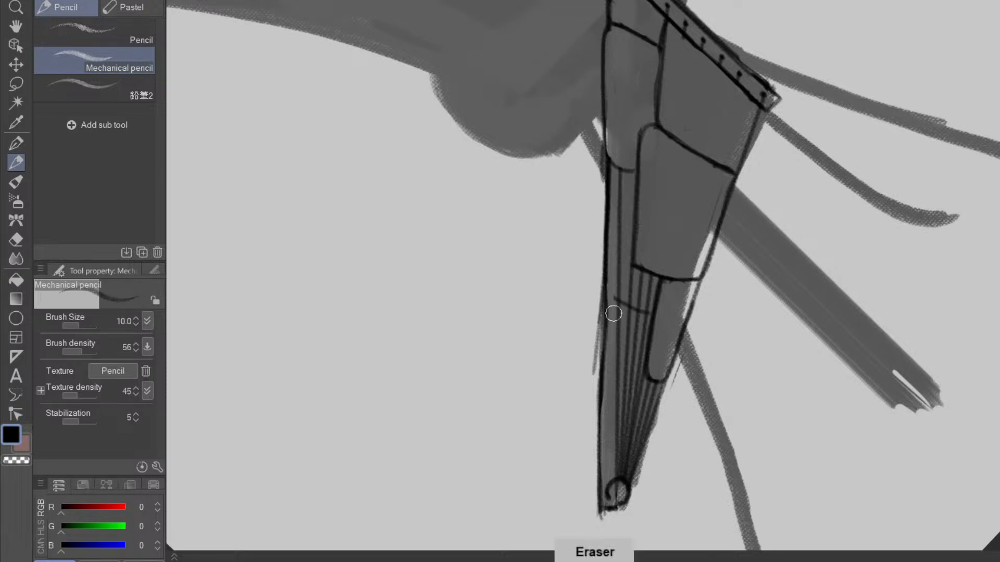
key(p)
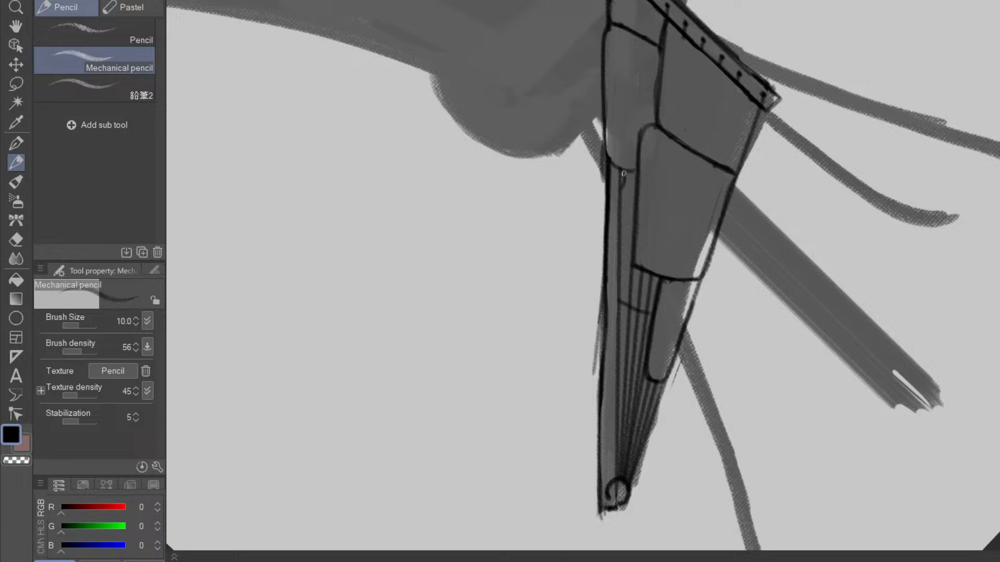
- Draw the outline of a loose cloth flap with two pointed ends blowing off the sail's upper edge
mouse_move(604, 213)
mouse_down()
mouse_move(515, 433)
mouse_move(606, 213)
mouse_up()
drag(510, 421, 529, 235)
mouse_move(516, 321)
mouse_down()
mouse_move(471, 364)
mouse_move(478, 278)
mouse_move(600, 157)
mouse_move(658, 420)
mouse_move(526, 424)
mouse_up()
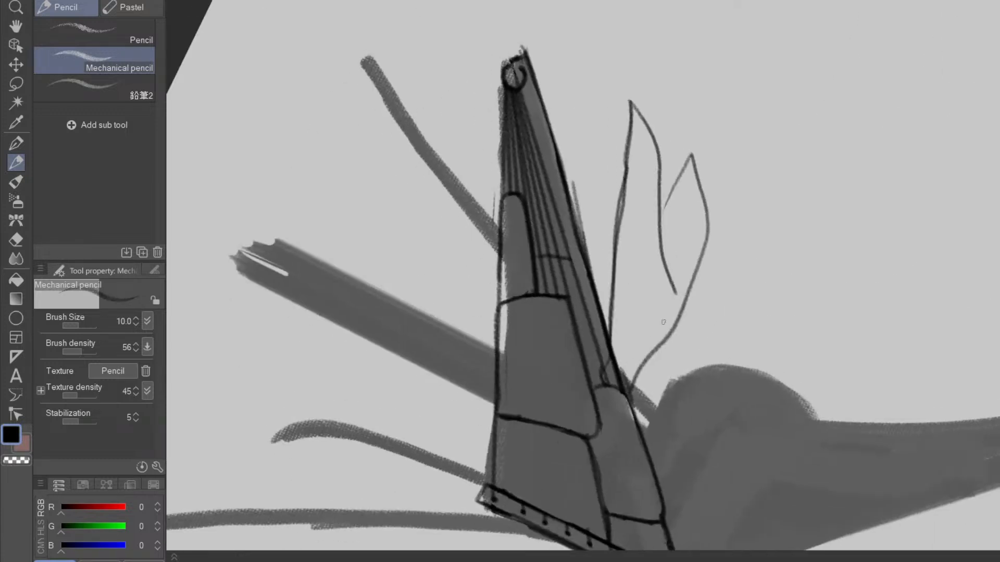
mouse_move(670, 265)
mouse_down()
mouse_move(671, 226)
mouse_move(683, 212)
mouse_move(667, 199)
mouse_move(691, 157)
mouse_up()
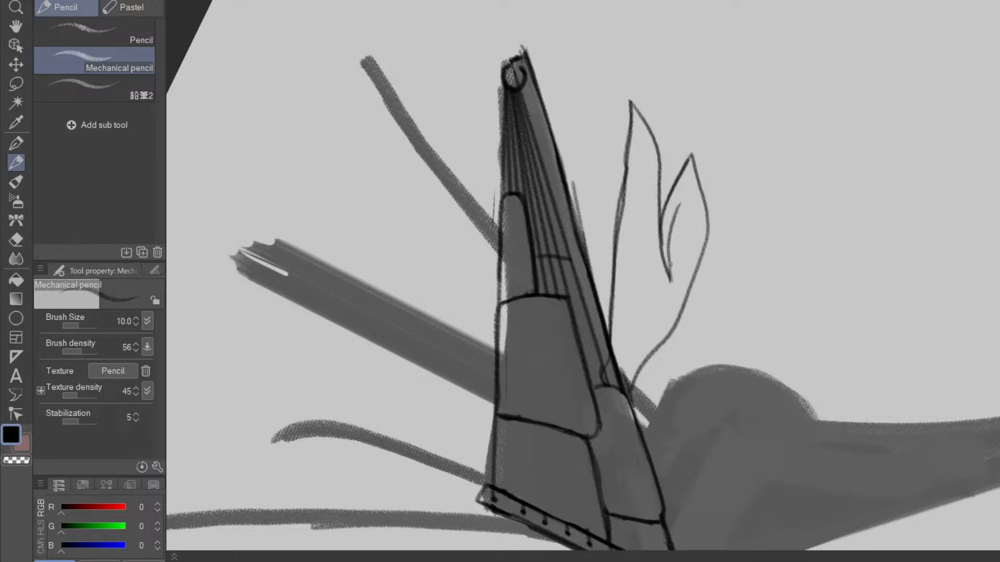
drag(672, 226, 682, 173)
key(e)
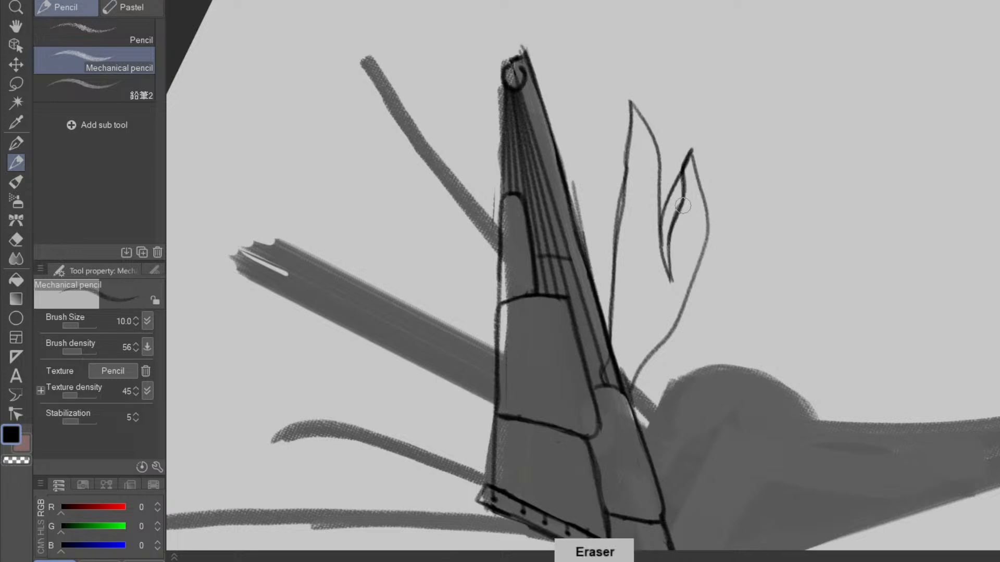
key(ctrl+z)
key(ctrl+z)
key(ctrl+z)
- Rework the gap between the cloth flap's two pointed ends by erasing and redrawing its inner edges
mouse_move(678, 272)
mouse_down()
mouse_move(674, 220)
mouse_move(672, 285)
mouse_up()
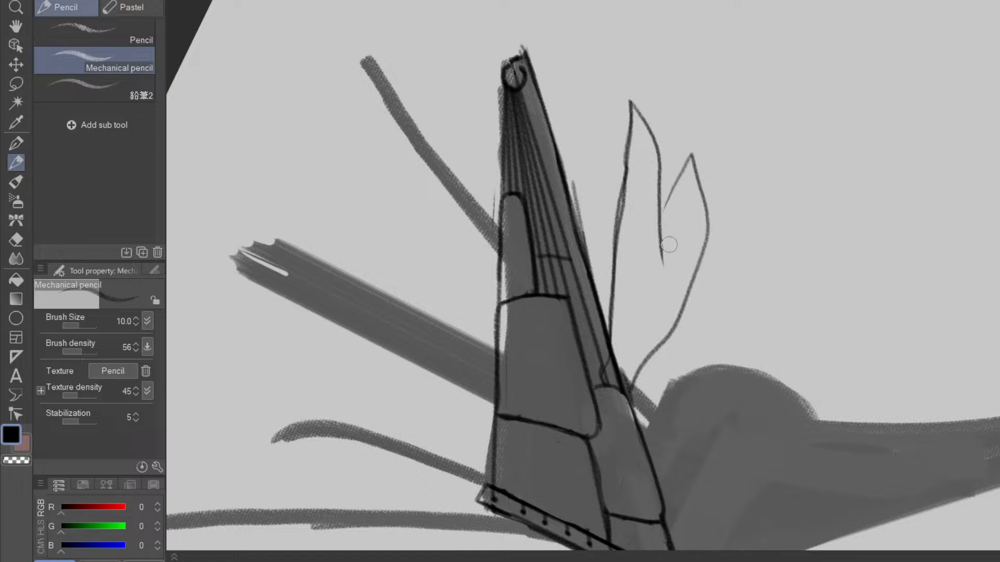
key(p)
drag(659, 171, 640, 307)
key(e)
mouse_move(662, 264)
mouse_down()
mouse_move(663, 217)
mouse_move(688, 117)
mouse_up()
key(p)
drag(699, 185, 701, 202)
key(e)
drag(686, 161, 669, 206)
mouse_move(836, 249)
mouse_down()
mouse_move(844, 148)
mouse_move(443, 255)
mouse_up()
drag(663, 409, 602, 453)
mouse_move(444, 331)
mouse_down()
mouse_move(437, 354)
mouse_move(472, 304)
mouse_move(442, 357)
mouse_move(476, 316)
mouse_up()
key(p)
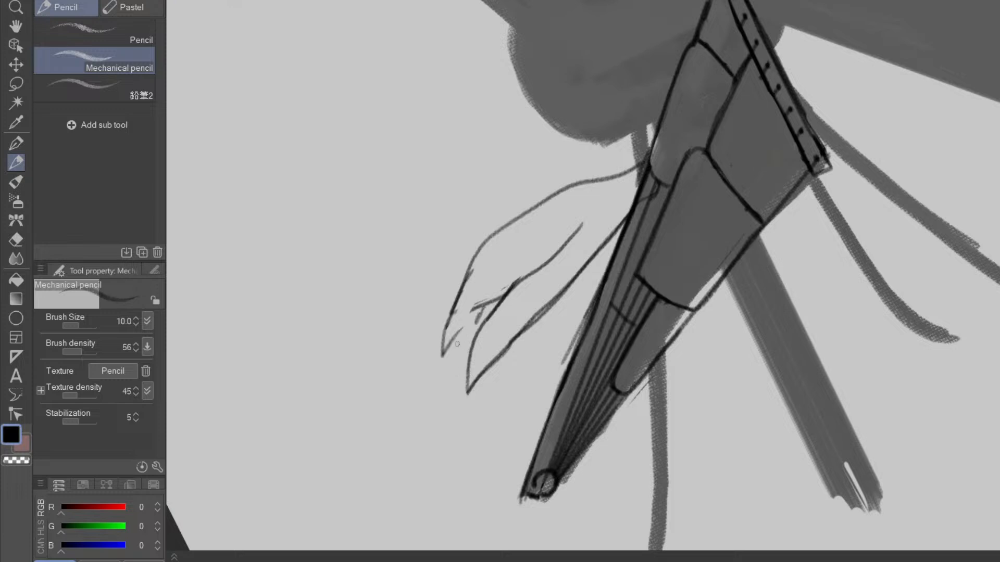
- Erase the cloth flap's inner edges and both pointed ends
key(e)
mouse_move(484, 320)
mouse_down()
mouse_move(497, 294)
mouse_move(460, 308)
mouse_up()
mouse_move(477, 265)
mouse_down()
mouse_move(454, 321)
mouse_move(466, 362)
mouse_move(582, 223)
mouse_up()
mouse_move(478, 376)
mouse_down()
mouse_move(470, 384)
mouse_move(444, 346)
mouse_move(475, 382)
mouse_move(561, 285)
mouse_up()
key(p)
key(e)
drag(466, 394, 471, 386)
- Redraw the cloth flap's lower edge and outer end as one broad, closed shape with a single lower corner
key(p)
mouse_move(578, 282)
mouse_down()
mouse_move(514, 392)
mouse_move(457, 322)
mouse_move(461, 282)
mouse_move(508, 389)
mouse_move(565, 294)
mouse_up()
key(e)
mouse_move(487, 354)
mouse_down()
mouse_move(510, 406)
mouse_move(513, 393)
mouse_up()
key(p)
drag(514, 393, 592, 254)
key(e)
drag(542, 321, 561, 290)
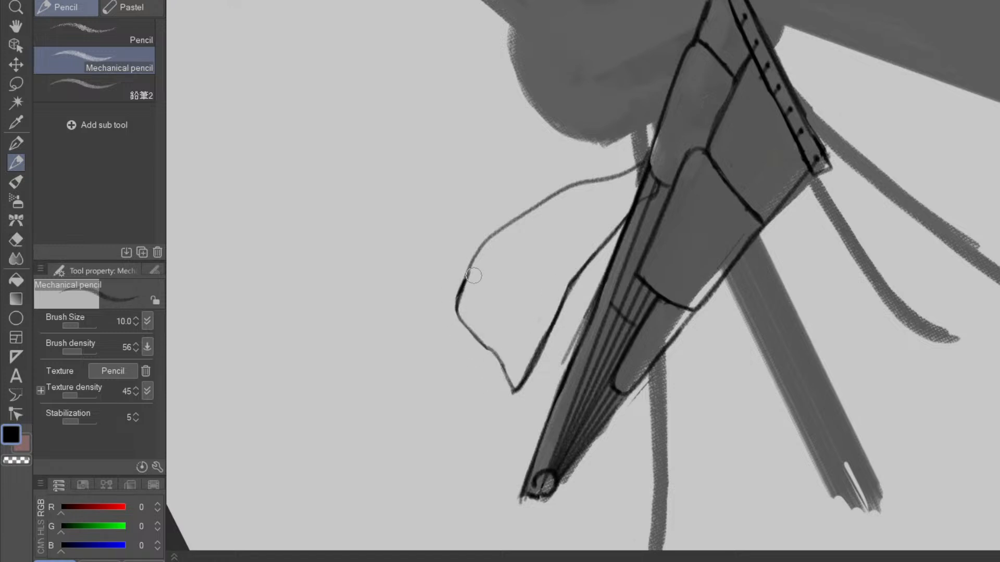
- Draw narrow torn notches into the cloth flap's outer end and erase the edge across their openings
key(p)
drag(476, 332, 511, 272)
mouse_move(483, 341)
mouse_down()
mouse_move(496, 294)
mouse_move(477, 338)
mouse_move(521, 328)
mouse_up()
key(e)
key(p)
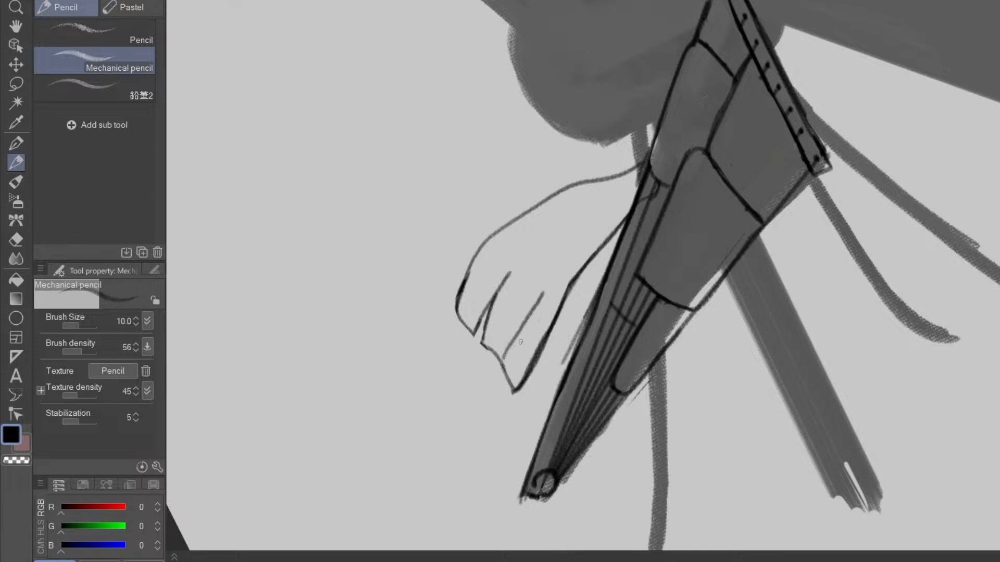
key(e)
mouse_move(509, 372)
mouse_down()
mouse_move(503, 365)
mouse_move(500, 375)
mouse_up()
- Refine the cloth flap's ragged end with an extra thin tear between the existing notches
mouse_move(666, 365)
mouse_down()
mouse_move(580, 428)
mouse_move(447, 484)
mouse_up()
key(p)
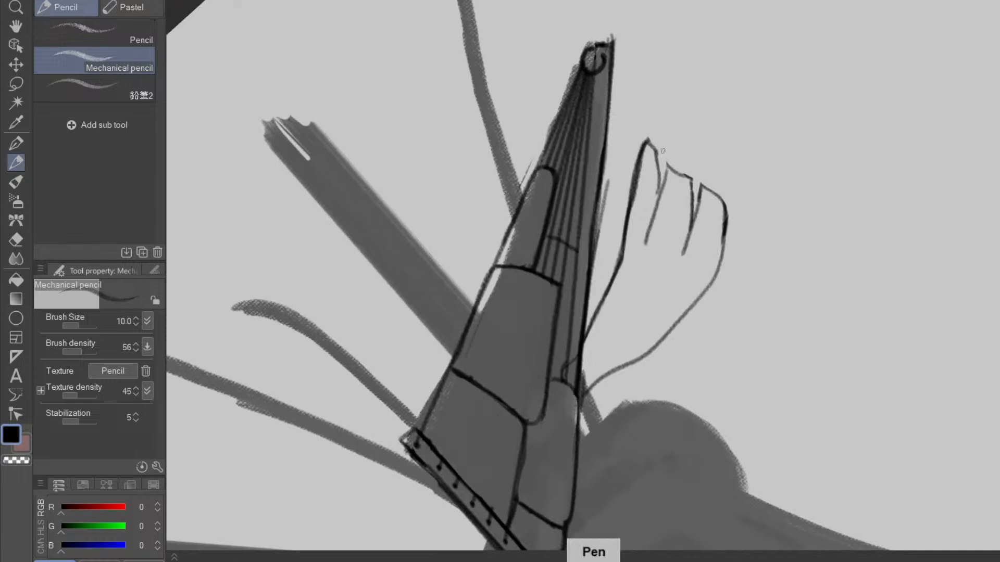
mouse_move(775, 307)
mouse_down()
mouse_move(632, 85)
mouse_move(550, 82)
mouse_up()
key(e)
mouse_move(464, 261)
mouse_down()
mouse_move(453, 275)
mouse_move(737, 383)
mouse_move(560, 380)
mouse_up()
key(p)
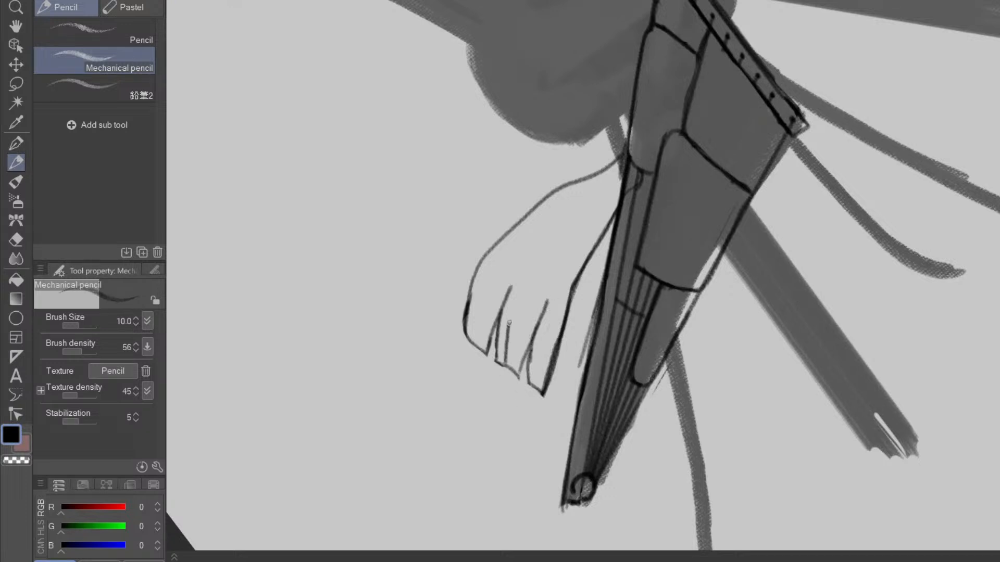
key(e)
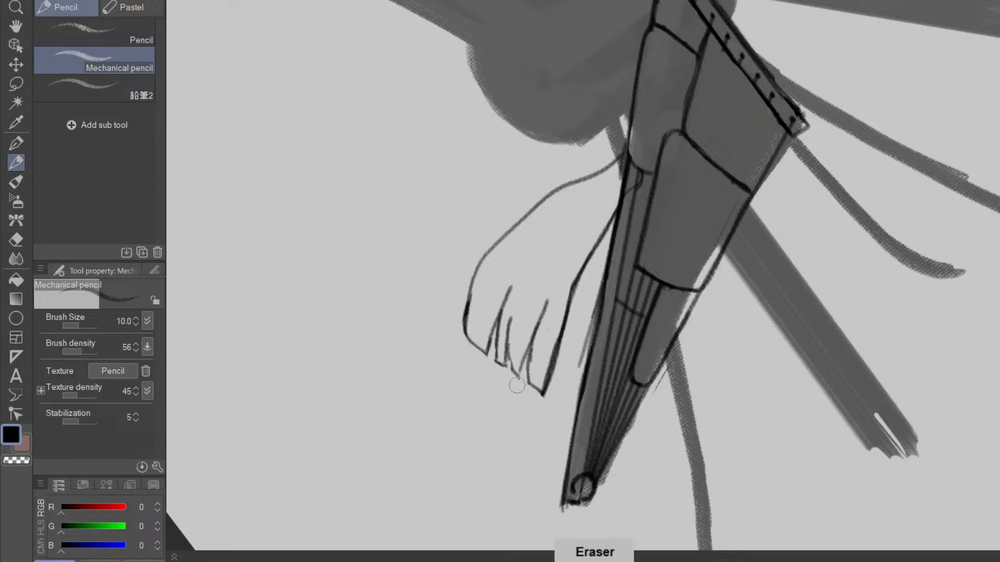
- Add a pointed corner at the upper end of the cloth flap's torn edge and erase the old outline behind it
key(p)
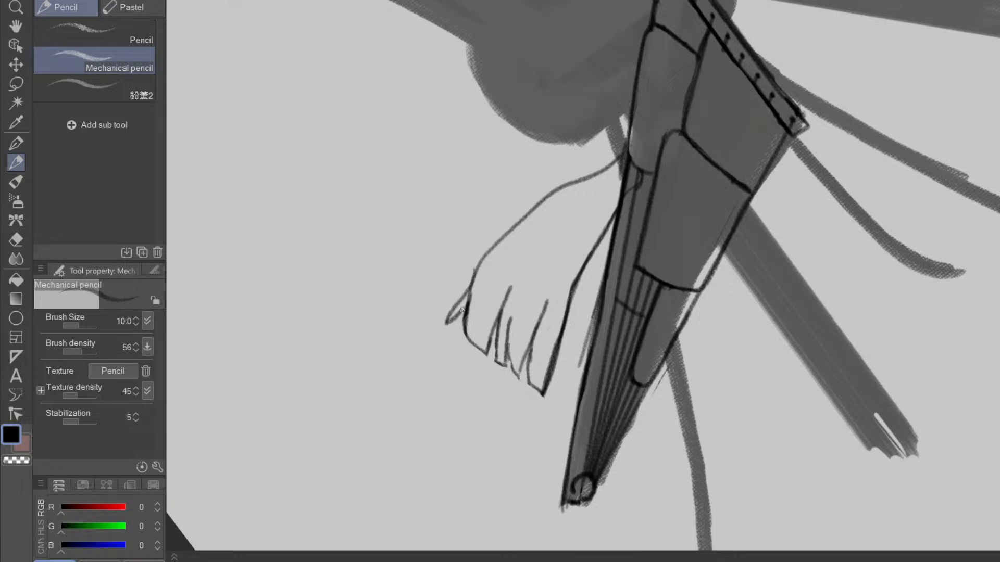
key(e)
key(p)
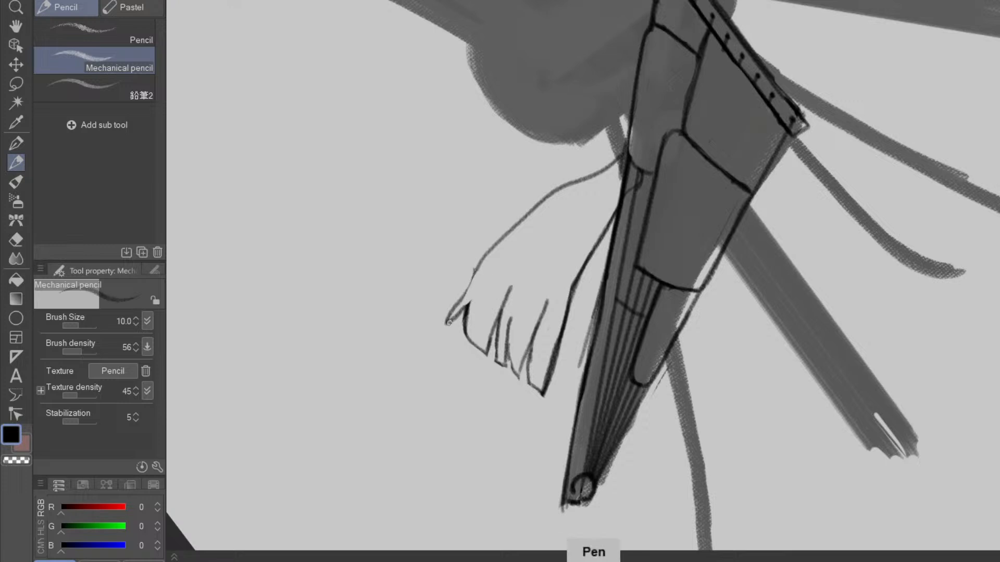
key(e)
drag(460, 310, 484, 263)
key(p)
- Shorten the uppermost notch line and draw a narrow slit-shaped tear in the middle of the cloth flap
mouse_move(627, 350)
mouse_down()
mouse_move(524, 363)
mouse_move(536, 287)
mouse_up()
key(e)
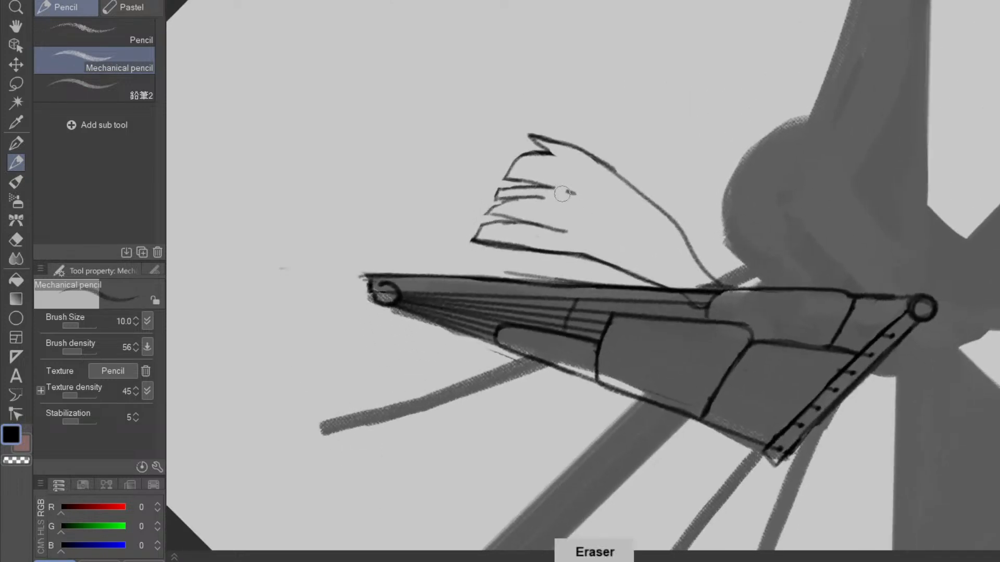
drag(563, 187, 572, 193)
drag(661, 364, 759, 172)
key(p)
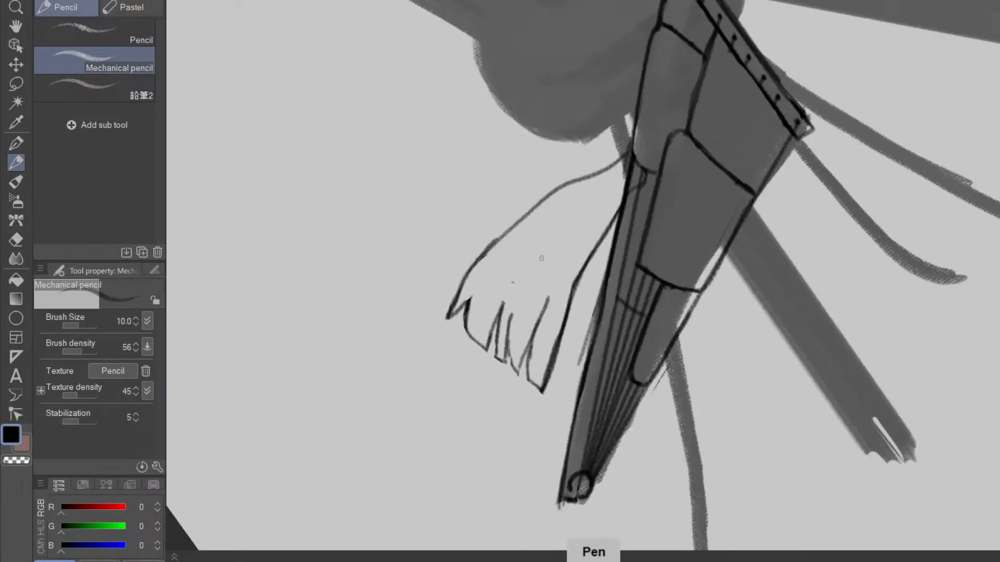
drag(515, 276, 590, 200)
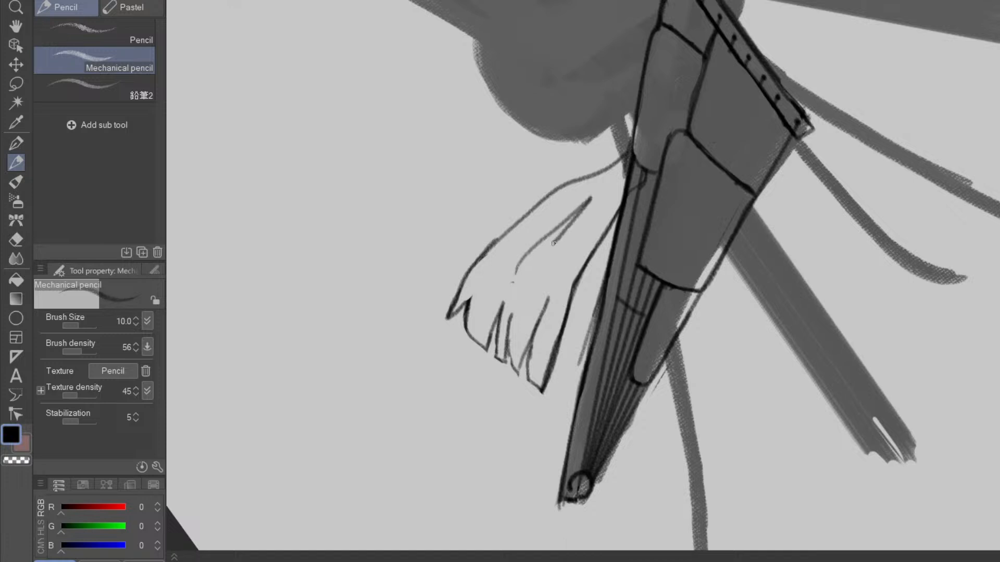
drag(512, 282, 578, 208)
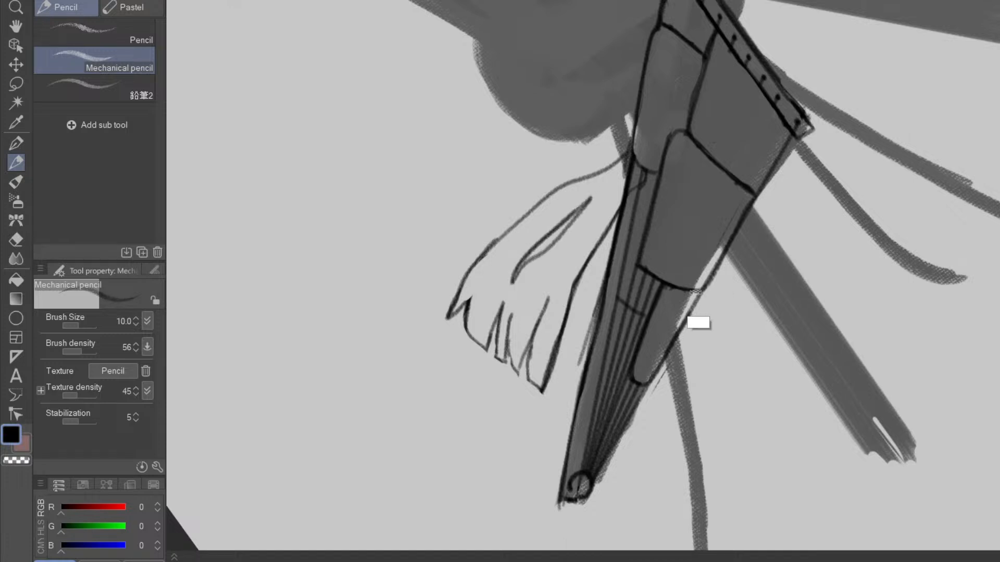
- Draw a curved line across the fanned lines near the sail's outer tip and erase the sail outline where the cloth flap attaches
drag(711, 258, 532, 466)
drag(712, 437, 635, 438)
drag(828, 497, 881, 134)
mouse_move(757, 353)
mouse_down()
mouse_move(725, 350)
mouse_move(625, 379)
mouse_up()
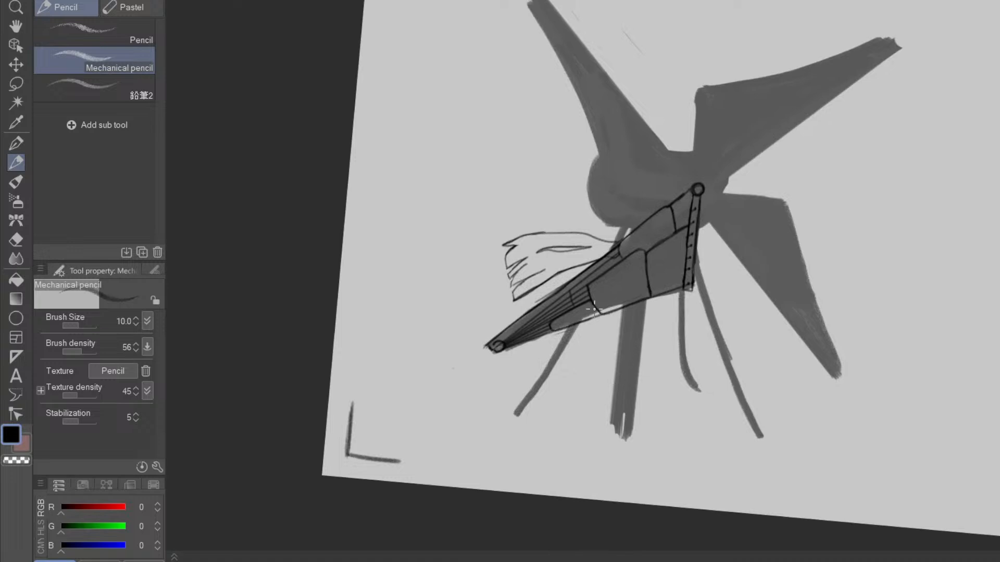
drag(813, 365, 828, 263)
drag(586, 298, 581, 347)
key(e)
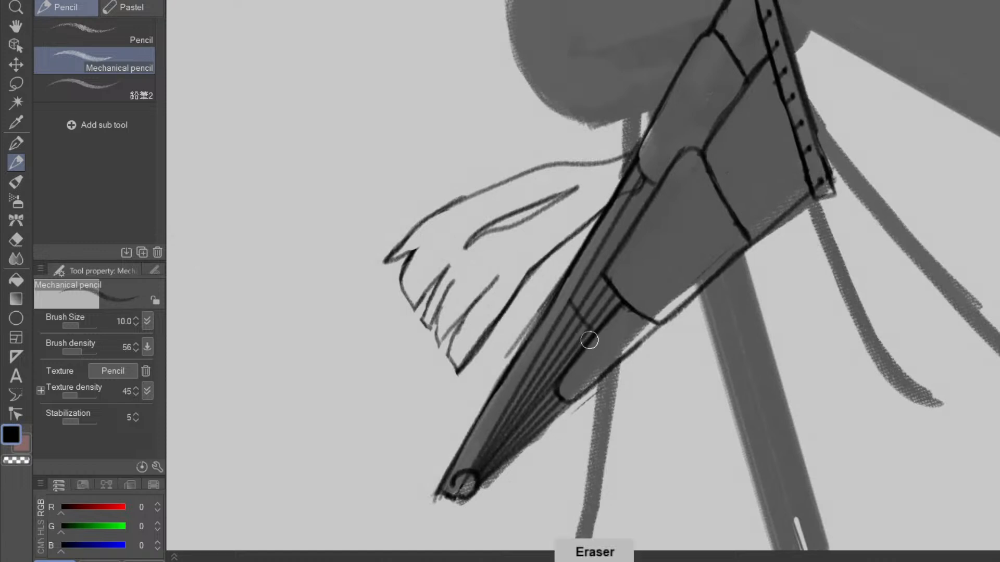
key(p)
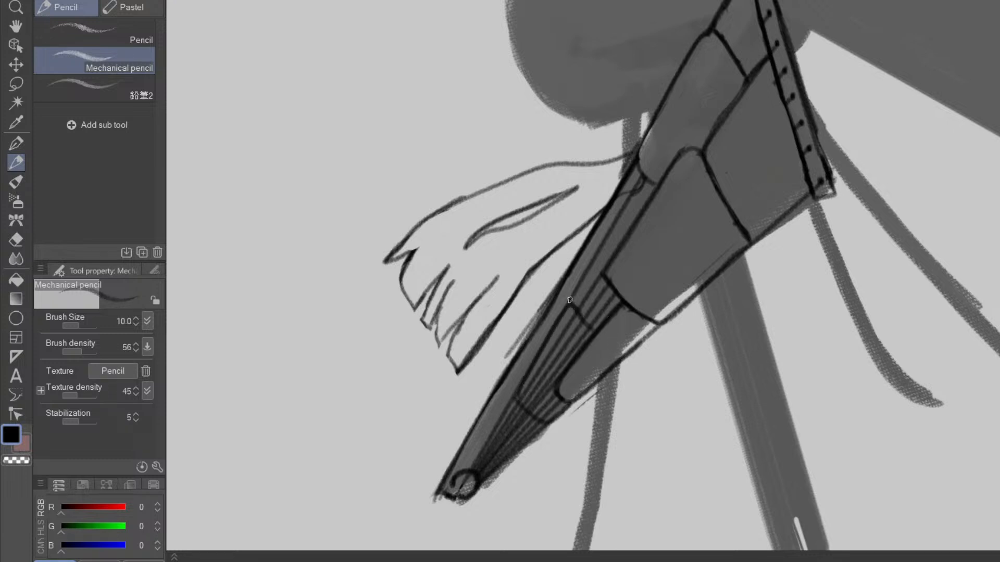
key(e)
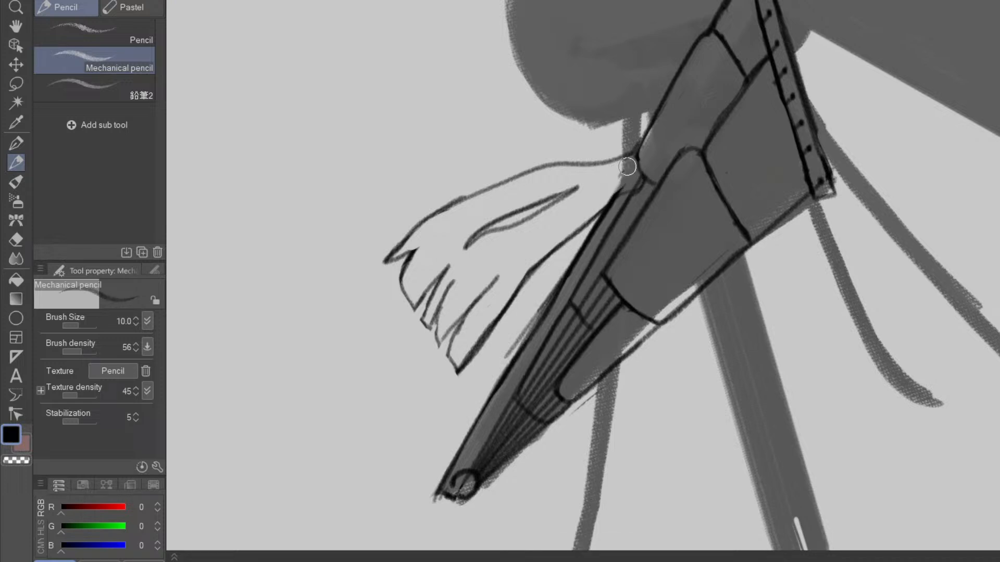
key(p)
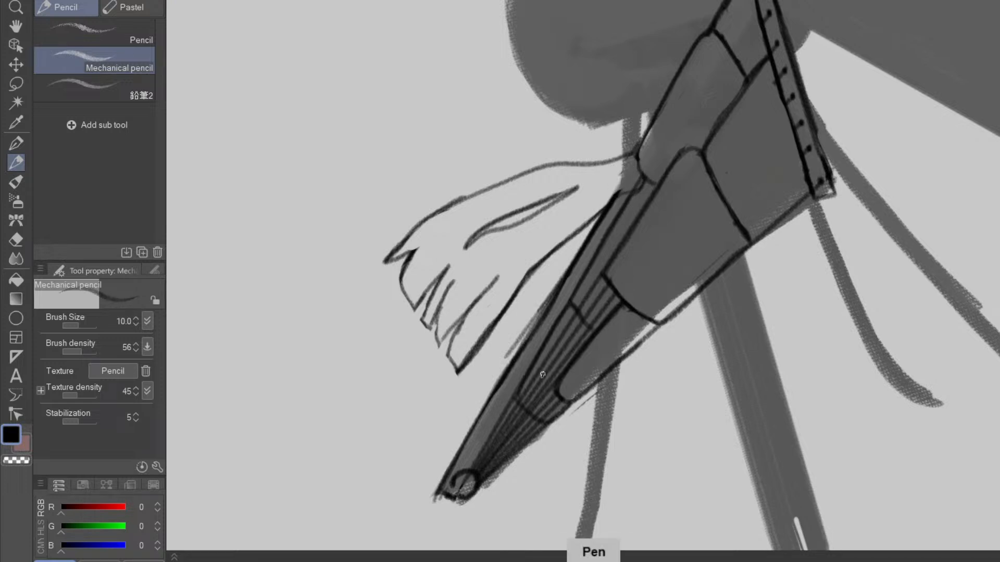
- Erase the fanned lines across the sail's outer panels out to its tip, leaving them only in the small middle panel
key(e)
mouse_move(551, 414)
mouse_down()
mouse_move(530, 385)
mouse_move(571, 324)
mouse_move(540, 390)
mouse_move(582, 335)
mouse_move(542, 384)
mouse_move(557, 407)
mouse_up()
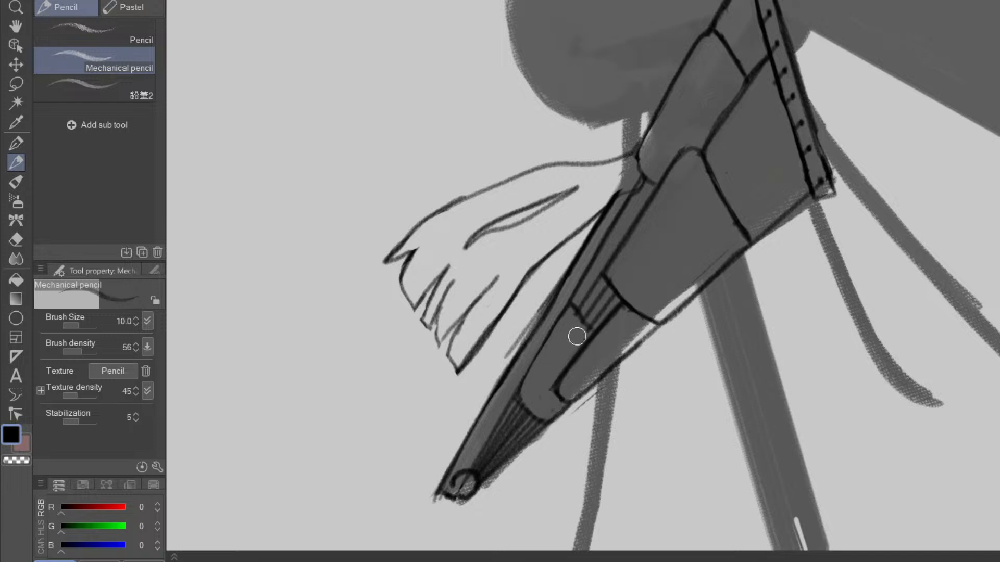
key(p)
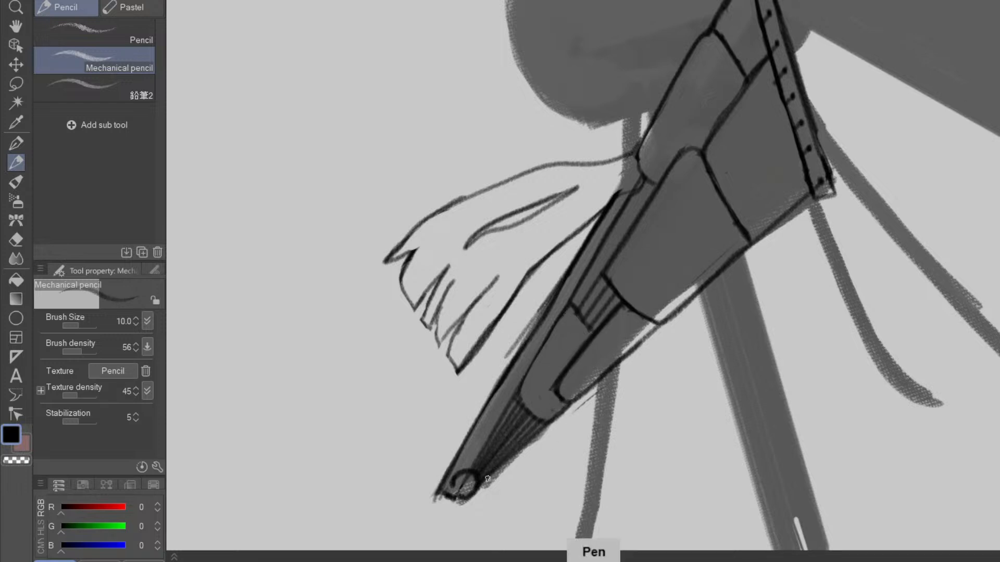
key(e)
mouse_move(488, 478)
mouse_down()
mouse_move(517, 414)
mouse_move(508, 422)
mouse_move(491, 465)
mouse_move(517, 425)
mouse_up()
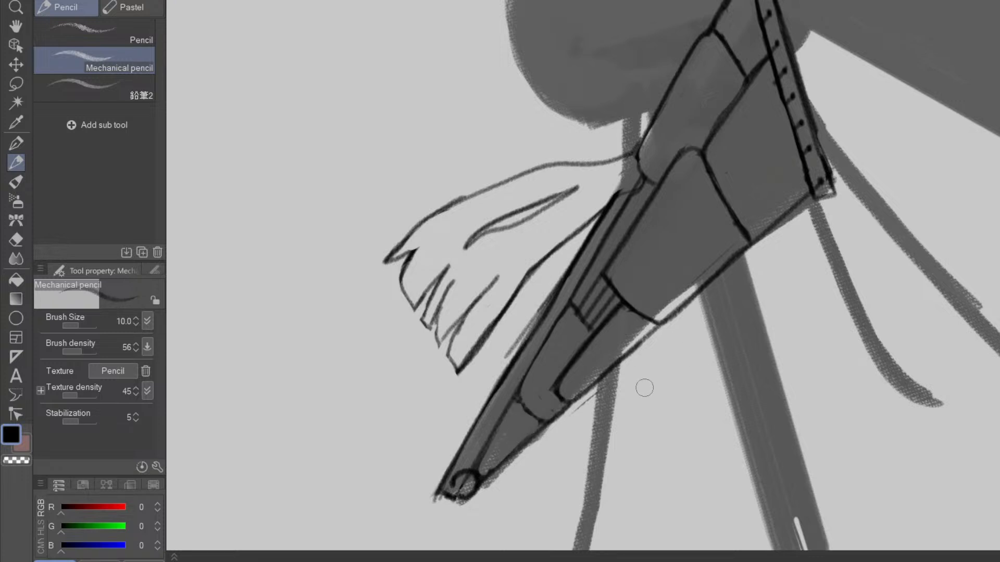
key(p)
- Select the detailed sail with a freehand outline that leaves out the torn cloth flap
scroll(647, 334, down, 3)
key(space)
drag(685, 391, 600, 531)
key(space)
drag(646, 482, 625, 370)
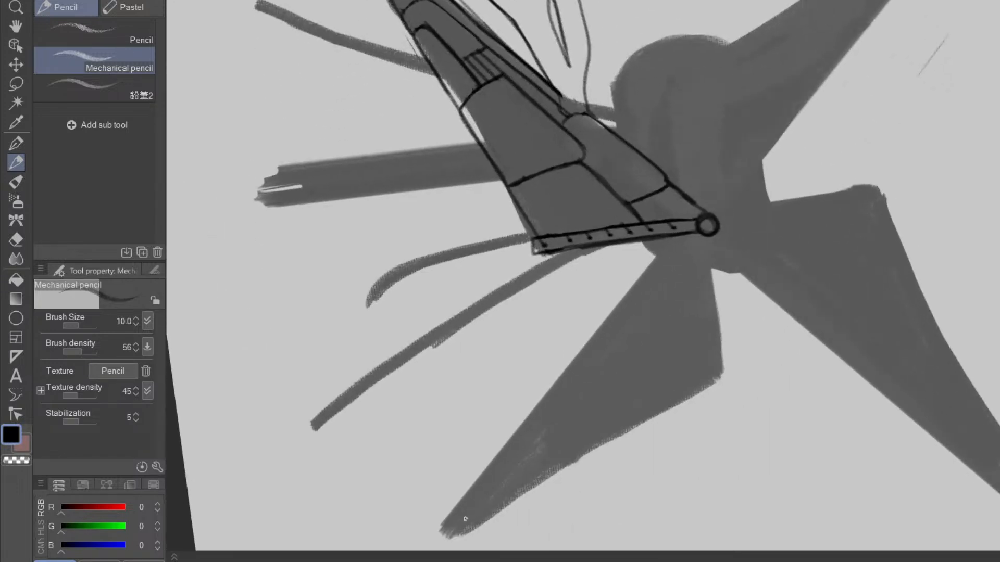
scroll(519, 432, down, 2)
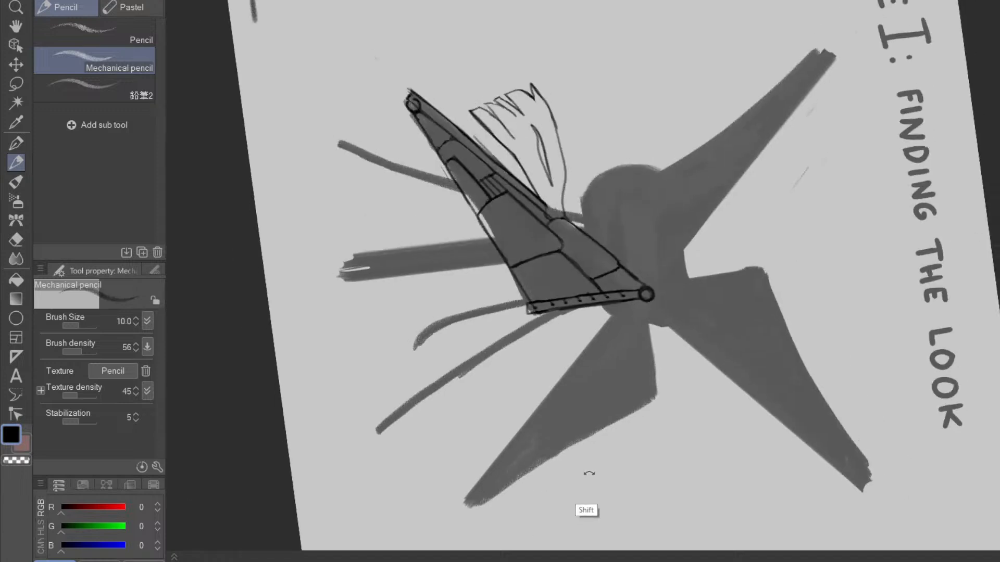
drag(562, 492, 744, 236)
key(space)
drag(609, 460, 606, 443)
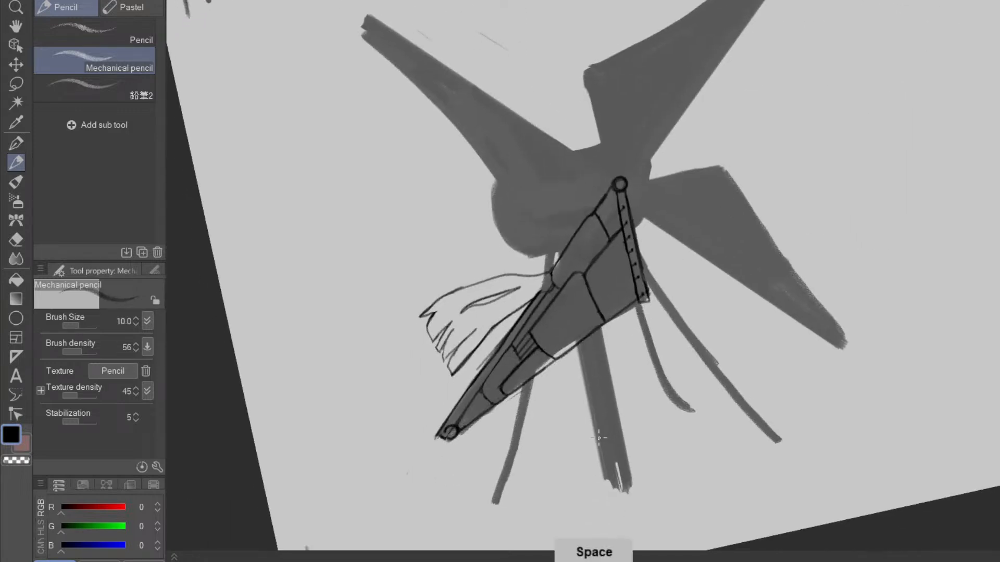
click(17, 83)
drag(413, 448, 482, 356)
mouse_move(525, 308)
mouse_down()
mouse_move(621, 162)
mouse_move(665, 208)
mouse_move(674, 330)
mouse_move(542, 440)
mouse_move(448, 479)
mouse_up()
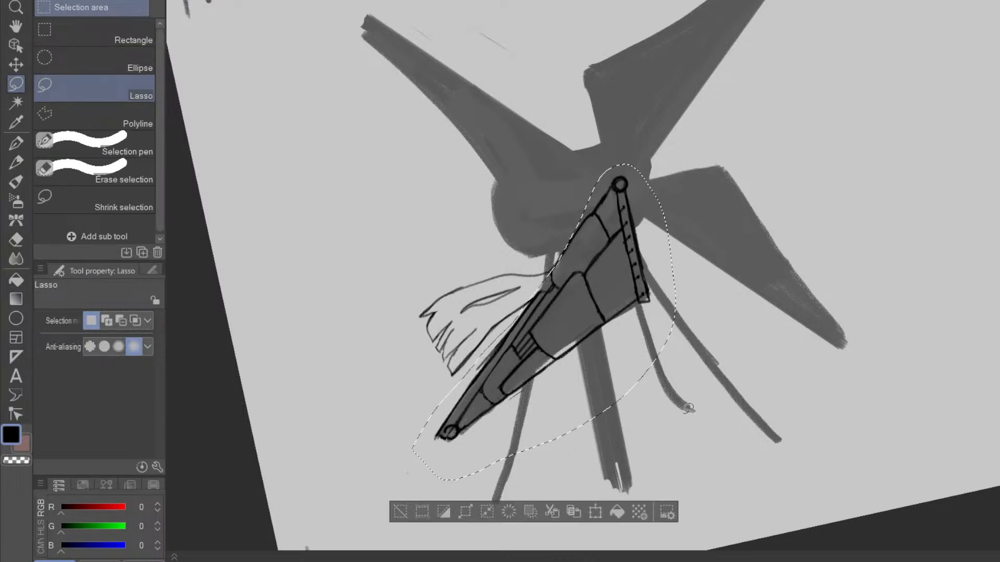
- Rotate a copy of the sail about a quarter turn onto the neighbouring silhouette sail, narrow its width to 92, and align its hub circle with the original's
key(ctrl+t)
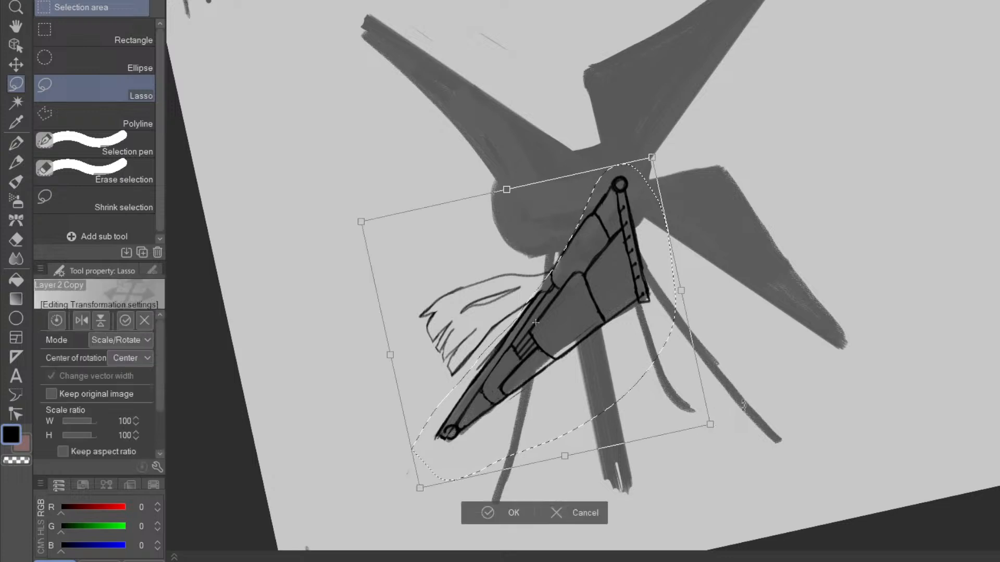
drag(776, 285, 701, 154)
drag(623, 394, 867, 336)
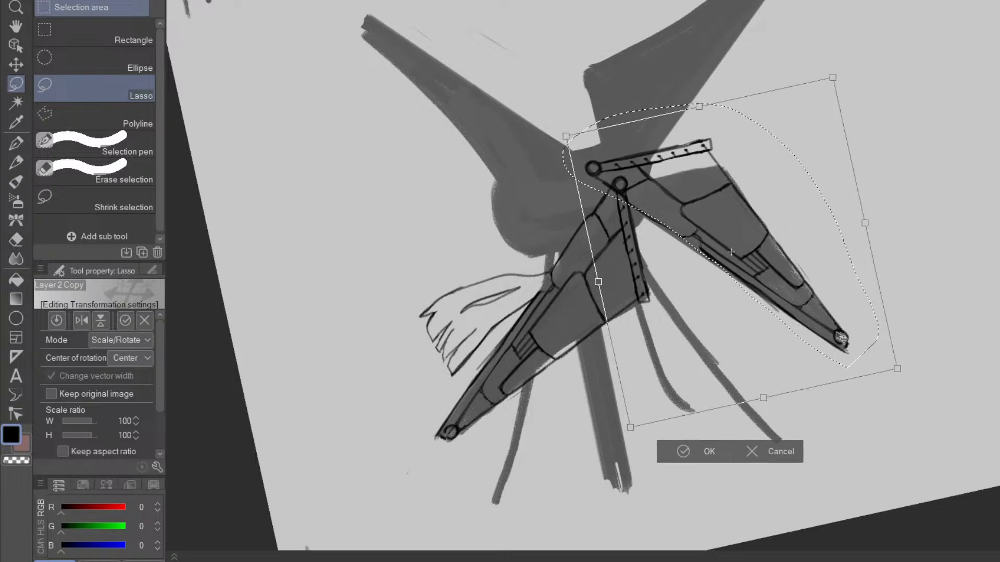
drag(699, 106, 717, 127)
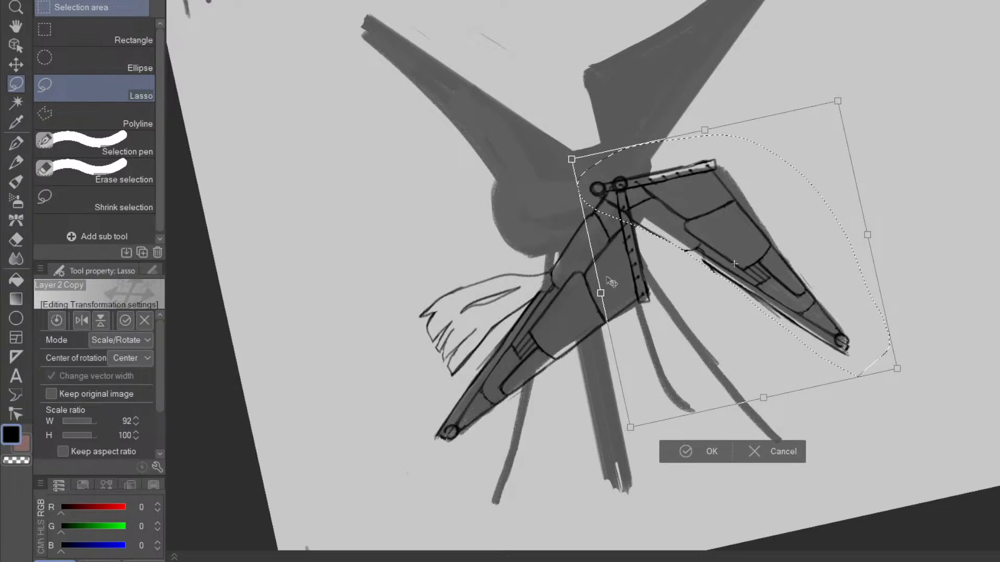
drag(600, 292, 624, 288)
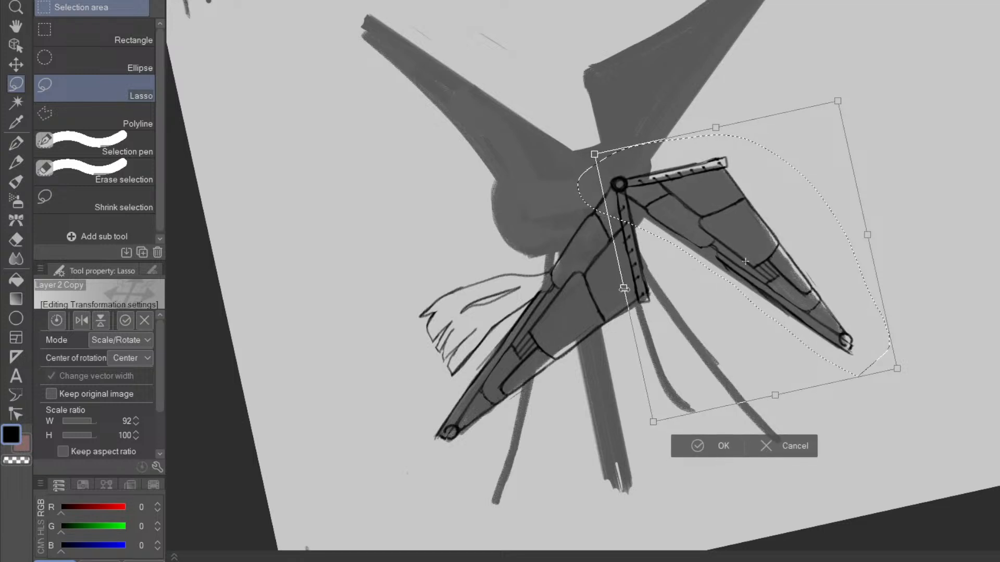
click(720, 449)
- Erase the fanned lines inside the copied sail and redraw its outline where the cloth flap had been attached
mouse_move(842, 303)
mouse_down()
mouse_move(812, 327)
mouse_move(626, 402)
mouse_move(654, 428)
mouse_move(647, 410)
mouse_move(654, 427)
mouse_move(669, 399)
mouse_up()
key(e)
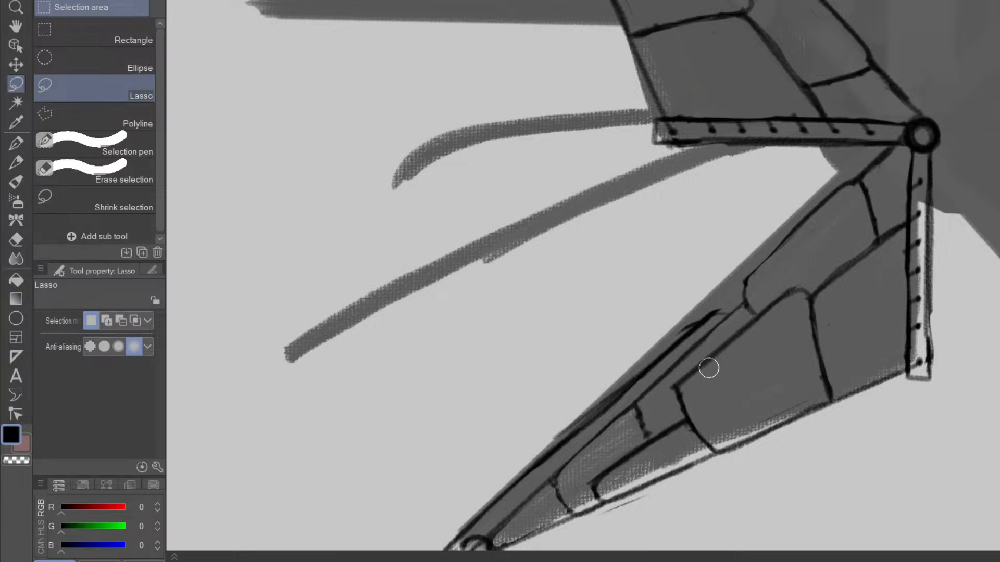
key(p)
key(p)
key(p)
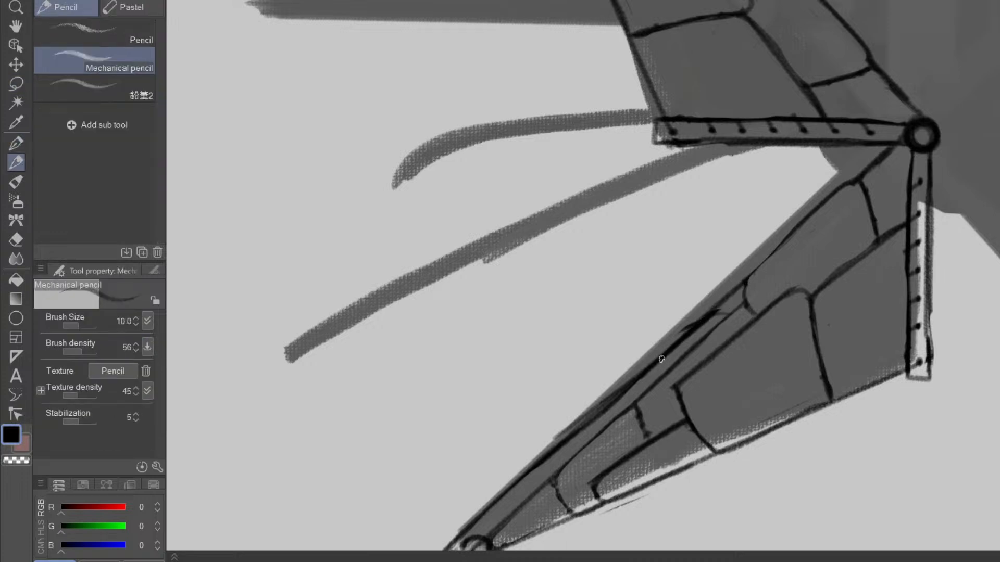
- Extend the copied sail's two outer cross lines up to its redrawn outer edge and erase the inner line running between them
key(e)
key(p)
mouse_move(630, 387)
mouse_down()
mouse_move(645, 432)
mouse_move(635, 404)
mouse_move(713, 330)
mouse_up()
key(e)
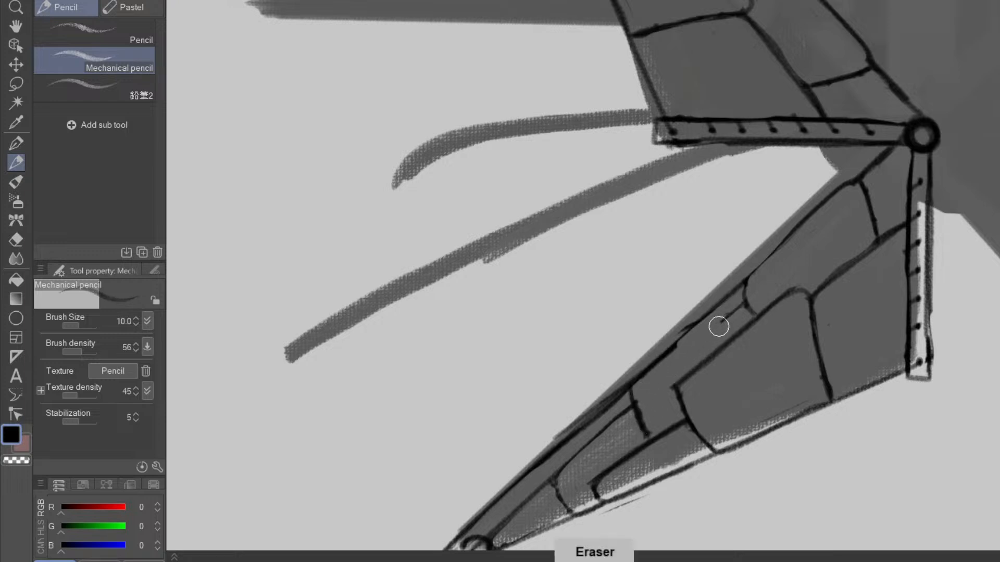
key(space)
drag(655, 431, 700, 341)
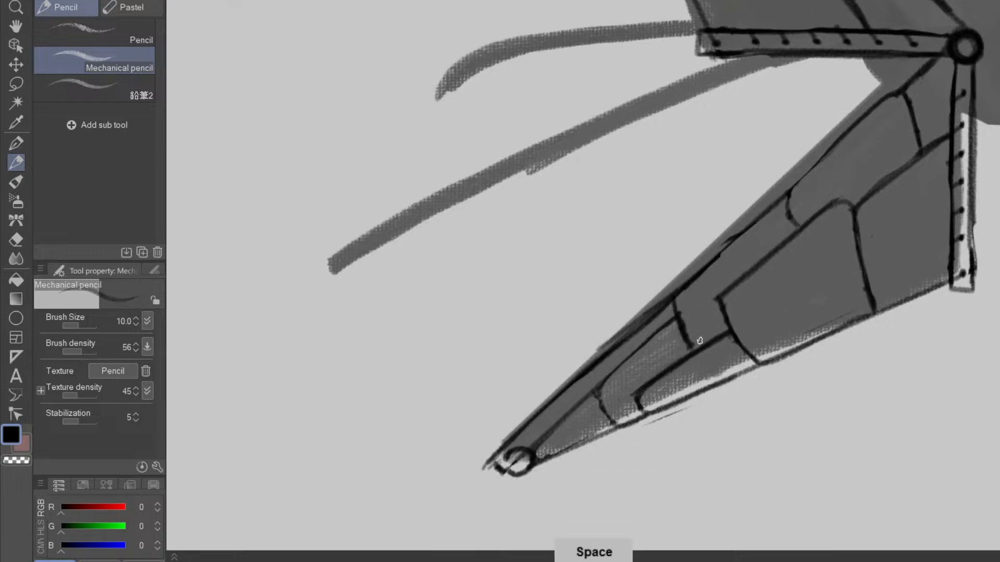
key(p)
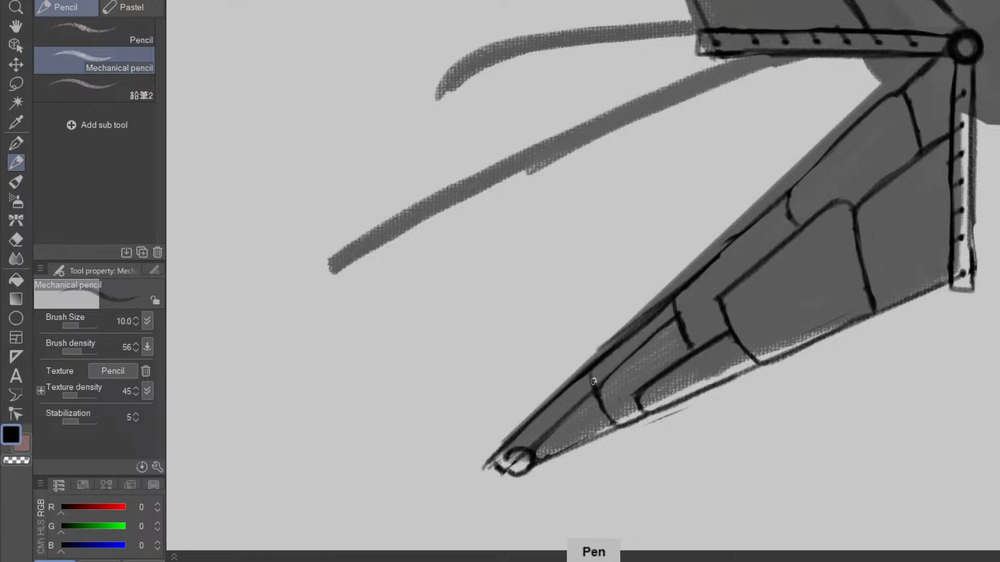
key(e)
key(ctrl)
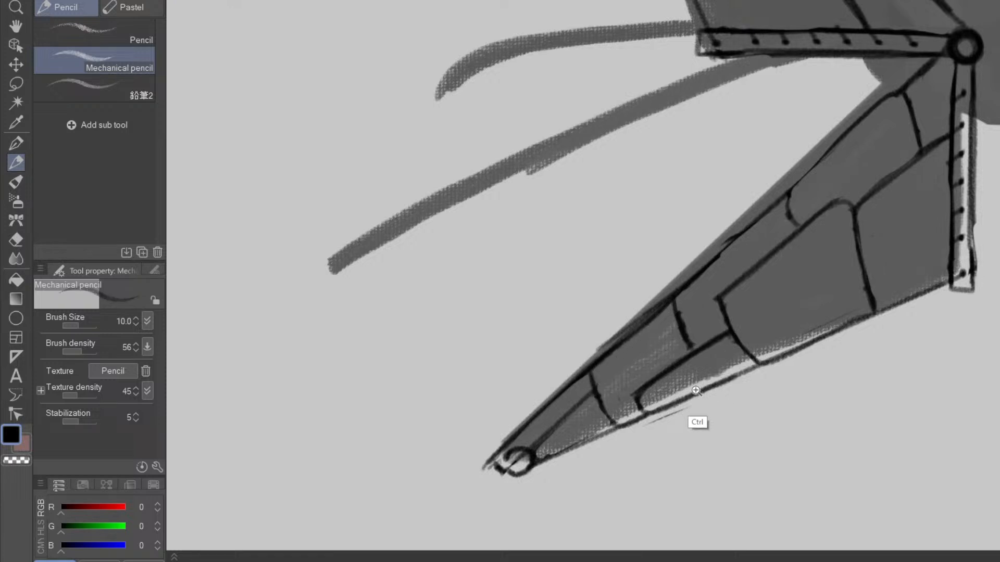
- Extend the original sail's two outer cross lines up to its outer edge and erase the inner line between them
drag(715, 372, 667, 372)
key(space)
drag(745, 353, 702, 418)
key(shift+space)
drag(739, 422, 721, 132)
key(space)
drag(646, 334, 670, 353)
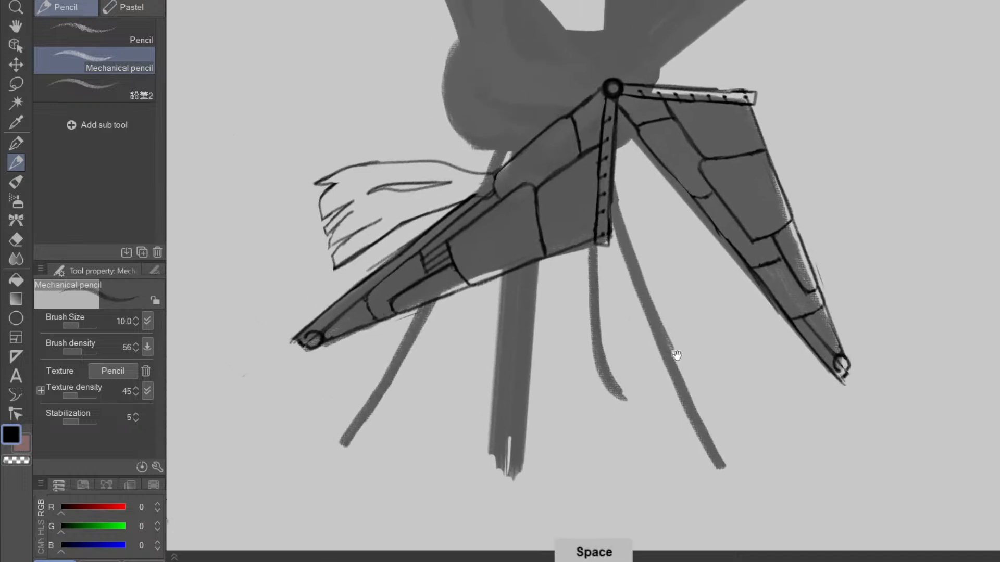
scroll(416, 270, up, 3)
key(p)
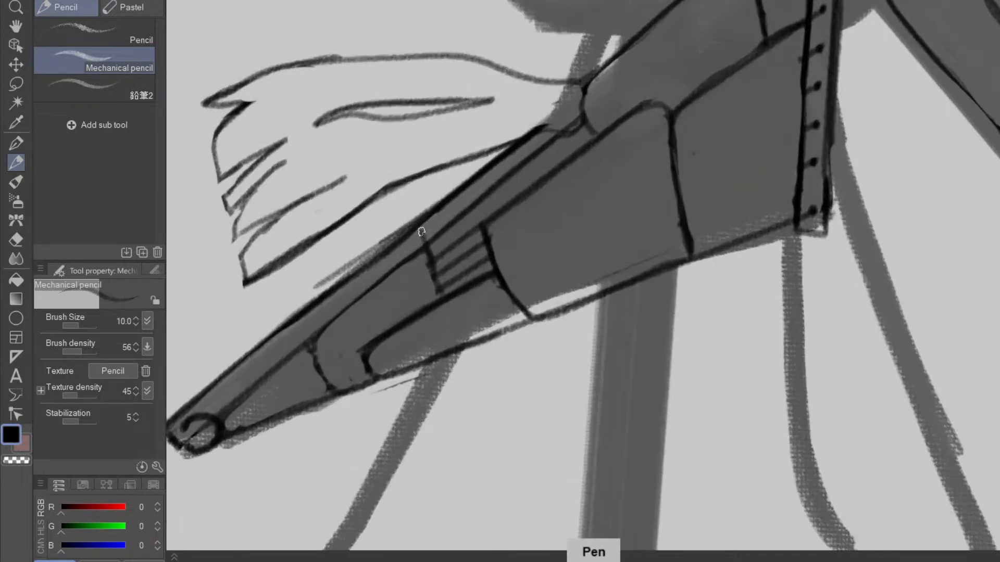
drag(315, 351, 305, 316)
key(e)
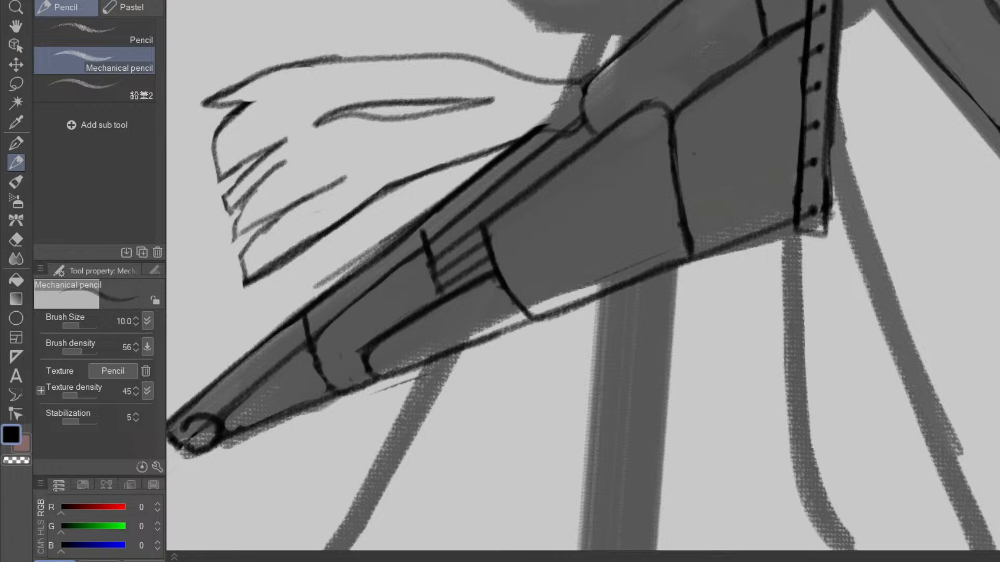
drag(319, 330, 408, 254)
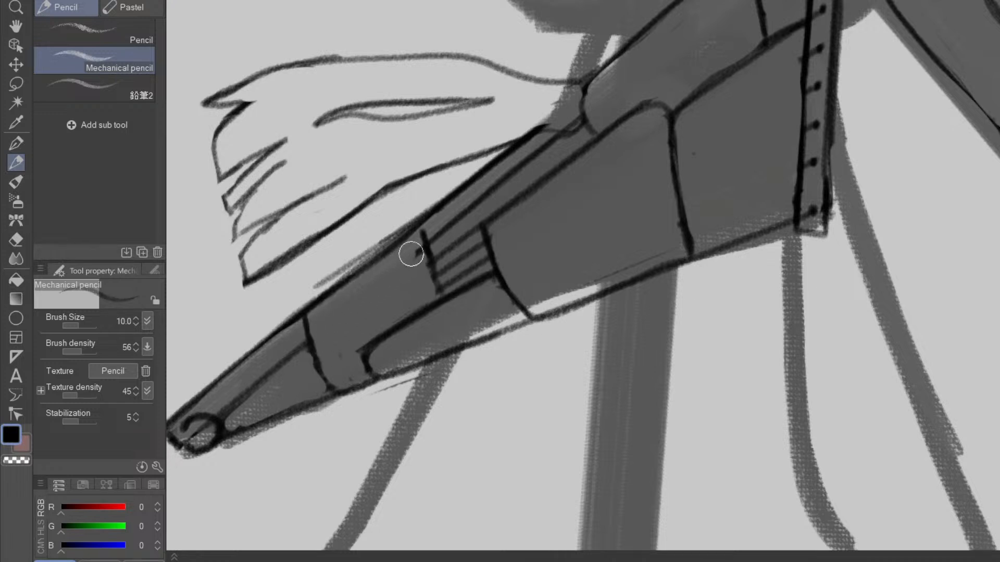
- Redraw the copied sail's long outer edge as one straighter line from near its tip towards the hub
drag(515, 281, 458, 438)
drag(709, 403, 676, 376)
scroll(638, 362, up, 4)
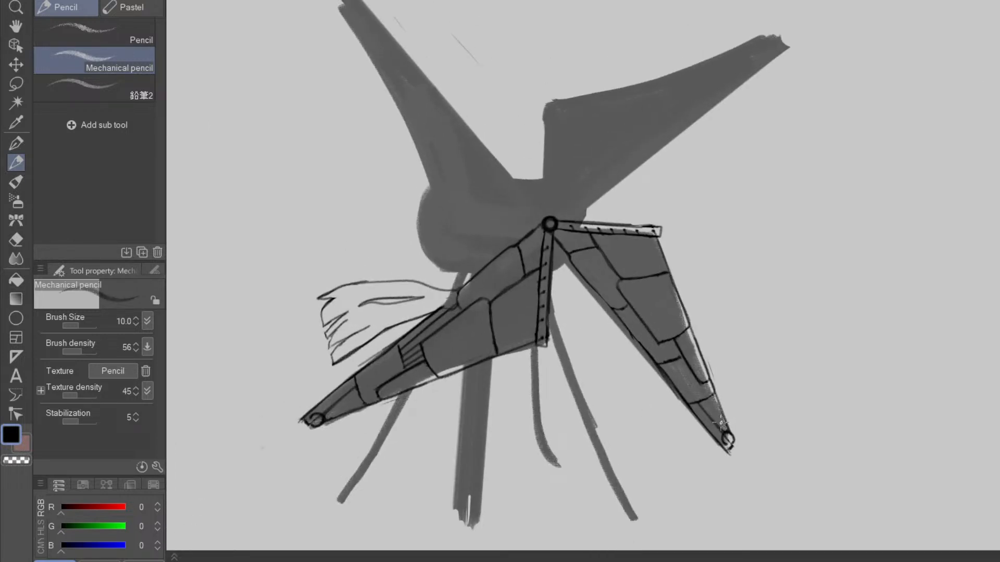
drag(814, 371, 468, 442)
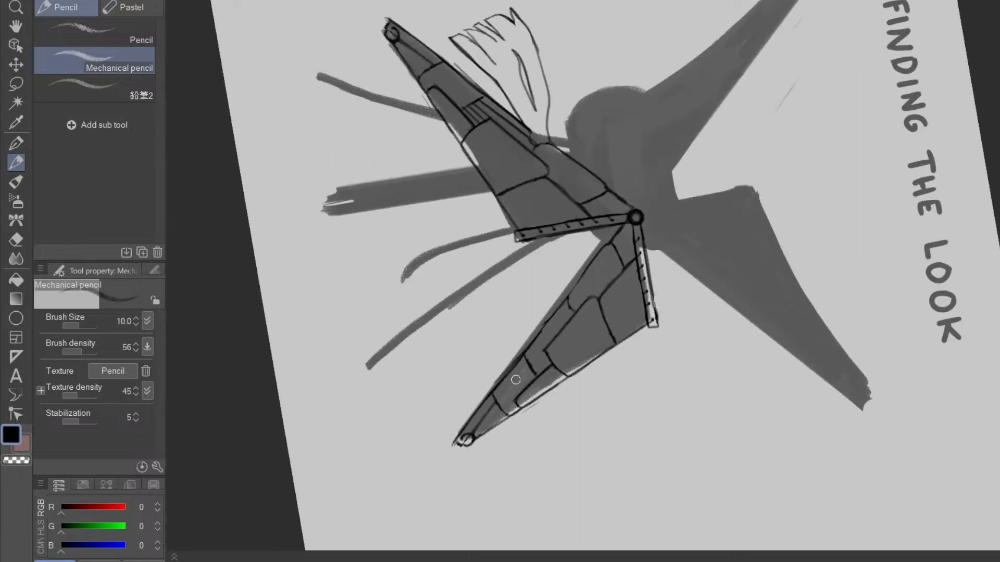
key(p)
key(p)
scroll(555, 367, up, 3)
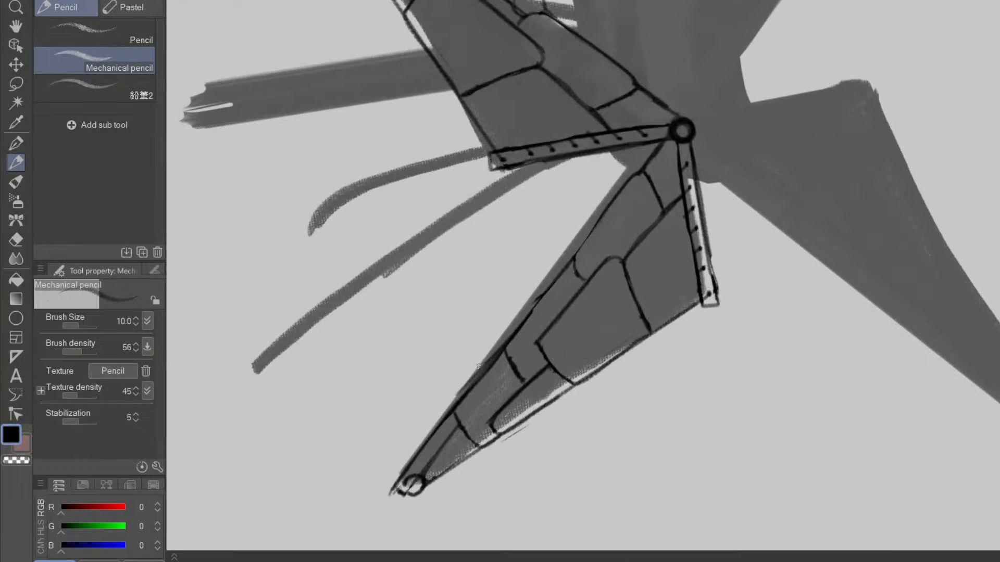
drag(402, 478, 622, 181)
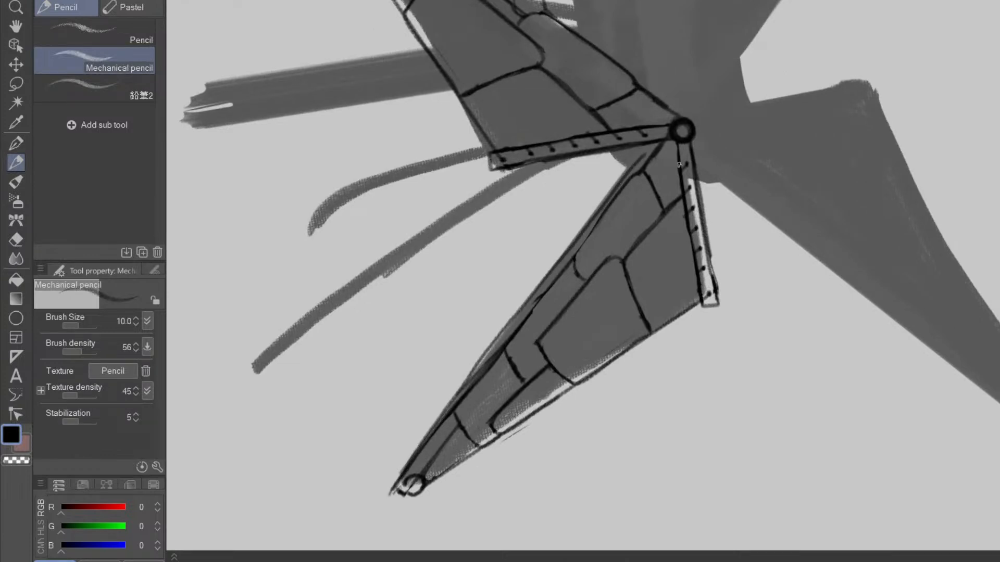
key(ctrl+z)
drag(424, 444, 614, 202)
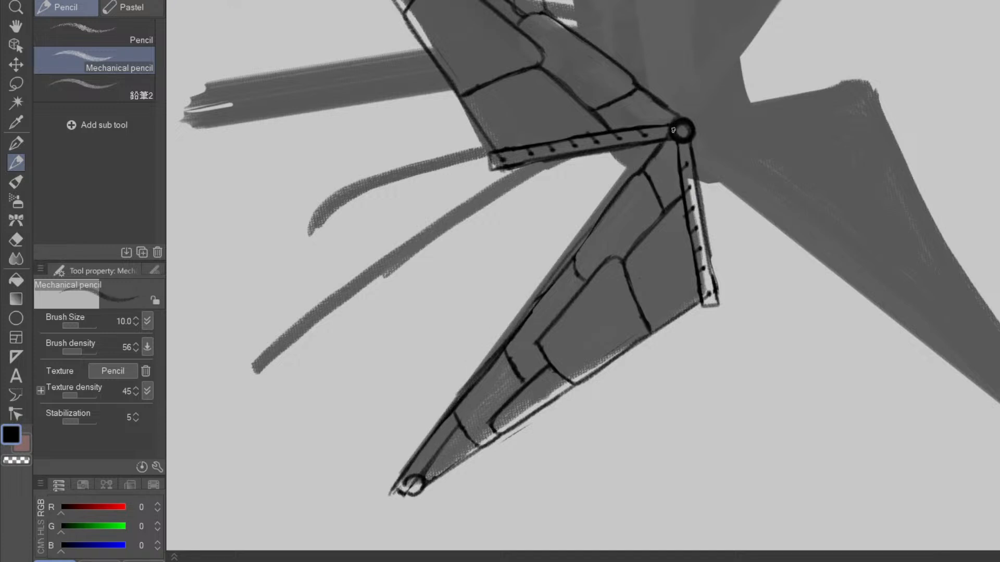
- Touch up the lines where the copied sail's outer edge and ribbed spar meet the hub circle
drag(705, 124, 666, 235)
key(e)
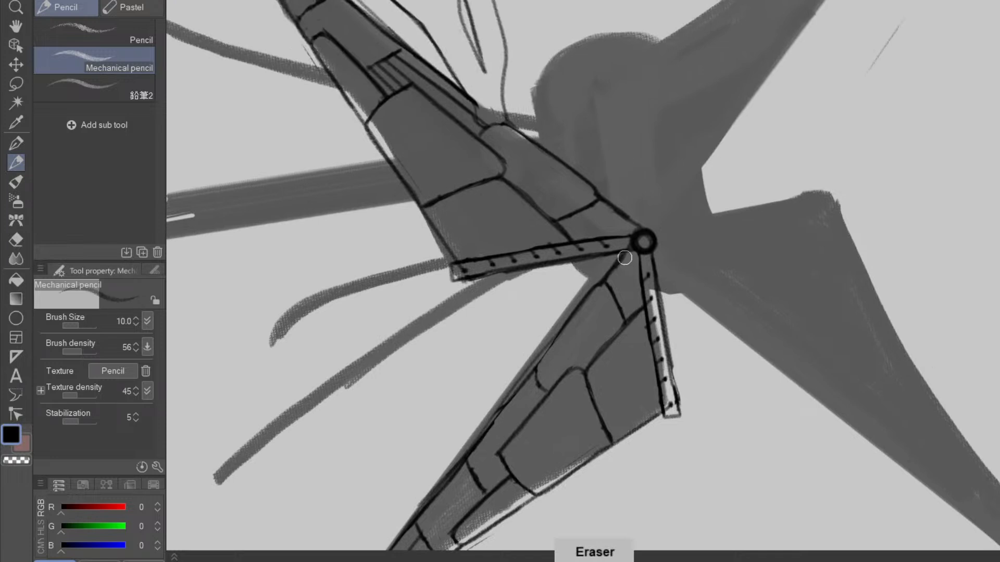
key(p)
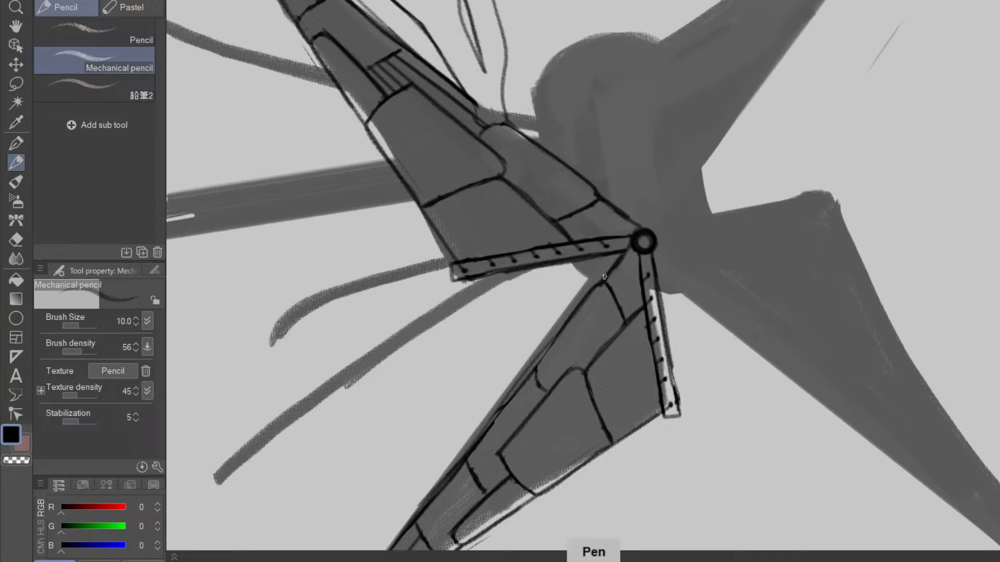
drag(641, 267, 633, 285)
- Examine how the two detailed sails sit together against the whole windmill silhouette
drag(693, 367, 782, 183)
drag(760, 350, 762, 380)
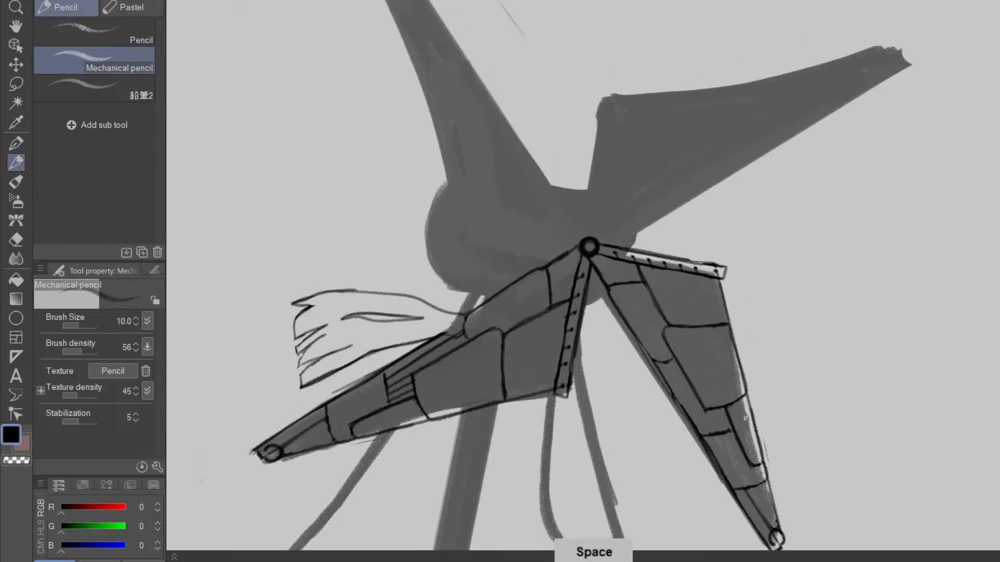
drag(781, 441, 780, 370)
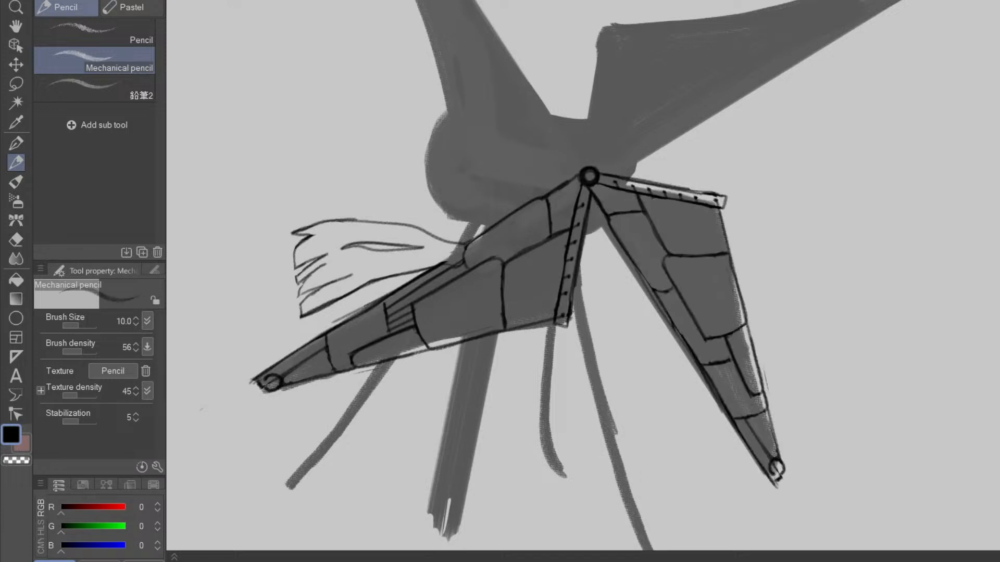
drag(906, 411, 899, 458)
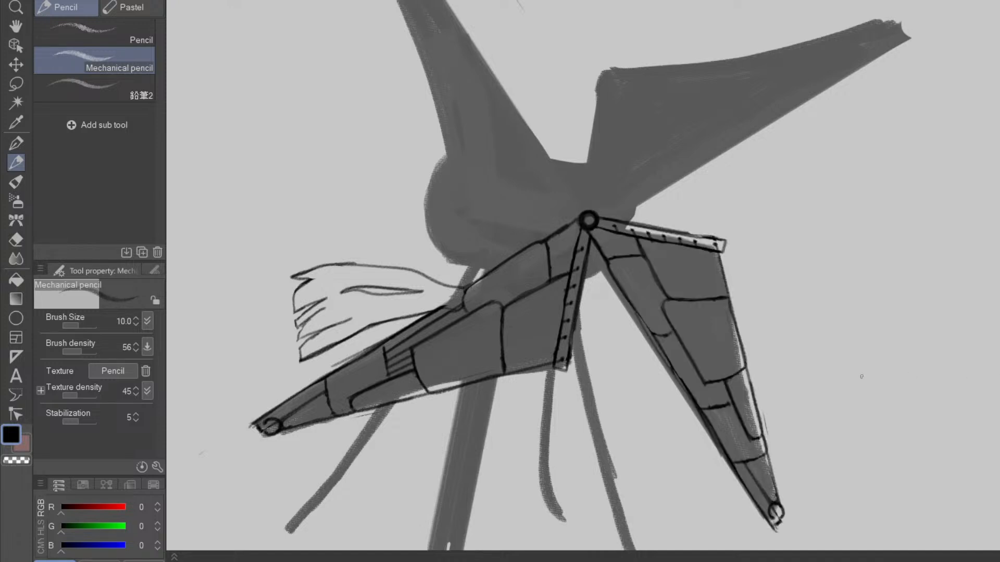
key(space)
scroll(893, 424, down, 3)
key(space)
drag(889, 457, 848, 398)
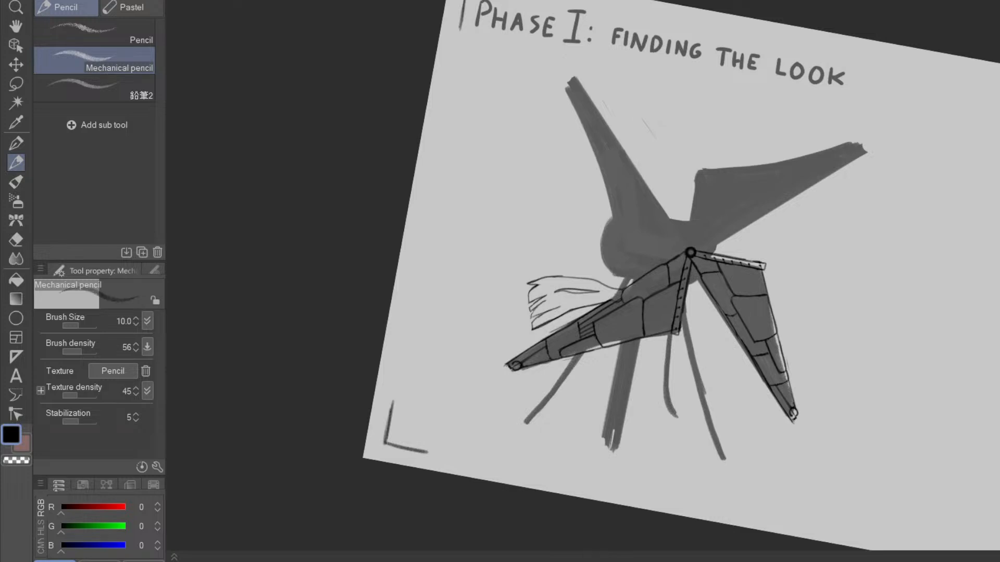
- Duplicate the pair of detailed sails, rotate the copy half a turn and fit it over the two upper sails around the hub
key(ctrl+t)
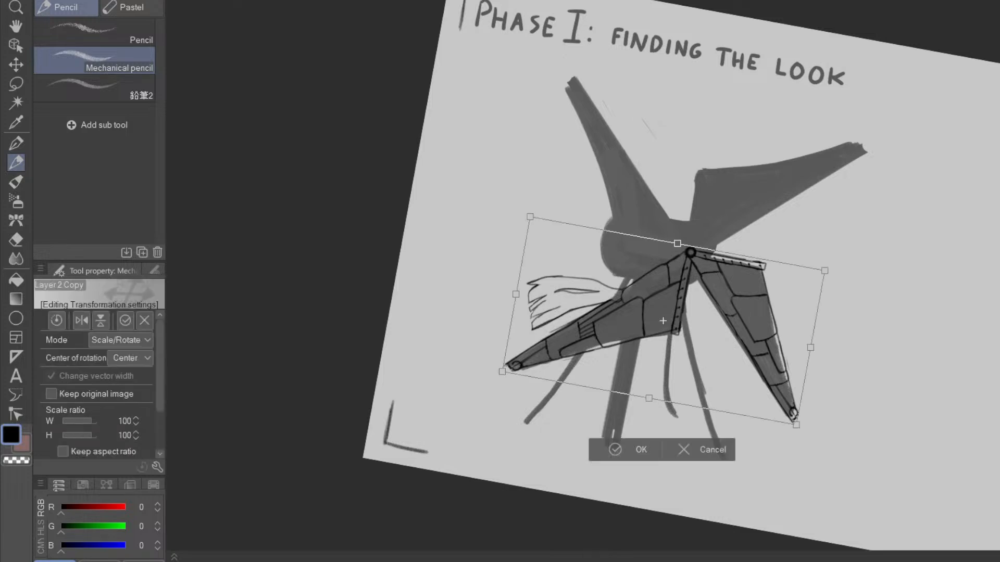
click(708, 451)
key(ctrl)
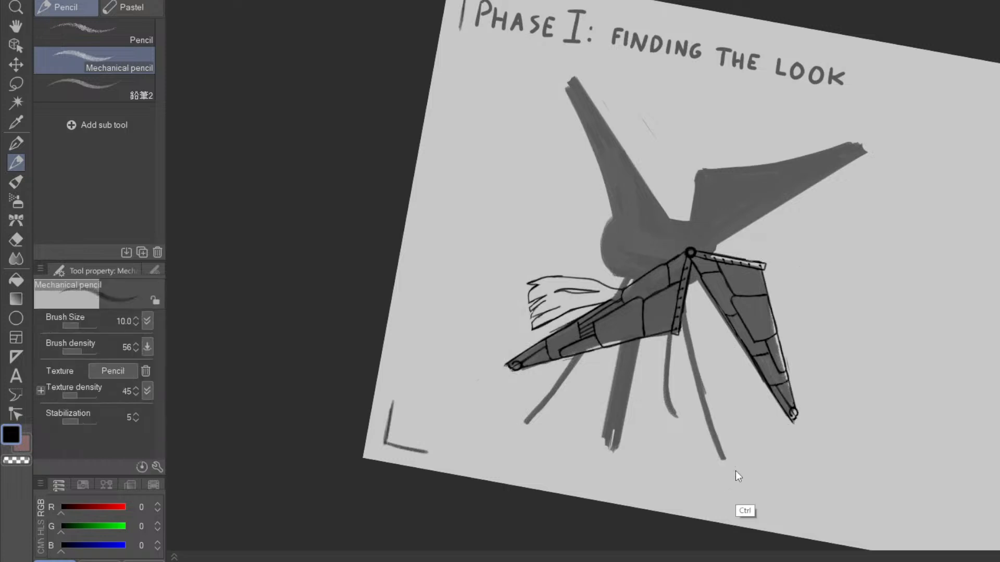
key(ctrl+t)
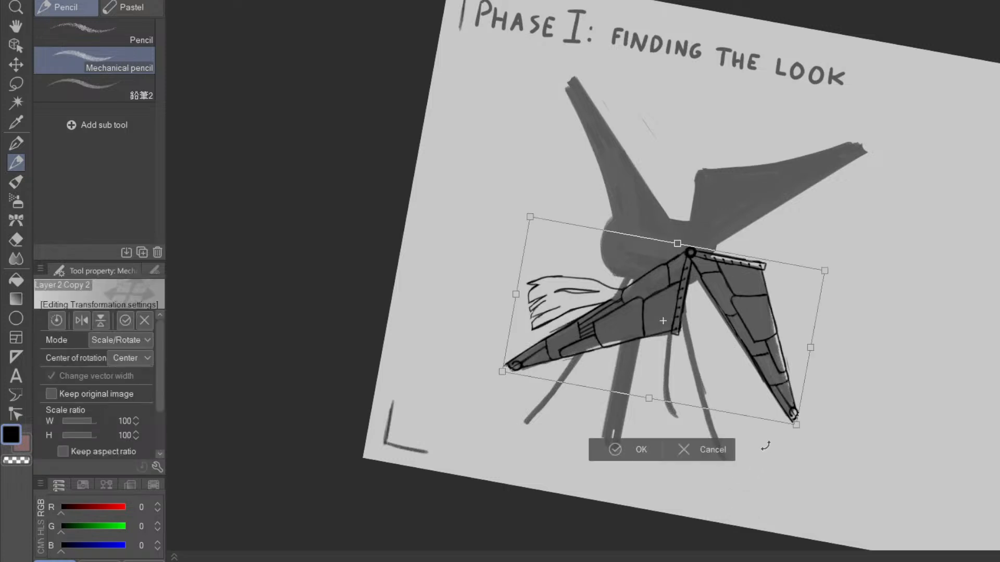
drag(851, 393, 563, 149)
drag(676, 383, 676, 256)
key(ctrl+z)
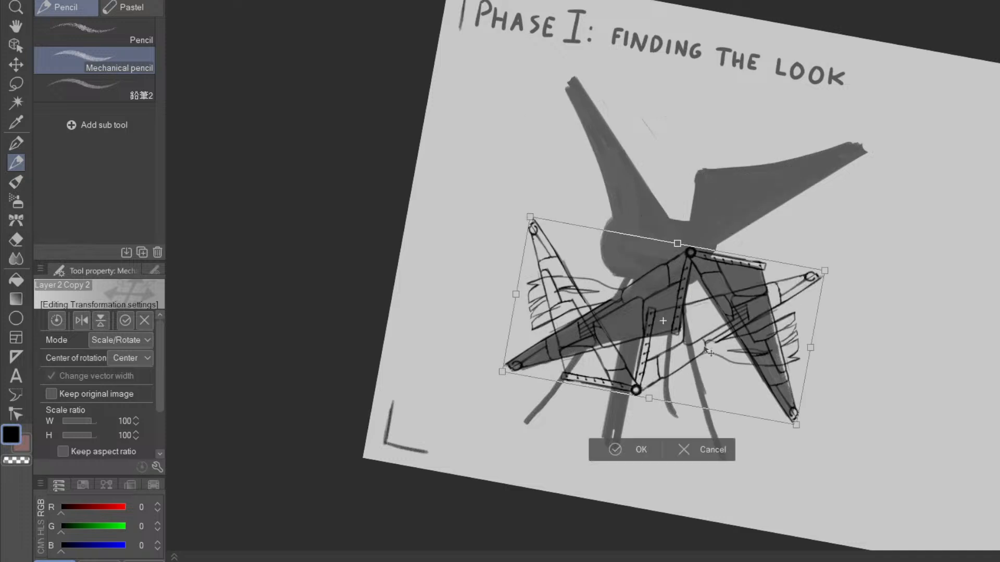
key(minus)
drag(752, 322, 779, 170)
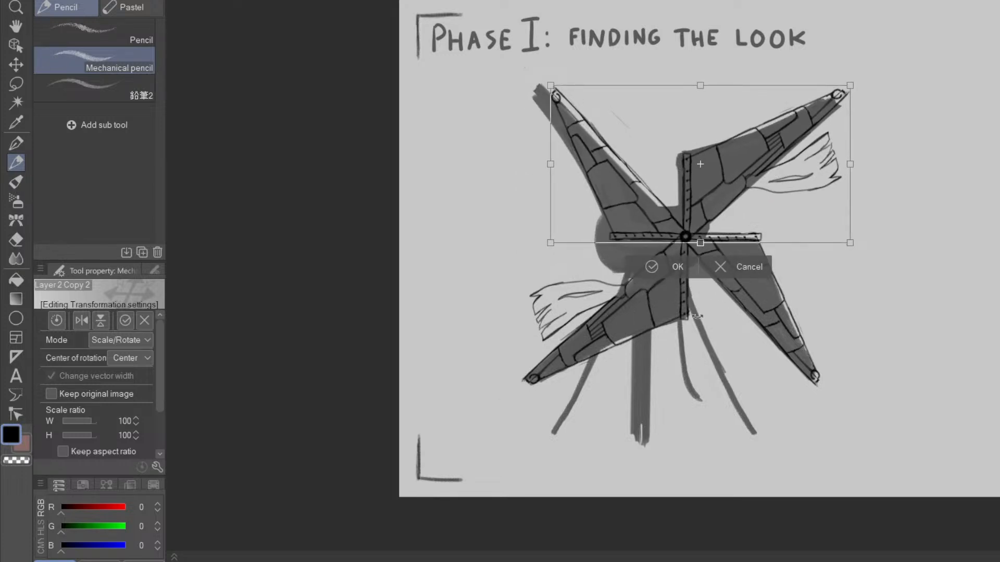
click(677, 267)
- Erase the trailing cloth from the copied upper-right sail
scroll(698, 295, up, 4)
drag(726, 305, 723, 382)
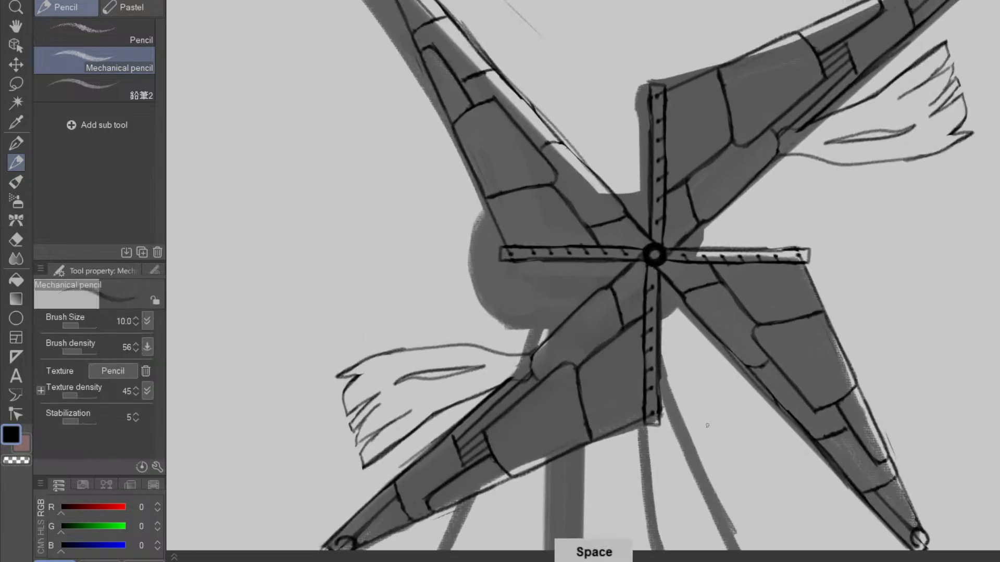
scroll(761, 446, down, 4)
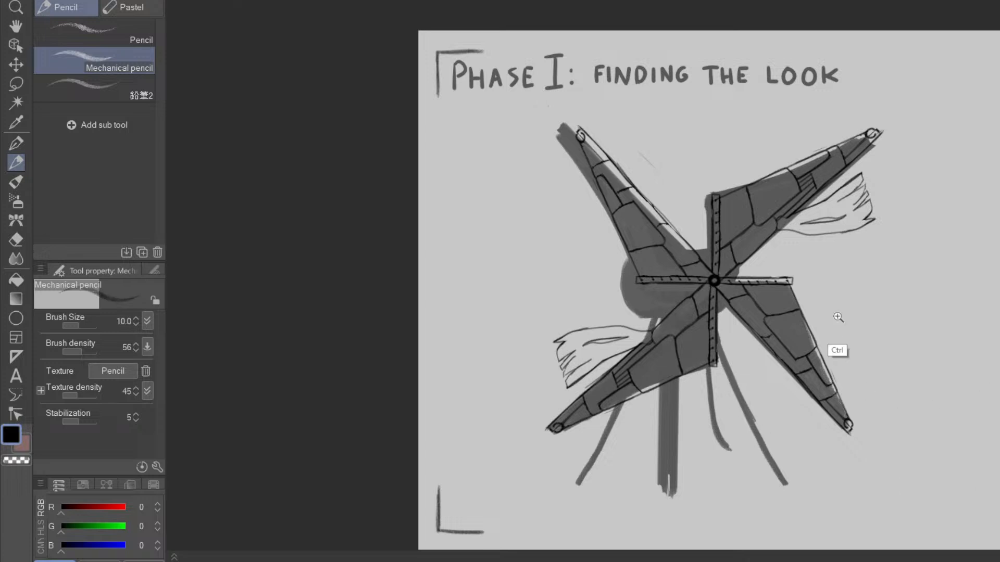
scroll(832, 334, up, 5)
drag(817, 321, 850, 477)
drag(722, 284, 703, 294)
drag(761, 236, 910, 139)
mouse_move(856, 187)
mouse_down()
mouse_move(940, 178)
mouse_move(904, 258)
mouse_move(935, 268)
mouse_move(942, 221)
mouse_move(903, 228)
mouse_move(923, 192)
mouse_move(912, 246)
mouse_move(933, 258)
mouse_move(876, 280)
mouse_move(738, 290)
mouse_up()
mouse_move(789, 267)
mouse_down()
mouse_move(814, 264)
mouse_move(781, 280)
mouse_up()
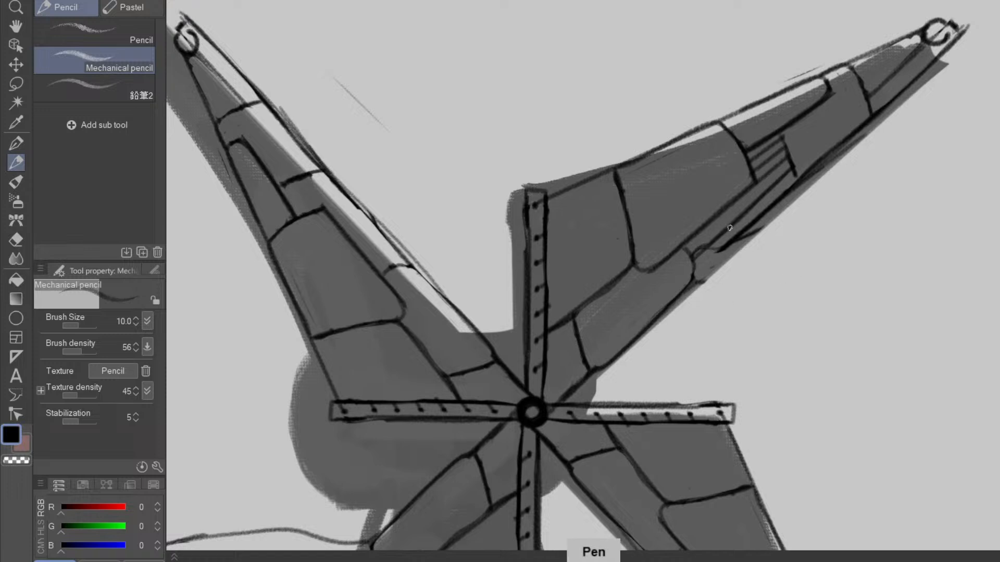
- Redraw the upper-right sail's lower edge from where the cloth was attached out to its tip
drag(741, 249, 769, 223)
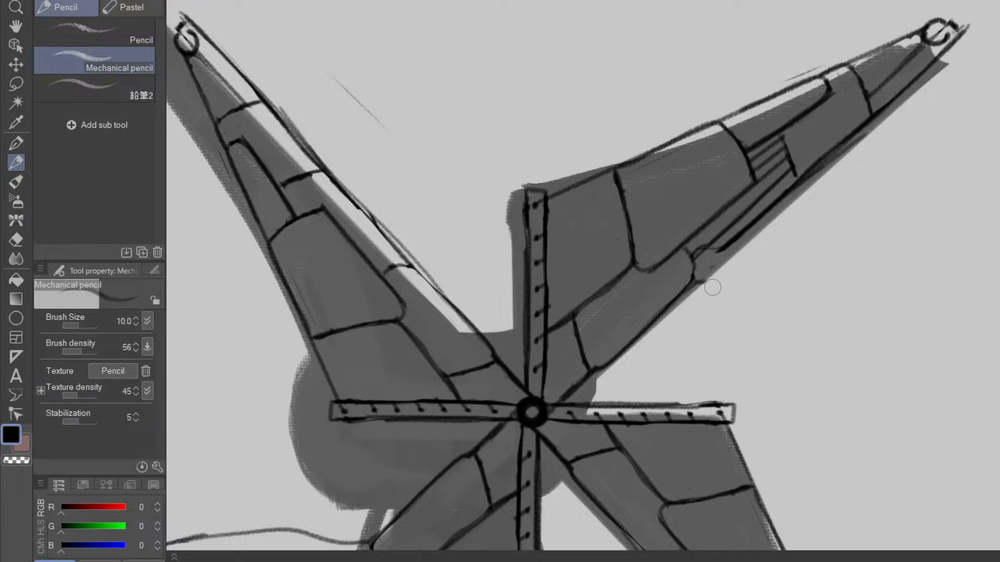
key(p)
key(p)
drag(723, 261, 913, 98)
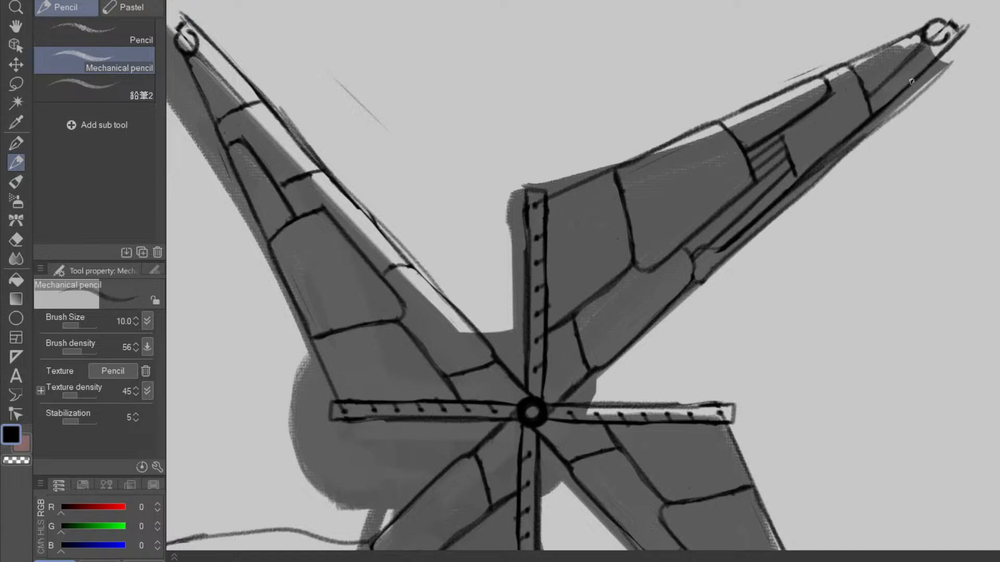
mouse_move(832, 162)
mouse_down()
mouse_move(742, 248)
mouse_move(831, 179)
mouse_up()
key(e)
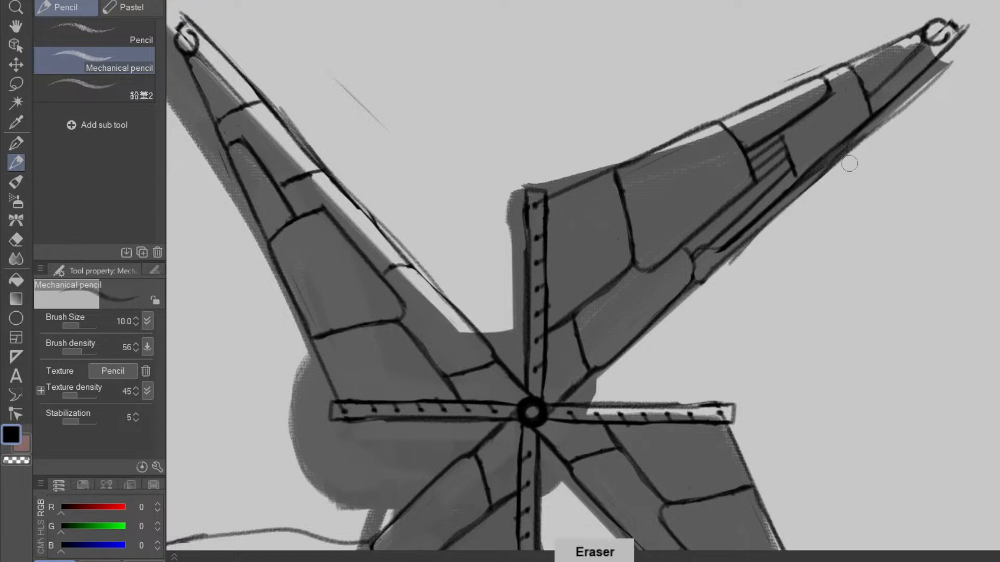
mouse_move(946, 72)
mouse_down()
mouse_move(796, 201)
mouse_move(763, 246)
mouse_move(905, 96)
mouse_up()
- Clean up the doubled lines along the lower edge of the upper-right sail
scroll(815, 286, down, 3)
drag(795, 335, 796, 287)
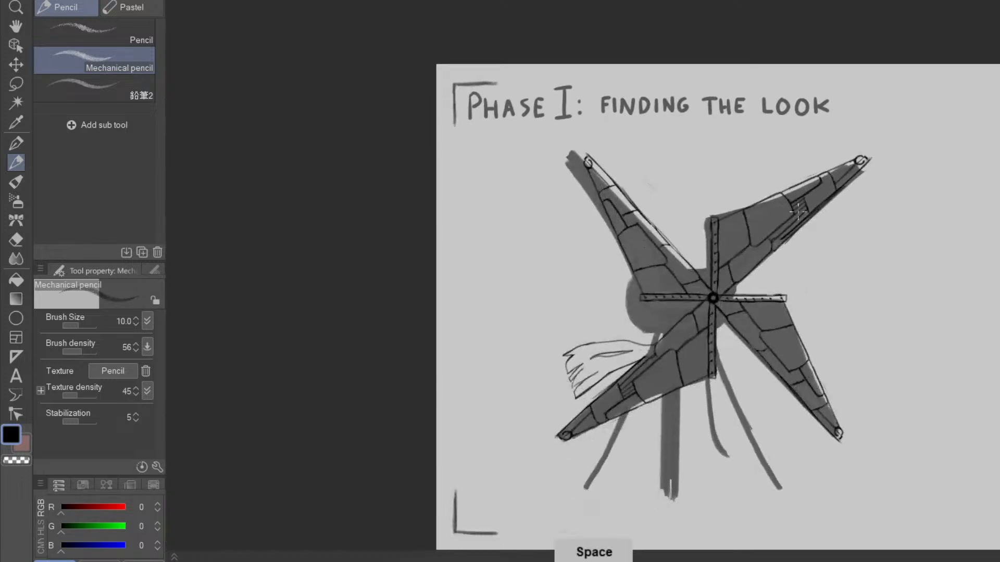
scroll(795, 210, up, 3)
key(e)
drag(766, 251, 778, 235)
key(p)
mouse_move(875, 382)
mouse_down()
mouse_move(865, 319)
mouse_move(849, 363)
mouse_up()
drag(891, 427, 851, 368)
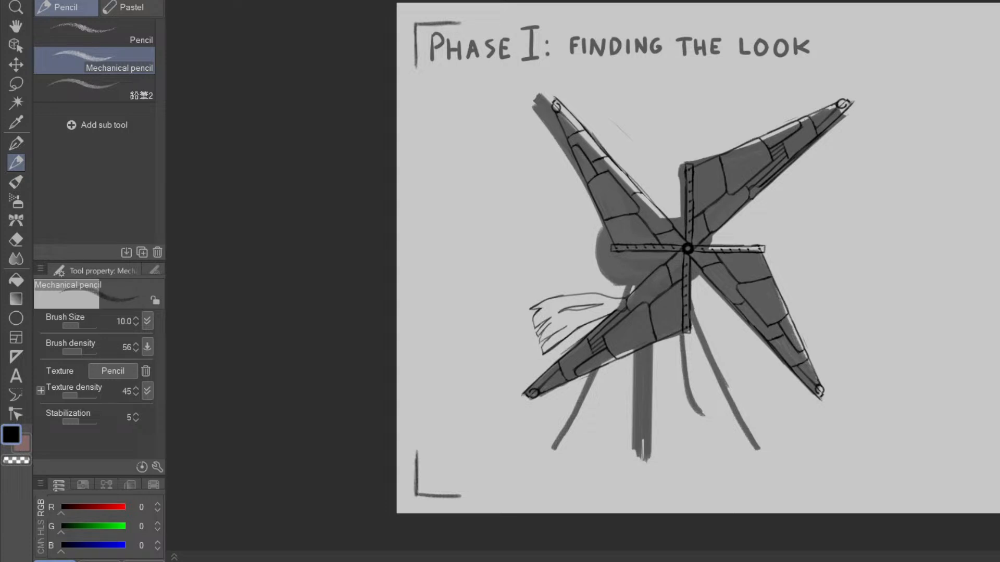
- Try narrowing the four-sail drawing to 86% of its width and shifting it over the silhouette
key(ctrl+t)
drag(522, 245, 568, 249)
mouse_move(808, 270)
mouse_down()
mouse_move(779, 271)
mouse_move(799, 335)
mouse_move(794, 371)
mouse_move(781, 270)
mouse_move(776, 282)
mouse_up()
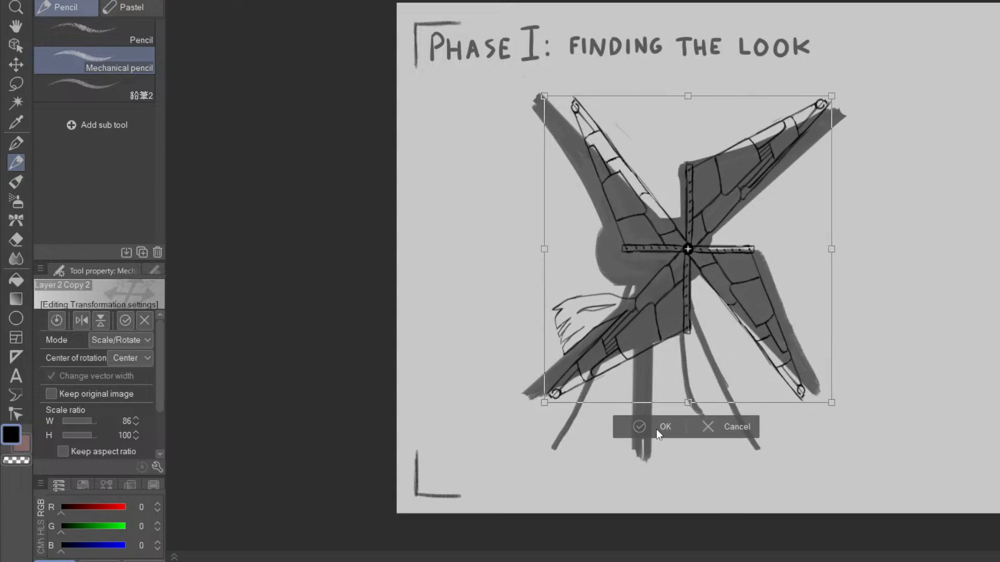
click(657, 428)
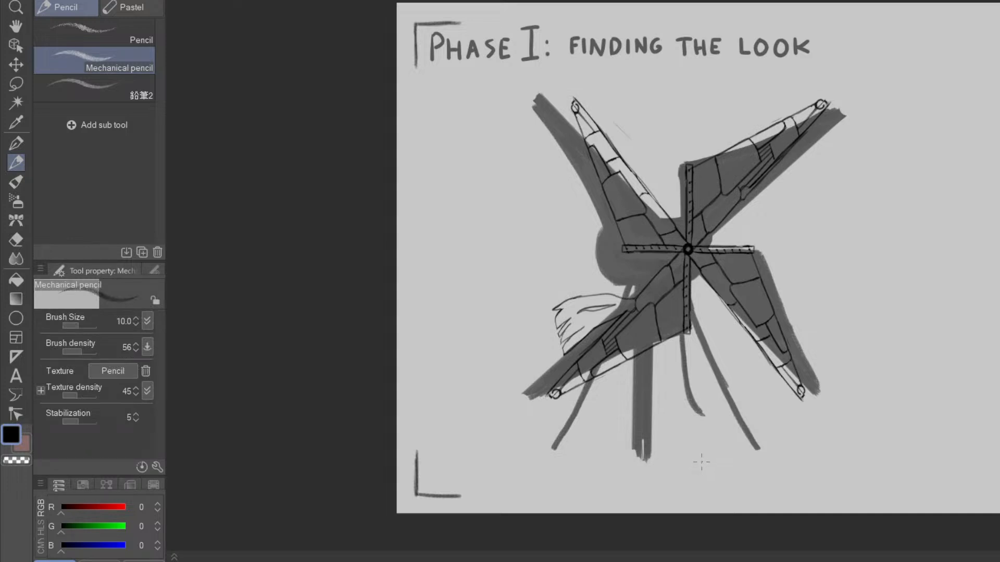
key(ctrl+z)
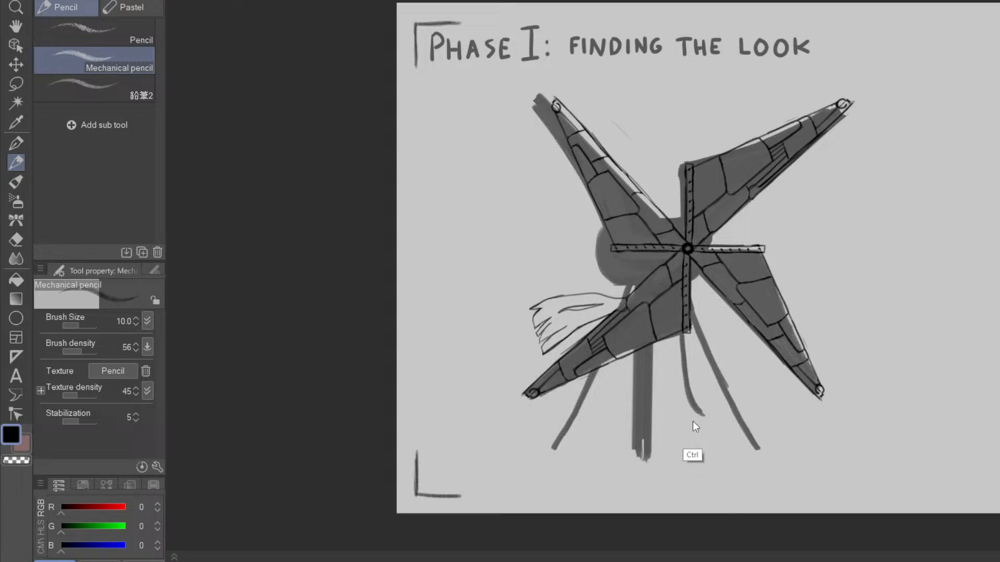
- Scale the four-sail drawing to 90% width at full height and shift it back over the silhouette's hub
key(ctrl+t)
drag(521, 247, 554, 249)
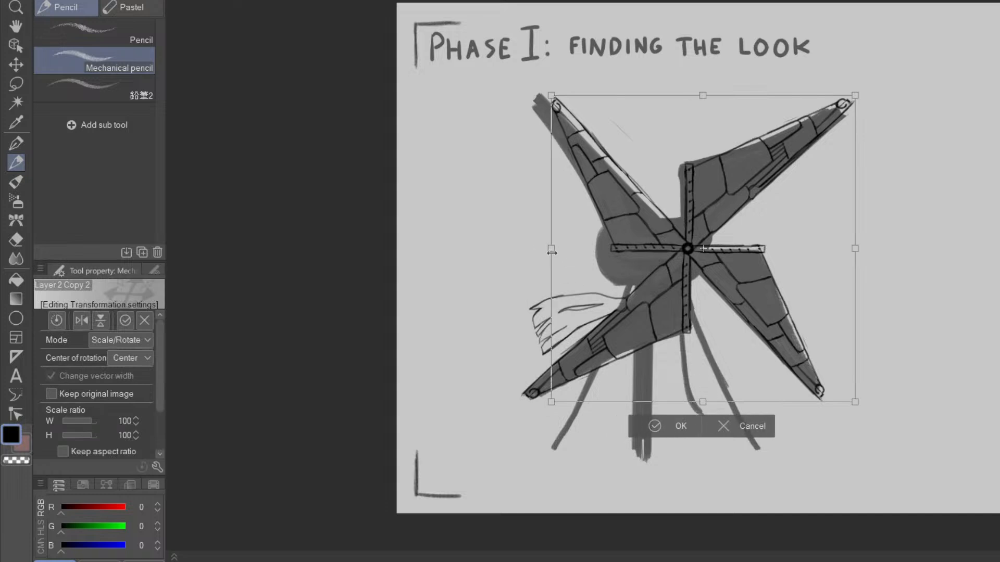
drag(793, 298, 775, 297)
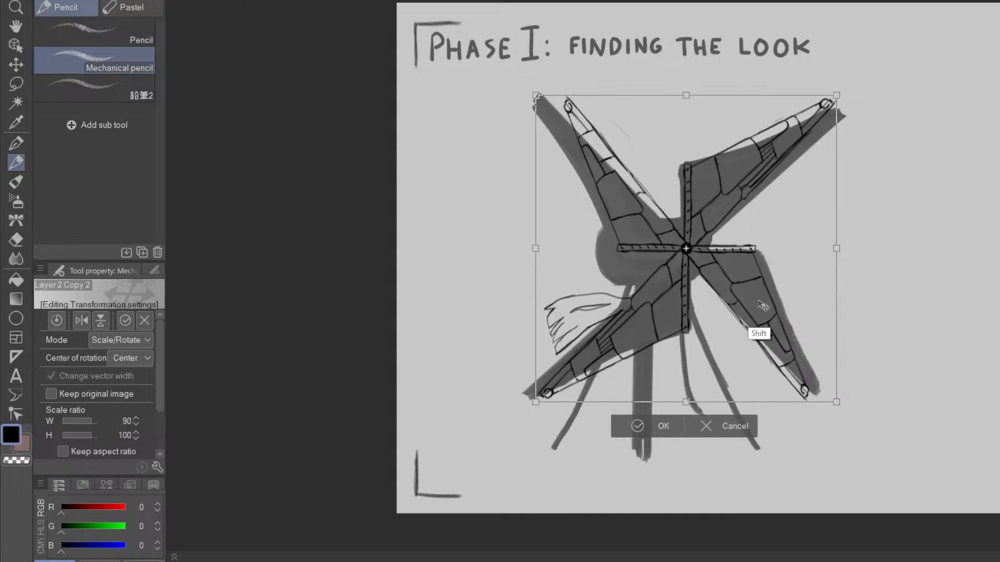
click(664, 427)
- Erase the lines inside the hub circle and tidy its outline into a single clean ring
scroll(683, 375, up, 3)
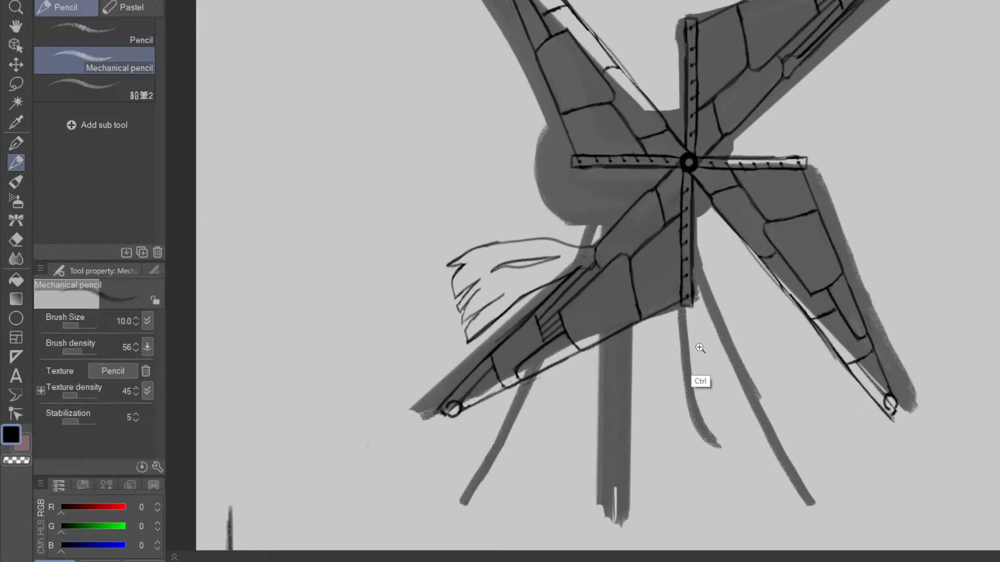
drag(778, 405, 796, 480)
drag(796, 464, 796, 151)
drag(817, 330, 855, 425)
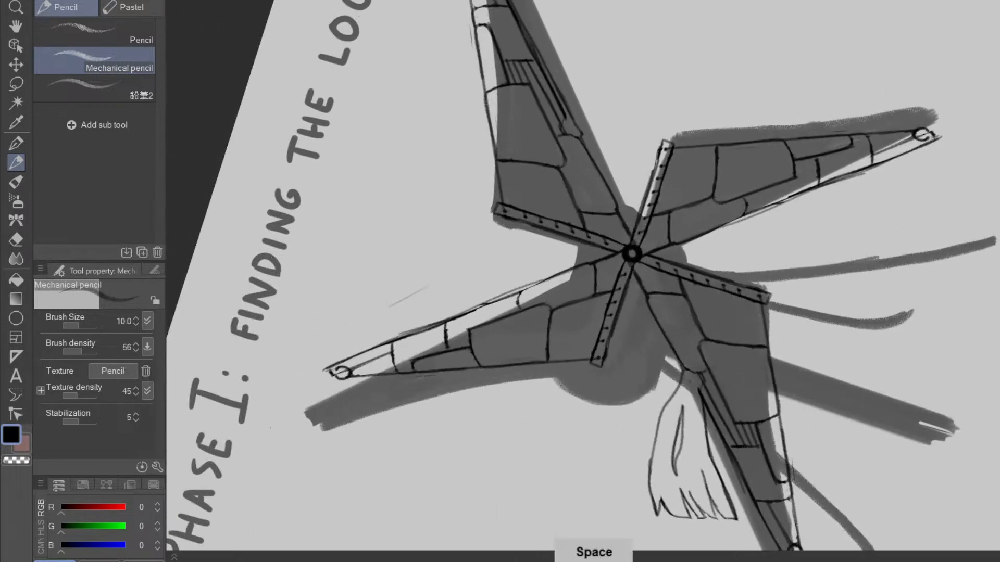
scroll(656, 267, up, 4)
drag(587, 251, 583, 236)
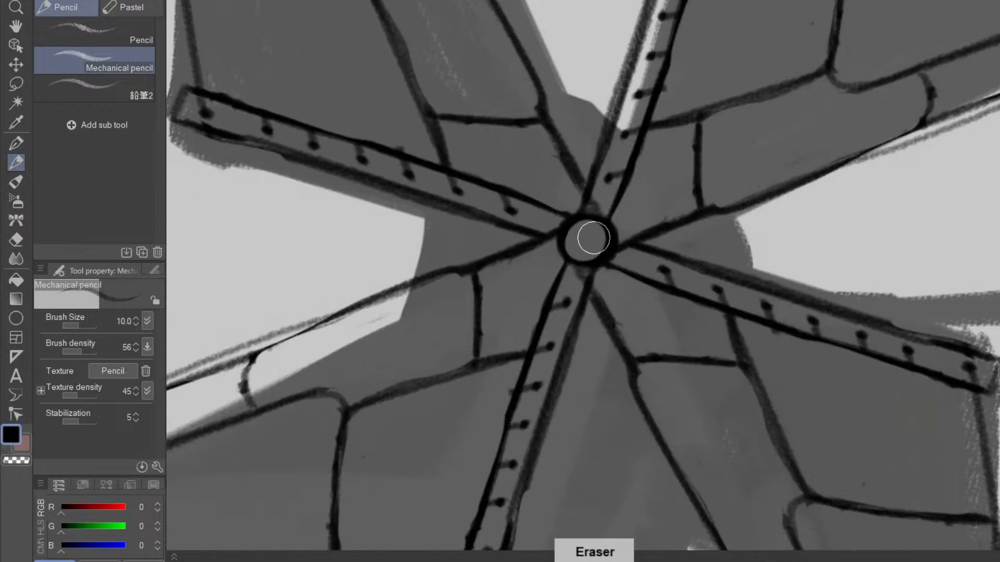
key(p)
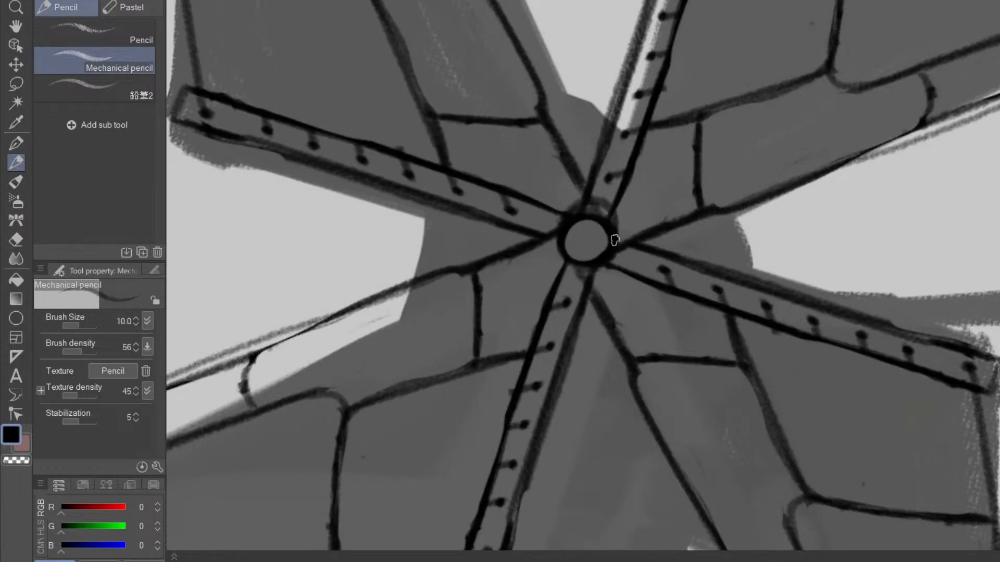
key(e)
mouse_move(581, 237)
mouse_down()
mouse_move(583, 218)
mouse_move(598, 235)
mouse_move(570, 238)
mouse_move(573, 207)
mouse_move(563, 245)
mouse_up()
key(p)
- Sample the silhouette's grey (RGB 93) and fill the upper-left sail out to its outline with the Oil paint brush
key(ctrl+minus)
key(ctrl+minus)
key(space)
drag(799, 416, 768, 364)
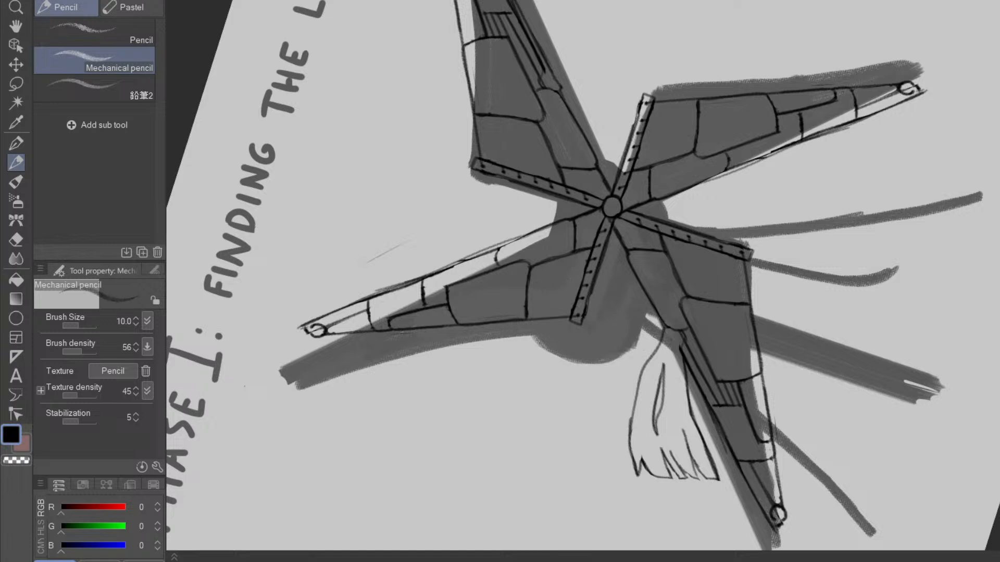
alt+click(615, 350)
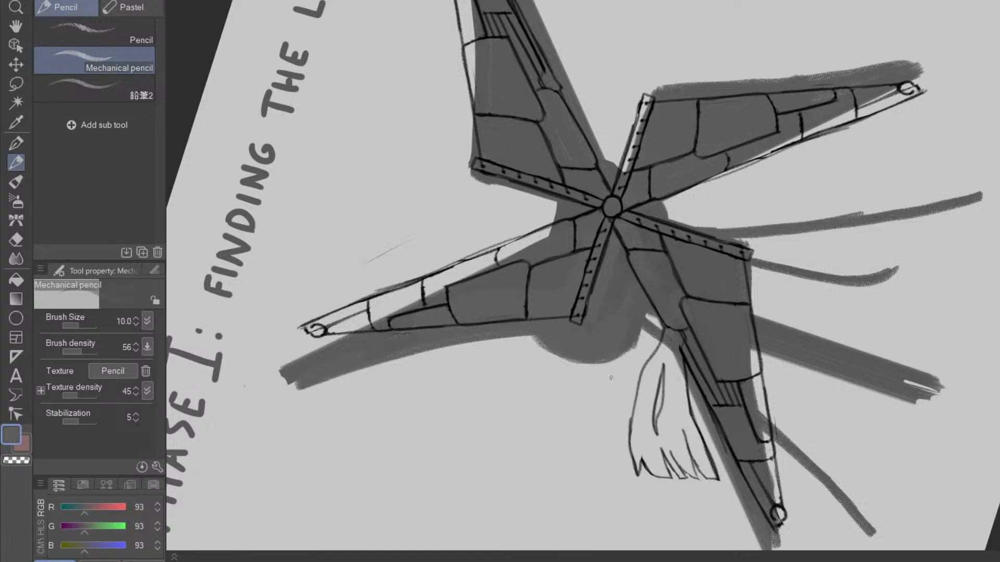
key(b)
mouse_move(562, 447)
mouse_down()
mouse_move(663, 462)
mouse_move(726, 349)
mouse_up()
drag(631, 274, 542, 435)
mouse_move(479, 499)
mouse_down()
mouse_move(477, 455)
mouse_move(560, 359)
mouse_move(513, 408)
mouse_move(632, 293)
mouse_move(566, 368)
mouse_move(473, 405)
mouse_move(592, 184)
mouse_up()
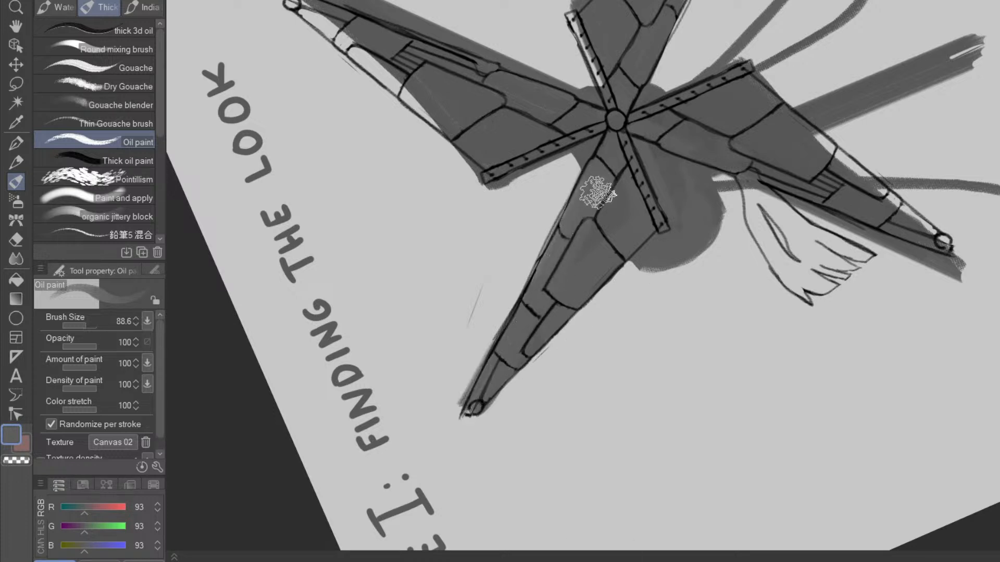
- Erase the surplus grey between the two upper sails near the hub and touch up the grey along the ribbed spar
key(e)
mouse_move(484, 194)
mouse_down()
mouse_move(596, 141)
mouse_move(548, 210)
mouse_up()
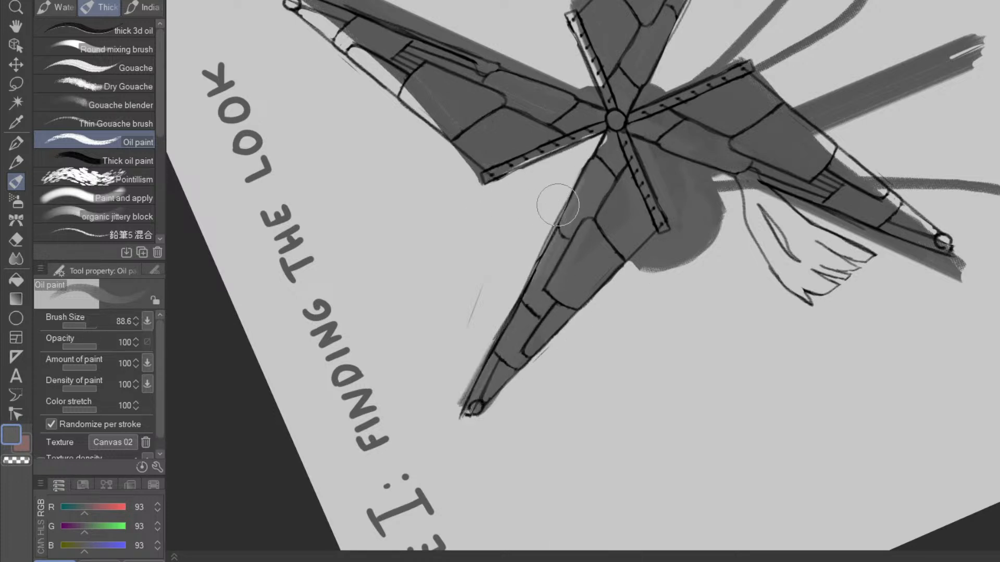
key(b)
drag(521, 156, 587, 127)
- Fill the upper-right sail with grey up to its long upper edge and erase the silhouette band beyond its lower edge
key(space)
drag(752, 346, 773, 400)
mouse_move(822, 333)
mouse_down()
mouse_move(647, 484)
mouse_move(569, 494)
mouse_up()
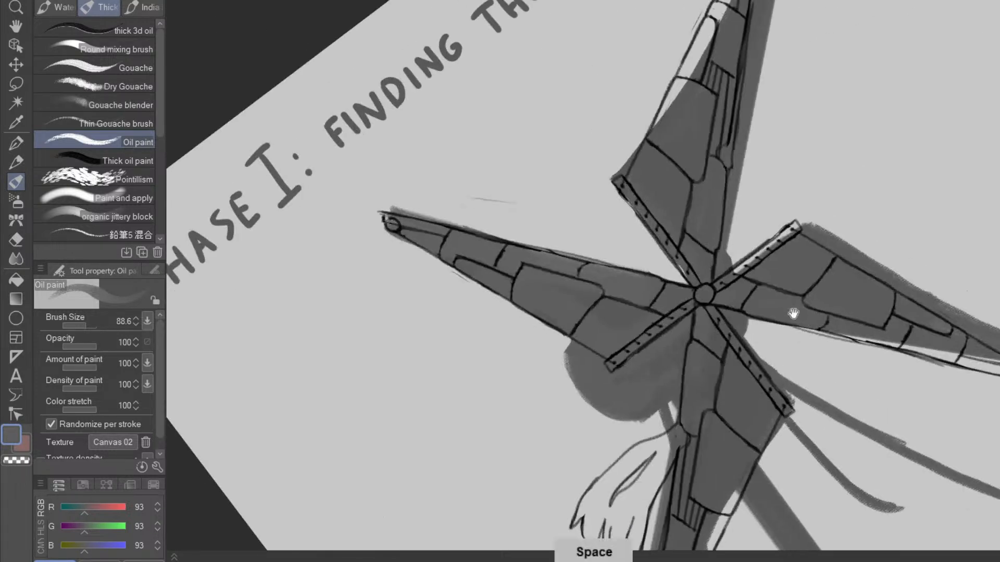
key(space)
drag(766, 303, 758, 438)
key(e)
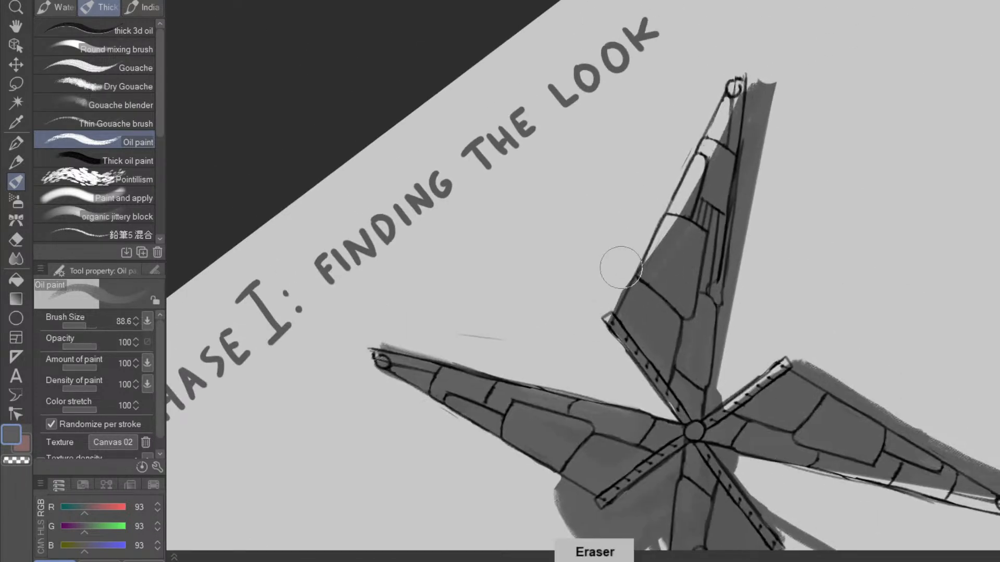
key(b)
drag(627, 312, 733, 97)
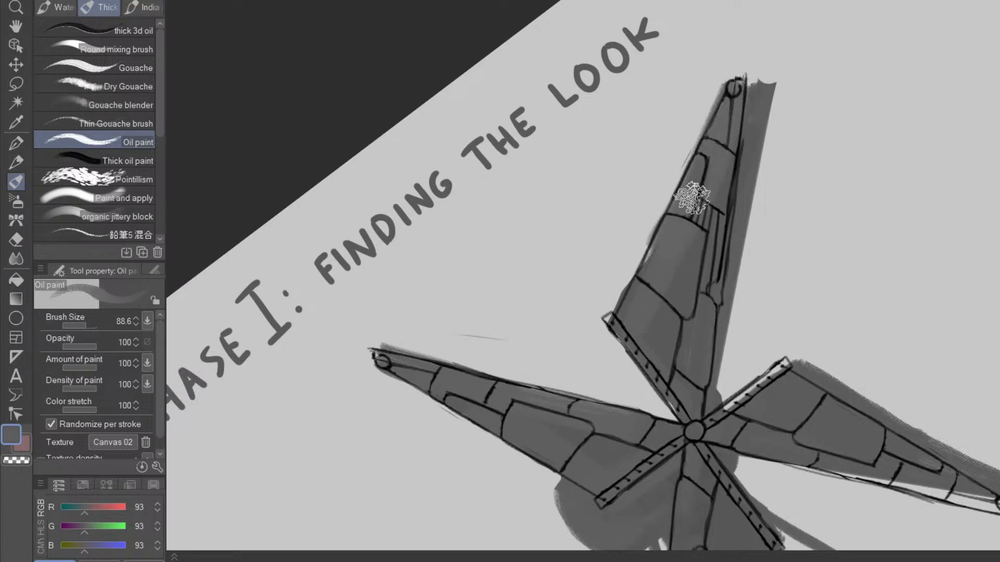
key(e)
drag(765, 56, 716, 401)
key(b)
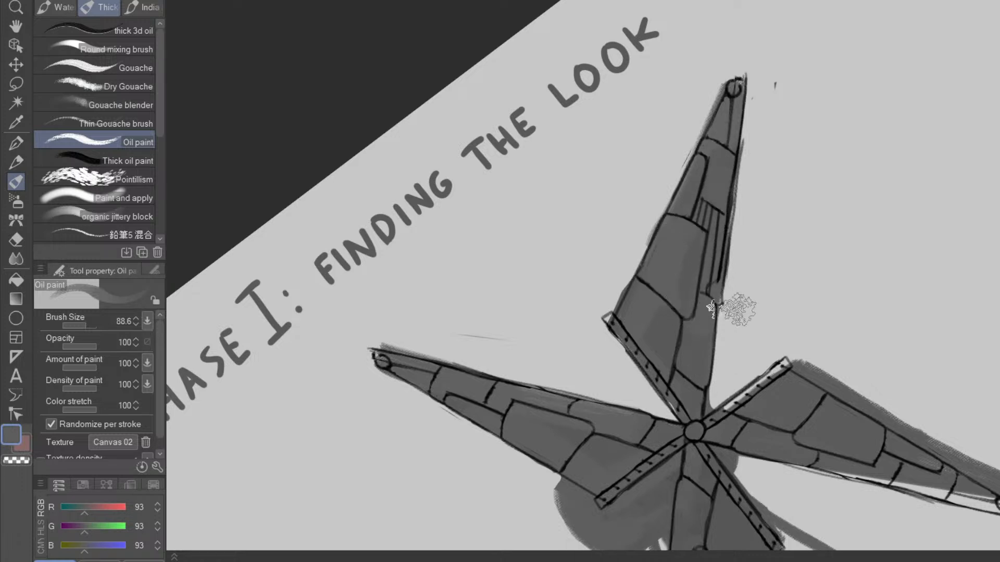
- Fill the lower-right sail's ribbed spar with grey and erase the silhouette showing beyond the sail's outer edge
key(space)
drag(758, 428, 708, 330)
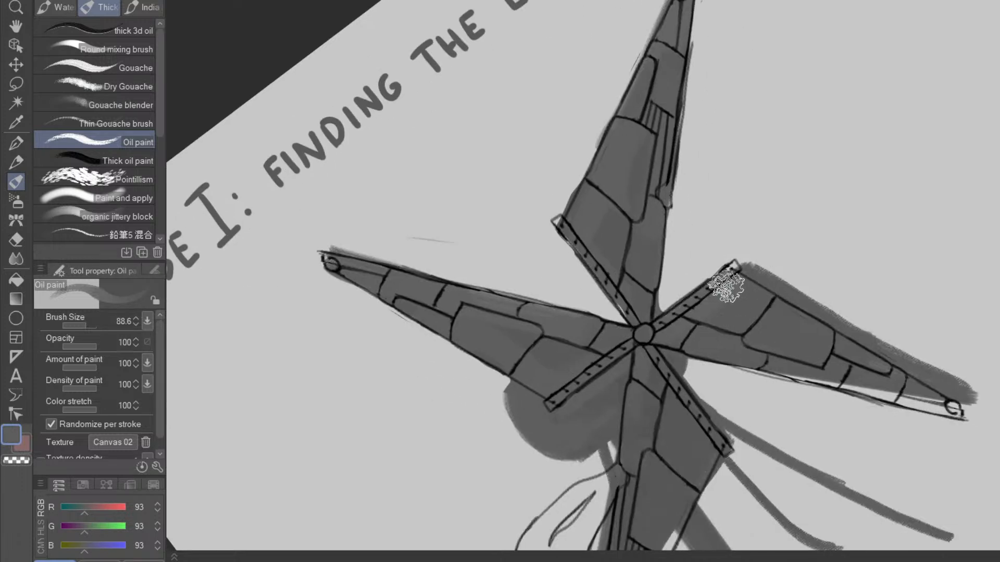
key(shift+space)
drag(926, 371, 535, 524)
key(space)
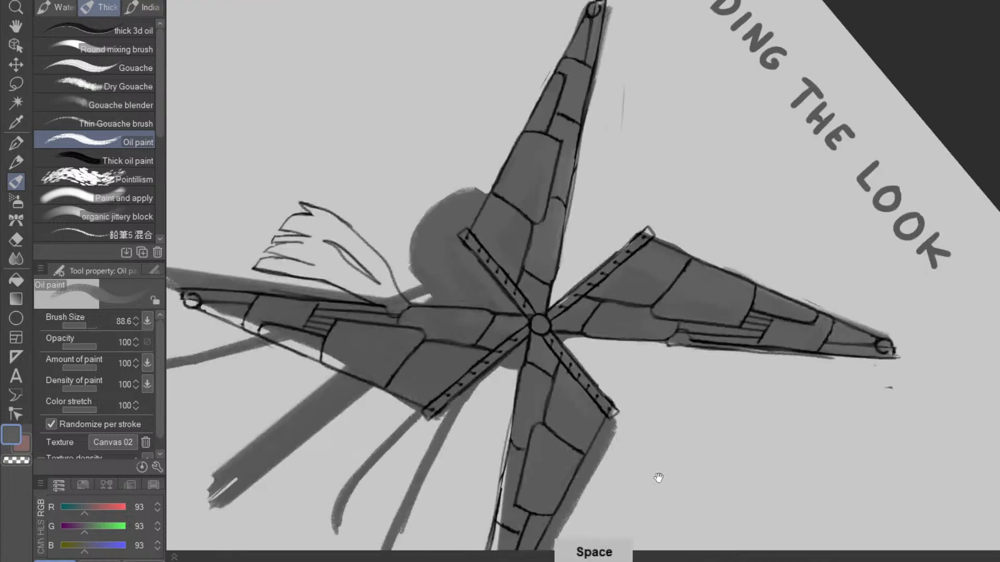
drag(658, 486, 682, 328)
key(e)
drag(583, 382, 647, 267)
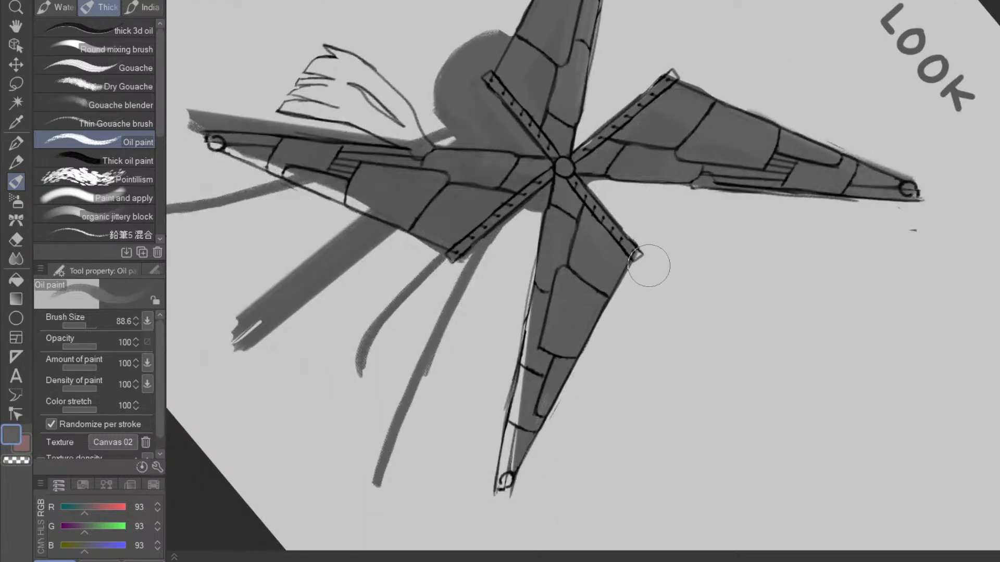
- Extend the grey fill of the lower-right sail to its long inner edge, using the Oil paint brush at size 61.9
key(p)
key(ctrl+alt)
mouse_move(532, 476)
mouse_down()
mouse_move(515, 476)
mouse_move(542, 312)
mouse_up()
key(space)
drag(520, 433, 587, 506)
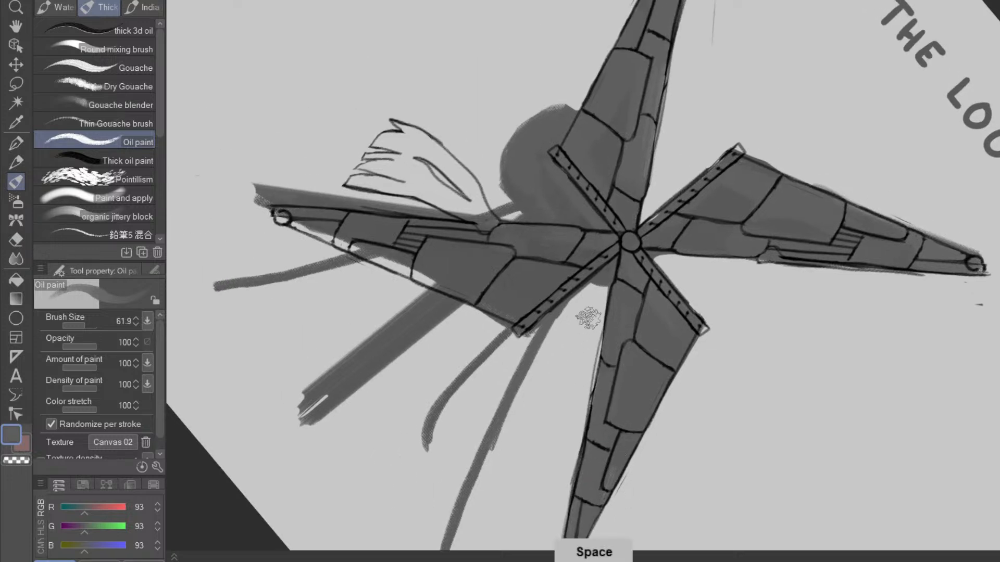
- Paint the gap behind the hub, between the upper sail and the right sail's ribbed spar, in grey with the Oil paint brush
key(e)
key(p)
mouse_move(658, 207)
mouse_down()
mouse_move(643, 184)
mouse_move(665, 208)
mouse_move(649, 202)
mouse_move(644, 228)
mouse_up()
key(e)
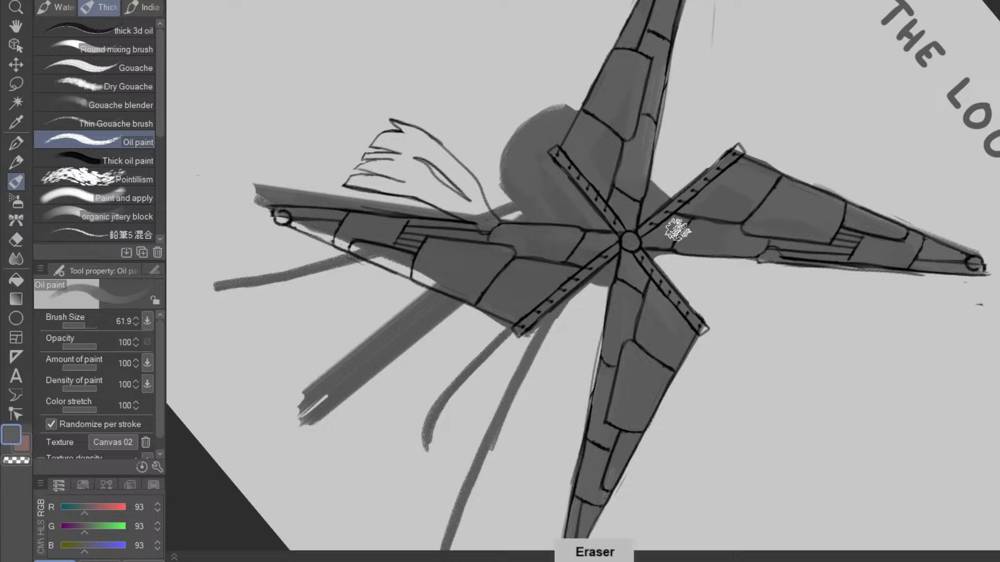
key(p)
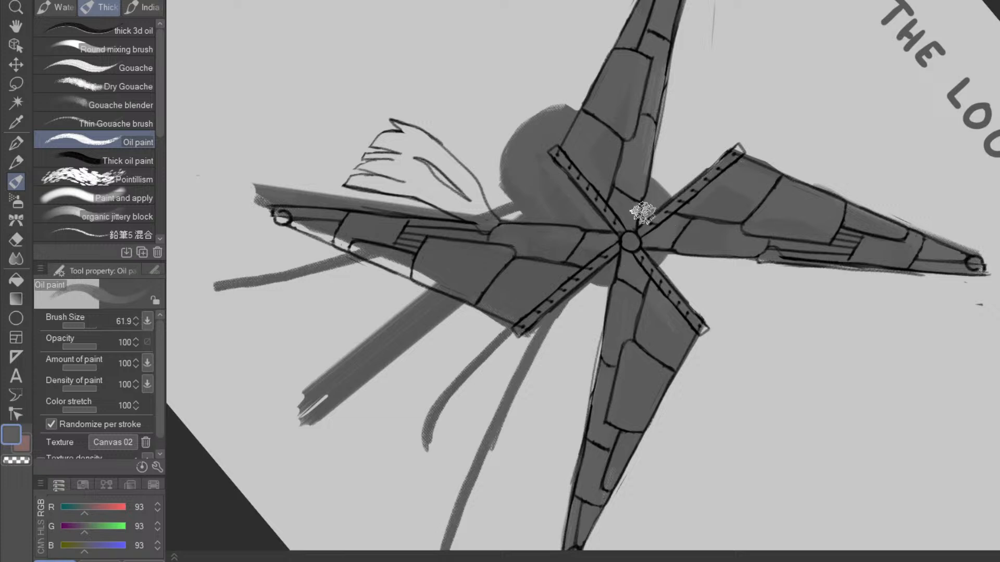
- Erase the grey silhouette band showing beyond the edge of the sail beside the tattered cloth
drag(788, 413, 859, 163)
key(space)
drag(825, 355, 834, 286)
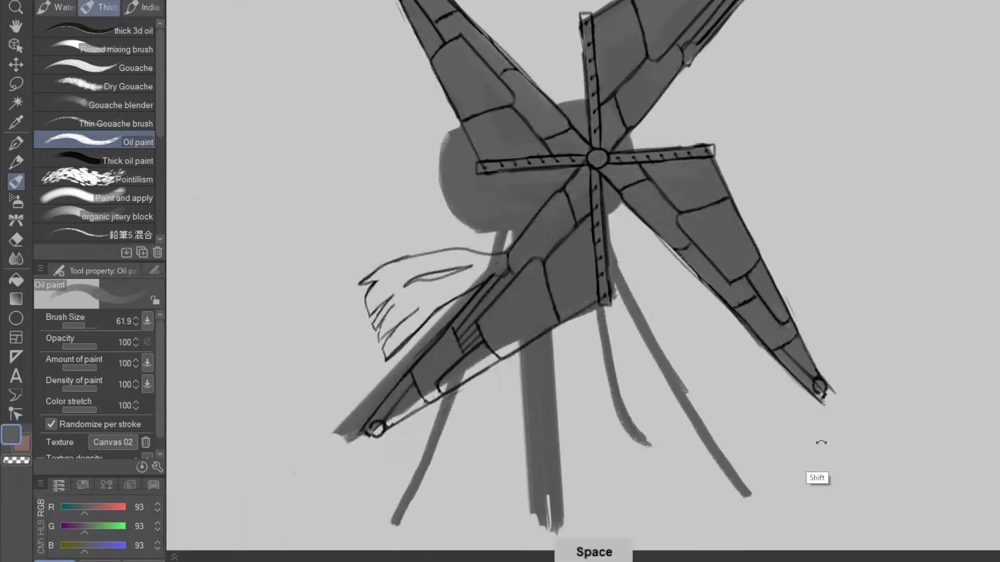
drag(812, 446, 855, 371)
key(e)
drag(492, 298, 398, 513)
- Fill that sail with grey up to its long outer edge and fill the tattered cloth with the same grey
key(p)
drag(451, 458, 544, 352)
key(e)
key(p)
mouse_move(426, 393)
mouse_down()
mouse_move(494, 302)
mouse_move(469, 292)
mouse_move(388, 333)
mouse_move(394, 365)
mouse_move(411, 338)
mouse_move(404, 386)
mouse_move(437, 338)
mouse_move(418, 399)
mouse_move(385, 346)
mouse_move(435, 314)
mouse_move(400, 361)
mouse_up()
key(space)
mouse_move(711, 418)
mouse_down()
mouse_move(723, 379)
mouse_move(713, 454)
mouse_up()
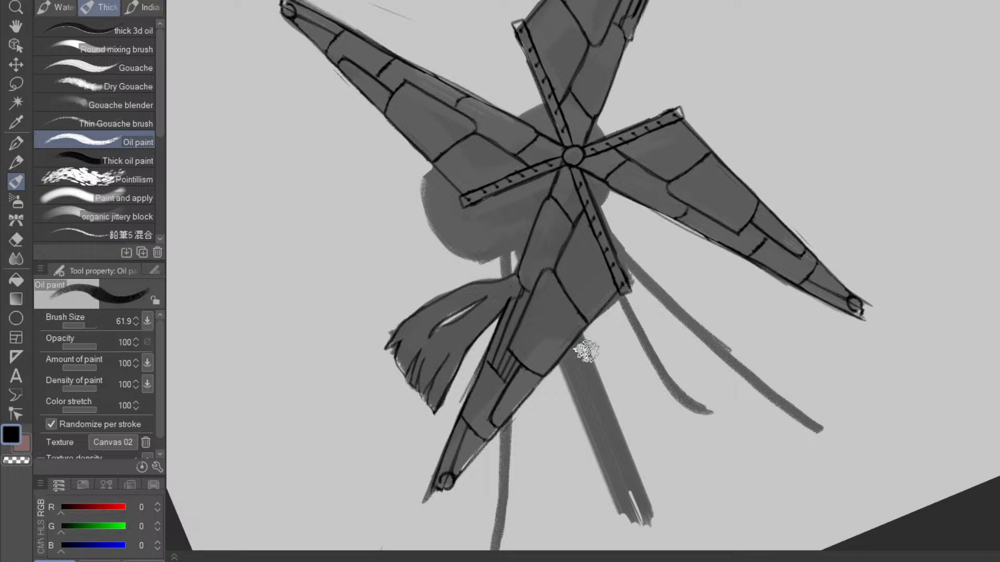
- Outline the rounded body behind the sails in black with the Mechanical pencil at size 10
key(p)
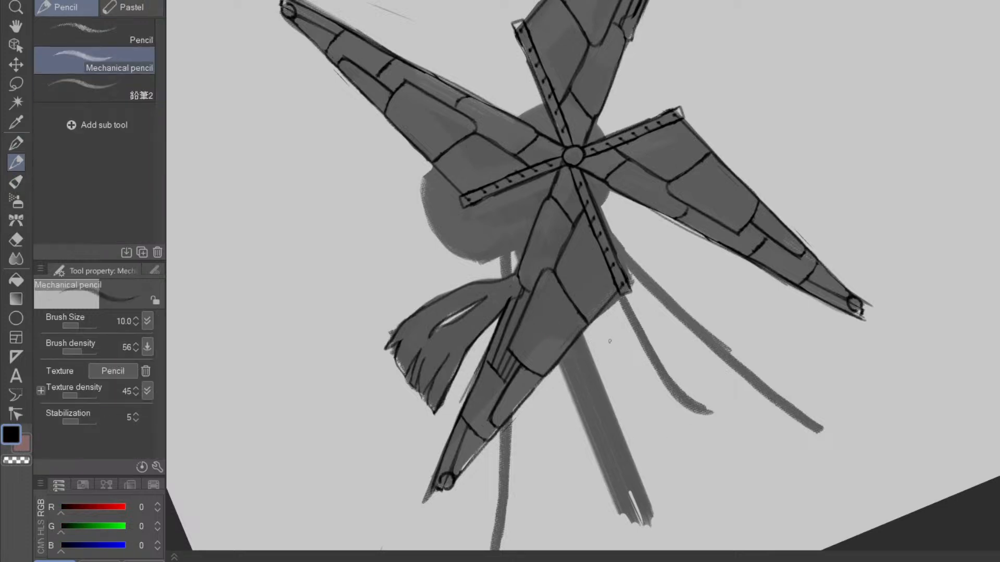
drag(681, 451, 792, 429)
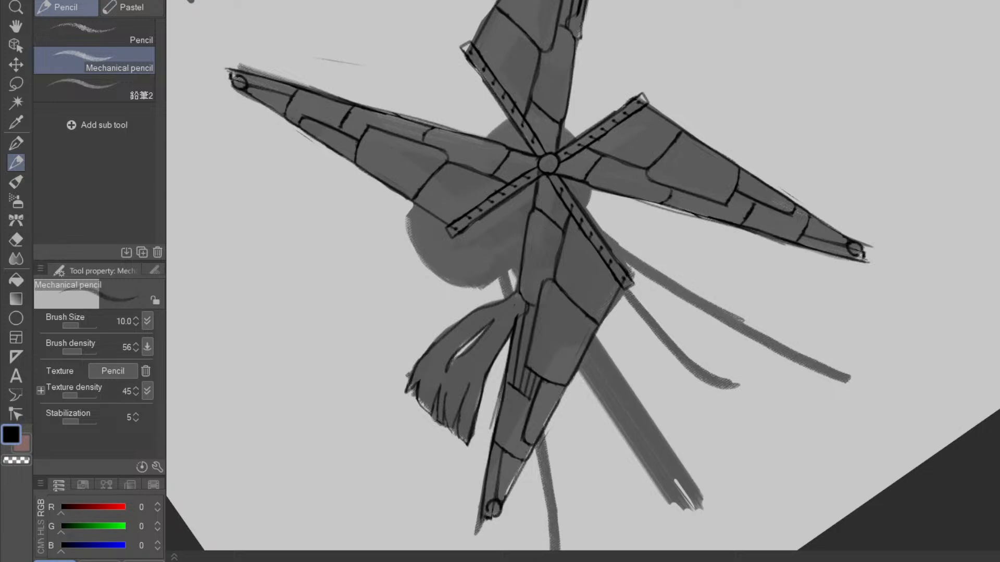
drag(673, 309, 734, 373)
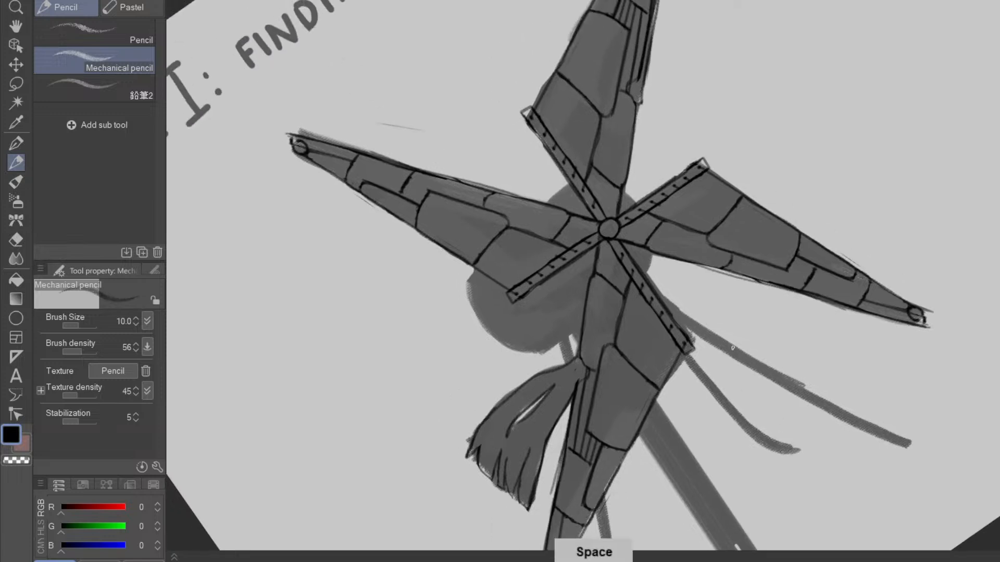
key(ctrl)
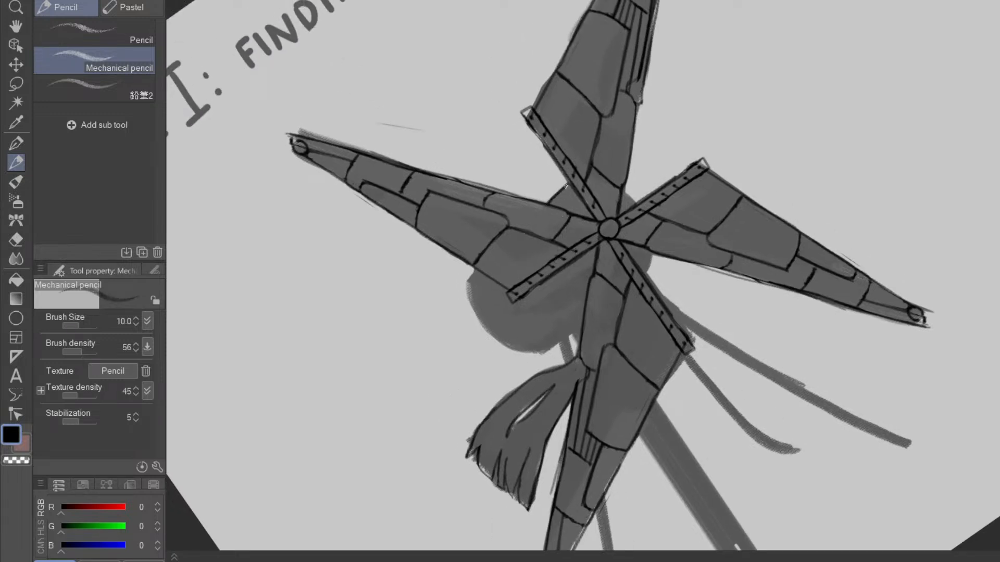
drag(813, 417, 458, 533)
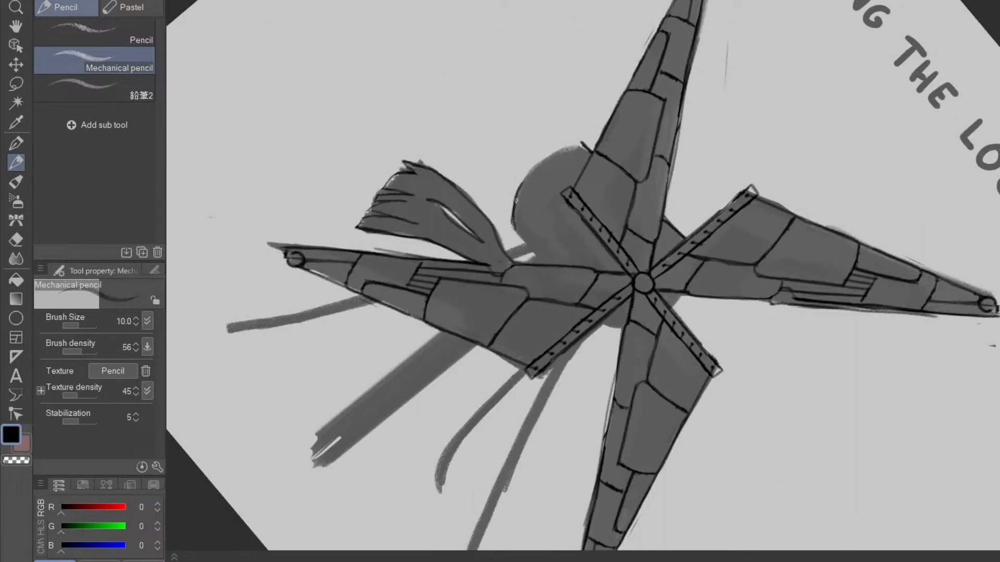
drag(581, 144, 519, 179)
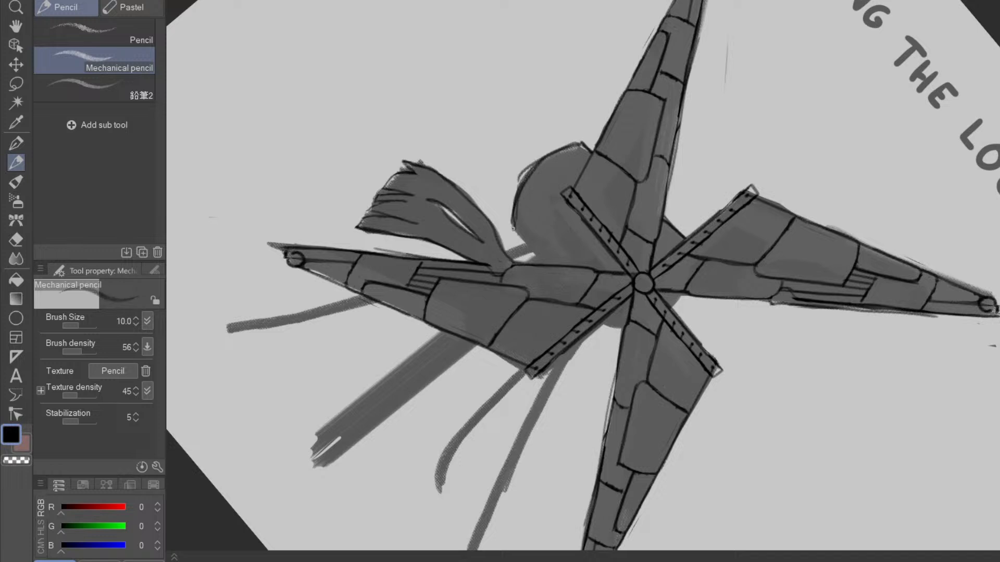
drag(744, 422, 729, 113)
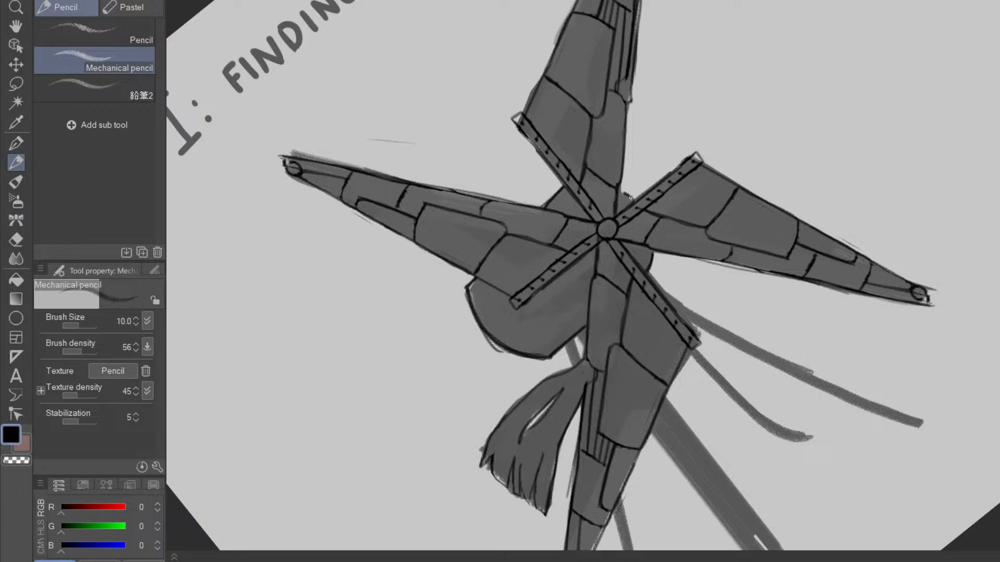
mouse_move(837, 307)
mouse_down()
mouse_move(596, 484)
mouse_move(603, 448)
mouse_up()
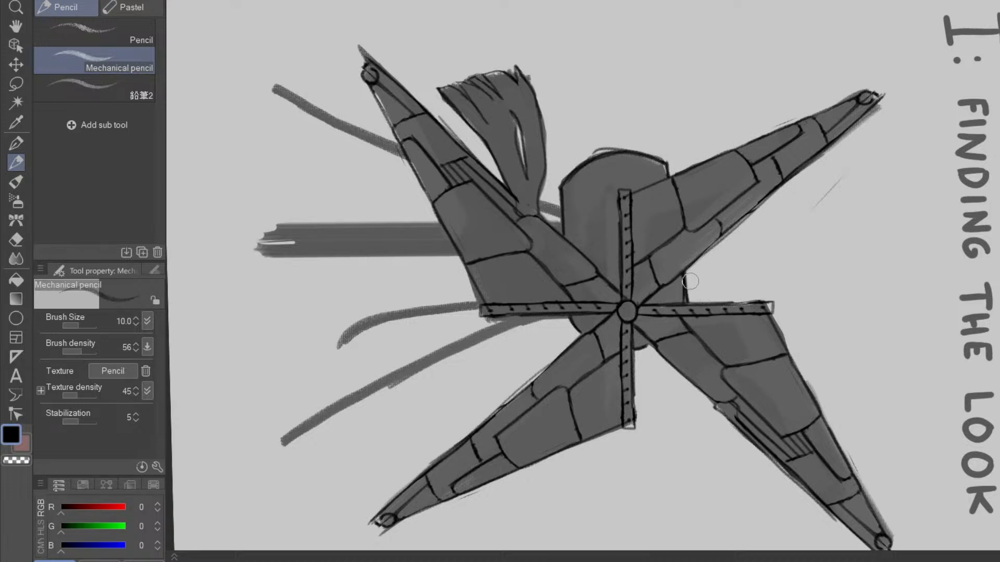
mouse_move(701, 303)
mouse_down()
mouse_move(835, 142)
mouse_move(750, 440)
mouse_move(794, 196)
mouse_up()
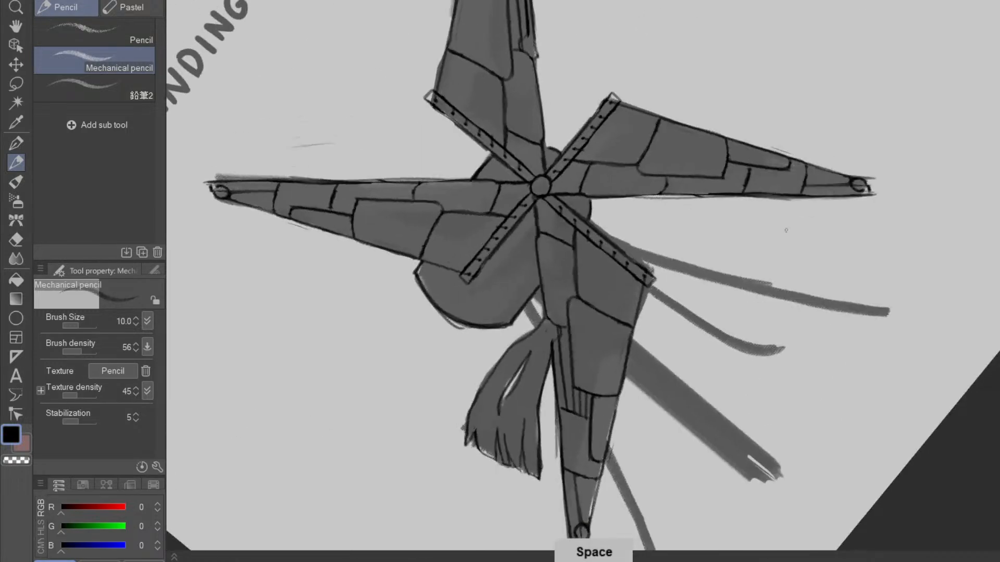
- Outline the longest thin leg in black from the hub's ribbed spar to its end
mouse_move(761, 373)
mouse_down()
mouse_move(755, 478)
mouse_move(745, 268)
mouse_move(727, 359)
mouse_up()
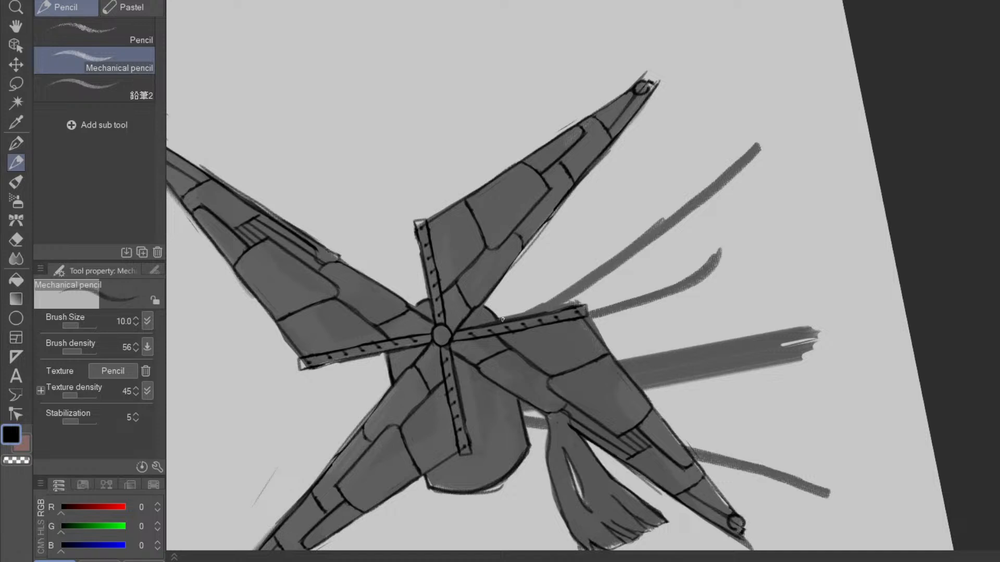
mouse_move(596, 271)
mouse_down()
mouse_move(754, 144)
mouse_move(567, 288)
mouse_move(503, 320)
mouse_move(619, 255)
mouse_move(743, 151)
mouse_up()
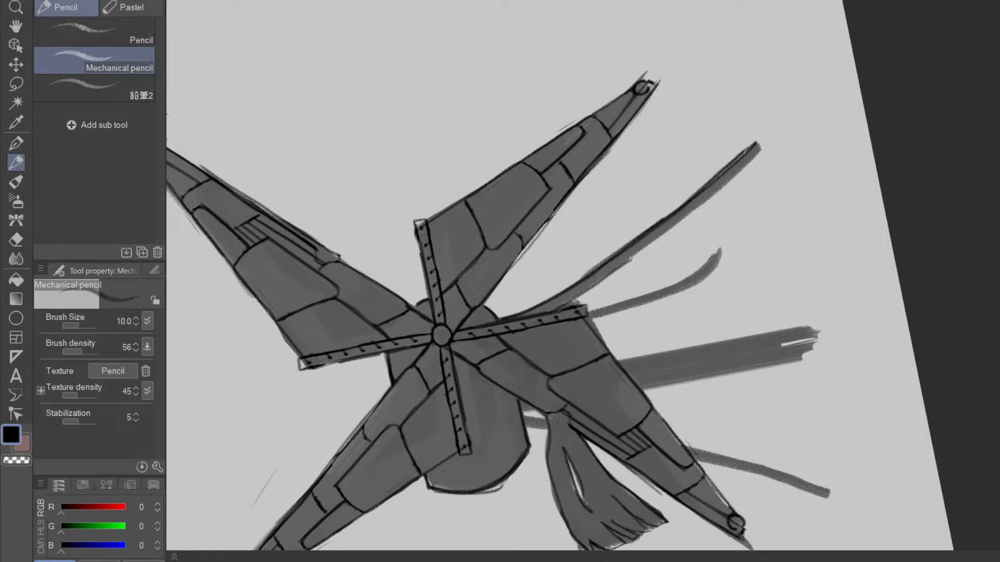
drag(677, 224, 731, 179)
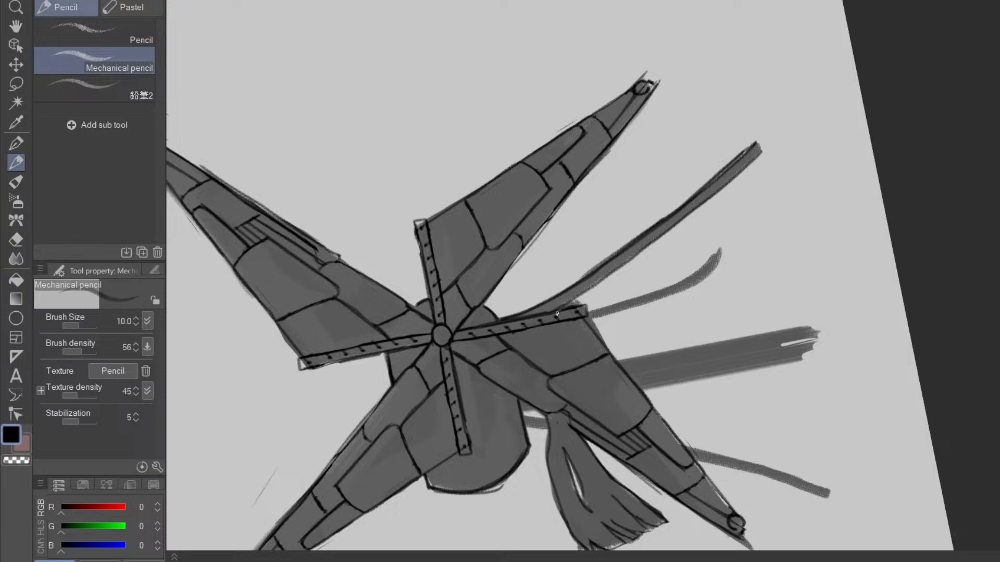
- Outline both edges of the shorter curved leg hanging from the ribbed spar's end
mouse_move(577, 298)
mouse_down()
mouse_move(745, 168)
mouse_move(639, 455)
mouse_move(560, 475)
mouse_up()
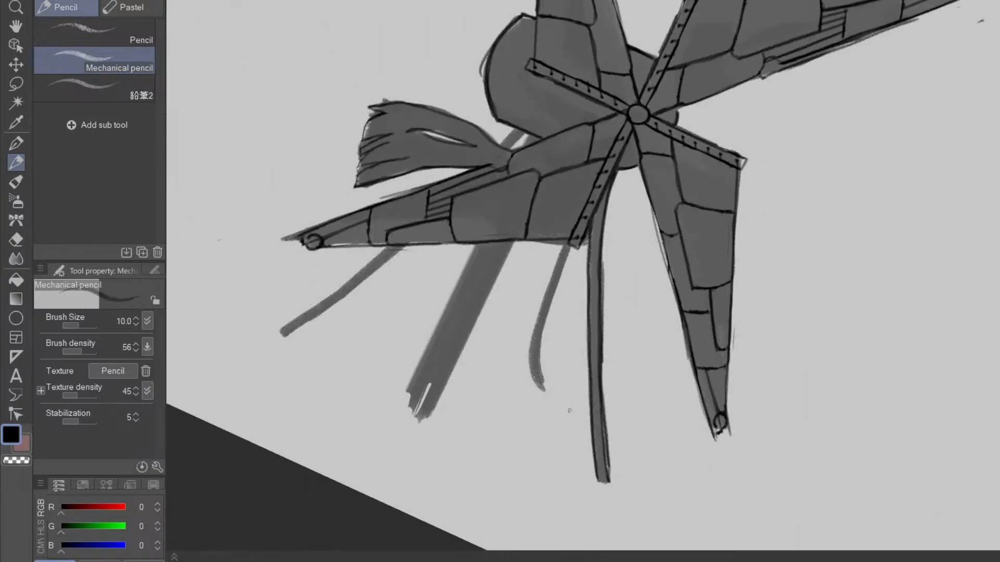
mouse_move(537, 415)
mouse_down()
mouse_move(580, 480)
mouse_move(506, 356)
mouse_up()
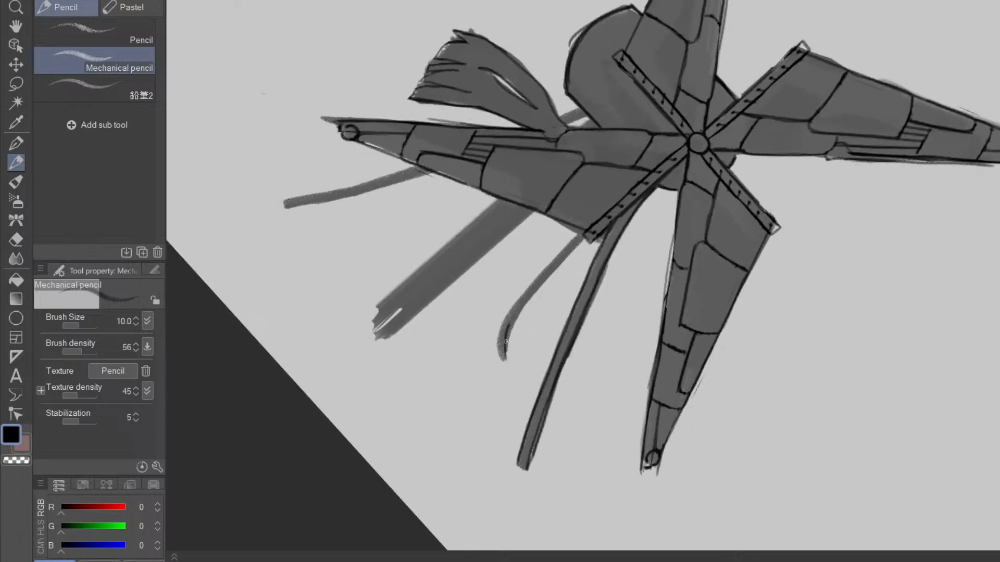
mouse_move(506, 364)
mouse_down()
mouse_move(509, 311)
mouse_move(500, 333)
mouse_move(565, 250)
mouse_up()
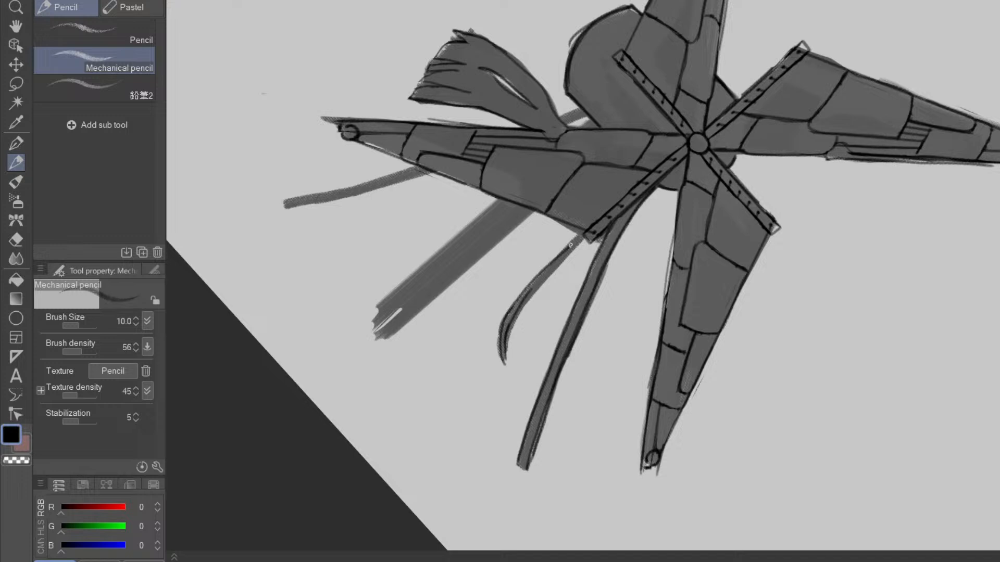
drag(508, 314, 573, 240)
mouse_move(512, 346)
mouse_down()
mouse_move(540, 285)
mouse_move(587, 241)
mouse_up()
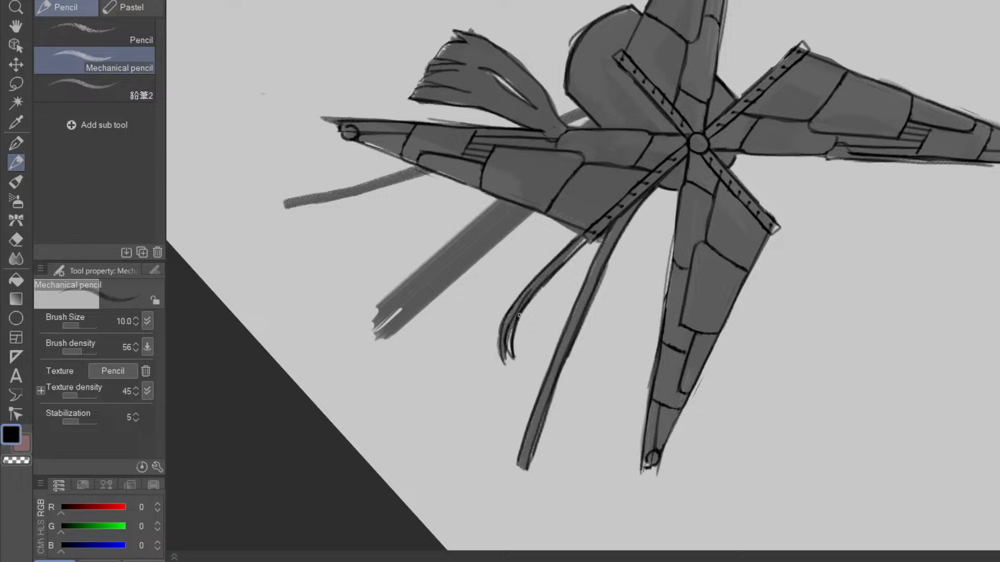
- Erase the shorter curved leg hanging from the ribbed spar's end, including its outline
drag(685, 395, 819, 182)
drag(630, 396, 645, 406)
drag(679, 445, 711, 475)
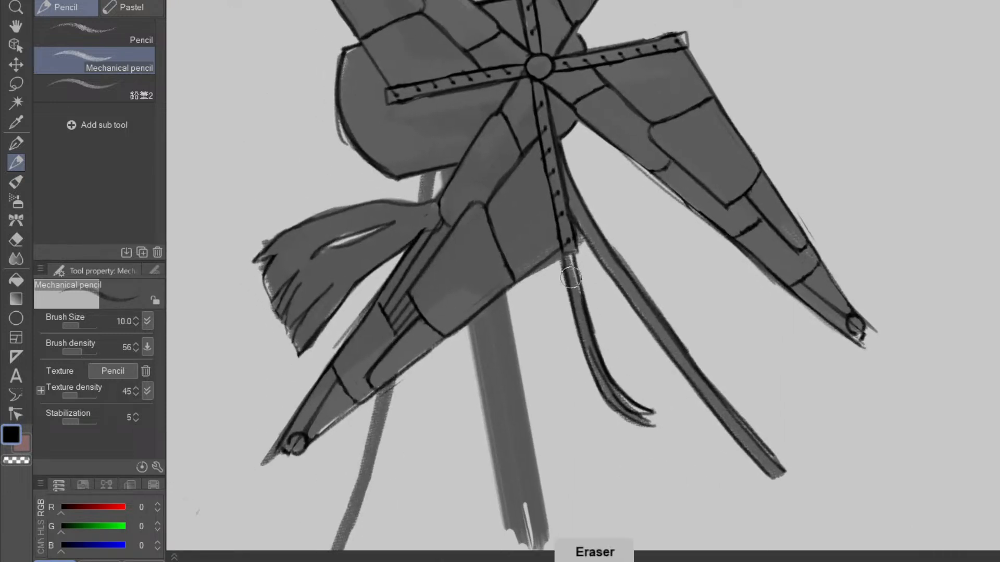
mouse_move(569, 266)
mouse_down()
mouse_move(571, 257)
mouse_move(594, 350)
mouse_up()
mouse_move(594, 350)
mouse_down()
mouse_move(578, 271)
mouse_move(600, 381)
mouse_move(586, 365)
mouse_move(653, 415)
mouse_move(637, 413)
mouse_move(644, 433)
mouse_move(611, 395)
mouse_move(559, 267)
mouse_up()
- Outline both long edges of the thick grey post with the Mechanical pencil
mouse_move(603, 358)
mouse_down()
mouse_move(654, 440)
mouse_move(651, 424)
mouse_move(715, 338)
mouse_move(560, 420)
mouse_up()
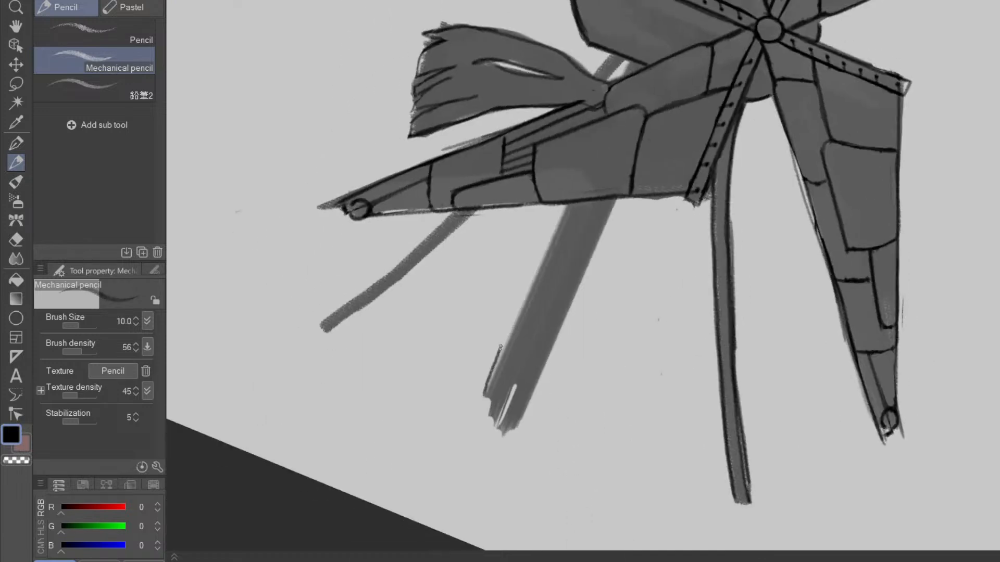
drag(489, 390, 567, 202)
drag(488, 391, 566, 217)
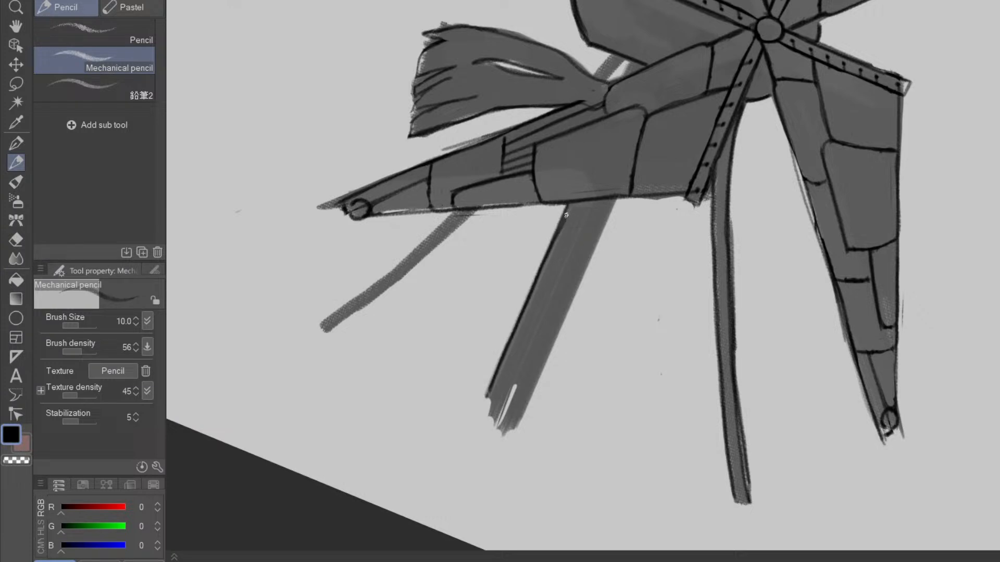
drag(526, 398, 616, 234)
mouse_move(522, 418)
mouse_down()
mouse_move(618, 199)
mouse_move(575, 294)
mouse_up()
- Draw wood-grain lines along the length of the thick post
drag(668, 432, 740, 224)
drag(740, 413, 734, 153)
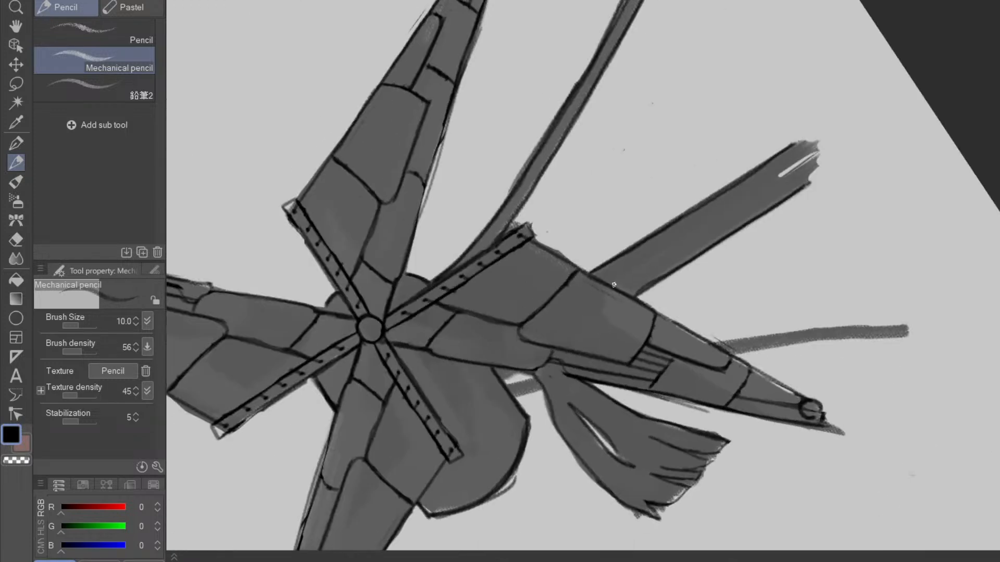
drag(611, 284, 702, 232)
mouse_move(885, 235)
mouse_down()
mouse_move(625, 513)
mouse_move(569, 295)
mouse_up()
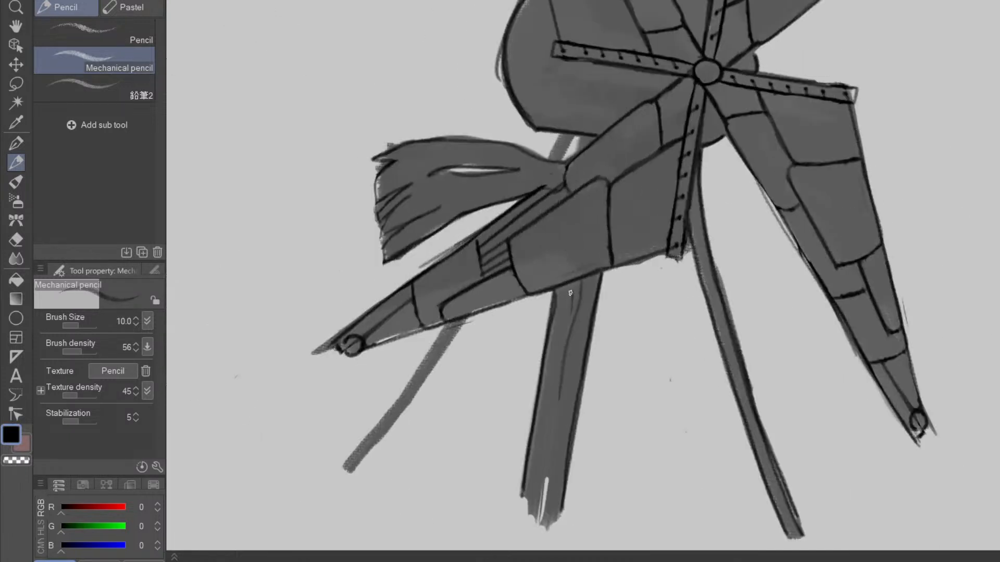
drag(572, 398, 563, 434)
- Draw the post's edge in the gap between the rounded body and the tattered cloth and erase the surplus grey beside it
drag(679, 345, 687, 445)
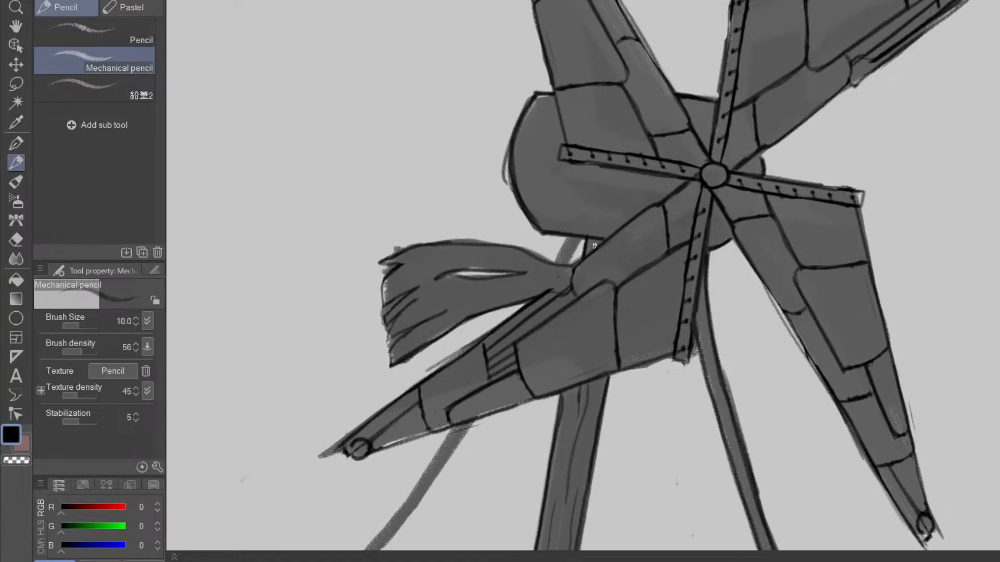
drag(746, 482, 837, 268)
drag(750, 368, 806, 407)
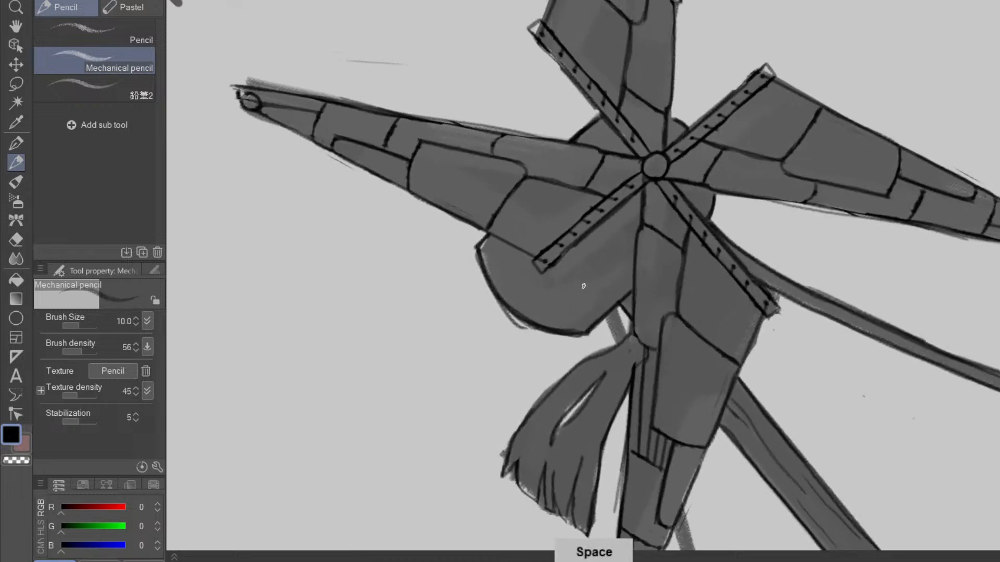
drag(789, 312, 574, 419)
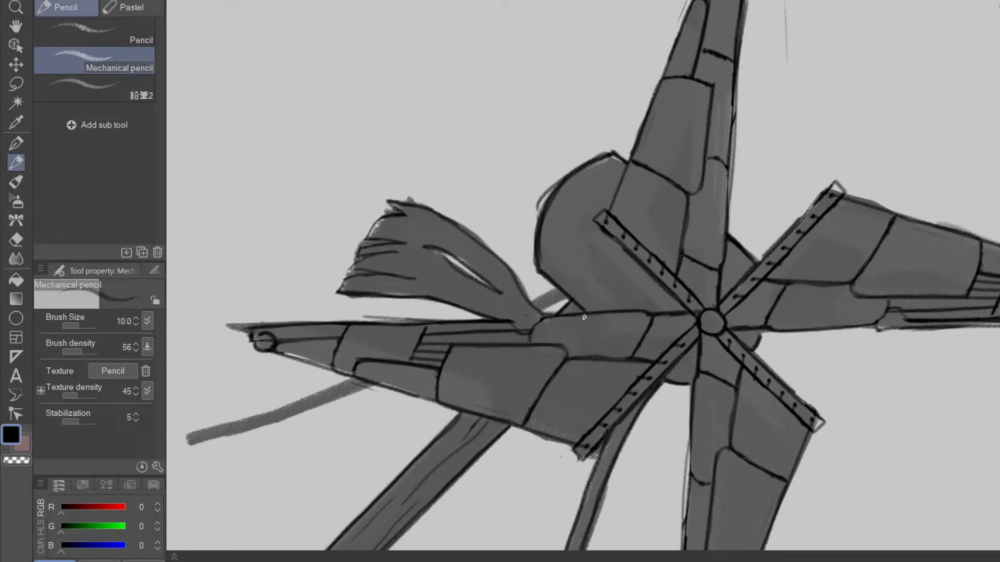
drag(583, 323, 615, 280)
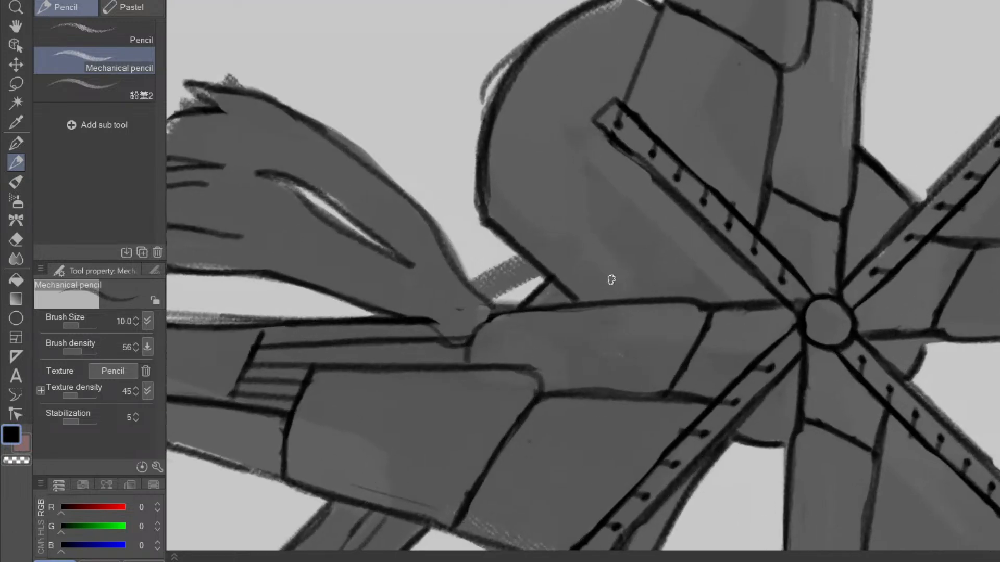
mouse_move(512, 305)
mouse_down()
mouse_move(537, 273)
mouse_move(509, 303)
mouse_up()
key(e)
mouse_move(539, 274)
mouse_down()
mouse_move(518, 303)
mouse_move(533, 299)
mouse_move(545, 283)
mouse_move(502, 307)
mouse_up()
key(p)
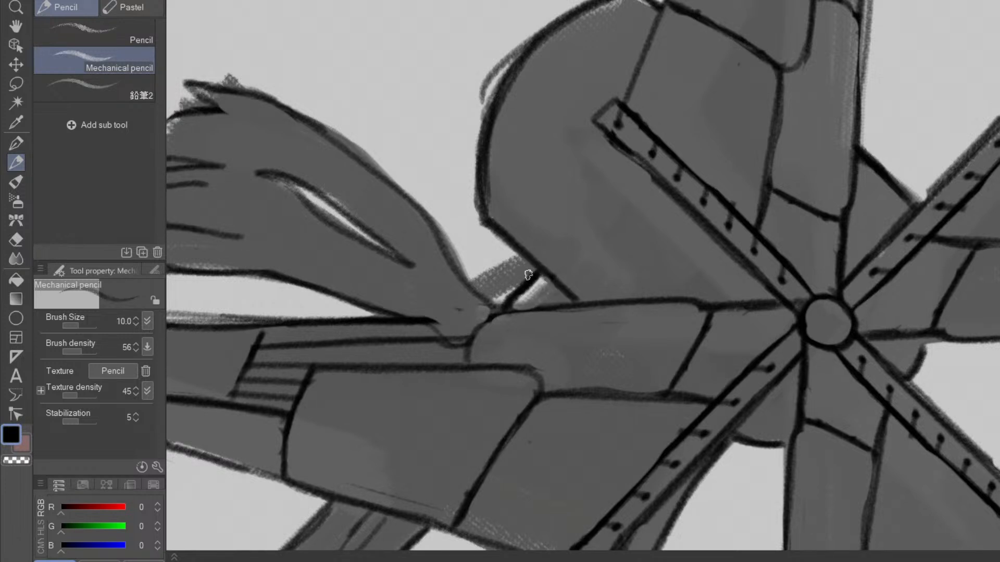
- Draw a panel with a double straight edge and a curved end on the rounded body beside the ribbed spar
mouse_move(556, 167)
mouse_down()
mouse_move(532, 202)
mouse_move(527, 278)
mouse_up()
key(shift+space)
mouse_move(672, 364)
mouse_down()
mouse_move(807, 184)
mouse_move(659, 179)
mouse_up()
mouse_move(504, 324)
mouse_down()
mouse_move(599, 191)
mouse_move(498, 336)
mouse_up()
drag(577, 226, 600, 191)
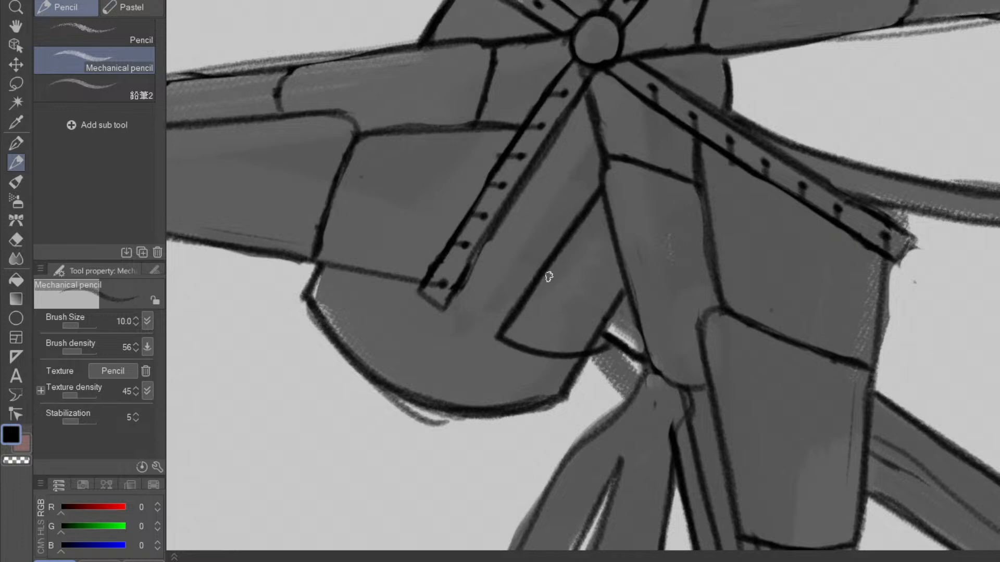
mouse_move(496, 336)
mouse_down()
mouse_move(596, 167)
mouse_move(511, 310)
mouse_move(598, 182)
mouse_move(538, 257)
mouse_move(511, 321)
mouse_move(567, 240)
mouse_up()
- Erase the surplus grey between the body panel and the cloth and redraw the body's edge line there
key(e)
key(p)
key(e)
mouse_move(596, 345)
mouse_down()
mouse_move(609, 352)
mouse_move(587, 342)
mouse_move(596, 342)
mouse_up()
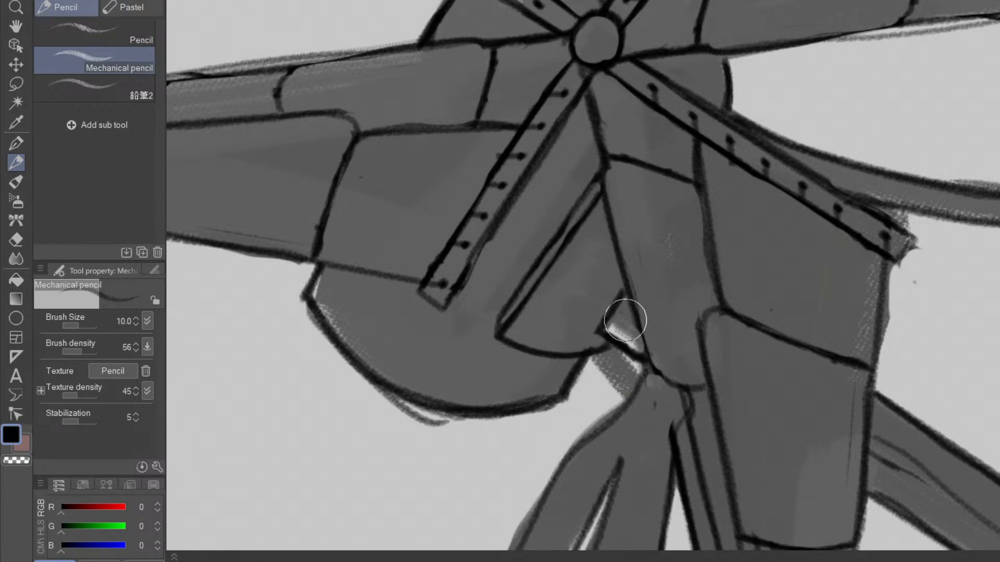
key(p)
key(e)
key(p)
mouse_move(613, 339)
mouse_down()
mouse_move(627, 307)
mouse_move(684, 304)
mouse_move(685, 347)
mouse_move(754, 408)
mouse_move(547, 441)
mouse_move(642, 339)
mouse_up()
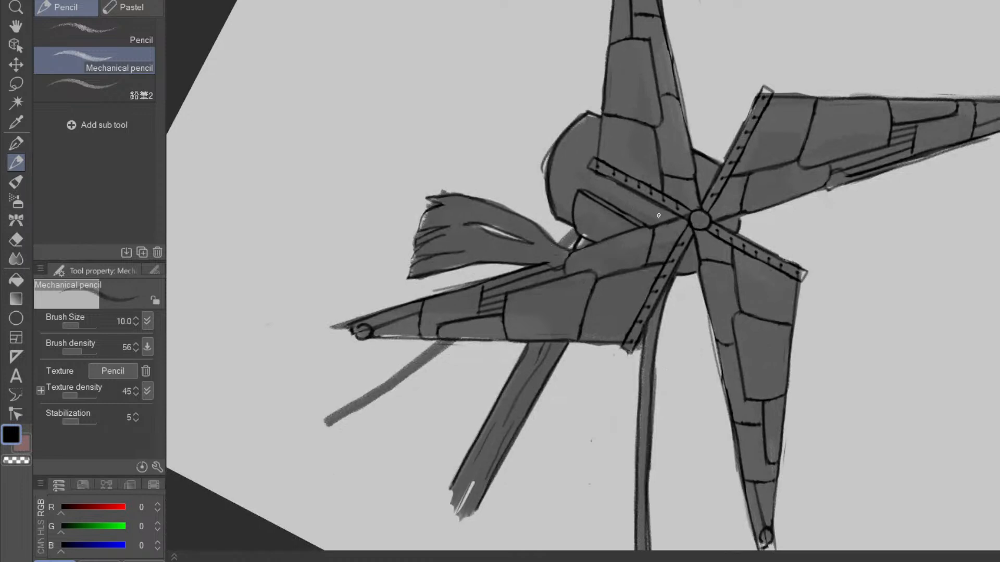
- Extend the body panel to a new curved edge near the body's outline and erase its former curved edge
drag(613, 233, 637, 195)
drag(699, 240, 625, 350)
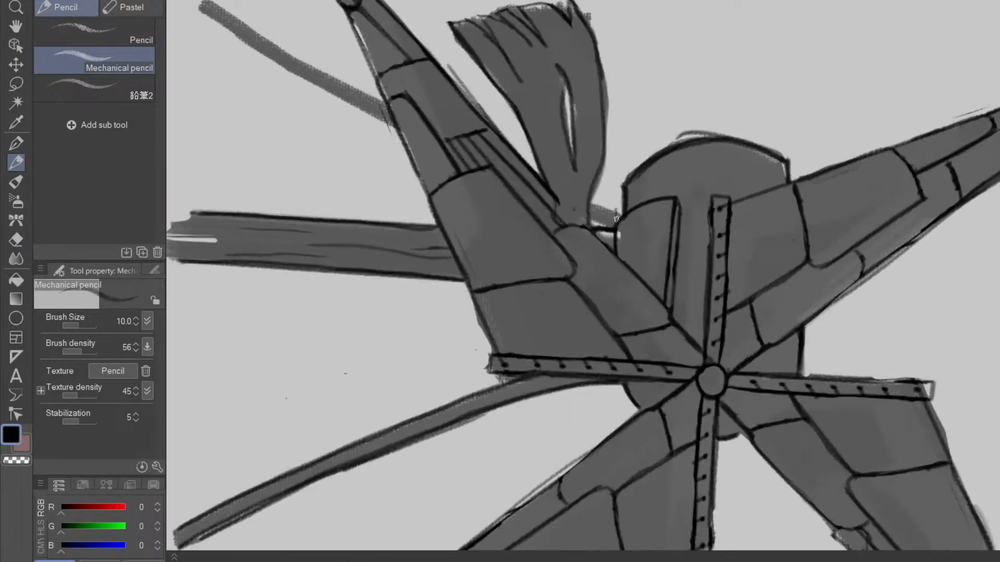
mouse_move(615, 202)
mouse_down()
mouse_move(675, 169)
mouse_move(673, 207)
mouse_up()
drag(678, 172, 673, 217)
drag(678, 172, 680, 219)
key(e)
key(p)
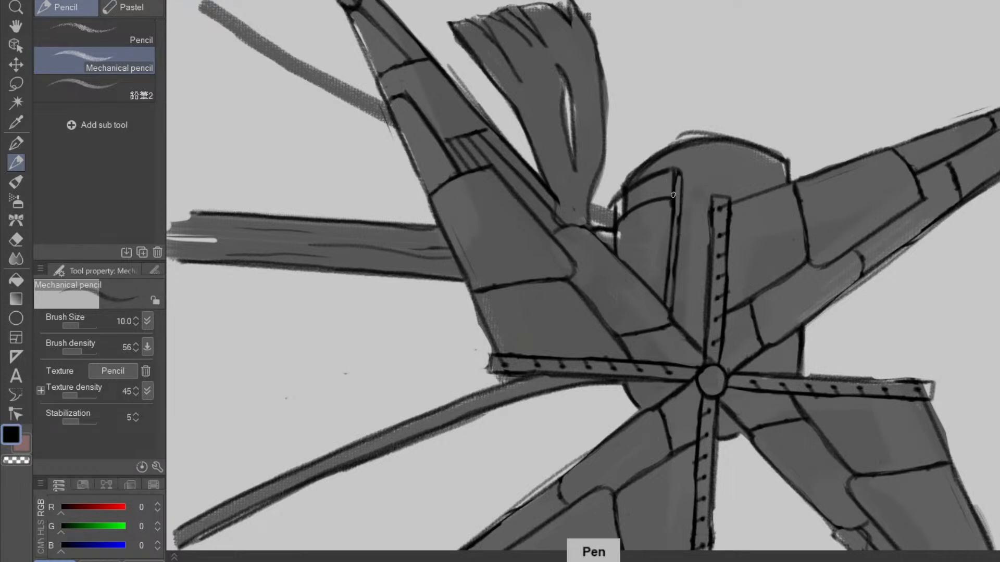
mouse_move(781, 423)
mouse_down()
mouse_move(877, 196)
mouse_move(511, 226)
mouse_up()
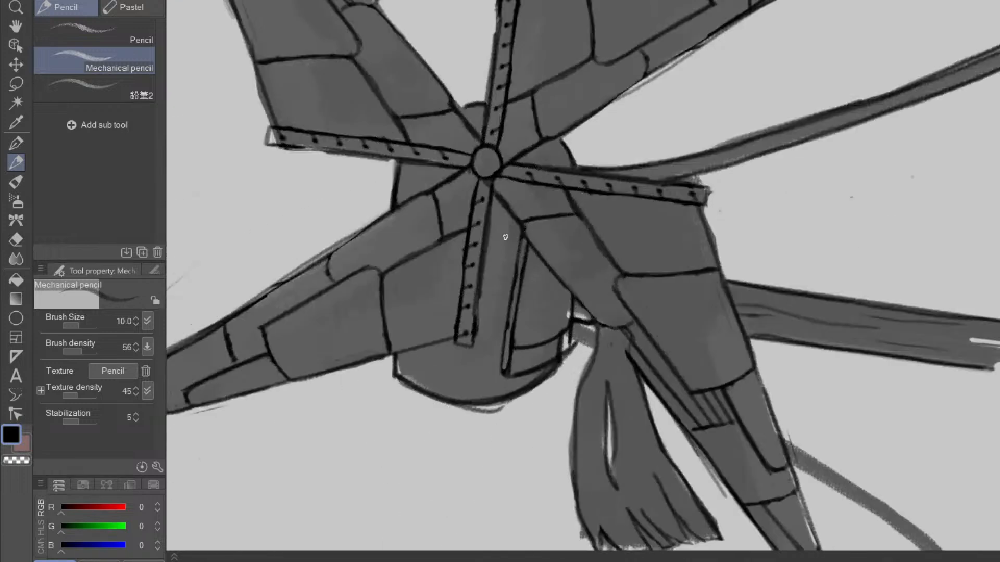
key(e)
mouse_move(555, 348)
mouse_down()
mouse_move(558, 331)
mouse_move(518, 351)
mouse_up()
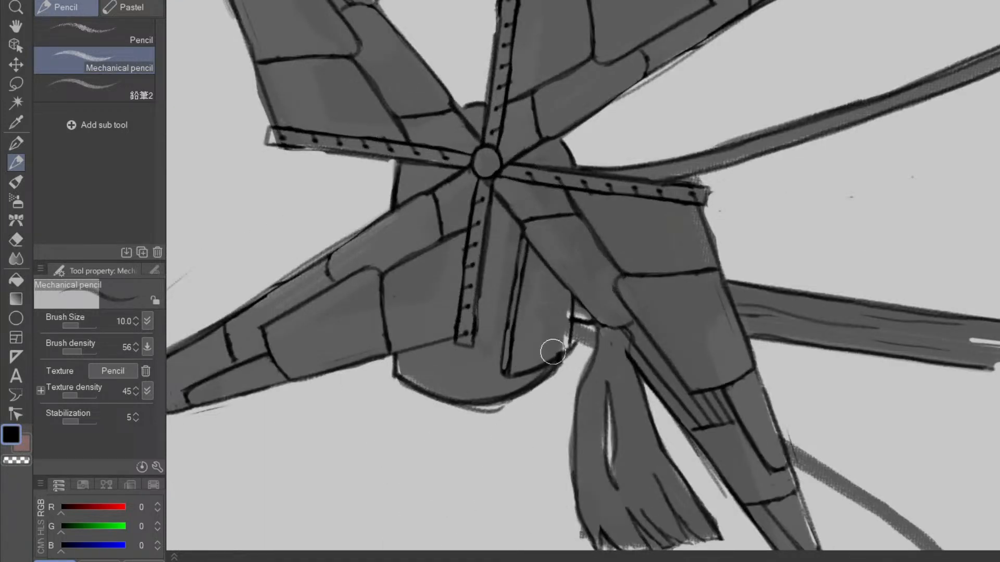
- Erase the stray marks around the rounded body's outline at the corner where it meets the sail
key(p)
drag(706, 365, 507, 473)
drag(624, 420, 592, 445)
drag(685, 425, 704, 324)
drag(752, 406, 748, 149)
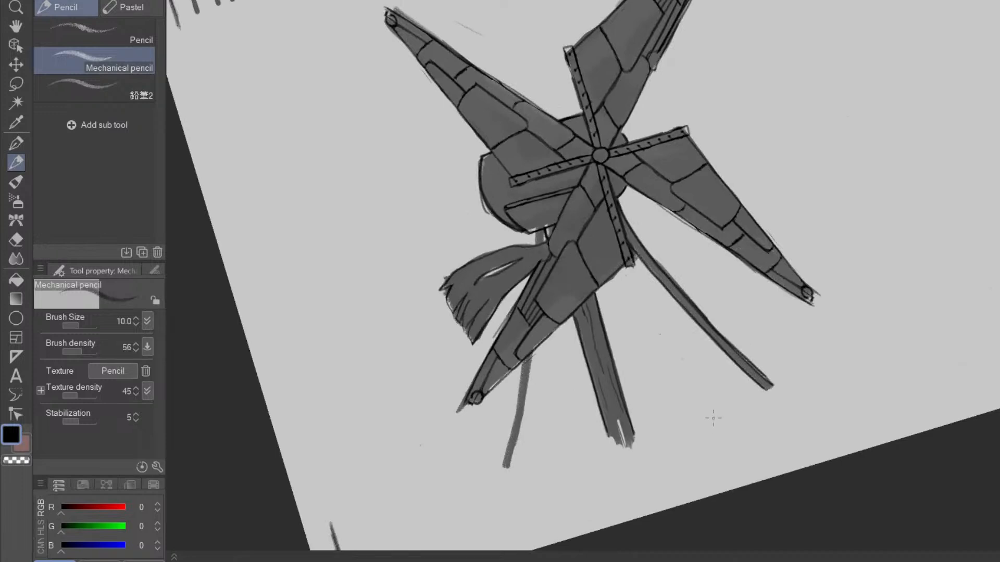
scroll(529, 209, up, 5)
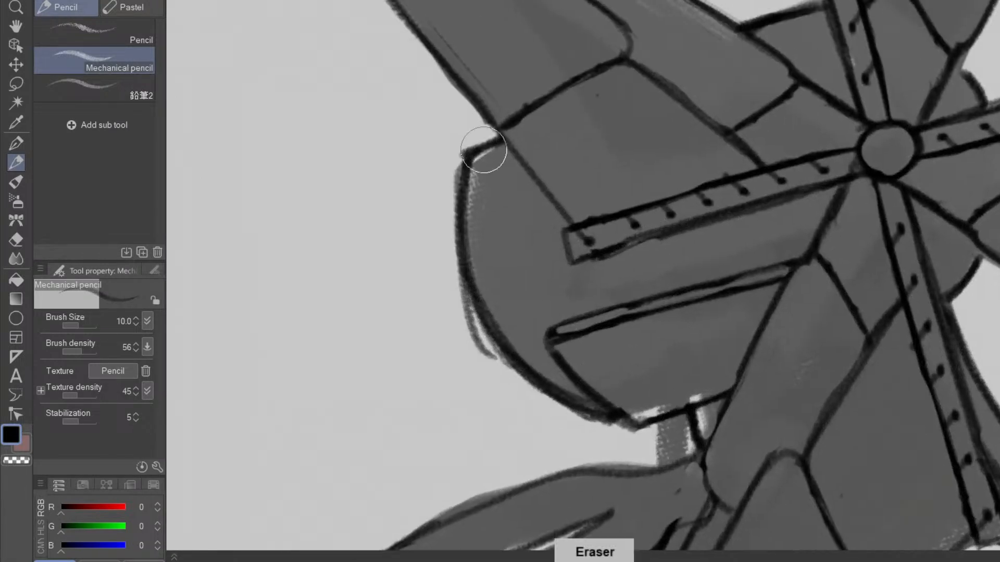
- Sample the grey of the body and paint over the gap below the round body with the Oil paint brush
scroll(539, 393, down, 3)
drag(571, 422, 578, 353)
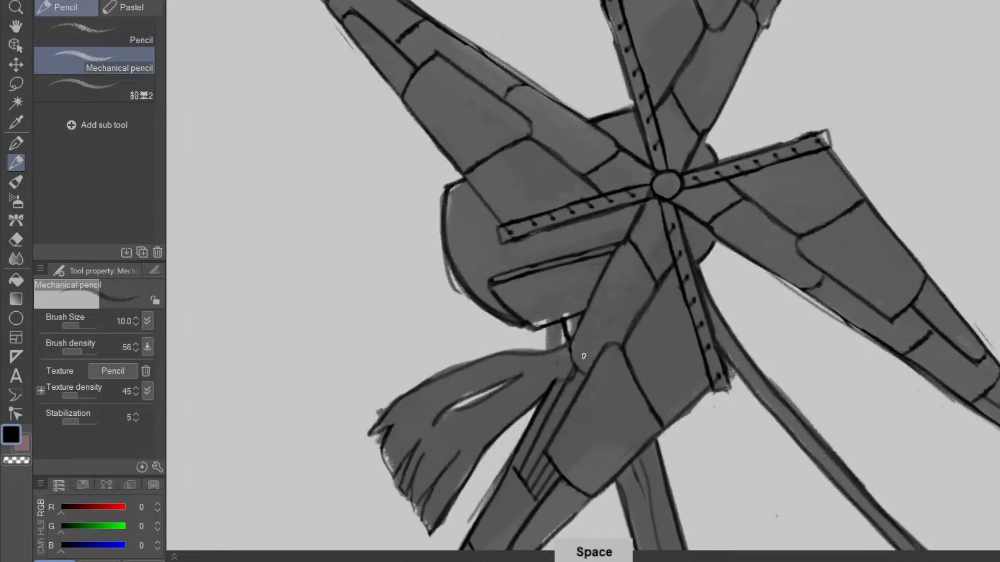
alt+click(630, 464)
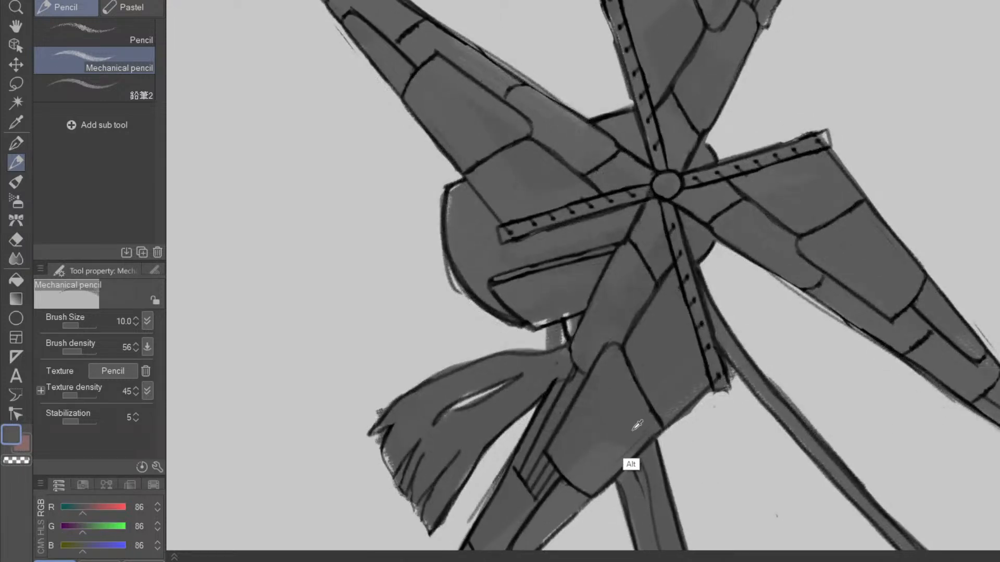
key(b)
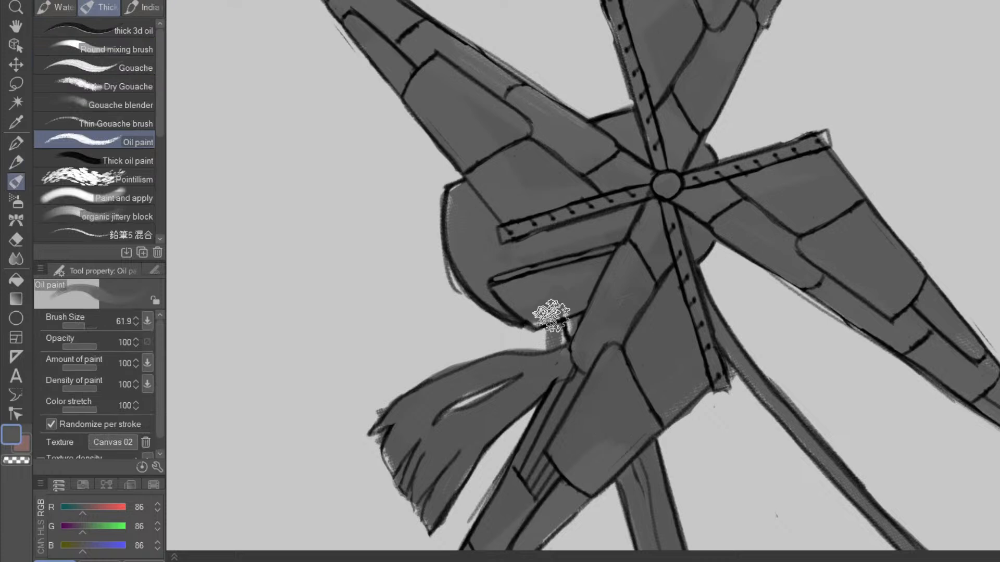
drag(560, 334, 568, 311)
scroll(582, 348, down, 3)
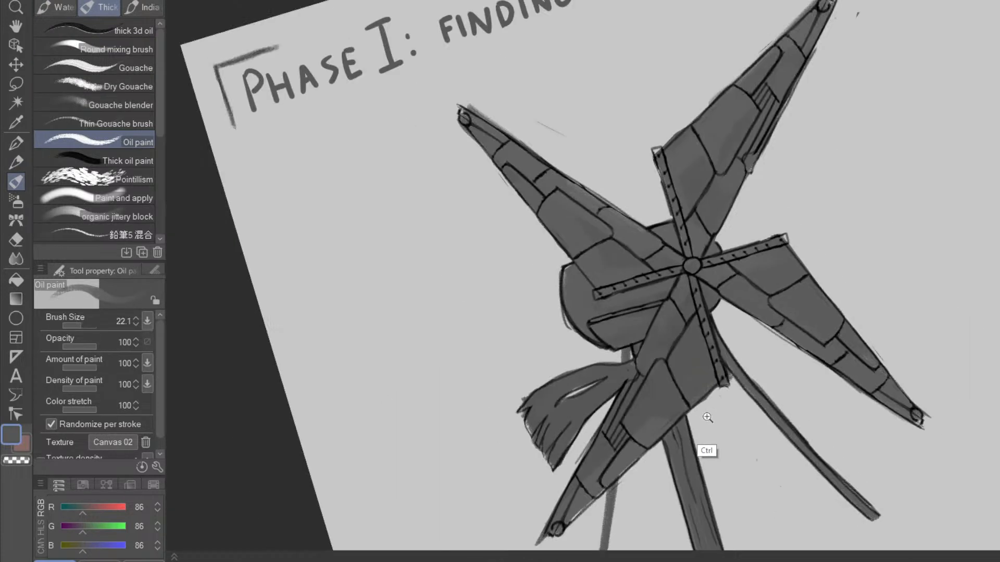
- Erase the grey fill of the long curved strut and remove the thin strut below the lower blade
drag(566, 292, 575, 268)
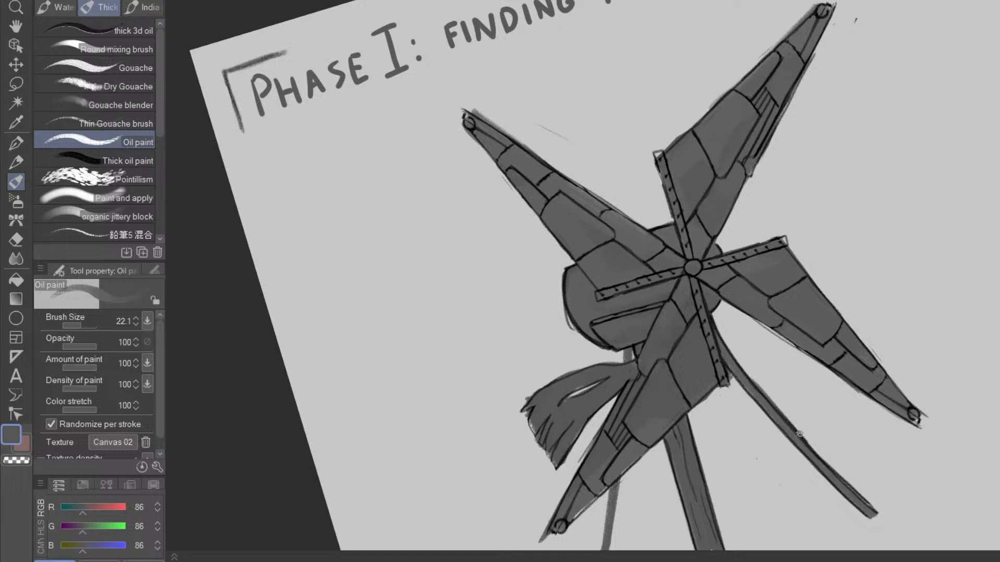
drag(773, 420, 683, 298)
drag(764, 404, 651, 446)
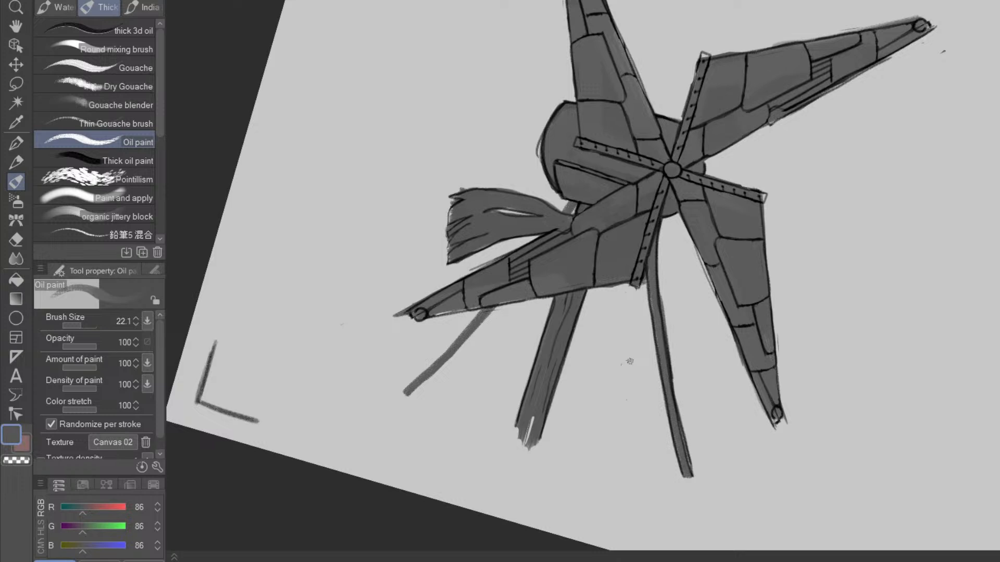
drag(654, 486, 721, 453)
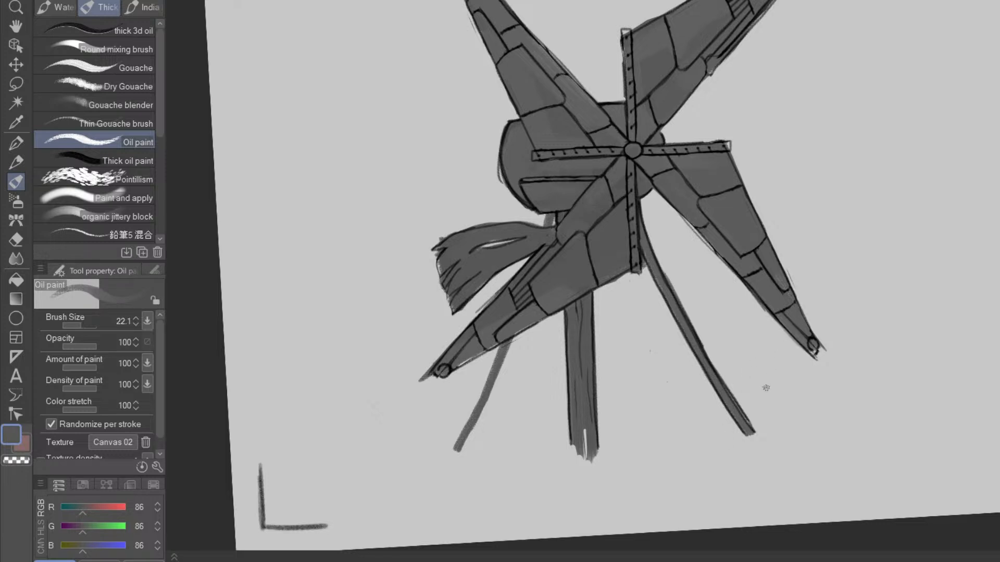
mouse_move(762, 396)
mouse_down()
mouse_move(739, 448)
mouse_move(602, 503)
mouse_move(564, 479)
mouse_move(636, 324)
mouse_move(670, 281)
mouse_move(639, 311)
mouse_up()
key(e)
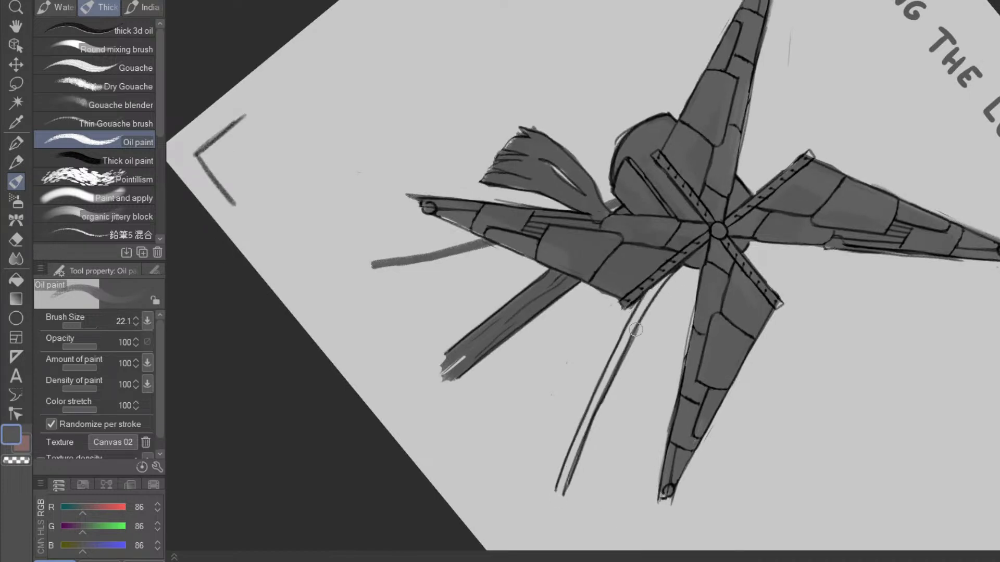
drag(536, 459, 670, 455)
drag(414, 420, 489, 329)
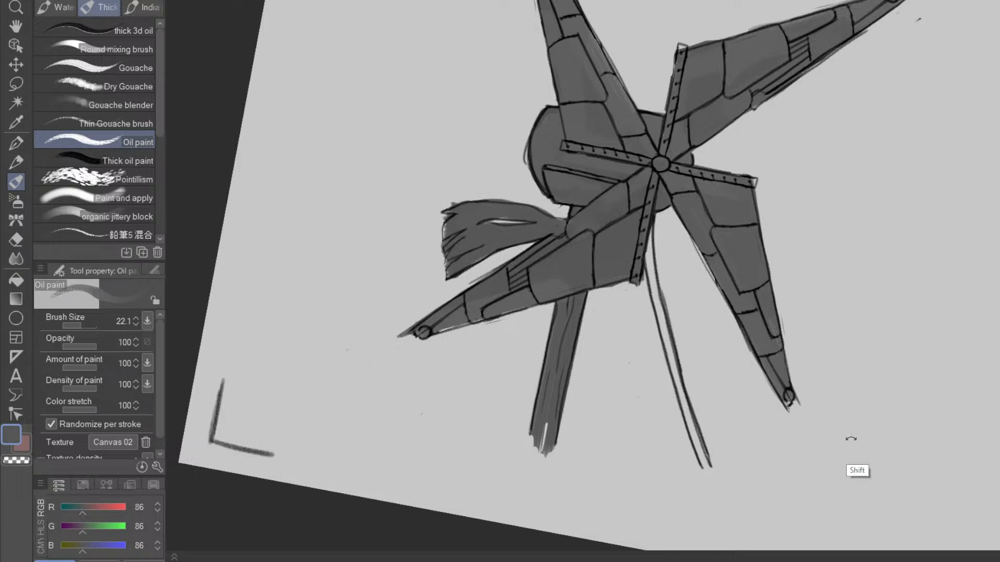
- Erase the remaining outlines of the long curved strut beside the wooden post
drag(875, 433, 708, 500)
drag(653, 297, 676, 268)
drag(633, 320, 601, 400)
drag(563, 508, 646, 297)
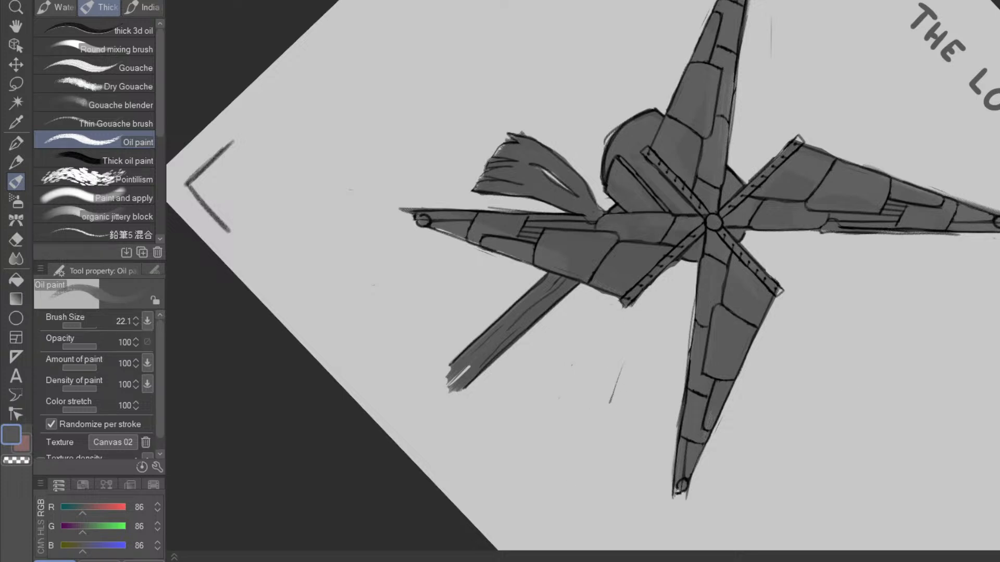
drag(627, 360, 604, 424)
drag(726, 495, 871, 177)
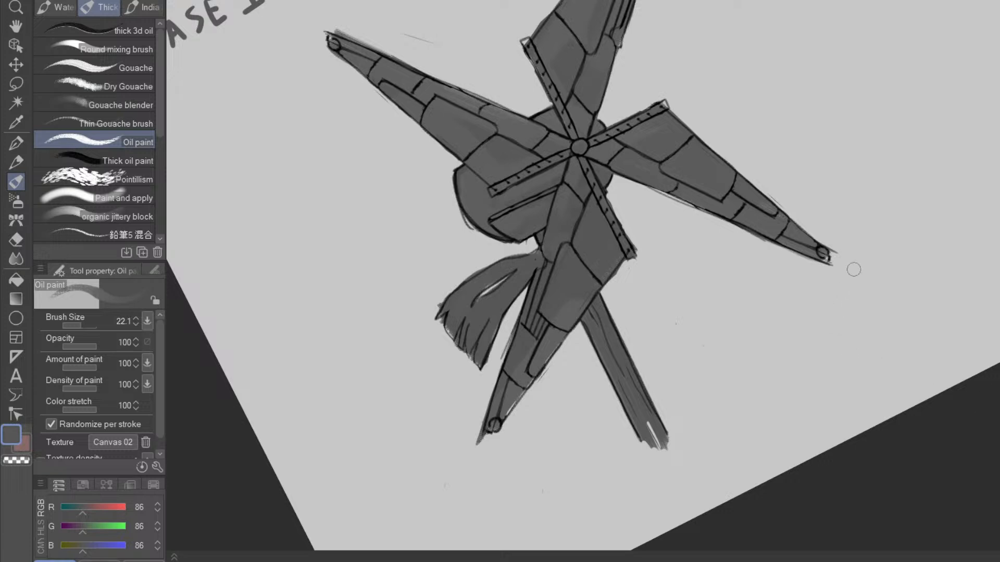
- Paint a long, thin straight pole running behind the scarf and lower blade in lighter grey (RGB 119)
drag(882, 297, 703, 449)
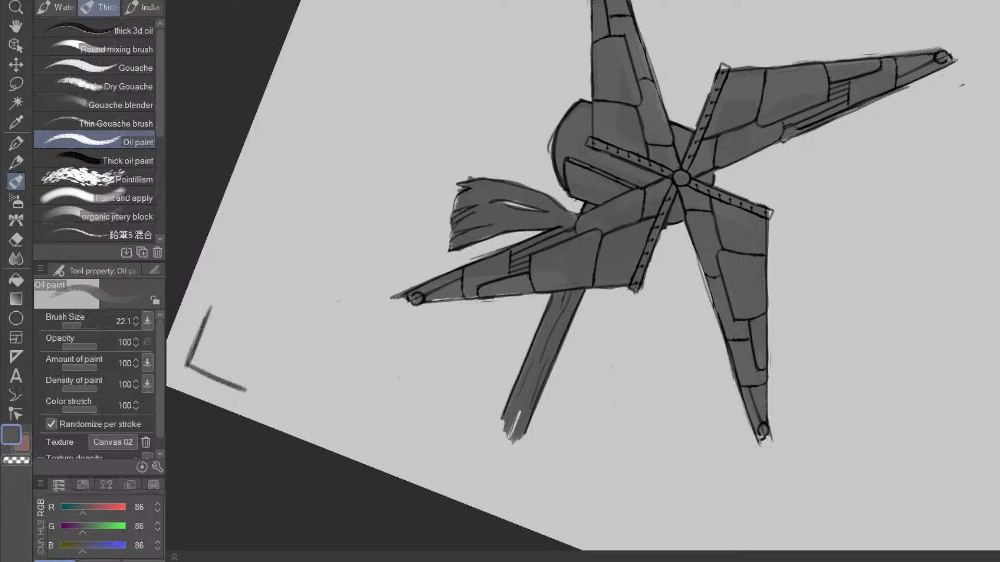
drag(884, 320, 778, 377)
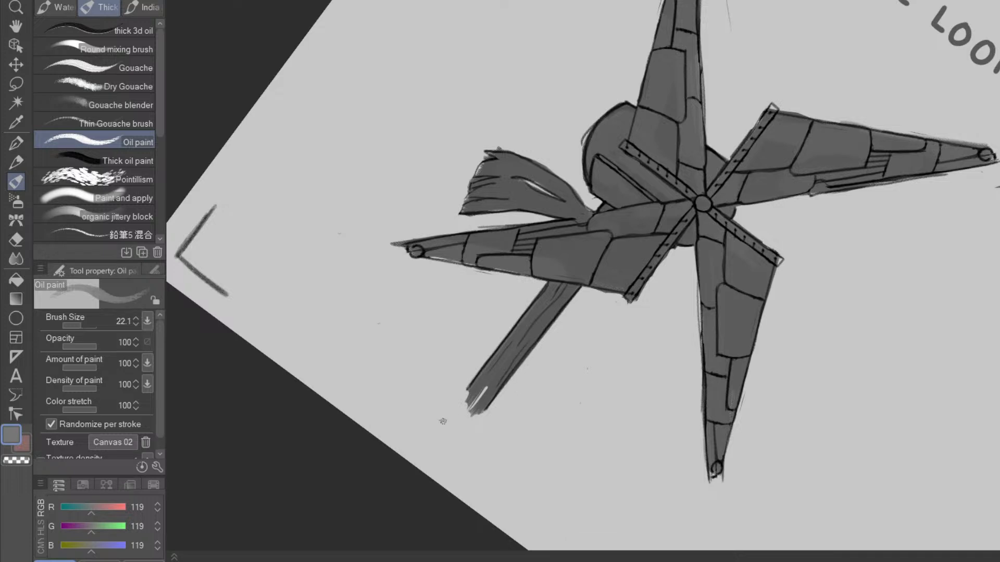
key(shift)
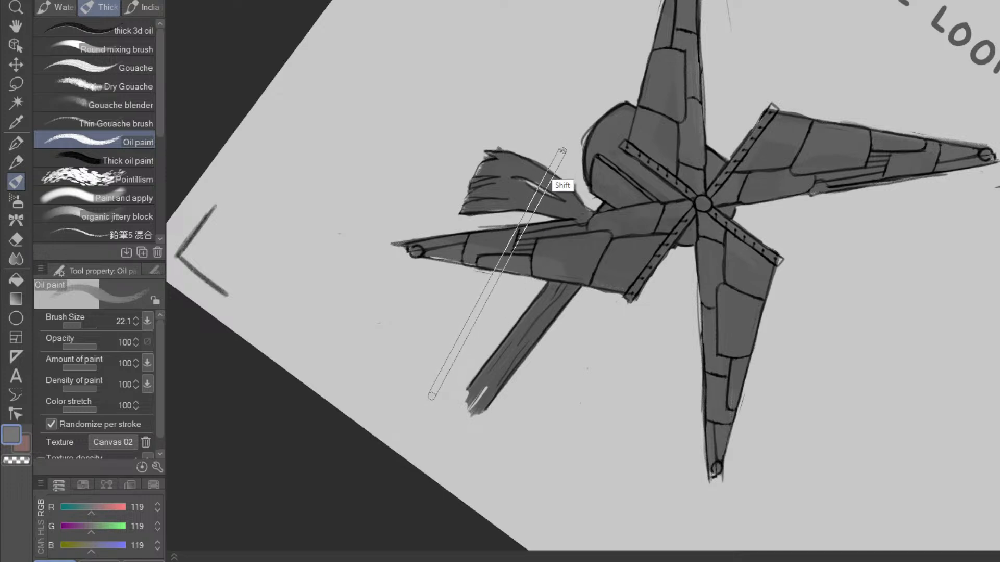
shift+click(568, 130)
key(shift+space)
drag(664, 401, 703, 174)
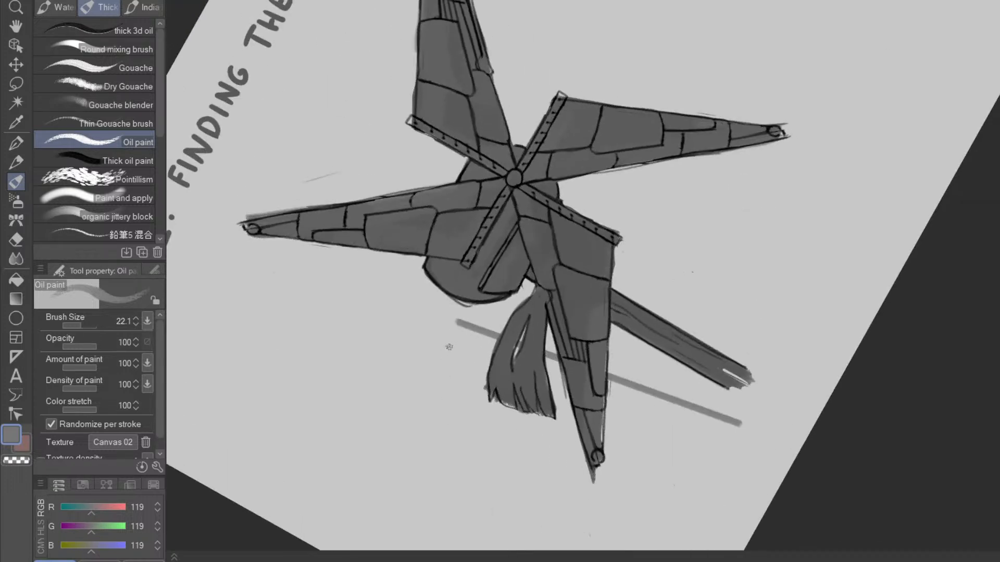
- Paint a thick crossarm and a curved supporting brace at the upper end of the thin pole
mouse_move(455, 324)
mouse_down()
mouse_move(437, 380)
mouse_move(454, 328)
mouse_move(441, 380)
mouse_move(457, 336)
mouse_up()
key(shift+space)
mouse_move(472, 369)
mouse_down()
mouse_move(566, 418)
mouse_move(511, 373)
mouse_move(525, 369)
mouse_move(497, 395)
mouse_up()
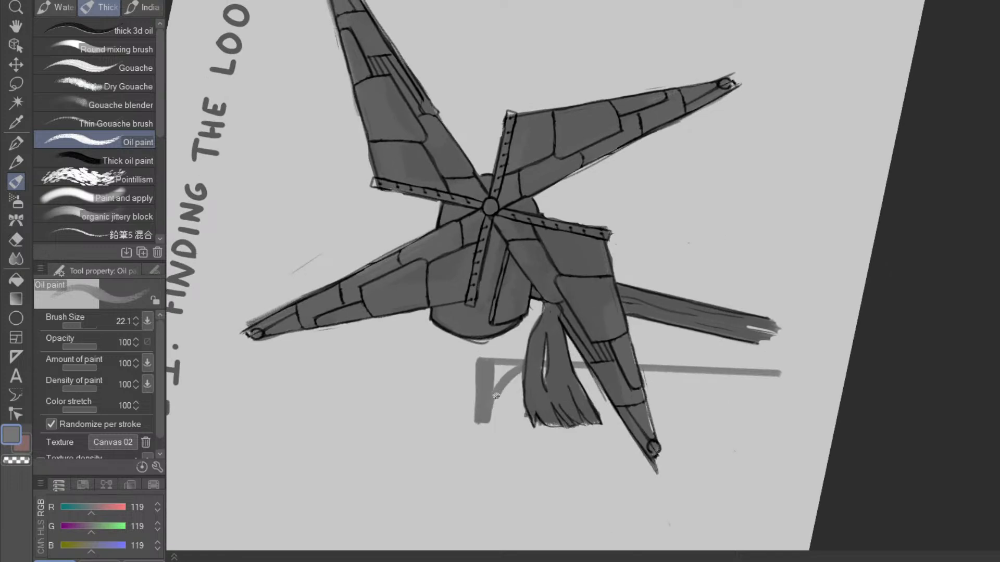
key(shift+space)
drag(721, 384, 588, 433)
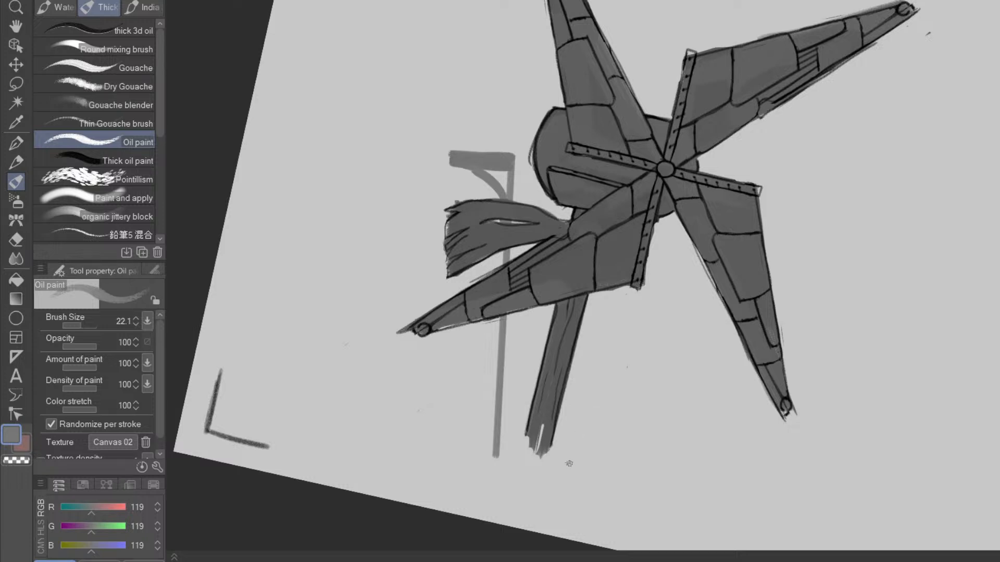
- Paint a small ribbed insulator on the free end of the thin pole's crossarm
key(ctrl+space)
click(520, 187)
key(shift+space)
drag(588, 424, 656, 300)
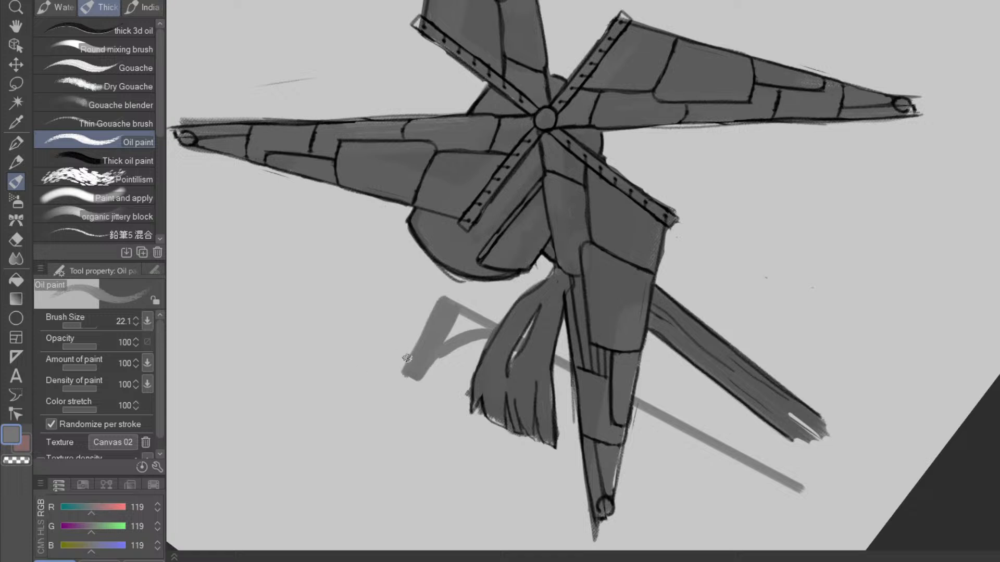
mouse_move(397, 361)
mouse_down()
mouse_move(410, 336)
mouse_move(397, 359)
mouse_move(406, 336)
mouse_move(388, 360)
mouse_move(399, 329)
mouse_move(391, 339)
mouse_up()
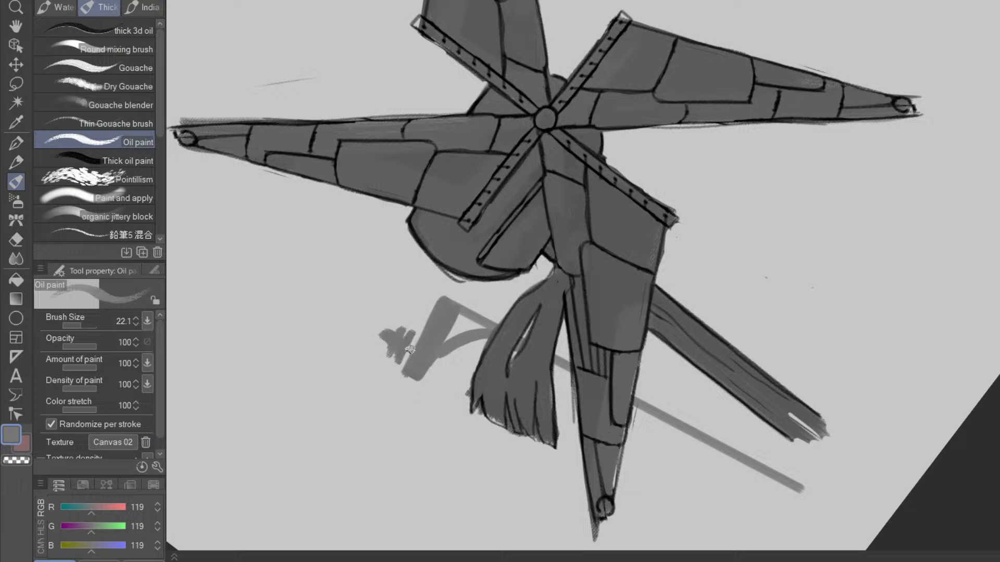
- Sample the darker grey (RGB 86) and paint a curved bracket with a ribbed insulator on the side of the wooden post
drag(723, 458, 759, 411)
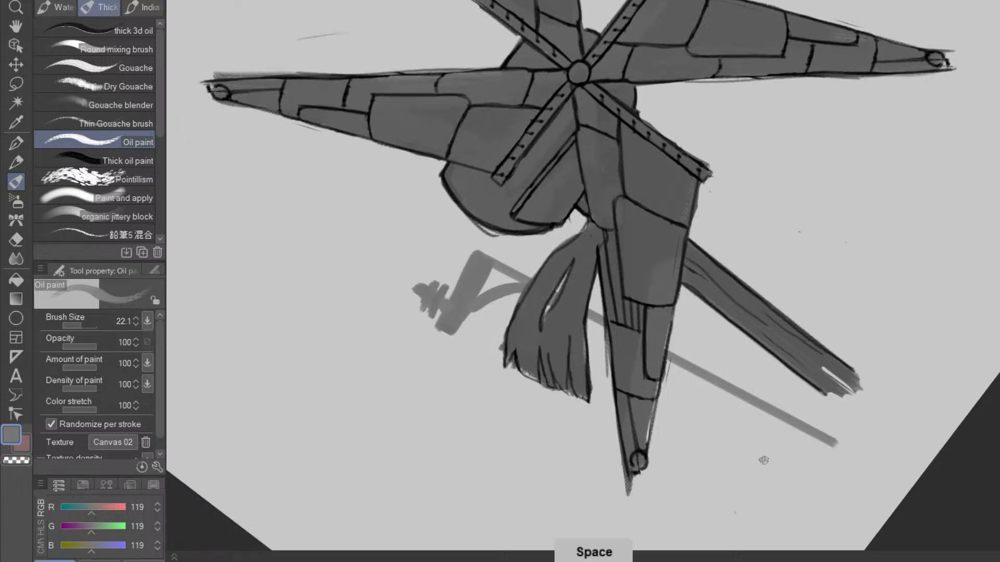
drag(849, 292, 824, 323)
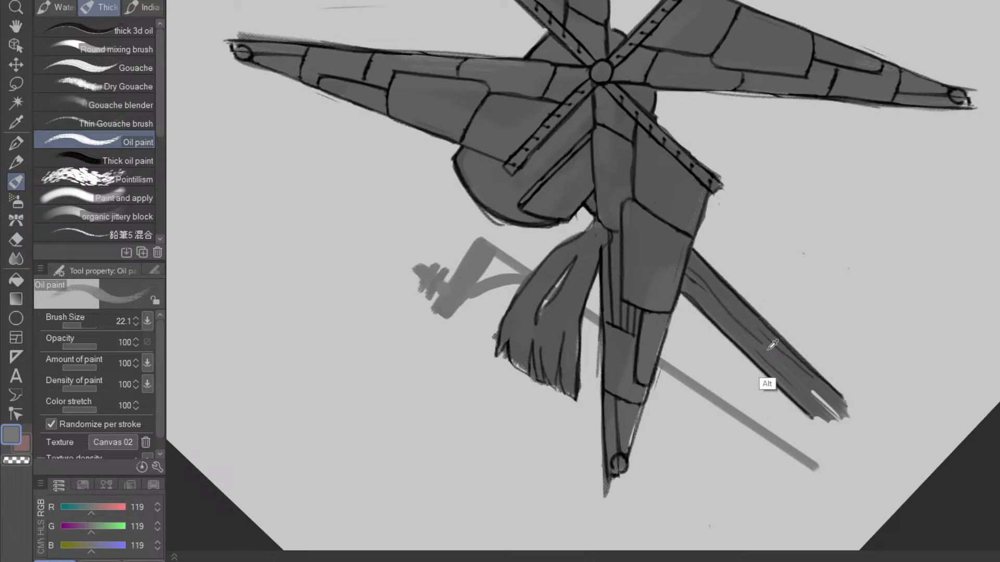
alt+click(750, 312)
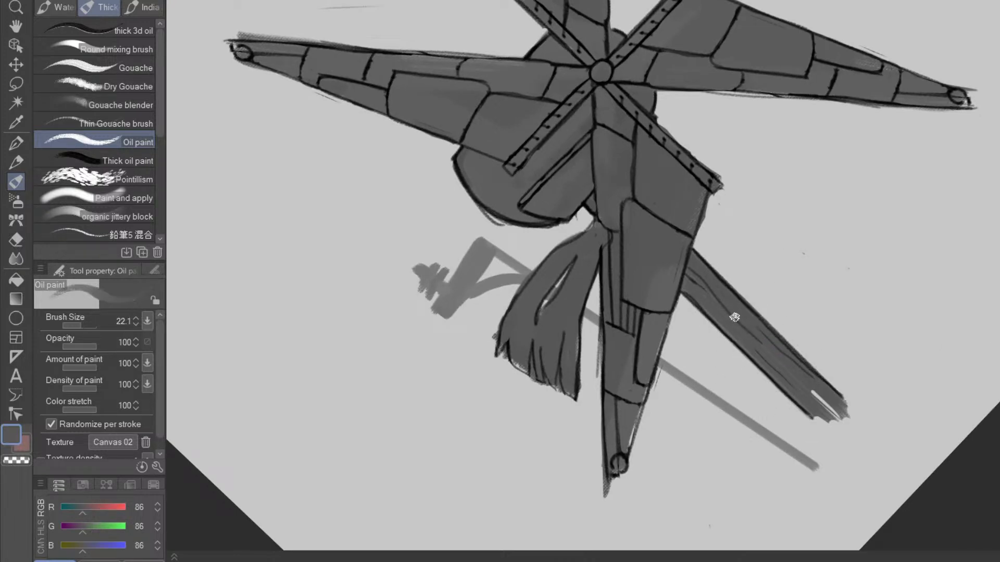
mouse_move(897, 346)
mouse_down()
mouse_move(652, 442)
mouse_move(657, 419)
mouse_move(671, 426)
mouse_move(649, 424)
mouse_up()
mouse_move(698, 461)
mouse_down()
mouse_move(790, 421)
mouse_move(807, 401)
mouse_up()
mouse_move(705, 418)
mouse_down()
mouse_move(720, 382)
mouse_move(734, 377)
mouse_move(716, 386)
mouse_move(707, 420)
mouse_move(741, 375)
mouse_move(741, 384)
mouse_move(844, 396)
mouse_move(775, 293)
mouse_up()
scroll(742, 313, up, 2)
mouse_move(712, 314)
mouse_down()
mouse_move(765, 282)
mouse_move(711, 313)
mouse_move(752, 274)
mouse_move(721, 294)
mouse_move(703, 290)
mouse_move(750, 259)
mouse_move(714, 280)
mouse_move(734, 255)
mouse_move(731, 269)
mouse_move(714, 243)
mouse_up()
drag(756, 317, 753, 303)
scroll(779, 348, down, 3)
mouse_move(828, 408)
mouse_down()
mouse_move(864, 348)
mouse_move(536, 476)
mouse_up()
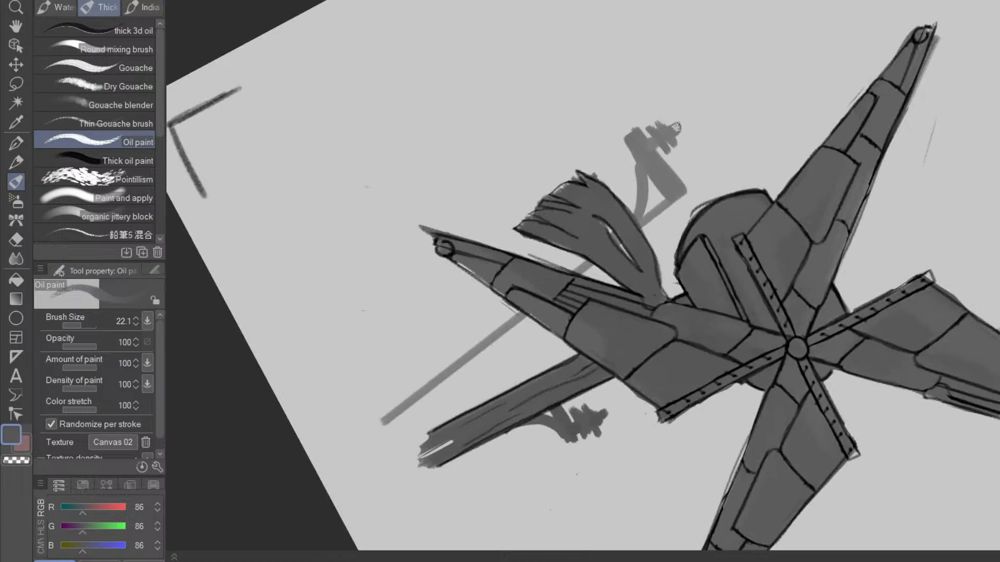
- Fill the thin pole and its crossarm with the grey (RGB 96) sampled from the round body
mouse_move(612, 484)
mouse_down()
mouse_move(781, 422)
mouse_move(812, 375)
mouse_up()
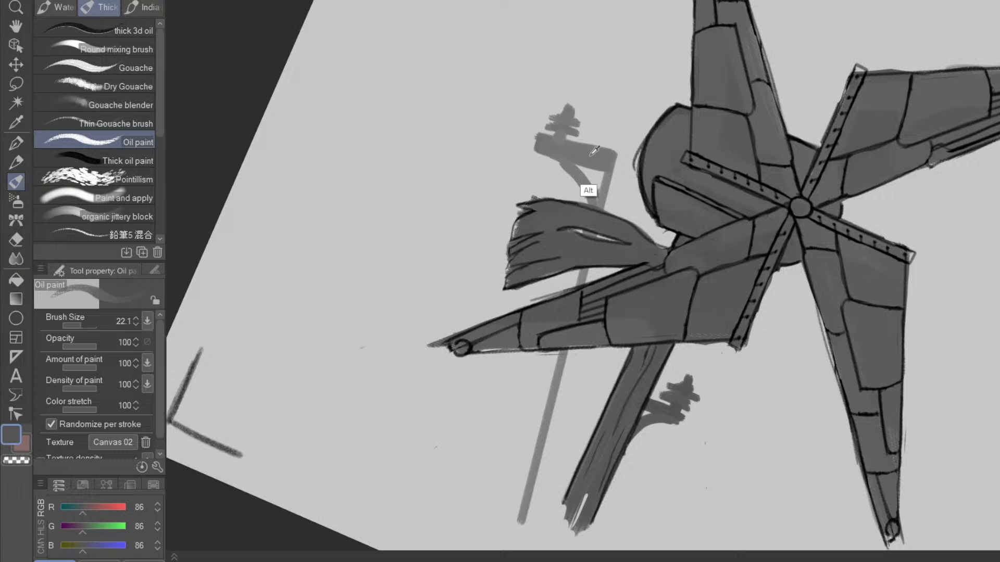
alt+click(593, 188)
alt+click(790, 176)
key(g)
click(608, 160)
key(ctrl+z)
key(ctrl+z)
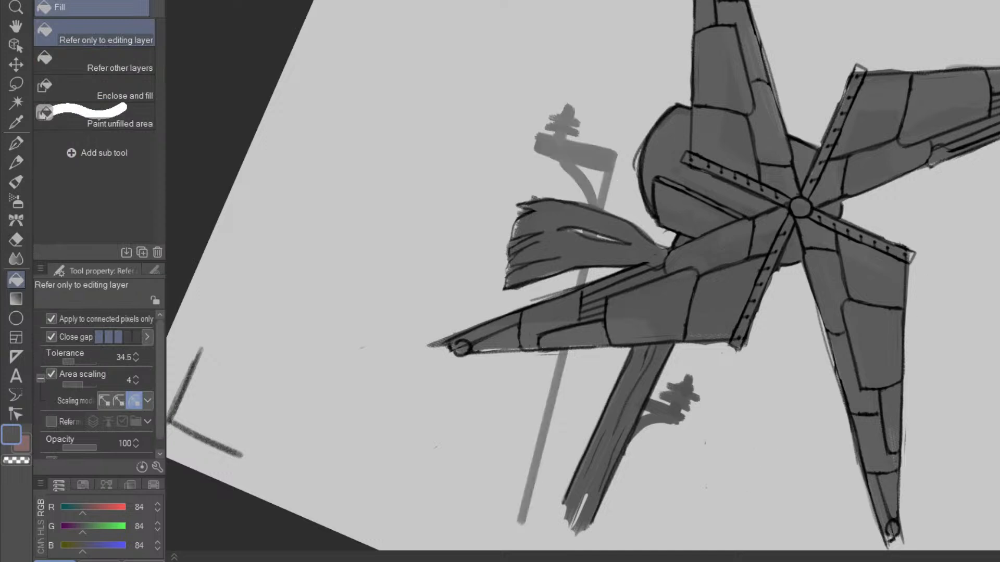
alt+click(666, 190)
click(595, 151)
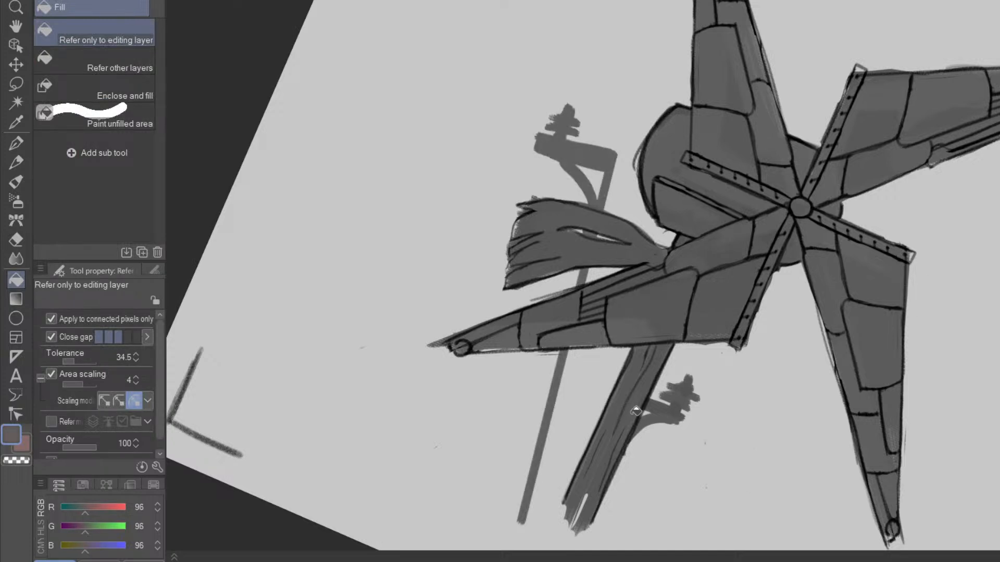
- Draw a narrow mounting plate on the wooden post at the bracket in black with the Mechanical pencil
drag(721, 485, 844, 286)
drag(750, 424, 847, 396)
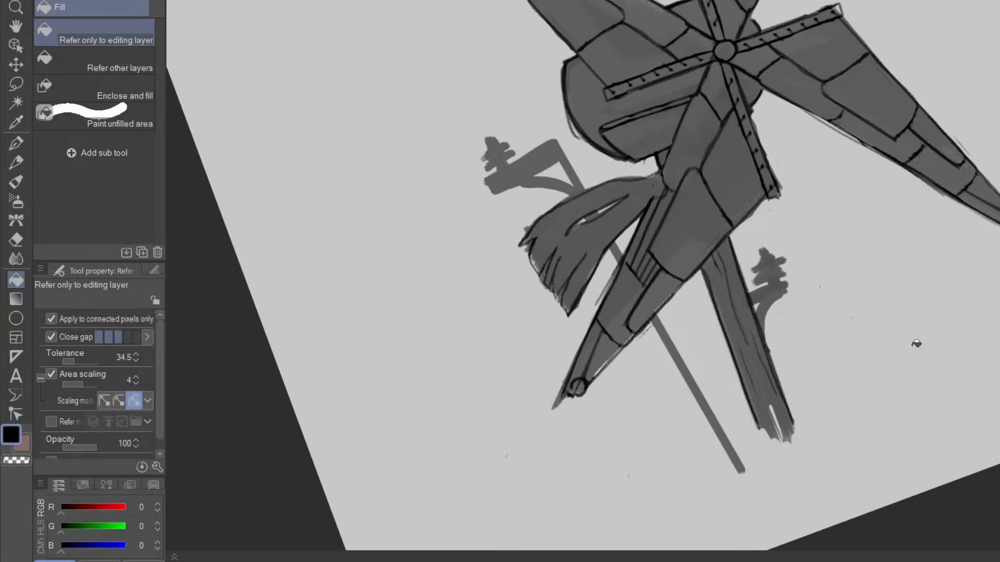
key(p)
key(p)
key(shift)
drag(882, 293, 728, 416)
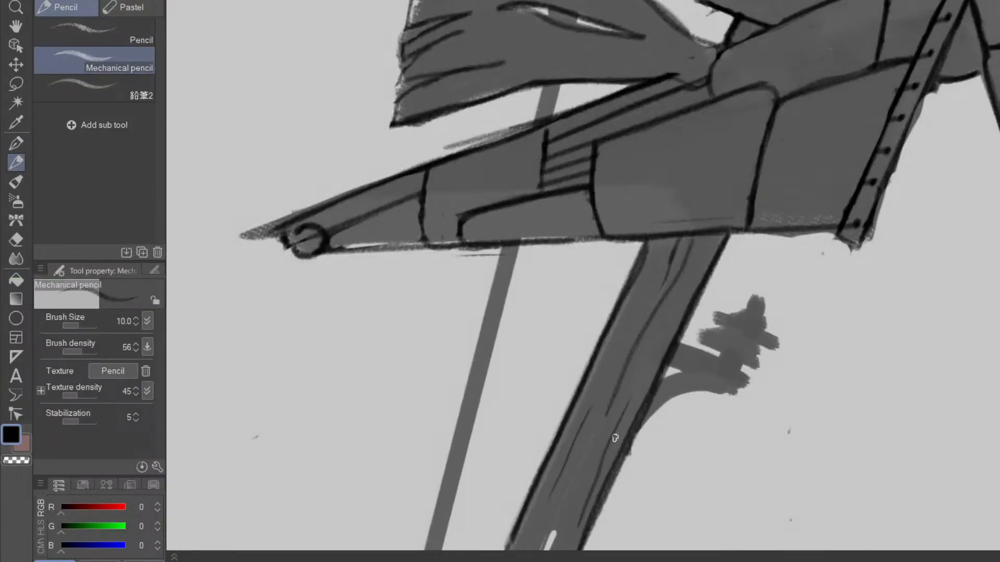
mouse_move(617, 461)
mouse_down()
mouse_move(636, 437)
mouse_move(625, 459)
mouse_move(602, 455)
mouse_move(657, 323)
mouse_move(607, 440)
mouse_up()
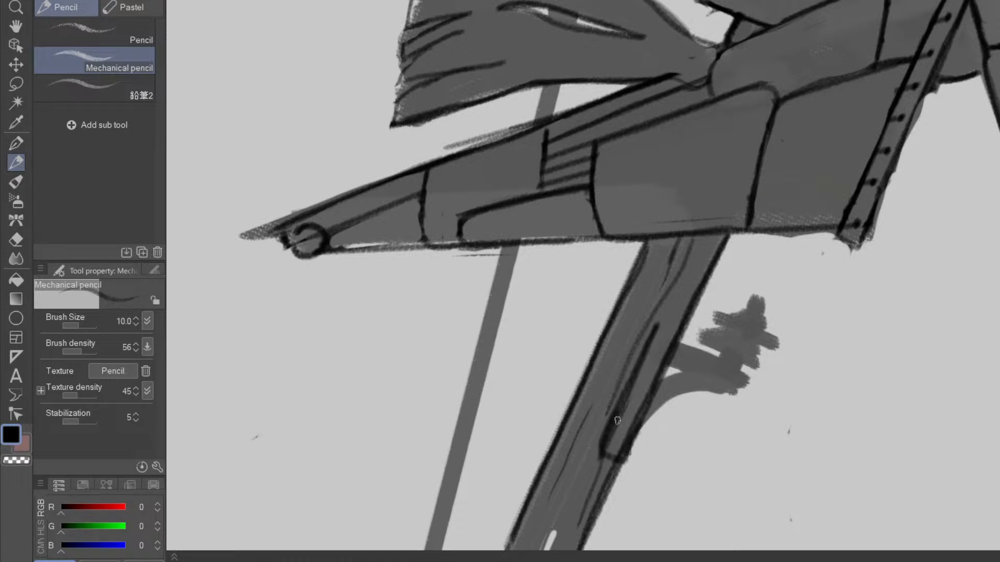
drag(657, 324, 678, 332)
- Outline the curved brace of the wooden post's bracket in black, erasing and redrawing stray lines
key(shift+space)
drag(734, 444, 788, 353)
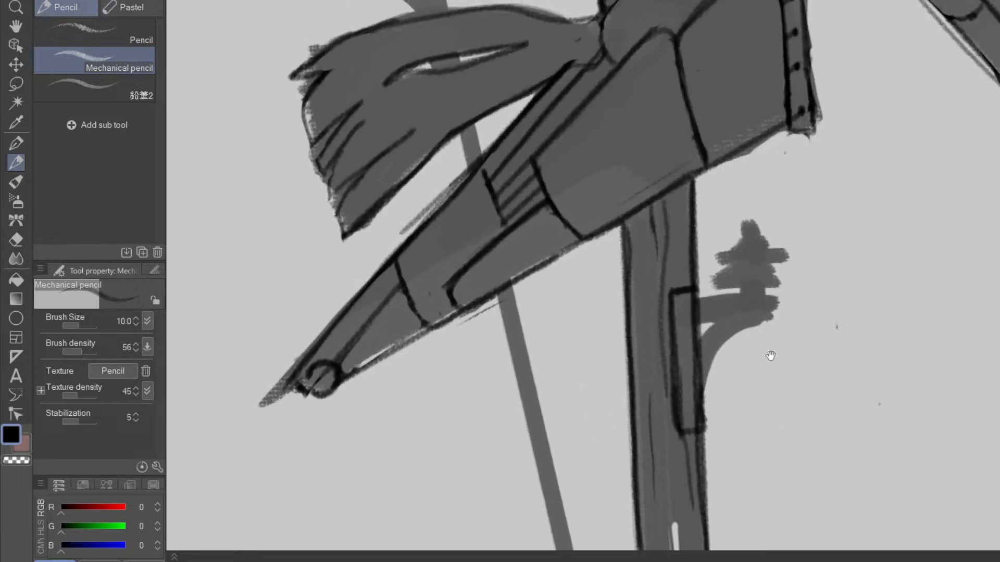
mouse_move(681, 406)
mouse_down()
mouse_move(683, 350)
mouse_move(696, 335)
mouse_move(762, 308)
mouse_move(771, 315)
mouse_move(717, 360)
mouse_move(698, 415)
mouse_move(724, 344)
mouse_move(763, 324)
mouse_up()
key(e)
mouse_move(688, 401)
mouse_down()
mouse_move(705, 346)
mouse_move(689, 399)
mouse_move(698, 335)
mouse_move(682, 411)
mouse_move(704, 359)
mouse_up()
key(p)
mouse_move(701, 425)
mouse_down()
mouse_move(722, 344)
mouse_move(765, 320)
mouse_up()
- Outline the short crossarm above the brace on the wooden post, cleaning up the lines with the eraser
key(shift+space)
mouse_move(833, 376)
mouse_down()
mouse_move(881, 319)
mouse_move(737, 220)
mouse_up()
mouse_move(702, 264)
mouse_down()
mouse_move(765, 205)
mouse_move(740, 226)
mouse_move(736, 205)
mouse_move(686, 248)
mouse_move(743, 197)
mouse_move(693, 264)
mouse_move(748, 207)
mouse_up()
key(e)
key(p)
key(e)
drag(708, 237, 755, 203)
key(p)
drag(697, 264, 760, 207)
- Outline the ribbed insulator on the wooden post's bracket in black pencil
key(shift+space)
drag(870, 309, 655, 469)
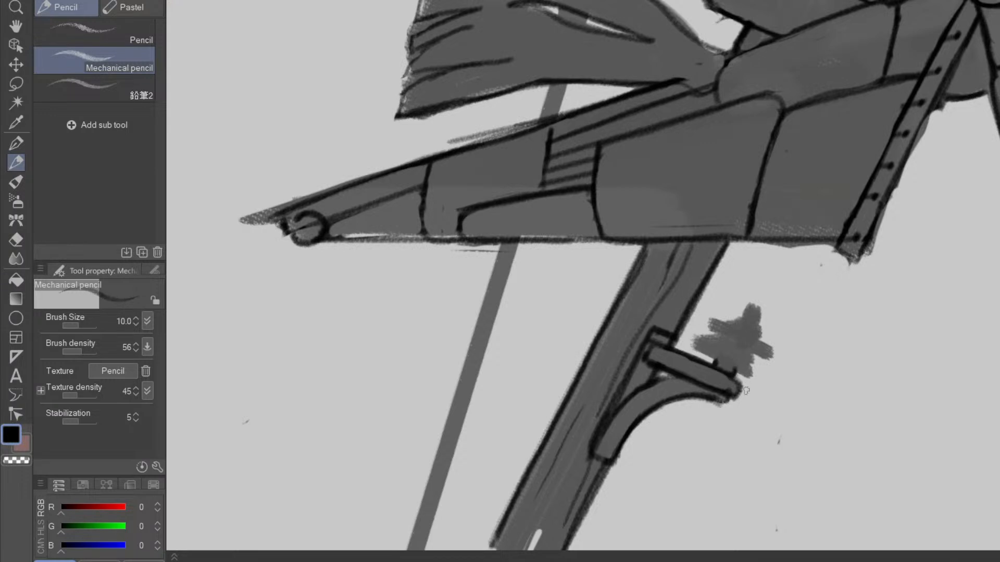
key(shift+space)
mouse_move(739, 384)
mouse_down()
mouse_move(861, 255)
mouse_move(760, 170)
mouse_move(711, 222)
mouse_move(757, 175)
mouse_move(709, 205)
mouse_move(710, 217)
mouse_move(702, 212)
mouse_move(739, 181)
mouse_move(707, 199)
mouse_move(745, 171)
mouse_move(688, 197)
mouse_move(741, 149)
mouse_move(703, 153)
mouse_move(688, 196)
mouse_up()
drag(696, 159, 707, 151)
- Draw straight black outline segments along the thin pole from its base up to the crossarm
scroll(769, 359, down, 4)
drag(777, 446, 778, 407)
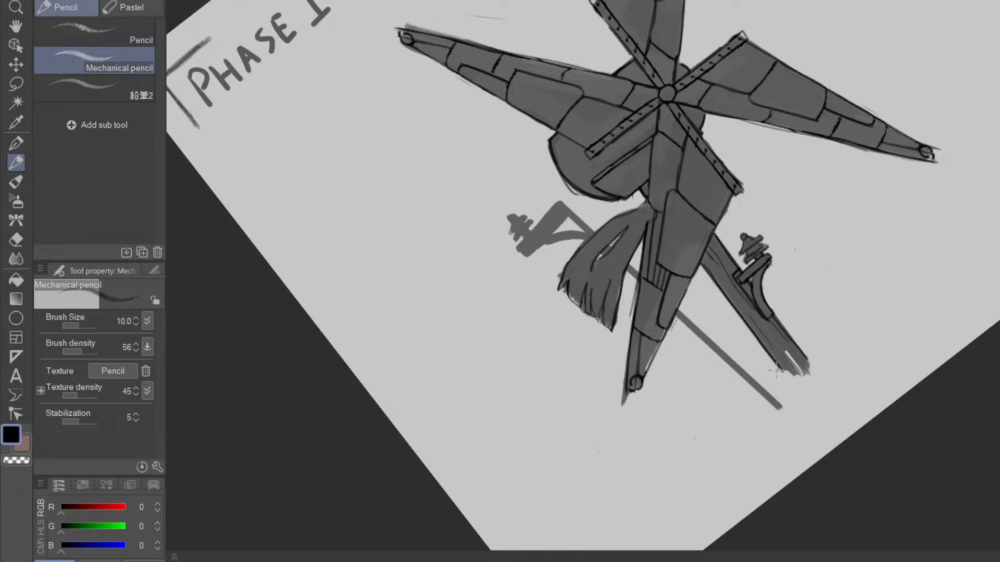
mouse_move(666, 497)
mouse_down()
mouse_move(748, 430)
mouse_move(591, 482)
mouse_move(478, 470)
mouse_up()
click(474, 475)
shift+click(587, 328)
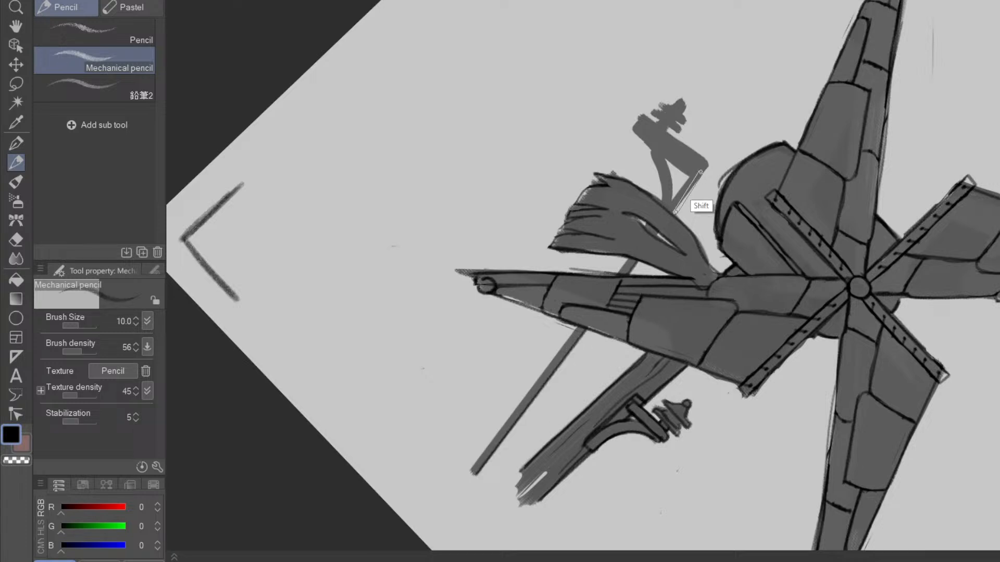
shift+click(708, 164)
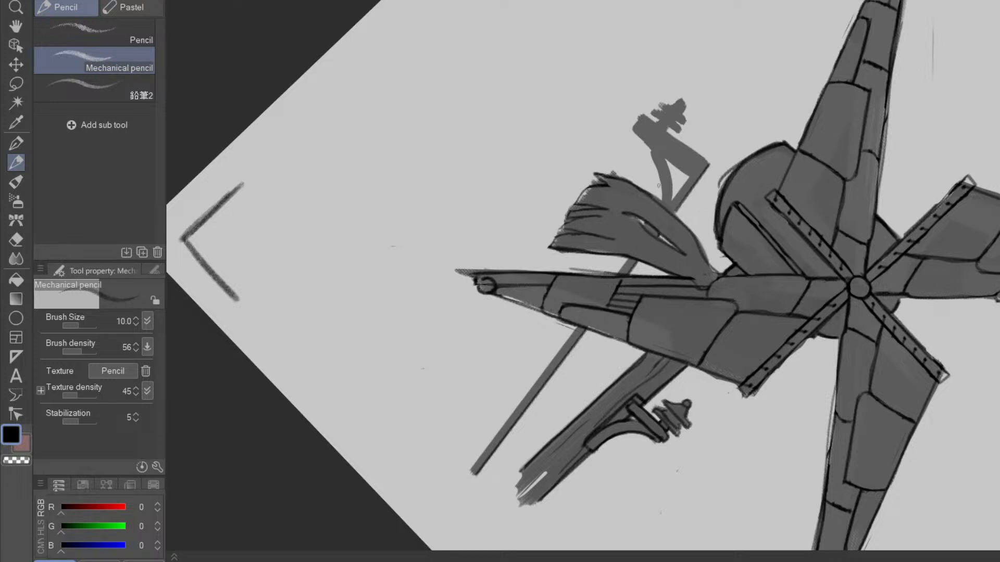
- Outline the curved brace under the thin pole's crossarm with black pencil lines
drag(688, 162, 721, 355)
mouse_move(727, 303)
mouse_down()
mouse_move(741, 272)
mouse_move(724, 301)
mouse_up()
mouse_move(726, 339)
mouse_down()
mouse_move(819, 280)
mouse_move(743, 223)
mouse_up()
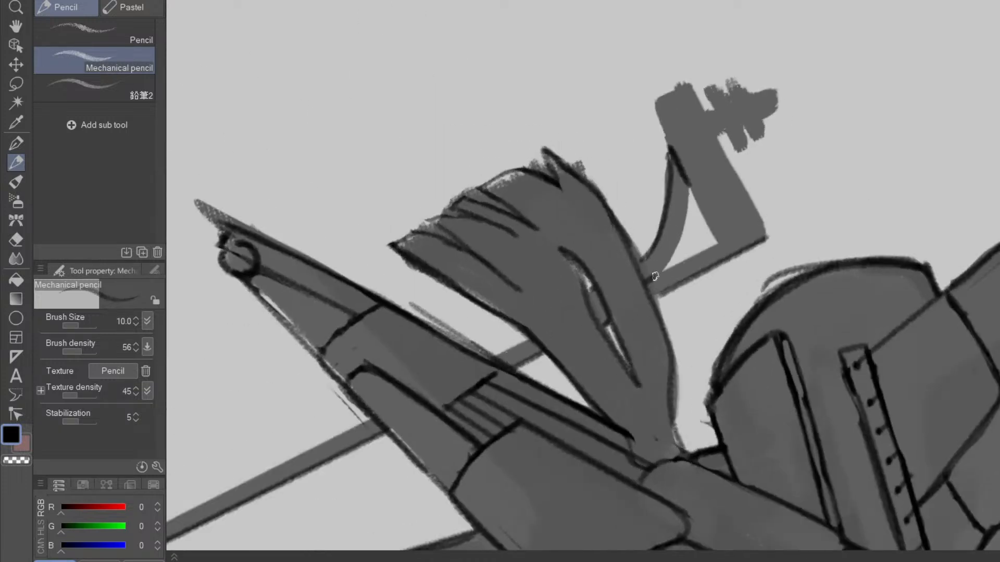
mouse_move(658, 274)
mouse_down()
mouse_move(682, 227)
mouse_move(687, 184)
mouse_move(674, 278)
mouse_move(717, 245)
mouse_up()
key(ctrl+z)
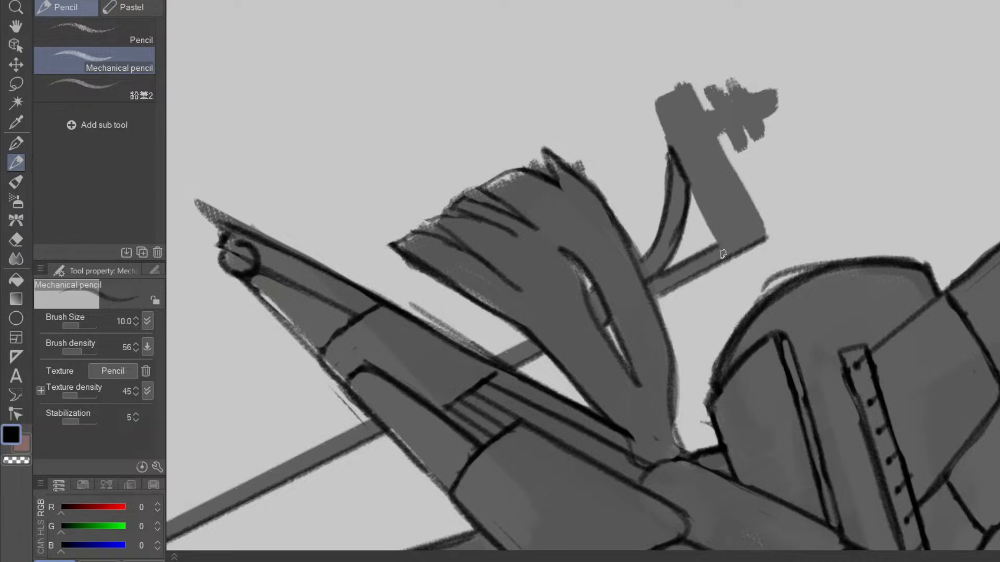
- Outline the crossarm on top of the thin pole with straight black pencil lines, undoing and redrawing strokes as needed
shift+click(691, 187)
drag(915, 194, 817, 490)
key(ctrl+z)
mouse_move(719, 310)
mouse_down()
mouse_move(771, 233)
mouse_move(803, 251)
mouse_move(781, 241)
mouse_up()
key(ctrl+z)
key(ctrl+y)
key(ctrl+z)
key(ctrl+z)
key(ctrl+y)
key(ctrl+y)
scroll(795, 390, down, 3)
drag(820, 448, 667, 26)
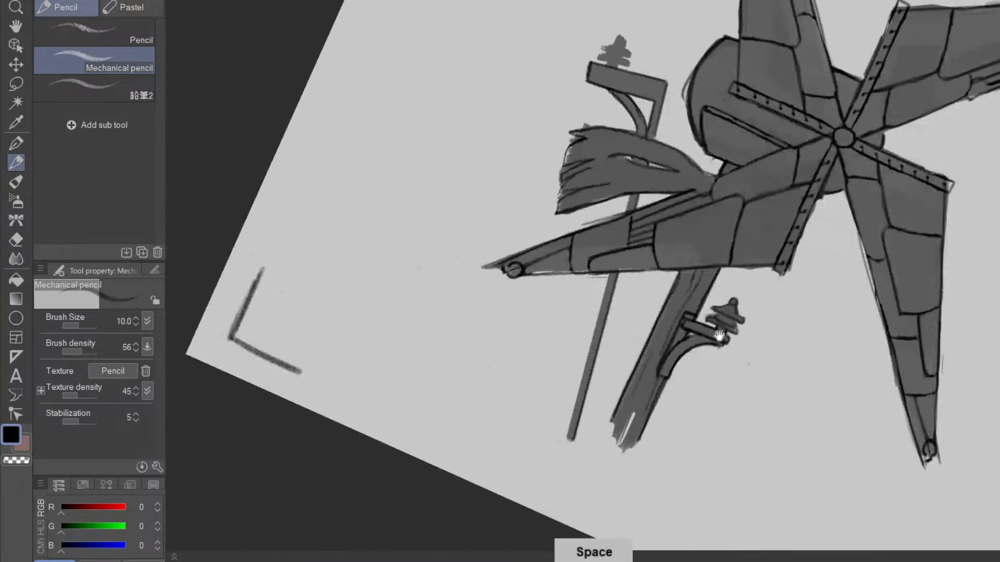
- Ink the joint between the thin pole and its crossarm, closing the crossarm's lower outline
drag(734, 382, 736, 500)
scroll(657, 203, up, 6)
drag(714, 364, 802, 252)
mouse_move(696, 290)
mouse_down()
mouse_move(758, 259)
mouse_move(665, 305)
mouse_move(774, 250)
mouse_up()
drag(790, 306, 785, 324)
drag(892, 328, 497, 505)
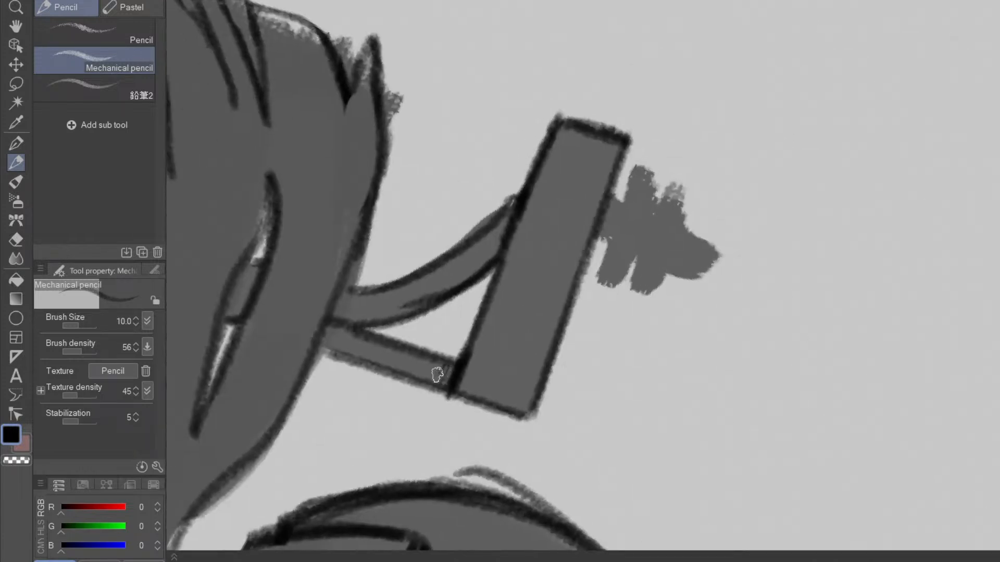
drag(477, 447, 775, 288)
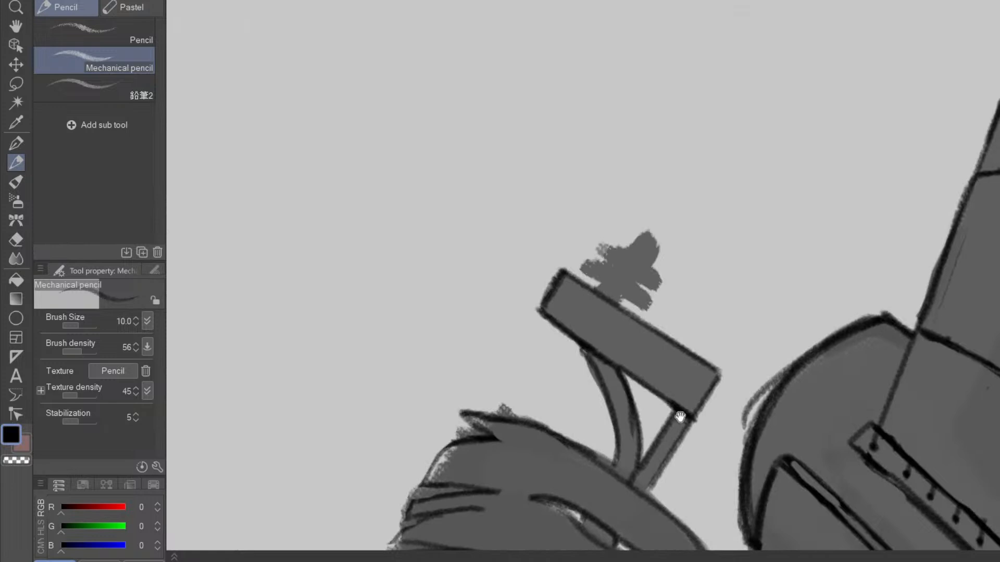
- Outline the ribbed insulator on the thin pole's crossarm in black pencil, including its rim lines and rounded cap
drag(679, 434, 675, 464)
ctrl+click(621, 351)
drag(743, 449, 815, 234)
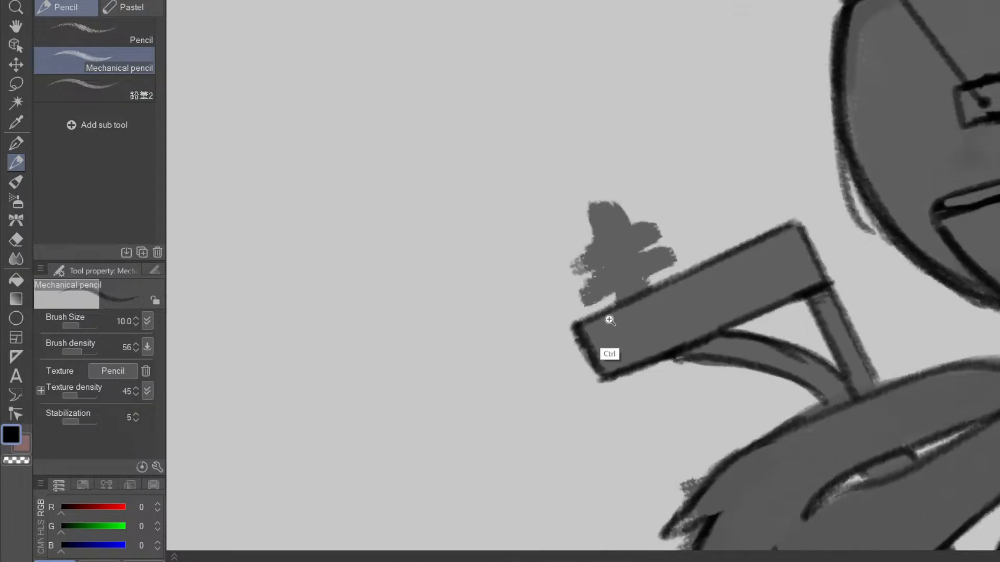
ctrl+click(618, 324)
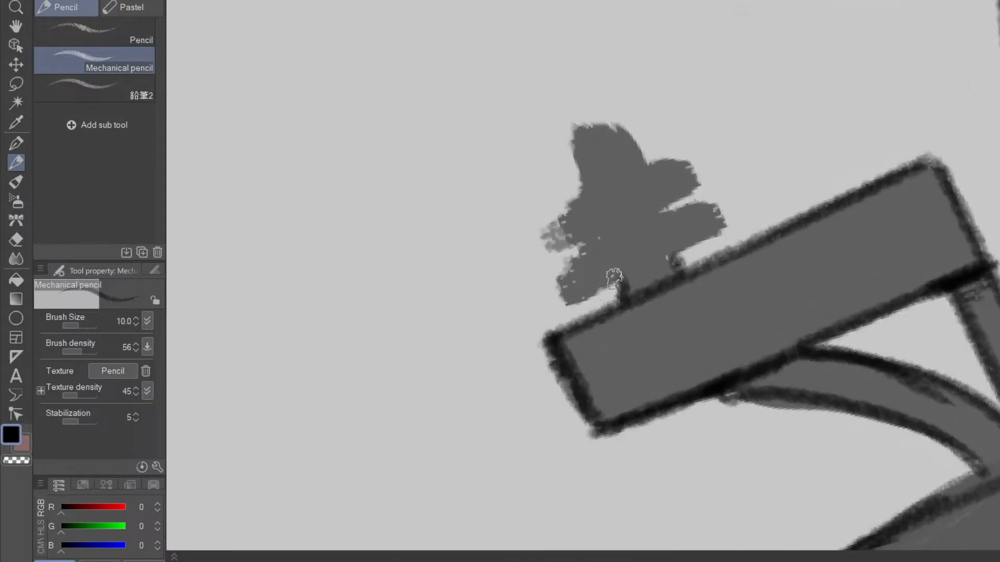
mouse_move(625, 274)
mouse_down()
mouse_move(567, 301)
mouse_move(556, 287)
mouse_move(598, 229)
mouse_up()
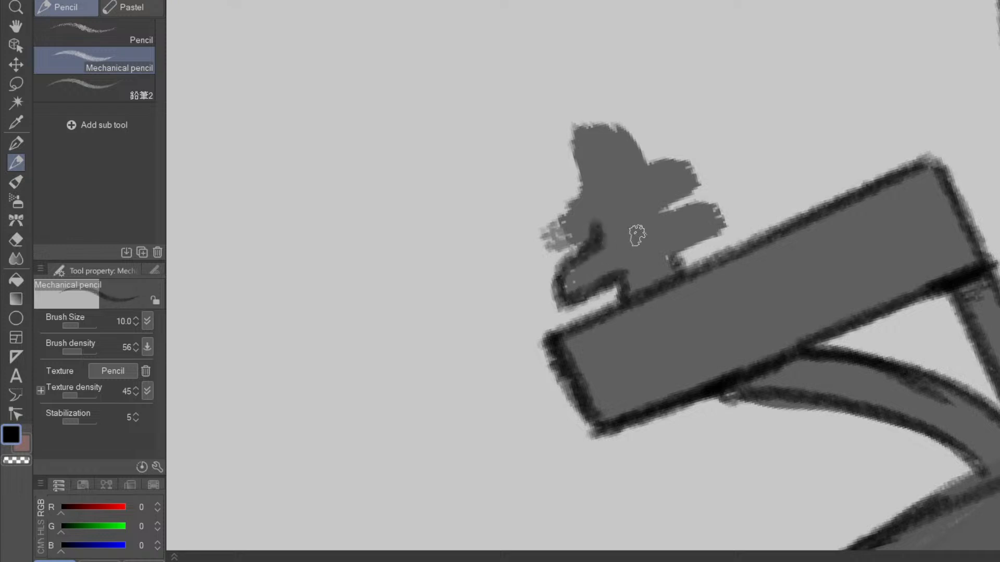
mouse_move(657, 210)
mouse_down()
mouse_move(714, 203)
mouse_move(714, 230)
mouse_move(596, 280)
mouse_up()
mouse_move(595, 237)
mouse_down()
mouse_move(556, 246)
mouse_move(689, 192)
mouse_move(693, 169)
mouse_move(632, 154)
mouse_move(597, 169)
mouse_move(576, 182)
mouse_move(562, 256)
mouse_up()
mouse_move(591, 166)
mouse_down()
mouse_move(621, 128)
mouse_move(640, 156)
mouse_up()
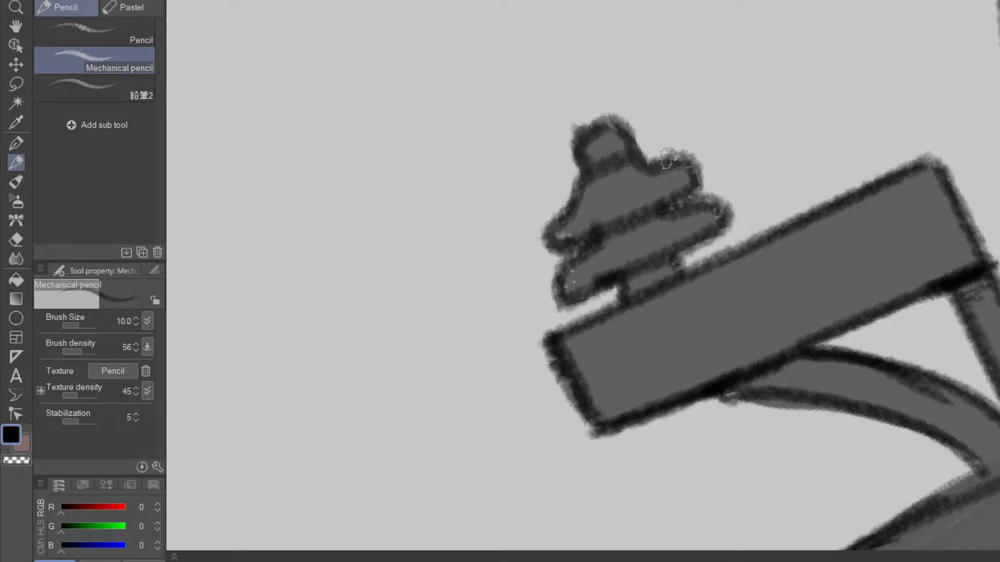
- Undo the last pencil stroke and switch to the Mapping pen
scroll(708, 255, down, 6)
key(space)
drag(764, 438, 678, 380)
drag(859, 376, 708, 454)
scroll(707, 457, up, 1)
key(space)
drag(747, 486, 739, 433)
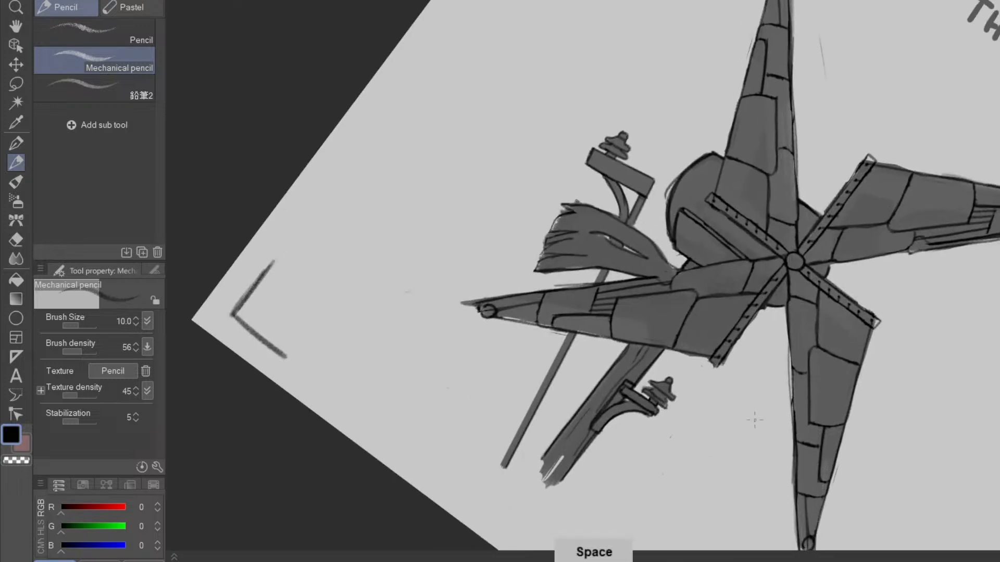
drag(839, 500, 750, 110)
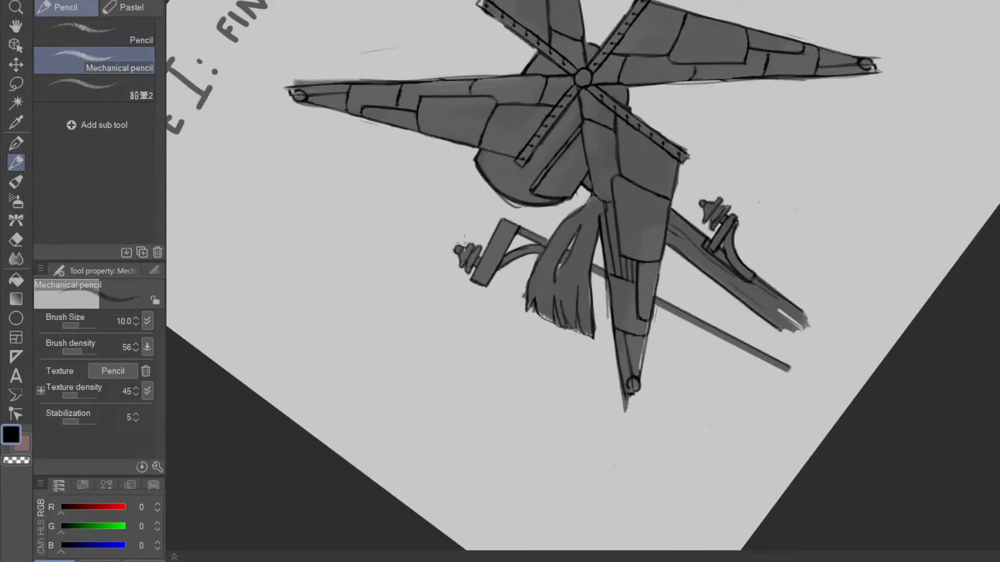
key(ctrl+z)
click(17, 146)
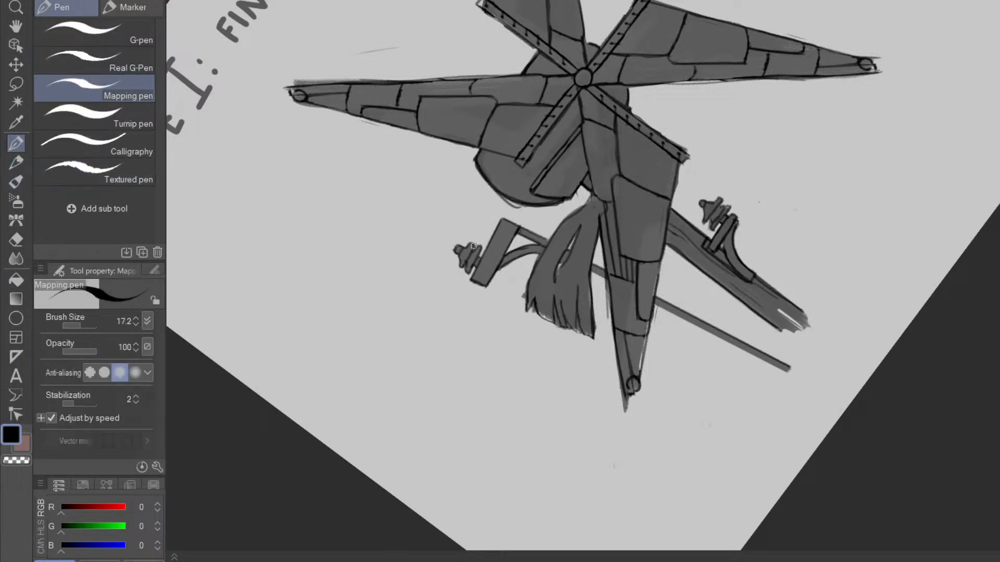
- Try out black cable lines from the two insulators to the creature's body and blade, and undo them
drag(517, 208, 520, 204)
key(ctrl+z)
drag(487, 236, 538, 206)
mouse_move(755, 252)
mouse_down()
mouse_move(654, 463)
mouse_move(564, 479)
mouse_up()
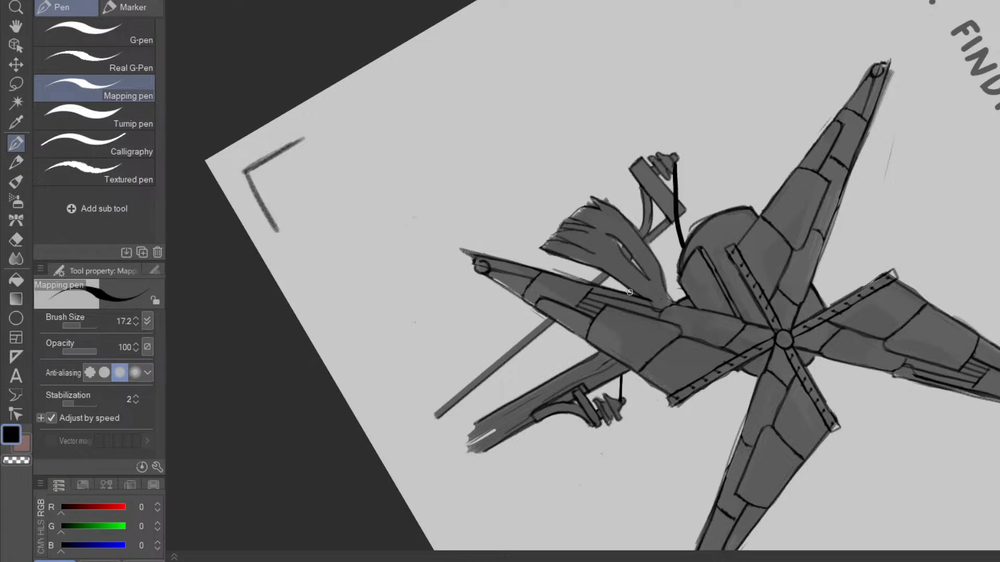
drag(642, 225, 663, 173)
key(ctrl+z)
key(ctrl+z)
key(ctrl+z)
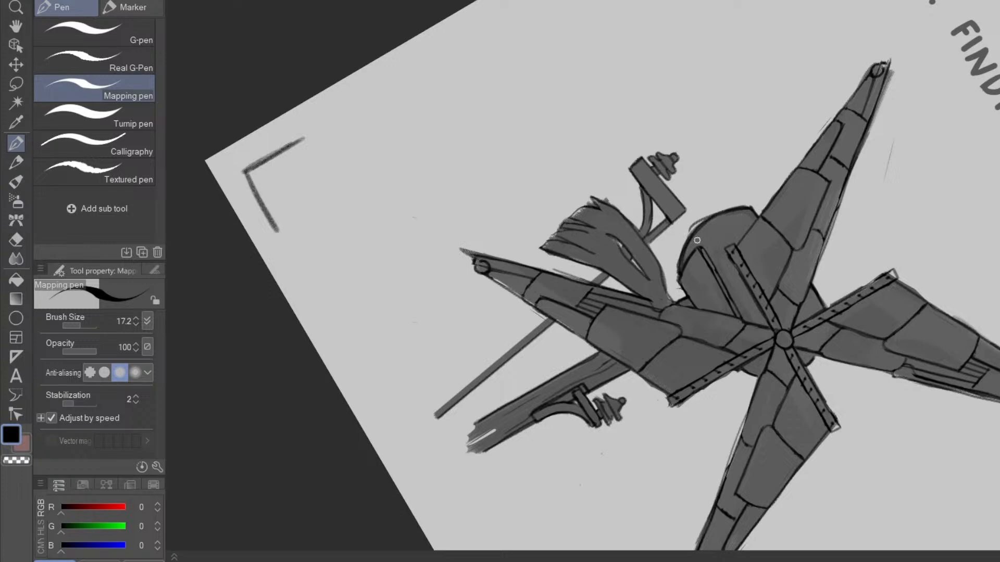
- Draw black cables from the thin pole's insulator to the round body and in a sagging curve to the wooden post's insulator
drag(826, 351, 514, 201)
drag(464, 273, 470, 222)
drag(607, 400, 685, 329)
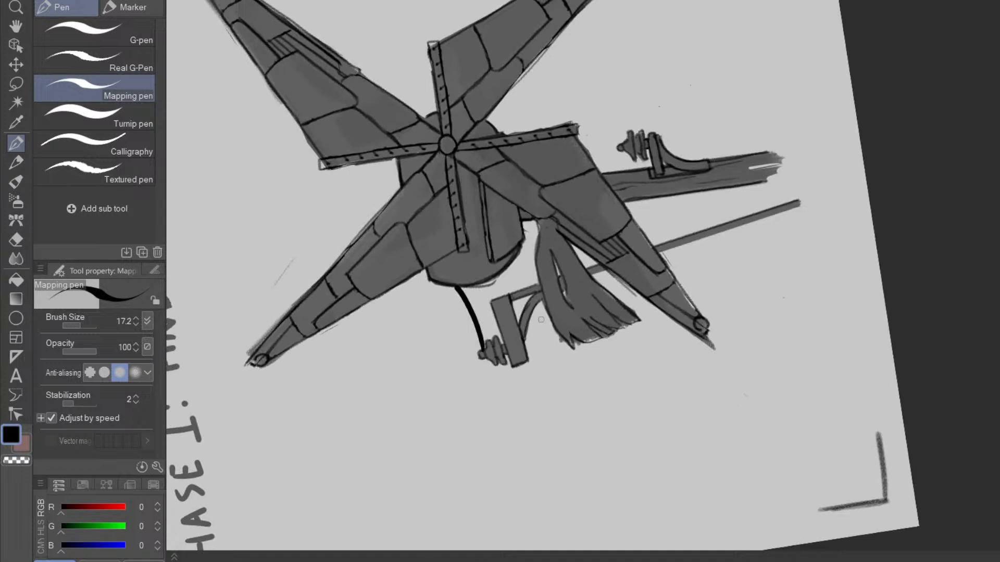
mouse_move(622, 150)
mouse_down()
mouse_move(487, 353)
mouse_move(556, 307)
mouse_move(595, 260)
mouse_move(619, 200)
mouse_up()
key(ctrl+z)
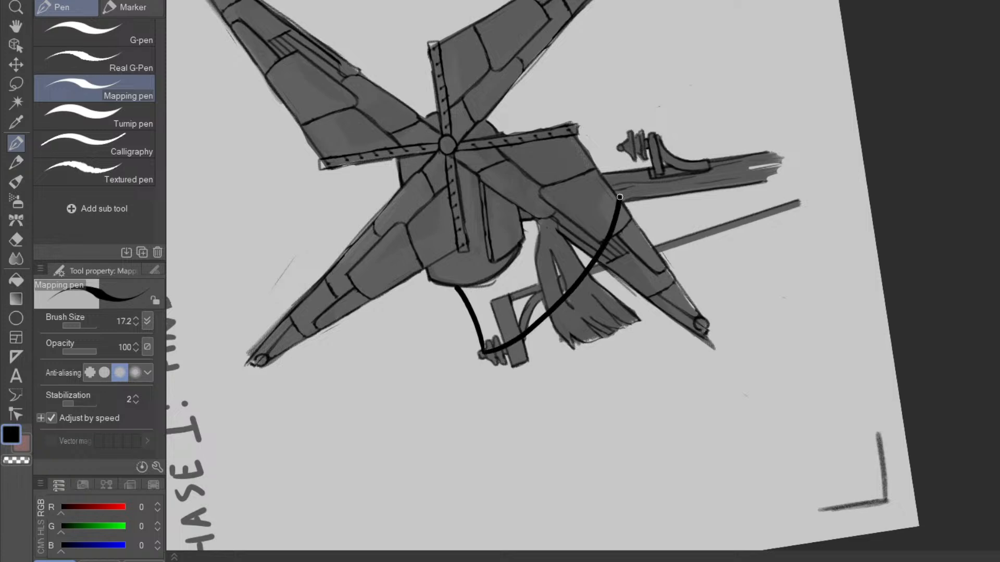
- Erase the sagging cable where it crosses the tuft and the blade so that it passes behind them
drag(779, 226, 653, 440)
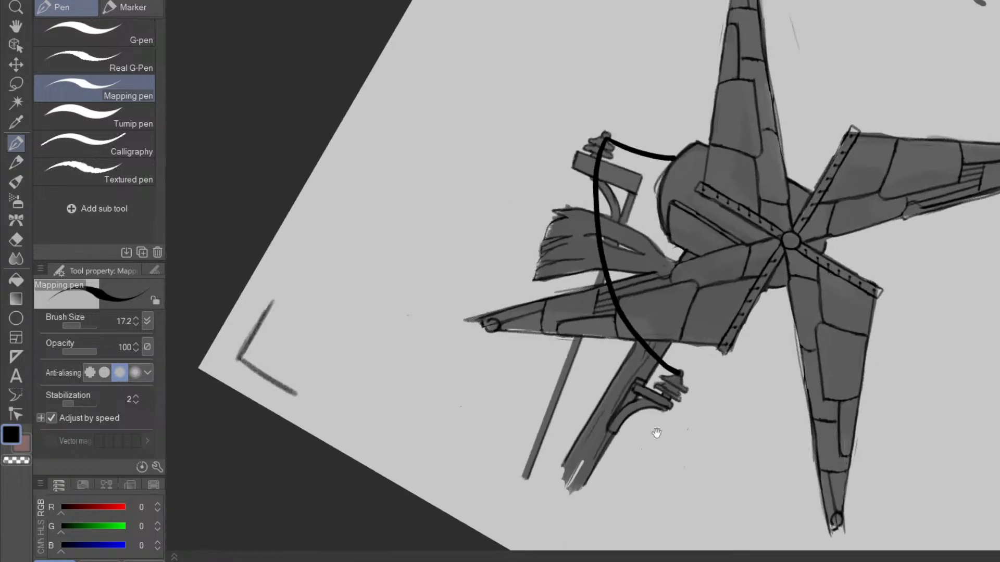
drag(698, 476, 750, 258)
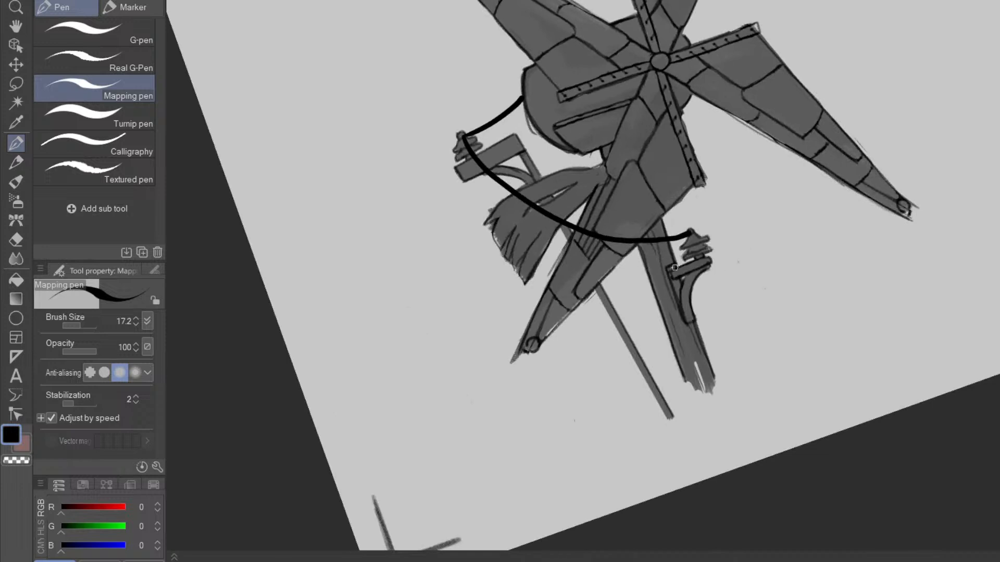
mouse_move(766, 308)
mouse_down()
mouse_move(659, 309)
mouse_move(648, 300)
mouse_move(630, 259)
mouse_move(630, 167)
mouse_up()
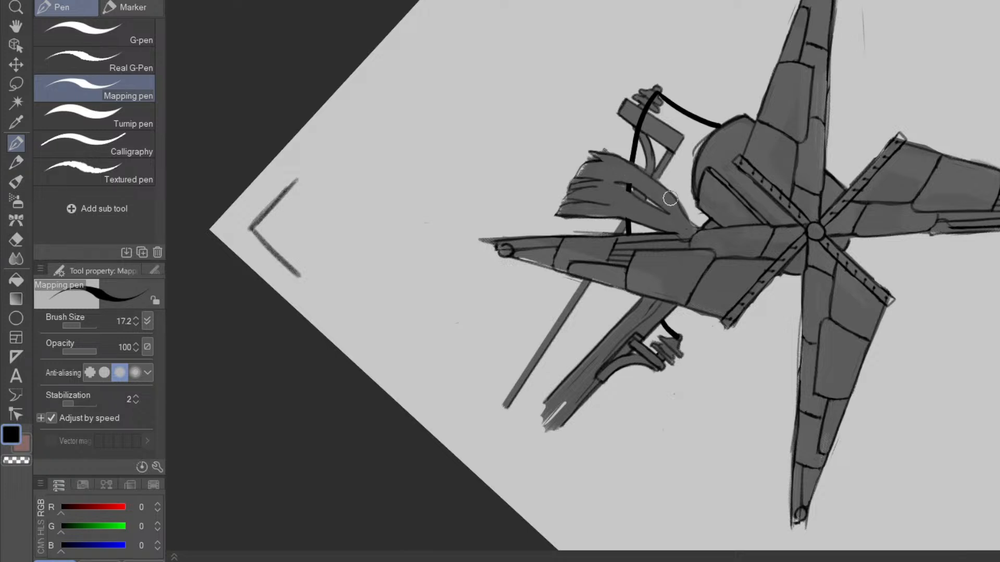
drag(778, 475, 793, 215)
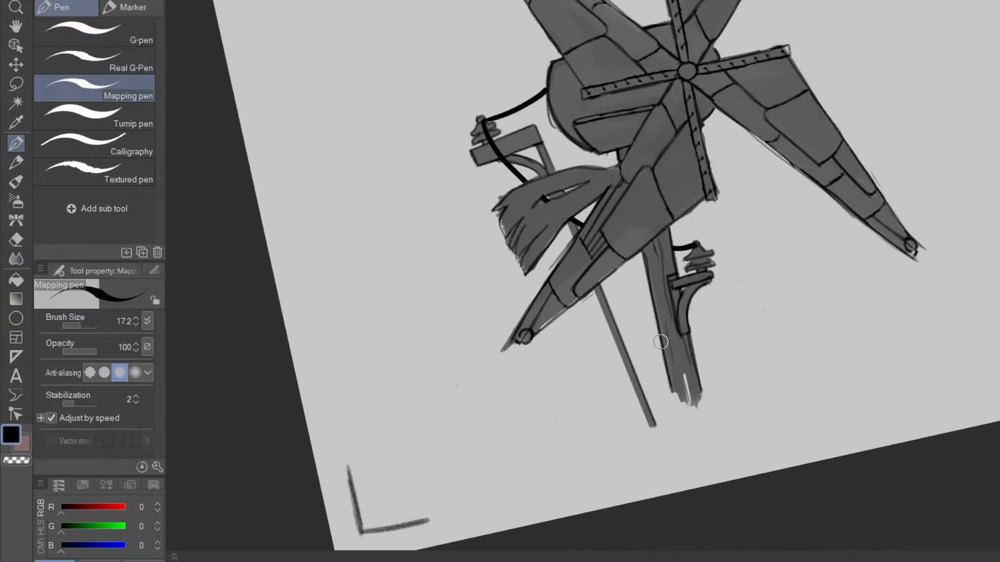
- Try a hanging cable from the wooden post's insulator down past the post's broken end, and undo it
key(space)
drag(696, 408, 684, 352)
key(p)
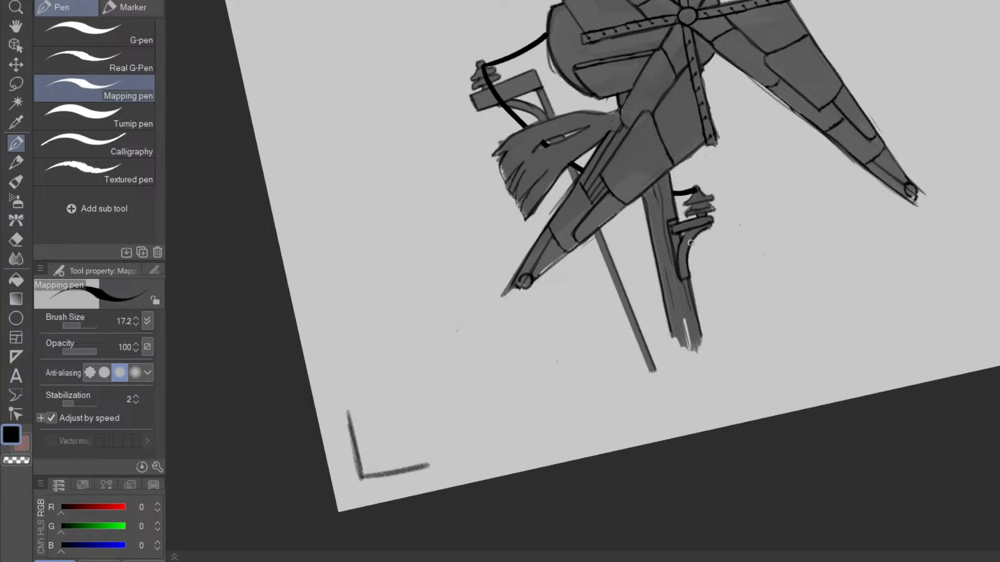
drag(692, 198, 646, 369)
key(ctrl+z)
drag(696, 196, 657, 394)
key(ctrl+z)
drag(696, 192, 684, 366)
key(ctrl+z)
mouse_move(696, 193)
mouse_down()
mouse_move(702, 249)
mouse_move(683, 379)
mouse_up()
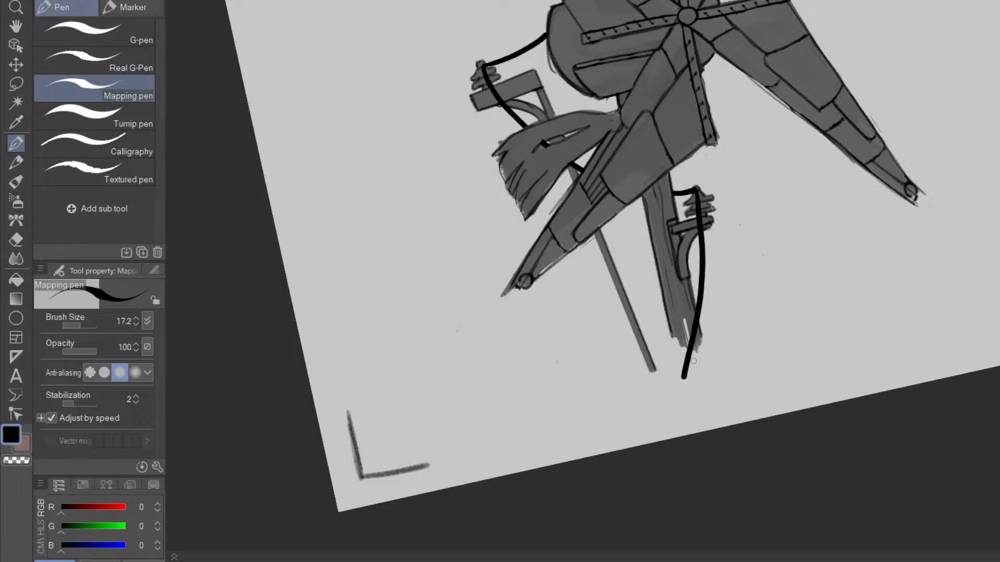
drag(825, 311, 683, 436)
mouse_move(732, 405)
mouse_down()
mouse_move(703, 414)
mouse_move(839, 291)
mouse_up()
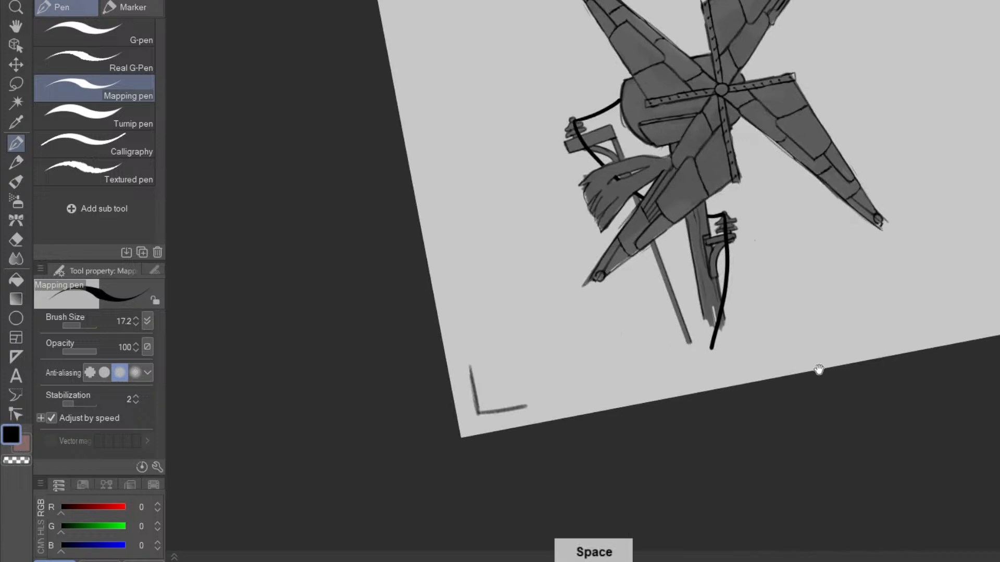
drag(821, 359, 780, 413)
key(ctrl+z)
- Draw a black cable from the wooden post's insulator diagonally down across the post and the thin pole
drag(714, 347, 737, 306)
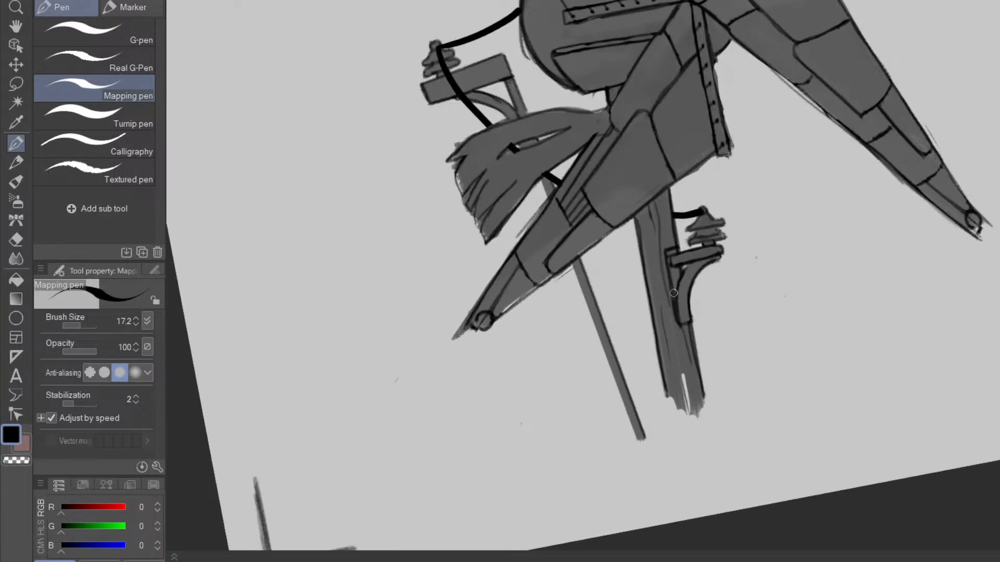
mouse_move(551, 442)
mouse_down()
mouse_move(631, 341)
mouse_move(696, 229)
mouse_up()
scroll(769, 285, down, 3)
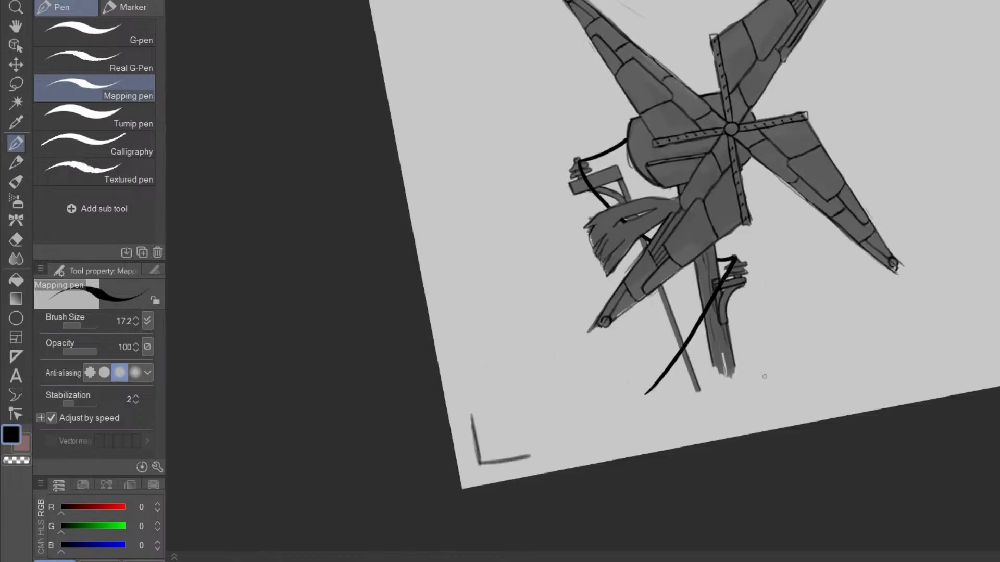
drag(797, 357, 713, 366)
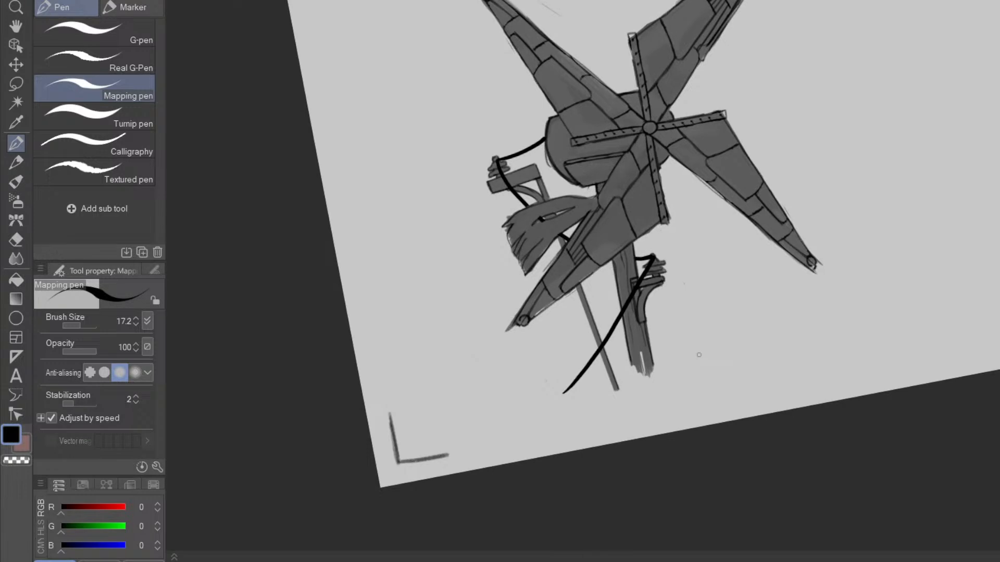
drag(810, 297, 780, 399)
drag(847, 352, 548, 467)
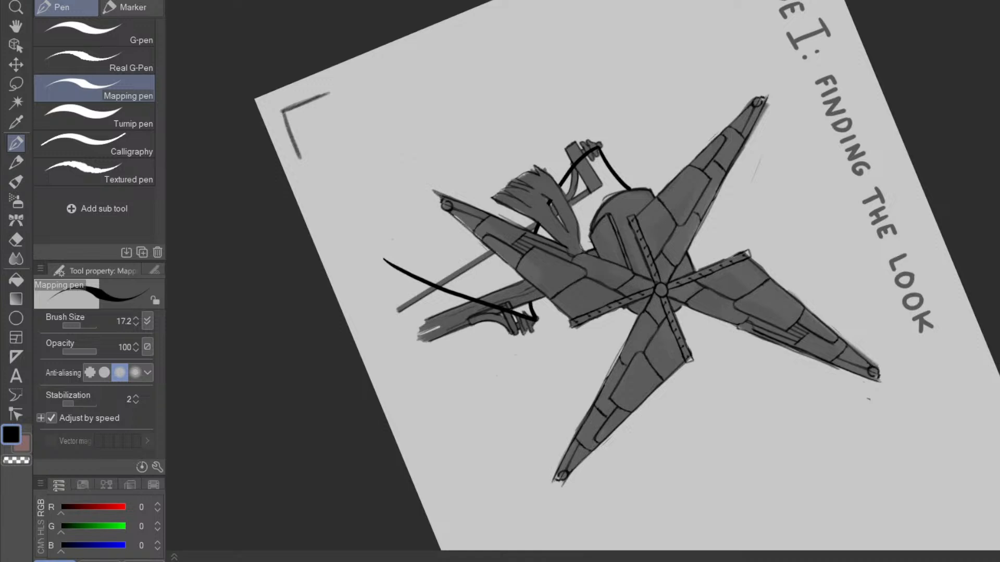
- Pick the dark grey of the blades and switch to the Oil paint brush
alt+click(659, 394)
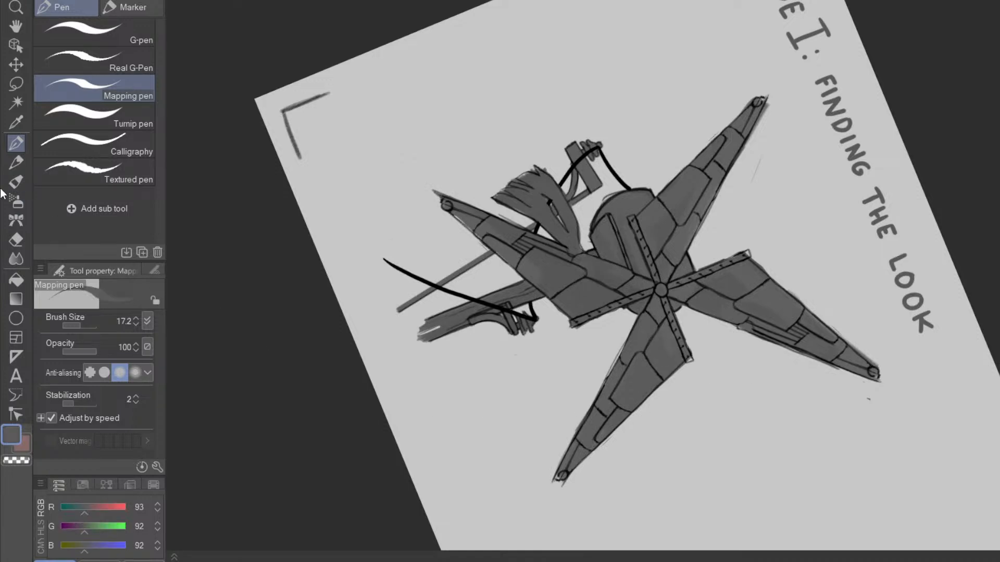
click(15, 200)
key(e)
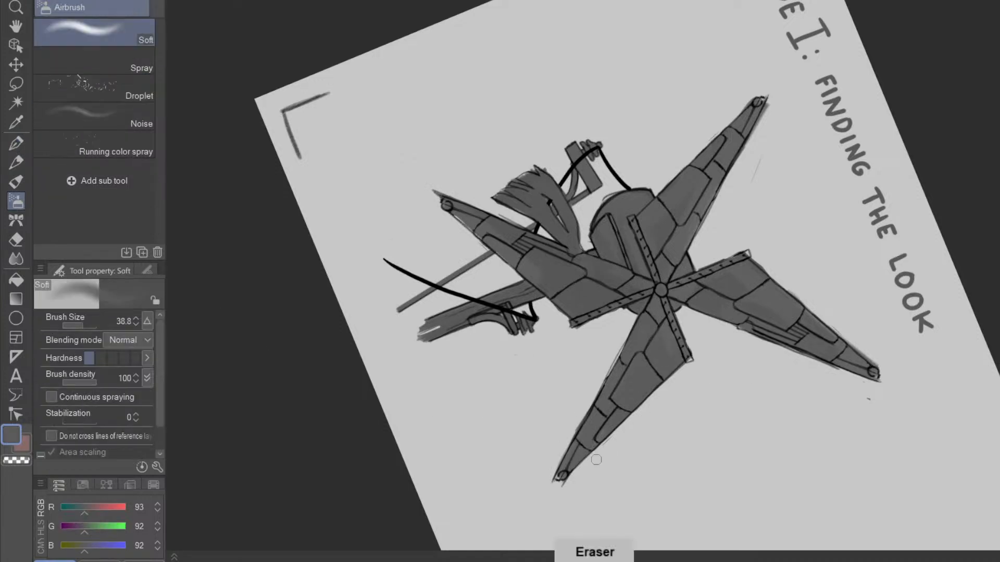
key(p)
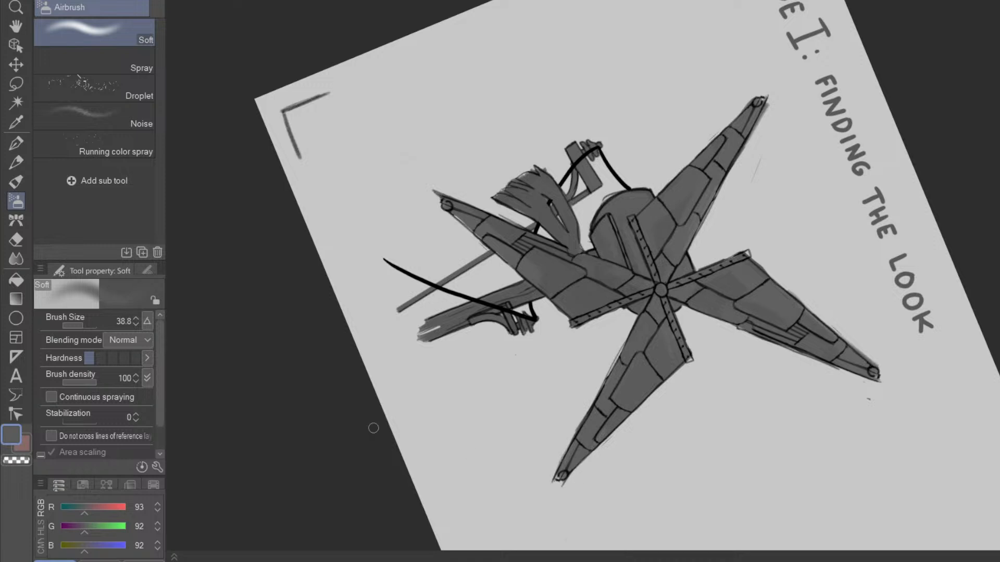
click(20, 180)
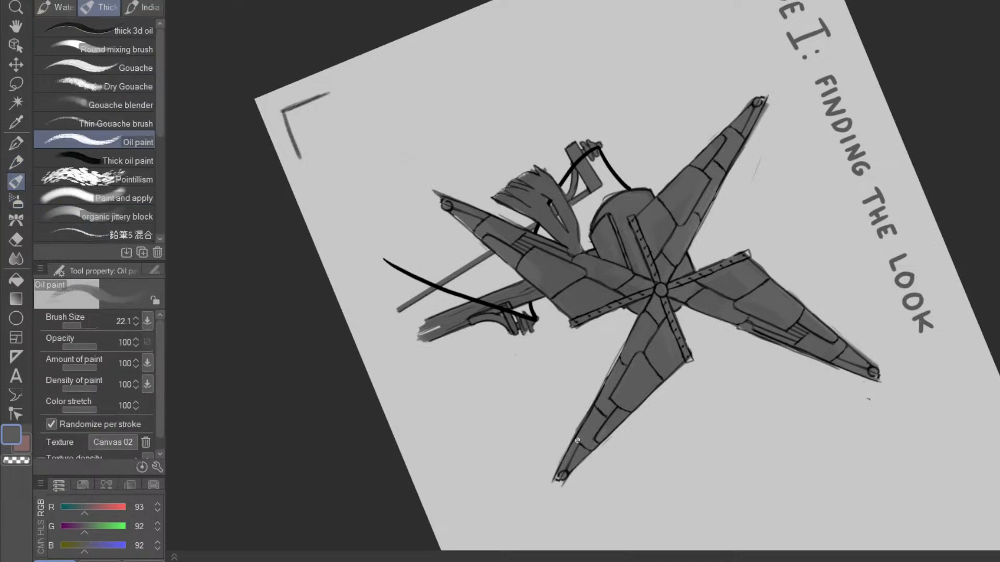
drag(580, 469, 586, 474)
key(e)
drag(804, 409, 802, 194)
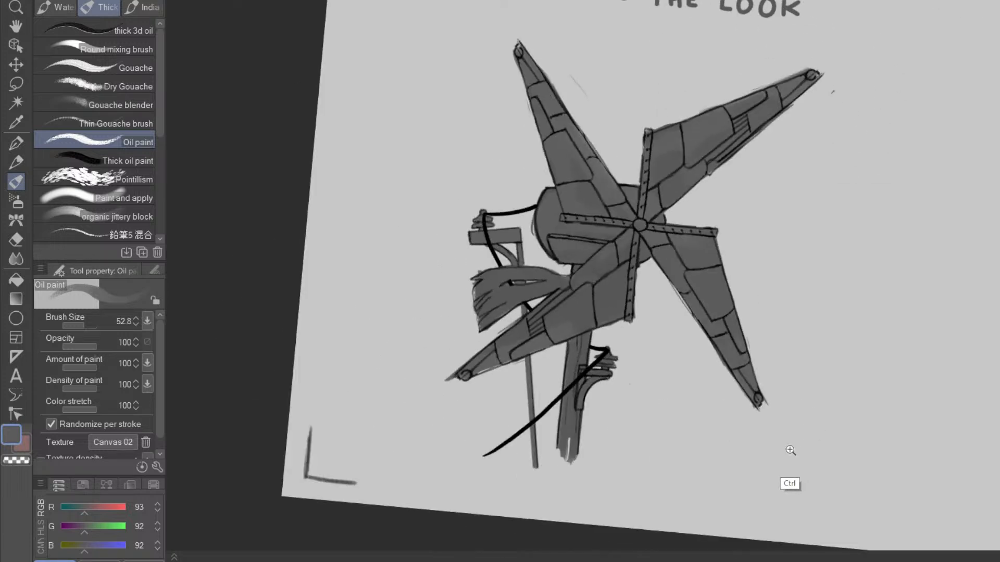
drag(863, 415, 857, 455)
drag(857, 455, 816, 394)
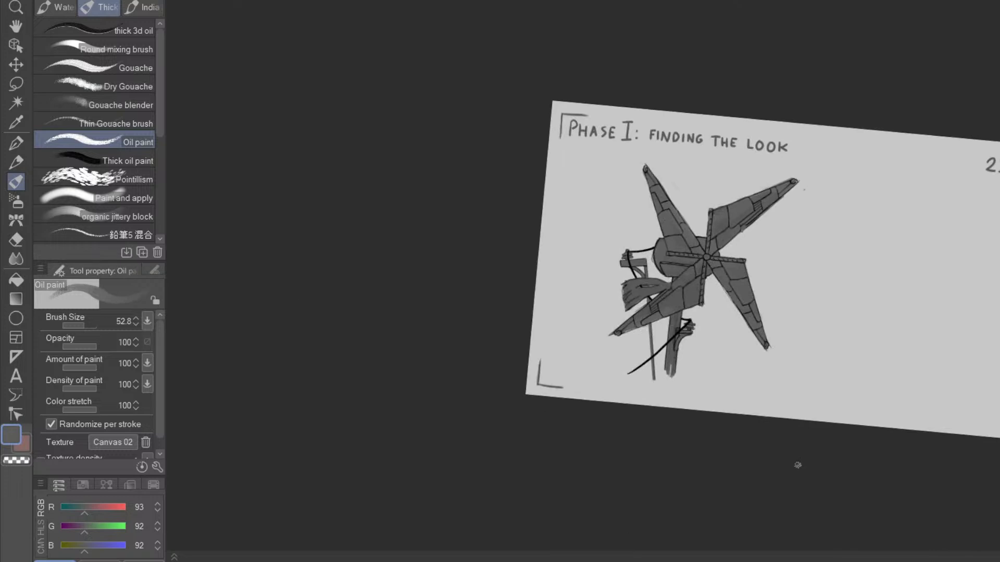
drag(737, 367, 769, 330)
mouse_move(744, 383)
mouse_down()
mouse_move(767, 438)
mouse_move(745, 446)
mouse_move(743, 460)
mouse_up()
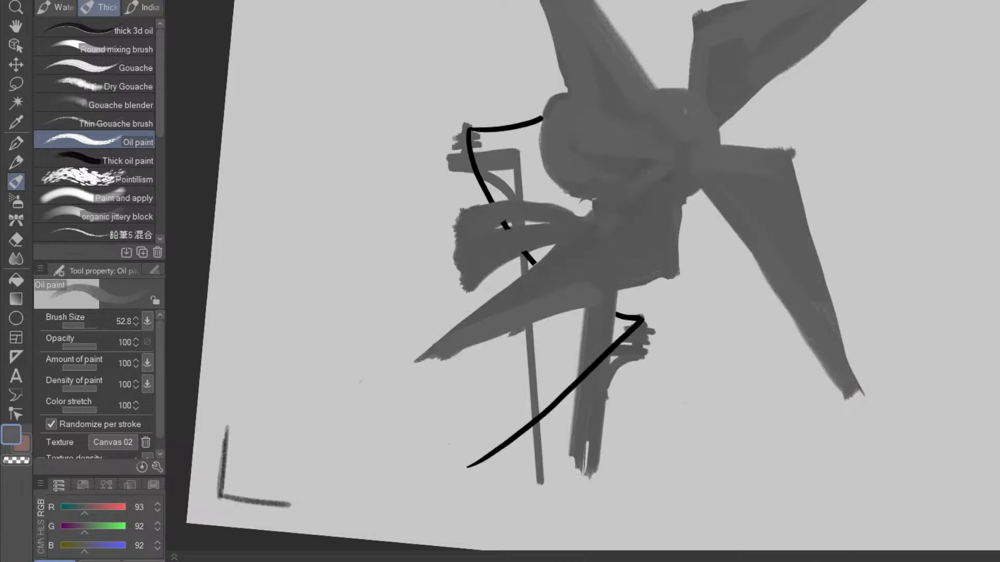
drag(782, 436, 779, 461)
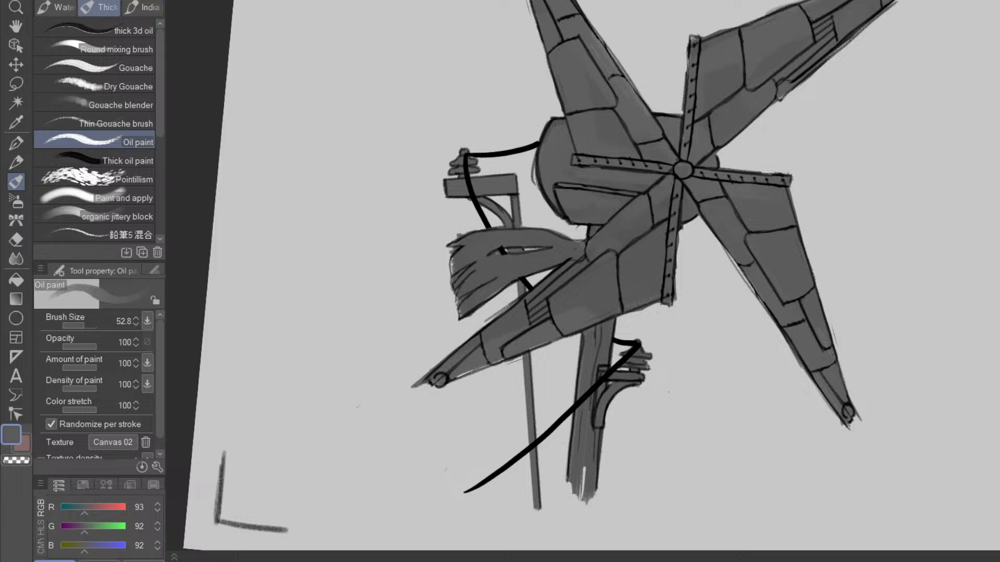
- Shade the curved bracket on the wooden post with a darker tone, undoing the stroke that spills onto the background
drag(760, 455, 917, 263)
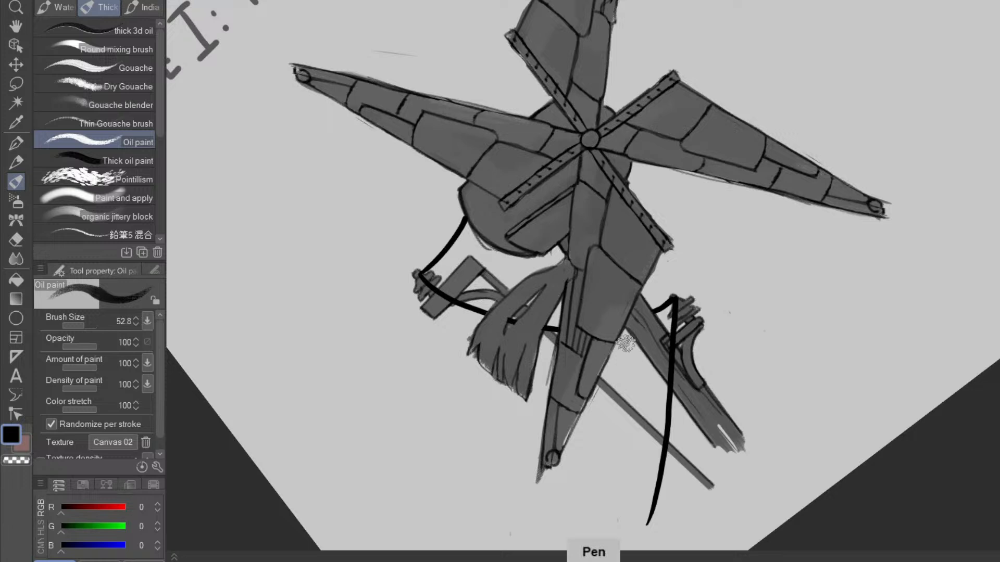
scroll(739, 427, up, 3)
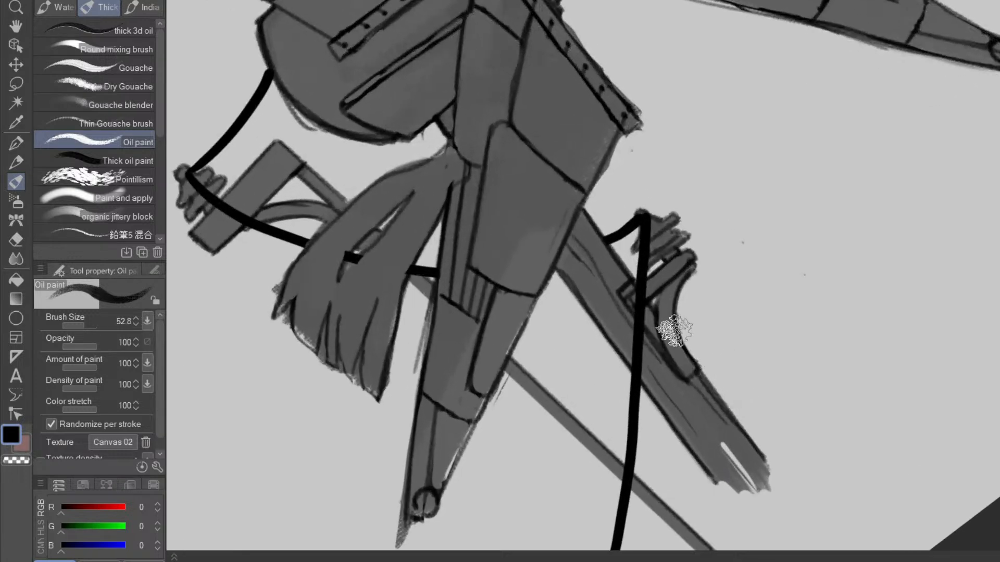
mouse_move(678, 292)
mouse_down()
mouse_move(671, 279)
mouse_move(688, 361)
mouse_move(682, 265)
mouse_move(690, 368)
mouse_move(676, 364)
mouse_move(648, 312)
mouse_move(656, 326)
mouse_move(710, 271)
mouse_up()
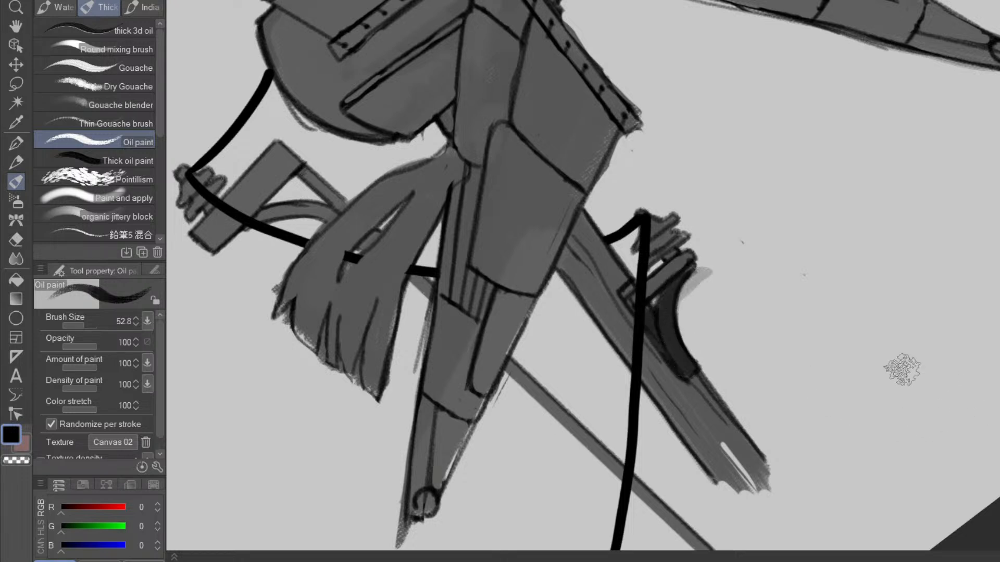
key(ctrl+z)
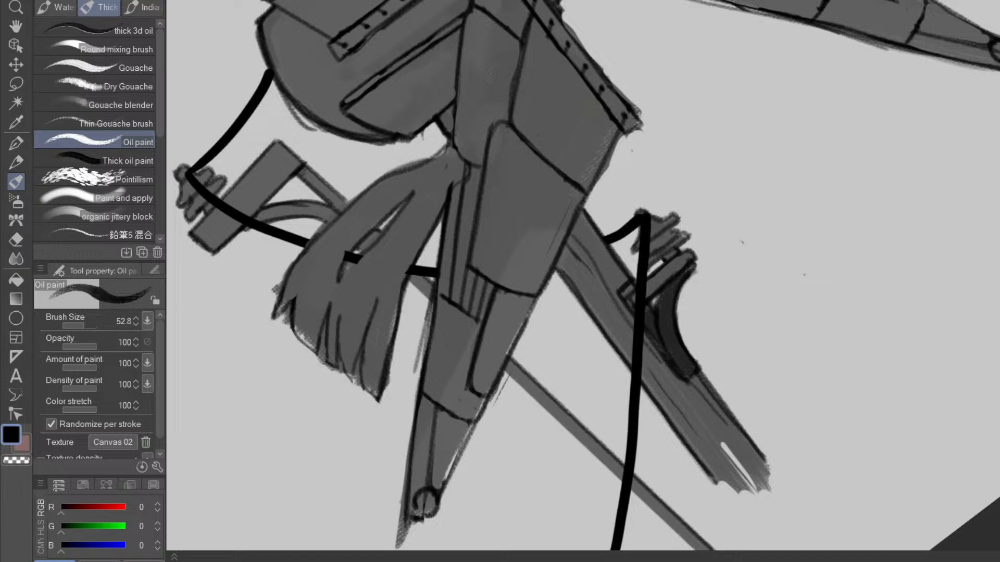
key(ctrl+z)
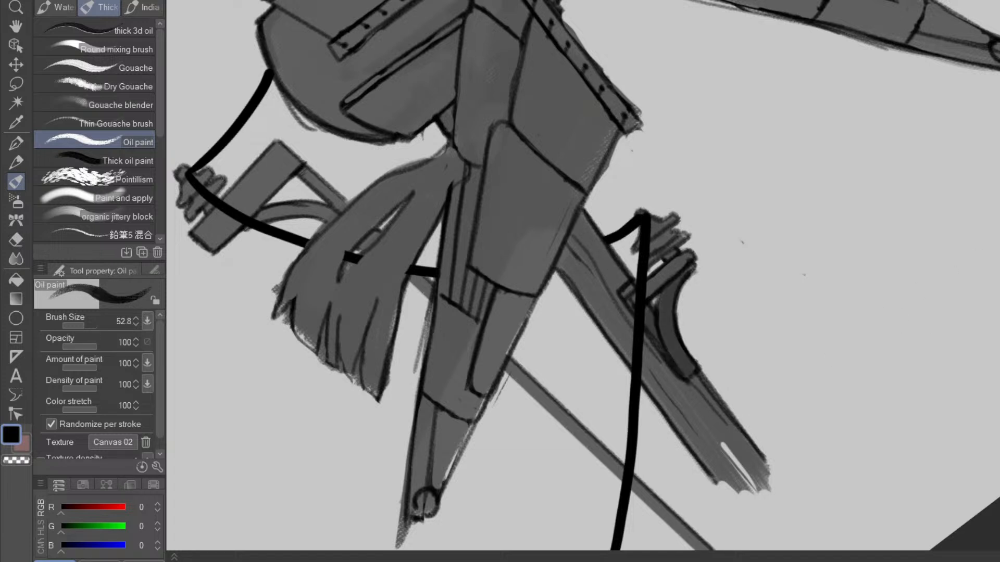
drag(812, 310, 872, 403)
drag(805, 332, 773, 385)
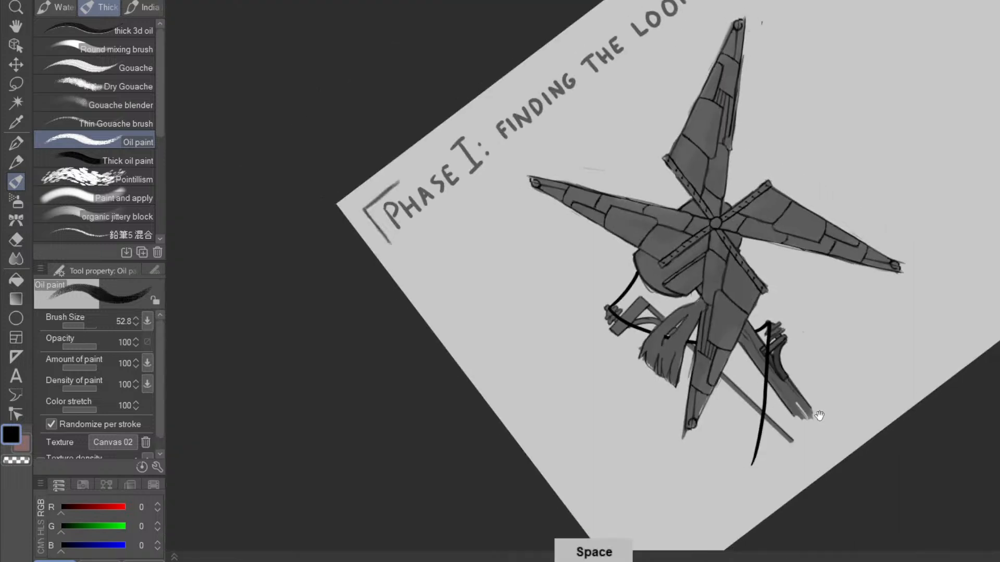
drag(817, 415, 802, 376)
- Reduce the Oil paint brush size to 28.6 and paint dark shadow strands along the blade side of the tuft
drag(666, 357, 690, 234)
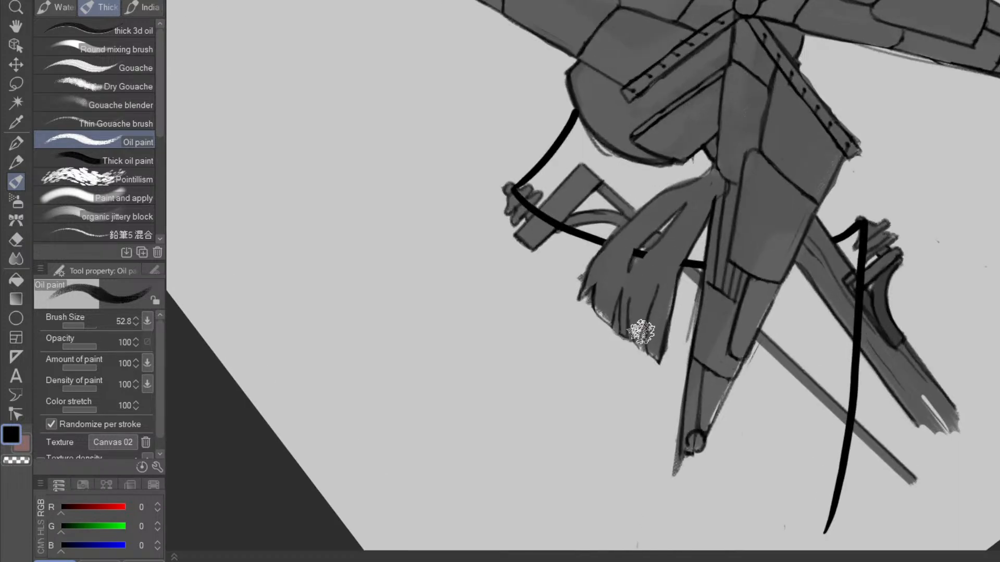
ctrl+alt+drag(646, 345, 639, 340)
mouse_move(647, 306)
mouse_down()
mouse_move(698, 211)
mouse_move(636, 339)
mouse_move(667, 332)
mouse_move(660, 338)
mouse_move(678, 254)
mouse_move(718, 192)
mouse_move(691, 238)
mouse_up()
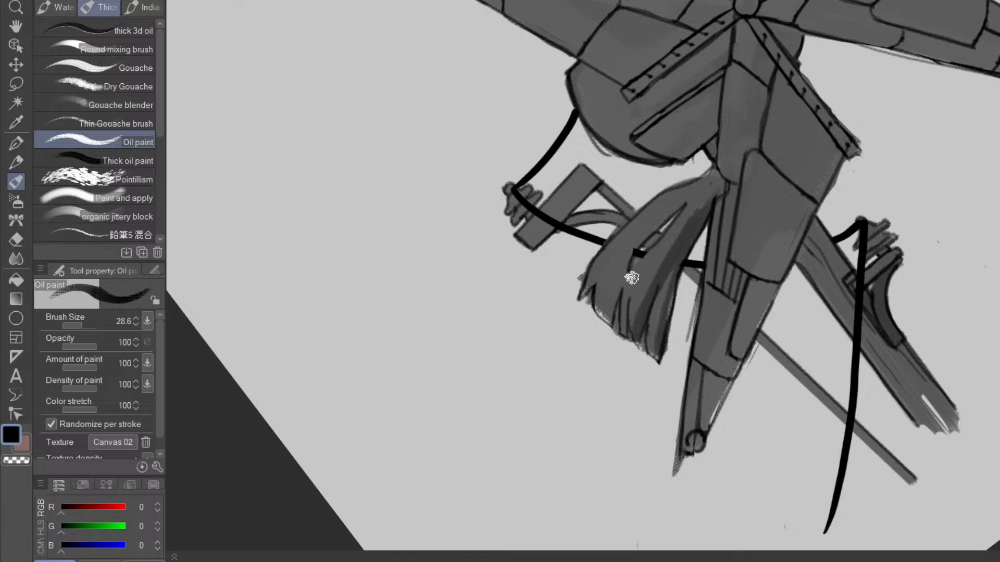
- Erase notches between the strands at the tuft's ragged end to separate its tips
key(e)
mouse_move(609, 322)
mouse_down()
mouse_move(616, 341)
mouse_move(620, 301)
mouse_up()
drag(641, 354, 643, 341)
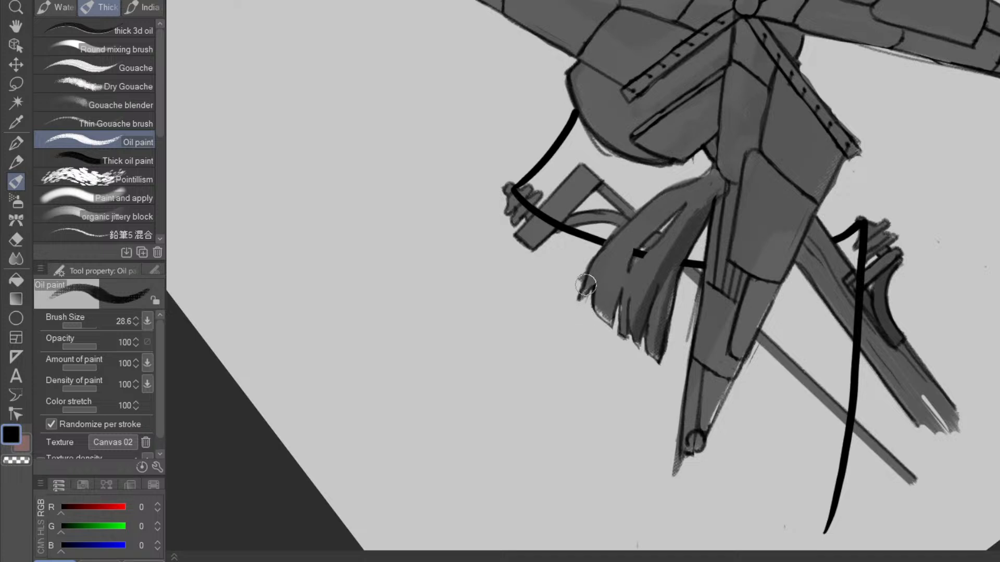
- Erase the stray sketch marks around the tip of the blade next to the tuft
drag(832, 314, 558, 472)
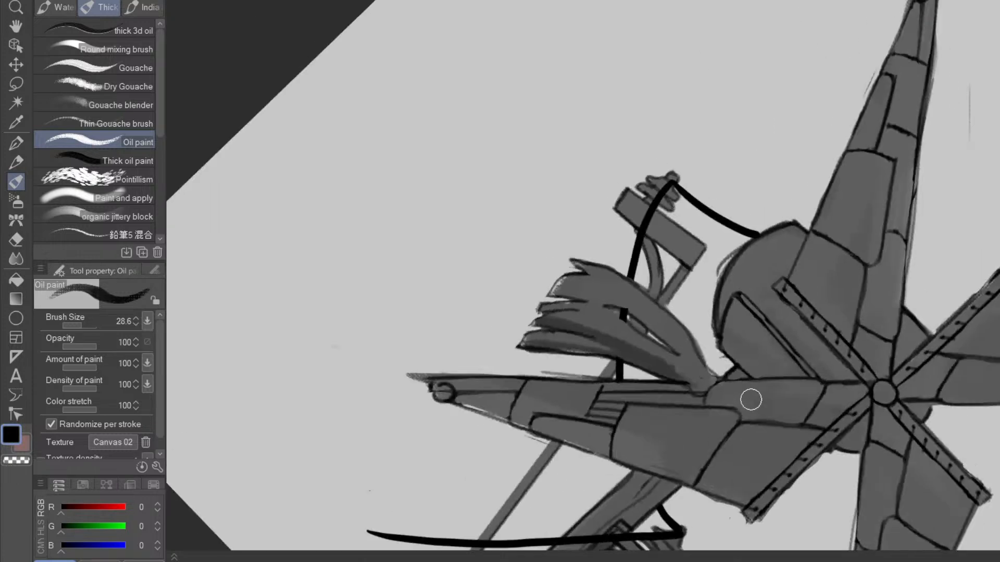
scroll(749, 415, down, 2)
drag(725, 508, 897, 248)
scroll(893, 301, up, 2)
drag(874, 325, 890, 475)
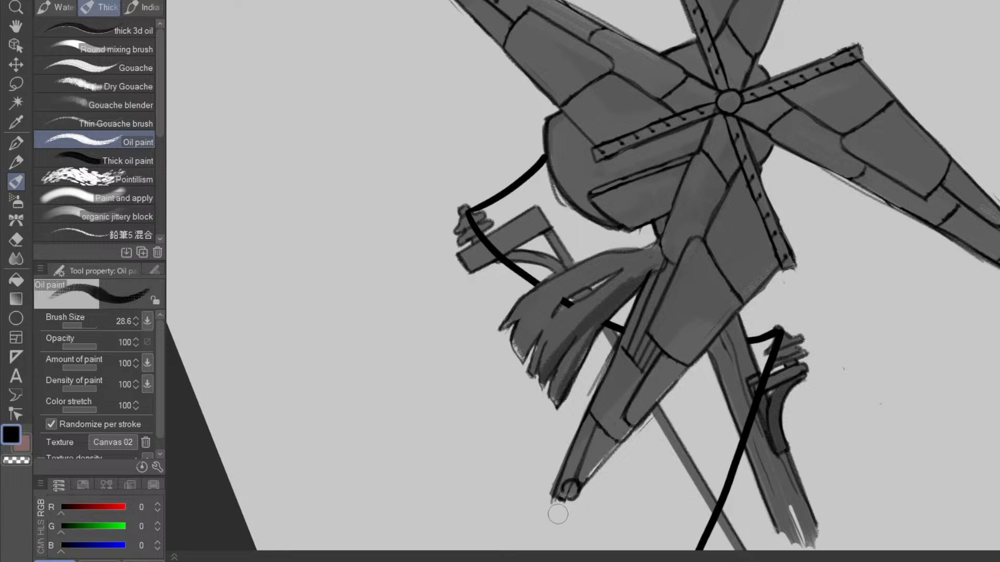
scroll(576, 457, down, 1)
drag(705, 479, 669, 406)
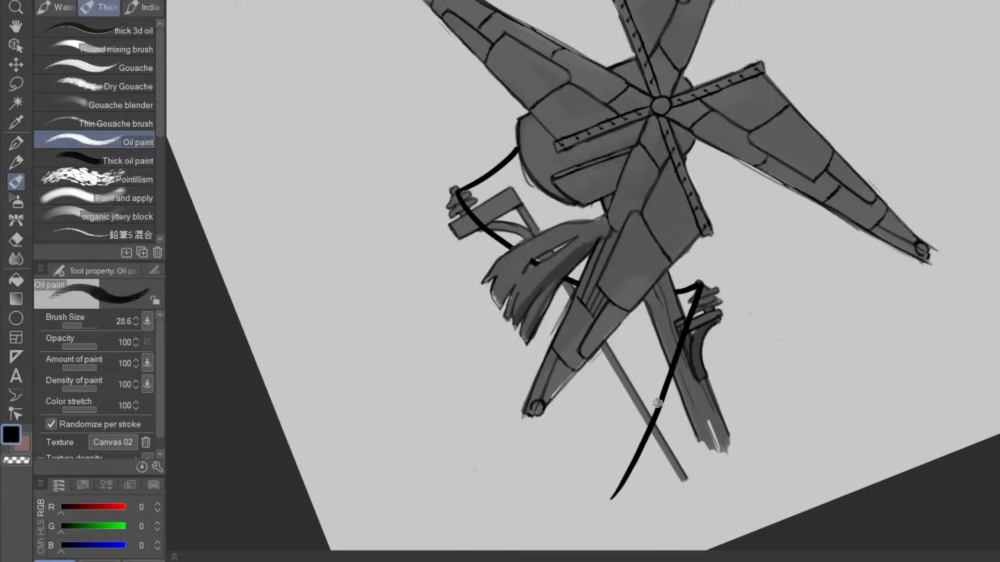
- Return to the Oil paint brush and add dark shading around the slit in the tuft
key(p)
drag(535, 255, 554, 252)
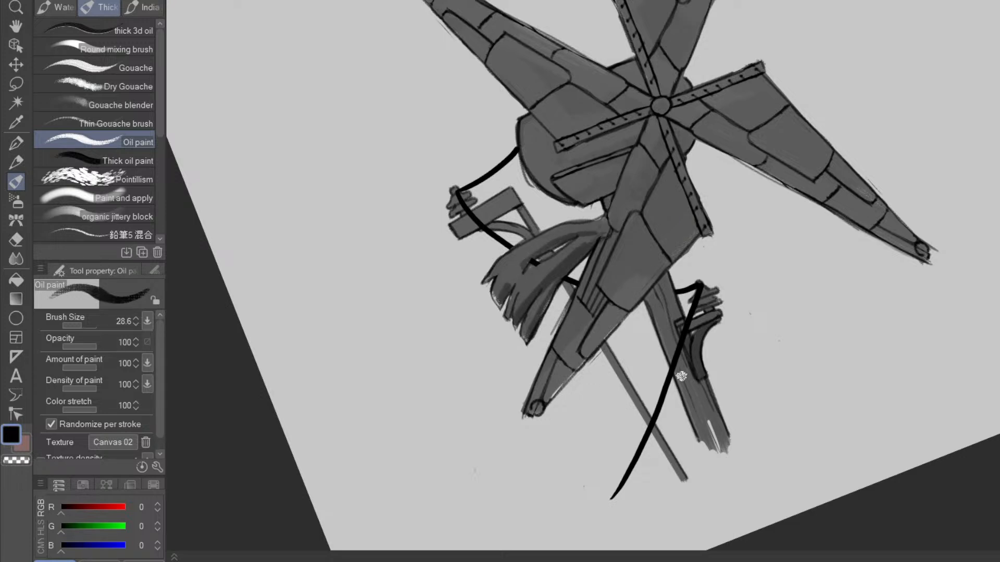
drag(498, 213, 544, 191)
- Shade the thin pole's arm, curved brace and insulator discs, undoing the stray strokes
drag(589, 410, 721, 359)
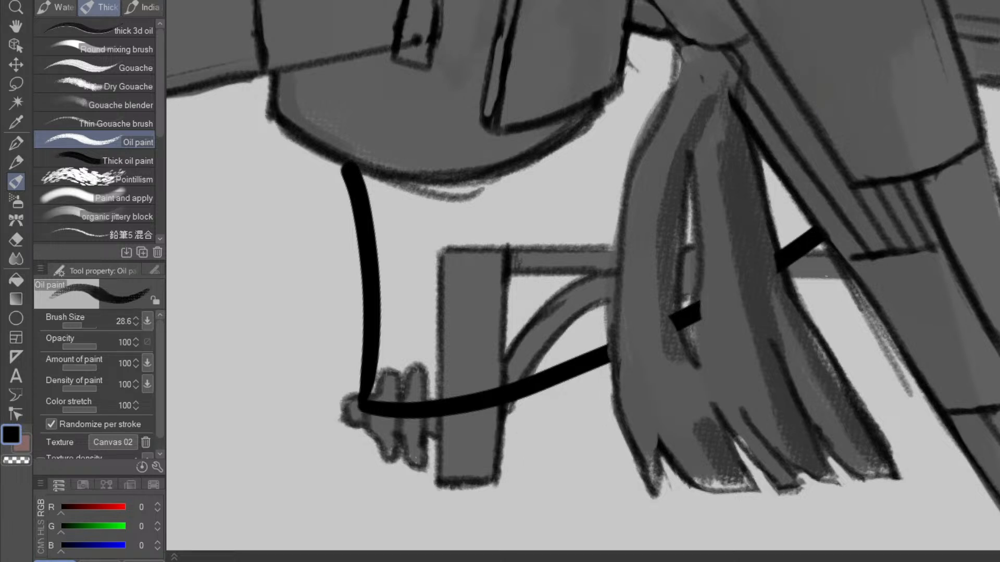
key(ctrl+z)
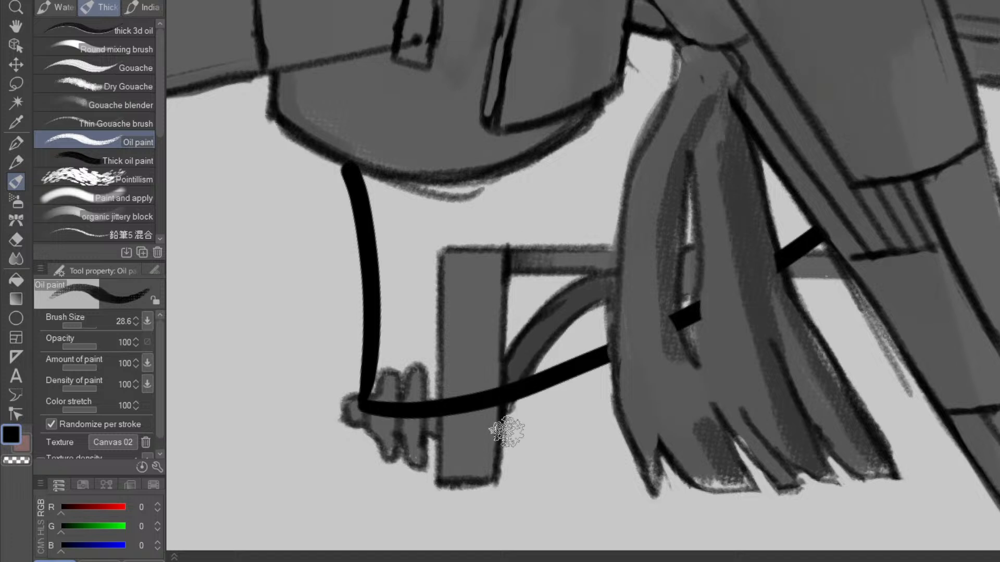
drag(408, 446, 402, 475)
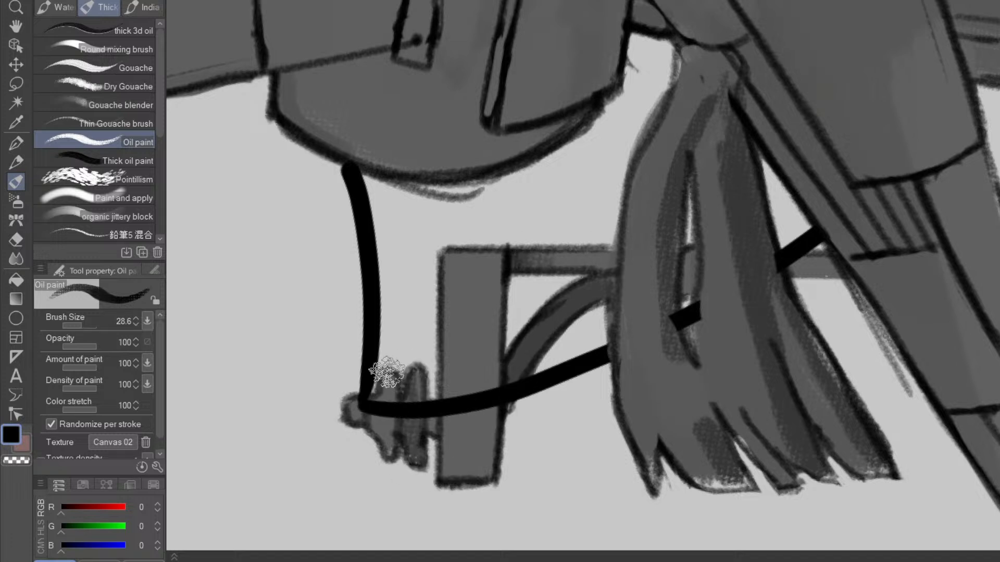
drag(383, 375, 385, 461)
key(ctrl+z)
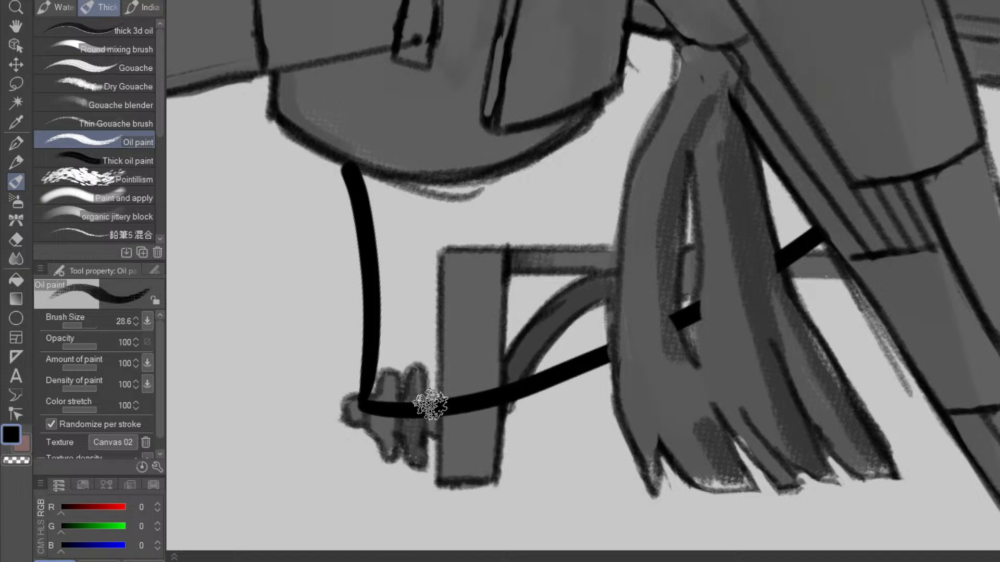
- Darken the insulator discs and the bracket plate on the wooden post
mouse_move(607, 443)
mouse_down()
mouse_move(587, 503)
mouse_move(565, 507)
mouse_up()
drag(923, 217, 852, 297)
drag(802, 79, 462, 544)
drag(545, 432, 589, 435)
drag(722, 422, 593, 436)
drag(591, 419, 647, 441)
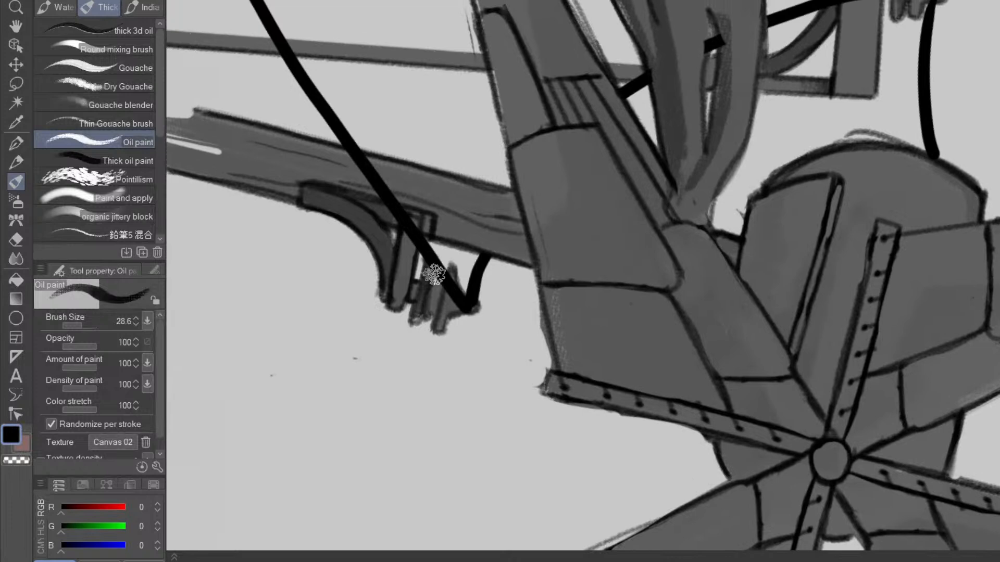
- Fill the recessed panel on the round body with a dark shadow and shade the strip beside it
mouse_move(420, 432)
mouse_down()
mouse_move(580, 518)
mouse_move(752, 380)
mouse_move(682, 476)
mouse_move(764, 229)
mouse_up()
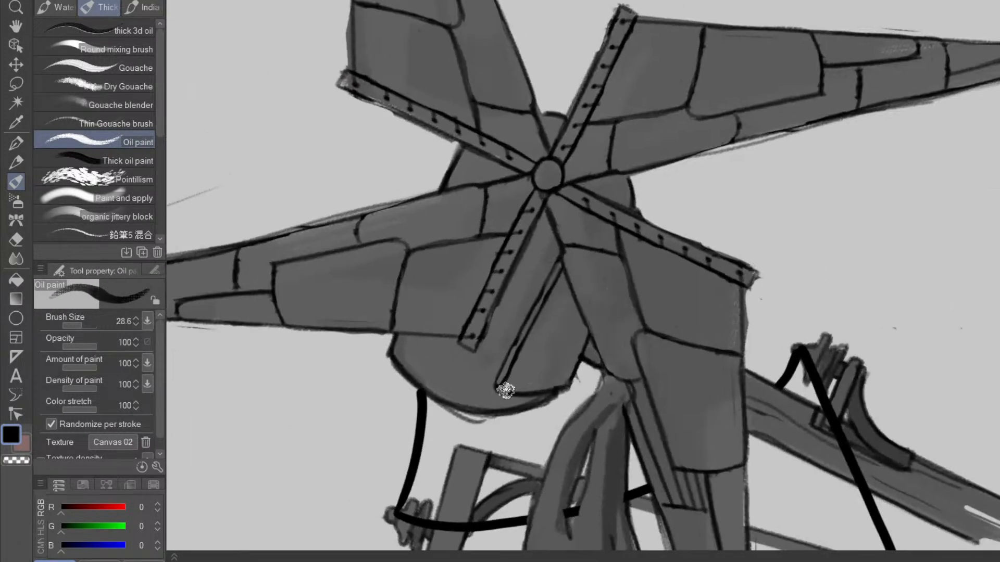
mouse_move(509, 386)
mouse_down()
mouse_move(564, 282)
mouse_move(583, 339)
mouse_move(568, 308)
mouse_move(526, 378)
mouse_move(512, 384)
mouse_move(558, 372)
mouse_move(560, 354)
mouse_move(534, 385)
mouse_move(578, 350)
mouse_move(568, 376)
mouse_move(513, 385)
mouse_move(504, 415)
mouse_move(553, 417)
mouse_up()
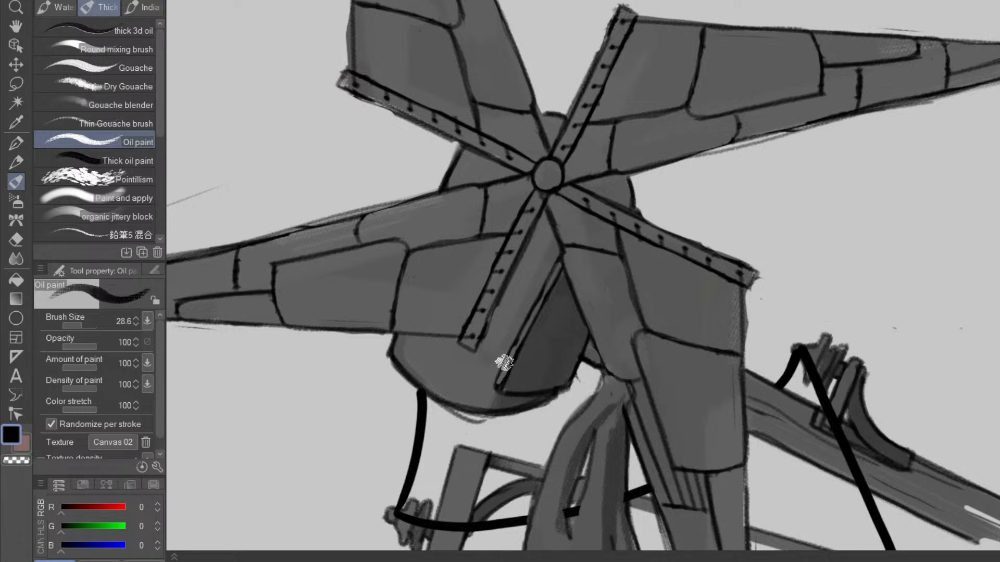
mouse_move(497, 388)
mouse_down()
mouse_move(560, 242)
mouse_move(475, 411)
mouse_up()
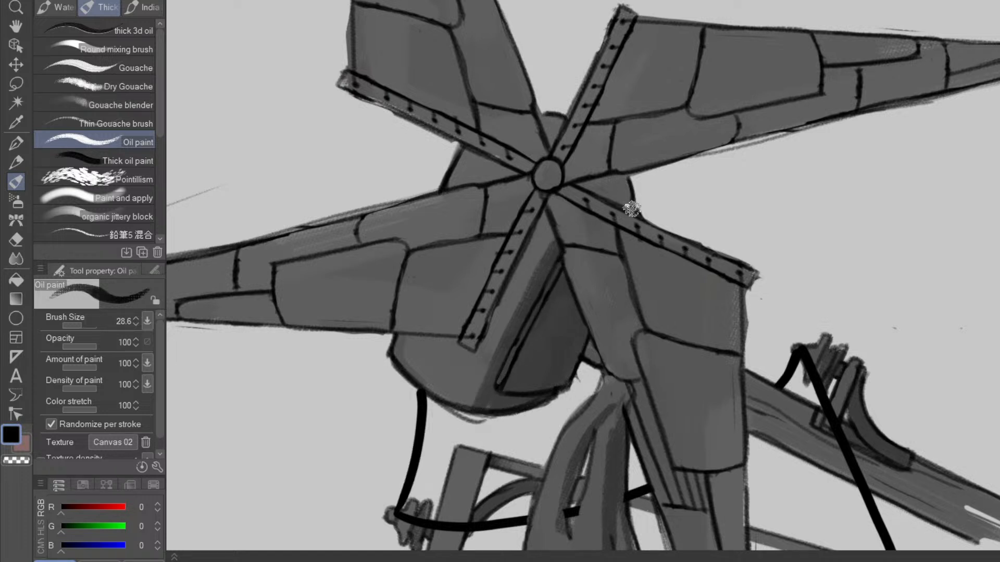
- Extend the shadow on the body up to the riveted strut and darken the parts of the body behind the blades
mouse_move(689, 328)
mouse_down()
mouse_move(639, 417)
mouse_move(586, 446)
mouse_up()
mouse_move(724, 401)
mouse_down()
mouse_move(675, 440)
mouse_move(386, 492)
mouse_up()
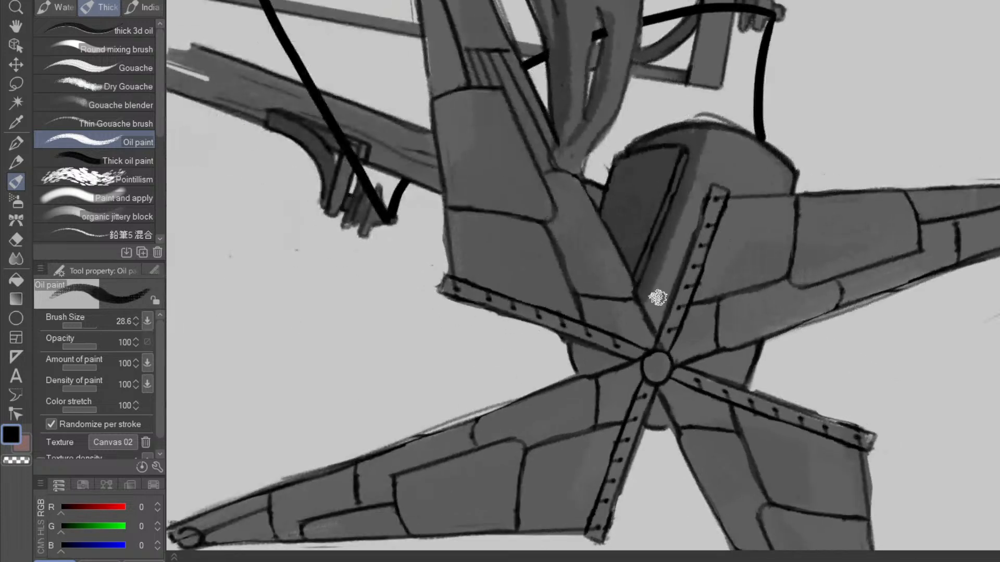
mouse_move(654, 326)
mouse_down()
mouse_move(717, 131)
mouse_move(690, 130)
mouse_up()
drag(668, 282, 719, 132)
mouse_move(660, 279)
mouse_down()
mouse_move(811, 308)
mouse_move(476, 225)
mouse_up()
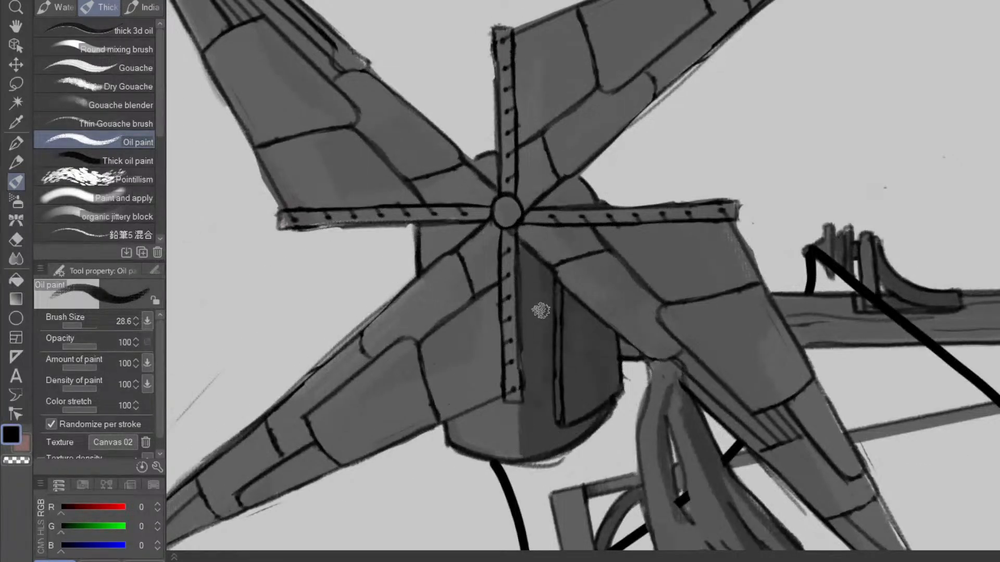
mouse_move(560, 195)
mouse_down()
mouse_move(542, 204)
mouse_move(582, 197)
mouse_up()
mouse_move(671, 350)
mouse_down()
mouse_move(513, 473)
mouse_move(600, 351)
mouse_up()
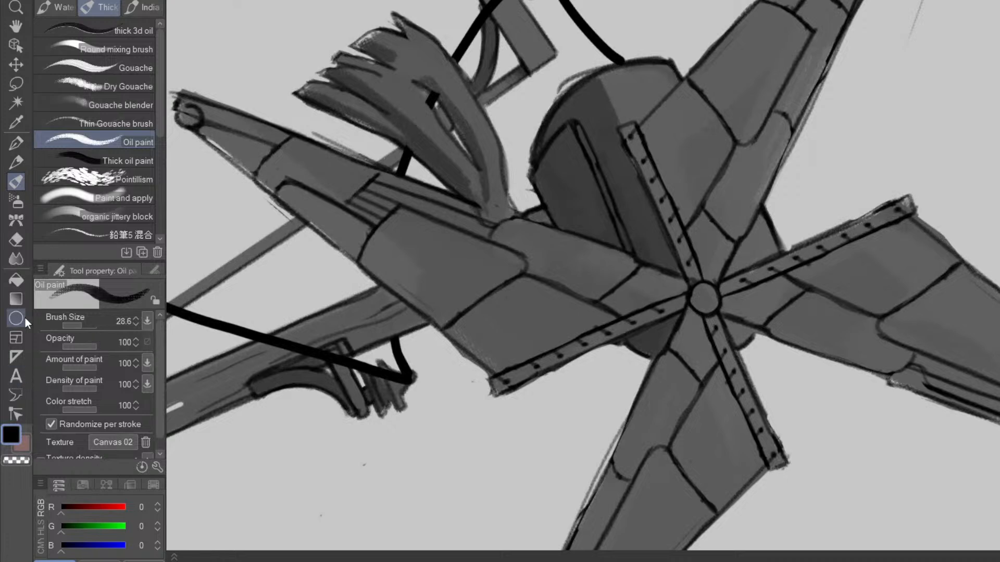
- Soften the hard shadow edge on the round body with the Blur tool, and switch back to the Oil paint brush
click(16, 259)
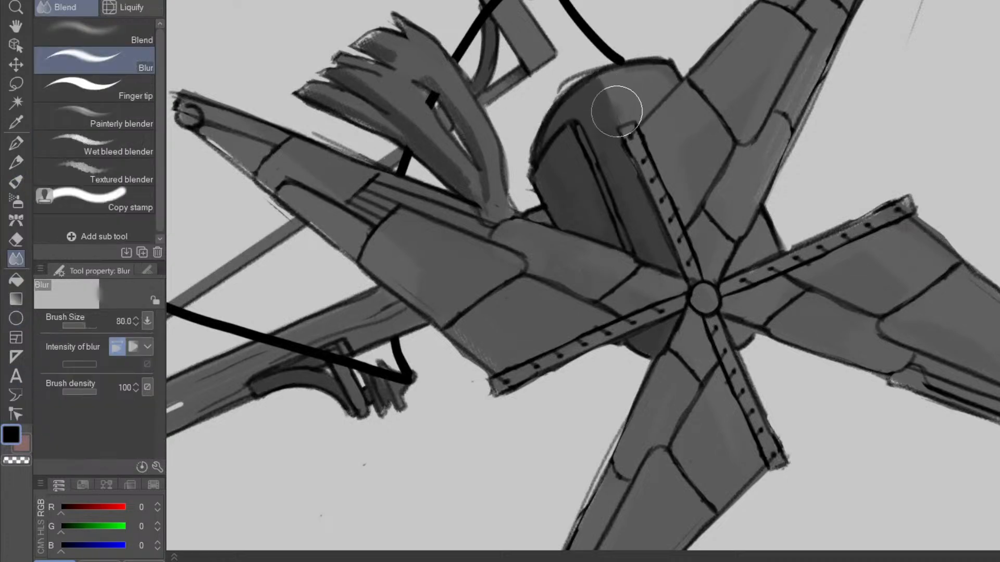
mouse_move(607, 81)
mouse_down()
mouse_move(624, 122)
mouse_move(611, 172)
mouse_up()
mouse_move(746, 483)
mouse_down()
mouse_move(899, 241)
mouse_move(651, 123)
mouse_up()
click(16, 184)
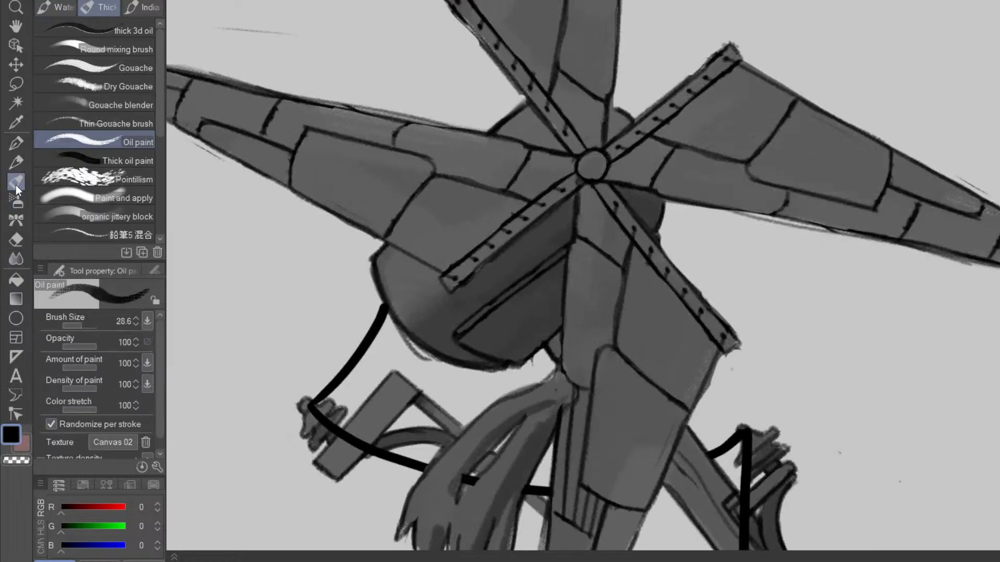
drag(696, 323, 668, 371)
drag(779, 407, 731, 332)
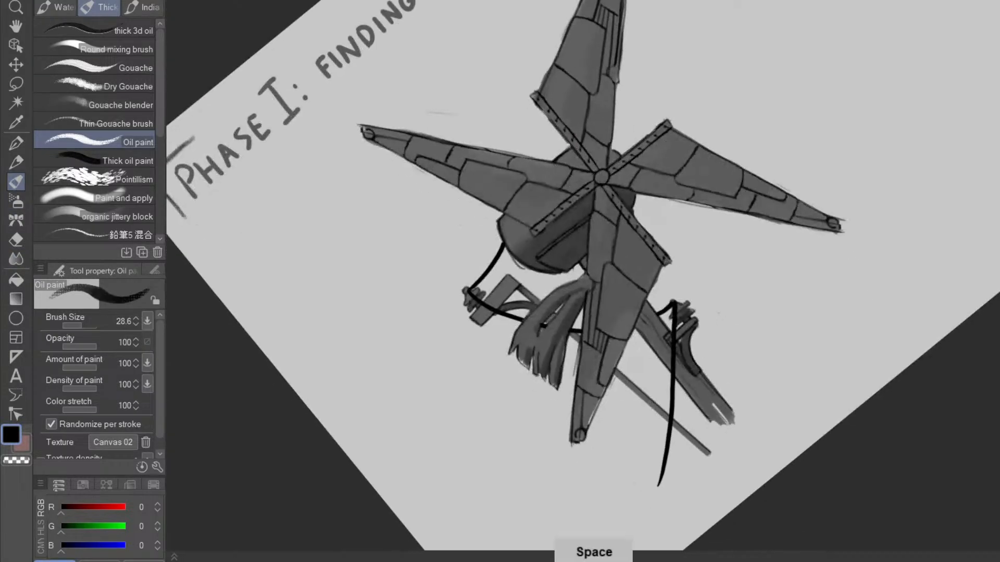
scroll(728, 365, up, 2)
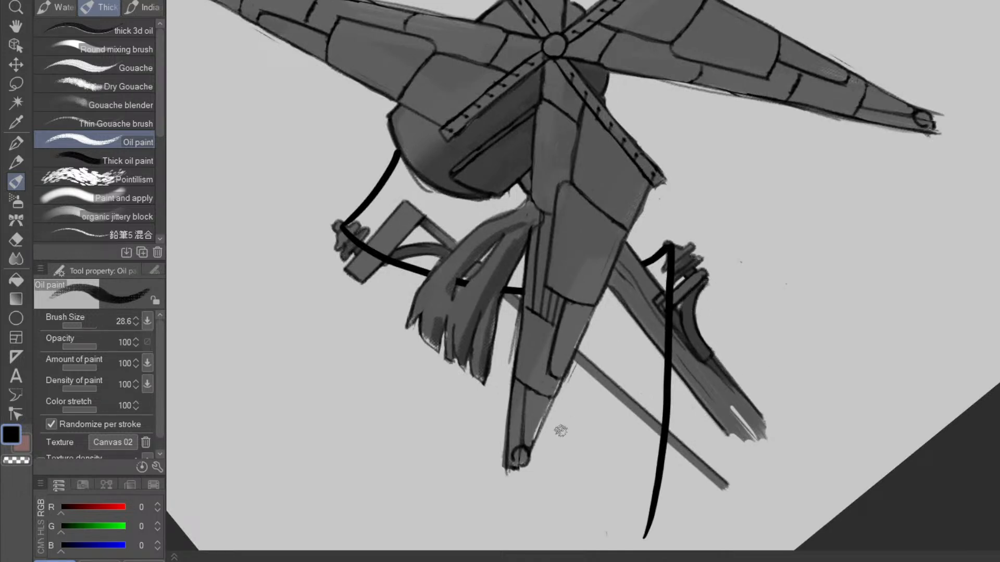
key(space)
drag(795, 339, 834, 427)
mouse_move(792, 285)
mouse_down()
mouse_move(667, 484)
mouse_move(691, 467)
mouse_move(663, 434)
mouse_up()
scroll(663, 435, down, 3)
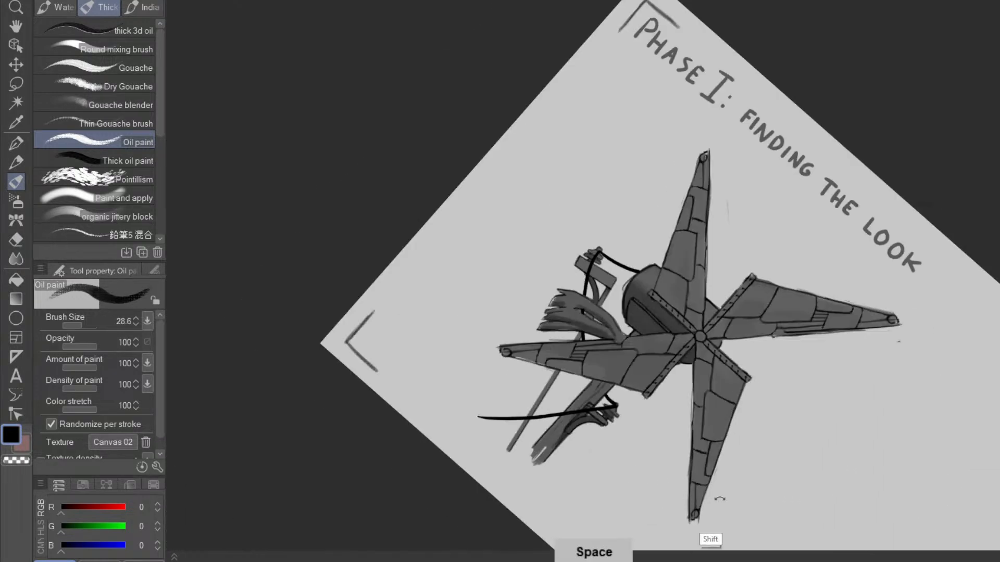
drag(698, 542, 916, 242)
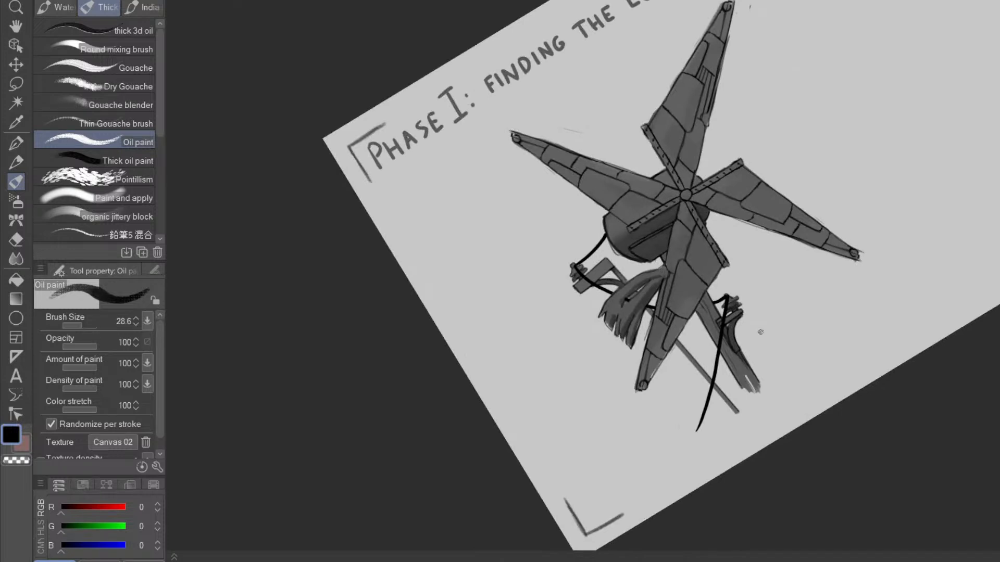
- Paint a dark shadow on the underside of the central hub where the blades meet
scroll(734, 225, up, 3)
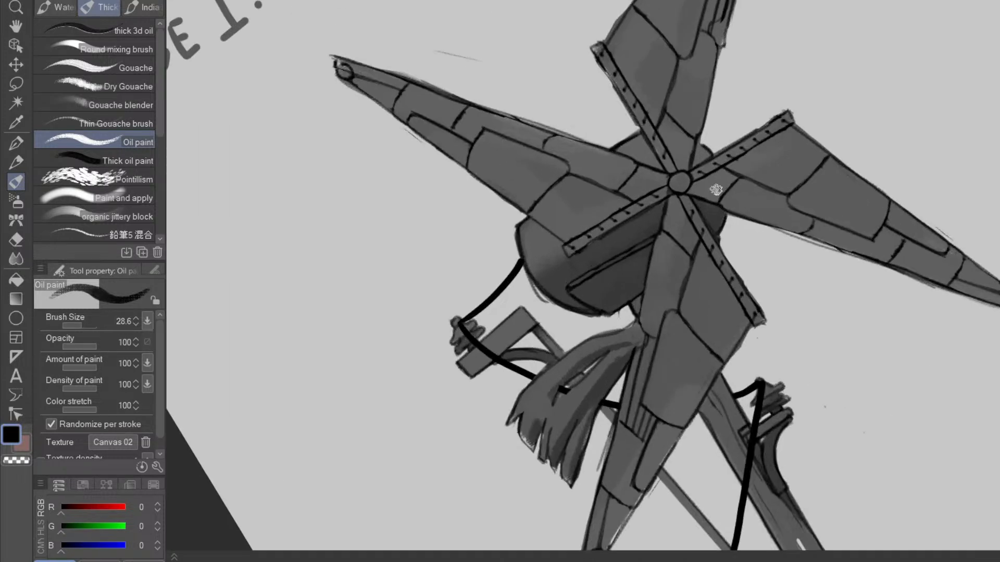
key(space)
drag(716, 216, 716, 352)
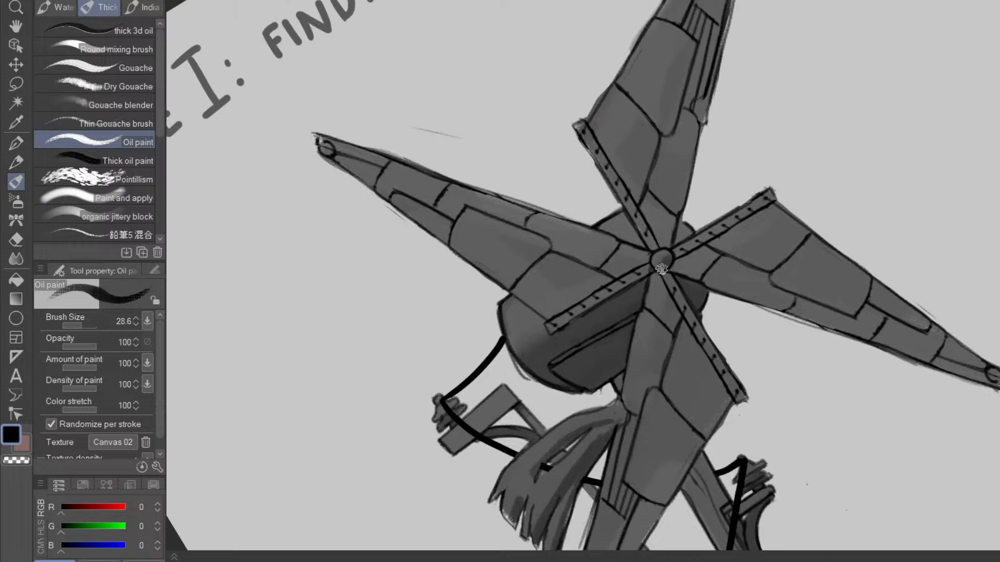
drag(828, 440, 803, 387)
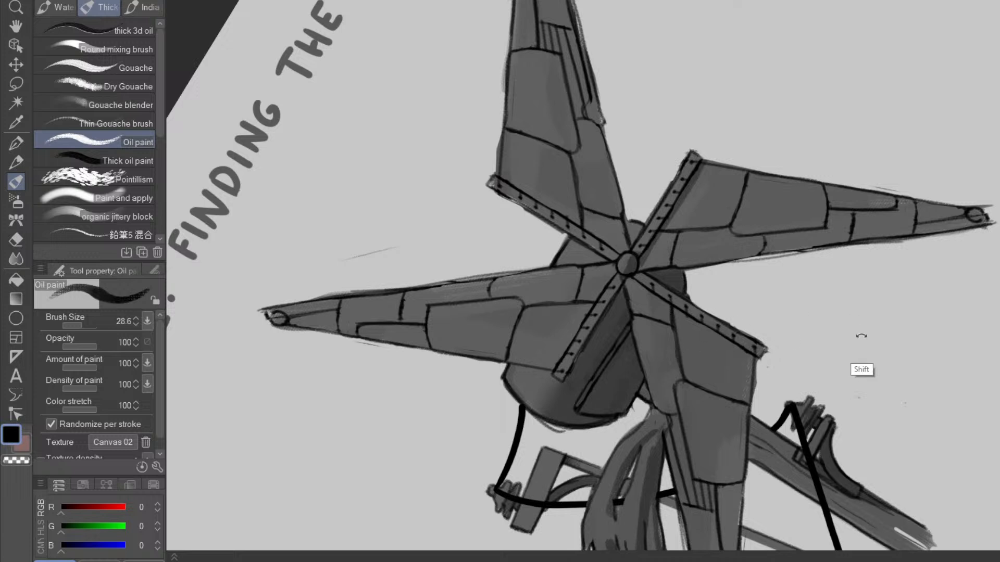
- Shade the outer edges of the panels on the blade beside the tuft with a darker grey
drag(861, 335, 723, 442)
drag(743, 495, 793, 317)
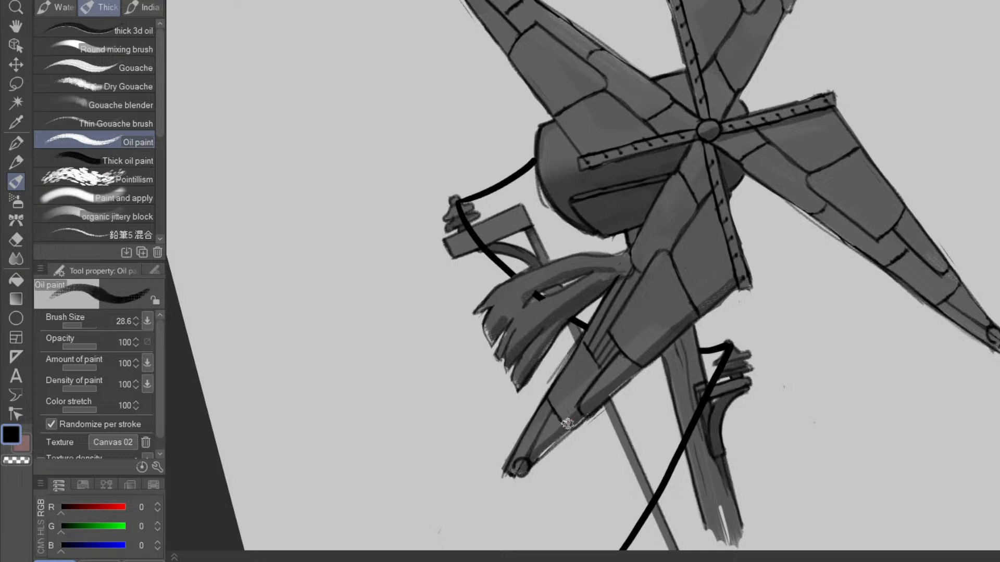
mouse_move(719, 245)
mouse_down()
mouse_move(582, 407)
mouse_move(668, 333)
mouse_move(721, 252)
mouse_move(730, 276)
mouse_move(724, 250)
mouse_move(720, 271)
mouse_up()
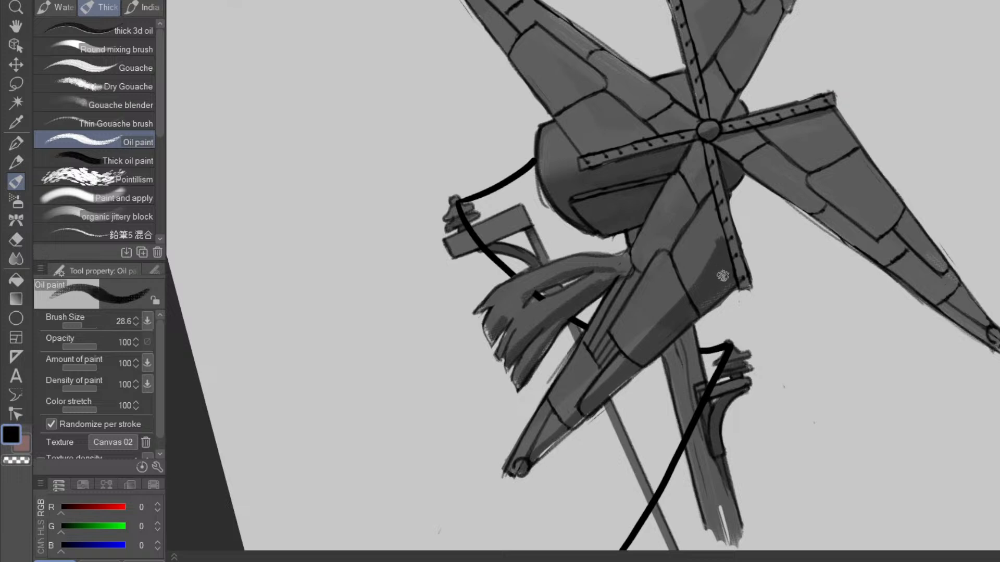
- Trim the shadow along the riveted strut of the blade beside the tuft with the eraser, and return to the brush
key(e)
drag(710, 252, 728, 225)
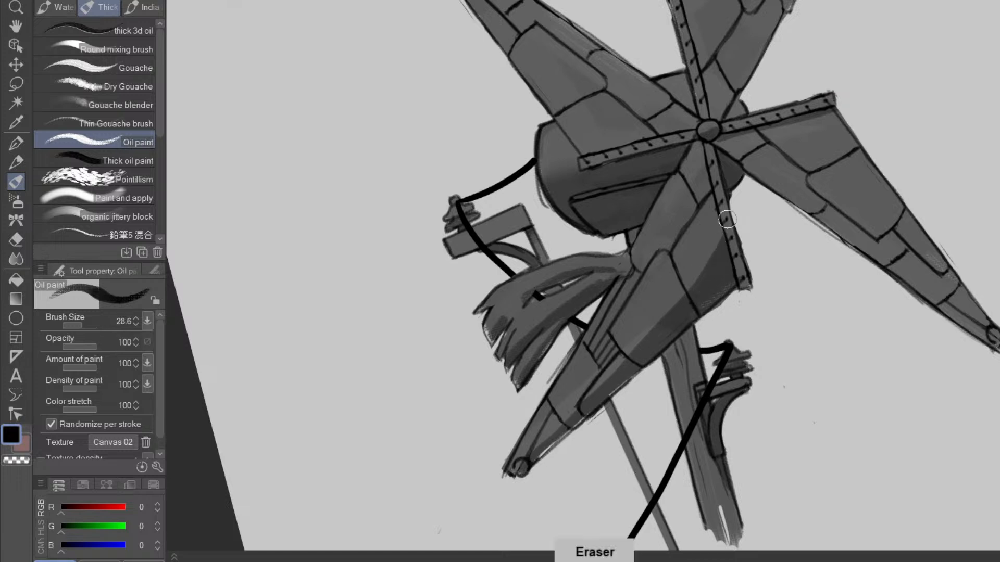
key(b)
- Shade the outer end of the lower-right blade and the inner edge of the upper-right blade next to the hub
drag(840, 354, 728, 400)
drag(912, 396, 592, 445)
mouse_move(627, 518)
mouse_down()
mouse_move(622, 405)
mouse_move(602, 328)
mouse_move(565, 415)
mouse_move(579, 406)
mouse_move(570, 454)
mouse_up()
scroll(620, 468, down, 2)
drag(620, 486, 812, 241)
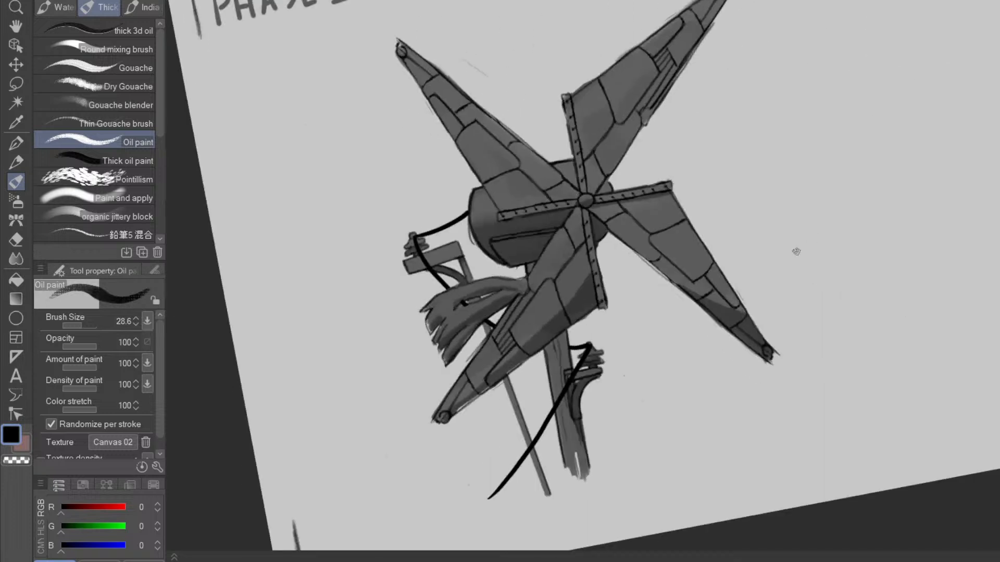
scroll(699, 349, up, 1)
drag(719, 379, 717, 439)
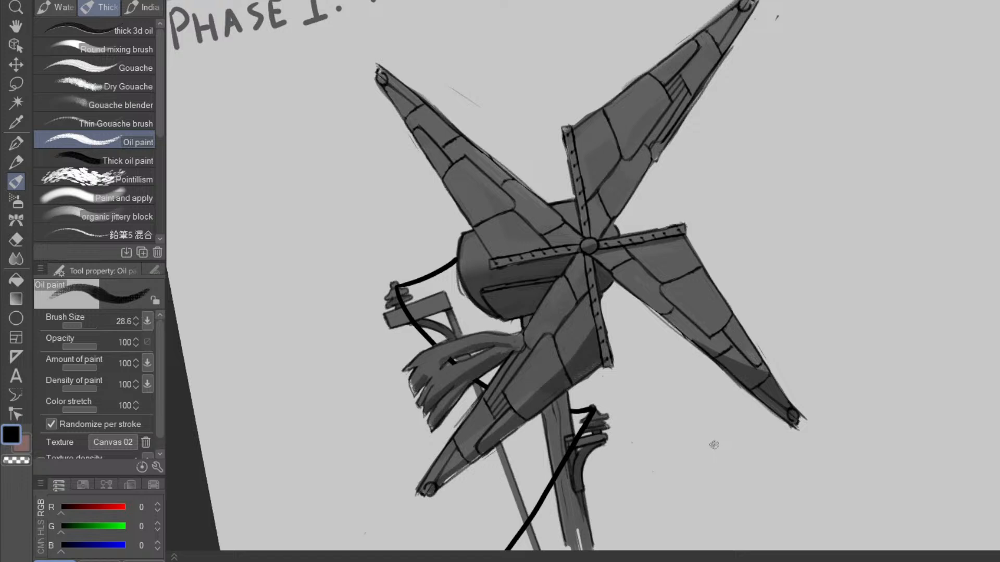
drag(752, 220, 738, 305)
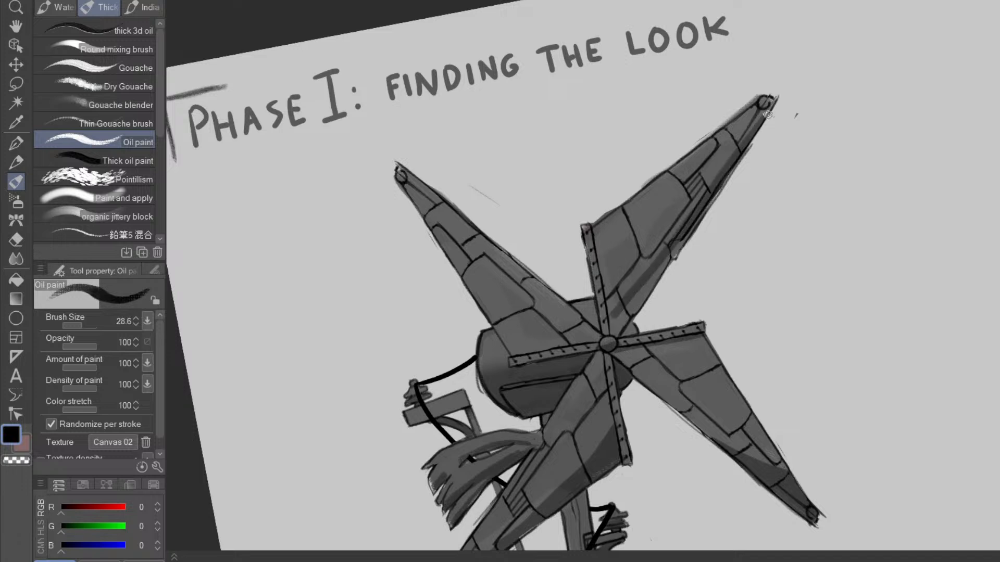
mouse_move(674, 245)
mouse_down()
mouse_move(624, 309)
mouse_move(638, 306)
mouse_up()
- Darken the inner panels of the upper-left blade beside the hub and over the round body
key(space)
drag(753, 341, 766, 19)
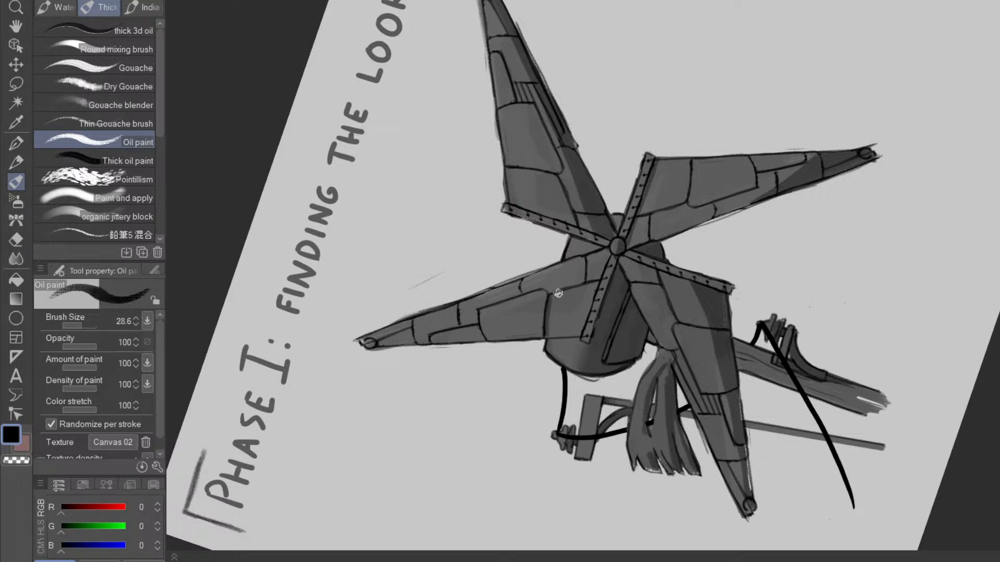
drag(549, 299, 584, 272)
drag(556, 303, 574, 299)
mouse_move(598, 259)
mouse_down()
mouse_move(576, 329)
mouse_move(551, 337)
mouse_up()
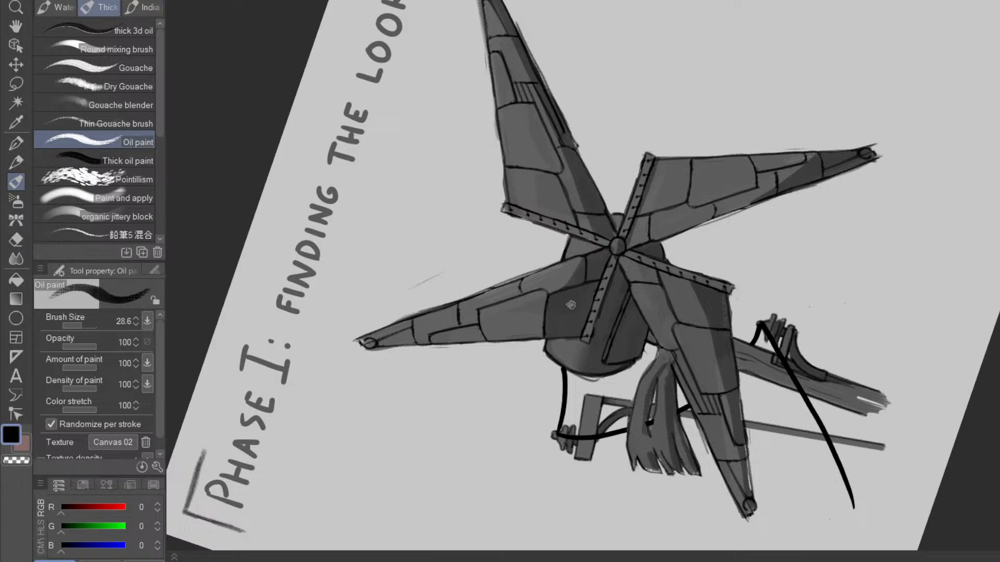
- Deepen the shadow on the upper-right blade's inner panels and extend it along the trailing edge over the ribbed section
mouse_move(714, 236)
mouse_down()
mouse_move(690, 383)
mouse_move(483, 397)
mouse_up()
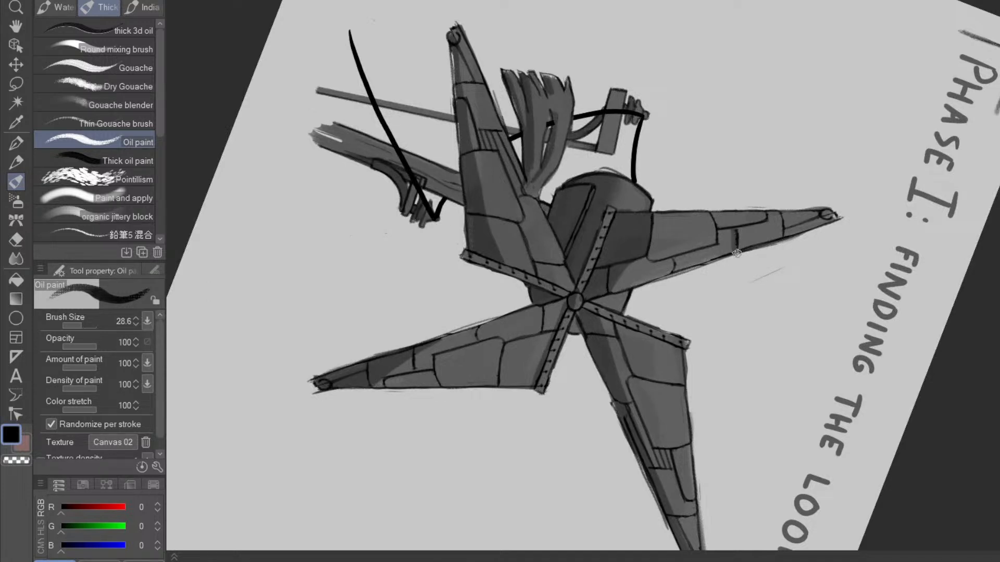
drag(755, 365, 519, 182)
drag(707, 396, 706, 480)
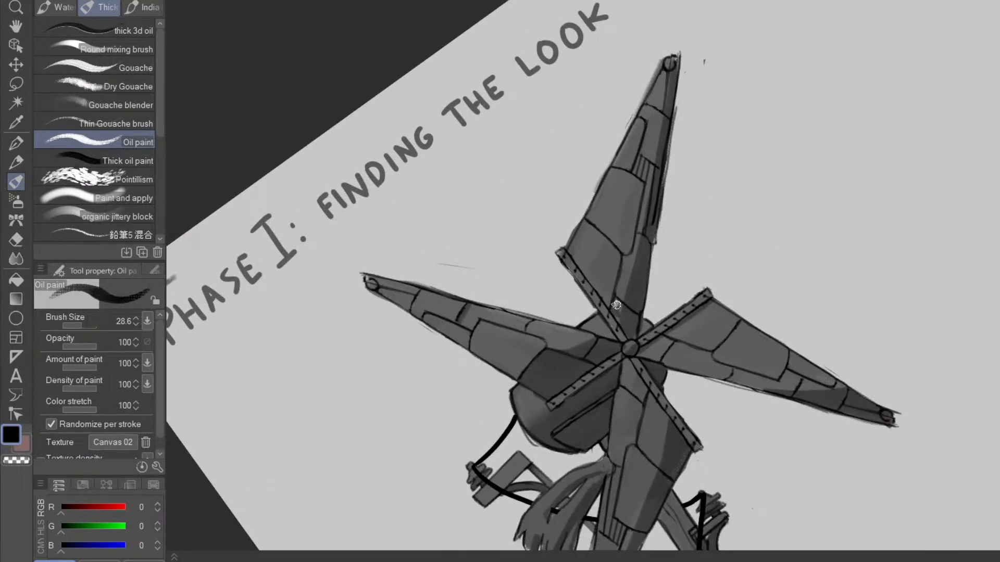
drag(621, 319, 622, 278)
mouse_move(627, 259)
mouse_down()
mouse_move(636, 242)
mouse_move(625, 289)
mouse_up()
drag(646, 237, 640, 160)
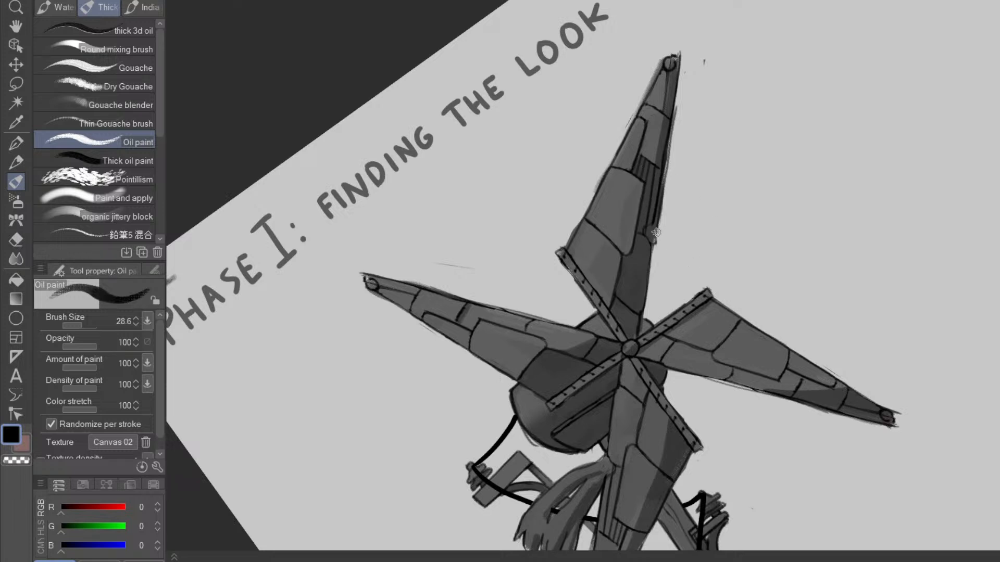
- Clean up the shadow edge on the upper-right blade with the eraser and shade its outer section up to the tip
key(e)
drag(662, 162, 676, 57)
key(p)
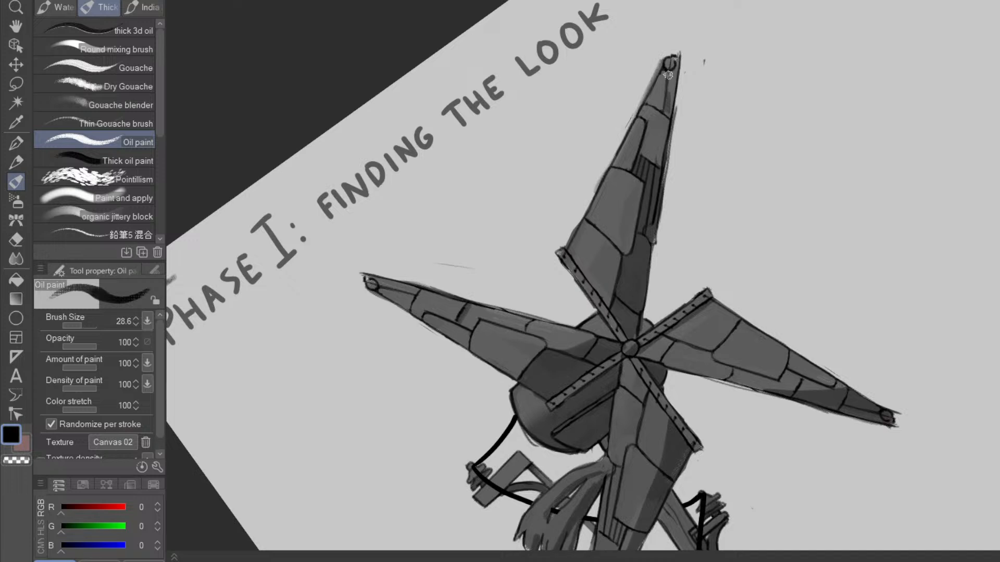
key(e)
key(p)
mouse_move(658, 159)
mouse_down()
mouse_move(662, 118)
mouse_move(666, 144)
mouse_move(679, 100)
mouse_move(671, 113)
mouse_move(681, 49)
mouse_up()
- Erase part of the dark shadow near the tip of the lower-right blade
drag(734, 149, 667, 373)
drag(712, 417, 765, 297)
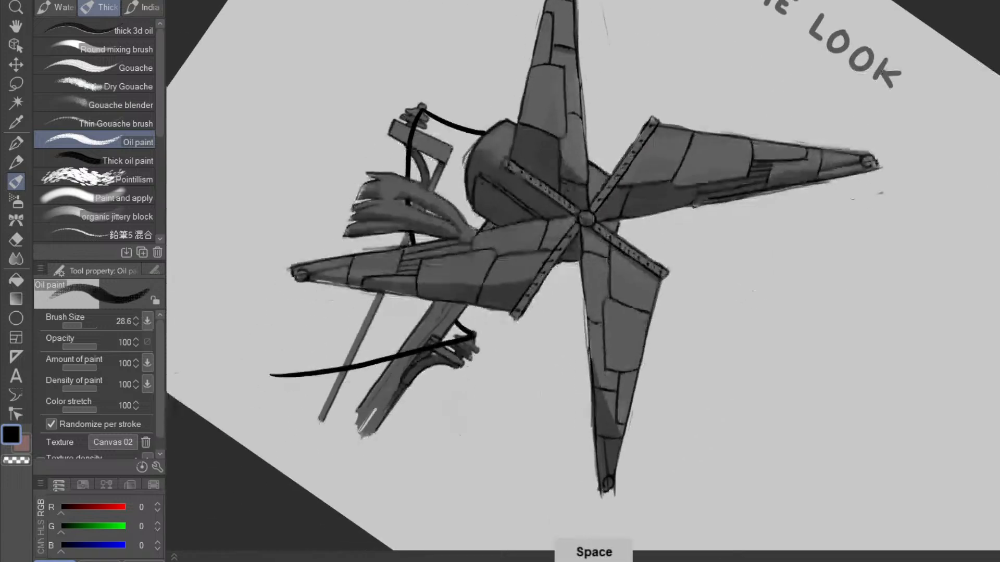
drag(744, 417, 778, 274)
drag(760, 363, 763, 386)
drag(802, 418, 828, 190)
key(e)
mouse_move(703, 285)
mouse_down()
mouse_move(828, 263)
mouse_move(816, 252)
mouse_move(772, 263)
mouse_move(709, 469)
mouse_move(708, 425)
mouse_up()
key(p)
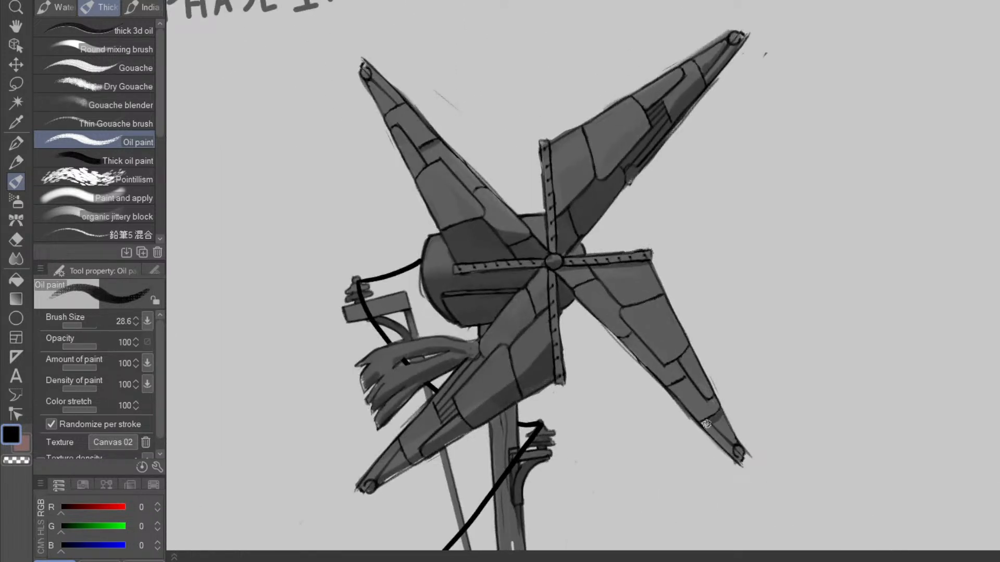
- Paint narrow shadows along the panel edges of the lower-right blade
key(e)
key(p)
drag(799, 433, 567, 452)
mouse_move(555, 374)
mouse_down()
mouse_move(570, 319)
mouse_move(553, 389)
mouse_move(561, 384)
mouse_move(573, 402)
mouse_move(568, 420)
mouse_move(569, 397)
mouse_move(549, 390)
mouse_move(556, 357)
mouse_move(550, 401)
mouse_move(563, 346)
mouse_up()
key(p)
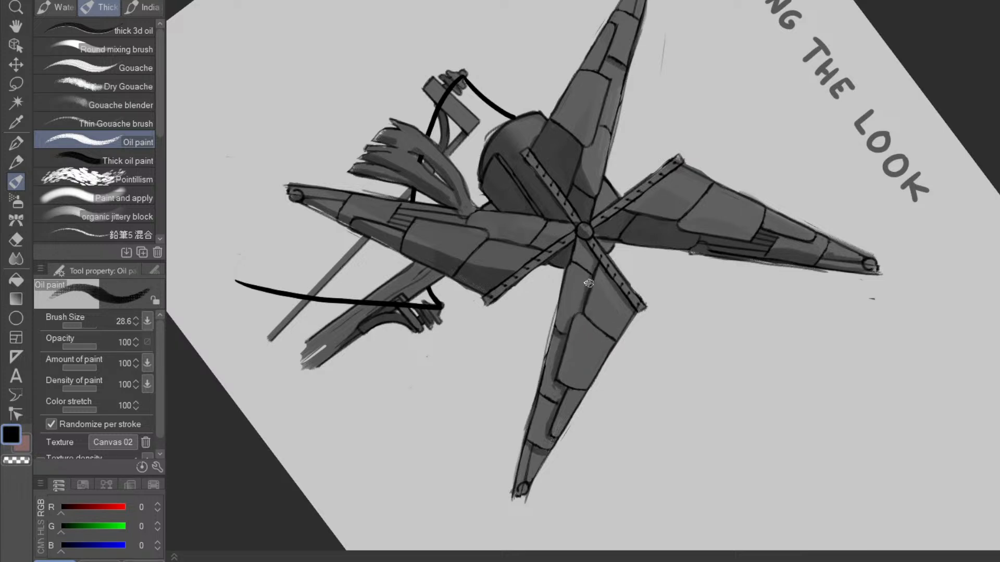
- Paint a cast shadow beneath the riveted strut on the lower-right blade
drag(736, 410, 730, 140)
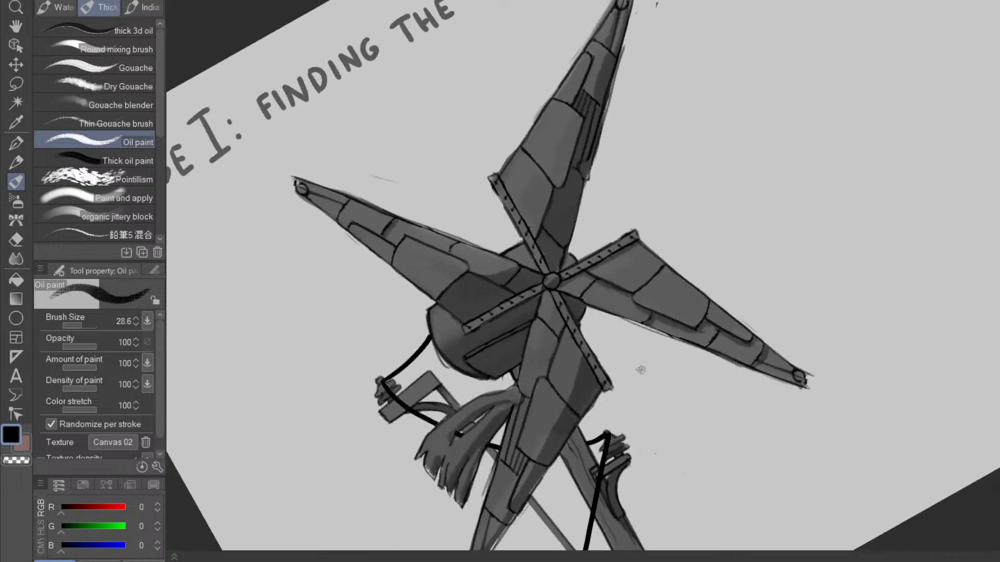
scroll(573, 342, down, 2)
scroll(605, 245, up, 5)
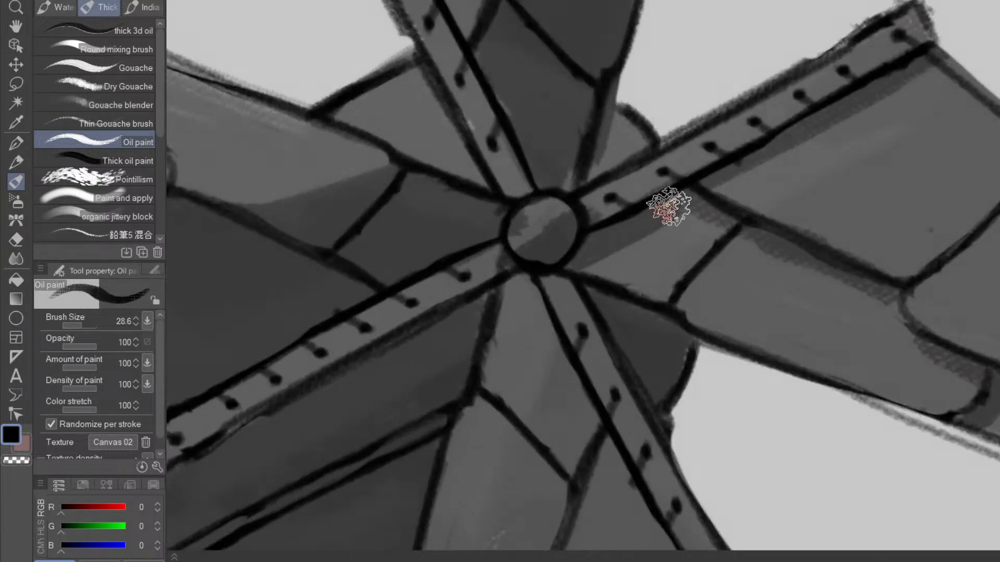
drag(664, 290, 615, 363)
drag(716, 381, 703, 412)
drag(664, 352, 711, 277)
drag(615, 258, 725, 200)
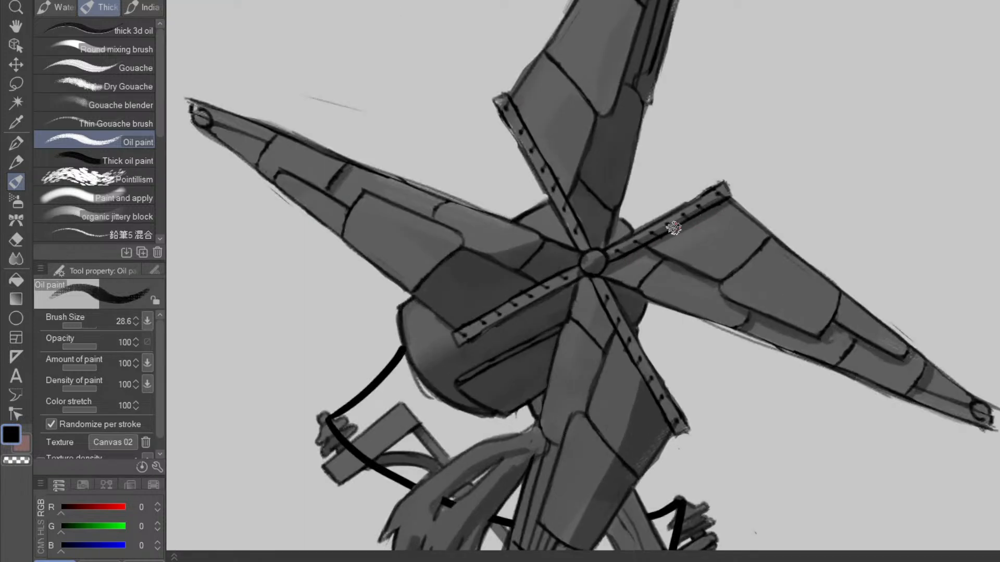
- Erase the dark shadows from the panels of the blade beside the tuft, and return to the Oil paint brush
drag(704, 398, 729, 318)
drag(736, 364, 760, 243)
key(e)
mouse_move(527, 499)
mouse_down()
mouse_move(640, 308)
mouse_move(654, 310)
mouse_move(700, 224)
mouse_move(681, 219)
mouse_move(698, 193)
mouse_move(714, 292)
mouse_up()
key(space)
key(p)
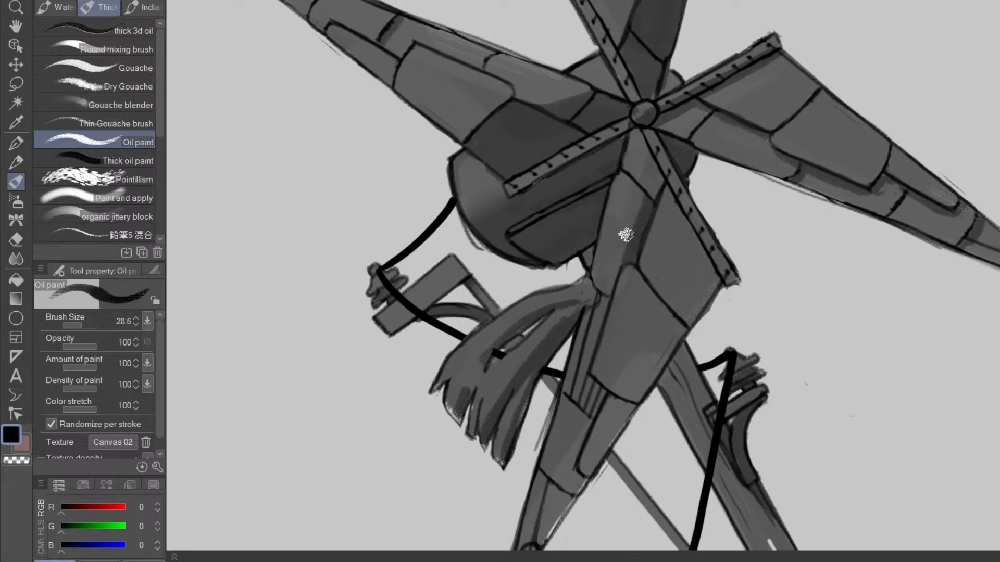
- Repaint the blade beside the tuft with shadows along its panel edges, ribbed section and strut
mouse_move(647, 190)
mouse_down()
mouse_move(673, 304)
mouse_move(697, 252)
mouse_move(713, 272)
mouse_move(701, 312)
mouse_move(698, 267)
mouse_move(677, 313)
mouse_move(701, 290)
mouse_move(703, 279)
mouse_move(641, 342)
mouse_move(656, 309)
mouse_move(620, 390)
mouse_move(641, 392)
mouse_move(677, 338)
mouse_move(664, 311)
mouse_move(638, 385)
mouse_move(672, 333)
mouse_move(628, 383)
mouse_move(586, 477)
mouse_move(630, 410)
mouse_move(592, 470)
mouse_move(623, 410)
mouse_move(599, 454)
mouse_move(621, 426)
mouse_move(596, 379)
mouse_move(597, 407)
mouse_move(570, 387)
mouse_move(603, 306)
mouse_move(576, 383)
mouse_move(589, 399)
mouse_move(590, 386)
mouse_move(598, 390)
mouse_move(595, 414)
mouse_up()
key(space)
drag(694, 415, 750, 281)
drag(622, 345, 636, 351)
mouse_move(600, 403)
mouse_down()
mouse_move(621, 367)
mouse_move(614, 395)
mouse_up()
drag(577, 428, 602, 357)
drag(673, 272, 597, 456)
- Erase the dark shadow from the upper-left blade's inner panels beside the hub and over the round body
scroll(622, 381, down, 3)
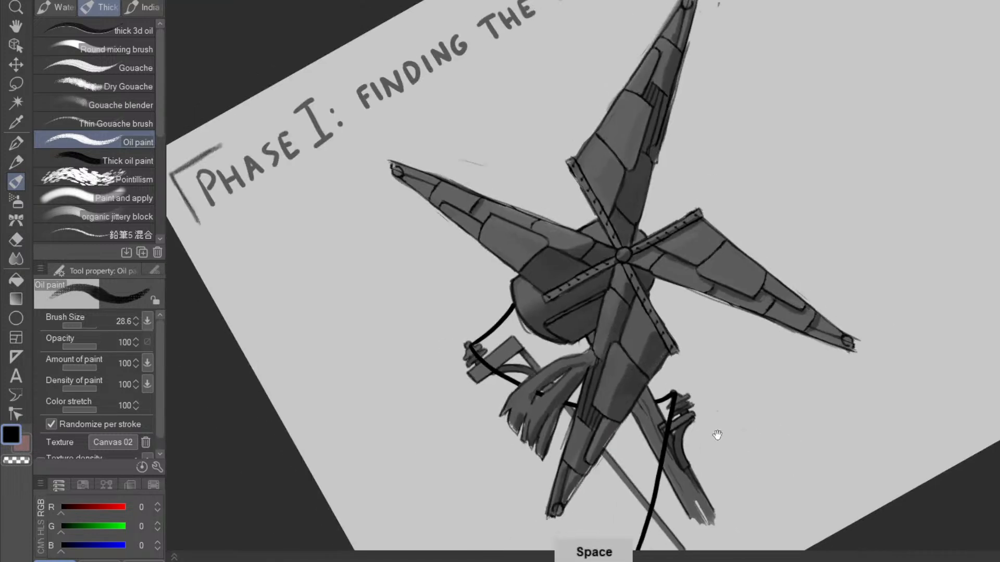
drag(722, 441, 699, 391)
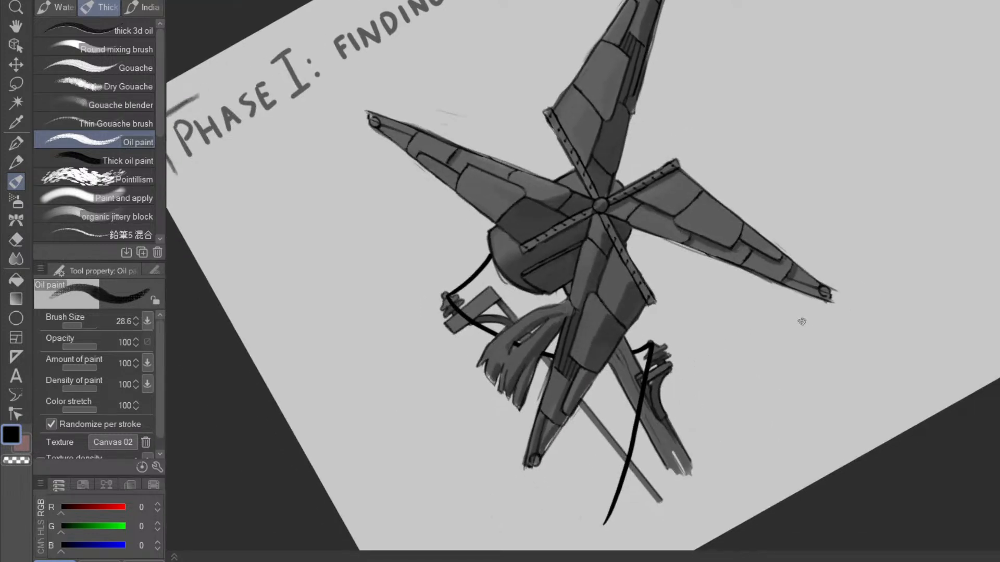
drag(823, 346, 639, 422)
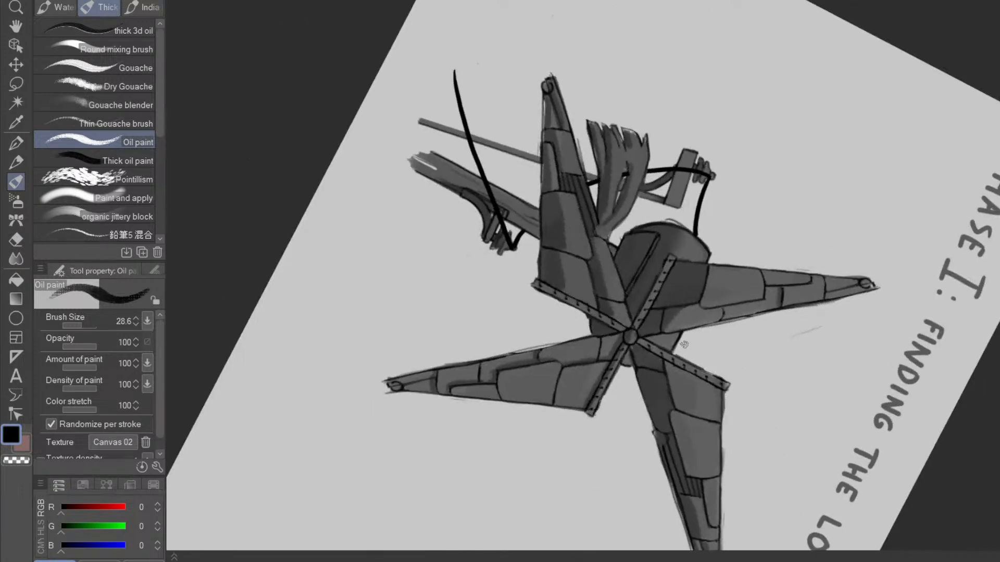
key(e)
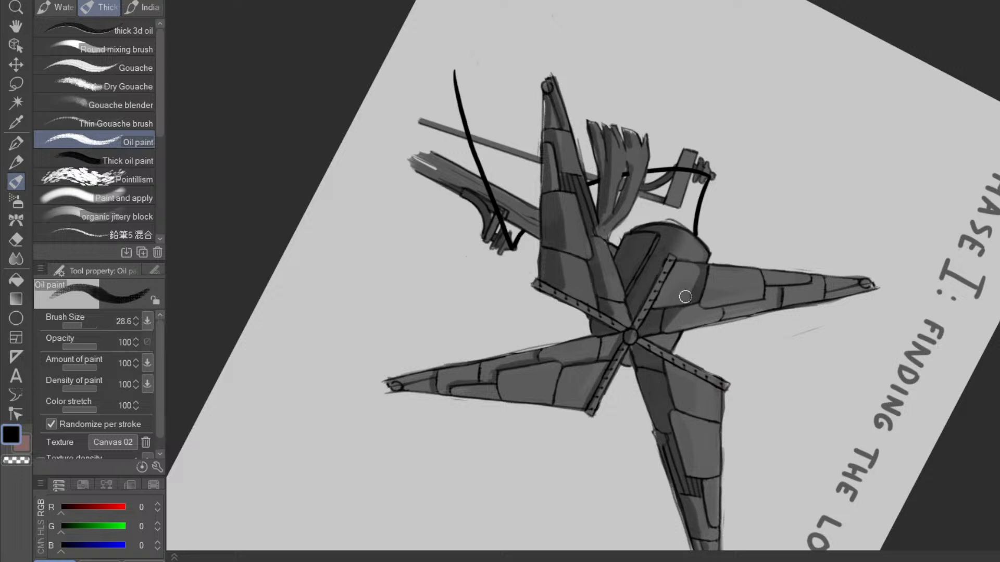
key(p)
key(e)
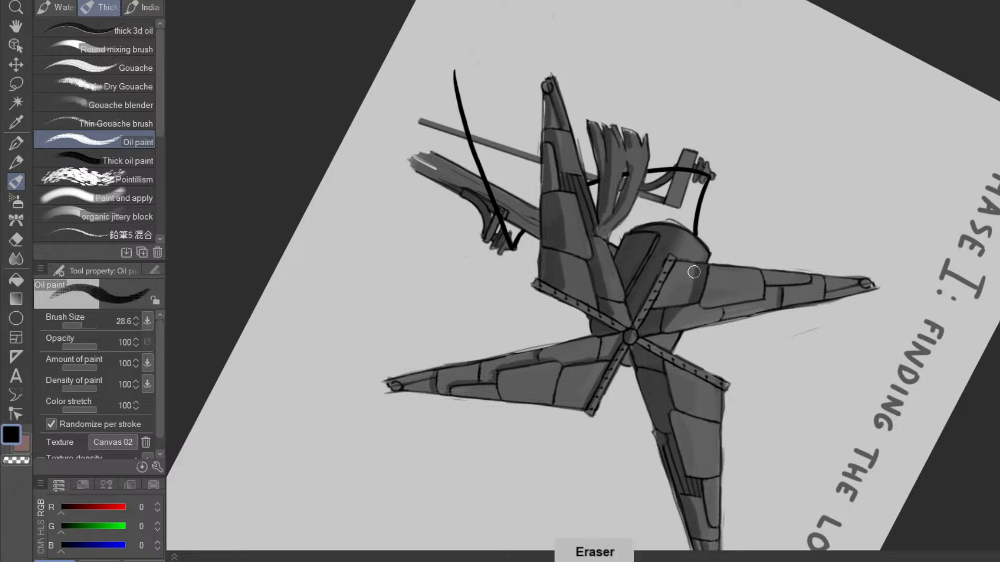
key(p)
mouse_move(701, 270)
mouse_down()
mouse_move(692, 308)
mouse_move(757, 363)
mouse_move(638, 95)
mouse_move(554, 219)
mouse_up()
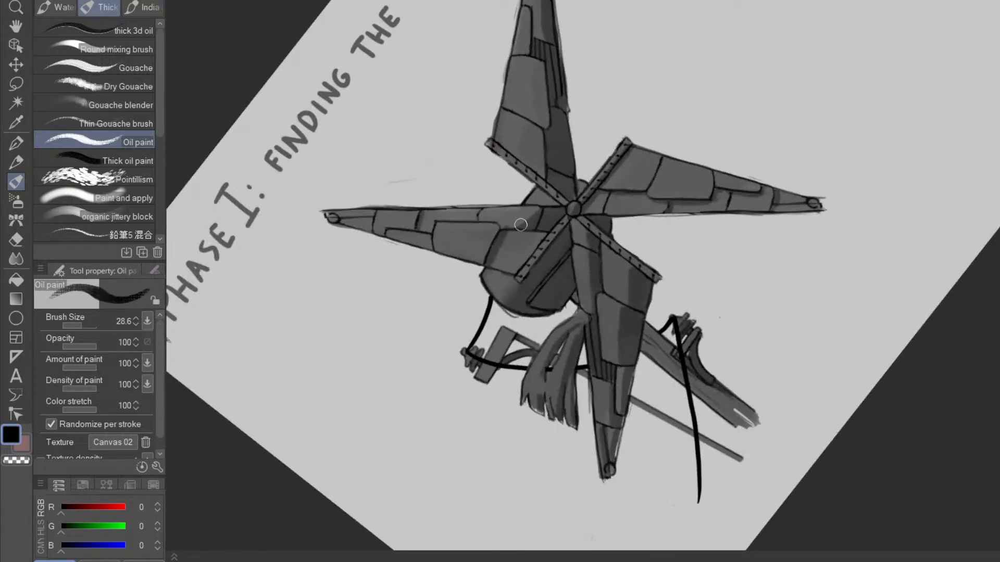
key(p)
key(e)
key(p)
- Paint curved shadows along the panel seams of the upper-left blade from the hub to its outer sections
drag(482, 259, 497, 228)
drag(577, 352, 668, 381)
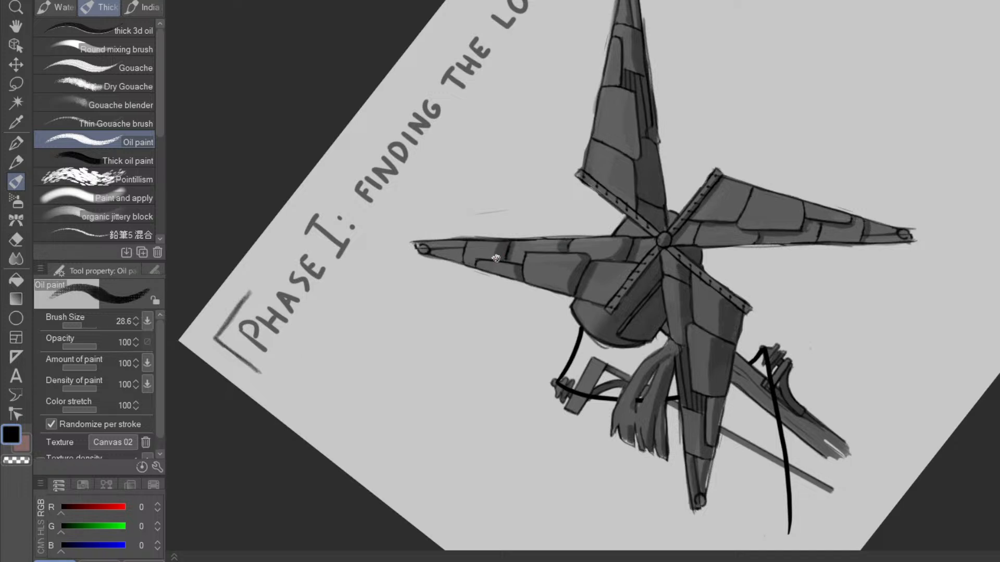
mouse_move(716, 372)
mouse_down()
mouse_move(696, 396)
mouse_move(558, 422)
mouse_up()
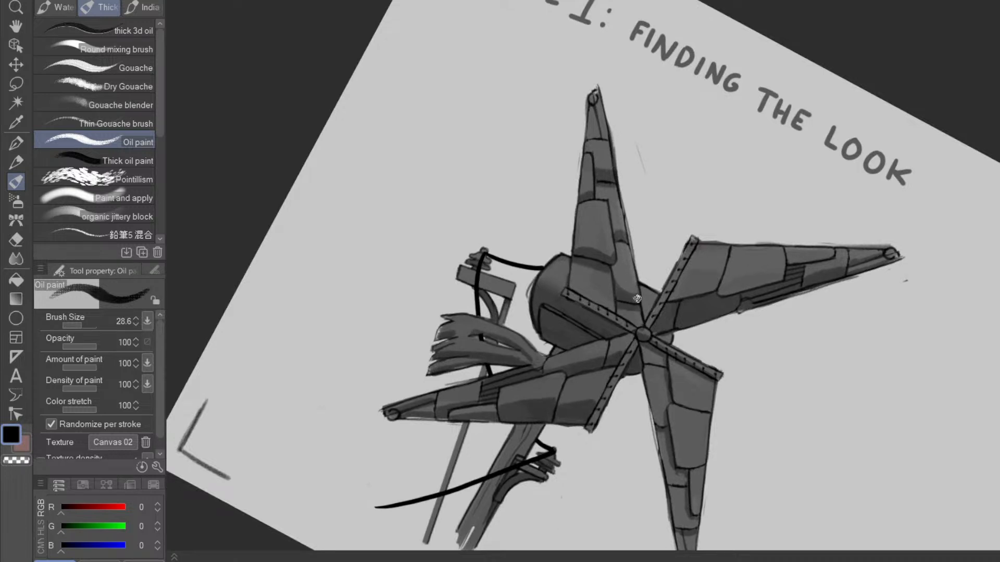
drag(685, 439, 793, 180)
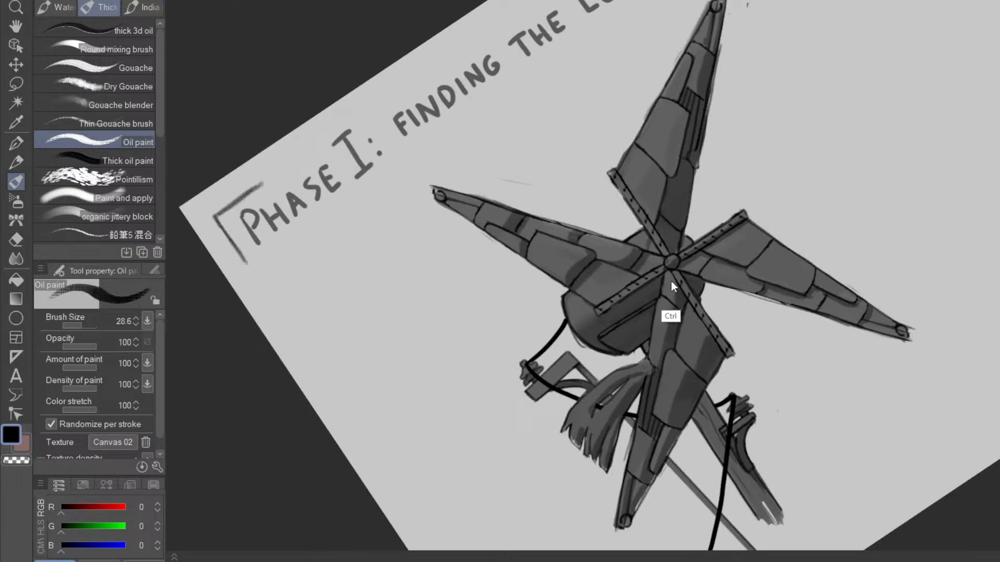
- Shade the piece of body visible between the upper-left blade and the upright strut, and trim the shadow with the eraser
drag(689, 273, 723, 220)
drag(861, 237, 586, 470)
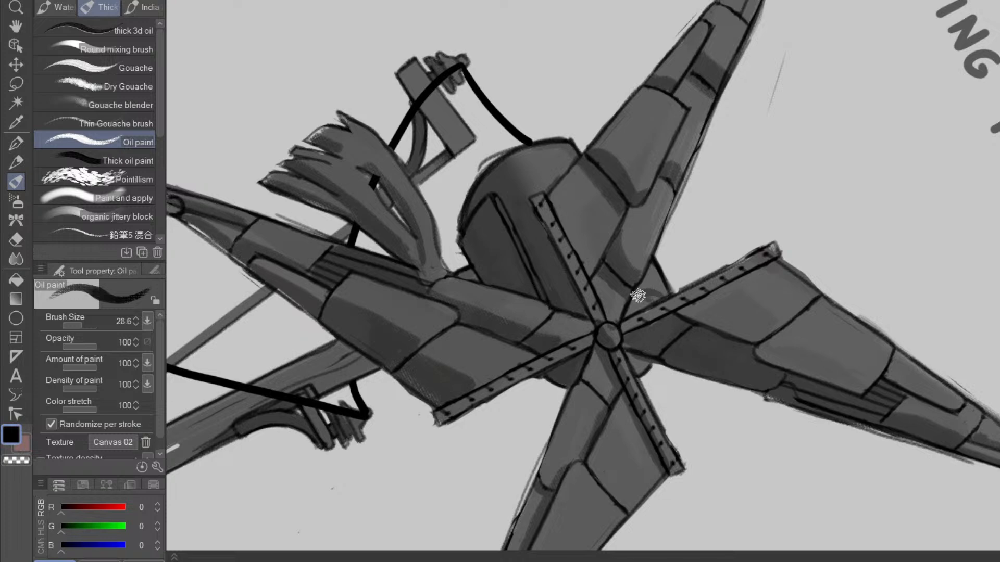
key(shift)
mouse_move(743, 445)
mouse_down()
mouse_move(827, 247)
mouse_move(809, 270)
mouse_up()
drag(712, 250, 766, 249)
key(e)
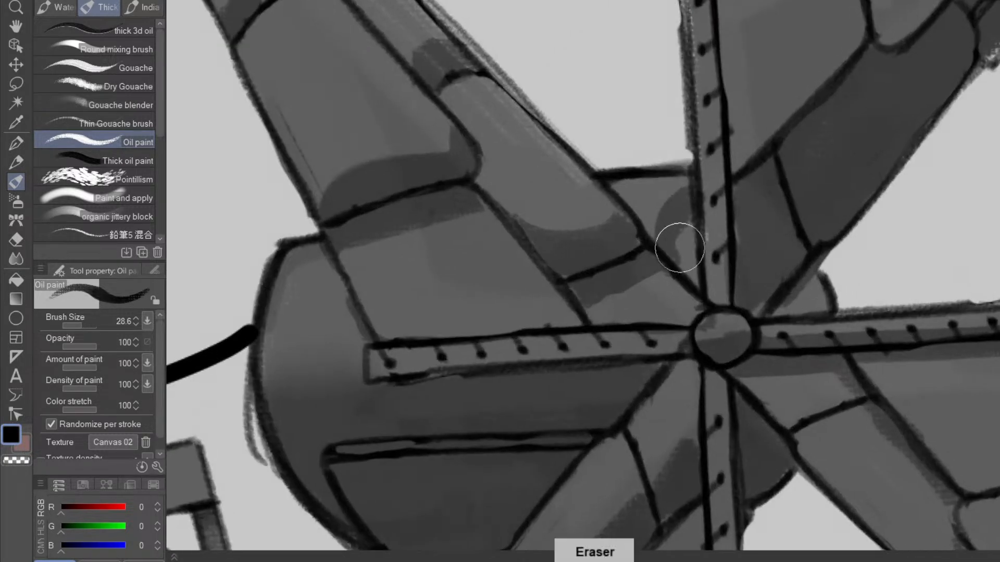
key(p)
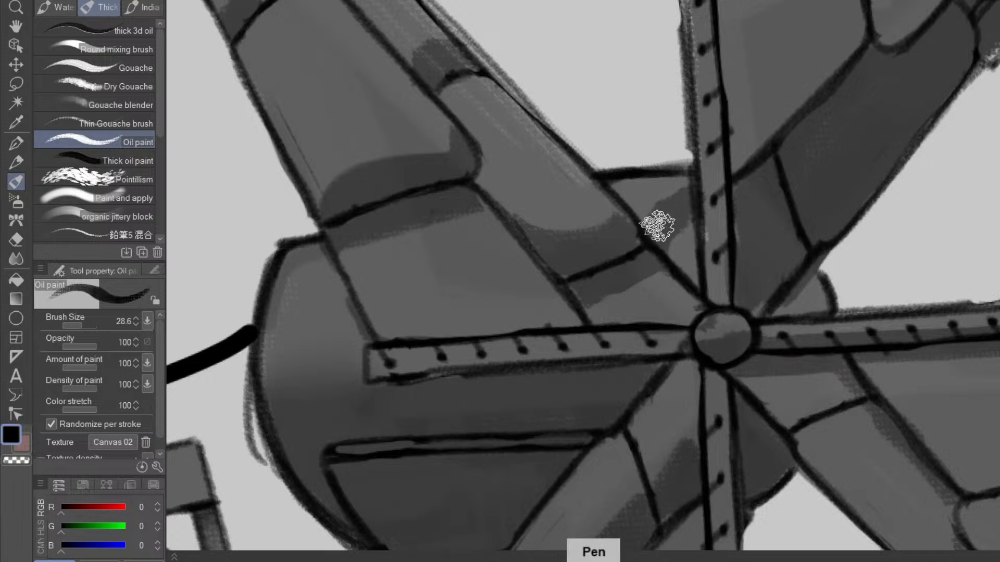
key(e)
drag(696, 214, 668, 246)
- Examine the shaded windmill creature as a whole on the full canvas
scroll(705, 248, down, 5)
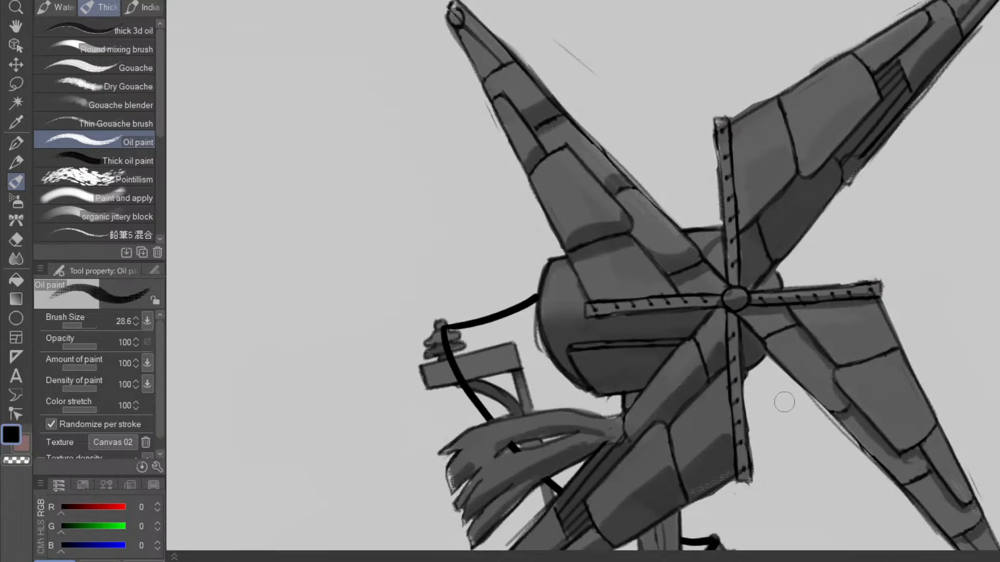
drag(793, 438, 777, 346)
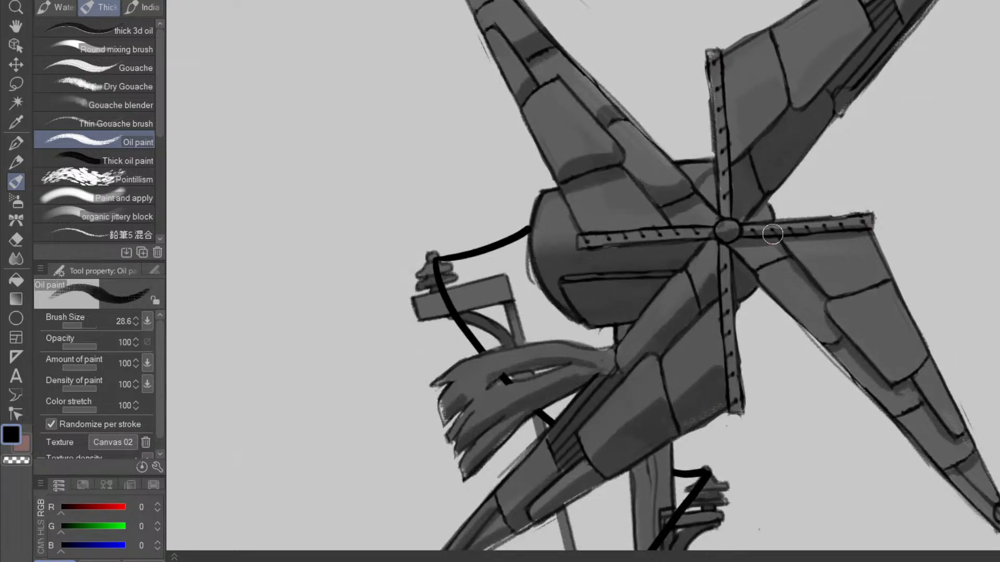
scroll(798, 373, down, 3)
drag(781, 397, 728, 262)
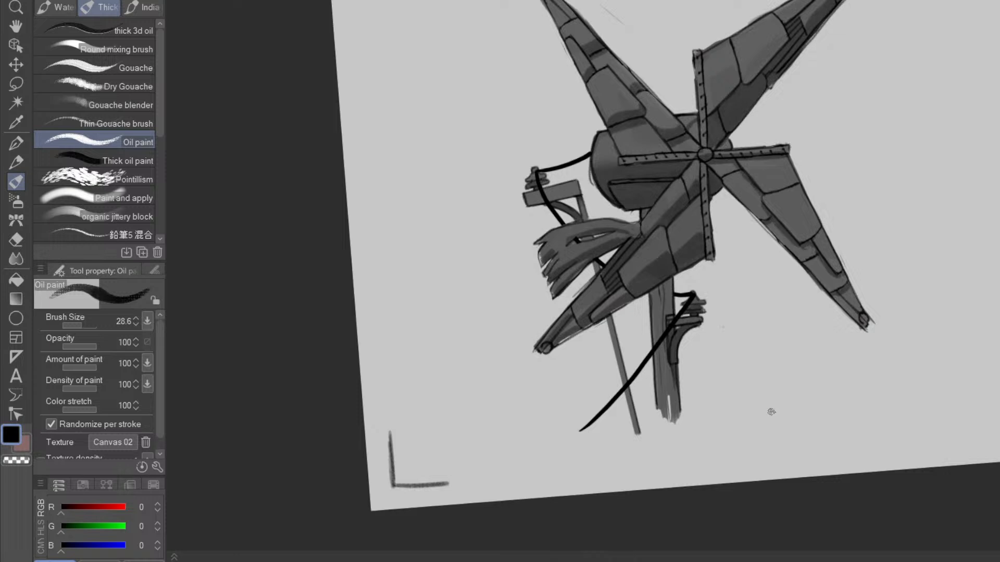
drag(905, 267, 803, 378)
scroll(810, 410, down, 3)
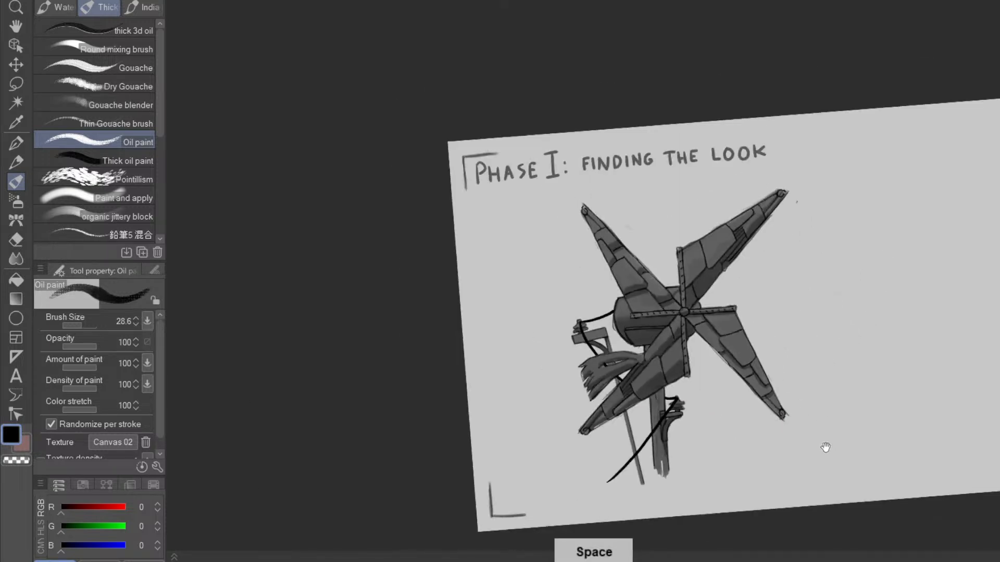
drag(827, 453, 767, 363)
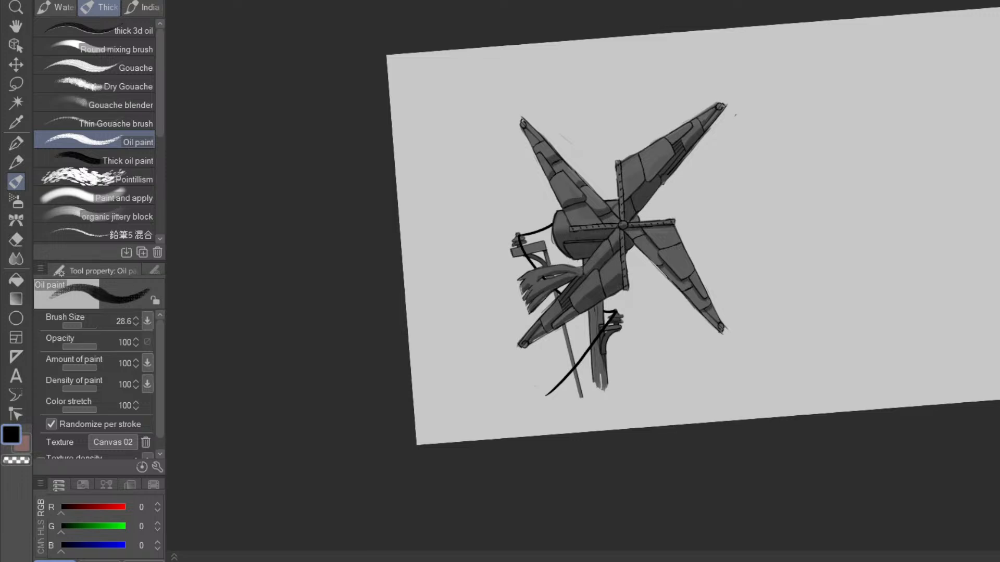
drag(847, 370, 707, 395)
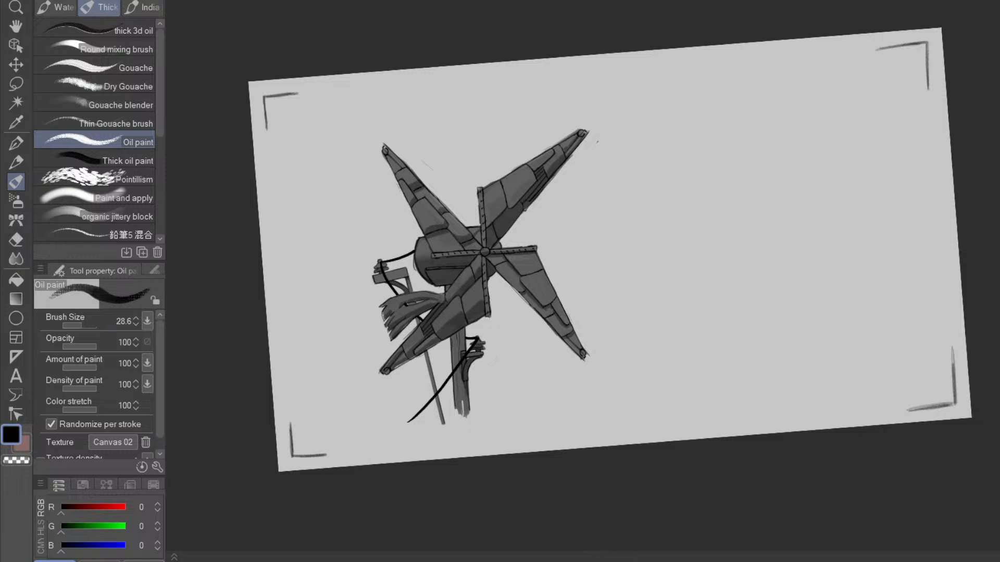
- Handwrite WINDMILLS beneath the date 23.11.14 with the Mapping pen, using the grey sampled from the title lettering
alt+click(358, 107)
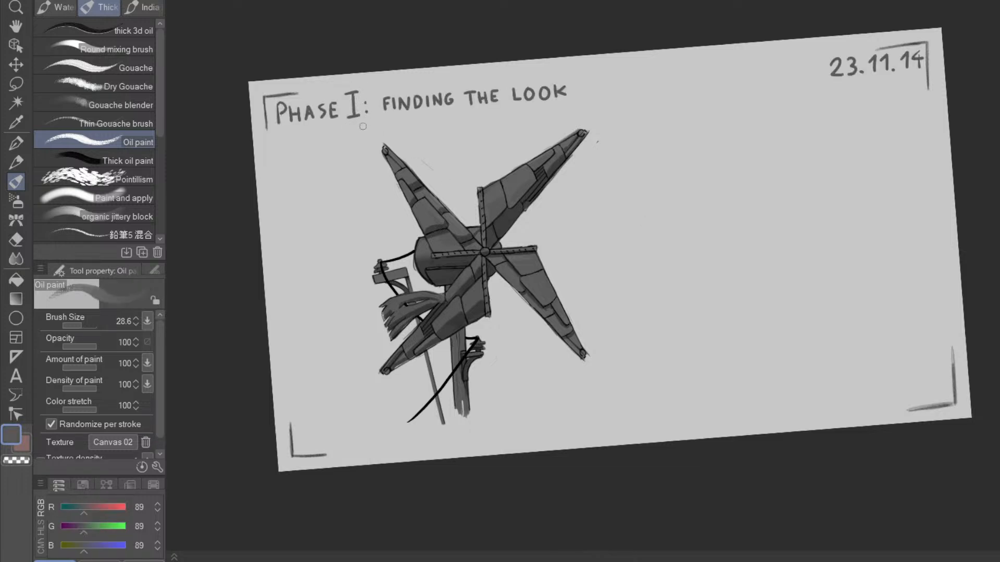
scroll(364, 94, up, 3)
click(16, 142)
drag(882, 290, 727, 307)
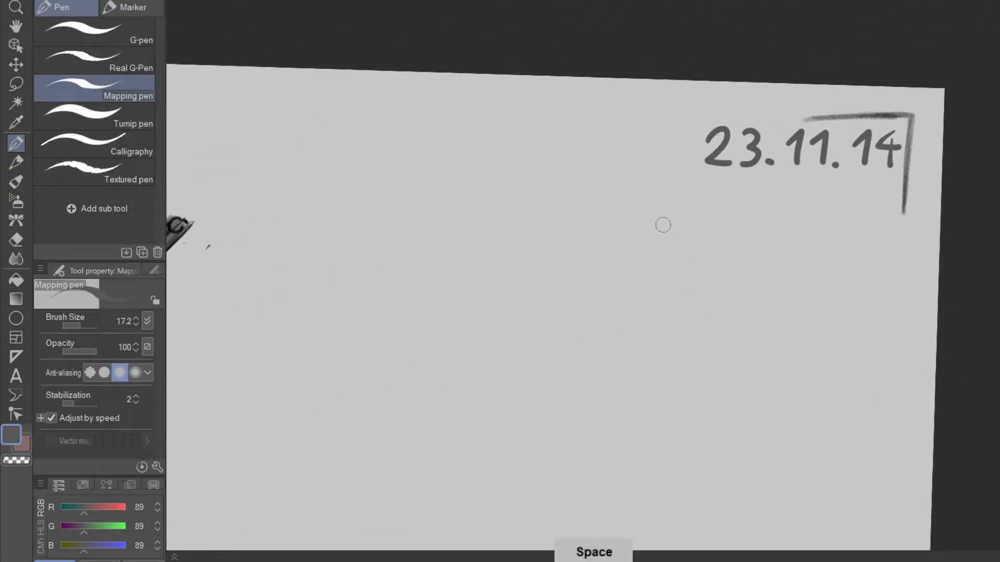
key(minus)
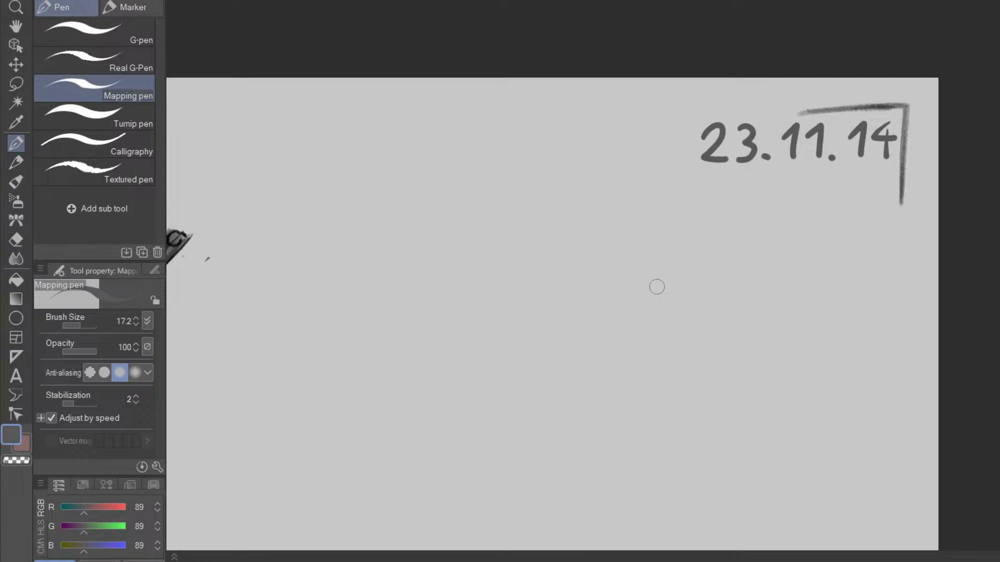
key(p)
mouse_move(625, 178)
mouse_down()
mouse_move(633, 212)
mouse_move(641, 195)
mouse_move(649, 211)
mouse_move(658, 183)
mouse_move(667, 212)
mouse_move(682, 202)
mouse_move(689, 214)
mouse_move(703, 205)
mouse_move(751, 218)
mouse_move(729, 210)
mouse_move(730, 199)
mouse_move(743, 215)
mouse_move(750, 200)
mouse_move(753, 221)
mouse_move(726, 213)
mouse_move(728, 196)
mouse_move(739, 211)
mouse_move(747, 198)
mouse_move(750, 229)
mouse_move(729, 197)
mouse_move(741, 211)
mouse_move(748, 199)
mouse_move(751, 226)
mouse_move(729, 201)
mouse_move(746, 201)
mouse_move(754, 227)
mouse_up()
key(ctrl+z)
key(ctrl+z)
key(ctrl+z)
key(ctrl+z)
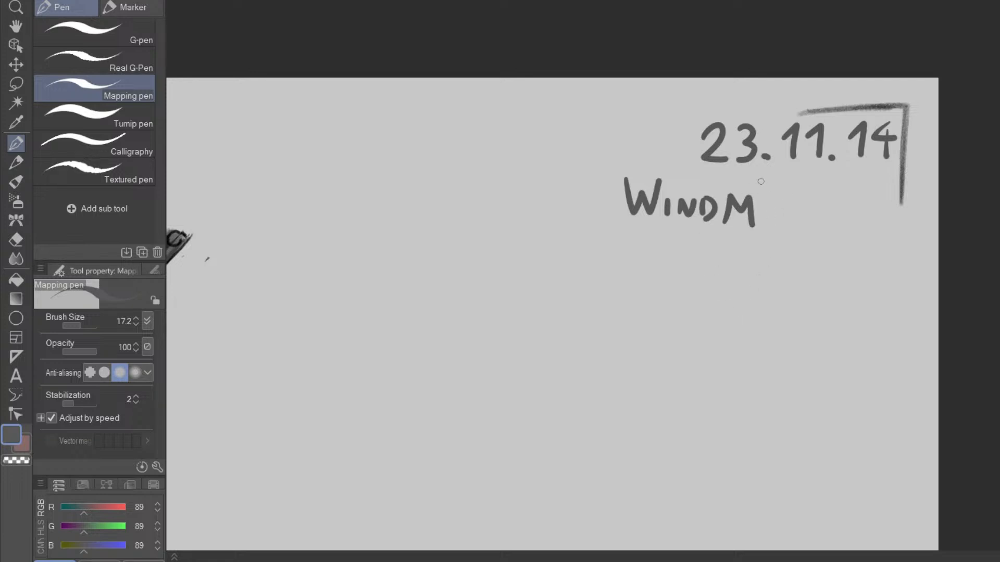
mouse_move(765, 199)
mouse_down()
mouse_move(766, 226)
mouse_move(804, 217)
mouse_move(818, 225)
mouse_move(828, 205)
mouse_move(830, 226)
mouse_up()
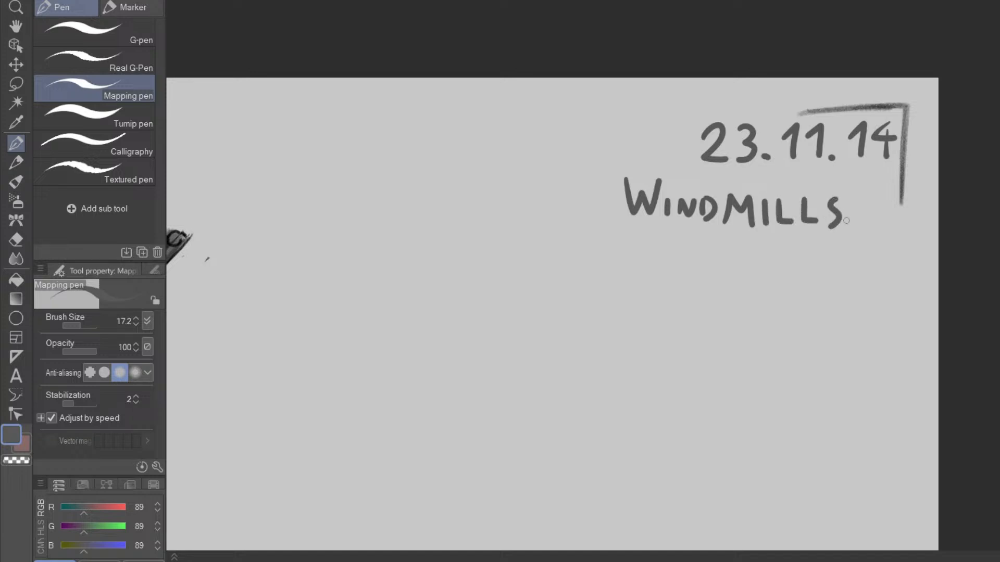
- Lasso the WINDMILLS lettering and shift it right so it sits closer beneath the date, clearing the selection
key(m)
mouse_move(609, 253)
mouse_down()
mouse_move(591, 167)
mouse_move(864, 181)
mouse_move(695, 253)
mouse_move(651, 261)
mouse_up()
mouse_move(798, 229)
mouse_down()
mouse_move(844, 230)
mouse_move(836, 223)
mouse_up()
key(ctrl+d)
scroll(748, 350, down, 3)
drag(689, 391, 750, 334)
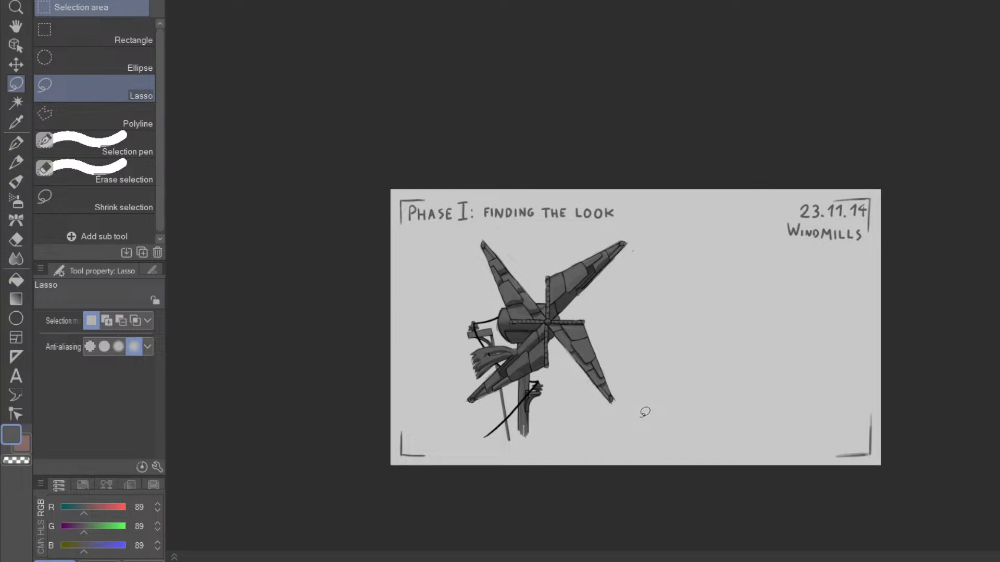
drag(636, 379, 643, 327)
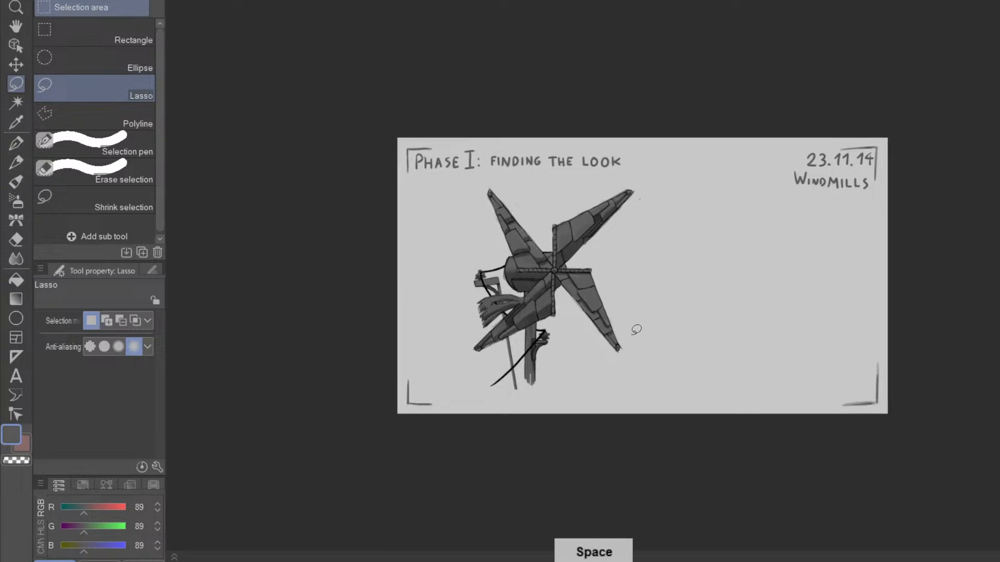
scroll(630, 345, up, 3)
drag(664, 366, 598, 373)
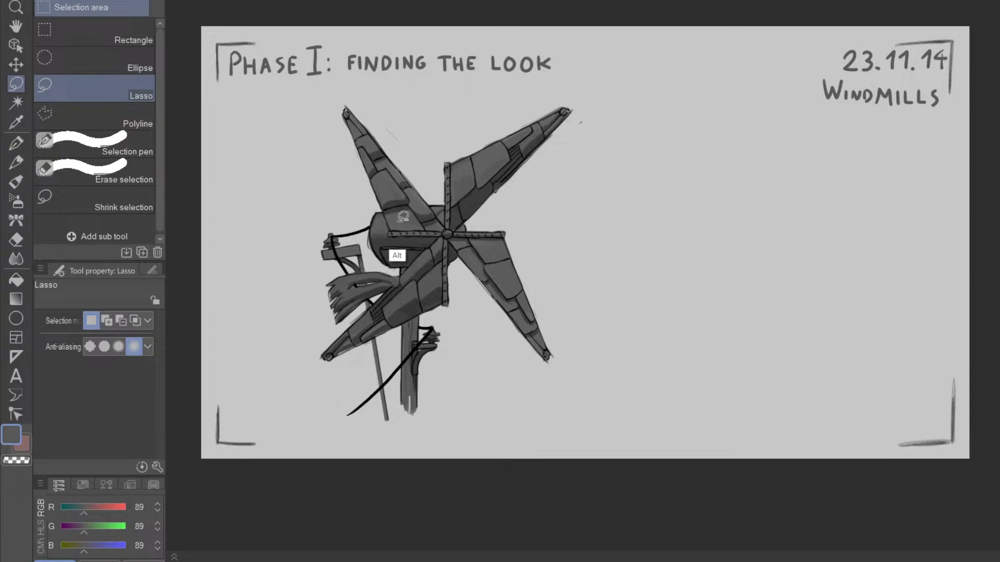
- Paint thick grey test strokes on the empty canvas beside the windmill with the Oil paint brush at size 123.3
key(b)
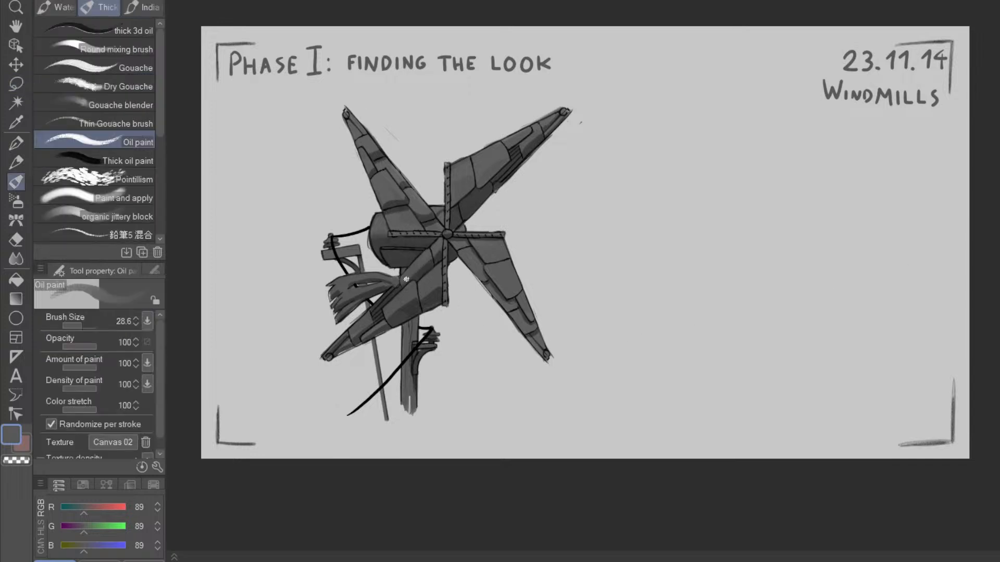
alt+click(409, 246)
drag(691, 327, 704, 337)
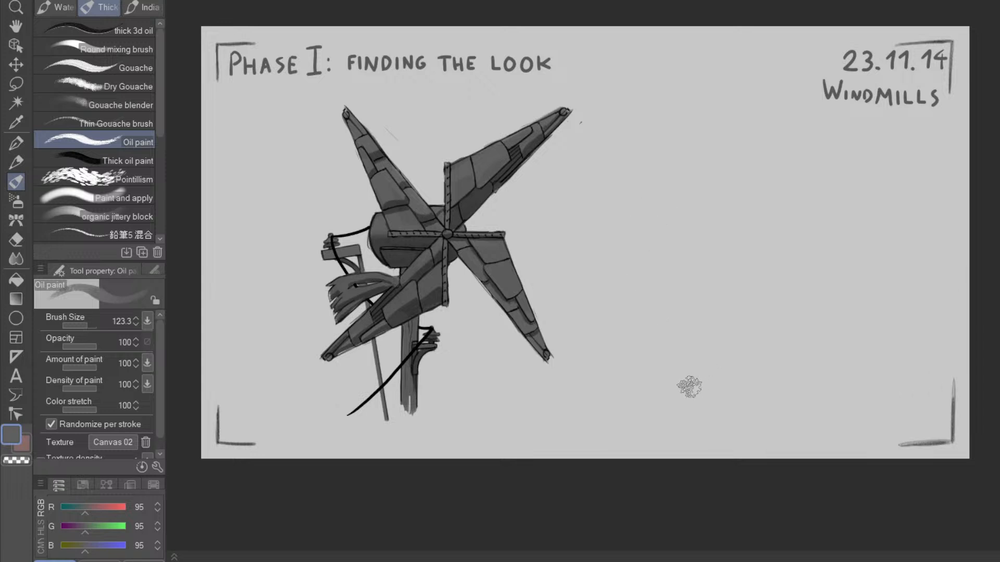
key(space)
drag(839, 380, 809, 397)
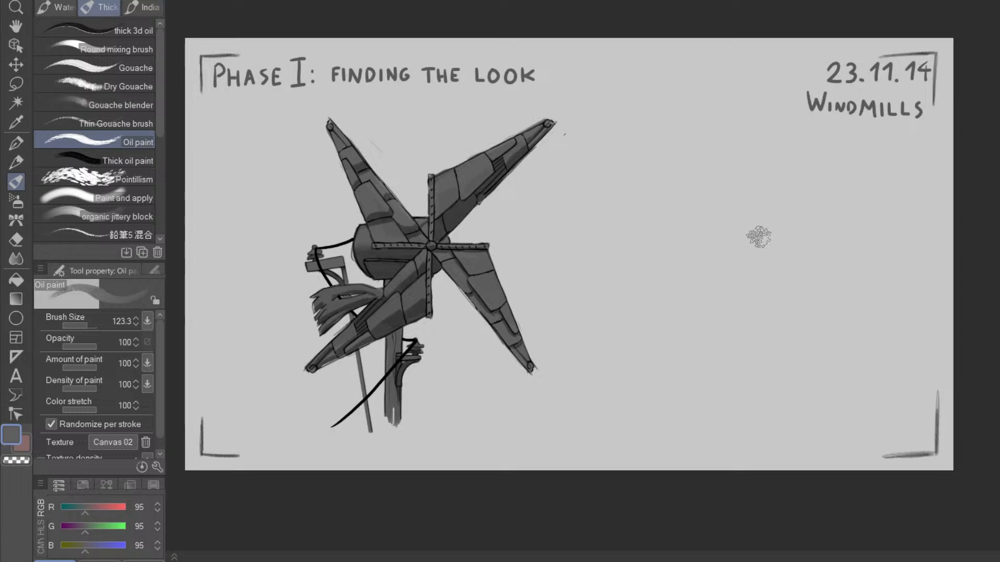
mouse_move(737, 183)
mouse_down()
mouse_move(735, 354)
mouse_move(749, 344)
mouse_move(748, 191)
mouse_move(744, 318)
mouse_move(737, 191)
mouse_move(735, 339)
mouse_up()
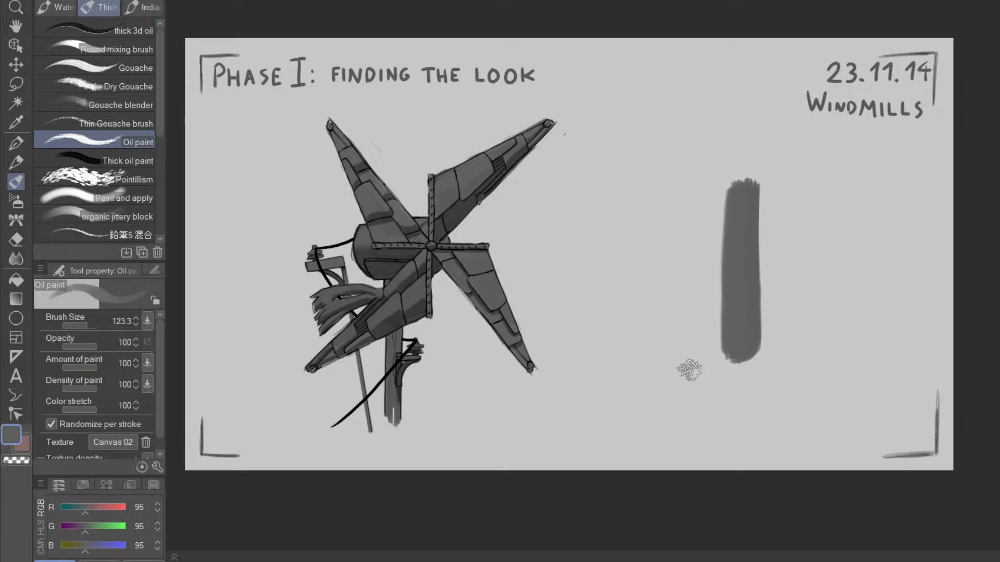
mouse_move(681, 371)
mouse_down()
mouse_move(758, 292)
mouse_move(781, 246)
mouse_move(773, 207)
mouse_move(741, 312)
mouse_move(773, 233)
mouse_move(751, 197)
mouse_move(723, 192)
mouse_move(714, 176)
mouse_move(740, 194)
mouse_move(723, 179)
mouse_up()
key(ctrl+z)
key(e)
key(b)
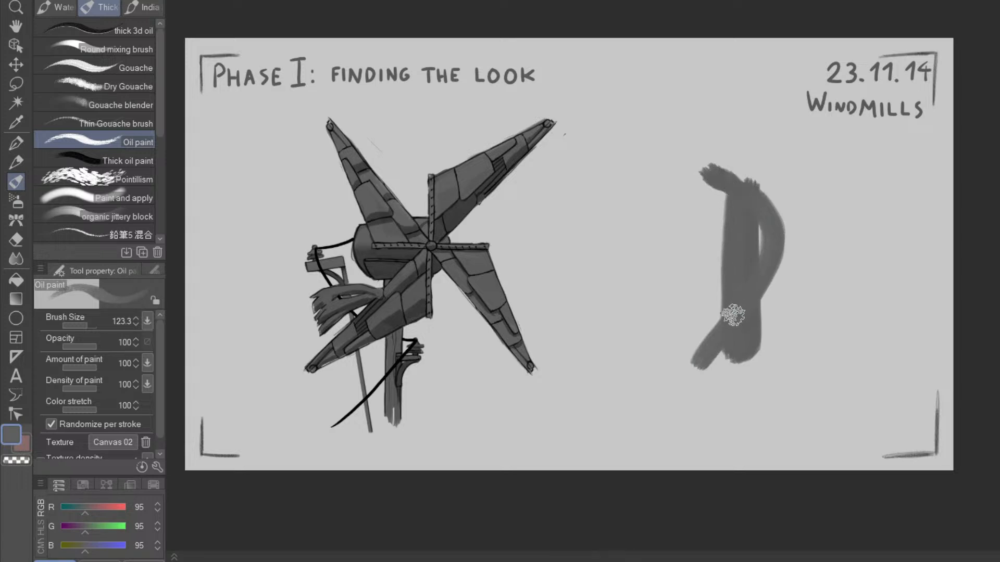
- Add long curved strokes crossing the grey test shape to form an open loop on its other side
scroll(755, 225, up, 2)
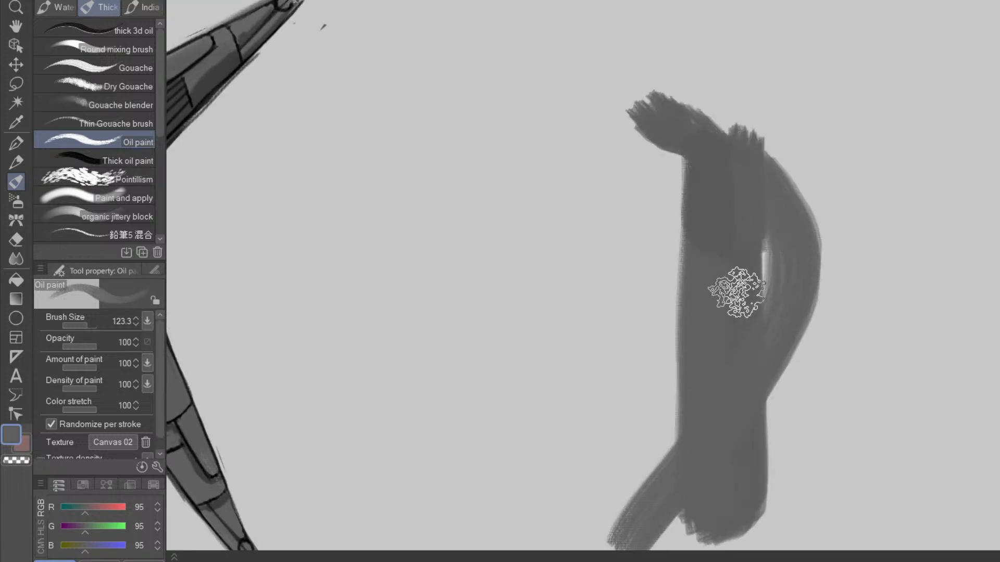
key(shift+space)
drag(897, 357, 629, 454)
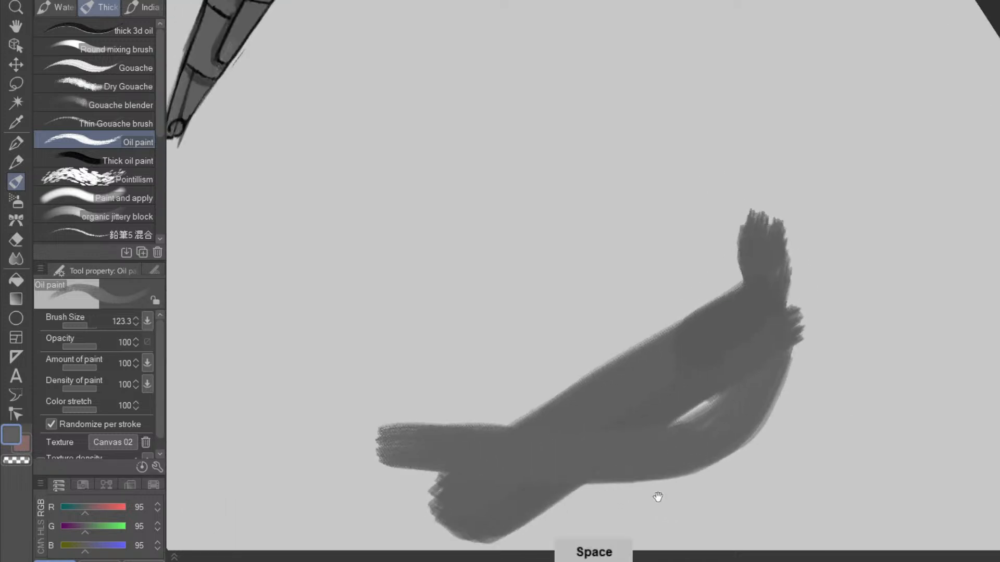
key(shift+space)
drag(656, 495, 699, 375)
key(shift+space)
mouse_move(663, 420)
mouse_down()
mouse_move(781, 358)
mouse_move(797, 285)
mouse_up()
key(shift+space)
drag(753, 471, 827, 367)
drag(776, 333, 732, 325)
mouse_move(614, 304)
mouse_down()
mouse_move(529, 230)
mouse_move(646, 38)
mouse_move(573, 138)
mouse_up()
drag(578, 292, 634, 304)
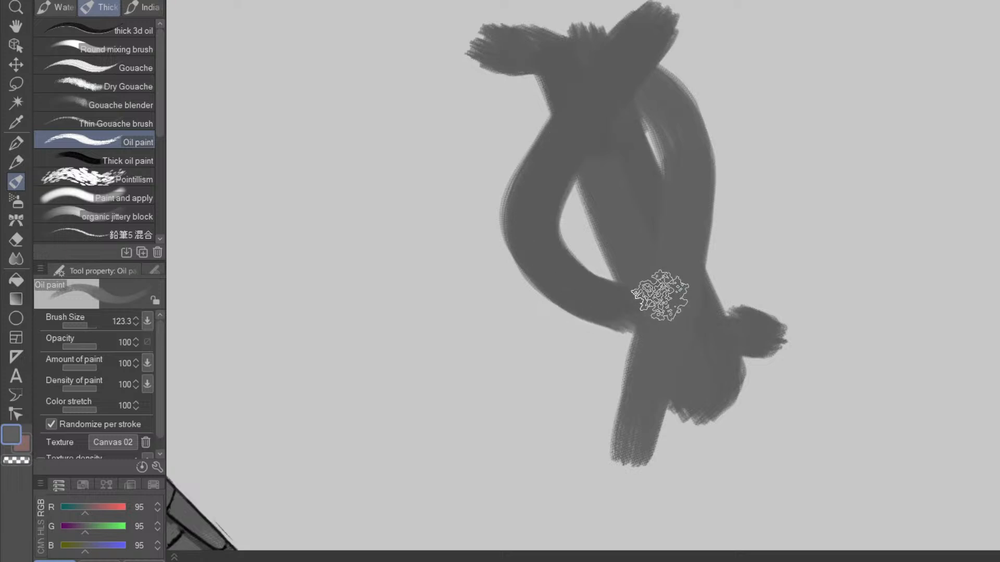
- Paint further short overlapping strokes over the ends and curves of the grey test shape
key(shift+space)
drag(845, 339, 641, 513)
key(space)
drag(736, 415, 698, 448)
key(ctrl+space)
drag(756, 399, 703, 411)
key(shift+space)
drag(783, 433, 834, 201)
key(ctrl+space)
mouse_move(768, 241)
mouse_down()
mouse_move(784, 221)
mouse_move(783, 248)
mouse_up()
key(space)
key(shift+space)
mouse_move(797, 283)
mouse_down()
mouse_move(807, 236)
mouse_move(736, 219)
mouse_up()
mouse_move(604, 257)
mouse_down()
mouse_move(696, 138)
mouse_move(607, 255)
mouse_move(698, 145)
mouse_move(704, 154)
mouse_move(640, 229)
mouse_move(619, 274)
mouse_move(636, 324)
mouse_move(626, 287)
mouse_move(654, 280)
mouse_move(650, 309)
mouse_move(625, 256)
mouse_move(634, 350)
mouse_move(658, 356)
mouse_move(658, 437)
mouse_move(644, 436)
mouse_move(729, 270)
mouse_move(729, 228)
mouse_move(713, 191)
mouse_move(727, 221)
mouse_up()
mouse_move(656, 156)
mouse_down()
mouse_move(605, 131)
mouse_move(591, 150)
mouse_up()
mouse_move(821, 226)
mouse_down()
mouse_move(635, 479)
mouse_move(588, 484)
mouse_up()
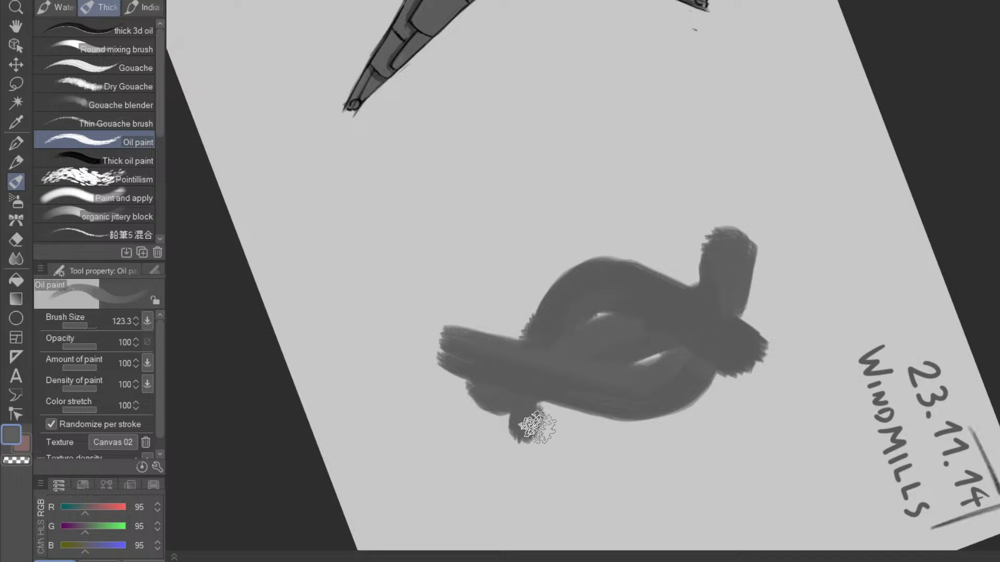
drag(537, 427, 531, 424)
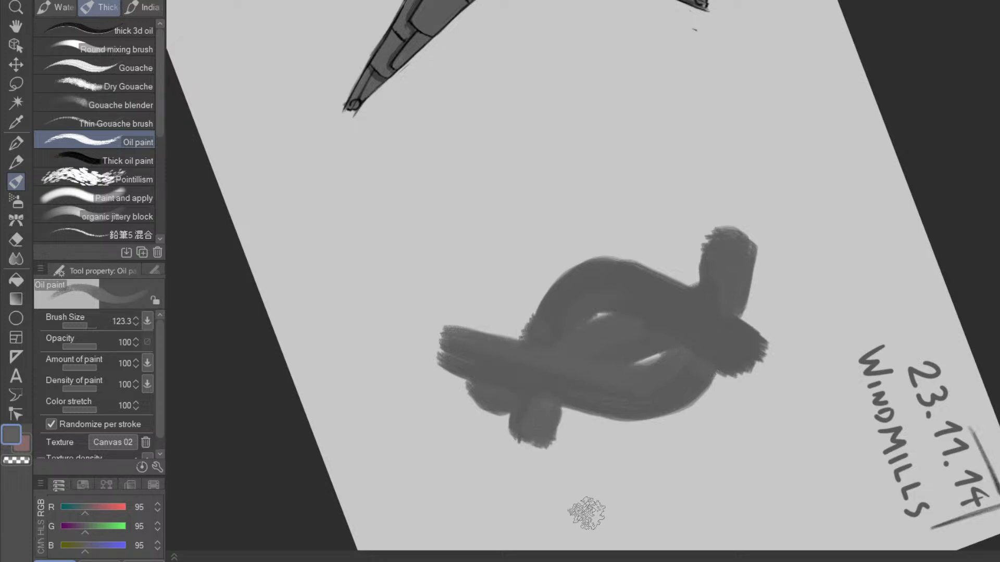
drag(576, 481, 852, 279)
- Remove all the grey test strokes from the empty area beside the windmill
drag(835, 364, 815, 384)
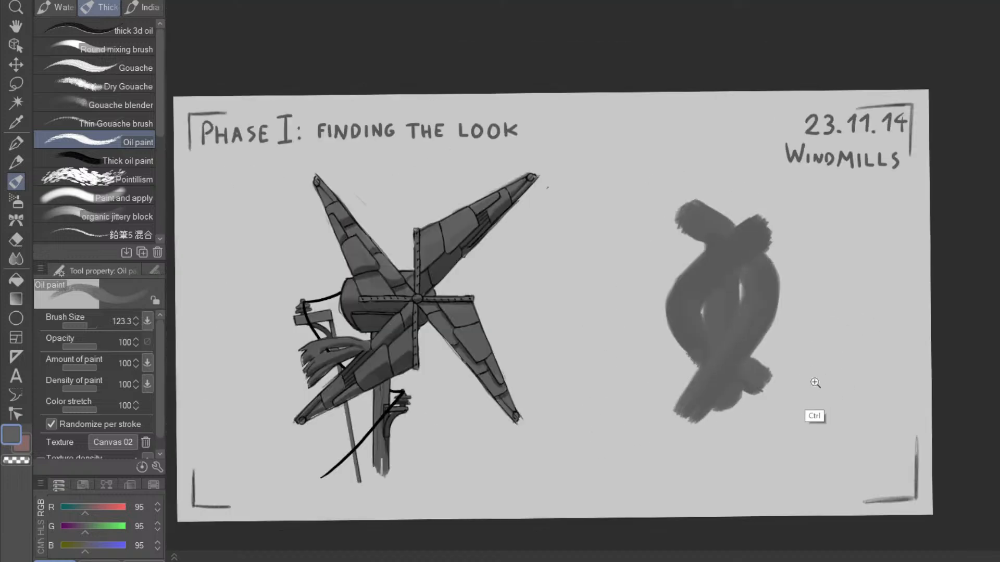
mouse_move(709, 442)
mouse_down()
mouse_move(794, 347)
mouse_move(736, 382)
mouse_move(773, 336)
mouse_move(781, 272)
mouse_move(761, 222)
mouse_move(690, 223)
mouse_up()
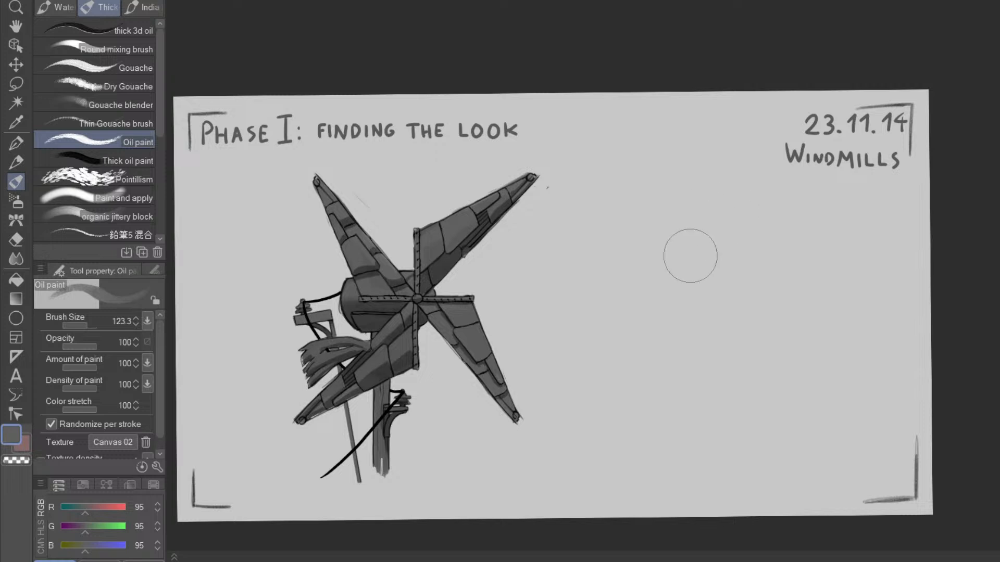
key(p)
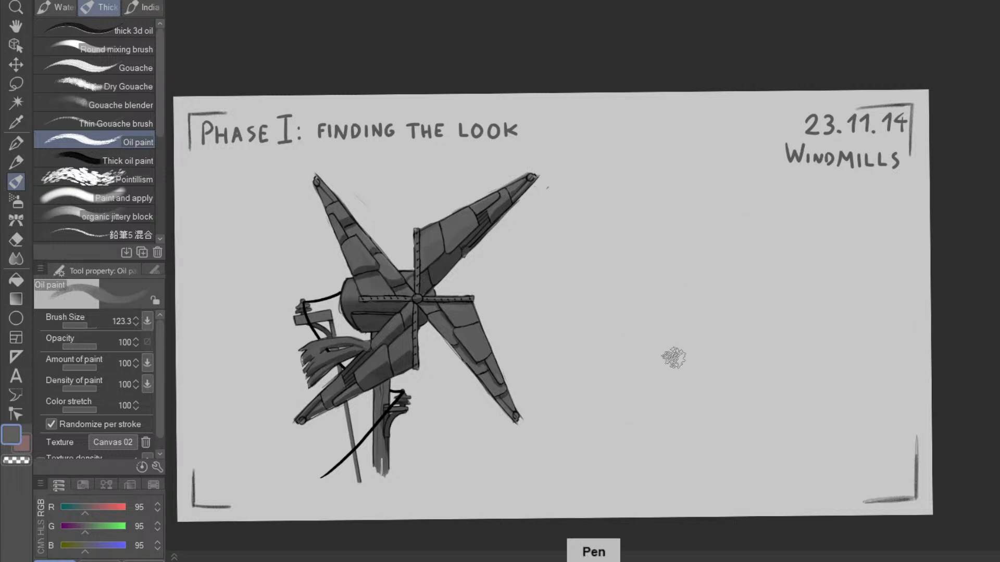
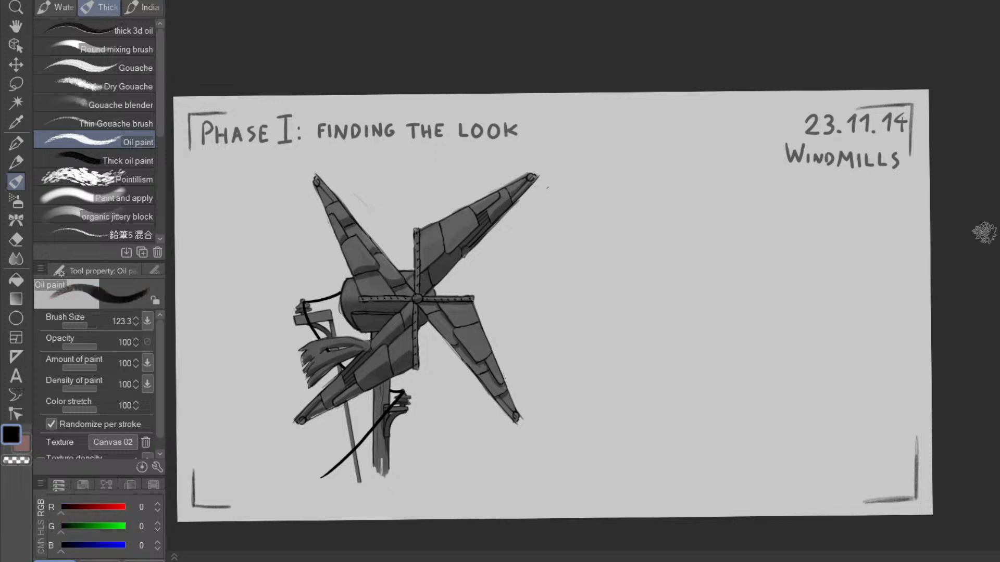
- Draw an opening square bracket with a small A inside and write MAGNET beside it, using the Mechanical pencil in black
click(20, 163)
scroll(828, 416, up, 4)
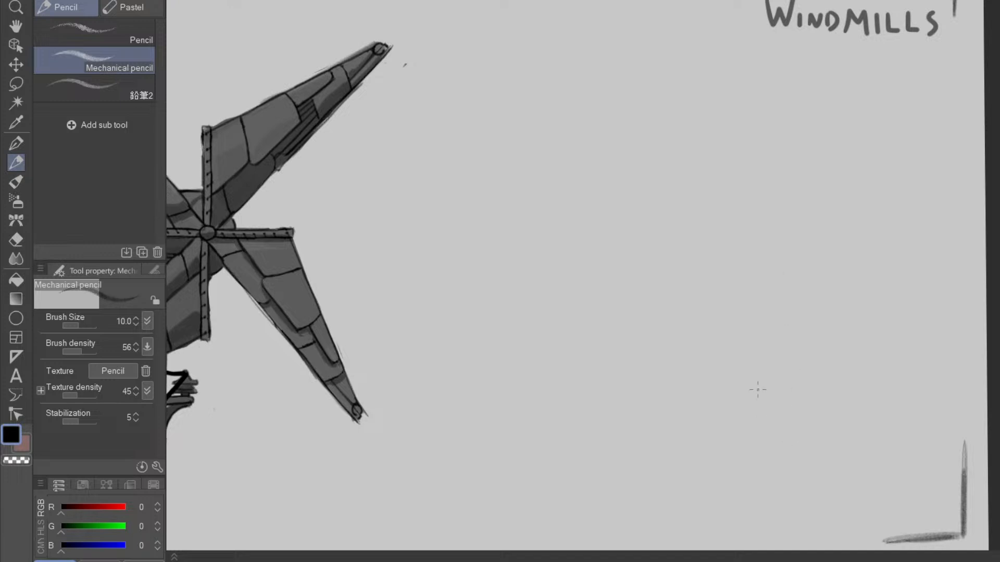
drag(766, 342, 767, 401)
drag(771, 342, 785, 342)
mouse_move(772, 404)
mouse_down()
mouse_move(782, 405)
mouse_move(795, 366)
mouse_move(803, 390)
mouse_move(810, 367)
mouse_move(815, 393)
mouse_move(828, 371)
mouse_move(834, 391)
mouse_up()
drag(823, 385, 856, 375)
mouse_move(857, 375)
mouse_down()
mouse_move(863, 390)
mouse_move(867, 375)
mouse_move(891, 388)
mouse_up()
drag(878, 377, 886, 374)
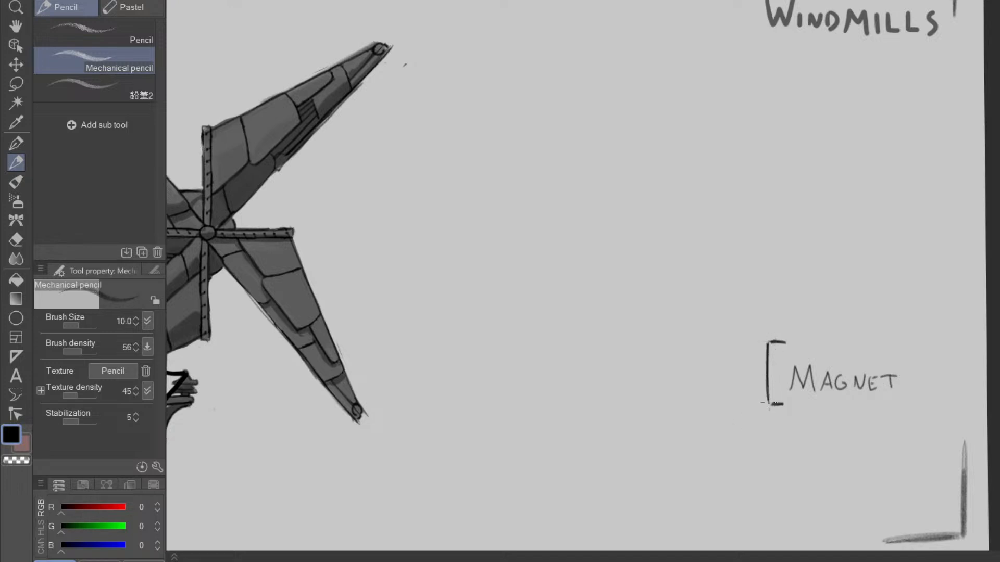
mouse_move(771, 389)
mouse_down()
mouse_move(778, 366)
mouse_move(780, 387)
mouse_up()
- Draw a closing square bracket with the letter B inside, facing the magnet's bracket across a gap
drag(706, 349, 704, 402)
drag(690, 347, 708, 343)
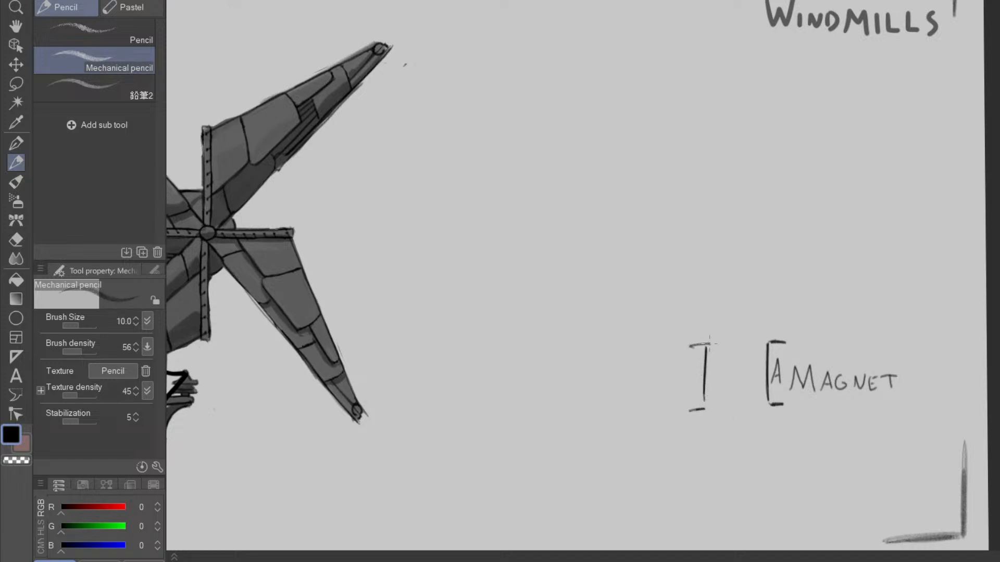
mouse_move(705, 404)
mouse_down()
mouse_move(708, 345)
mouse_move(693, 395)
mouse_up()
drag(691, 360, 696, 386)
- Clean up bracket B by erasing its doubled vertical line and redrawing its upper and lower ends
scroll(759, 361, up, 3)
key(e)
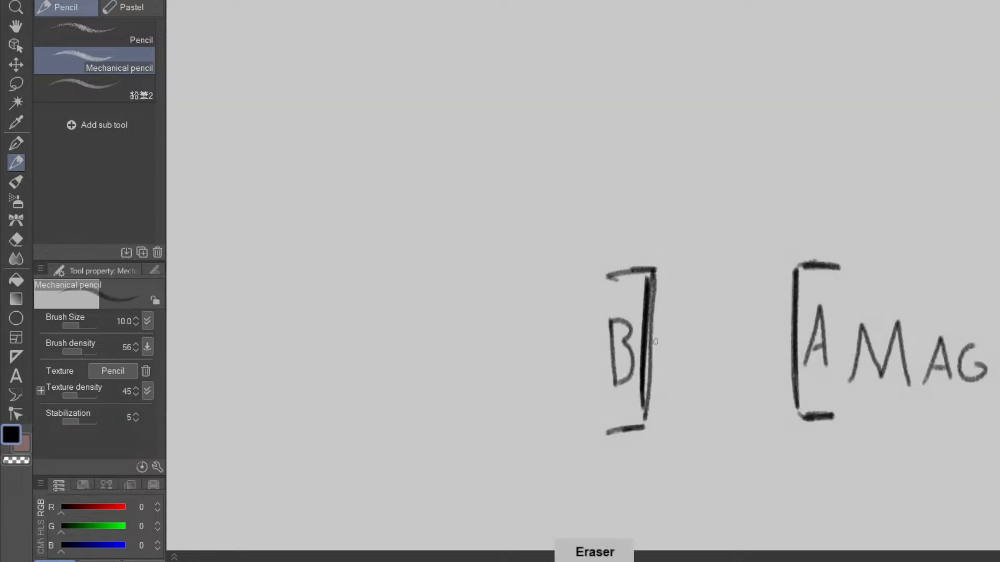
drag(649, 371, 597, 315)
drag(648, 279, 646, 428)
key(p)
mouse_move(646, 428)
mouse_down()
mouse_move(652, 280)
mouse_move(649, 424)
mouse_move(623, 430)
mouse_up()
mouse_move(616, 281)
mouse_down()
mouse_move(615, 271)
mouse_move(632, 277)
mouse_move(616, 277)
mouse_up()
key(e)
key(p)
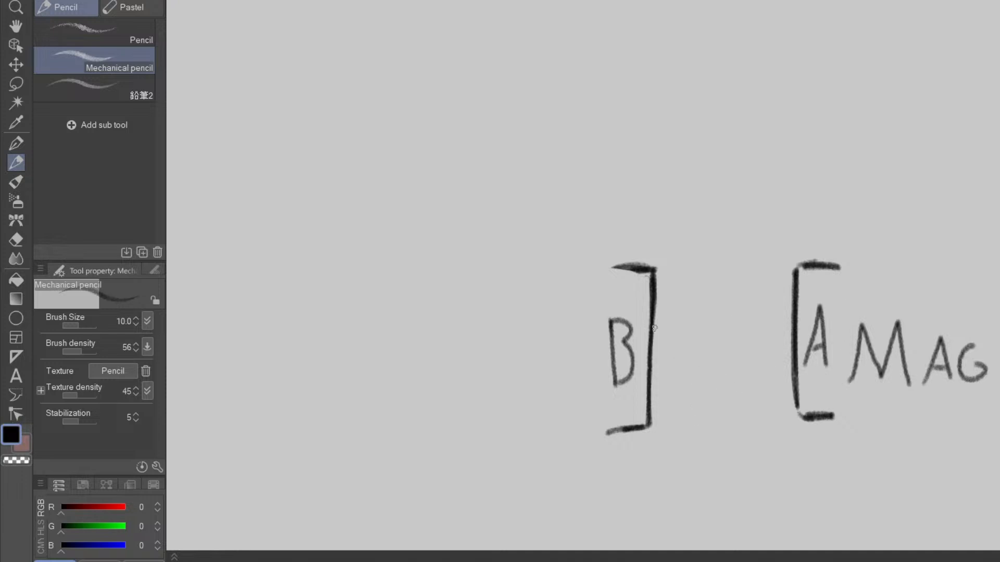
- Draw arrows pointing toward each other between the brackets, and write N above bracket A and S above bracket B
mouse_move(665, 350)
mouse_down()
mouse_move(700, 340)
mouse_move(693, 364)
mouse_up()
mouse_move(784, 342)
mouse_down()
mouse_move(752, 346)
mouse_move(759, 362)
mouse_up()
mouse_move(810, 254)
mouse_down()
mouse_move(817, 213)
mouse_move(841, 203)
mouse_up()
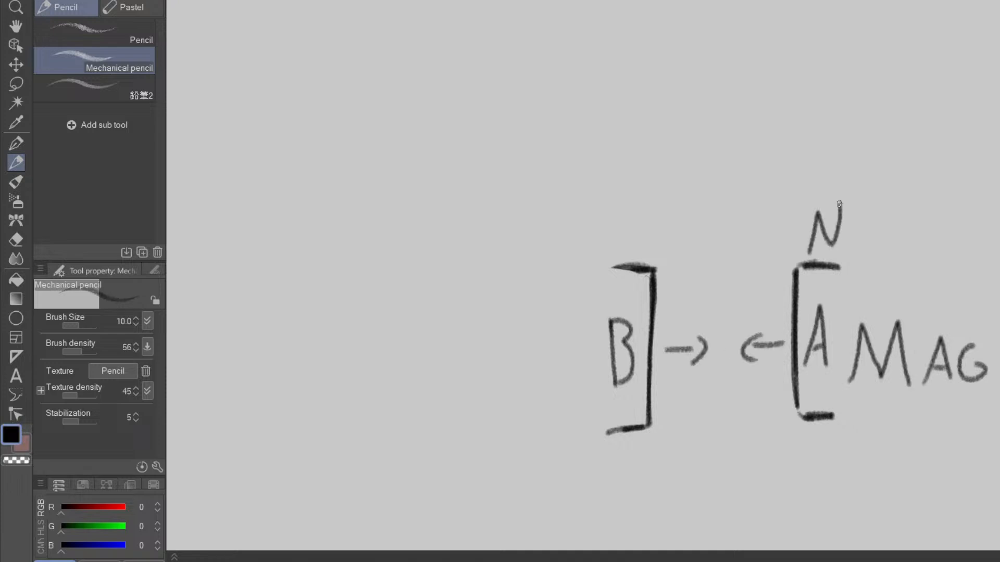
drag(638, 219, 619, 255)
key(space)
drag(789, 449, 783, 337)
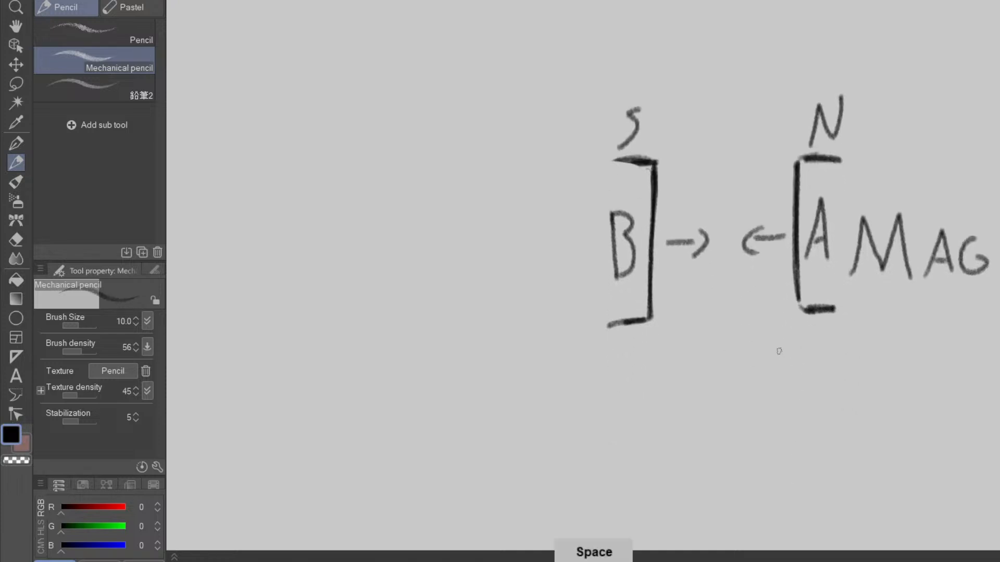
scroll(788, 357, down, 4)
mouse_move(768, 398)
mouse_down()
mouse_move(754, 418)
mouse_move(743, 397)
mouse_up()
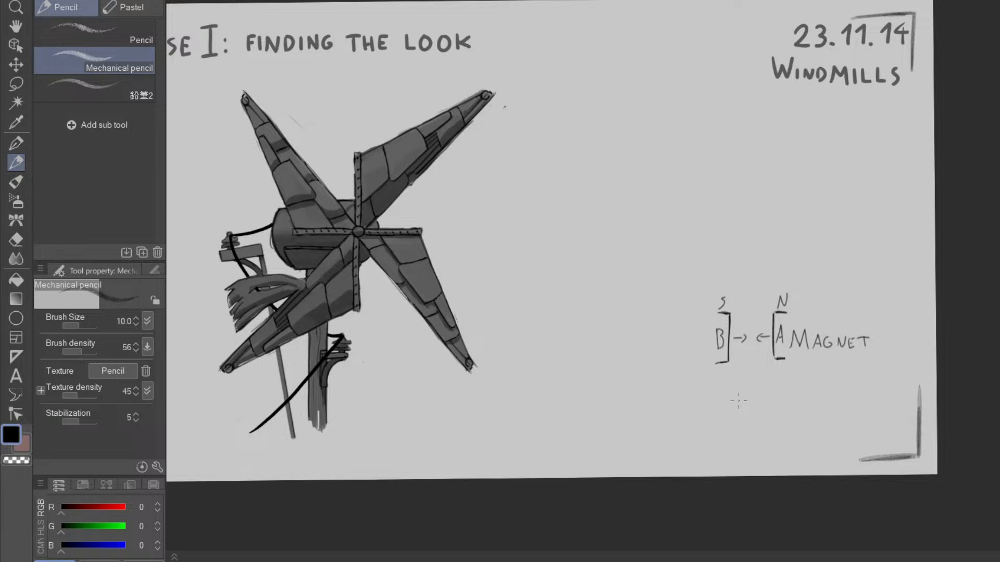
- Erase the two arrows, and lasso bracket B with its S to move it directly against bracket A
scroll(739, 402, up, 3)
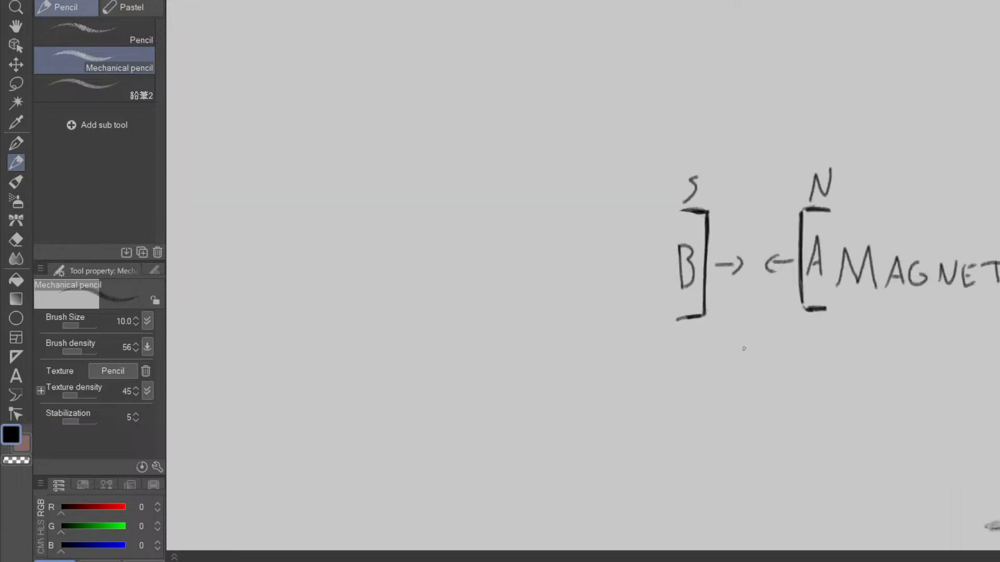
drag(717, 274, 779, 266)
click(16, 84)
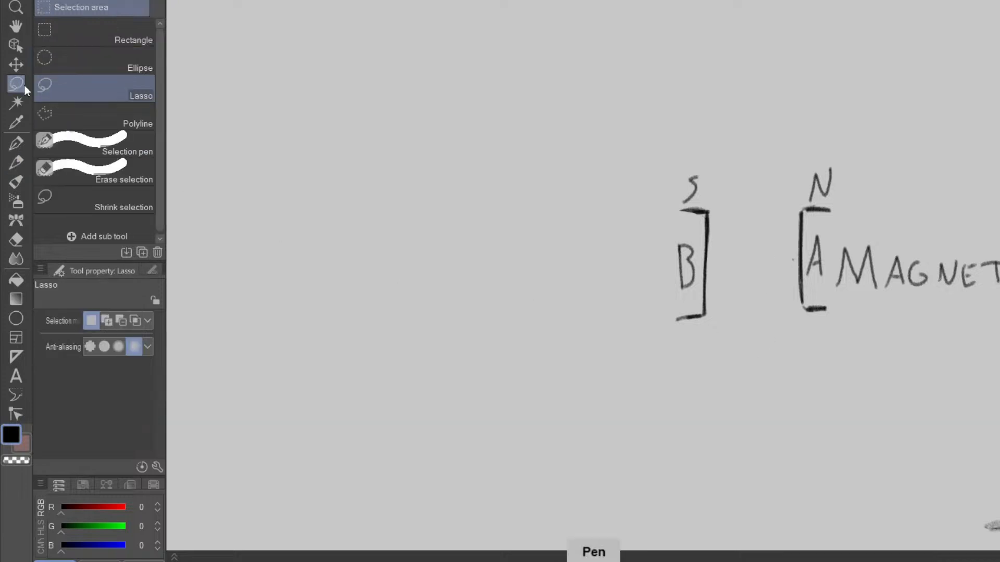
drag(679, 378, 664, 139)
drag(700, 331, 786, 331)
click(787, 356)
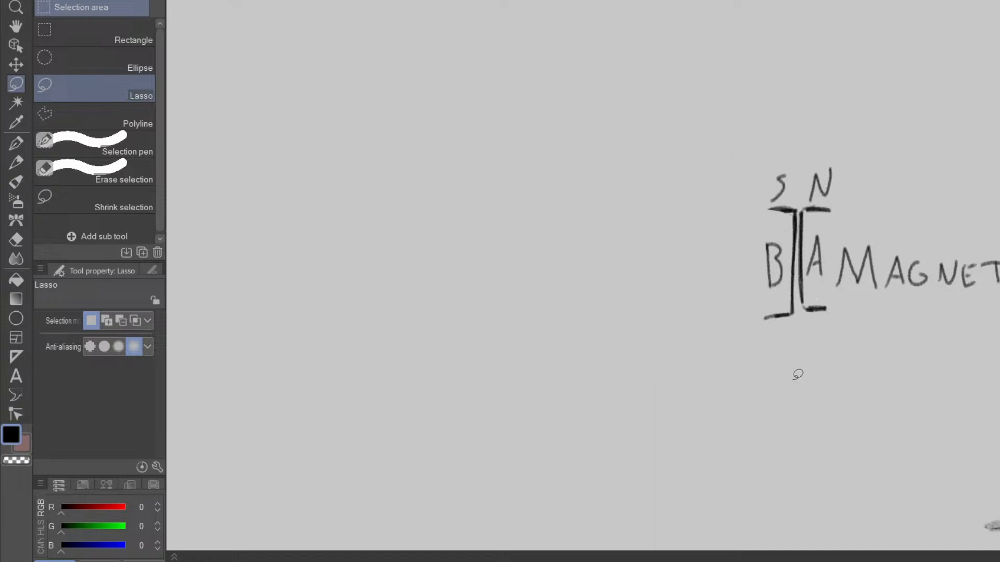
- Draw a long arrow pointing left below the joined brackets with the Mechanical pencil
drag(850, 346, 719, 362)
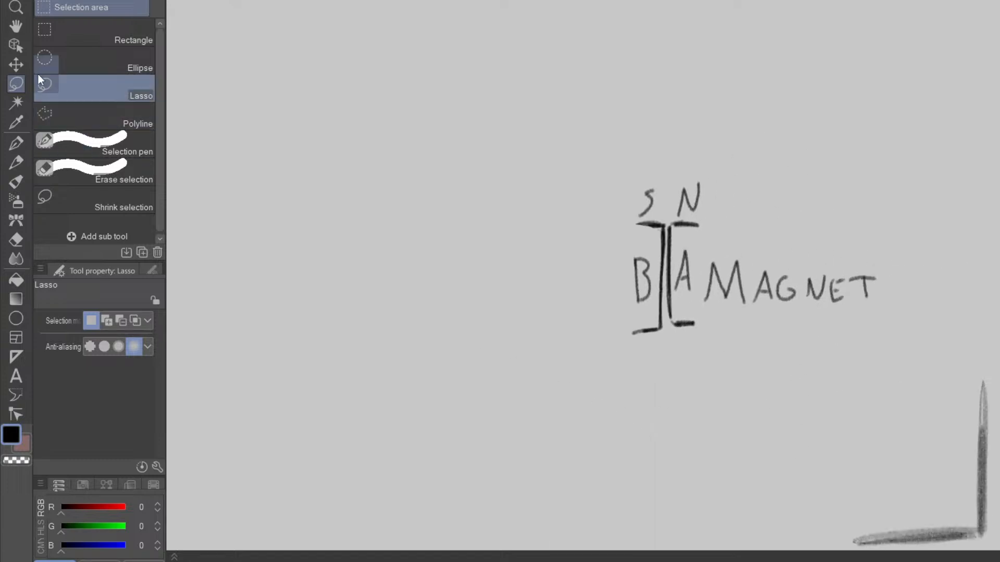
click(16, 164)
mouse_move(648, 367)
mouse_down()
mouse_move(559, 362)
mouse_move(569, 382)
mouse_move(555, 370)
mouse_move(573, 353)
mouse_move(556, 366)
mouse_move(575, 383)
mouse_up()
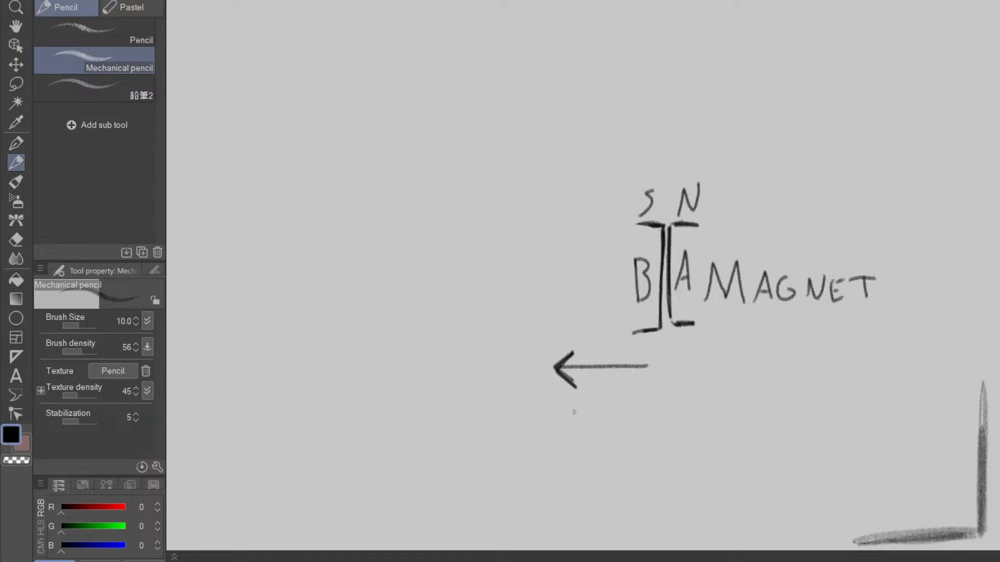
- Erase the whole magnet diagram, including brackets A and B, their N, S and Magnet lettering, and the long arrow
key(e)
mouse_move(632, 334)
mouse_down()
mouse_move(663, 330)
mouse_move(639, 325)
mouse_move(656, 325)
mouse_up()
key(p)
scroll(649, 369, down, 3)
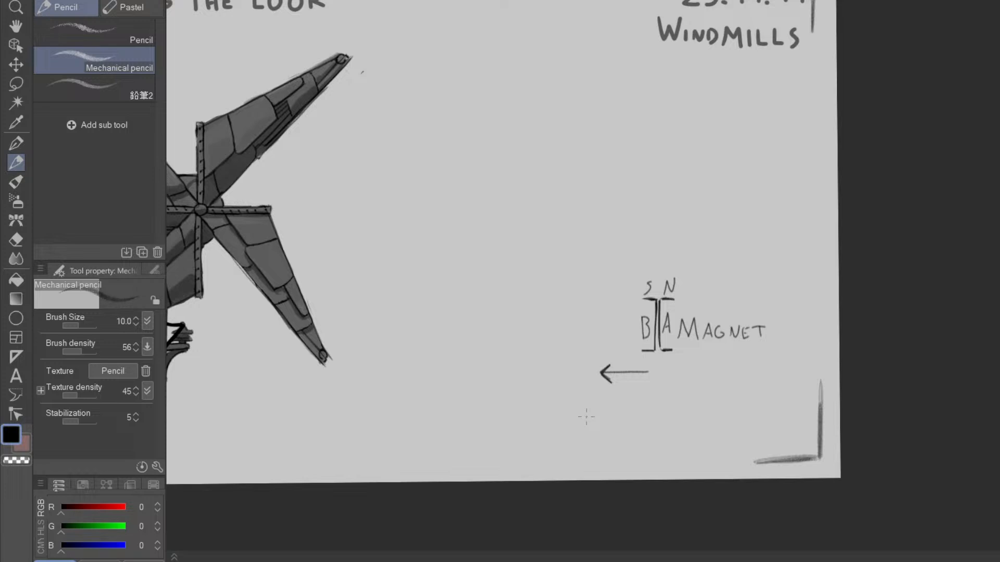
key(e)
mouse_move(604, 374)
mouse_down()
mouse_move(687, 351)
mouse_move(742, 347)
mouse_move(651, 333)
mouse_move(658, 313)
mouse_up()
key(])
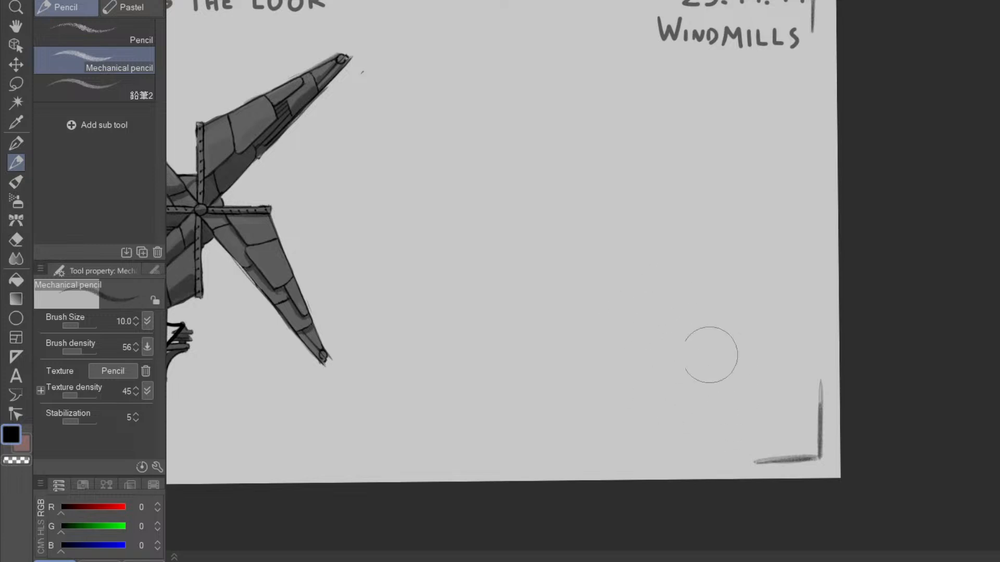
- Sketch two small upright rectangles spaced apart beside the windmill, with short rays beneath the one farther from it
key(space)
drag(731, 400, 754, 411)
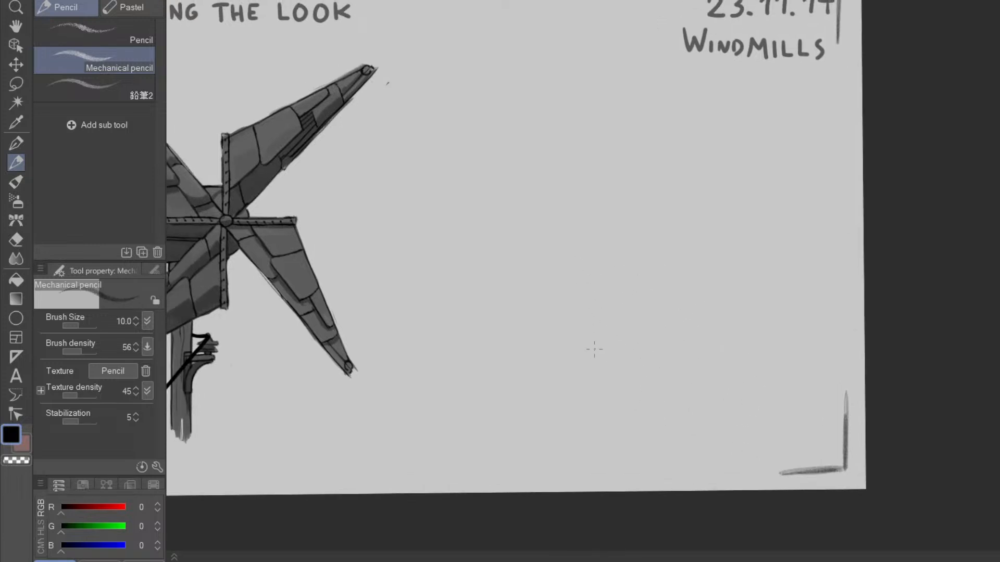
mouse_move(584, 290)
mouse_down()
mouse_move(583, 325)
mouse_move(601, 292)
mouse_move(583, 288)
mouse_move(603, 315)
mouse_move(587, 323)
mouse_up()
mouse_move(688, 296)
mouse_down()
mouse_move(688, 319)
mouse_move(702, 317)
mouse_move(704, 285)
mouse_move(690, 282)
mouse_move(702, 281)
mouse_move(705, 317)
mouse_move(693, 316)
mouse_move(687, 281)
mouse_up()
mouse_move(689, 317)
mouse_down()
mouse_move(682, 327)
mouse_move(714, 327)
mouse_up()
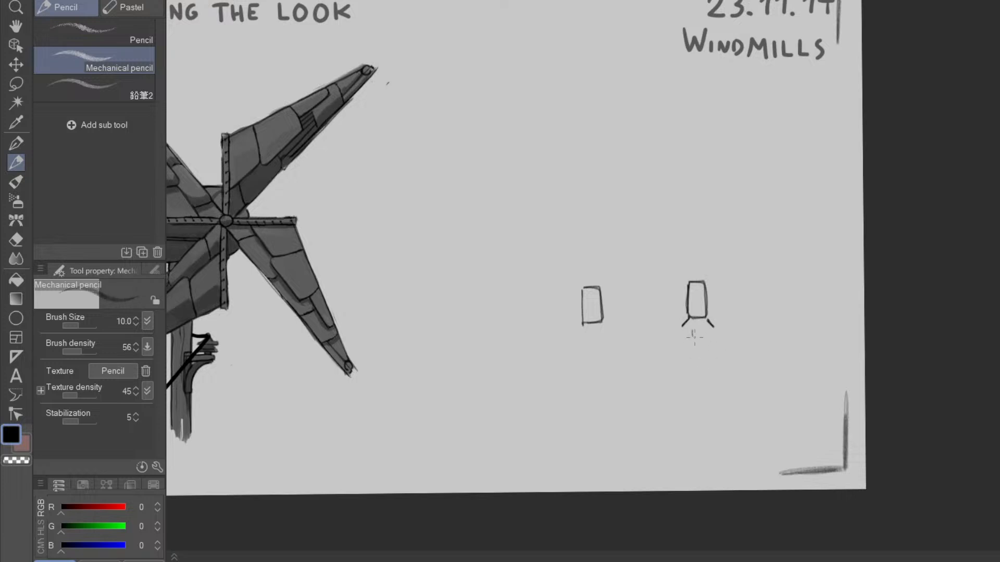
- Draw a hatched rod extending from the rectangle without rays toward the windmill, ending in a smaller block
ctrl+click(660, 315)
drag(717, 400, 818, 203)
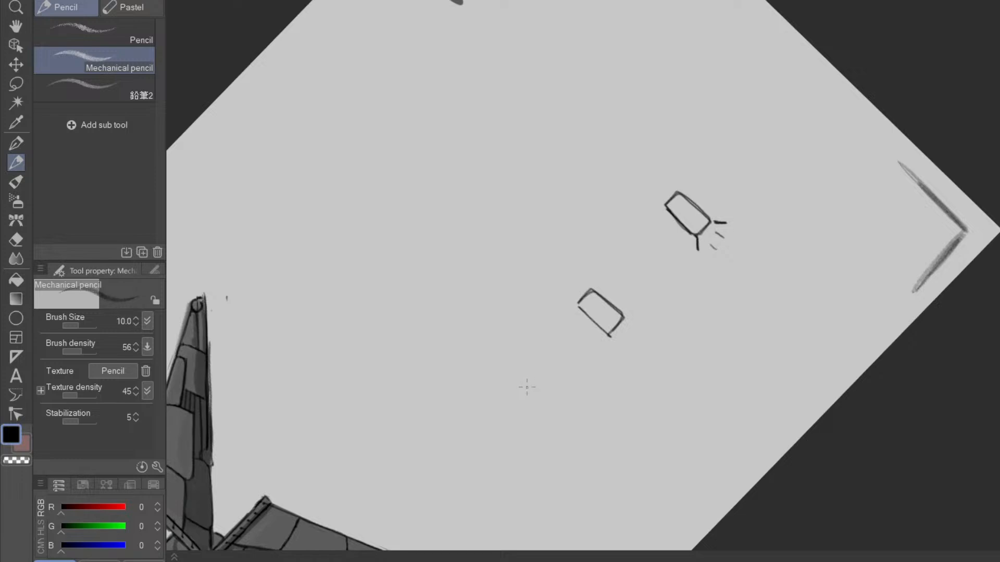
drag(587, 318, 509, 397)
mouse_move(595, 324)
mouse_down()
mouse_move(523, 408)
mouse_move(595, 327)
mouse_up()
mouse_move(523, 385)
mouse_down()
mouse_move(569, 354)
mouse_move(580, 330)
mouse_up()
drag(584, 339, 587, 325)
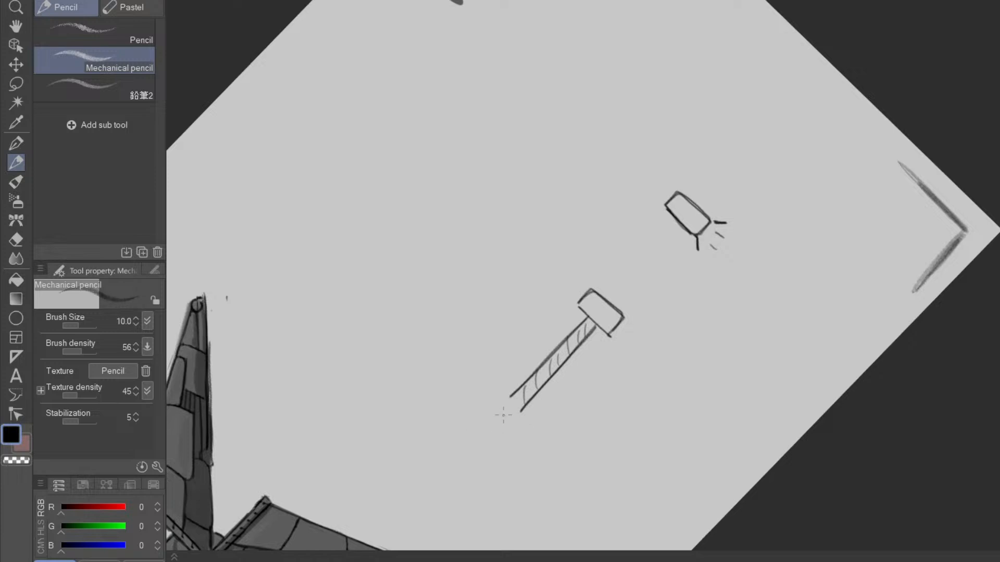
mouse_move(502, 394)
mouse_down()
mouse_move(526, 424)
mouse_move(503, 394)
mouse_move(532, 420)
mouse_move(502, 396)
mouse_move(491, 407)
mouse_move(502, 417)
mouse_move(515, 427)
mouse_move(532, 421)
mouse_move(501, 396)
mouse_move(489, 415)
mouse_up()
key(e)
key(p)
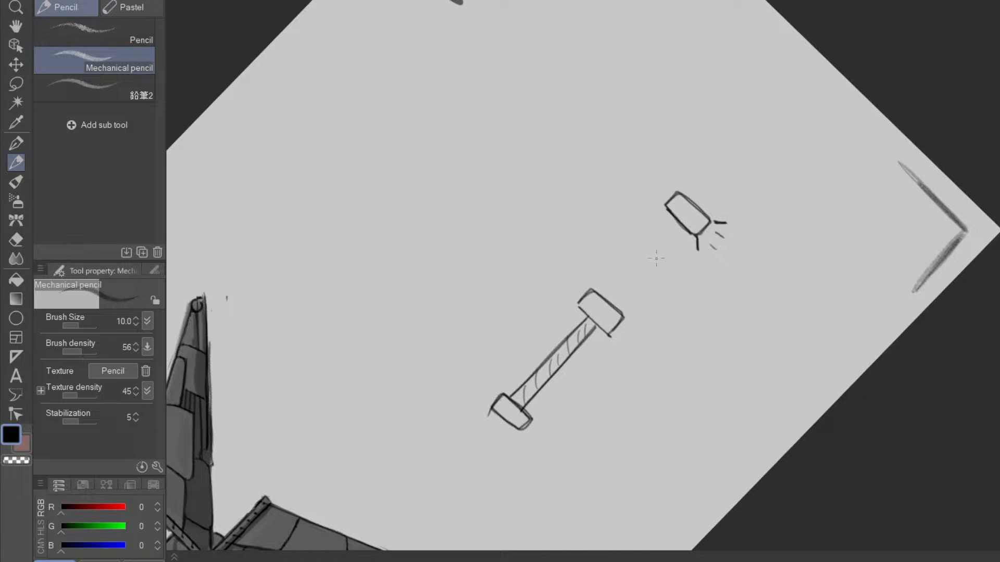
- Label the rayed rectangle A and the rod's rectangle B, and draw a double-headed arrow alongside the rod
drag(785, 297, 706, 402)
mouse_move(693, 321)
mouse_down()
mouse_move(699, 306)
mouse_move(704, 316)
mouse_up()
drag(565, 291, 566, 307)
drag(565, 290, 567, 310)
mouse_move(688, 421)
mouse_down()
mouse_move(815, 314)
mouse_move(817, 299)
mouse_up()
mouse_move(527, 313)
mouse_down()
mouse_move(581, 268)
mouse_move(533, 316)
mouse_up()
mouse_move(583, 253)
mouse_down()
mouse_move(597, 268)
mouse_move(573, 257)
mouse_move(596, 272)
mouse_up()
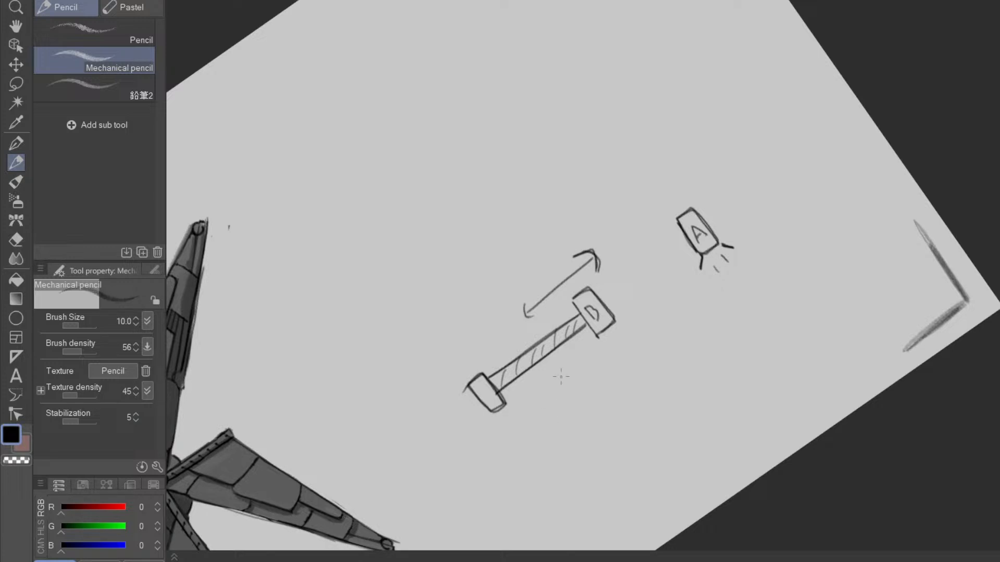
- Tidy the rod's end block, attach a further block labelled C, and add rotation arrows around the rod and block C
key(space)
drag(547, 436, 603, 372)
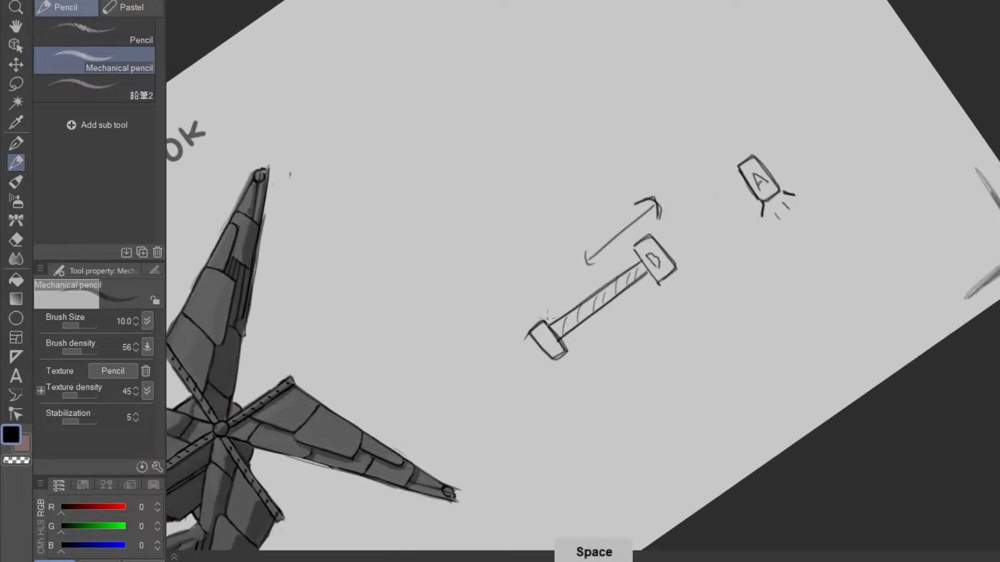
mouse_move(527, 348)
mouse_down()
mouse_move(542, 373)
mouse_move(531, 330)
mouse_move(542, 343)
mouse_move(534, 335)
mouse_move(558, 332)
mouse_move(556, 366)
mouse_move(549, 344)
mouse_up()
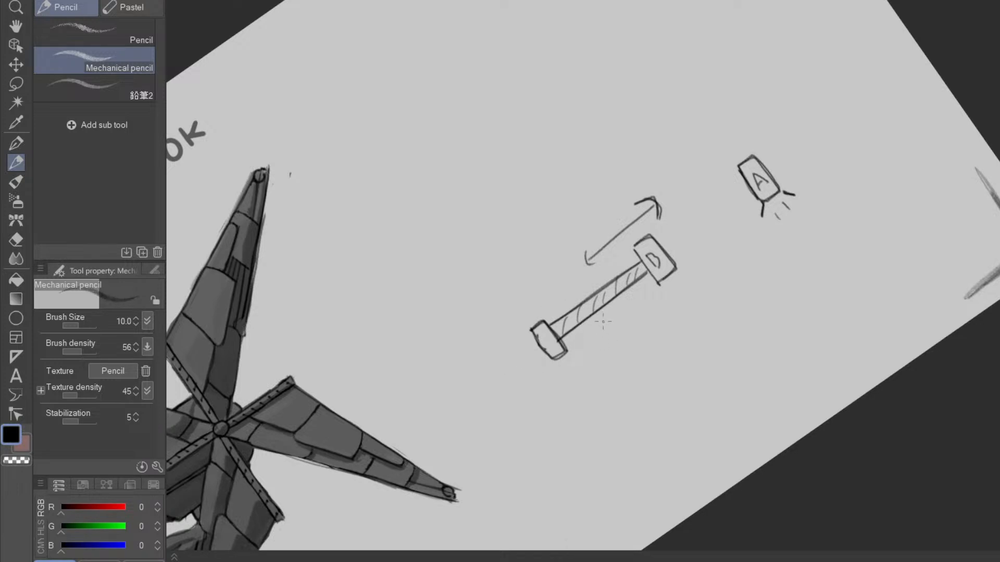
mouse_move(593, 329)
mouse_down()
mouse_move(573, 312)
mouse_move(593, 300)
mouse_move(592, 336)
mouse_up()
mouse_move(499, 364)
mouse_down()
mouse_move(518, 343)
mouse_move(538, 358)
mouse_move(513, 381)
mouse_move(500, 364)
mouse_up()
mouse_move(527, 335)
mouse_down()
mouse_move(536, 350)
mouse_move(503, 357)
mouse_move(542, 382)
mouse_up()
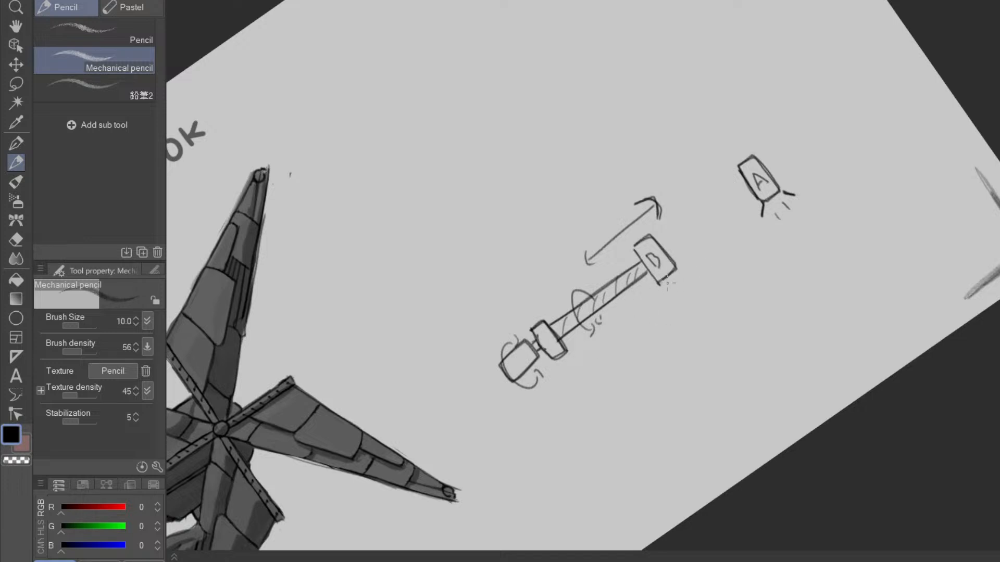
drag(518, 354, 525, 363)
- Remove the double-headed arrow running alongside the rod
mouse_move(709, 362)
mouse_down()
mouse_move(726, 422)
mouse_move(680, 447)
mouse_up()
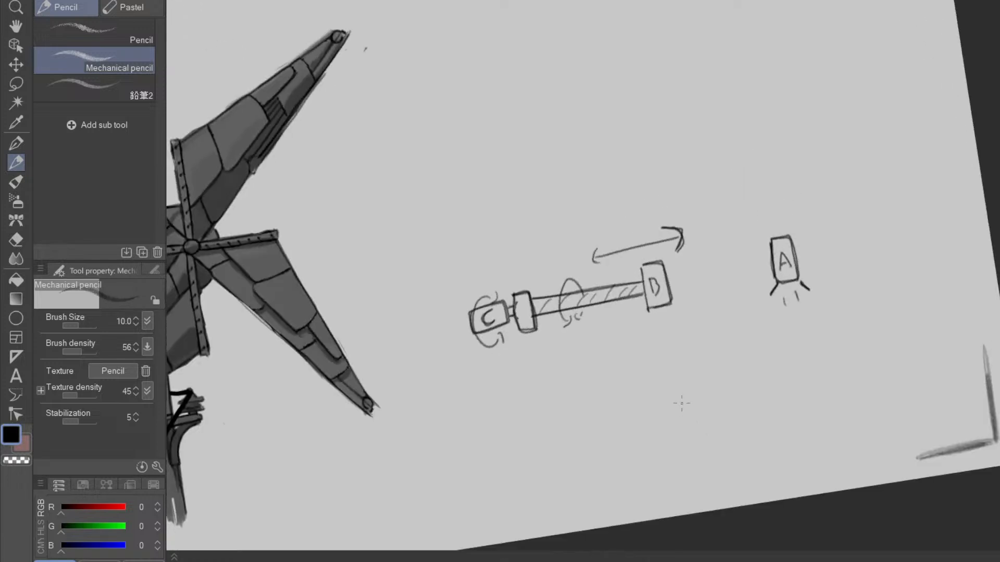
drag(739, 364, 684, 264)
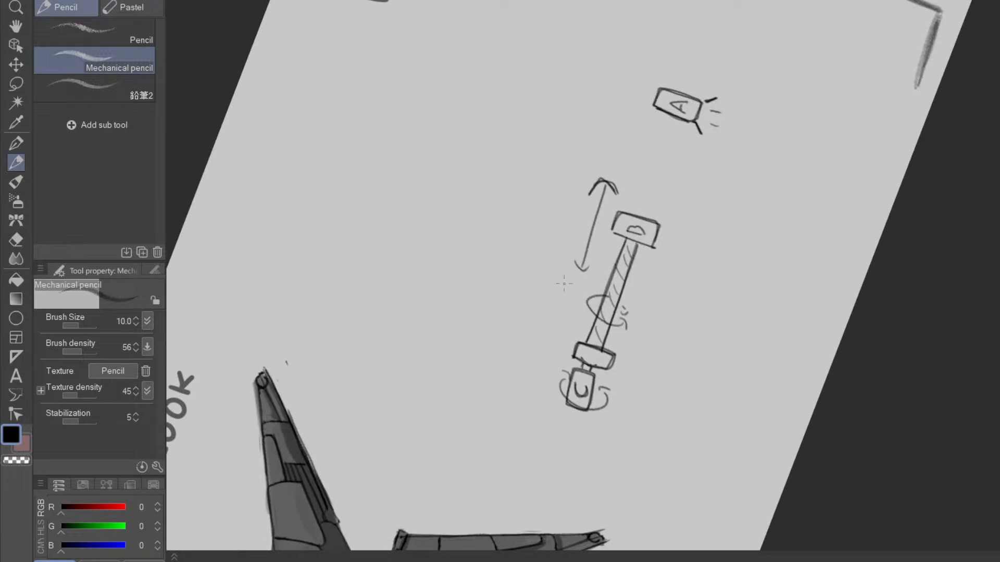
drag(585, 264, 602, 177)
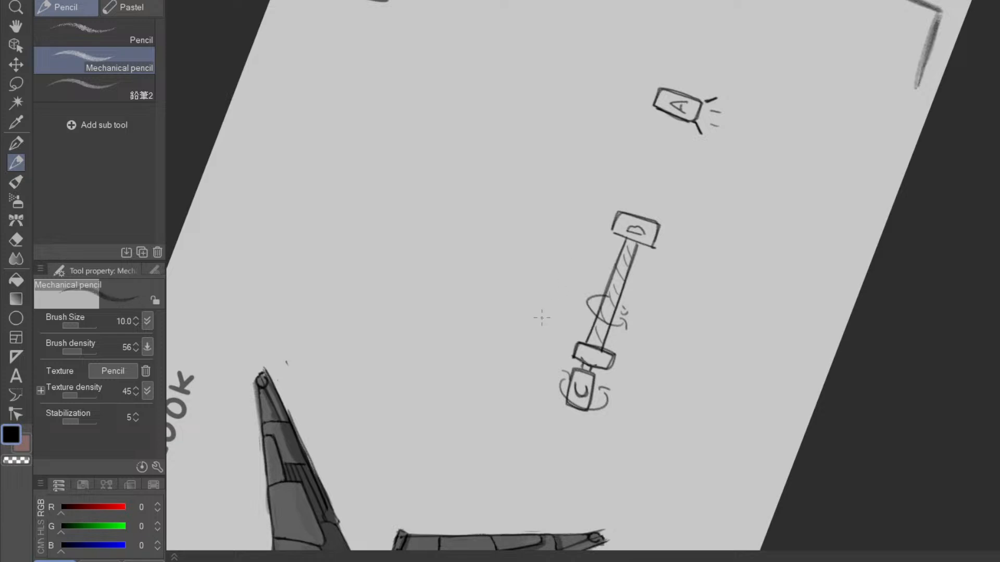
- Try out the first flaring side lines of a cone beside the hatched rod
mouse_move(563, 250)
mouse_down()
mouse_move(540, 262)
mouse_move(547, 322)
mouse_up()
key(e)
drag(622, 229, 587, 273)
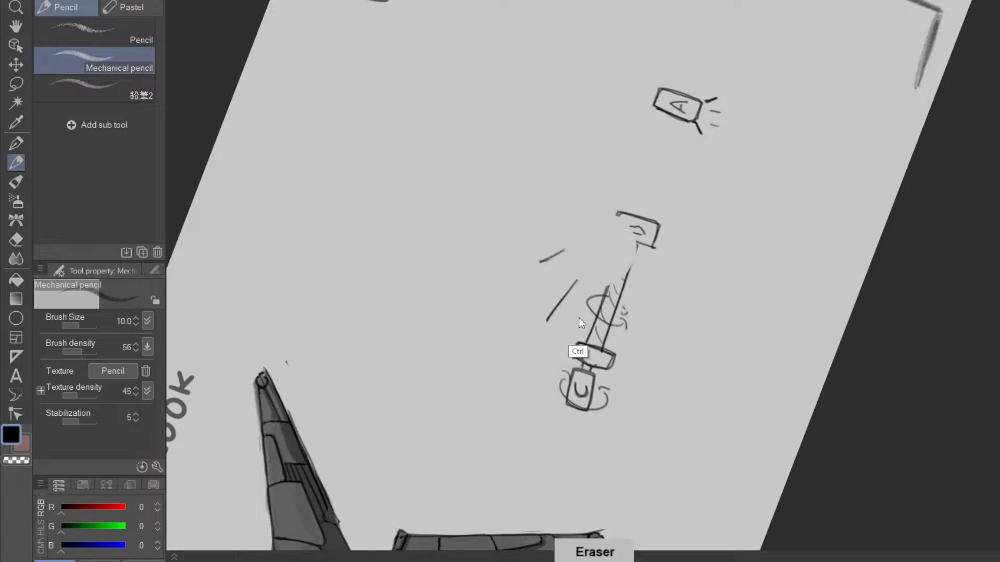
key(ctrl+z)
key(p)
mouse_move(546, 320)
mouse_down()
mouse_move(601, 241)
mouse_move(546, 320)
mouse_up()
mouse_move(595, 227)
mouse_down()
mouse_move(519, 301)
mouse_move(542, 328)
mouse_move(521, 279)
mouse_up()
key(ctrl+z)
- Sketch a cone beside the rod, with a wide elliptical mouth and long sides tapering toward block B
mouse_move(485, 313)
mouse_down()
mouse_move(551, 344)
mouse_move(488, 322)
mouse_move(534, 344)
mouse_up()
drag(585, 381, 725, 298)
drag(622, 335, 604, 404)
drag(623, 328, 607, 408)
mouse_move(622, 338)
mouse_down()
mouse_move(646, 330)
mouse_move(660, 342)
mouse_up()
mouse_move(660, 343)
mouse_down()
mouse_move(633, 326)
mouse_move(612, 400)
mouse_up()
drag(763, 389, 530, 455)
drag(482, 326, 581, 239)
drag(487, 318, 590, 230)
drag(672, 237, 660, 337)
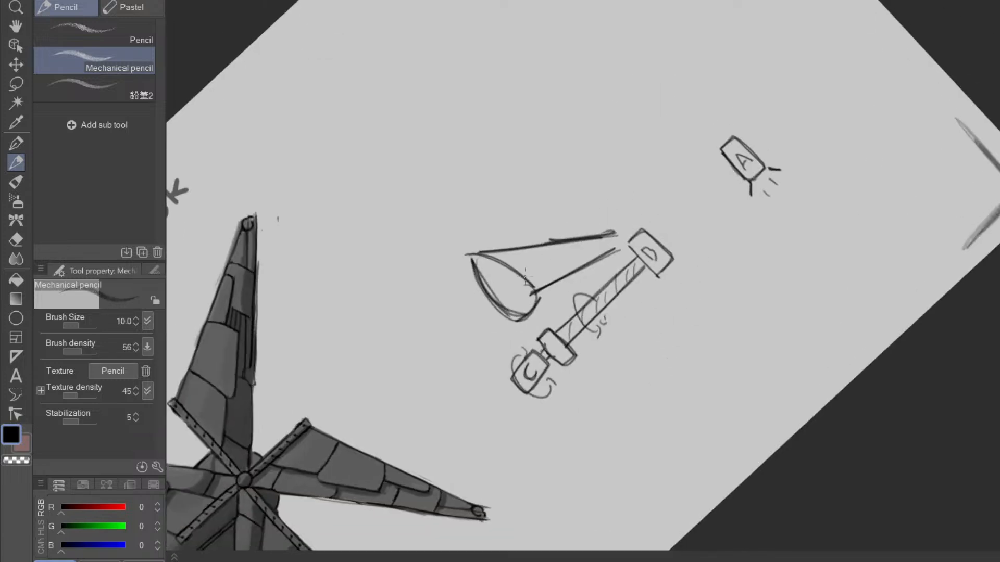
- Draw a long arrow crossing the cone and pointing into its elliptical mouth
mouse_move(508, 283)
mouse_down()
mouse_move(626, 164)
mouse_move(515, 268)
mouse_move(544, 264)
mouse_move(506, 291)
mouse_up()
mouse_move(506, 291)
mouse_down()
mouse_move(543, 269)
mouse_move(542, 243)
mouse_move(606, 176)
mouse_up()
drag(738, 221, 603, 413)
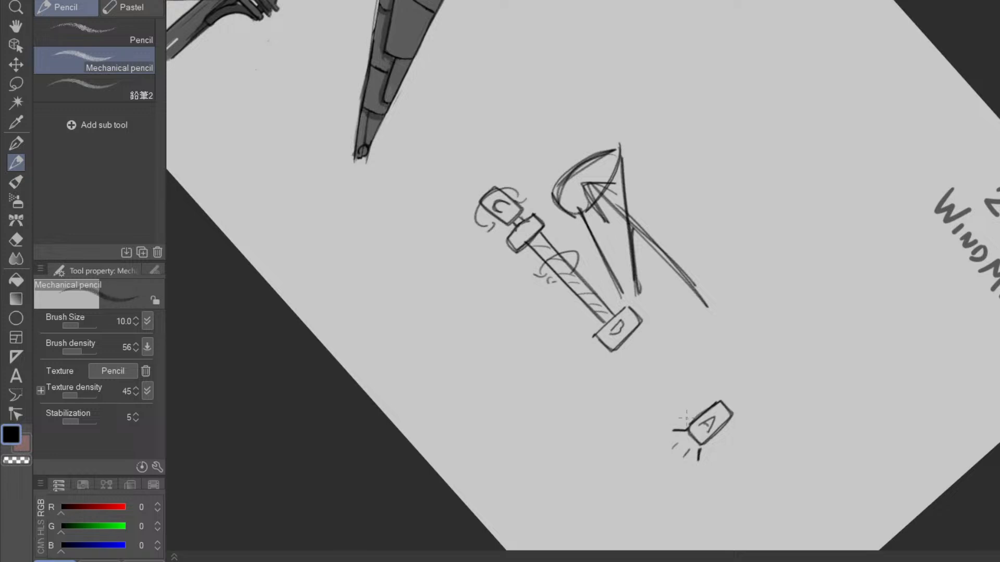
mouse_move(724, 476)
mouse_down()
mouse_move(783, 264)
mouse_move(780, 242)
mouse_up()
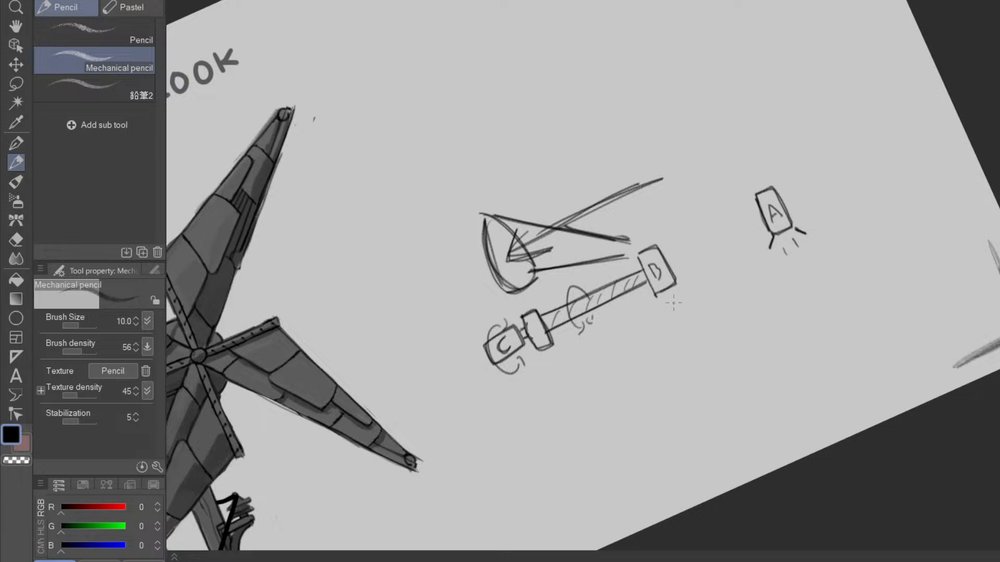
- Erase the complete mechanism sketch with blocks A, B and C, the rod, the cone and the arrow
mouse_move(683, 308)
mouse_down()
mouse_move(613, 344)
mouse_move(630, 353)
mouse_move(619, 327)
mouse_move(629, 352)
mouse_up()
key(e)
mouse_move(603, 364)
mouse_down()
mouse_move(632, 334)
mouse_move(740, 281)
mouse_move(734, 307)
mouse_move(707, 286)
mouse_move(735, 307)
mouse_up()
key(p)
key(e)
mouse_move(649, 342)
mouse_down()
mouse_move(786, 267)
mouse_move(766, 189)
mouse_move(598, 298)
mouse_move(482, 335)
mouse_move(473, 267)
mouse_move(587, 273)
mouse_up()
- Sample the dark grey of a windmill blade and paint a solid elongated block in the empty area with the Oil paint brush
key(space)
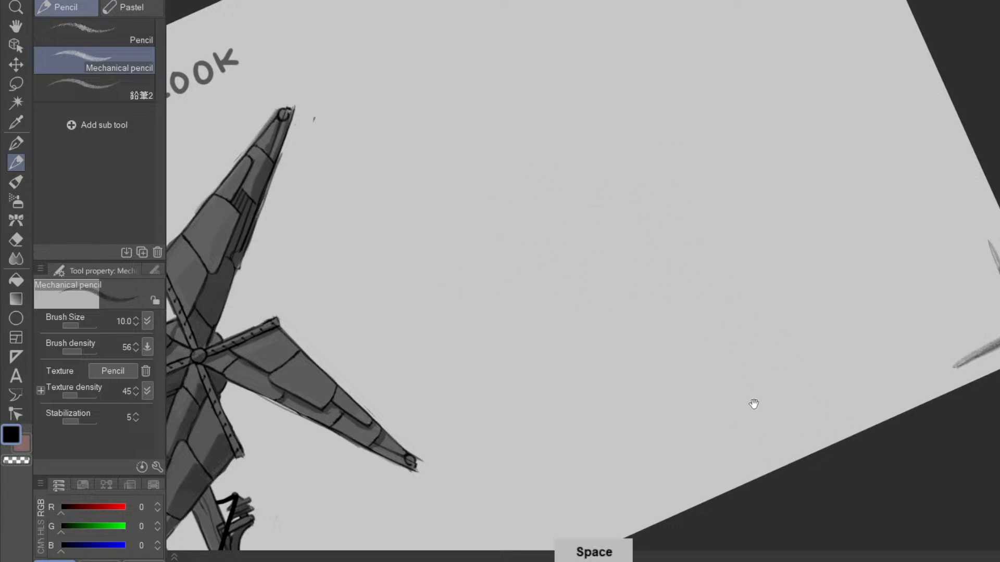
drag(681, 344, 598, 362)
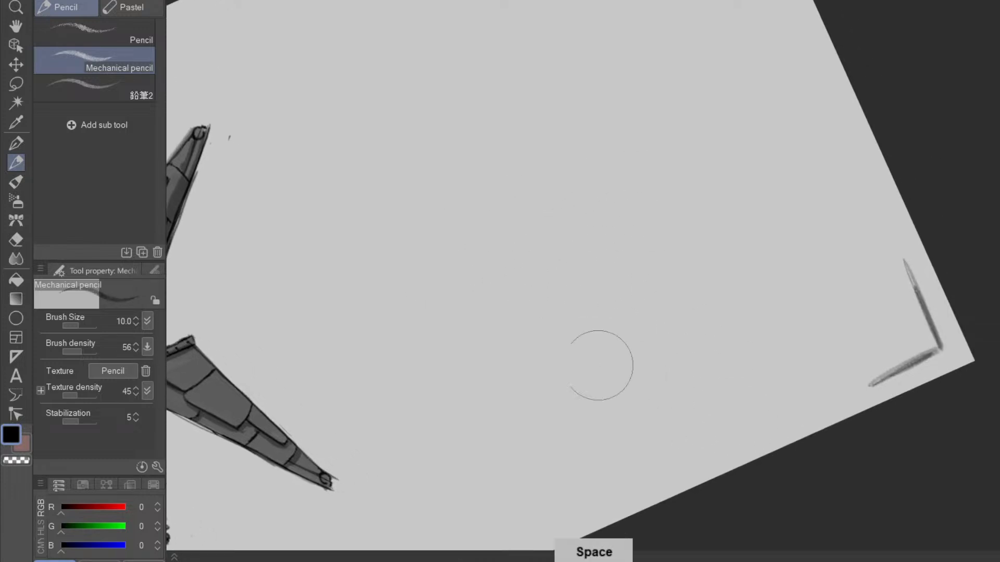
click(21, 183)
drag(431, 396, 564, 335)
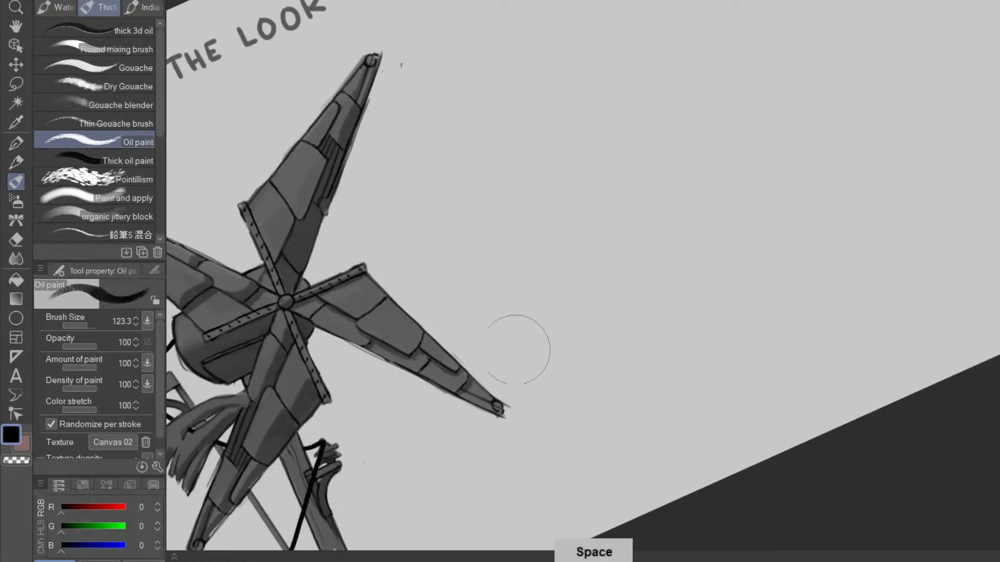
alt+click(396, 322)
scroll(699, 339, down, 3)
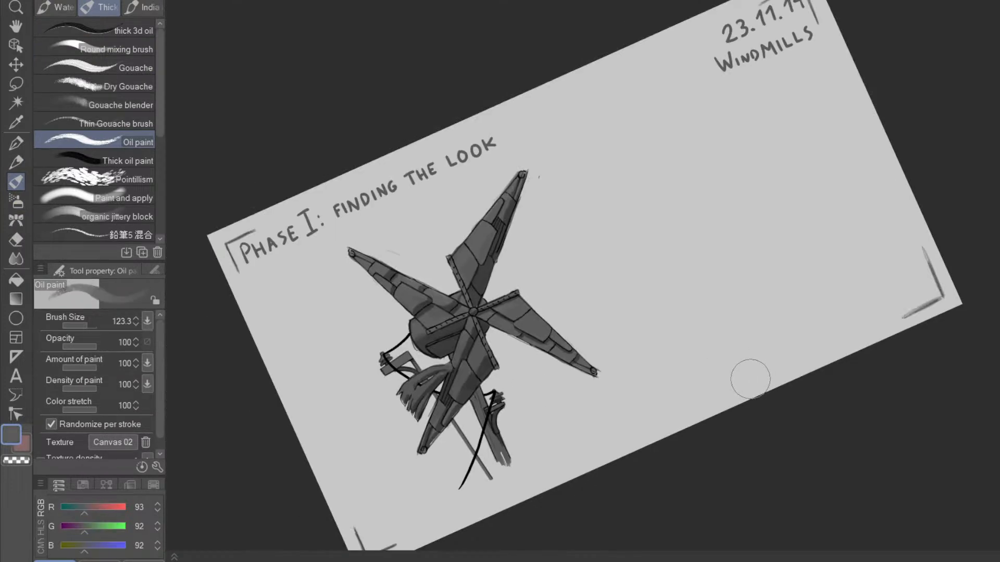
double_click(751, 379)
drag(716, 371, 731, 360)
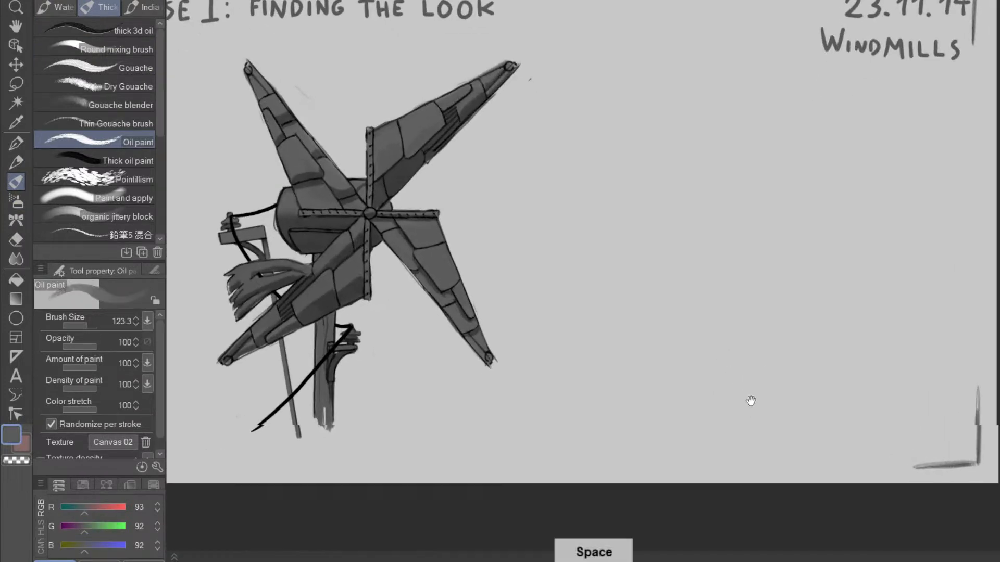
drag(758, 406, 681, 346)
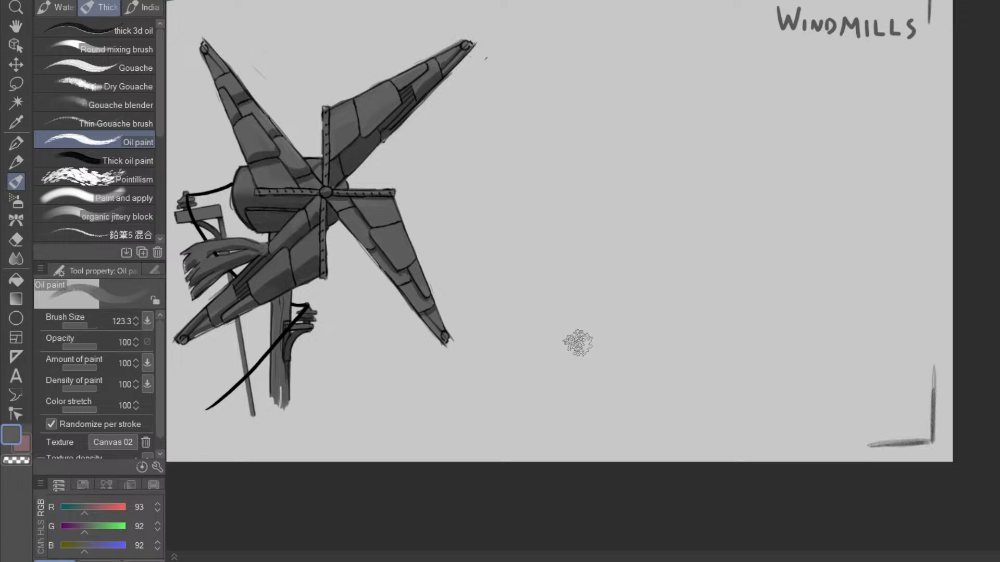
mouse_move(573, 339)
mouse_down()
mouse_move(604, 323)
mouse_move(596, 344)
mouse_move(604, 350)
mouse_move(612, 330)
mouse_move(613, 343)
mouse_move(657, 302)
mouse_move(616, 326)
mouse_move(663, 311)
mouse_move(622, 344)
mouse_move(638, 328)
mouse_move(579, 317)
mouse_move(634, 294)
mouse_move(650, 298)
mouse_move(626, 297)
mouse_move(639, 299)
mouse_move(607, 315)
mouse_up()
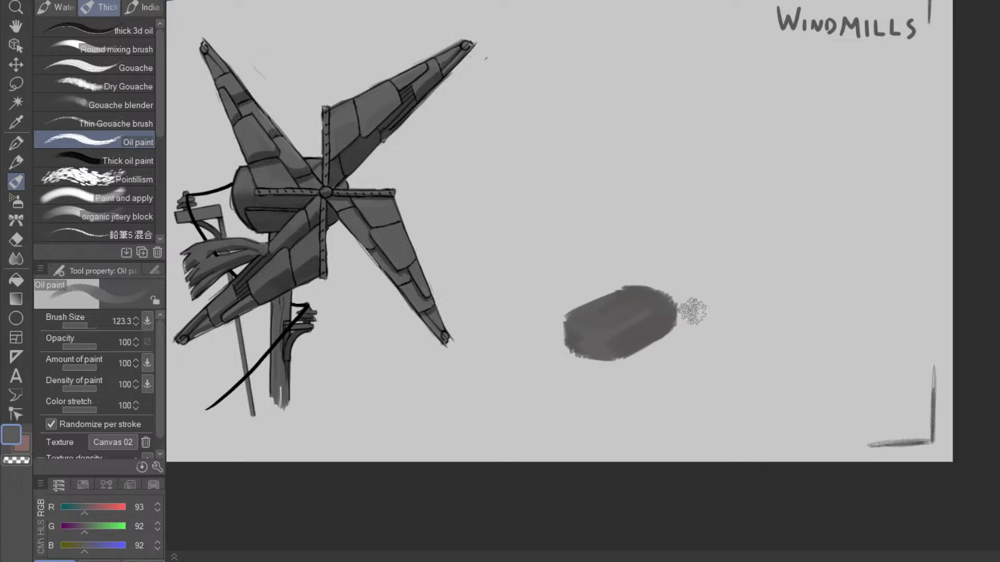
- Reduce the Oil paint brush size to 50.4 and add small protrusions to the grey shape's near and far ends
mouse_move(723, 405)
mouse_down()
mouse_move(795, 315)
mouse_move(794, 303)
mouse_up()
ctrl+alt+drag(685, 284, 684, 288)
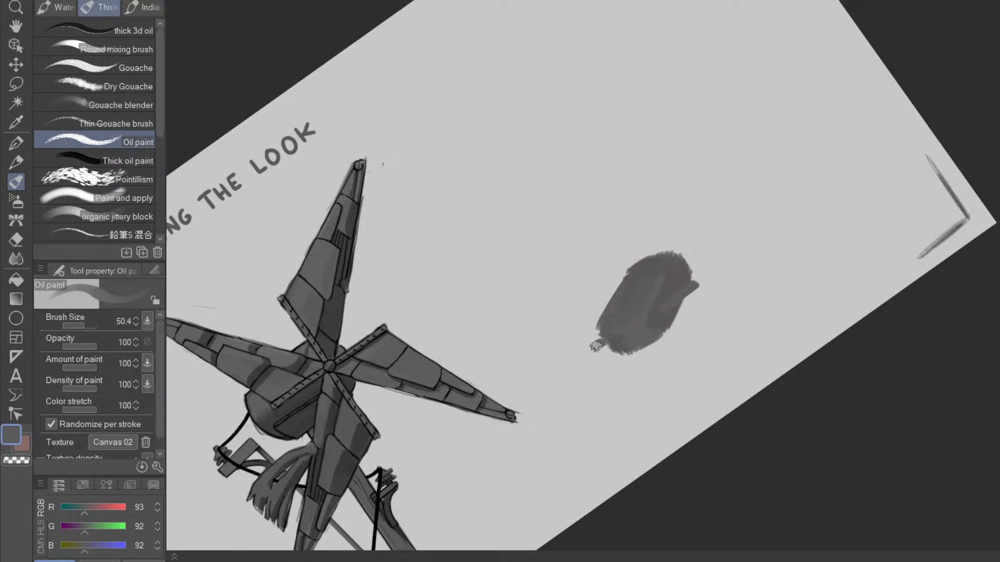
scroll(729, 338, up, 2)
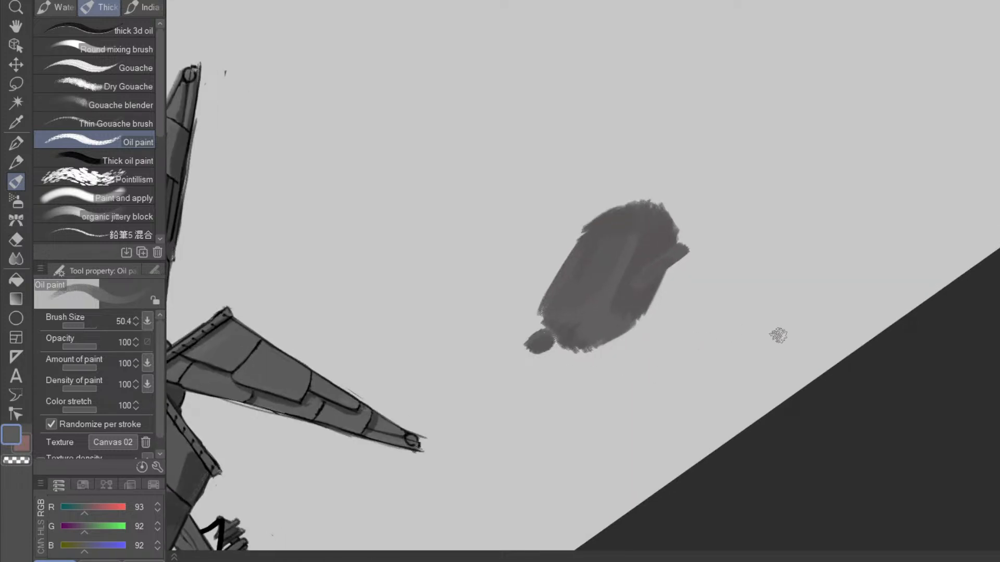
- Outline a four-sided front face over the near end of the grey shape with the black Mechanical pencil
key(space)
drag(808, 390, 796, 437)
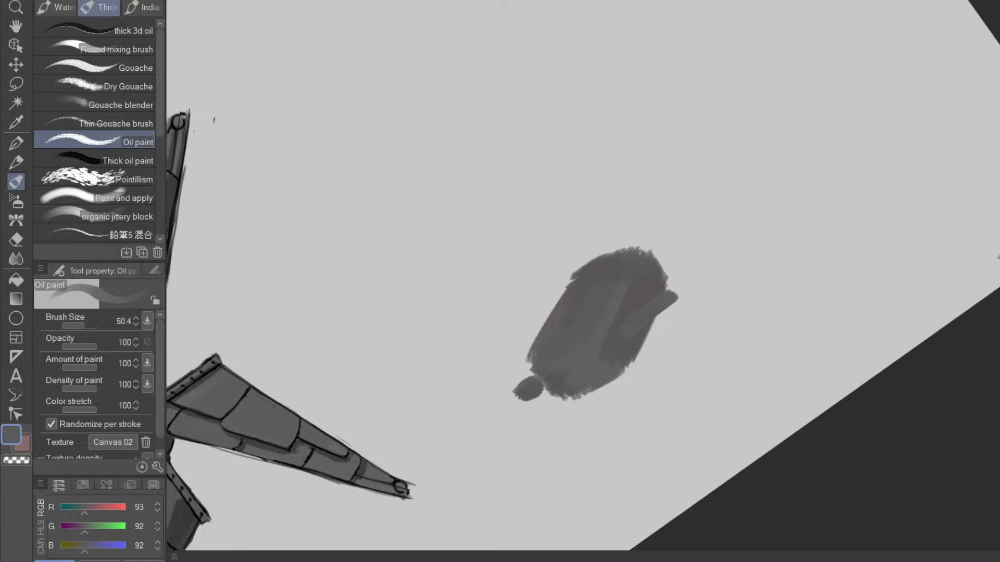
key(p)
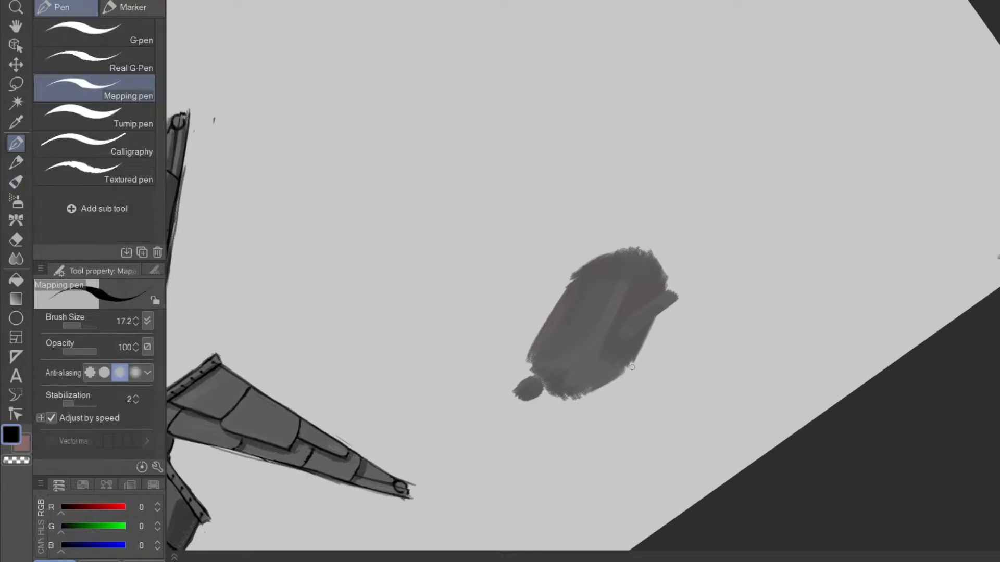
key(p)
key(shift+space)
mouse_move(711, 404)
mouse_down()
mouse_move(694, 479)
mouse_move(564, 495)
mouse_up()
drag(542, 346, 540, 356)
key(shift+space)
mouse_move(577, 432)
mouse_down()
mouse_move(687, 372)
mouse_move(713, 281)
mouse_up()
drag(612, 394, 605, 392)
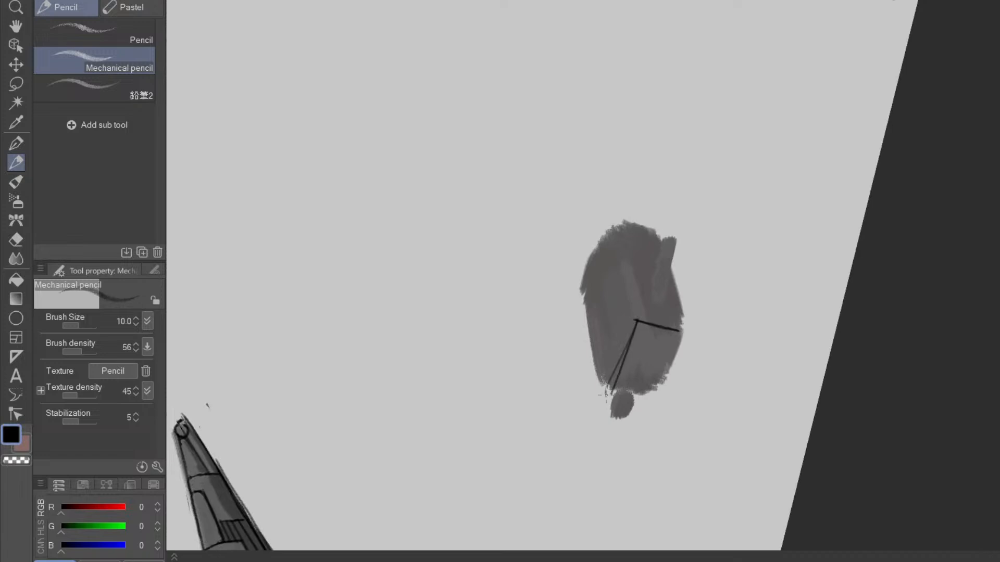
drag(681, 334, 660, 402)
key(shift+space)
mouse_move(739, 432)
mouse_down()
mouse_move(673, 480)
mouse_move(468, 448)
mouse_up()
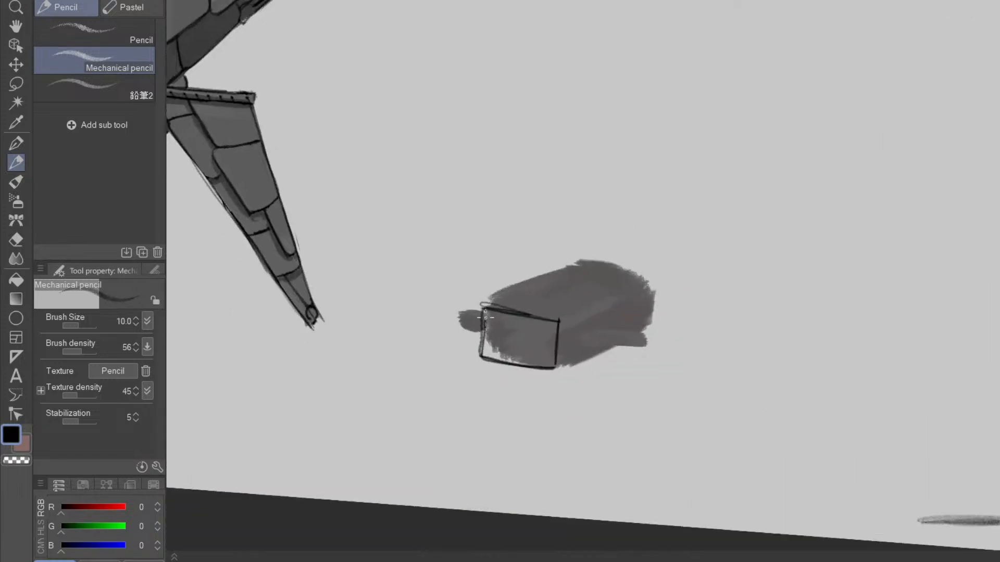
- Clean up the stray lines along the front face's edge with a resized eraser
key(shift+space)
drag(655, 440, 765, 224)
key(e)
drag(576, 395, 589, 375)
key(ctrl+alt)
mouse_move(556, 427)
mouse_down()
mouse_move(567, 397)
mouse_move(571, 430)
mouse_up()
drag(574, 392, 607, 336)
key(p)
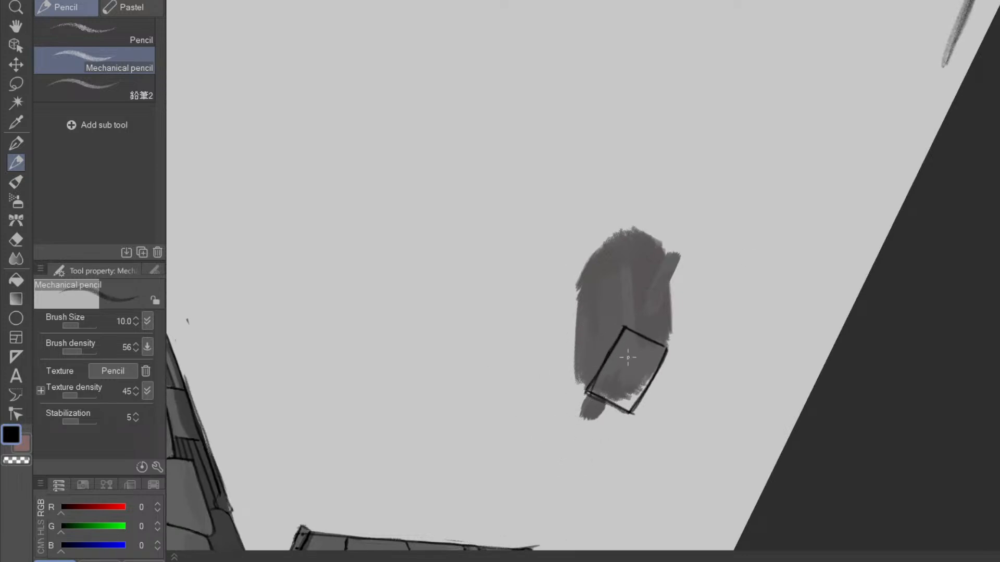
- Draw the box's long edge running back from the front face's upper corner, and its short vertical edge at the far end
key(shift+space)
drag(748, 393, 633, 350)
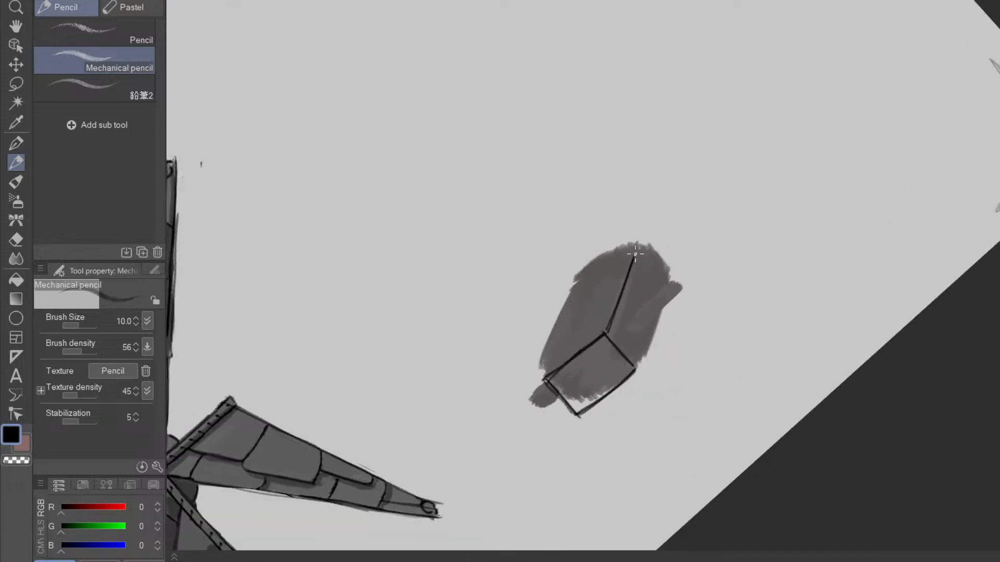
key(shift+space)
drag(781, 298, 627, 435)
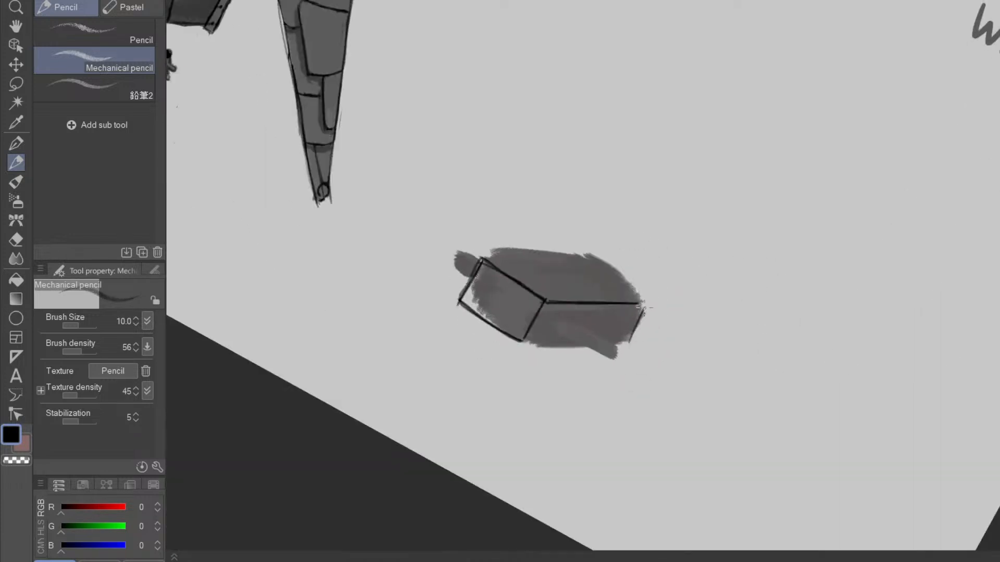
drag(641, 305, 632, 334)
- Draw the remaining long and far edges to complete the top and side faces of the box over the grey shape
key(shift+space)
mouse_move(667, 393)
mouse_down()
mouse_move(728, 316)
mouse_move(734, 281)
mouse_up()
drag(671, 288, 608, 379)
drag(537, 336, 577, 280)
mouse_move(519, 361)
mouse_down()
mouse_move(592, 267)
mouse_move(638, 256)
mouse_move(577, 272)
mouse_up()
key(e)
drag(782, 297, 486, 530)
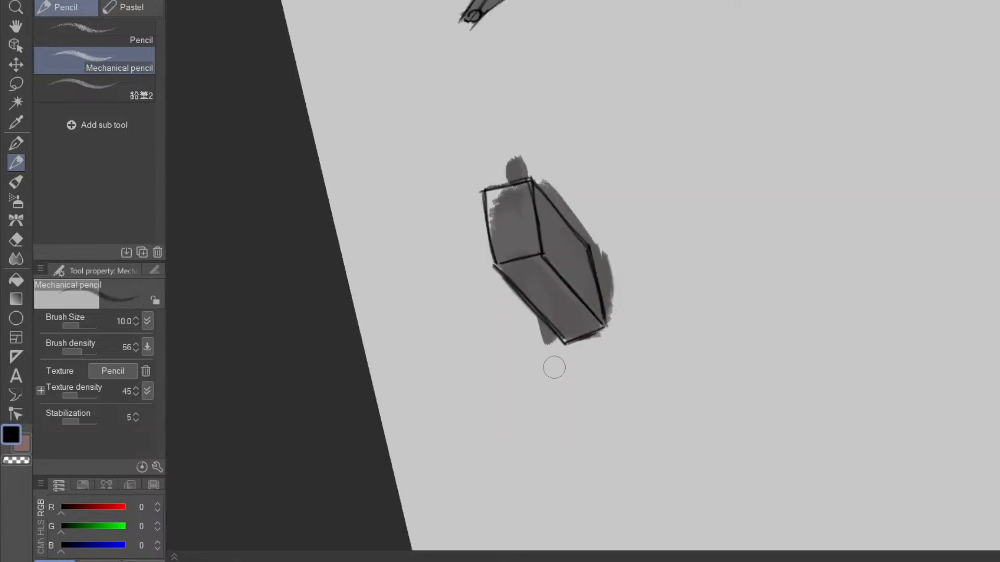
- Draw a slim rod with a circular end along the box's side face and erase the lines crossing it
drag(569, 424, 766, 268)
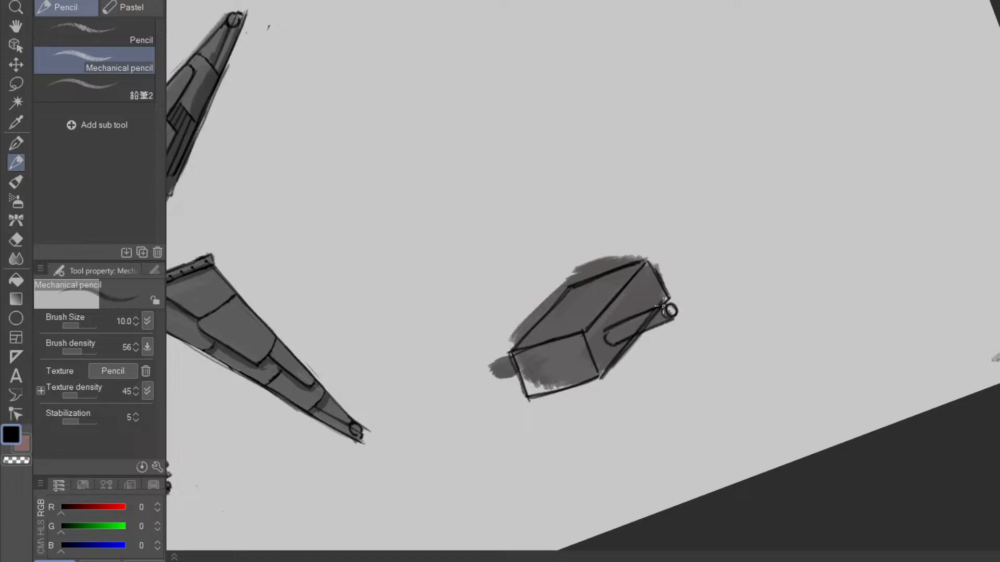
key(e)
mouse_move(628, 331)
mouse_down()
mouse_move(659, 315)
mouse_move(650, 320)
mouse_up()
key(p)
drag(519, 386, 663, 355)
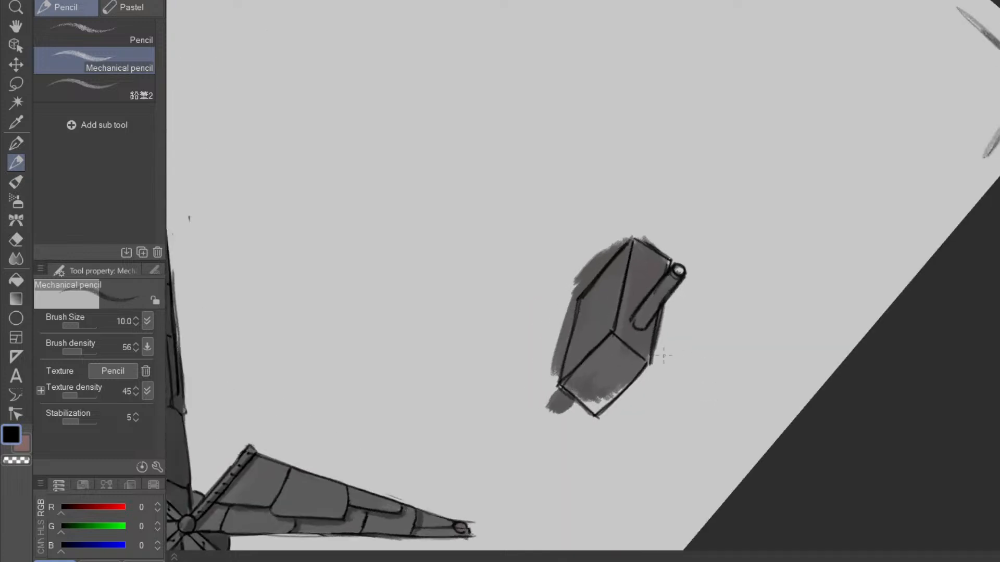
- Outline a short round-ended peg projecting from the far side of the box's front face
shift+click(552, 410)
key(e)
key(p)
drag(569, 421, 554, 407)
scroll(687, 394, down, 2)
drag(694, 413, 708, 363)
scroll(677, 360, up, 4)
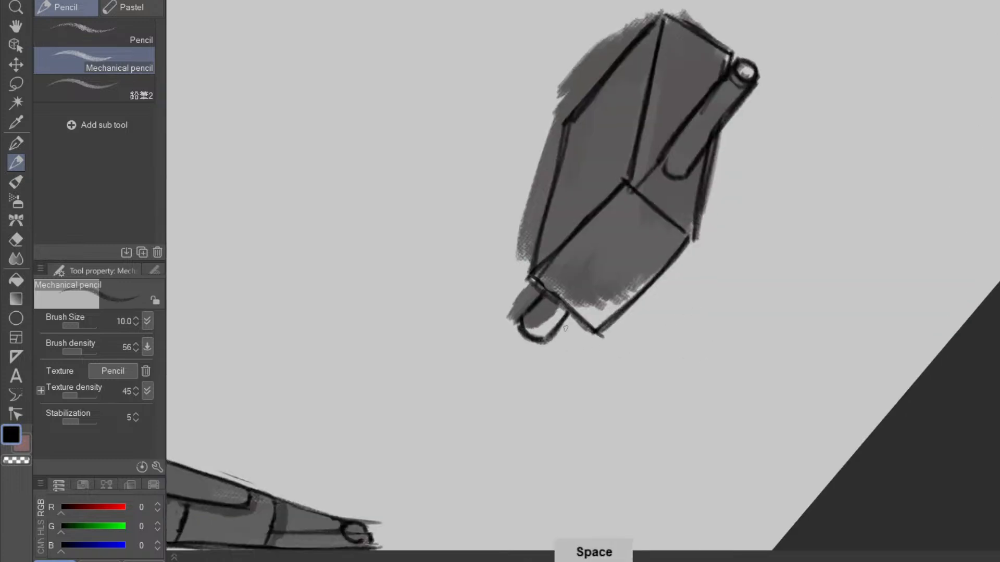
drag(565, 310, 536, 357)
- Lengthen the peg with a new rounded tip and erase its old end line
key(e)
key(p)
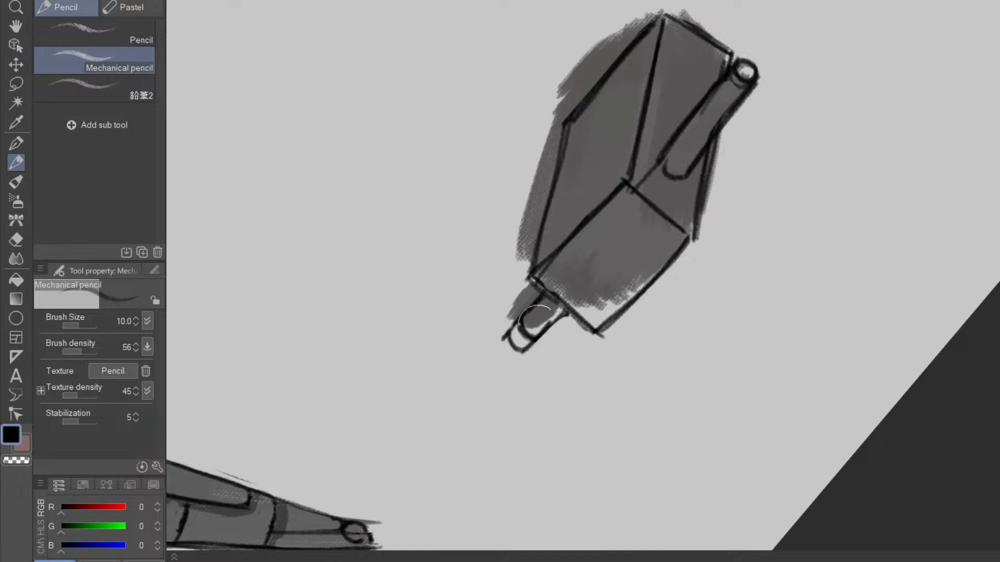
key(e)
mouse_move(527, 338)
mouse_down()
mouse_move(529, 324)
mouse_move(496, 345)
mouse_move(565, 316)
mouse_up()
key(p)
key(e)
key(p)
- Erase the grey shading that spills past the back and far edges of the box's top face
scroll(646, 365, down, 2)
key(space)
mouse_move(756, 371)
mouse_down()
mouse_move(725, 417)
mouse_move(505, 481)
mouse_up()
key(shift+space)
key(space)
drag(681, 384, 645, 404)
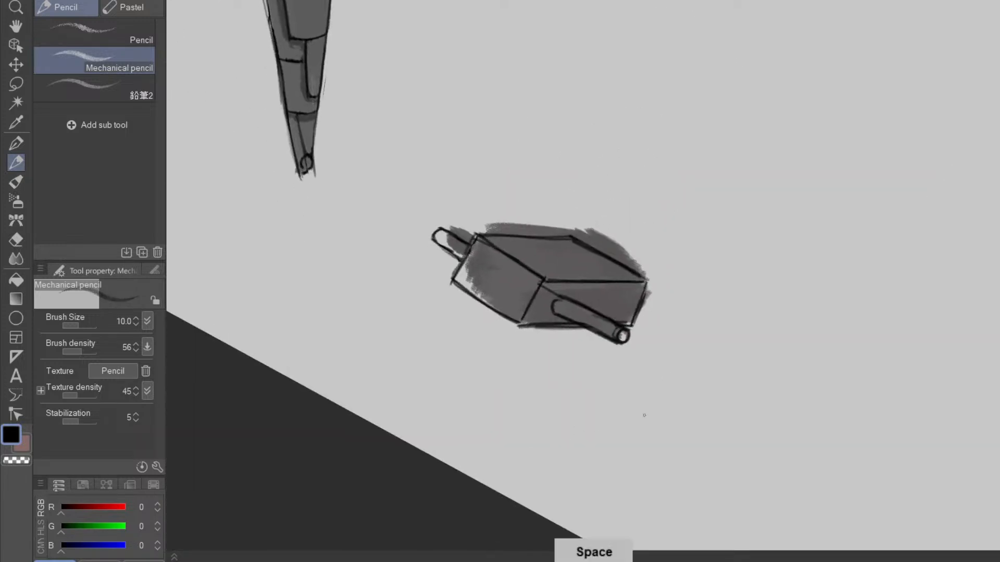
key(ctrl+at)
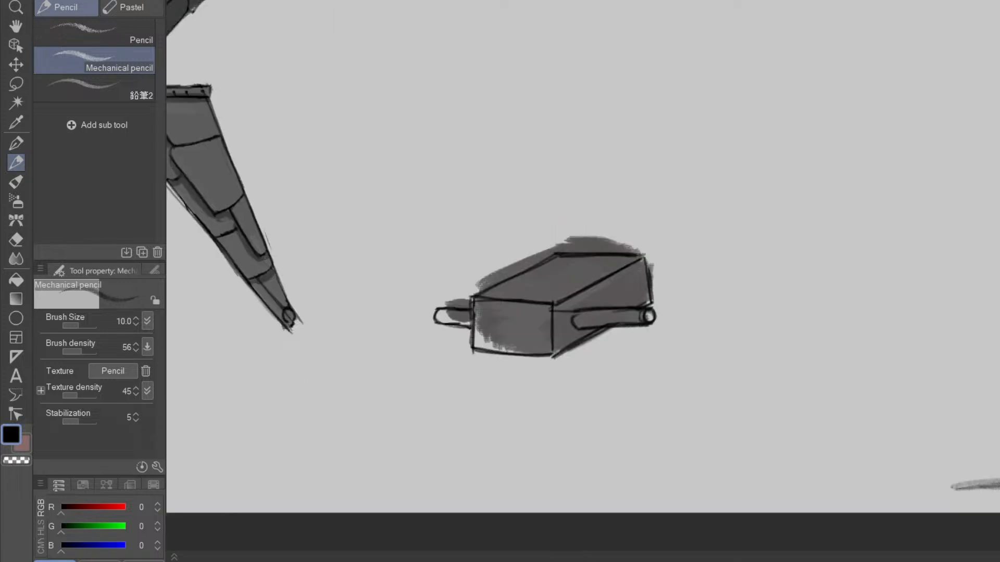
key(e)
drag(478, 283, 563, 248)
drag(533, 256, 500, 269)
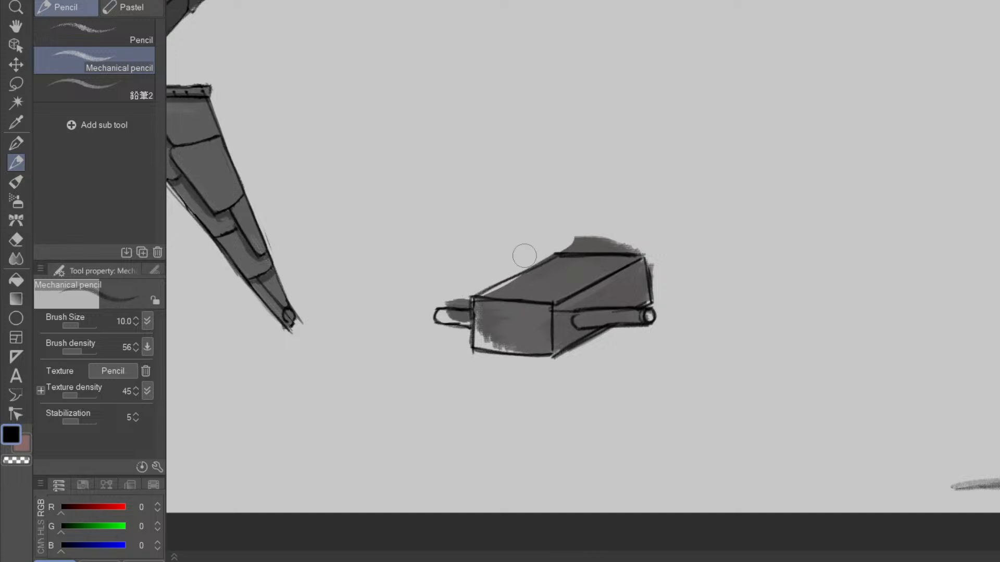
drag(570, 239, 637, 242)
key(p)
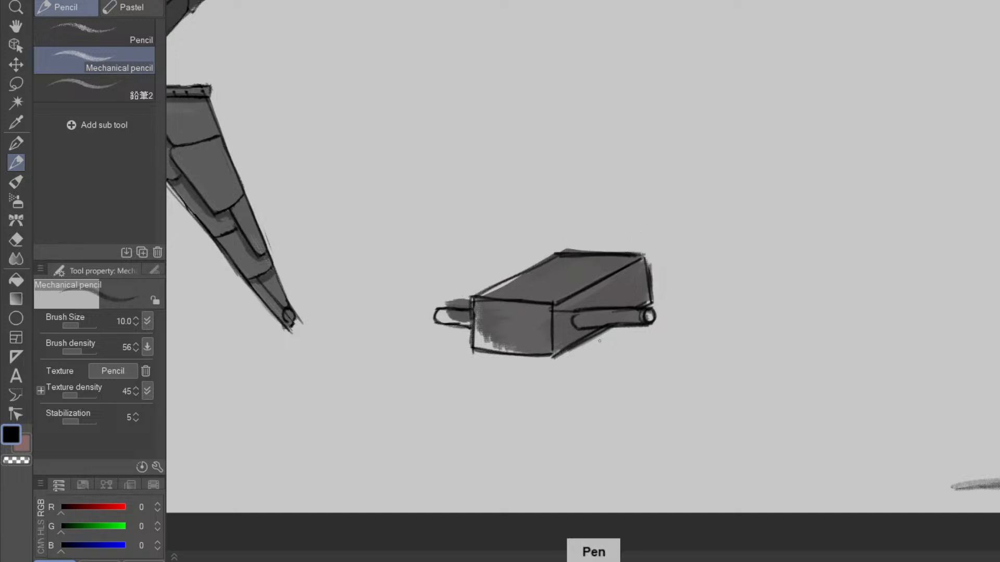
- Fill the unshaded parts of the front face, top face and peg with the sampled box grey using the Oil paint brush
key(e)
drag(509, 341, 504, 357)
key(p)
key(e)
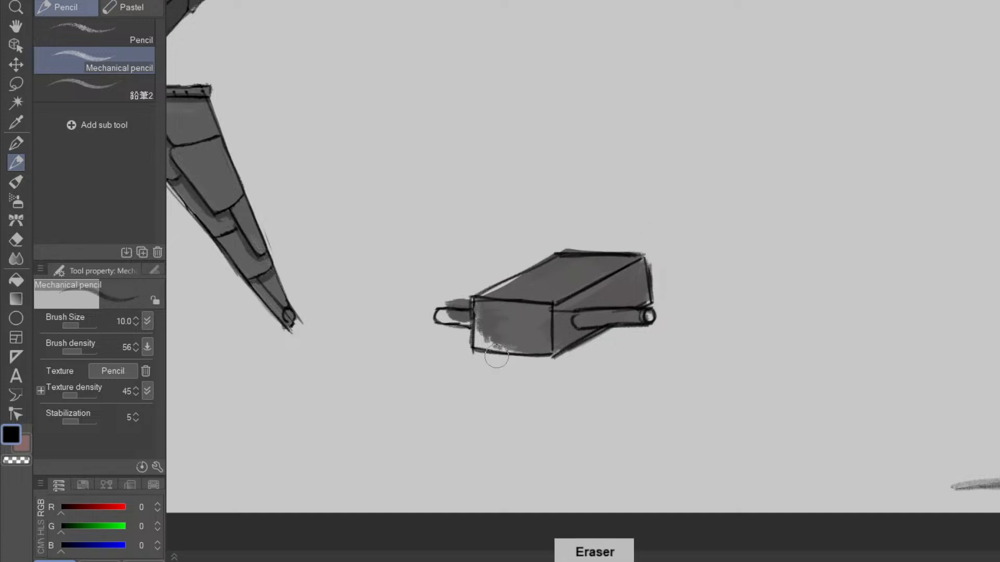
key(b)
alt+click(506, 322)
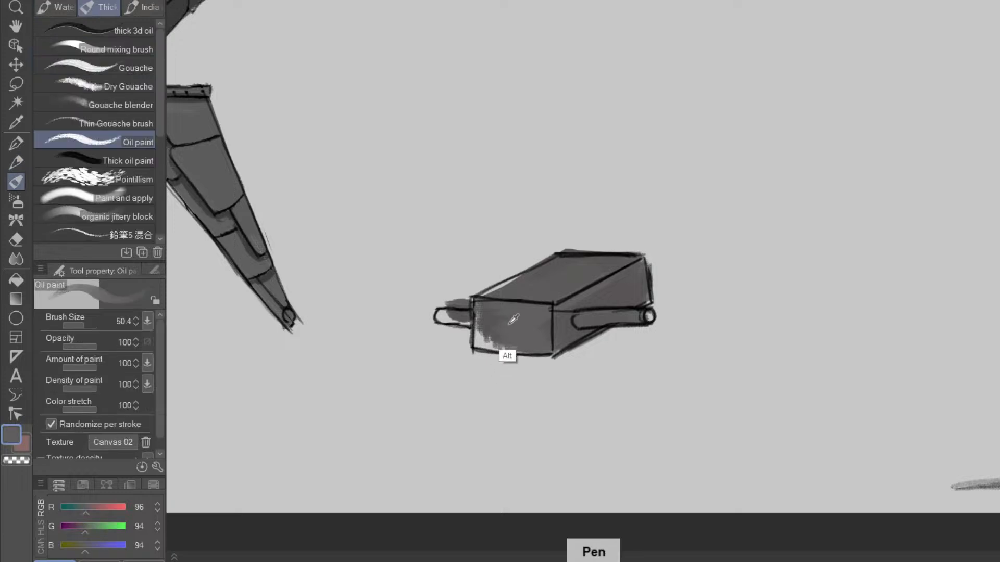
mouse_move(483, 313)
mouse_down()
mouse_move(481, 341)
mouse_move(512, 346)
mouse_move(481, 340)
mouse_move(479, 318)
mouse_move(427, 314)
mouse_move(429, 330)
mouse_move(455, 333)
mouse_move(529, 277)
mouse_up()
key(e)
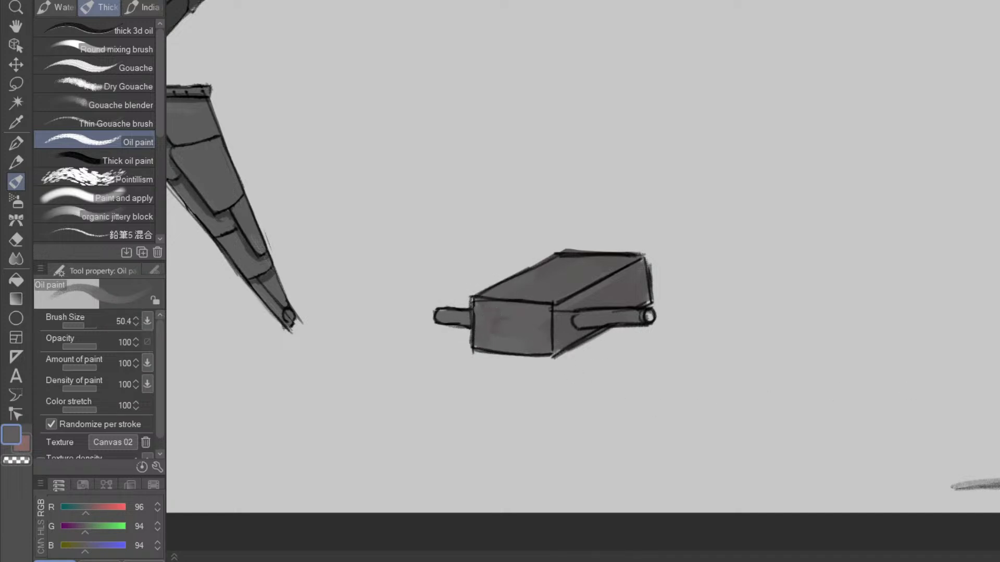
- Clean up and redraw the black lines around the side rod's inner end and the side face's lower edge
key(e)
drag(562, 317, 576, 305)
key(p)
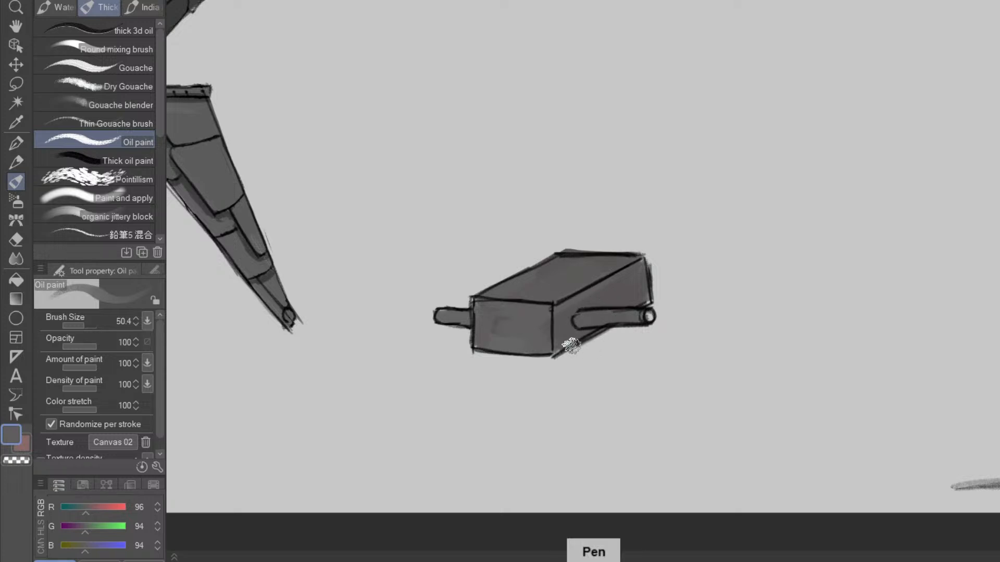
key(e)
key(p)
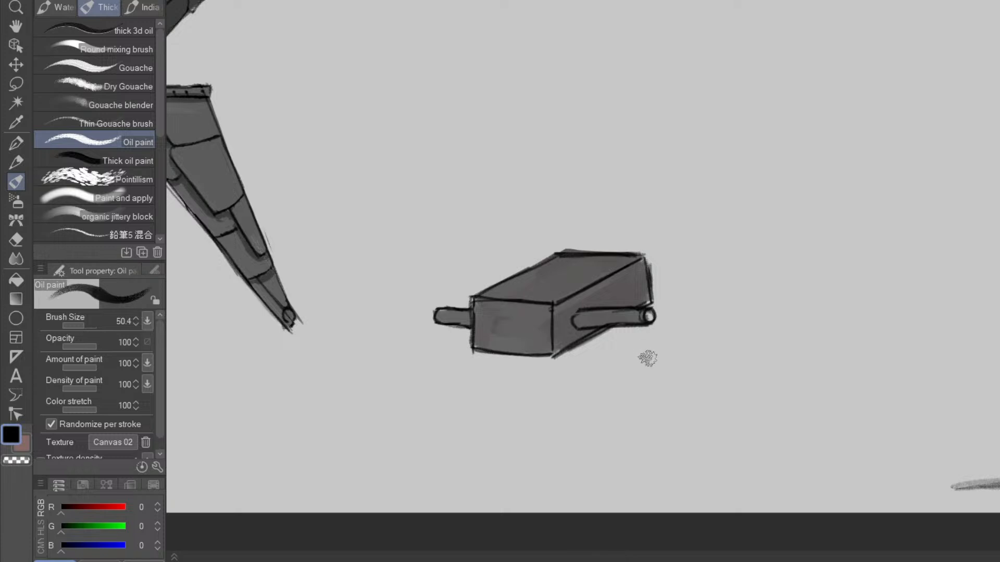
key(p)
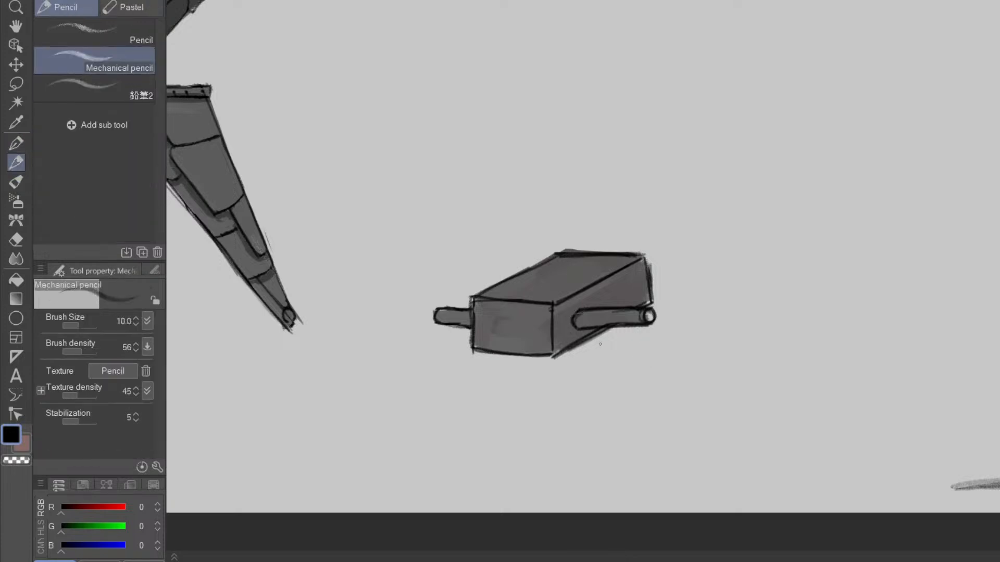
- Fill the rod's circular end with grey sampled from the box using the Oil paint brush
drag(743, 433, 765, 348)
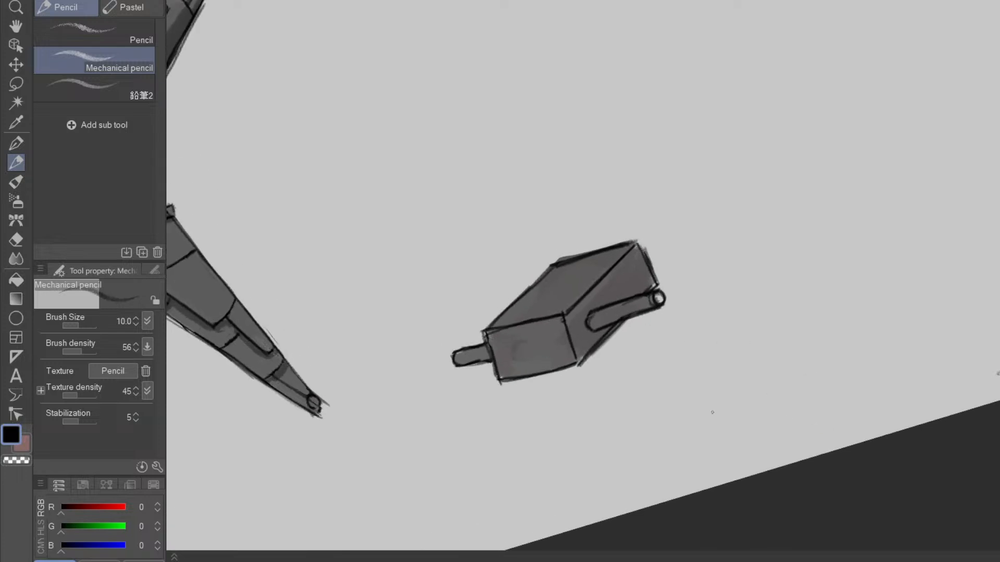
alt+click(595, 285)
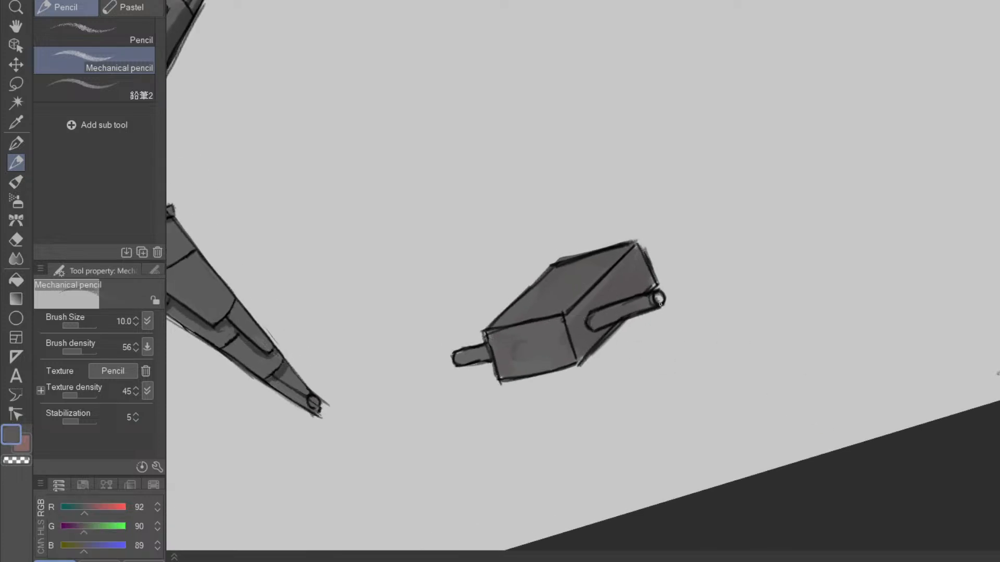
key(b)
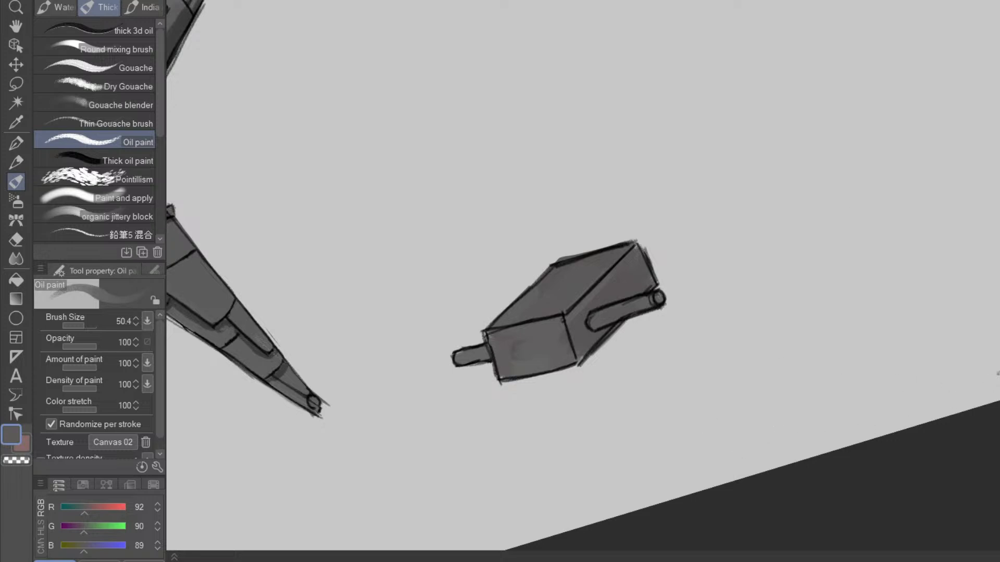
- Draw a rounded slot outline on the side face above the rod with the black Mechanical pencil
key(p)
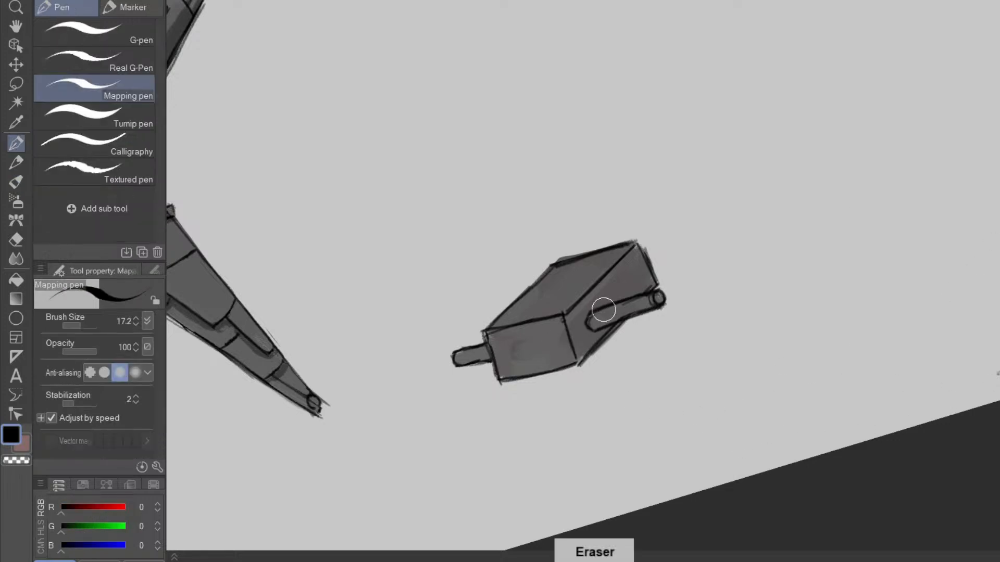
key(p)
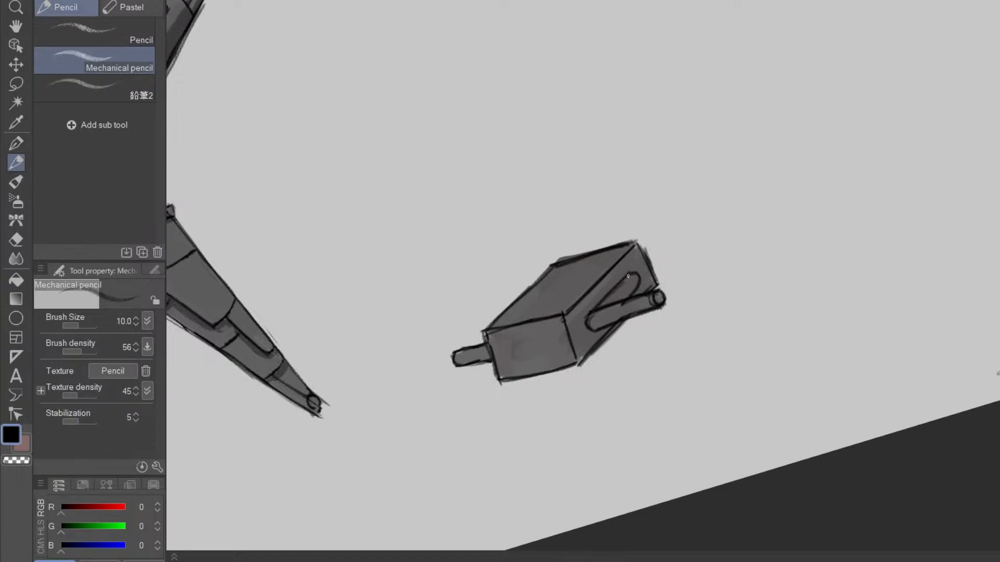
key(e)
key(p)
- Tidy the box's edges around the near upper and lower corners, alternating between the eraser and Mechanical pencil
key(space)
drag(605, 362, 605, 399)
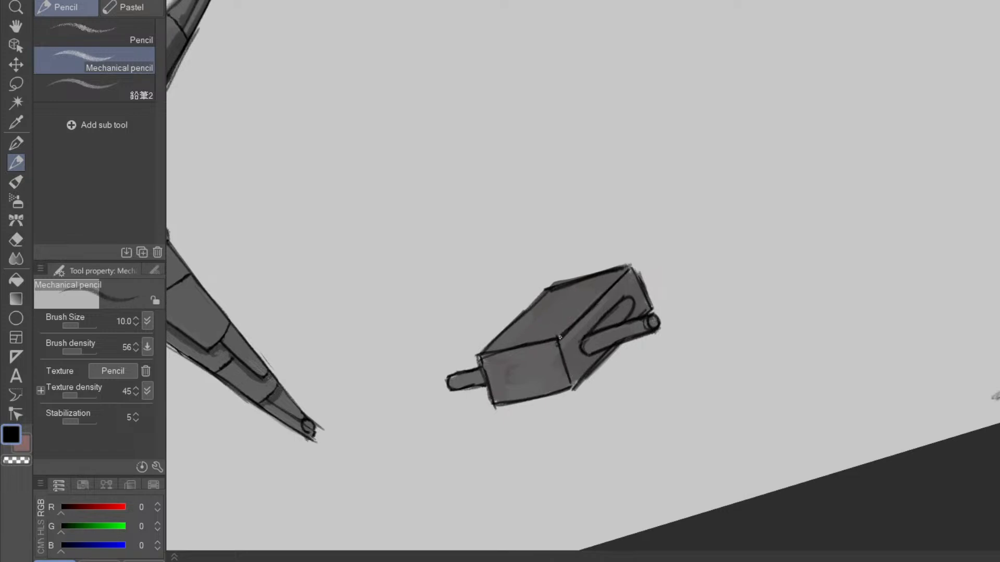
key(e)
key(p)
key(e)
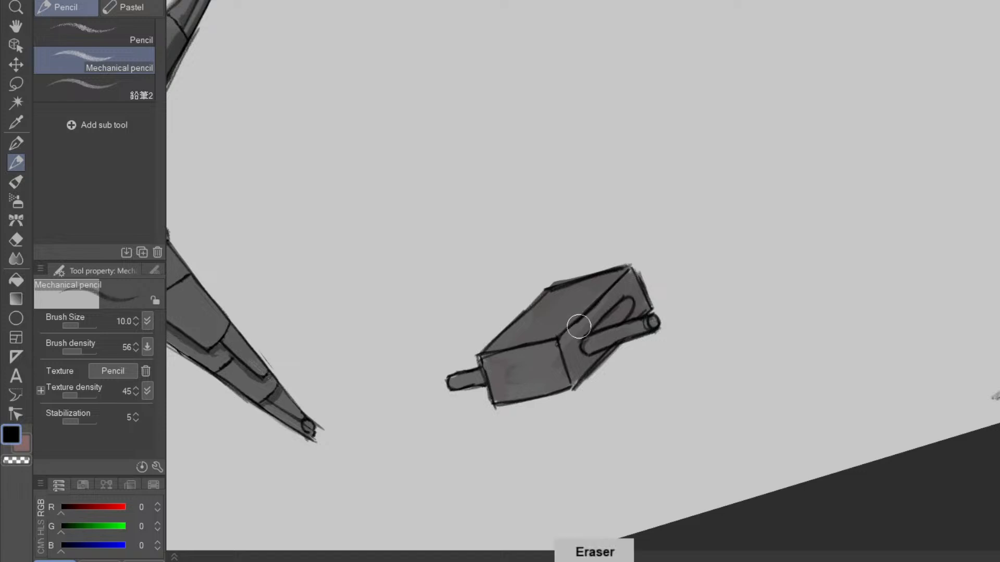
key(p)
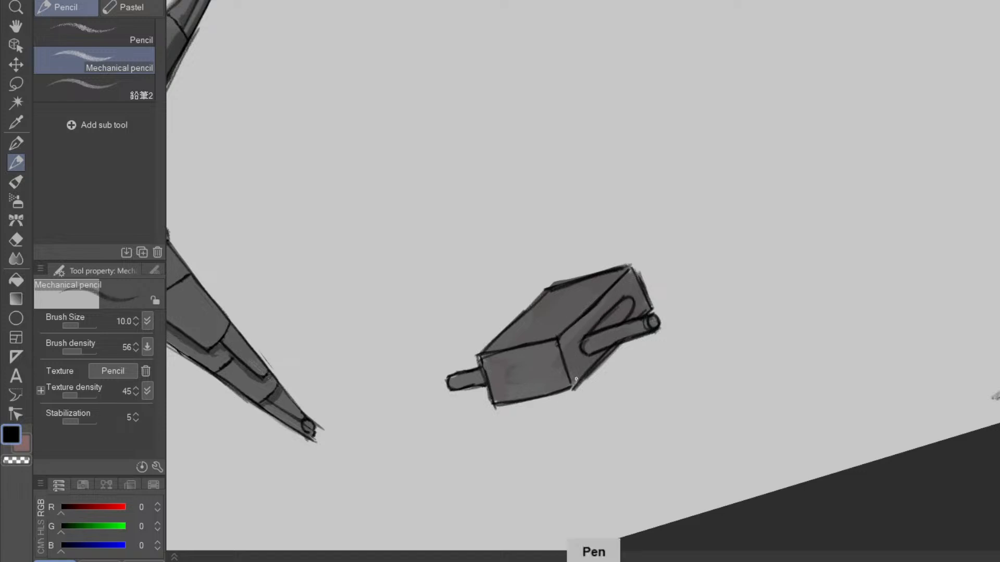
key(space)
drag(629, 430, 638, 388)
key(e)
key(p)
- Sharpen the near lower corner where the front face meets the side face
key(shift+space)
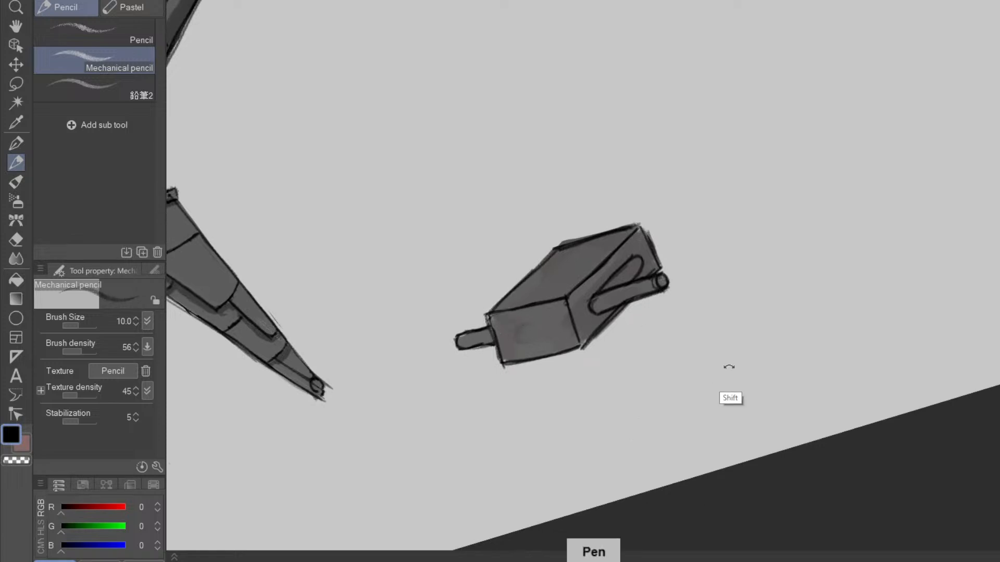
drag(727, 359, 497, 474)
key(space)
drag(604, 344, 557, 441)
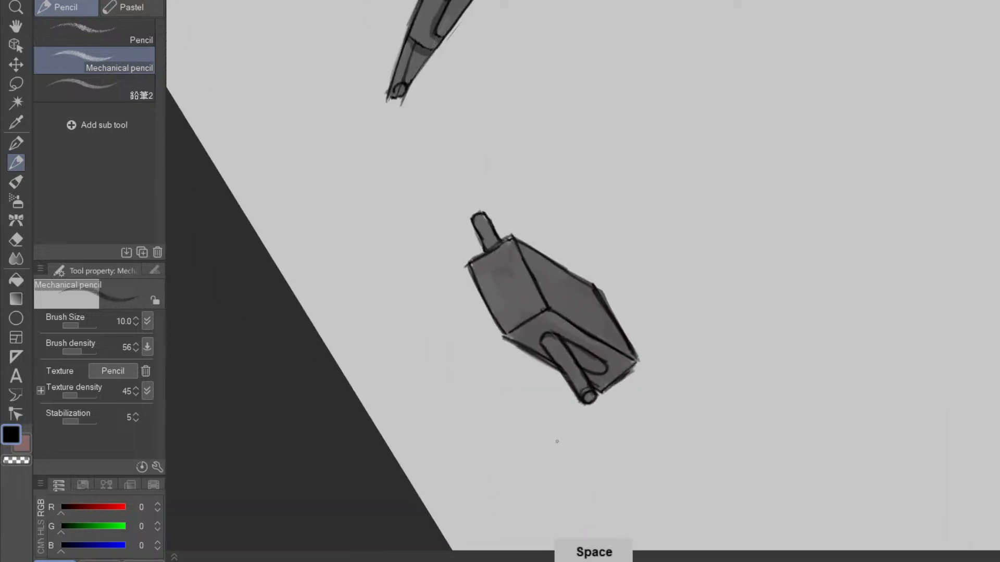
key(e)
key(p)
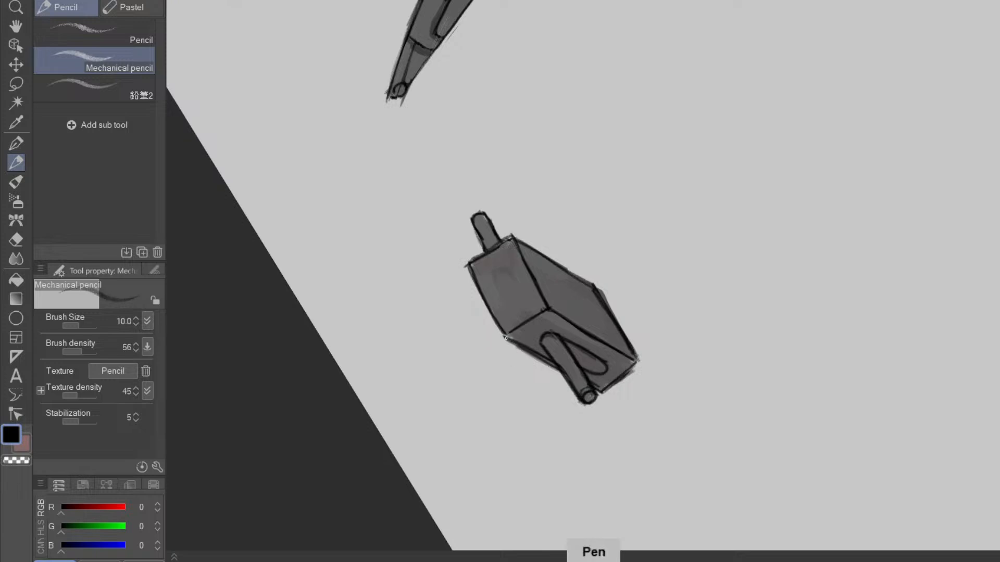
- Draw a large circle on the box's front face with the Mechanical pencil
key(shift+space)
drag(622, 469, 810, 310)
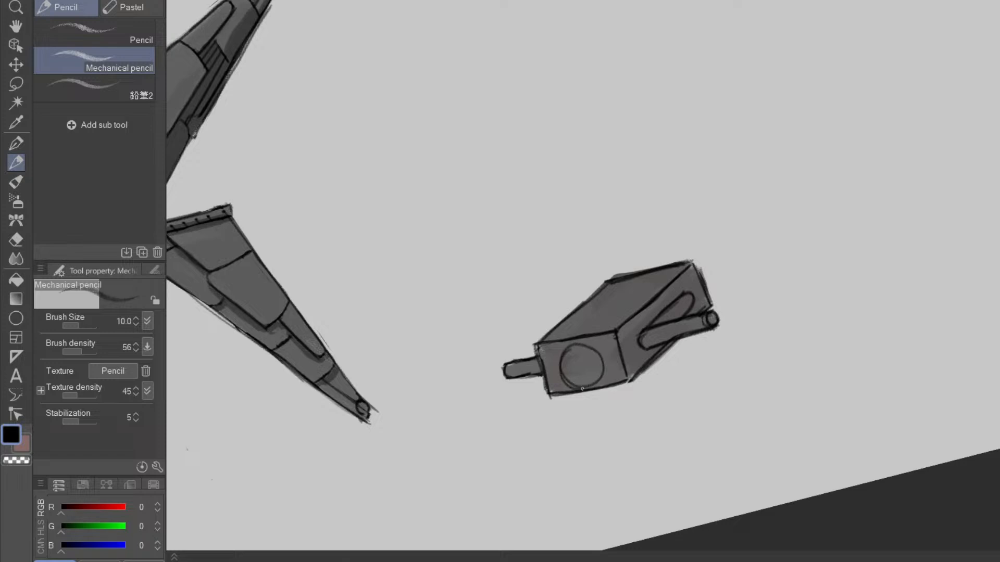
scroll(623, 413, up, 2)
mouse_move(546, 335)
mouse_down()
mouse_move(503, 396)
mouse_move(527, 420)
mouse_move(591, 381)
mouse_up()
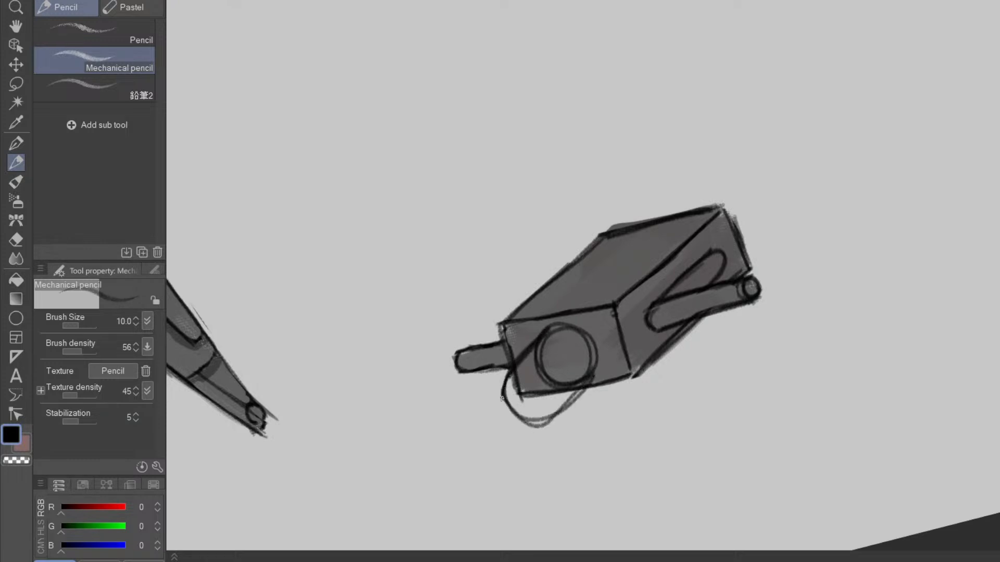
- Extend the circle into a cylinder outline protruding forward past the box's lower edge, and erase the lines inside it
mouse_move(538, 419)
mouse_down()
mouse_move(590, 378)
mouse_move(535, 421)
mouse_up()
mouse_move(544, 330)
mouse_down()
mouse_move(516, 394)
mouse_move(523, 378)
mouse_move(515, 382)
mouse_move(551, 344)
mouse_move(523, 398)
mouse_move(551, 373)
mouse_move(553, 387)
mouse_move(567, 382)
mouse_move(562, 395)
mouse_move(584, 361)
mouse_move(565, 339)
mouse_move(545, 355)
mouse_up()
key(p)
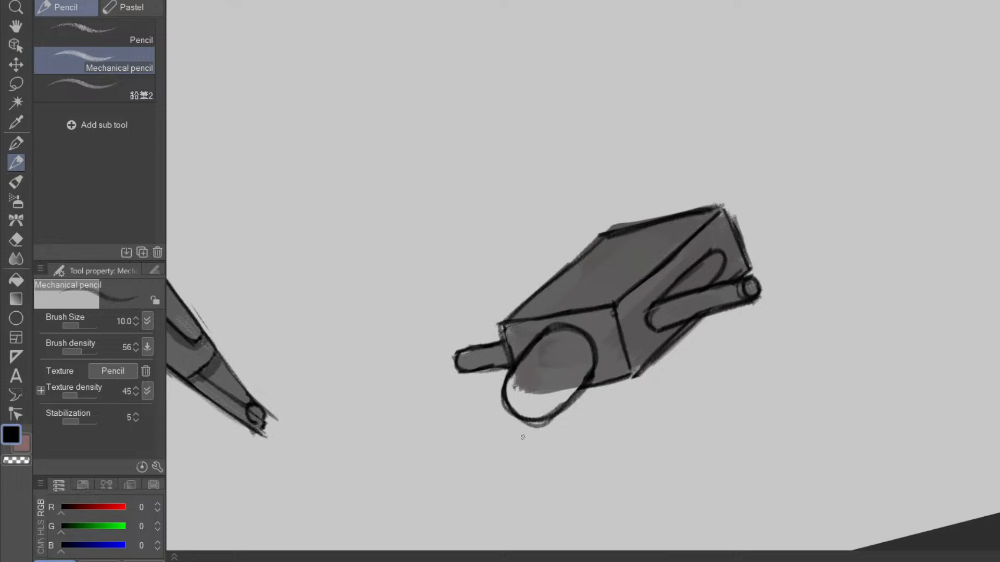
- Draw the cylinder's round front opening and darken its rim
drag(625, 436, 540, 475)
key(e)
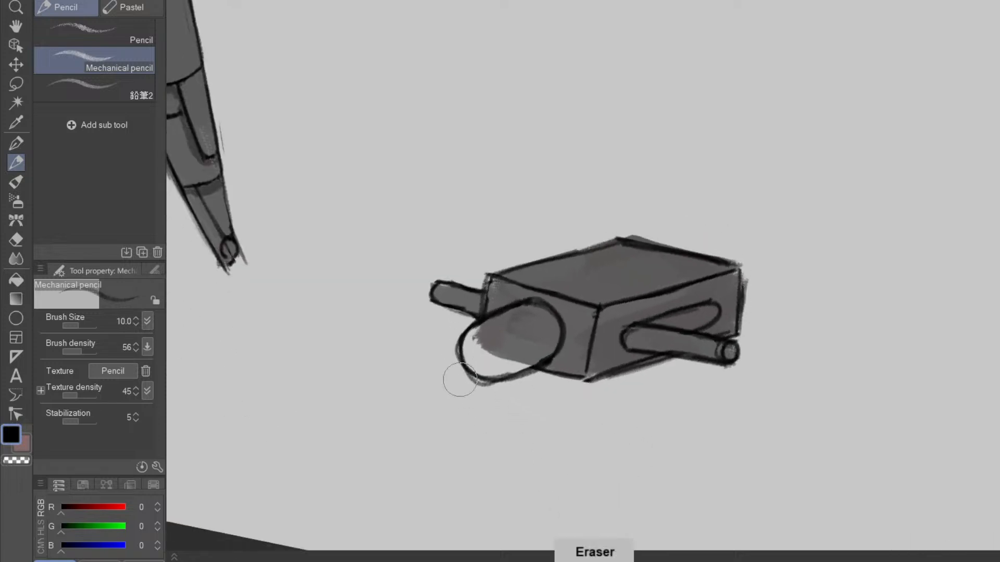
key(p)
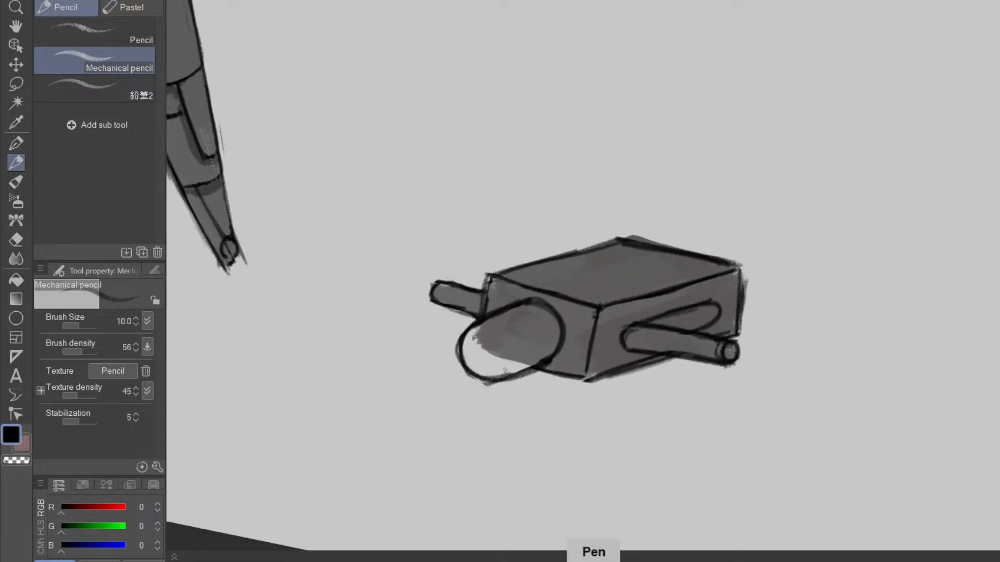
mouse_move(482, 327)
mouse_down()
mouse_move(501, 337)
mouse_move(492, 379)
mouse_up()
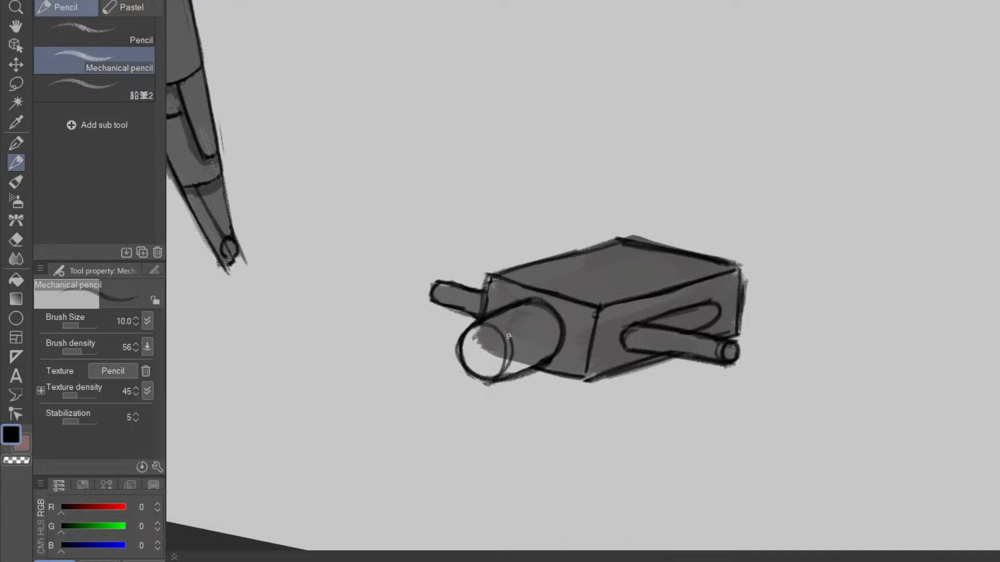
key(e)
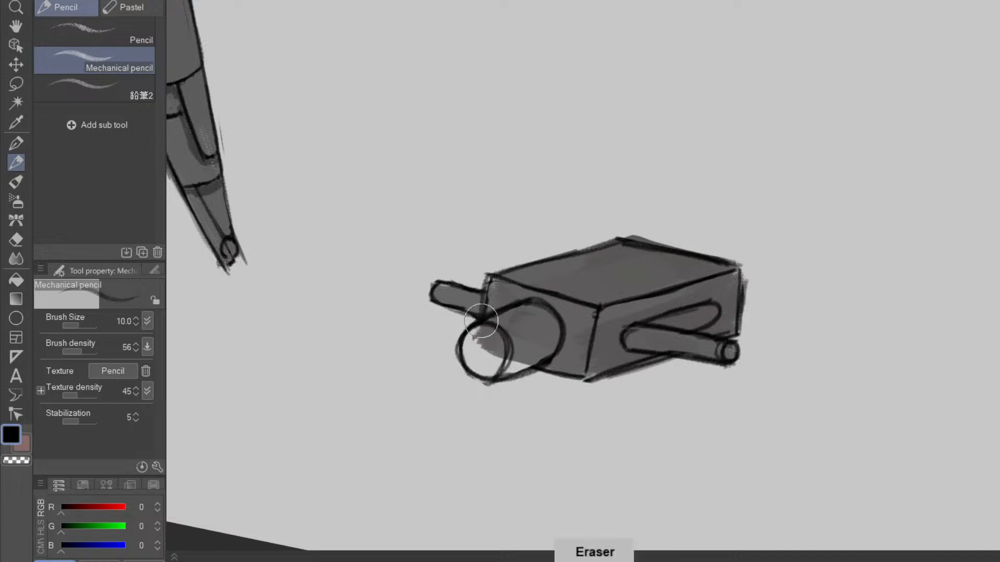
key(p)
drag(459, 361, 495, 382)
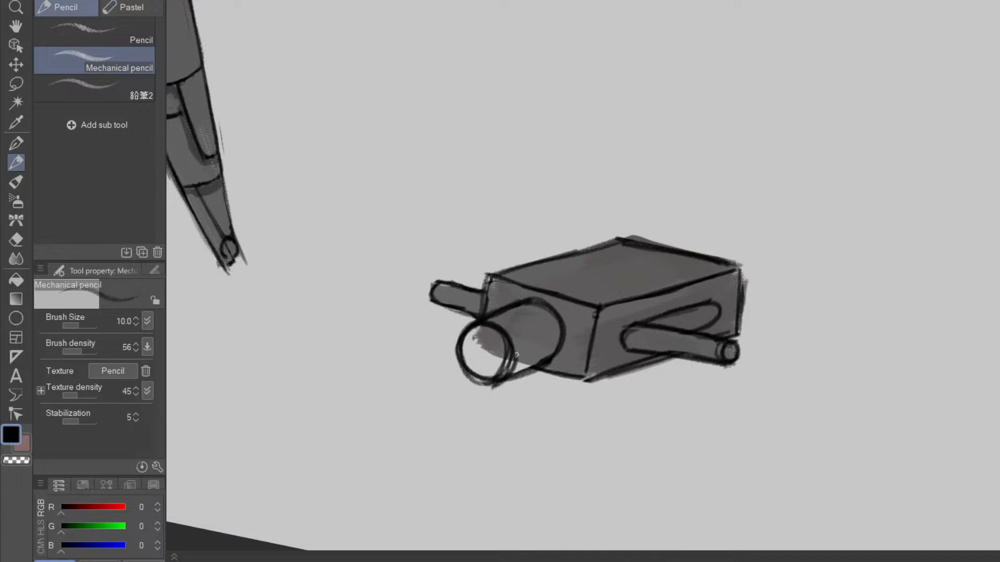
- Erase and redraw the cylinder's rim and lower side line with the Mechanical pencil to clean up the outline below the box
drag(561, 448, 681, 399)
key(e)
mouse_move(565, 393)
mouse_down()
mouse_move(571, 418)
mouse_move(557, 419)
mouse_move(607, 414)
mouse_move(542, 410)
mouse_move(549, 432)
mouse_move(584, 426)
mouse_up()
key(p)
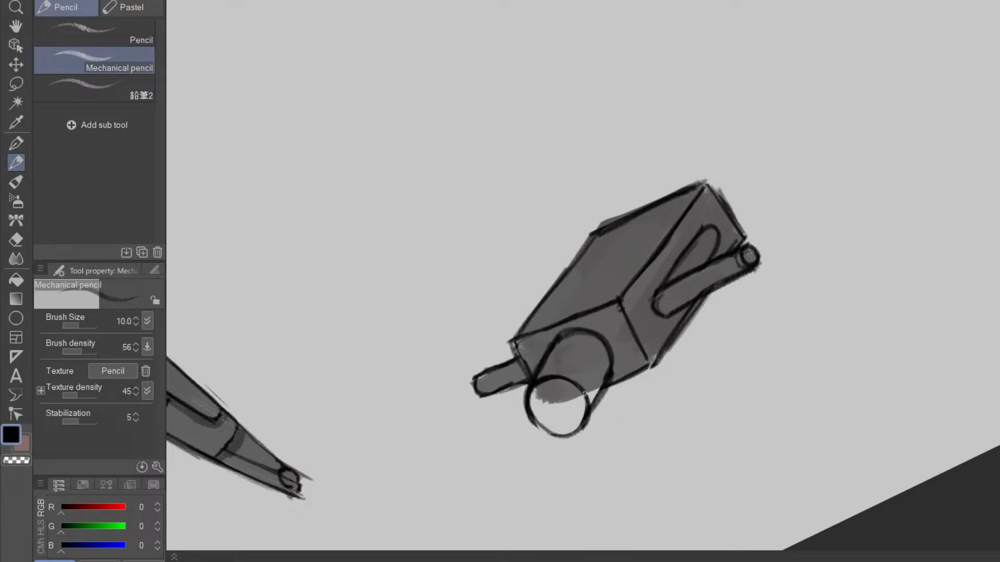
mouse_move(603, 392)
mouse_down()
mouse_move(613, 375)
mouse_move(591, 414)
mouse_up()
key(e)
key(p)
key(e)
key(p)
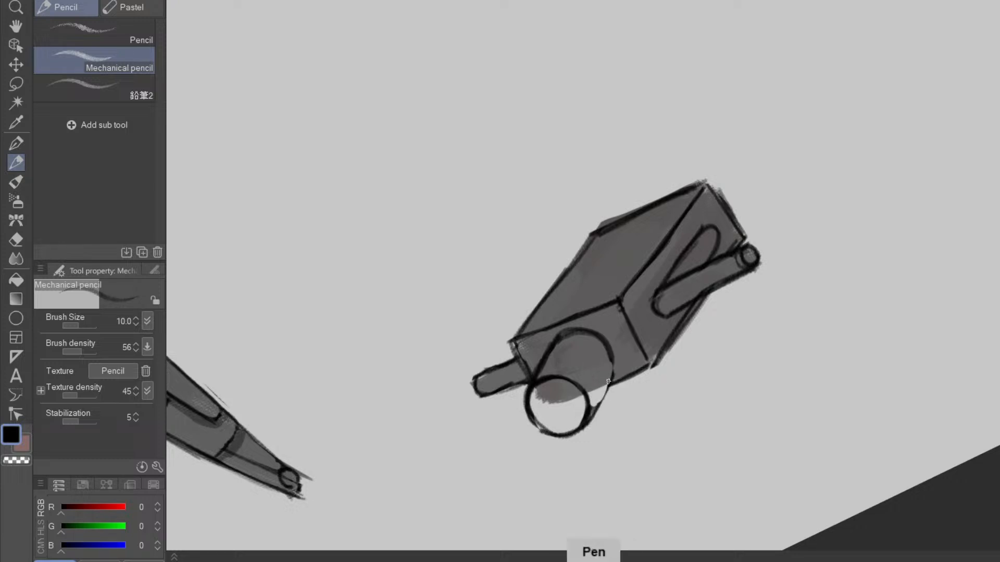
mouse_move(610, 360)
mouse_down()
mouse_move(590, 423)
mouse_move(577, 430)
mouse_move(543, 380)
mouse_move(530, 403)
mouse_up()
key(e)
key(p)
- Draw a bent pipe coming out of the cylinder's front opening and erase the lines it overlaps
drag(726, 375, 461, 492)
drag(603, 450, 649, 447)
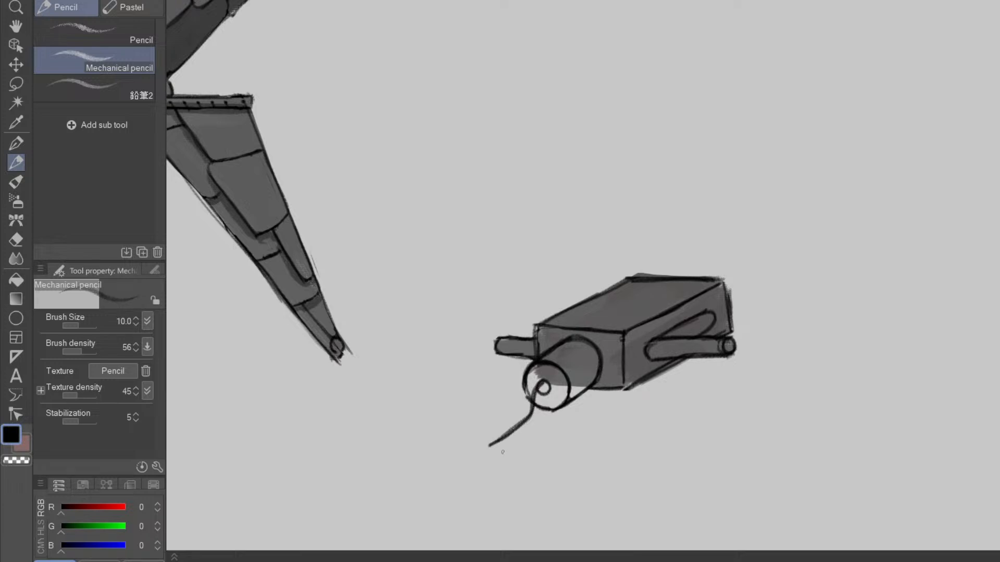
drag(502, 454, 542, 422)
key(e)
mouse_move(532, 404)
mouse_down()
mouse_move(541, 410)
mouse_move(545, 392)
mouse_up()
key(p)
- Fill the bent pipe and the cylinder's front with the box's sampled gray using the Oil paint brush
alt+click(633, 344)
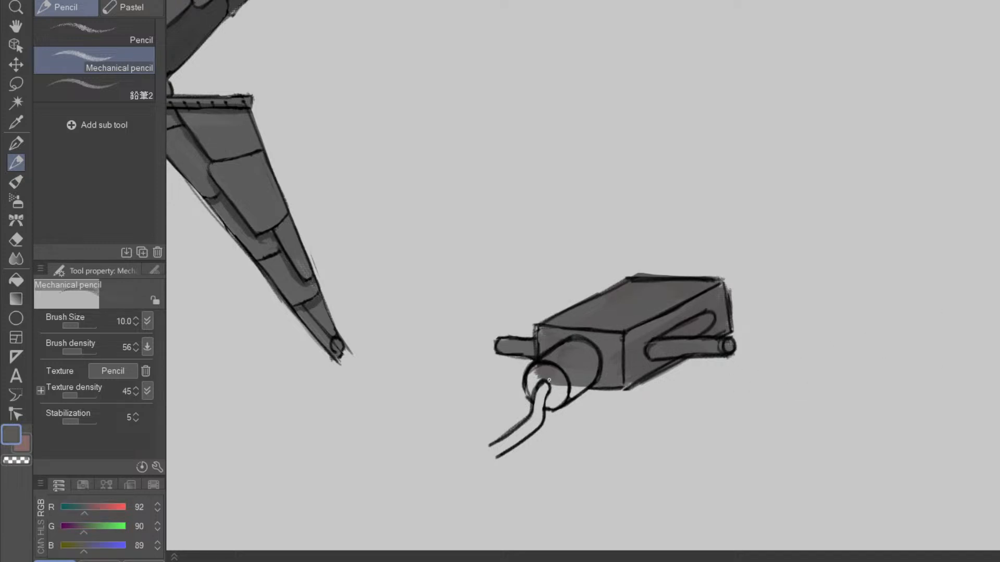
key(e)
key(p)
key(b)
mouse_move(550, 399)
mouse_down()
mouse_move(541, 371)
mouse_move(537, 394)
mouse_move(578, 381)
mouse_move(555, 380)
mouse_move(534, 421)
mouse_move(504, 445)
mouse_move(537, 422)
mouse_up()
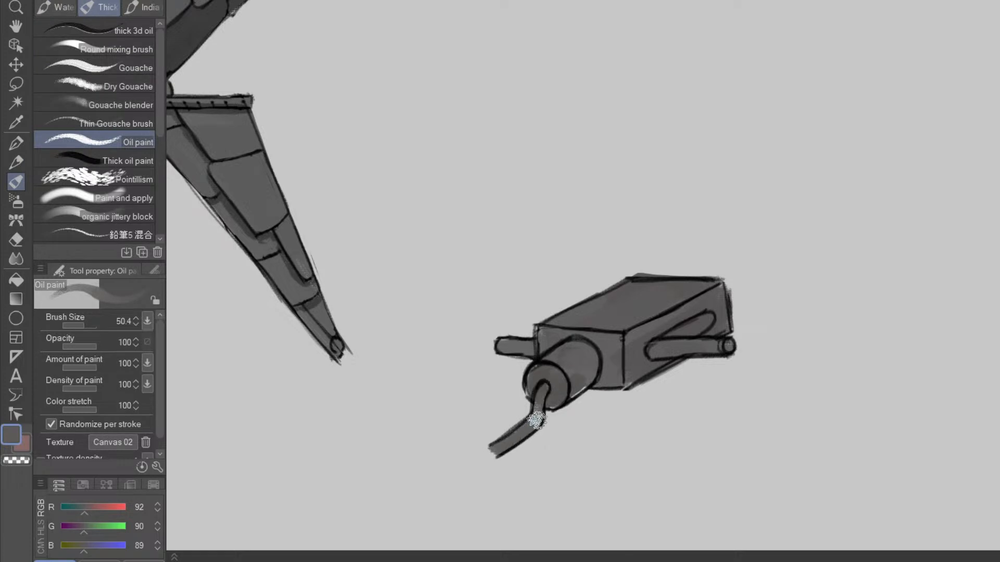
key(space)
drag(697, 431, 645, 411)
scroll(676, 415, down, 1)
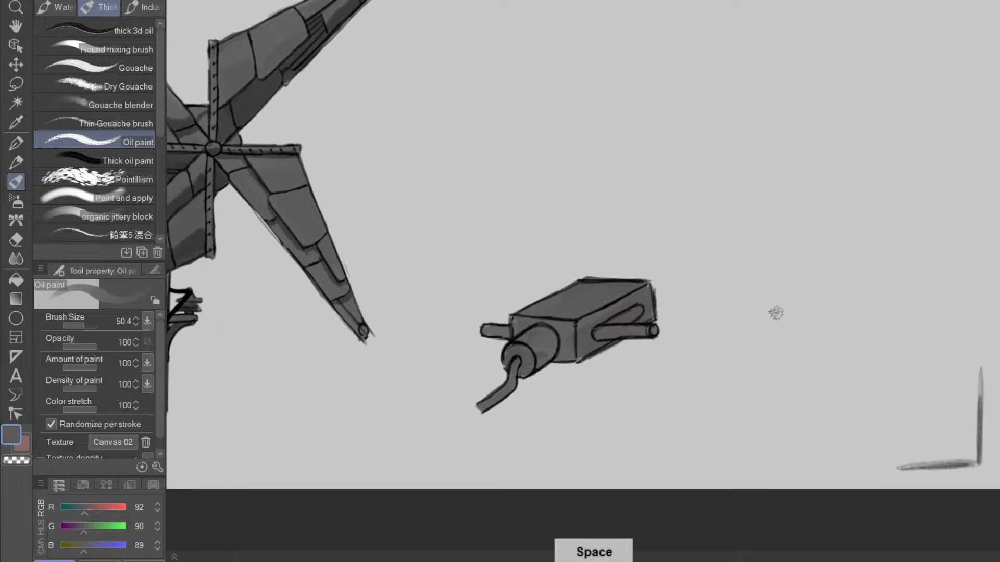
key(space)
drag(745, 384, 695, 431)
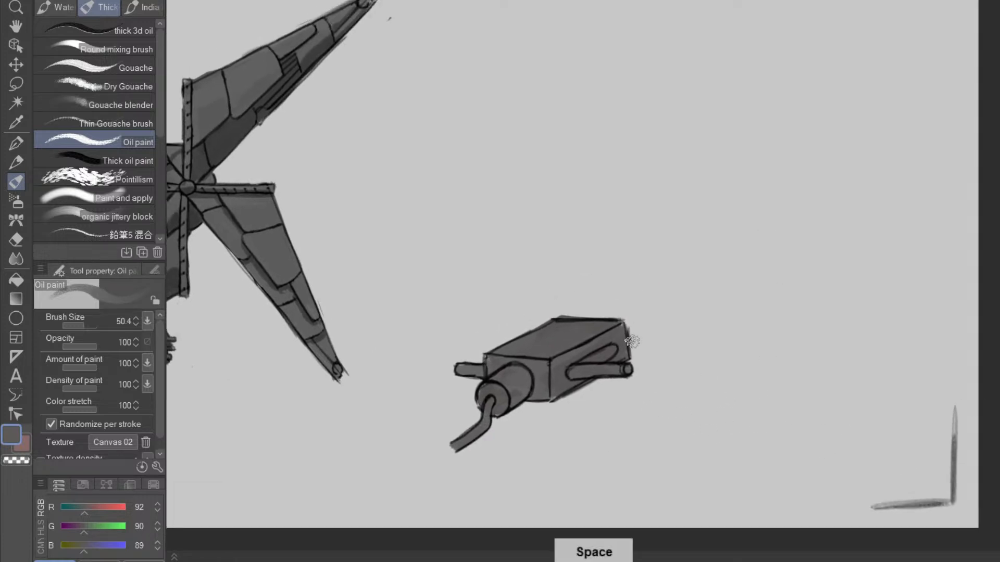
drag(627, 369, 628, 373)
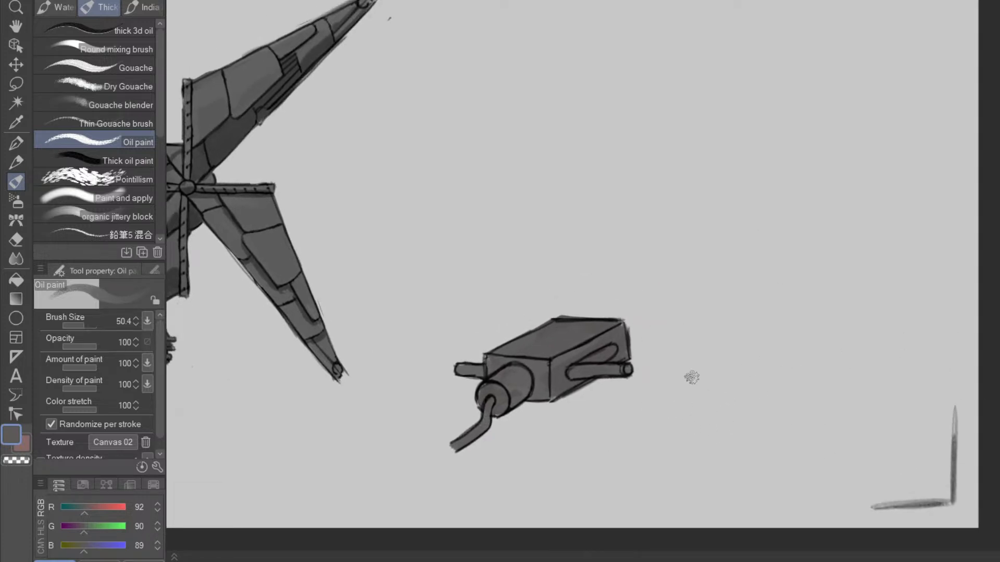
- Paint the thick gray outline of a large, curved four-sided sail above the box with the Oil paint brush
key(shift+space)
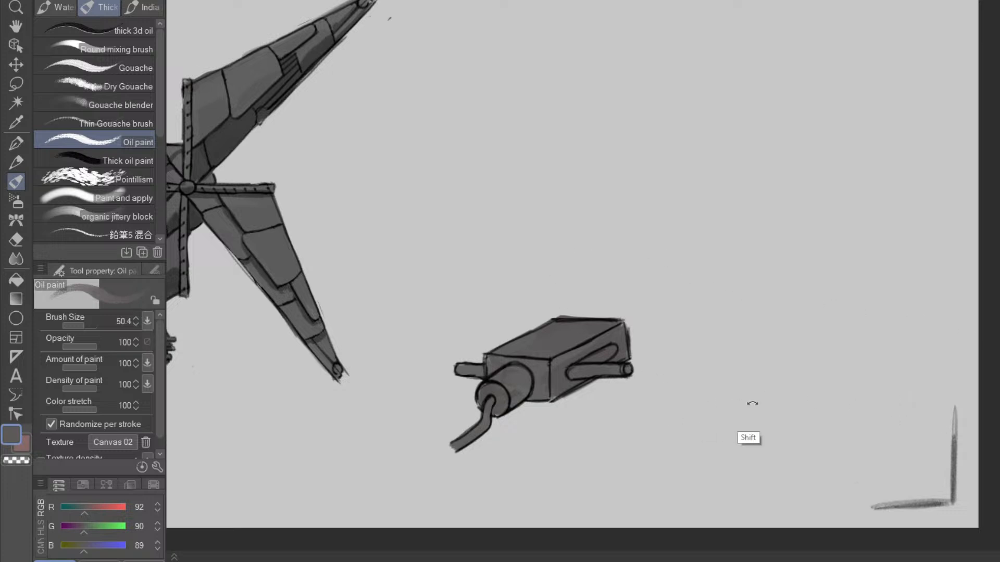
drag(729, 437, 694, 309)
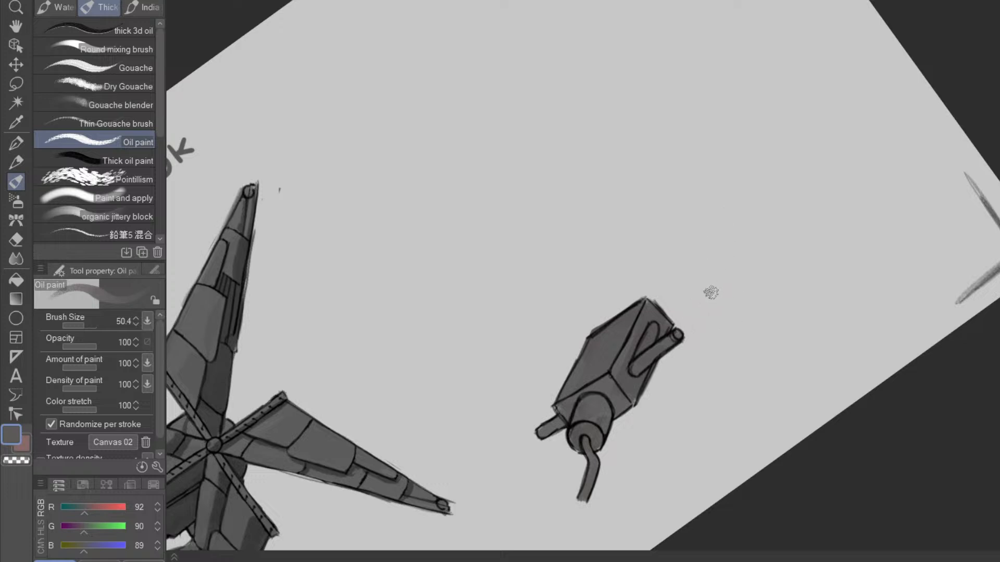
mouse_move(483, 376)
mouse_down()
mouse_move(679, 228)
mouse_move(763, 184)
mouse_move(606, 271)
mouse_move(489, 361)
mouse_move(586, 285)
mouse_move(818, 160)
mouse_move(548, 312)
mouse_move(486, 368)
mouse_move(611, 265)
mouse_move(821, 163)
mouse_up()
drag(802, 229, 548, 471)
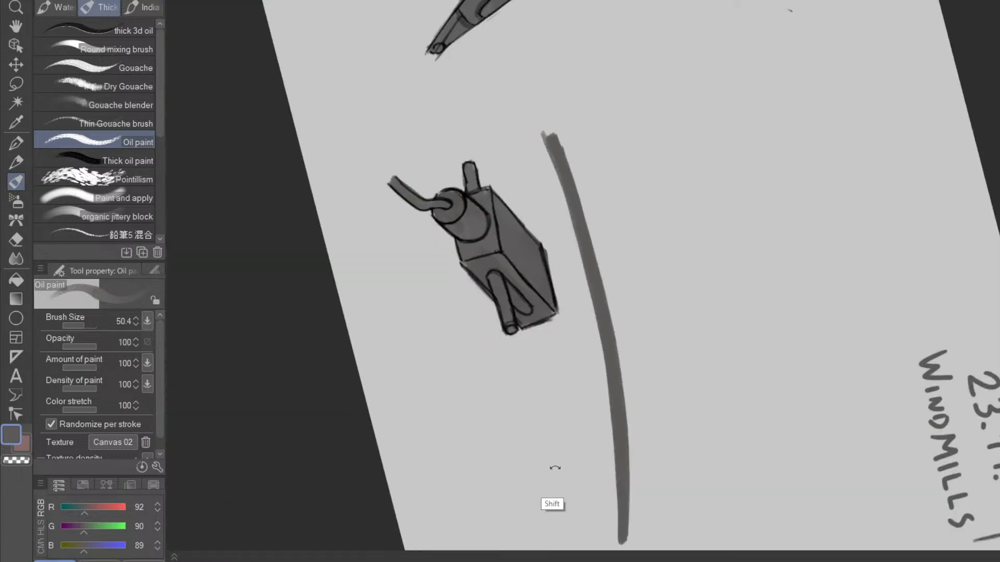
drag(649, 435, 554, 514)
drag(654, 478, 620, 404)
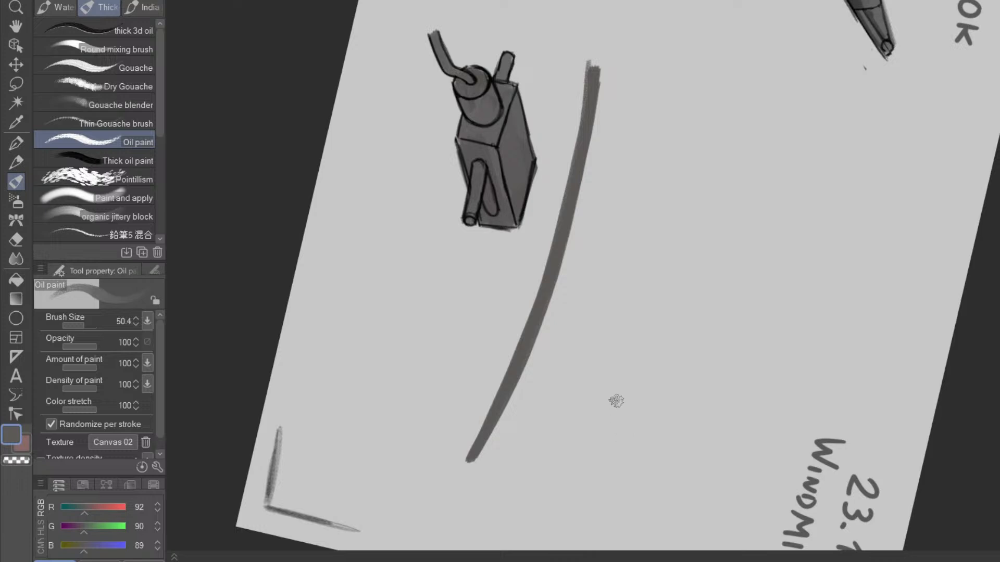
drag(650, 401, 755, 274)
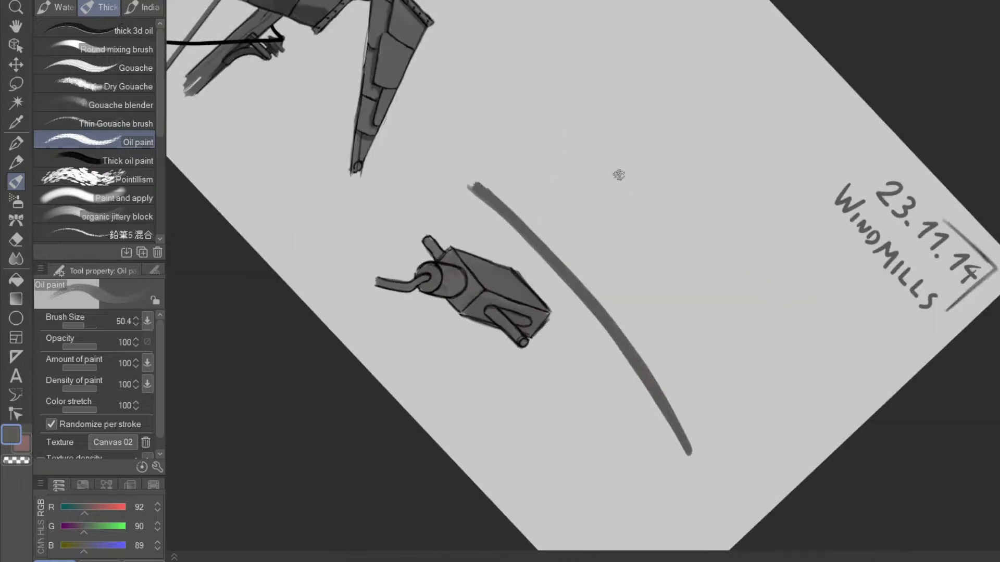
drag(641, 231, 604, 308)
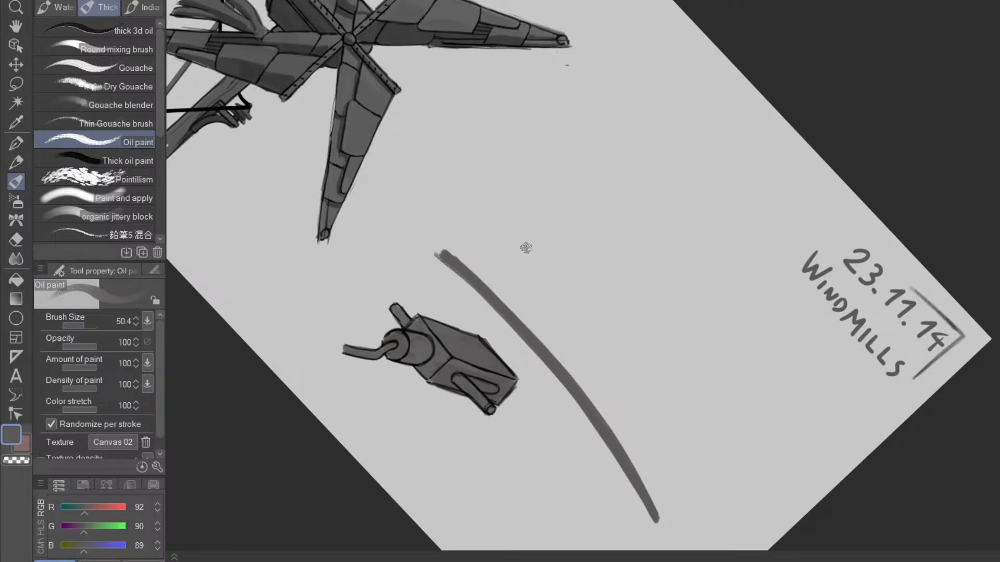
mouse_move(437, 254)
mouse_down()
mouse_move(518, 200)
mouse_move(596, 81)
mouse_move(475, 223)
mouse_move(598, 69)
mouse_up()
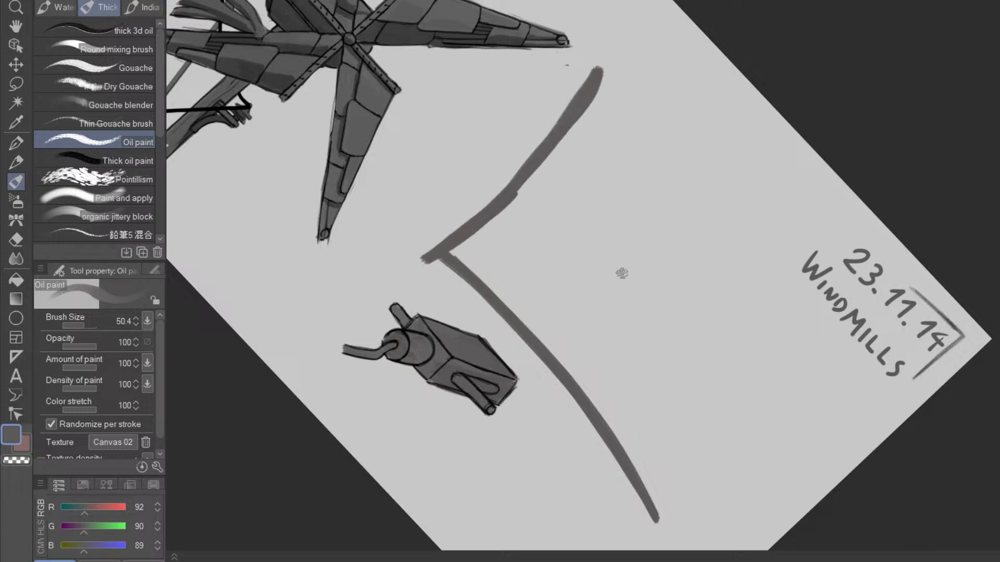
mouse_move(654, 518)
mouse_down()
mouse_move(776, 404)
mouse_move(819, 315)
mouse_move(722, 465)
mouse_move(664, 511)
mouse_move(763, 433)
mouse_move(760, 167)
mouse_move(729, 144)
mouse_up()
- Fill the sail outline solid gray with a larger Oil paint brush and trim the paint at its edge with the eraser
mouse_move(393, 293)
mouse_down()
mouse_move(532, 152)
mouse_move(612, 48)
mouse_move(516, 145)
mouse_move(397, 299)
mouse_move(556, 104)
mouse_up()
mouse_move(539, 301)
mouse_down()
mouse_move(568, 313)
mouse_move(555, 330)
mouse_move(513, 301)
mouse_move(441, 293)
mouse_move(438, 271)
mouse_move(514, 194)
mouse_move(515, 210)
mouse_move(624, 75)
mouse_move(593, 154)
mouse_move(514, 251)
mouse_move(625, 79)
mouse_move(674, 90)
mouse_move(727, 148)
mouse_move(613, 143)
mouse_move(634, 172)
mouse_move(600, 215)
mouse_move(564, 294)
mouse_move(682, 189)
mouse_move(598, 360)
mouse_move(604, 372)
mouse_move(744, 224)
mouse_move(688, 270)
mouse_move(693, 238)
mouse_move(753, 182)
mouse_move(789, 187)
mouse_move(699, 103)
mouse_move(767, 159)
mouse_move(728, 213)
mouse_move(587, 337)
mouse_move(547, 342)
mouse_move(450, 298)
mouse_move(567, 377)
mouse_move(591, 422)
mouse_up()
key(e)
mouse_move(586, 462)
mouse_down()
mouse_move(595, 444)
mouse_move(585, 415)
mouse_move(598, 431)
mouse_move(583, 455)
mouse_up()
key(b)
key(ctrl+alt)
key(e)
drag(553, 419, 575, 441)
- Sharpen the filled sail's corner and outer edge by adding paint and erasing the excess
key(r)
drag(620, 478, 791, 219)
mouse_move(670, 462)
mouse_down()
mouse_move(702, 348)
mouse_move(770, 264)
mouse_up()
key(b)
drag(477, 78, 478, 96)
key(e)
drag(380, 160, 496, 44)
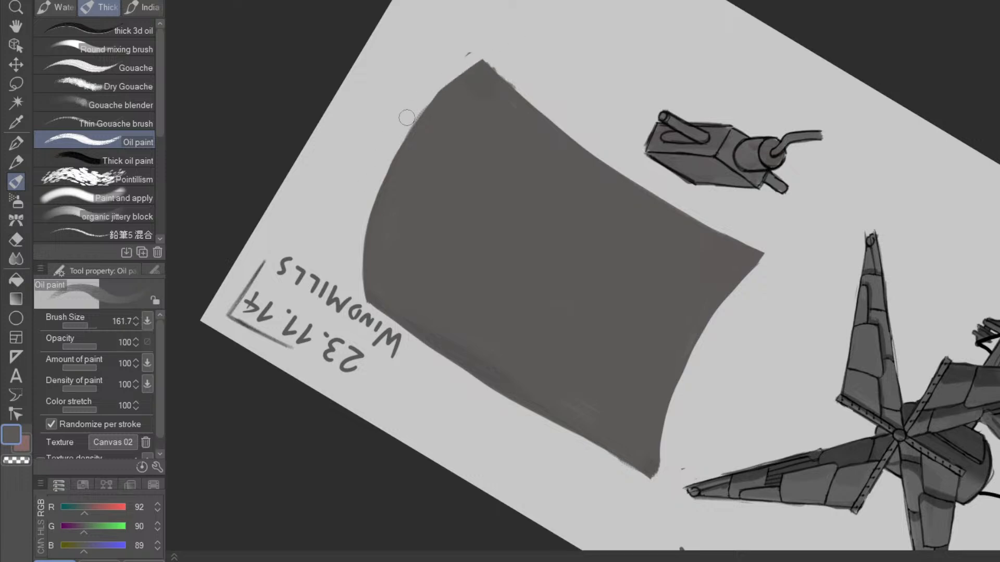
- Smooth the sail's remaining curved edges with further trimming strokes
key(r)
drag(794, 208, 625, 455)
drag(815, 310, 660, 455)
drag(766, 452, 832, 358)
mouse_move(444, 366)
mouse_down()
mouse_move(483, 249)
mouse_move(476, 151)
mouse_up()
drag(454, 313, 417, 390)
mouse_move(468, 264)
mouse_down()
mouse_move(424, 391)
mouse_move(467, 339)
mouse_move(482, 255)
mouse_up()
key(r)
drag(756, 459, 823, 365)
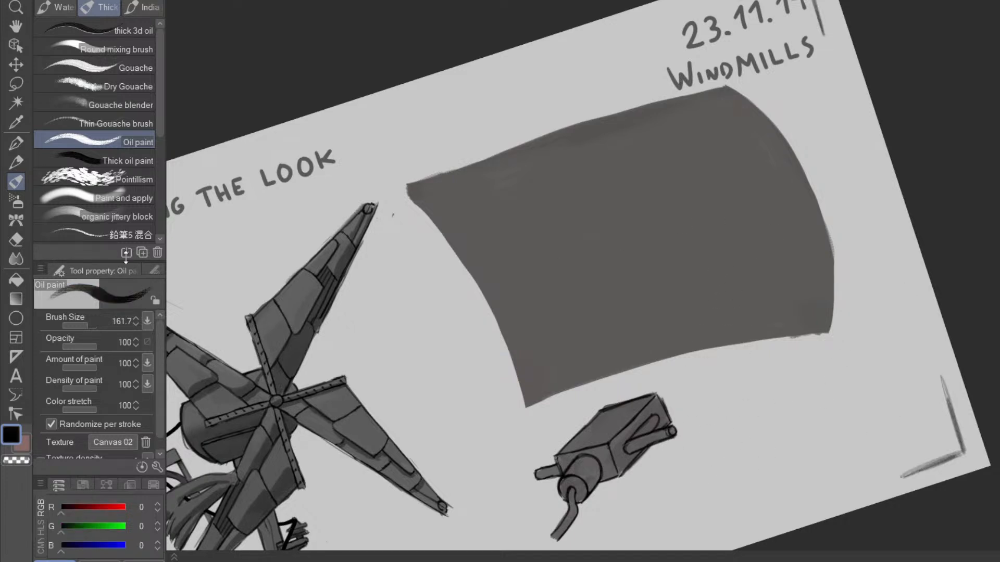
- Outline the sail's edge facing the box in black with the Mechanical pencil and erase the stray double lines
click(15, 163)
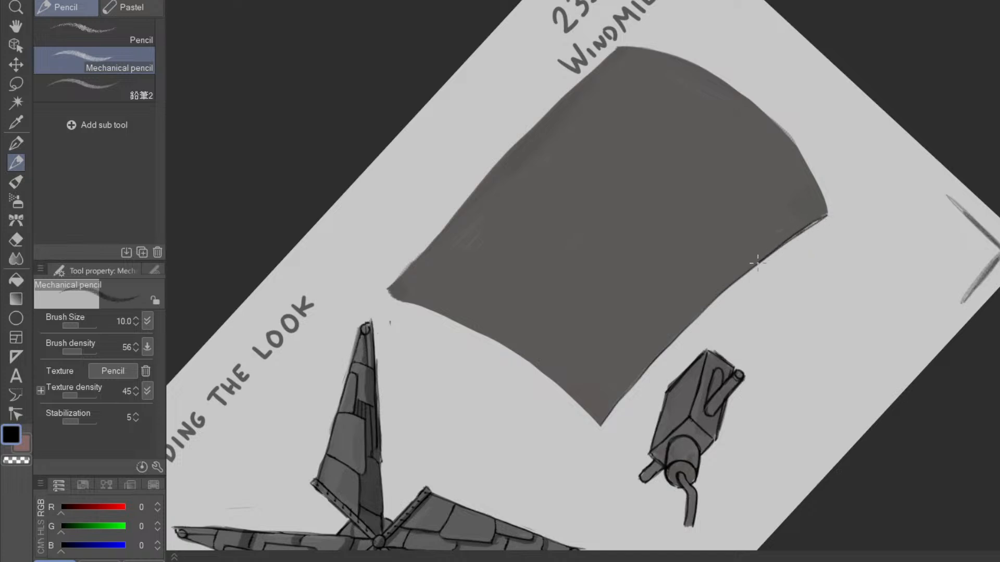
mouse_move(613, 413)
mouse_down()
mouse_move(664, 351)
mouse_move(812, 230)
mouse_up()
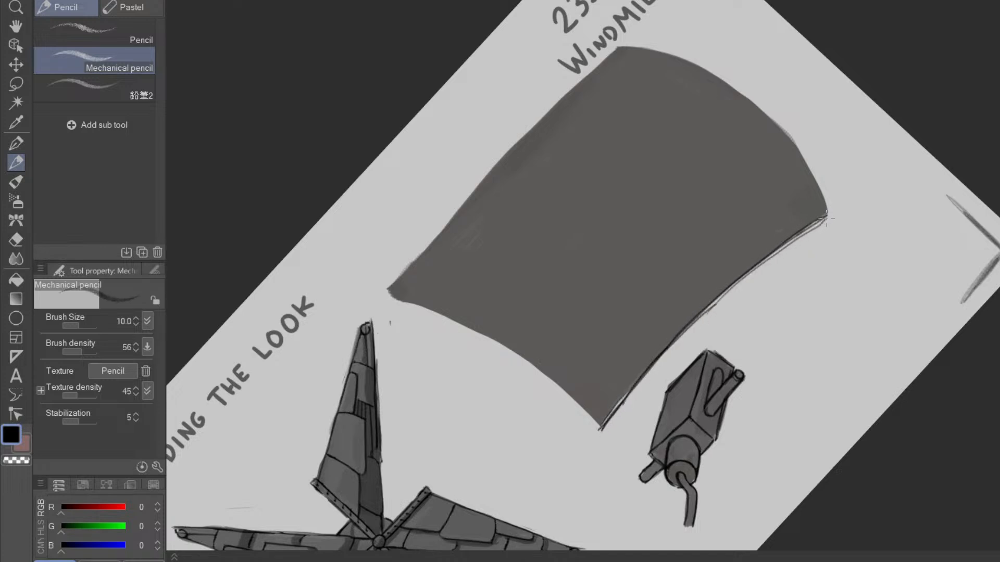
key(e)
drag(683, 341, 836, 224)
key(p)
- Outline the sail's short edge facing the windmill creature and start the long edge beside the page title in black
drag(837, 326, 593, 380)
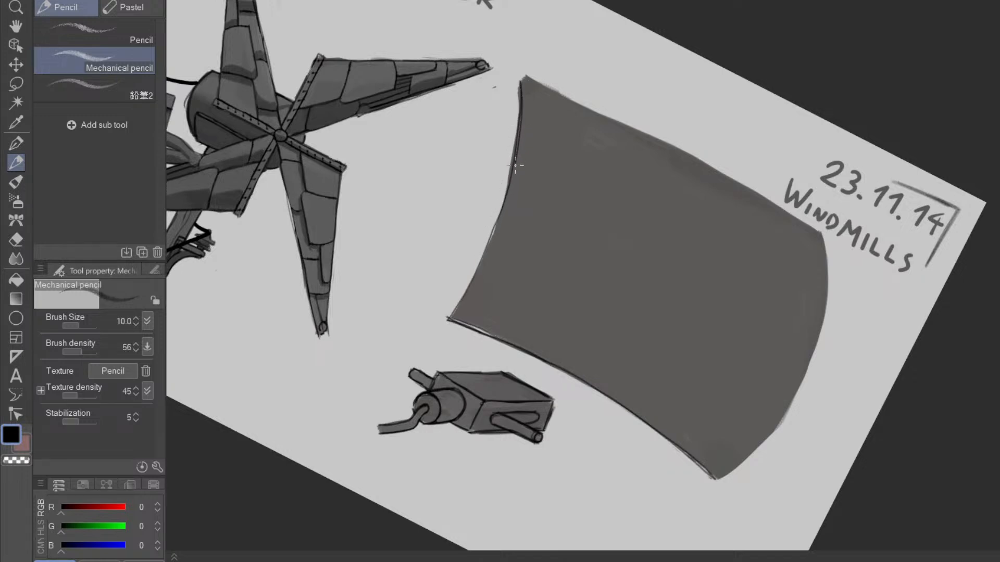
drag(498, 222, 474, 273)
key(space)
drag(710, 448, 770, 130)
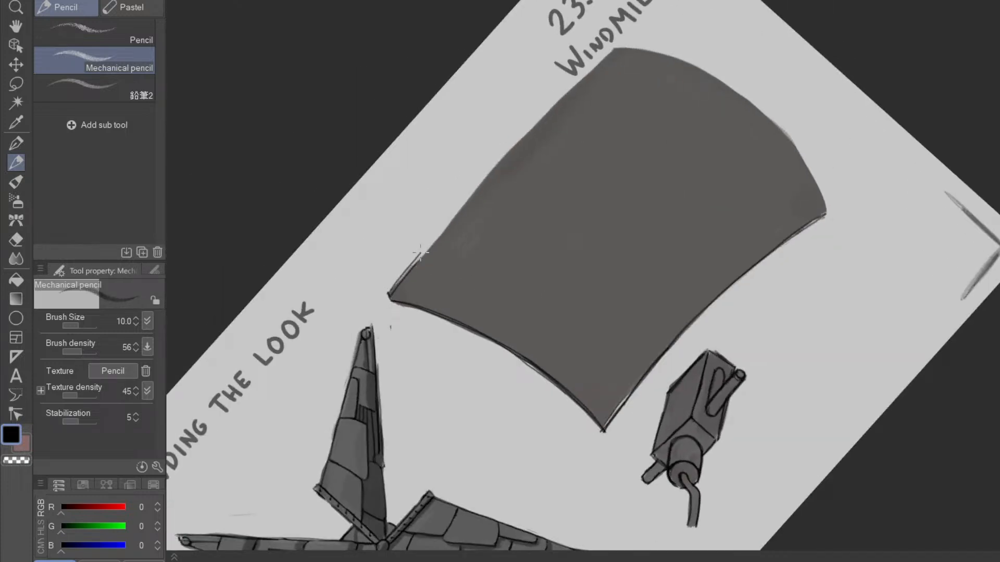
drag(462, 208, 526, 132)
key(ctrl+z)
mouse_move(402, 280)
mouse_down()
mouse_move(612, 54)
mouse_move(524, 133)
mouse_move(391, 296)
mouse_move(504, 163)
mouse_up()
- Complete the black outline along the sail's outer curved side and the corner under the WINDMILLS title
mouse_move(785, 330)
mouse_down()
mouse_move(705, 447)
mouse_move(617, 482)
mouse_up()
mouse_move(739, 461)
mouse_down()
mouse_move(786, 424)
mouse_move(811, 369)
mouse_move(822, 302)
mouse_move(811, 209)
mouse_move(821, 272)
mouse_up()
mouse_move(815, 344)
mouse_down()
mouse_move(775, 429)
mouse_move(744, 464)
mouse_move(783, 427)
mouse_move(814, 355)
mouse_move(814, 215)
mouse_up()
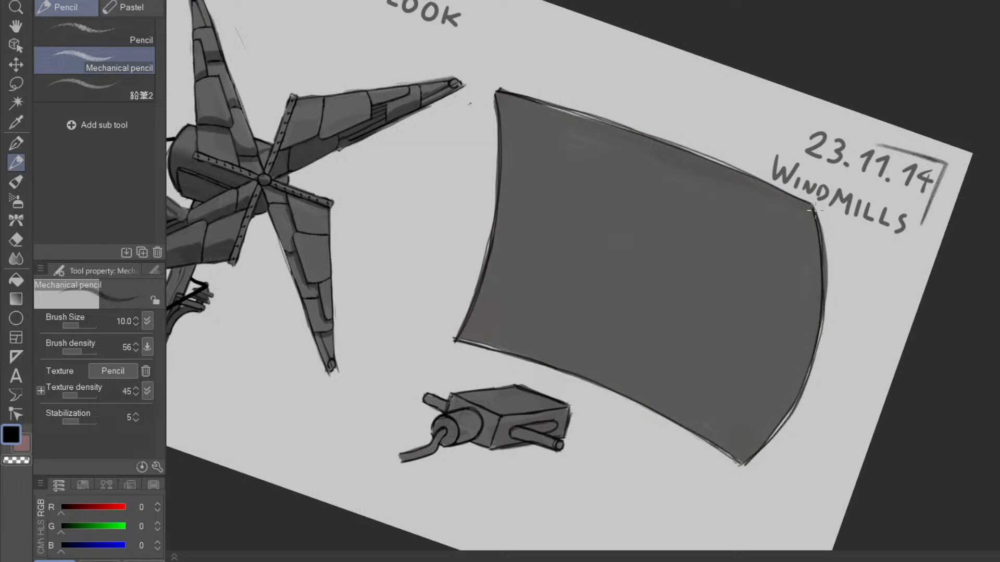
drag(847, 408, 790, 413)
drag(808, 361, 757, 407)
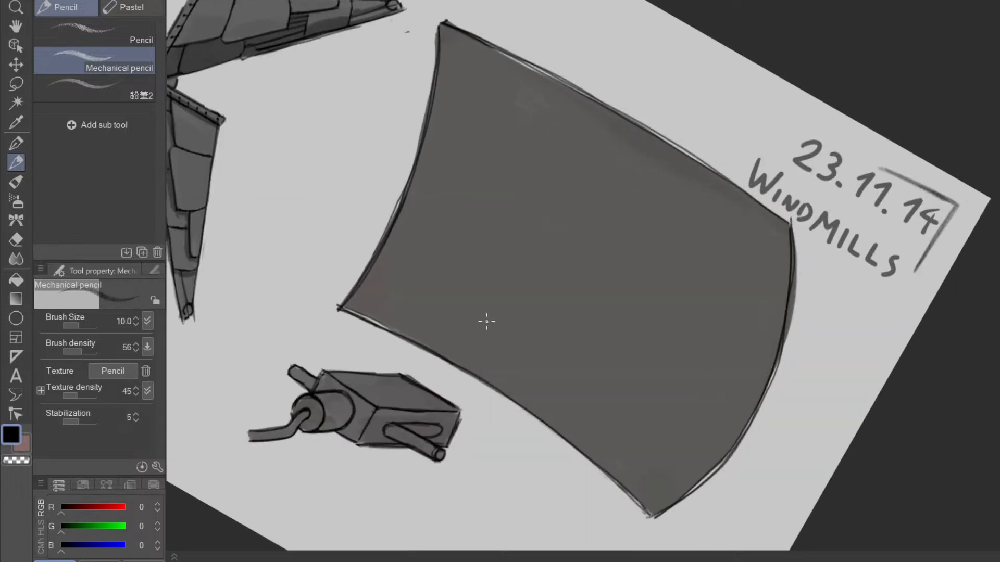
- Draw a small four-sided patch in the sail's corner nearest the box, following the sail's curvature
mouse_move(449, 357)
mouse_down()
mouse_move(491, 277)
mouse_move(457, 339)
mouse_move(502, 285)
mouse_move(489, 315)
mouse_move(451, 363)
mouse_up()
key(ctrl+z)
mouse_move(574, 418)
mouse_down()
mouse_move(600, 417)
mouse_move(724, 259)
mouse_up()
mouse_move(562, 477)
mouse_down()
mouse_move(614, 364)
mouse_move(567, 475)
mouse_move(610, 374)
mouse_move(578, 479)
mouse_up()
key(ctrl+z)
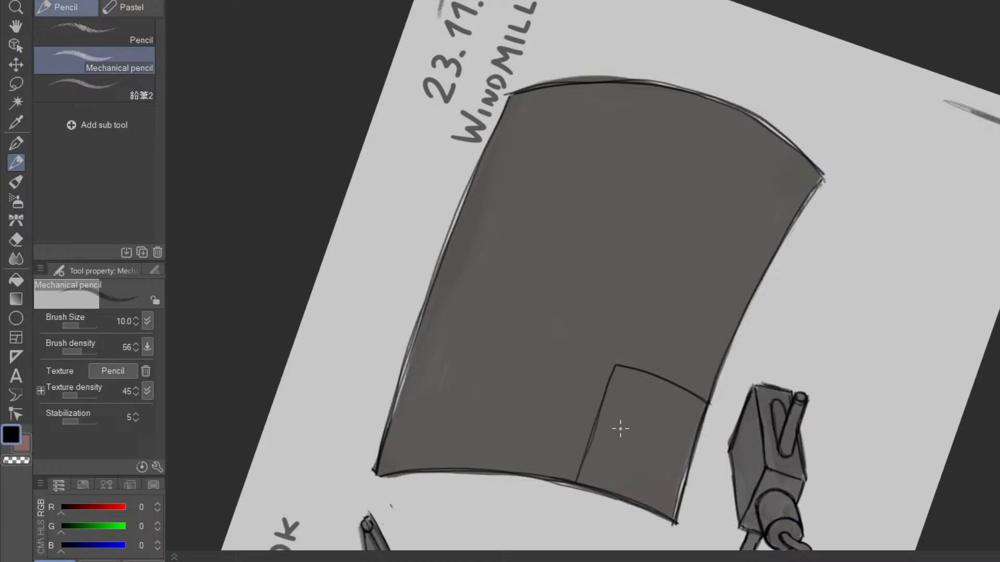
- Draw a large curved rectangular panel in the middle of the sail, with one corner tucked behind the small patch
drag(659, 367, 723, 232)
key(ctrl+z)
drag(662, 378, 735, 210)
drag(591, 409, 521, 386)
key(ctrl+z)
mouse_move(789, 436)
mouse_down()
mouse_move(931, 203)
mouse_move(927, 182)
mouse_up()
drag(698, 360, 651, 415)
mouse_move(713, 345)
mouse_down()
mouse_move(622, 491)
mouse_move(540, 305)
mouse_move(585, 188)
mouse_up()
mouse_move(636, 221)
mouse_down()
mouse_move(828, 174)
mouse_move(530, 206)
mouse_move(651, 121)
mouse_up()
mouse_move(651, 121)
mouse_down()
mouse_move(578, 159)
mouse_move(529, 211)
mouse_up()
mouse_move(528, 210)
mouse_down()
mouse_move(573, 163)
mouse_move(630, 130)
mouse_up()
- Draw seam lines from the central panel to the sail's edges, two to the outer curved side and one to the long upper edge
mouse_move(870, 169)
mouse_down()
mouse_move(671, 463)
mouse_move(598, 475)
mouse_up()
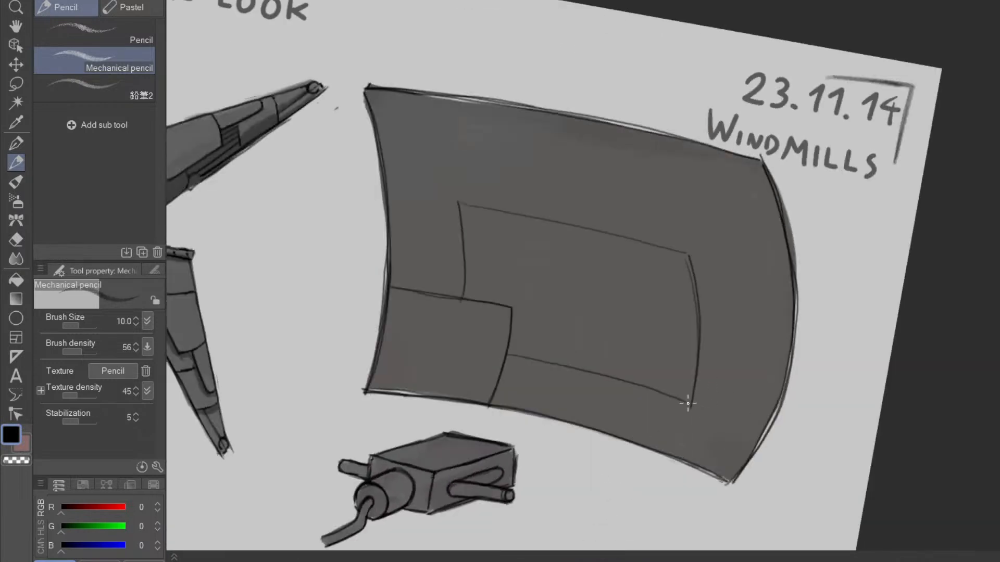
drag(732, 389, 779, 138)
key(ctrl+z)
mouse_move(719, 207)
mouse_down()
mouse_move(773, 139)
mouse_move(722, 207)
mouse_up()
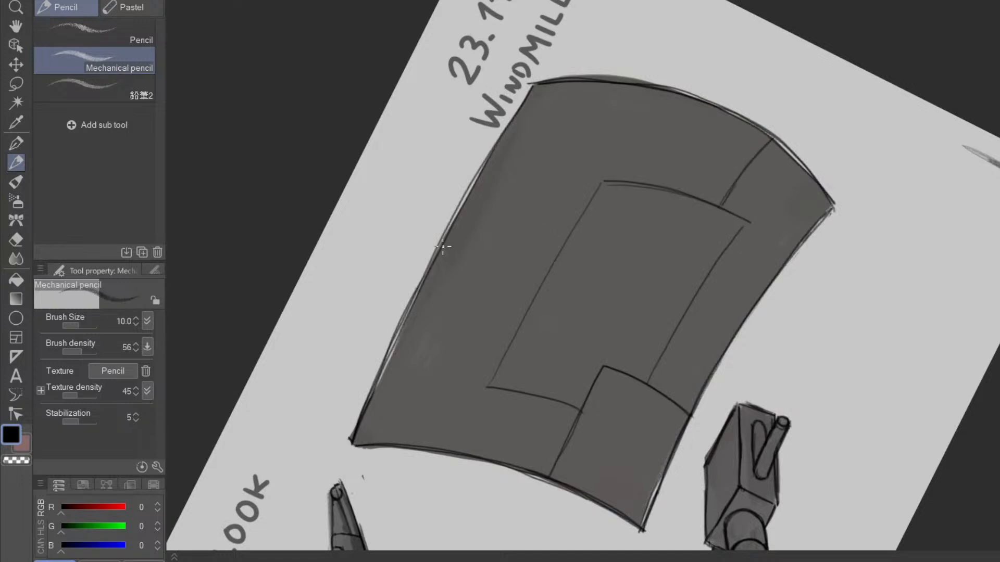
drag(461, 247, 530, 266)
mouse_move(656, 179)
mouse_down()
mouse_move(708, 104)
mouse_move(659, 181)
mouse_up()
key(shift)
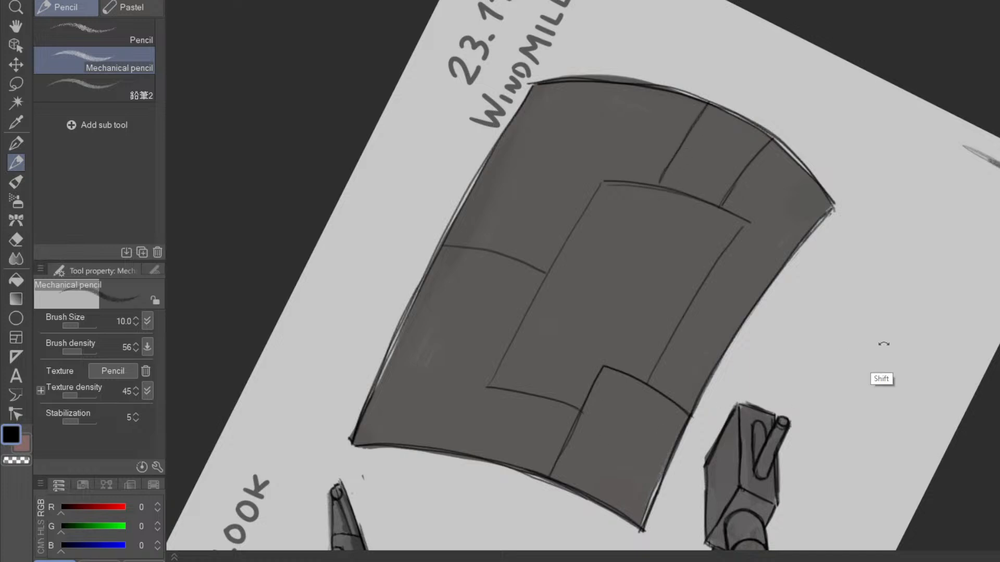
- Draw a straight rope from the tip of the box's near side rod to the sail's closest outer corner
drag(844, 353, 629, 514)
scroll(705, 424, down, 2)
drag(716, 478, 712, 401)
ctrl+click(745, 369)
mouse_move(744, 369)
mouse_down()
mouse_move(736, 375)
mouse_move(670, 323)
mouse_move(679, 309)
mouse_up()
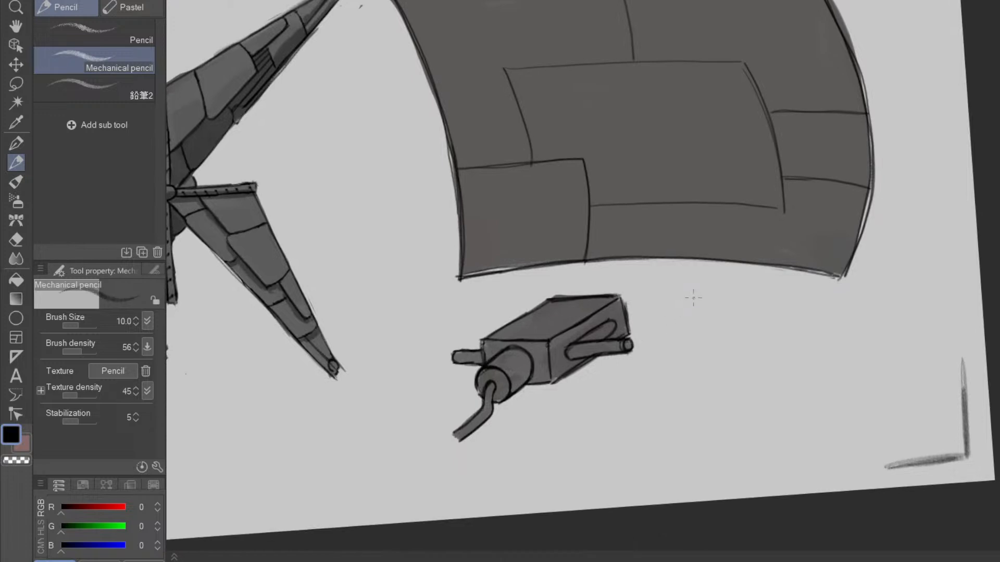
drag(693, 381, 705, 337)
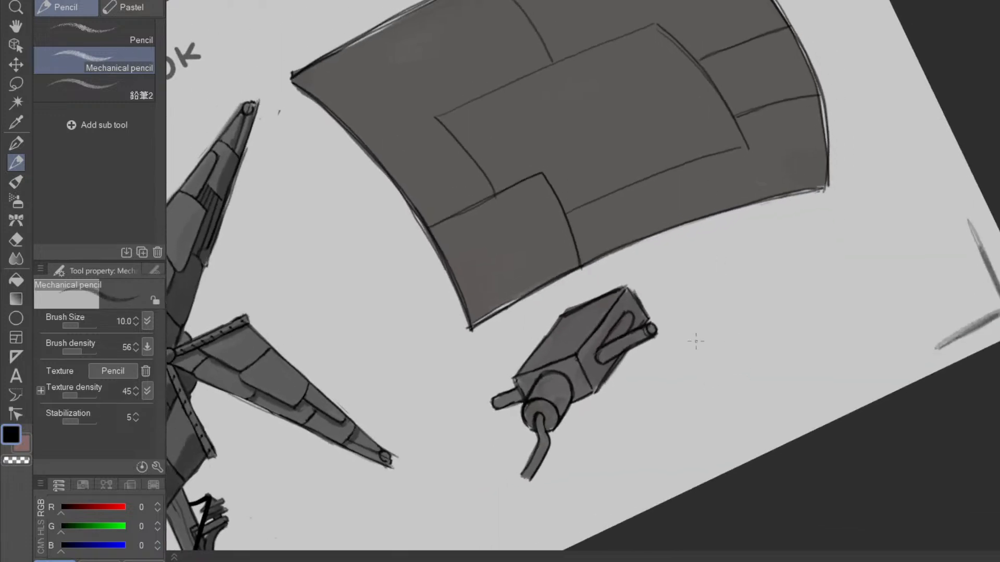
shift+click(819, 183)
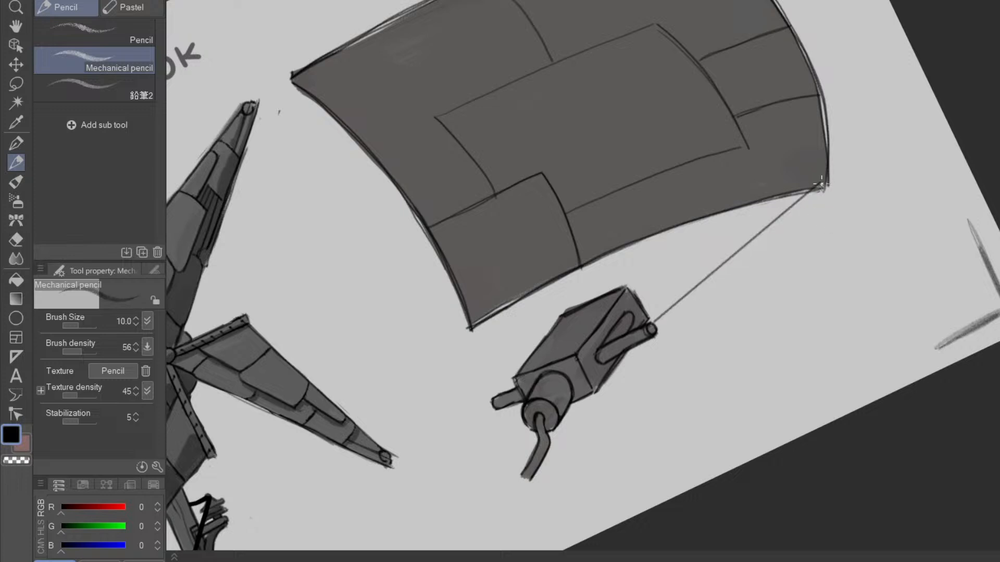
- Draw two straight ropes from the far side rod's tip to the two corners of the sail's edge facing the windmill creature
click(496, 394)
shift+click(474, 318)
drag(489, 326, 531, 404)
click(535, 474)
shift+click(335, 157)
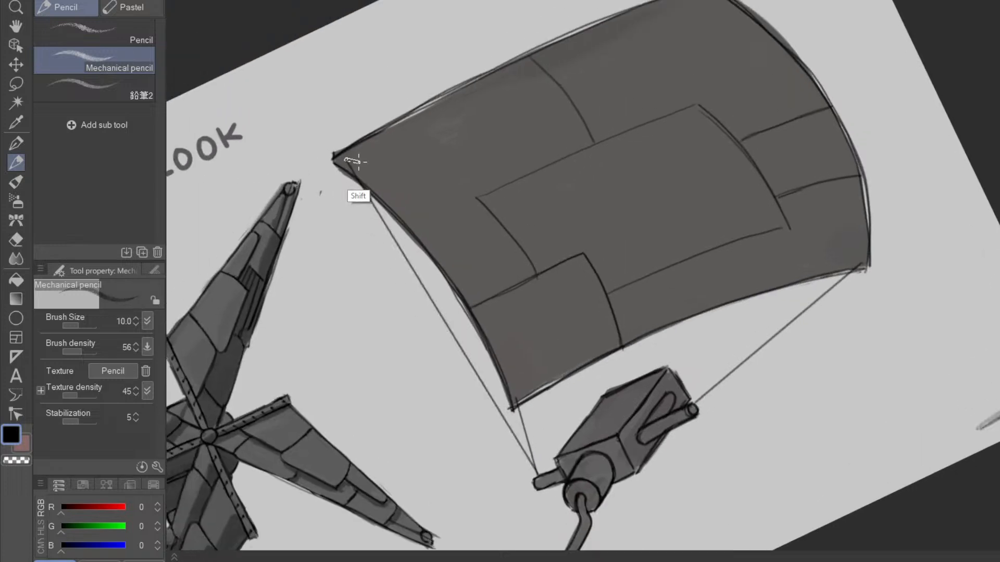
- Draw a straight rope from the near side rod's tip across the sail to its corner below the WINDMILLS title
click(693, 403)
drag(721, 142, 720, 216)
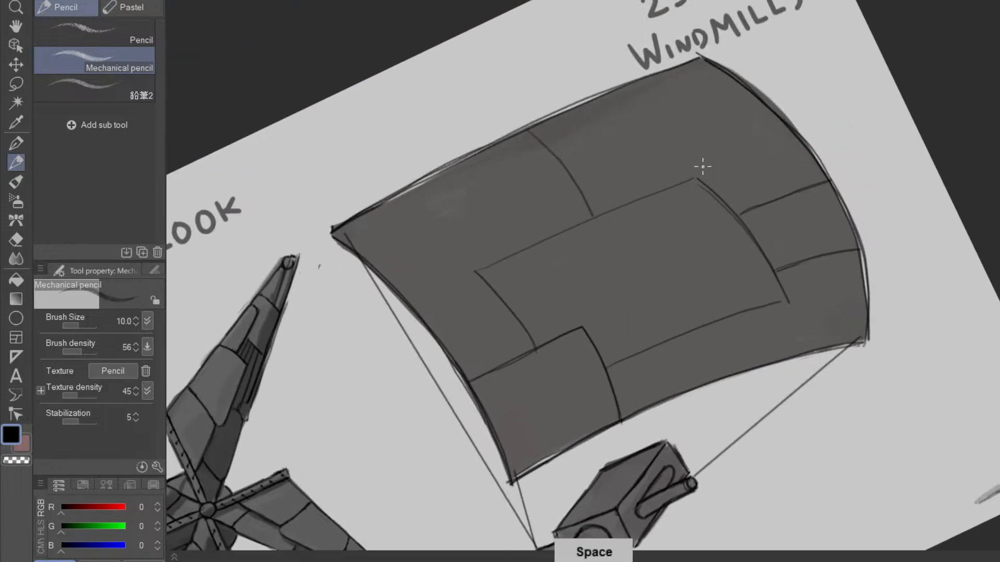
shift+click(702, 78)
- Sketch thin slanted wind lines around the hanging box, both under the sail and out into the empty space on either side
mouse_move(702, 78)
mouse_down()
mouse_move(807, 379)
mouse_move(703, 476)
mouse_move(732, 420)
mouse_move(666, 344)
mouse_up()
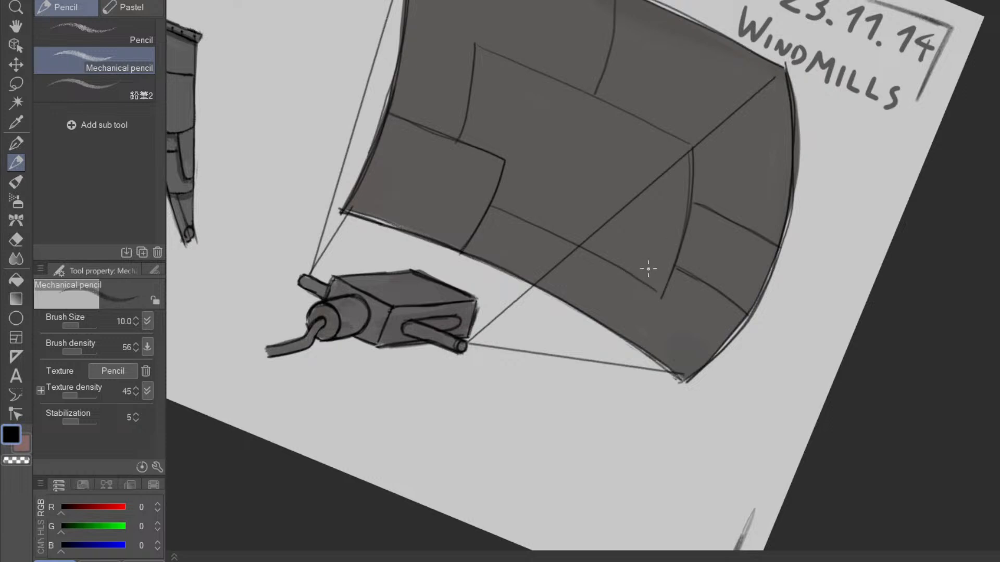
drag(676, 345, 658, 401)
drag(670, 451, 779, 290)
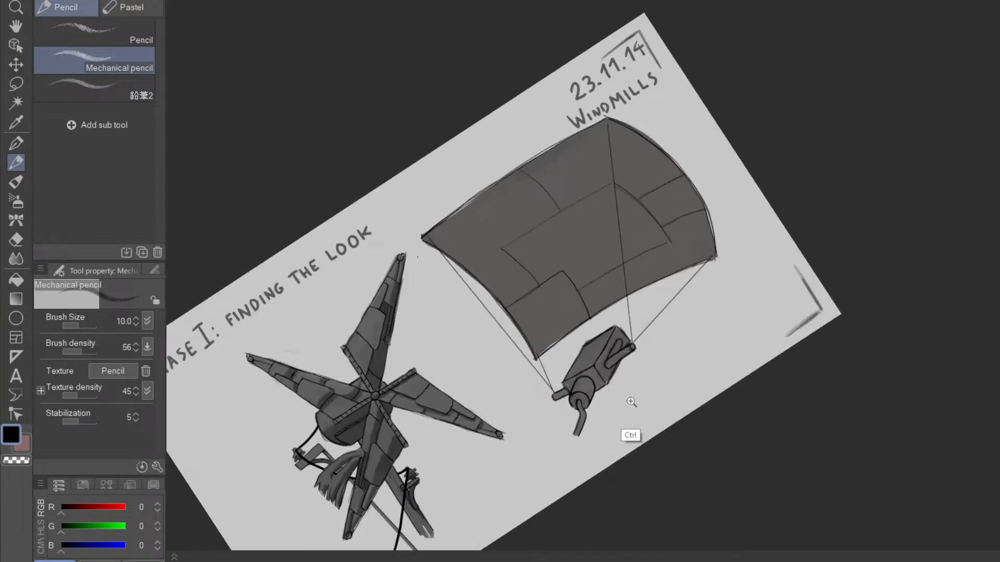
drag(631, 400, 616, 396)
mouse_move(726, 152)
mouse_down()
mouse_move(607, 440)
mouse_move(719, 161)
mouse_up()
key(ctrl+z)
drag(657, 153, 636, 218)
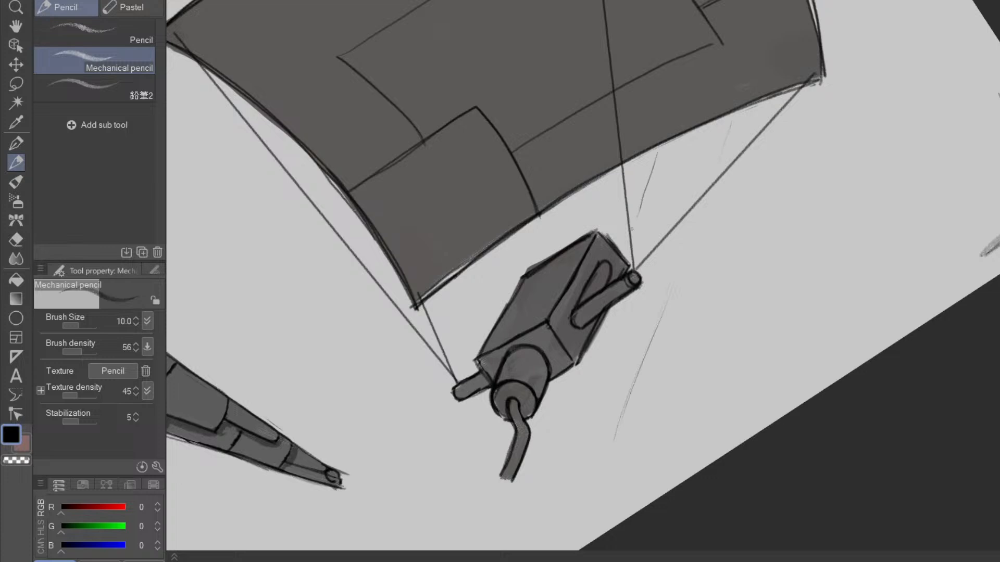
drag(527, 257, 496, 319)
drag(385, 502, 435, 359)
scroll(534, 432, down, 1)
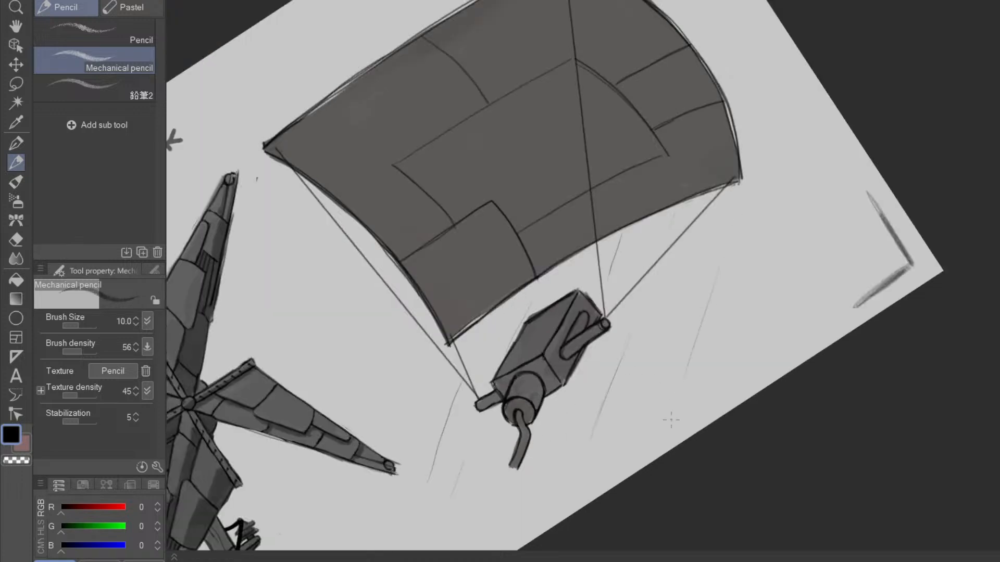
- Clean up the outline of the box's lower edge and draw a small angular tab sticking out beneath the near side rod
drag(859, 228, 538, 448)
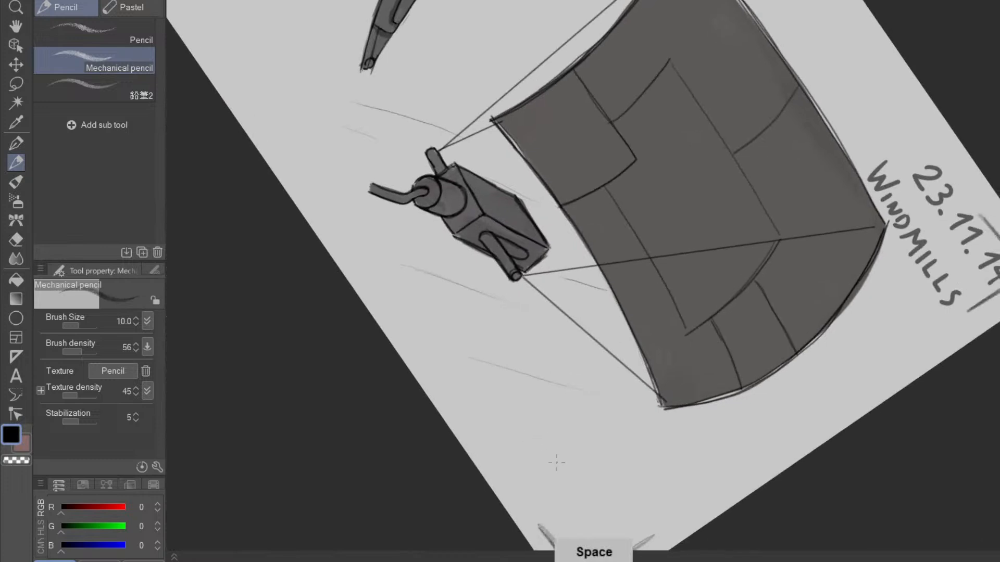
drag(625, 448, 753, 252)
scroll(537, 438, up, 3)
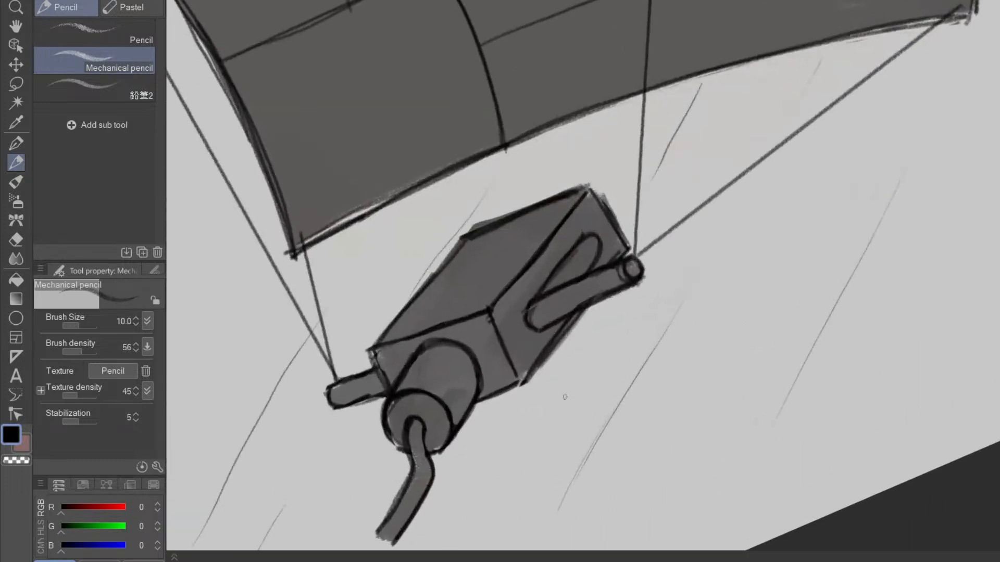
drag(570, 383, 630, 370)
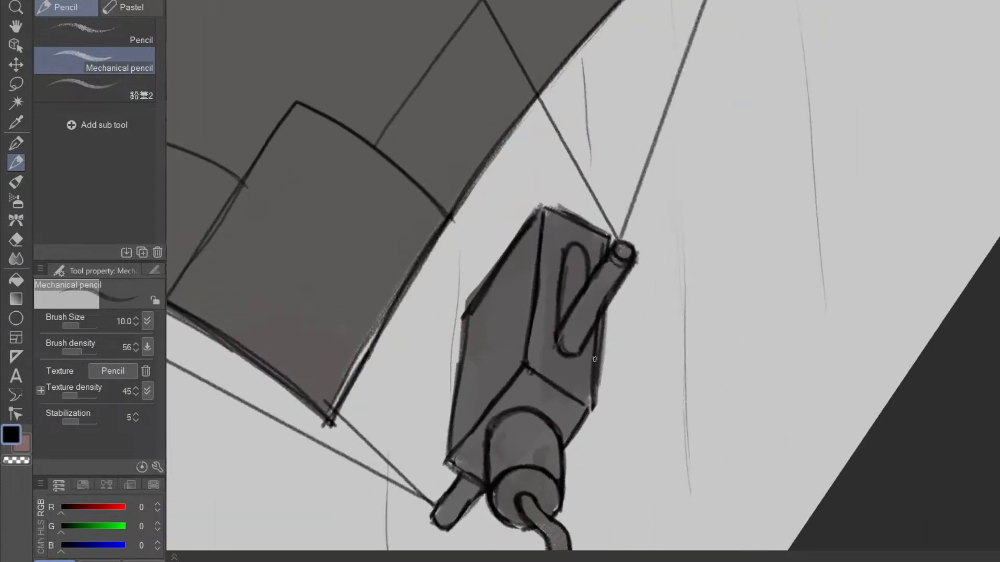
key(e)
mouse_move(607, 316)
mouse_down()
mouse_move(603, 391)
mouse_move(606, 338)
mouse_up()
key(p)
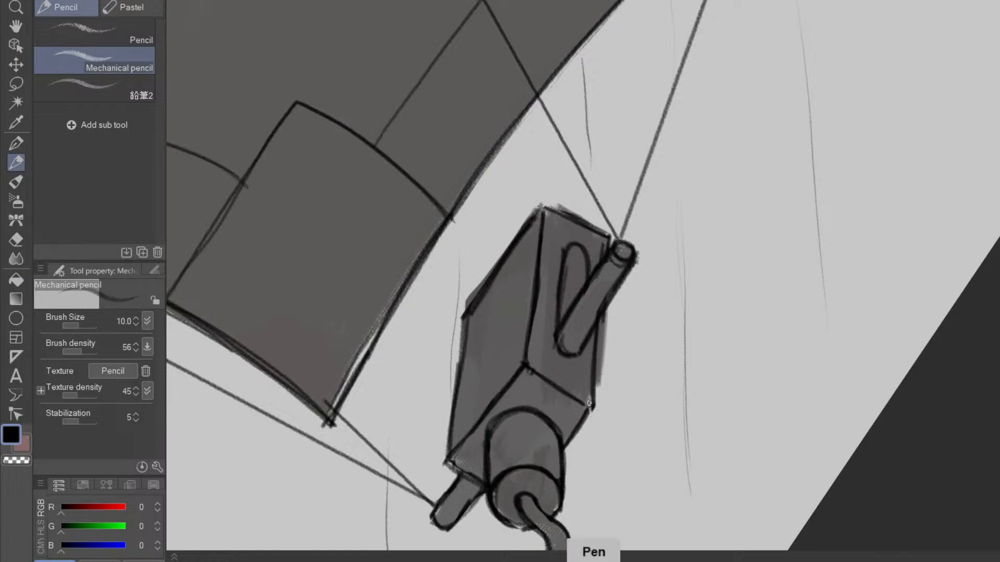
drag(594, 373, 588, 407)
mouse_move(601, 352)
mouse_down()
mouse_move(618, 327)
mouse_move(605, 340)
mouse_move(618, 353)
mouse_move(618, 327)
mouse_move(618, 354)
mouse_move(601, 374)
mouse_move(609, 344)
mouse_move(604, 360)
mouse_up()
key(e)
key(p)
key(e)
key(p)
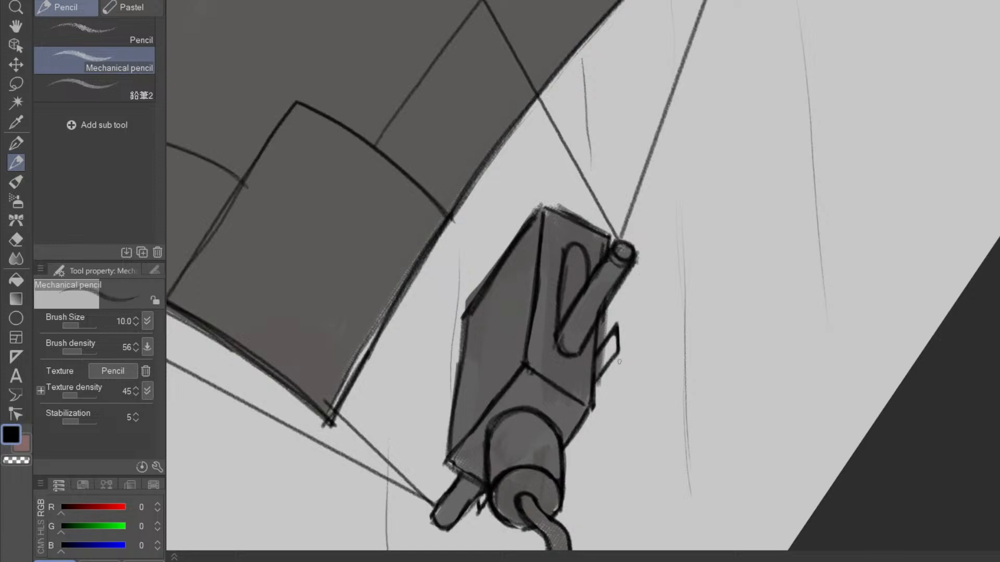
key(space)
drag(654, 407, 679, 408)
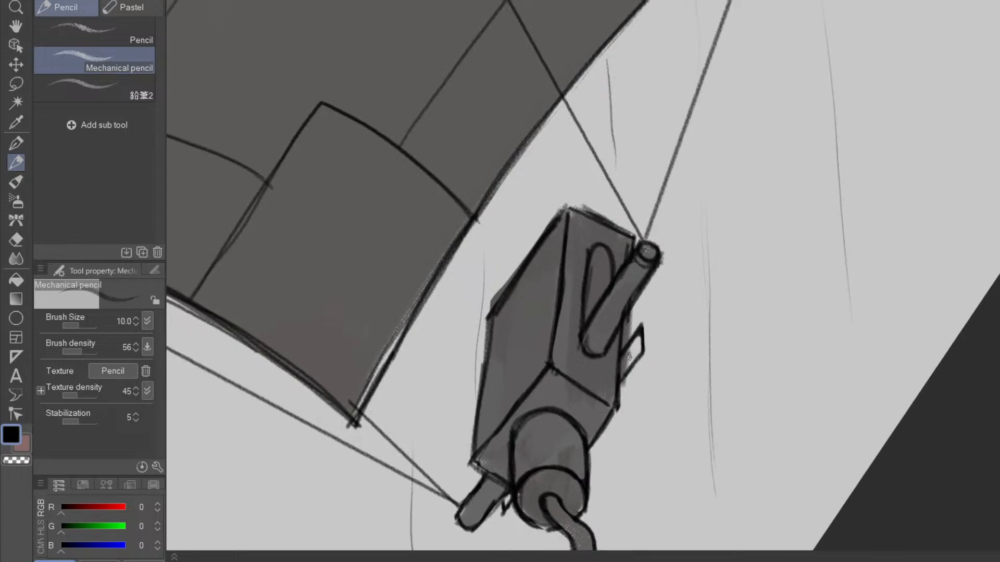
key(ctrl+z)
- Draw a small bolt hole in the tab beneath the box
scroll(659, 390, up, 1)
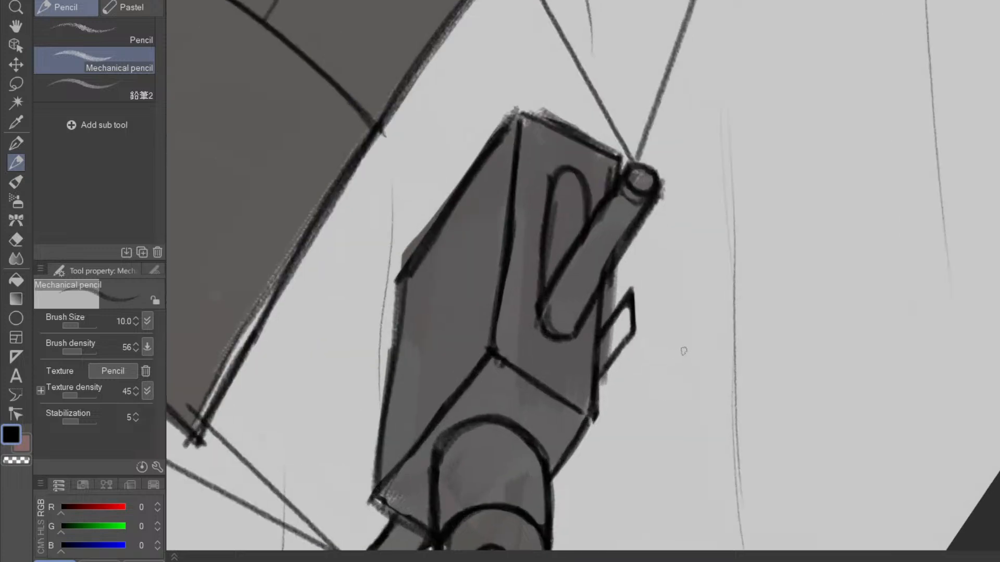
key(shift+space)
drag(676, 352, 587, 426)
mouse_move(550, 322)
mouse_down()
mouse_move(571, 313)
mouse_move(556, 308)
mouse_move(575, 327)
mouse_up()
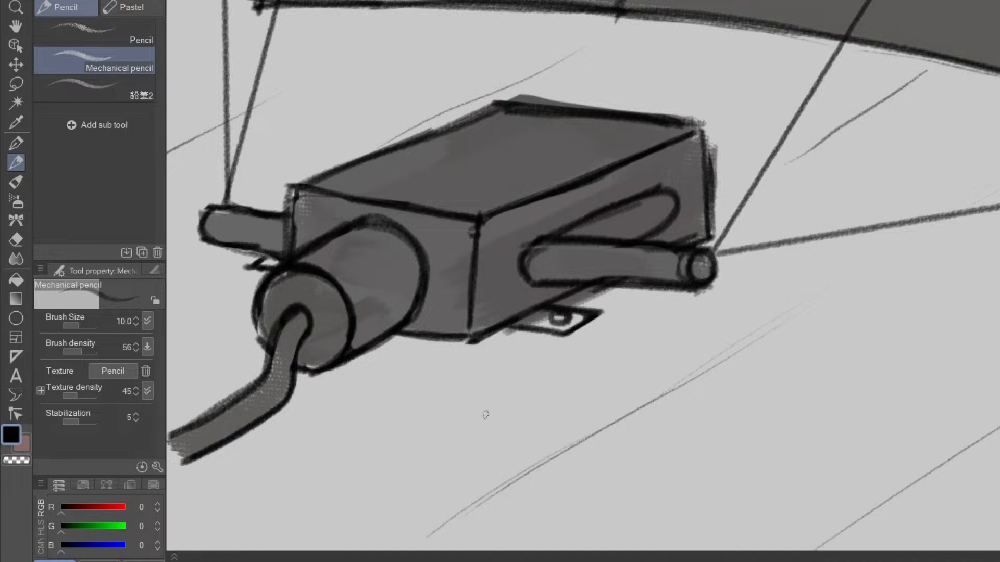
- Erase the wind line between the far side rod and the windmill blade and redraw it shorter
key(ctrl+space)
drag(535, 409, 469, 417)
drag(651, 390, 612, 405)
key(space)
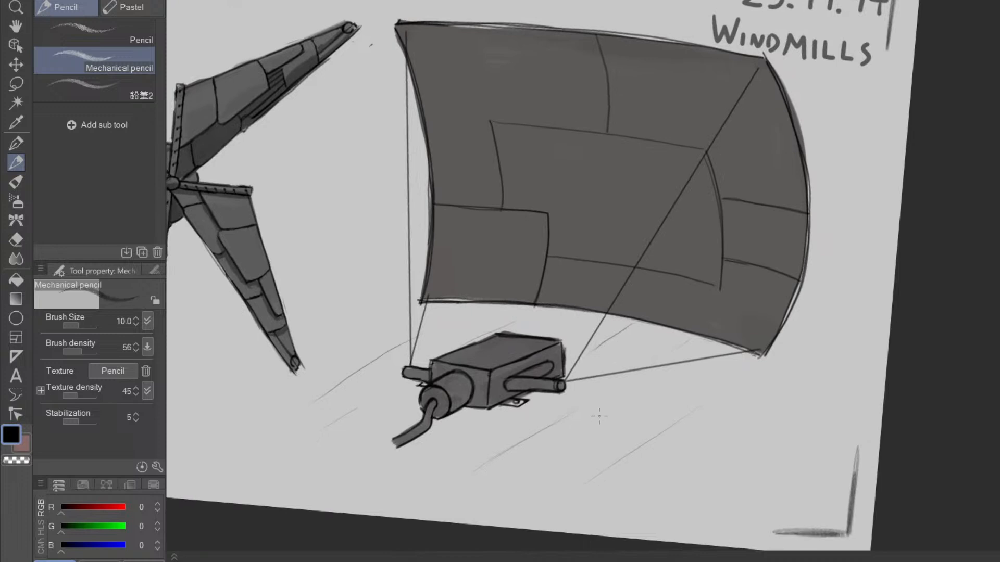
key(shift+space)
drag(605, 469, 767, 366)
key(space)
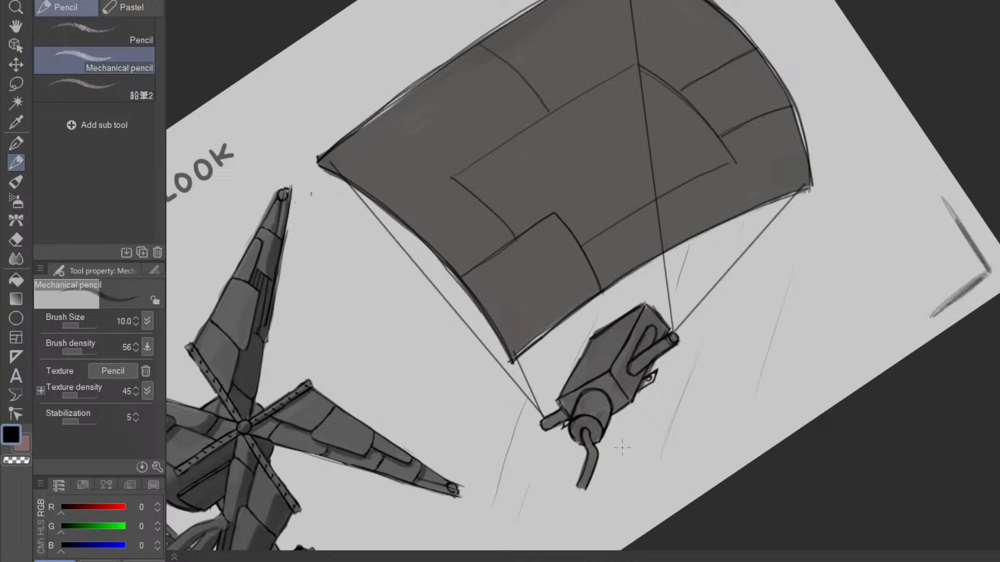
key(space)
drag(653, 471, 711, 382)
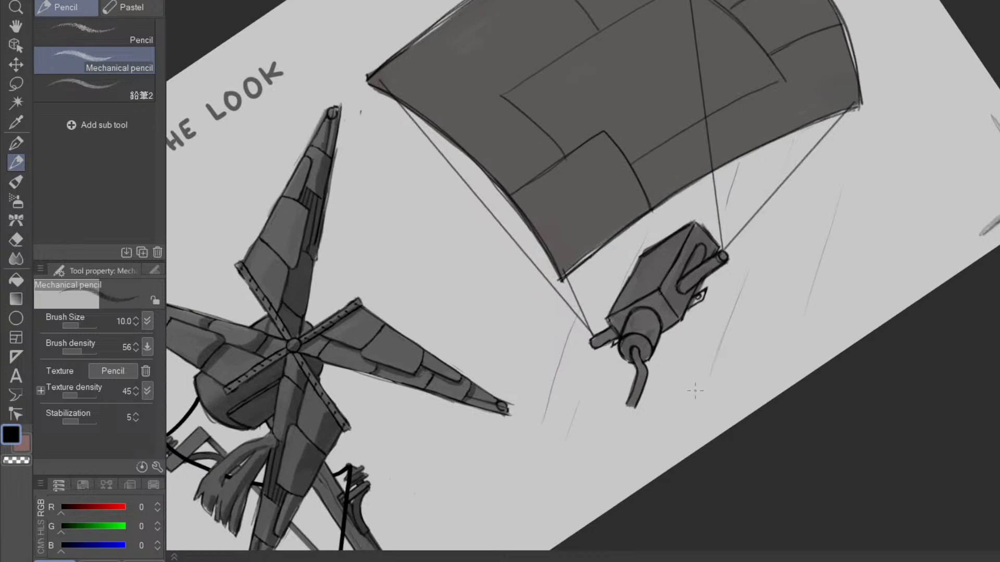
scroll(711, 393, down, 2)
key(space)
drag(743, 433, 731, 415)
key(e)
drag(606, 335, 582, 399)
key(p)
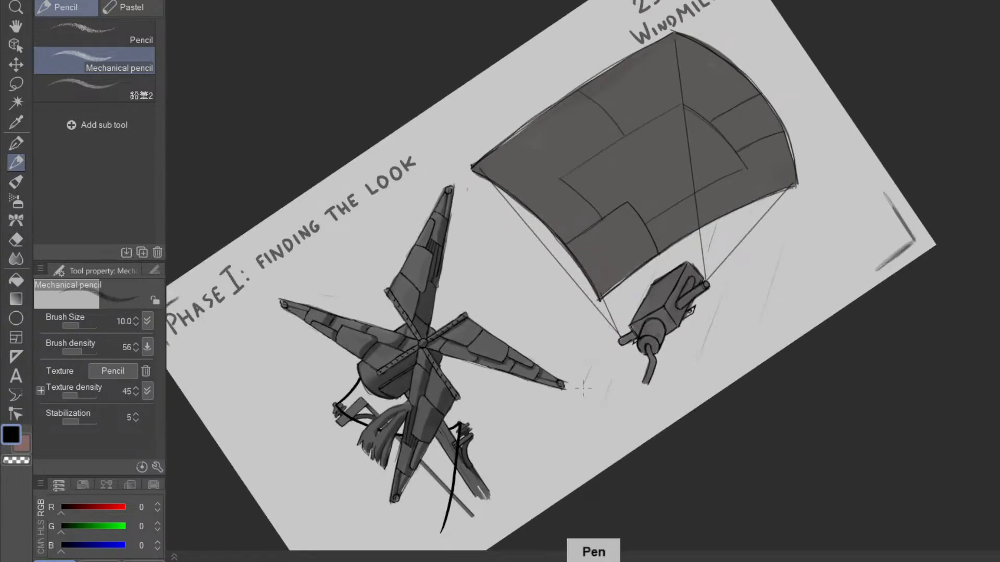
key(shift+space)
drag(894, 353, 829, 477)
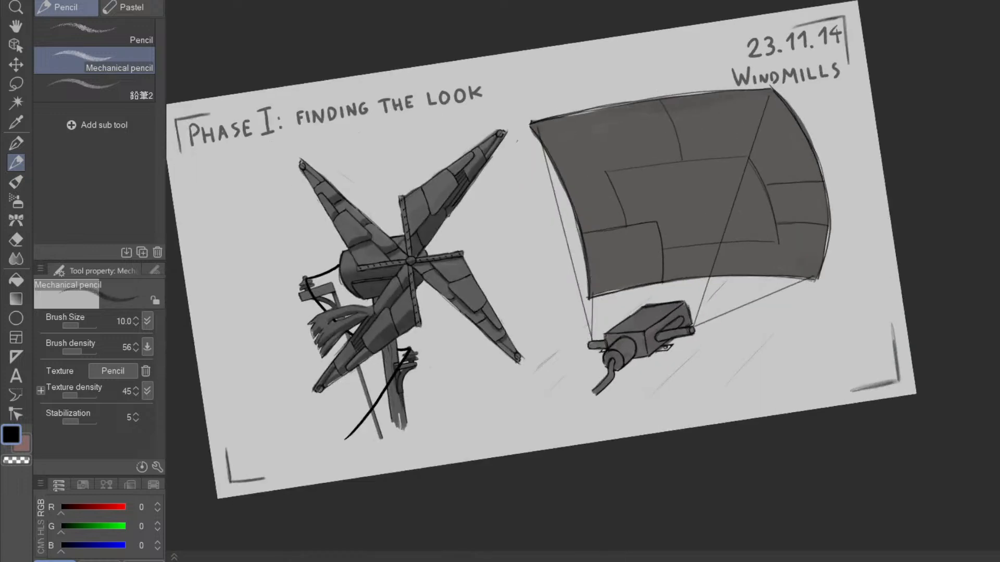
- Sample the sail's dark grey and fill the small tab under the box with the Oil paint brush at size 41.1
alt+click(698, 232)
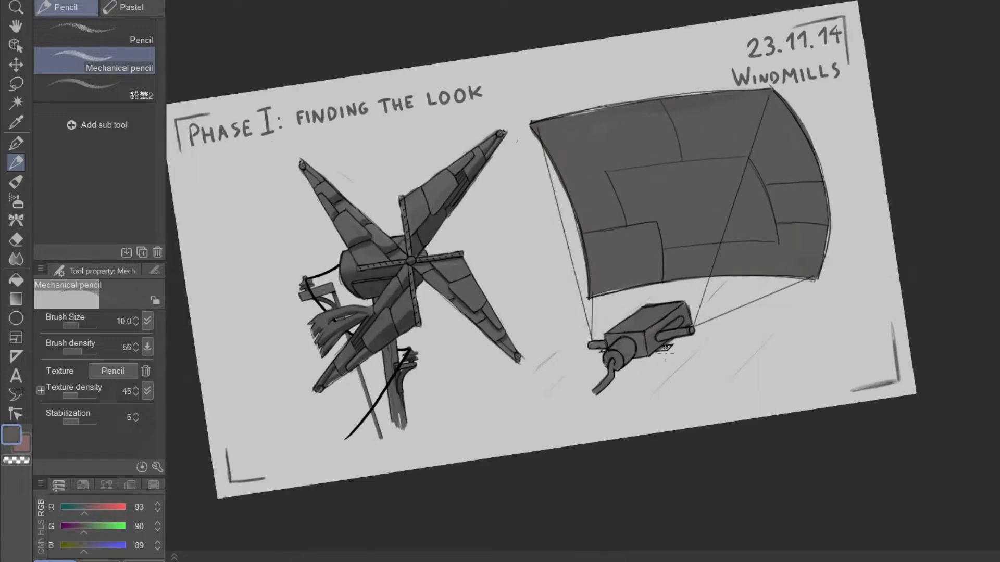
key(b)
scroll(671, 360, up, 4)
mouse_move(677, 346)
ctrl+alt+mouse_down()
mouse_move(636, 348)
mouse_move(657, 354)
mouse_move(664, 328)
mouse_move(676, 325)
ctrl+alt+mouse_up()
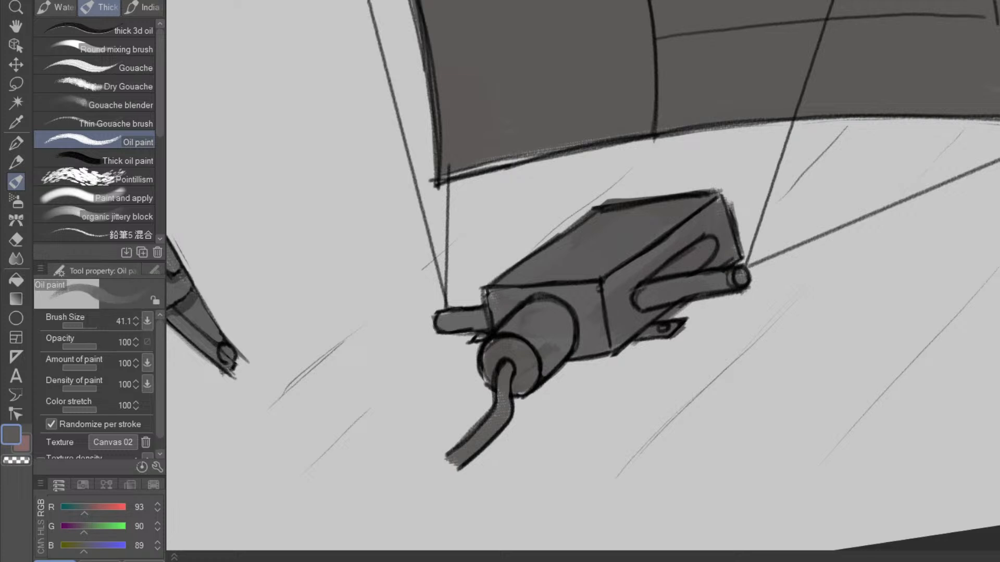
drag(735, 319, 668, 412)
drag(685, 348, 743, 319)
drag(727, 384, 660, 430)
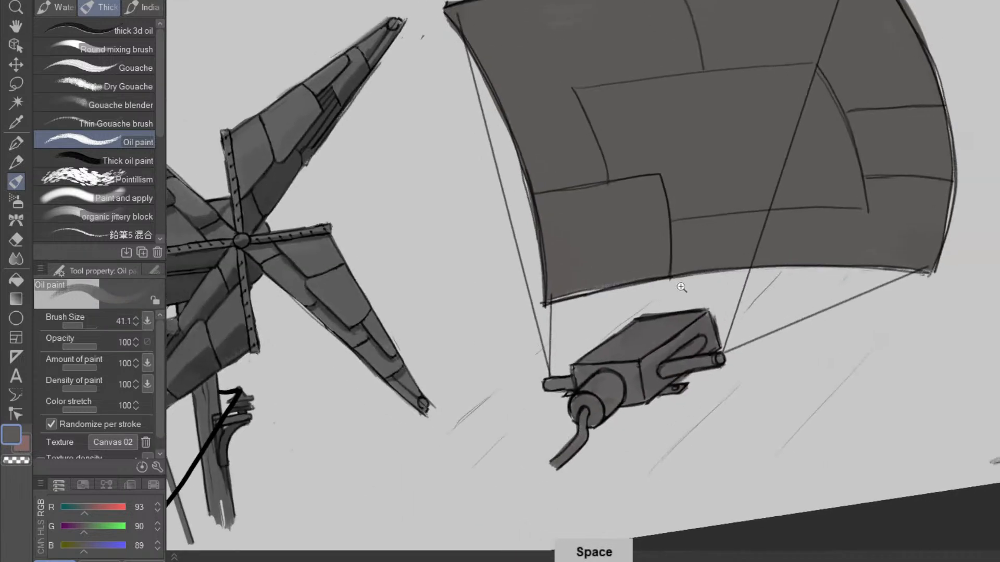
- Draw short black pencil stitches across the central panel's long lower seam, from the corner patch to its outer end
drag(680, 286, 698, 299)
drag(756, 449, 714, 487)
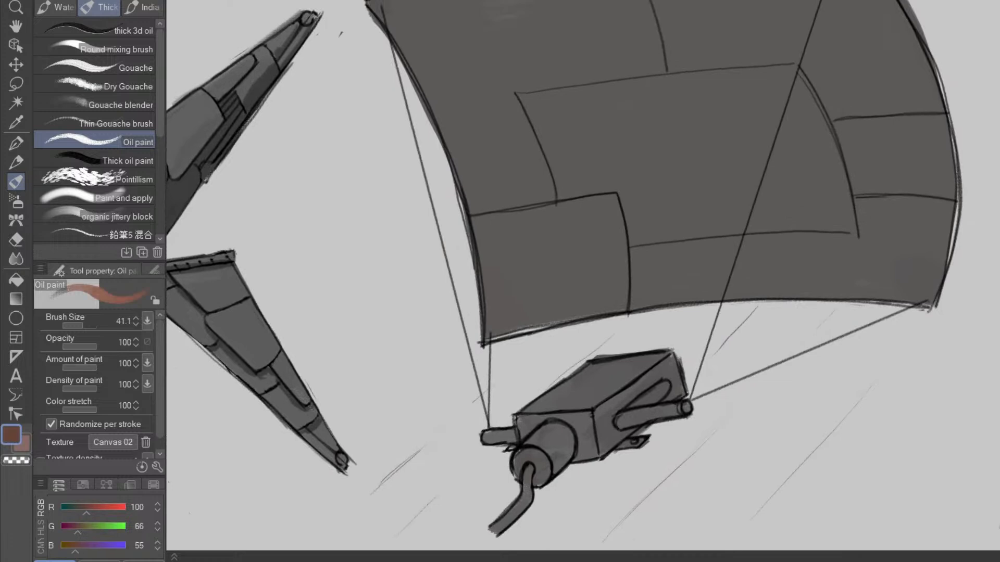
key(p)
key(p)
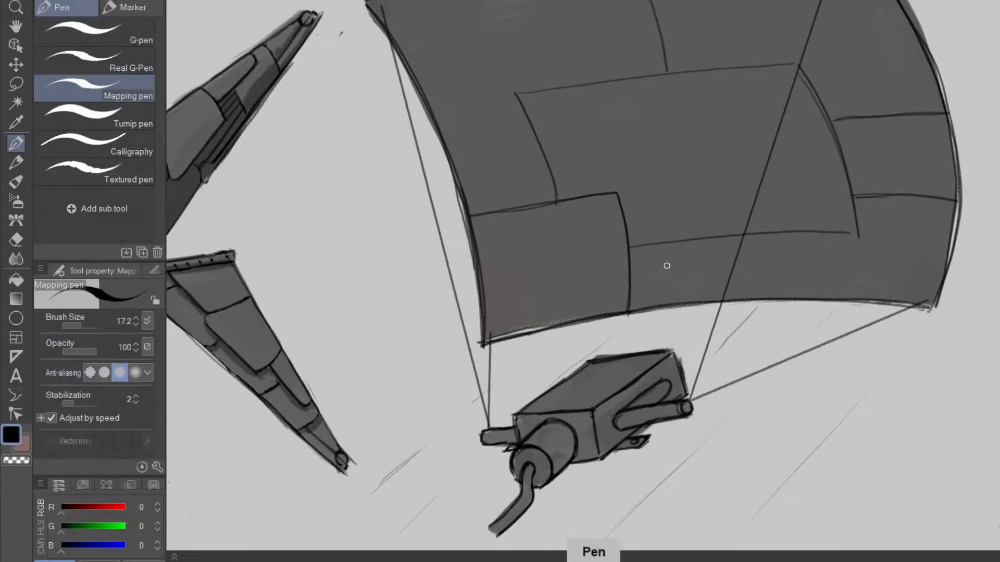
key(ctrl)
ctrl+click(647, 271)
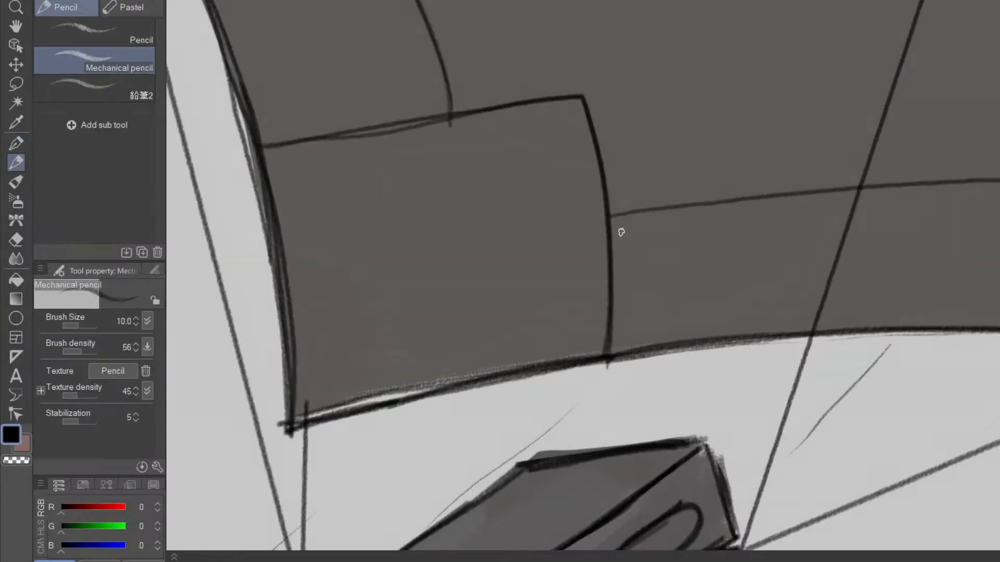
mouse_move(621, 208)
mouse_down()
mouse_move(615, 218)
mouse_move(923, 188)
mouse_up()
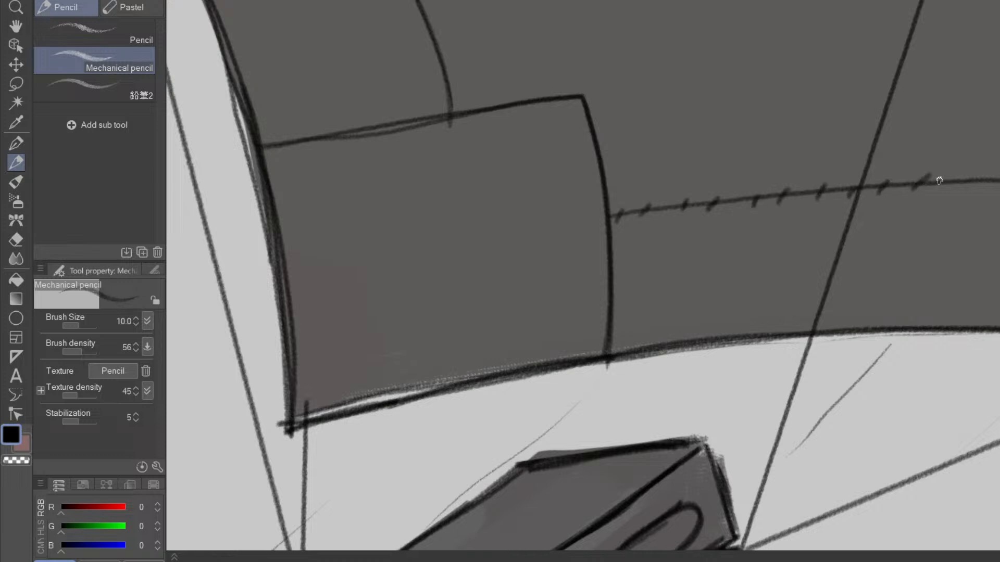
key(space)
mouse_move(961, 239)
mouse_down()
mouse_move(722, 300)
mouse_move(853, 309)
mouse_move(864, 380)
mouse_move(852, 382)
mouse_up()
key(space)
- Draw short slanted stitches up the central panel's curved outer seam to its upper corner
drag(853, 342, 847, 355)
drag(846, 308, 840, 319)
drag(841, 277, 835, 290)
drag(832, 237, 825, 249)
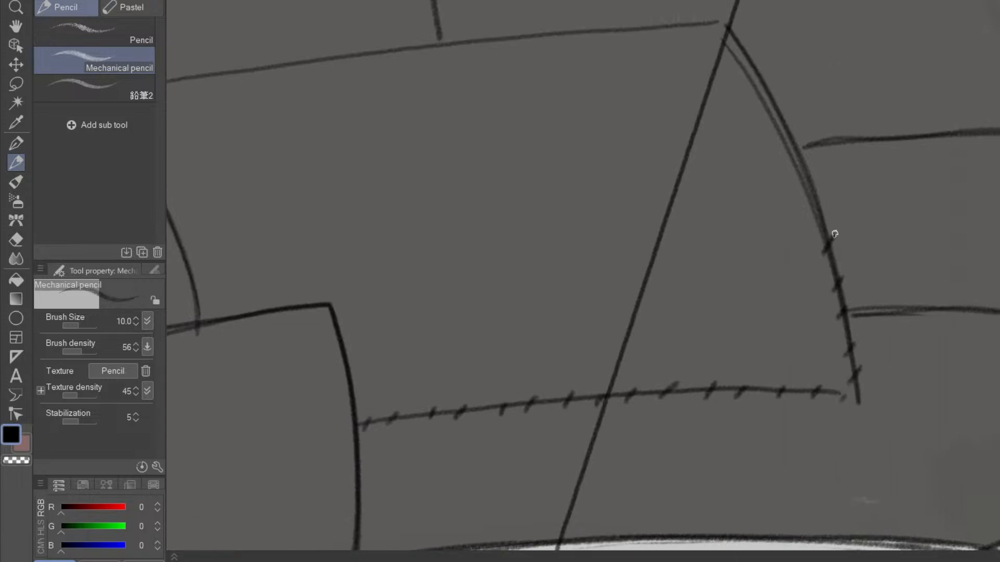
drag(822, 205, 814, 218)
drag(810, 172, 802, 185)
drag(793, 128, 786, 141)
drag(780, 102, 773, 115)
drag(764, 77, 755, 95)
drag(749, 42, 743, 59)
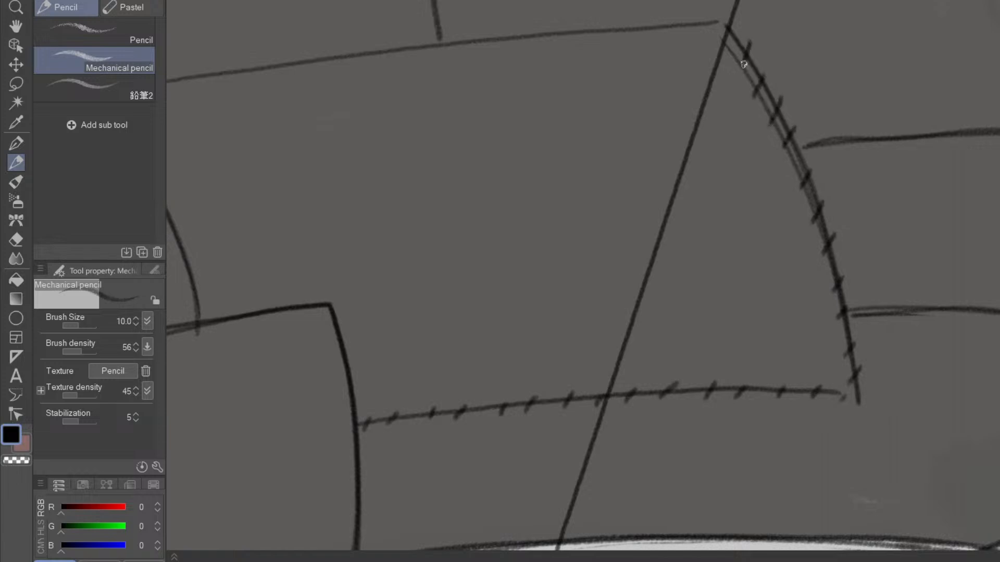
- Draw stitches along the central panel's curved seam facing the windmill creature and across its long upper seam
drag(797, 255, 743, 354)
drag(789, 459, 775, 506)
drag(629, 269, 667, 269)
drag(603, 357, 594, 368)
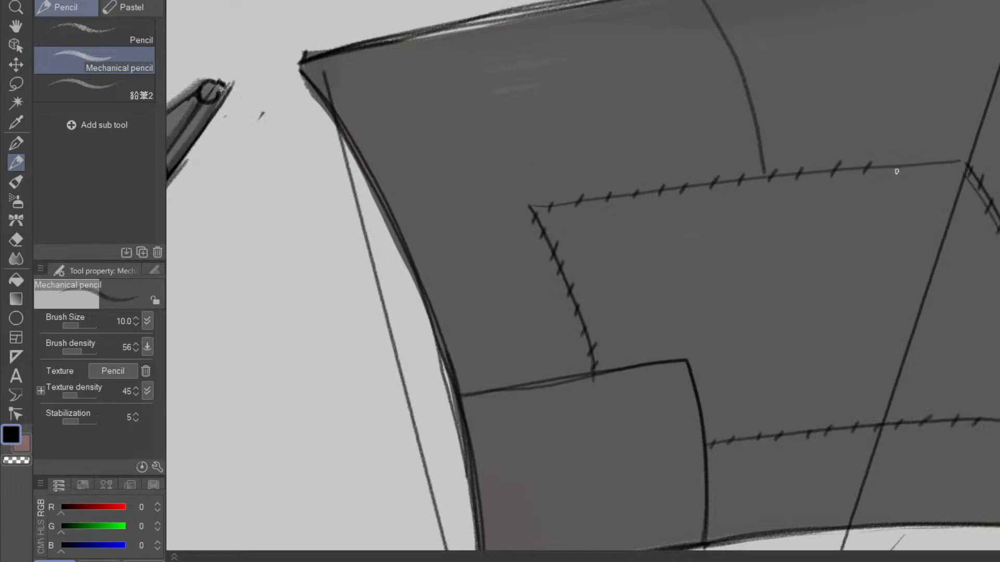
key(space)
drag(948, 201, 825, 207)
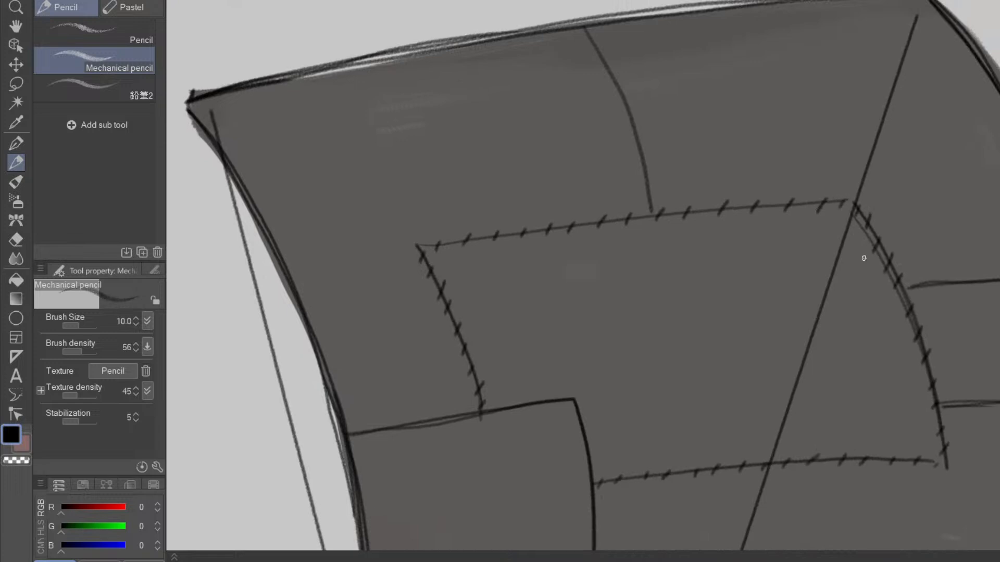
- Draw stitches along both seams of the sail's lower corner patch, out to the sail's edges
key(space)
drag(931, 411, 922, 351)
scroll(929, 350, down, 3)
key(space)
drag(905, 390, 832, 339)
drag(880, 380, 795, 311)
scroll(619, 407, up, 3)
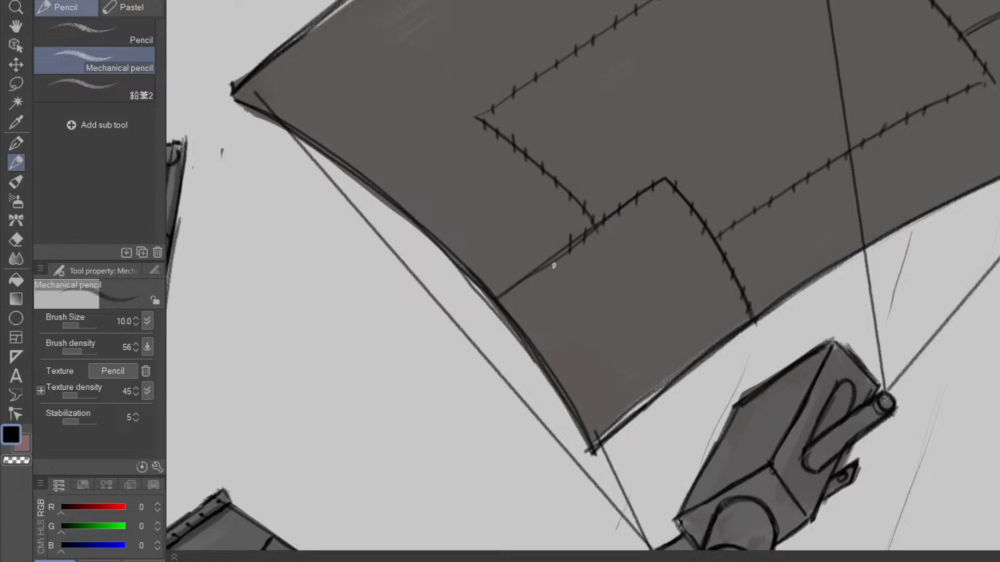
- Draw stitches on the two seams running to the sail's outer curved side and the one reaching its long upper edge
key(space)
drag(817, 279, 515, 546)
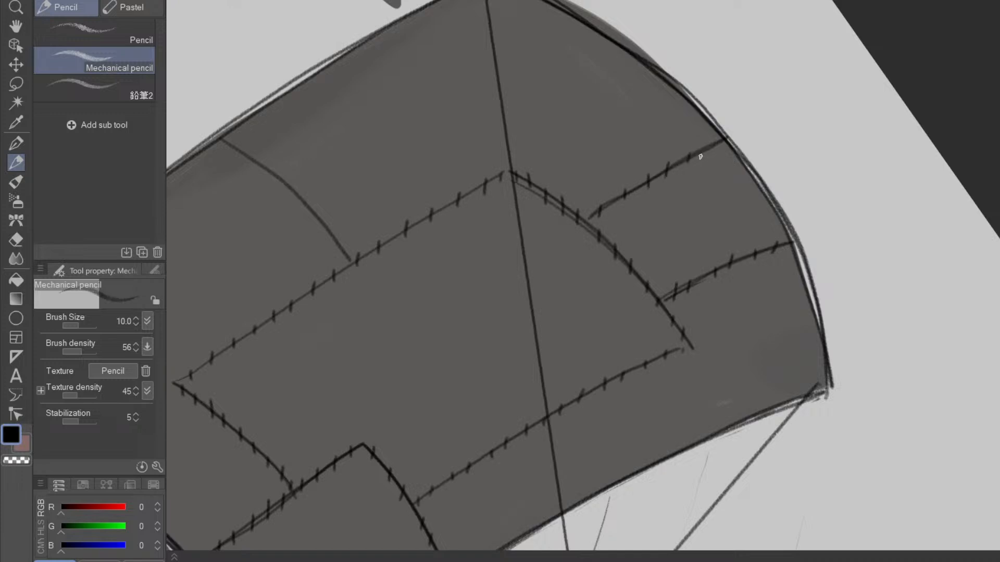
key(space)
drag(402, 281, 452, 237)
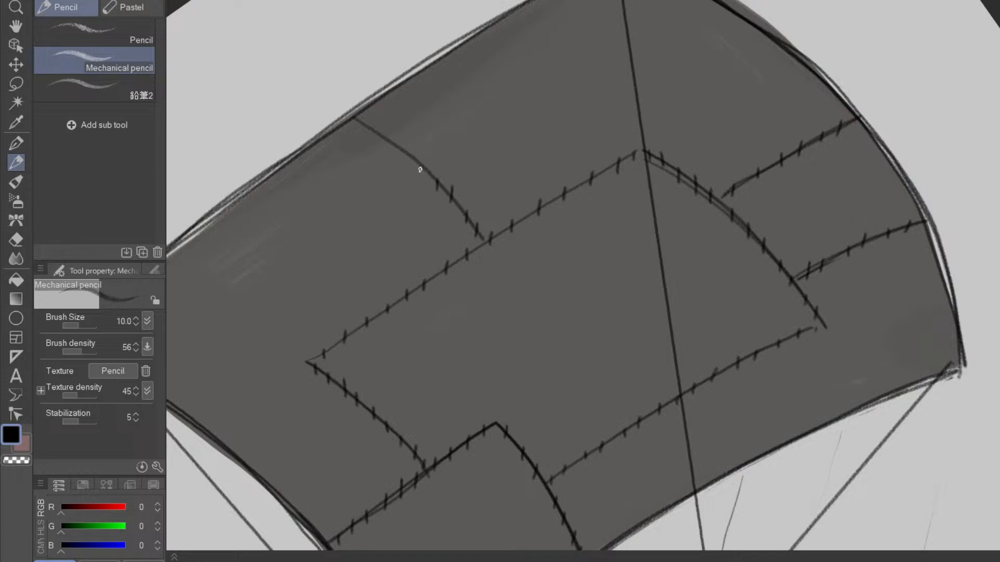
key(ctrl+space)
drag(634, 285, 583, 285)
key(space)
drag(725, 429, 688, 352)
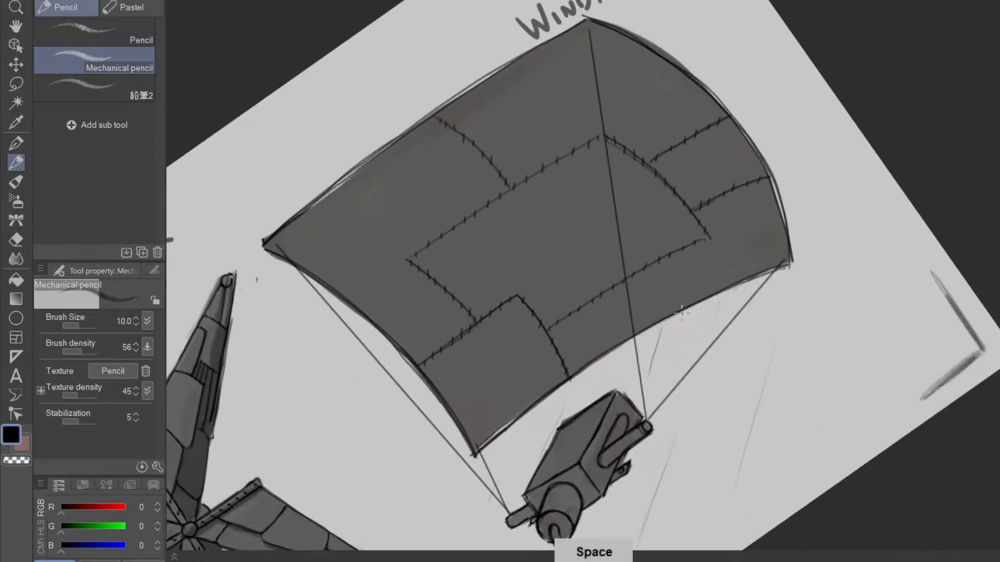
- Paint a thick black shadow stroke along the central panel's lower seam with the Oil paint brush
key(shift+space)
mouse_move(681, 312)
mouse_down()
mouse_move(752, 404)
mouse_move(627, 470)
mouse_move(671, 467)
mouse_move(804, 281)
mouse_up()
key(space)
drag(699, 429, 749, 447)
key(space)
key(space)
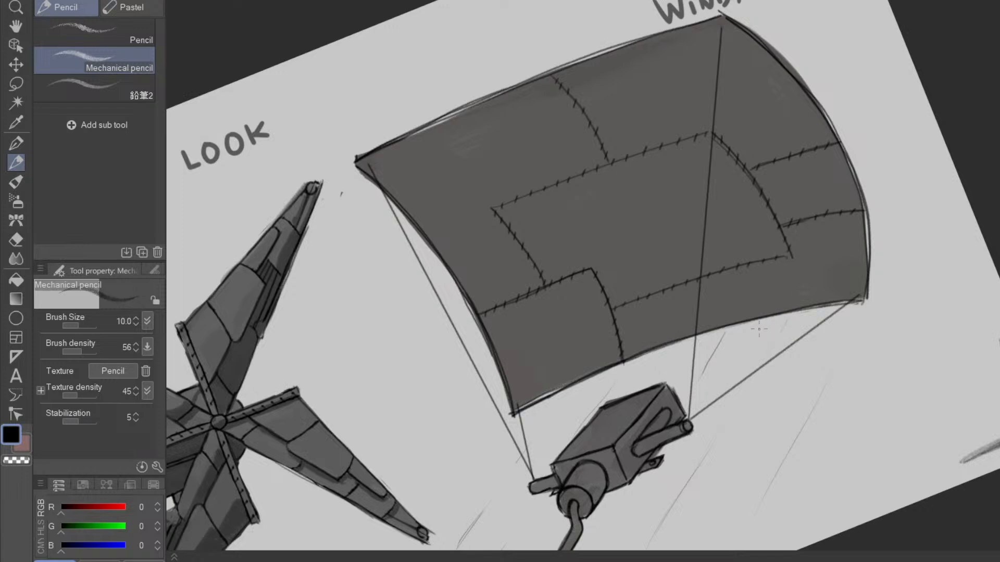
click(15, 181)
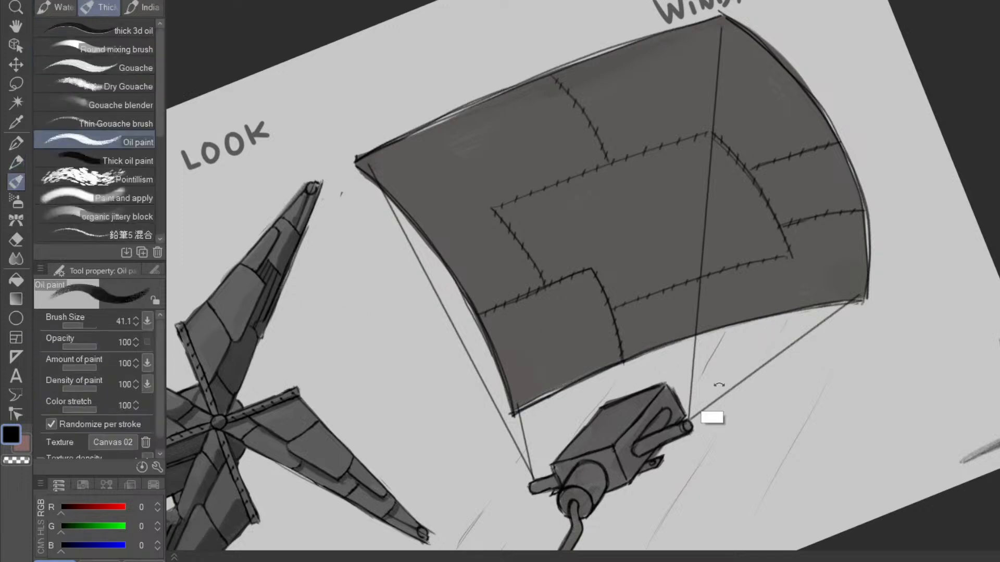
drag(692, 410, 687, 298)
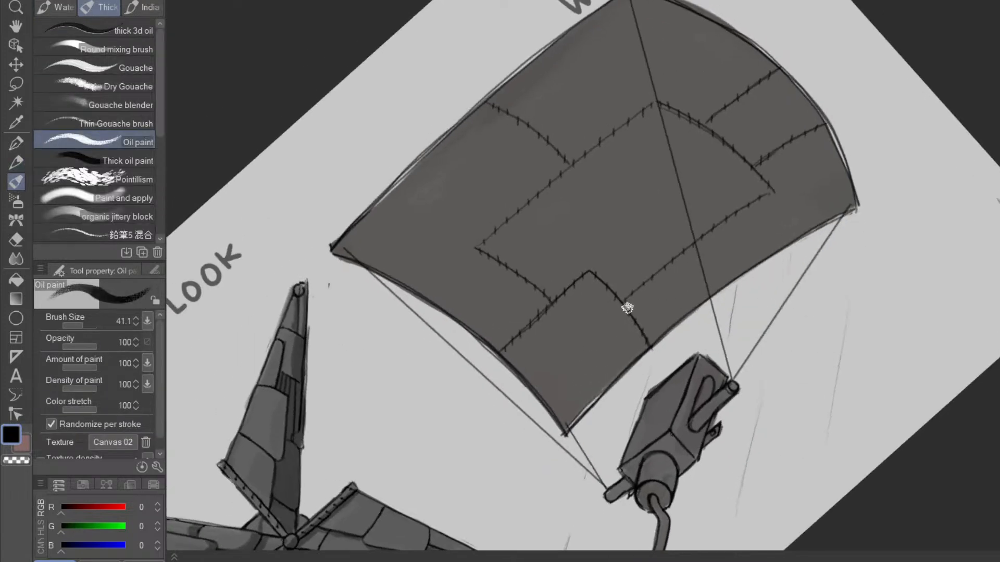
drag(621, 302, 685, 251)
drag(626, 303, 770, 193)
- Paint a dark shadow stroke along the lower of the two seams at the sail's outer curved side, undoing the last stroke
mouse_move(873, 235)
mouse_down()
mouse_move(633, 415)
mouse_move(649, 455)
mouse_up()
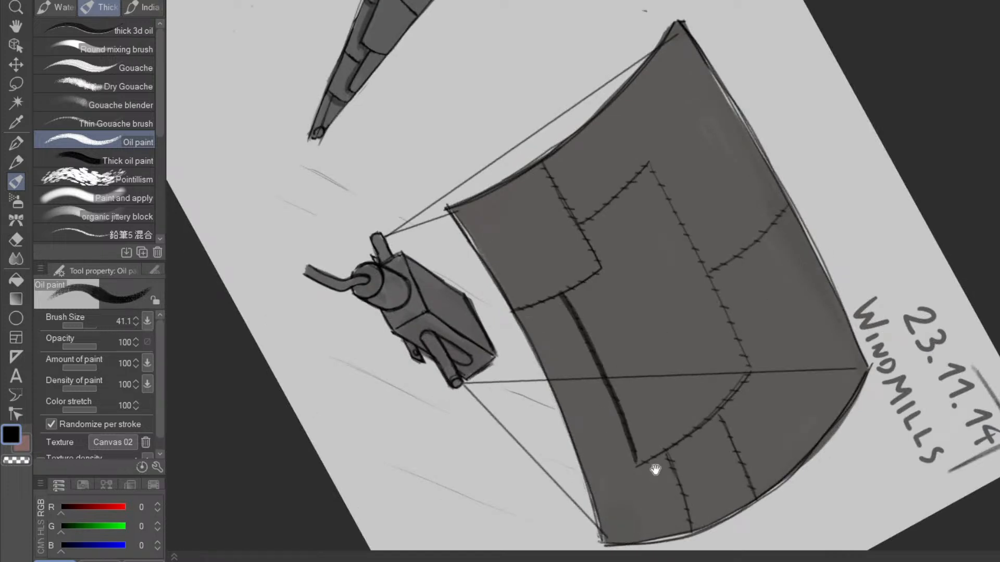
mouse_move(661, 435)
mouse_down()
mouse_move(644, 418)
mouse_move(710, 458)
mouse_move(536, 431)
mouse_up()
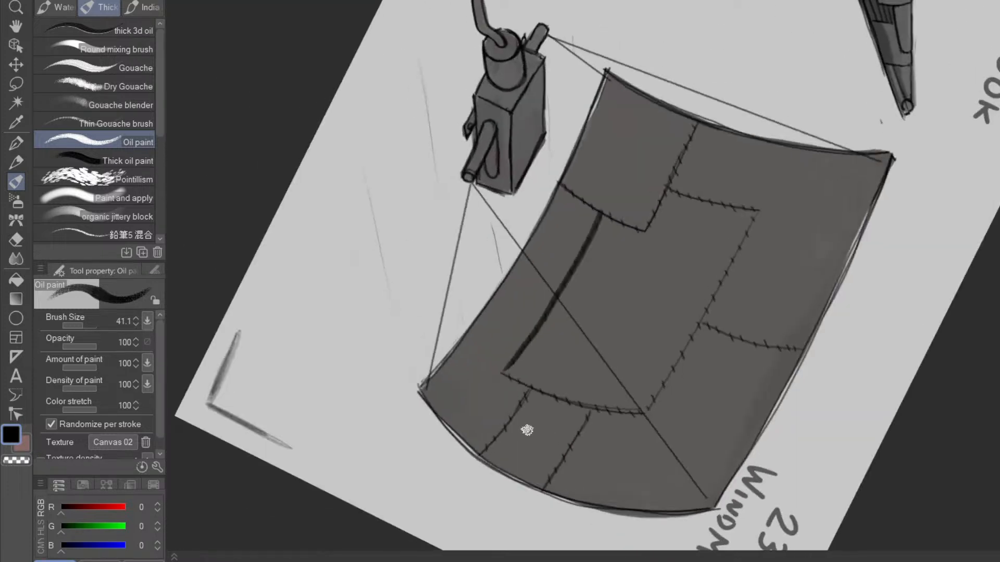
drag(476, 456, 530, 390)
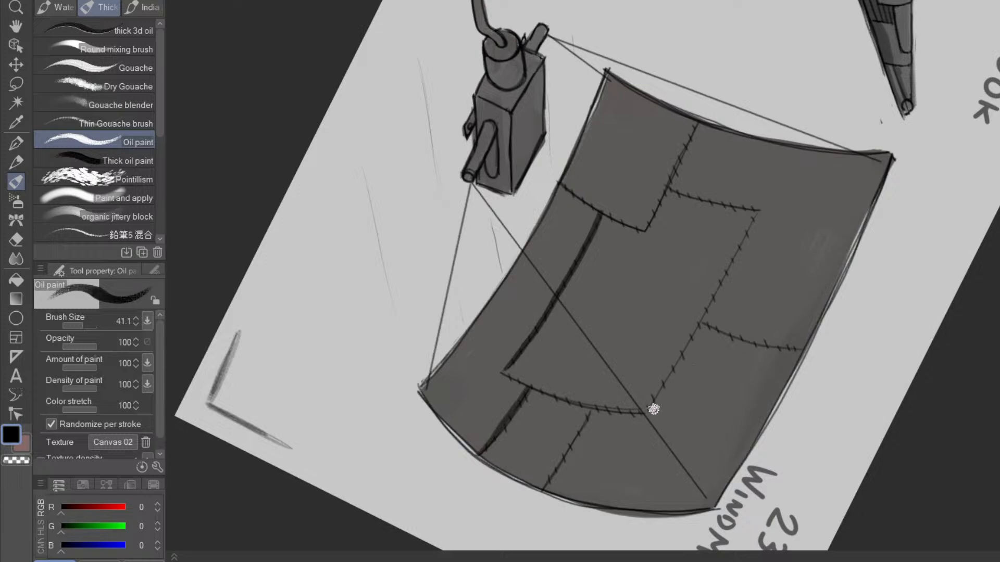
key(shift)
drag(610, 260, 504, 199)
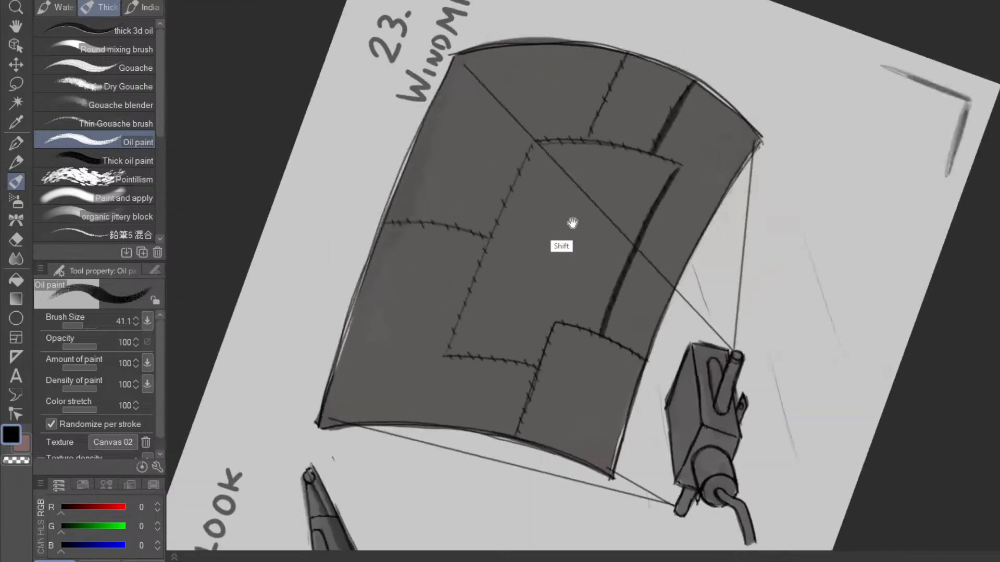
drag(684, 422, 698, 447)
key(ctrl+z)
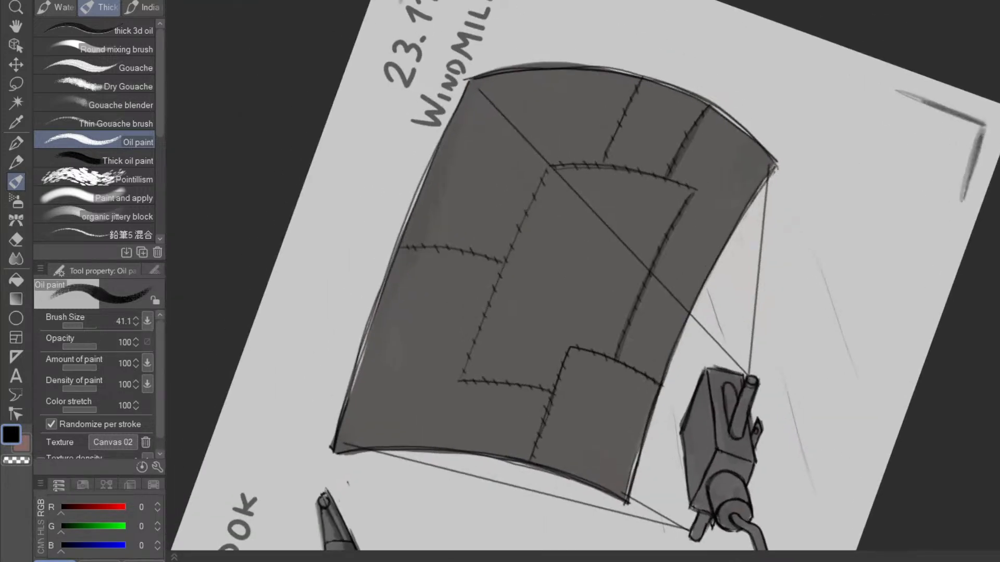
- Examine the patchwork sail and the motor unit below it from rotated and zoomed views
drag(966, 313, 627, 495)
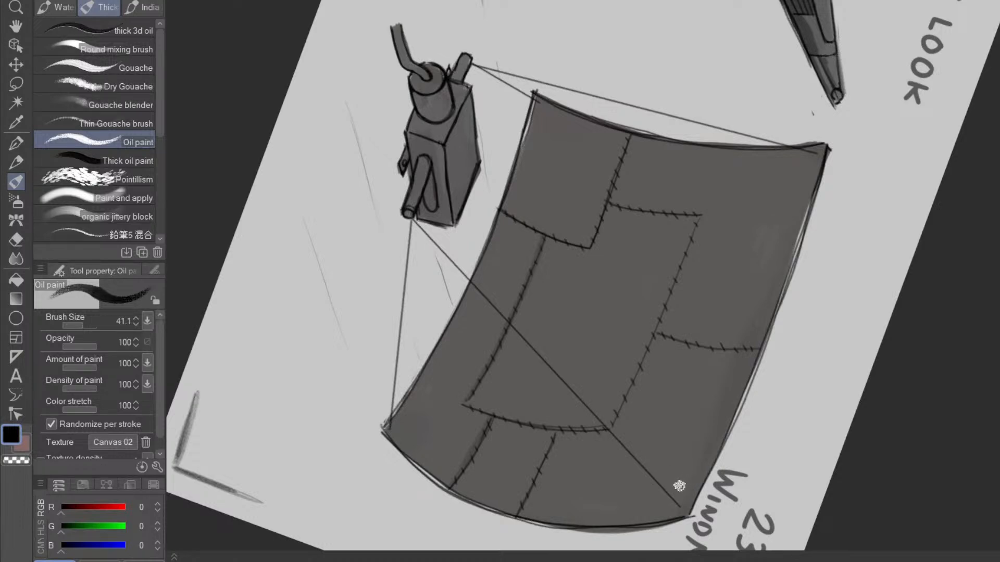
drag(692, 286, 680, 134)
drag(669, 317, 624, 323)
drag(696, 448, 694, 392)
drag(729, 453, 753, 370)
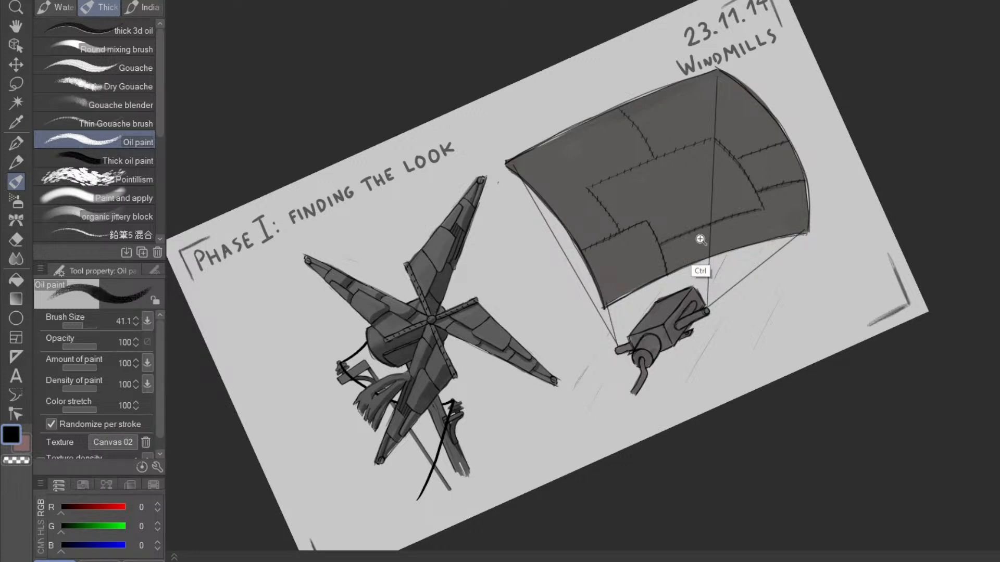
scroll(706, 230, up, 3)
drag(695, 298, 662, 330)
drag(770, 443, 801, 376)
drag(741, 218, 697, 348)
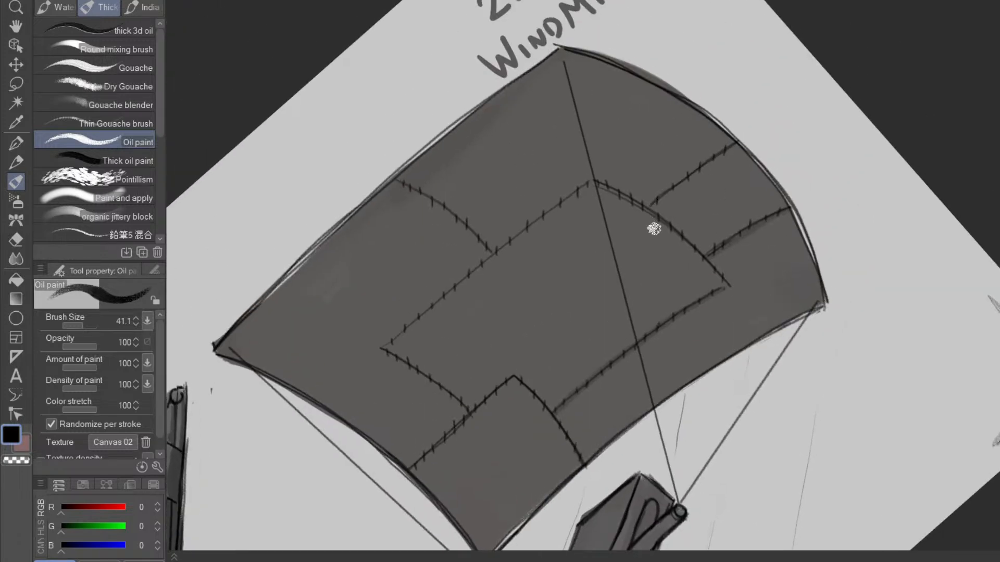
drag(605, 416, 696, 301)
scroll(679, 339, down, 3)
drag(692, 452, 650, 307)
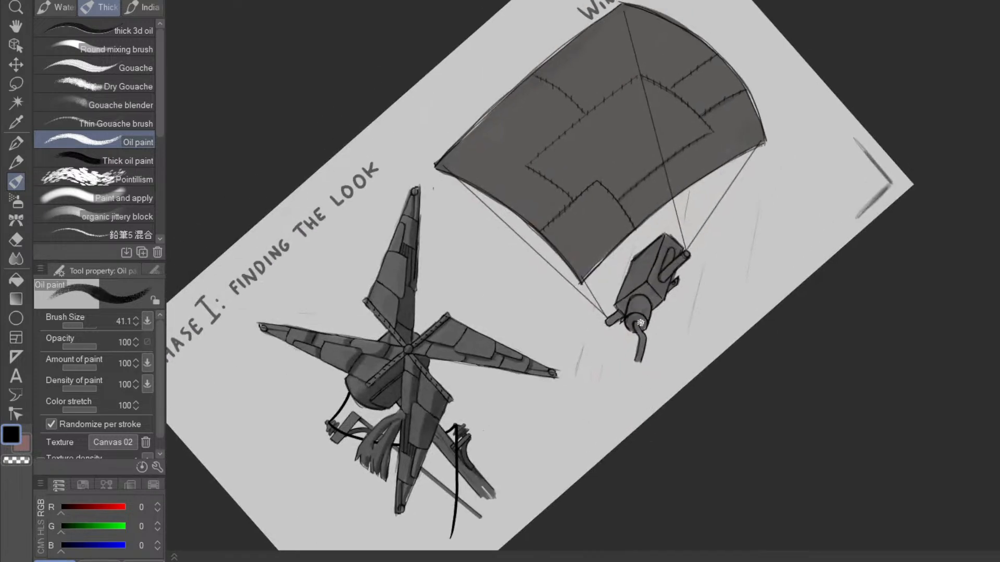
scroll(640, 323, up, 3)
mouse_move(569, 281)
mouse_down()
mouse_move(593, 263)
mouse_move(580, 285)
mouse_move(628, 238)
mouse_move(653, 257)
mouse_move(656, 280)
mouse_move(655, 255)
mouse_move(667, 268)
mouse_move(652, 293)
mouse_move(643, 278)
mouse_move(635, 303)
mouse_move(642, 278)
mouse_move(629, 332)
mouse_move(602, 341)
mouse_move(637, 373)
mouse_move(618, 335)
mouse_move(637, 370)
mouse_move(612, 325)
mouse_move(634, 359)
mouse_move(620, 425)
mouse_move(637, 359)
mouse_up()
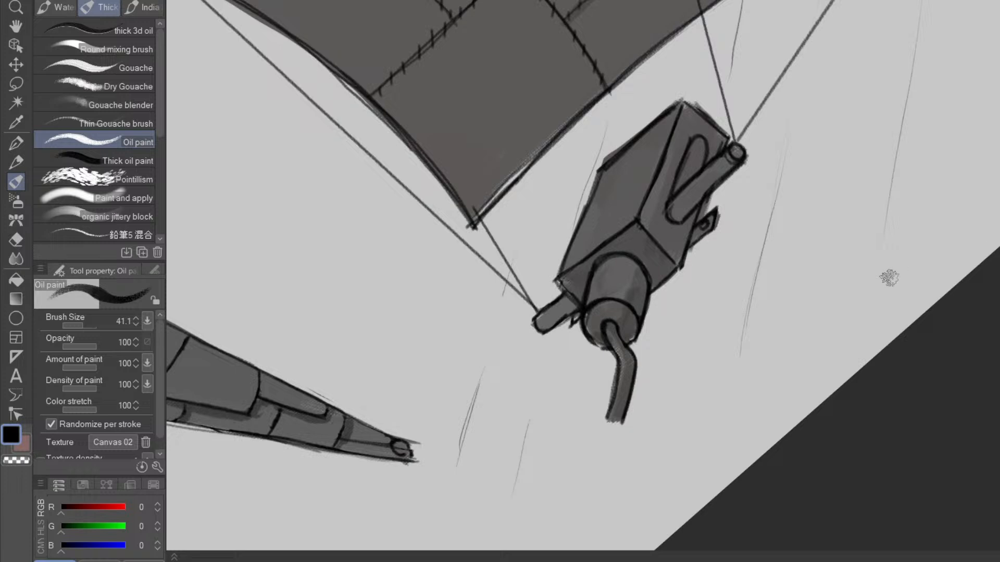
drag(680, 221, 697, 143)
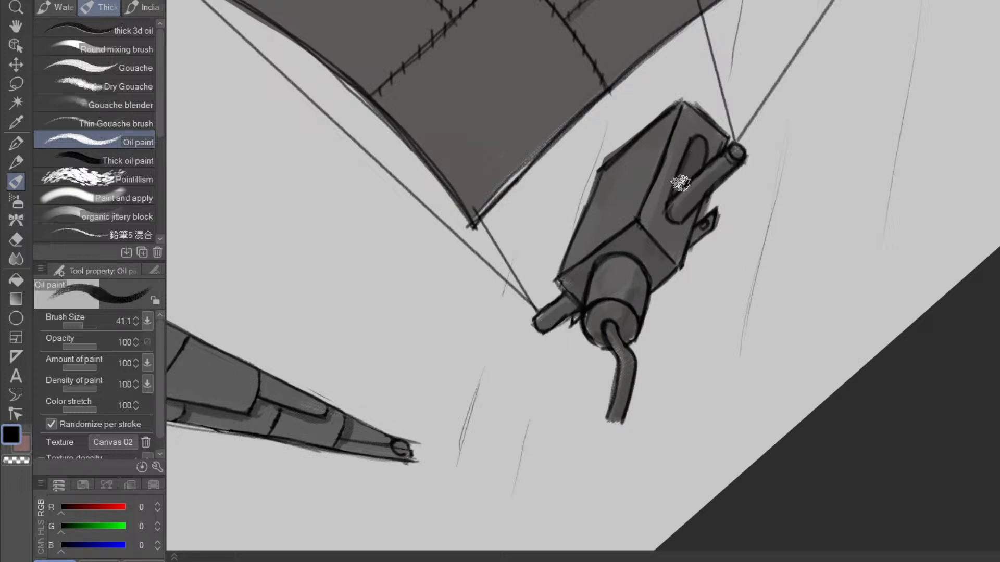
drag(745, 254, 731, 356)
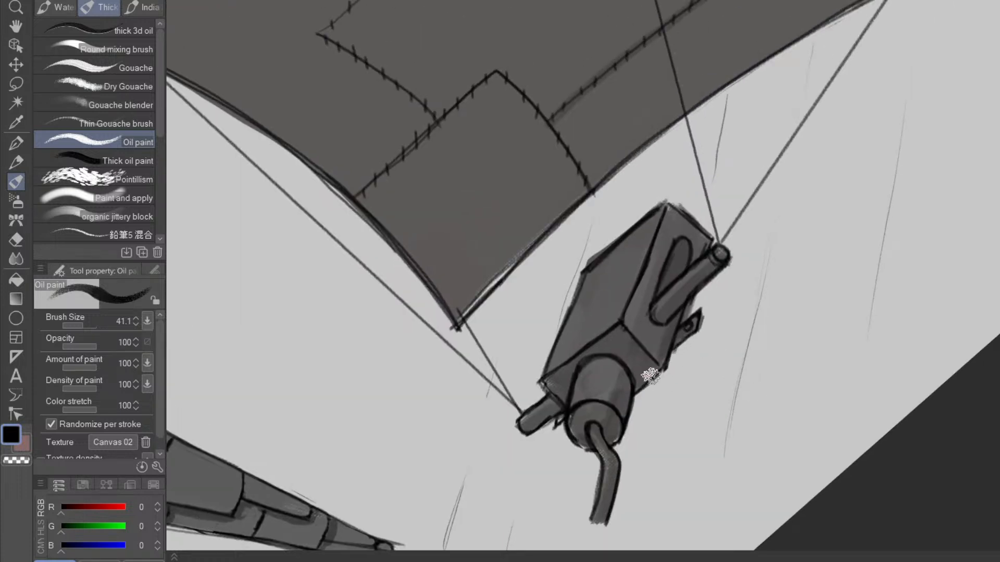
scroll(687, 406, down, 5)
drag(819, 329, 745, 399)
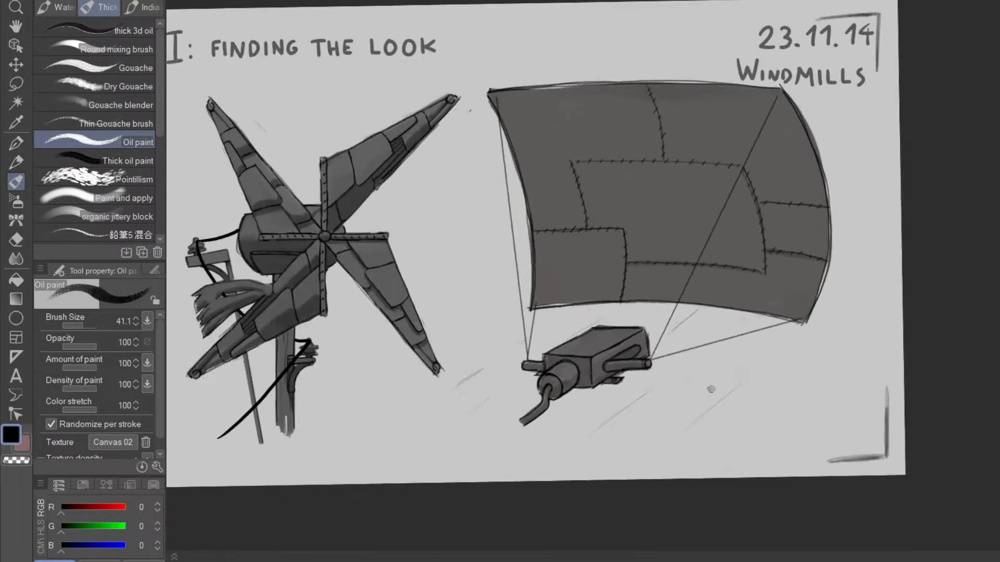
- Paint a darker shadow band along the sail's upper edge with the Oil paint brush at size 151.6
scroll(715, 388, up, 2)
drag(726, 435, 771, 319)
drag(773, 371, 802, 440)
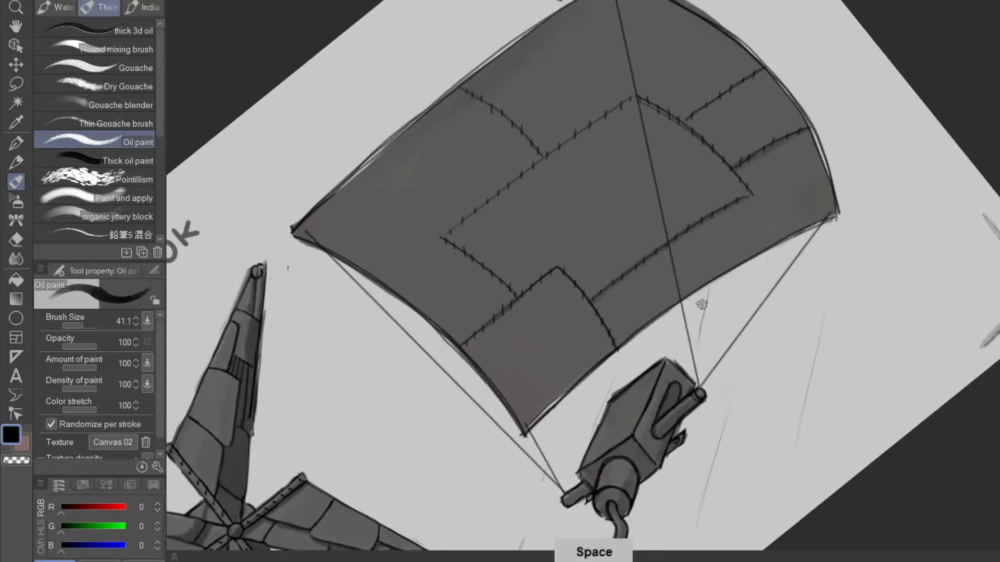
drag(530, 395, 592, 462)
ctrl+alt+drag(503, 411, 529, 414)
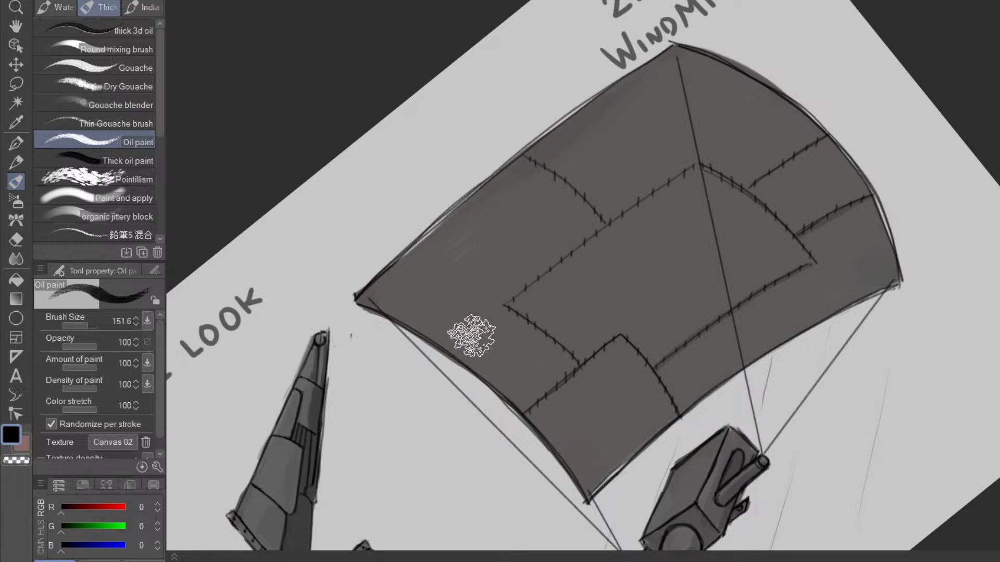
mouse_move(420, 350)
mouse_down()
mouse_move(697, 109)
mouse_move(352, 384)
mouse_move(386, 311)
mouse_move(357, 290)
mouse_move(670, 63)
mouse_move(599, 152)
mouse_move(773, 44)
mouse_move(552, 218)
mouse_move(423, 360)
mouse_up()
mouse_move(823, 147)
mouse_down()
mouse_move(703, 349)
mouse_move(508, 409)
mouse_up()
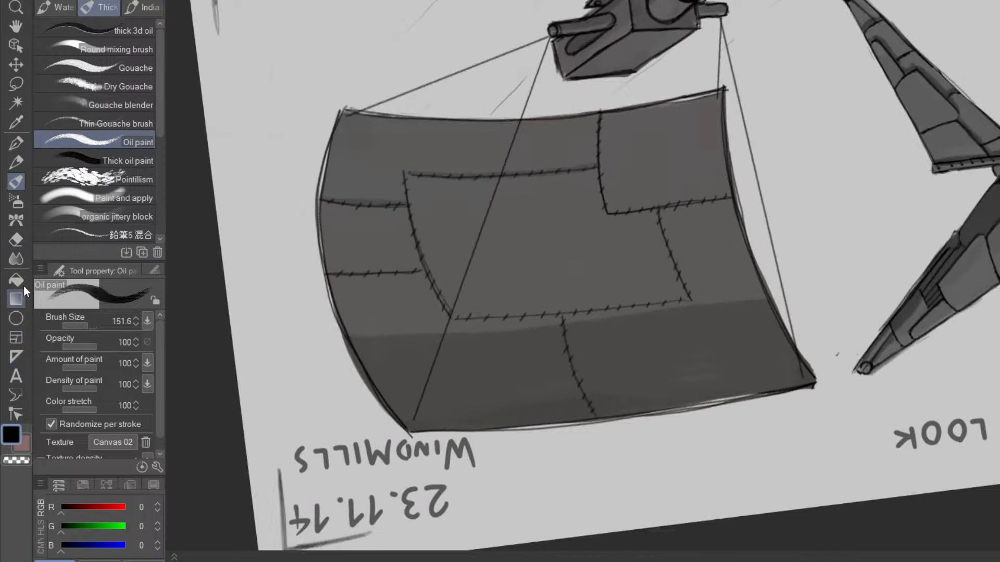
- Soften the boundary of the sail's shadow band with the Blur tool, enlarging its brush to 327.6
click(16, 258)
drag(618, 411, 721, 324)
mouse_move(566, 439)
mouse_down()
mouse_move(541, 484)
mouse_move(603, 380)
mouse_move(706, 133)
mouse_up()
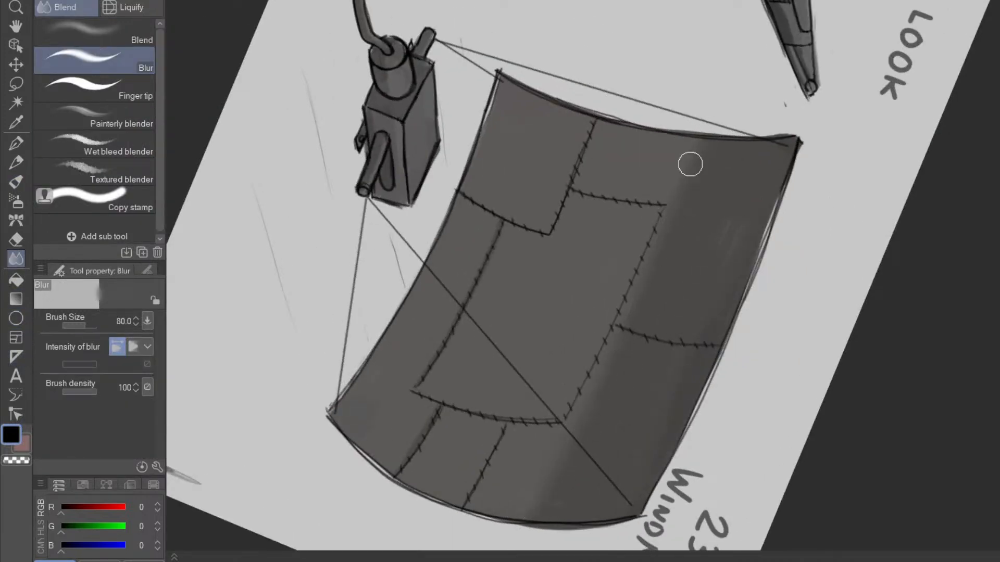
drag(545, 478, 597, 503)
mouse_move(530, 536)
mouse_down()
mouse_move(578, 386)
mouse_move(536, 503)
mouse_move(633, 312)
mouse_move(597, 456)
mouse_up()
drag(636, 511, 680, 261)
drag(639, 358, 716, 314)
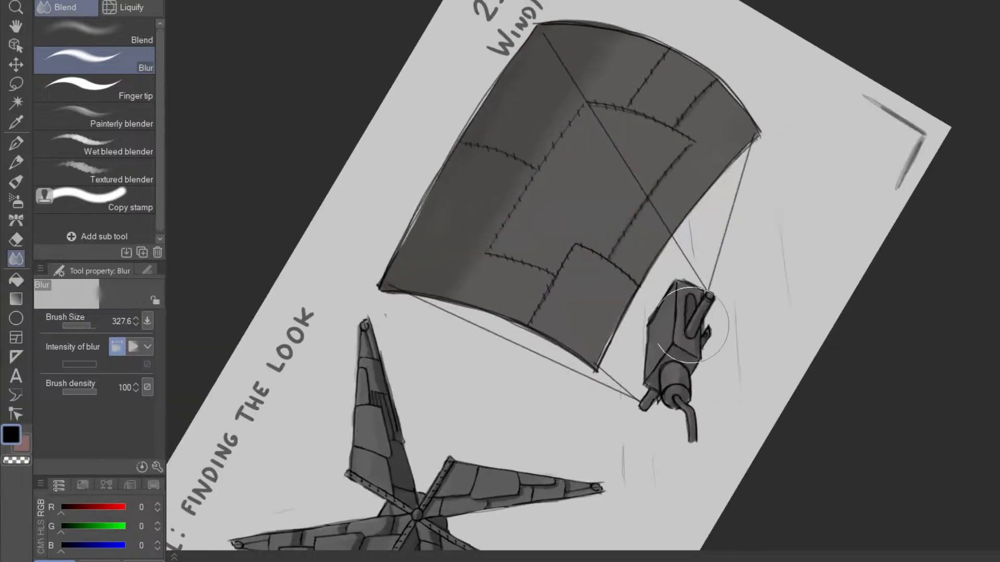
- Extend the dark shading further toward the sail's centre with the Oil paint brush and blend its edge with Blur
click(18, 181)
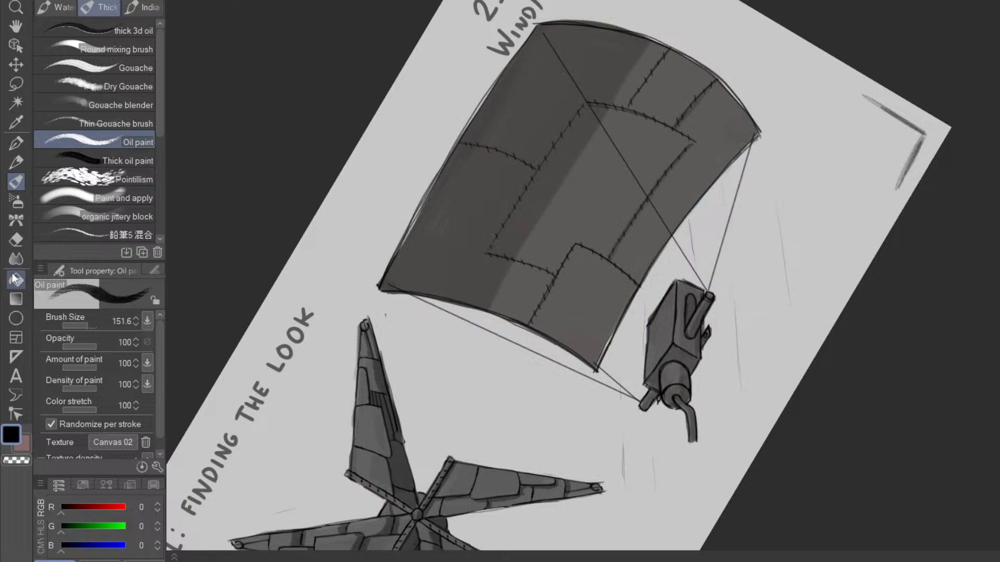
click(16, 259)
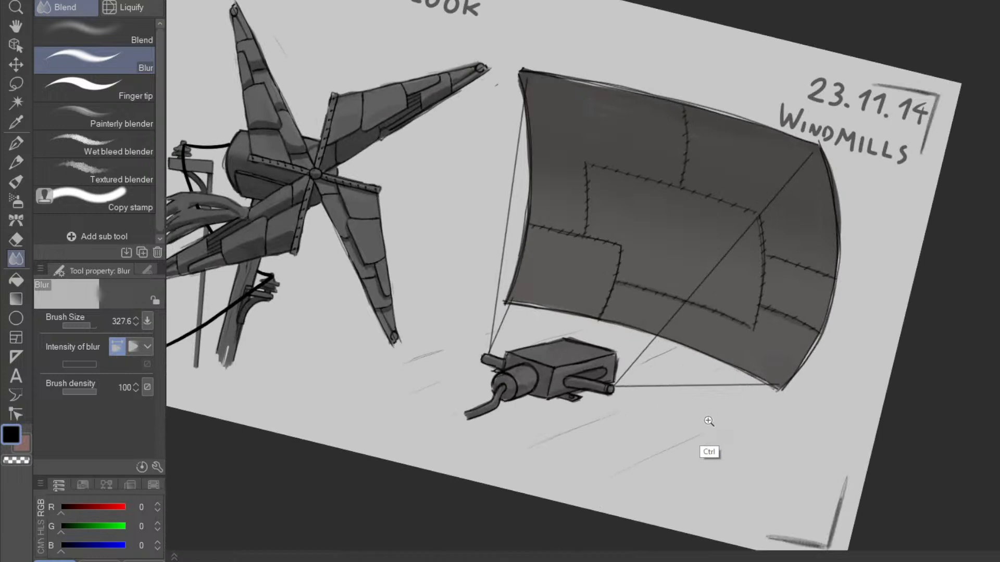
- Review the whole windmill sheet, comparing the shaded sail with the bladed windmill design
scroll(712, 427, down, 1)
drag(711, 462, 704, 438)
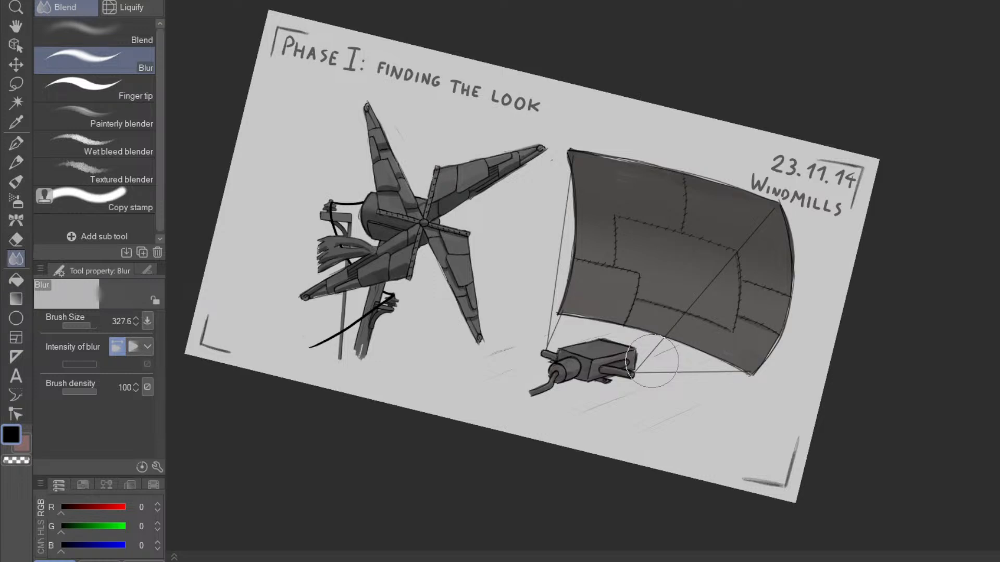
drag(679, 429, 747, 339)
scroll(729, 396, up, 3)
scroll(755, 385, down, 4)
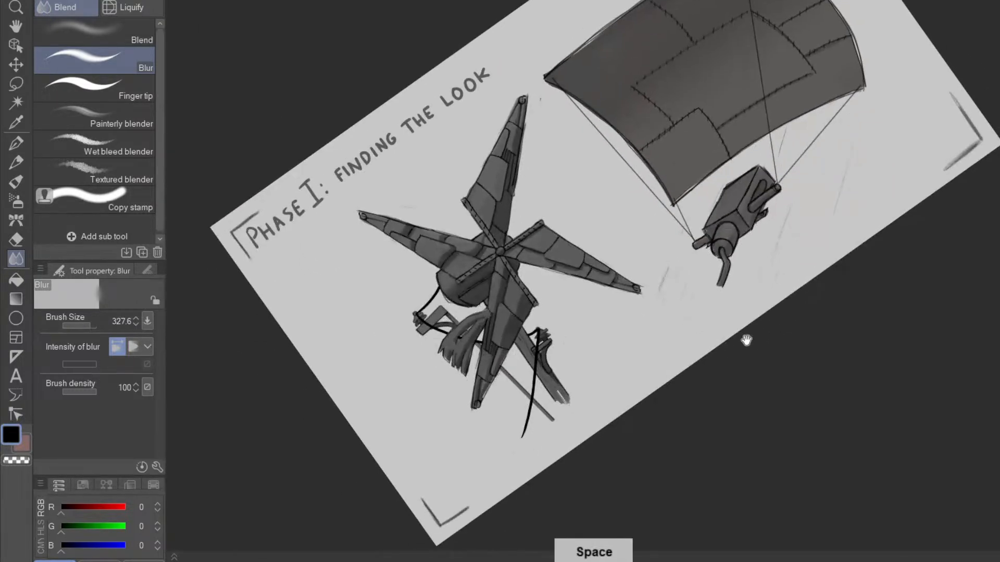
scroll(721, 394, up, 2)
drag(721, 394, 686, 431)
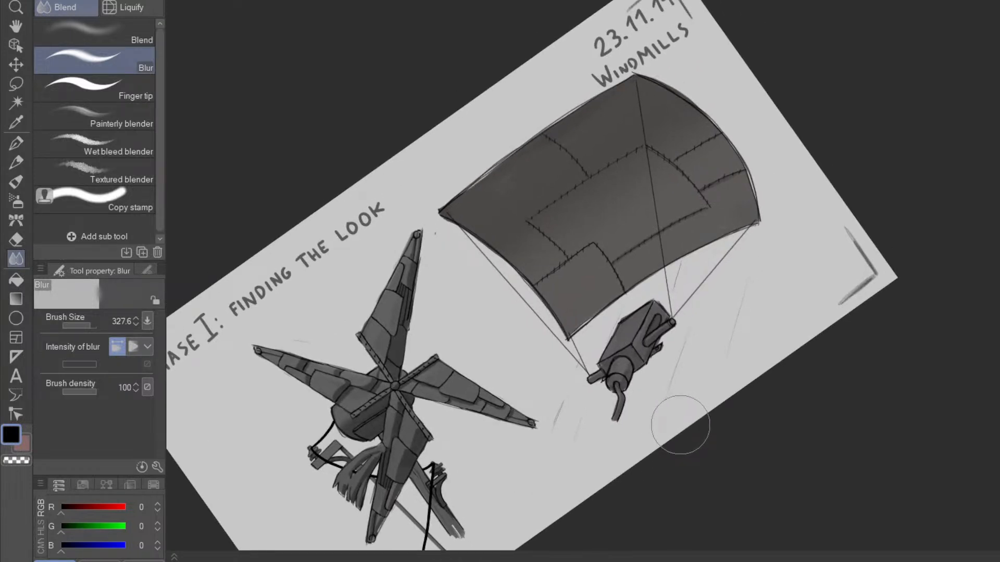
mouse_move(682, 401)
mouse_down()
mouse_move(751, 321)
mouse_move(692, 397)
mouse_up()
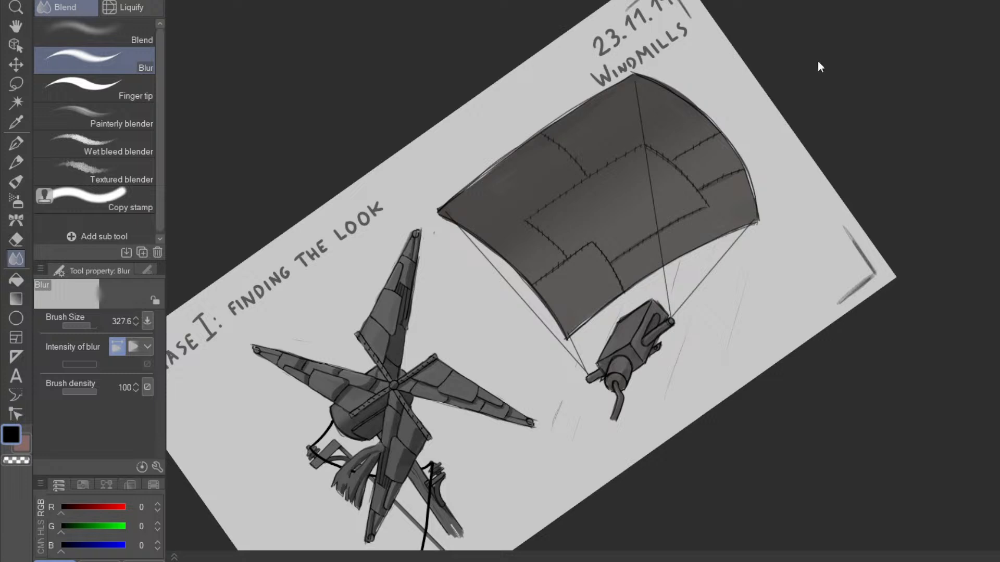
- Straighten the canvas and shift the sail drawing with its motor slightly down and left, away from the Windmills heading
key(ctrl+@)
key(space)
mouse_move(618, 461)
mouse_down()
mouse_move(692, 464)
mouse_move(752, 437)
mouse_move(721, 456)
mouse_up()
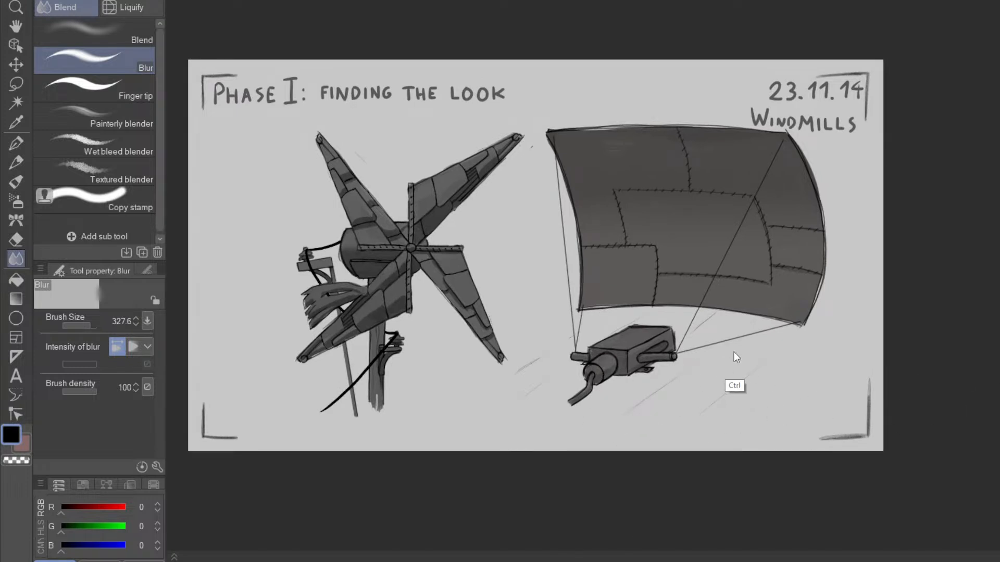
key(ctrl+t)
drag(773, 316, 764, 338)
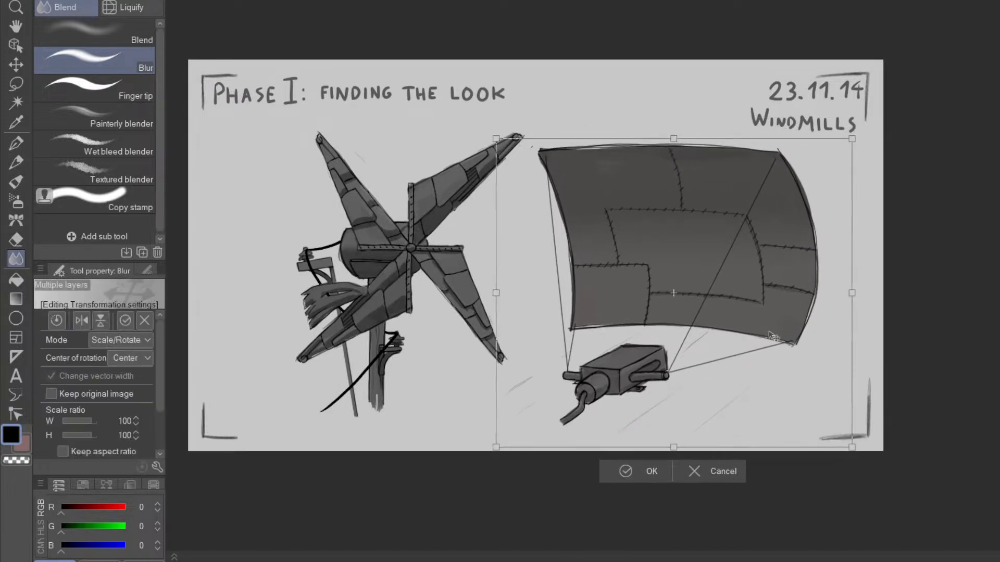
click(654, 481)
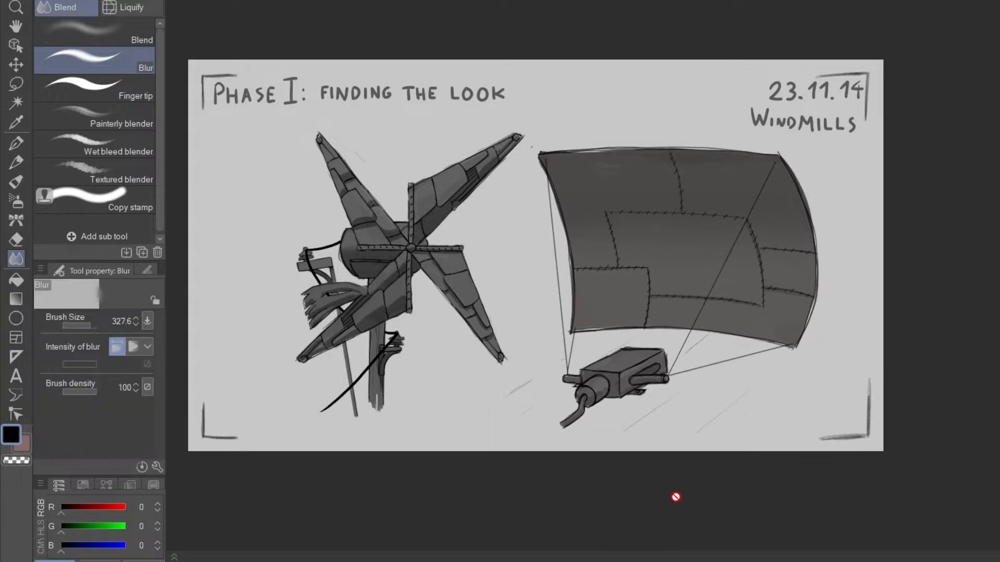
- Save the windmill sheet in Clip Studio format as 3windmills
drag(776, 484, 834, 417)
key(ctrl+s)
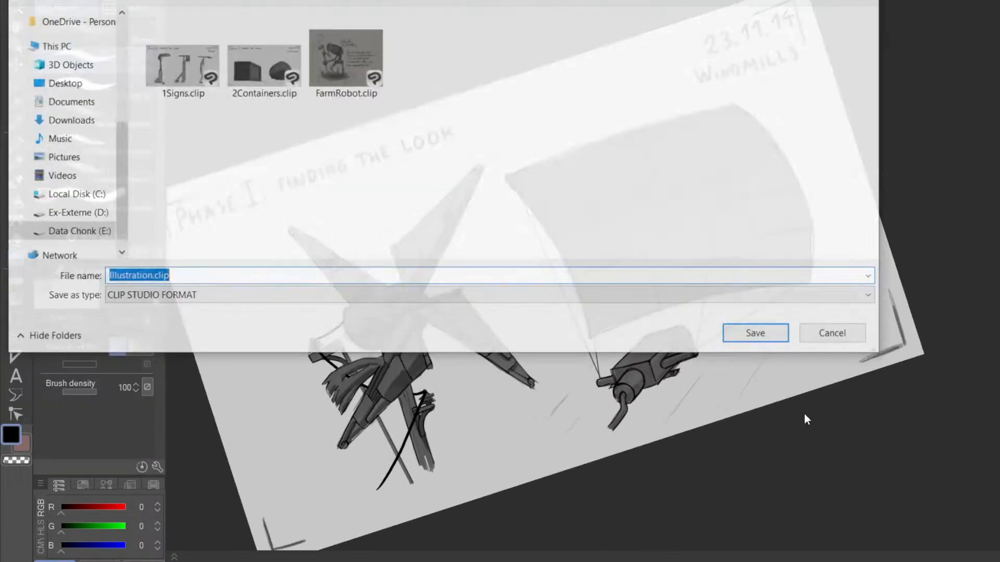
text(3windmills)
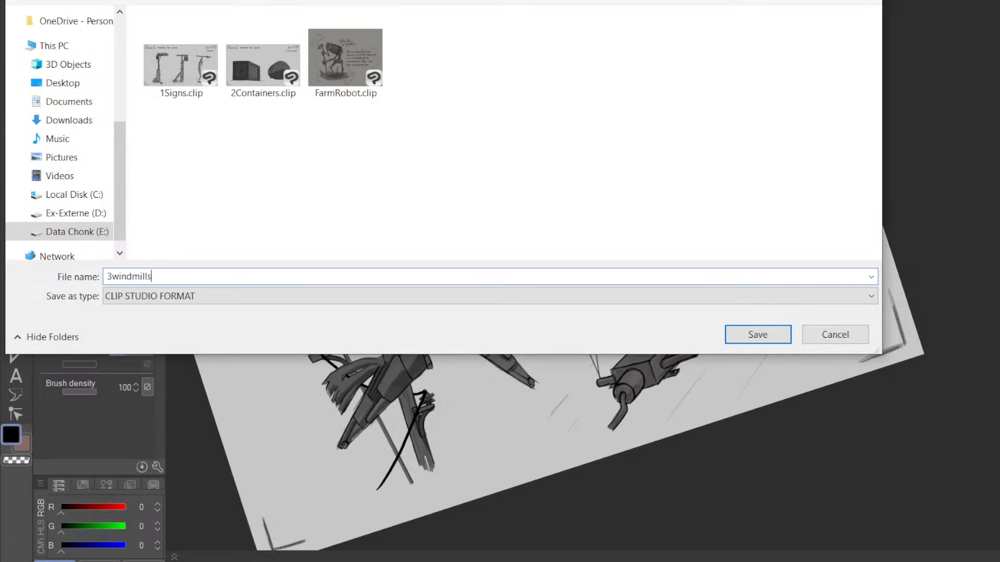
key(Return)
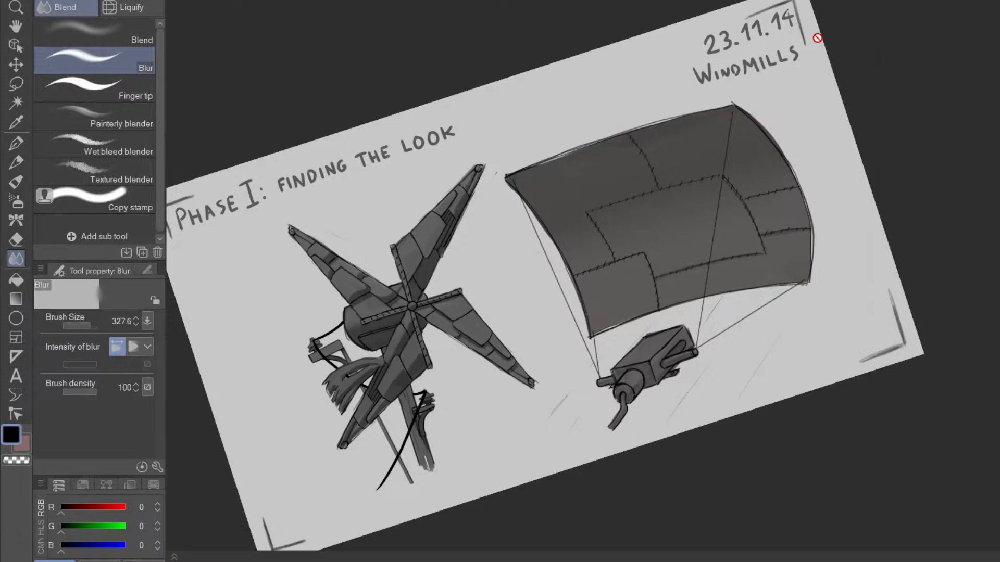
key(space)
drag(781, 415, 784, 381)
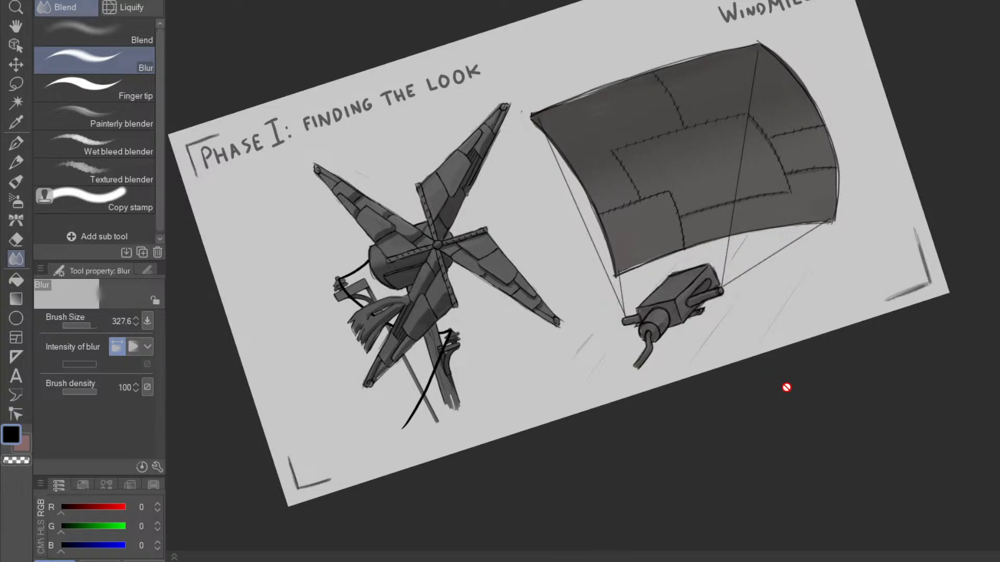
key(space)
drag(764, 366, 767, 439)
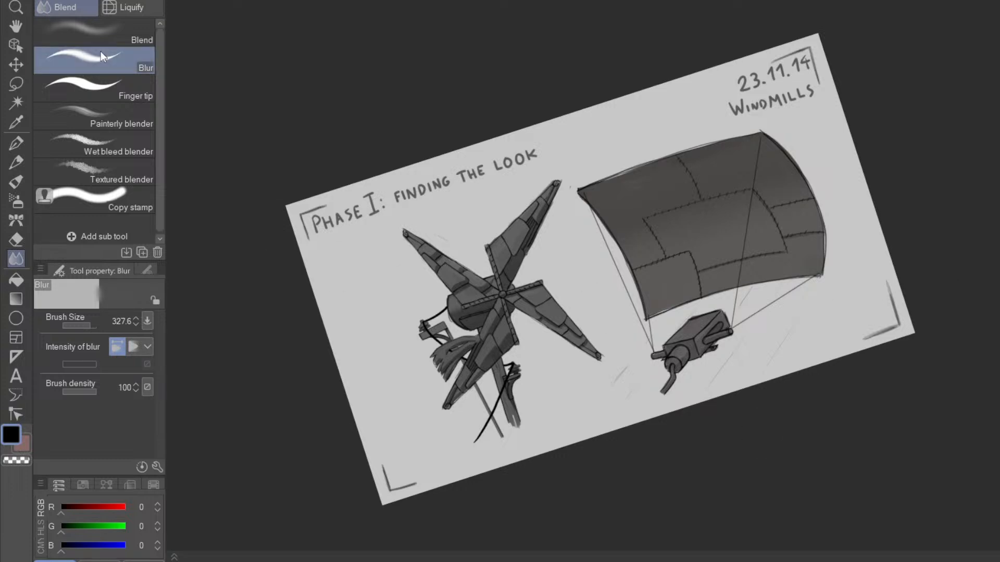
- Create a 3840 × 2160 px illustration at resolution 600 and paste the sheet's title, date, heading and corner marks into it
click(16, 1)
click(44, 1)
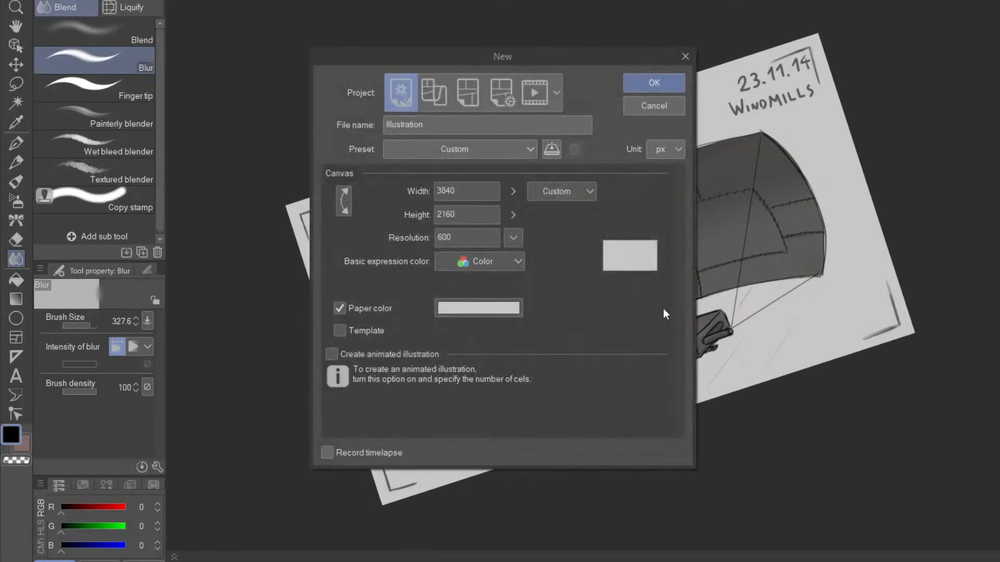
click(654, 83)
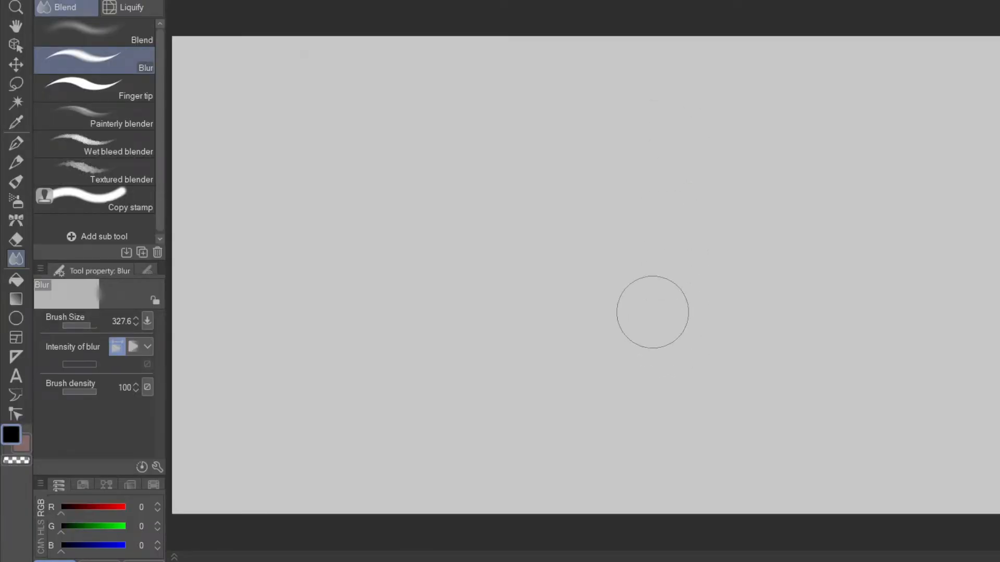
scroll(708, 330, down, 2)
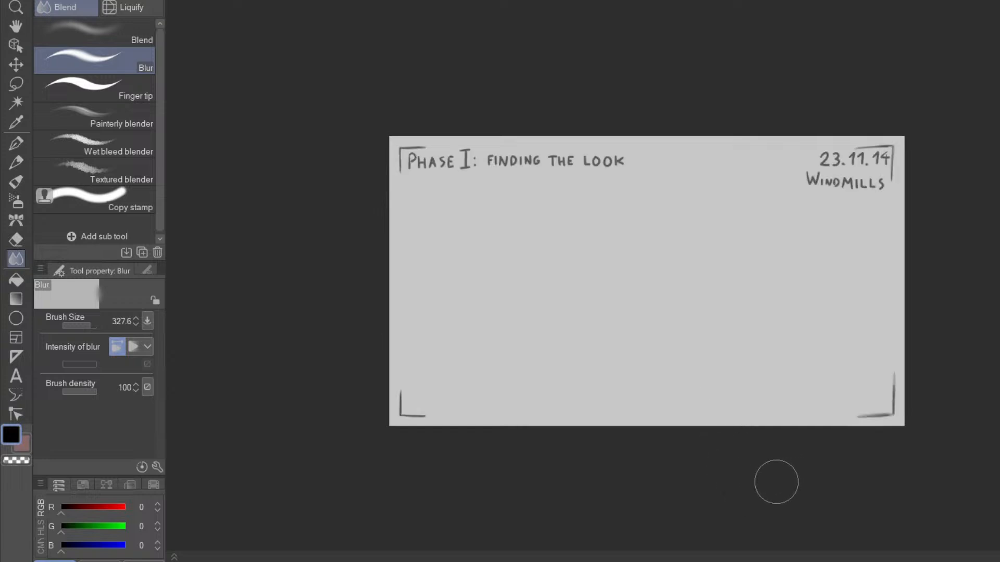
scroll(765, 401, up, 2)
- Save the new sheet in Clip Studio format as 4Cliff
key(ctrl+s)
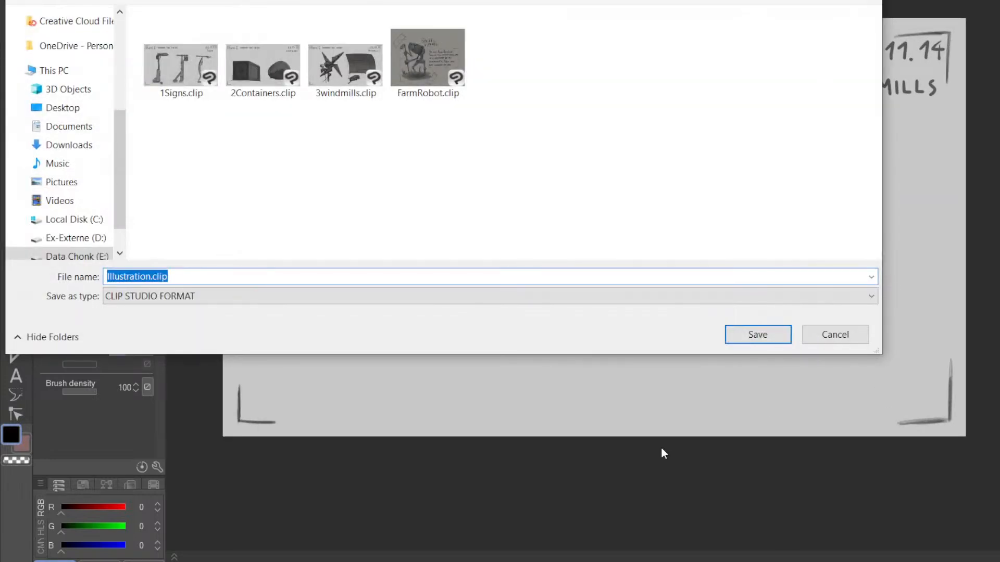
text(4Cliff)
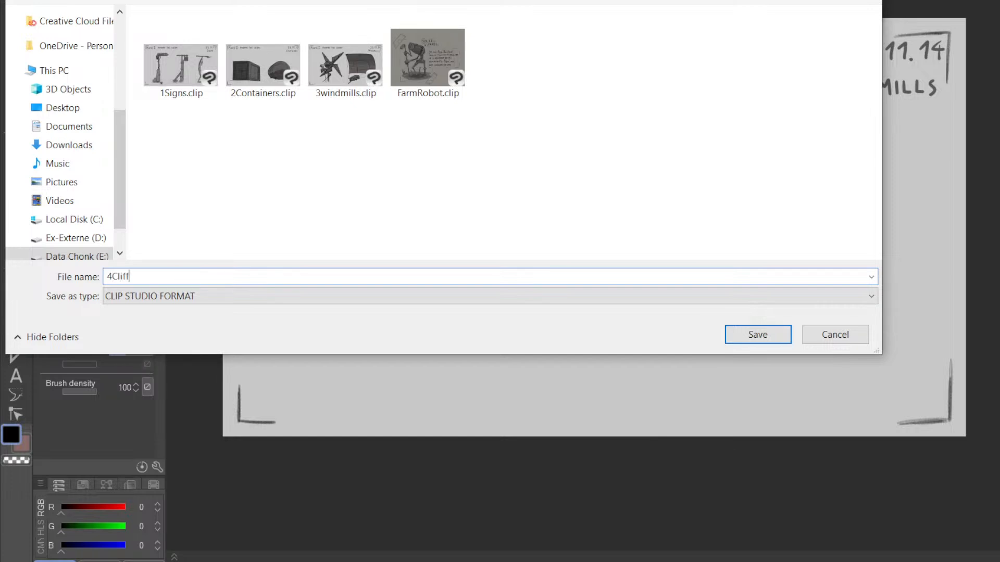
key(Return)
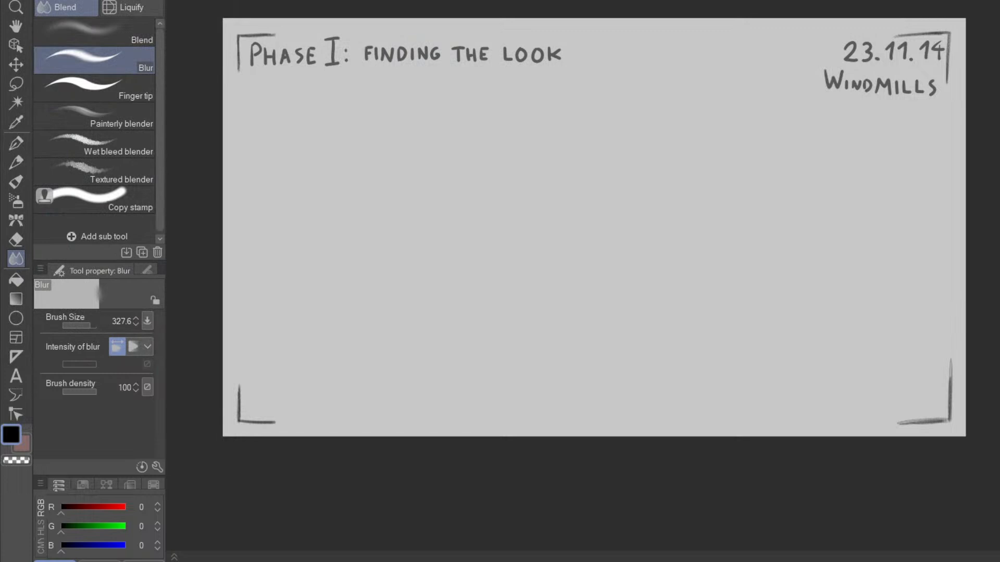
- Erase the word Windmills beneath the date on the new sheet, keeping the date and corner mark
scroll(843, 223, up, 2)
key(space)
drag(898, 107, 730, 335)
scroll(730, 362, down, 2)
drag(730, 393, 911, 255)
mouse_move(652, 252)
mouse_down()
mouse_move(680, 268)
mouse_move(664, 253)
mouse_up()
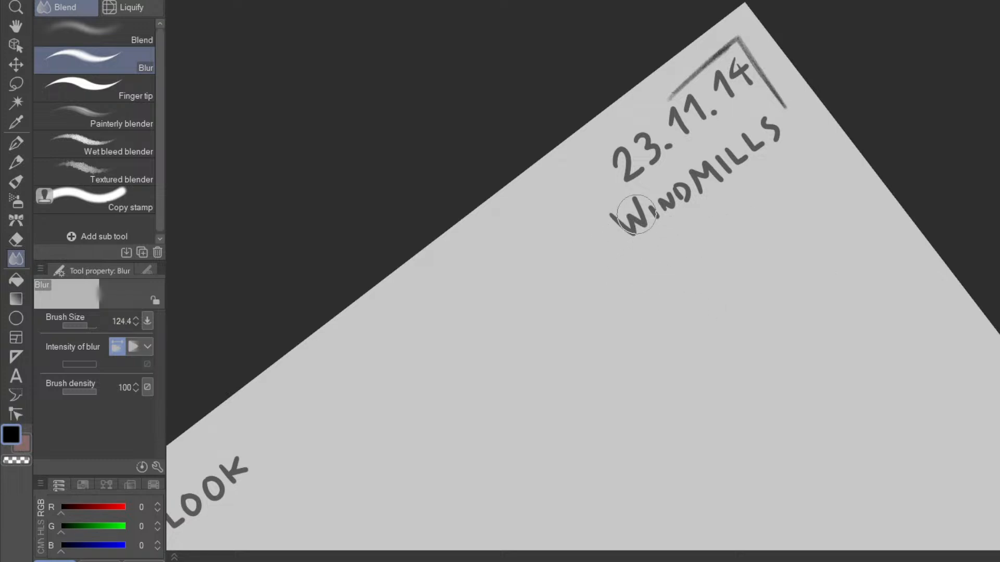
mouse_move(616, 229)
mouse_down()
mouse_move(705, 179)
mouse_move(768, 125)
mouse_move(710, 183)
mouse_move(737, 248)
mouse_up()
key(space)
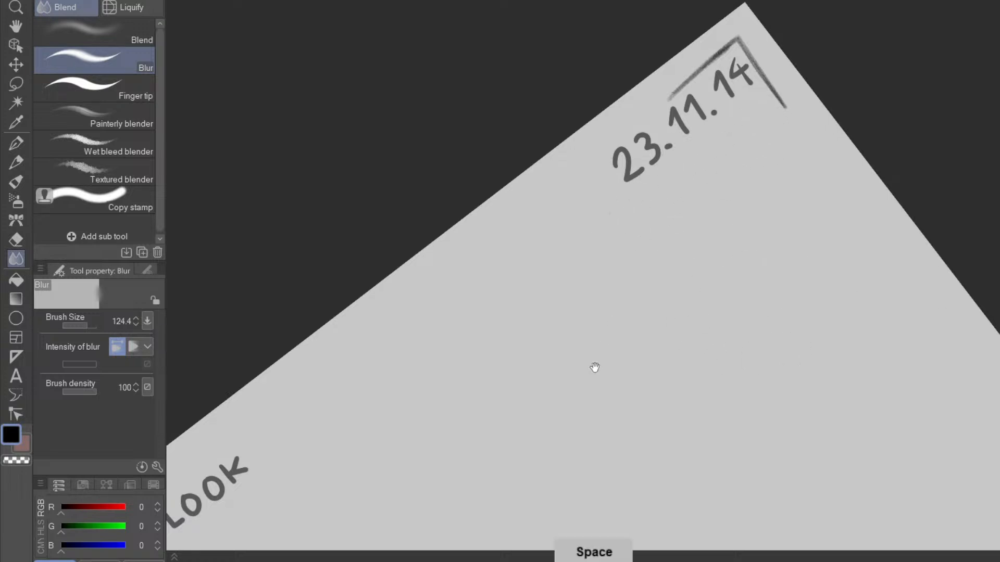
- Letter the word Cliffs beneath the date with the Mapping pen, in the dark grey sampled from the heading
drag(479, 406, 636, 276)
alt+click(392, 334)
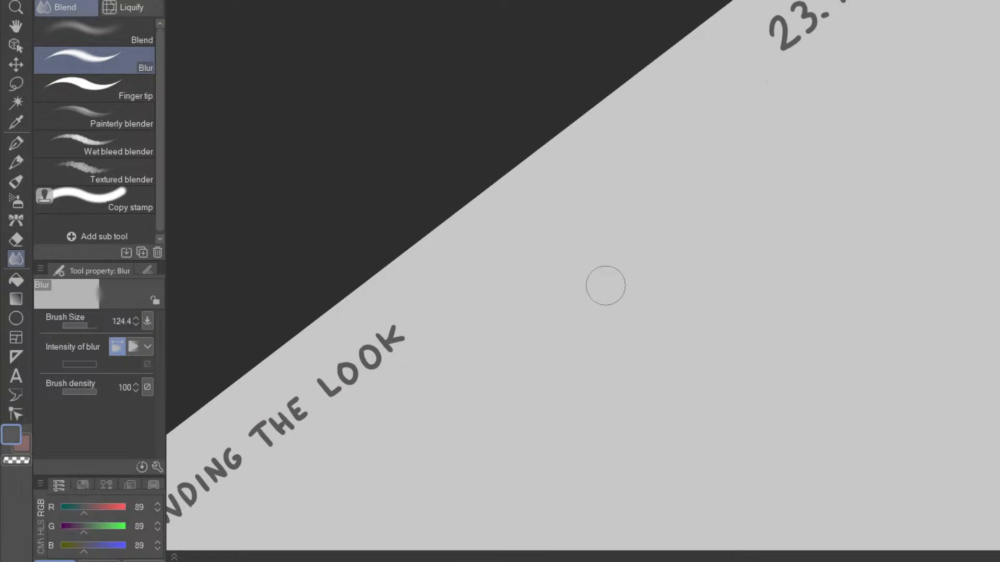
key(space)
drag(670, 315, 529, 438)
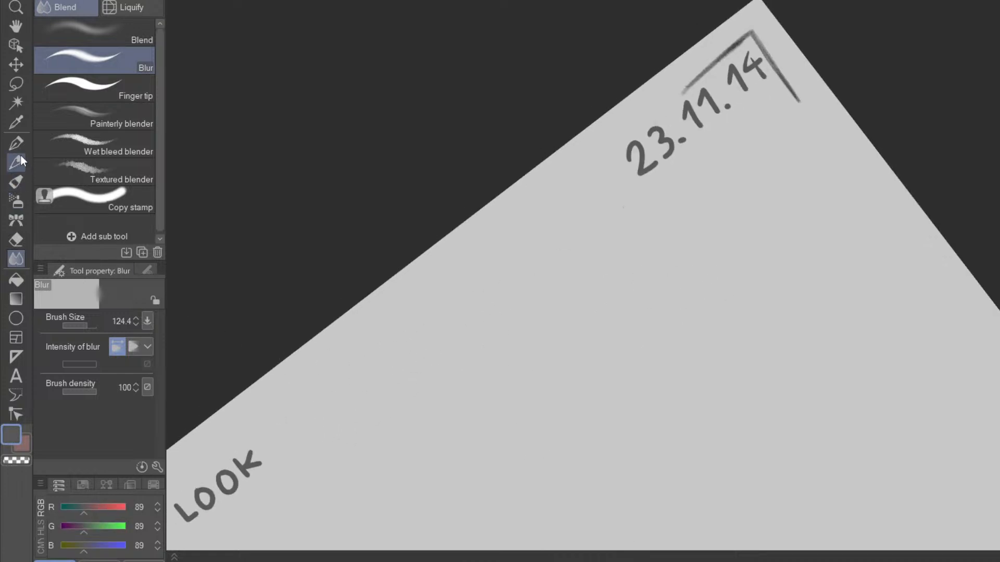
key(p)
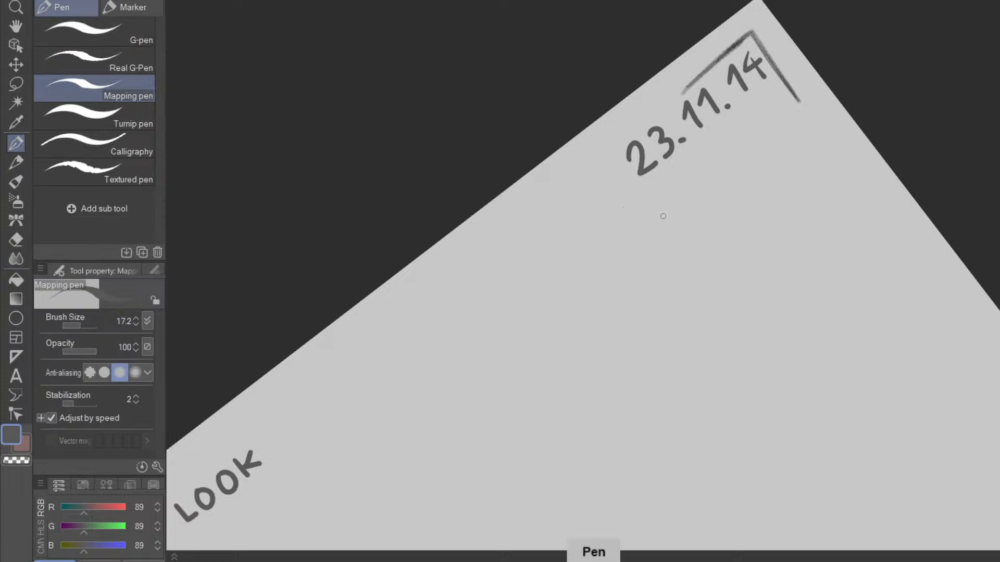
key(ctrl+at)
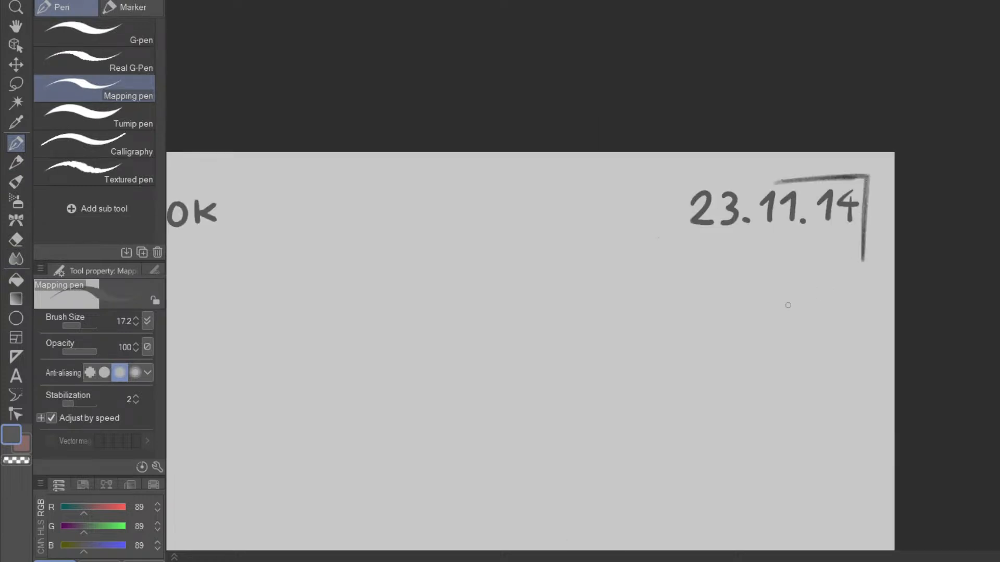
mouse_move(692, 245)
mouse_down()
mouse_move(673, 270)
mouse_move(717, 280)
mouse_up()
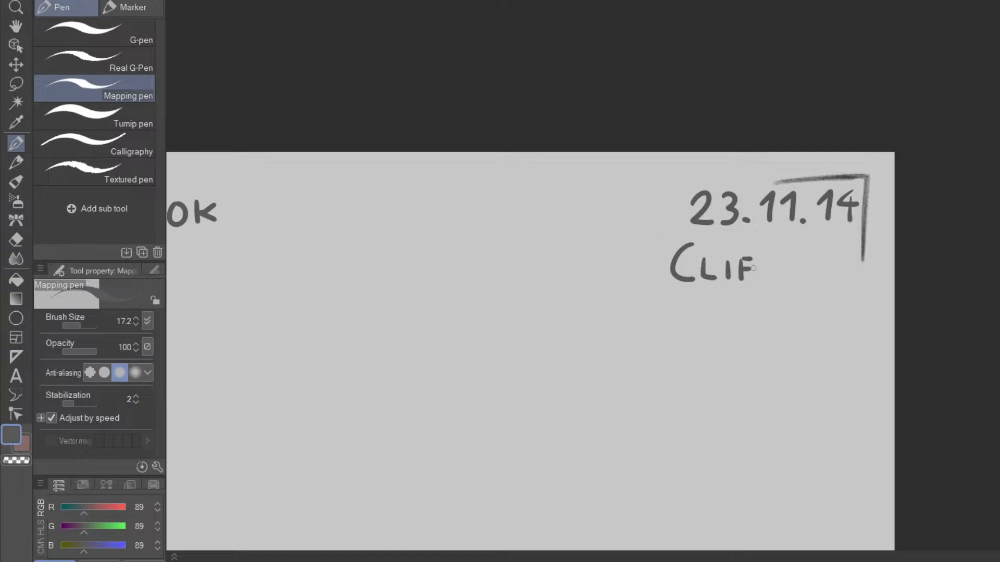
mouse_move(763, 260)
mouse_down()
mouse_move(763, 282)
mouse_move(778, 284)
mouse_up()
- Select the word Cliffs with the Lasso and reposition it centred beneath the date, clearing the selection
key(m)
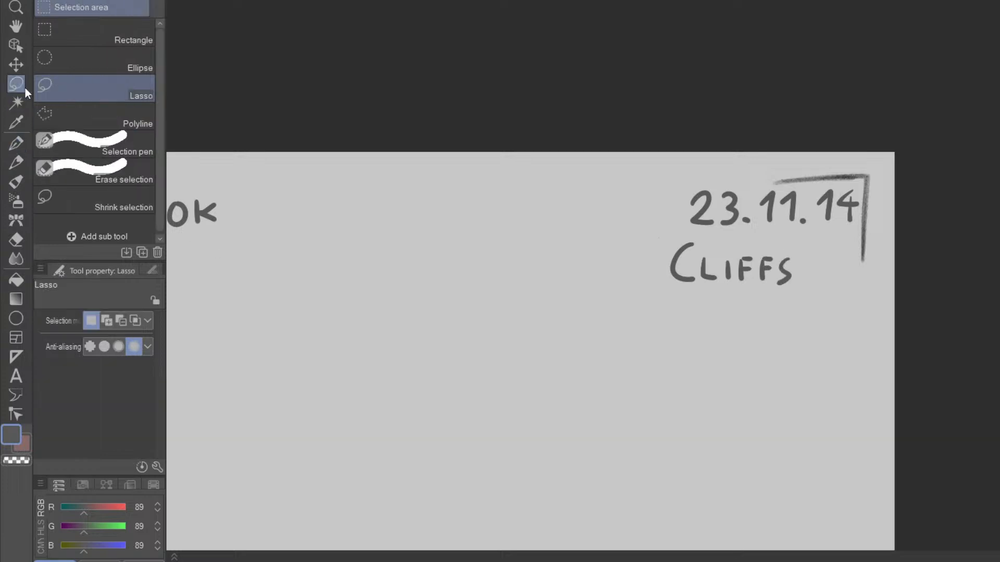
mouse_move(657, 302)
mouse_down()
mouse_move(682, 228)
mouse_move(804, 239)
mouse_move(797, 317)
mouse_move(823, 289)
mouse_up()
key(ctrl+d)
scroll(728, 393, down, 3)
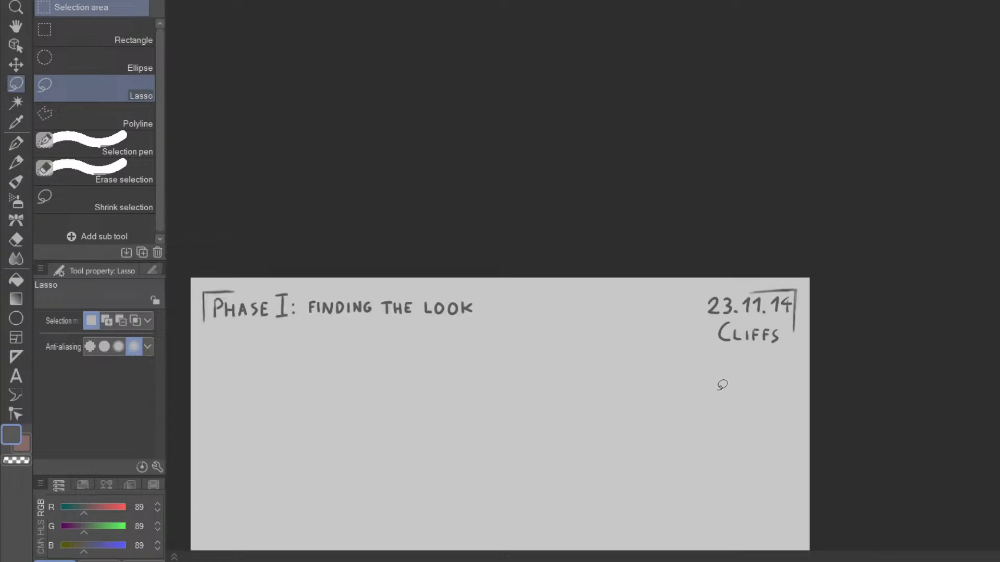
- Sample the dark grey (RGB 93) from the windmill drawing and ready the Oil paint brush for the Cliffs sheet
key(space)
drag(732, 438, 729, 346)
drag(725, 413, 788, 412)
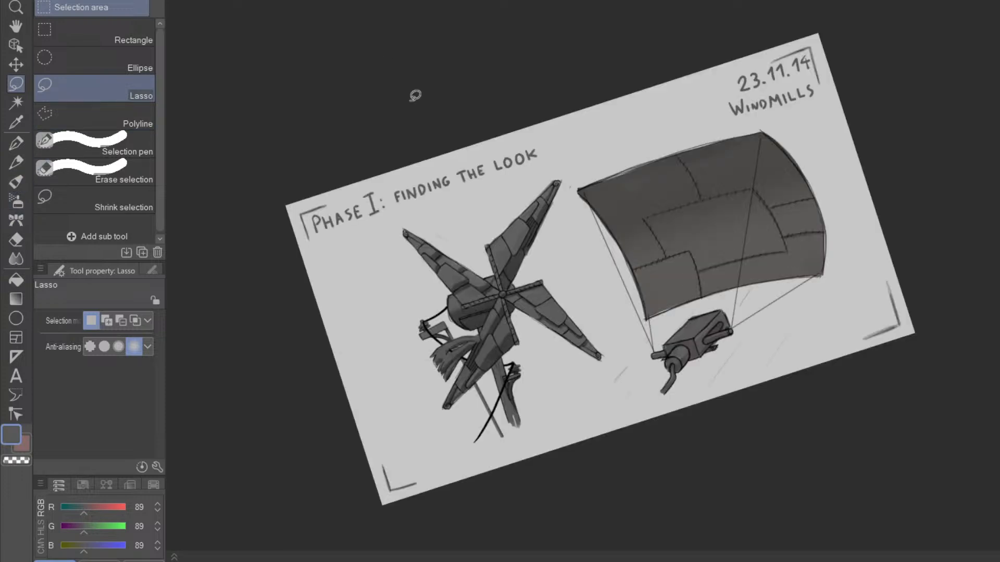
key(alt)
alt+click(477, 289)
key(b)
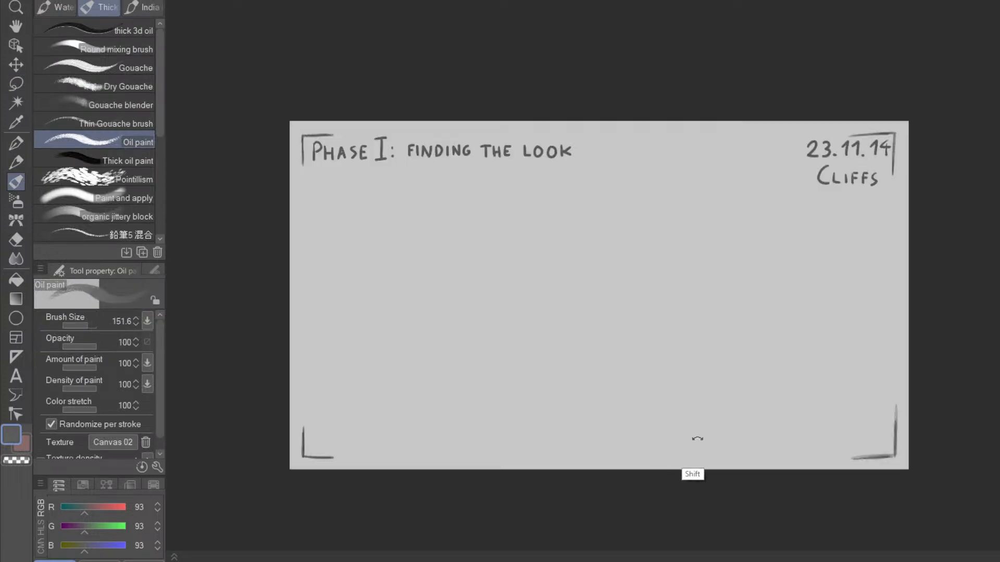
- Block in the outlines of a low front cliff and a taller flat-topped cliff behind it with thick grey strokes
drag(696, 439, 580, 438)
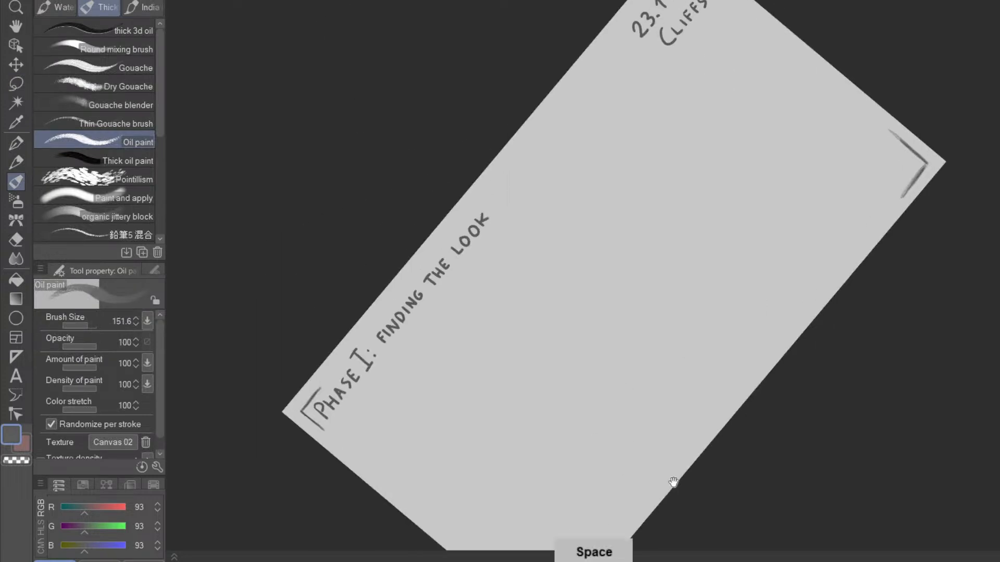
drag(677, 486, 587, 383)
drag(681, 361, 635, 436)
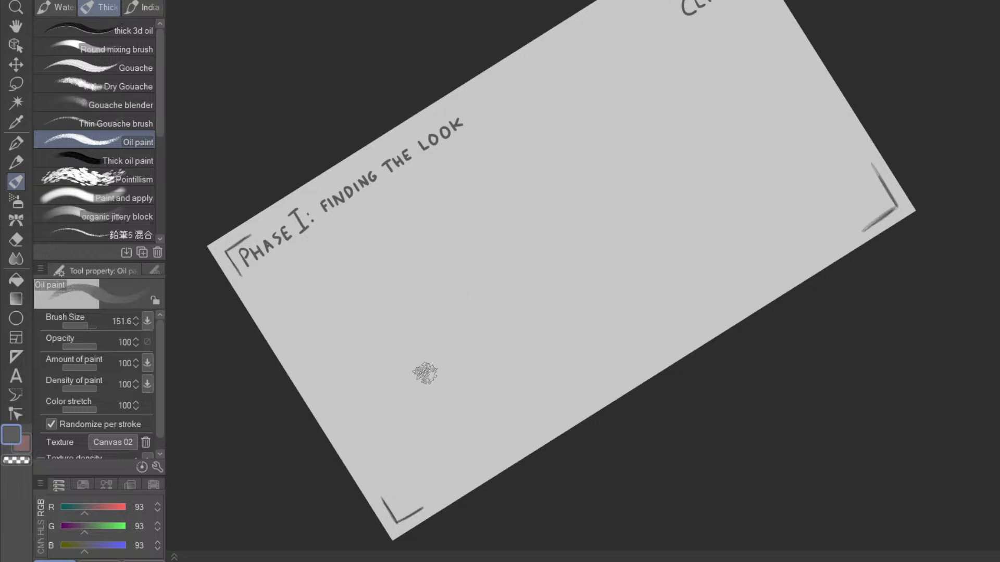
mouse_move(408, 425)
mouse_down()
mouse_move(456, 341)
mouse_move(519, 305)
mouse_move(461, 332)
mouse_move(595, 258)
mouse_up()
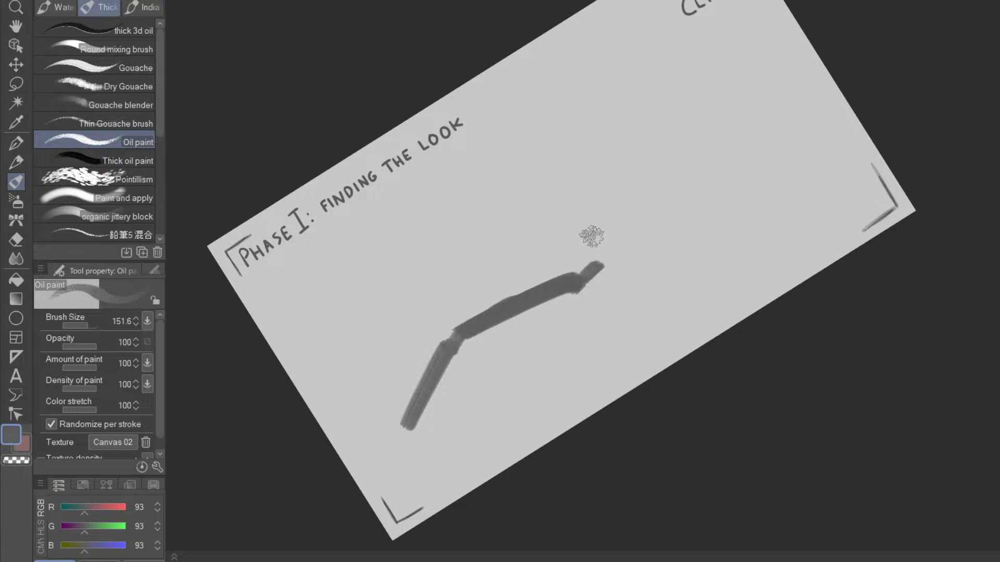
mouse_move(528, 288)
mouse_down()
mouse_move(529, 236)
mouse_move(673, 127)
mouse_move(528, 234)
mouse_move(648, 152)
mouse_move(691, 135)
mouse_move(755, 167)
mouse_up()
mouse_move(570, 346)
mouse_down()
mouse_move(677, 229)
mouse_move(763, 194)
mouse_up()
drag(683, 230, 655, 273)
drag(770, 259, 689, 109)
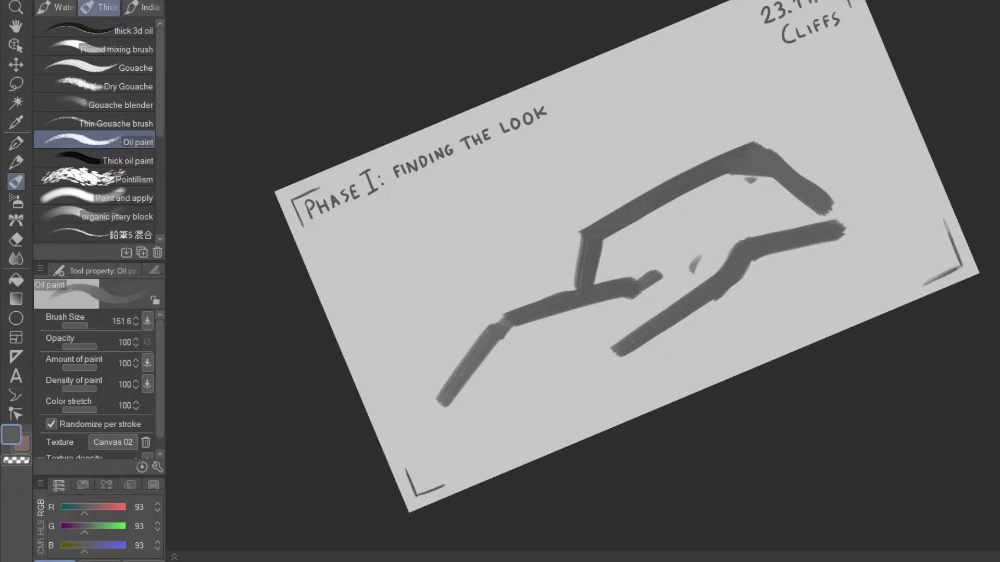
- Fill both cliff shapes with grey Oil paint strokes, extending the mass down to a ragged lower edge
mouse_move(599, 255)
mouse_down()
mouse_move(602, 285)
mouse_move(610, 244)
mouse_move(610, 268)
mouse_move(610, 247)
mouse_move(729, 184)
mouse_up()
key(space)
mouse_move(644, 224)
mouse_down()
mouse_move(743, 175)
mouse_move(767, 184)
mouse_up()
mouse_move(619, 275)
mouse_down()
mouse_move(637, 253)
mouse_move(761, 192)
mouse_move(628, 248)
mouse_move(733, 199)
mouse_move(809, 210)
mouse_move(633, 271)
mouse_move(744, 220)
mouse_move(643, 267)
mouse_move(609, 261)
mouse_move(619, 245)
mouse_move(600, 282)
mouse_up()
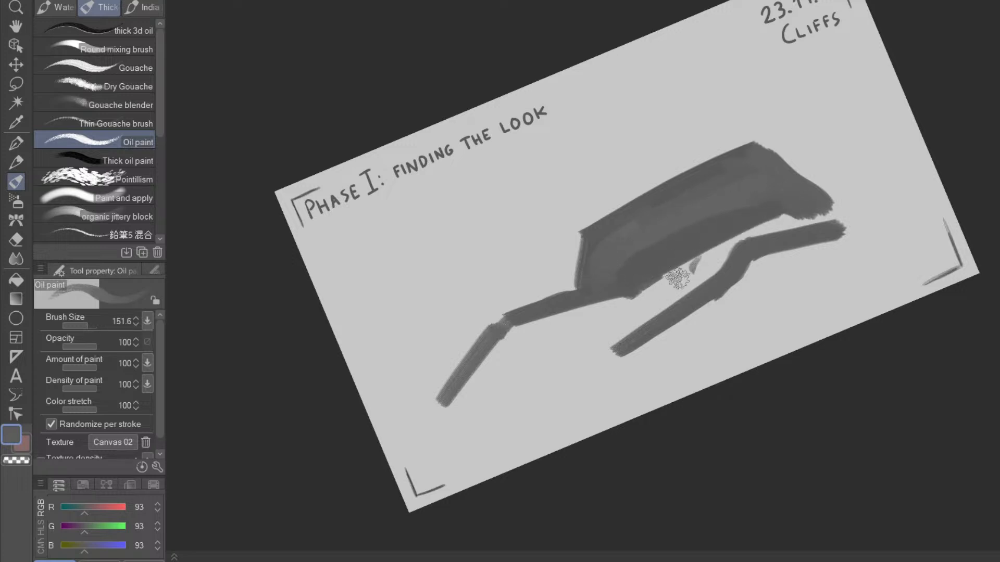
mouse_move(524, 312)
mouse_down()
mouse_move(648, 281)
mouse_move(606, 302)
mouse_move(684, 274)
mouse_move(506, 320)
mouse_move(460, 391)
mouse_move(507, 376)
mouse_move(486, 392)
mouse_move(515, 337)
mouse_move(486, 382)
mouse_move(577, 318)
mouse_move(615, 305)
mouse_move(557, 324)
mouse_move(515, 355)
mouse_move(638, 313)
mouse_move(572, 367)
mouse_move(524, 379)
mouse_move(469, 416)
mouse_move(570, 369)
mouse_move(570, 386)
mouse_move(618, 385)
mouse_move(579, 392)
mouse_move(585, 370)
mouse_move(731, 325)
mouse_move(725, 313)
mouse_move(715, 316)
mouse_move(761, 259)
mouse_move(851, 244)
mouse_move(783, 275)
mouse_move(731, 320)
mouse_move(769, 319)
mouse_move(746, 323)
mouse_move(731, 293)
mouse_move(664, 335)
mouse_move(674, 298)
mouse_move(725, 260)
mouse_move(725, 247)
mouse_move(707, 254)
mouse_move(746, 243)
mouse_move(779, 215)
mouse_move(801, 235)
mouse_move(772, 225)
mouse_move(646, 295)
mouse_move(812, 287)
mouse_move(809, 219)
mouse_move(844, 212)
mouse_move(840, 250)
mouse_move(759, 244)
mouse_move(724, 284)
mouse_move(668, 319)
mouse_move(631, 316)
mouse_move(742, 240)
mouse_move(674, 297)
mouse_move(717, 258)
mouse_move(791, 229)
mouse_move(754, 247)
mouse_move(890, 261)
mouse_move(821, 283)
mouse_move(652, 371)
mouse_up()
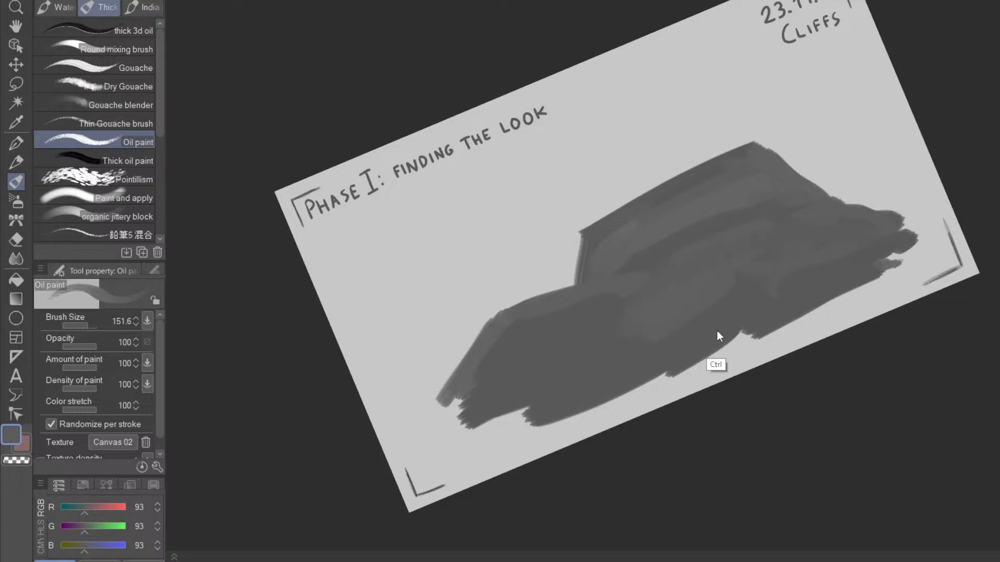
- Outline the front cliff's left slope in black with the Mechanical pencil, undoing a misplaced stroke
key(ctrl+at)
mouse_move(759, 368)
mouse_down()
mouse_move(736, 352)
mouse_move(793, 356)
mouse_move(785, 357)
mouse_up()
drag(666, 421, 683, 412)
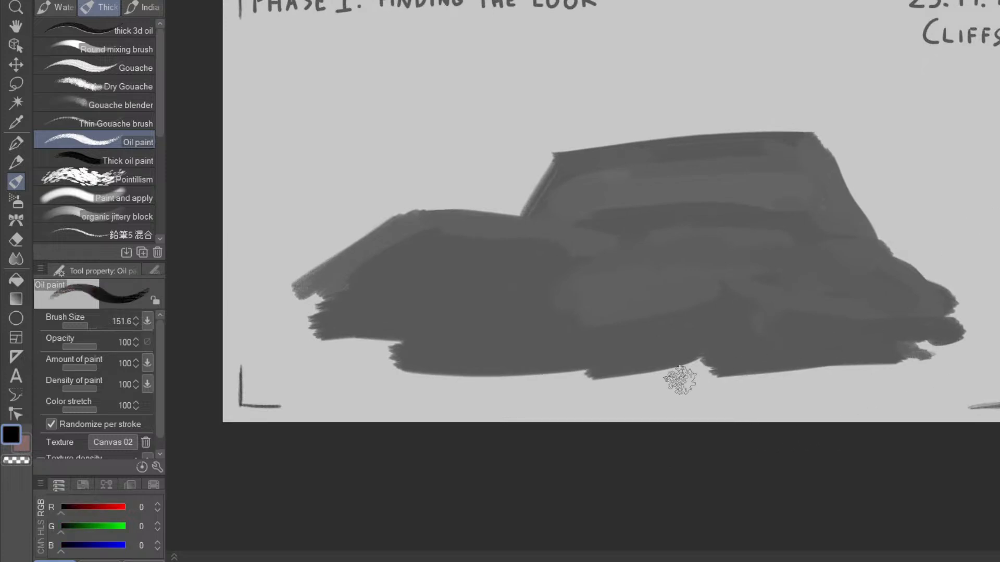
key(p)
key(p)
drag(768, 456, 843, 363)
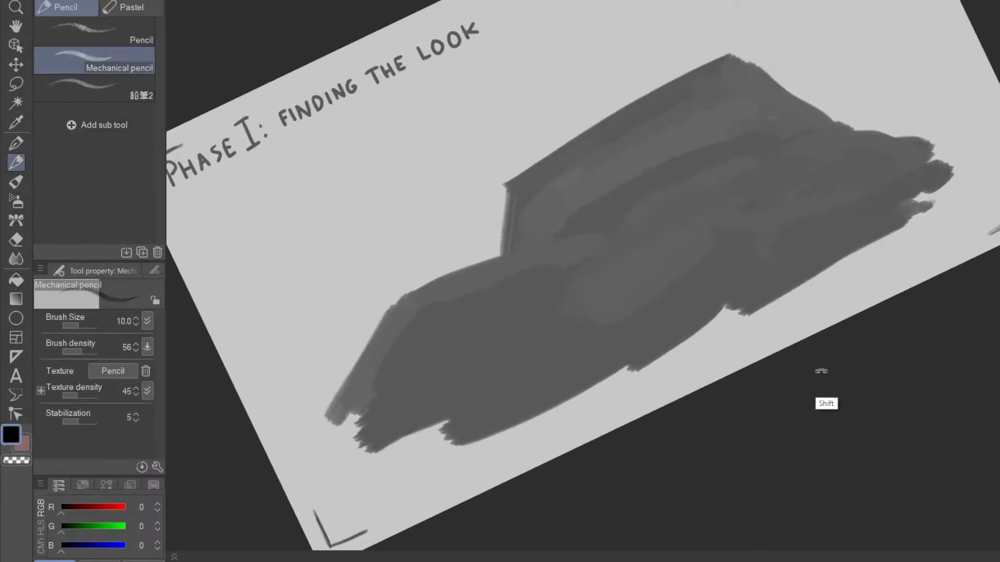
mouse_move(331, 402)
mouse_down()
mouse_move(388, 311)
mouse_move(353, 371)
mouse_up()
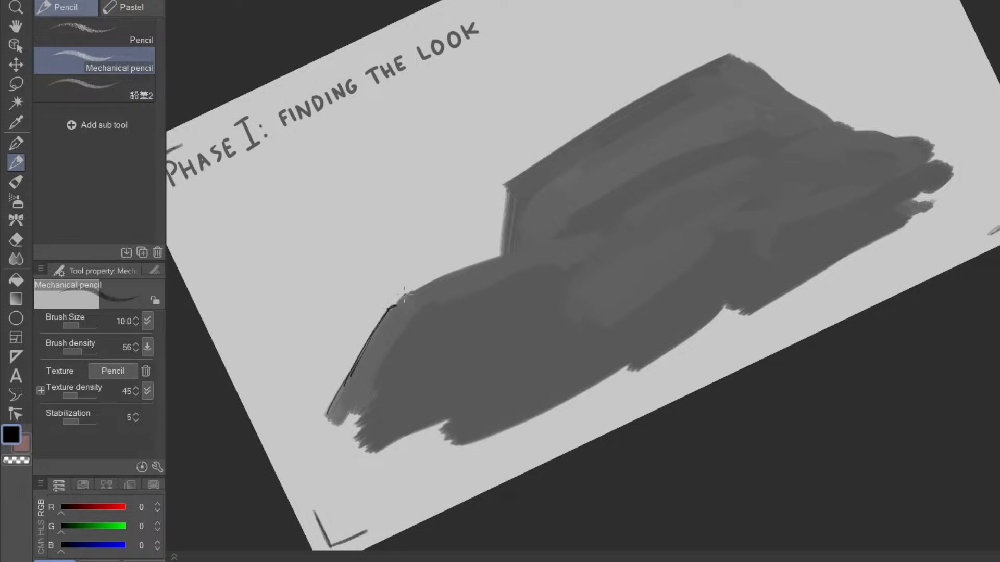
mouse_move(397, 300)
mouse_down()
mouse_move(504, 257)
mouse_move(598, 235)
mouse_move(460, 266)
mouse_up()
key(ctrl+z)
- Outline the front cliff's top edge in black pencil and turn it down at its right end
drag(719, 390, 750, 345)
drag(435, 341, 528, 268)
drag(483, 307, 593, 231)
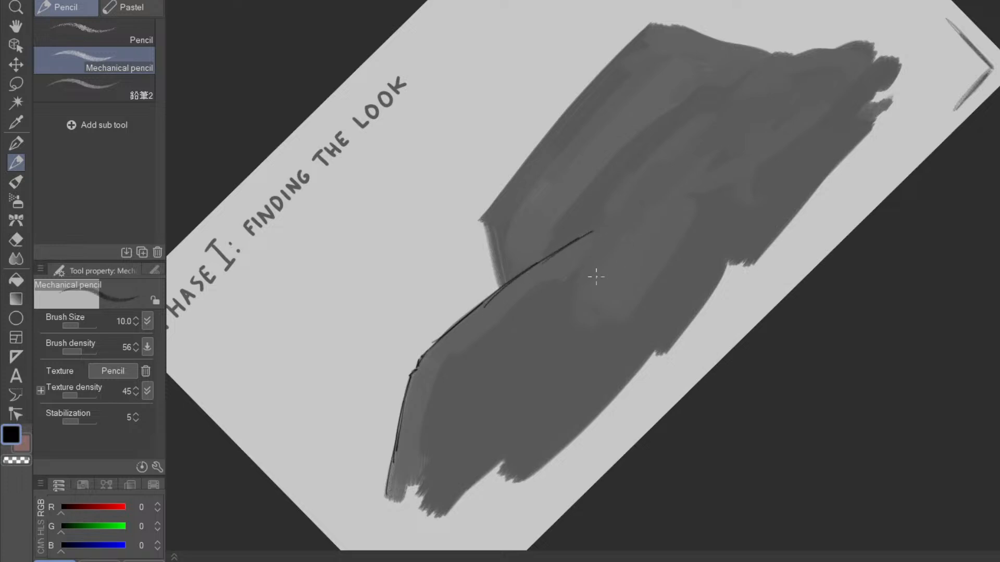
mouse_move(485, 312)
mouse_down()
mouse_move(495, 301)
mouse_move(483, 300)
mouse_move(555, 250)
mouse_move(634, 234)
mouse_up()
drag(652, 375, 661, 420)
drag(719, 363, 634, 440)
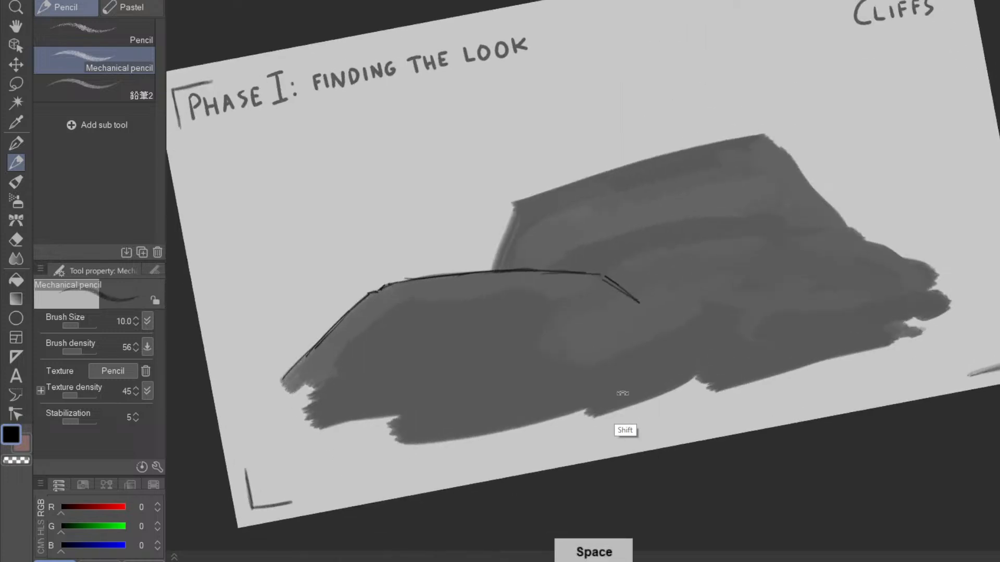
- Outline the rear cliff's short left side and long flat top edge in black pencil
mouse_move(493, 270)
mouse_down()
mouse_move(523, 203)
mouse_move(511, 216)
mouse_move(530, 198)
mouse_move(491, 272)
mouse_up()
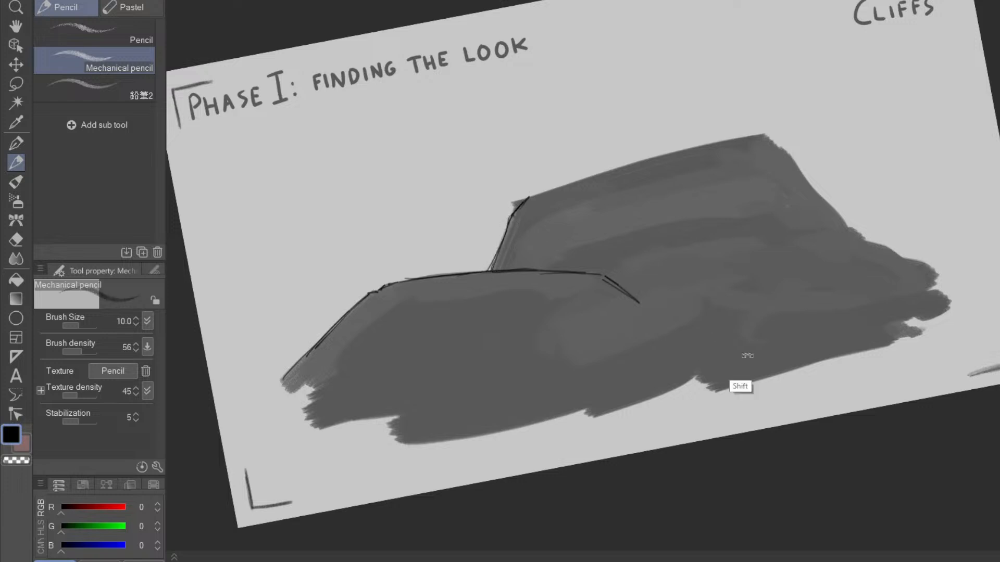
drag(714, 335, 843, 264)
drag(505, 225, 693, 88)
drag(692, 87, 521, 217)
- Outline the rear cliff's jagged right slope and draw the foreground ridge running back from its foot
mouse_move(812, 197)
mouse_down()
mouse_move(783, 444)
mouse_move(759, 426)
mouse_move(761, 389)
mouse_up()
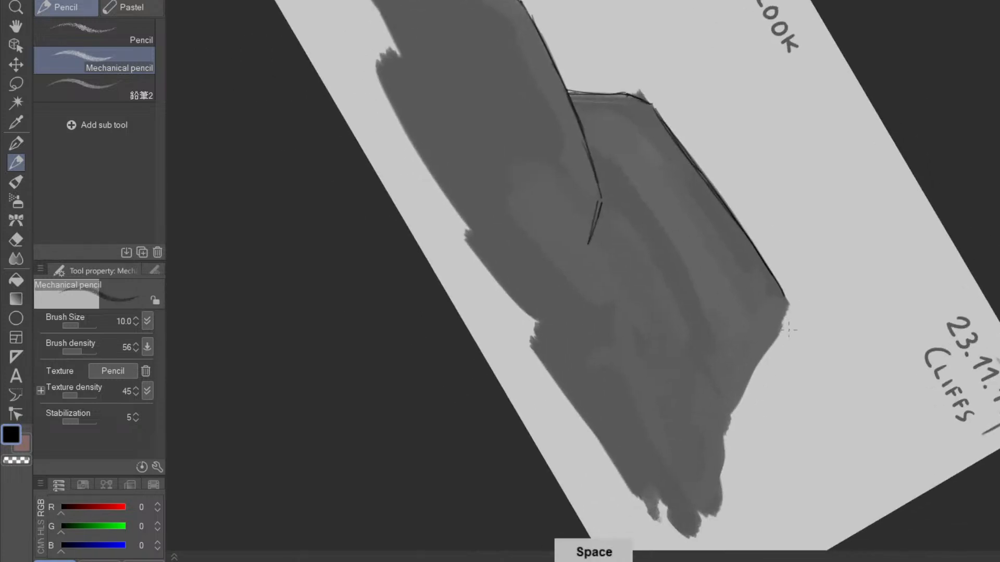
mouse_move(784, 301)
mouse_down()
mouse_move(785, 324)
mouse_move(731, 398)
mouse_up()
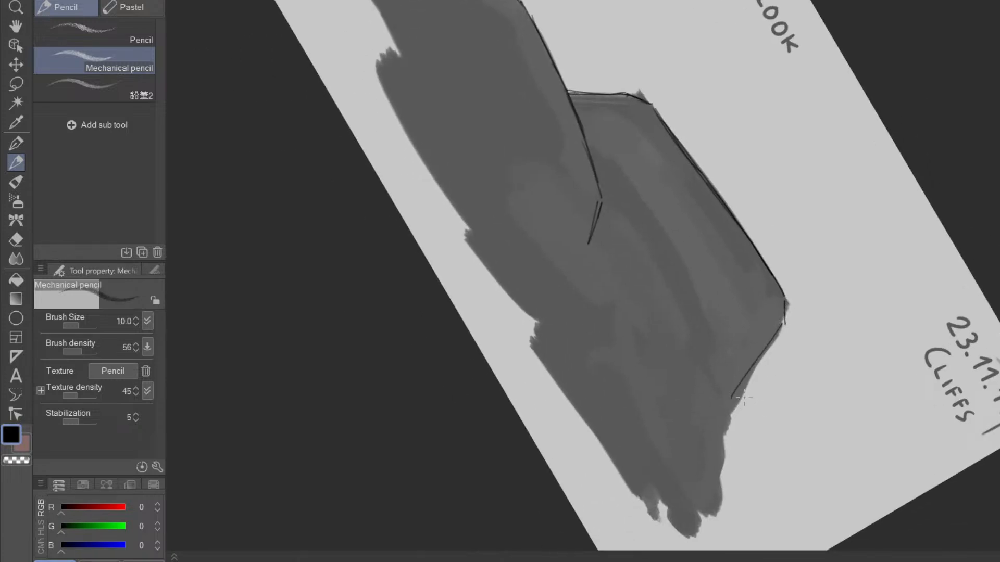
mouse_move(785, 327)
mouse_down()
mouse_move(724, 424)
mouse_move(742, 373)
mouse_move(766, 348)
mouse_move(721, 405)
mouse_up()
key(e)
key(p)
mouse_move(755, 375)
mouse_down()
mouse_move(718, 455)
mouse_move(716, 482)
mouse_move(734, 432)
mouse_up()
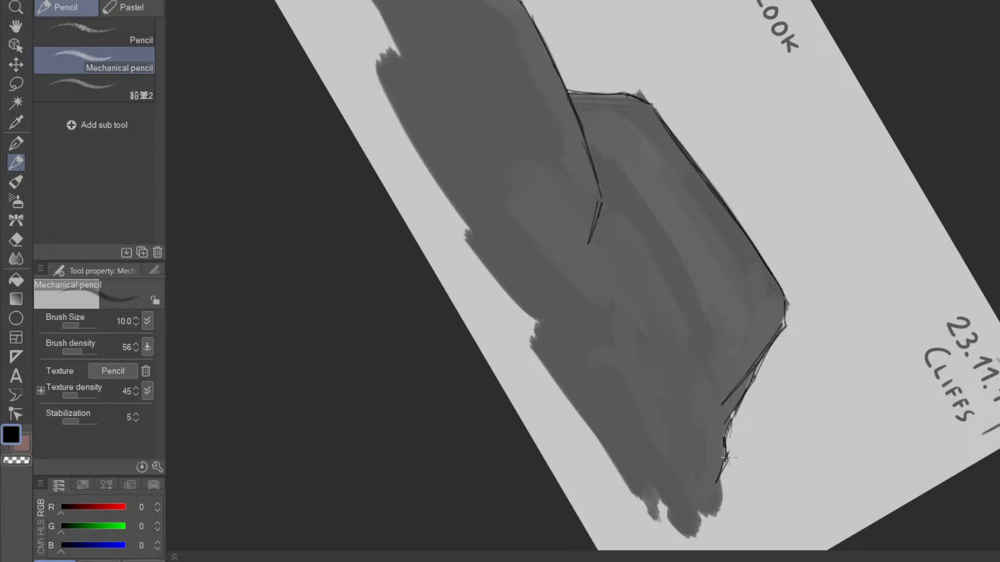
drag(718, 477, 721, 509)
drag(680, 472, 701, 533)
mouse_move(684, 476)
mouse_down()
mouse_move(645, 389)
mouse_move(629, 318)
mouse_move(659, 405)
mouse_up()
- Sketch the angular contour of the hollow between the front cliff and the right ridge, redrawing its right edge
mouse_move(756, 523)
mouse_down()
mouse_move(897, 198)
mouse_move(694, 177)
mouse_up()
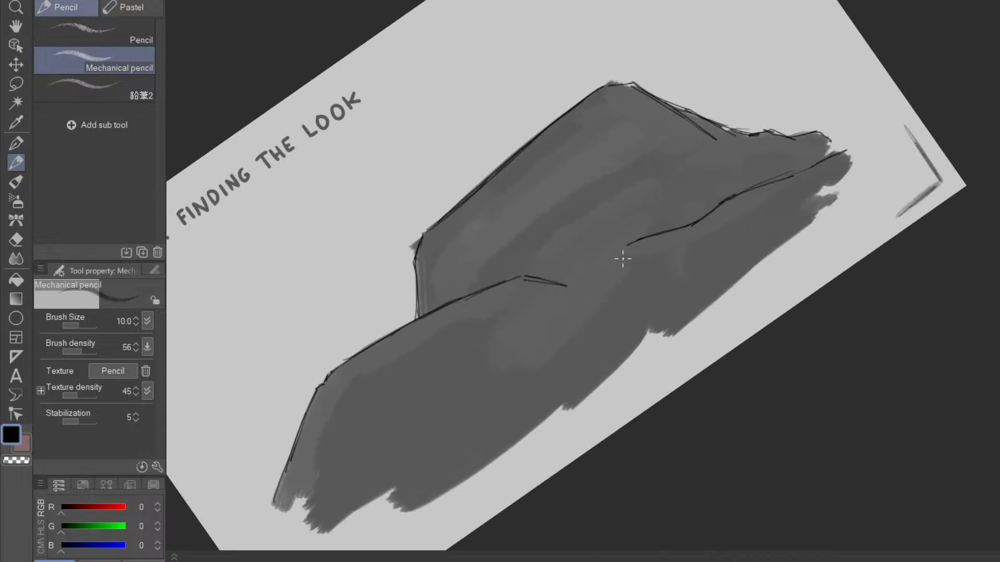
drag(544, 338, 617, 251)
drag(599, 272, 634, 239)
key(ctrl+z)
key(ctrl+z)
mouse_move(538, 371)
mouse_down()
mouse_move(622, 278)
mouse_move(625, 261)
mouse_move(607, 305)
mouse_move(619, 285)
mouse_move(545, 365)
mouse_up()
mouse_move(496, 319)
mouse_down()
mouse_move(482, 370)
mouse_move(513, 377)
mouse_up()
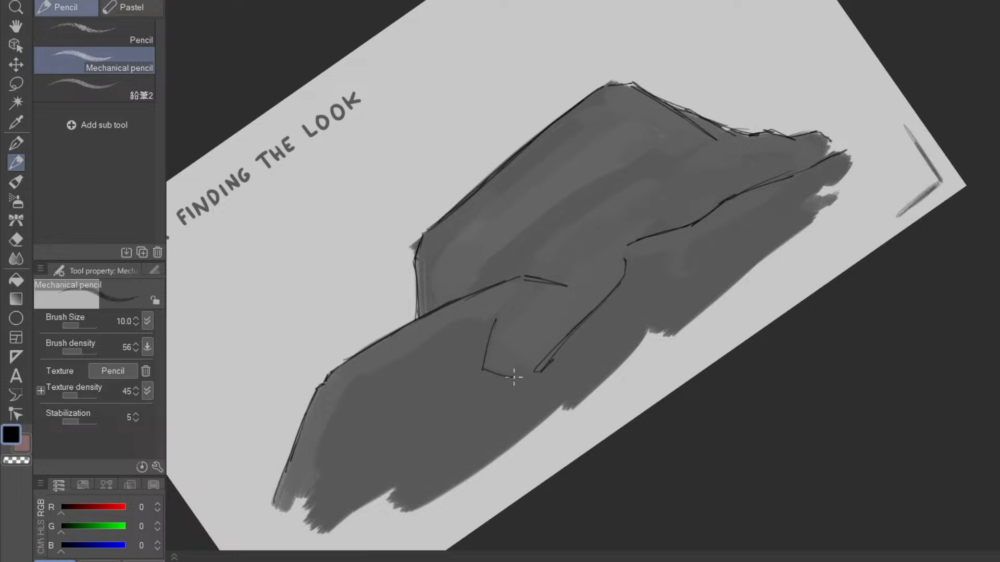
- Sketch short fold lines beneath the right foreground ridge, continuing from the hollow's upper corner
drag(762, 422, 789, 391)
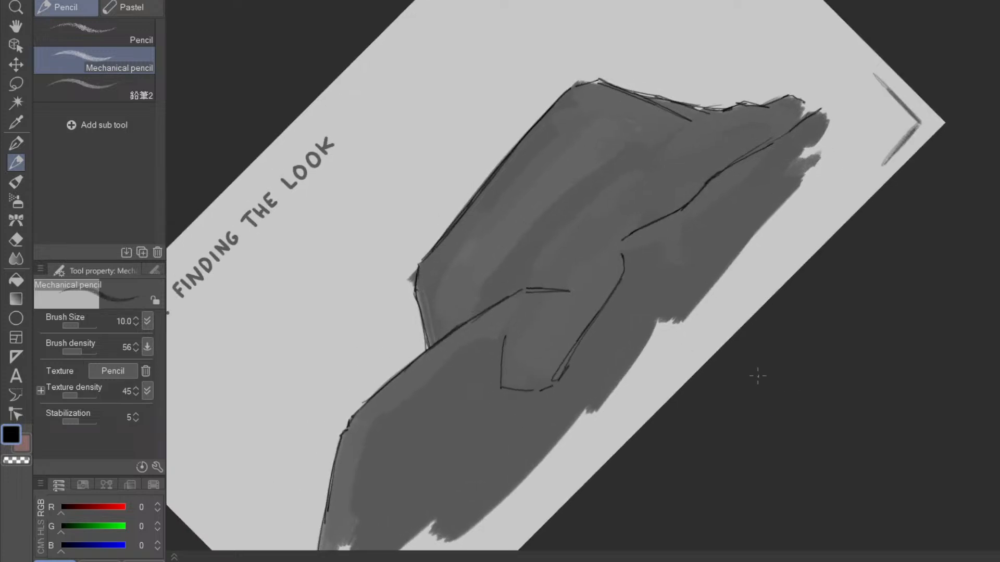
mouse_move(656, 244)
mouse_down()
mouse_move(668, 260)
mouse_move(694, 263)
mouse_move(691, 221)
mouse_move(735, 192)
mouse_up()
drag(832, 203, 520, 440)
drag(720, 429, 734, 459)
drag(792, 438, 828, 203)
- Add an inner contour along the hollow's right side, joining it to the foreground ridge
drag(663, 310, 772, 339)
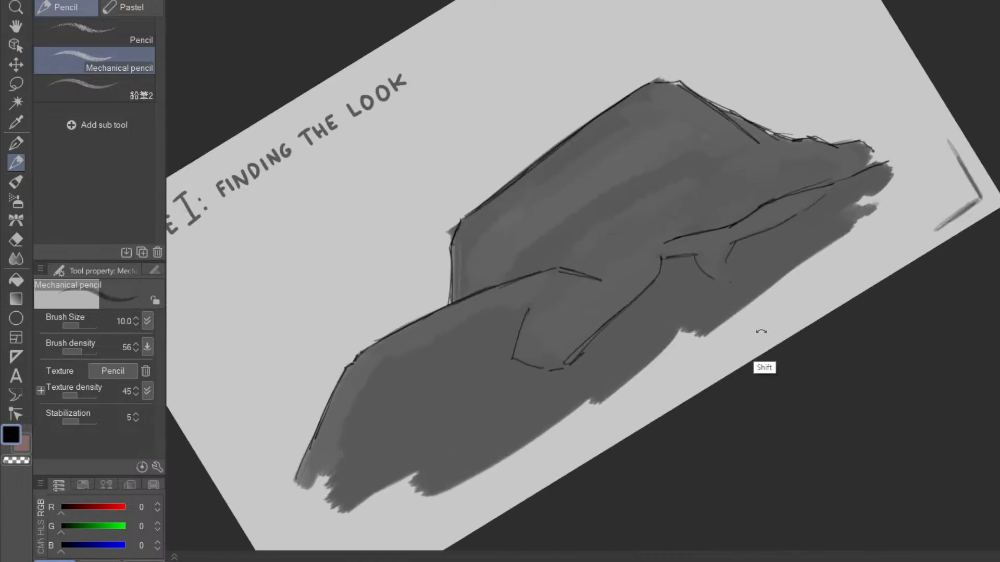
drag(592, 312, 656, 243)
drag(622, 281, 634, 262)
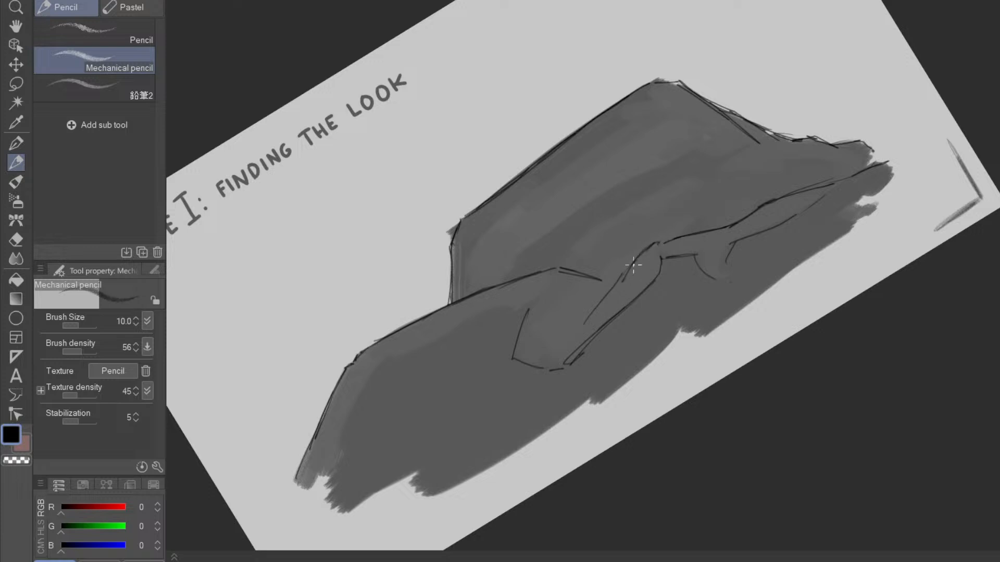
key(e)
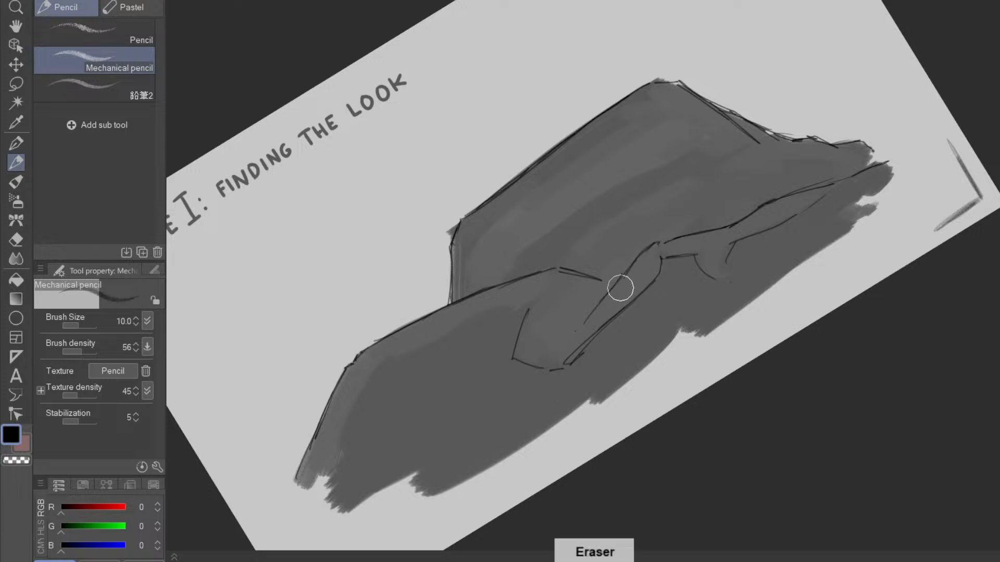
key(p)
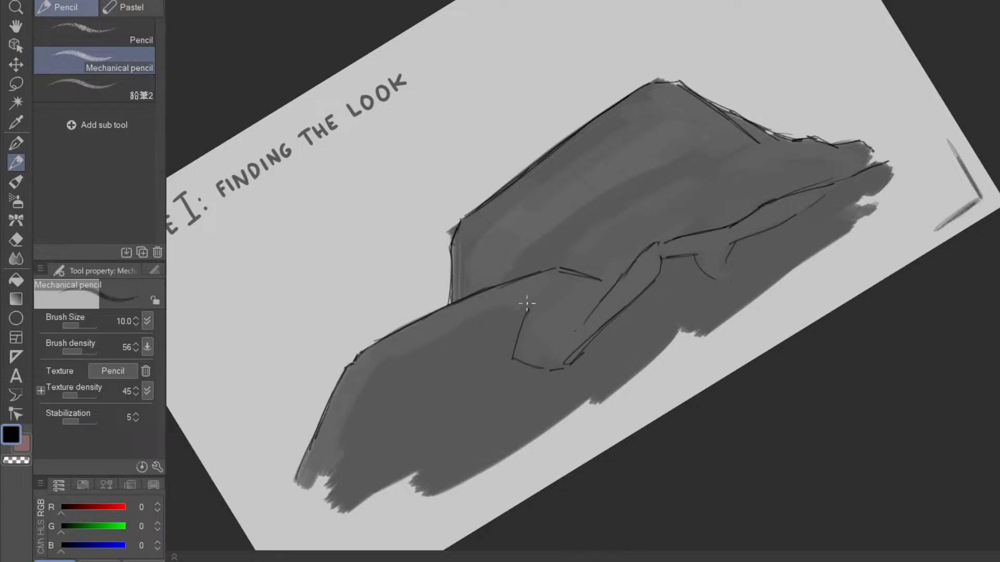
- Sketch inner plane lines below the front cliff's top edge and slope, erasing the stray marks near its right end
drag(519, 310, 555, 270)
drag(505, 309, 420, 348)
drag(366, 381, 336, 440)
key(e)
mouse_move(531, 312)
mouse_down()
mouse_move(514, 330)
mouse_move(578, 284)
mouse_up()
key(p)
- Sketch two long ledge contours across the face of the rear cliff, following its top edge
key(shift+space)
drag(769, 426, 810, 377)
drag(709, 383, 712, 423)
mouse_move(579, 306)
mouse_down()
mouse_move(616, 252)
mouse_move(683, 202)
mouse_up()
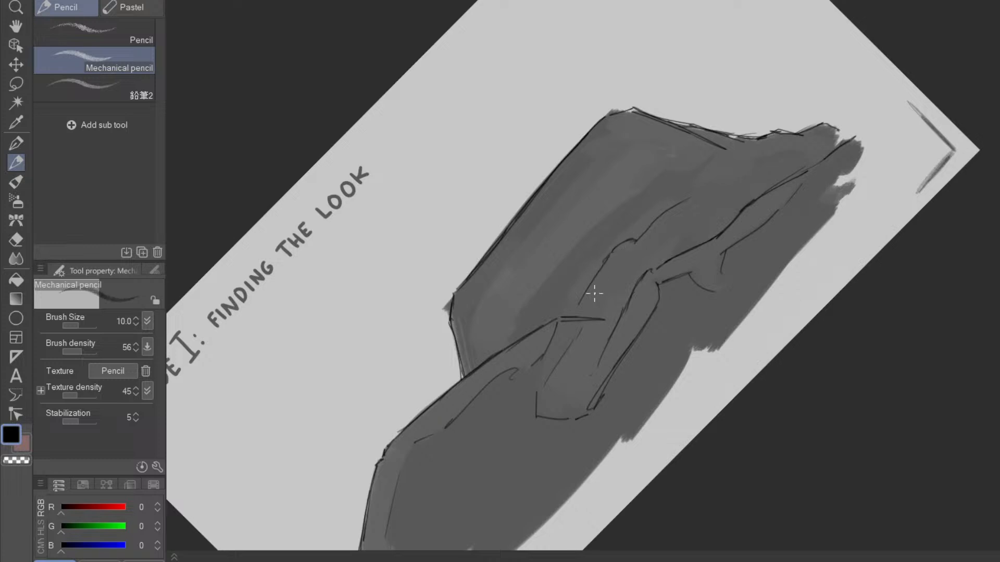
mouse_move(507, 342)
mouse_down()
mouse_move(576, 239)
mouse_move(664, 171)
mouse_up()
- Extend the rear cliff's lower ledge contour along its face and bend it down towards the right slope
drag(864, 232, 681, 464)
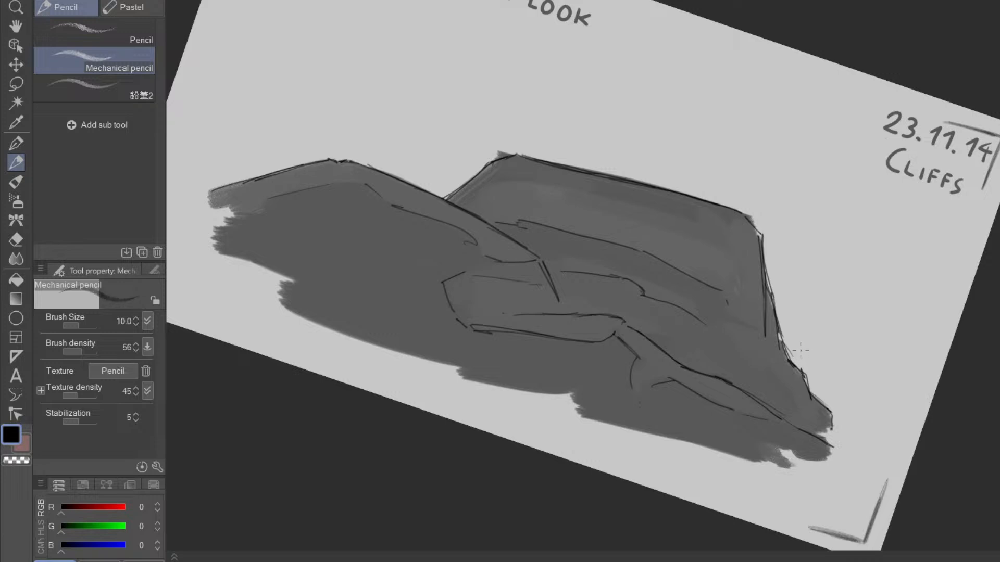
mouse_move(802, 353)
mouse_down()
mouse_move(736, 462)
mouse_move(645, 419)
mouse_move(651, 401)
mouse_move(648, 431)
mouse_up()
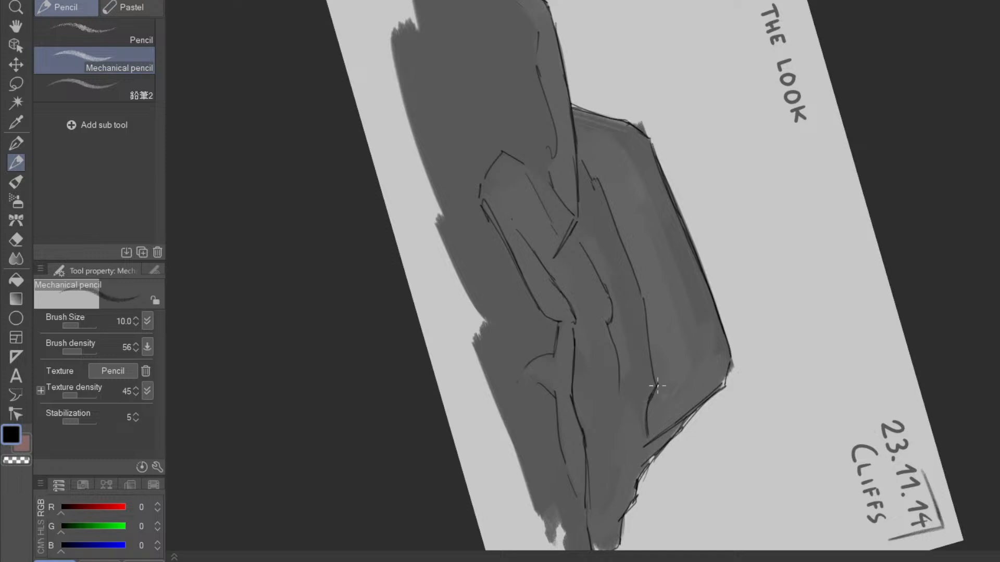
key(e)
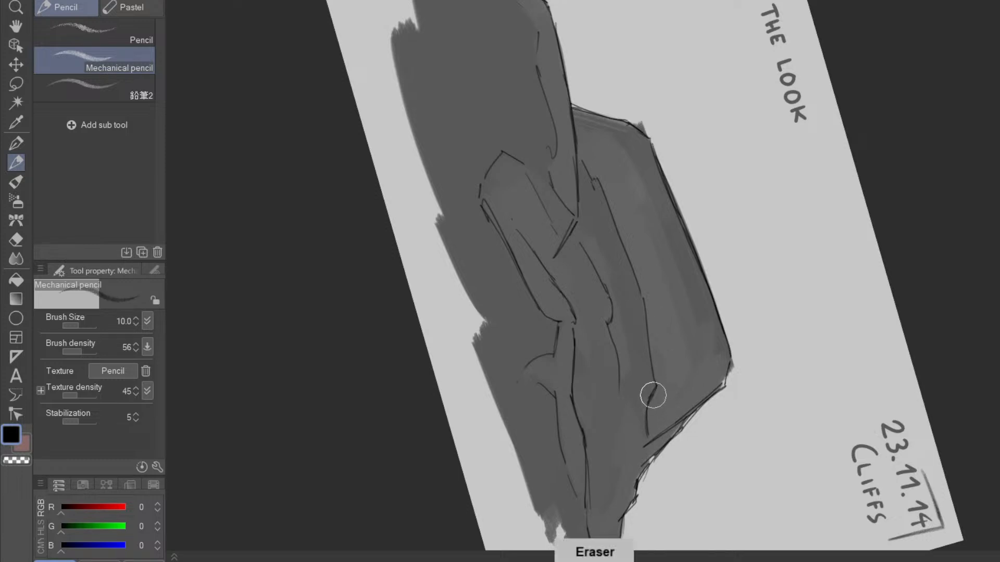
key(p)
drag(655, 390, 573, 52)
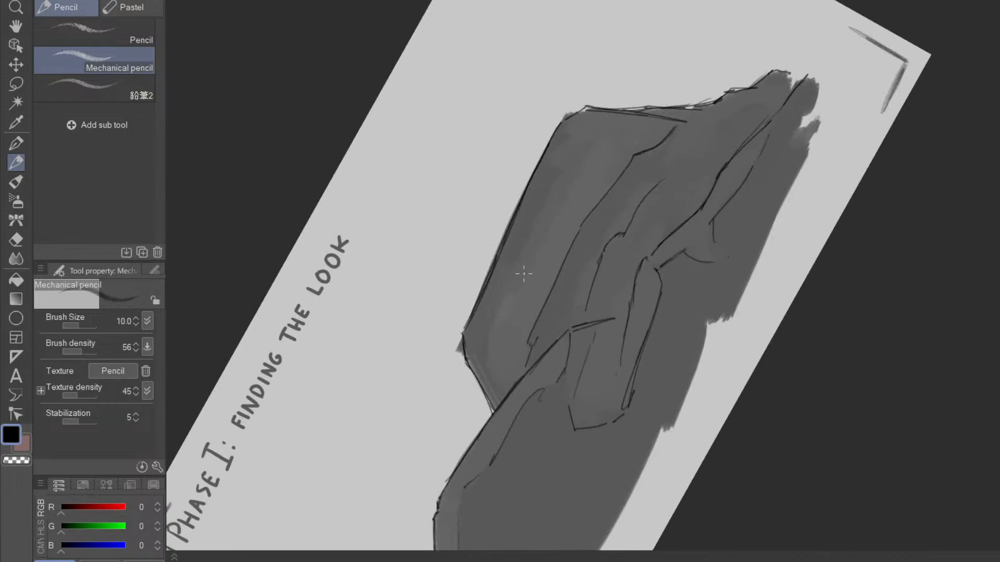
- Sketch two long contour lines beneath the rear cliff's top edge, running roughly parallel to it
mouse_move(489, 367)
mouse_down()
mouse_move(489, 329)
mouse_move(555, 184)
mouse_up()
drag(517, 301, 586, 157)
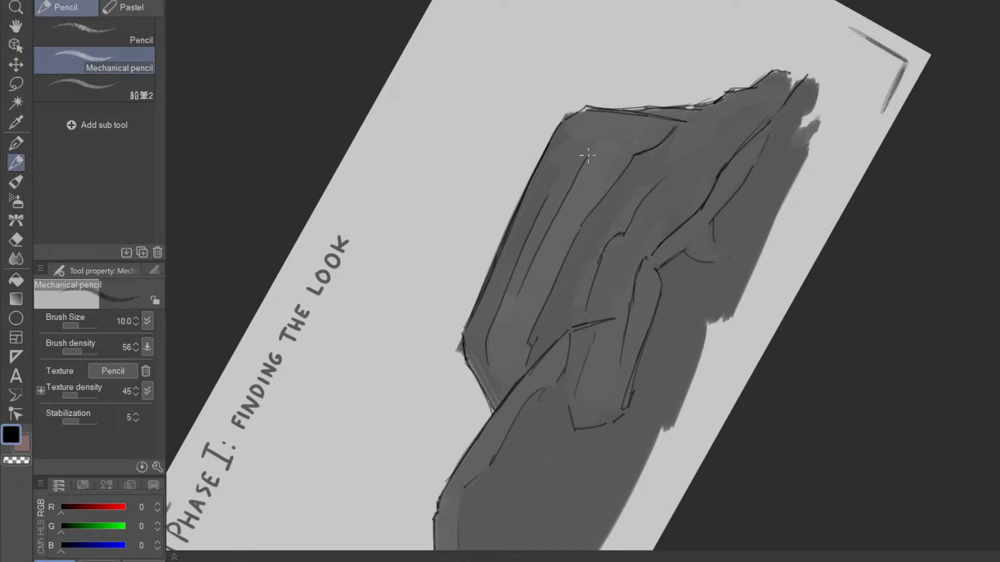
mouse_move(821, 319)
mouse_down()
mouse_move(814, 268)
mouse_move(676, 455)
mouse_move(669, 452)
mouse_move(771, 264)
mouse_move(761, 369)
mouse_move(726, 359)
mouse_up()
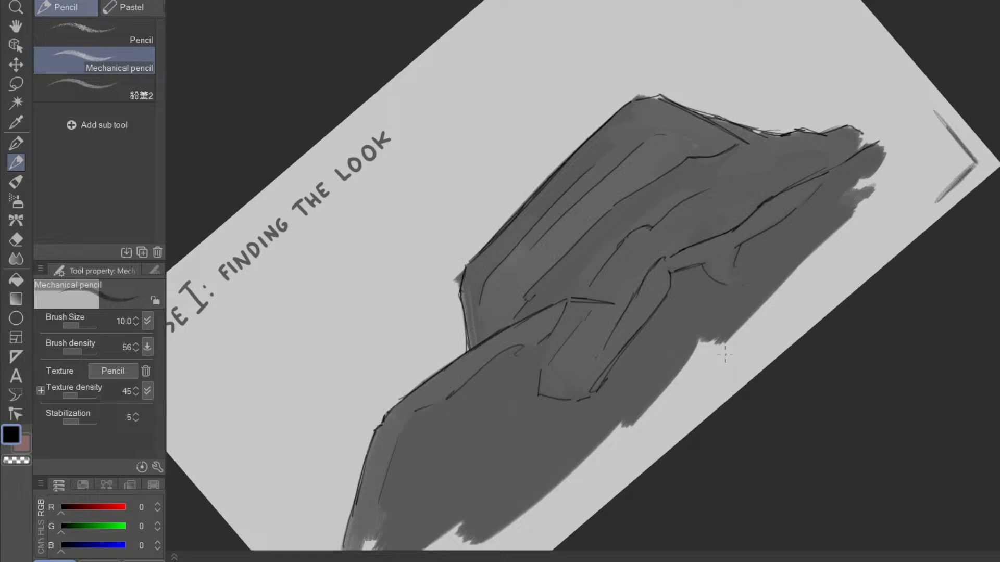
- Erase the stray double line along the rear cliff's right slope and clean up its upper corner
drag(724, 354, 597, 446)
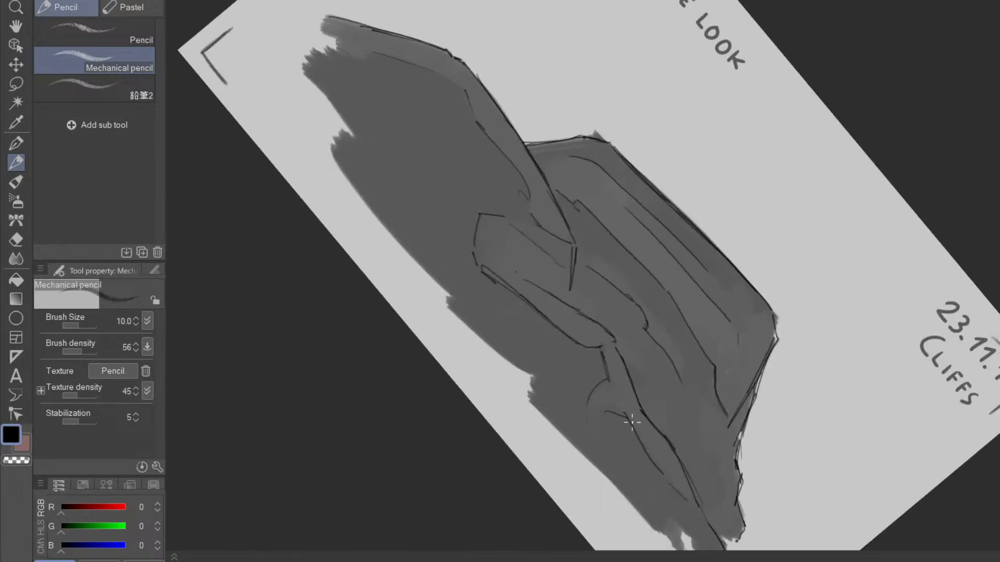
drag(731, 422, 725, 440)
mouse_move(767, 336)
mouse_down()
mouse_move(740, 401)
mouse_move(774, 346)
mouse_up()
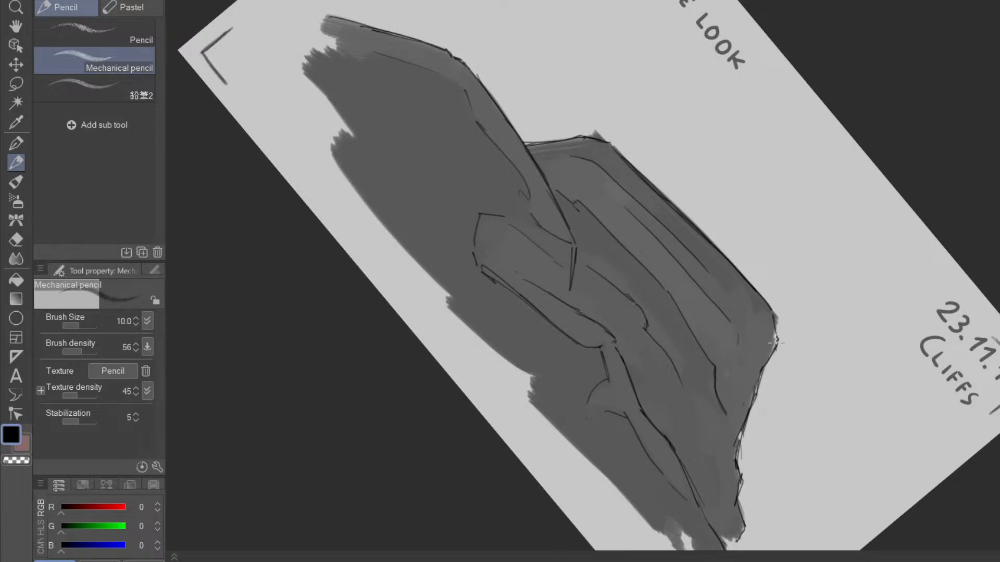
drag(800, 462, 666, 34)
- Outline low background ridges emerging behind the rear cliff on both its left and right sides
drag(699, 392, 730, 384)
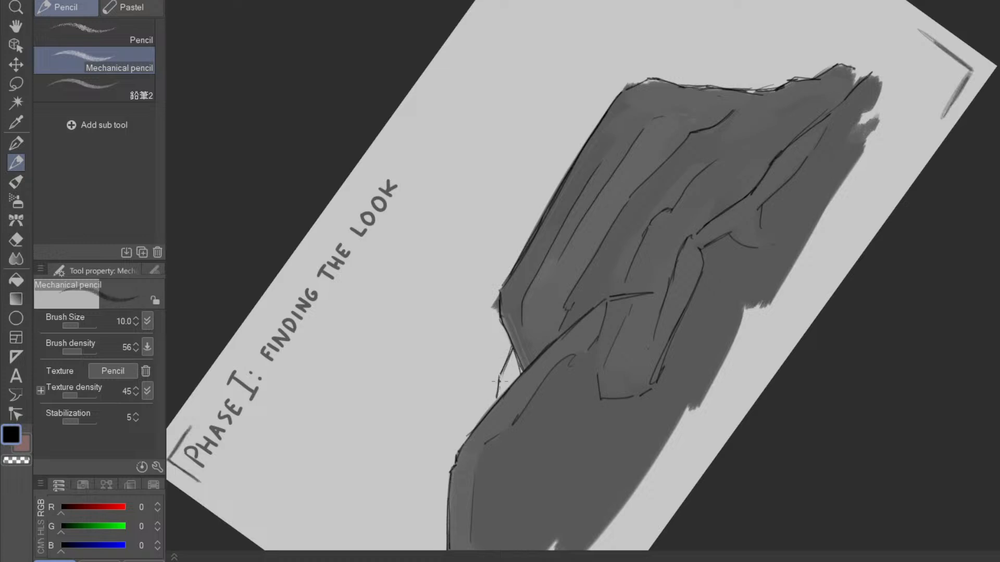
key(space)
drag(687, 359, 674, 395)
drag(651, 347, 650, 370)
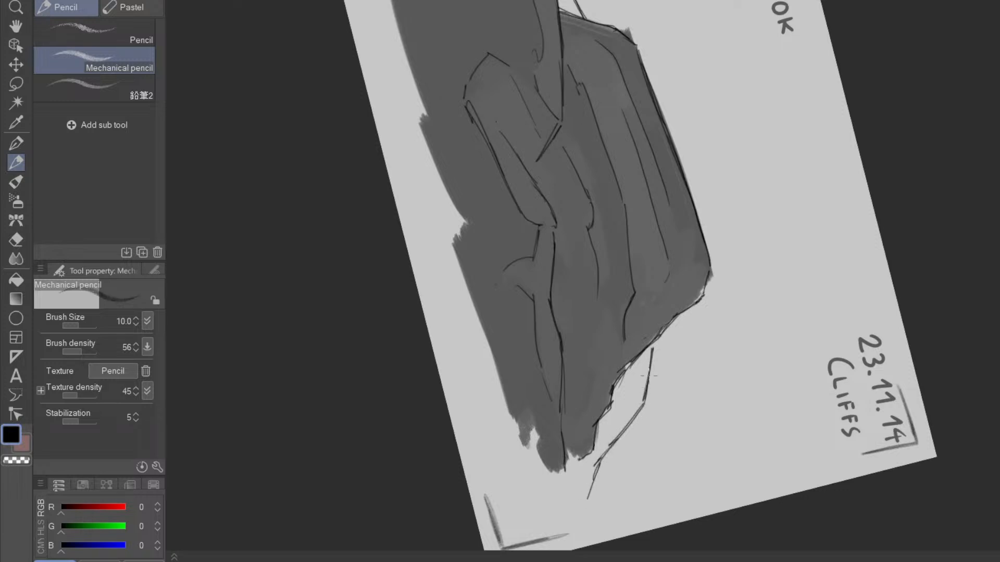
mouse_move(704, 462)
mouse_down()
mouse_move(768, 342)
mouse_move(788, 409)
mouse_move(814, 404)
mouse_up()
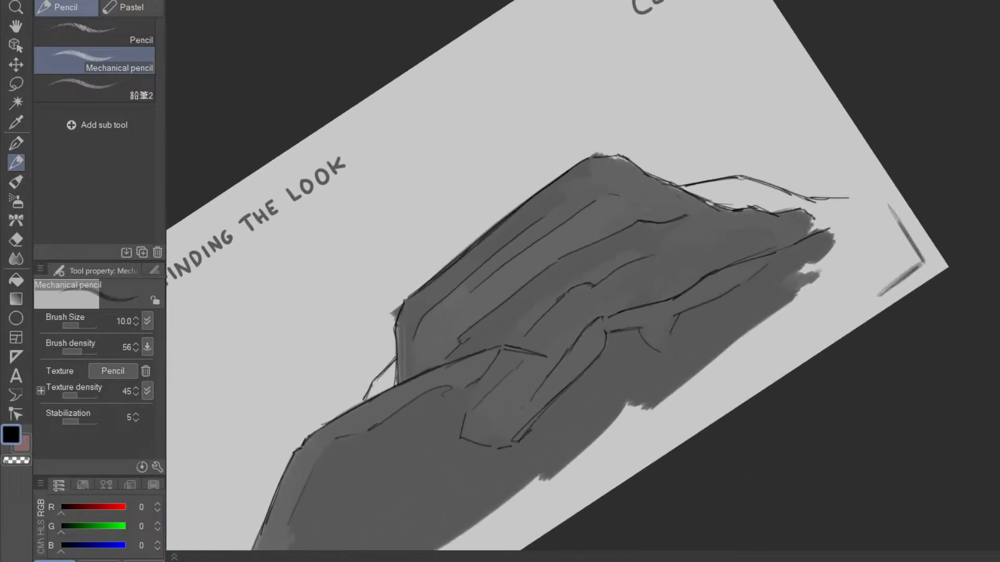
- Sample the cliff's grey and fill both background ridges with the Oil paint brush
alt+click(650, 383)
key(b)
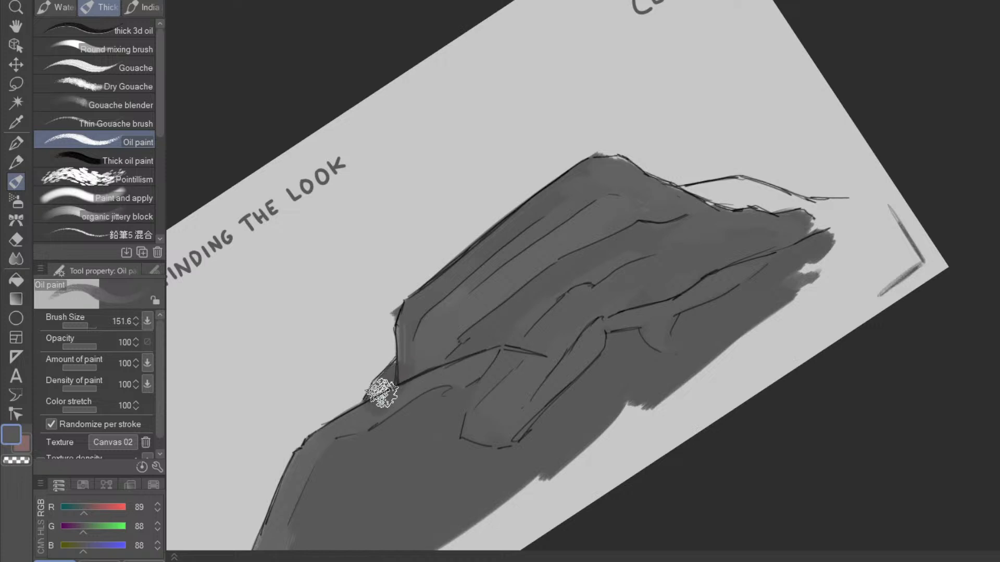
drag(734, 294, 886, 284)
mouse_move(659, 179)
mouse_down()
mouse_move(711, 158)
mouse_move(658, 179)
mouse_move(723, 166)
mouse_move(710, 157)
mouse_move(789, 159)
mouse_move(701, 157)
mouse_move(753, 163)
mouse_move(814, 147)
mouse_move(797, 169)
mouse_up()
mouse_move(713, 153)
mouse_down()
mouse_move(739, 155)
mouse_move(737, 163)
mouse_move(816, 166)
mouse_move(794, 167)
mouse_up()
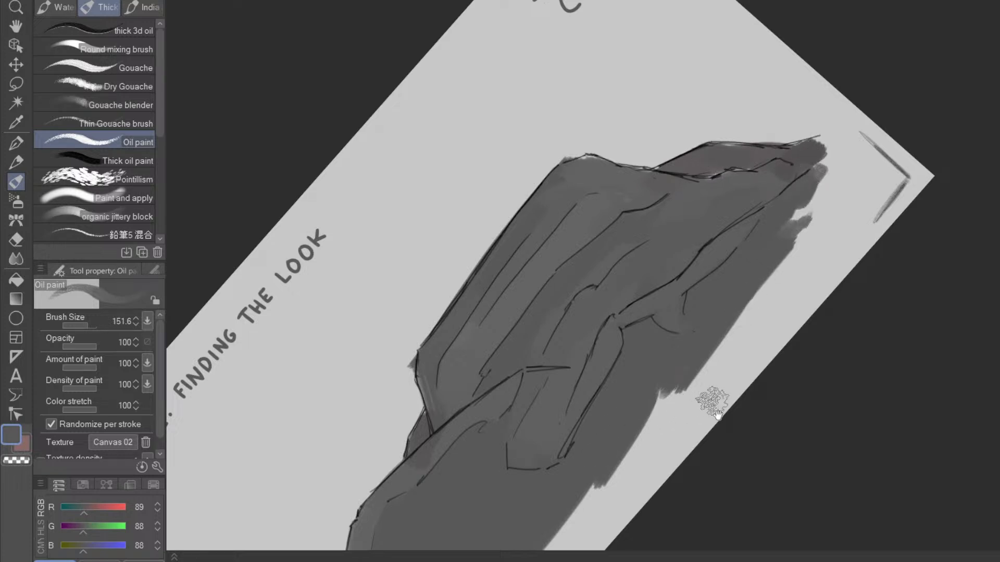
drag(710, 398, 796, 297)
drag(729, 353, 711, 399)
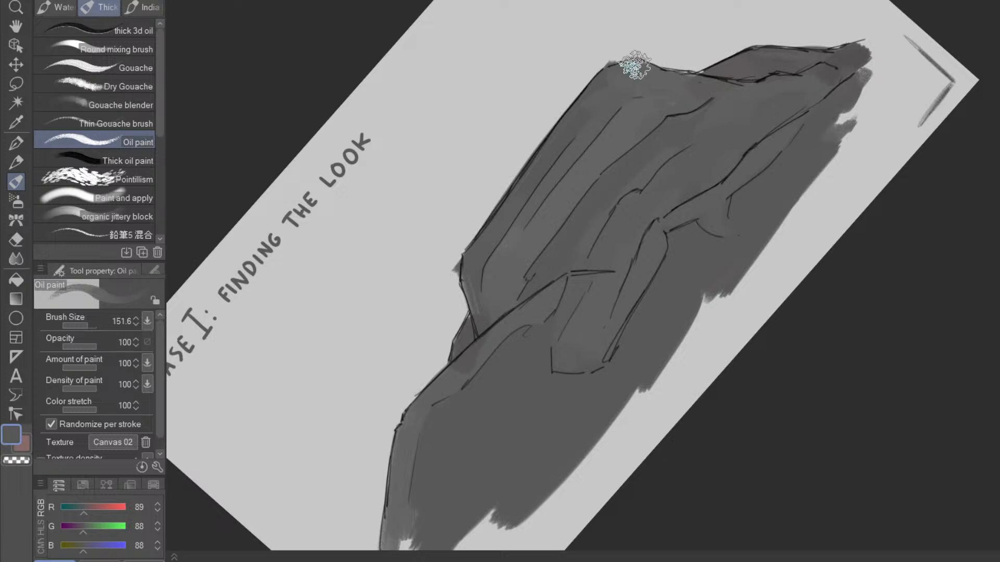
- Tidy the rear cliff's silhouette at its top corner and left slope, erasing grey spilling past the outline
key(e)
key(p)
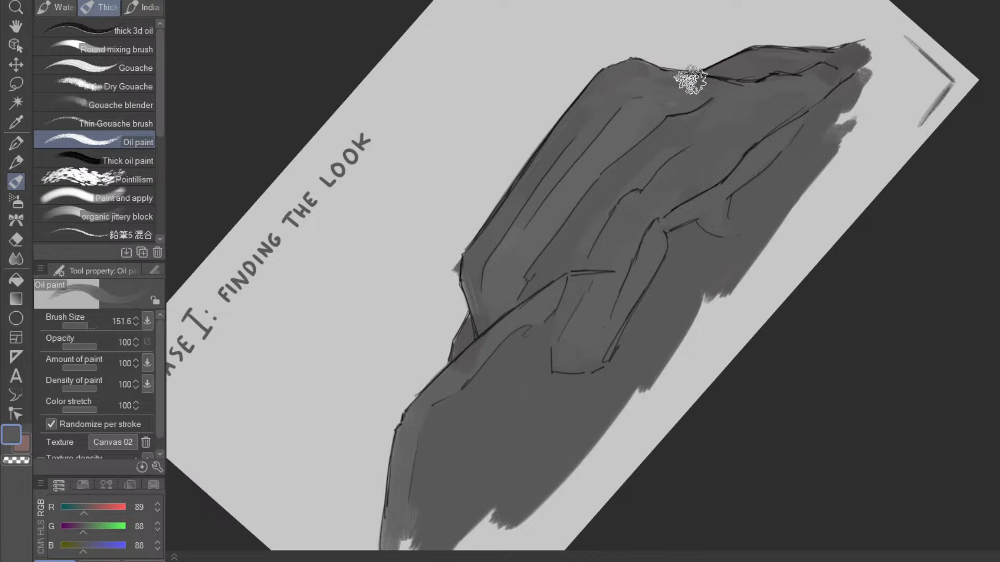
key(e)
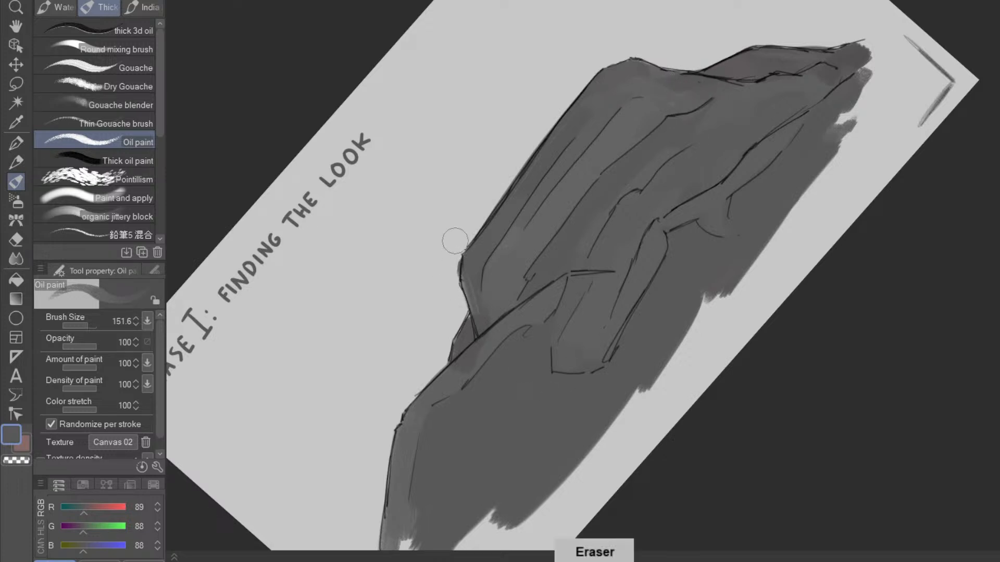
key(p)
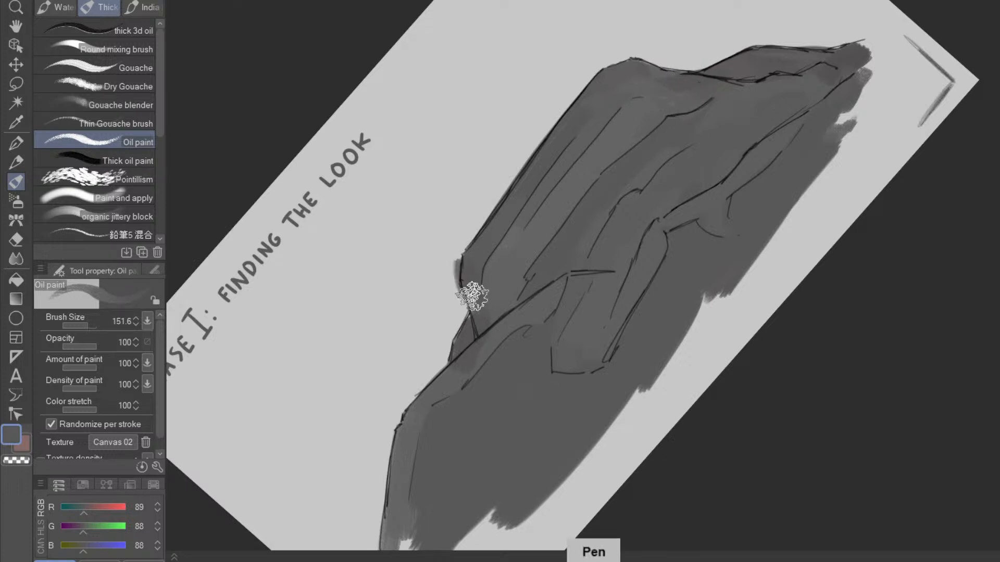
key(e)
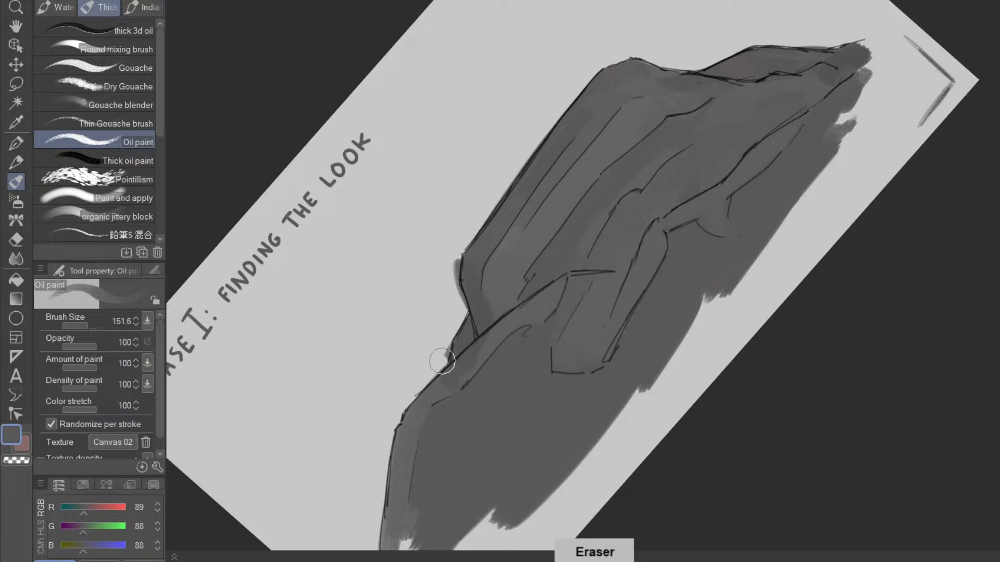
drag(455, 287, 458, 302)
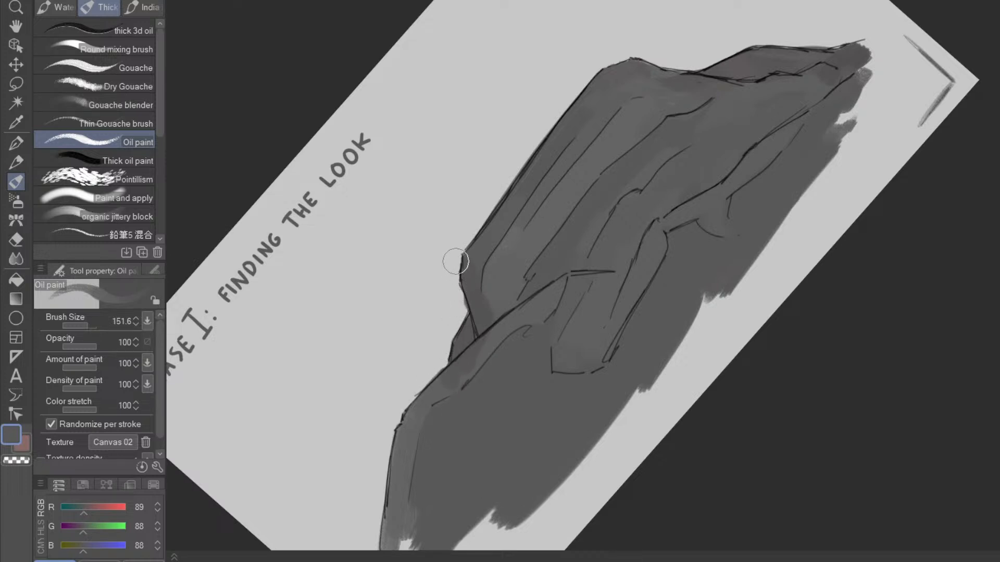
key(p)
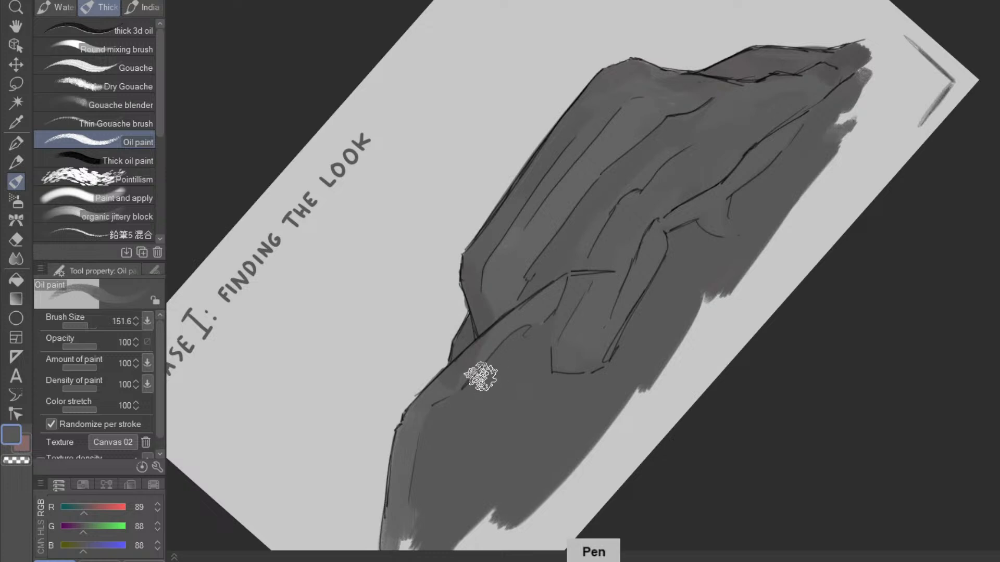
- Paint grey over the ragged left end and lower edge of the foreground ridge to fill its base
key(space)
mouse_move(448, 464)
mouse_down()
mouse_move(538, 406)
mouse_move(463, 427)
mouse_move(469, 454)
mouse_move(474, 421)
mouse_move(481, 432)
mouse_move(525, 421)
mouse_up()
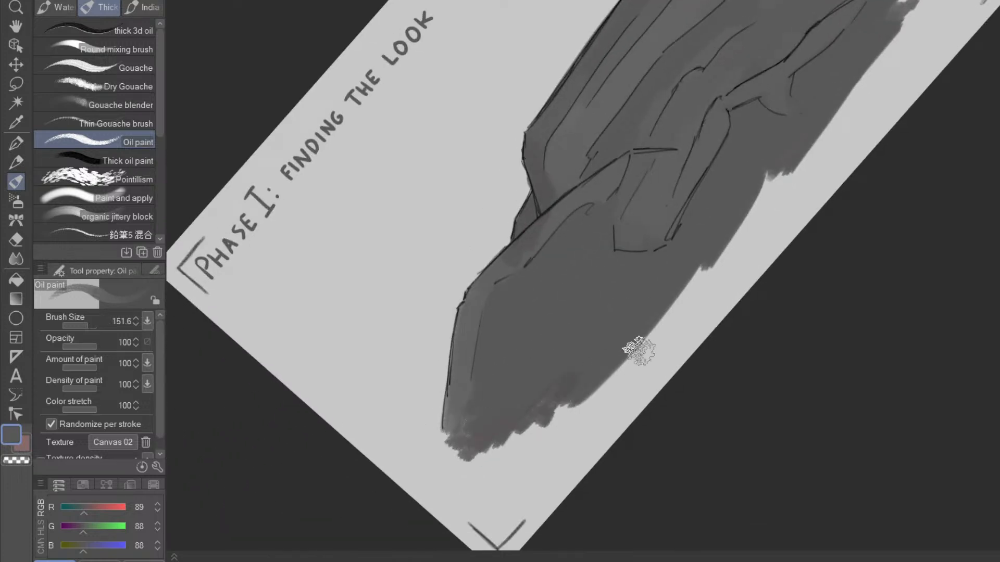
key(space)
drag(602, 357, 542, 480)
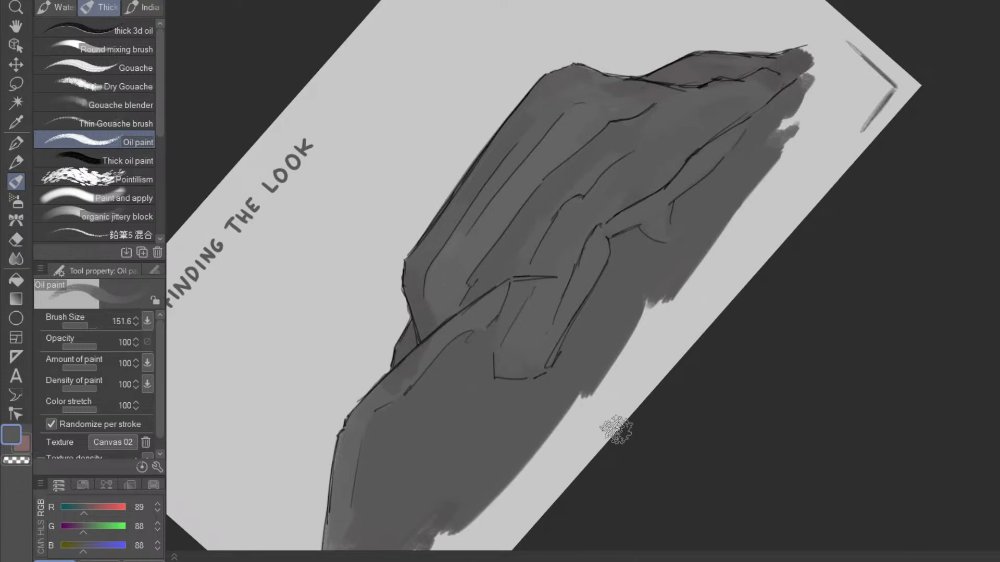
key(space)
mouse_move(645, 434)
mouse_down()
mouse_move(643, 355)
mouse_move(687, 410)
mouse_up()
key(shift+space)
drag(732, 328, 589, 424)
key(ctrl+space)
drag(666, 404, 679, 390)
key(shift+space)
drag(695, 424, 790, 273)
key(space)
drag(716, 410, 769, 408)
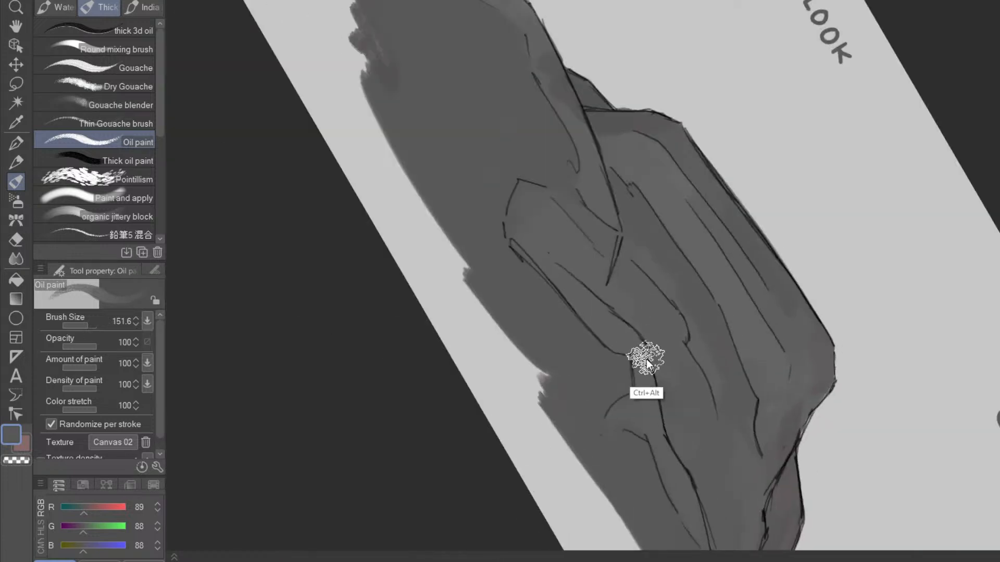
- Paint a narrow trunk rising from the foreground ridge past the rear cliff's top edge, using Oil paint at size 42 and grey RGB 71
mouse_move(645, 358)
mouse_down()
mouse_move(632, 355)
mouse_move(640, 358)
mouse_up()
drag(643, 316, 567, 417)
mouse_move(648, 459)
mouse_down()
mouse_move(784, 263)
mouse_move(780, 251)
mouse_up()
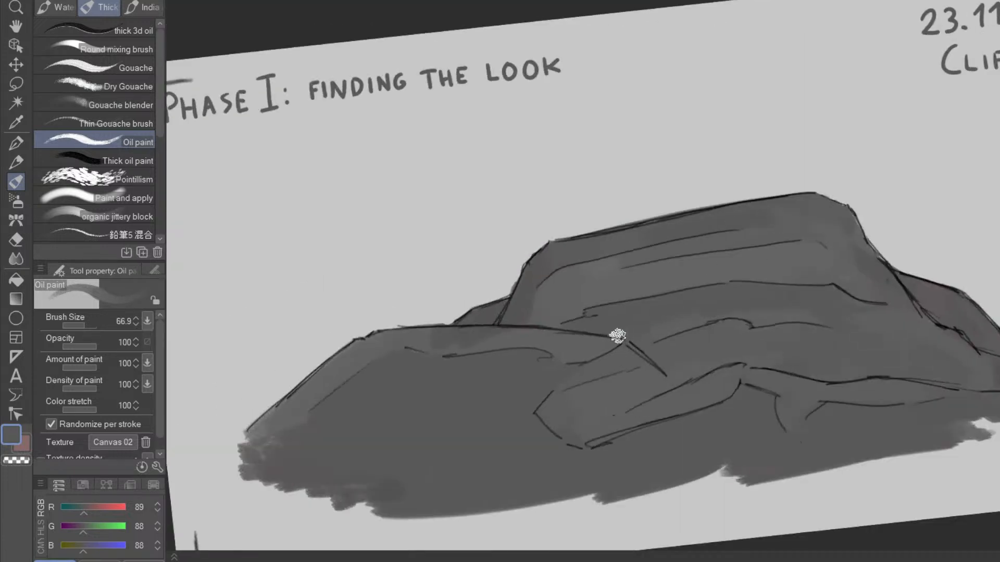
drag(598, 327, 650, 393)
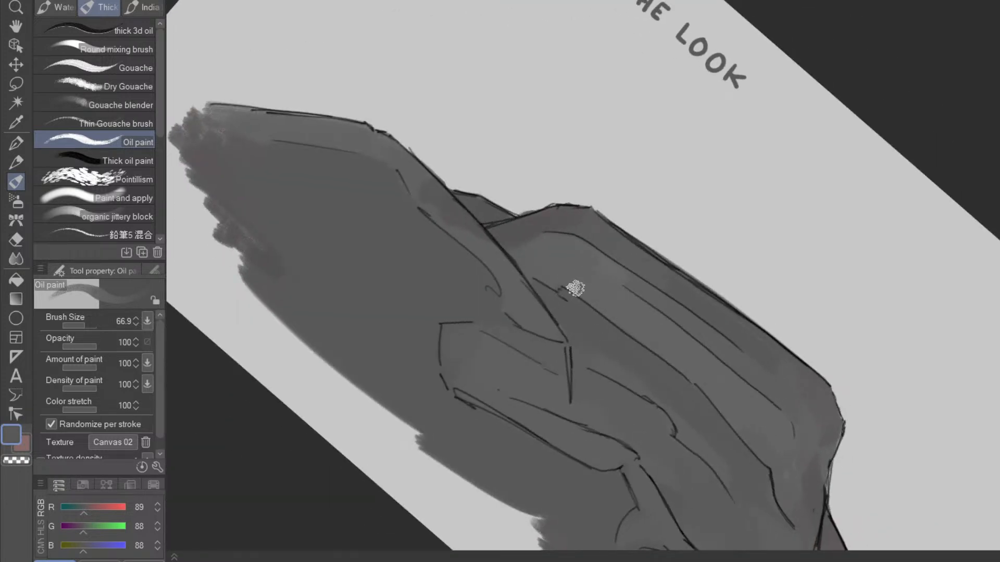
mouse_move(651, 406)
mouse_down()
mouse_move(700, 379)
mouse_move(710, 325)
mouse_move(676, 377)
mouse_move(669, 366)
mouse_up()
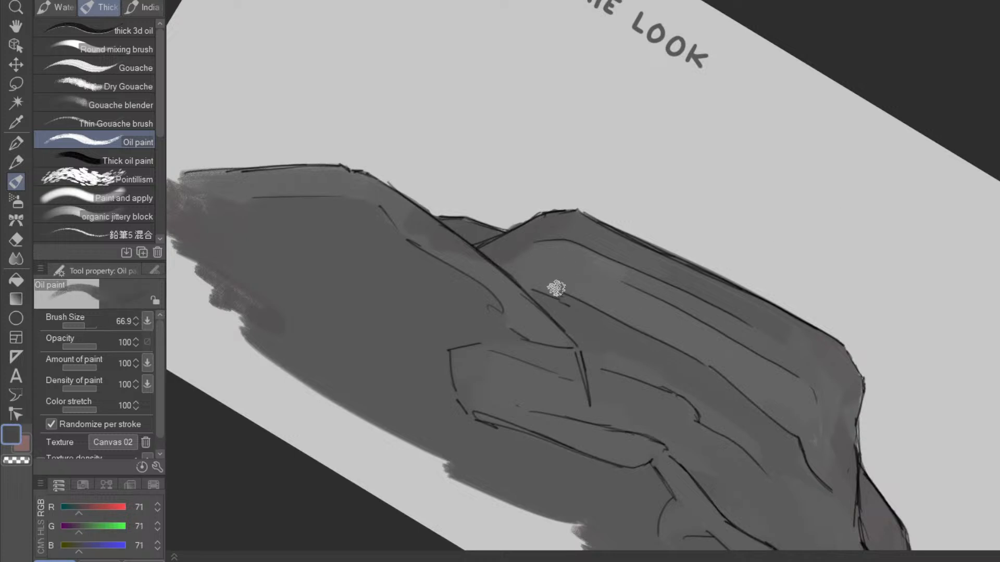
drag(614, 201, 553, 316)
drag(575, 276, 608, 224)
ctrl+alt+drag(592, 303, 576, 303)
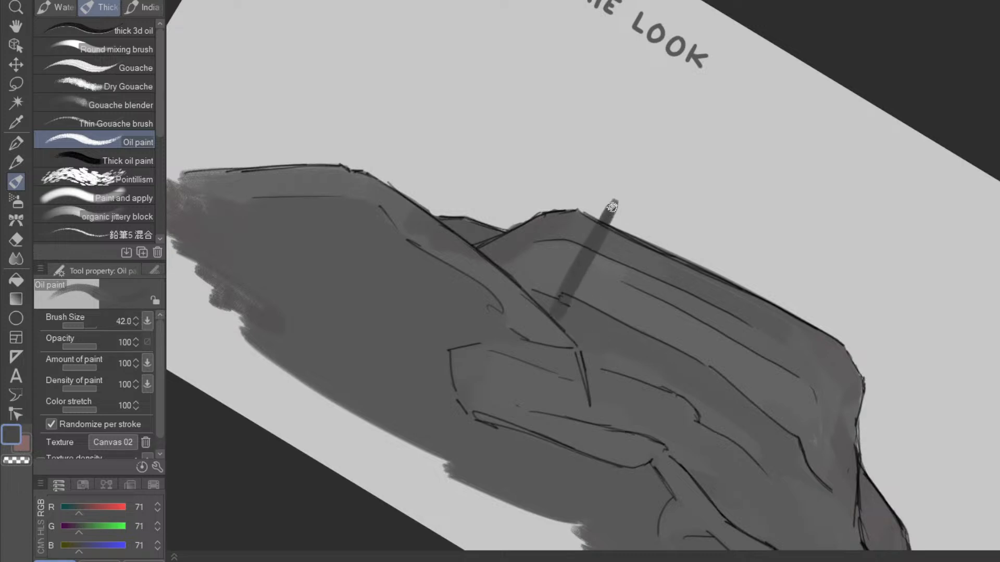
key(ctrl+z)
key(ctrl+y)
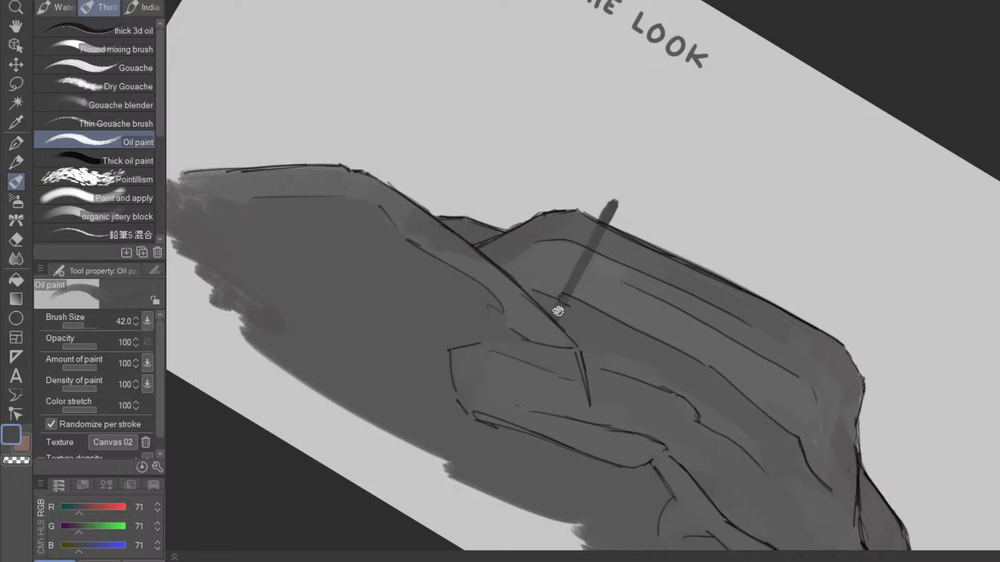
- Paint a flat, rounded crown on top of the narrow trunk and trim its underside with the eraser
drag(663, 461, 622, 123)
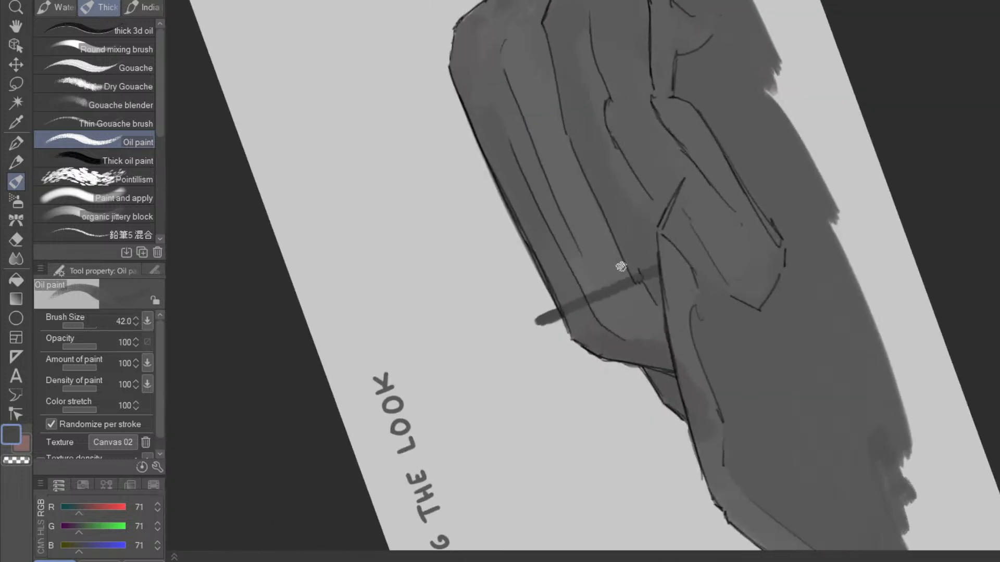
drag(625, 289, 662, 192)
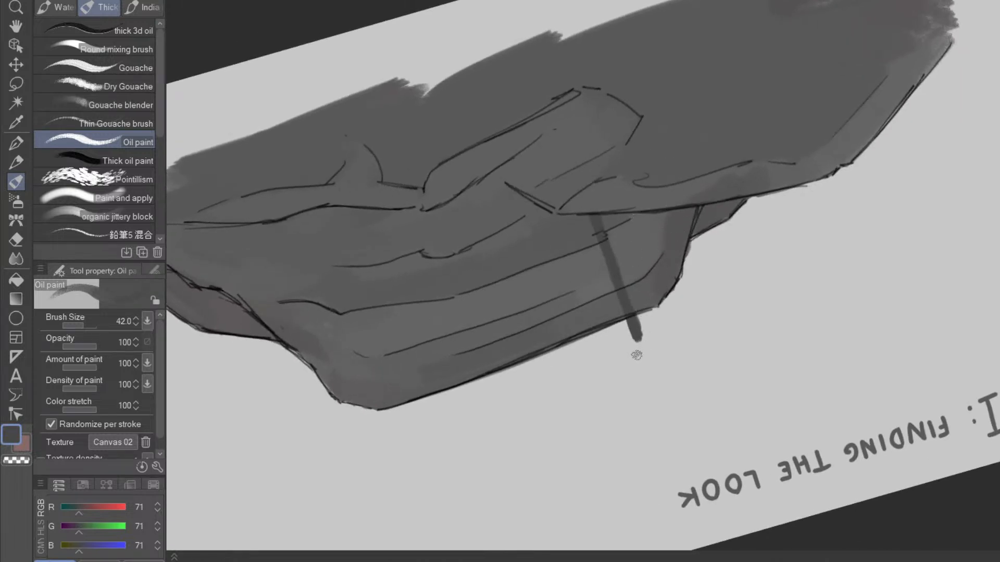
drag(644, 413, 693, 290)
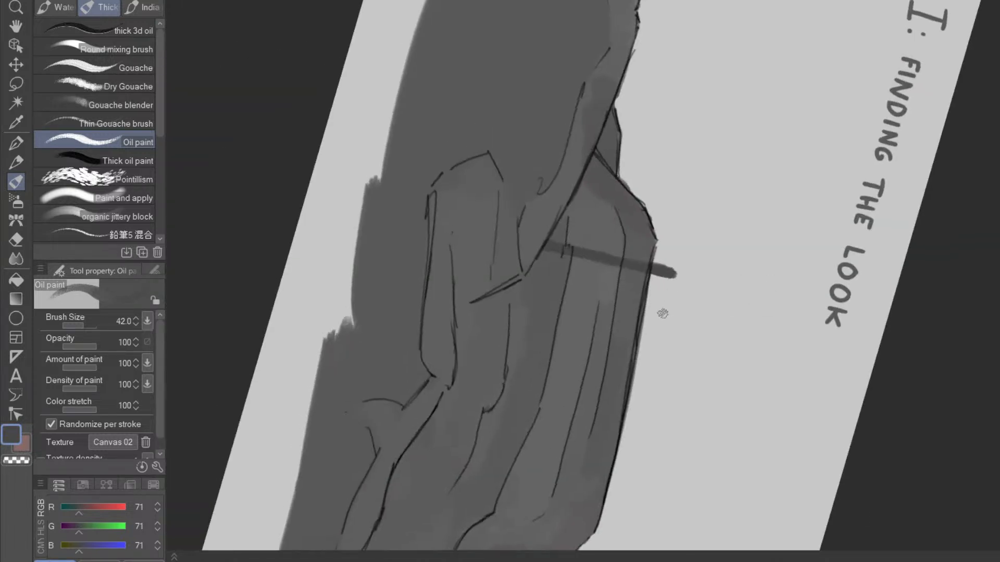
key(ctrl+at)
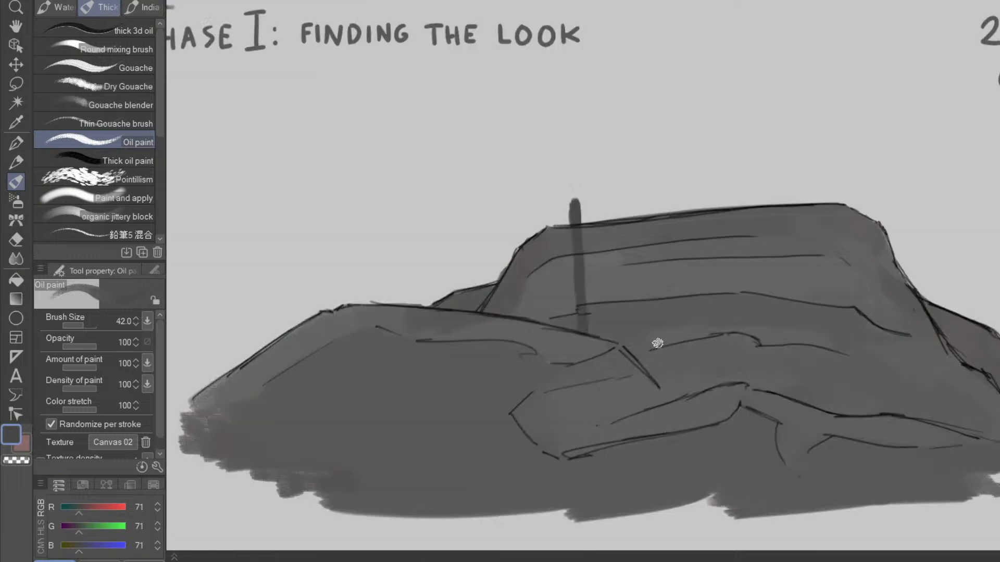
ctrl+click(575, 196)
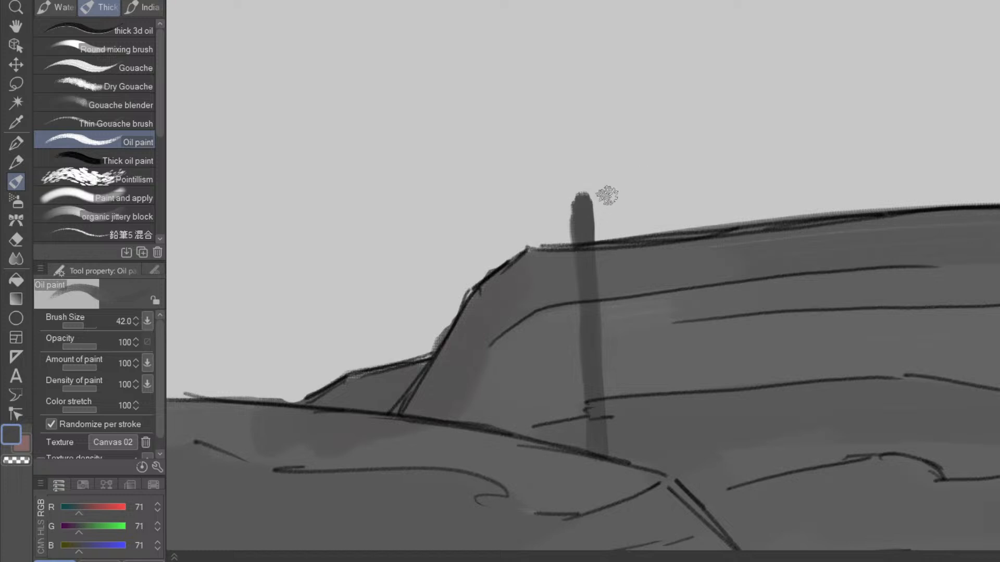
mouse_move(605, 197)
mouse_down()
mouse_move(566, 204)
mouse_move(599, 189)
mouse_move(577, 193)
mouse_move(572, 211)
mouse_move(601, 204)
mouse_move(559, 216)
mouse_move(573, 195)
mouse_up()
key(e)
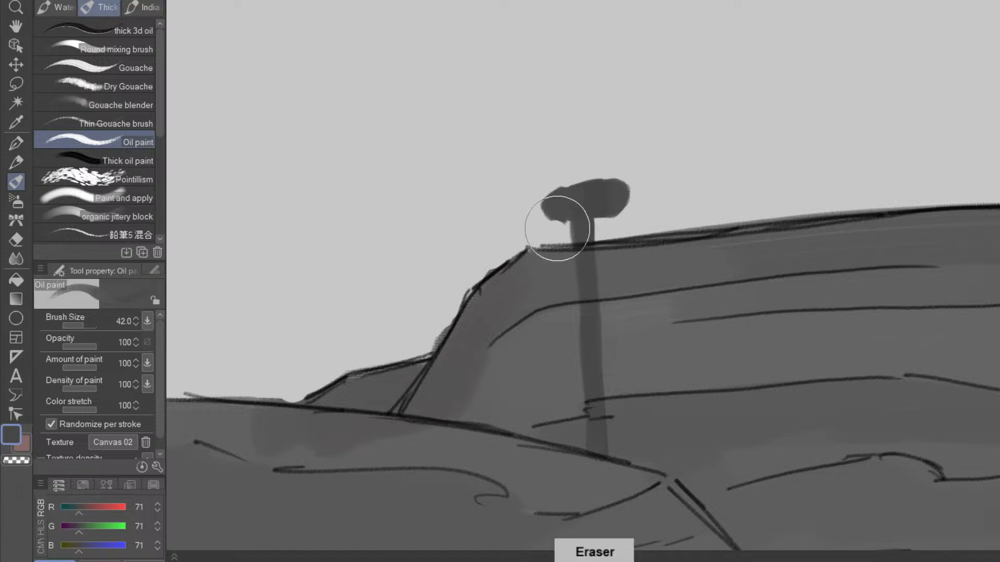
key(b)
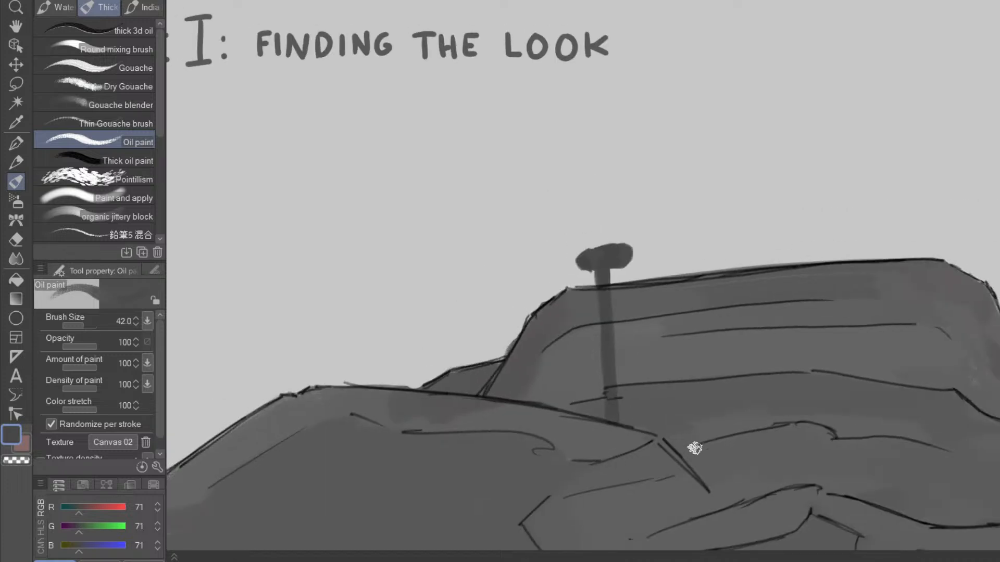
- Paint an upper-right and a lower-right blade from the trunk's crown in grey RGB 71, trimming the lower blade's edge
key(space)
drag(618, 237, 671, 196)
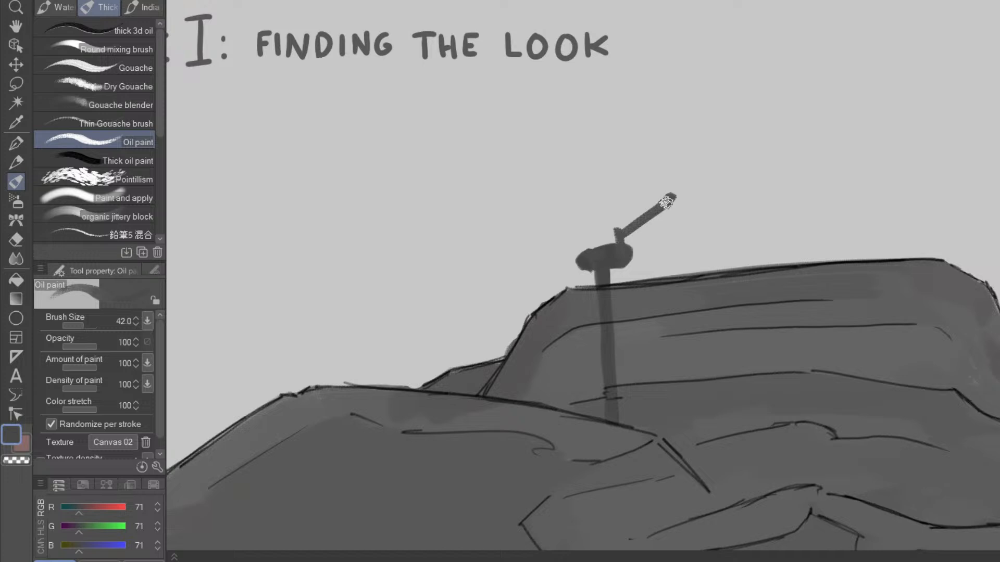
drag(629, 250, 671, 199)
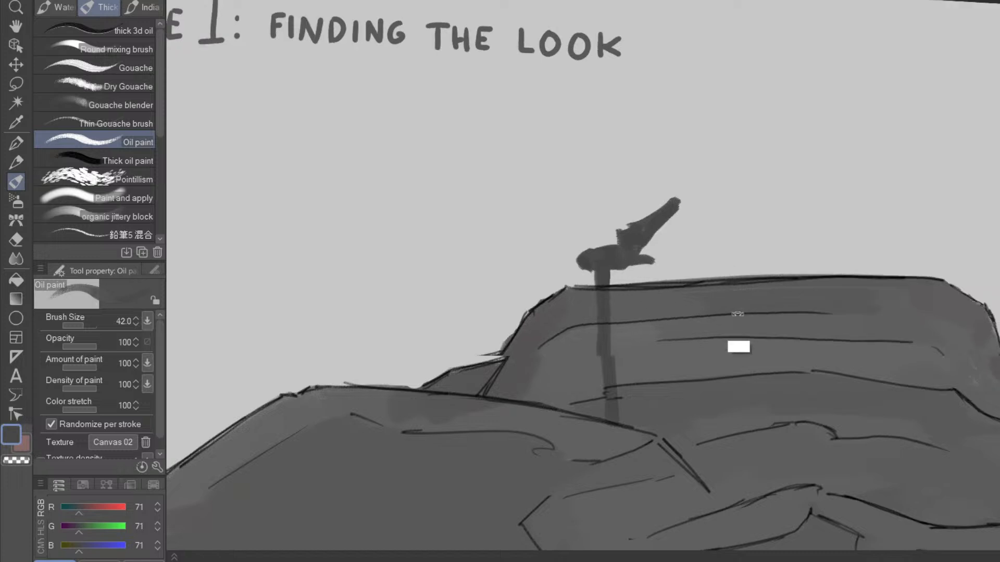
drag(745, 292, 626, 421)
mouse_move(588, 380)
mouse_down()
mouse_move(707, 337)
mouse_move(695, 330)
mouse_up()
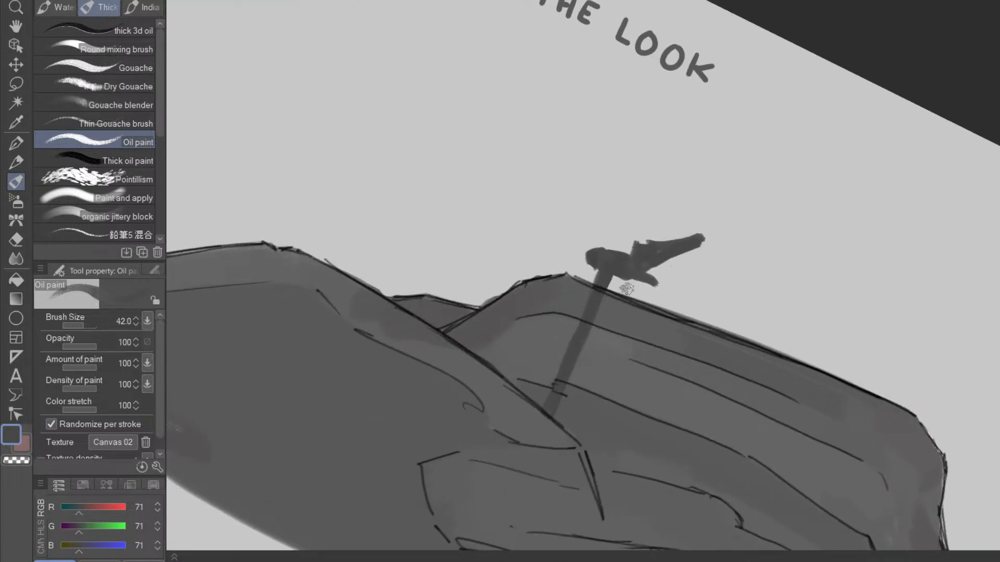
drag(628, 288, 634, 337)
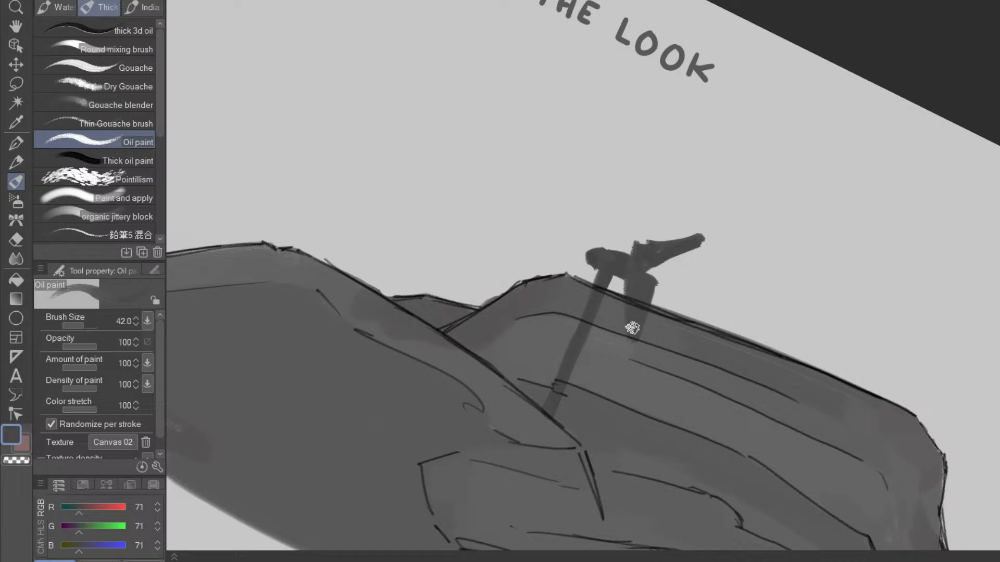
key(e)
mouse_move(664, 283)
mouse_down()
mouse_move(646, 348)
mouse_move(777, 225)
mouse_up()
key(b)
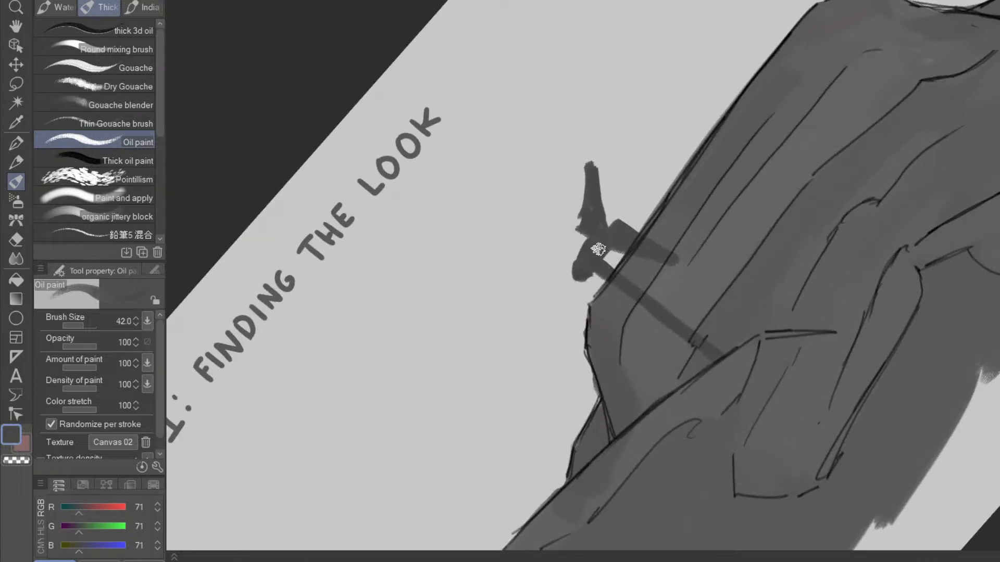
- Paint a lower-left blade from the crown down over the rear cliff's corner and tidy its edge with the eraser
drag(602, 246, 593, 335)
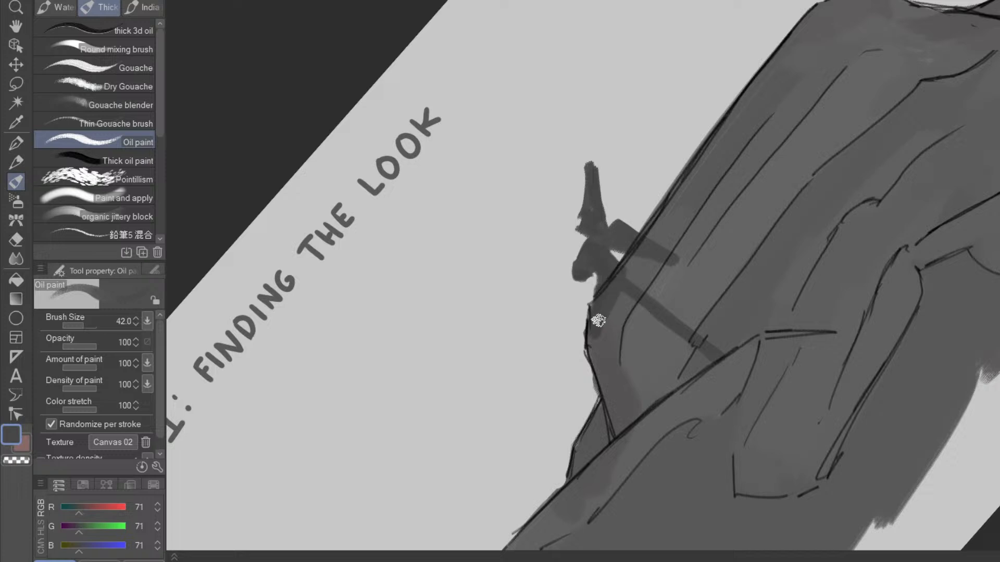
key(e)
drag(602, 338, 620, 310)
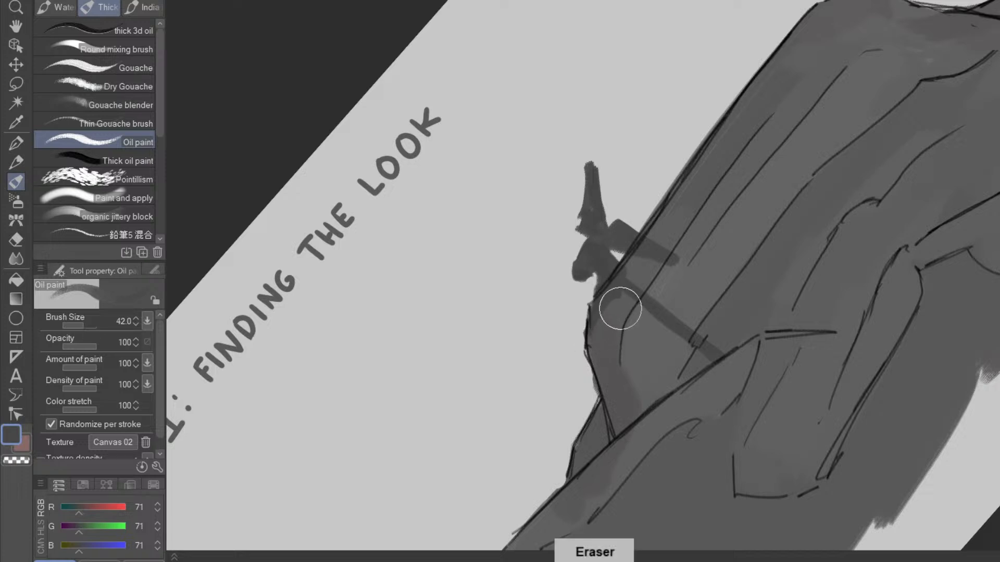
key(b)
key(e)
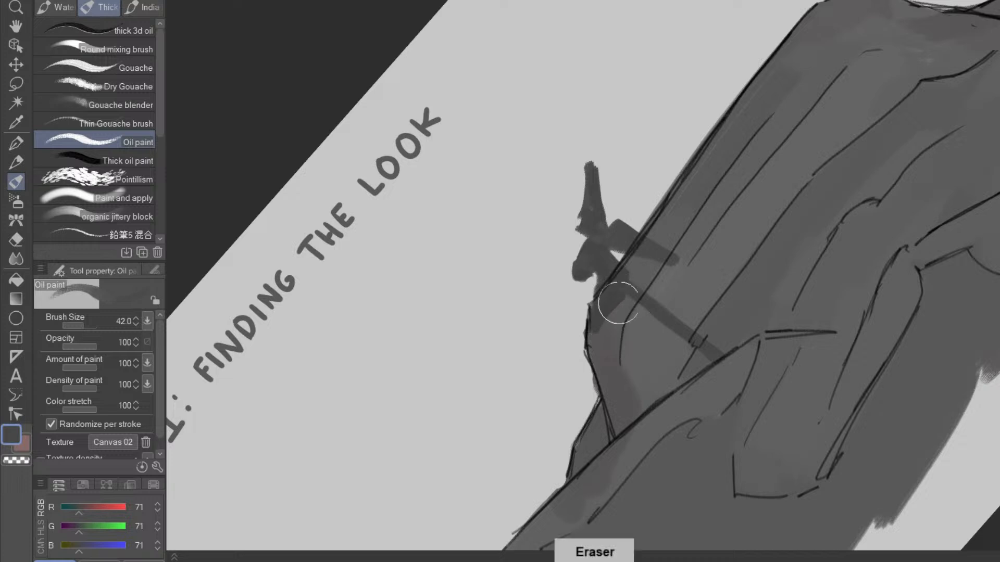
drag(587, 380, 632, 308)
key(b)
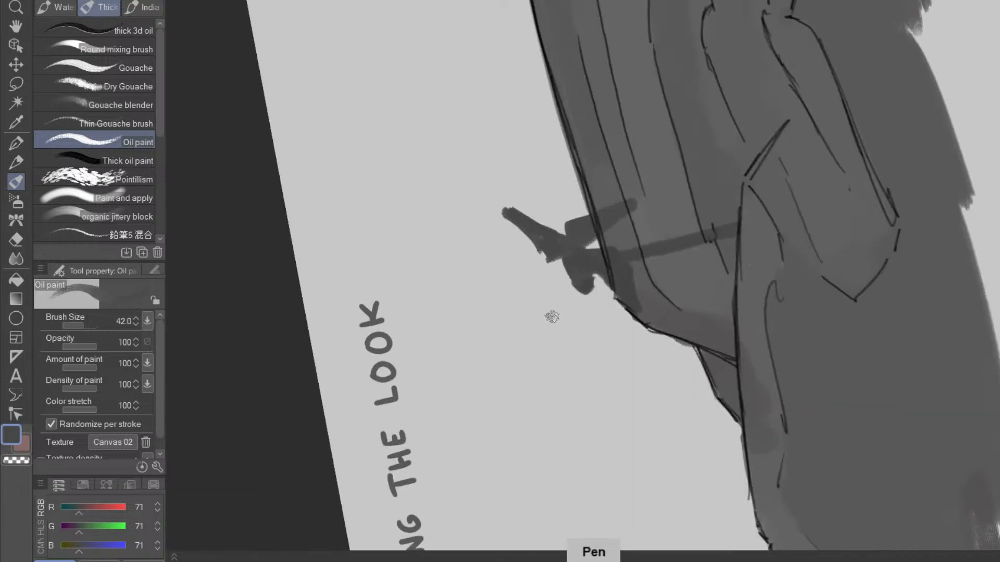
- Paint a pointed upper-left blade to complete the four-bladed windmill, erasing excess grey around the blades
mouse_move(572, 269)
mouse_down()
mouse_move(544, 331)
mouse_move(583, 294)
mouse_move(577, 268)
mouse_move(564, 298)
mouse_up()
key(e)
mouse_move(548, 341)
mouse_down()
mouse_move(581, 317)
mouse_move(567, 326)
mouse_up()
drag(534, 357, 566, 328)
key(shift+space)
mouse_move(735, 395)
mouse_down()
mouse_move(468, 487)
mouse_move(350, 333)
mouse_up()
drag(570, 187, 624, 183)
key(p)
key(e)
drag(583, 259, 579, 182)
key(p)
key(shift+space)
drag(723, 442, 824, 217)
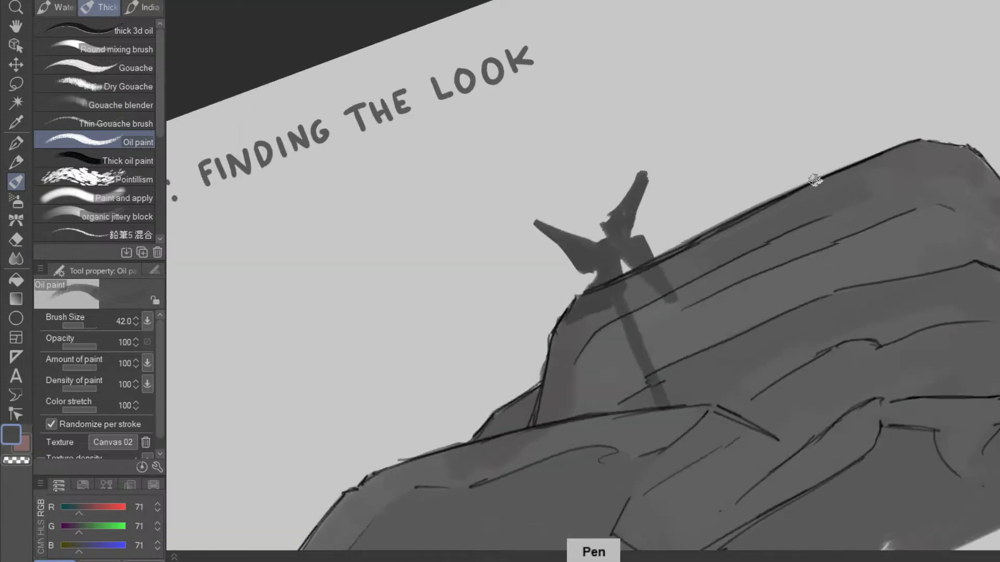
- Paint a second, shorter trunk at the rear cliff's left foot and trim its upper end
scroll(724, 307, down, 2)
key(space)
drag(757, 381, 664, 397)
scroll(680, 300, up, 3)
key(space)
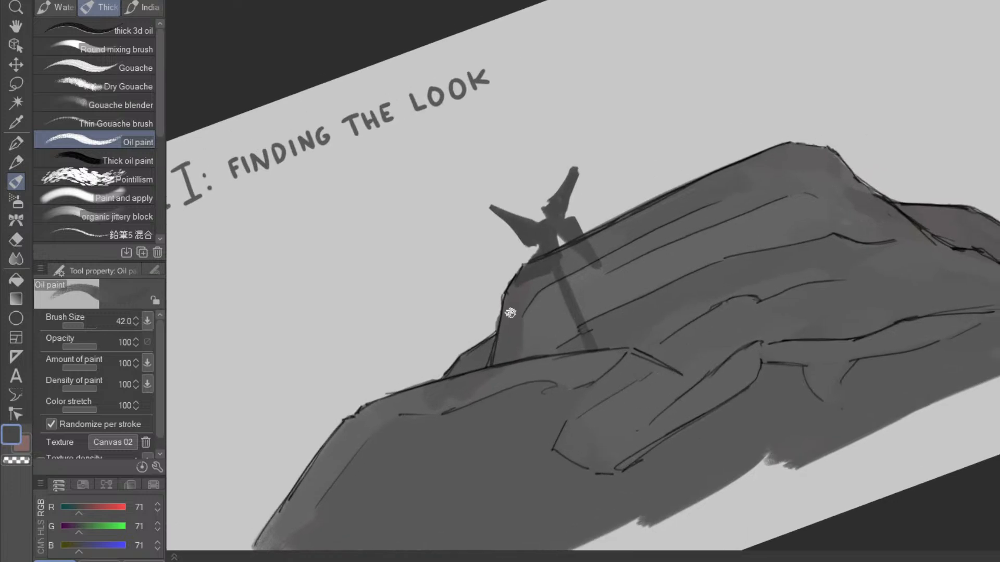
key(shift+space)
drag(484, 334, 505, 300)
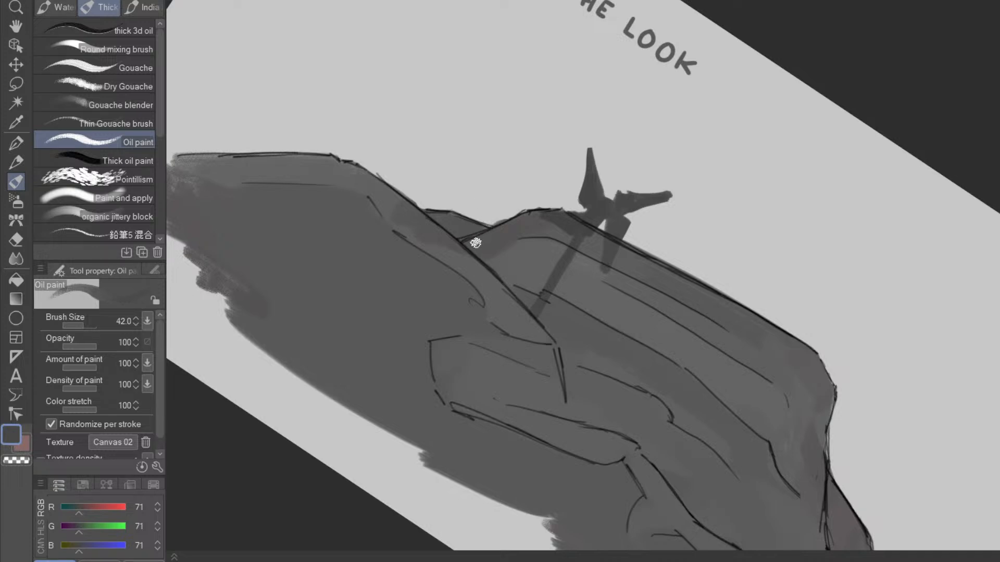
drag(476, 246, 537, 158)
key(e)
mouse_move(522, 199)
mouse_down()
mouse_move(541, 161)
mouse_move(521, 165)
mouse_up()
key(p)
key(e)
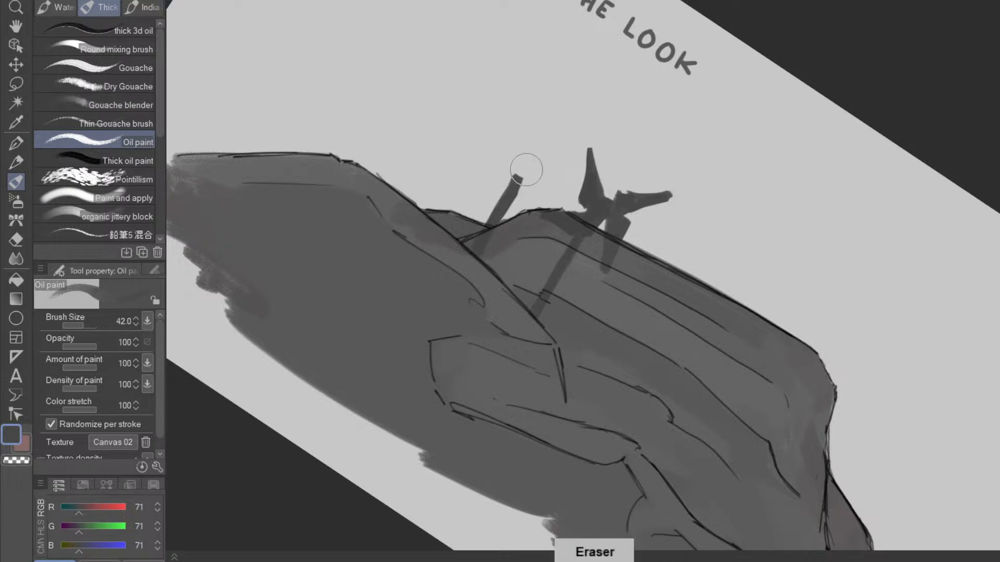
- Paint four blades around the shorter trunk's tip to form a second windmill beside the first
mouse_move(658, 373)
mouse_down()
mouse_move(824, 245)
mouse_move(624, 206)
mouse_up()
scroll(484, 336, up, 3)
key(p)
drag(457, 320, 478, 324)
mouse_move(483, 307)
mouse_down()
mouse_move(489, 317)
mouse_move(477, 268)
mouse_move(482, 304)
mouse_move(458, 383)
mouse_move(451, 337)
mouse_up()
mouse_move(632, 463)
mouse_down()
mouse_move(763, 147)
mouse_move(734, 120)
mouse_up()
mouse_move(699, 385)
mouse_down()
mouse_move(714, 429)
mouse_move(705, 379)
mouse_move(716, 443)
mouse_up()
key(e)
key(p)
mouse_move(701, 352)
mouse_down()
mouse_move(673, 280)
mouse_move(696, 315)
mouse_move(694, 354)
mouse_up()
mouse_move(818, 370)
mouse_down()
mouse_move(625, 413)
mouse_move(582, 330)
mouse_up()
- Paint a small darker grey patch just above the foreground ridge's pointed end, beside the taller windmill's trunk
scroll(599, 376, down, 3)
key(space)
drag(604, 407, 566, 379)
scroll(517, 271, up, 3)
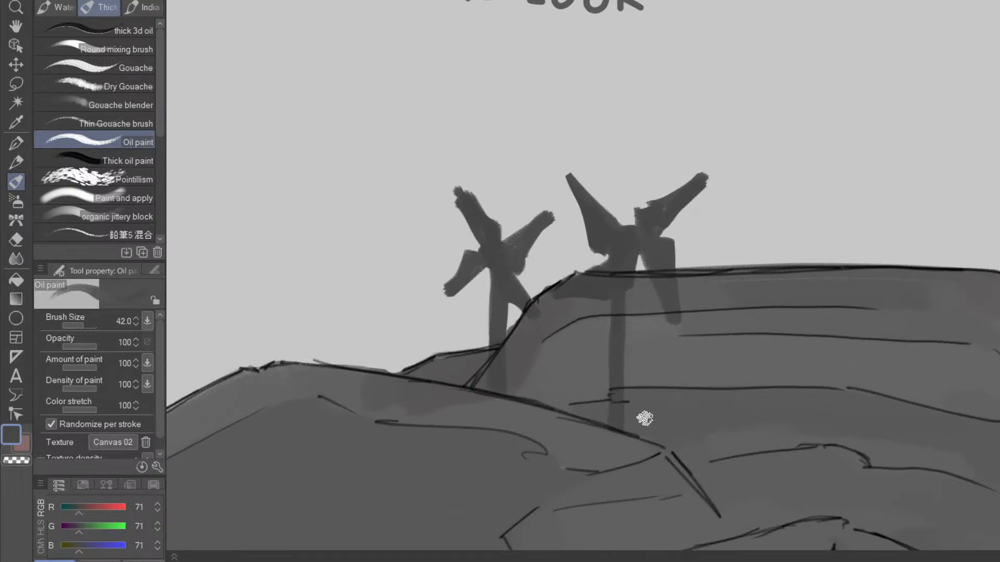
scroll(642, 415, down, 2)
key(space)
drag(626, 422, 609, 381)
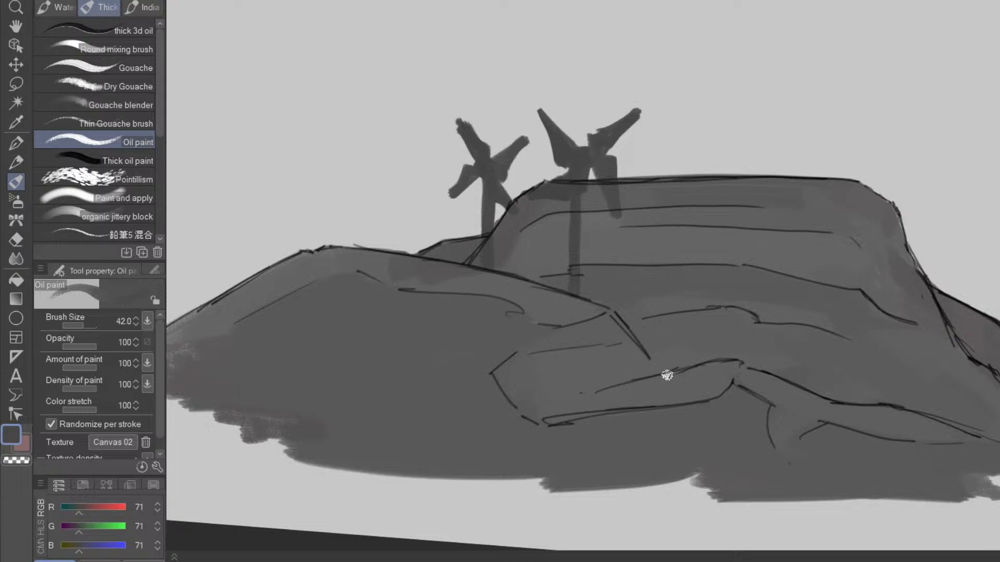
key(shift+space)
mouse_move(755, 426)
mouse_down()
mouse_move(883, 277)
mouse_move(879, 252)
mouse_up()
scroll(610, 309, up, 2)
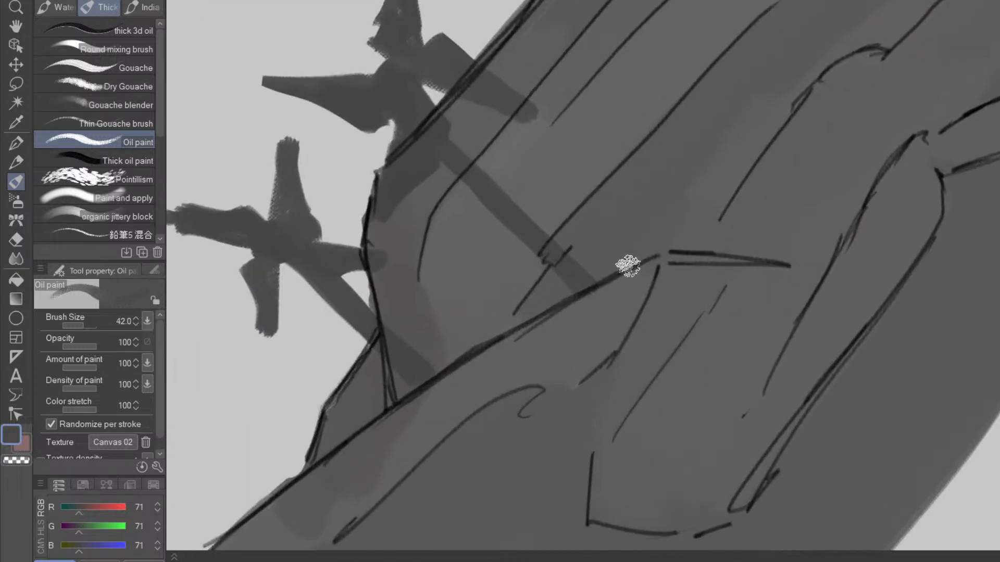
mouse_move(620, 271)
mouse_down()
mouse_move(661, 248)
mouse_move(649, 260)
mouse_up()
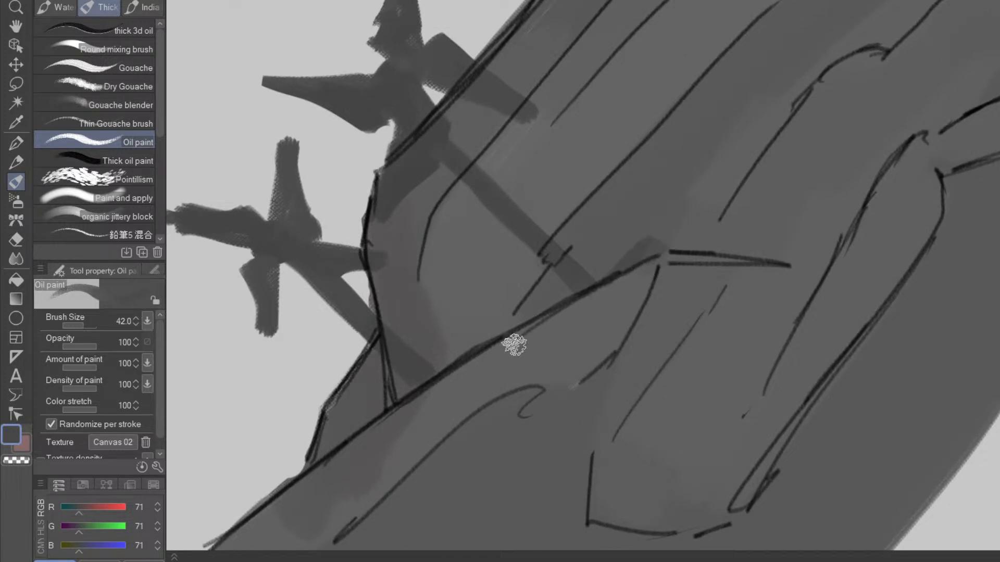
- Examine the overall silhouette of the cliffs and both windmills from several distances and angles
scroll(597, 353, up, 1)
key(ctrl+space)
drag(575, 398, 526, 411)
drag(660, 433, 685, 354)
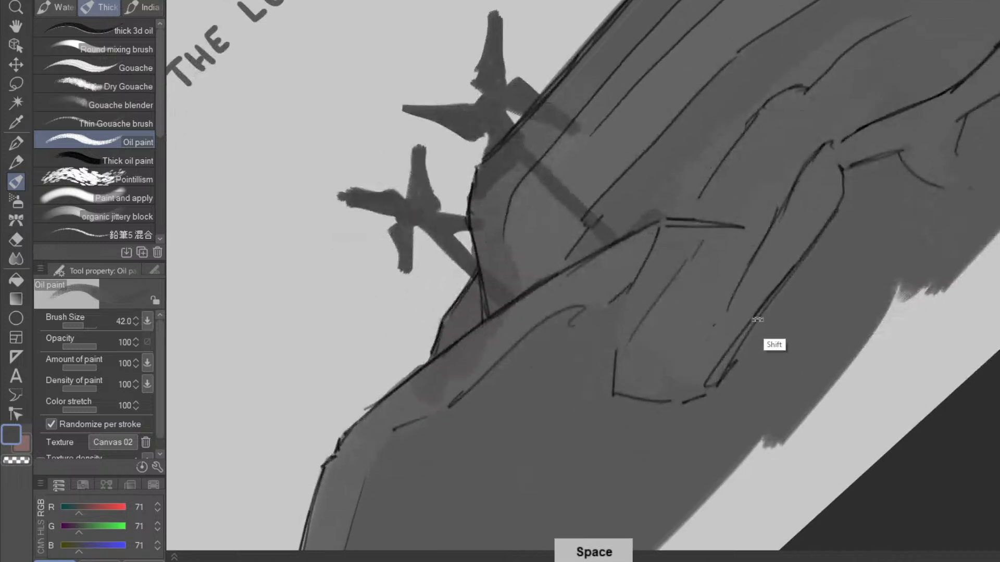
drag(790, 297, 531, 452)
mouse_move(696, 399)
mouse_down()
mouse_move(612, 447)
mouse_move(661, 457)
mouse_up()
mouse_move(713, 523)
mouse_down()
mouse_move(868, 190)
mouse_move(814, 155)
mouse_up()
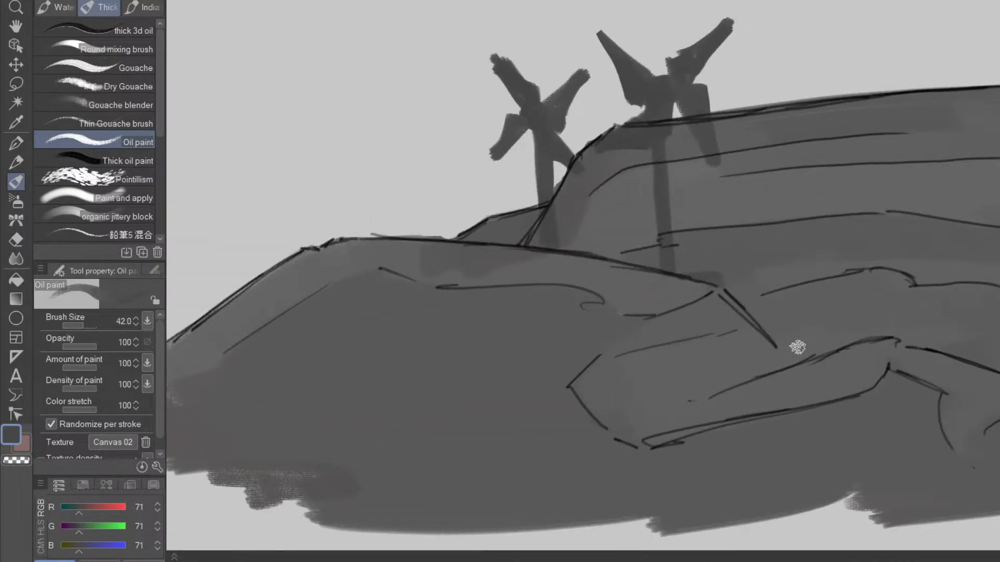
drag(778, 393, 812, 339)
drag(818, 339, 779, 379)
drag(774, 379, 736, 354)
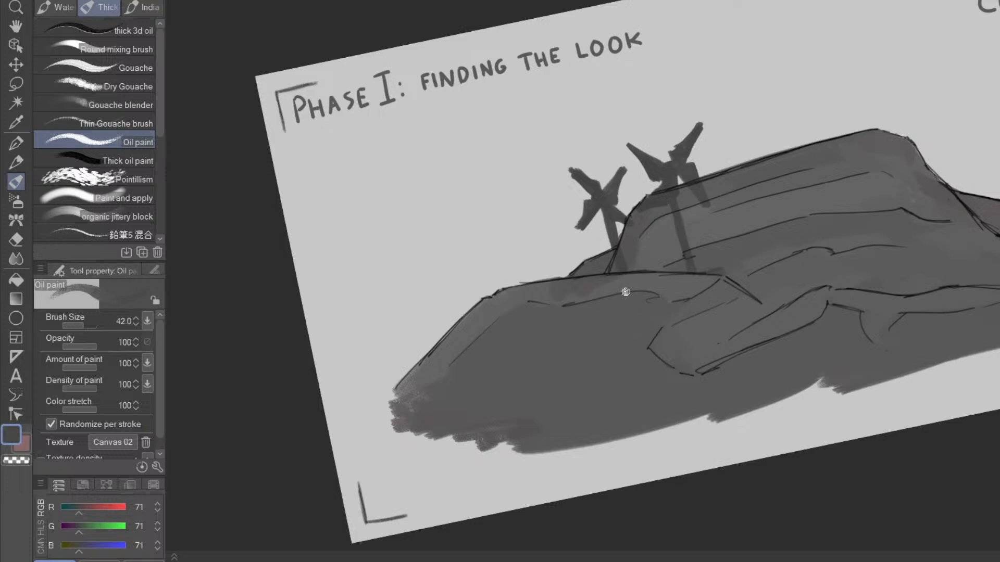
key(space)
drag(708, 352, 614, 408)
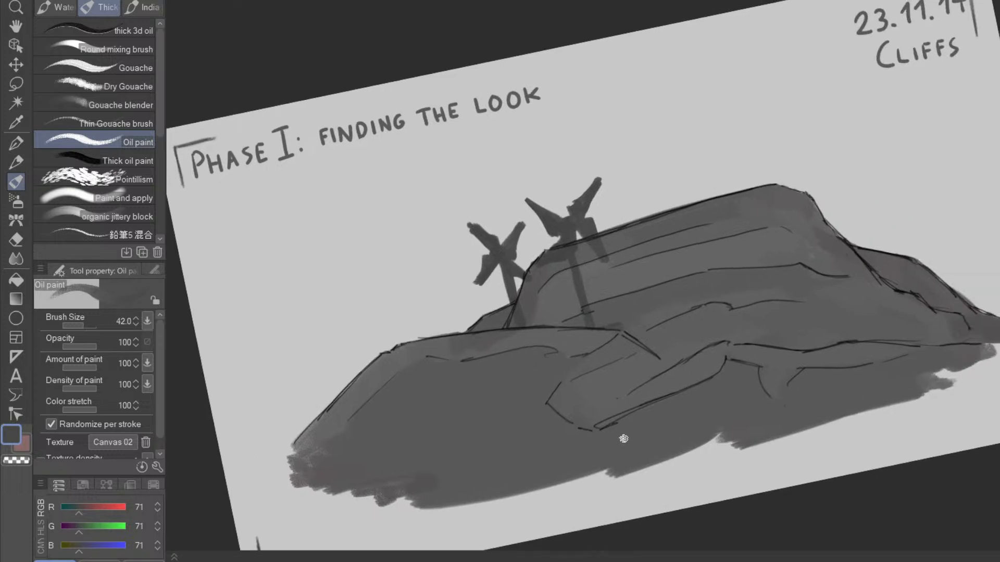
key(space)
drag(816, 325, 708, 390)
key(shift)
drag(824, 350, 572, 410)
key(shift+space)
drag(747, 343, 632, 451)
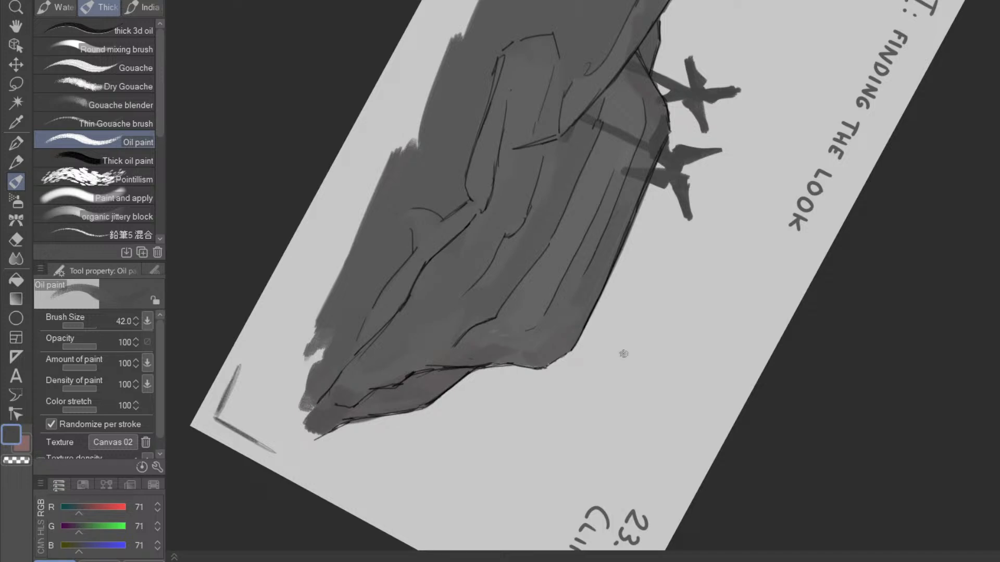
key(shift+space)
drag(586, 333, 615, 223)
key(space)
drag(613, 387, 647, 310)
- Outline the taller windmill's four blades and round hub in black with the Mechanical pencil at size 10
key(ctrl+space)
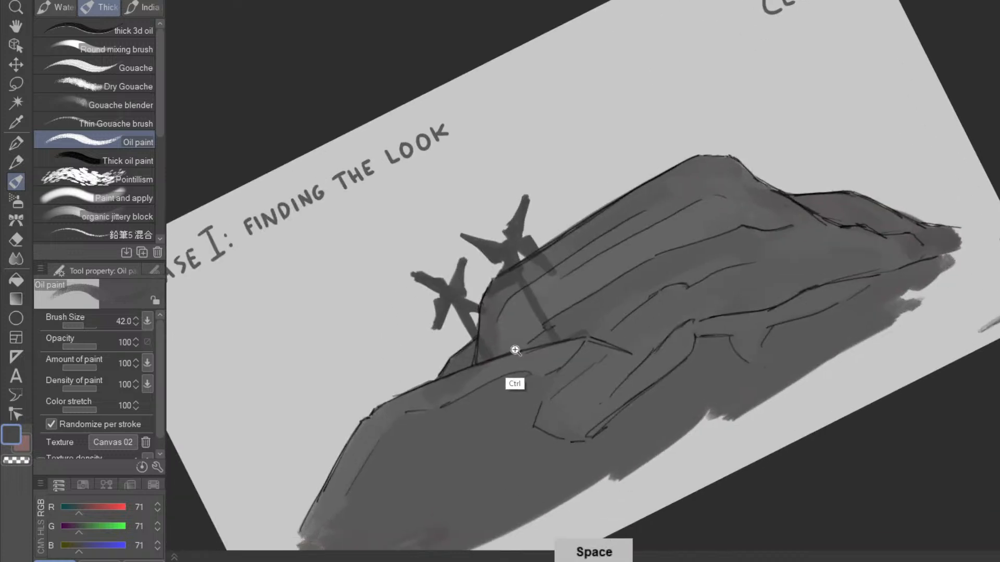
drag(514, 351, 636, 380)
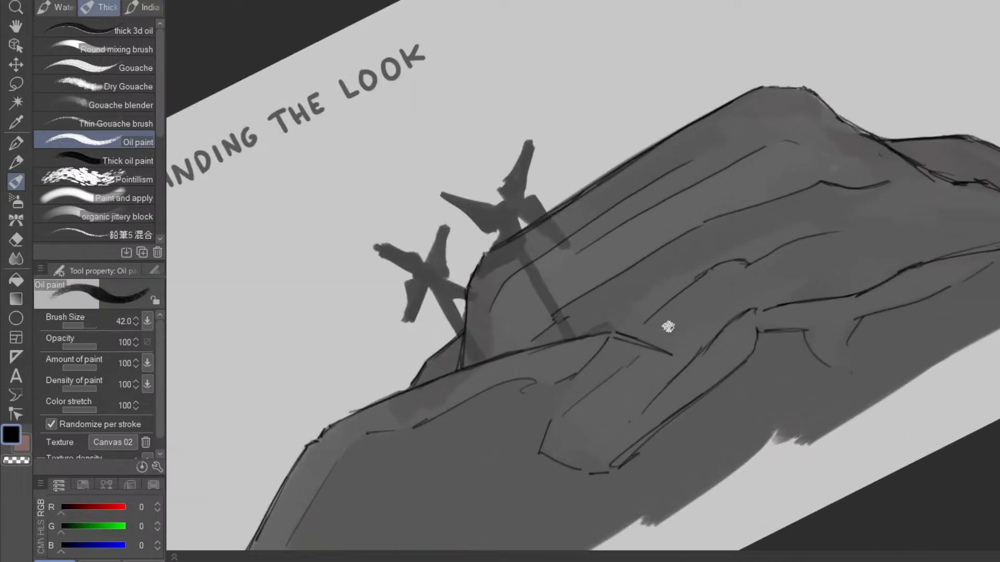
key(p)
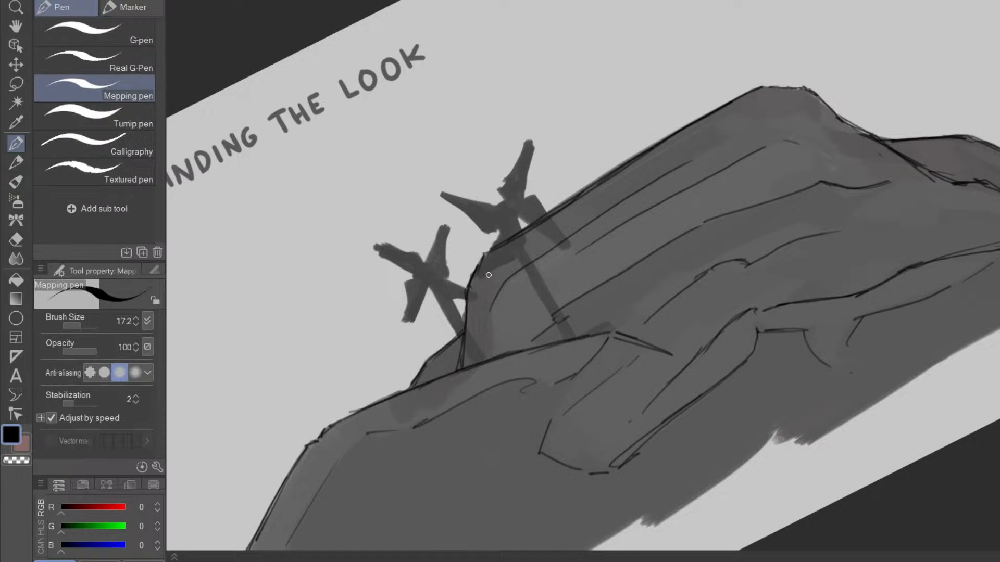
key(p)
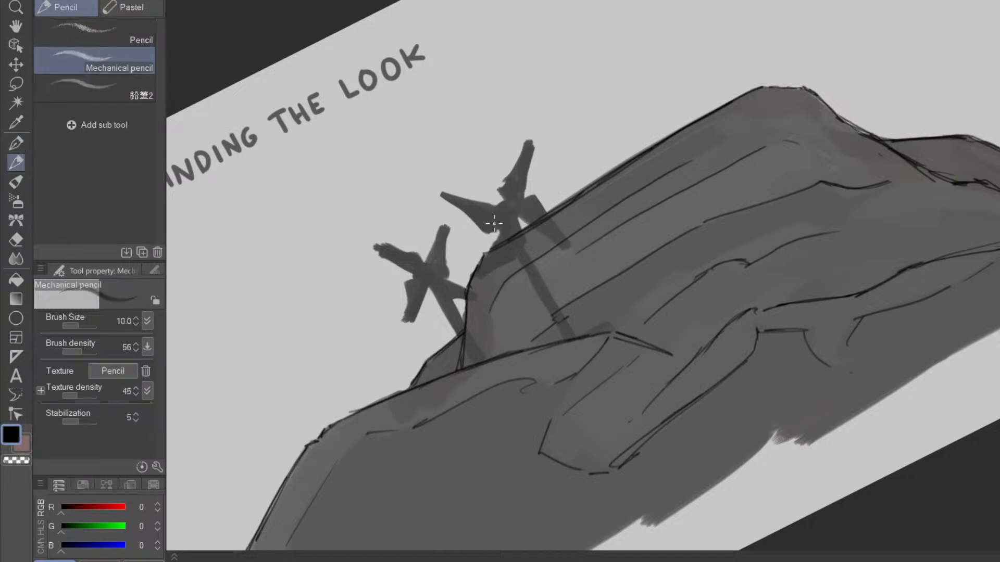
mouse_move(482, 284)
mouse_down()
mouse_move(513, 254)
mouse_move(516, 197)
mouse_move(480, 270)
mouse_move(529, 243)
mouse_move(686, 261)
mouse_move(720, 295)
mouse_move(699, 324)
mouse_up()
drag(725, 397, 763, 219)
mouse_move(681, 178)
mouse_down()
mouse_move(753, 128)
mouse_move(724, 191)
mouse_up()
drag(787, 348, 657, 2)
mouse_move(534, 151)
mouse_down()
mouse_move(526, 129)
mouse_move(578, 61)
mouse_up()
mouse_move(527, 123)
mouse_down()
mouse_move(586, 59)
mouse_move(558, 161)
mouse_up()
drag(590, 71, 557, 162)
drag(529, 121, 566, 81)
mouse_move(703, 212)
mouse_down()
mouse_move(616, 381)
mouse_move(604, 384)
mouse_up()
drag(636, 301, 700, 235)
mouse_move(700, 235)
mouse_down()
mouse_move(655, 278)
mouse_move(721, 274)
mouse_move(690, 44)
mouse_move(481, 230)
mouse_up()
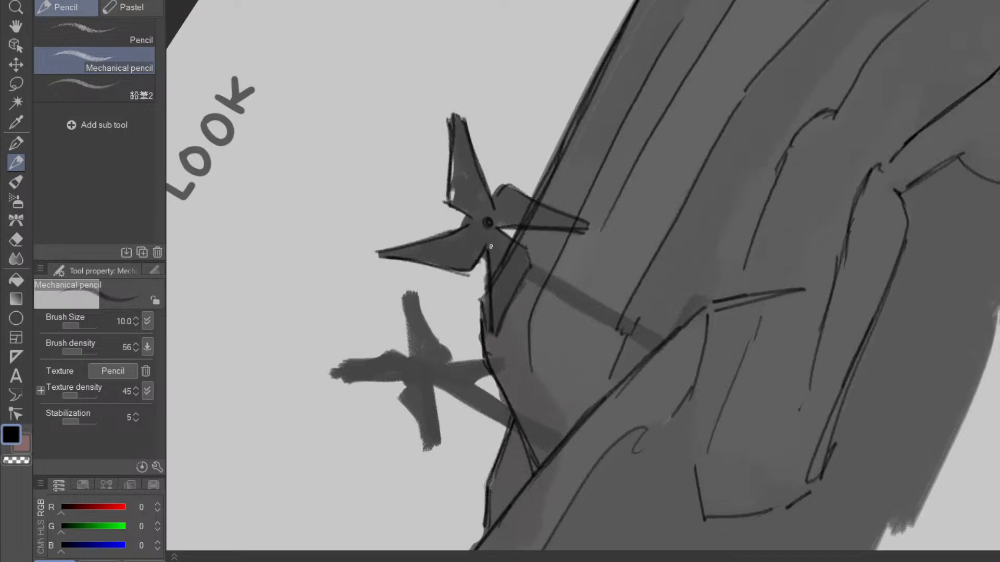
- Erase the centre of the taller windmill's hub and the cliff outline crossing its lower-left blade
key(e)
drag(495, 243, 492, 224)
click(488, 223)
key(p)
drag(597, 332, 551, 401)
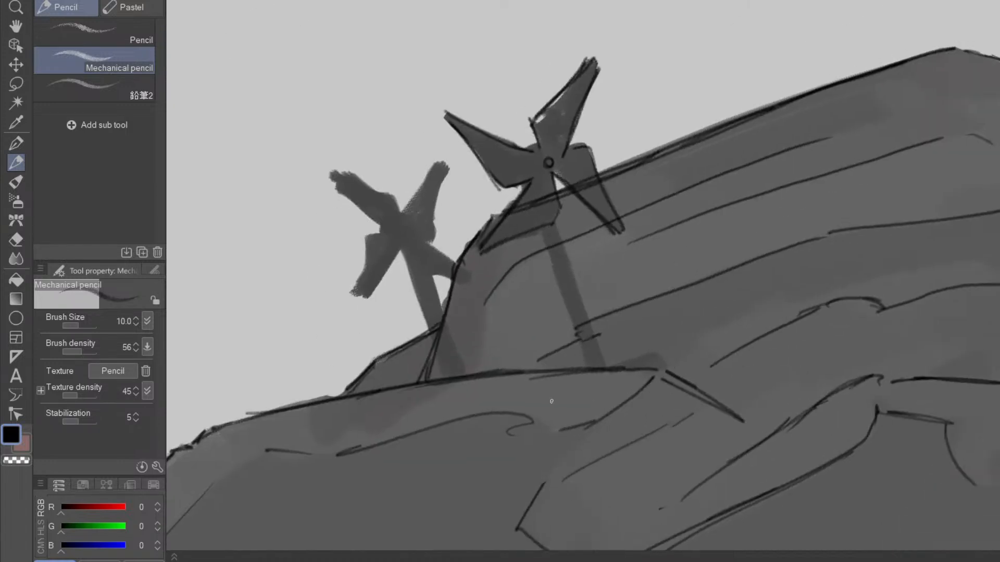
key(space)
drag(723, 367, 820, 366)
key(e)
mouse_move(635, 241)
mouse_down()
mouse_move(700, 225)
mouse_move(691, 214)
mouse_move(703, 223)
mouse_move(709, 213)
mouse_move(713, 234)
mouse_move(692, 214)
mouse_move(662, 161)
mouse_up()
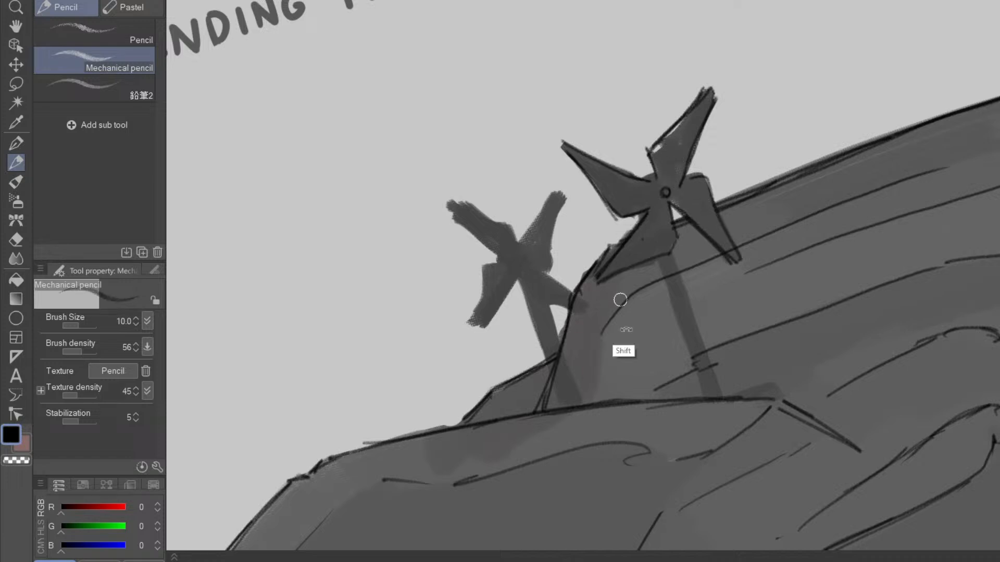
- Outline the shorter windmill's blades, hub and trunk with the black Mechanical pencil, erasing the cliff line crossing its lower-right blade
key(minus)
key(minus)
key(minus)
key(minus)
key(minus)
mouse_move(513, 293)
mouse_down()
mouse_move(521, 223)
mouse_move(532, 223)
mouse_move(552, 290)
mouse_move(528, 220)
mouse_up()
mouse_move(525, 315)
mouse_down()
mouse_move(510, 371)
mouse_move(498, 341)
mouse_move(508, 303)
mouse_up()
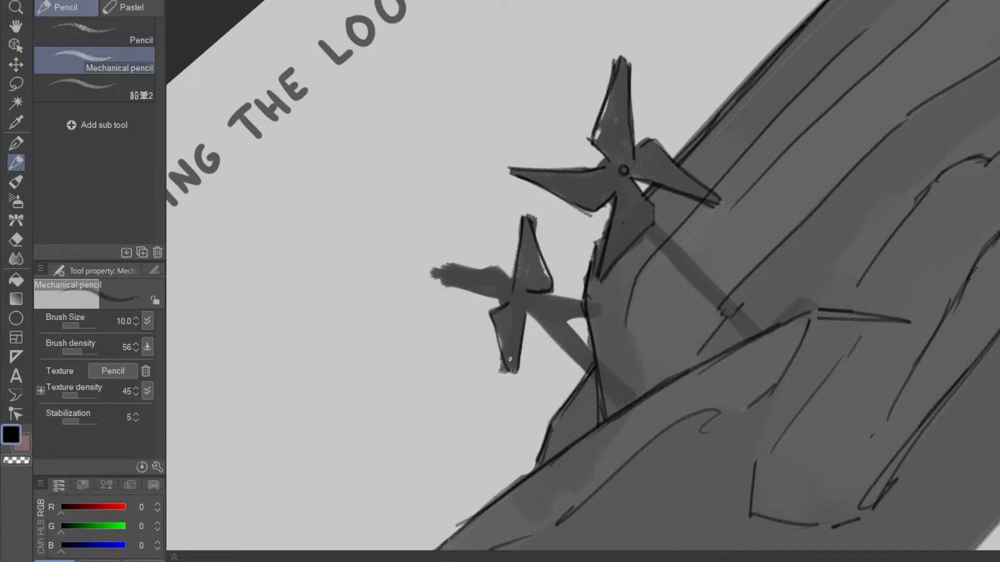
drag(580, 425, 734, 312)
drag(611, 340, 628, 275)
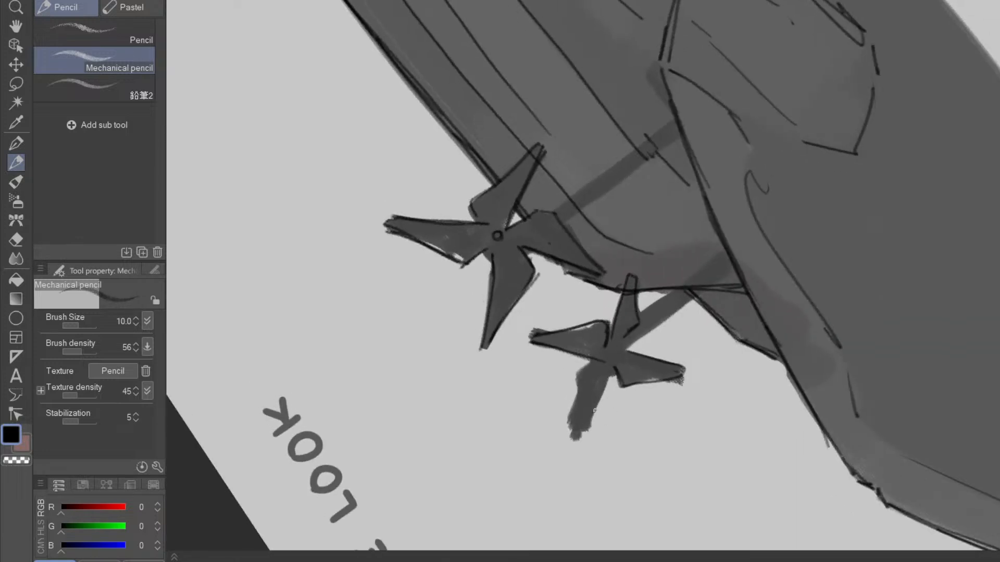
mouse_move(604, 386)
mouse_down()
mouse_move(587, 434)
mouse_move(575, 377)
mouse_up()
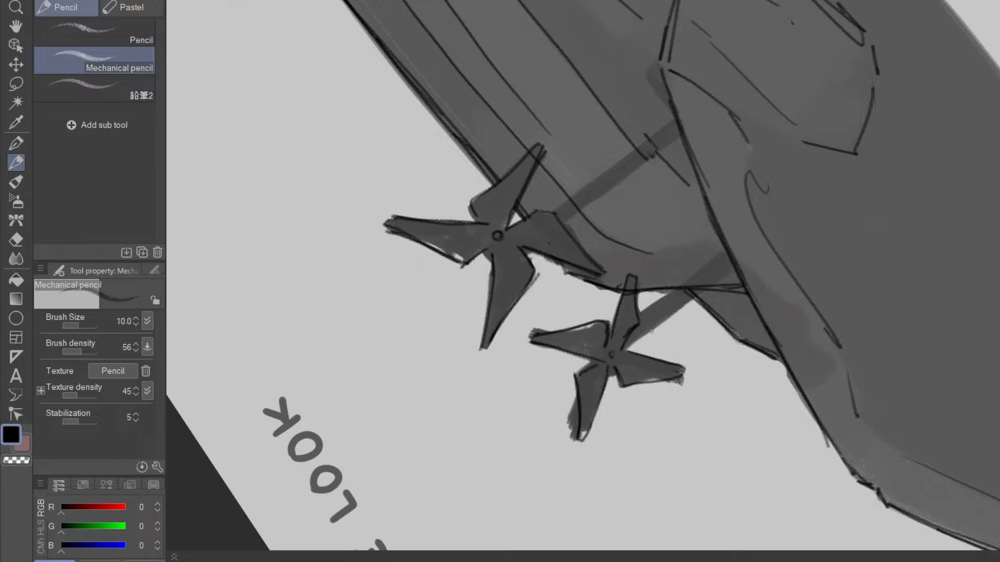
mouse_move(627, 348)
mouse_down()
mouse_move(696, 295)
mouse_move(635, 341)
mouse_move(680, 288)
mouse_move(687, 294)
mouse_up()
key(e)
key(shift+space)
drag(729, 156, 625, 396)
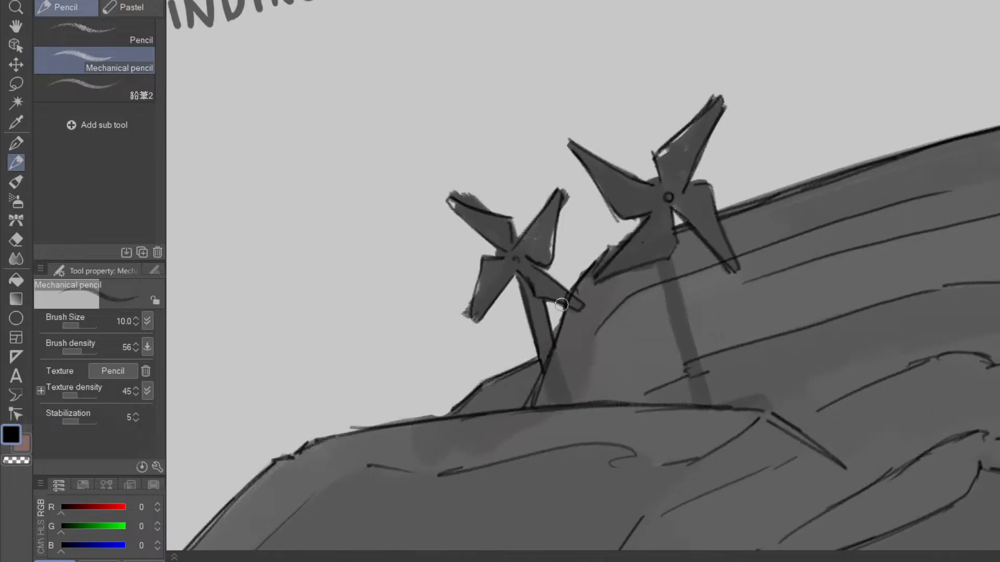
- Examine the outlined windmills against the whole cliff study, then the taller windmill's trunk up close
scroll(668, 338, down, 3)
key(space)
mouse_move(687, 364)
mouse_down()
mouse_move(672, 332)
mouse_move(598, 281)
mouse_up()
drag(725, 371, 665, 337)
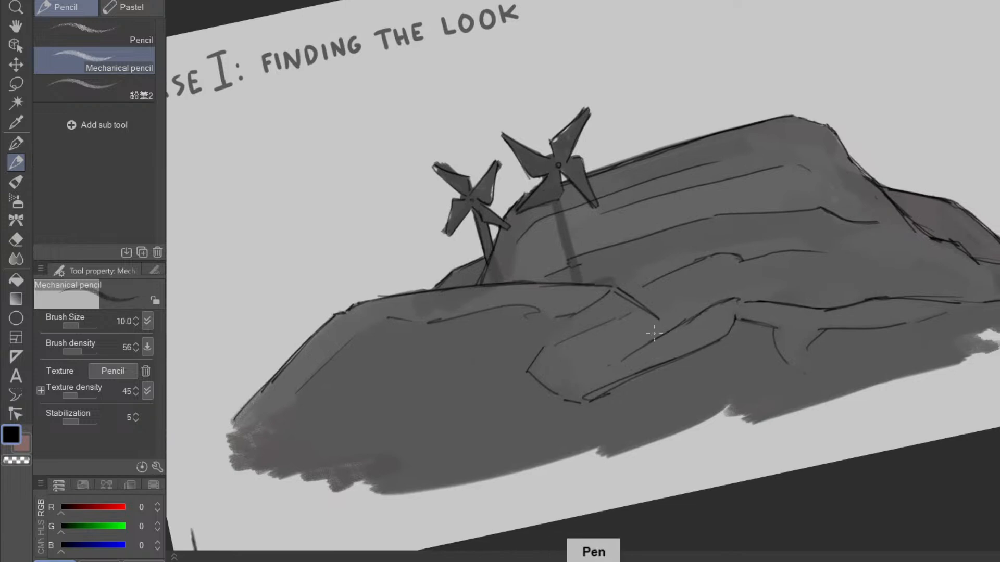
key(shift+space)
drag(686, 372, 706, 317)
key(shift+space)
drag(701, 359, 578, 388)
key(ctrl+space)
mouse_move(606, 225)
mouse_down()
mouse_move(620, 165)
mouse_move(608, 127)
mouse_up()
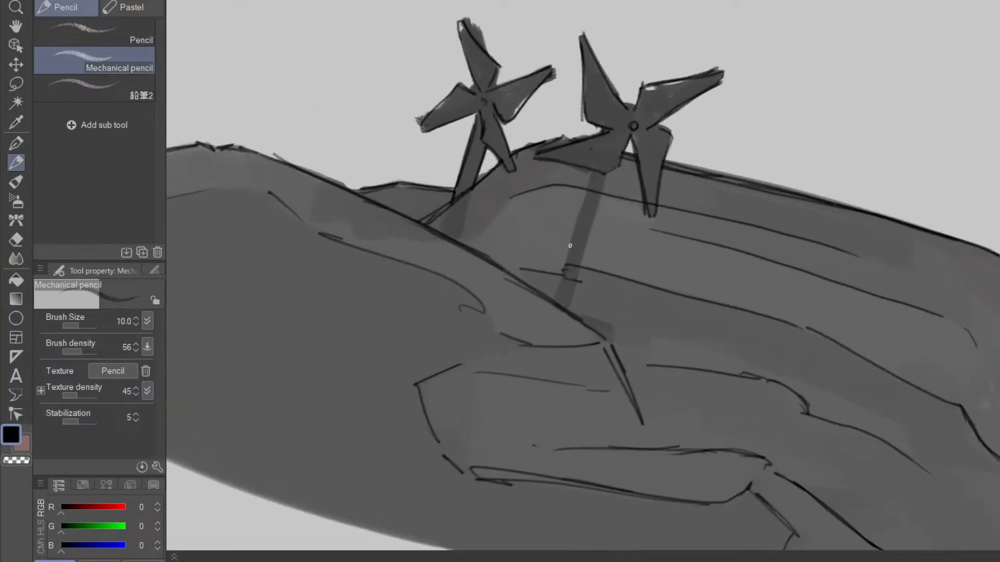
- Outline both sides of the taller windmill's trunk in black and extend the shorter windmill's trunk outline down to the foreground ridge
mouse_move(591, 175)
mouse_down()
mouse_move(556, 307)
mouse_move(586, 199)
mouse_up()
mouse_move(572, 305)
mouse_down()
mouse_move(601, 177)
mouse_move(573, 311)
mouse_up()
key(e)
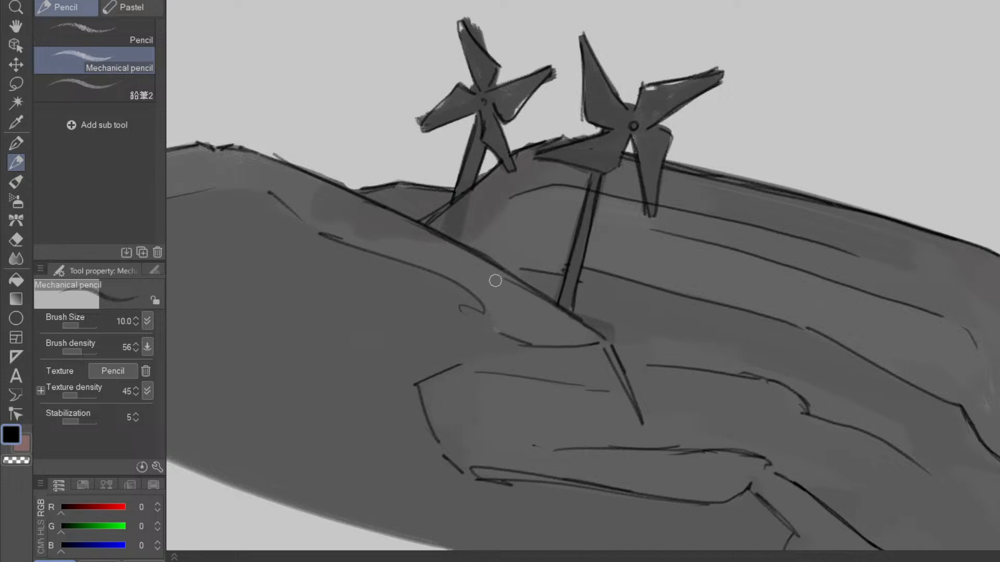
key(p)
mouse_move(443, 234)
mouse_down()
mouse_move(452, 193)
mouse_move(458, 234)
mouse_up()
mouse_move(471, 191)
mouse_down()
mouse_move(458, 232)
mouse_move(464, 186)
mouse_up()
key(e)
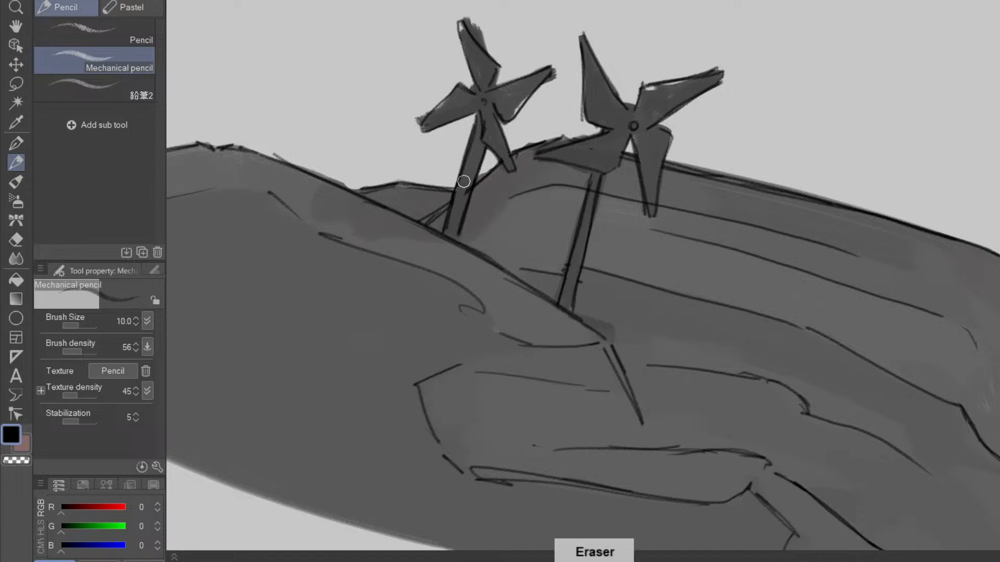
- Examine the outlined windmills and the whole cliff study from several canvas angles
drag(546, 281, 539, 373)
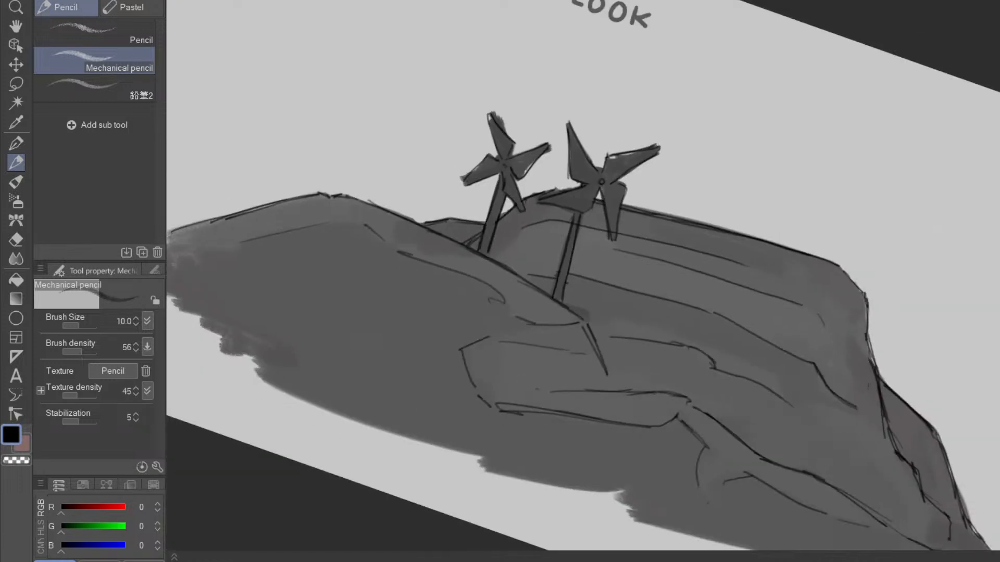
drag(653, 445, 728, 198)
drag(709, 367, 703, 318)
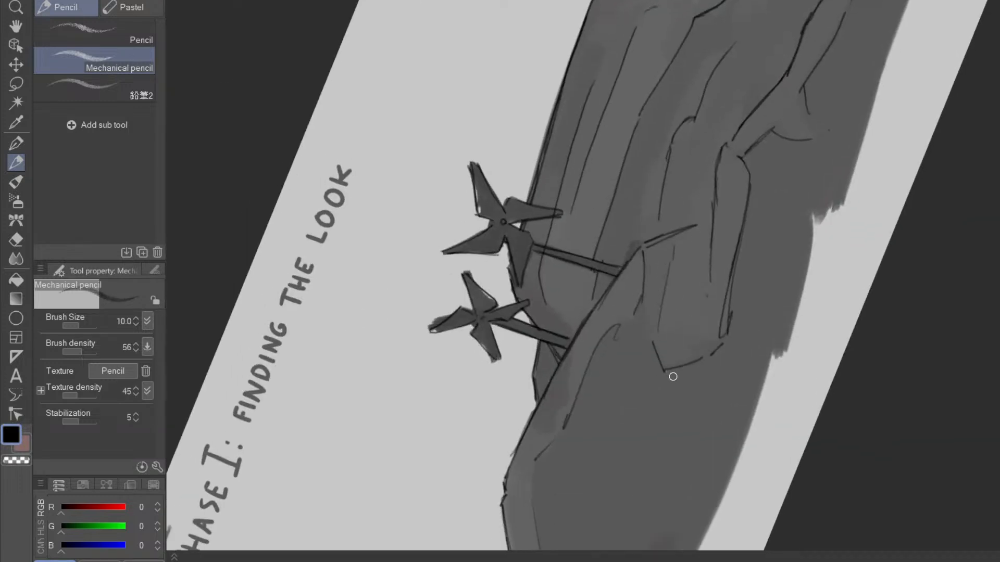
drag(683, 397, 661, 382)
drag(746, 320, 577, 438)
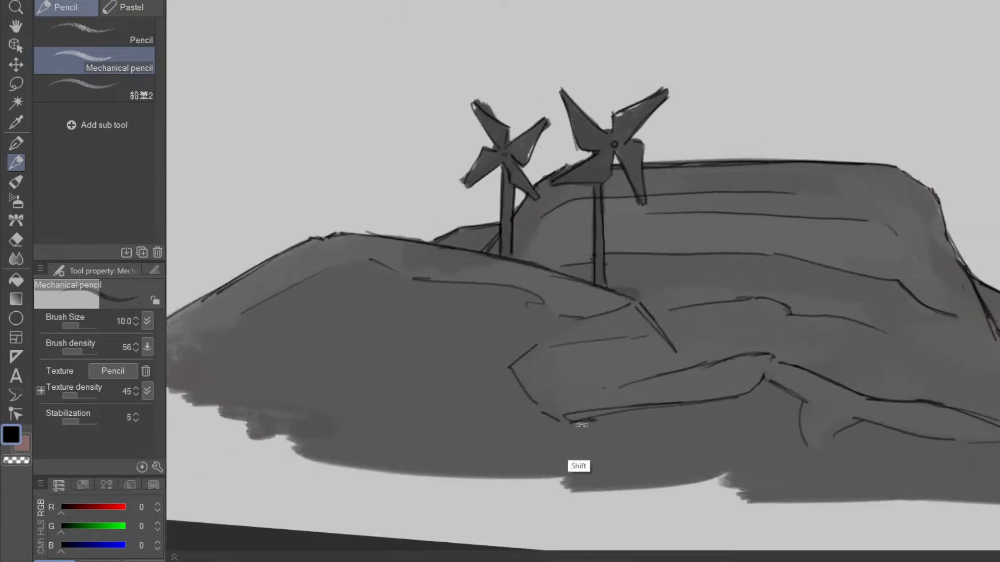
drag(677, 380, 676, 234)
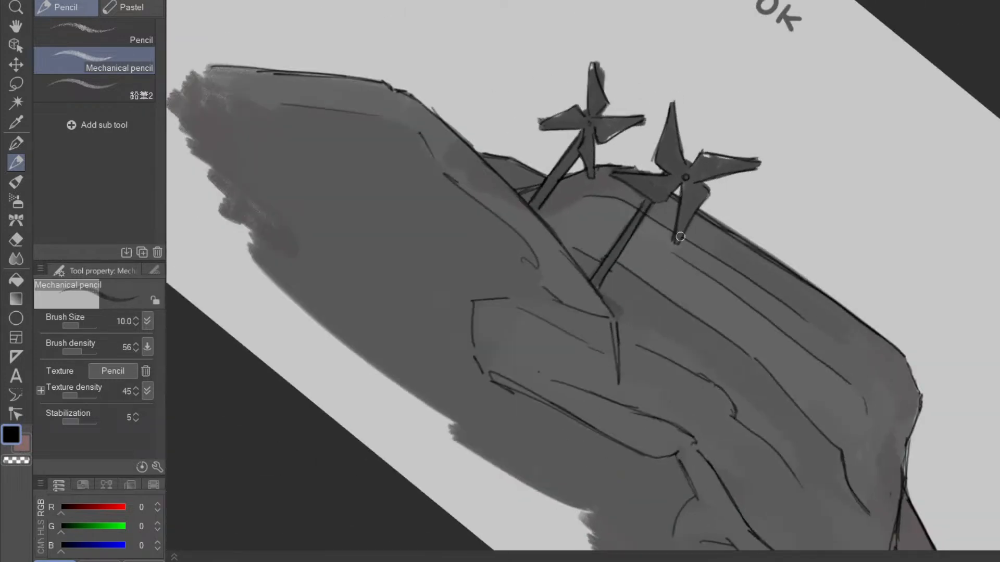
drag(719, 467, 683, 257)
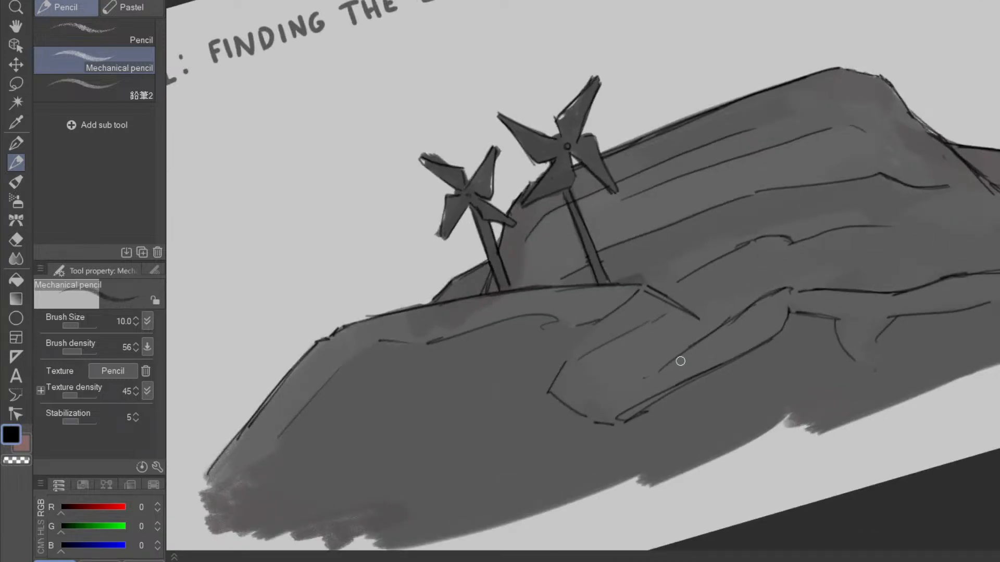
drag(709, 415, 661, 373)
drag(635, 406, 657, 364)
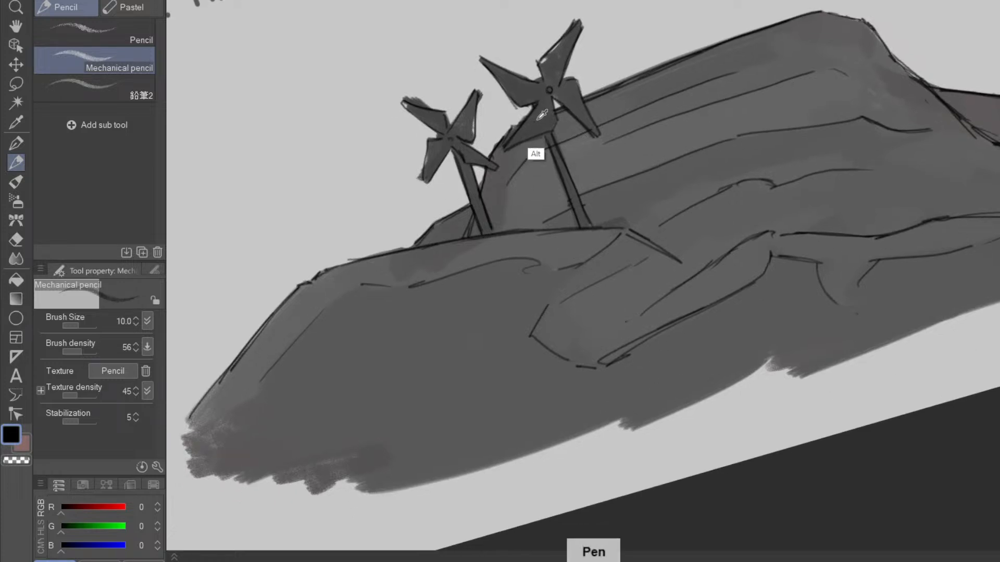
- Sample the windmill's grey, darken it to RGB 55, and block in a dark rectangular shape below the foreground ridge with Oil paint at size 90.2
alt+click(532, 152)
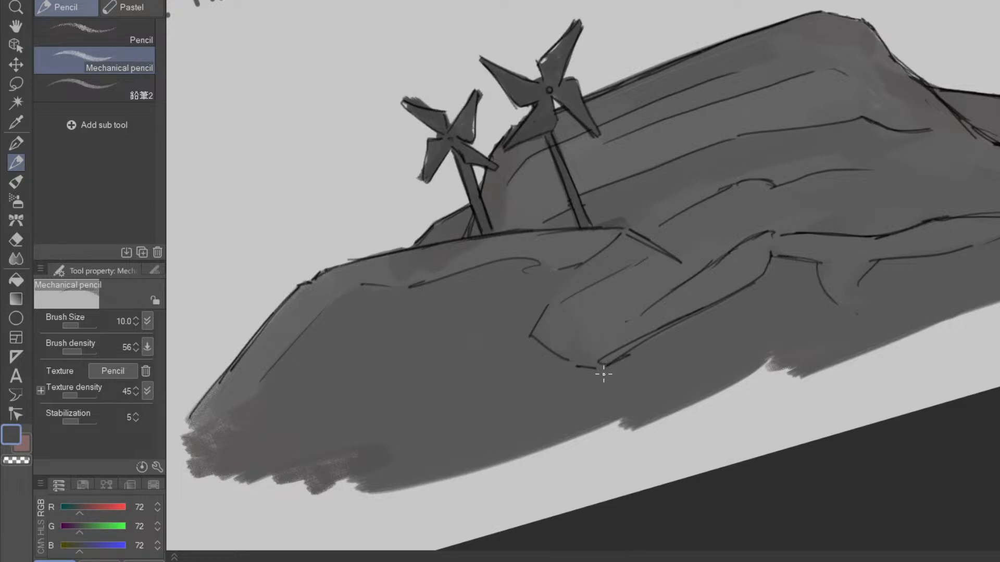
mouse_move(678, 411)
mouse_down()
mouse_move(707, 382)
mouse_move(663, 421)
mouse_up()
drag(681, 382, 672, 374)
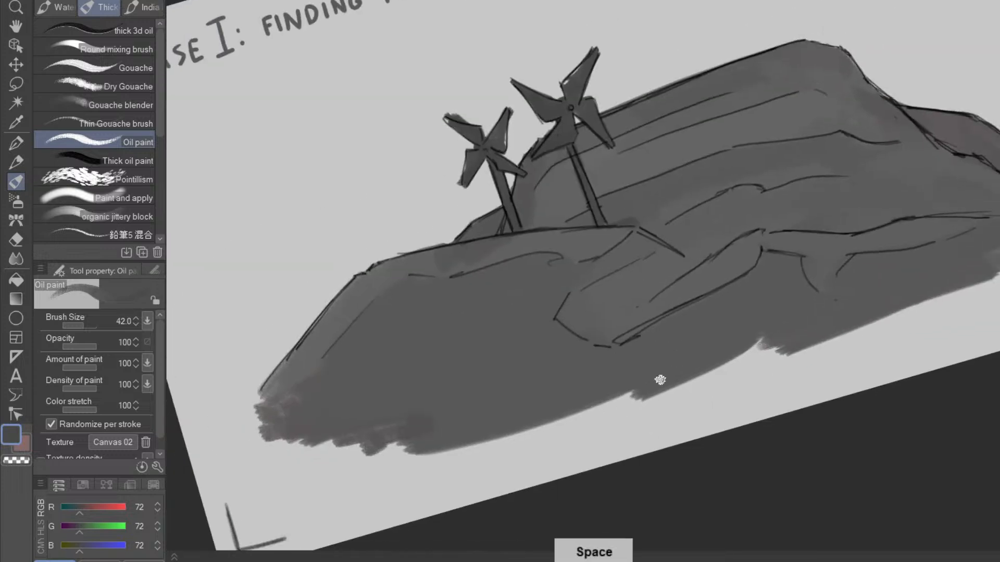
drag(757, 411, 790, 346)
mouse_move(583, 365)
mouse_down()
mouse_move(551, 342)
mouse_move(580, 317)
mouse_move(576, 342)
mouse_move(566, 328)
mouse_move(592, 305)
mouse_move(551, 359)
mouse_move(554, 372)
mouse_move(591, 354)
mouse_move(617, 373)
mouse_move(582, 413)
mouse_move(643, 387)
mouse_move(628, 403)
mouse_up()
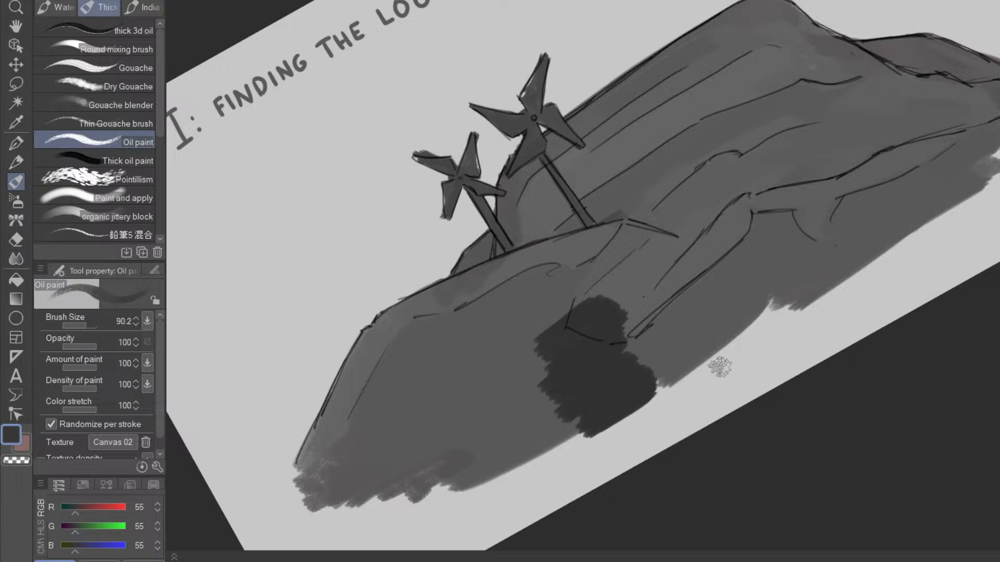
drag(701, 365, 545, 384)
mouse_move(520, 349)
mouse_down()
mouse_move(560, 293)
mouse_move(519, 343)
mouse_move(555, 278)
mouse_move(532, 291)
mouse_move(449, 298)
mouse_move(499, 222)
mouse_move(446, 294)
mouse_move(457, 285)
mouse_move(514, 351)
mouse_up()
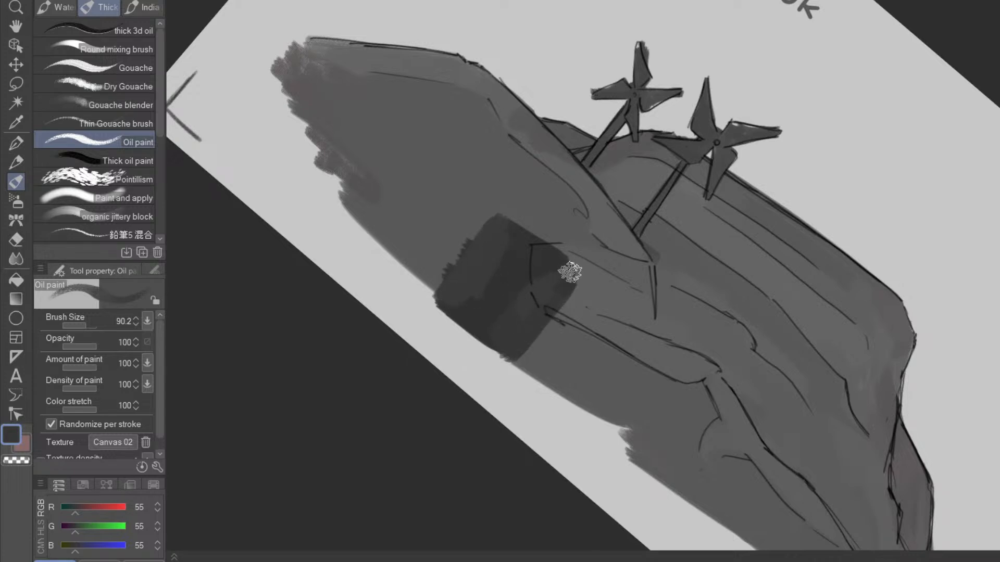
- Straighten the dark block's side and upper edges with the eraser and Oil paint
key(e)
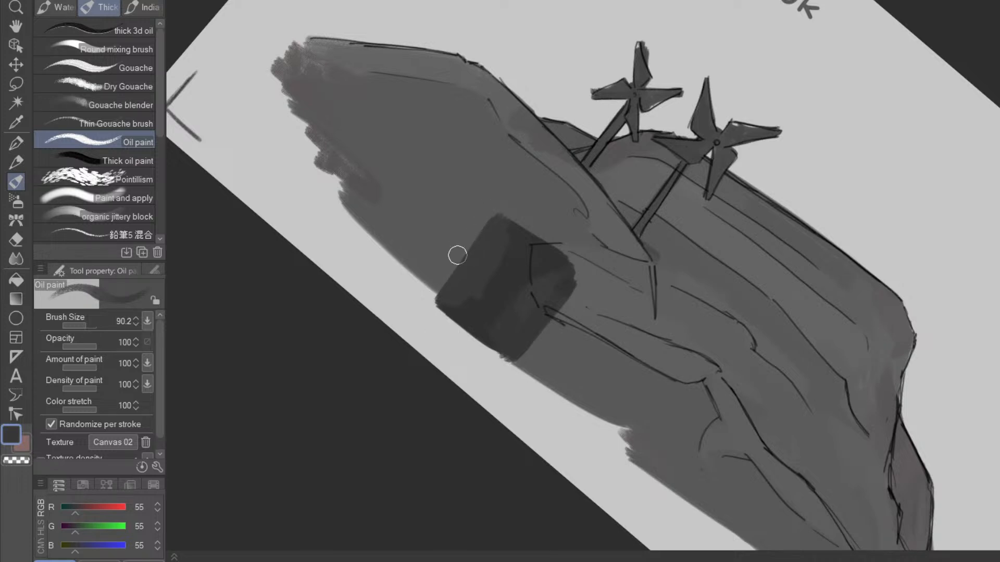
mouse_move(670, 453)
mouse_down()
mouse_move(781, 291)
mouse_move(748, 188)
mouse_up()
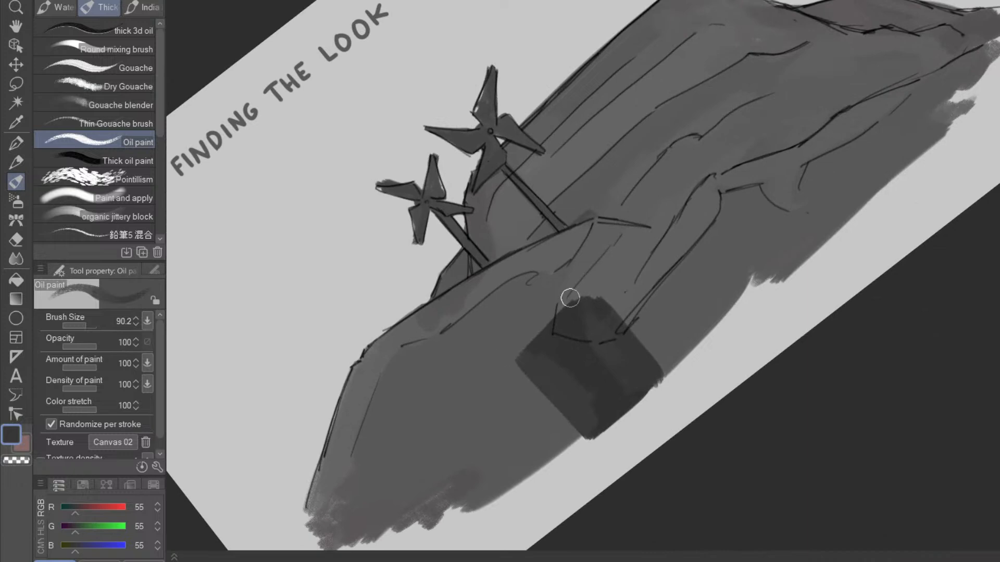
key(p)
key(e)
key(p)
key(space)
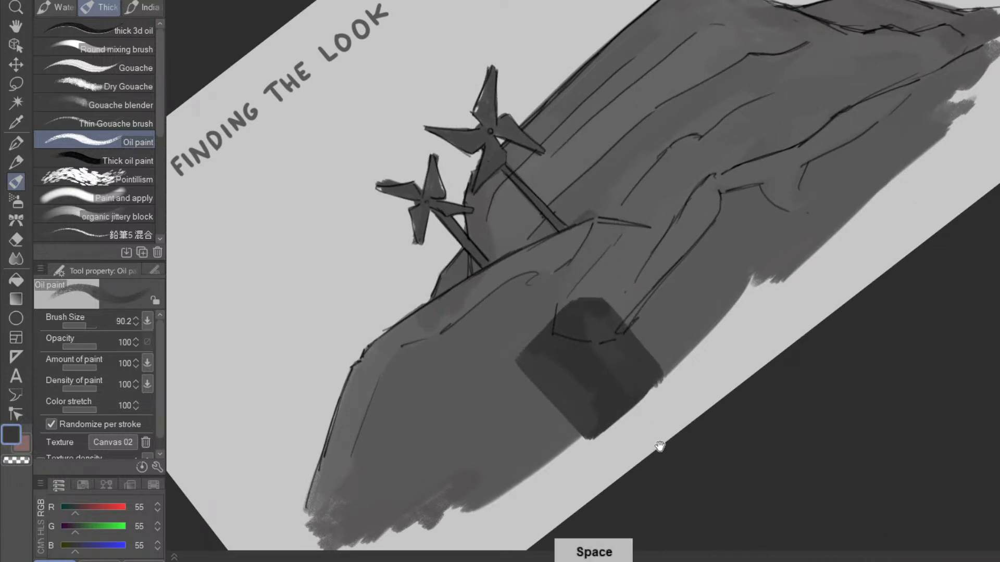
drag(645, 437, 641, 405)
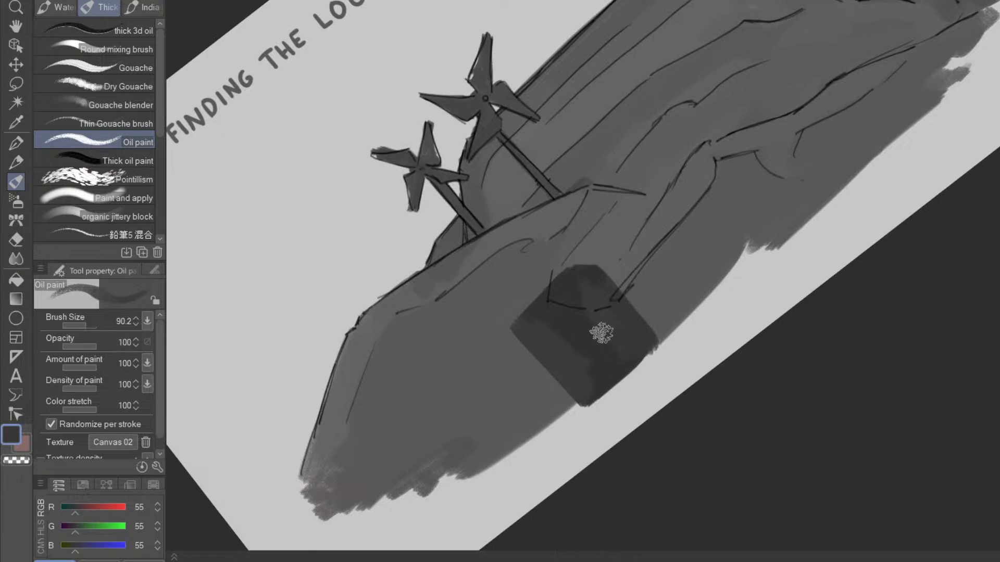
- Clean up and fill out the dark block's lower edge along the cliff's base with Oil paint
ctrl+click(624, 382)
key(e)
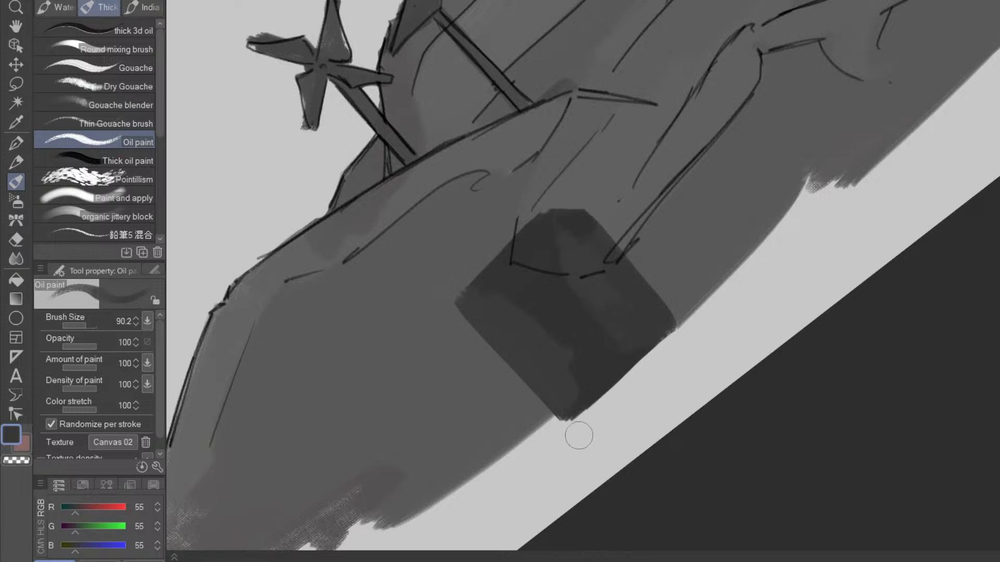
key(p)
drag(573, 414, 645, 349)
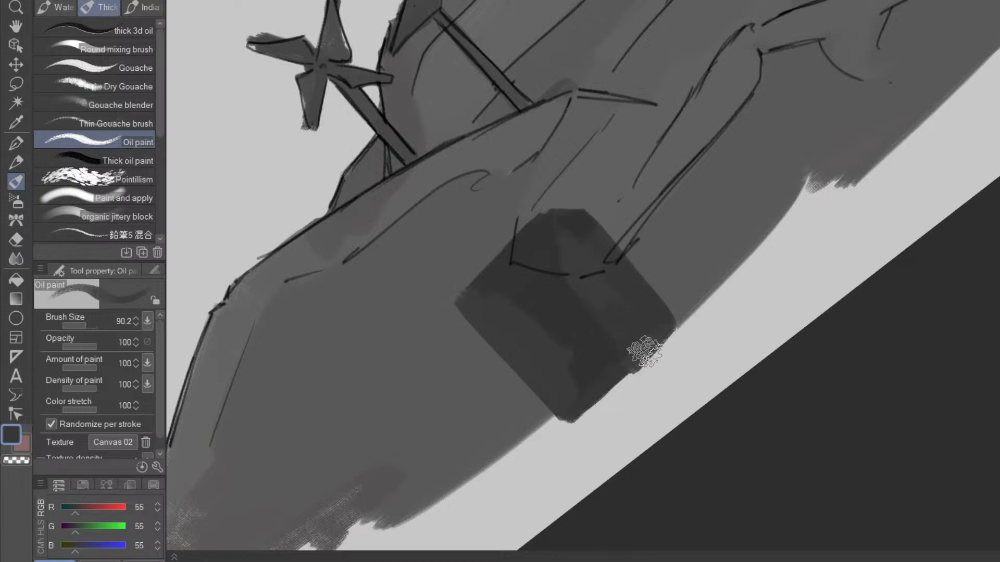
drag(573, 416, 646, 357)
drag(692, 300, 571, 401)
- Paint three short upright posts on the rock ledge beside the dark block with Oil paint at size 17.8
mouse_move(608, 340)
mouse_down()
mouse_move(606, 315)
mouse_move(574, 274)
mouse_move(601, 312)
mouse_move(583, 333)
mouse_move(593, 338)
mouse_move(600, 305)
mouse_move(581, 330)
mouse_move(609, 289)
mouse_up()
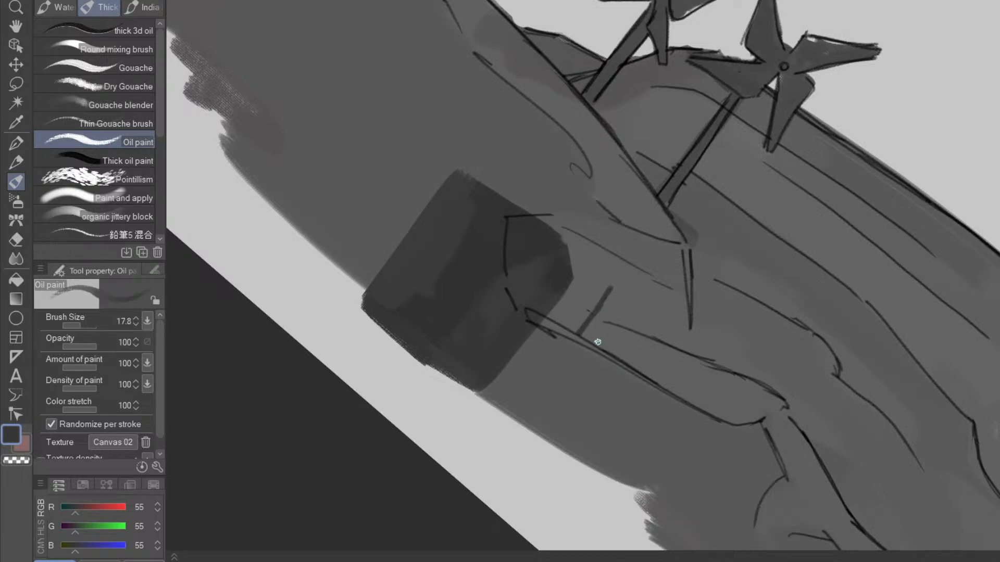
drag(594, 339, 621, 305)
drag(610, 350, 639, 307)
- Sketch a narrow platform outline extending from the dark block's lower corner along the cliff's base
drag(686, 445, 770, 283)
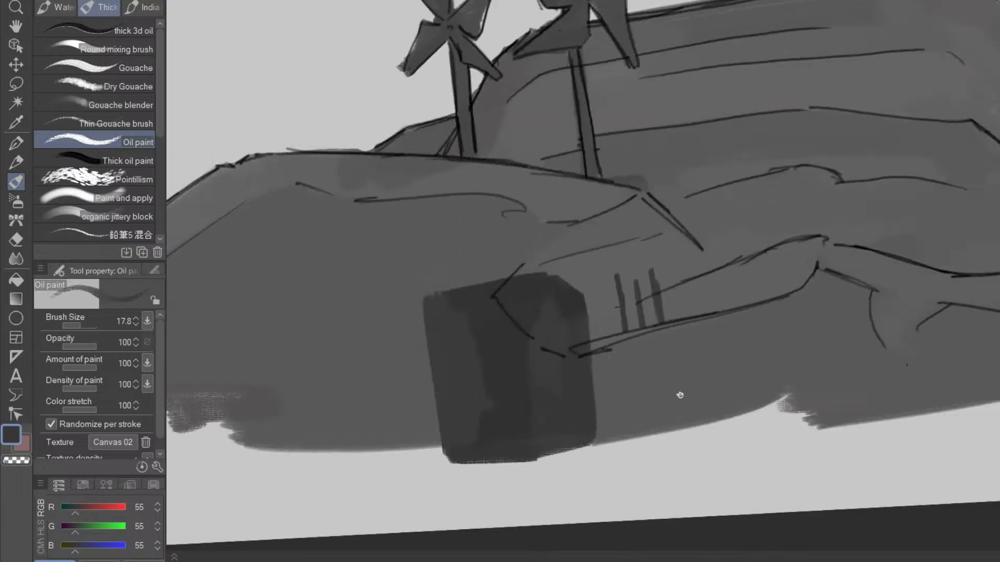
drag(716, 471, 766, 404)
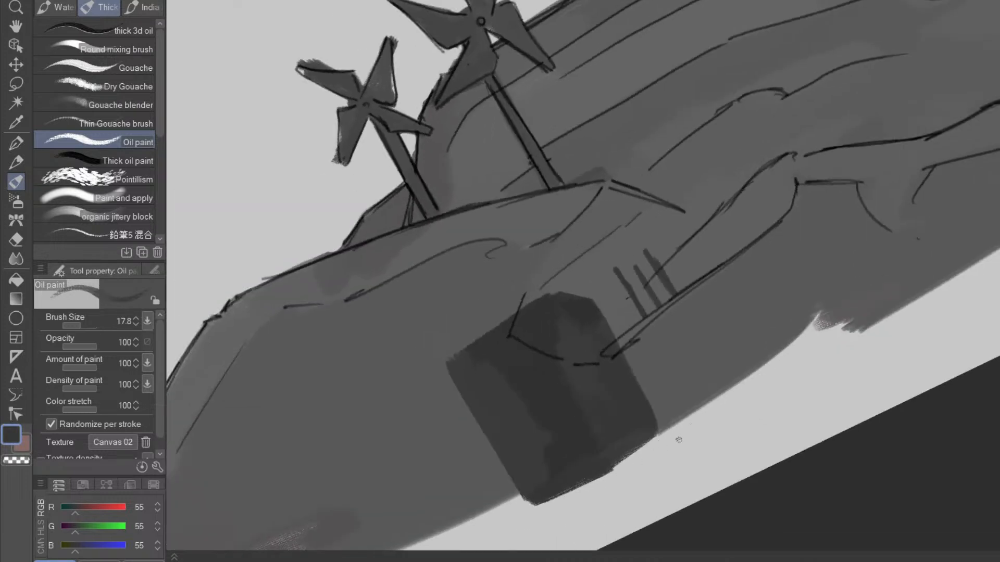
drag(626, 469, 724, 409)
drag(624, 468, 738, 401)
drag(648, 401, 701, 370)
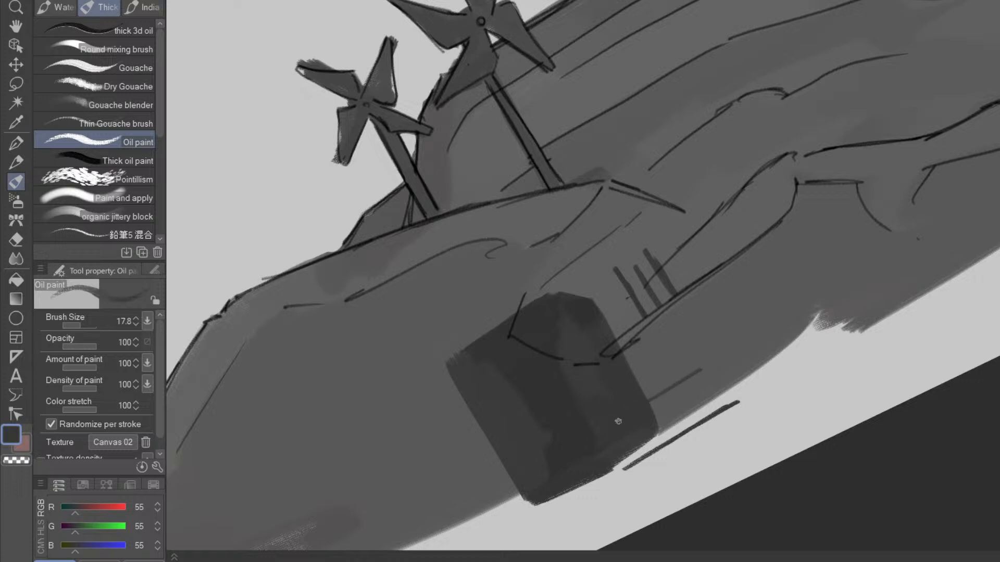
drag(806, 388, 657, 469)
mouse_move(612, 423)
mouse_down()
mouse_move(600, 455)
mouse_move(802, 286)
mouse_up()
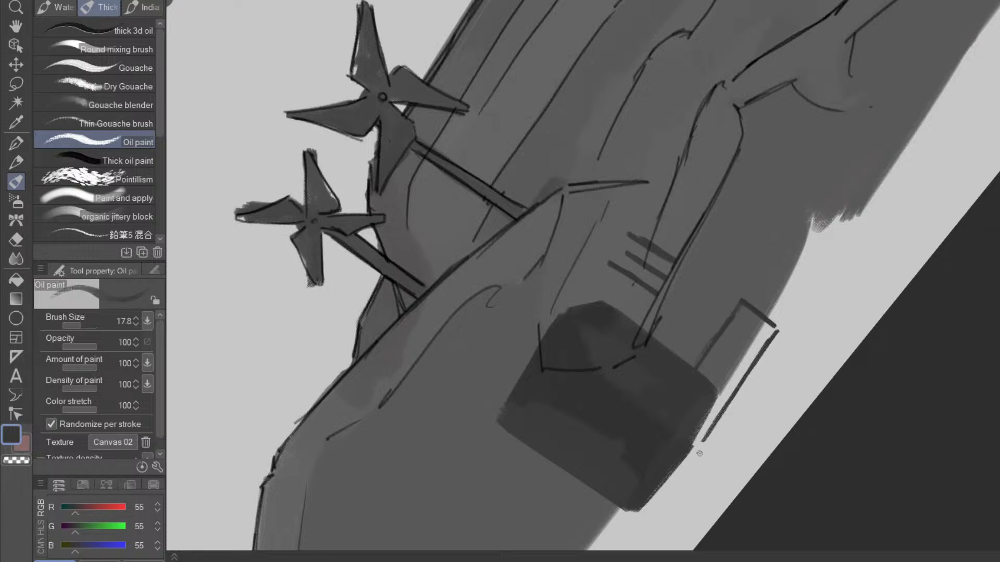
mouse_move(695, 447)
mouse_down()
mouse_move(774, 335)
mouse_move(689, 452)
mouse_move(775, 331)
mouse_up()
- Tidy the platform's lower line with the eraser, then thicken its upper edge and close its outer end
key(e)
mouse_move(716, 433)
mouse_down()
mouse_move(763, 363)
mouse_move(714, 437)
mouse_up()
key(p)
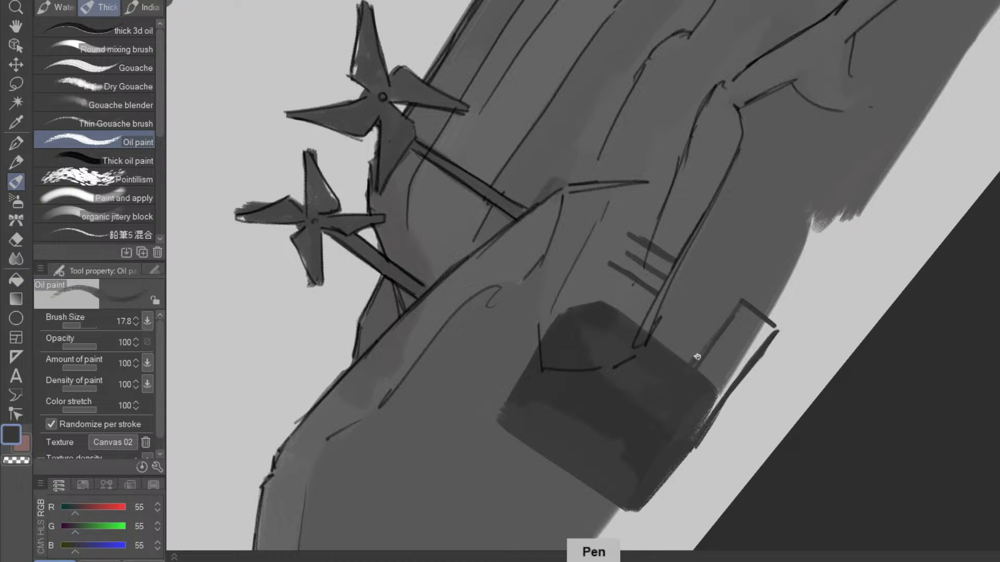
mouse_move(839, 339)
mouse_down()
mouse_move(687, 463)
mouse_move(495, 422)
mouse_up()
drag(599, 471, 743, 314)
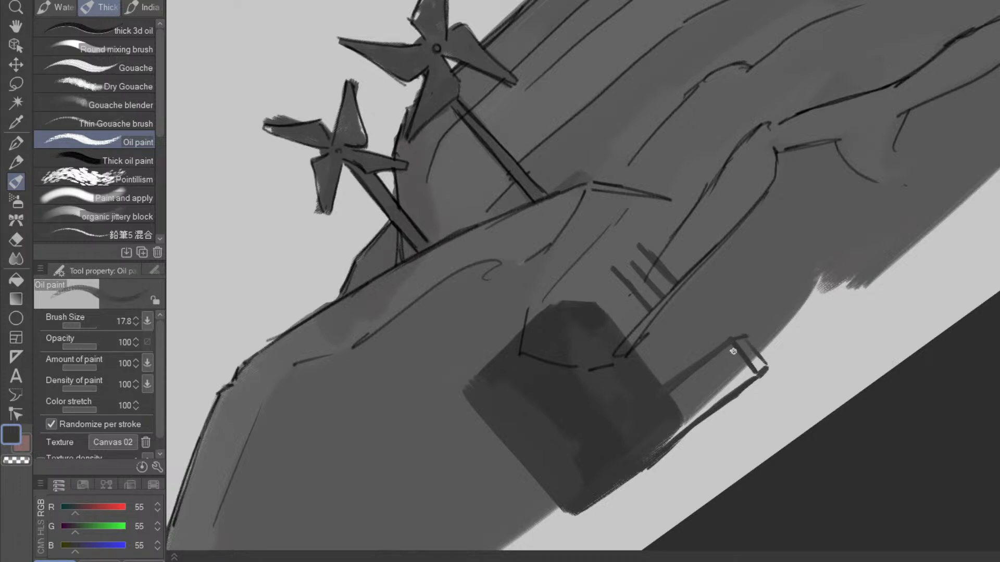
mouse_move(731, 349)
mouse_down()
mouse_move(672, 396)
mouse_move(745, 340)
mouse_up()
- Reinforce the platform's lower edge, inner line and outer corner with darker Oil paint strokes
scroll(795, 335, down, 2)
drag(800, 393, 754, 347)
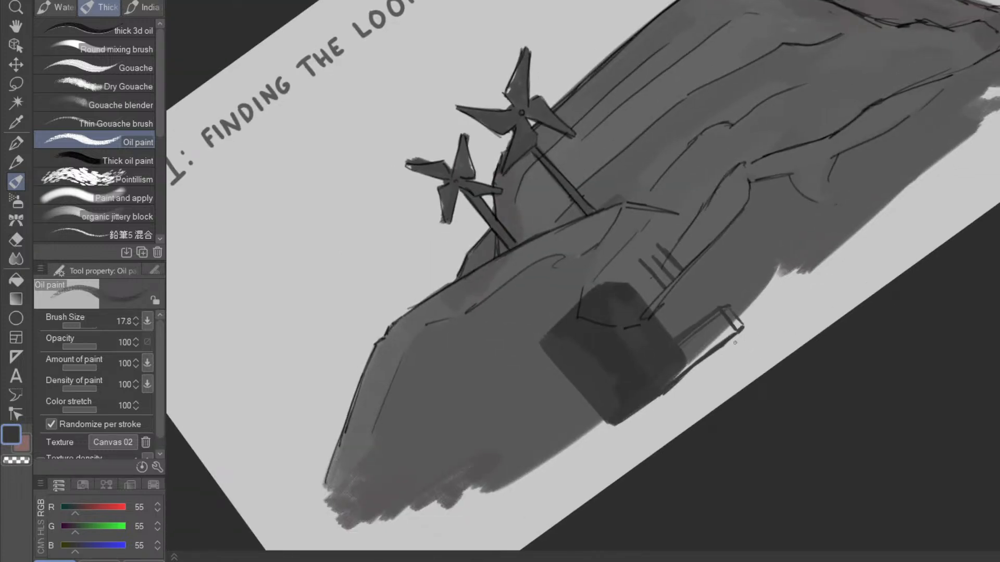
scroll(692, 333, up, 3)
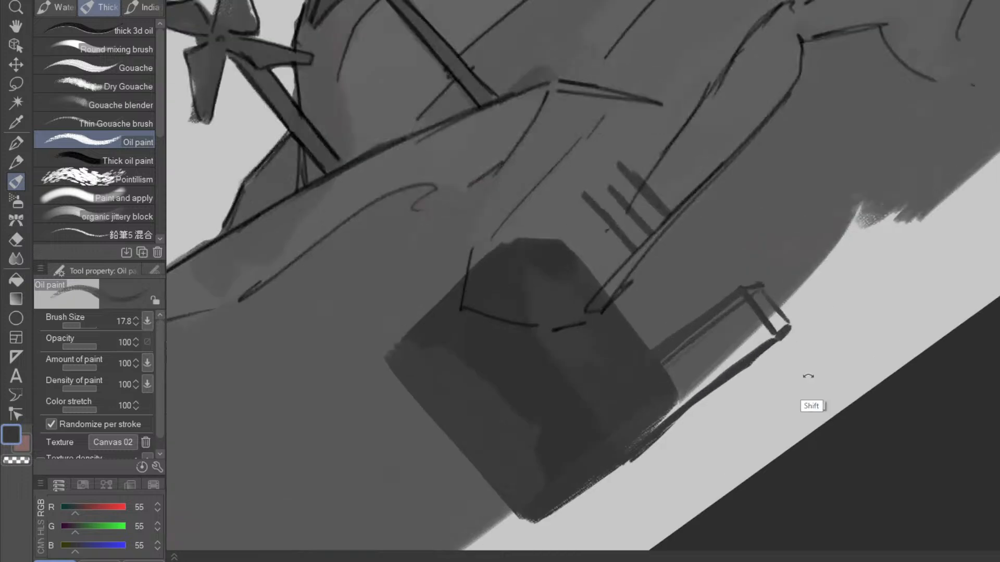
mouse_move(646, 488)
mouse_down()
mouse_move(670, 482)
mouse_move(786, 306)
mouse_up()
mouse_move(698, 388)
mouse_down()
mouse_move(781, 297)
mouse_move(747, 328)
mouse_up()
mouse_move(786, 296)
mouse_down()
mouse_move(684, 399)
mouse_move(789, 291)
mouse_up()
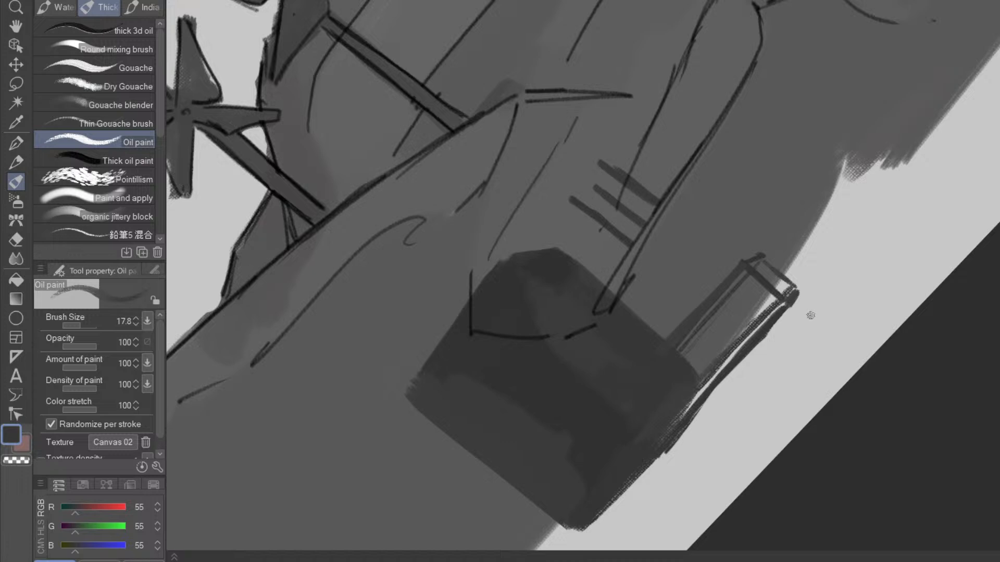
- Trim and smooth the lower edge where the platform joins the dark block, alternating the eraser and Oil paint
key(e)
mouse_move(853, 333)
mouse_down()
mouse_move(625, 489)
mouse_move(601, 490)
mouse_up()
key(p)
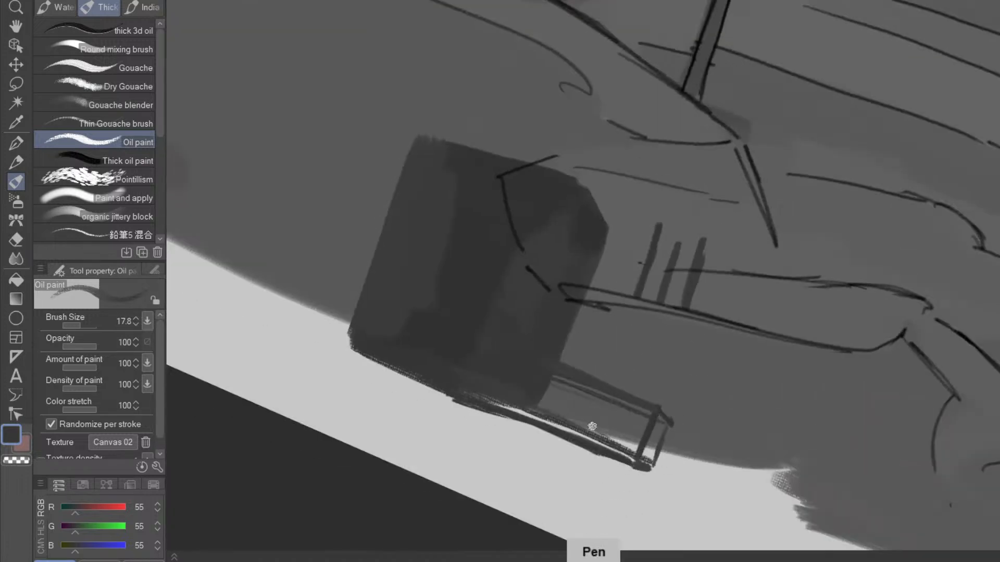
drag(596, 404, 838, 272)
key(e)
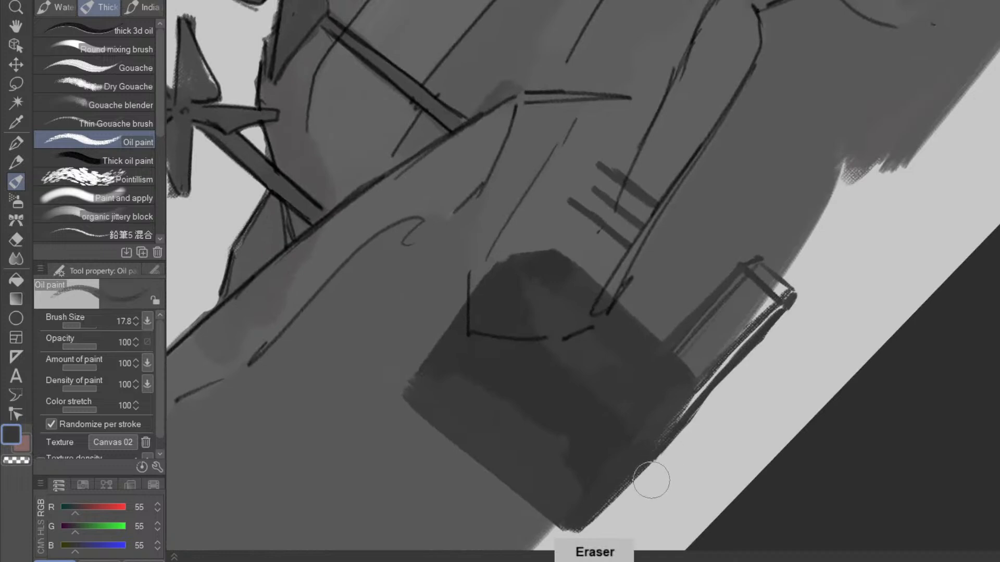
key(p)
scroll(715, 430, down, 3)
key(space)
drag(719, 418, 691, 383)
scroll(701, 337, up, 2)
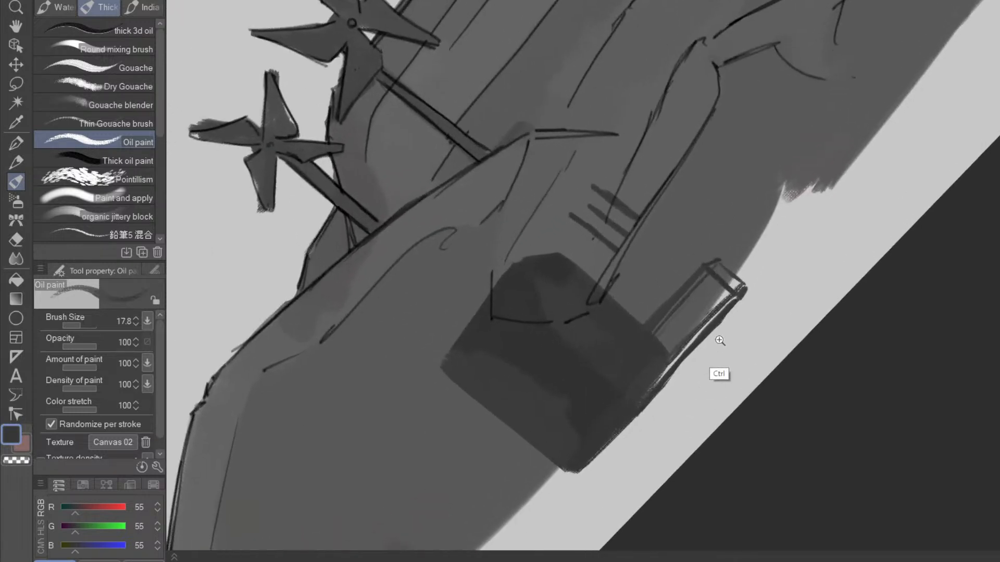
key(space)
mouse_move(782, 323)
mouse_down()
mouse_move(810, 349)
mouse_move(537, 392)
mouse_up()
key(e)
key(p)
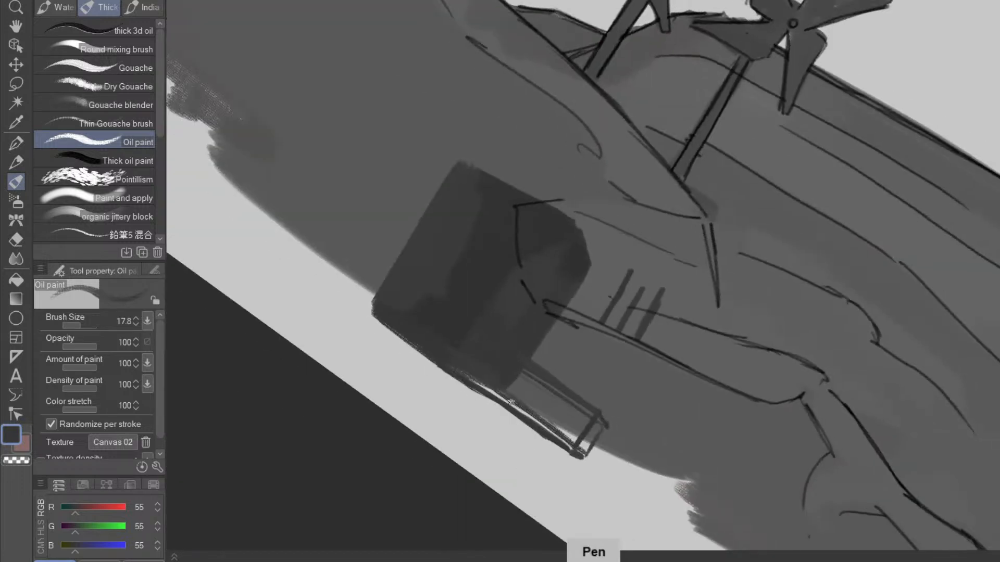
- Paint four upright railing posts along the platform and join them with a handrail
mouse_move(553, 346)
mouse_down()
mouse_move(515, 399)
mouse_move(567, 362)
mouse_up()
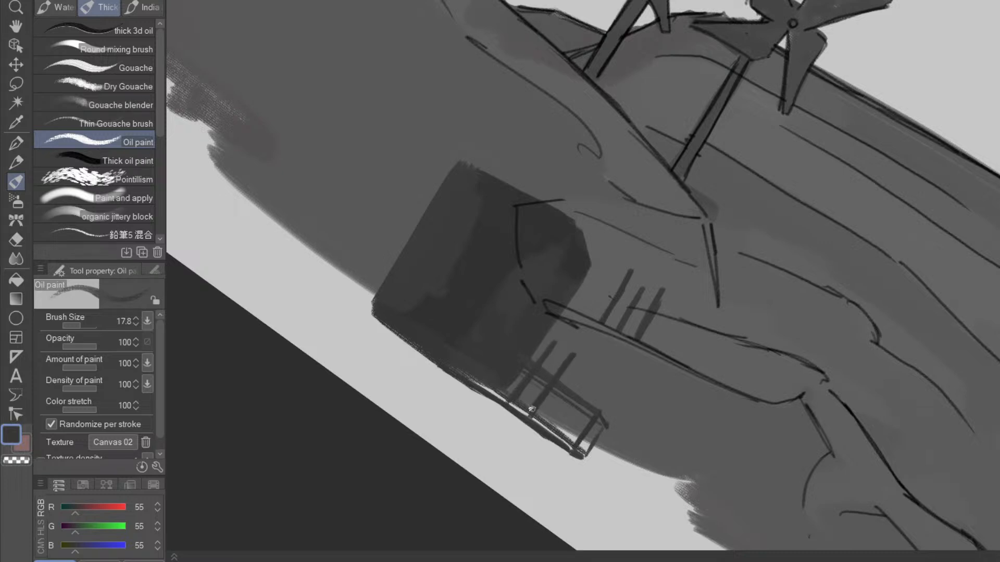
drag(554, 431, 588, 379)
drag(574, 447, 617, 383)
drag(656, 477, 686, 323)
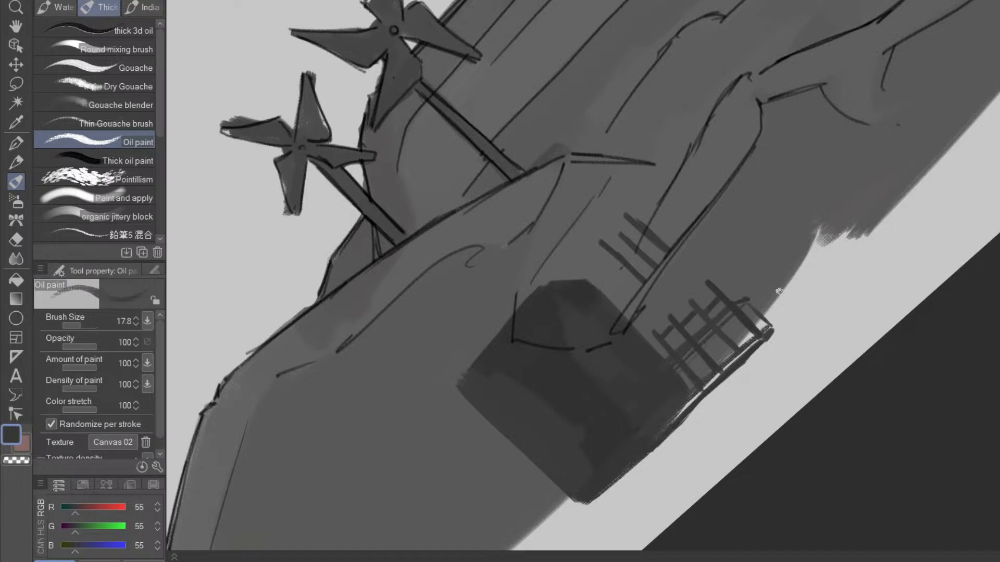
drag(845, 318, 725, 421)
drag(713, 386, 679, 422)
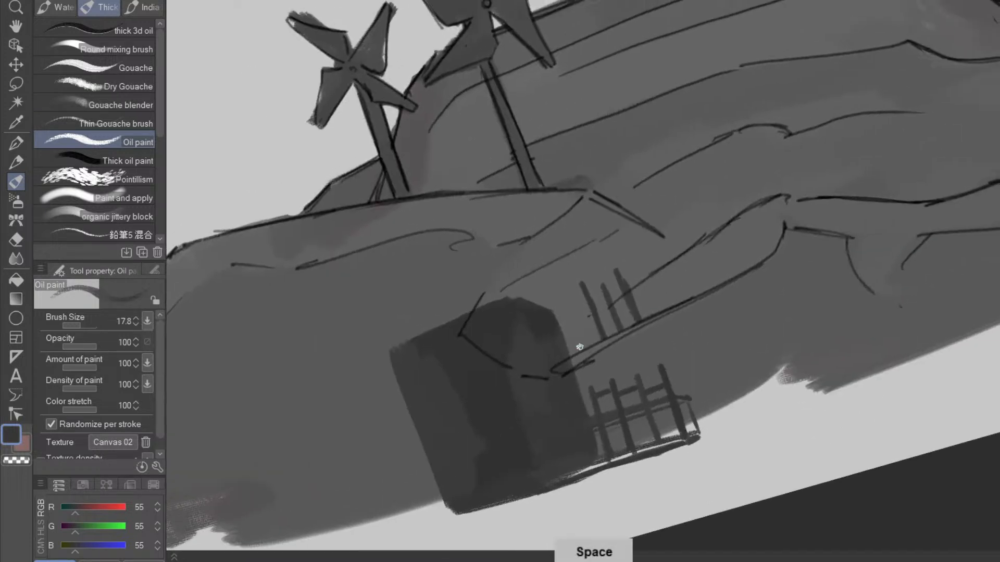
- Paint three vertical cables with Oil paint, running up the cliff face from the platform's railing
mouse_move(587, 295)
mouse_down()
mouse_move(601, 389)
mouse_move(593, 311)
mouse_up()
mouse_move(626, 390)
mouse_down()
mouse_move(606, 296)
mouse_move(626, 392)
mouse_move(641, 327)
mouse_move(619, 275)
mouse_move(649, 366)
mouse_up()
drag(755, 384, 688, 338)
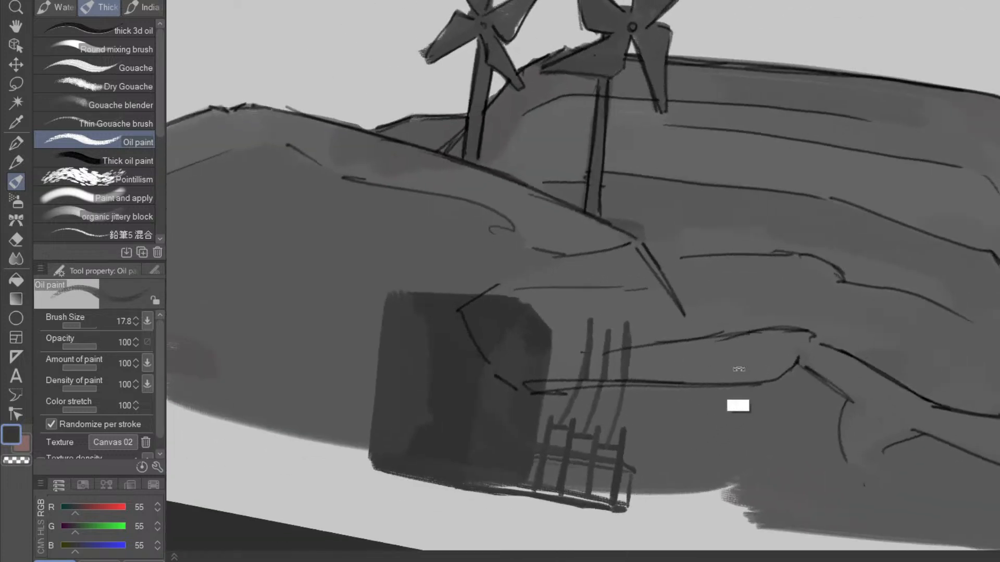
drag(730, 413, 766, 297)
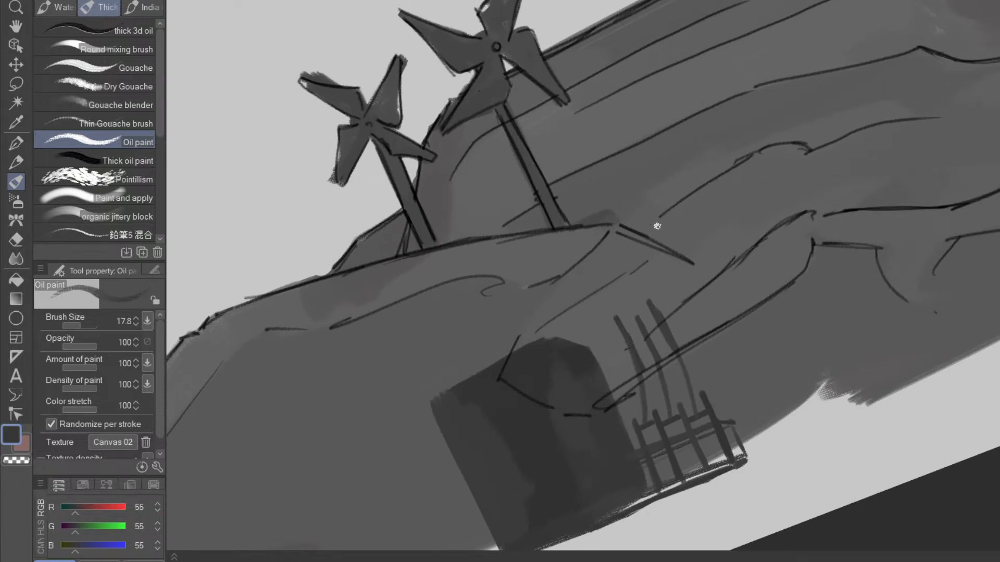
- Paint a short anchor bar at the cliff edge and connect the three cables to it with slanted strokes
drag(649, 237, 677, 222)
drag(613, 318, 651, 232)
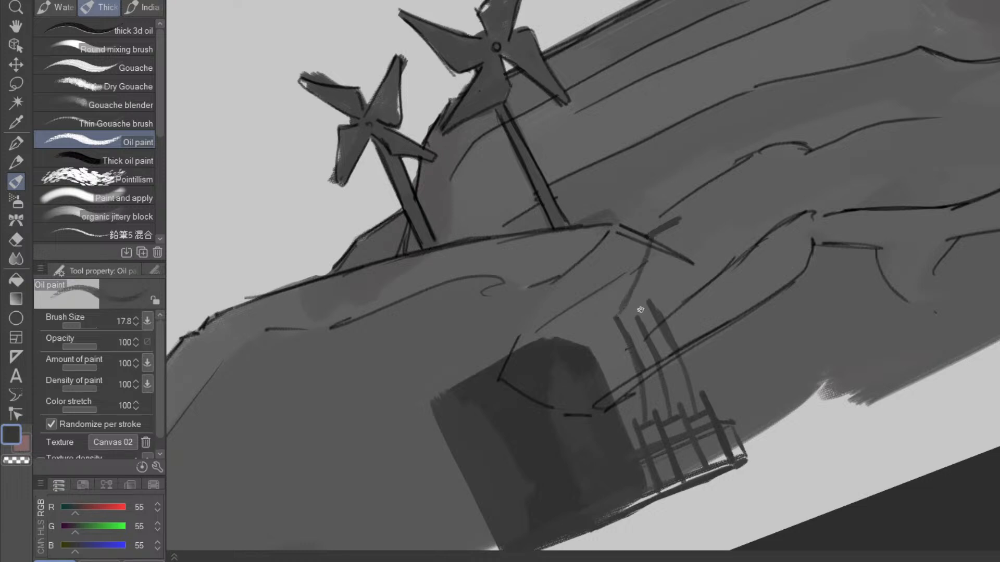
drag(642, 302, 658, 236)
drag(652, 298, 669, 243)
drag(653, 307, 603, 462)
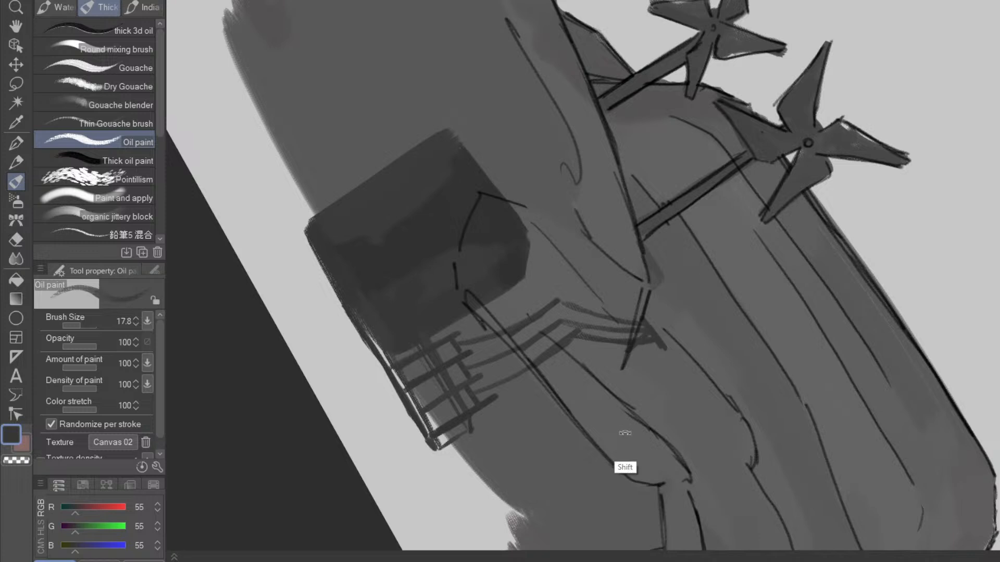
- Hang two curved cables between the cliff-edge anchor and the two windmills, undoing unwanted strokes
drag(625, 432, 623, 455)
scroll(627, 468, down, 1)
drag(648, 513, 765, 271)
drag(779, 341, 797, 389)
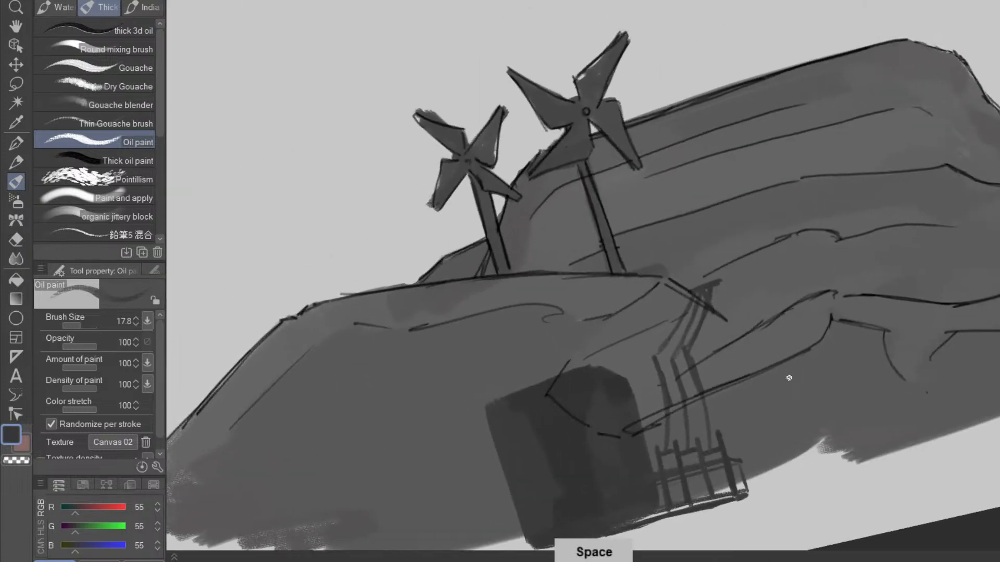
scroll(678, 358, up, 2)
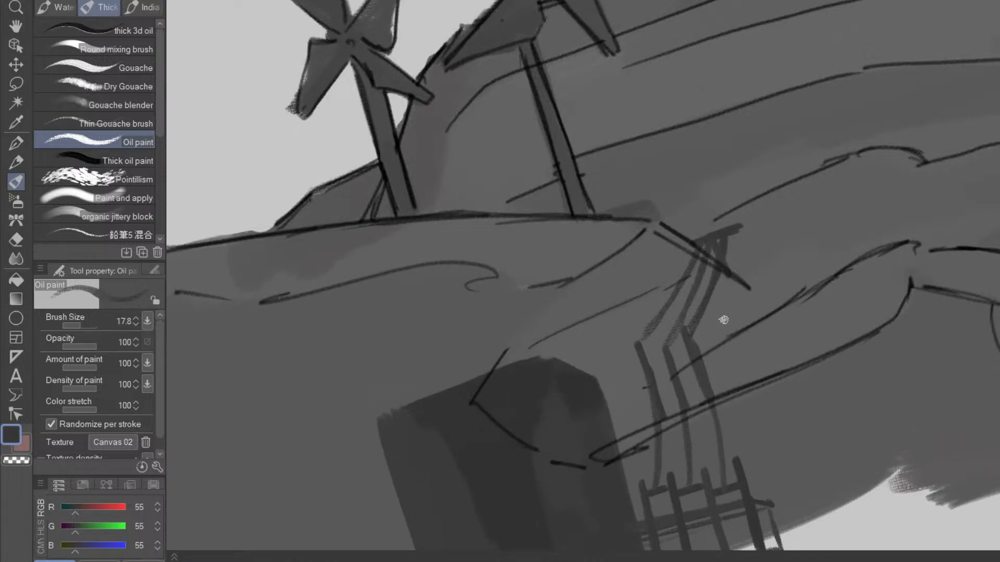
drag(783, 319, 832, 377)
mouse_move(741, 293)
mouse_down()
mouse_move(596, 378)
mouse_move(576, 446)
mouse_move(590, 378)
mouse_up()
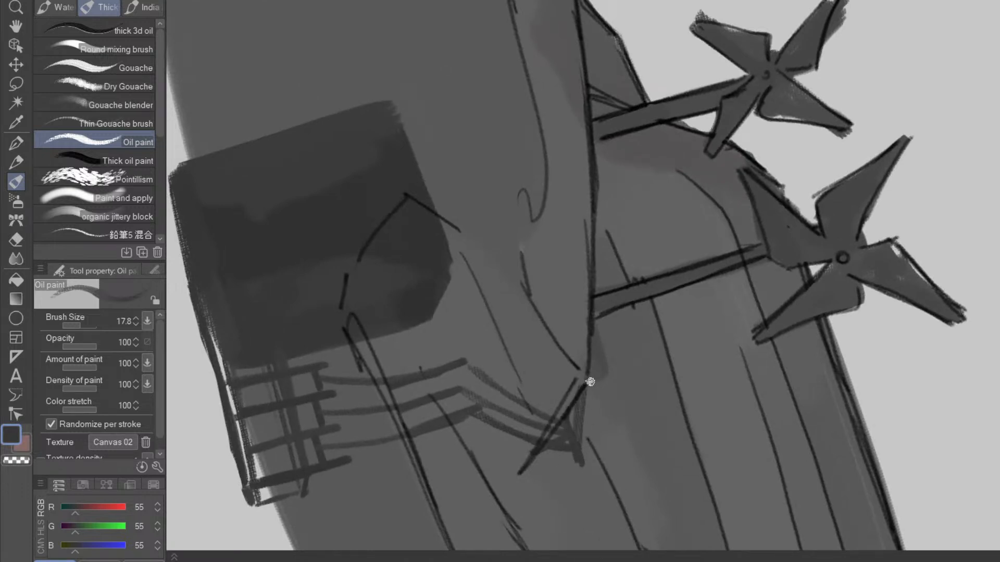
key(ctrl+z)
key(ctrl+z)
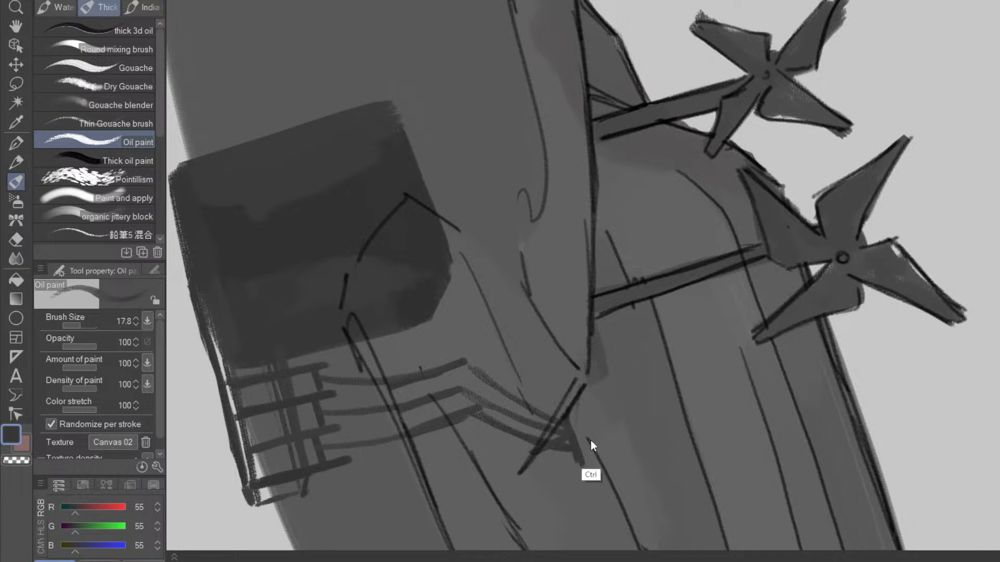
drag(576, 450, 695, 311)
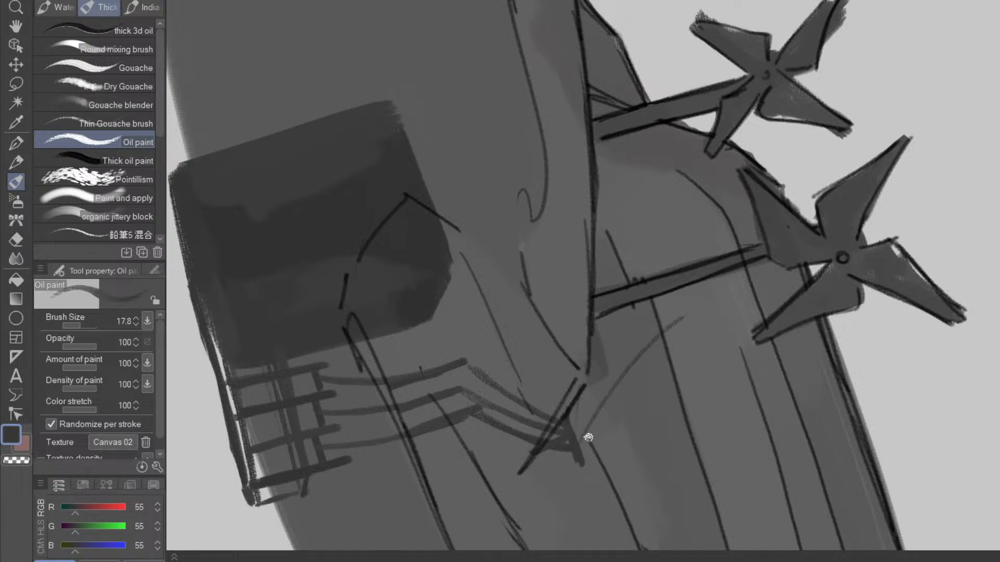
mouse_move(581, 445)
mouse_down()
mouse_move(669, 323)
mouse_move(765, 261)
mouse_up()
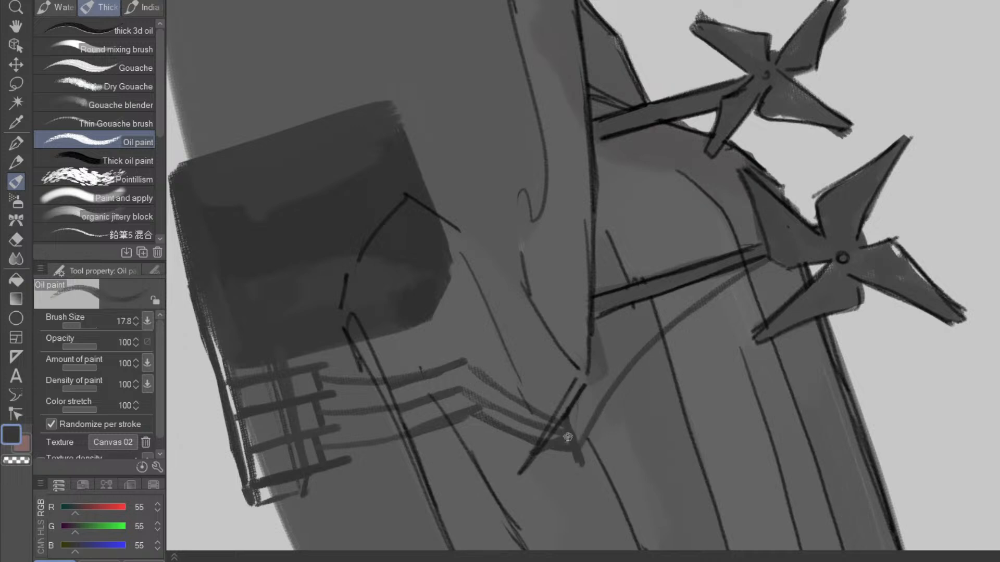
mouse_move(574, 430)
mouse_down()
mouse_move(594, 339)
mouse_move(710, 126)
mouse_up()
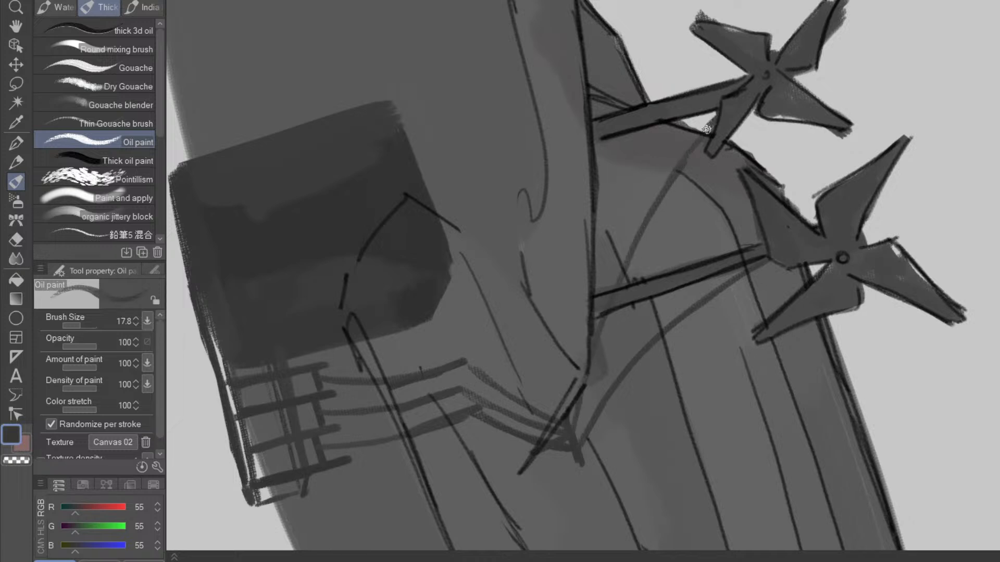
- Clean up the windmill cables with the eraser, then touch up the cables with sampled grey RGB 72, 71, 71
key(e)
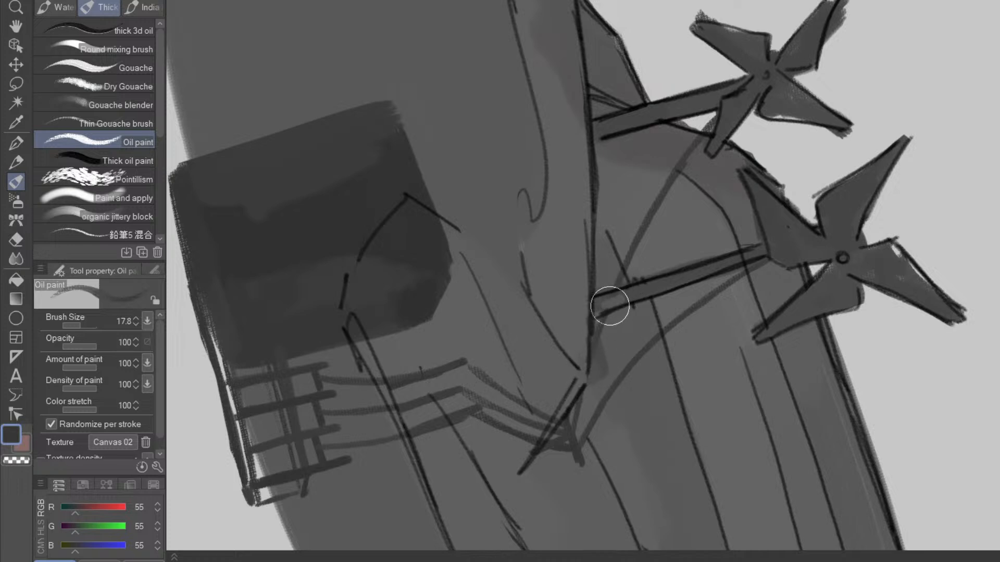
drag(749, 451, 828, 317)
alt+click(636, 275)
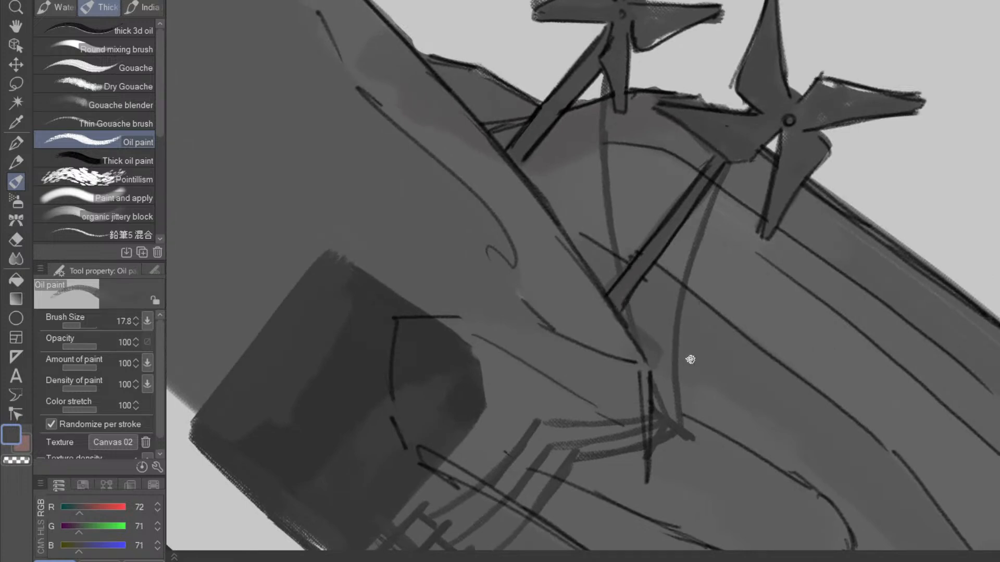
drag(695, 464, 743, 320)
scroll(746, 379, down, 1)
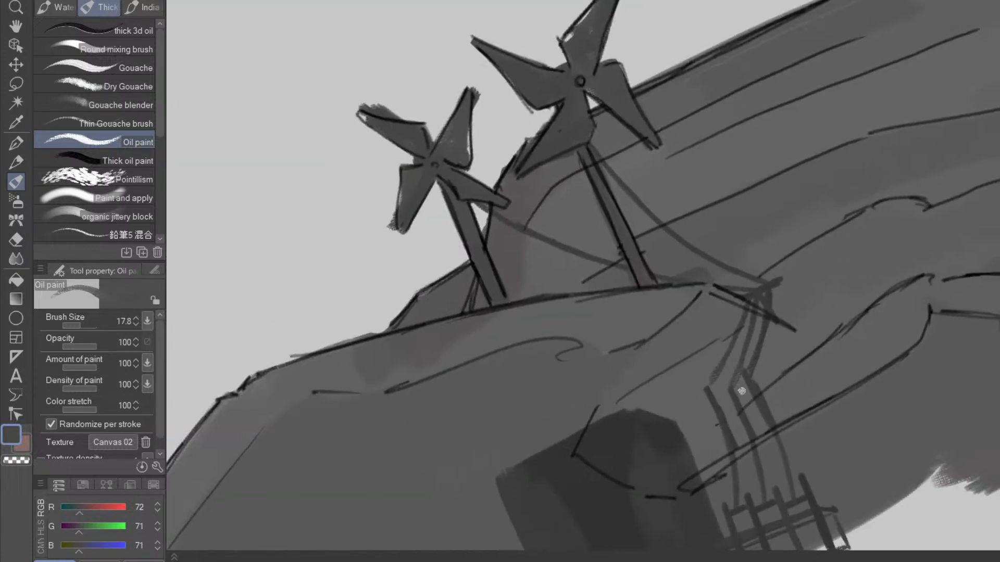
drag(758, 434, 787, 312)
drag(787, 408, 844, 282)
drag(825, 324, 774, 354)
scroll(817, 363, down, 1)
drag(839, 344, 638, 332)
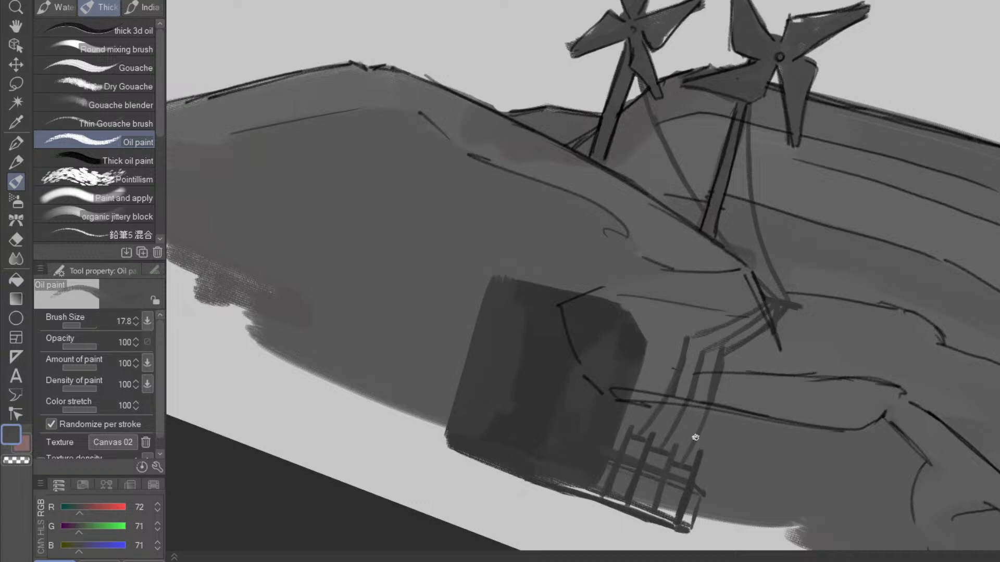
drag(737, 496, 780, 313)
mouse_move(787, 442)
mouse_down()
mouse_move(792, 410)
mouse_move(722, 418)
mouse_up()
drag(799, 342, 680, 474)
- Sample dark grey RGB 49, 49, 49 and paint a tapered upright post on the dark block's outer top corner
alt+click(599, 402)
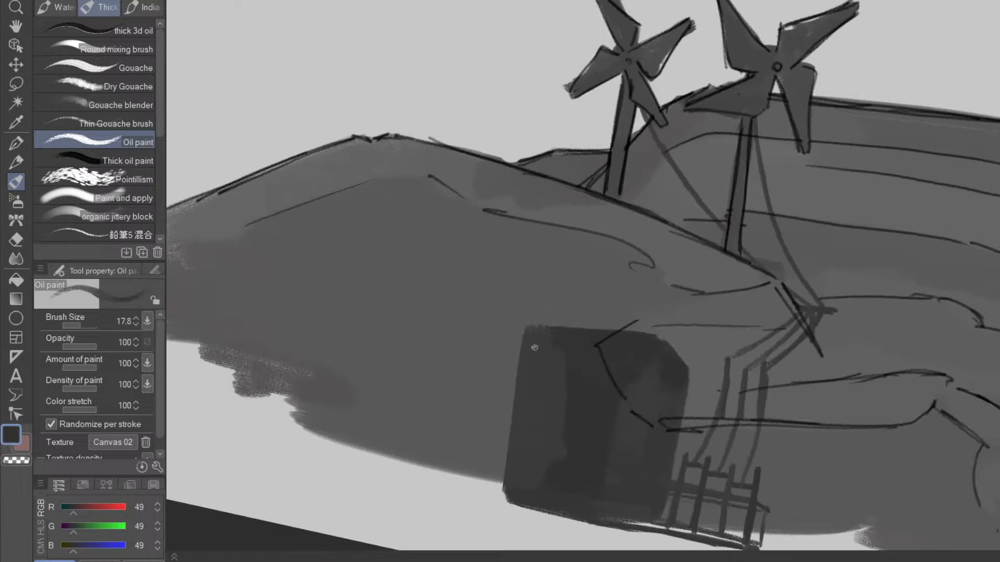
mouse_move(547, 284)
mouse_down()
mouse_move(535, 333)
mouse_move(546, 329)
mouse_up()
drag(546, 280, 542, 313)
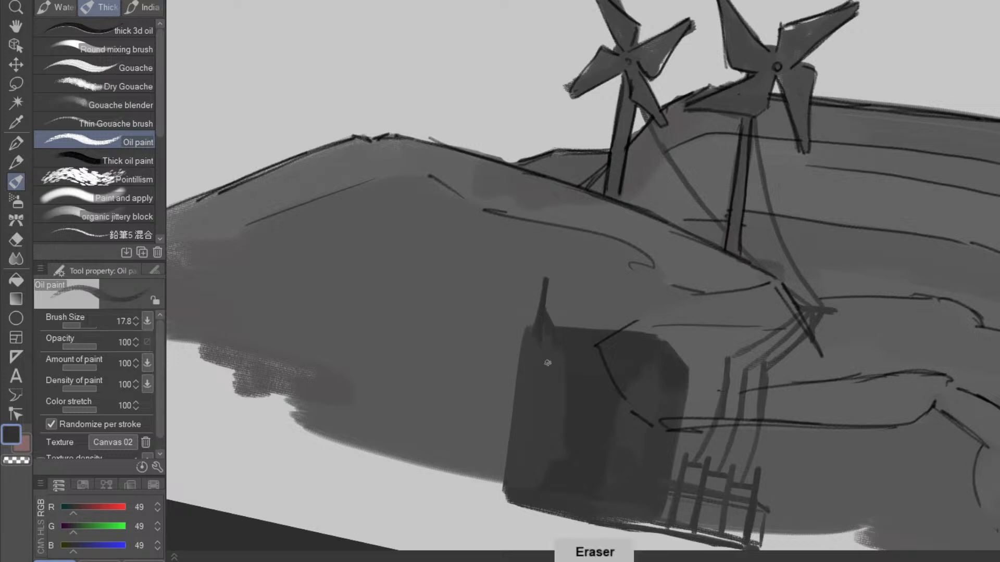
drag(542, 336, 560, 344)
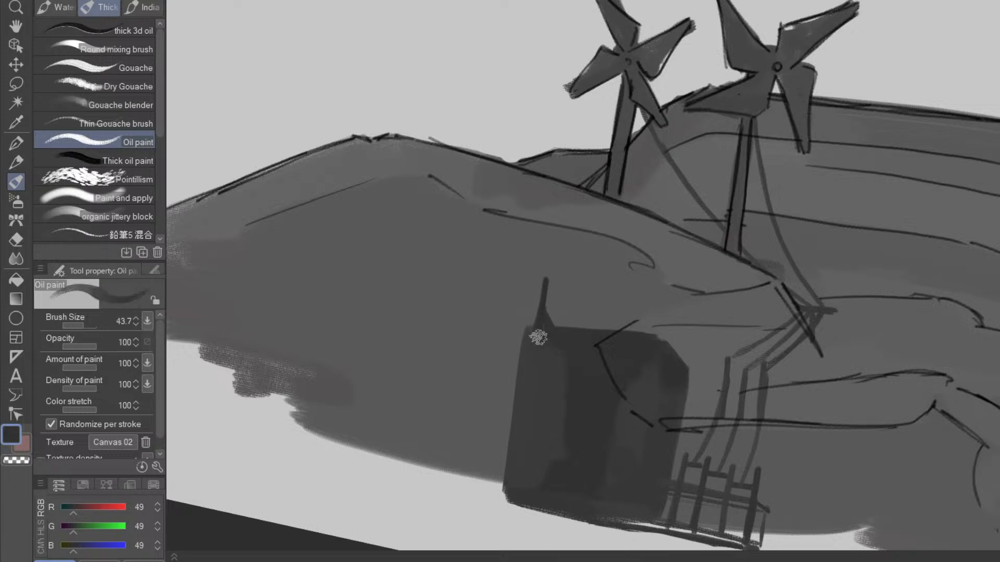
- Add a crossbar to the post and a rounded dark shape on the block's roof, refining them with the eraser
drag(664, 448, 823, 246)
drag(604, 329, 605, 286)
drag(575, 316, 601, 292)
mouse_move(814, 292)
mouse_down()
mouse_move(587, 504)
mouse_move(612, 489)
mouse_up()
drag(665, 376, 693, 231)
key(e)
drag(582, 303, 607, 286)
key(p)
mouse_move(570, 313)
mouse_down()
mouse_move(624, 282)
mouse_move(586, 304)
mouse_move(650, 288)
mouse_move(789, 337)
mouse_move(653, 417)
mouse_move(640, 295)
mouse_move(630, 351)
mouse_move(645, 326)
mouse_move(709, 425)
mouse_move(637, 278)
mouse_move(677, 258)
mouse_move(672, 279)
mouse_up()
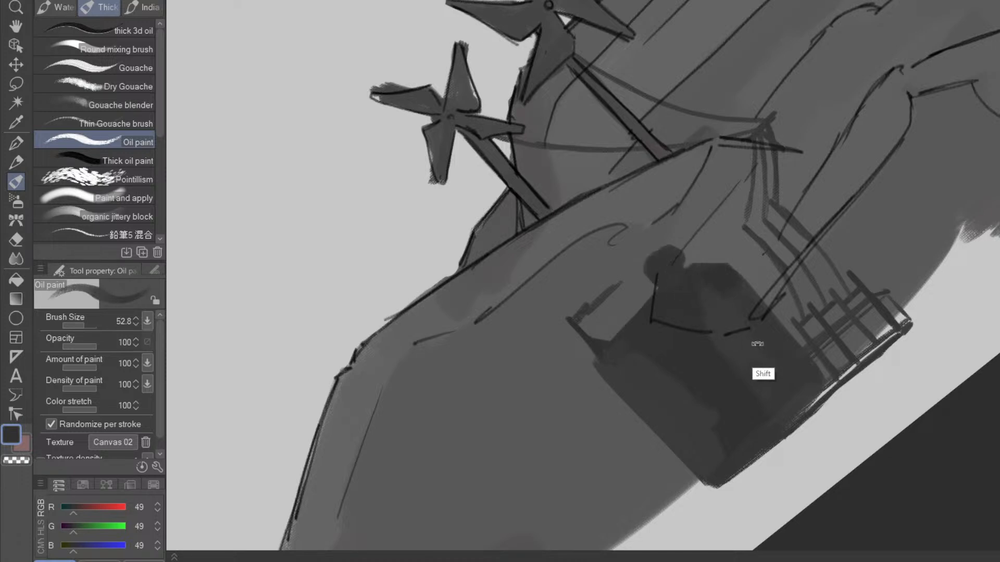
- Set the Oil paint brush size to 14.6 and add two thin upright rods on the block's roof
shift+drag(778, 329, 556, 489)
mouse_move(604, 348)
ctrl+alt+mouse_down()
mouse_move(595, 345)
mouse_move(610, 294)
ctrl+alt+mouse_up()
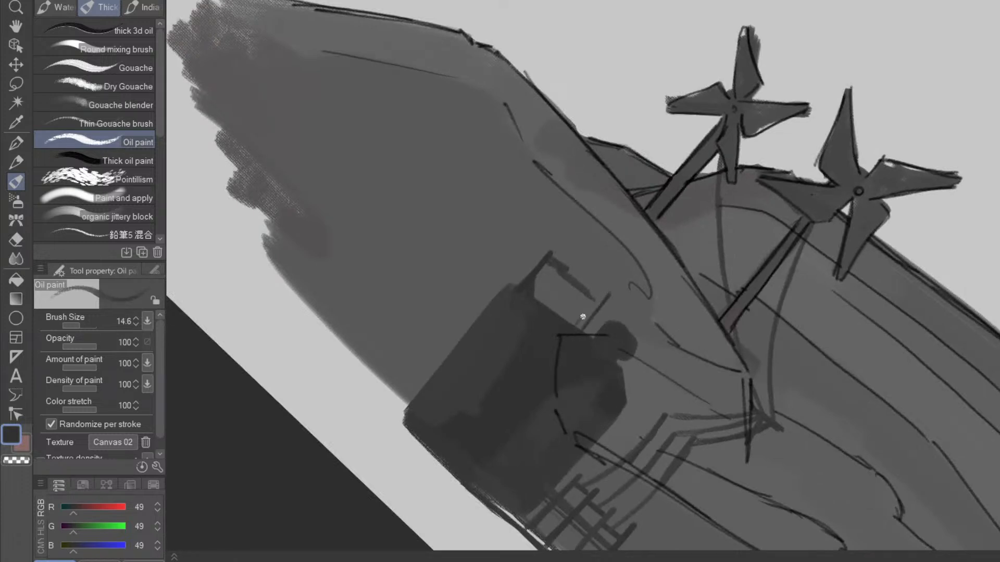
shift+drag(557, 399, 615, 382)
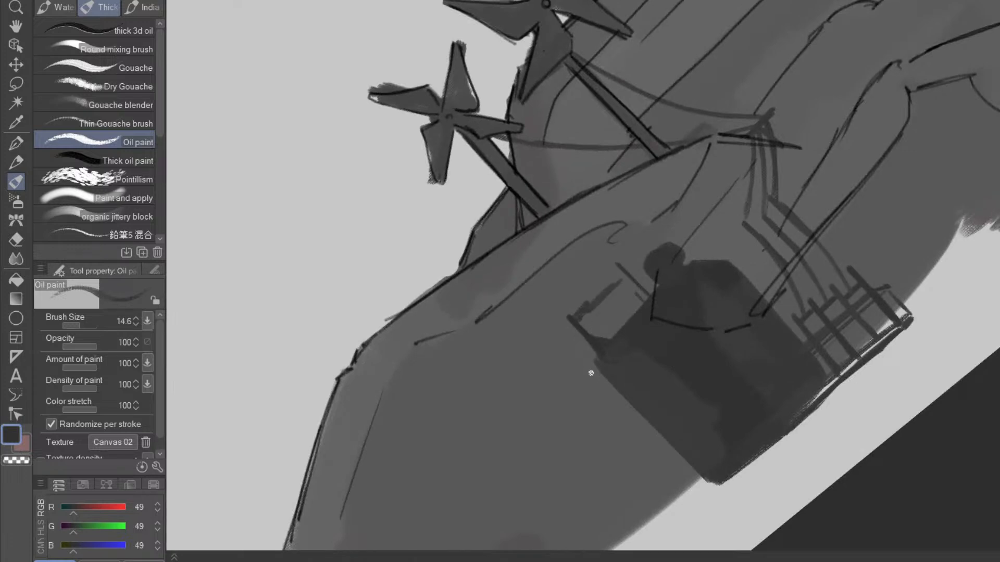
shift+drag(590, 373, 744, 373)
- Enlarge the Oil paint brush to 75.8 and paint a dark boulder at the cliff's base beyond the platform
drag(781, 420, 858, 308)
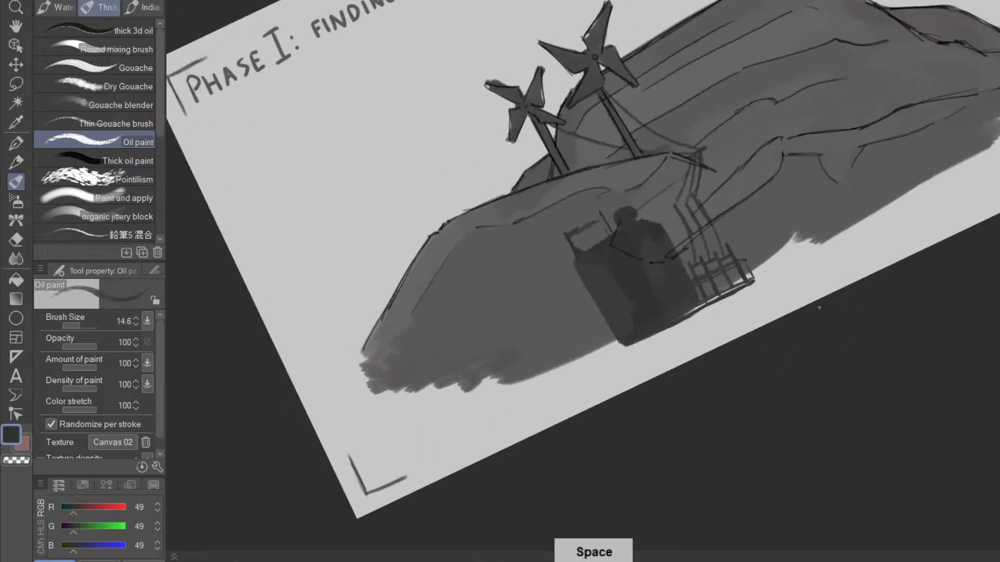
ctrl+click(795, 335)
drag(785, 341, 726, 418)
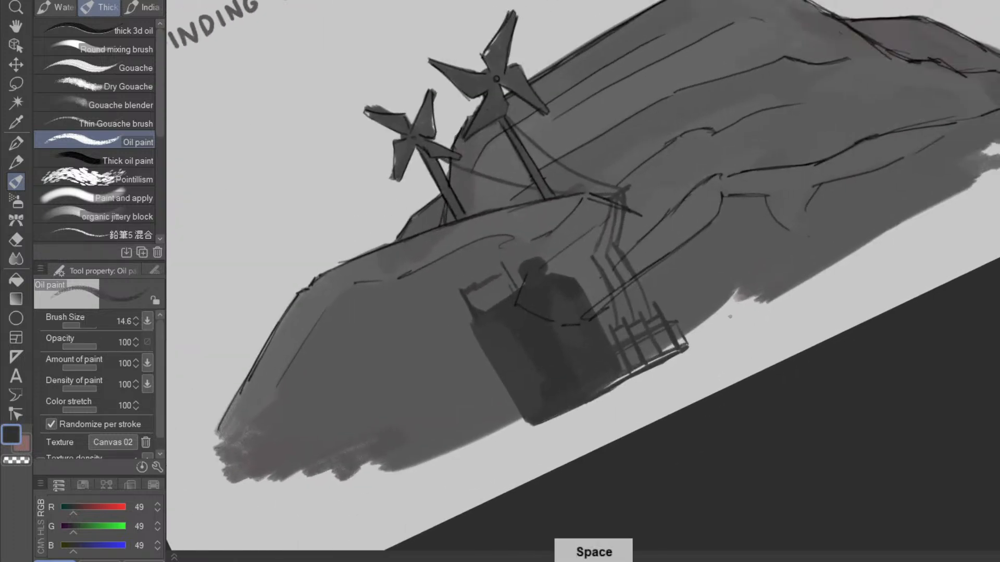
shift+drag(771, 319, 691, 411)
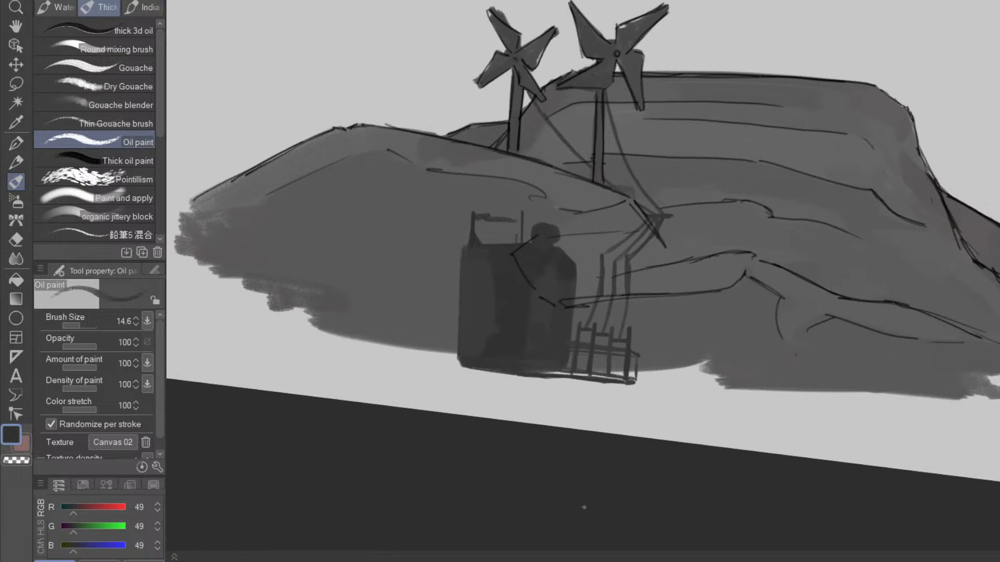
shift+drag(738, 452, 795, 378)
mouse_move(753, 329)
ctrl+alt+mouse_down()
mouse_move(795, 308)
mouse_move(742, 327)
mouse_move(736, 310)
mouse_move(762, 292)
mouse_move(738, 302)
mouse_move(789, 293)
mouse_move(744, 314)
mouse_move(795, 303)
mouse_move(802, 291)
mouse_move(780, 295)
mouse_move(778, 286)
mouse_move(761, 294)
mouse_move(784, 304)
mouse_move(792, 289)
mouse_move(754, 302)
mouse_move(810, 280)
mouse_move(817, 299)
mouse_move(803, 286)
mouse_move(813, 300)
mouse_move(803, 317)
mouse_move(760, 330)
mouse_move(738, 334)
mouse_move(843, 301)
mouse_move(820, 298)
mouse_move(842, 295)
ctrl+alt+mouse_up()
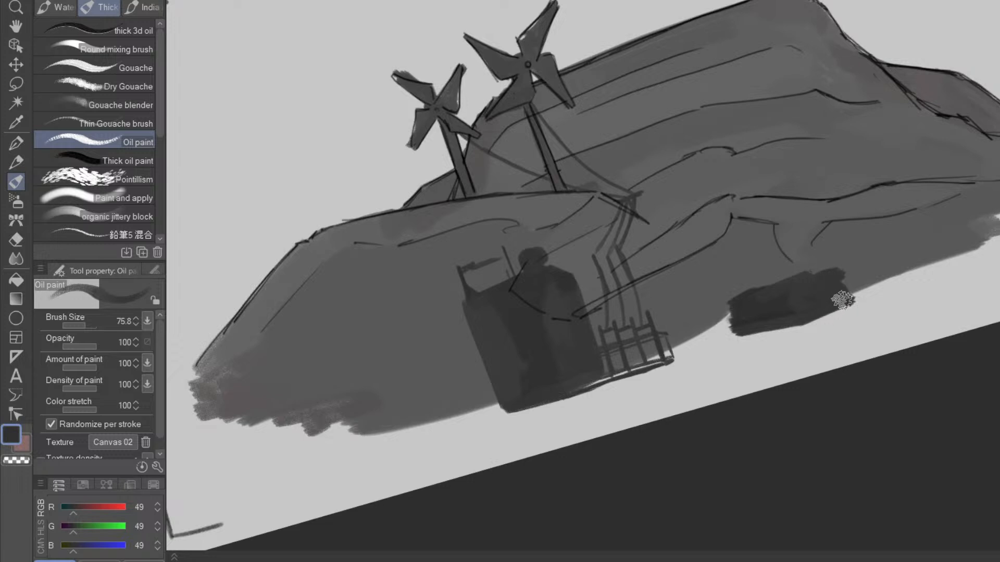
- Round off the boulder's upper edge and ends, alternating the eraser and Oil paint
key(e)
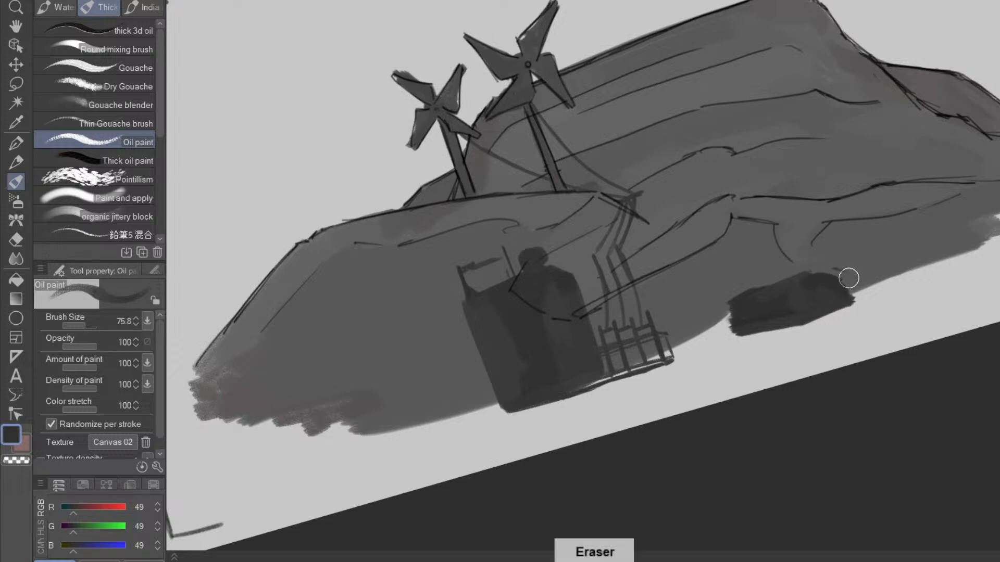
key(p)
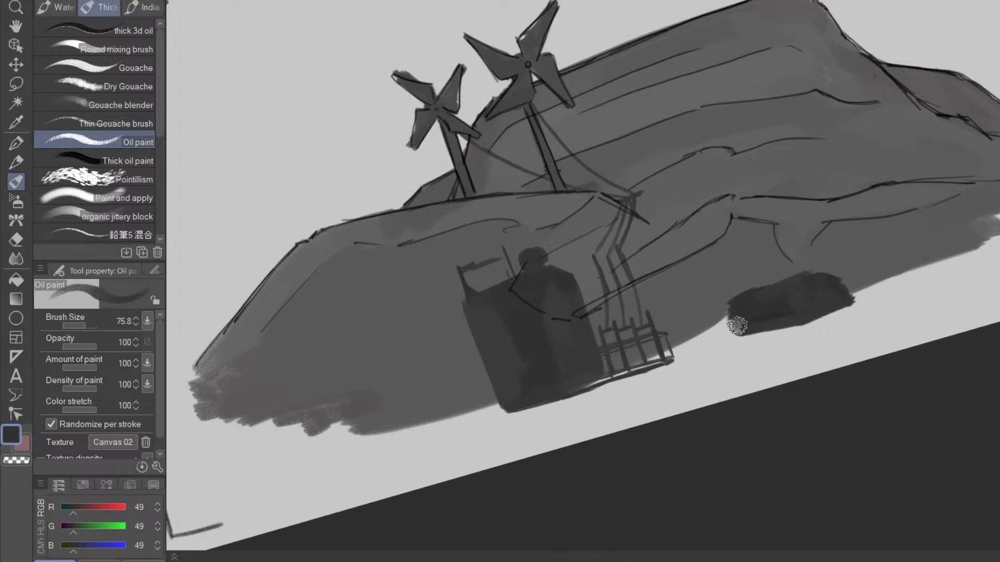
key(e)
key(p)
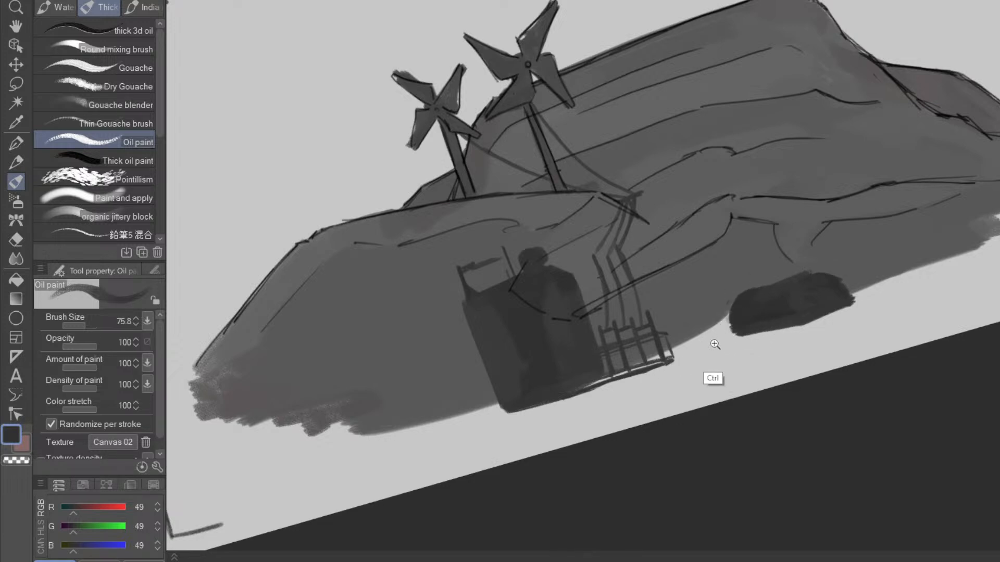
- Switch to the black Mechanical pencil at size 10 and outline the dark block's top edge
scroll(715, 347, up, 1)
key(space)
drag(756, 422, 847, 476)
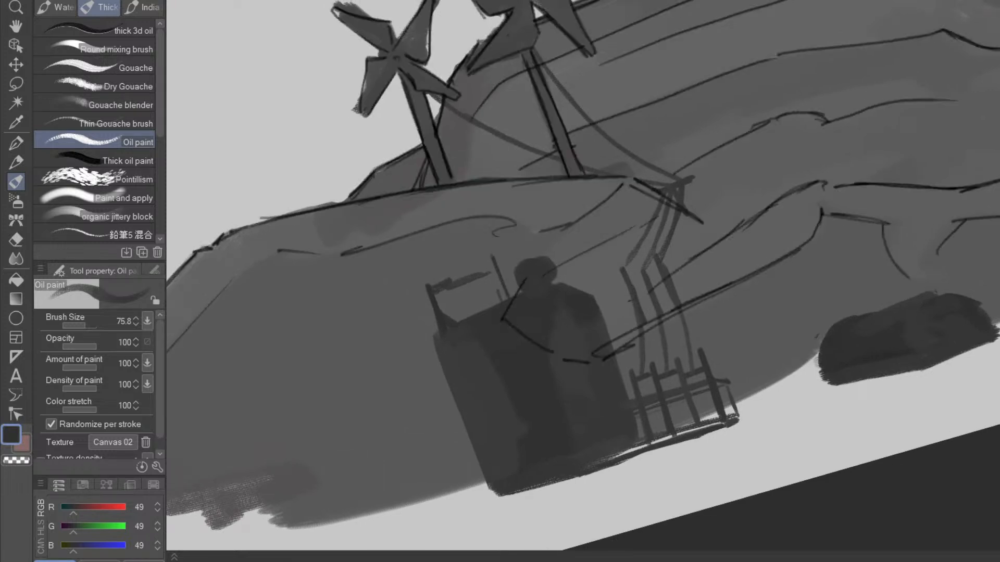
key(p)
key(shift+space)
drag(725, 417, 781, 315)
key(e)
mouse_move(549, 379)
mouse_down()
mouse_move(560, 348)
mouse_move(550, 325)
mouse_move(543, 337)
mouse_move(583, 368)
mouse_move(571, 367)
mouse_move(646, 359)
mouse_move(642, 339)
mouse_up()
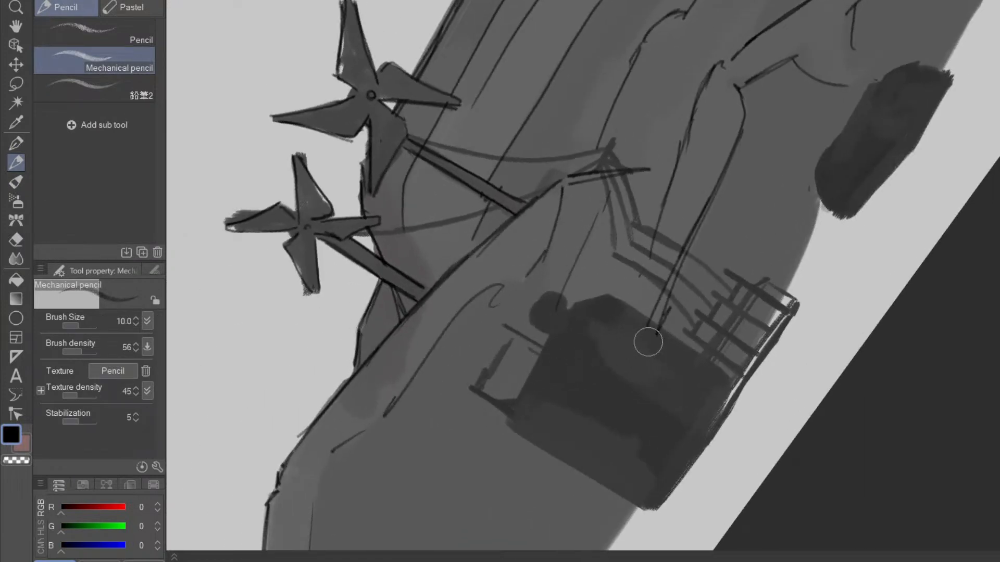
key(p)
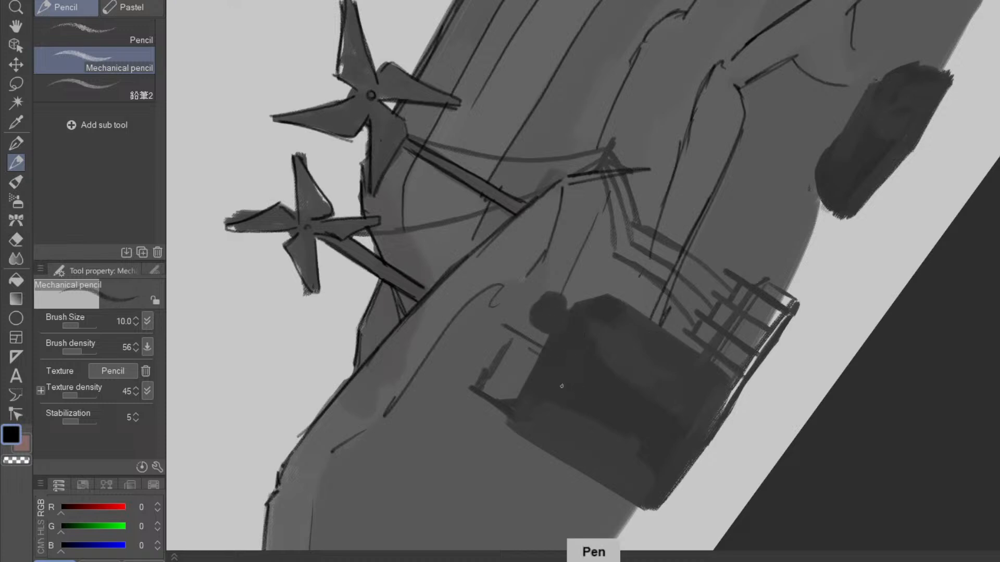
mouse_move(505, 423)
mouse_down()
mouse_move(573, 306)
mouse_move(505, 429)
mouse_up()
drag(715, 428, 786, 372)
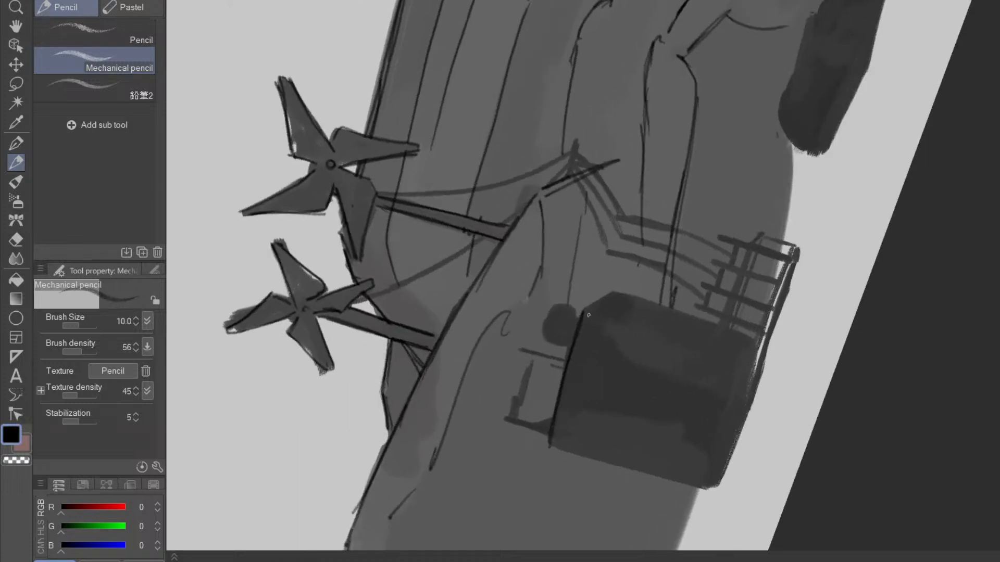
- Outline the block's slanted roof corner, outer side and base, then draw the vertical edge between its two faces
drag(613, 293, 599, 302)
mouse_move(618, 448)
mouse_down()
mouse_move(610, 507)
mouse_move(529, 430)
mouse_up()
mouse_move(420, 281)
mouse_down()
mouse_move(403, 420)
mouse_move(417, 287)
mouse_up()
drag(407, 415, 403, 432)
drag(578, 454, 786, 285)
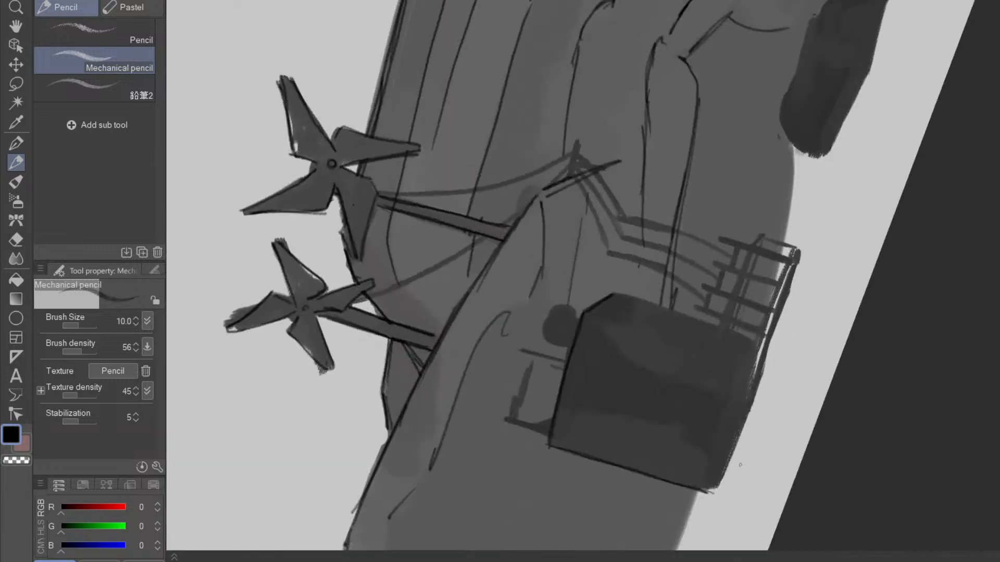
mouse_move(715, 494)
mouse_down()
mouse_move(800, 258)
mouse_move(751, 406)
mouse_up()
drag(719, 484, 564, 432)
mouse_move(556, 276)
mouse_down()
mouse_move(541, 456)
mouse_move(557, 282)
mouse_up()
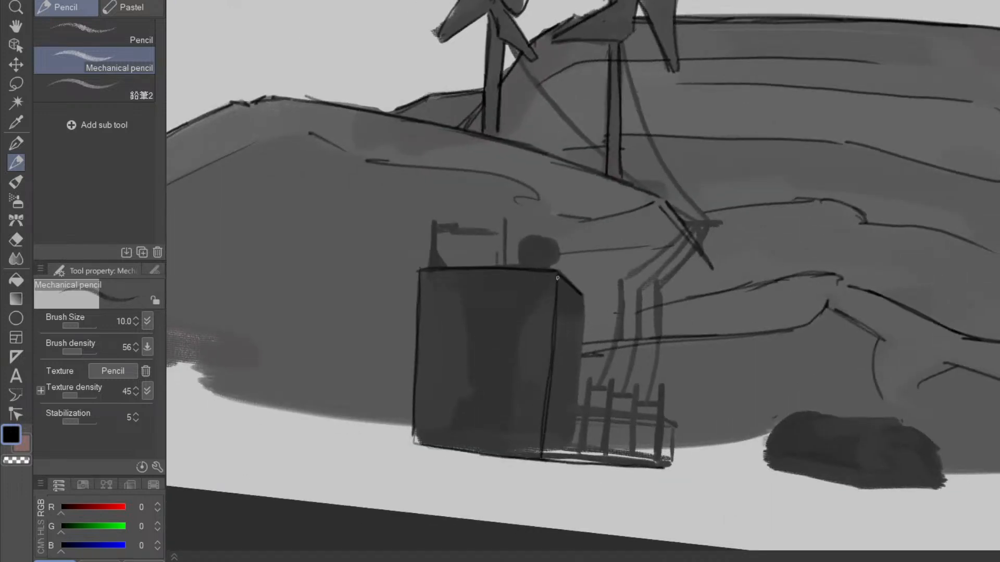
- Outline the block's lower side corner and the railed platform's front base edge in black Mechanical pencil
mouse_move(574, 431)
mouse_down()
mouse_move(586, 295)
mouse_move(609, 482)
mouse_move(683, 423)
mouse_move(636, 457)
mouse_up()
key(space)
drag(743, 474, 804, 340)
drag(647, 356, 737, 287)
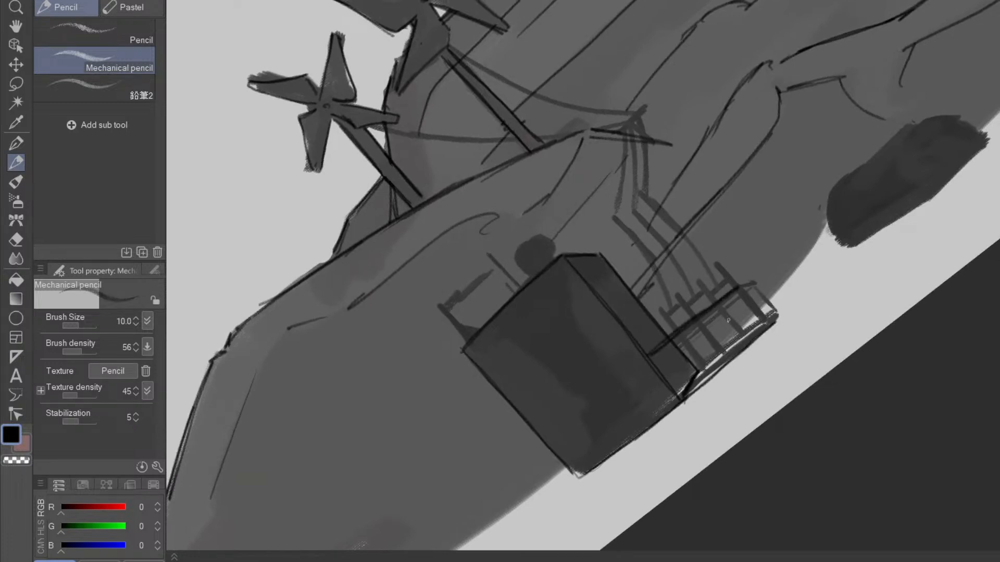
drag(684, 399, 773, 326)
drag(774, 326, 684, 401)
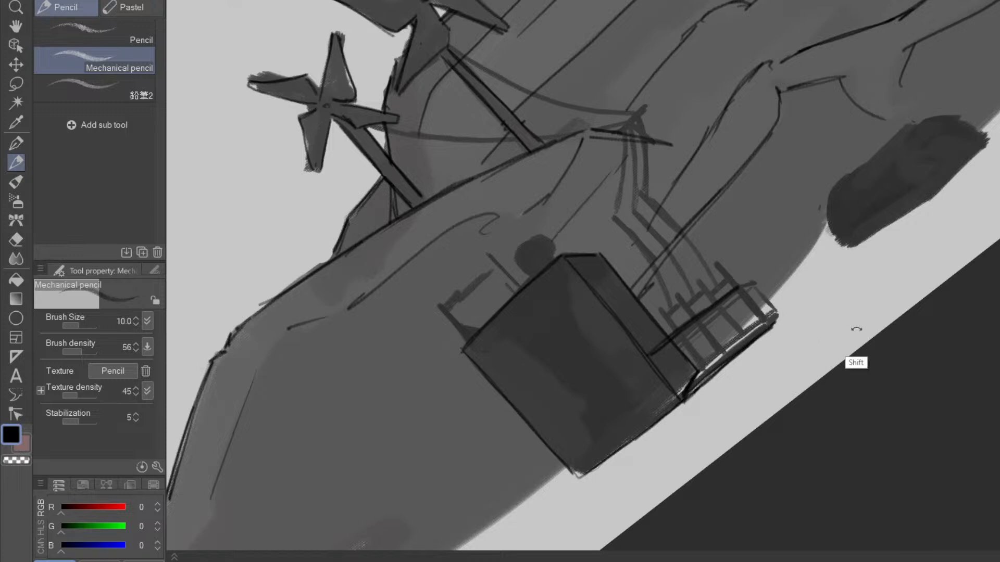
- Outline the platform's outer end frame, top rail and vertical railing posts
drag(843, 329, 589, 487)
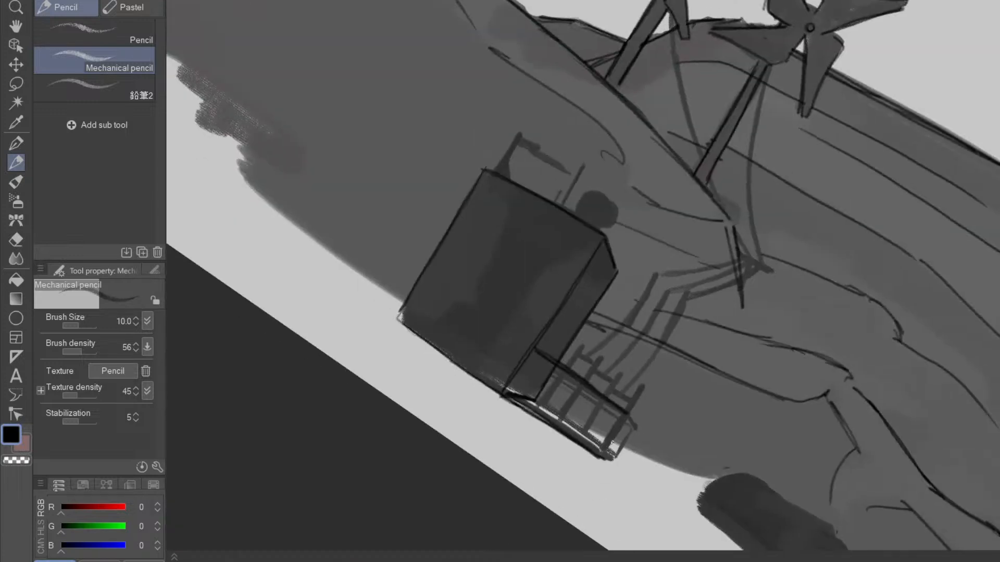
mouse_move(604, 452)
mouse_down()
mouse_move(632, 431)
mouse_move(766, 429)
mouse_move(706, 327)
mouse_up()
drag(751, 289, 682, 347)
mouse_move(792, 330)
mouse_down()
mouse_move(604, 400)
mouse_move(588, 353)
mouse_up()
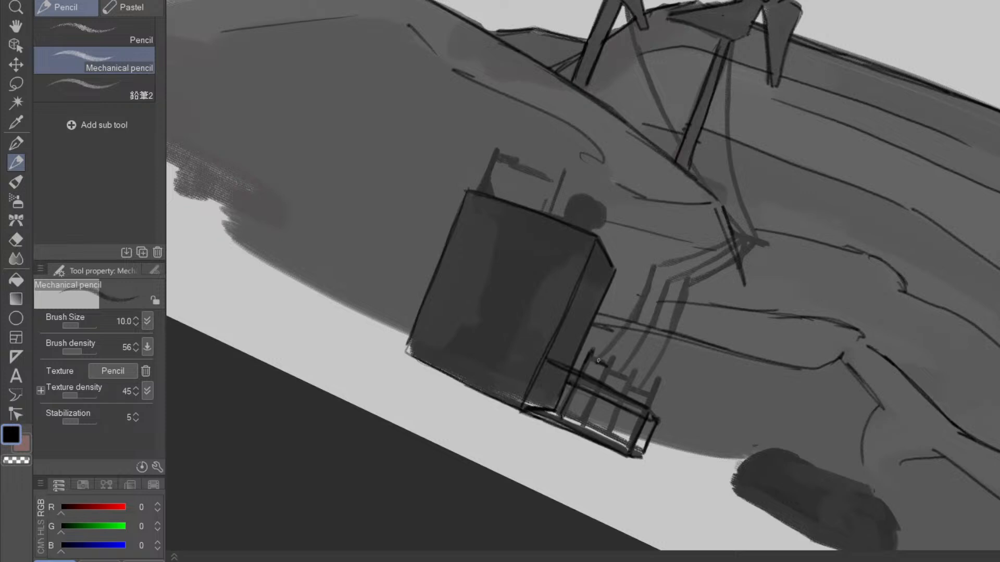
drag(611, 355, 589, 399)
drag(606, 436, 617, 406)
drag(775, 476, 833, 178)
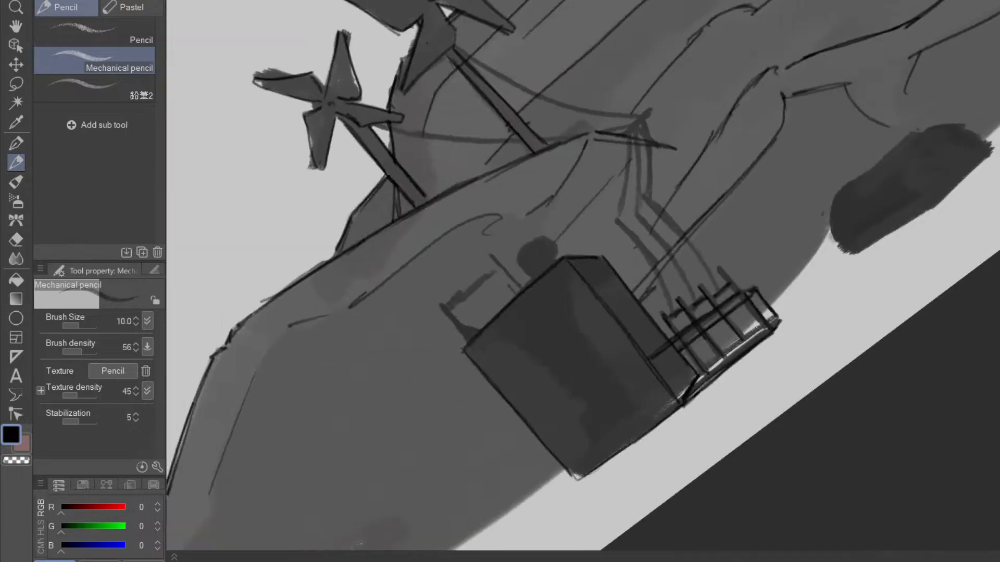
- Outline the lower runs of the pipes rising from the platform railing, redrawing the misplaced stroke
key(space)
drag(795, 376, 805, 441)
mouse_move(805, 441)
mouse_down()
mouse_move(631, 542)
mouse_move(611, 543)
mouse_up()
drag(567, 399, 610, 302)
mouse_move(601, 352)
mouse_down()
mouse_move(609, 308)
mouse_move(619, 361)
mouse_up()
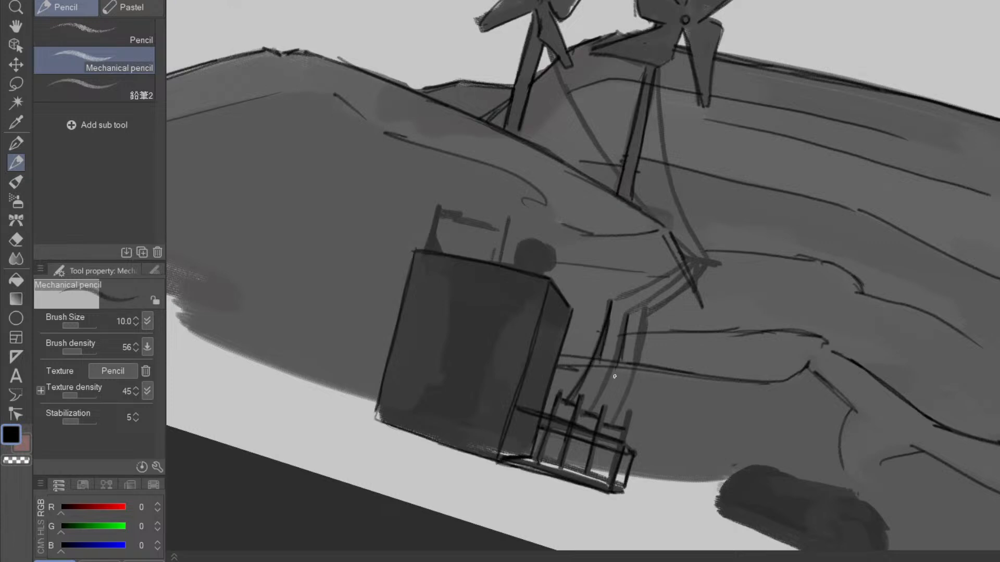
drag(589, 413, 627, 313)
key(ctrl+z)
mouse_move(589, 411)
mouse_down()
mouse_move(623, 330)
mouse_move(599, 394)
mouse_move(639, 350)
mouse_move(647, 310)
mouse_move(635, 363)
mouse_up()
key(shift)
- Outline the upper runs of the pipes from their bends up to the junction at the tip of the front ridge
drag(729, 396, 656, 250)
drag(621, 291, 675, 220)
drag(640, 295, 685, 219)
drag(660, 287, 695, 220)
mouse_move(776, 348)
mouse_down()
mouse_move(855, 380)
mouse_move(833, 226)
mouse_up()
drag(795, 327, 810, 402)
mouse_move(640, 269)
mouse_down()
mouse_move(670, 236)
mouse_move(665, 246)
mouse_up()
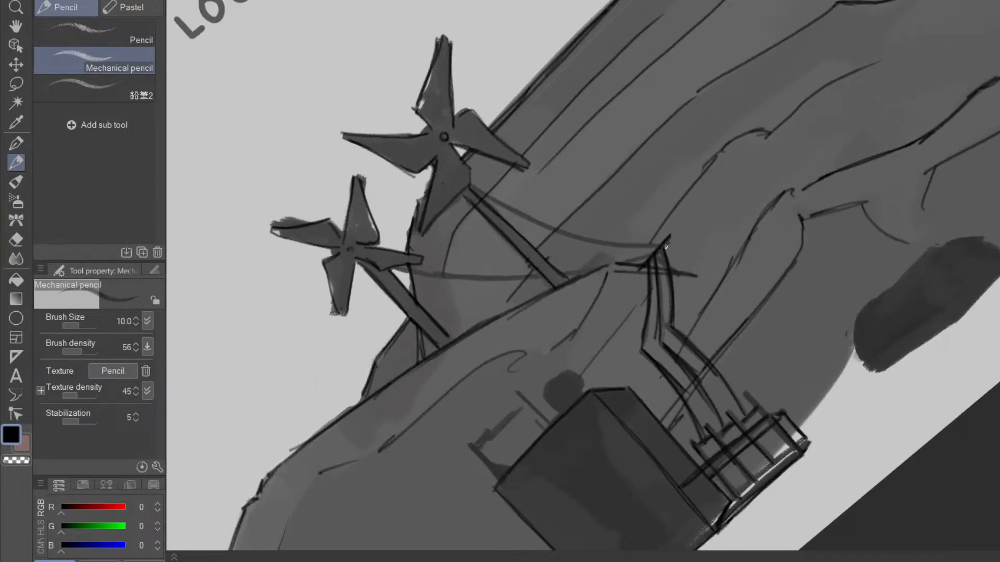
- Trace the two hanging cables from the pipe junction up to the windmills
drag(805, 403, 617, 484)
drag(719, 443, 720, 487)
drag(790, 376, 615, 469)
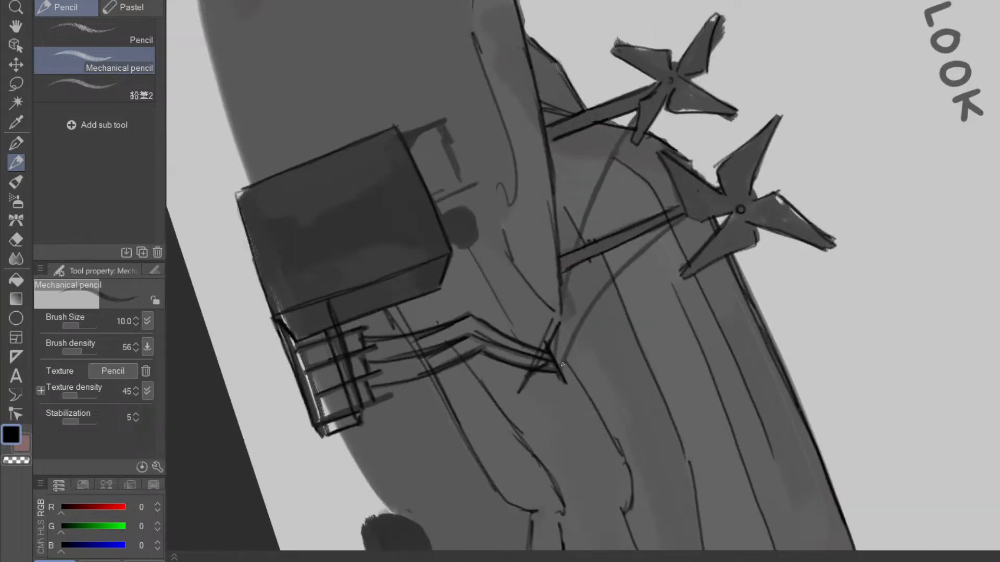
mouse_move(569, 349)
mouse_down()
mouse_move(615, 281)
mouse_move(682, 216)
mouse_move(600, 310)
mouse_move(565, 279)
mouse_move(641, 112)
mouse_move(594, 221)
mouse_up()
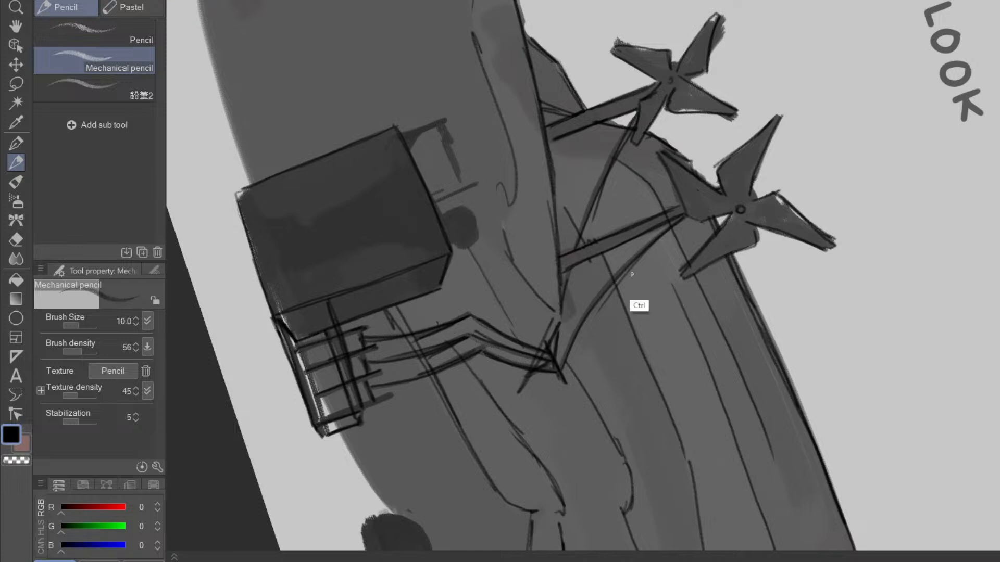
drag(651, 307, 626, 363)
- Outline the rail frame and the upright antenna posts on the block's roof
drag(672, 446, 728, 193)
drag(741, 372, 758, 329)
drag(588, 424, 618, 391)
drag(722, 457, 757, 431)
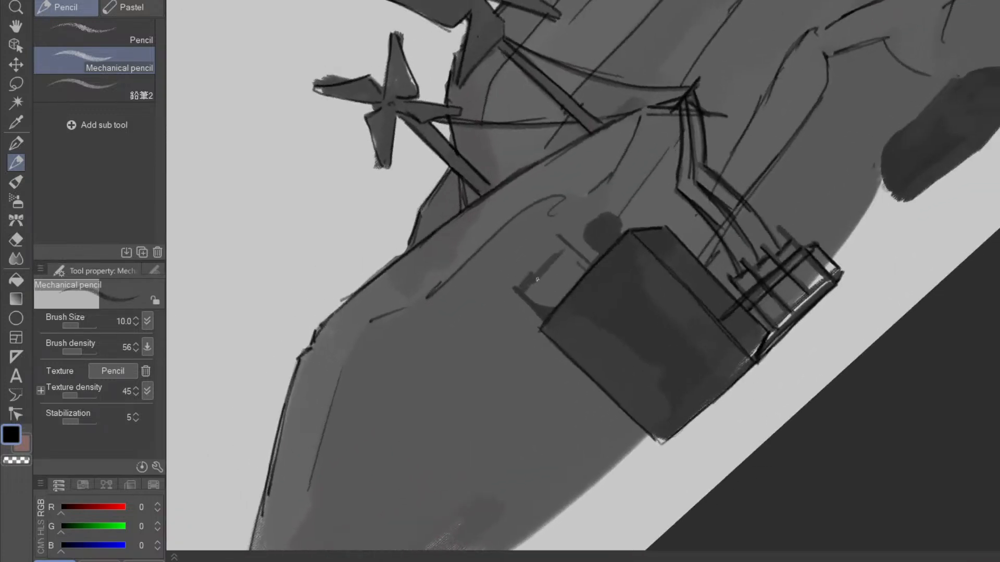
drag(559, 253, 532, 284)
drag(680, 315, 575, 458)
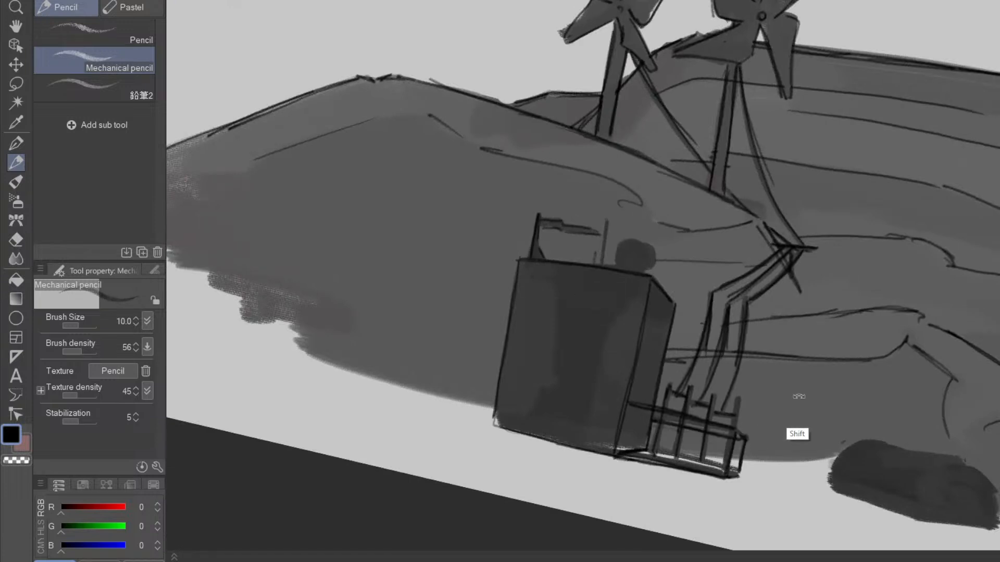
drag(777, 417, 724, 239)
mouse_move(729, 343)
mouse_down()
mouse_move(665, 425)
mouse_move(591, 440)
mouse_up()
drag(605, 266, 623, 229)
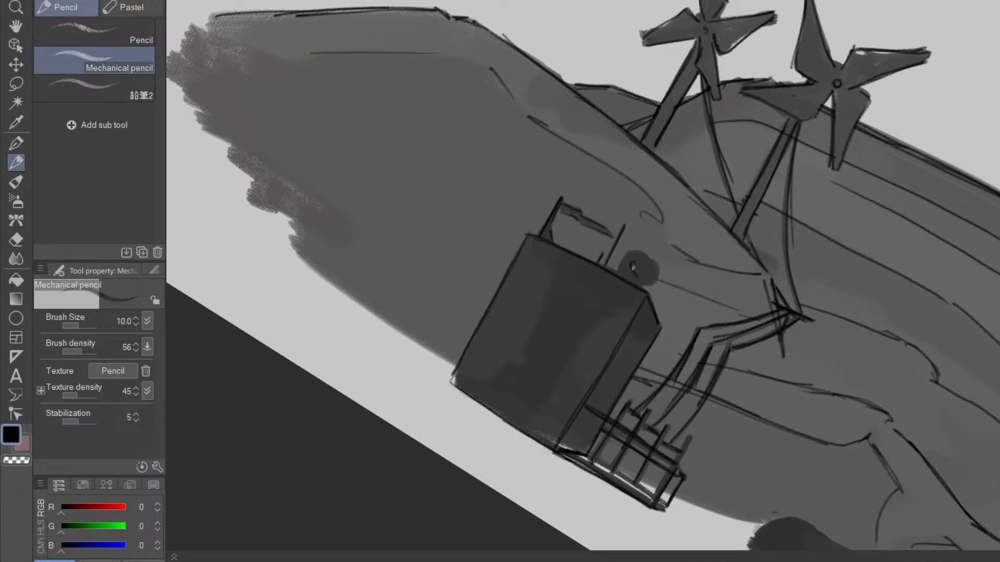
- Outline the round shape on the block's roof and add a small squiggle inside it
mouse_move(634, 267)
mouse_down()
mouse_move(618, 205)
mouse_move(638, 232)
mouse_up()
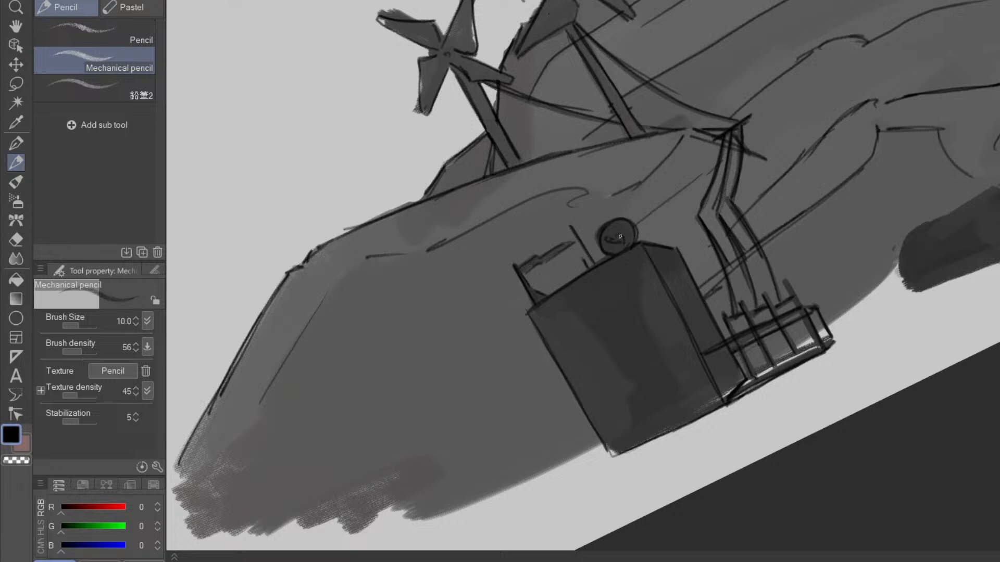
key(space)
scroll(647, 408, down, 3)
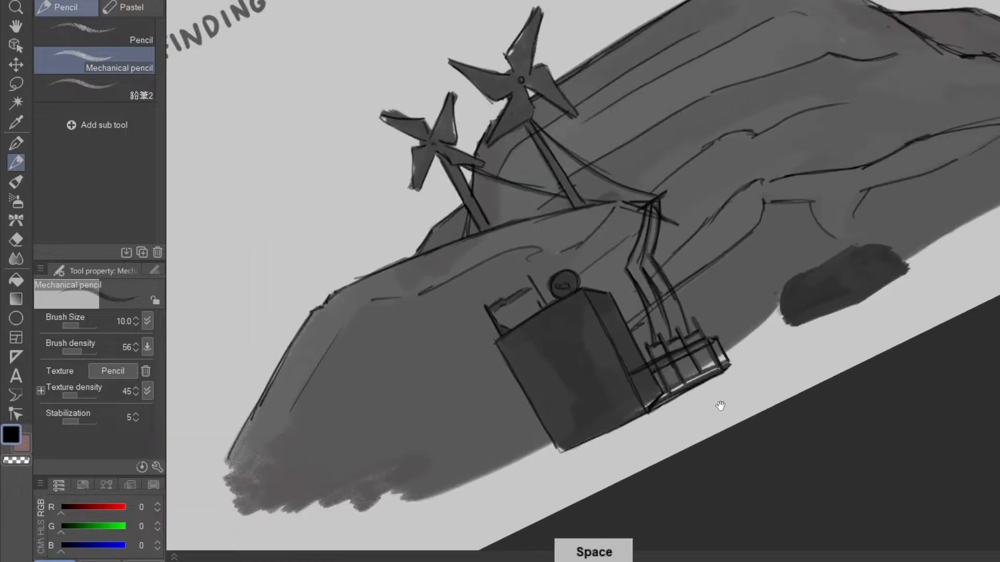
- Reinforce the block's front base edge with a darker line out to its far corner
drag(667, 367, 578, 414)
mouse_move(718, 428)
mouse_down()
mouse_move(768, 379)
mouse_move(777, 347)
mouse_up()
key(space)
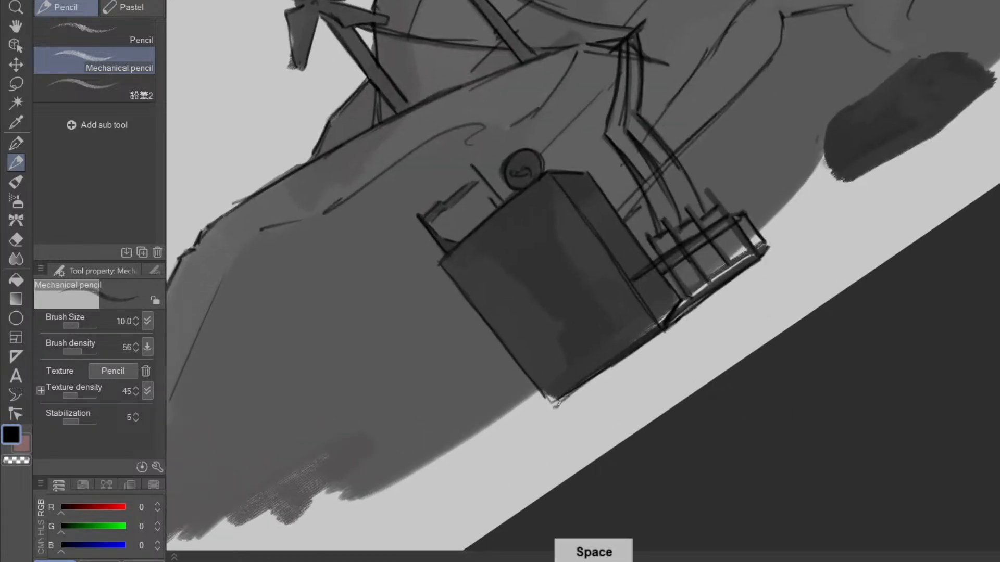
drag(558, 402, 608, 369)
mouse_move(713, 360)
mouse_down()
mouse_move(627, 398)
mouse_move(559, 476)
mouse_up()
drag(690, 413, 750, 152)
drag(602, 397, 619, 373)
- Draw a tiny stick figure standing on the ground just beyond the platform for scale
mouse_move(703, 416)
mouse_down()
mouse_move(665, 445)
mouse_move(560, 404)
mouse_up()
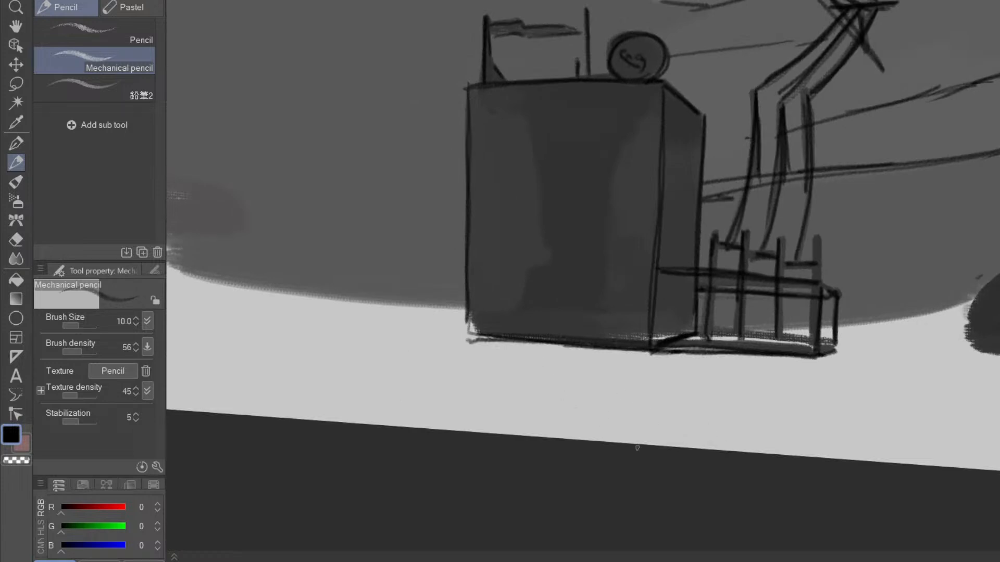
drag(631, 358, 587, 447)
drag(694, 476, 679, 466)
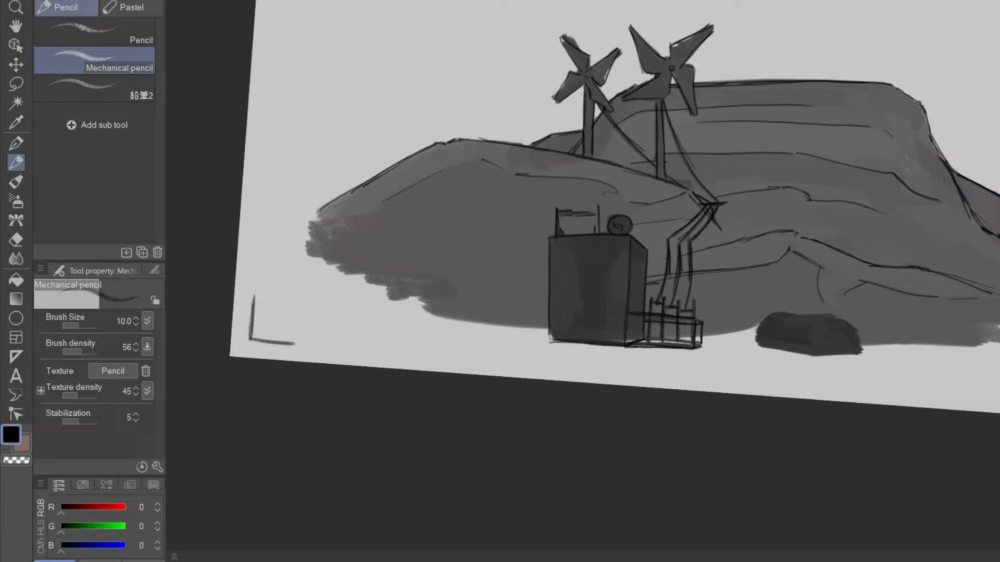
scroll(614, 301, up, 4)
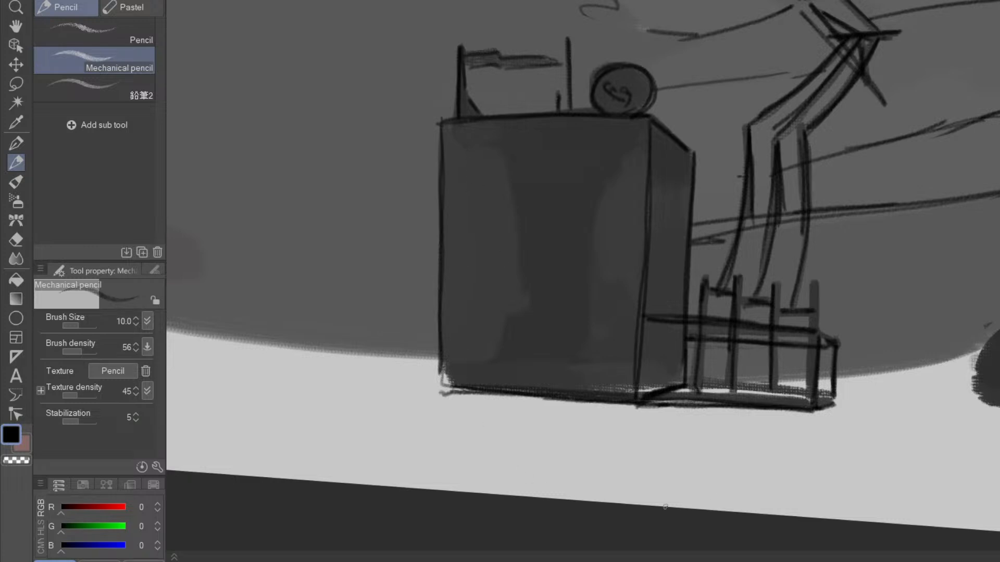
mouse_move(858, 402)
mouse_down()
mouse_move(862, 389)
mouse_move(869, 405)
mouse_move(863, 360)
mouse_up()
drag(959, 456, 775, 454)
drag(760, 358, 752, 365)
mouse_move(759, 360)
mouse_down()
mouse_move(766, 368)
mouse_move(757, 360)
mouse_up()
key(e)
key(p)
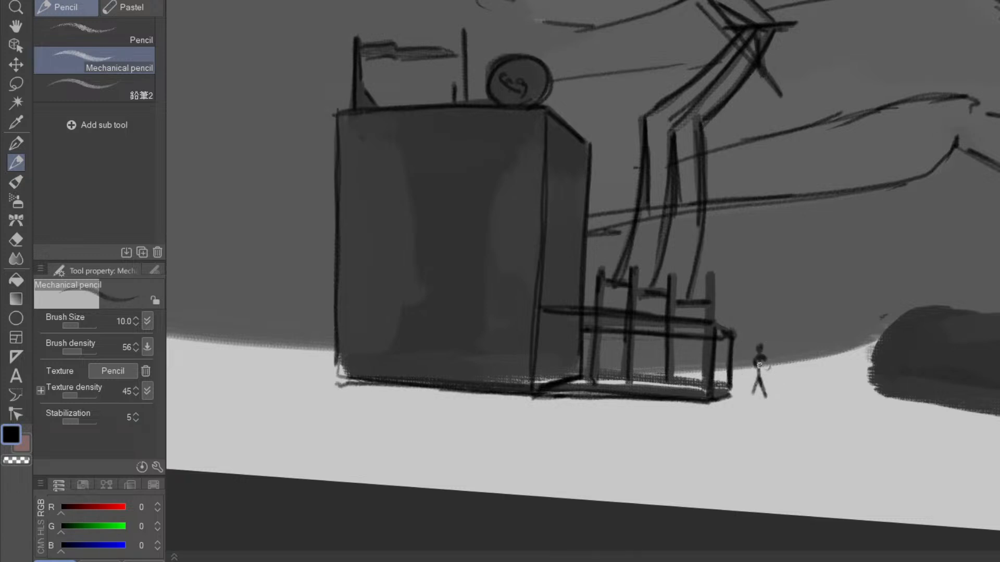
- Draw a small doorway with a wavy line inside at the base of the block's front face
mouse_move(823, 464)
mouse_down()
mouse_move(826, 380)
mouse_move(807, 364)
mouse_up()
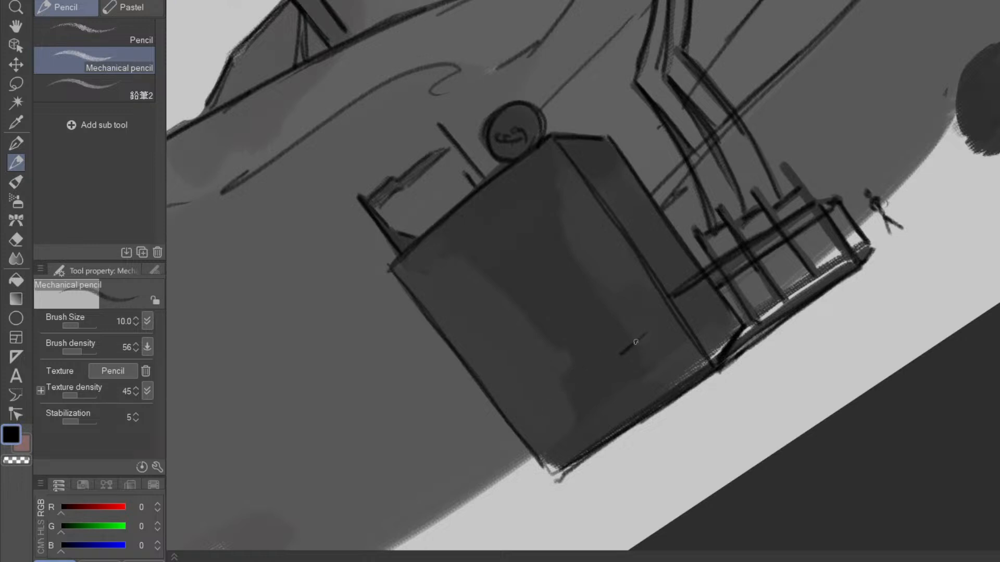
drag(634, 370, 575, 508)
drag(540, 338, 522, 384)
mouse_move(581, 354)
mouse_down()
mouse_move(561, 409)
mouse_move(559, 385)
mouse_move(546, 380)
mouse_move(540, 401)
mouse_move(562, 345)
mouse_move(546, 377)
mouse_up()
mouse_move(624, 492)
mouse_down()
mouse_move(841, 406)
mouse_move(842, 275)
mouse_up()
drag(832, 332, 677, 437)
drag(728, 403, 705, 444)
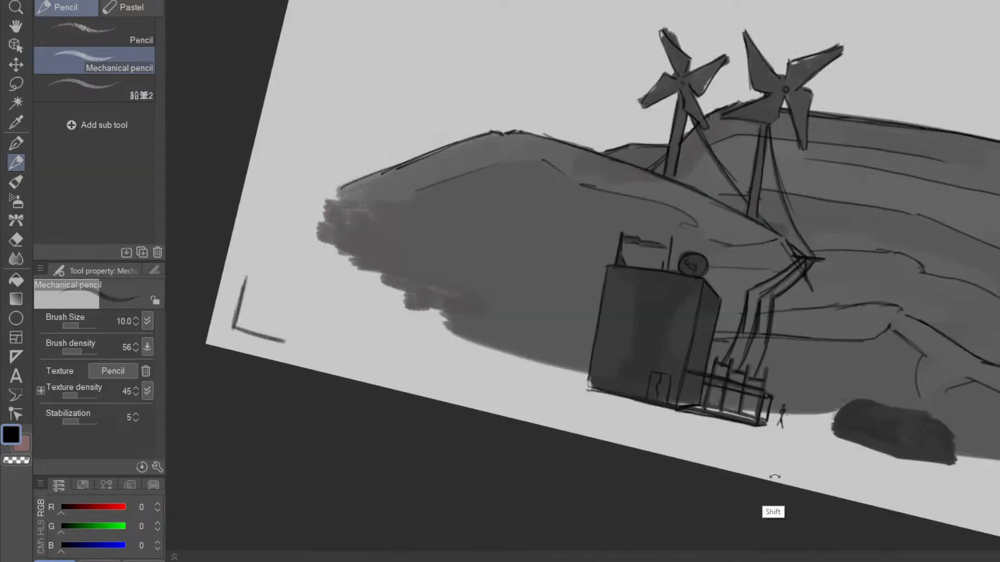
drag(759, 487, 846, 326)
drag(813, 370, 748, 433)
drag(771, 392, 747, 422)
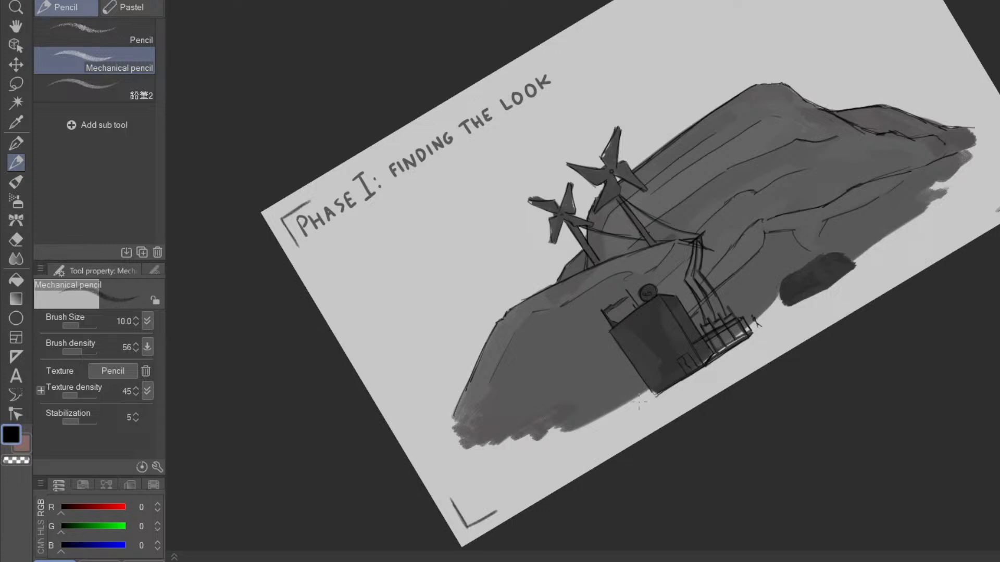
drag(653, 398, 727, 314)
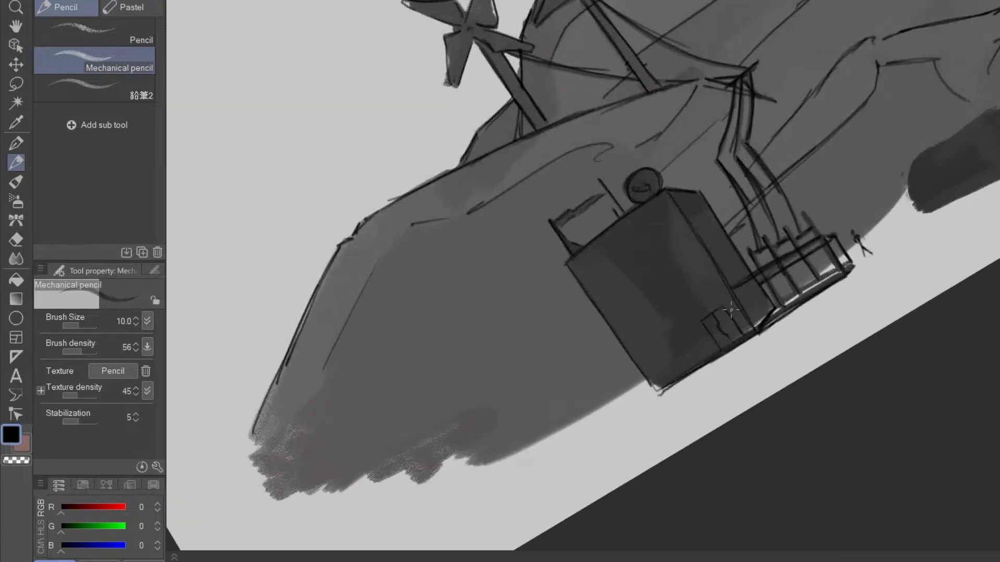
drag(824, 308, 696, 418)
- Outline the dark boulder as a half-round hut with a curved roof, an arched end face and base lines
drag(937, 314, 717, 506)
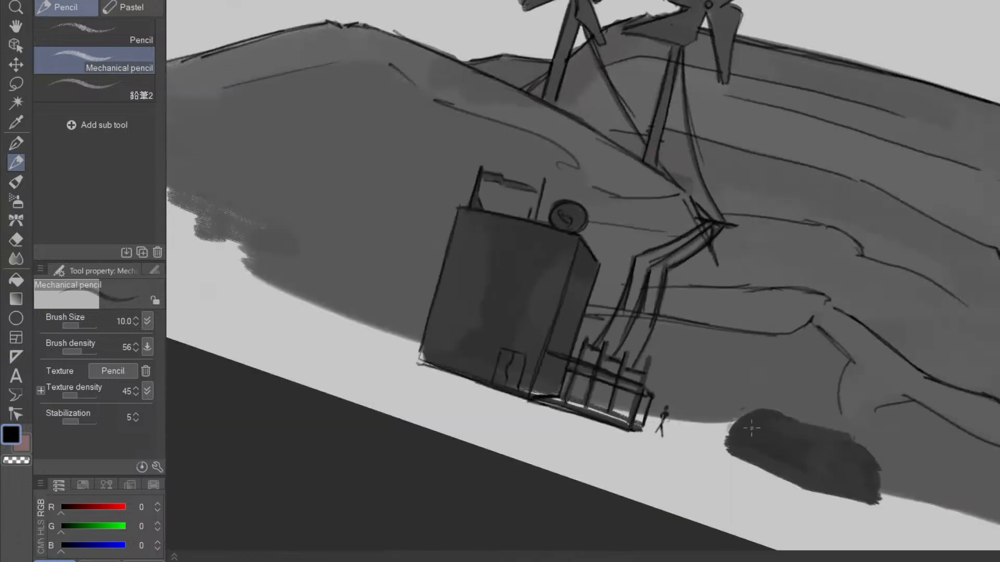
mouse_move(775, 451)
mouse_down()
mouse_move(648, 371)
mouse_move(673, 324)
mouse_move(647, 376)
mouse_move(823, 292)
mouse_up()
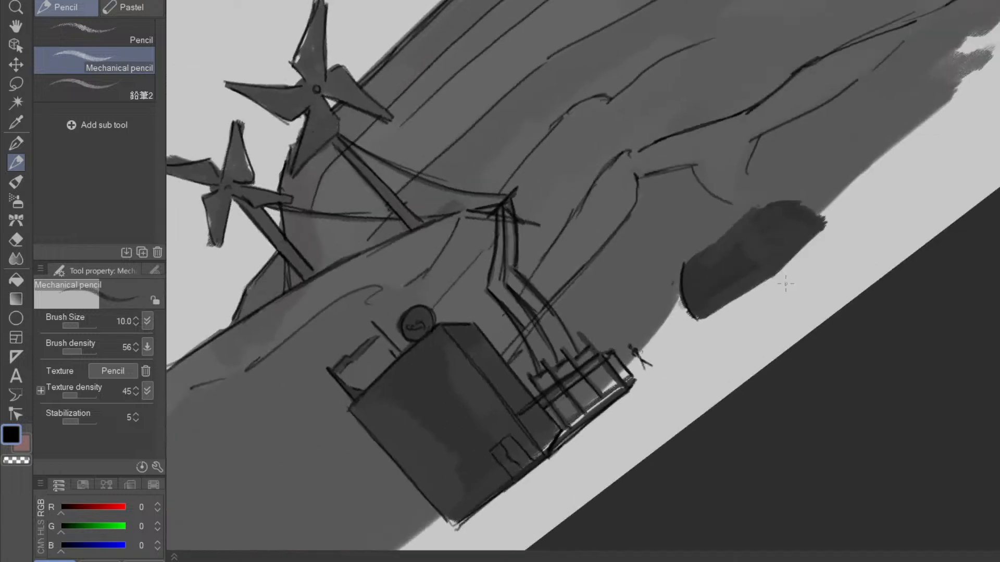
mouse_move(687, 258)
mouse_down()
mouse_move(771, 206)
mouse_move(756, 235)
mouse_move(775, 271)
mouse_up()
mouse_move(760, 211)
mouse_down()
mouse_move(792, 208)
mouse_move(815, 213)
mouse_up()
mouse_move(778, 265)
mouse_down()
mouse_move(827, 225)
mouse_move(776, 268)
mouse_up()
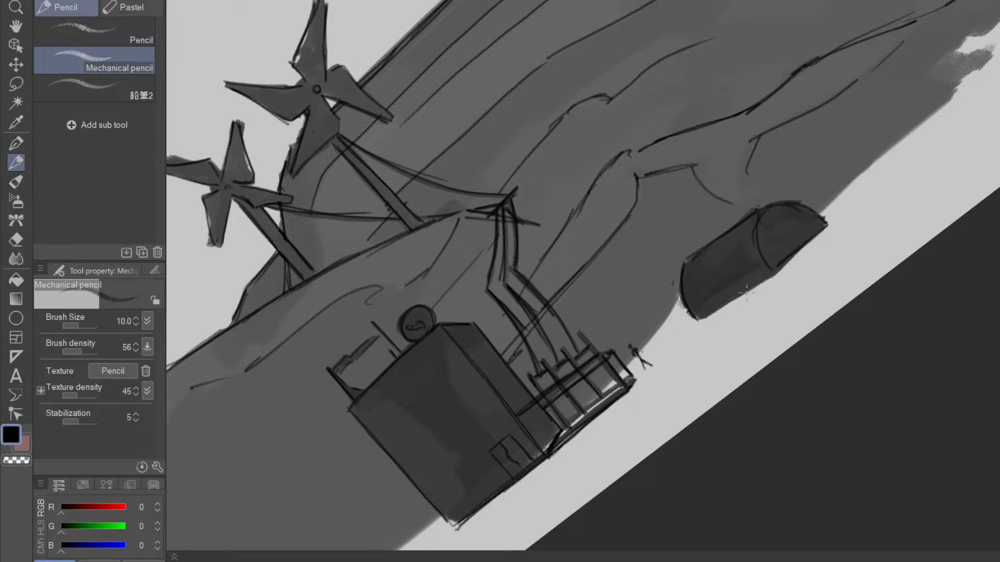
drag(716, 311, 770, 272)
mouse_move(699, 316)
mouse_down()
mouse_move(816, 226)
mouse_move(770, 268)
mouse_up()
- Set the drawing color to dark red (R 147, G 35, B 35) and switch to the Mapping pen
mouse_move(795, 343)
mouse_down()
mouse_move(756, 396)
mouse_move(677, 417)
mouse_move(743, 435)
mouse_move(875, 276)
mouse_move(833, 434)
mouse_move(786, 442)
mouse_move(786, 405)
mouse_up()
scroll(779, 443, down, 1)
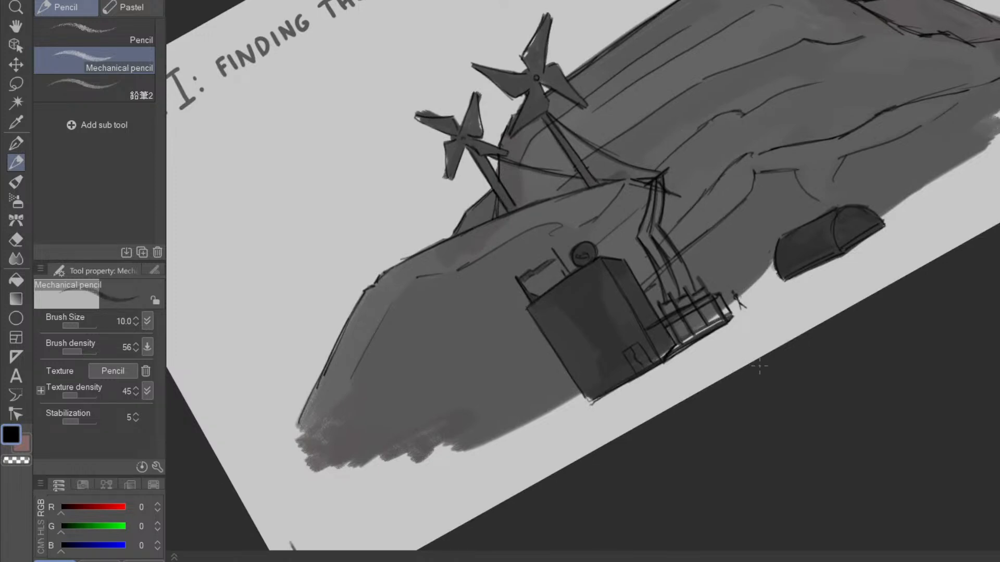
drag(755, 409, 717, 470)
drag(727, 449, 689, 475)
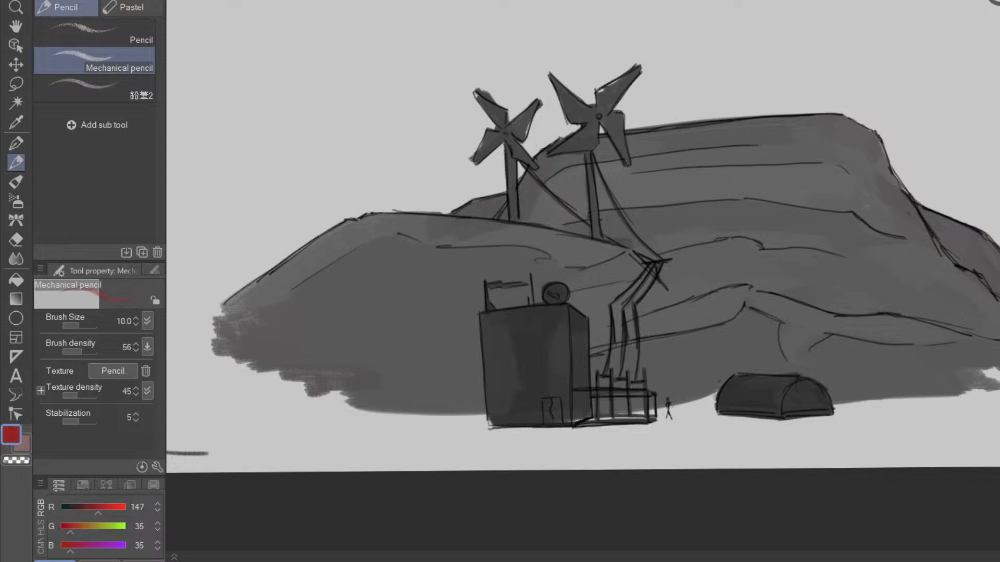
click(18, 140)
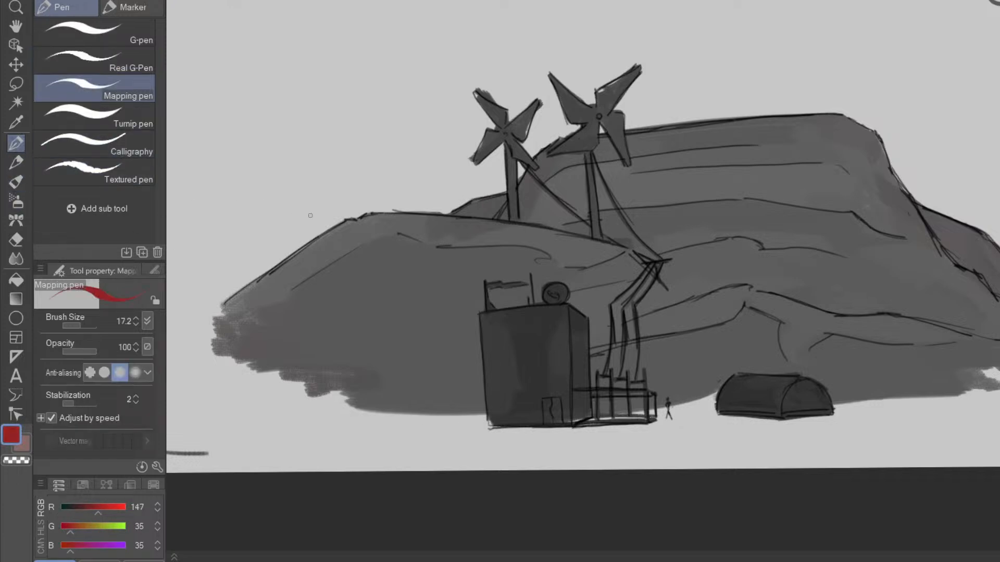
key(space)
drag(656, 448, 743, 448)
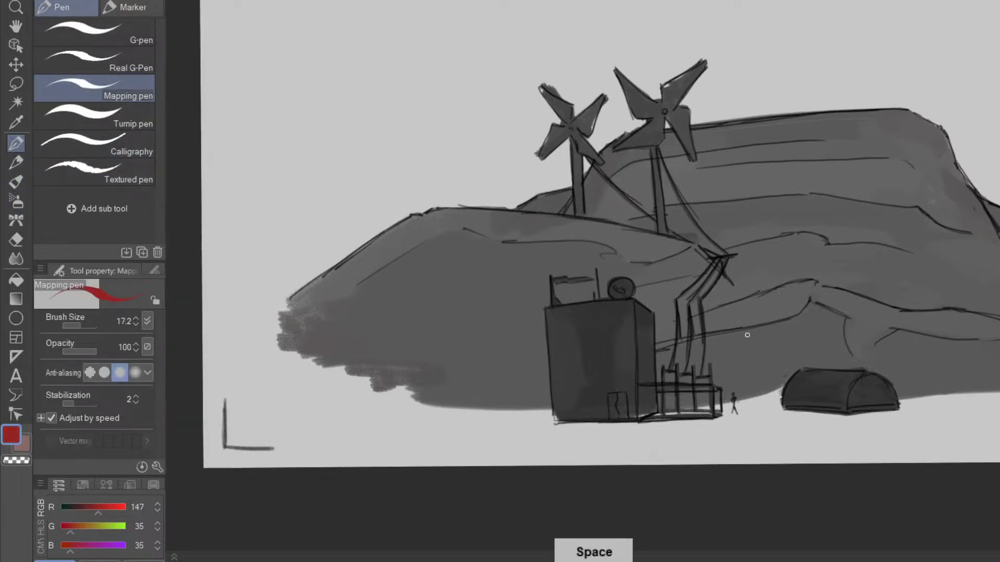
key(space)
drag(690, 359, 675, 406)
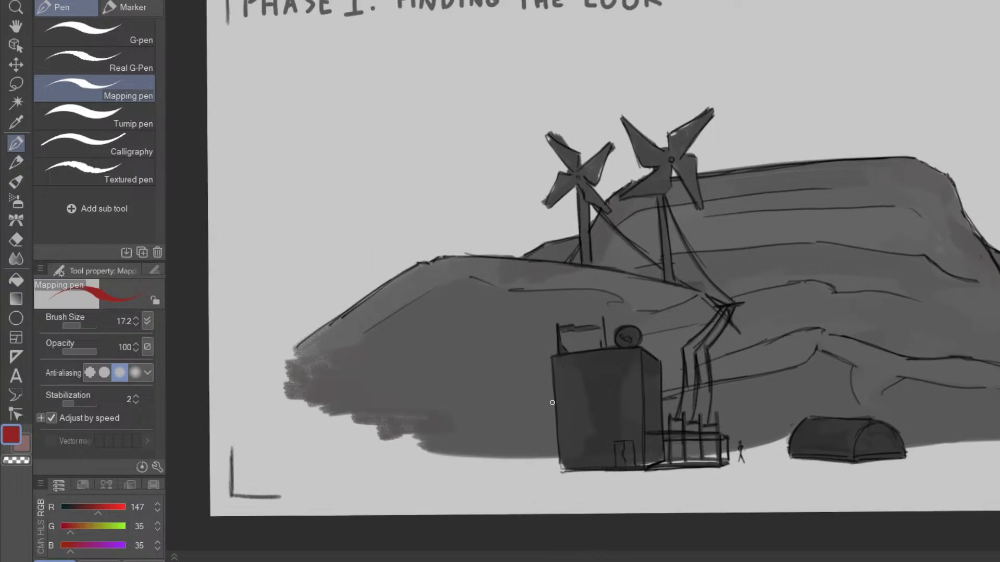
- Draw a curved red arrow from the open sky above the front hill down to the block's roof
key(space)
drag(607, 433, 614, 491)
key(shift+space)
mouse_move(657, 303)
mouse_down()
mouse_move(498, 307)
mouse_move(521, 186)
mouse_up()
drag(460, 321, 488, 310)
key(space)
drag(623, 444, 673, 523)
key(shift+space)
drag(751, 510, 868, 237)
key(shift+space)
drag(623, 305, 707, 346)
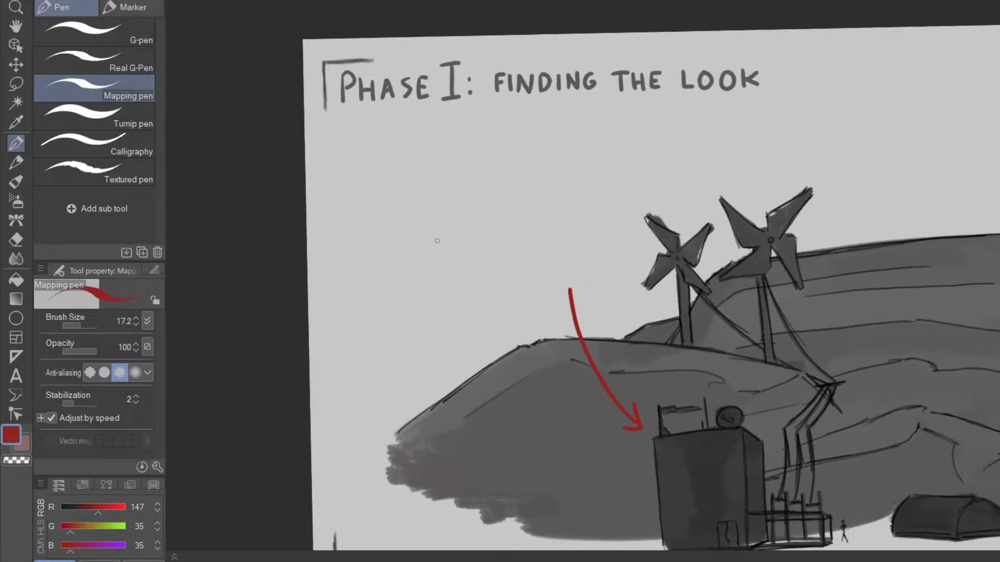
- Handwrite the red note "Too industrial" above the arrow, beside the windmills
drag(437, 214, 438, 243)
mouse_move(428, 215)
mouse_down()
mouse_move(451, 212)
mouse_move(457, 232)
mouse_move(493, 239)
mouse_move(545, 224)
mouse_move(564, 240)
mouse_move(571, 224)
mouse_move(574, 239)
mouse_move(625, 237)
mouse_up()
key(ctrl+z)
key(ctrl+z)
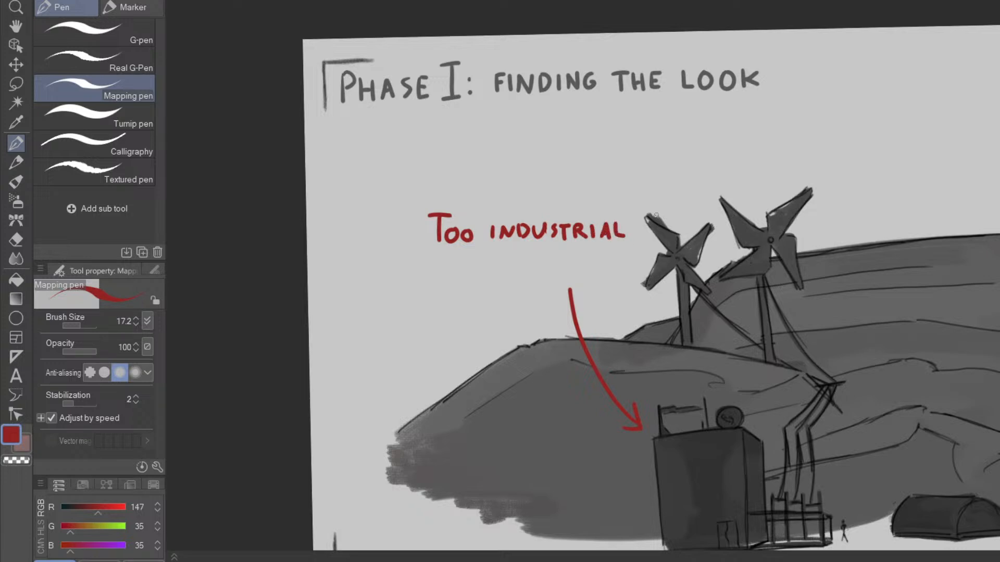
- Tidy the lettering of "industrial" with the eraser and return to the Mapping pen
scroll(545, 315, up, 2)
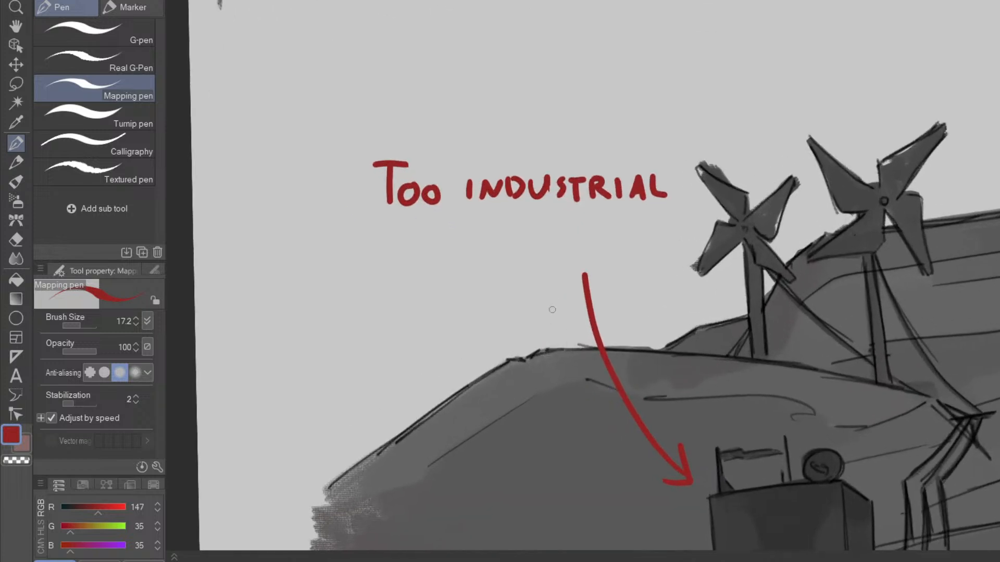
key(e)
mouse_move(542, 202)
mouse_down()
mouse_move(531, 183)
mouse_move(543, 196)
mouse_move(536, 188)
mouse_move(549, 177)
mouse_up()
key(p)
key(e)
key(p)
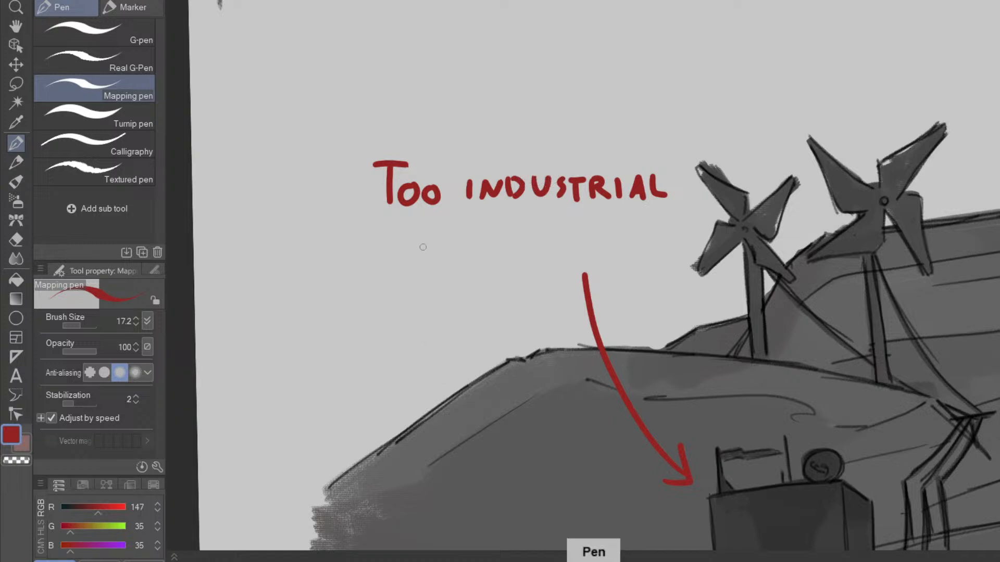
- Handwrite "I want to see" in red beneath the note "Too industrial"
mouse_move(385, 231)
mouse_down()
mouse_move(385, 254)
mouse_move(418, 252)
mouse_move(440, 233)
mouse_move(442, 251)
mouse_move(459, 255)
mouse_move(453, 246)
mouse_move(485, 255)
mouse_move(490, 229)
mouse_move(510, 233)
mouse_up()
key(e)
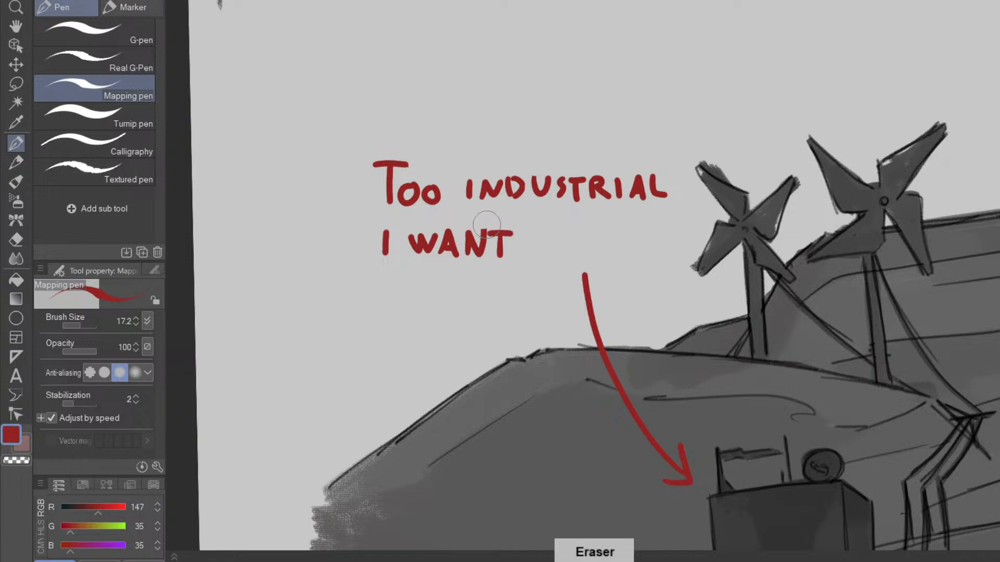
key(p)
mouse_move(540, 232)
mouse_down()
mouse_move(538, 254)
mouse_move(548, 230)
mouse_move(613, 254)
mouse_move(626, 231)
mouse_move(624, 251)
mouse_move(645, 252)
mouse_up()
drag(637, 242, 645, 231)
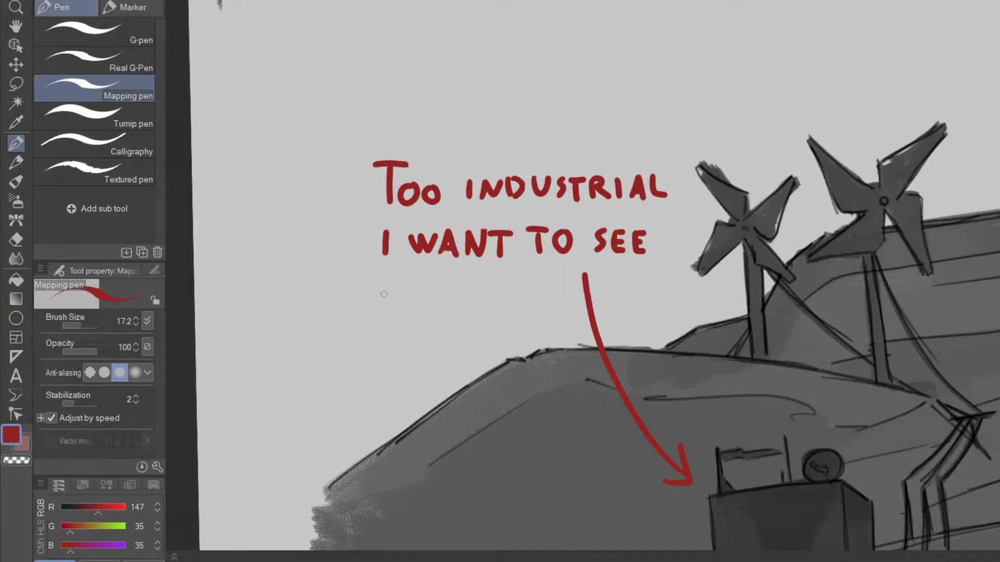
- Finish the red note with a third handwritten line reading "the guts."
mouse_move(385, 281)
mouse_down()
mouse_move(385, 301)
mouse_move(398, 280)
mouse_move(400, 301)
mouse_up()
mouse_move(412, 281)
mouse_down()
mouse_move(411, 303)
mouse_move(412, 292)
mouse_move(435, 306)
mouse_up()
mouse_move(427, 295)
mouse_down()
mouse_move(436, 284)
mouse_move(459, 308)
mouse_move(506, 287)
mouse_move(525, 311)
mouse_move(535, 286)
mouse_move(539, 310)
mouse_up()
click(559, 311)
scroll(771, 363, down, 2)
drag(812, 424, 712, 352)
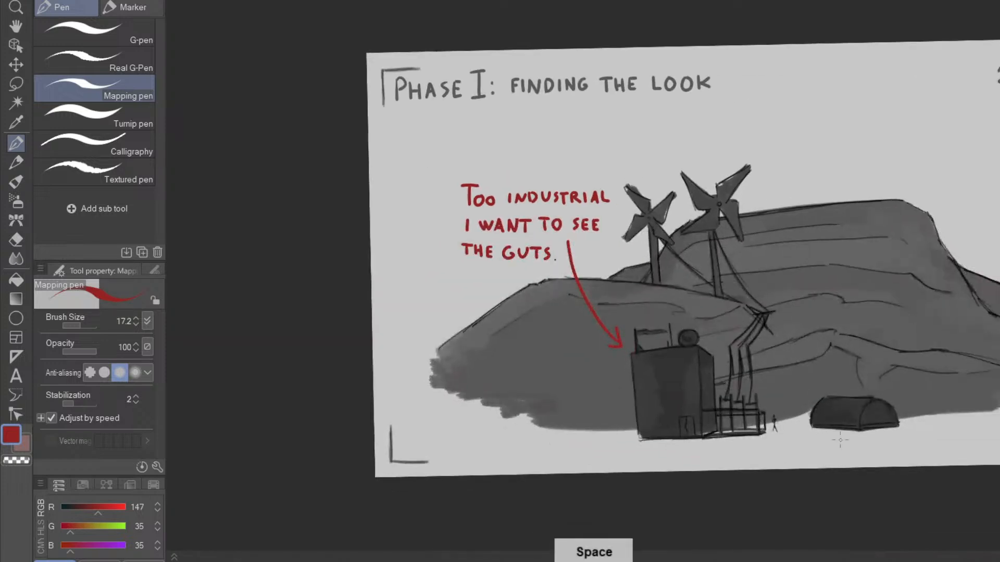
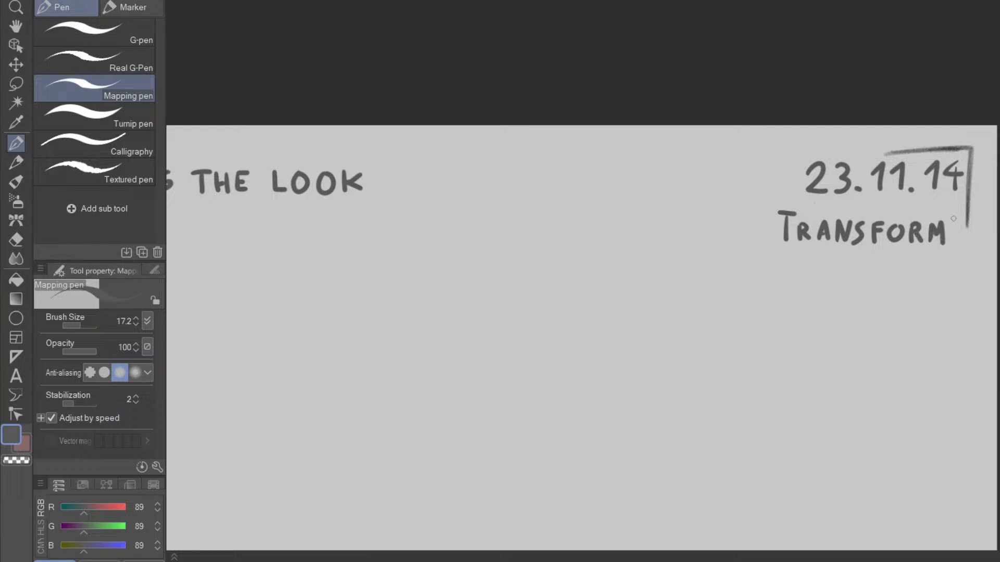
- Lasso the handwritten word "Transform", shift it away from the corner bracket, deselect, and extend it to "Transformer" with the Mapping pen
key(m)
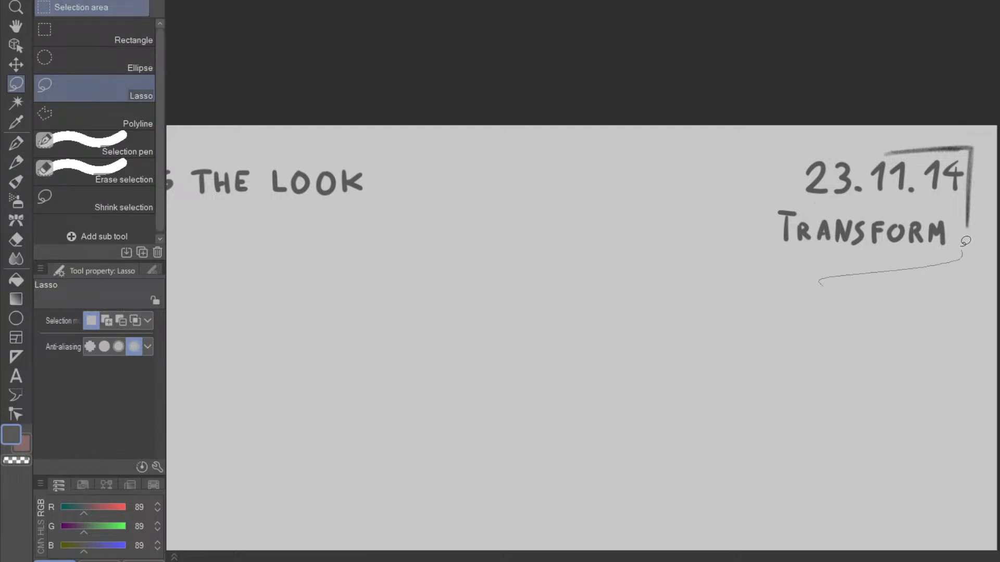
drag(749, 218, 812, 282)
drag(858, 251, 812, 250)
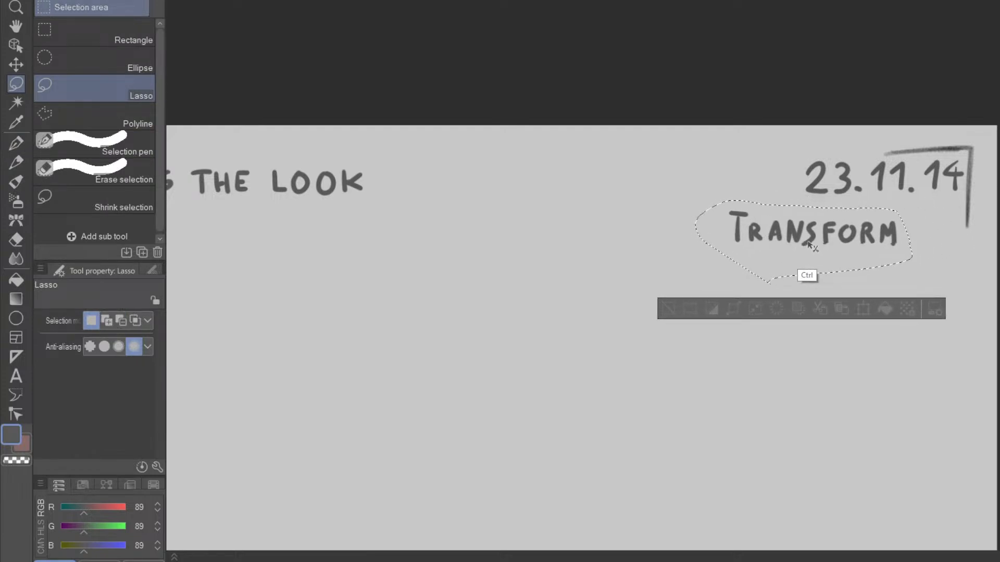
key(ctrl+d)
click(15, 143)
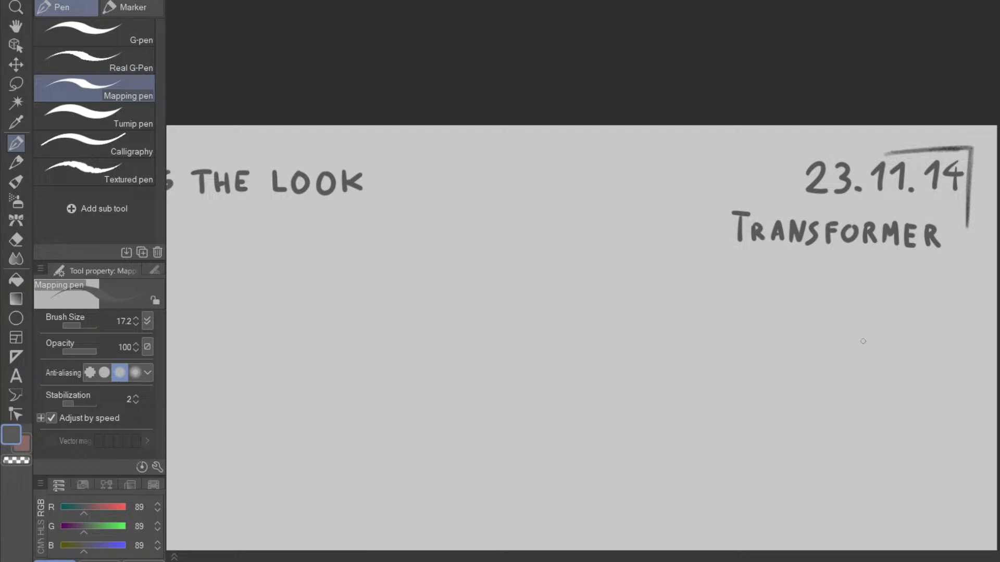
scroll(863, 341, down, 5)
drag(823, 424, 800, 353)
scroll(758, 363, up, 1)
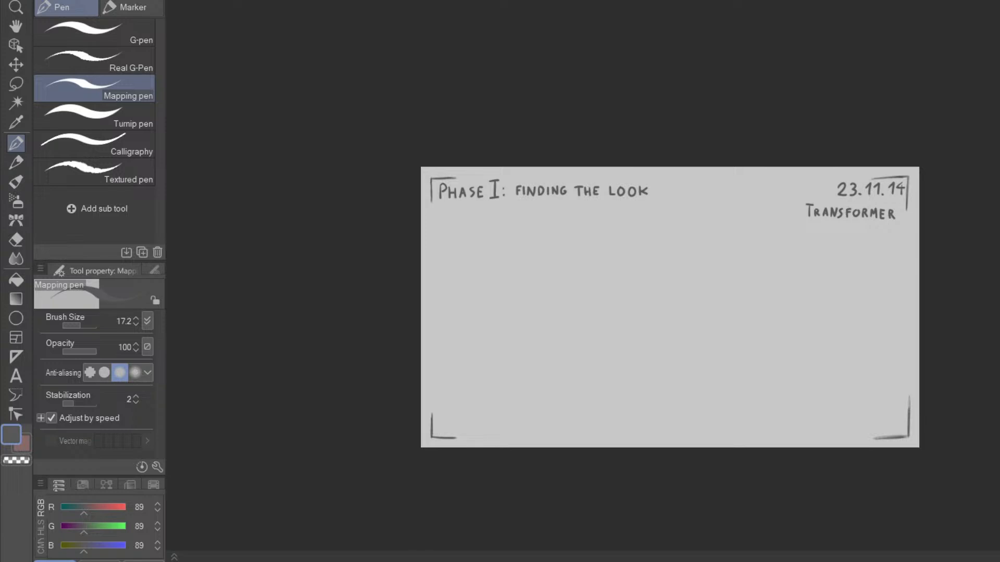
- Choose the Oil paint brush at size 125 with mid gray (R 102, G 102, B 102) as the color
ctrl+click(716, 401)
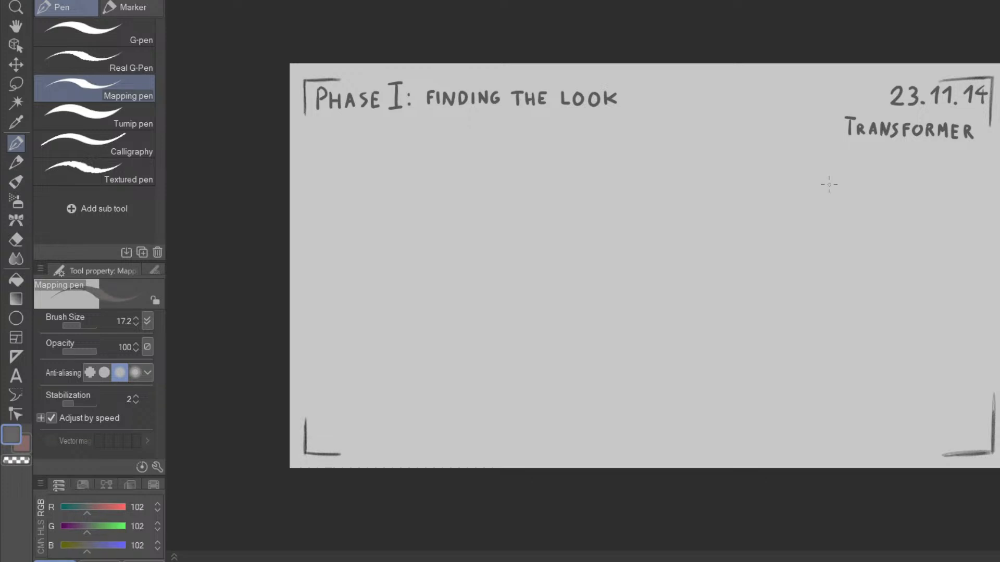
click(17, 182)
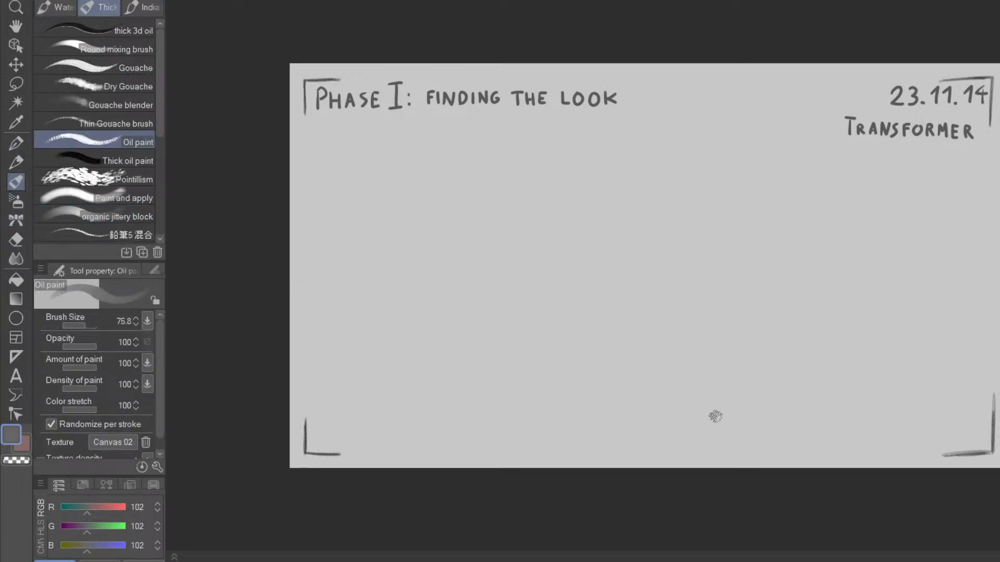
mouse_move(715, 417)
mouse_down()
mouse_move(862, 392)
mouse_move(743, 419)
mouse_move(651, 377)
mouse_move(648, 393)
mouse_move(621, 383)
mouse_move(632, 349)
mouse_move(608, 351)
mouse_up()
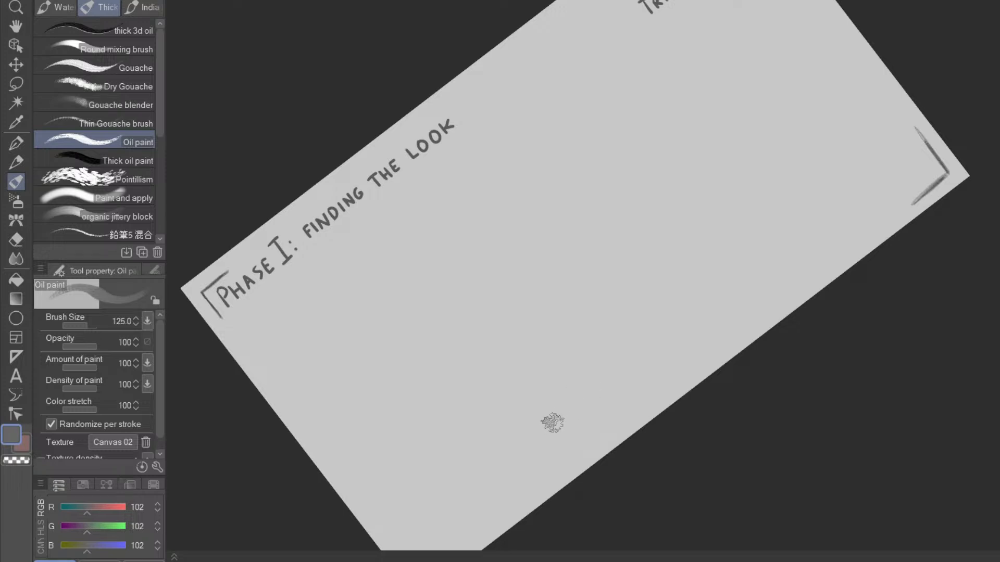
- Outline and fill the block's tall front face in gray near the middle of the blank page, adding a slanted base stroke for its side
mouse_move(540, 436)
mouse_down()
mouse_move(630, 361)
mouse_move(542, 428)
mouse_move(621, 373)
mouse_move(578, 387)
mouse_move(637, 356)
mouse_move(647, 320)
mouse_move(576, 413)
mouse_move(513, 402)
mouse_move(520, 417)
mouse_up()
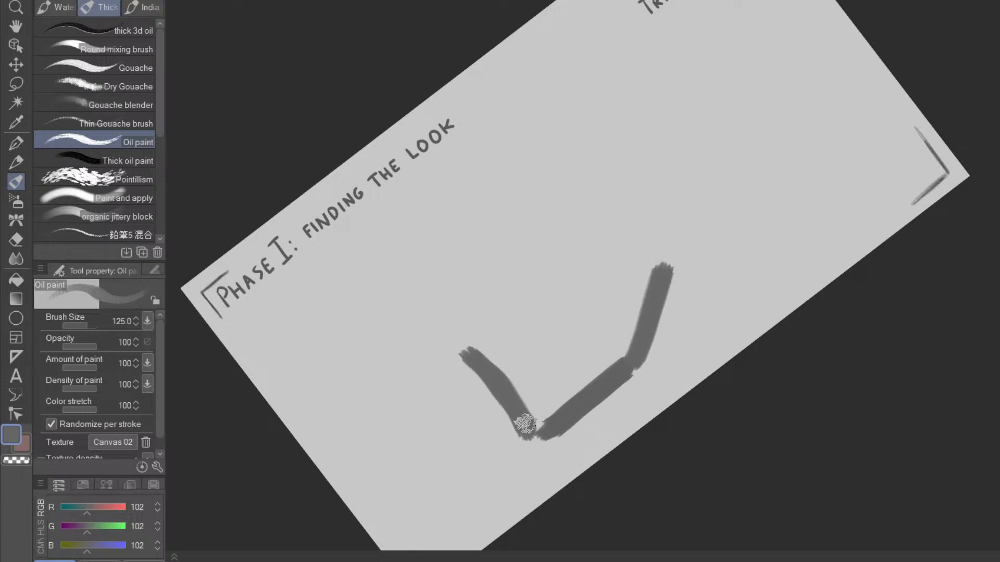
drag(464, 351, 543, 286)
mouse_move(741, 314)
mouse_down()
mouse_move(632, 492)
mouse_move(616, 495)
mouse_up()
mouse_move(546, 342)
mouse_down()
mouse_move(557, 265)
mouse_move(540, 352)
mouse_move(563, 227)
mouse_move(546, 207)
mouse_move(476, 192)
mouse_move(443, 315)
mouse_move(464, 199)
mouse_move(472, 206)
mouse_move(435, 346)
mouse_move(440, 323)
mouse_move(453, 346)
mouse_move(443, 342)
mouse_move(481, 207)
mouse_move(493, 254)
mouse_move(531, 294)
mouse_move(535, 270)
mouse_move(544, 289)
mouse_move(529, 308)
mouse_move(532, 257)
mouse_move(501, 220)
mouse_move(527, 222)
mouse_move(536, 242)
mouse_move(542, 236)
mouse_move(537, 282)
mouse_move(504, 340)
mouse_move(490, 324)
mouse_up()
key(e)
key(p)
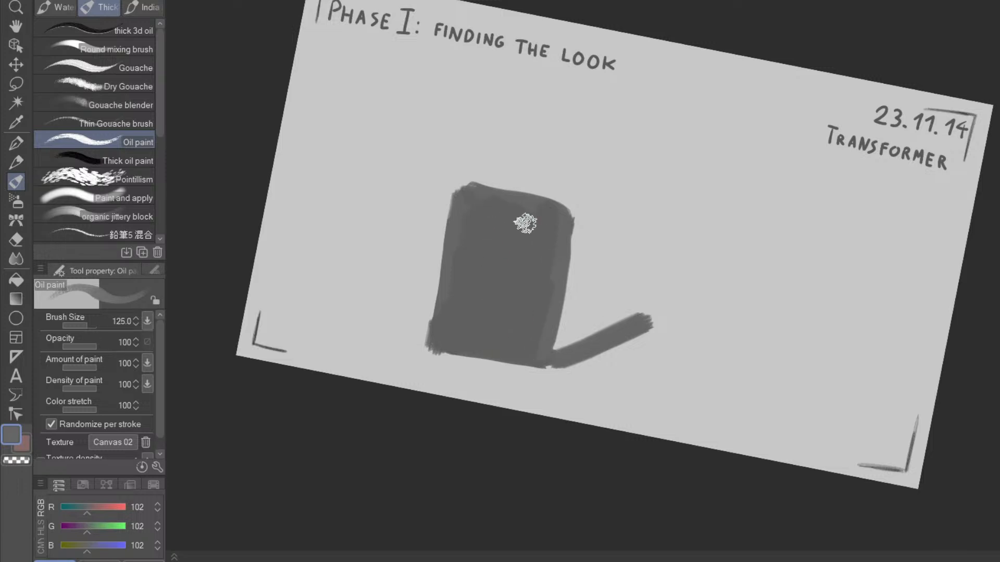
- Paint the block's receding side face beside the front face, tapering it toward the far edge and cleaning stray paint with the eraser
mouse_move(687, 438)
mouse_down()
mouse_move(886, 217)
mouse_move(755, 189)
mouse_up()
mouse_move(522, 297)
mouse_down()
mouse_move(582, 230)
mouse_move(519, 307)
mouse_move(583, 230)
mouse_up()
mouse_move(712, 252)
mouse_down()
mouse_move(732, 377)
mouse_move(637, 246)
mouse_move(624, 340)
mouse_up()
key(e)
drag(652, 289, 654, 317)
key(p)
mouse_move(566, 360)
mouse_down()
mouse_move(607, 346)
mouse_move(578, 248)
mouse_move(558, 350)
mouse_up()
mouse_move(575, 245)
mouse_down()
mouse_move(605, 248)
mouse_move(584, 334)
mouse_move(609, 266)
mouse_move(610, 288)
mouse_move(593, 330)
mouse_move(574, 341)
mouse_move(609, 339)
mouse_up()
key(shift)
drag(740, 367, 750, 260)
- Trim and even out the bottom edge of the block's front face with the eraser and brush
key(e)
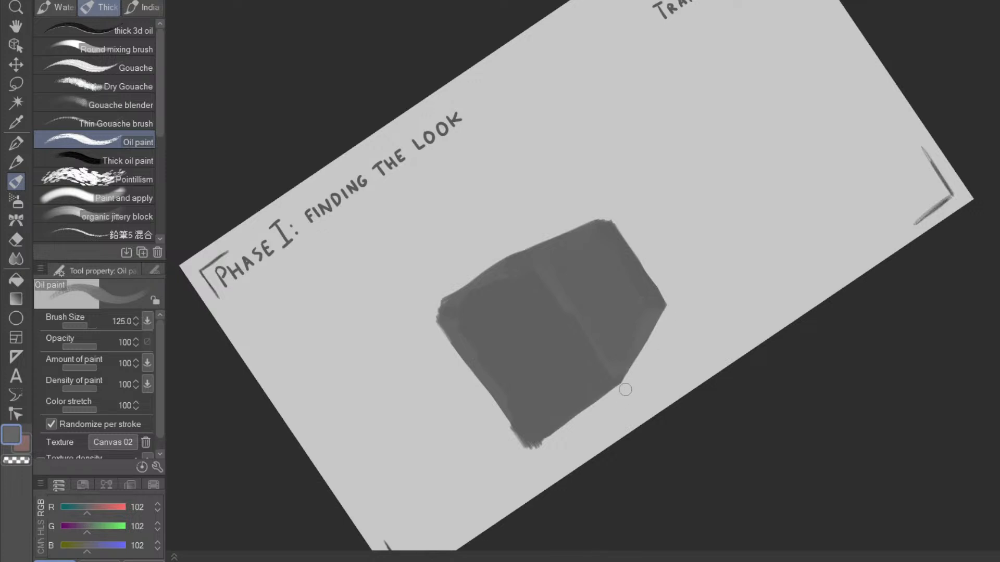
drag(534, 449, 639, 375)
key(p)
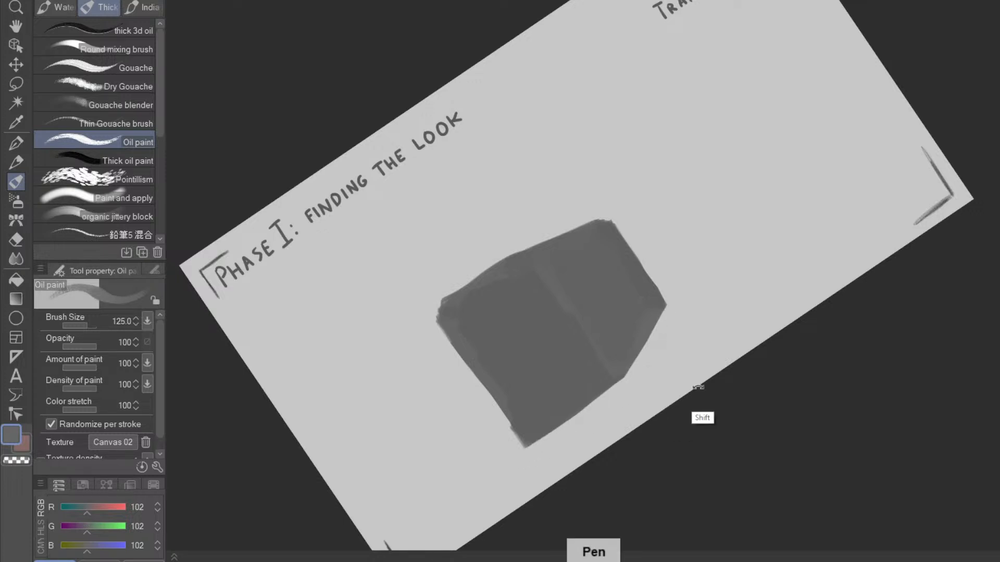
drag(705, 429, 754, 378)
key(e)
key(p)
mouse_move(599, 451)
mouse_down()
mouse_move(666, 341)
mouse_move(658, 368)
mouse_move(672, 285)
mouse_up()
- Clean up the block's top edge around the corner where the front and side faces meet
key(e)
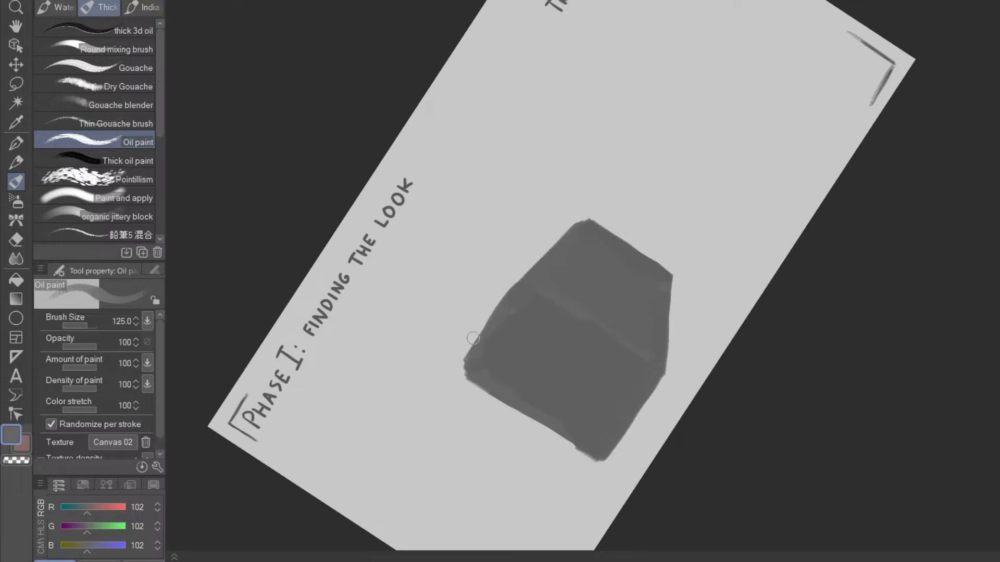
key(p)
drag(473, 371, 525, 289)
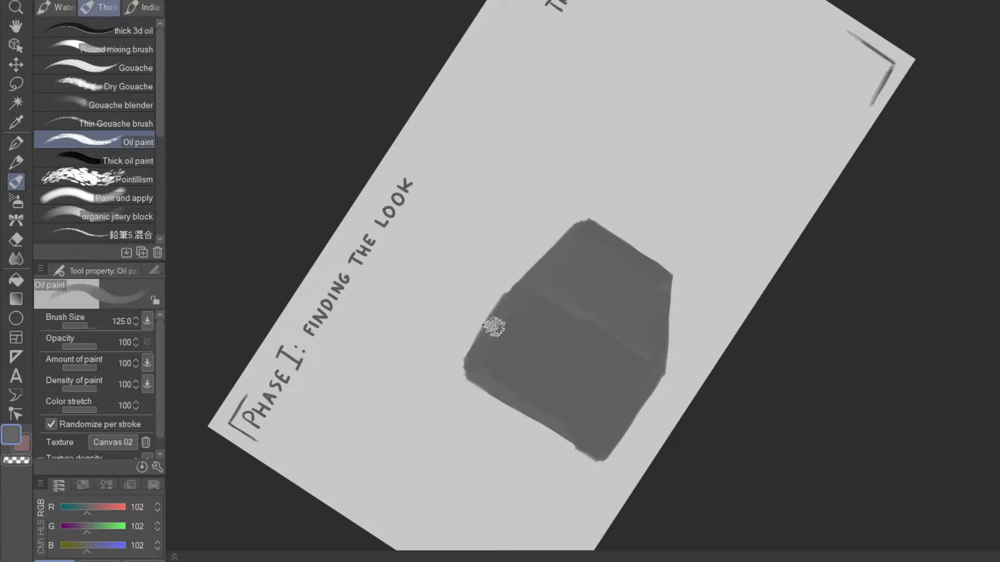
drag(493, 327, 517, 290)
mouse_move(573, 273)
mouse_down()
mouse_move(523, 283)
mouse_move(582, 230)
mouse_move(518, 285)
mouse_up()
drag(808, 394, 545, 477)
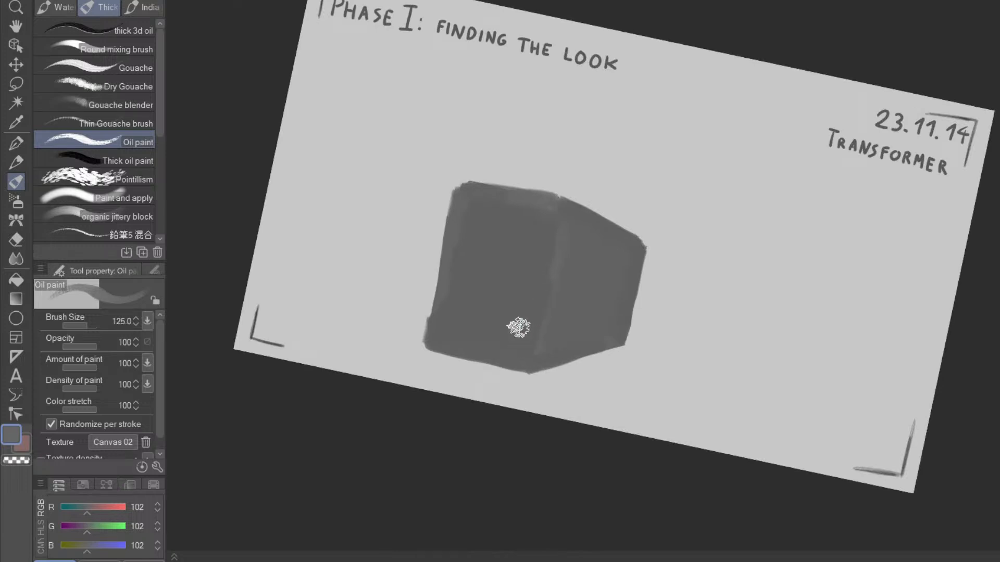
- Raise the top edges of the block's front and side faces with fresh strips of gray paint
ctrl+click(581, 320)
drag(698, 467, 799, 266)
key(space)
drag(739, 378, 749, 347)
mouse_move(345, 268)
mouse_down()
mouse_move(448, 179)
mouse_move(341, 252)
mouse_move(345, 276)
mouse_up()
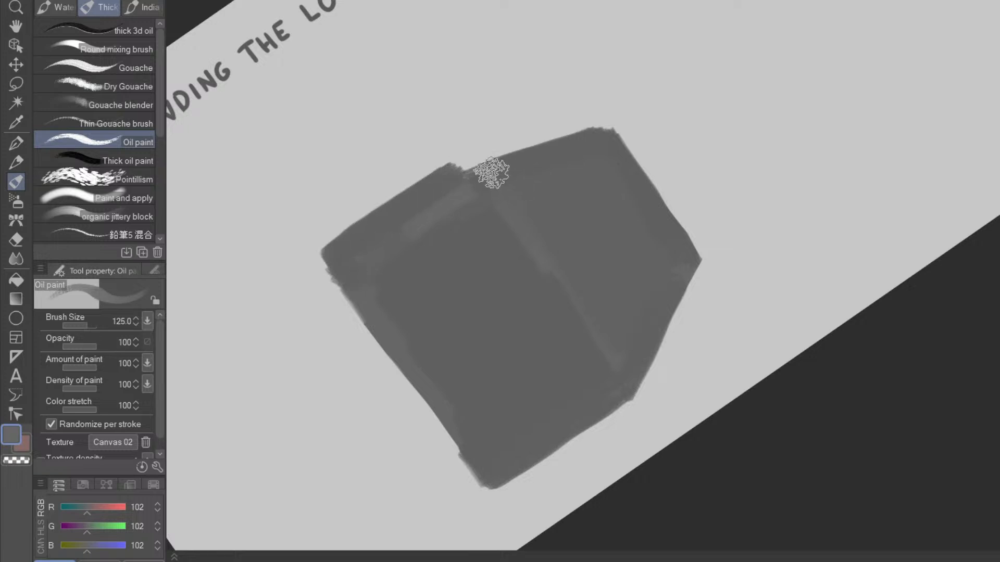
drag(461, 171, 598, 139)
key(space)
mouse_move(728, 363)
mouse_down()
mouse_move(707, 317)
mouse_move(742, 386)
mouse_up()
key(space)
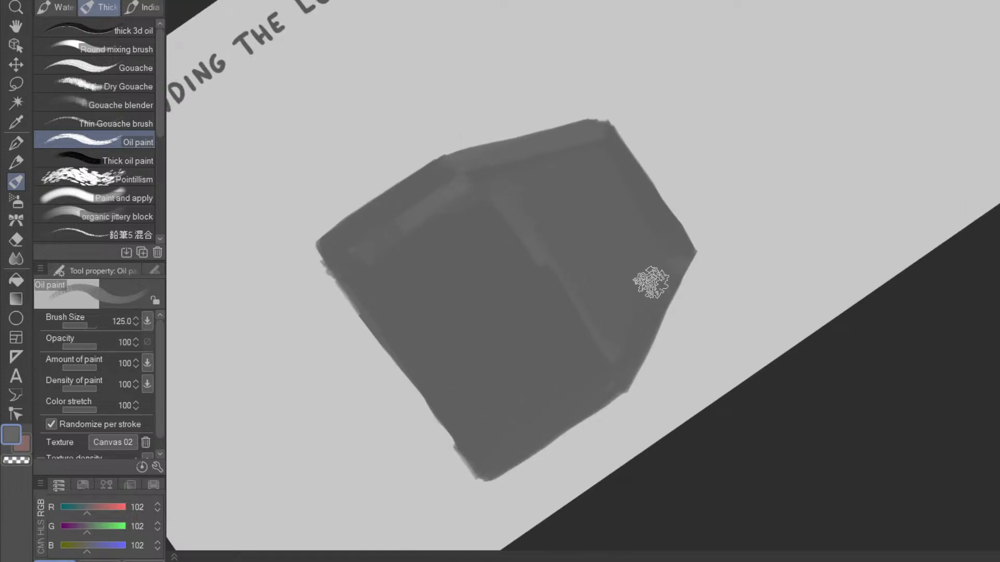
- Extend the lower edge of the block's side face downward and erase the ragged paint at its far corner
key(shift+space)
drag(763, 286, 625, 477)
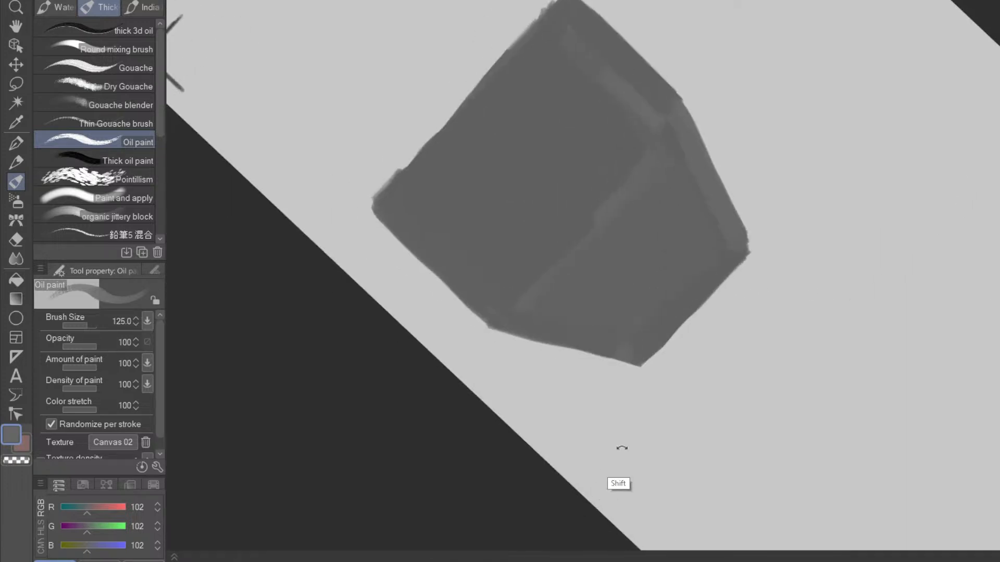
key(shift+space)
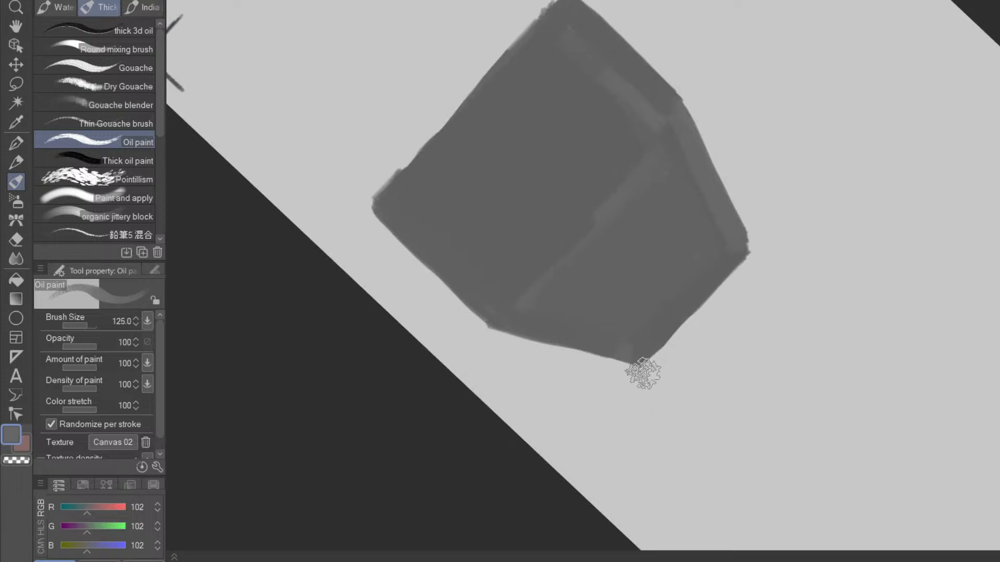
key(shift+space)
drag(663, 449, 694, 286)
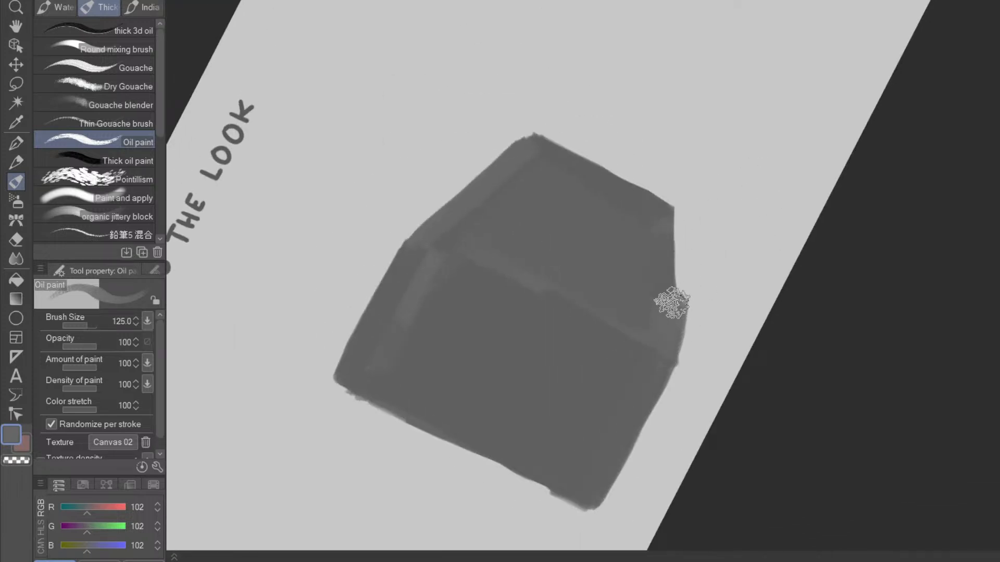
mouse_move(684, 233)
mouse_down()
mouse_move(690, 224)
mouse_move(666, 216)
mouse_up()
key(e)
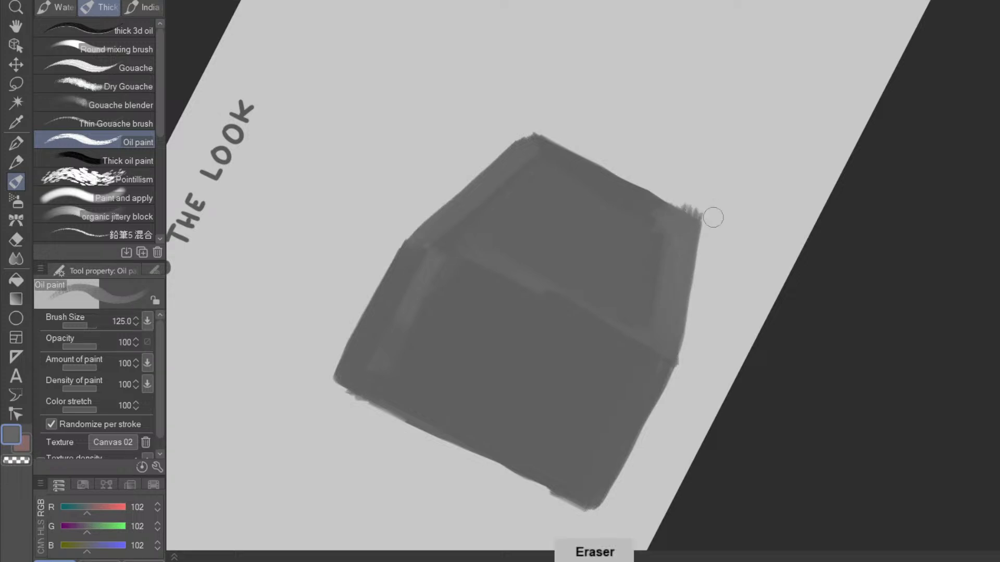
key(b)
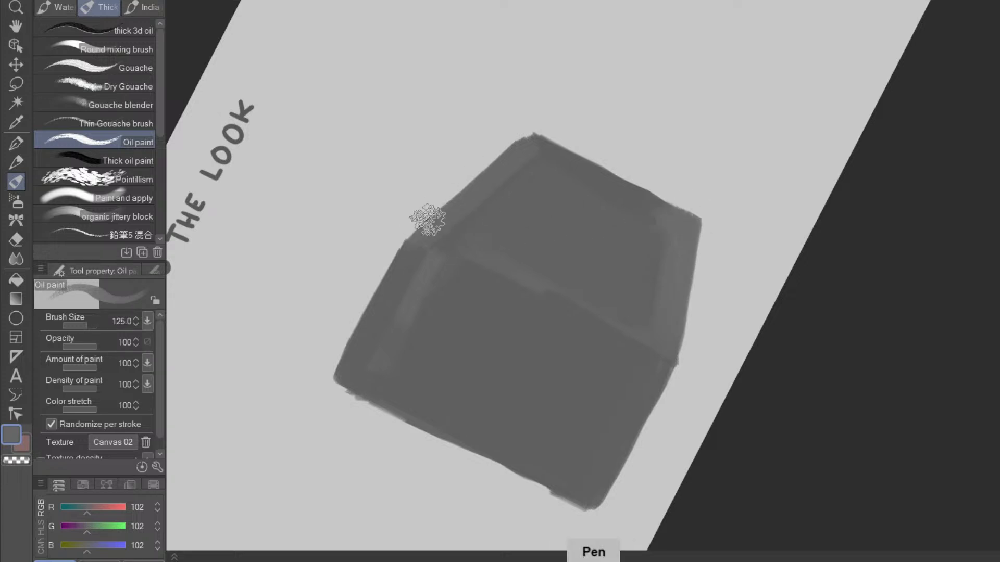
- Shave the top edge of the block's side face straight with the eraser and return to the Oil paint brush
key(e)
mouse_move(402, 231)
mouse_down()
mouse_move(487, 164)
mouse_move(465, 181)
mouse_up()
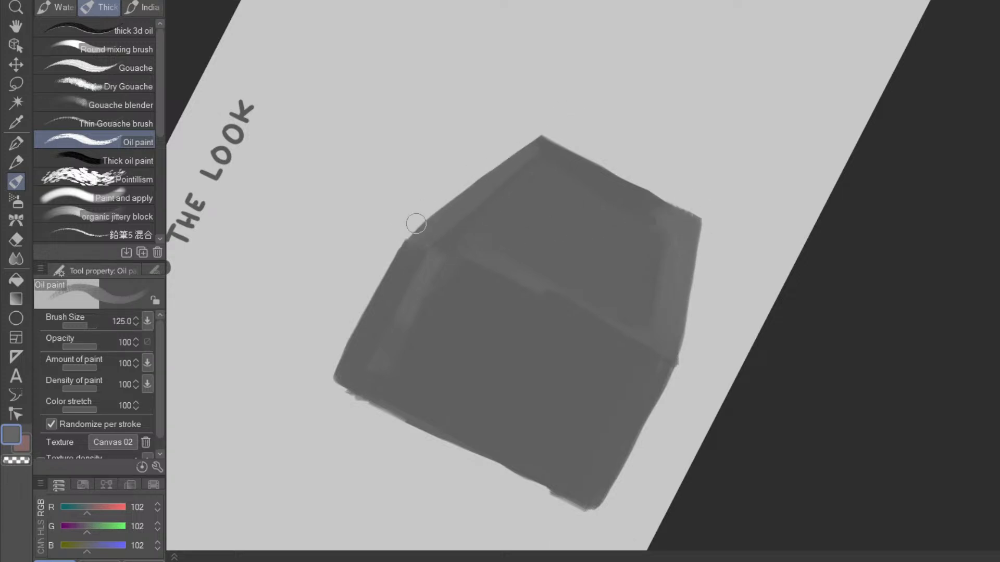
key(b)
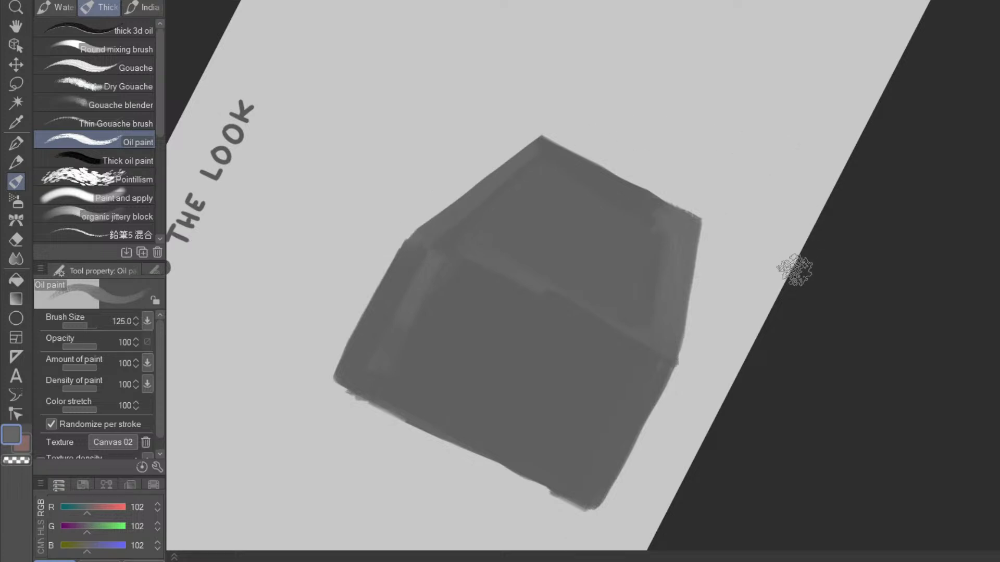
- Paint the side face's base lower so it flattens toward the far corner, undoing the first attempt and repainting the stroke
drag(742, 282, 792, 339)
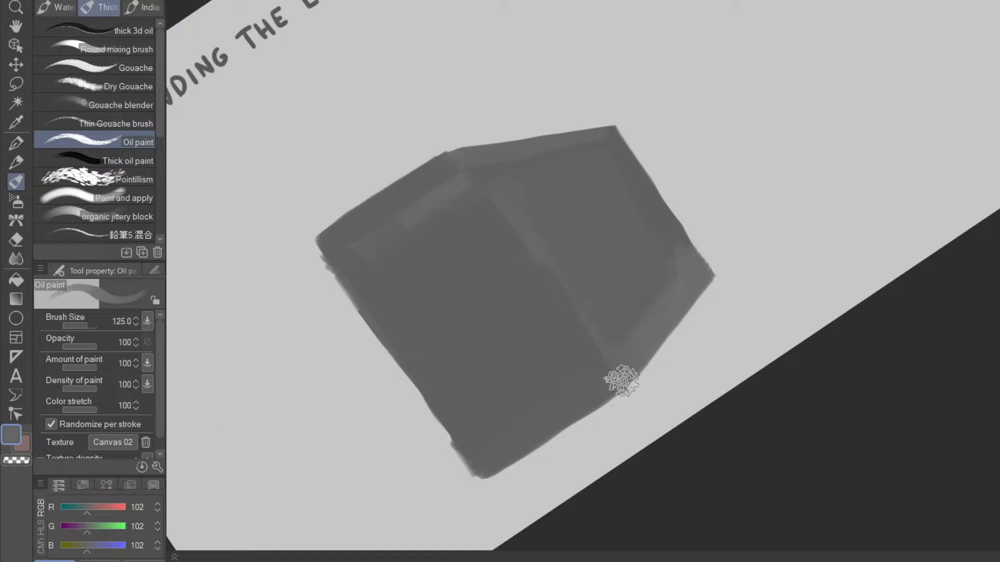
mouse_move(623, 381)
mouse_down()
mouse_move(713, 286)
mouse_move(728, 291)
mouse_up()
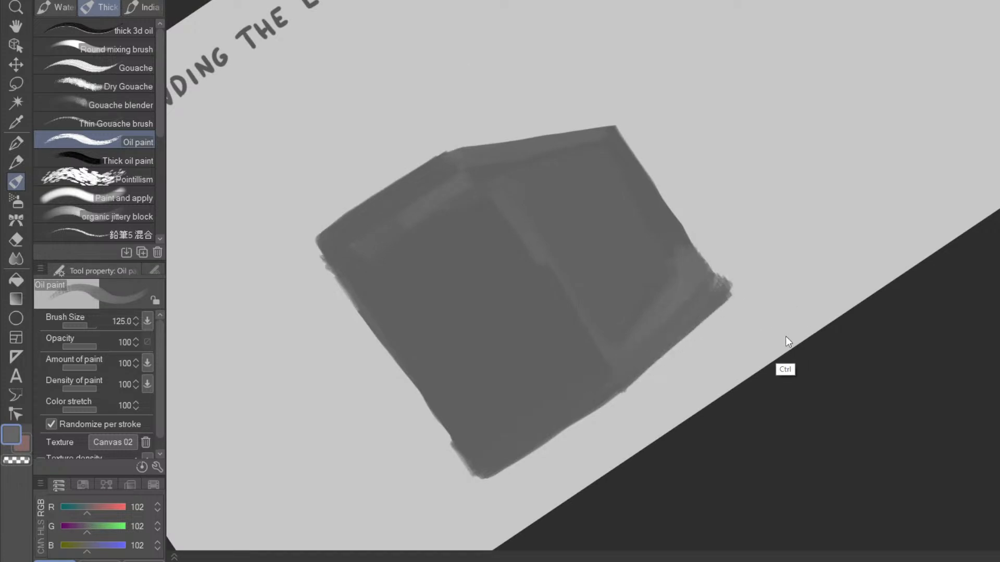
key(ctrl+z)
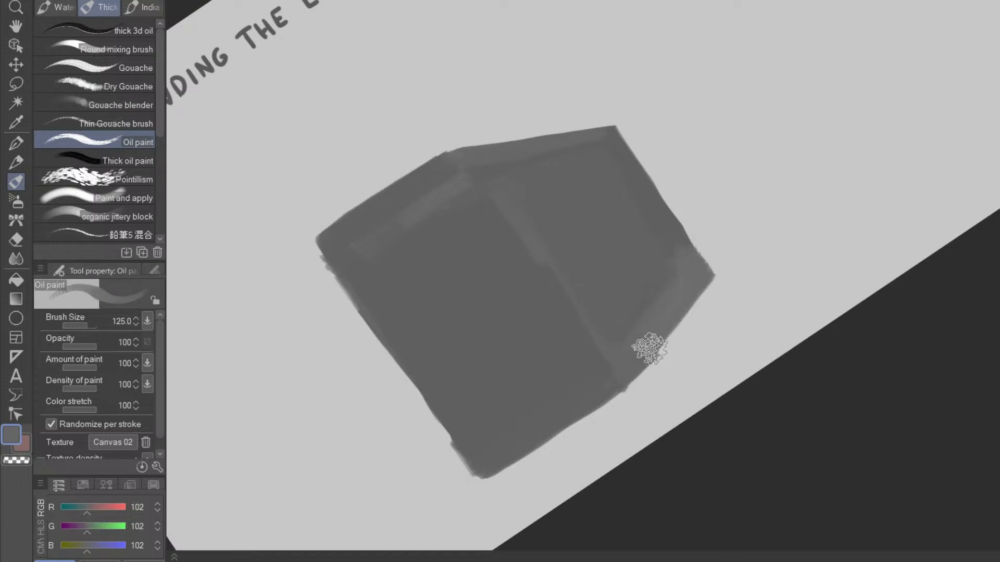
mouse_move(650, 348)
mouse_down()
mouse_move(698, 287)
mouse_move(720, 286)
mouse_up()
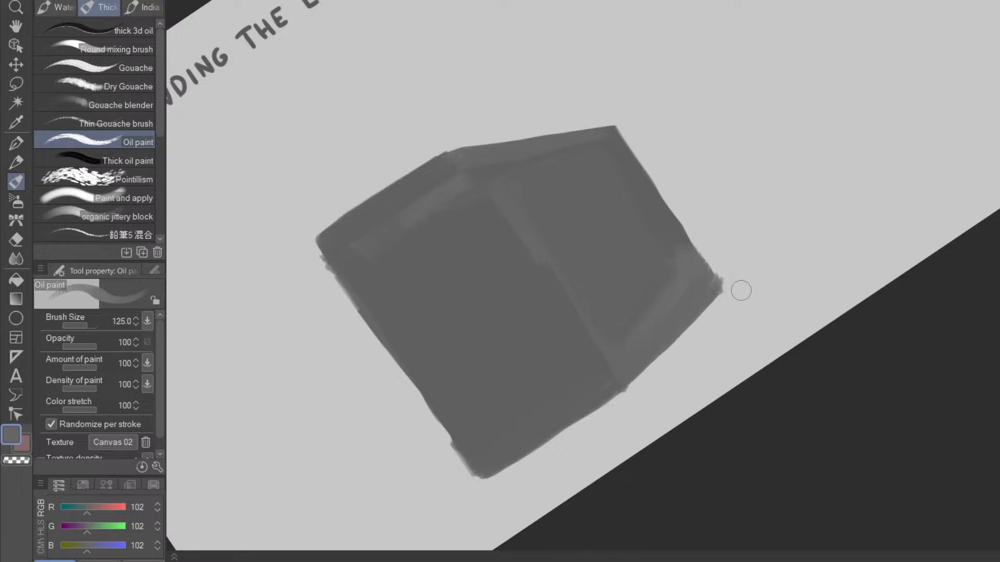
drag(787, 308, 604, 466)
scroll(677, 376, down, 1)
drag(708, 467, 729, 411)
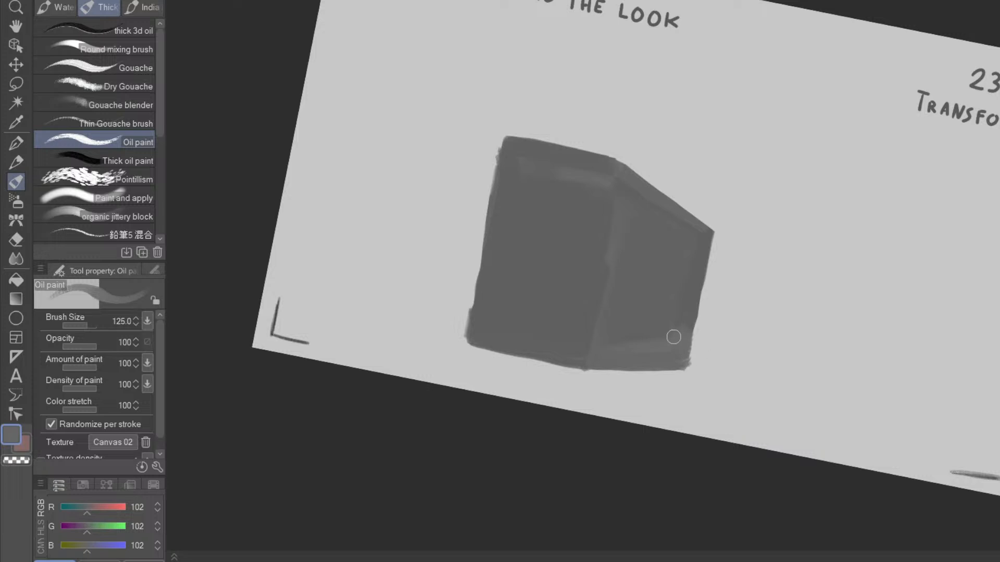
- Straighten the outer vertical edge of the block's front face down to its base corner
drag(476, 331, 492, 247)
mouse_move(782, 360)
mouse_down()
mouse_move(788, 346)
mouse_move(739, 151)
mouse_up()
mouse_move(494, 281)
mouse_down()
mouse_move(483, 246)
mouse_move(472, 261)
mouse_move(511, 205)
mouse_up()
drag(695, 323, 578, 398)
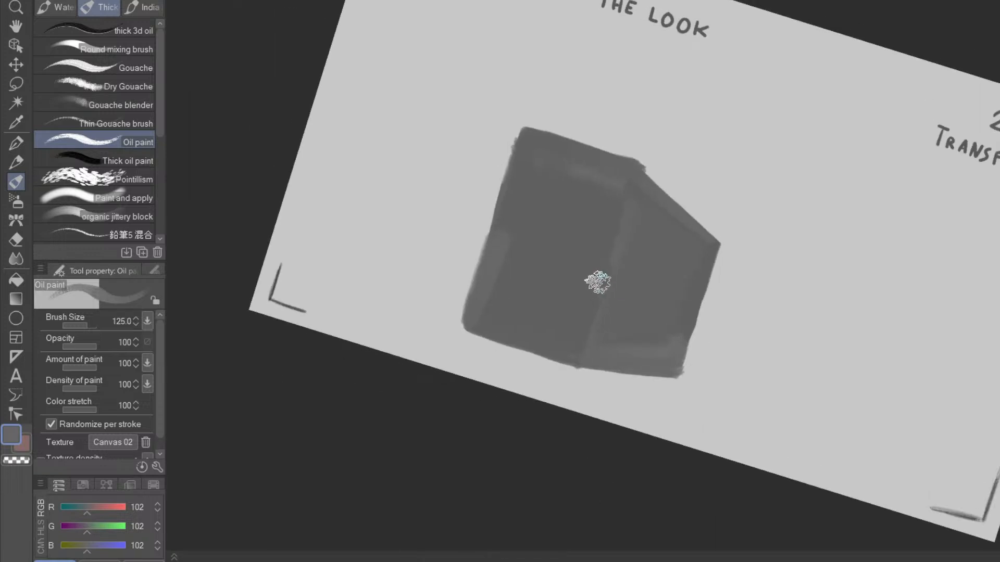
- Brush a soft stroke along the edge between the block's two faces and smooth the side face's top edge
mouse_move(598, 283)
mouse_down()
mouse_move(628, 183)
mouse_move(591, 290)
mouse_move(629, 170)
mouse_move(592, 323)
mouse_move(625, 170)
mouse_move(576, 315)
mouse_up()
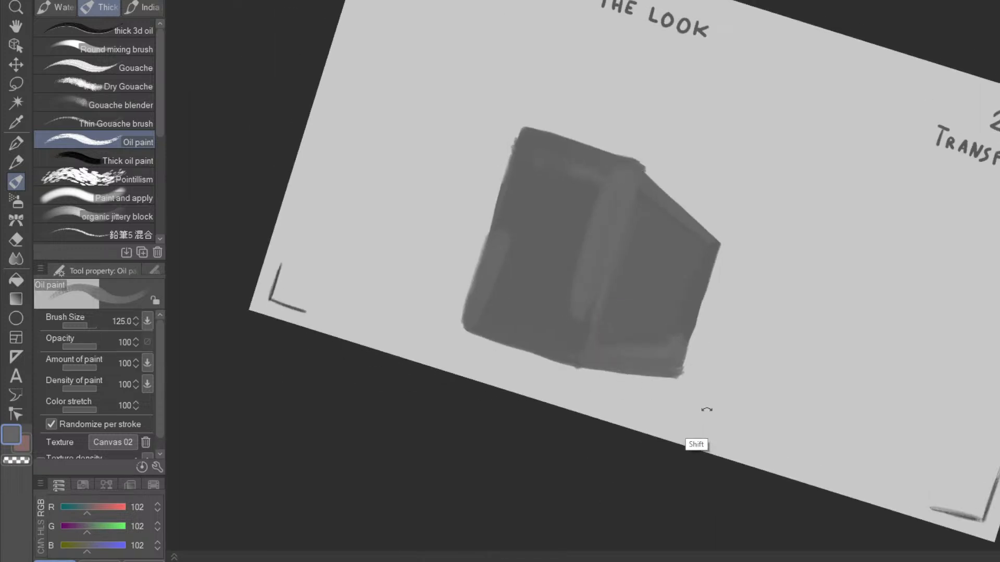
drag(696, 444, 591, 178)
drag(496, 236, 563, 164)
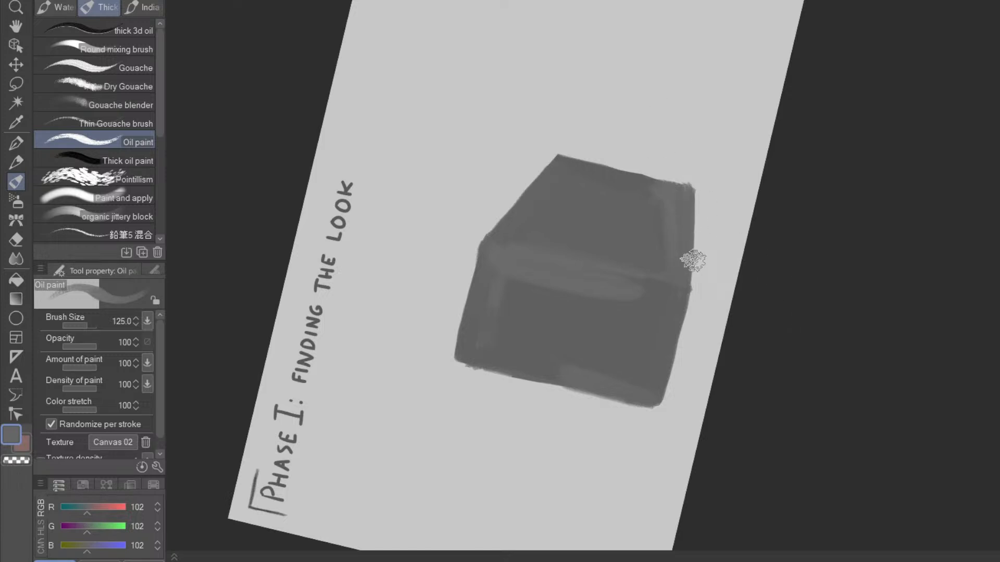
- Straighten the block's front base edge and repaint its outer vertical edge down to the base corner with the Oil paint brush
drag(692, 261, 653, 394)
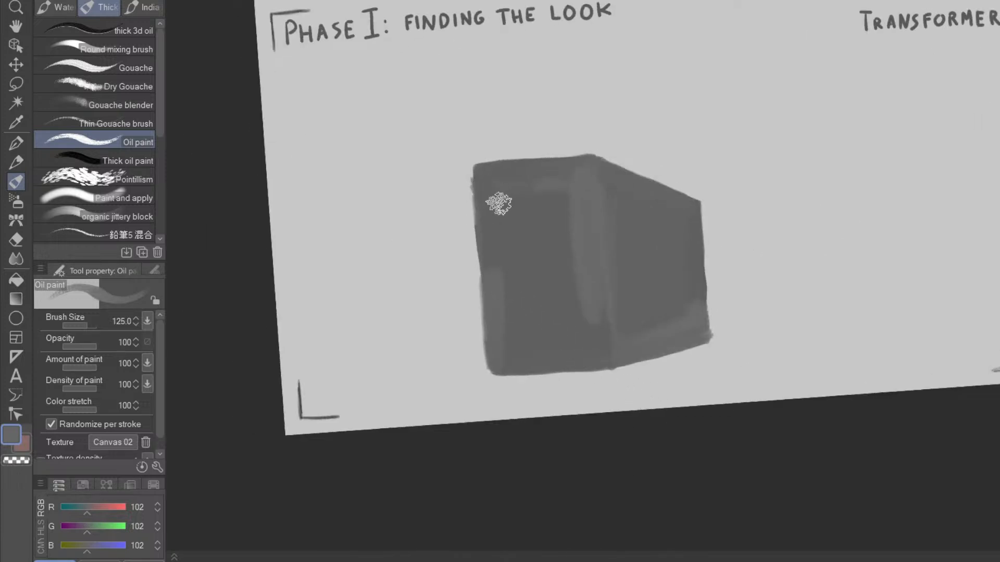
drag(734, 446, 752, 233)
mouse_move(445, 273)
mouse_down()
mouse_move(429, 294)
mouse_move(460, 260)
mouse_move(428, 303)
mouse_move(563, 419)
mouse_move(564, 403)
mouse_move(460, 303)
mouse_move(440, 293)
mouse_move(448, 313)
mouse_move(566, 421)
mouse_move(498, 361)
mouse_move(520, 376)
mouse_up()
mouse_move(685, 427)
mouse_down()
mouse_move(633, 469)
mouse_move(479, 443)
mouse_up()
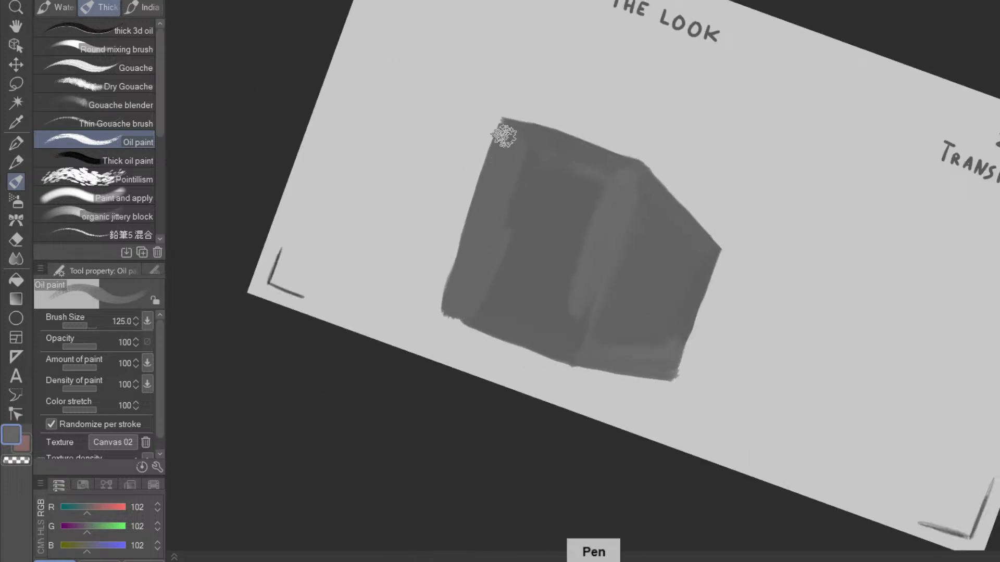
mouse_move(504, 134)
mouse_down()
mouse_move(455, 284)
mouse_move(471, 317)
mouse_up()
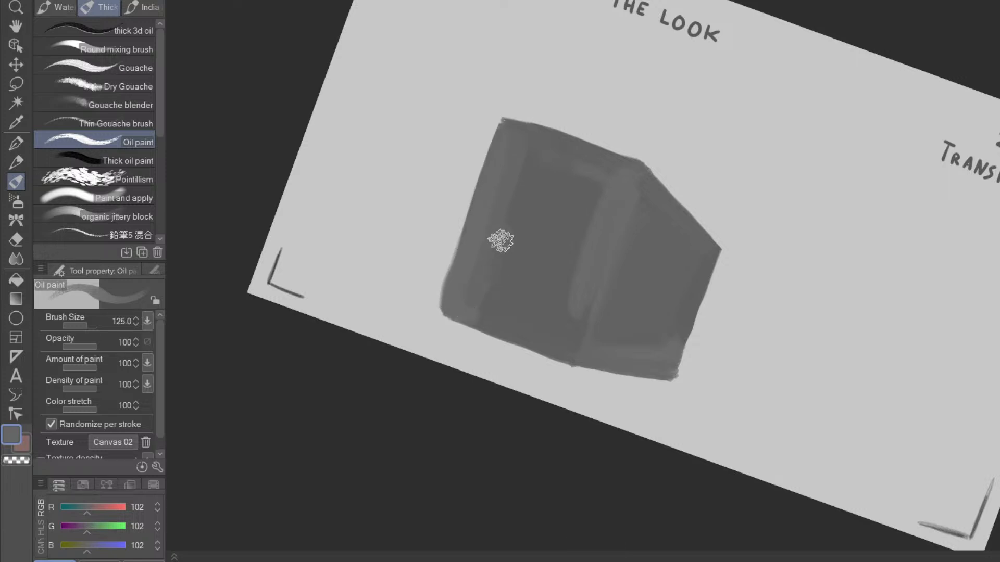
drag(563, 358, 874, 178)
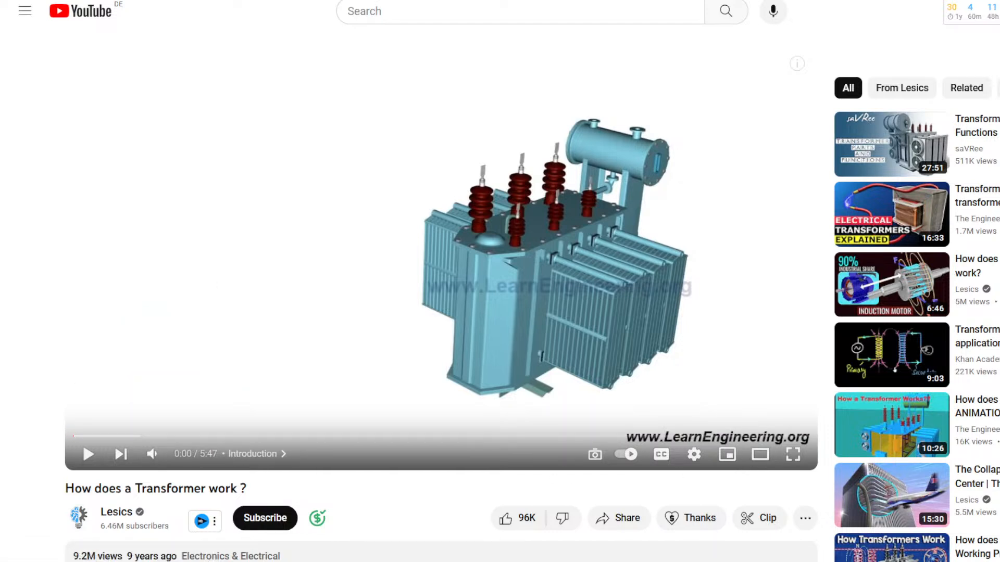
- Switch to YouTube, play "How does a Transformer work ?" and skip ahead through its winding sections to the Core chapter
click(545, 218)
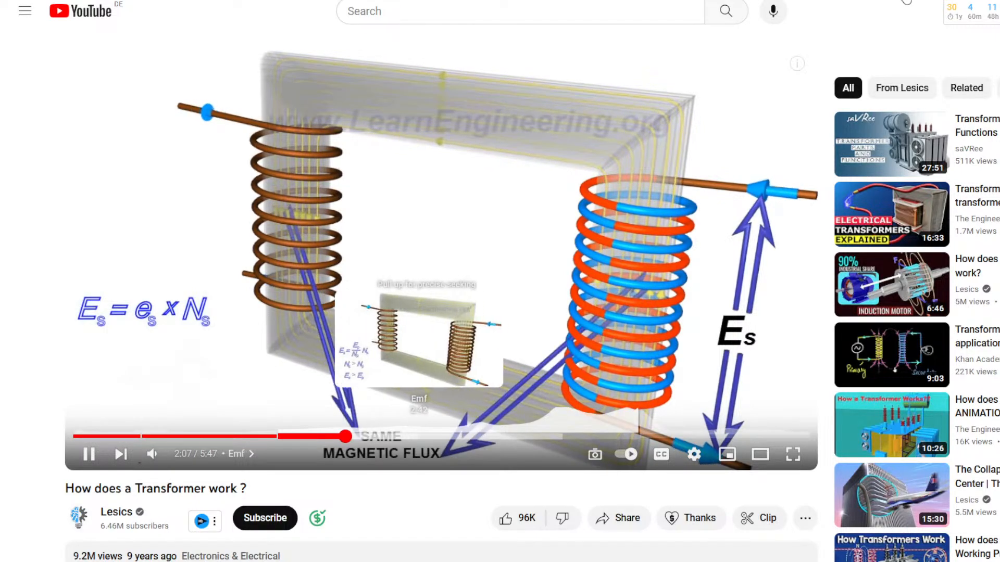
click(453, 436)
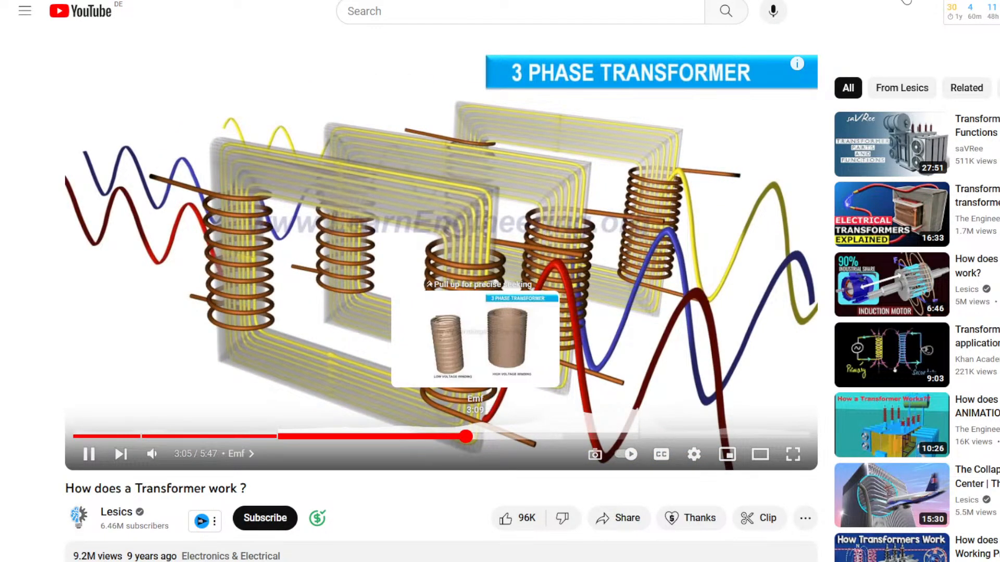
click(494, 437)
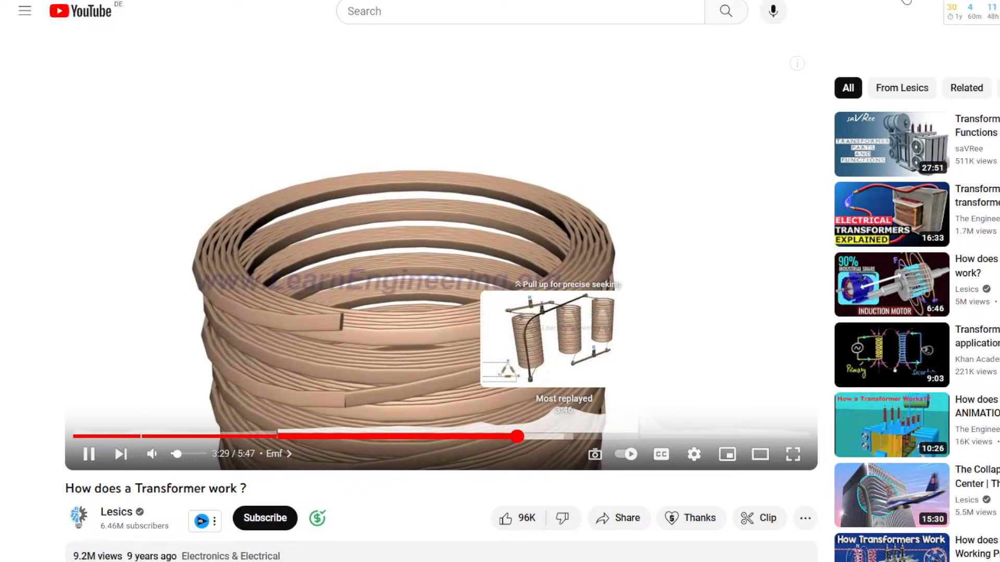
click(603, 436)
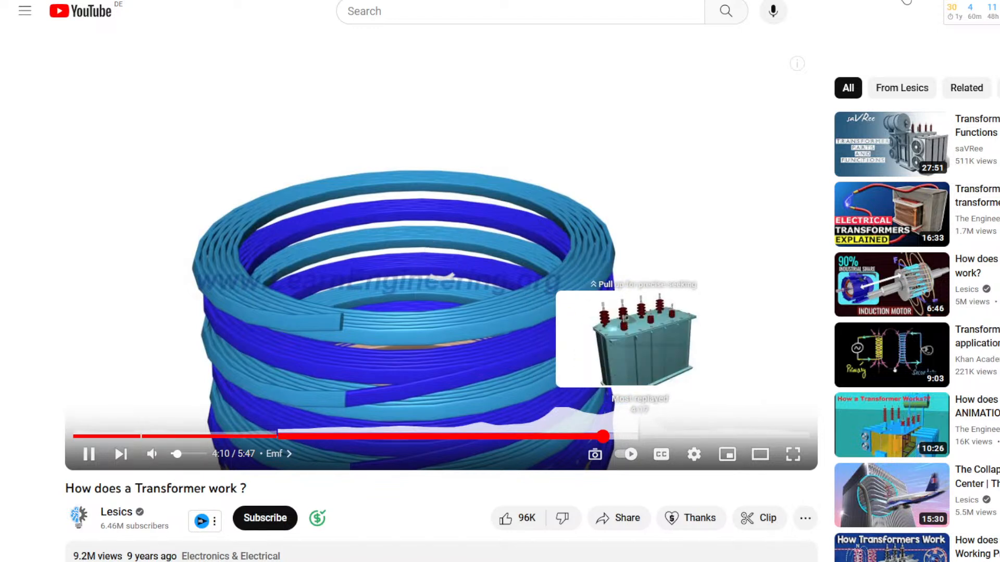
click(628, 437)
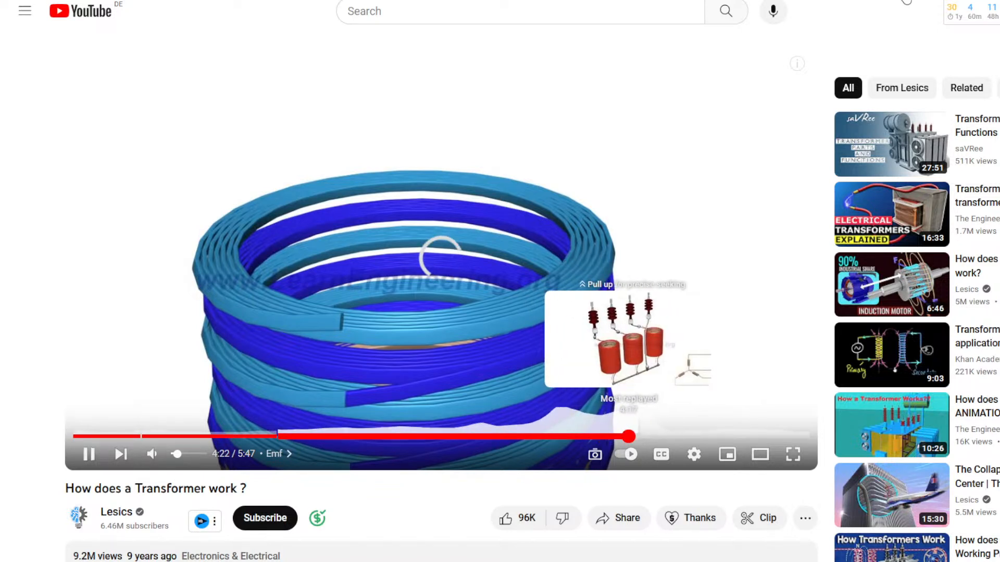
click(581, 436)
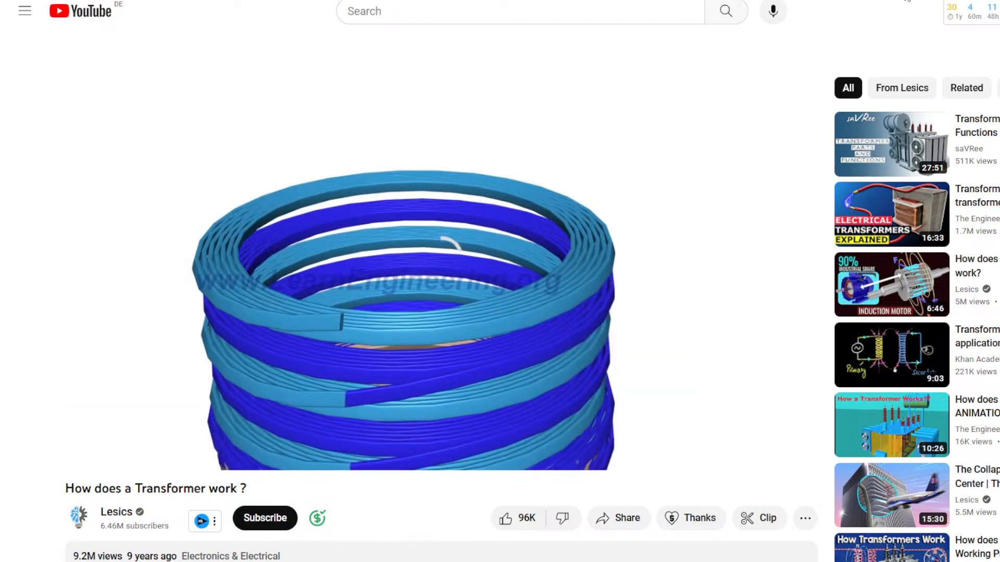
click(653, 437)
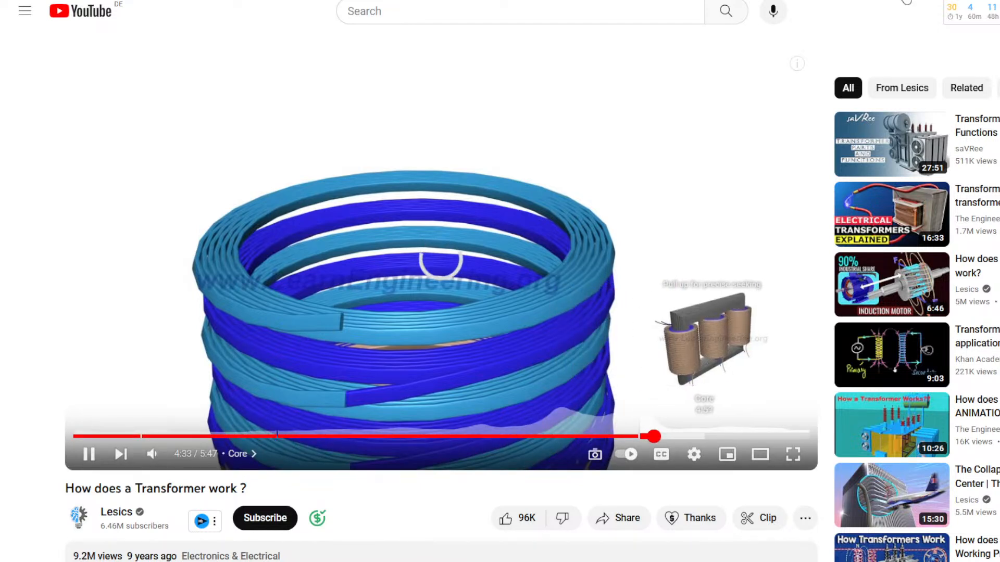
click(707, 437)
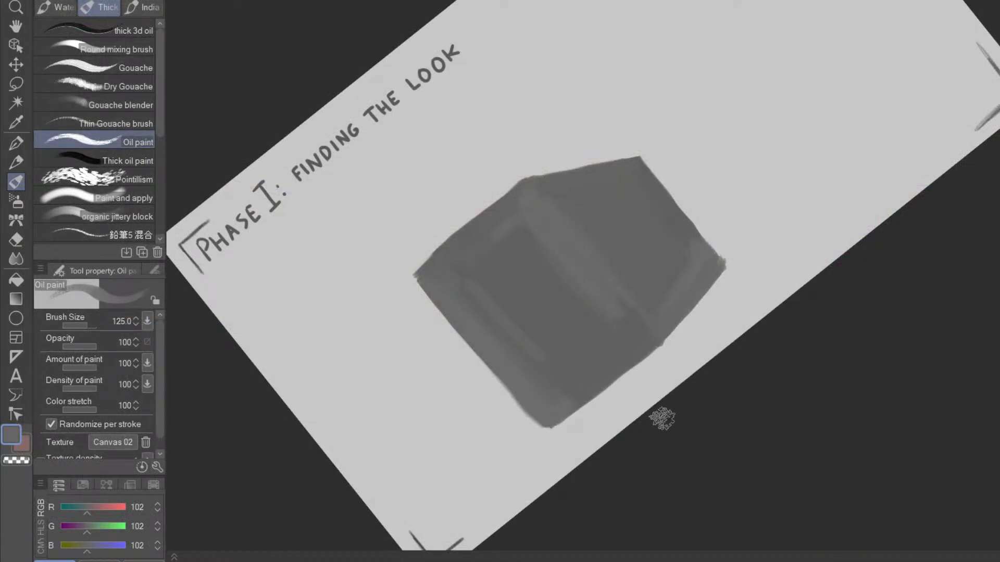
- Return to the Phase I page in Clip Studio Paint and remove the large gray block from it
key(ctrl+at)
scroll(710, 364, down, 2)
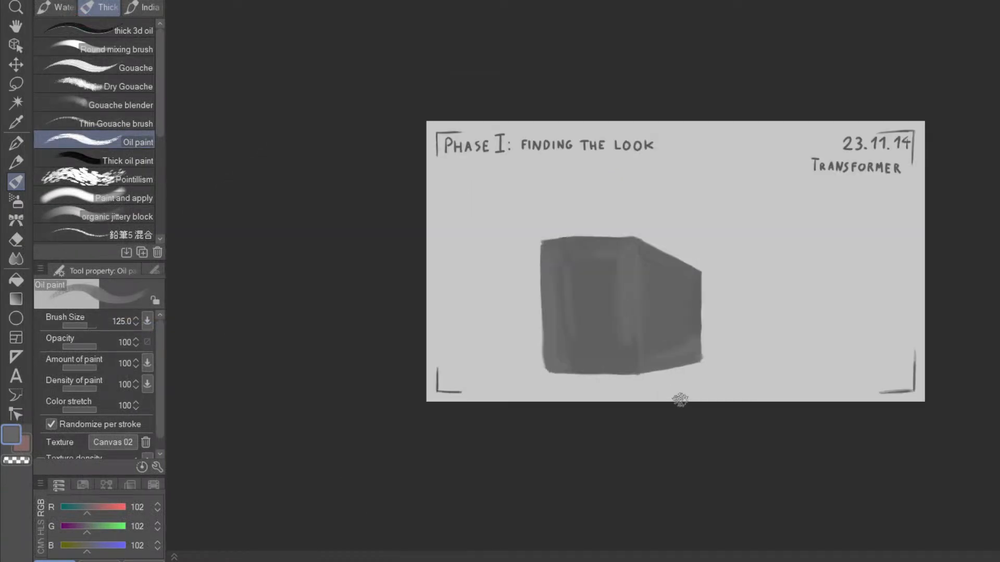
mouse_move(622, 395)
mouse_down()
mouse_move(534, 373)
mouse_move(701, 369)
mouse_move(584, 354)
mouse_move(643, 339)
mouse_move(568, 334)
mouse_move(646, 315)
mouse_move(567, 315)
mouse_move(630, 294)
mouse_move(534, 304)
mouse_move(703, 308)
mouse_move(535, 277)
mouse_move(684, 271)
mouse_move(528, 234)
mouse_move(699, 271)
mouse_up()
key(b)
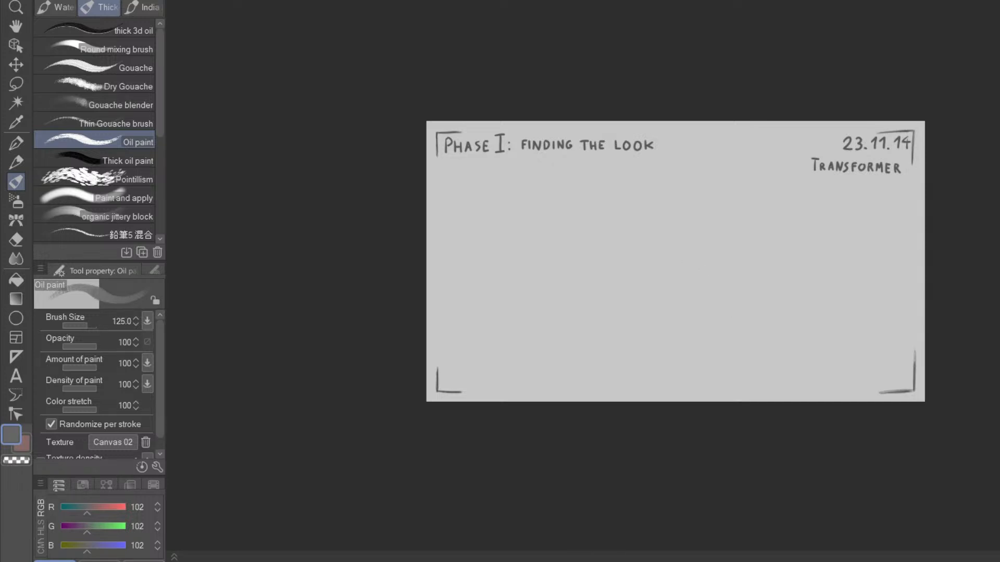
- Paint adjoining vertical gray strokes of decreasing height as a smaller building mass near the middle of the page
scroll(732, 323, up, 2)
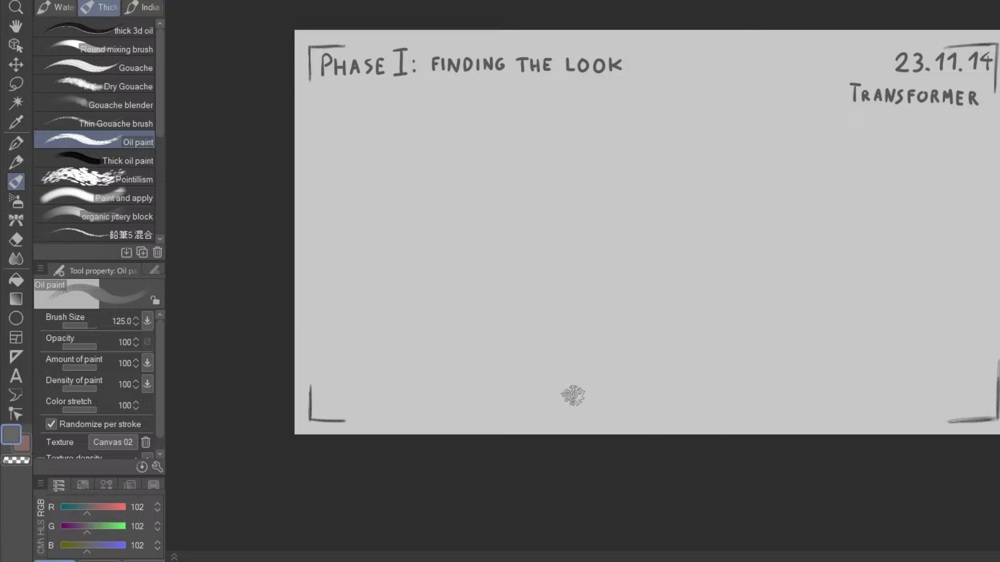
mouse_move(507, 262)
mouse_down()
mouse_move(509, 334)
mouse_move(527, 337)
mouse_move(536, 260)
mouse_move(515, 257)
mouse_move(535, 334)
mouse_move(542, 272)
mouse_move(542, 330)
mouse_move(528, 333)
mouse_move(509, 305)
mouse_move(512, 256)
mouse_move(541, 255)
mouse_move(536, 319)
mouse_up()
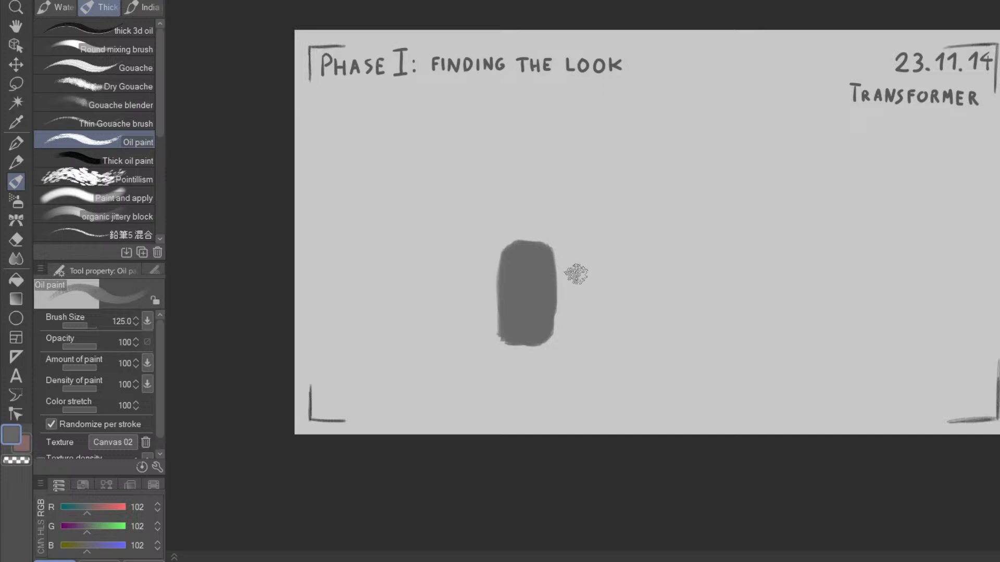
mouse_move(562, 269)
mouse_down()
mouse_move(572, 330)
mouse_move(559, 335)
mouse_move(558, 277)
mouse_move(571, 328)
mouse_up()
scroll(575, 328, up, 2)
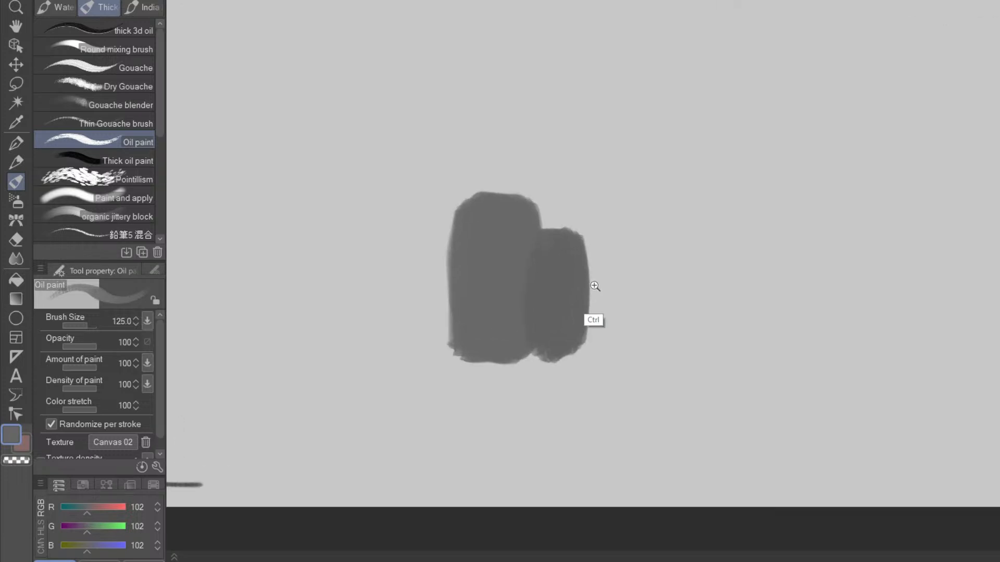
mouse_move(592, 279)
mouse_down()
mouse_move(599, 334)
mouse_move(601, 297)
mouse_move(593, 339)
mouse_move(578, 349)
mouse_up()
- Join the stepped strokes with a sloping top edge up to a peak and a straight stroke along the base
drag(716, 407, 750, 219)
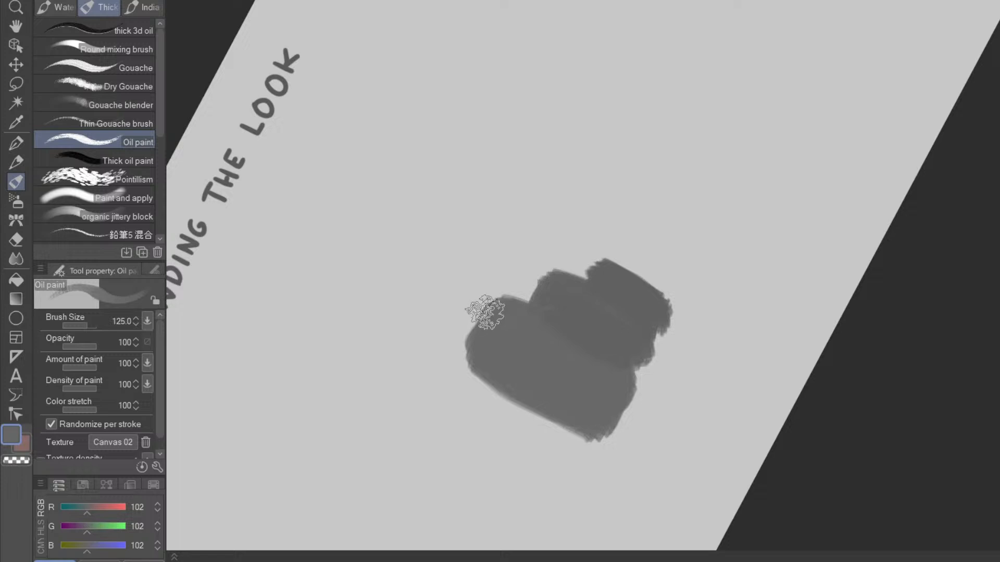
mouse_move(467, 311)
mouse_down()
mouse_move(593, 273)
mouse_move(542, 297)
mouse_move(464, 312)
mouse_move(478, 327)
mouse_up()
mouse_move(637, 393)
mouse_down()
mouse_move(628, 421)
mouse_move(661, 326)
mouse_up()
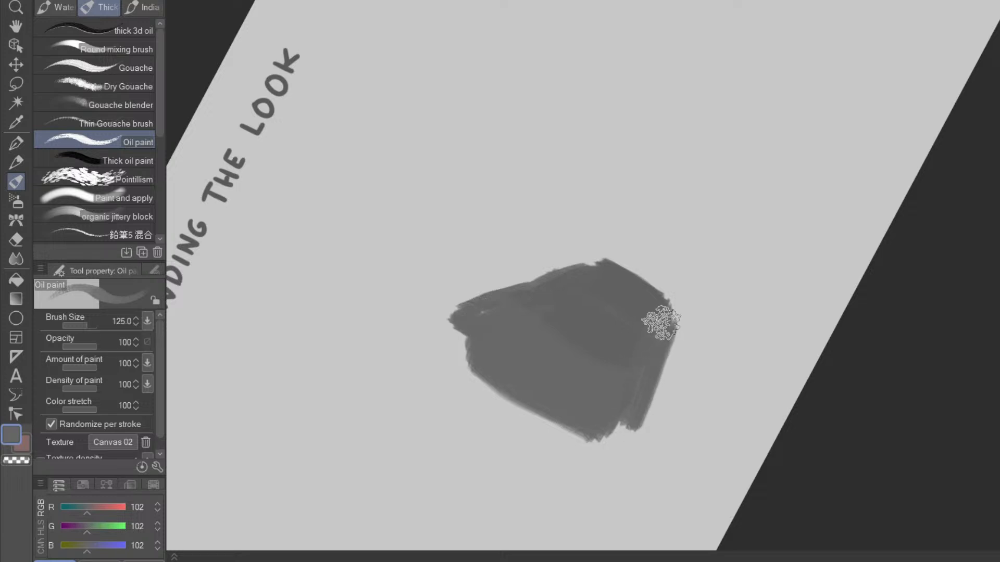
drag(652, 398, 625, 423)
drag(775, 339, 576, 453)
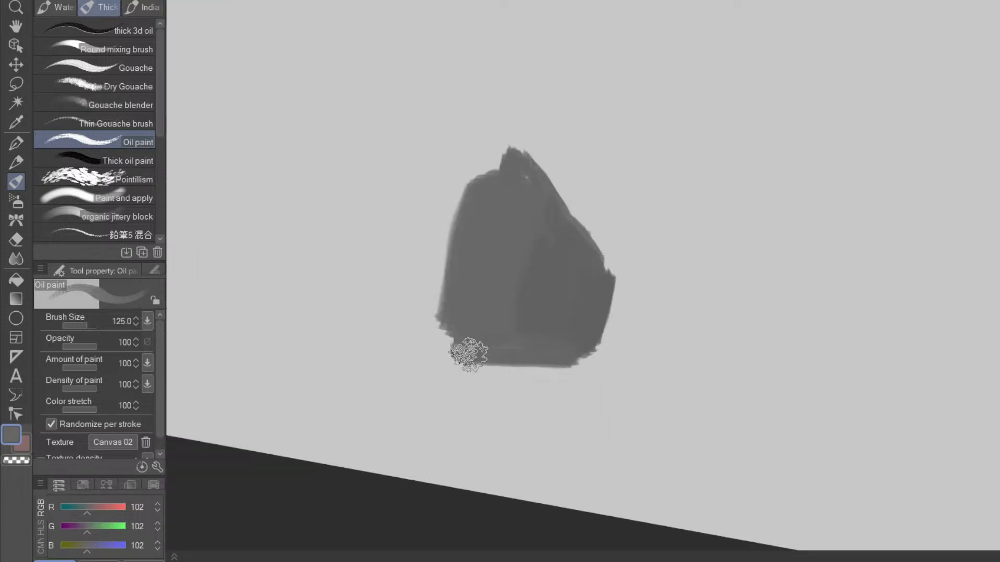
drag(680, 448, 752, 317)
drag(666, 429, 722, 345)
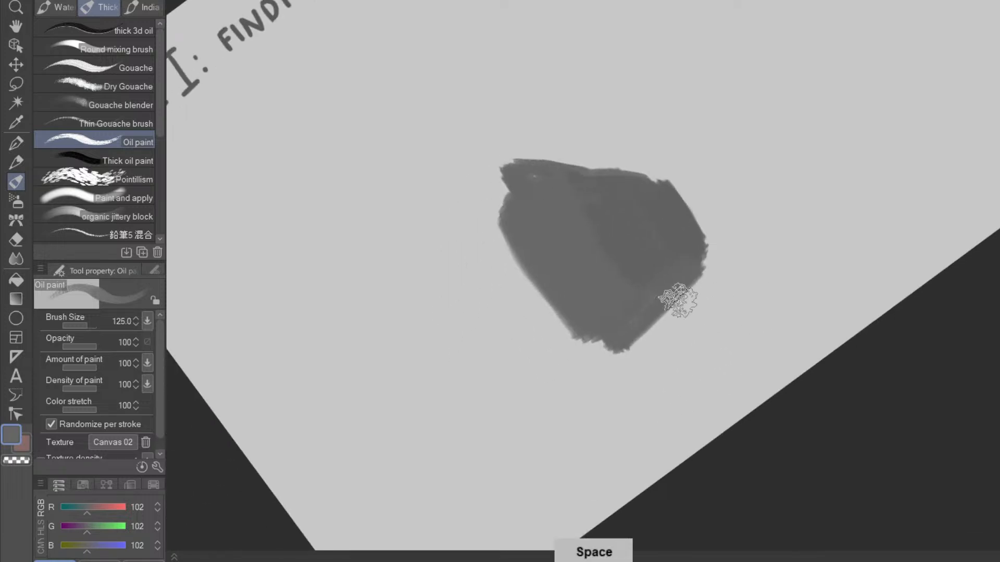
- Outline the mass's front face with straight Oil paint strokes at brush size 78.5 along its outer edge, top and base
mouse_move(664, 364)
mouse_down()
mouse_move(641, 364)
mouse_move(654, 385)
mouse_move(557, 265)
mouse_up()
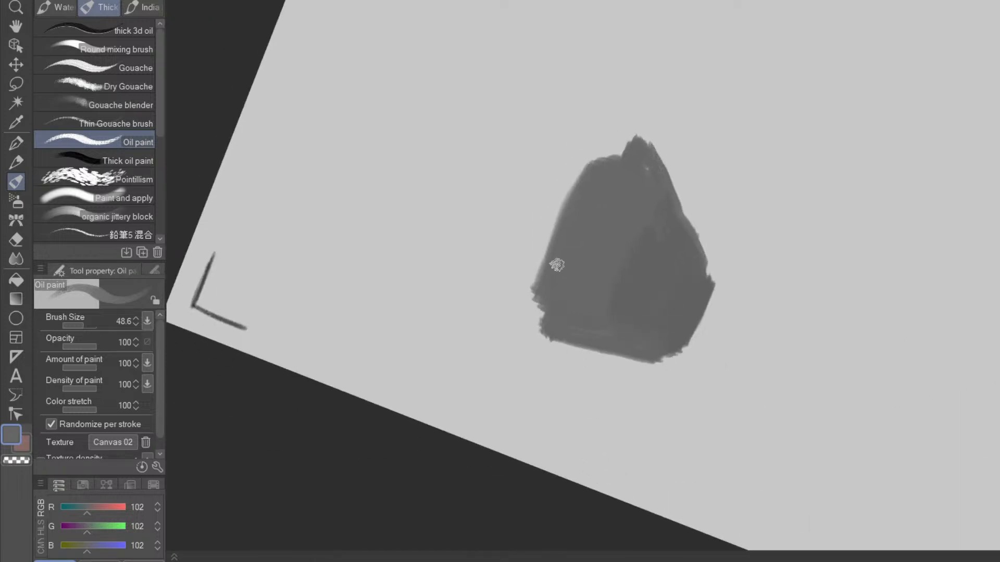
drag(525, 317, 578, 143)
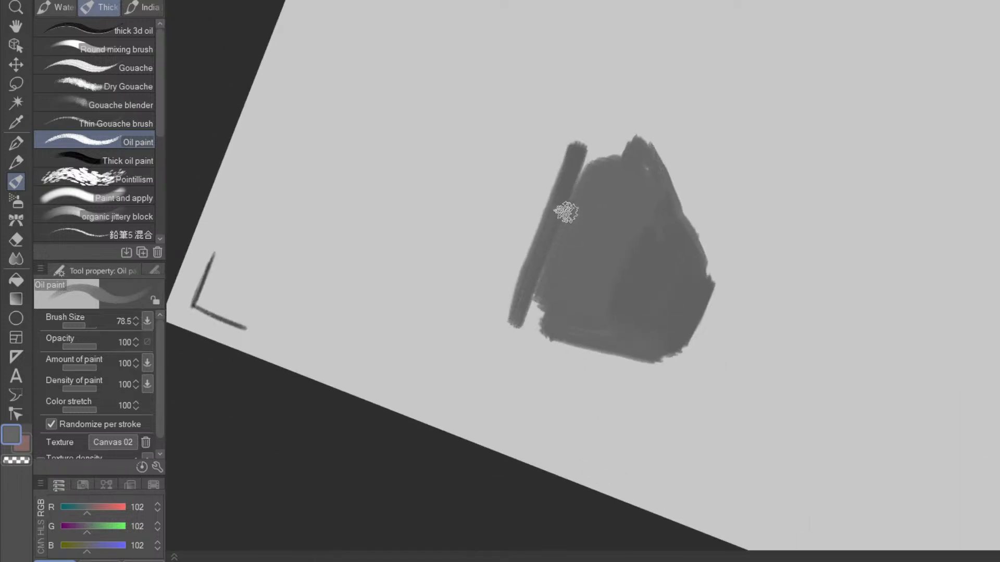
mouse_move(647, 279)
mouse_down()
mouse_move(827, 239)
mouse_move(723, 78)
mouse_up()
mouse_move(472, 237)
mouse_down()
mouse_move(548, 160)
mouse_move(594, 426)
mouse_move(745, 255)
mouse_move(742, 240)
mouse_up()
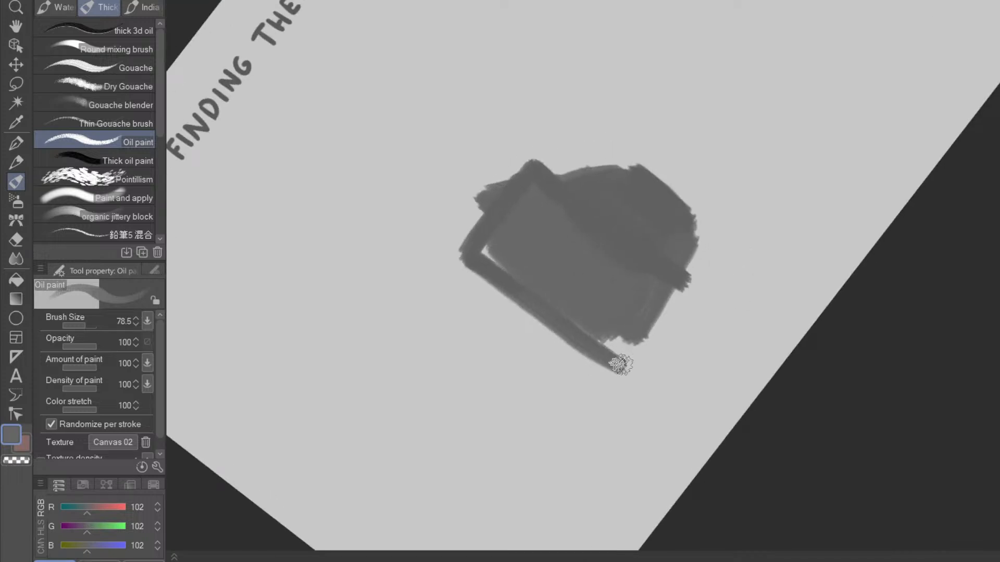
drag(619, 360, 668, 293)
drag(635, 337, 617, 364)
- Outline the mass's side face with straight strokes along its sloping top, far vertical edge and base
mouse_move(678, 274)
mouse_down()
mouse_move(701, 252)
mouse_move(681, 267)
mouse_move(734, 326)
mouse_move(625, 435)
mouse_up()
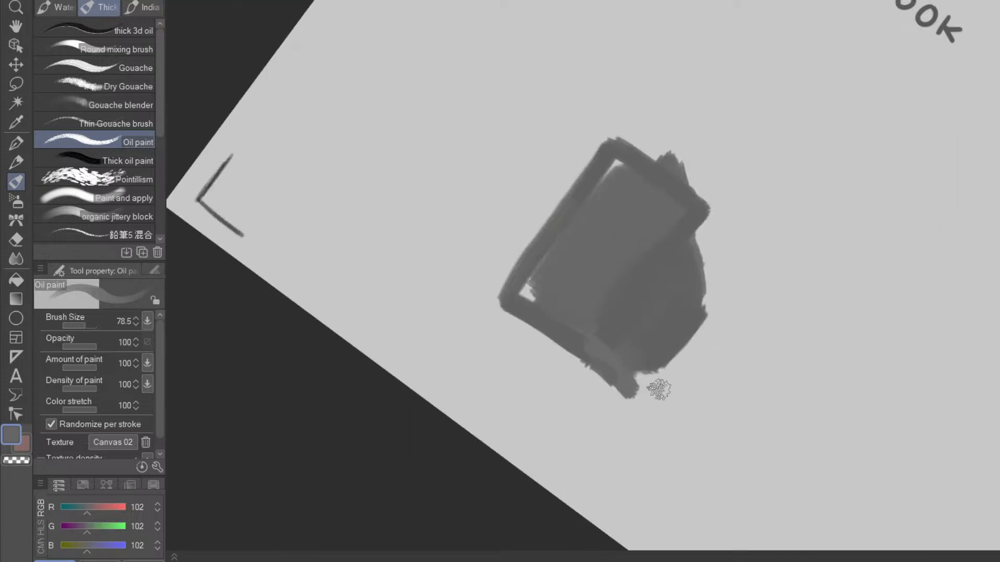
mouse_move(646, 399)
mouse_down()
mouse_move(709, 316)
mouse_move(644, 396)
mouse_move(706, 277)
mouse_move(712, 302)
mouse_move(701, 212)
mouse_move(710, 303)
mouse_move(703, 224)
mouse_up()
drag(633, 400, 638, 405)
mouse_move(718, 451)
mouse_down()
mouse_move(732, 441)
mouse_move(827, 184)
mouse_up()
drag(681, 296, 725, 258)
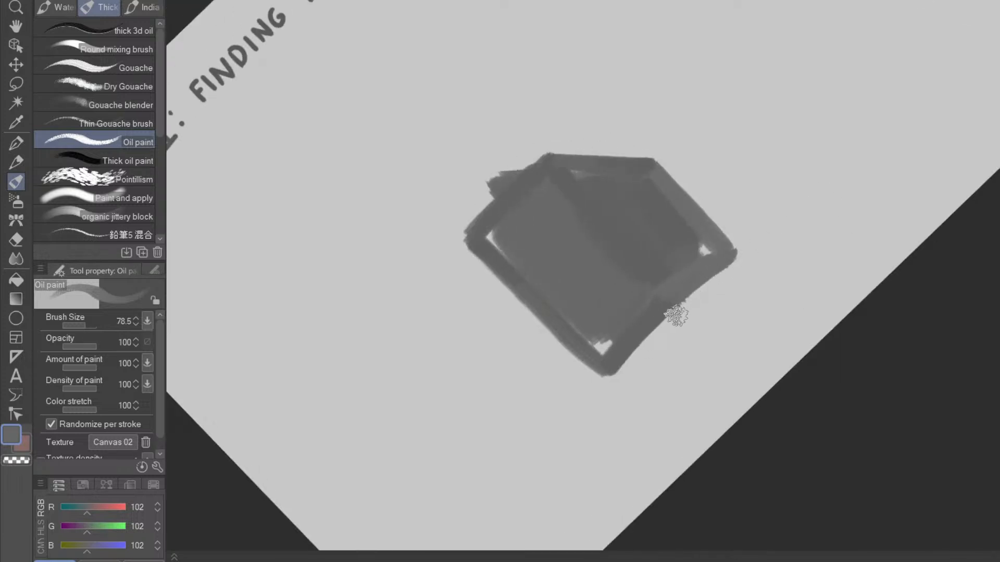
mouse_move(616, 373)
mouse_down()
mouse_move(698, 297)
mouse_move(691, 309)
mouse_move(674, 320)
mouse_move(720, 260)
mouse_up()
- Fill the light gaps inside the outline near the front and far base corners with gray
key(e)
key(p)
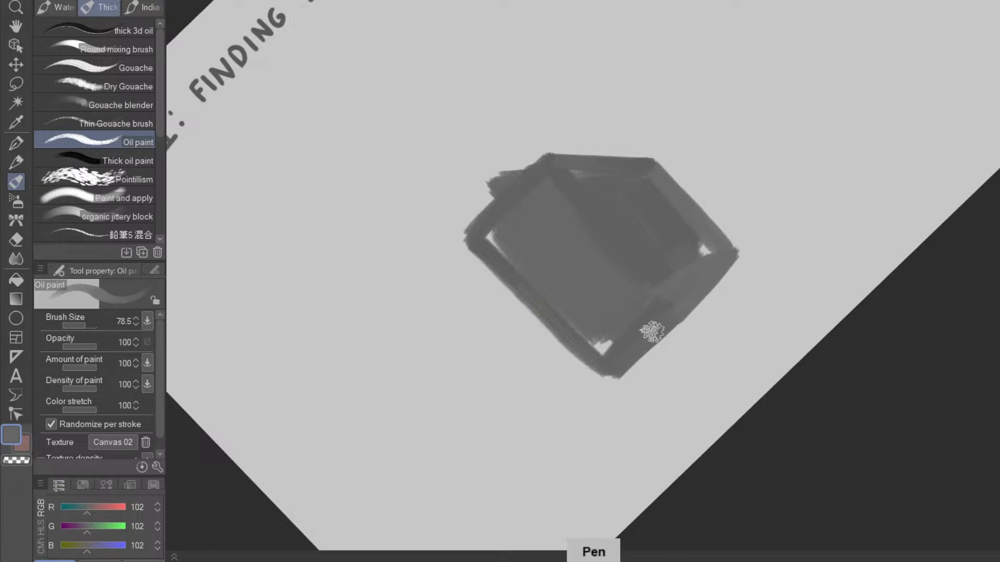
drag(596, 334, 631, 323)
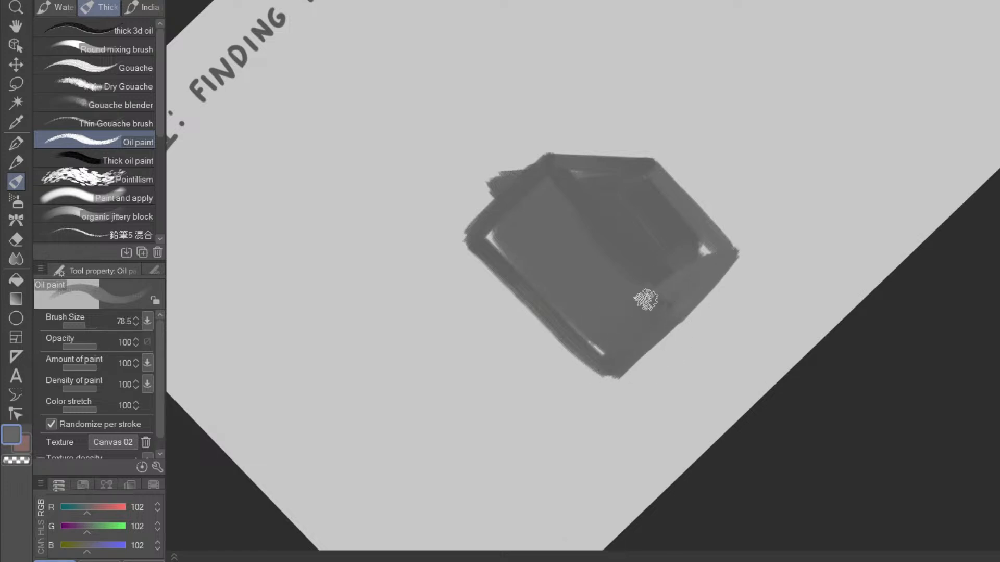
drag(680, 281, 708, 264)
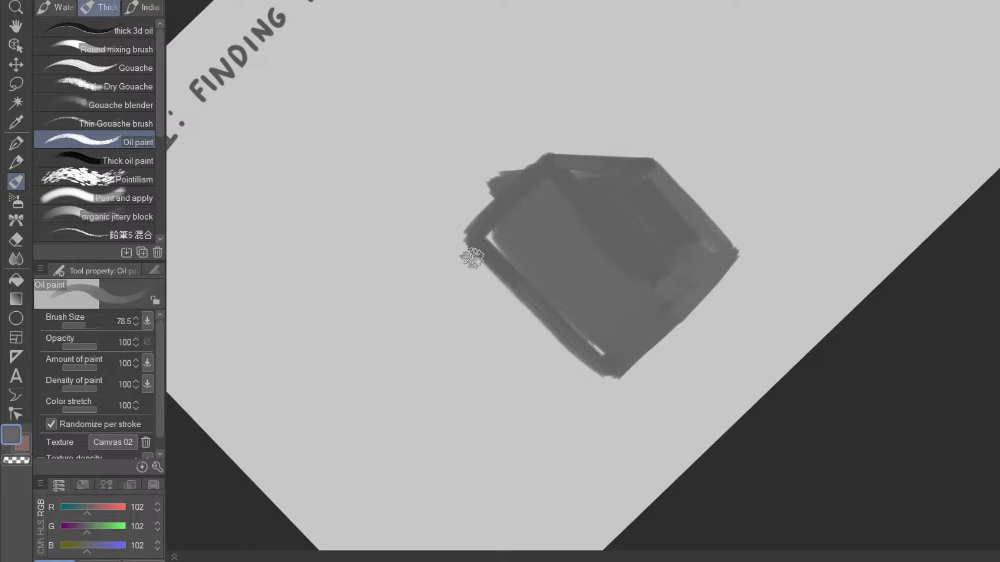
- Reduce the brush size to 52.7 and draw four short posts rising from the mass's top edges
ctrl+alt+drag(477, 270, 475, 281)
shift+drag(701, 250, 651, 392)
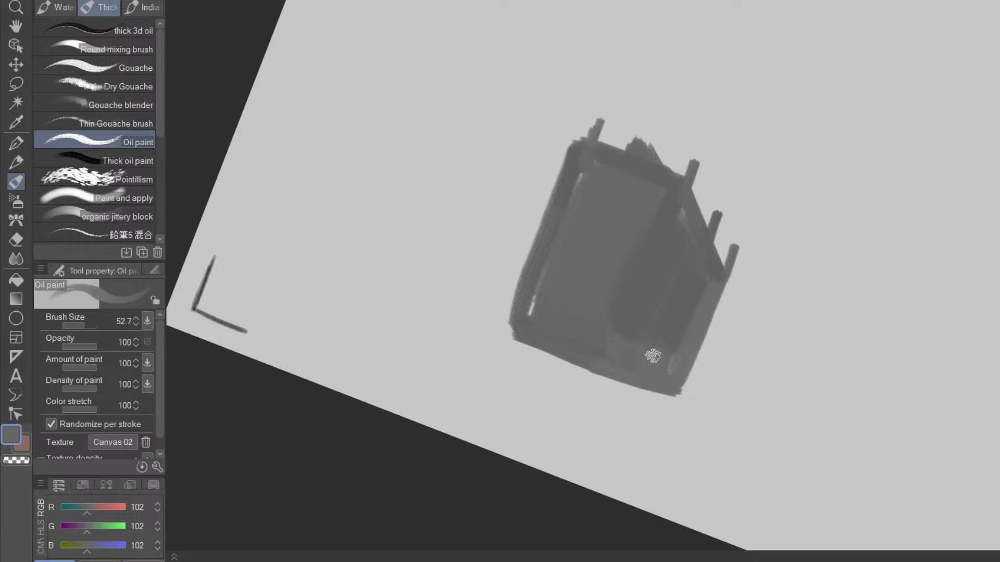
- Draw a tall freestanding pole on each side of the mass and thin the shorter pole with the eraser
mouse_move(582, 418)
mouse_down()
mouse_move(752, 223)
mouse_move(598, 234)
mouse_move(674, 374)
mouse_move(532, 494)
mouse_up()
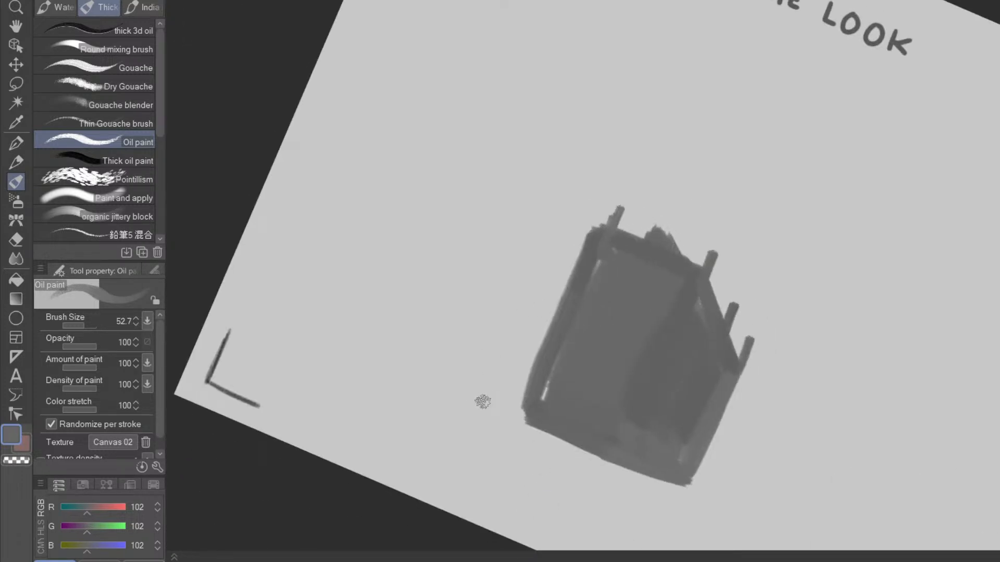
drag(482, 402, 593, 144)
mouse_move(579, 180)
mouse_down()
mouse_move(493, 384)
mouse_move(585, 166)
mouse_up()
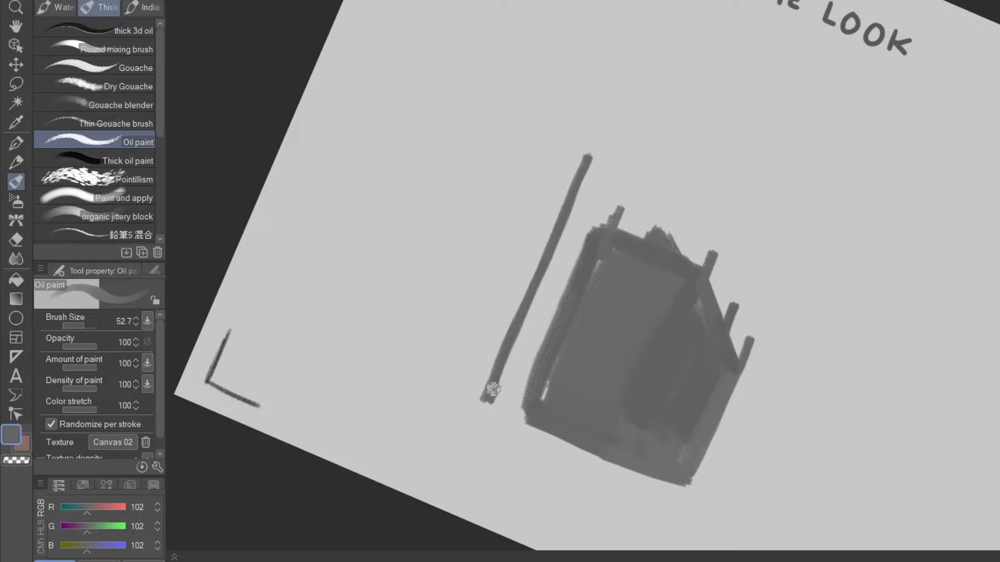
drag(718, 420, 815, 306)
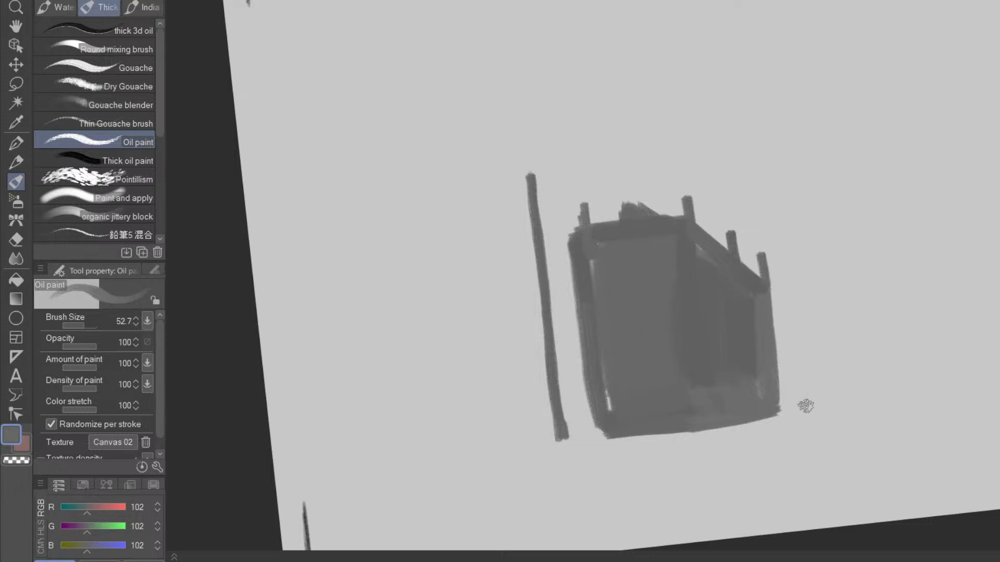
drag(807, 409, 792, 244)
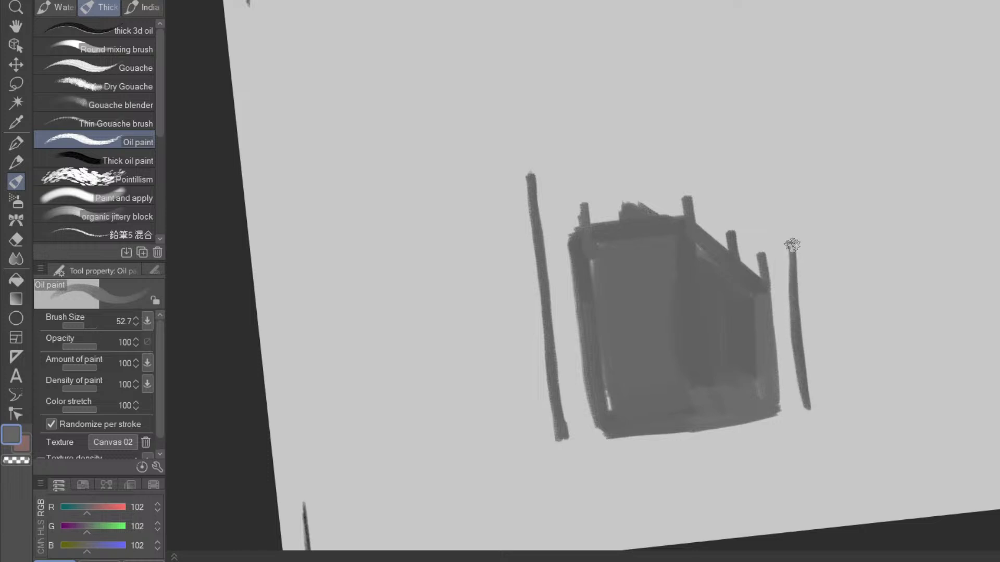
key(e)
mouse_move(815, 286)
ctrl+alt+mouse_down()
mouse_move(778, 317)
mouse_move(803, 286)
mouse_move(790, 349)
ctrl+alt+mouse_up()
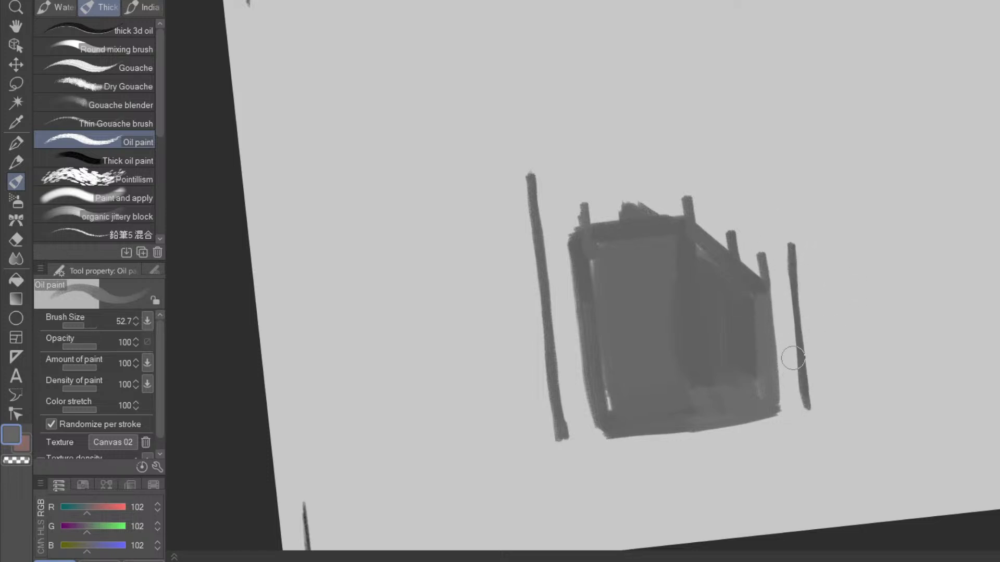
key(p)
- Draw sagging cables from the pole tops to the posts on the mass, undoing one stroke and continuing the cables
mouse_move(817, 417)
shift+mouse_down()
mouse_move(846, 252)
mouse_move(837, 228)
shift+mouse_up()
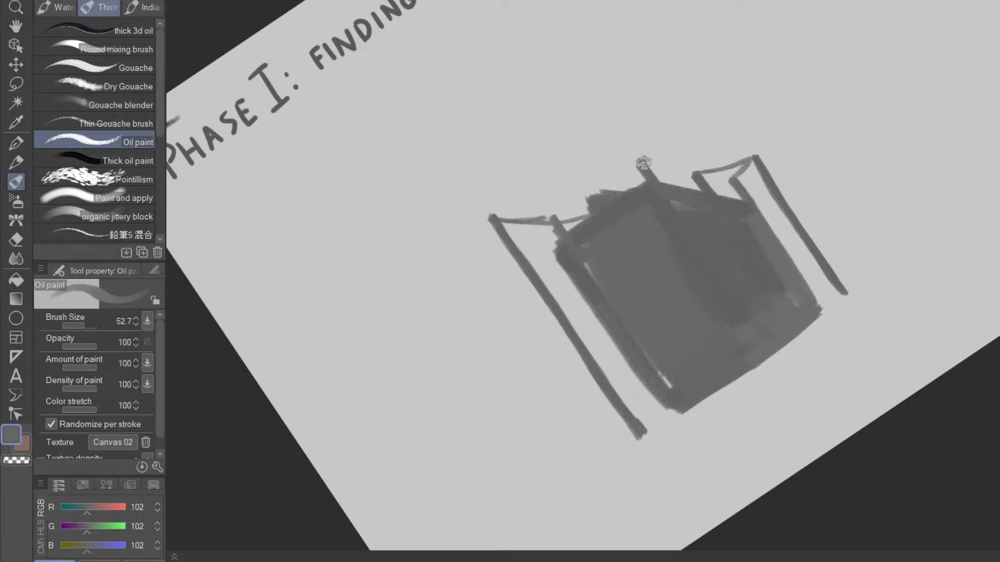
mouse_move(769, 151)
mouse_down()
mouse_move(799, 312)
mouse_move(634, 476)
mouse_move(616, 476)
mouse_move(668, 375)
mouse_up()
key(ctrl+z)
drag(616, 471, 671, 372)
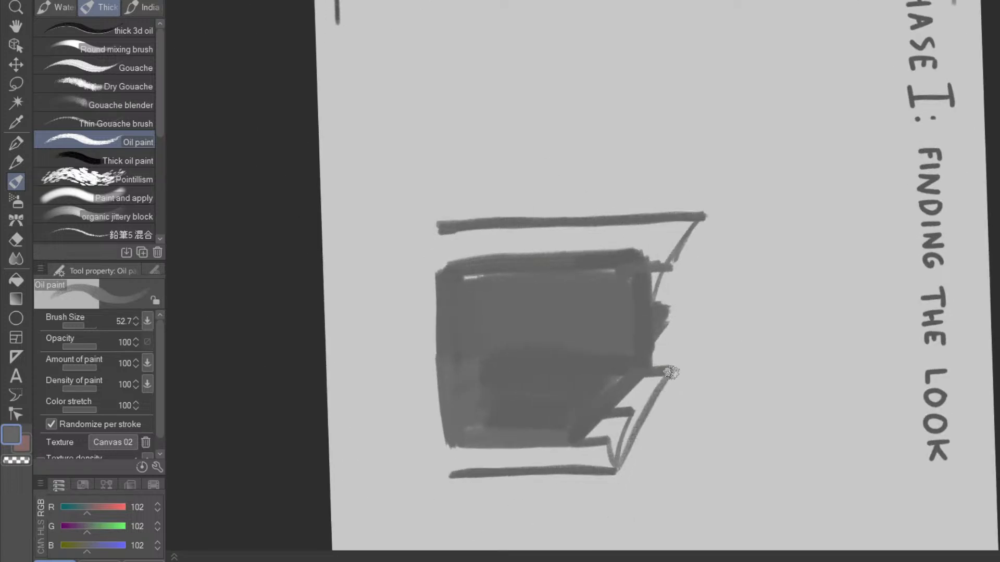
drag(604, 468, 708, 368)
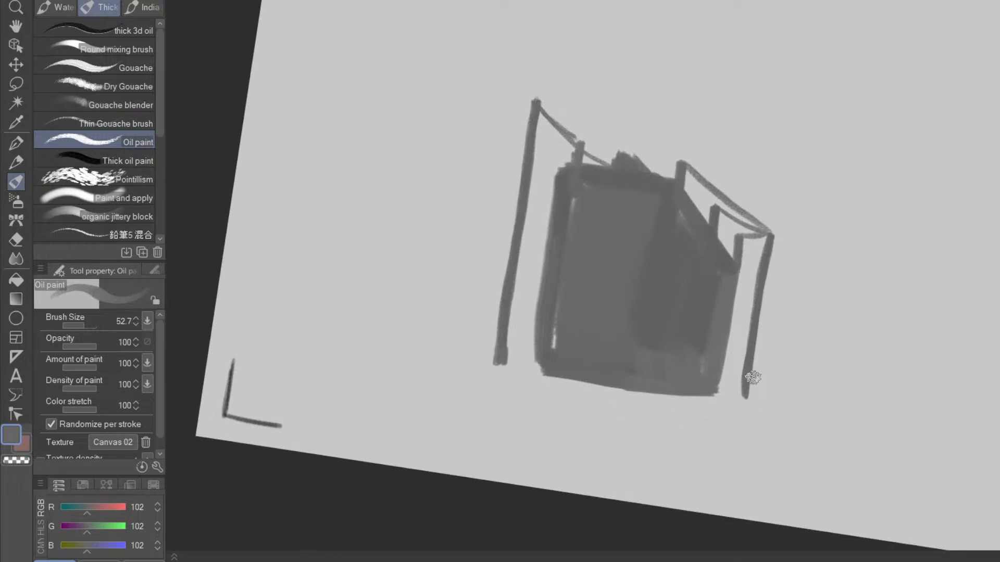
- Paint three grey rock shapes along the base of the box with the Oil paint brush
drag(738, 415, 724, 211)
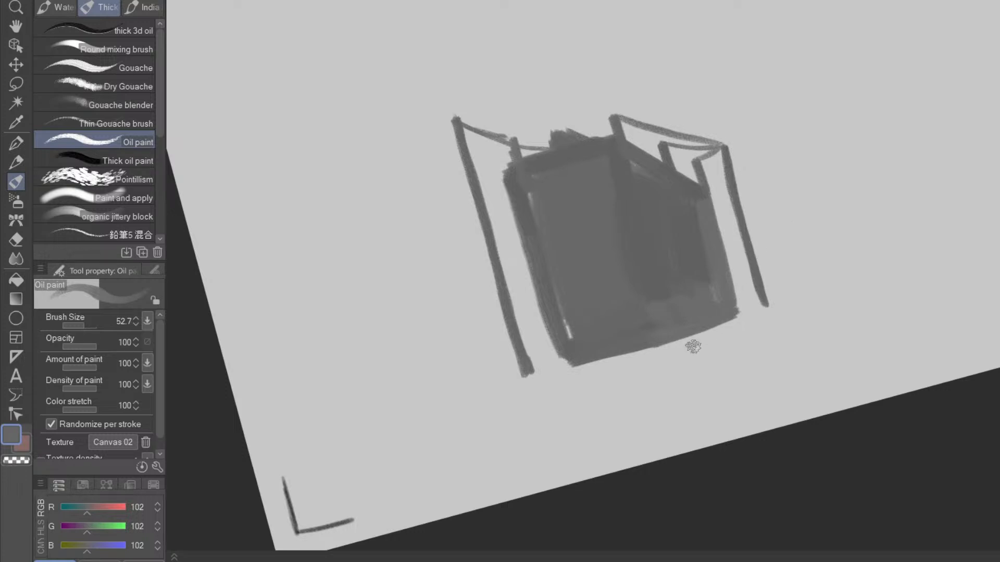
mouse_move(625, 367)
mouse_down()
mouse_move(661, 349)
mouse_move(630, 370)
mouse_move(661, 354)
mouse_move(645, 346)
mouse_move(621, 358)
mouse_move(635, 347)
mouse_move(622, 367)
mouse_move(723, 331)
mouse_move(702, 348)
mouse_up()
mouse_move(549, 379)
mouse_down()
mouse_move(558, 370)
mouse_move(567, 382)
mouse_up()
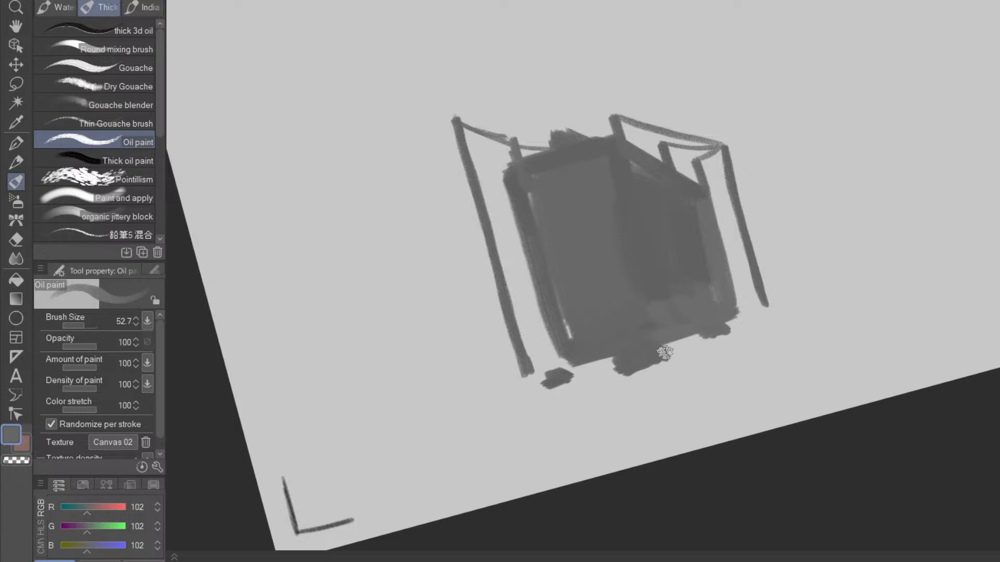
- Outline the three rocks and the base line between them in black with the Mechanical pencil at size 10
key(space)
mouse_move(694, 376)
mouse_down()
mouse_move(660, 424)
mouse_move(675, 417)
mouse_move(680, 391)
mouse_up()
scroll(672, 437, down, 2)
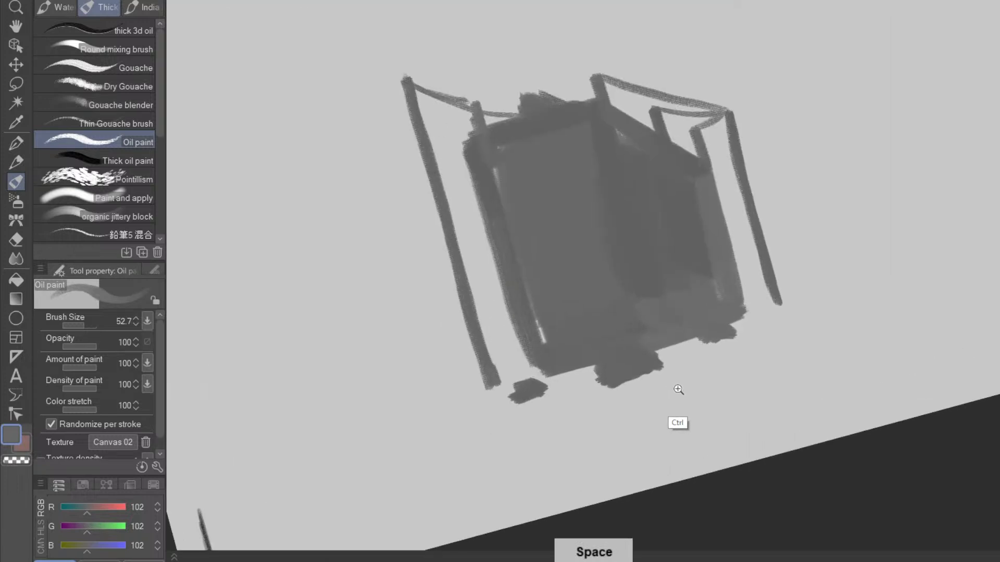
drag(732, 418, 741, 437)
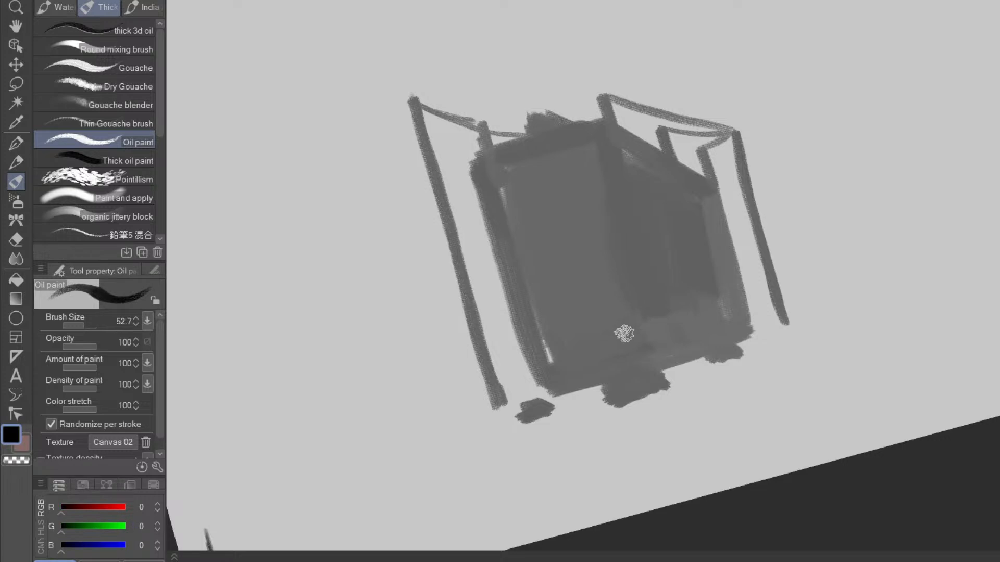
key(p)
key(p)
mouse_move(683, 436)
mouse_down()
mouse_move(763, 381)
mouse_move(777, 355)
mouse_up()
drag(595, 413, 646, 369)
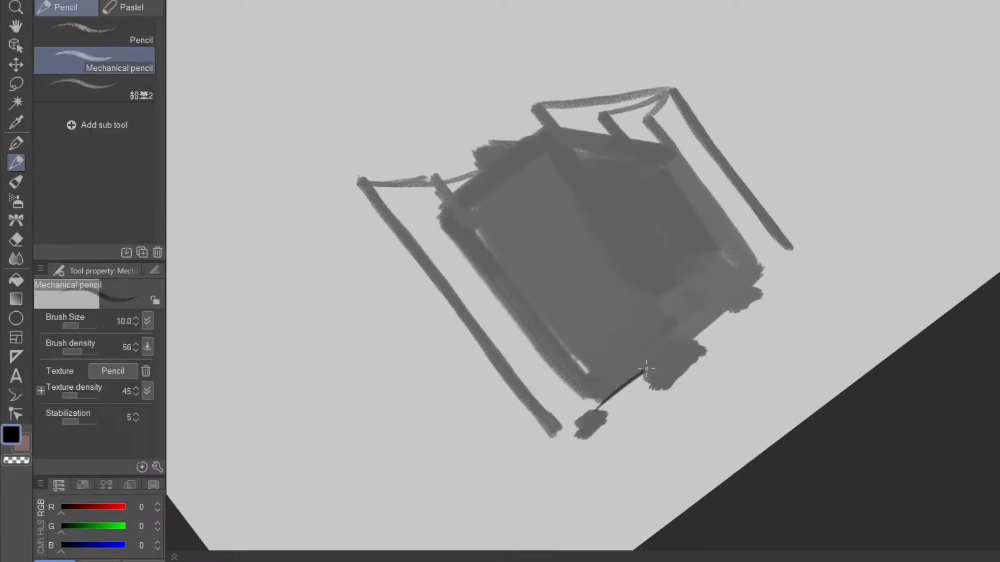
drag(606, 403, 639, 376)
drag(702, 352, 676, 380)
drag(583, 440, 605, 424)
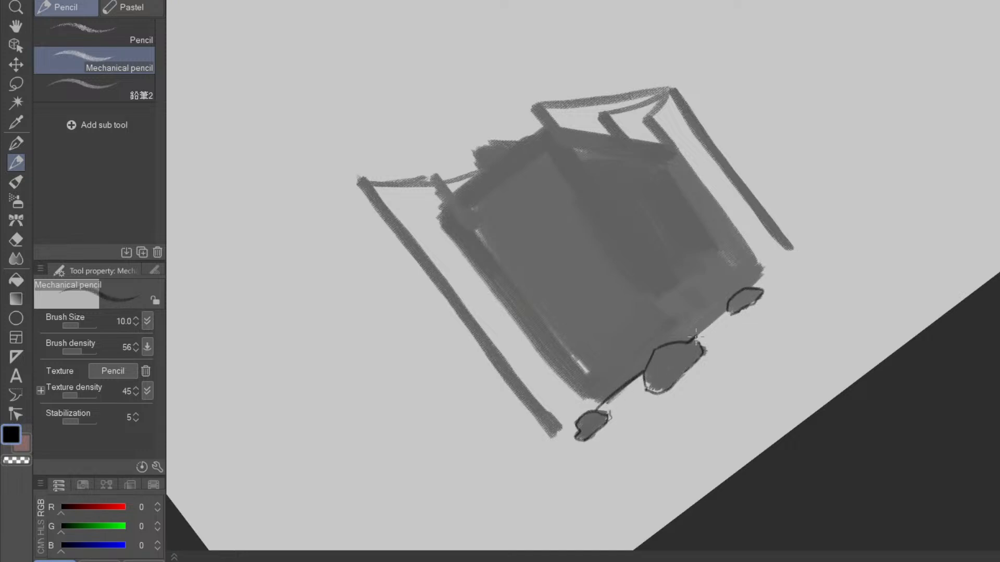
- Draw a straight black line for the box's middle vertical edge and extend the base line to the small far rock
drag(812, 359, 632, 432)
key(shift)
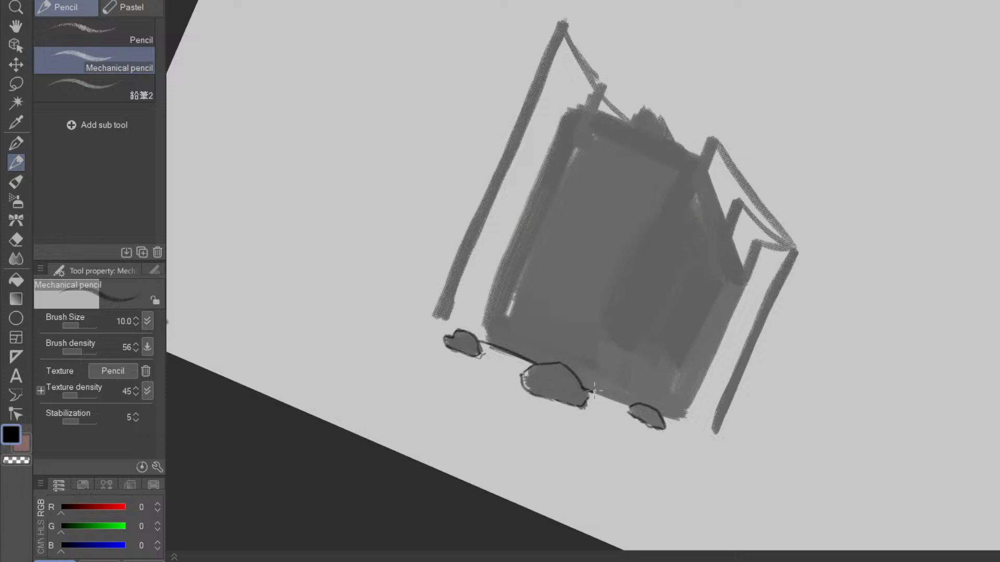
shift+click(698, 160)
mouse_move(617, 405)
mouse_down()
mouse_move(848, 222)
mouse_move(712, 313)
mouse_up()
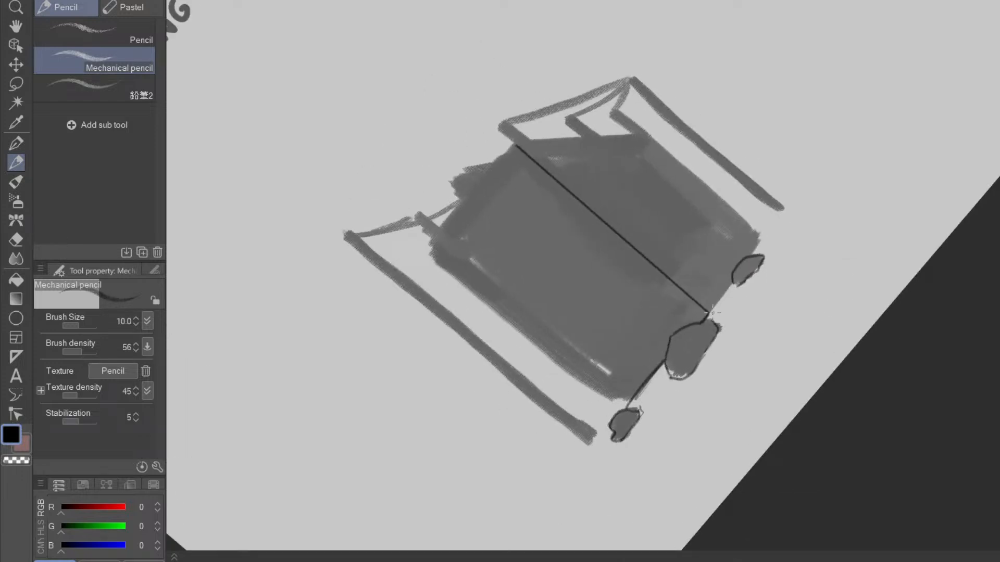
shift+click(733, 283)
- Draw the straight outer vertical edge and the top edge of the box's front face
mouse_move(841, 356)
mouse_down()
mouse_move(848, 374)
mouse_move(536, 460)
mouse_up()
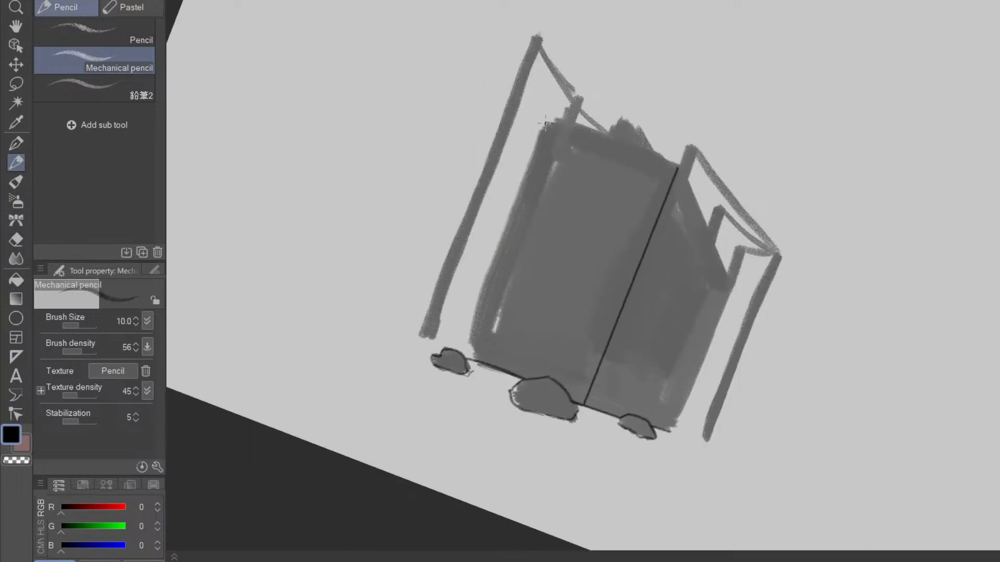
drag(550, 122, 466, 359)
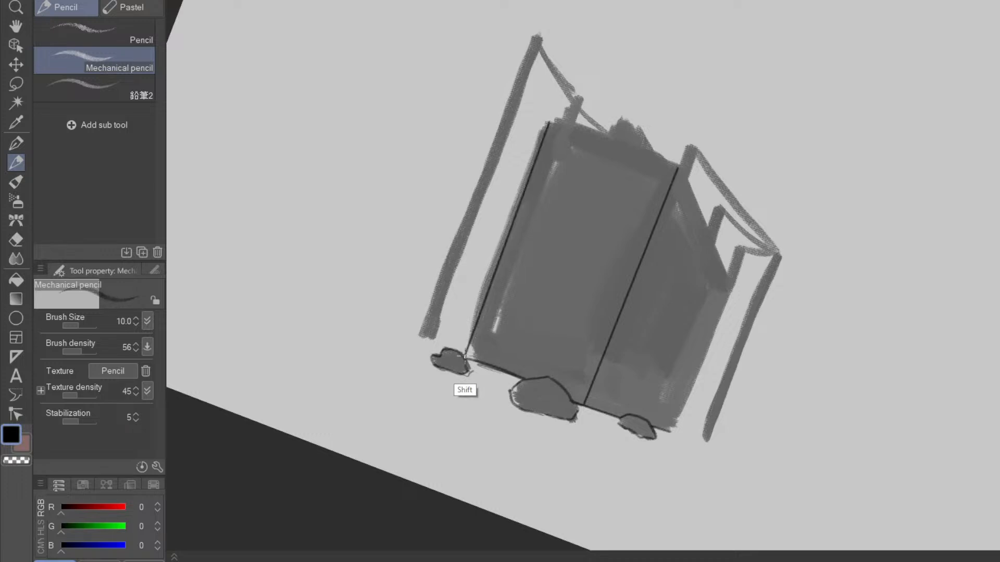
drag(662, 423, 802, 263)
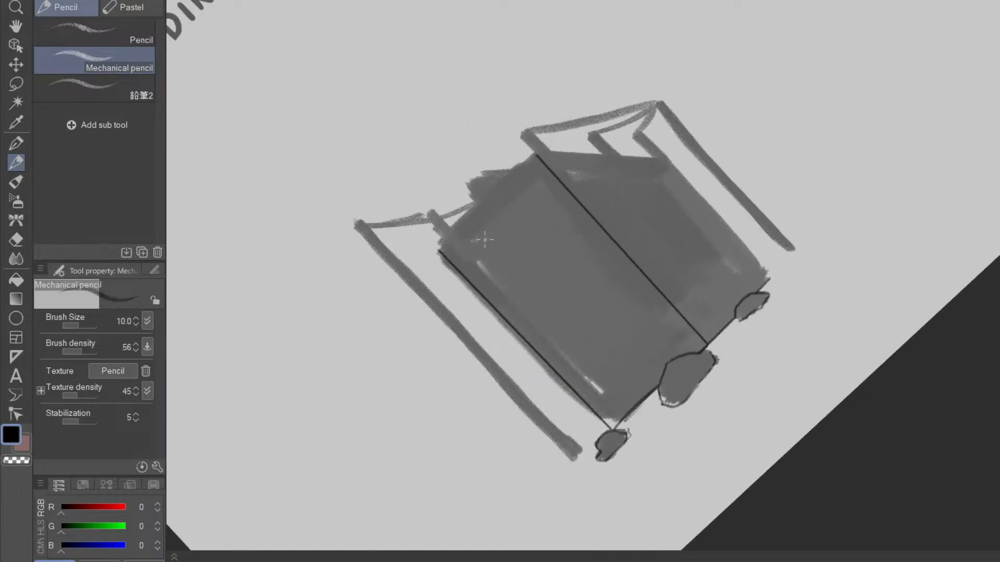
click(439, 244)
shift+click(536, 157)
- Draw the side face's sloping top edge and its far vertical edge as straight lines
mouse_move(829, 340)
mouse_down()
mouse_move(825, 386)
mouse_move(654, 443)
mouse_up()
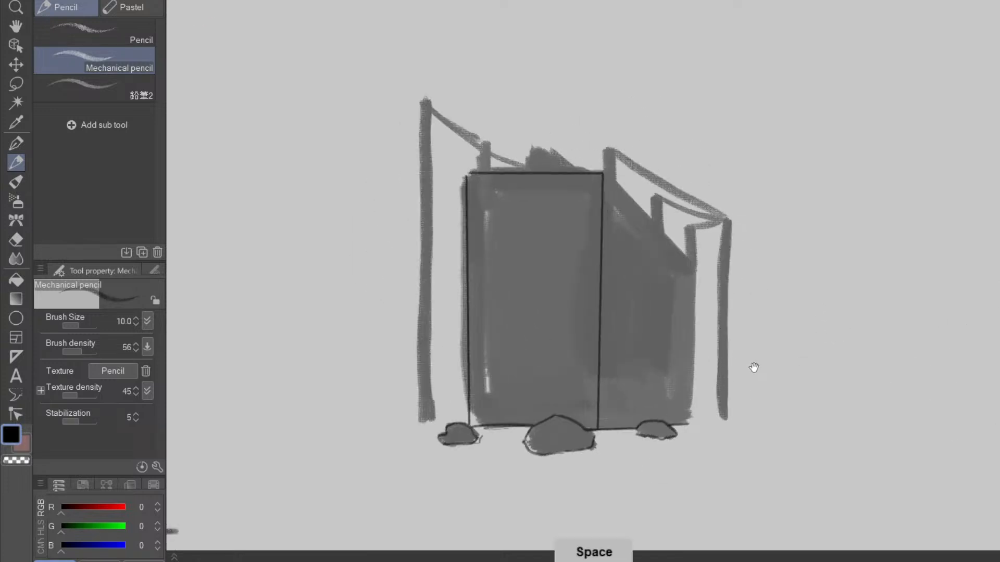
drag(755, 366, 588, 471)
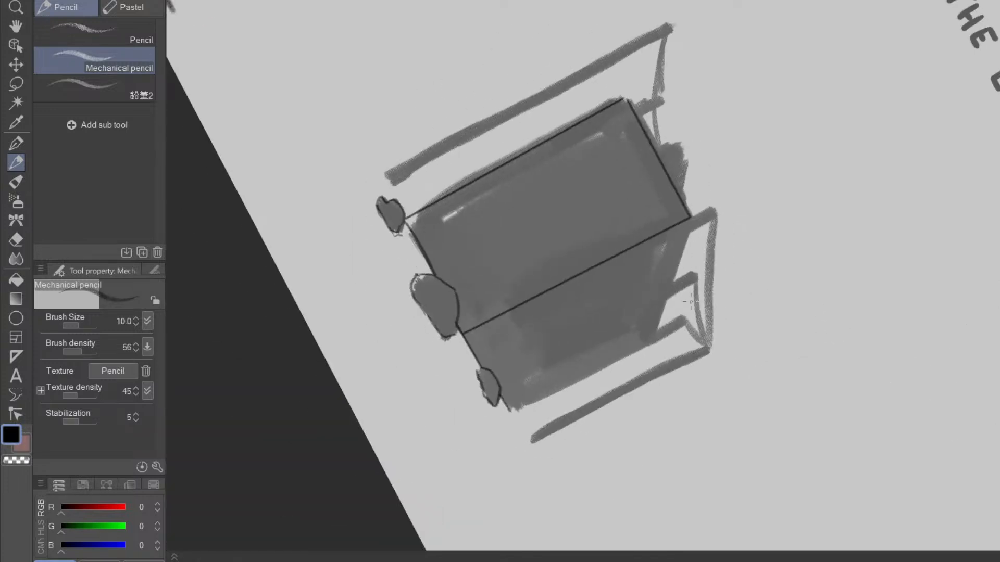
shift+click(653, 345)
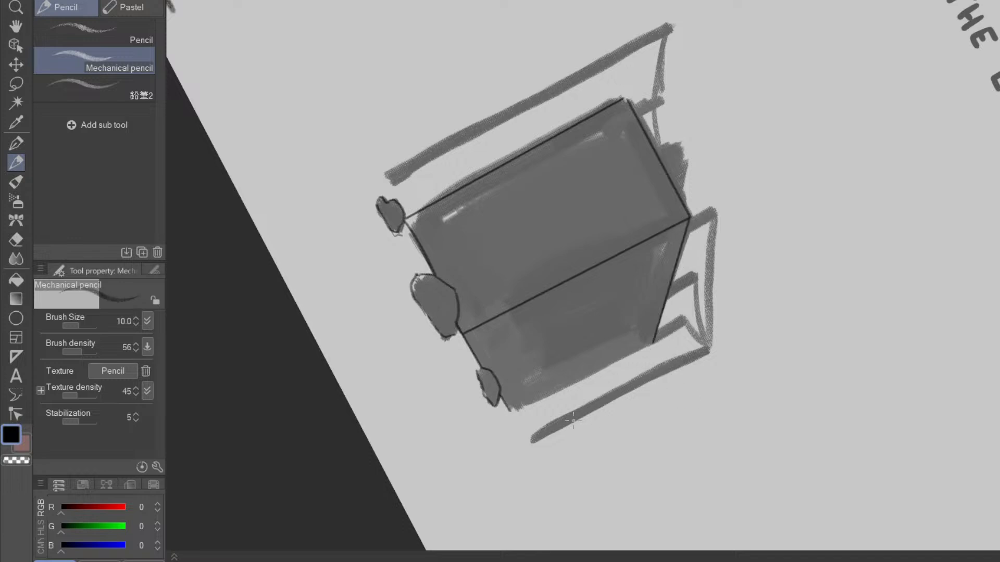
shift+click(514, 415)
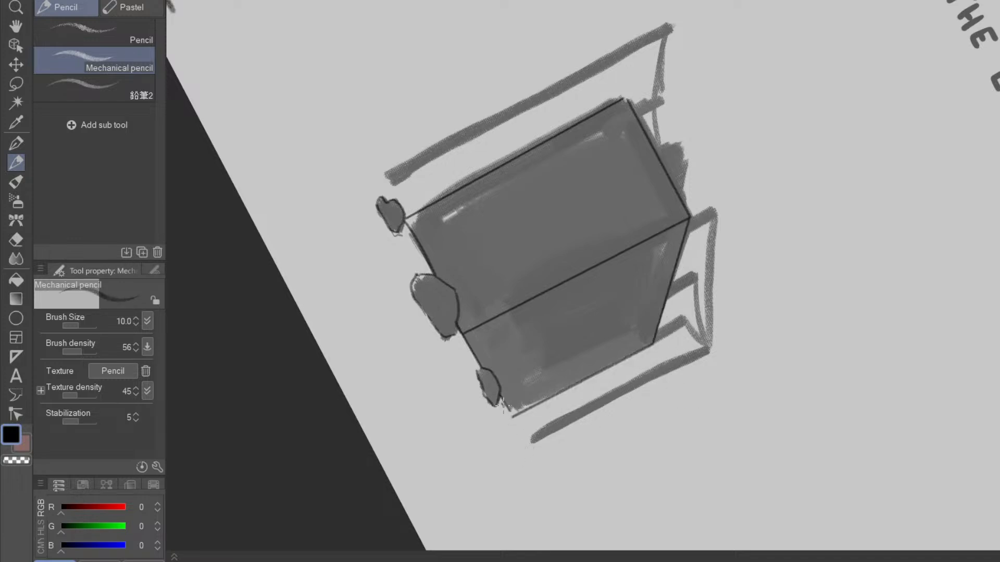
mouse_move(690, 474)
mouse_down()
mouse_move(804, 318)
mouse_move(799, 170)
mouse_up()
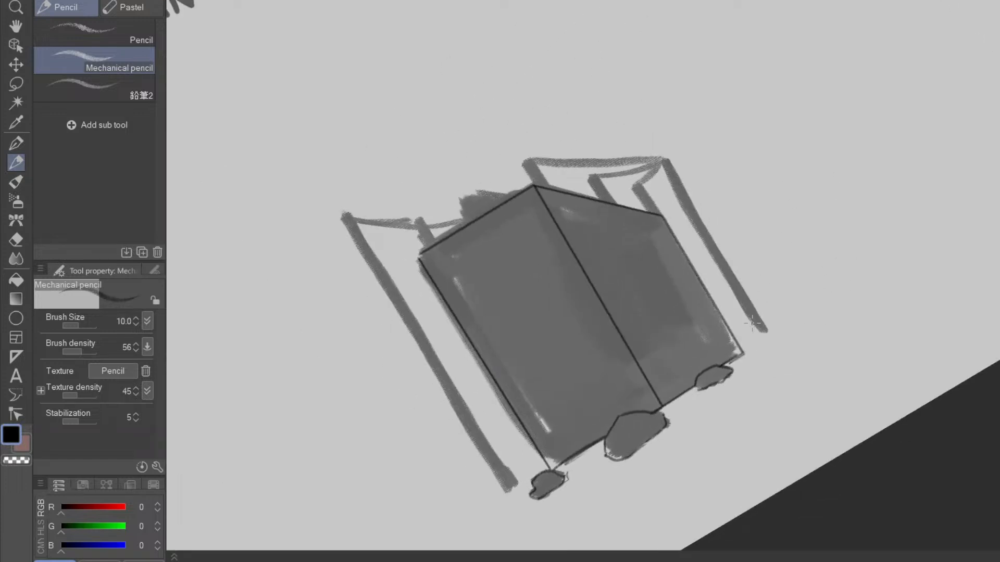
key(e)
key(p)
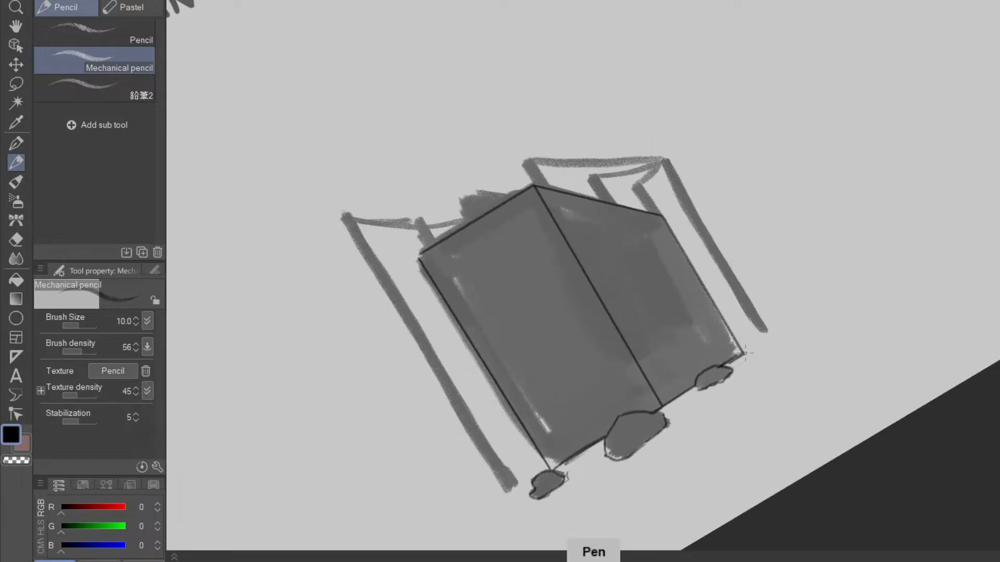
- Draw a straight inset line on the front face parallel to the box's middle vertical edge
drag(565, 414, 594, 336)
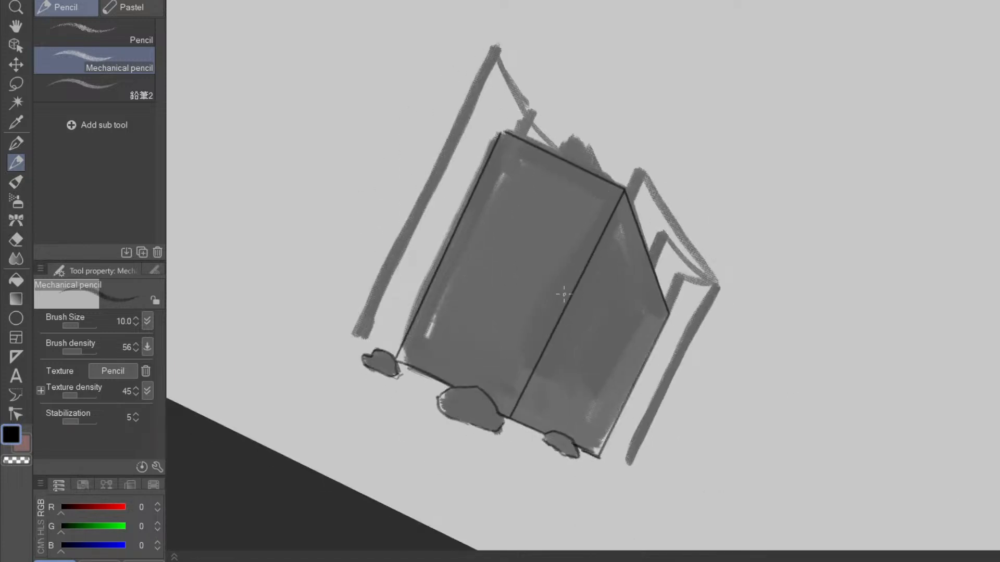
key(shift)
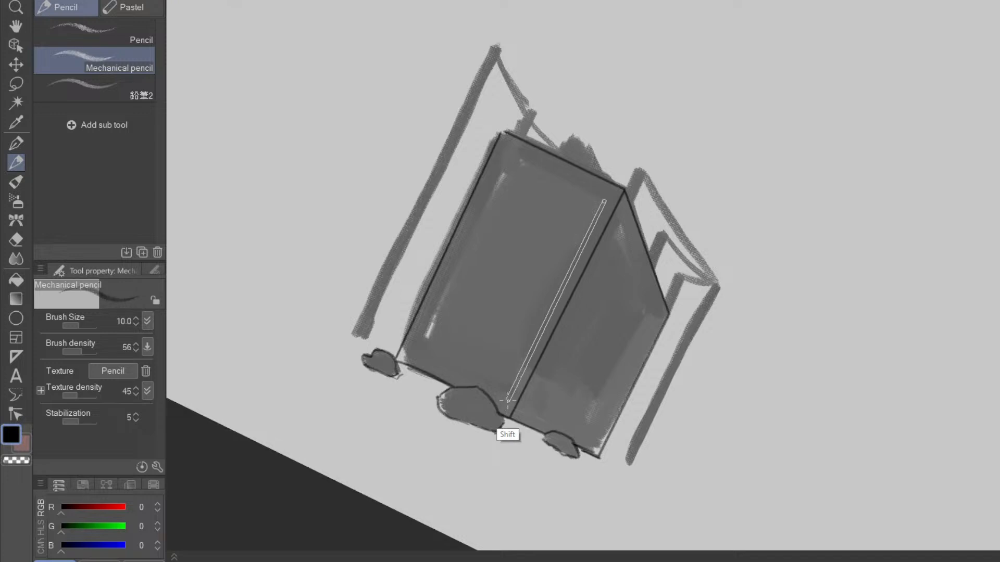
shift+click(507, 401)
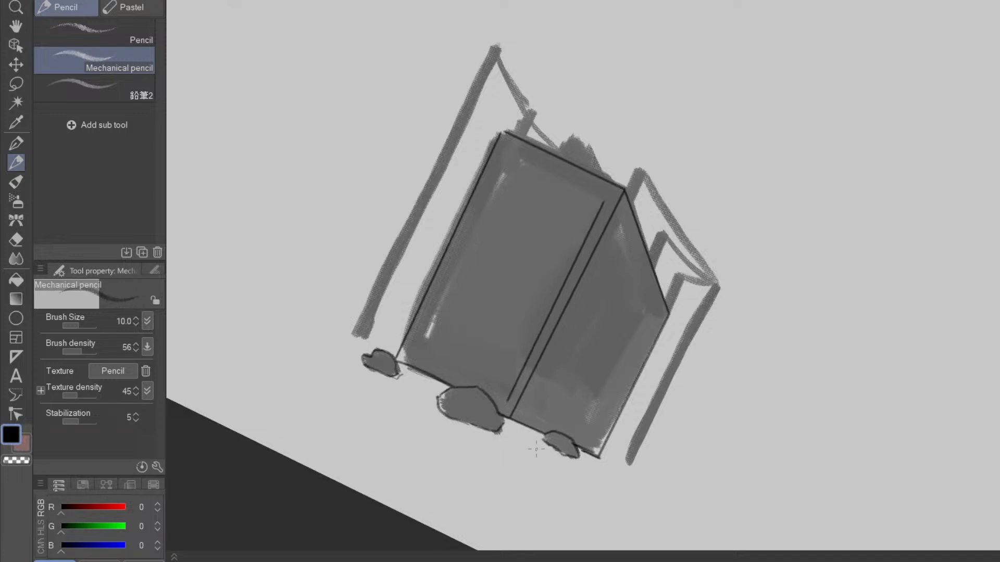
mouse_move(680, 461)
mouse_down()
mouse_move(831, 190)
mouse_move(825, 173)
mouse_up()
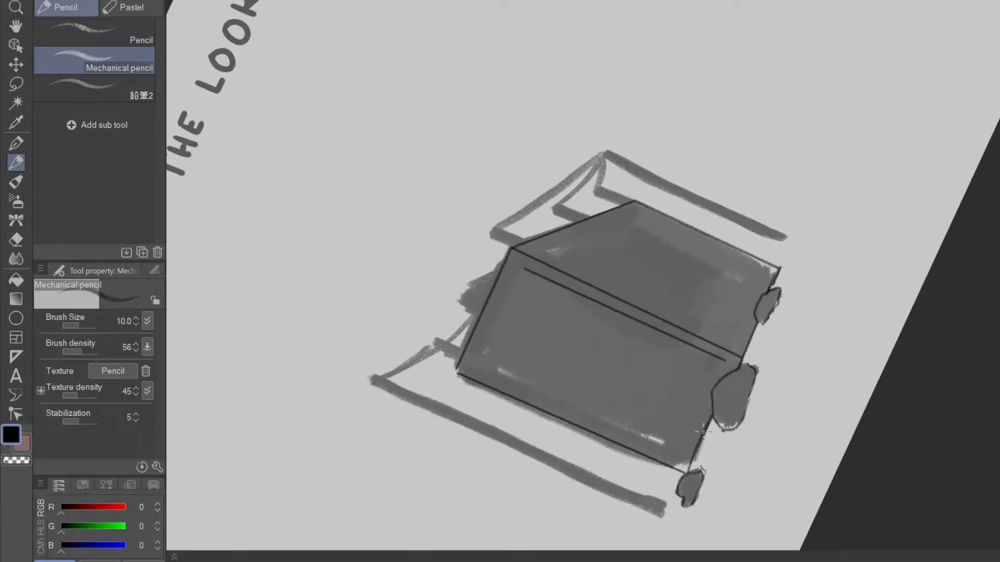
shift+click(684, 459)
key(e)
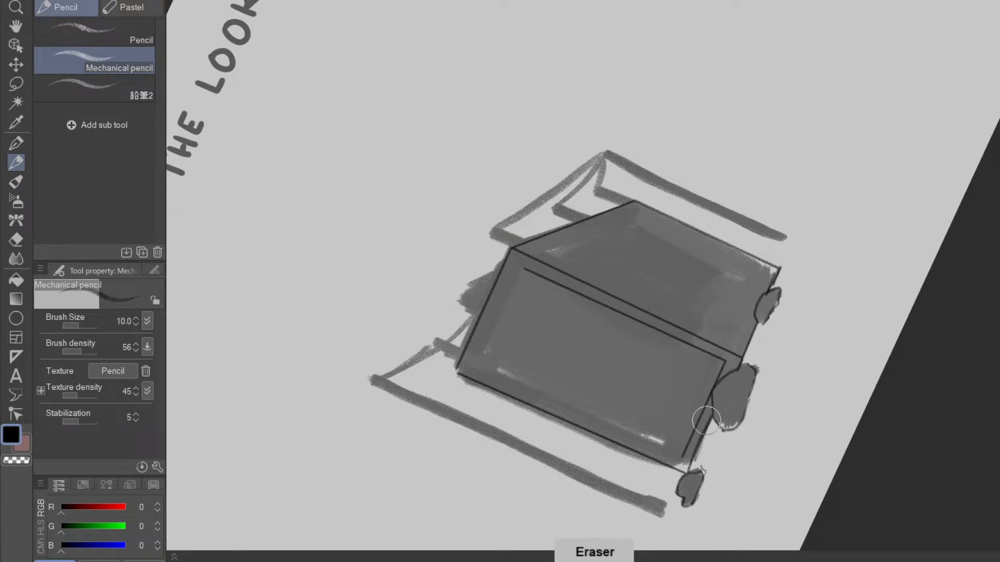
scroll(729, 376, up, 3)
key(p)
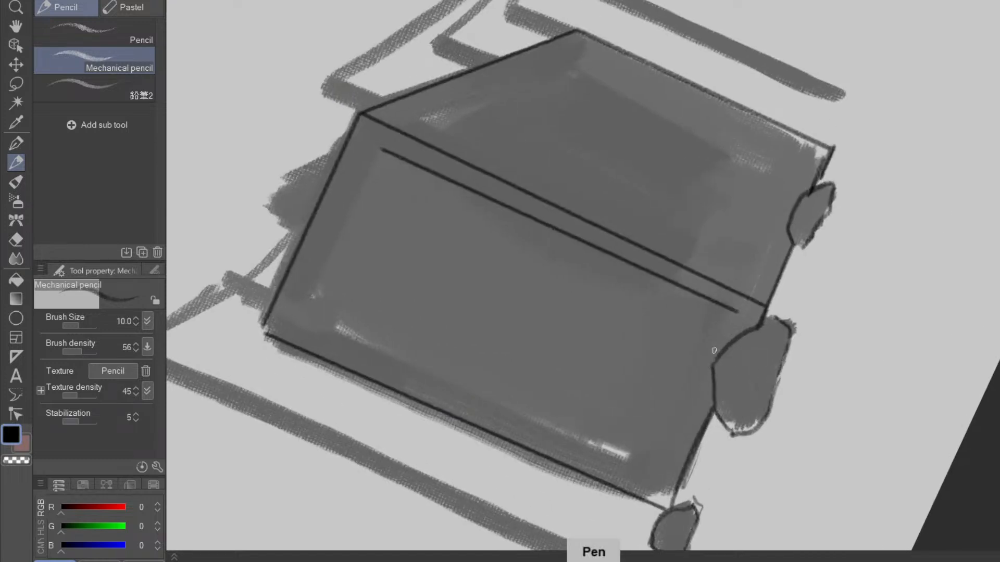
mouse_move(712, 390)
mouse_down()
mouse_move(697, 375)
mouse_move(708, 342)
mouse_move(699, 367)
mouse_move(736, 336)
mouse_up()
mouse_move(813, 381)
mouse_down()
mouse_move(806, 394)
mouse_move(579, 430)
mouse_up()
key(ctrl+z)
key(ctrl+z)
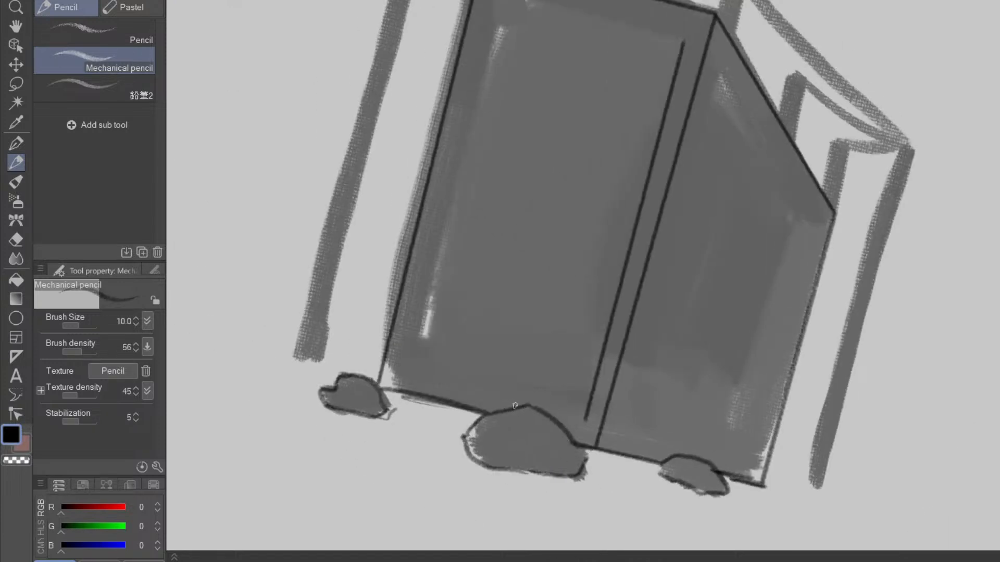
- Complete the front face's inset frame with a lower edge that bends around the large rock and straight outer vertical and top edges
mouse_move(515, 406)
mouse_down()
mouse_move(570, 398)
mouse_move(772, 427)
mouse_move(732, 327)
mouse_up()
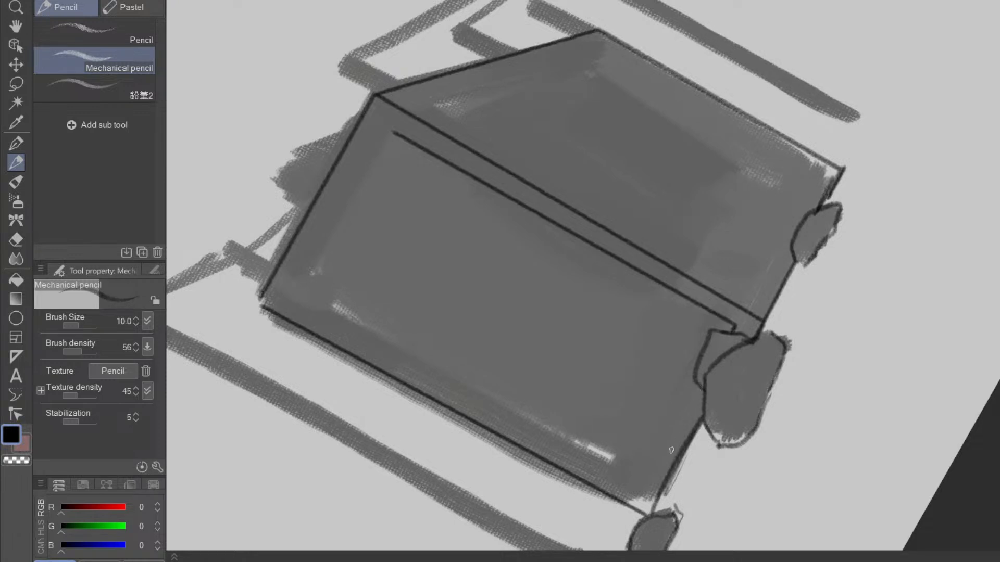
shift+click(645, 490)
drag(789, 441, 468, 482)
drag(455, 347, 420, 493)
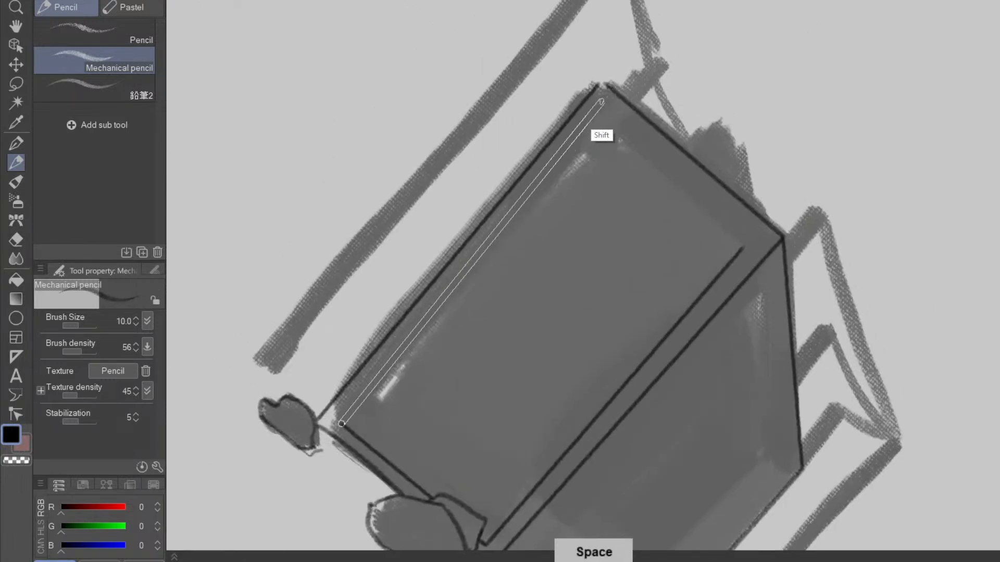
shift+click(602, 102)
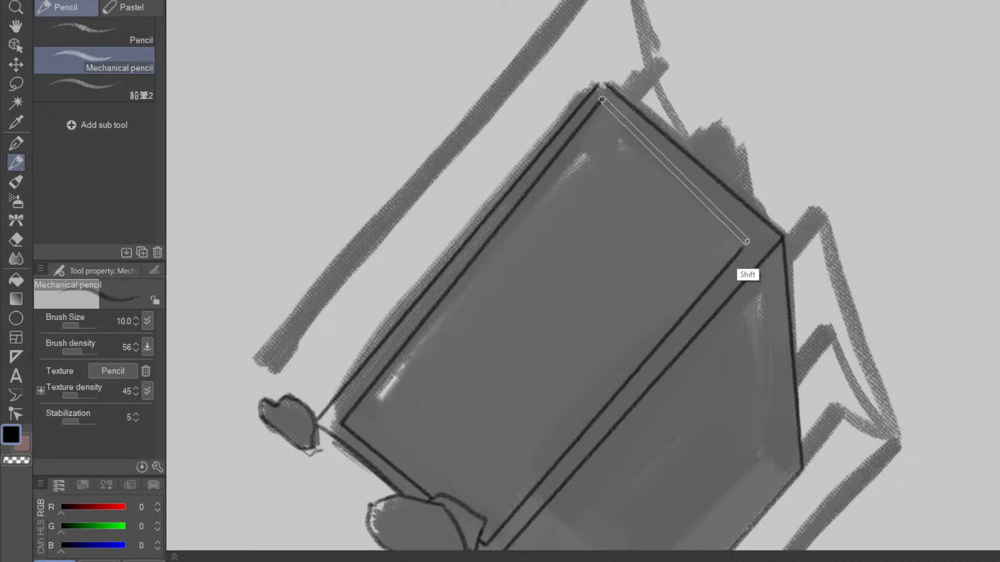
drag(757, 242, 661, 317)
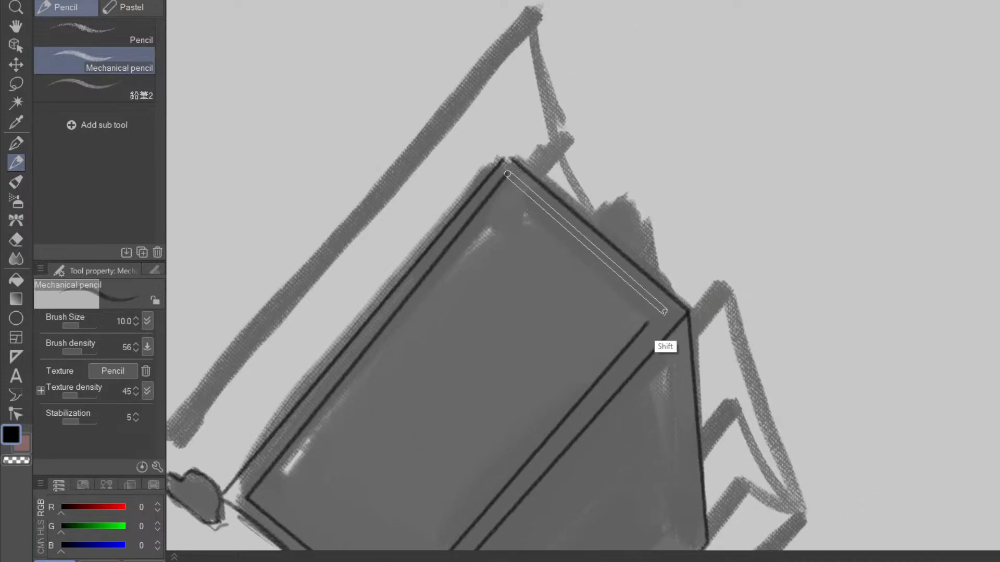
shift+click(665, 308)
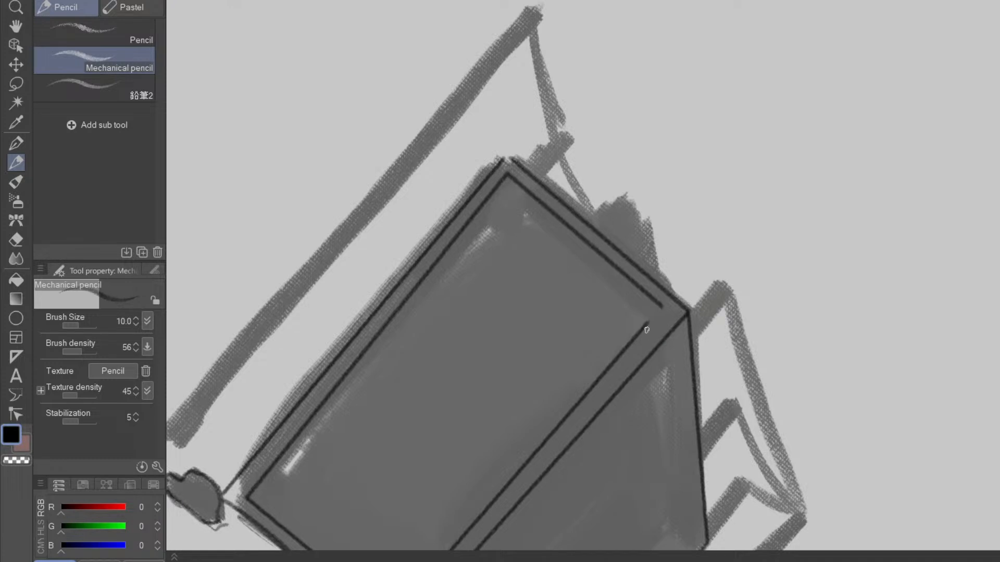
- Draw a second line just inside the frame's outer vertical and top edges and join the two frame lines at their upper corner
drag(643, 443, 711, 273)
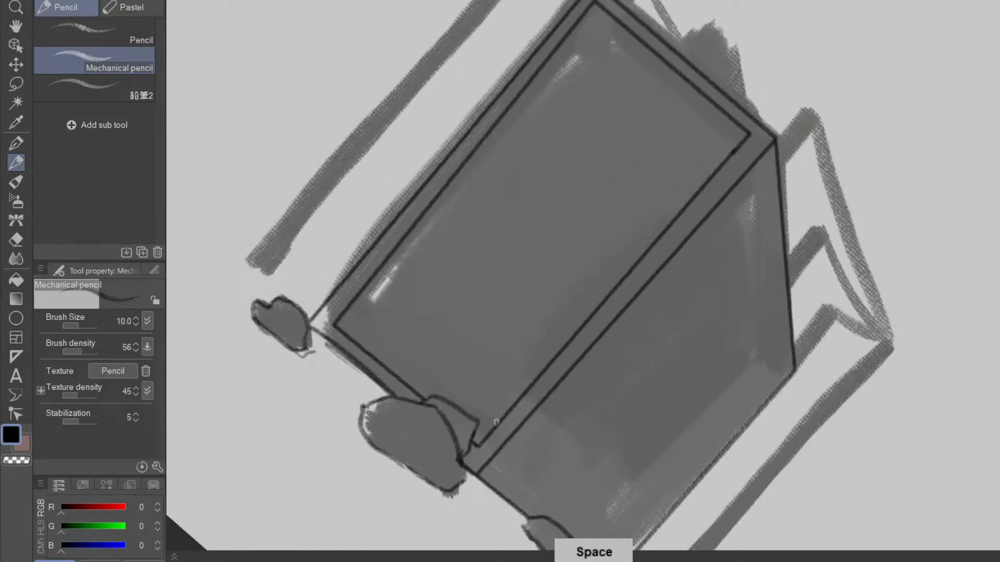
drag(585, 345, 506, 438)
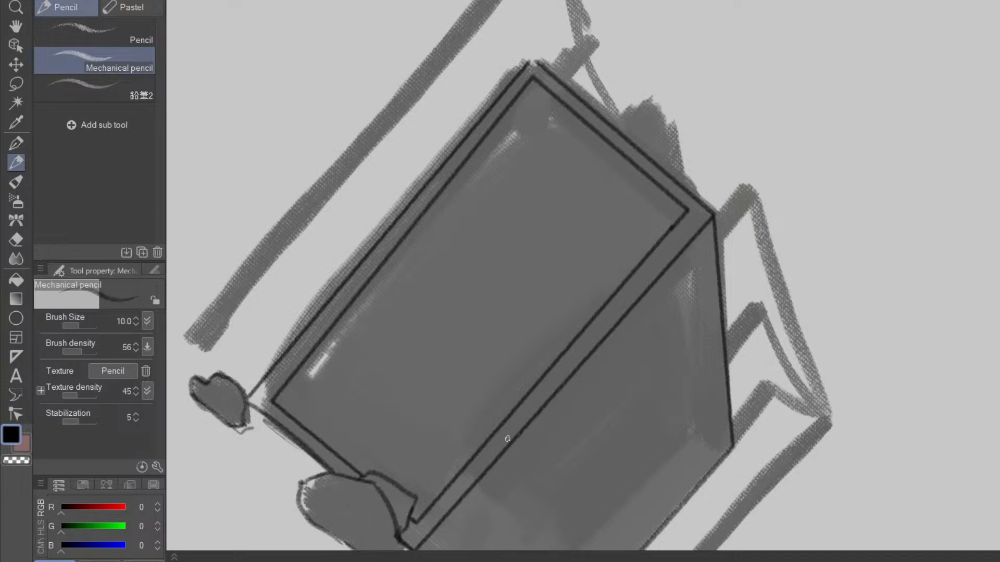
drag(507, 439, 562, 384)
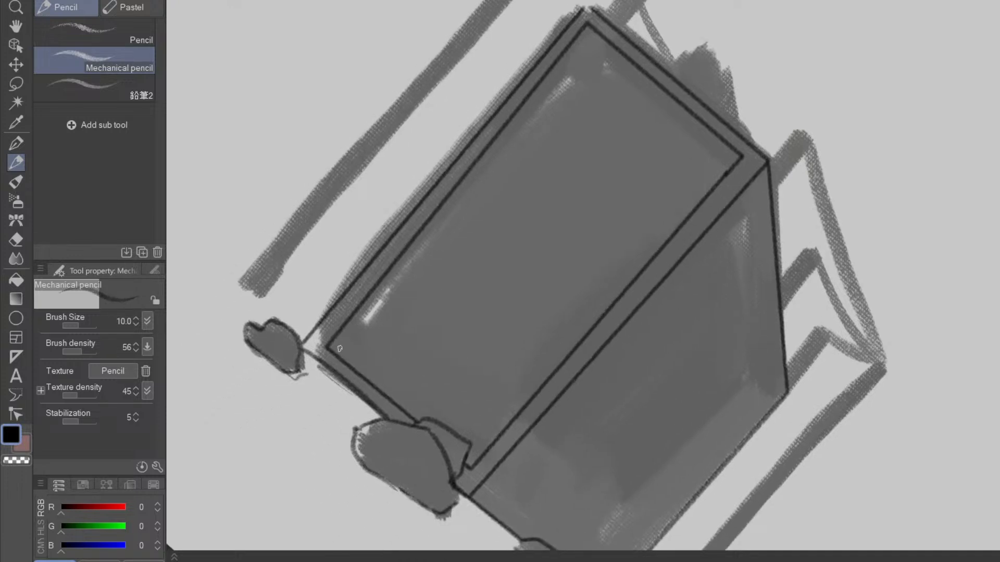
shift+click(590, 39)
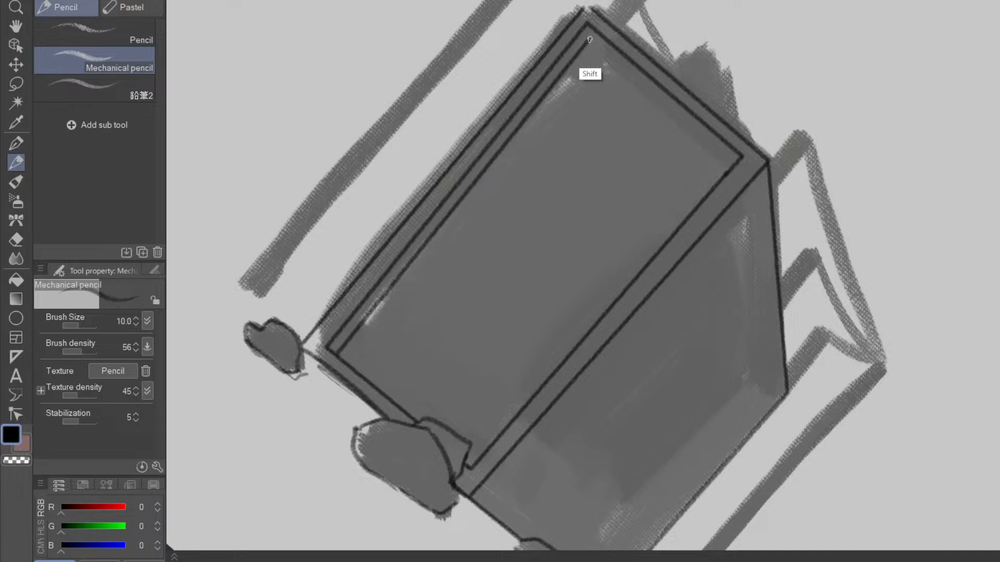
shift+click(734, 161)
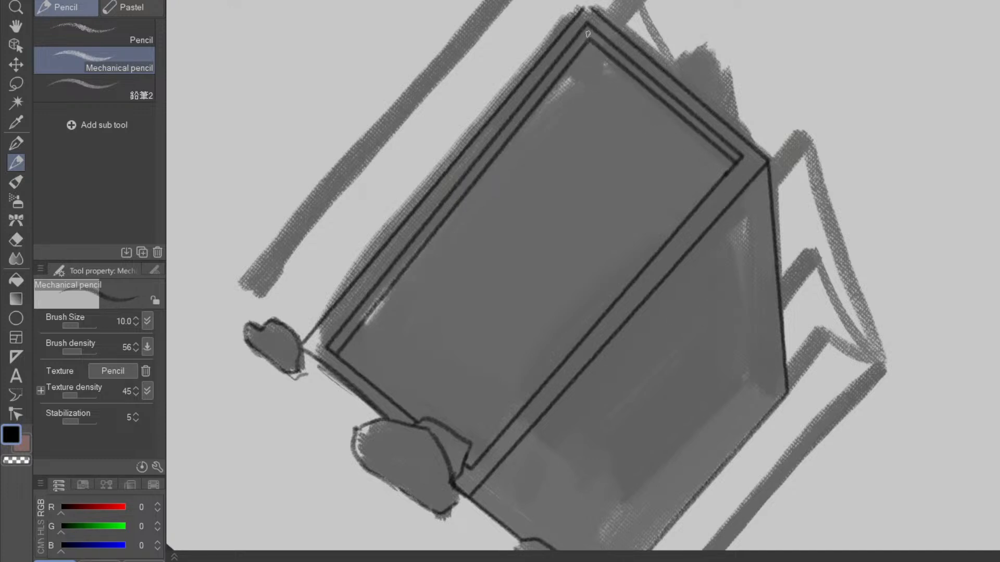
drag(588, 25, 589, 41)
drag(647, 425, 625, 463)
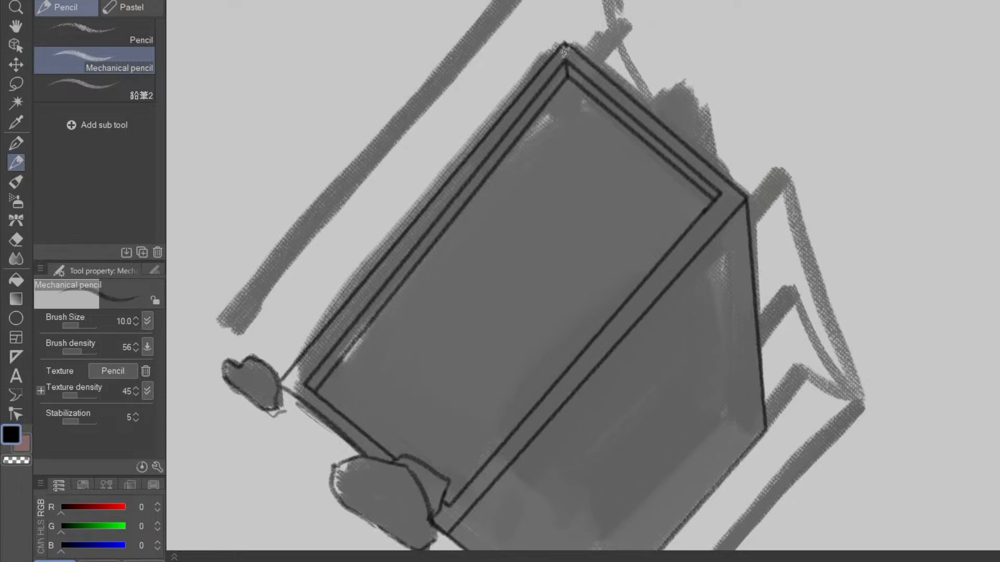
- Draw straight inset lines on the side face parallel to the box's middle vertical edge and the sloping top edge
drag(857, 360, 750, 316)
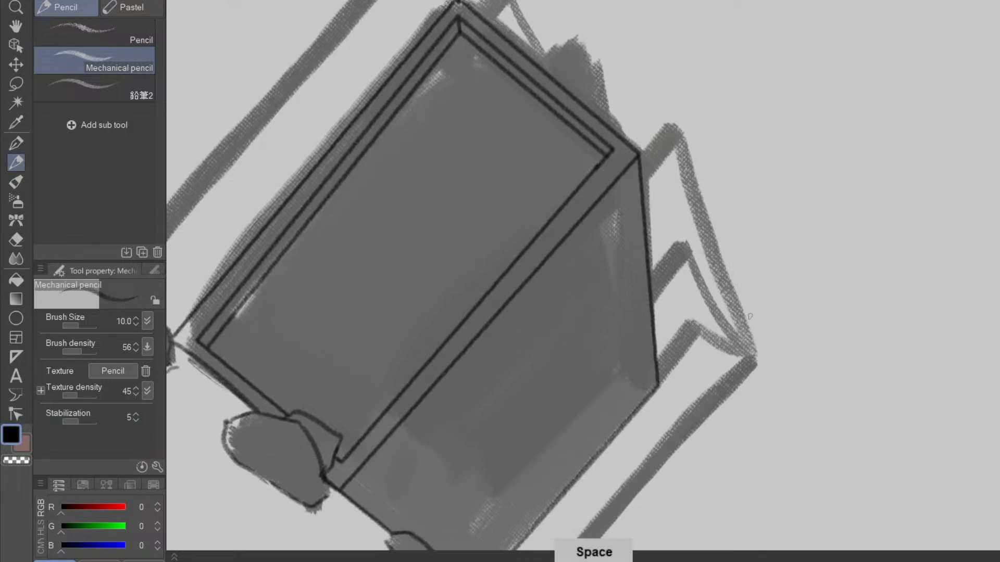
key(shift)
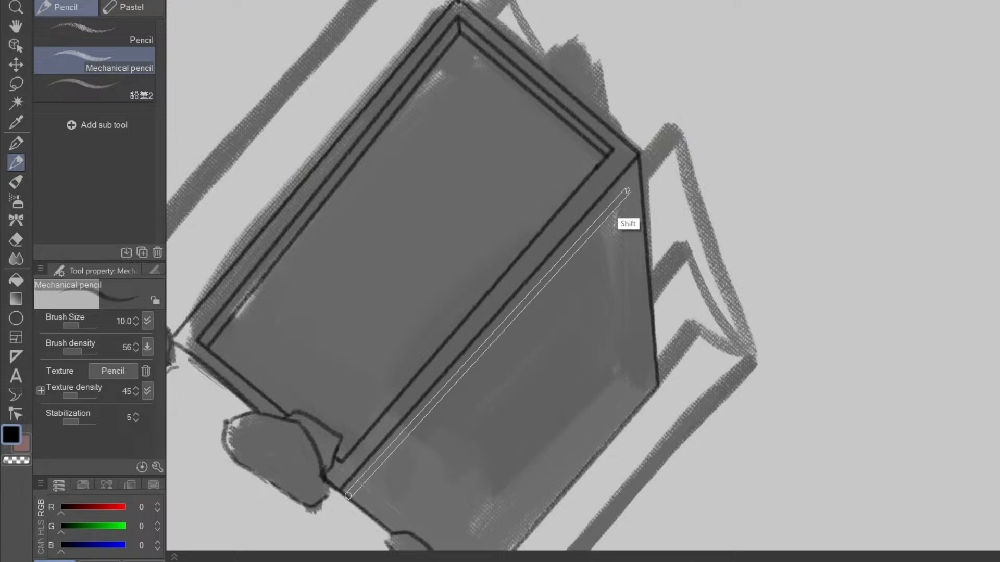
shift+click(629, 177)
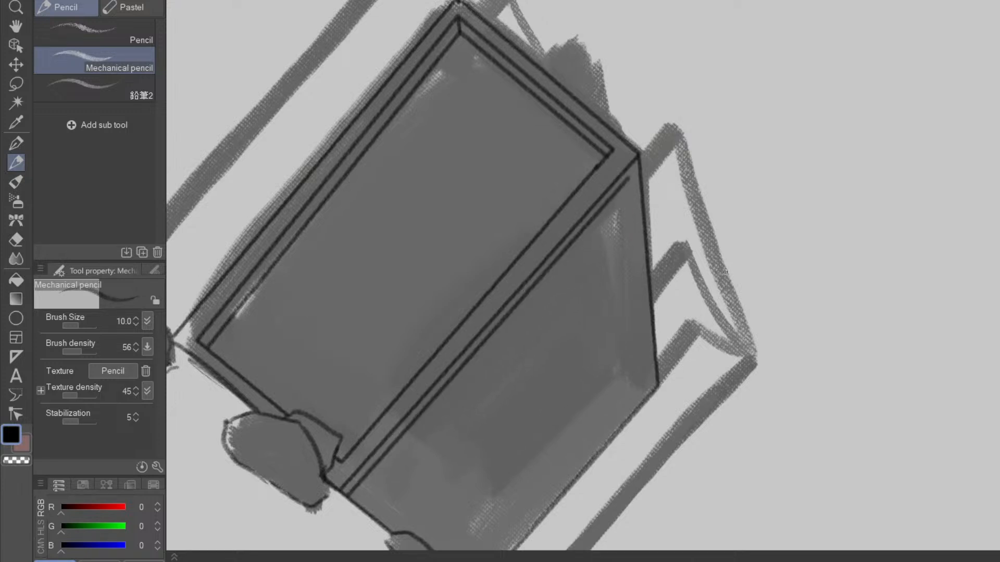
drag(711, 389, 644, 346)
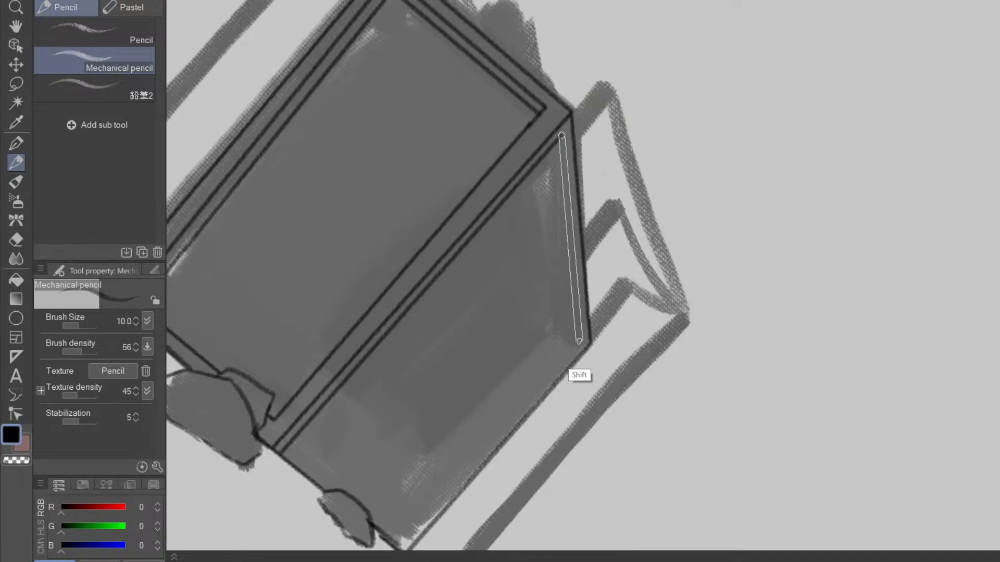
shift+click(580, 343)
- Complete the side face's inset frame with straight lines along its far vertical edge and lower edge
drag(579, 344, 622, 258)
key(shift)
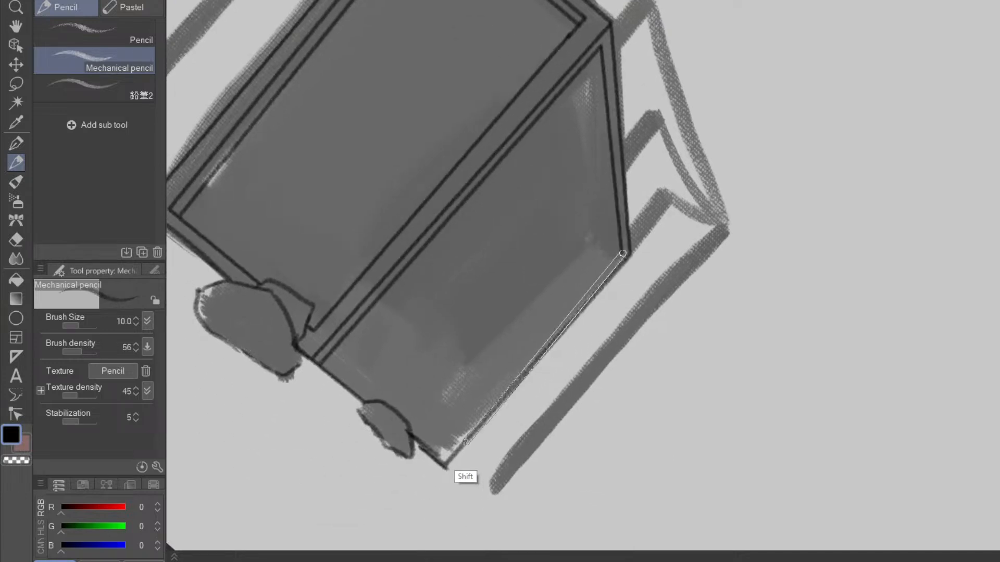
shift+click(444, 454)
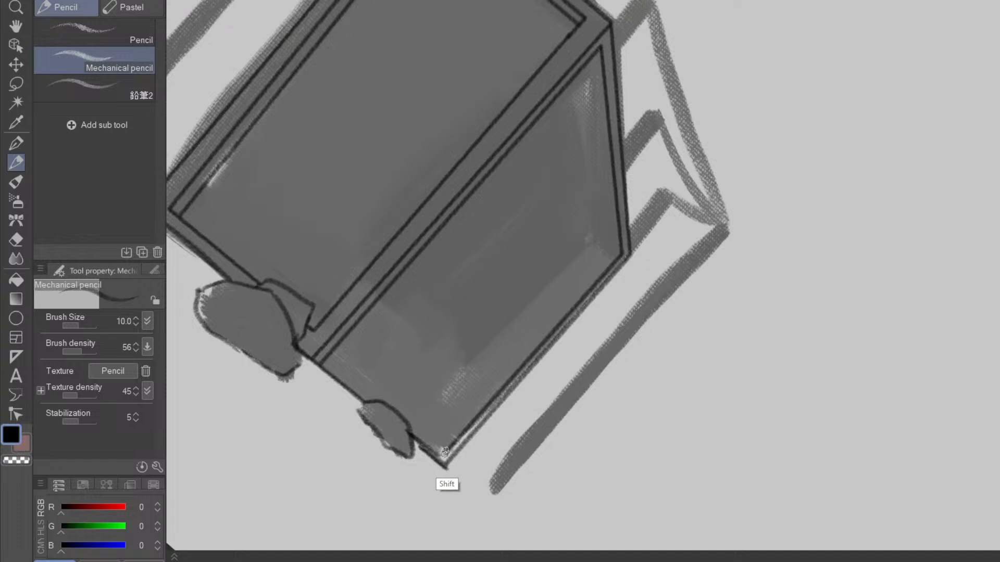
shift+click(338, 357)
- Draw a second line just inside the side frame's far vertical edge and sloping top edge
key(space)
drag(549, 485, 535, 507)
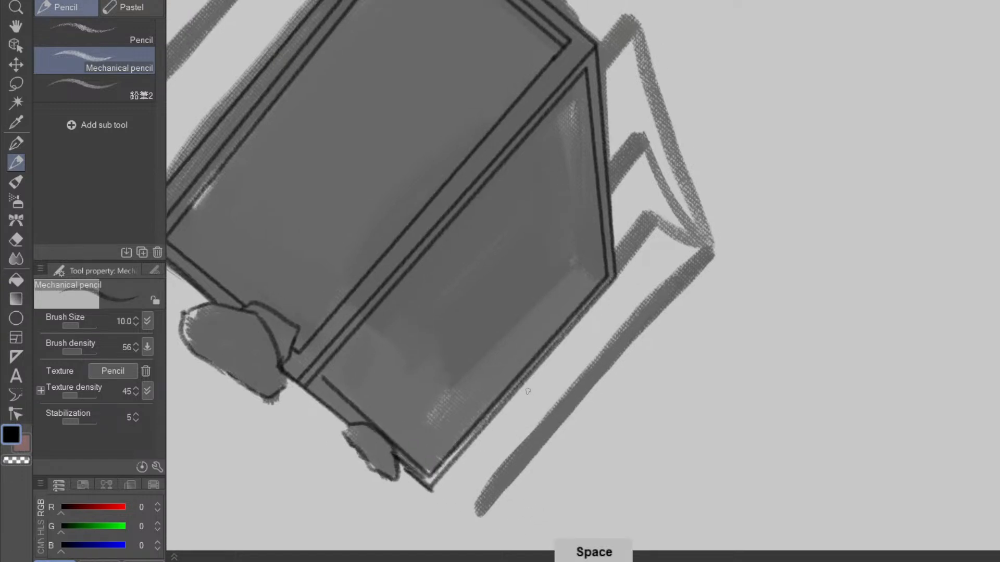
click(424, 471)
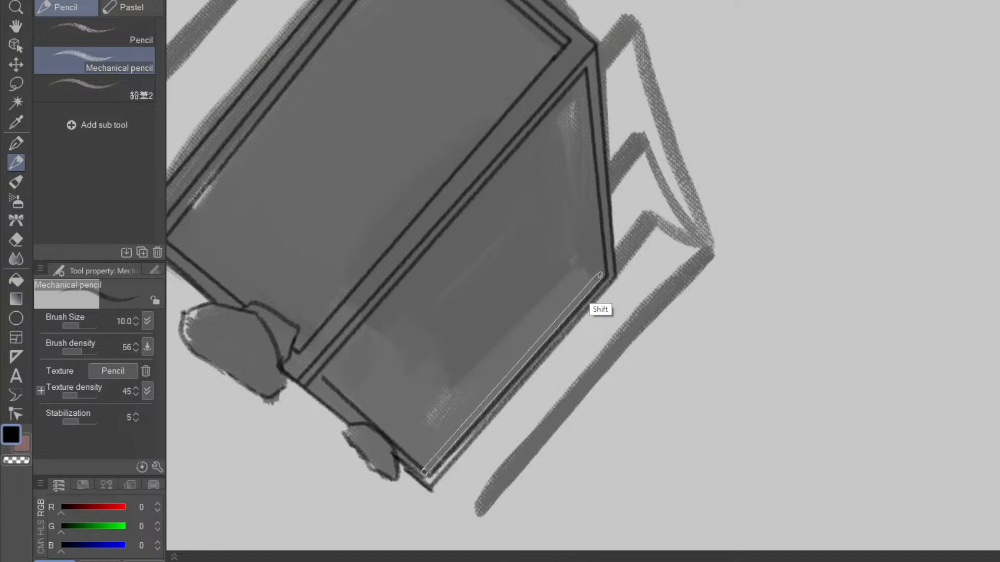
shift+click(603, 275)
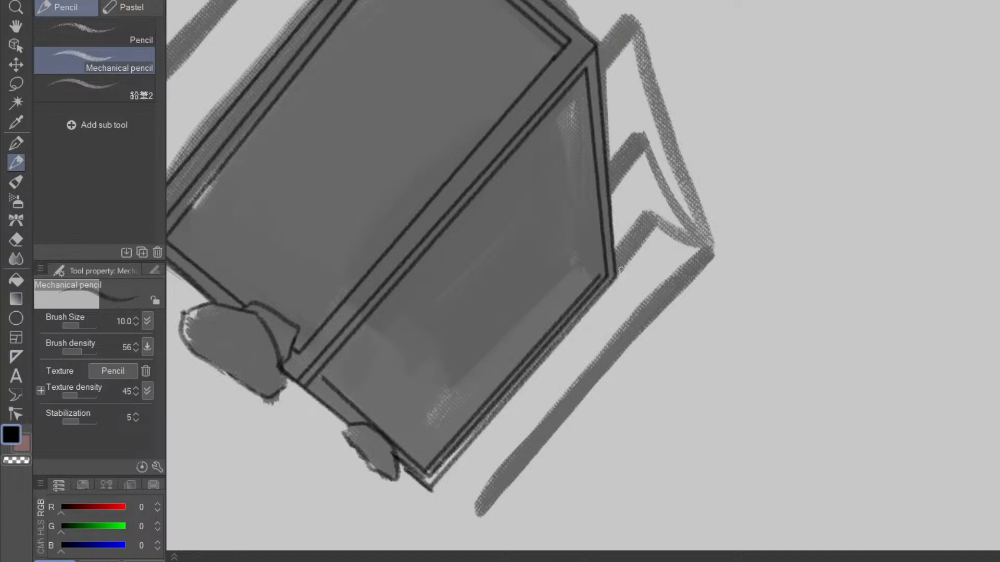
shift+click(579, 78)
- Mark the frame's corner joints on both faces with small squares and nail dots
drag(650, 455, 761, 210)
drag(745, 335, 788, 179)
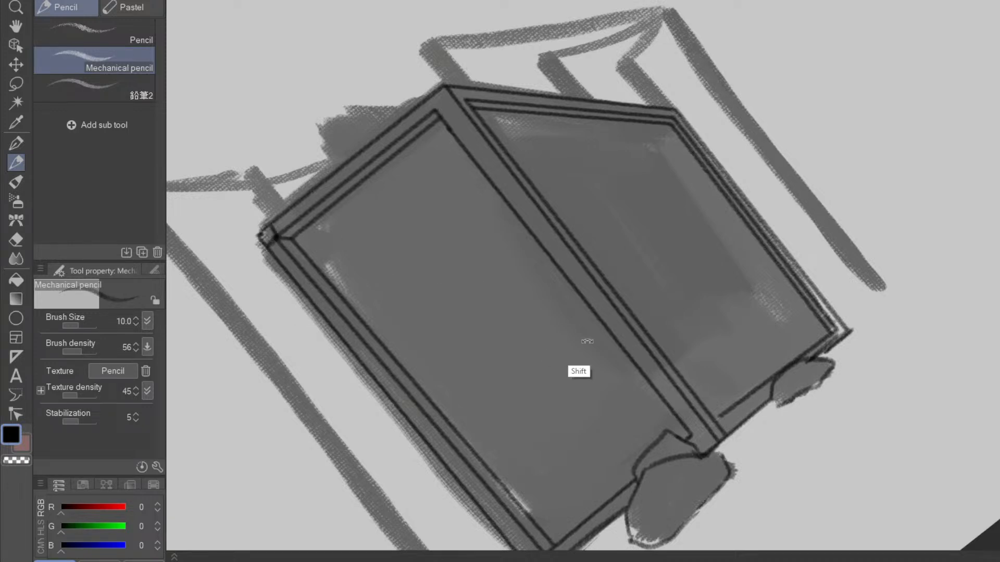
drag(578, 364, 565, 275)
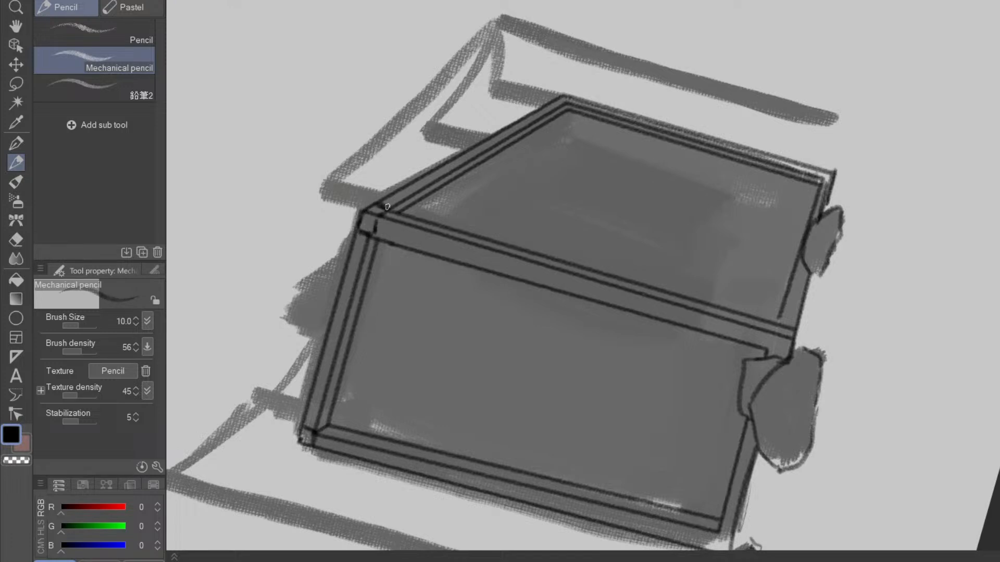
mouse_move(387, 207)
mouse_down()
mouse_move(625, 373)
mouse_move(776, 368)
mouse_up()
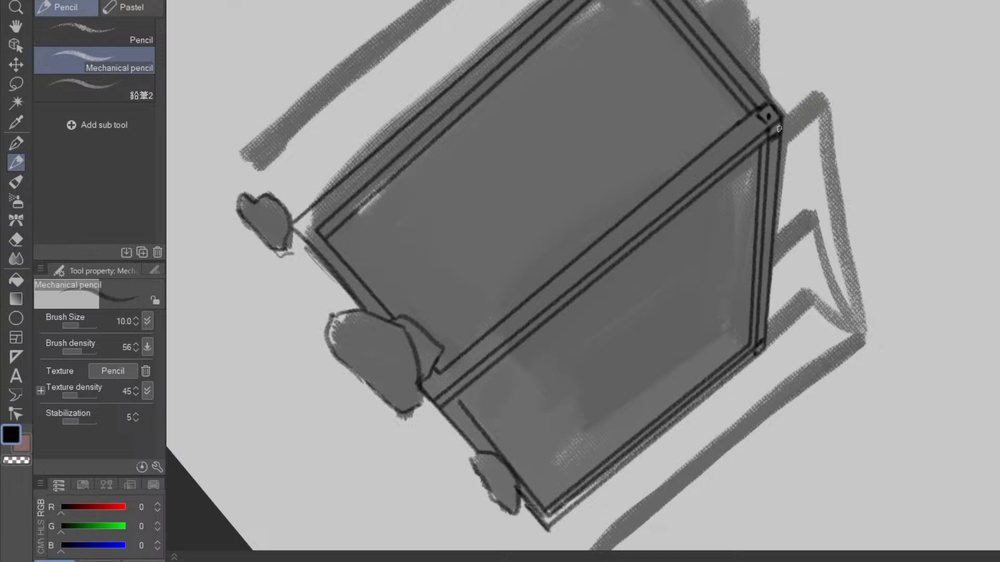
drag(779, 127, 704, 212)
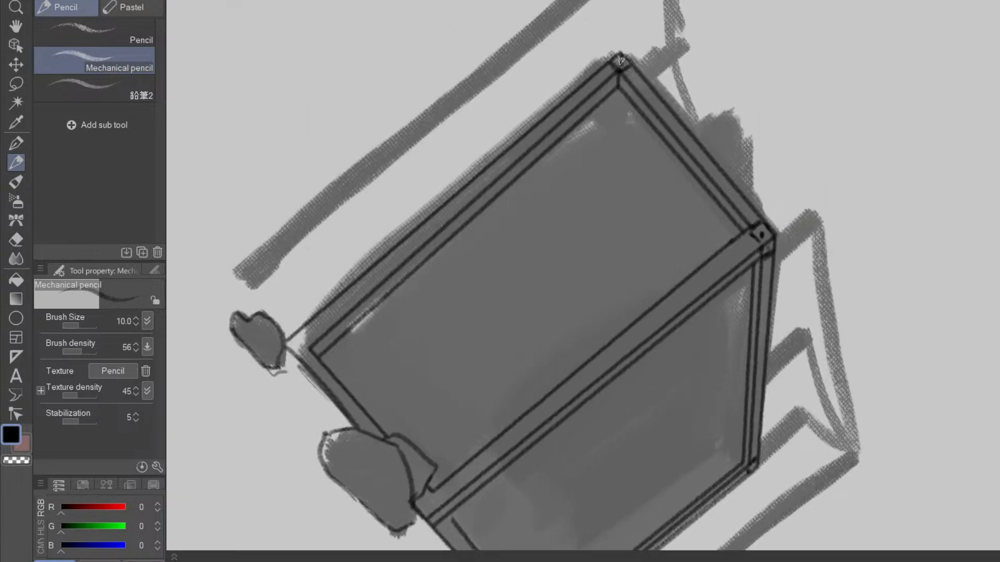
drag(298, 336, 312, 349)
mouse_move(416, 405)
mouse_down()
mouse_move(477, 450)
mouse_move(450, 463)
mouse_move(420, 447)
mouse_up()
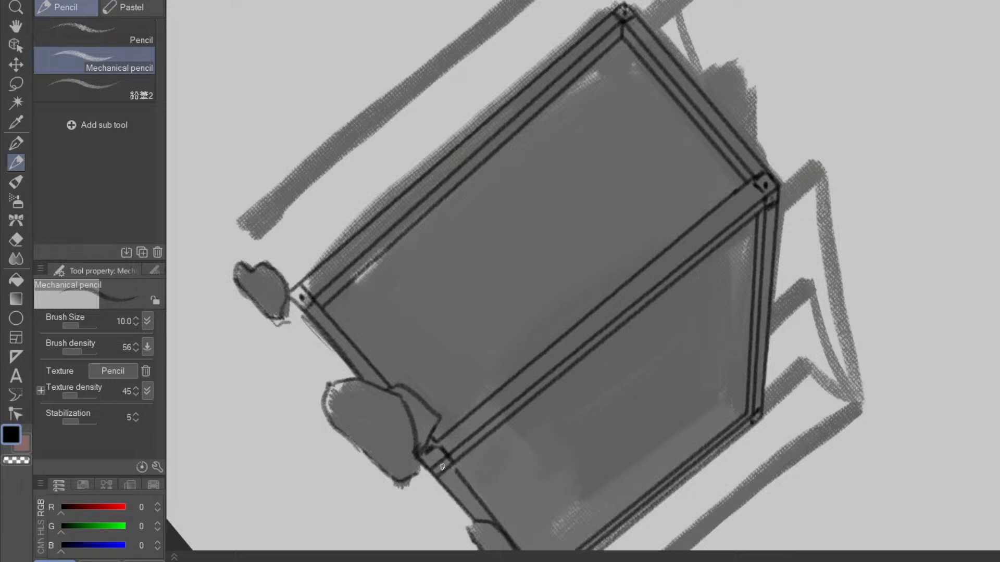
- Draw an arch under the top of the front frame's opening and a dark straight line from its outer end to the lower edge
drag(700, 491, 691, 461)
drag(681, 509, 736, 282)
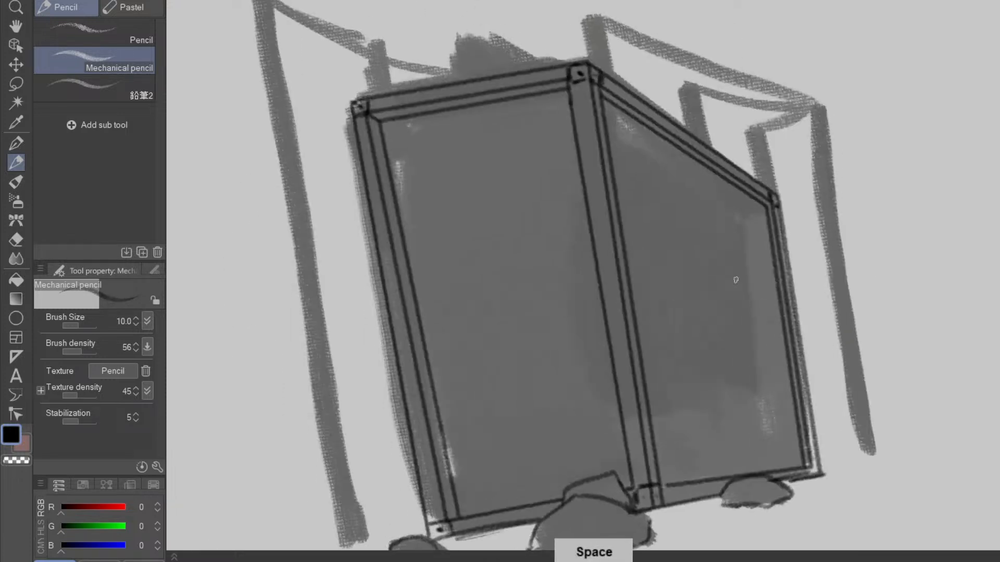
drag(694, 397, 720, 435)
mouse_move(720, 340)
mouse_down()
mouse_move(801, 351)
mouse_move(415, 267)
mouse_move(419, 241)
mouse_move(501, 177)
mouse_move(487, 191)
mouse_up()
drag(667, 329, 480, 501)
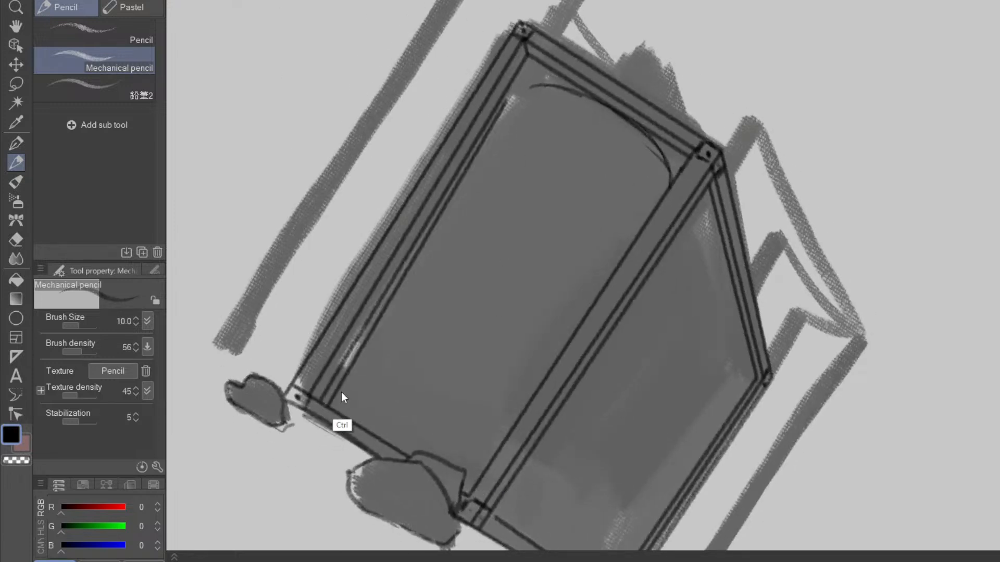
click(327, 405)
shift+click(529, 88)
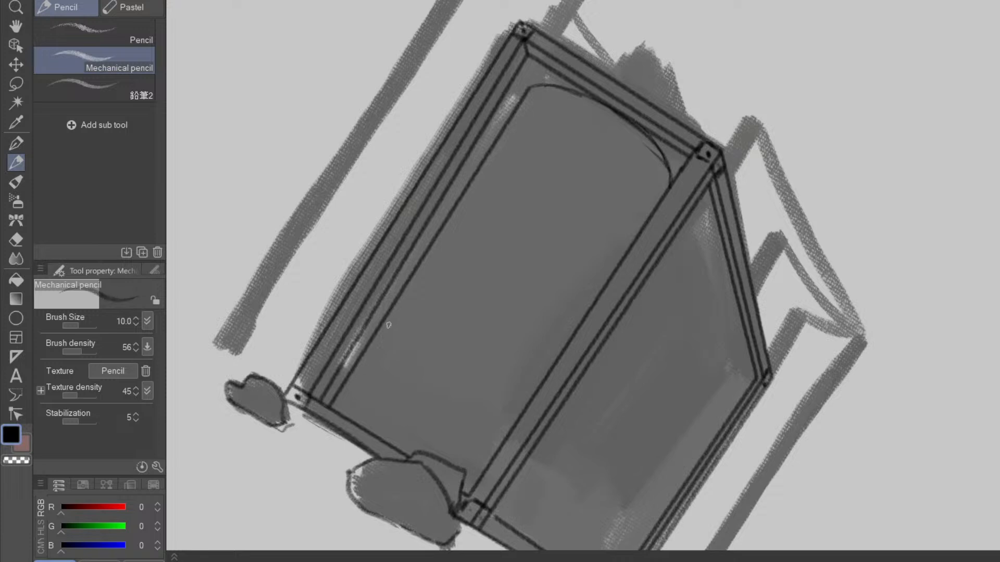
drag(334, 402, 517, 111)
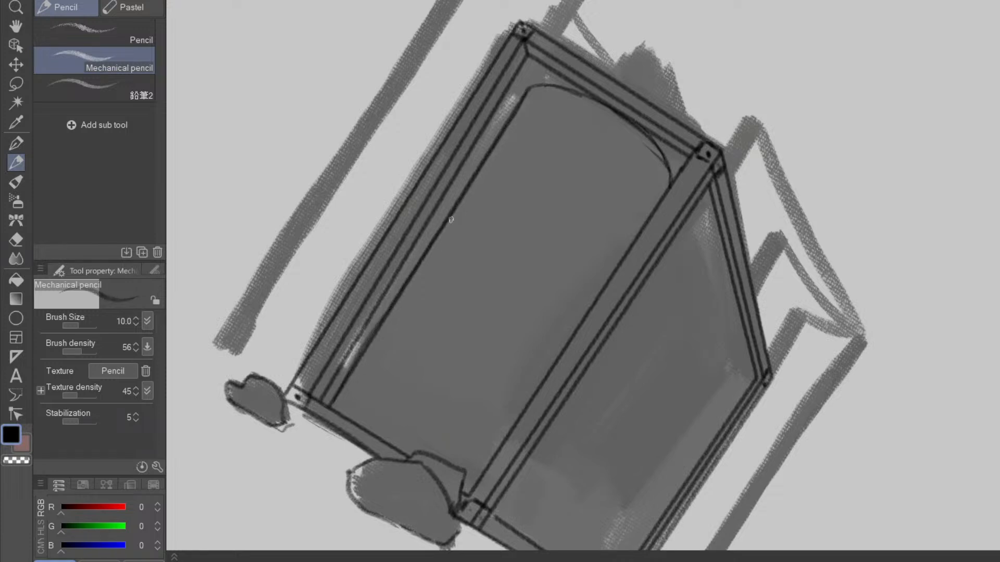
- Draw a second arch below the first on the front panel and retrace the upper arch more darkly
drag(455, 407, 550, 282)
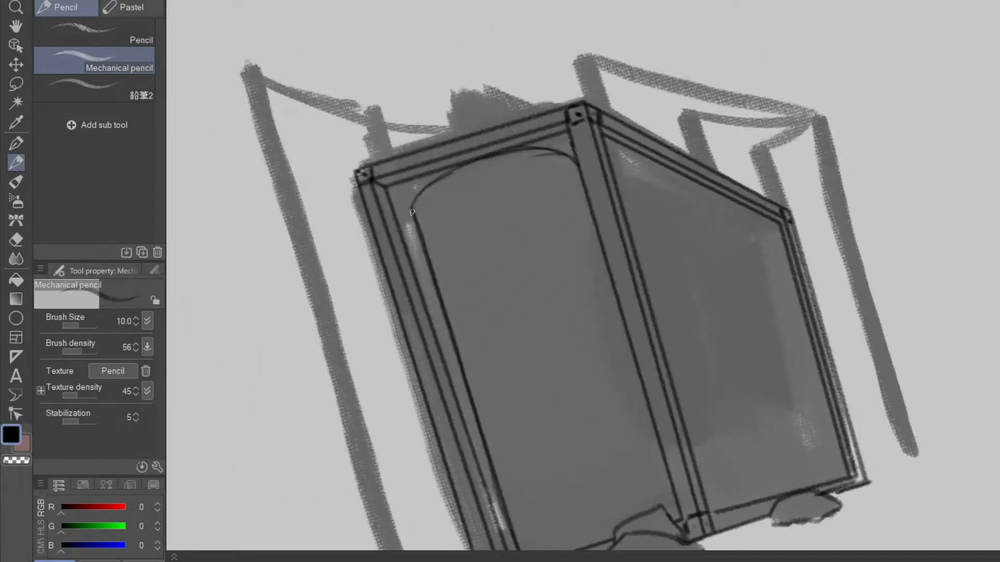
mouse_move(421, 233)
mouse_down()
mouse_move(435, 215)
mouse_move(508, 187)
mouse_move(580, 184)
mouse_move(544, 184)
mouse_move(435, 220)
mouse_move(497, 194)
mouse_up()
drag(746, 254, 702, 164)
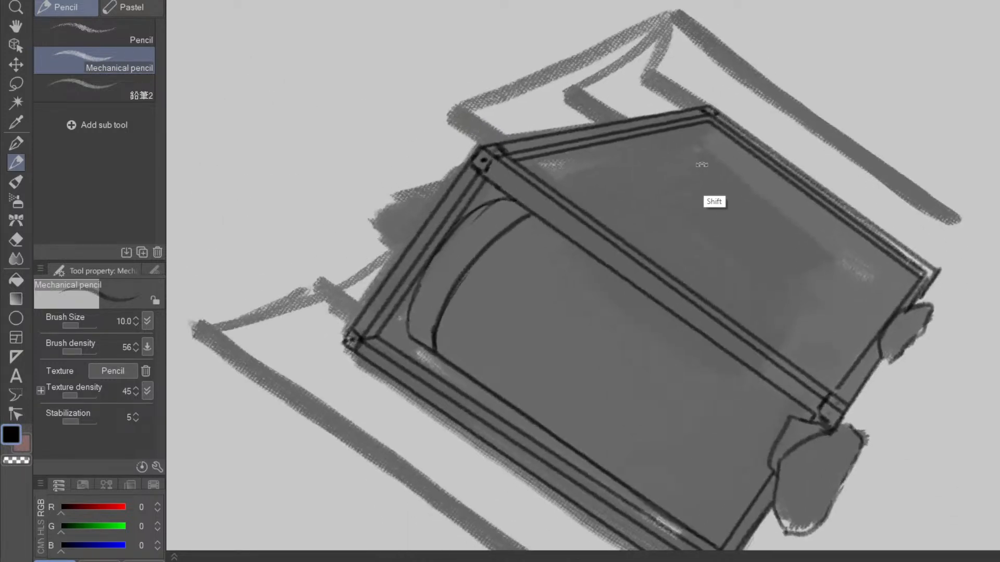
mouse_move(416, 301)
mouse_down()
mouse_move(439, 248)
mouse_move(488, 201)
mouse_move(464, 219)
mouse_move(492, 196)
mouse_move(507, 200)
mouse_up()
key(e)
key(p)
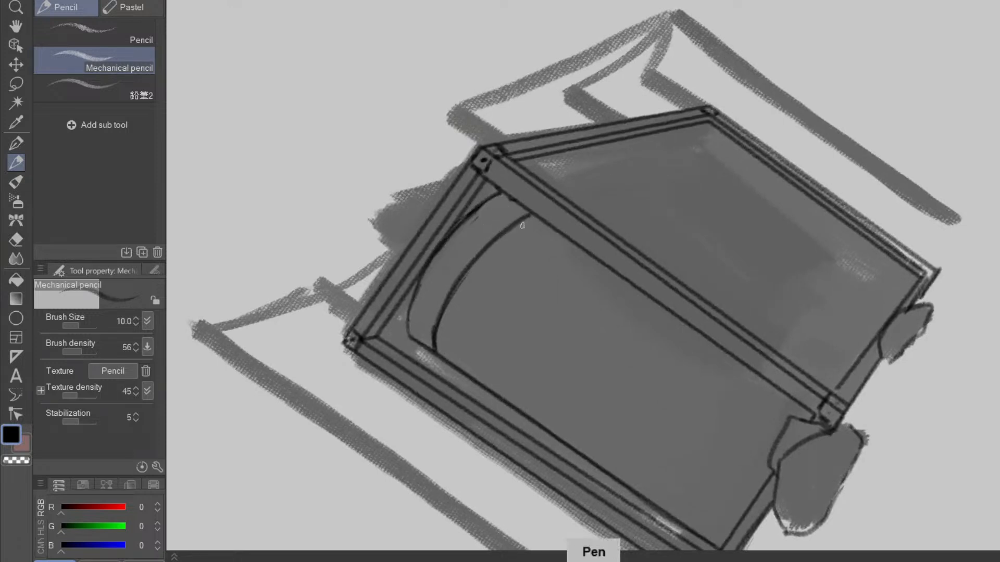
- Draw a row of short thin strokes along the front panel's outer vertical line and a curved line across its lower end
drag(490, 370, 500, 310)
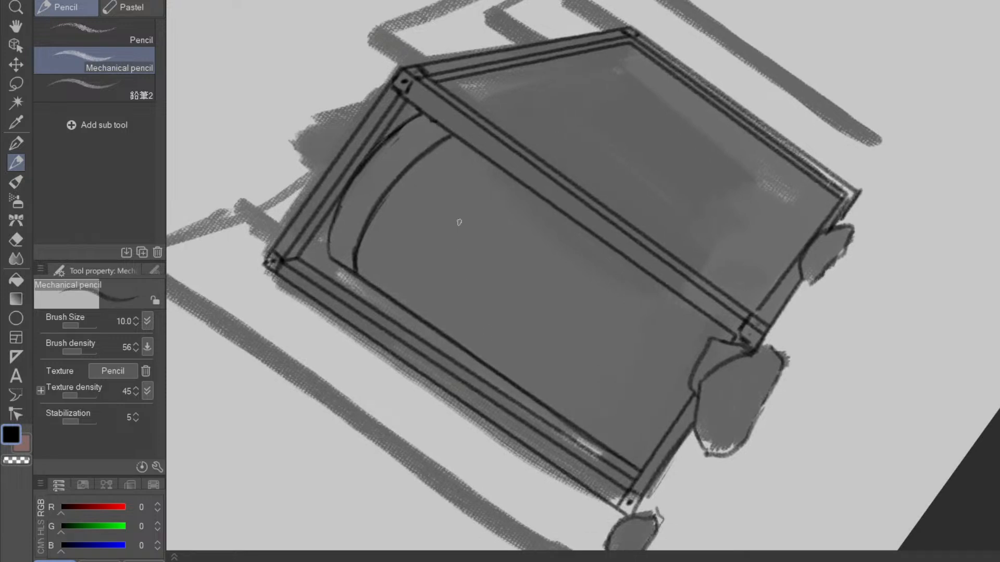
drag(370, 259, 379, 235)
drag(394, 299, 405, 274)
drag(471, 355, 486, 332)
drag(526, 390, 538, 370)
drag(572, 412, 589, 394)
drag(610, 443, 628, 415)
mouse_move(624, 459)
mouse_down()
mouse_move(707, 333)
mouse_move(626, 456)
mouse_up()
mouse_move(784, 349)
mouse_down()
mouse_move(572, 512)
mouse_move(611, 449)
mouse_move(387, 419)
mouse_up()
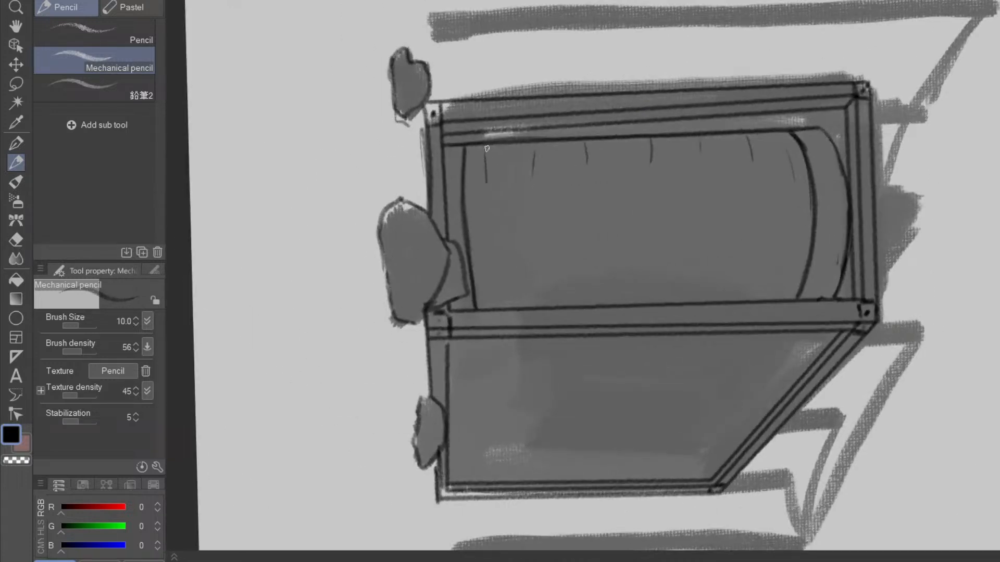
- Redraw the short strokes nearest the panel's lower end thicker, add one between them, and trim their tips with the eraser
drag(487, 149, 486, 182)
mouse_move(508, 145)
mouse_down()
mouse_move(508, 159)
mouse_move(588, 172)
mouse_up()
key(e)
key(p)
key(e)
key(p)
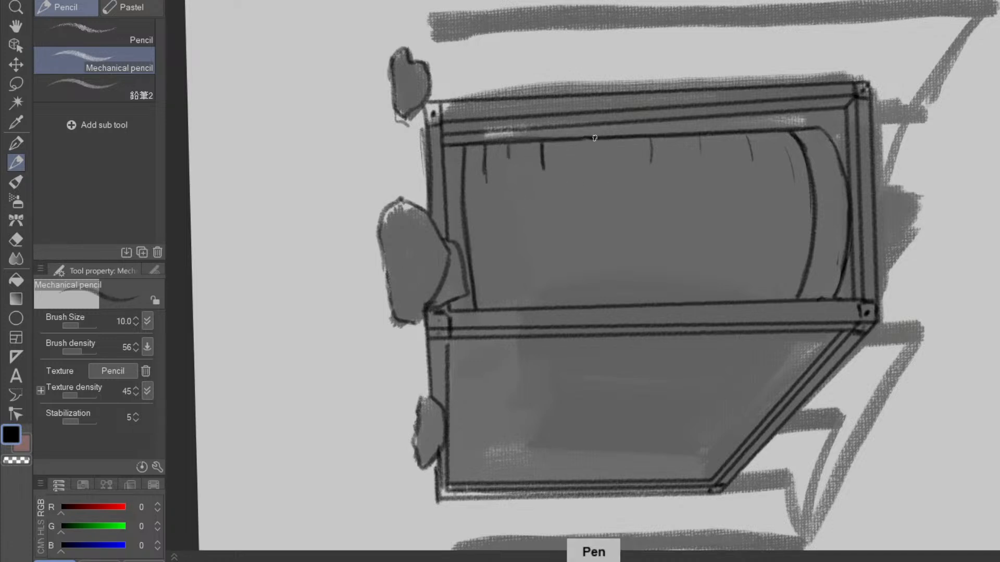
mouse_move(587, 136)
mouse_down()
mouse_move(587, 193)
mouse_move(587, 138)
mouse_up()
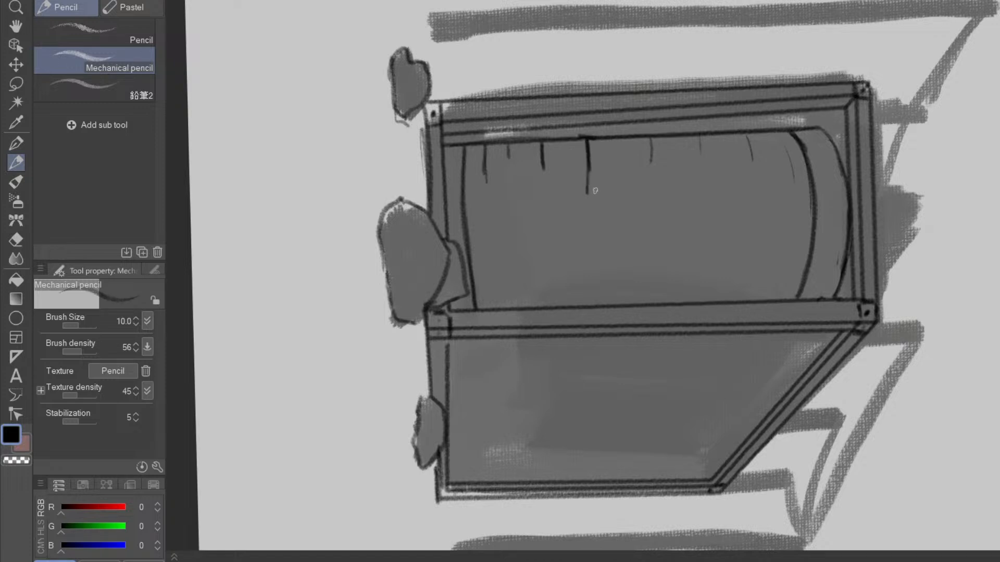
key(e)
key(p)
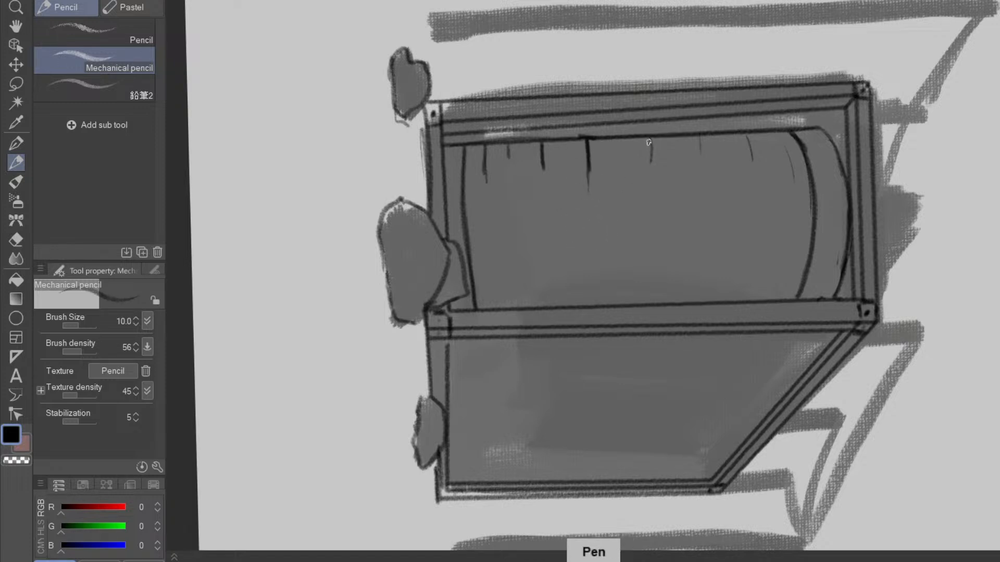
- Darken and lengthen the remaining short strokes towards the arch and replace the one closest to it
drag(648, 142, 649, 192)
key(e)
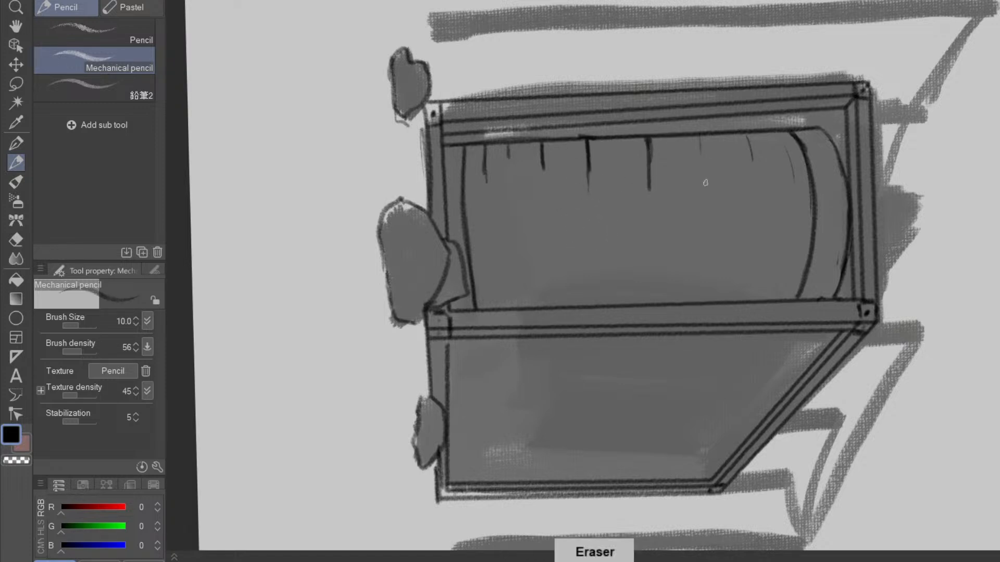
key(p)
drag(700, 136, 702, 172)
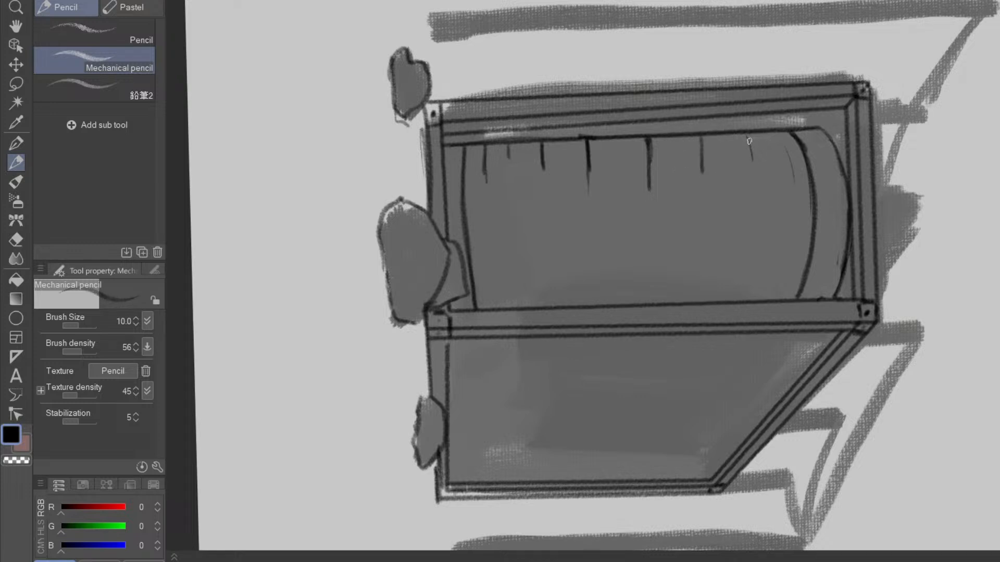
drag(750, 145, 753, 185)
drag(780, 133, 782, 179)
- Thicken the bases of the short strokes where they meet the panel's outer line and clean them up with the eraser
drag(759, 236, 451, 221)
mouse_move(411, 363)
mouse_down()
mouse_move(437, 315)
mouse_move(412, 324)
mouse_move(420, 297)
mouse_up()
scroll(430, 314, up, 1)
key(e)
key(p)
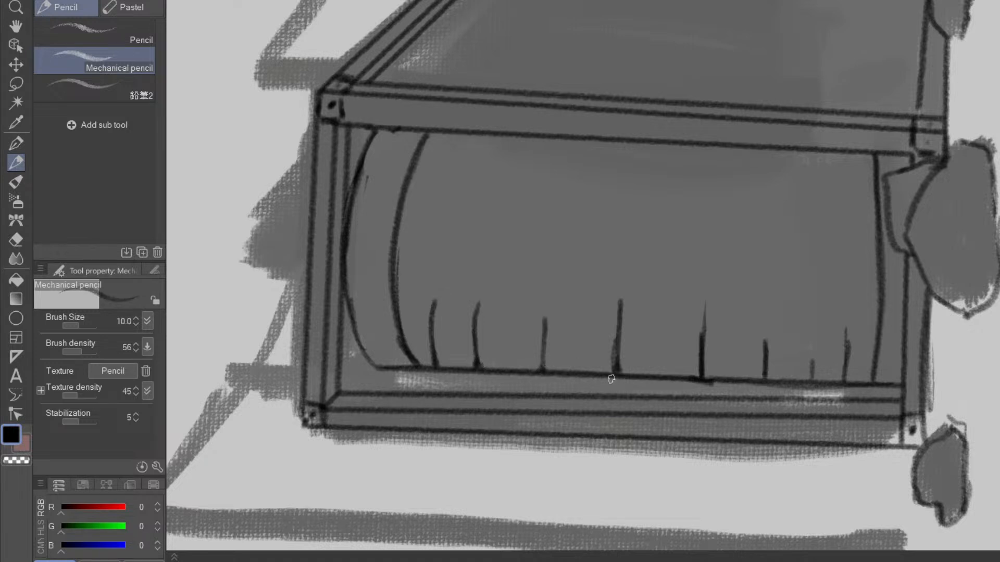
key(e)
mouse_move(607, 350)
mouse_down()
mouse_move(617, 324)
mouse_move(618, 371)
mouse_up()
key(p)
key(e)
key(p)
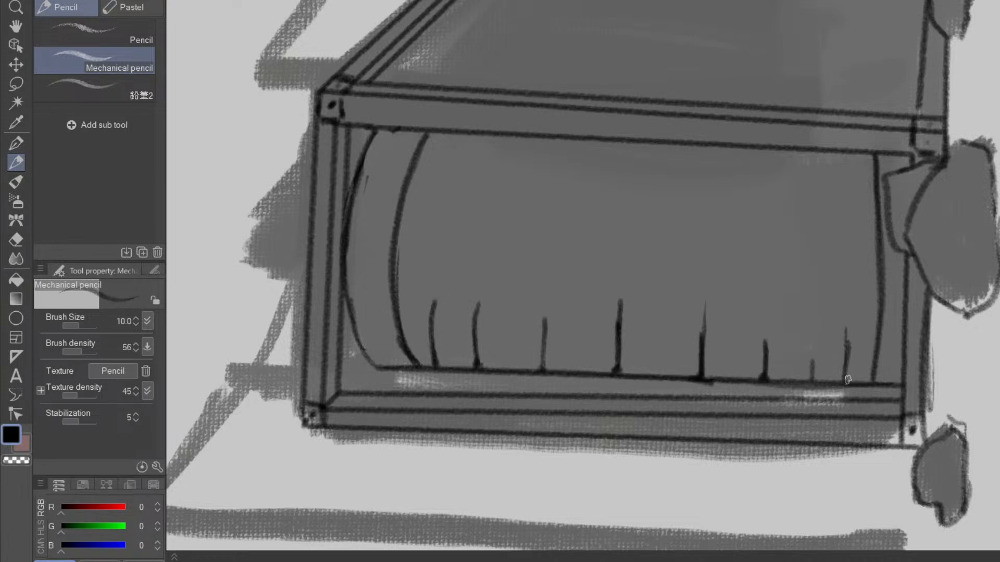
- Add extra short strokes in the gaps between the longer ones along the panel's outer line
mouse_move(575, 371)
mouse_down()
mouse_move(572, 351)
mouse_move(574, 369)
mouse_up()
drag(509, 347, 506, 371)
mouse_move(711, 359)
mouse_down()
mouse_move(500, 476)
mouse_move(482, 499)
mouse_up()
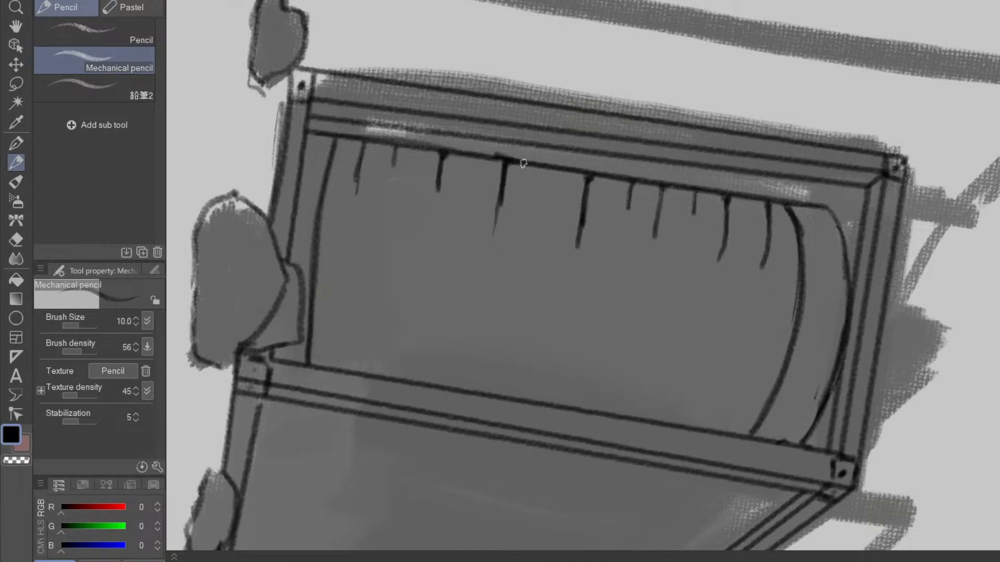
mouse_move(528, 164)
mouse_down()
mouse_move(526, 193)
mouse_move(564, 184)
mouse_move(560, 210)
mouse_up()
drag(458, 217, 432, 350)
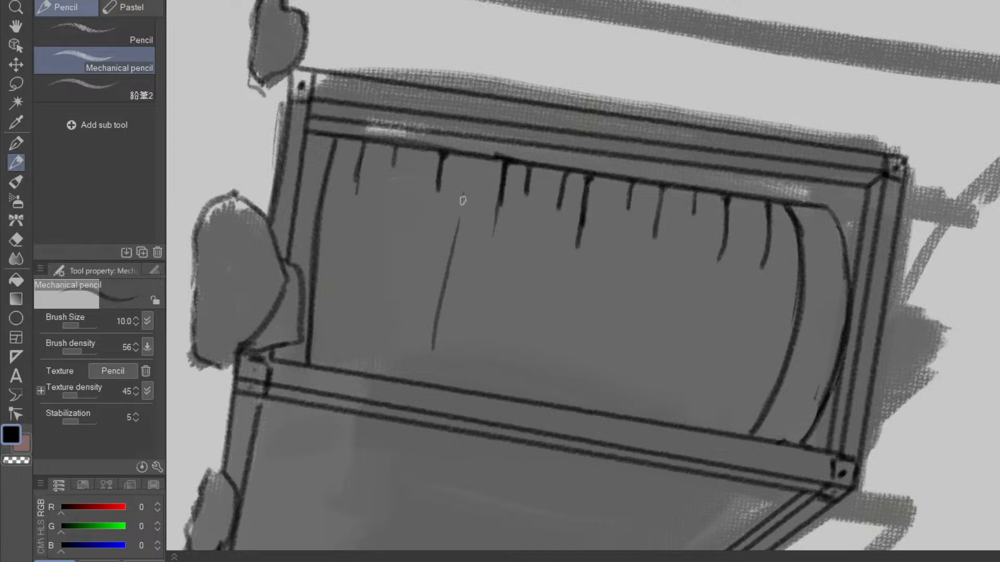
key(ctrl+z)
drag(462, 206, 440, 336)
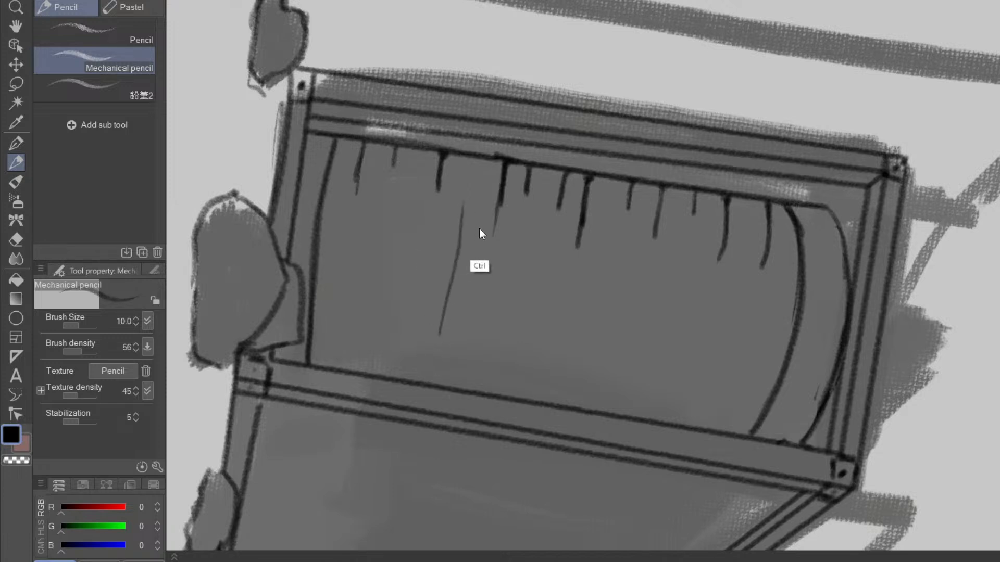
key(ctrl+z)
- Draw long, thin, slightly curved strokes across the middle and along the inner side of the large front cylinder
drag(468, 208, 449, 322)
drag(414, 190, 394, 324)
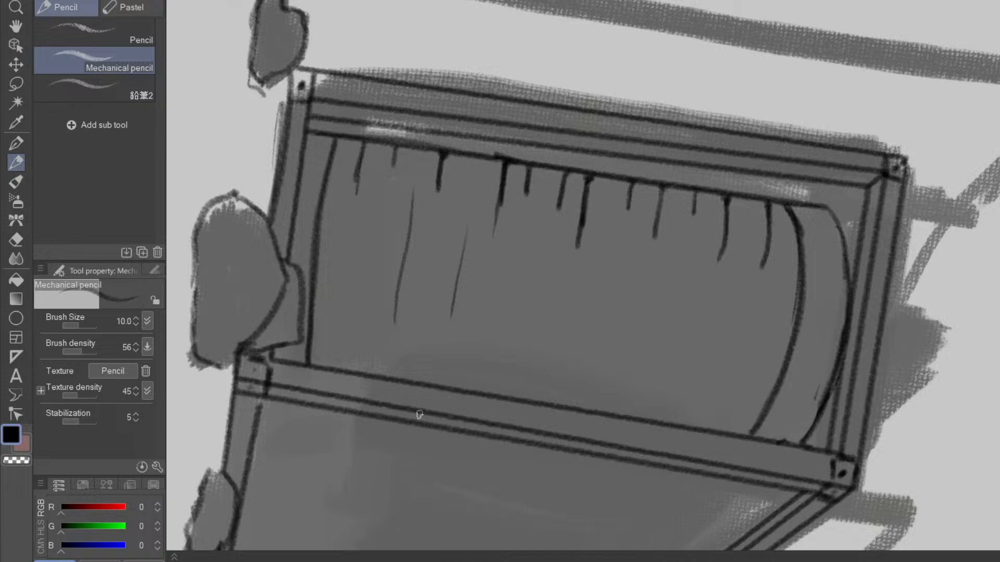
mouse_move(636, 419)
mouse_down()
mouse_move(743, 105)
mouse_move(652, 157)
mouse_up()
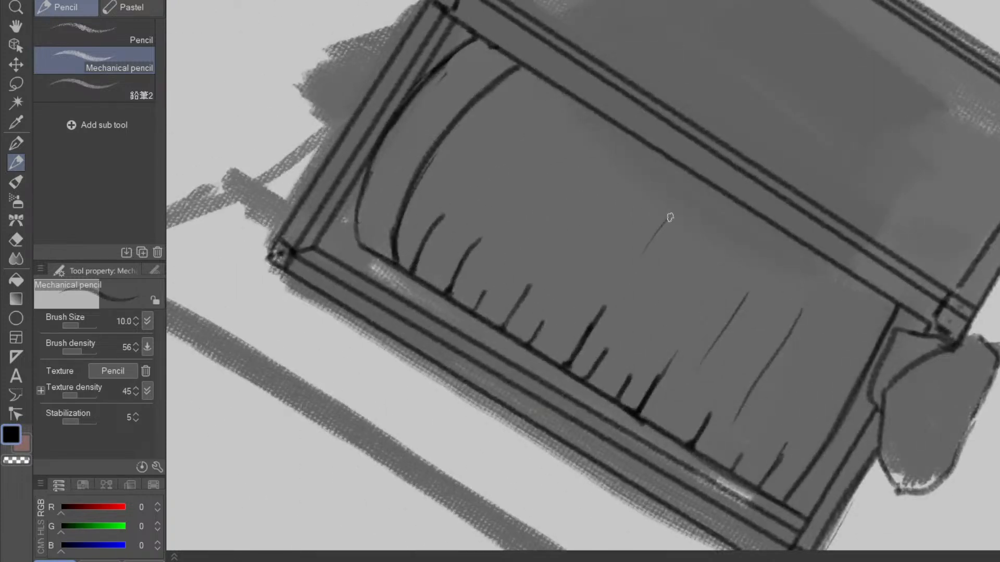
drag(627, 272, 677, 207)
mouse_move(718, 278)
mouse_down()
mouse_move(746, 237)
mouse_move(859, 342)
mouse_move(552, 491)
mouse_move(439, 398)
mouse_up()
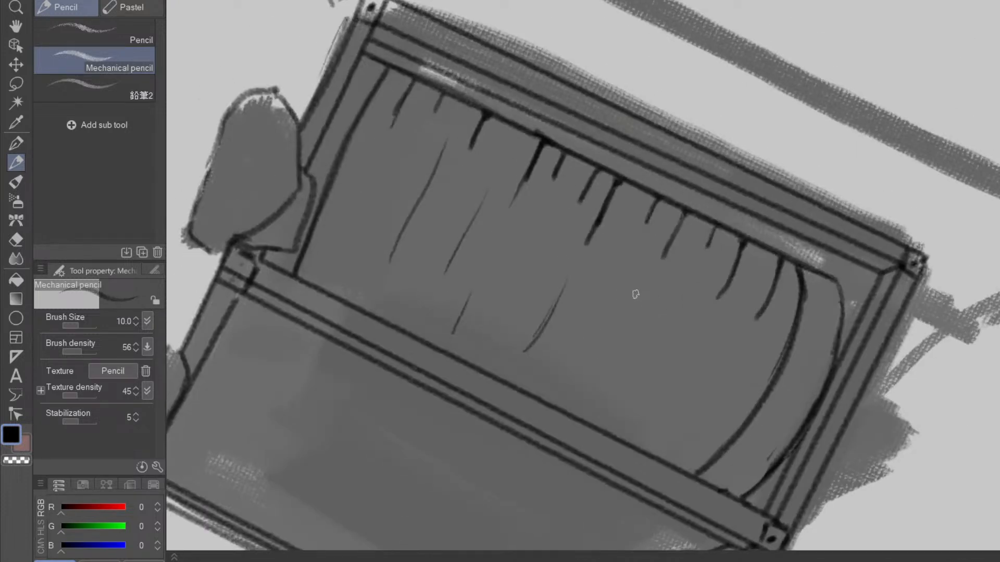
drag(616, 309, 565, 401)
mouse_move(665, 358)
mouse_down()
mouse_move(628, 436)
mouse_move(724, 395)
mouse_move(738, 368)
mouse_up()
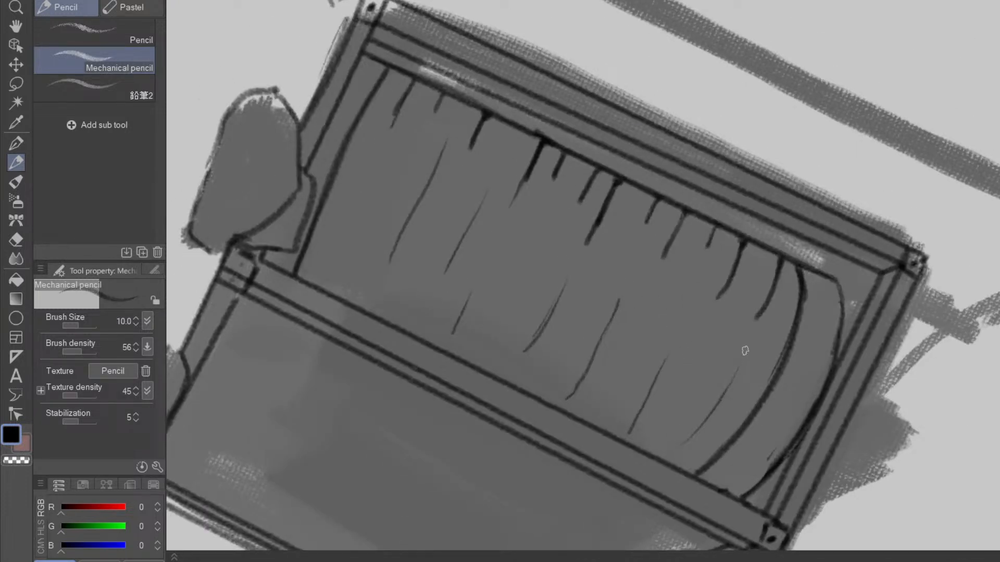
- Finish the thin strokes nearest the front cylinder's arch, erasing and redrawing the second one with a cleaner curve
drag(701, 426, 675, 455)
key(e)
mouse_move(632, 431)
mouse_down()
mouse_move(674, 350)
mouse_move(681, 361)
mouse_up()
key(p)
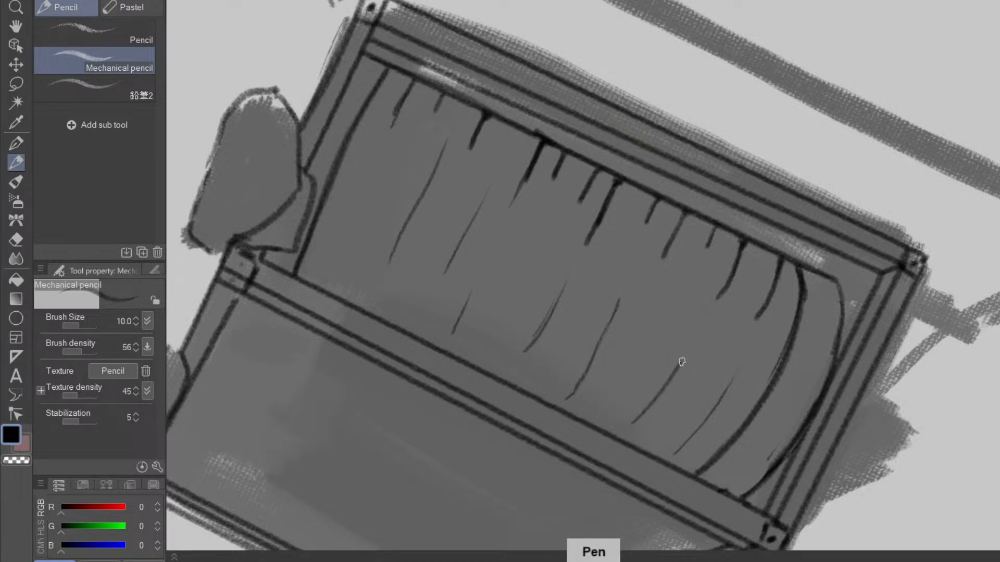
- Draw a thin line with small notches along the side face's inner frame edge, beside the shared corner post
mouse_move(657, 463)
mouse_down()
mouse_move(808, 299)
mouse_move(569, 276)
mouse_up()
drag(684, 344, 690, 418)
drag(739, 444, 646, 428)
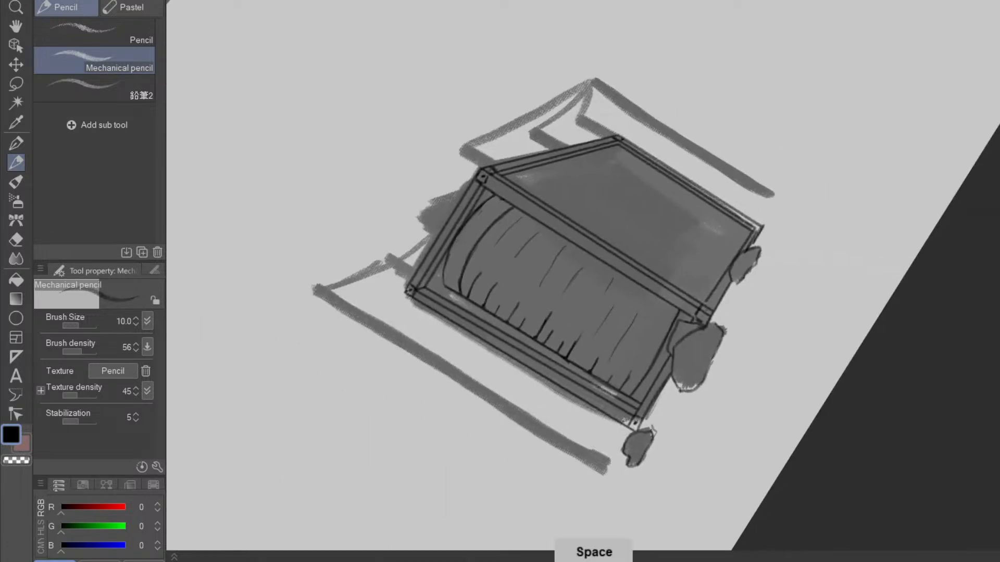
drag(622, 223, 694, 207)
drag(767, 304, 580, 464)
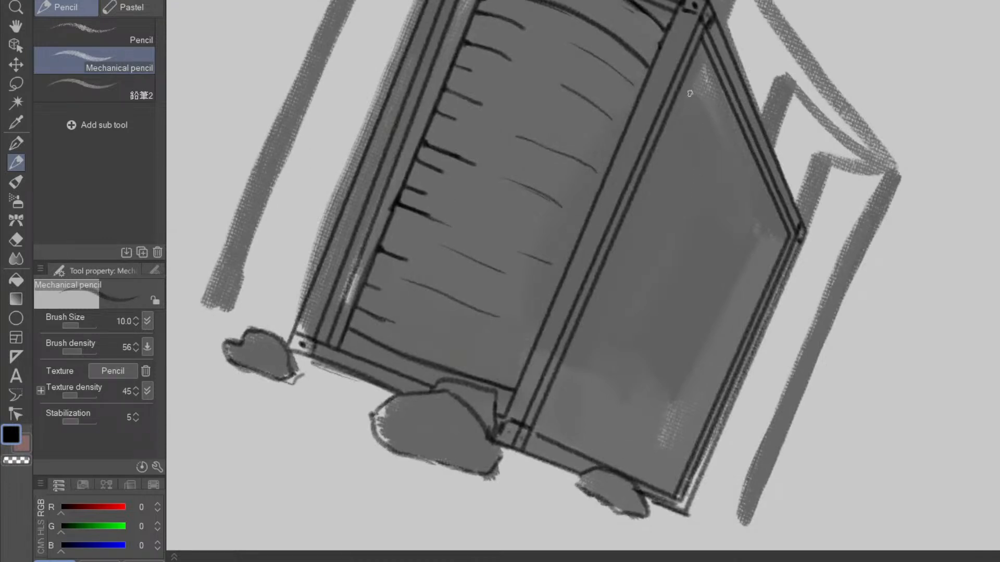
mouse_move(687, 66)
mouse_down()
mouse_move(692, 85)
mouse_move(677, 115)
mouse_move(675, 101)
mouse_move(680, 113)
mouse_move(542, 431)
mouse_move(675, 118)
mouse_up()
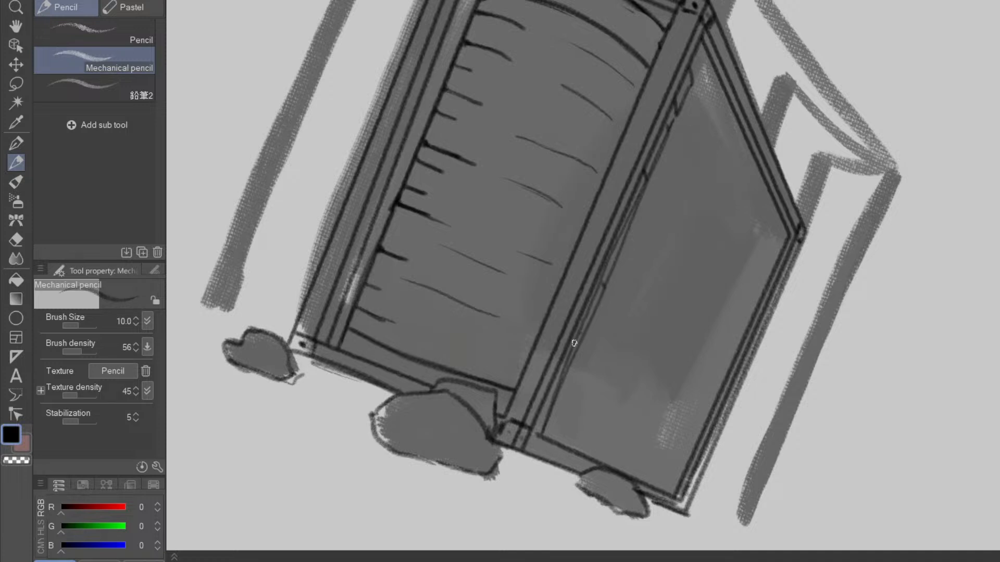
mouse_move(635, 461)
mouse_down()
mouse_move(844, 305)
mouse_move(625, 114)
mouse_up()
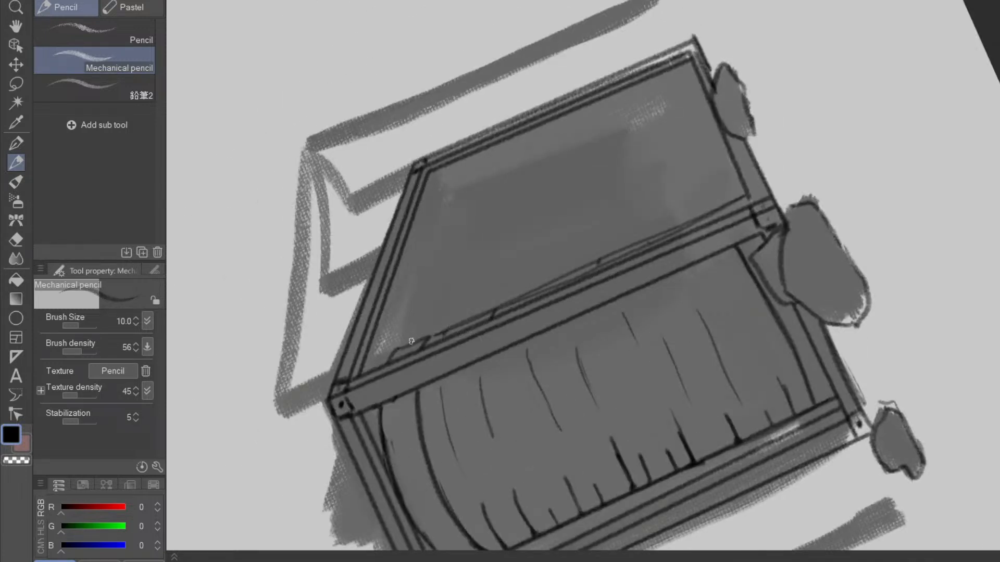
- Draw the first side-face cylinder with two curved arcs at its top and a straight side line down to the base
mouse_move(411, 342)
mouse_down()
mouse_move(409, 305)
mouse_move(429, 258)
mouse_move(411, 305)
mouse_move(413, 339)
mouse_up()
mouse_move(432, 257)
mouse_down()
mouse_move(450, 251)
mouse_move(446, 329)
mouse_move(454, 258)
mouse_up()
drag(598, 260, 650, 348)
click(694, 173)
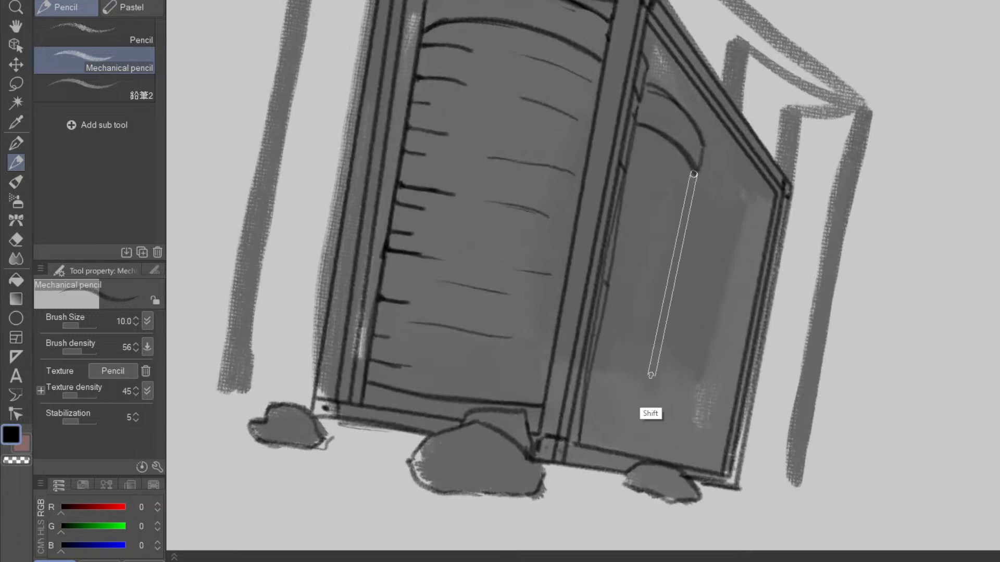
shift+click(645, 460)
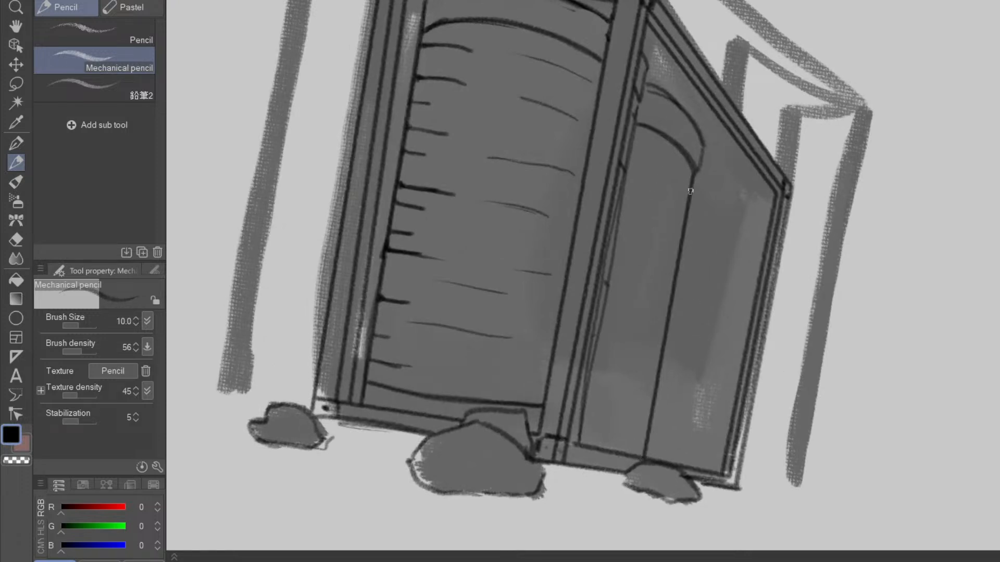
- Add short horizontal strokes along both edges of the first side-face cylinder
drag(691, 192, 672, 182)
drag(678, 262, 665, 256)
drag(662, 337, 643, 332)
mouse_move(649, 415)
mouse_down()
mouse_move(631, 411)
mouse_move(636, 379)
mouse_up()
drag(643, 159, 667, 168)
drag(592, 415, 606, 419)
- Draw a second, smaller cylinder behind the first one with two top arcs and a straight side line to the base
mouse_move(739, 482)
mouse_down()
mouse_move(694, 243)
mouse_move(678, 373)
mouse_up()
key(space)
mouse_move(525, 279)
mouse_down()
mouse_move(570, 234)
mouse_move(597, 252)
mouse_move(561, 300)
mouse_move(599, 255)
mouse_move(560, 296)
mouse_up()
mouse_move(709, 389)
mouse_down()
mouse_move(690, 406)
mouse_move(618, 294)
mouse_up()
shift+click(562, 503)
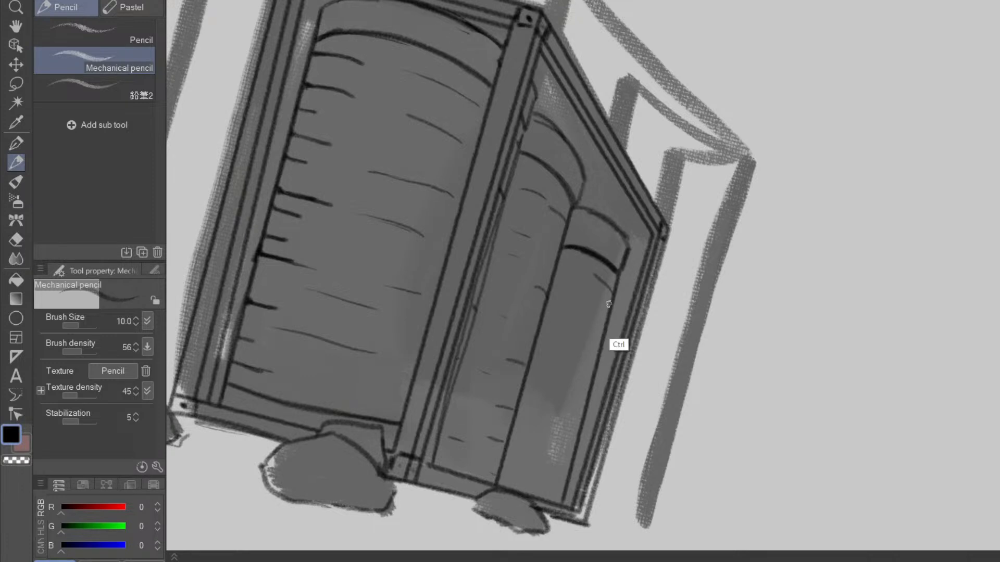
- Add short horizontal strokes down the outer edge of the second side-face cylinder
drag(597, 287, 611, 295)
drag(580, 339, 596, 347)
drag(582, 406, 559, 400)
drag(568, 476, 537, 470)
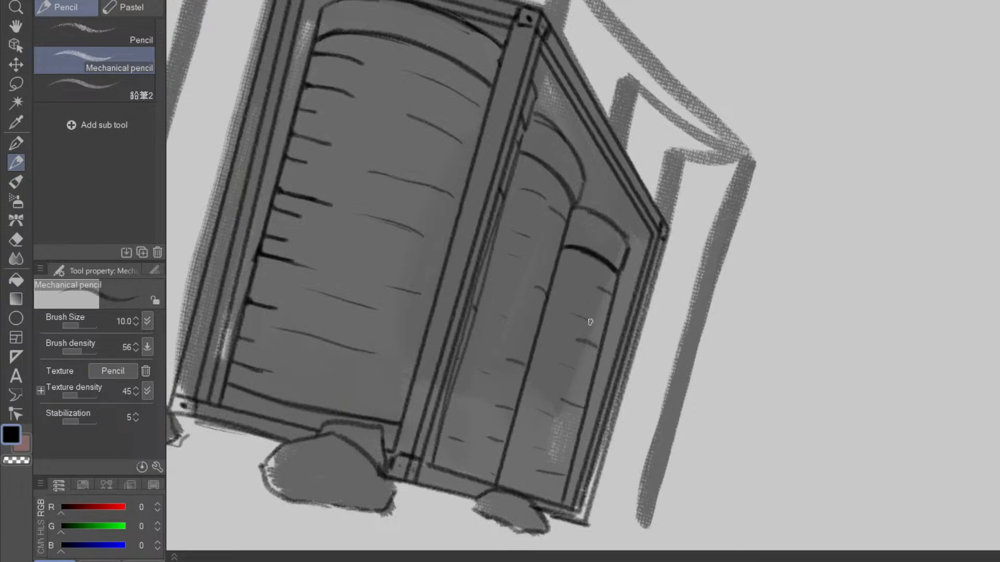
- Draw two straight lines from the side face's far upper corner towards the second cylinder as an inner frame beam
drag(635, 349, 609, 411)
drag(659, 461, 776, 209)
drag(732, 366, 709, 379)
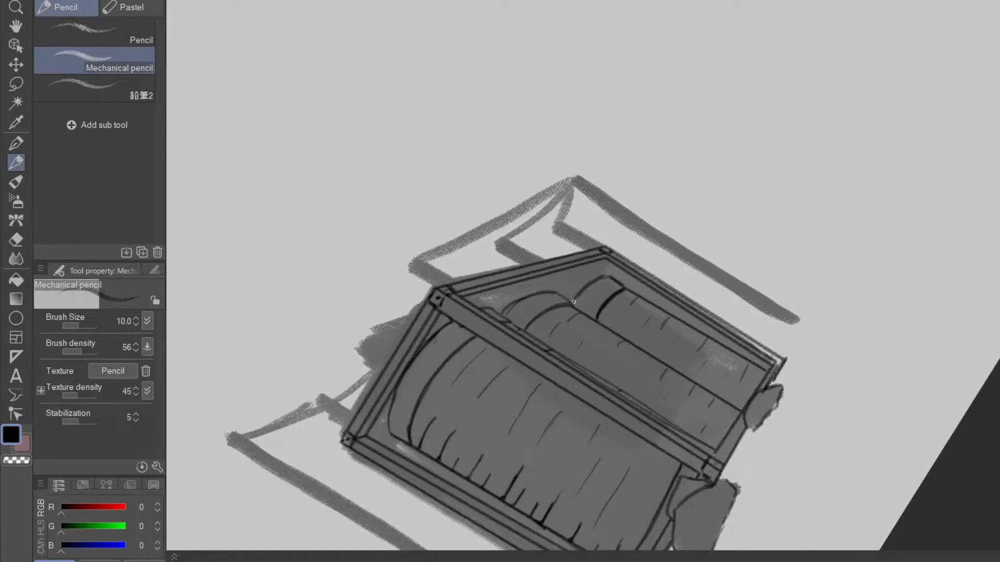
drag(597, 283, 578, 273)
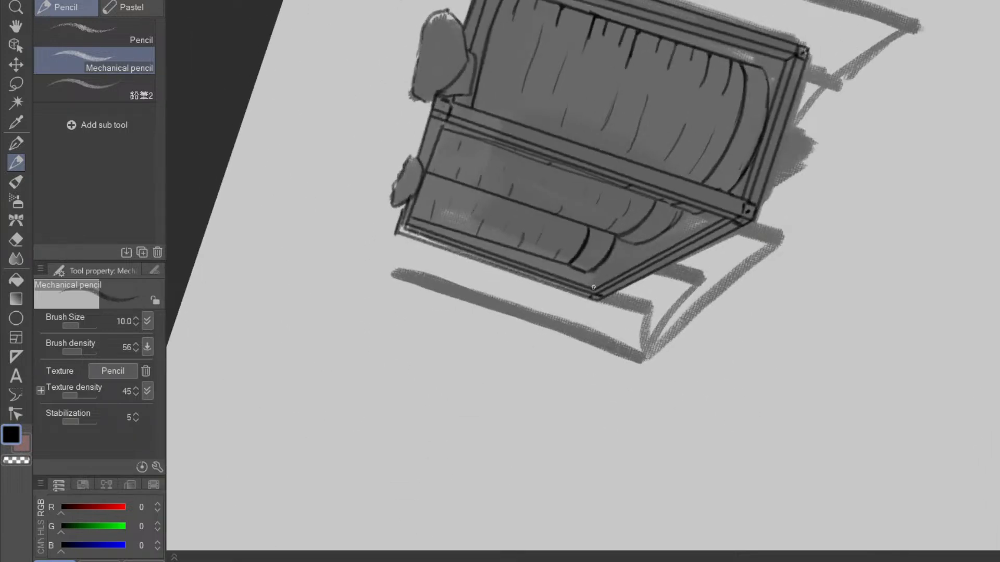
click(593, 288)
shift+click(612, 250)
click(605, 282)
shift+click(619, 240)
- Outline the grey rounded cap rising above the front frame's roof edge
drag(630, 331, 699, 334)
mouse_move(696, 368)
mouse_down()
mouse_move(694, 401)
mouse_move(680, 395)
mouse_move(686, 384)
mouse_up()
drag(625, 426, 703, 362)
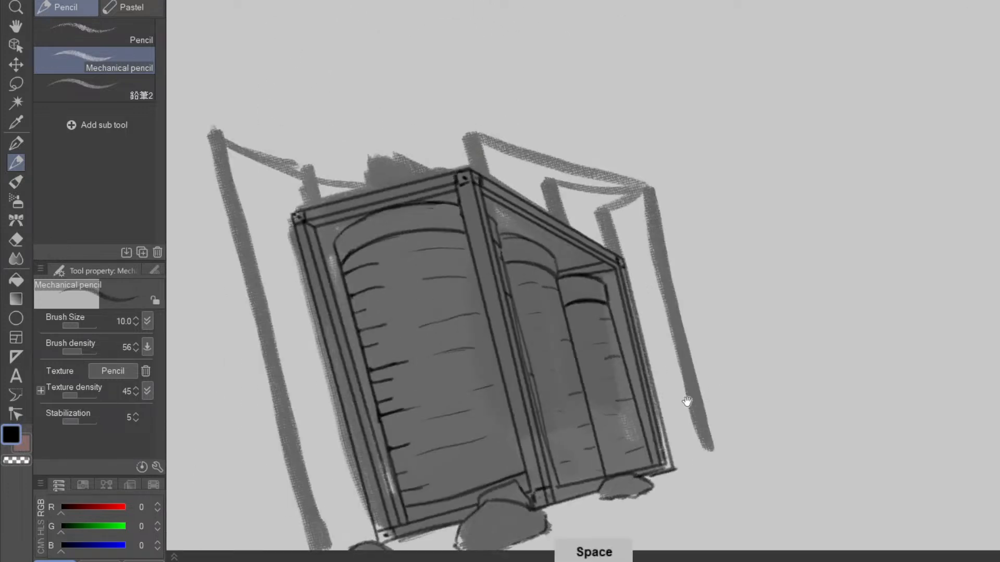
drag(687, 401, 713, 429)
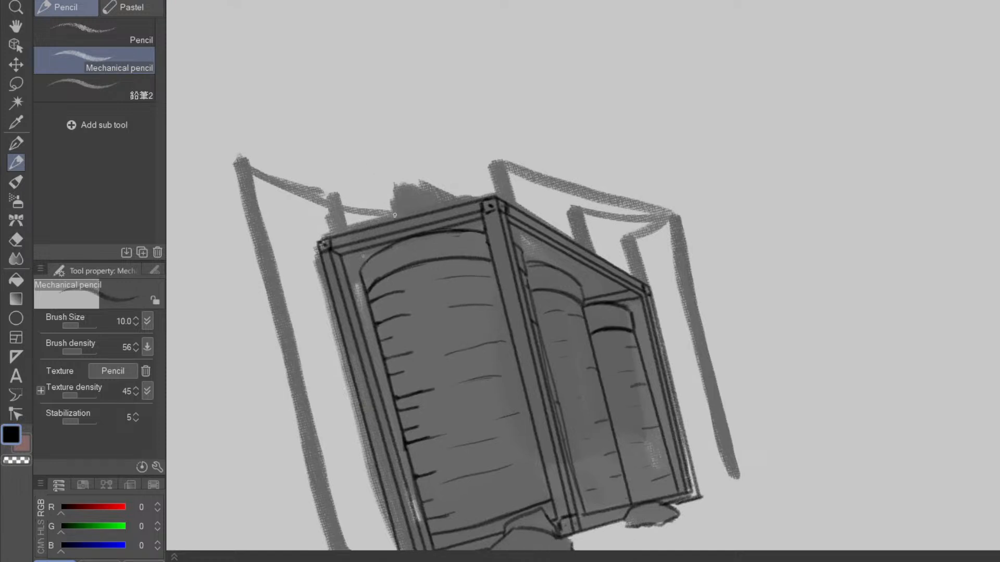
mouse_move(394, 203)
mouse_down()
mouse_move(427, 192)
mouse_move(424, 183)
mouse_up()
- Draw small stepped caps on top of the two side-face cylinders and erase the beam line overlapping the second cap
drag(587, 293, 600, 222)
drag(694, 236, 576, 419)
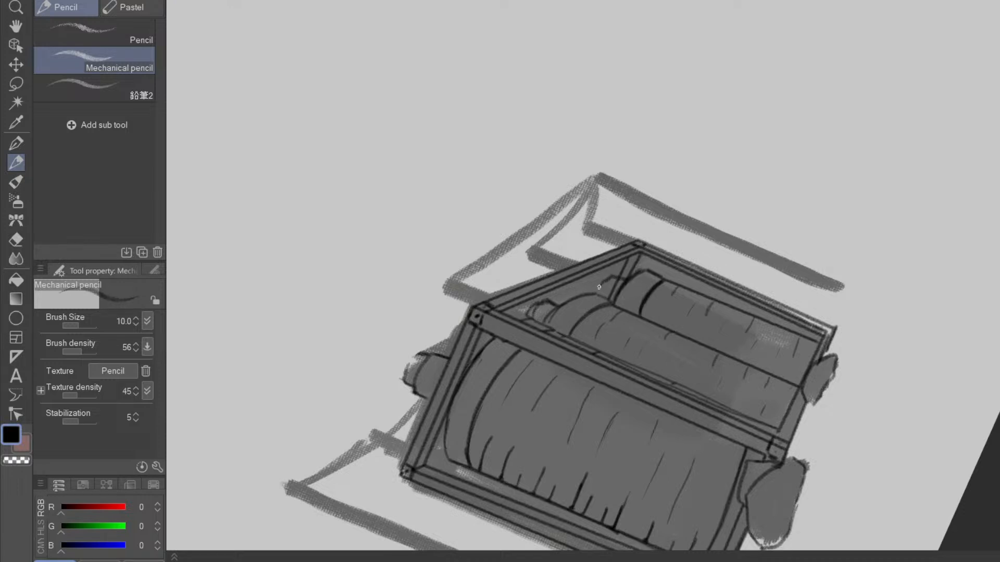
key(e)
drag(603, 280, 620, 281)
key(p)
- Outline the three short posts rising from the roof edge of the side face
drag(742, 295, 465, 484)
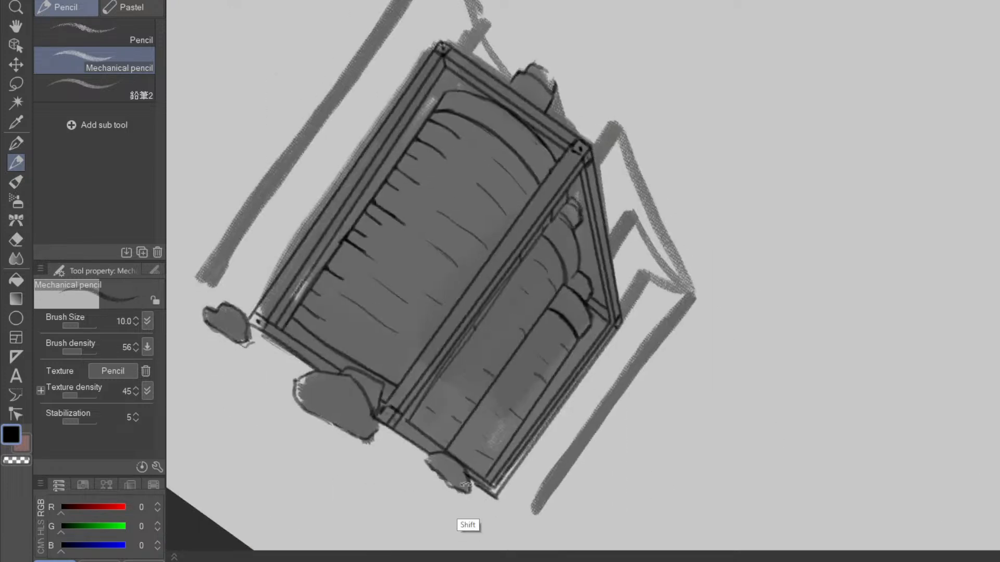
key(space)
drag(625, 350, 621, 418)
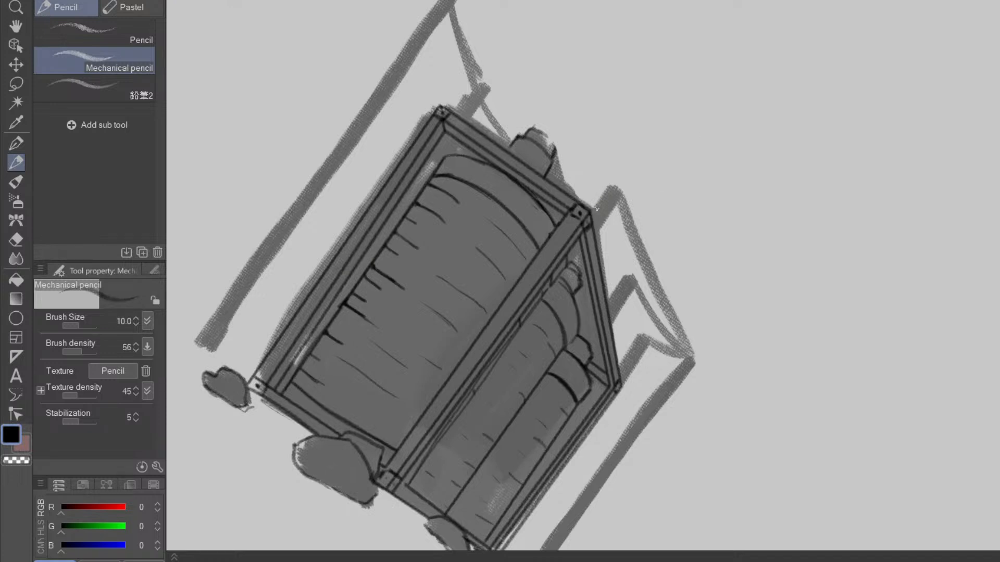
mouse_move(589, 221)
mouse_down()
mouse_move(613, 193)
mouse_move(616, 204)
mouse_up()
drag(614, 304, 636, 280)
drag(612, 321, 638, 283)
mouse_move(622, 371)
mouse_down()
mouse_move(654, 336)
mouse_move(623, 385)
mouse_move(647, 353)
mouse_up()
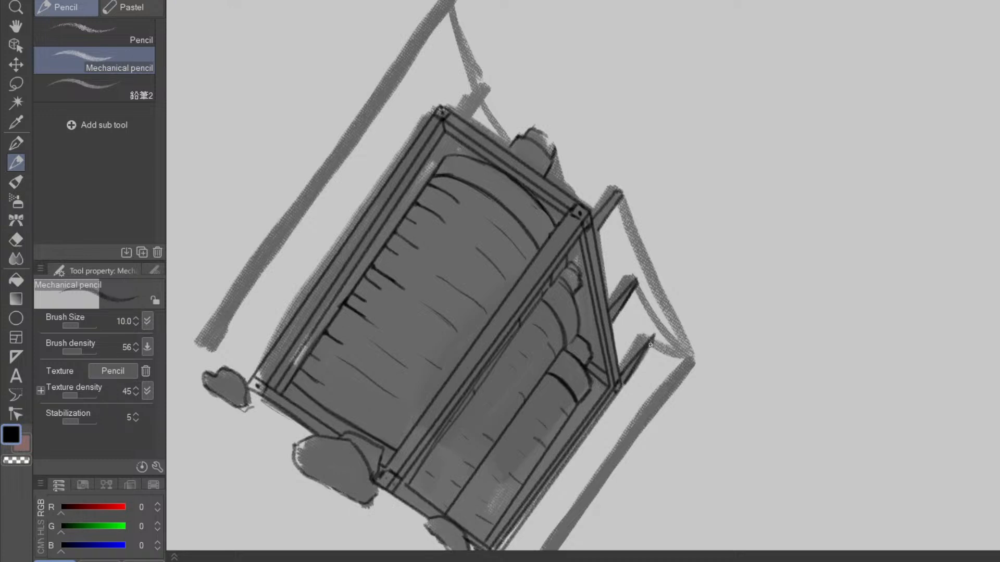
- Outline the short post standing at the front face's outer roof corner
mouse_move(694, 456)
mouse_down()
mouse_move(783, 358)
mouse_move(790, 335)
mouse_up()
drag(786, 341, 827, 310)
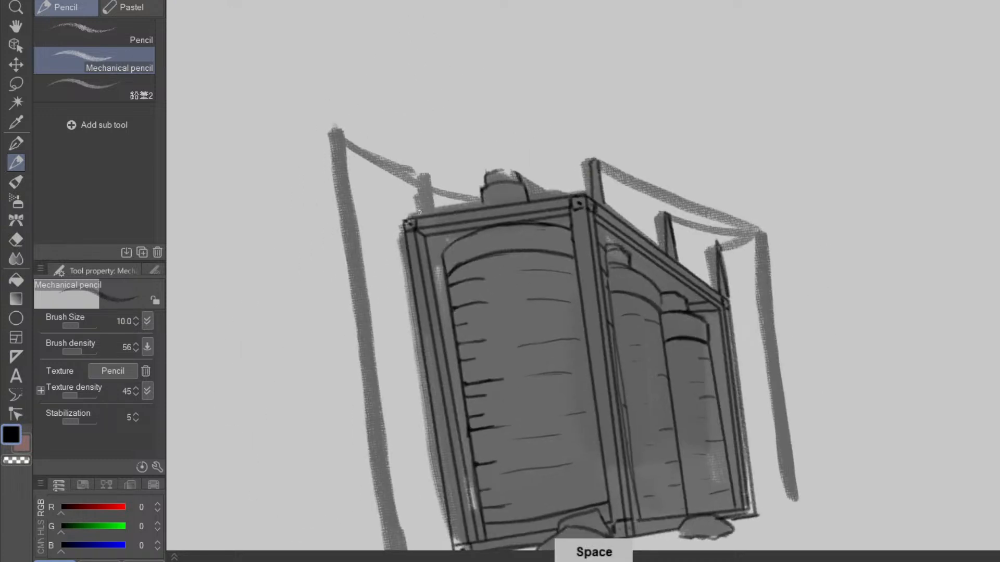
drag(430, 176, 434, 211)
drag(435, 212, 431, 182)
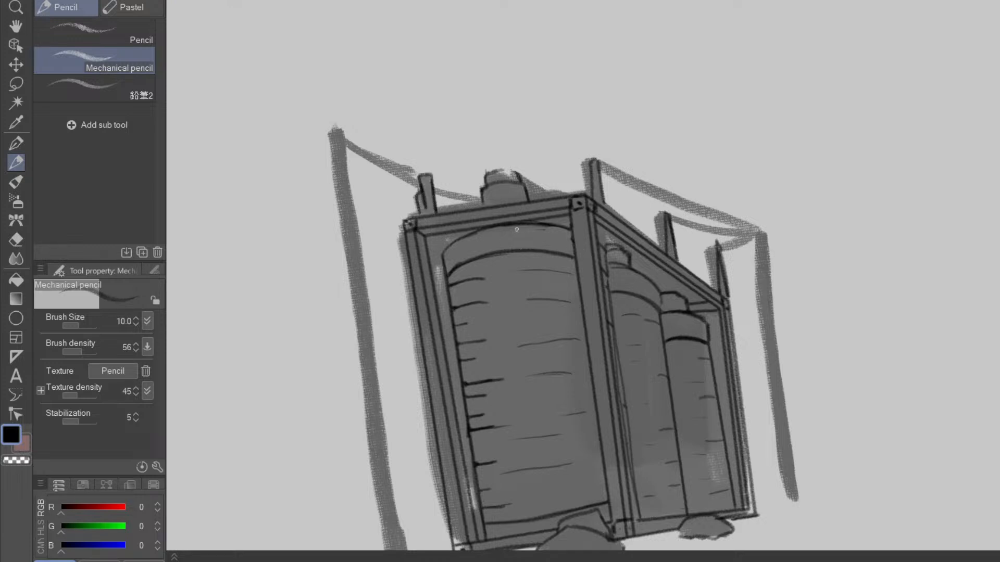
- Redraw the upper edge of the rounded roof cap's outline
drag(683, 325, 684, 184)
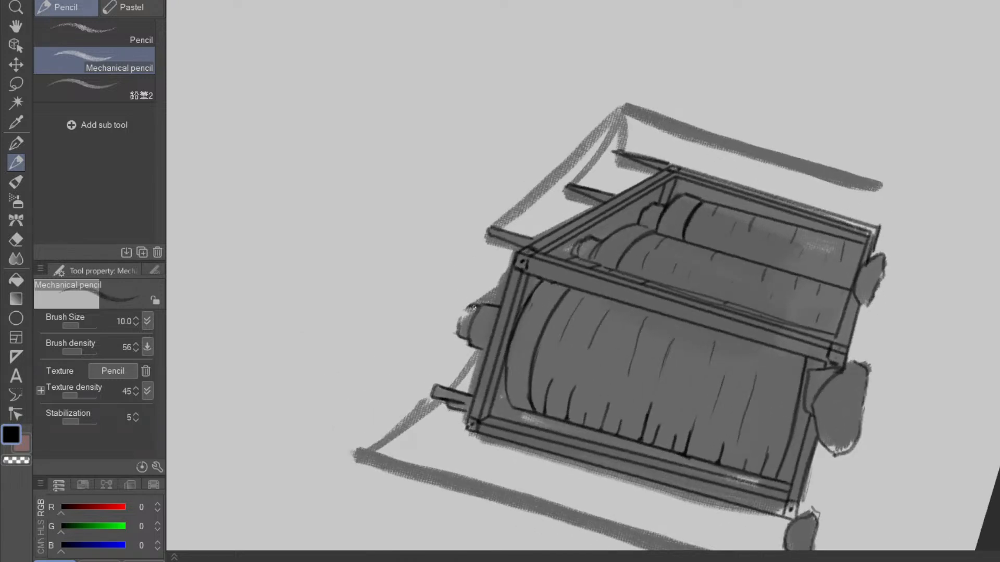
drag(470, 307, 496, 291)
key(ctrl+z)
mouse_move(469, 307)
mouse_down()
mouse_move(503, 290)
mouse_move(474, 306)
mouse_up()
mouse_move(692, 172)
mouse_down()
mouse_move(692, 380)
mouse_move(615, 367)
mouse_up()
drag(598, 323, 588, 335)
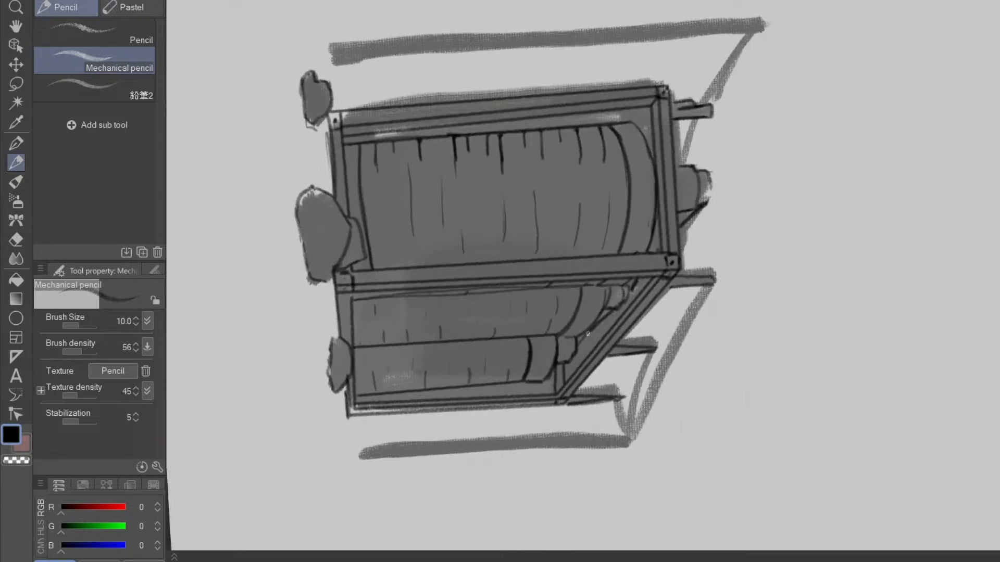
- Draw diagonal braces from the roof posts' tips to the frame and a sagging rope line from the shared corner post
drag(638, 420, 698, 175)
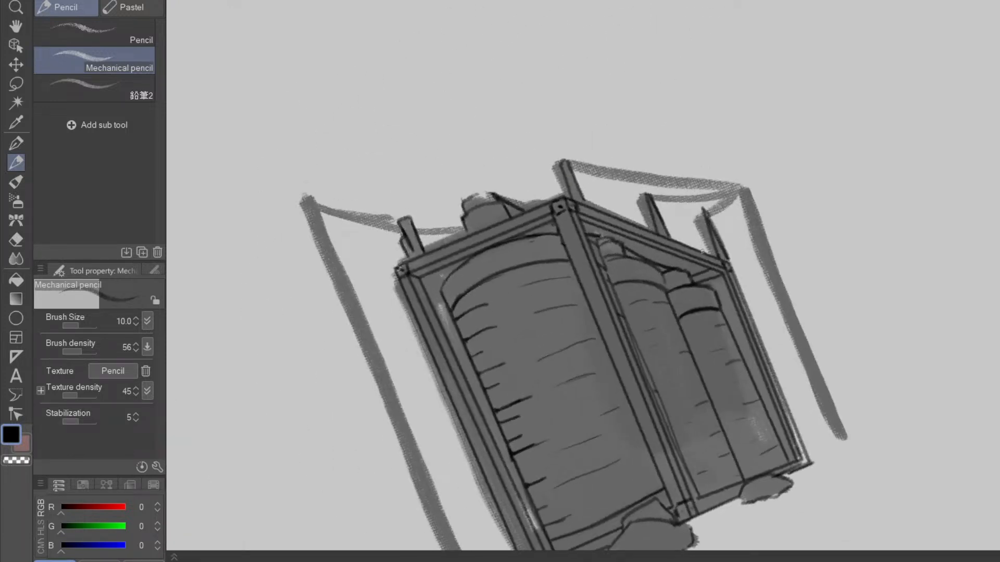
drag(686, 248, 703, 215)
key(e)
drag(691, 245, 704, 208)
key(p)
mouse_move(509, 190)
mouse_down()
mouse_move(559, 166)
mouse_move(518, 188)
mouse_move(591, 473)
mouse_move(721, 384)
mouse_move(718, 307)
mouse_move(654, 327)
mouse_up()
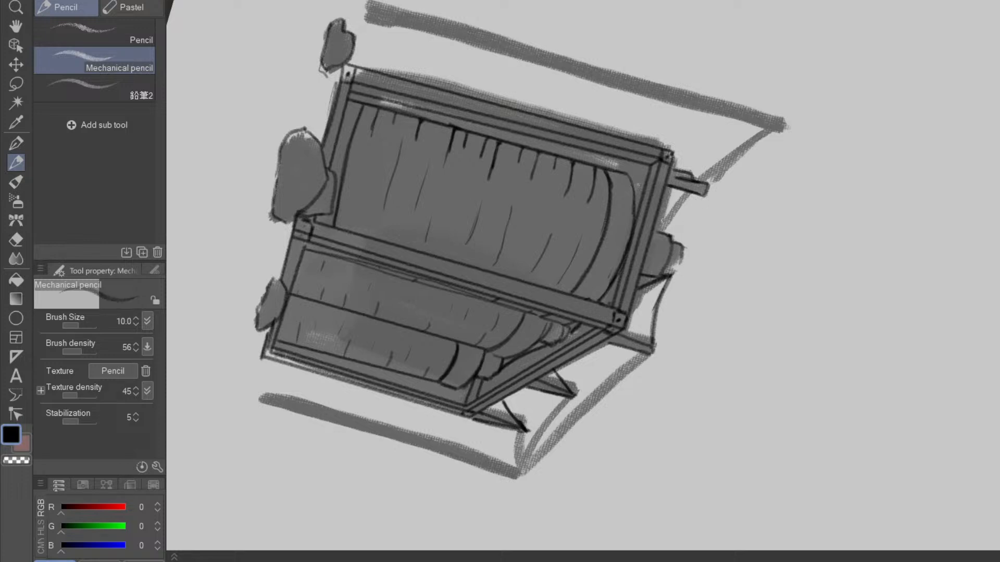
mouse_move(659, 215)
mouse_down()
mouse_move(702, 193)
mouse_move(656, 212)
mouse_move(699, 198)
mouse_move(836, 254)
mouse_move(732, 79)
mouse_move(520, 104)
mouse_move(662, 358)
mouse_move(616, 339)
mouse_move(590, 348)
mouse_up()
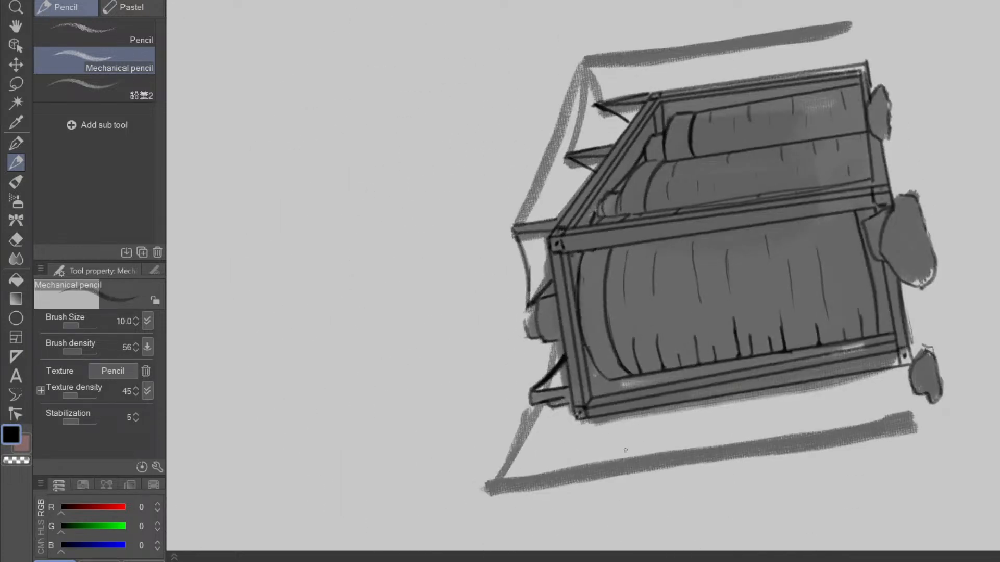
- Outline both edges of the rope running from the tall outer pole to the front face's short roof post
key(space)
drag(652, 439, 644, 386)
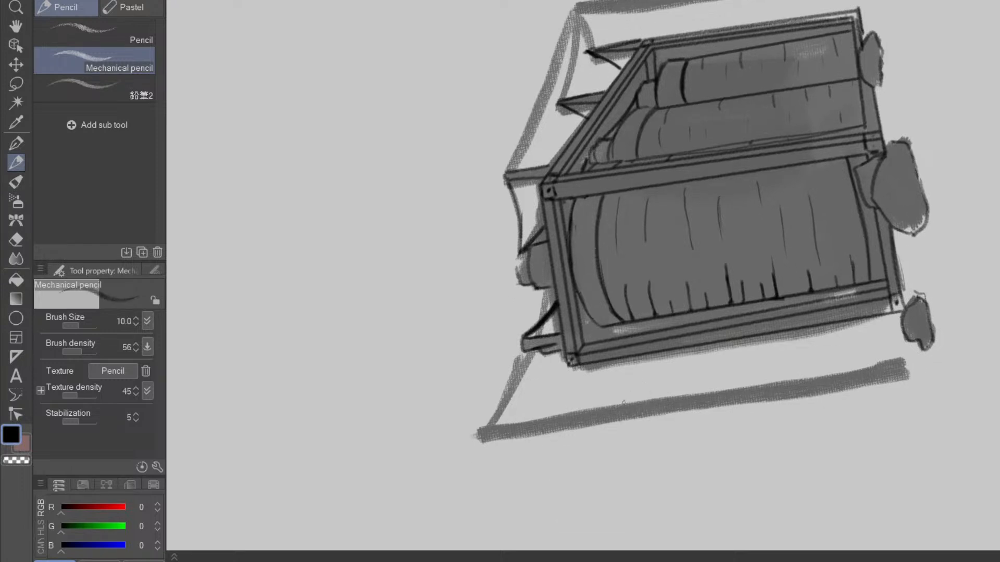
key(space)
drag(687, 424, 612, 489)
key(shift+space)
drag(694, 407, 614, 455)
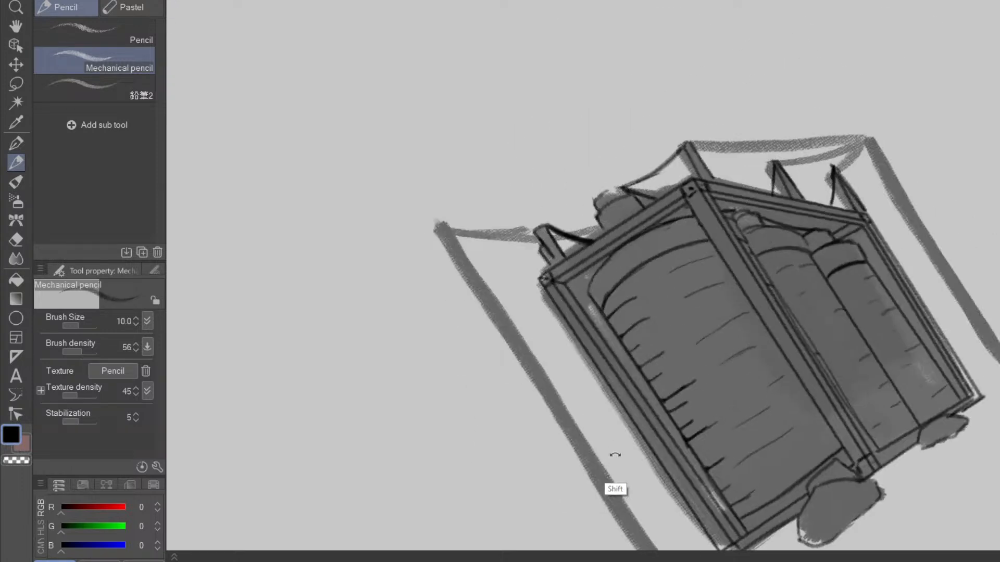
mouse_move(694, 467)
mouse_down()
mouse_move(776, 379)
mouse_move(766, 397)
mouse_up()
key(space)
key(shift+space)
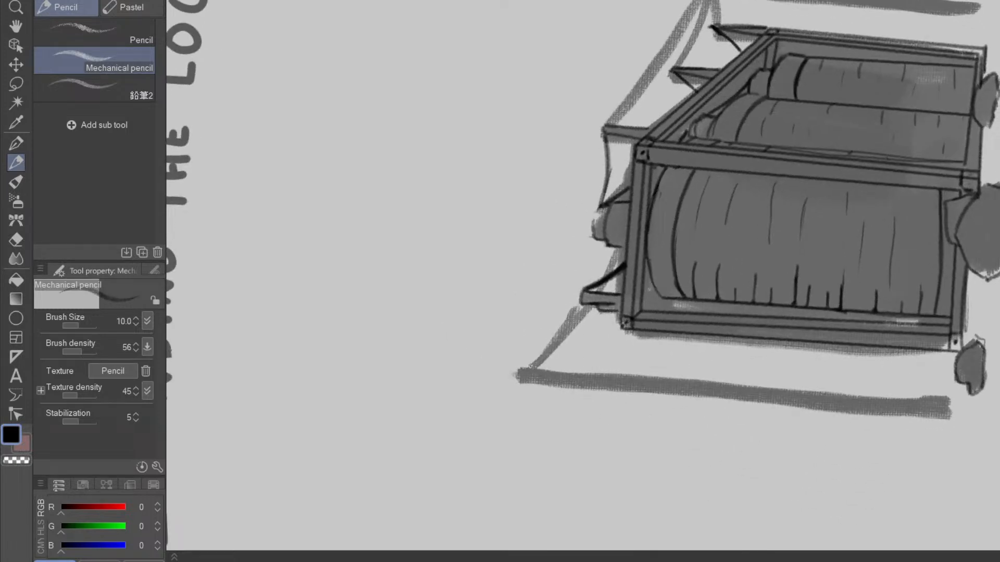
drag(530, 366, 552, 341)
mouse_move(587, 304)
mouse_down()
mouse_move(531, 362)
mouse_move(590, 314)
mouse_up()
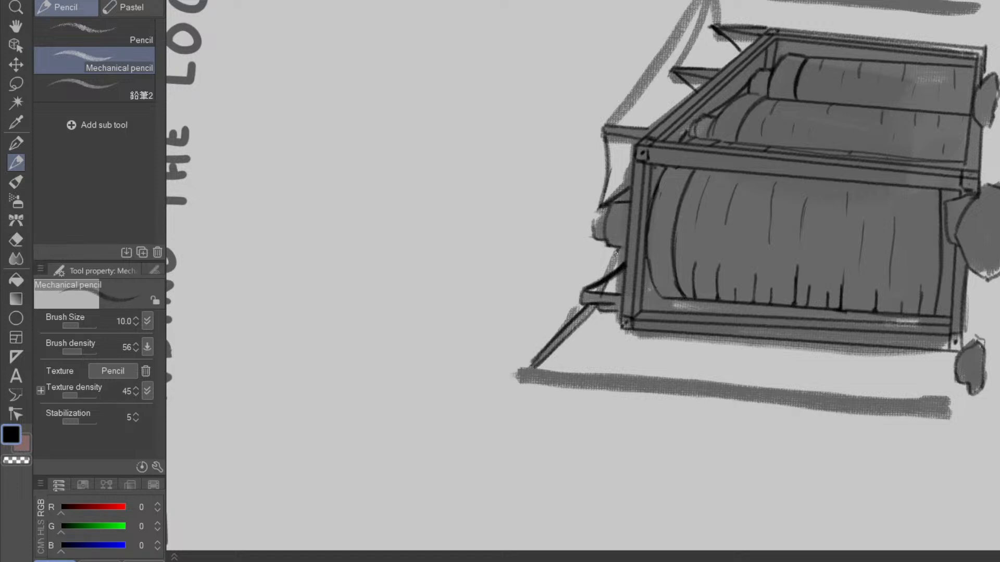
- Clean up the rope between the tall outer pole and the short front roof post, then redraw its edge near the pole
key(e)
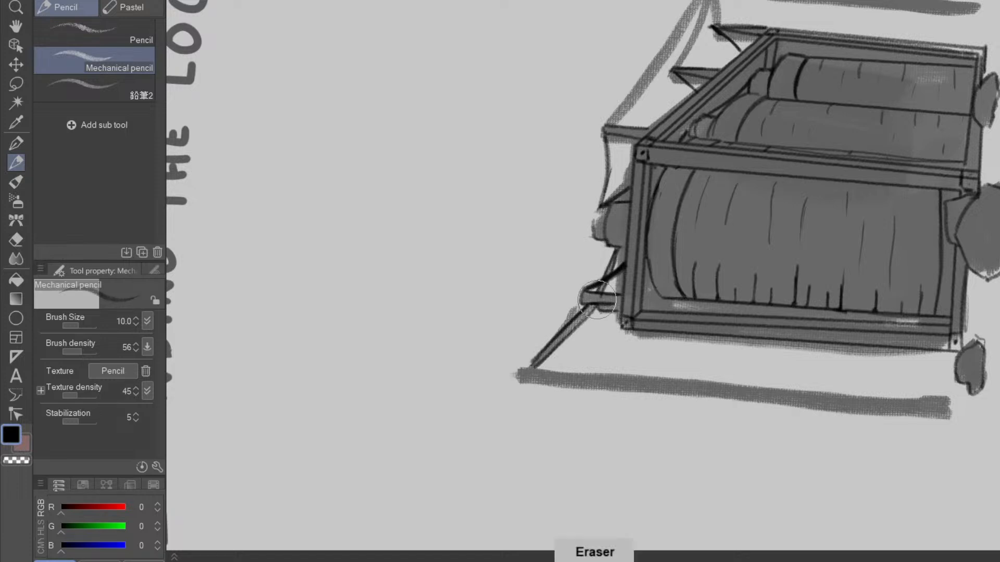
ctrl+alt+drag(606, 308, 617, 309)
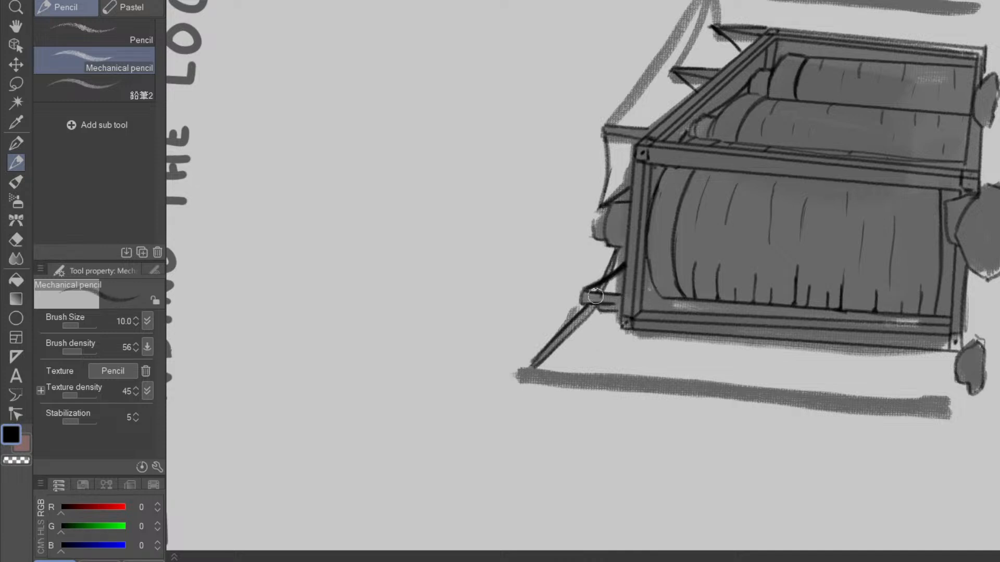
key(p)
key(e)
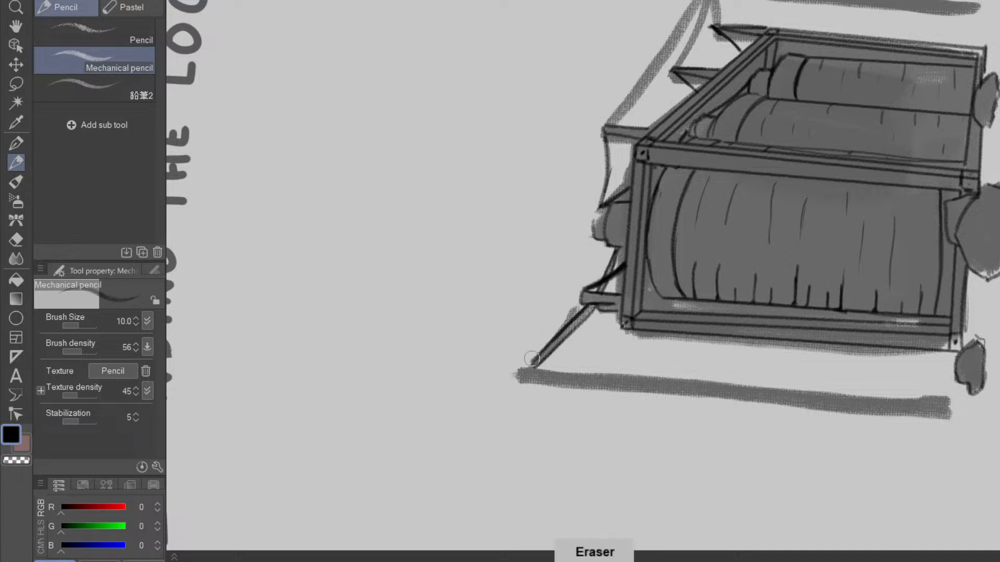
drag(531, 364, 588, 315)
key(p)
mouse_move(532, 365)
mouse_down()
mouse_move(588, 308)
mouse_move(559, 338)
mouse_up()
- Outline the tall front outer pole with straight long edges and a slightly flared foot
drag(738, 232, 463, 433)
drag(585, 422, 654, 456)
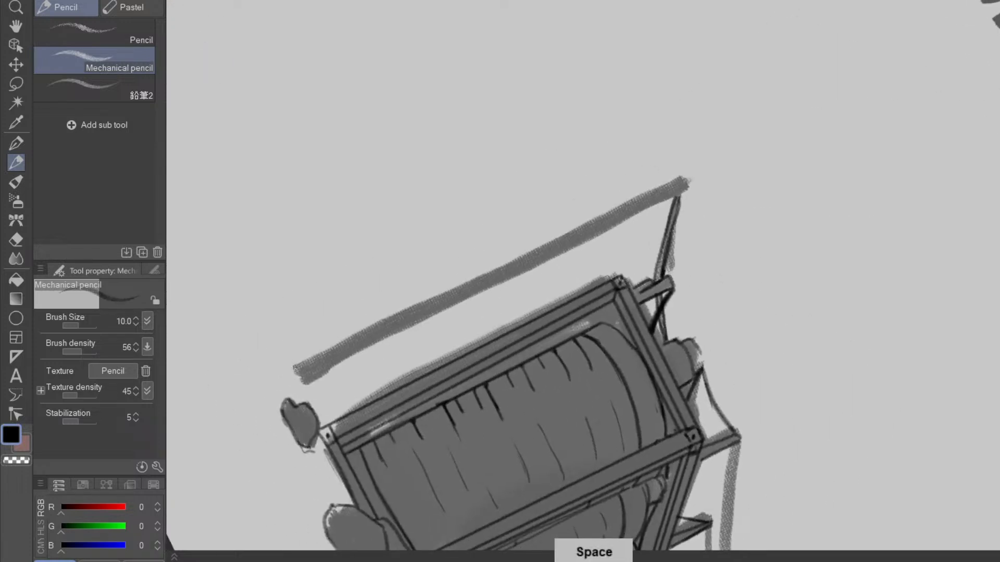
drag(302, 385, 385, 484)
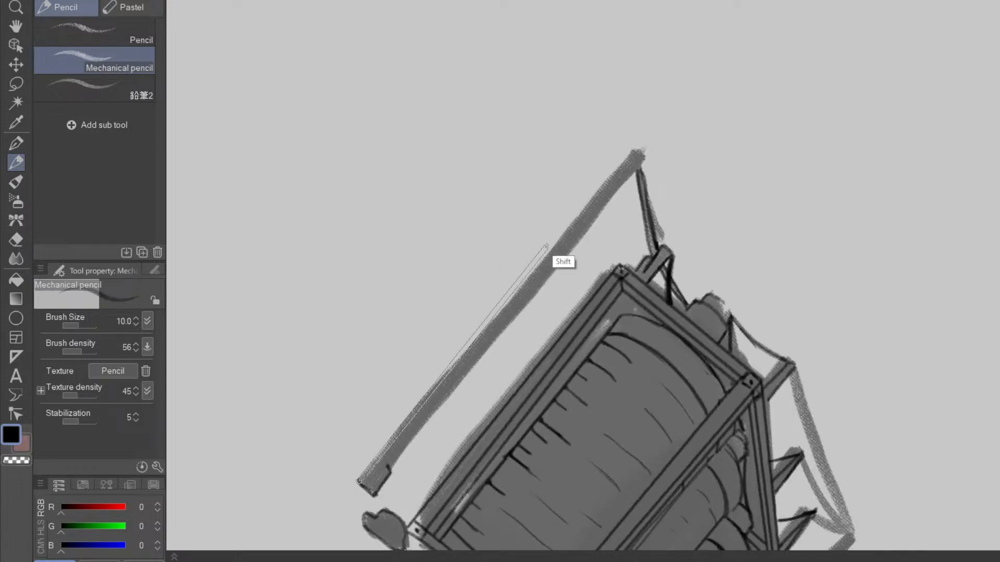
shift+click(634, 151)
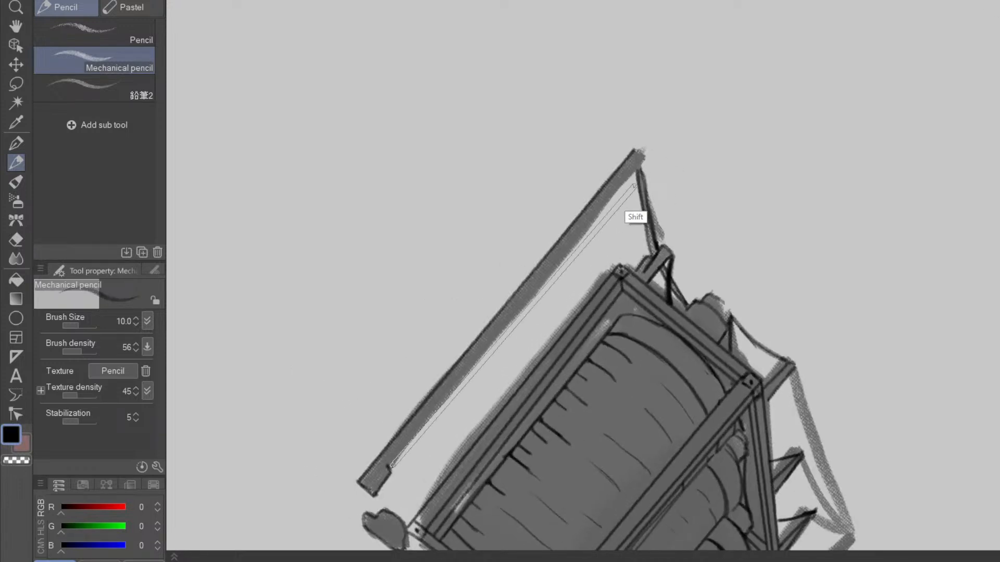
shift+click(641, 156)
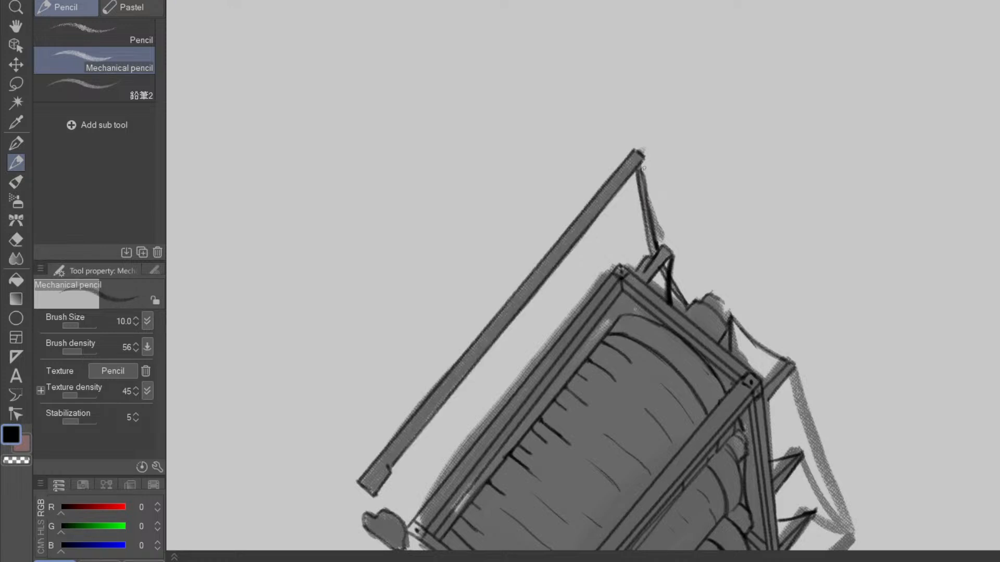
- Draw a sagging wire running outward from the tip of the tall front outer pole toward the page edge
drag(770, 422, 848, 118)
drag(780, 376, 851, 262)
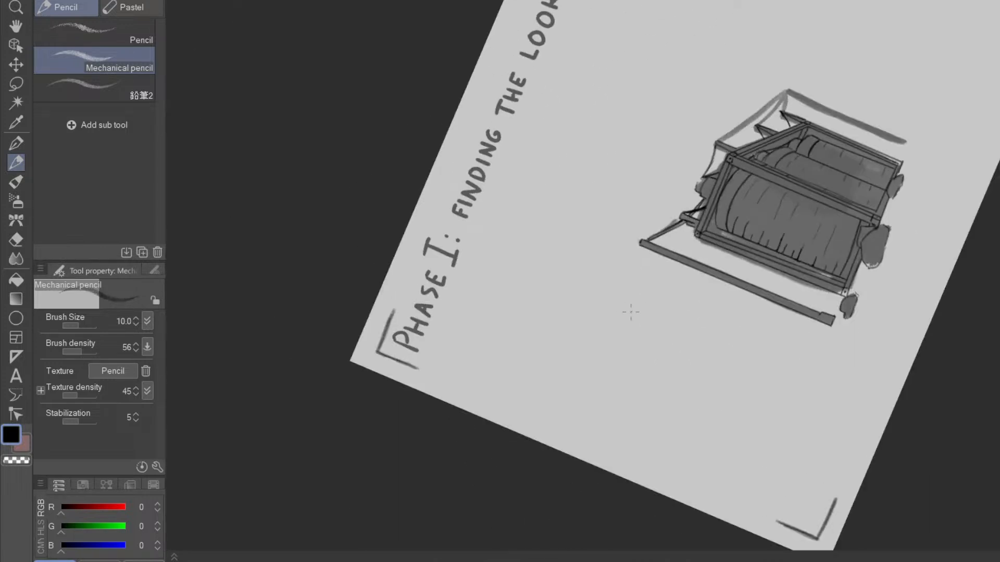
mouse_move(638, 253)
mouse_down()
mouse_move(562, 366)
mouse_move(635, 264)
mouse_up()
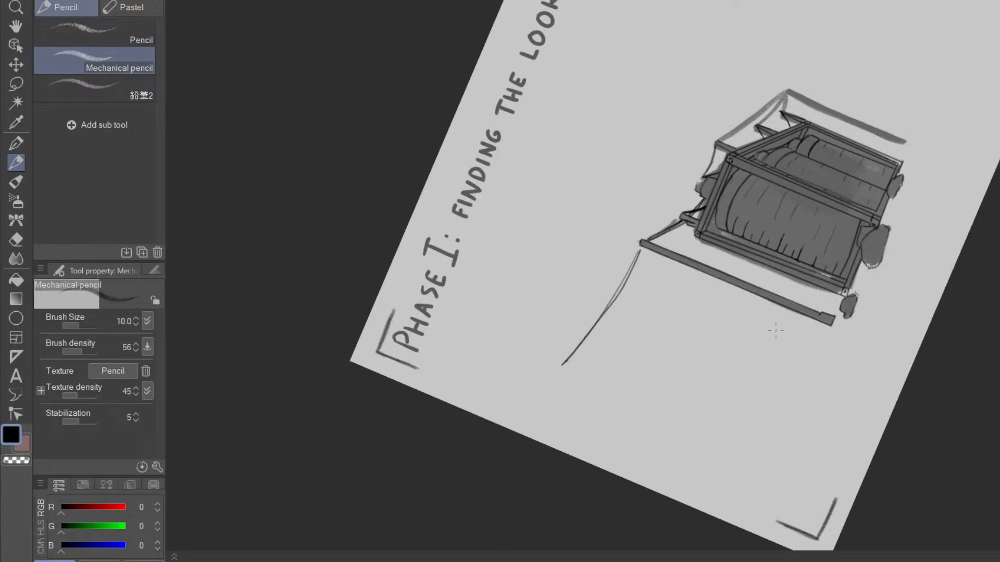
- Outline the rear outer pole with straight edges and a notched foot matching the front pole
drag(721, 409, 625, 484)
drag(646, 419, 697, 360)
drag(787, 371, 710, 425)
drag(744, 377, 581, 461)
drag(632, 421, 710, 375)
mouse_move(823, 384)
mouse_down()
mouse_move(718, 485)
mouse_move(702, 447)
mouse_up()
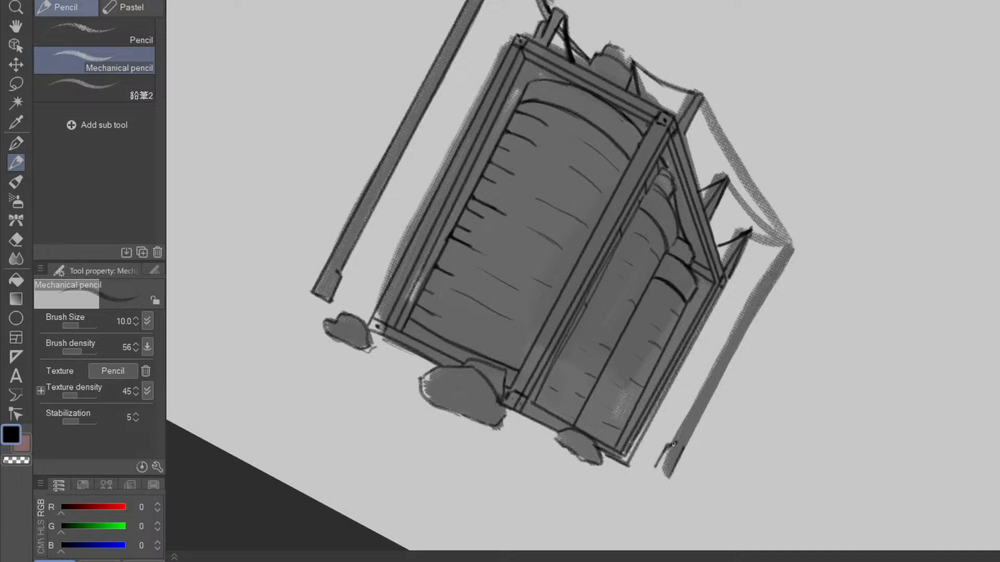
drag(674, 444, 786, 279)
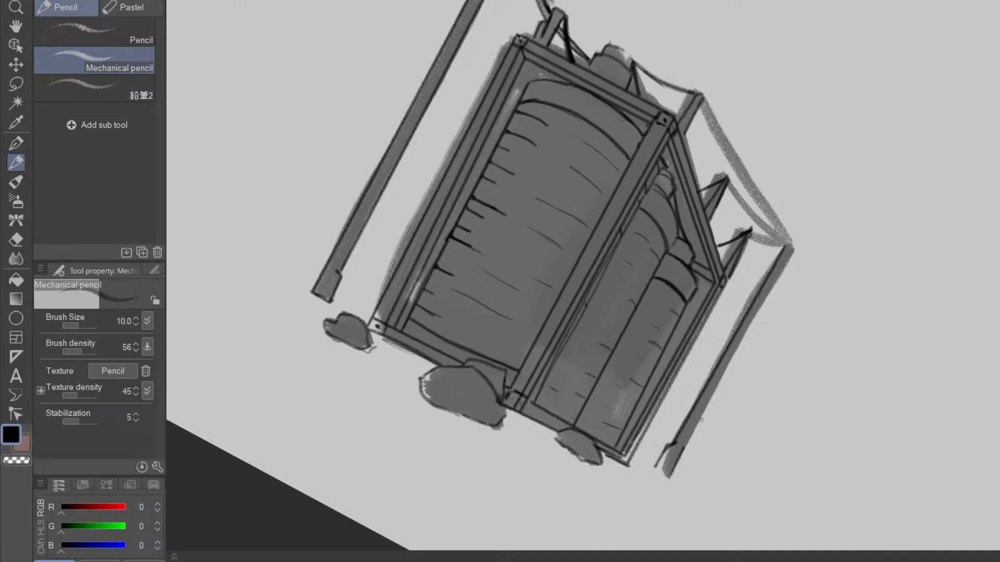
shift+click(794, 249)
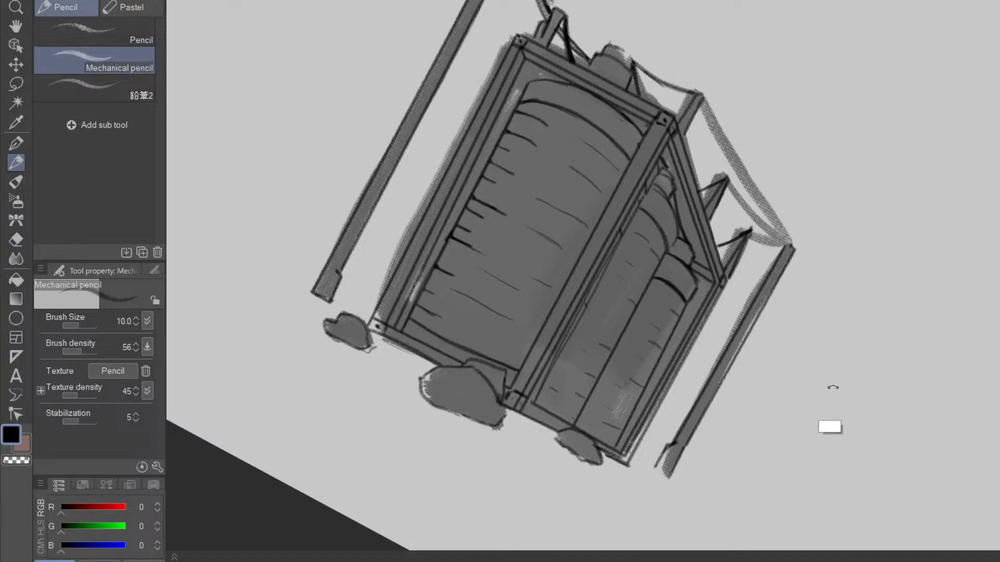
- Outline the ropes running from the roof posts to the rear outer pole's tip
drag(833, 387, 788, 99)
key(space)
drag(745, 151, 749, 260)
drag(684, 210, 654, 238)
drag(728, 342, 751, 212)
mouse_move(587, 223)
mouse_down()
mouse_move(635, 174)
mouse_move(577, 232)
mouse_up()
drag(644, 351, 680, 289)
drag(504, 325, 558, 171)
- Draw a loose curved wire running outward from the rear outer pole's tip, undoing the stray attempt
drag(838, 308, 625, 493)
drag(777, 387, 717, 286)
drag(788, 363, 681, 423)
mouse_move(767, 328)
mouse_down()
mouse_move(714, 373)
mouse_move(645, 475)
mouse_move(601, 291)
mouse_move(553, 398)
mouse_move(590, 281)
mouse_move(547, 421)
mouse_up()
key(ctrl+z)
scroll(600, 395, down, 3)
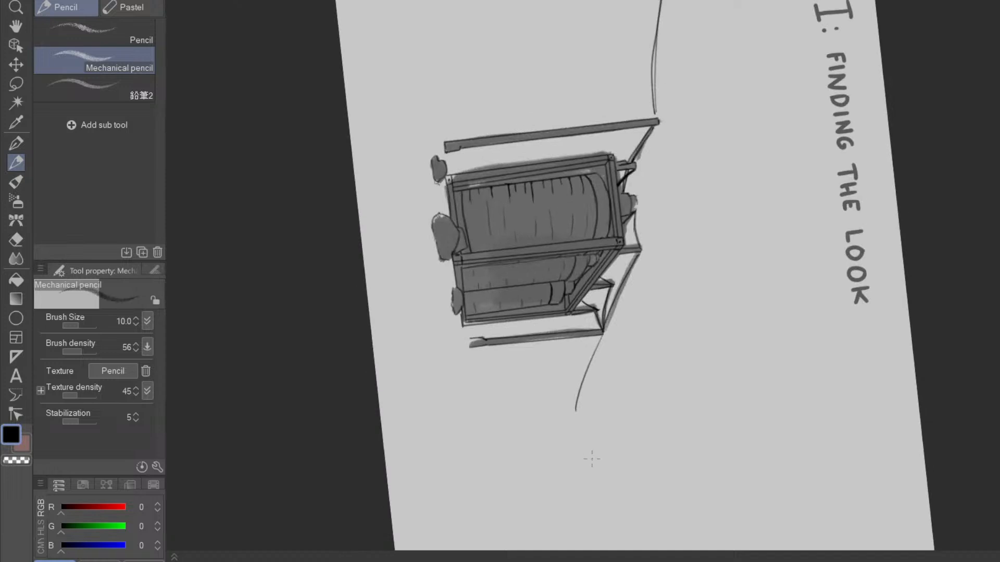
- Scale the whole transformer drawing up to 160% and move it higher so it fits inside the page frame
drag(593, 460, 725, 274)
drag(728, 424, 701, 413)
scroll(703, 422, down, 1)
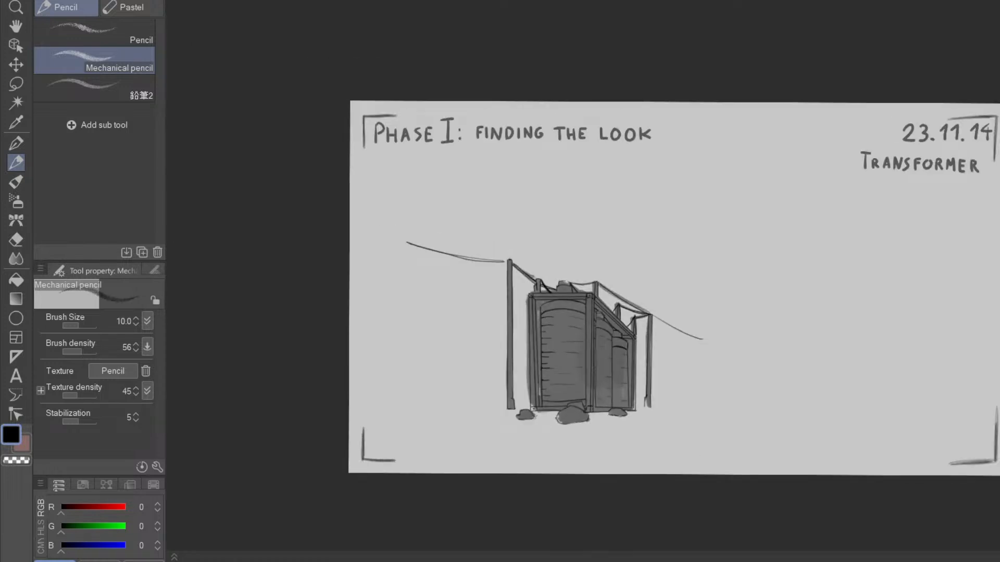
key(ctrl+t)
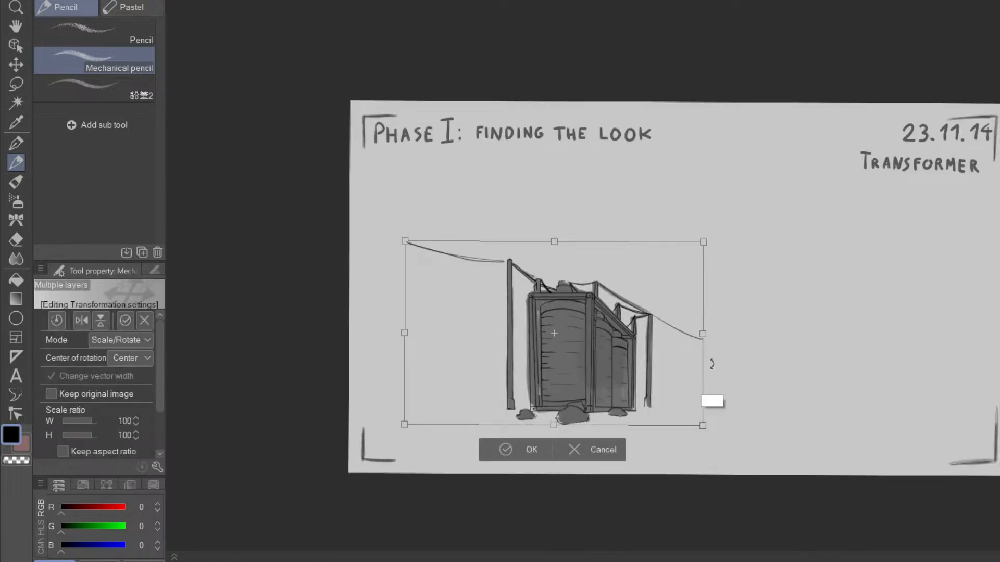
mouse_move(722, 332)
mouse_down()
mouse_move(939, 354)
mouse_move(882, 383)
mouse_up()
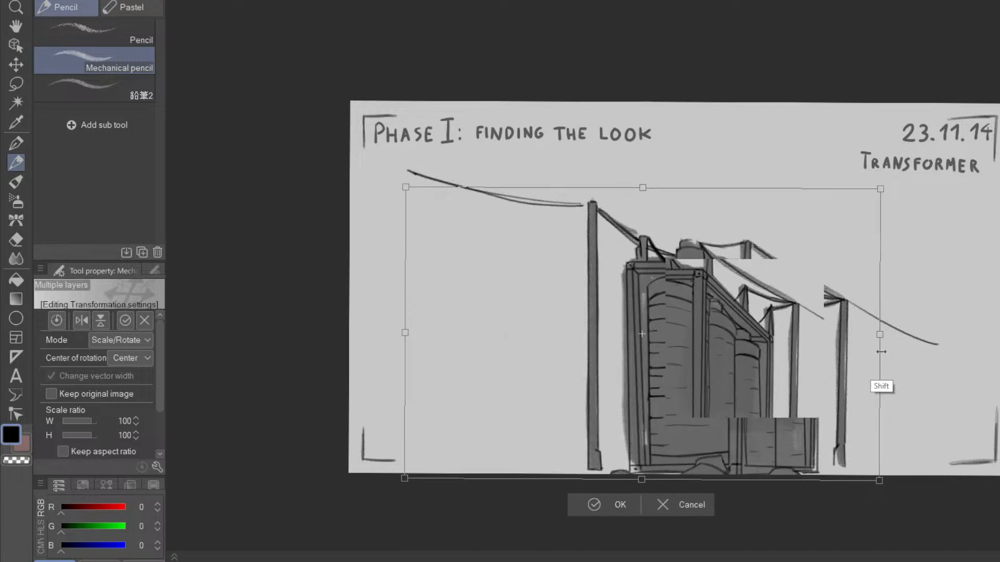
drag(795, 399, 799, 372)
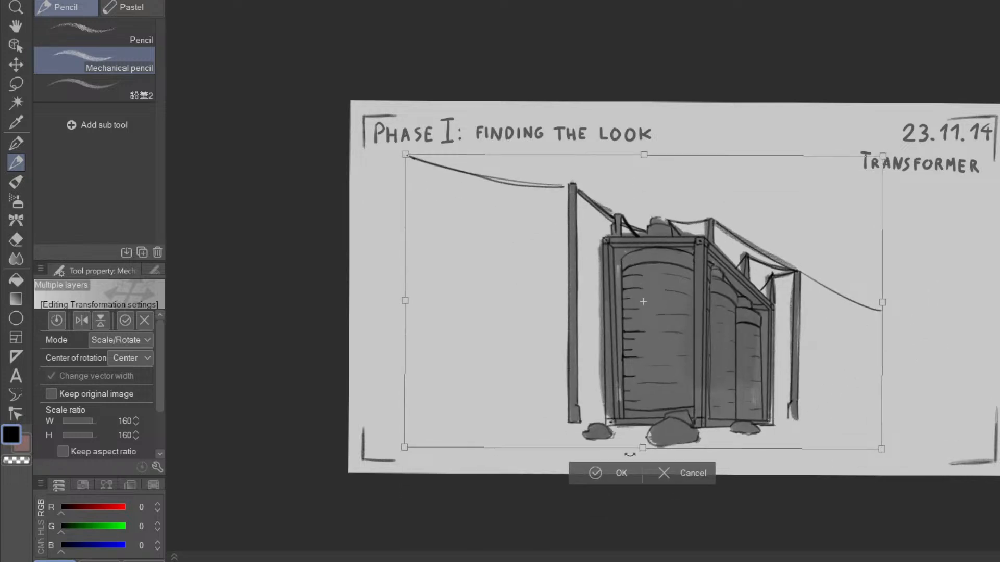
click(620, 475)
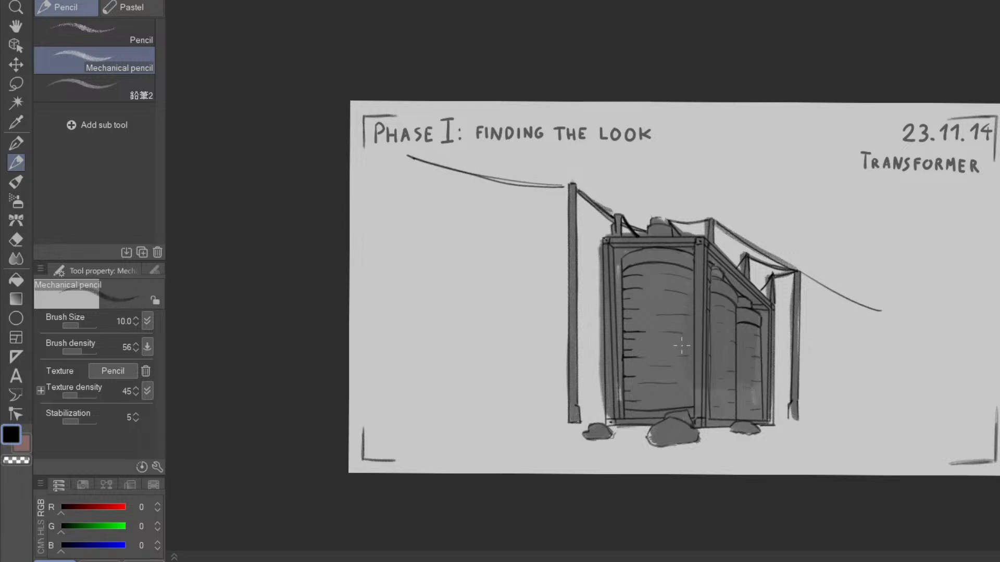
- Save the illustration in Clip Studio format under the file name 5transformer
key(ctrl+s)
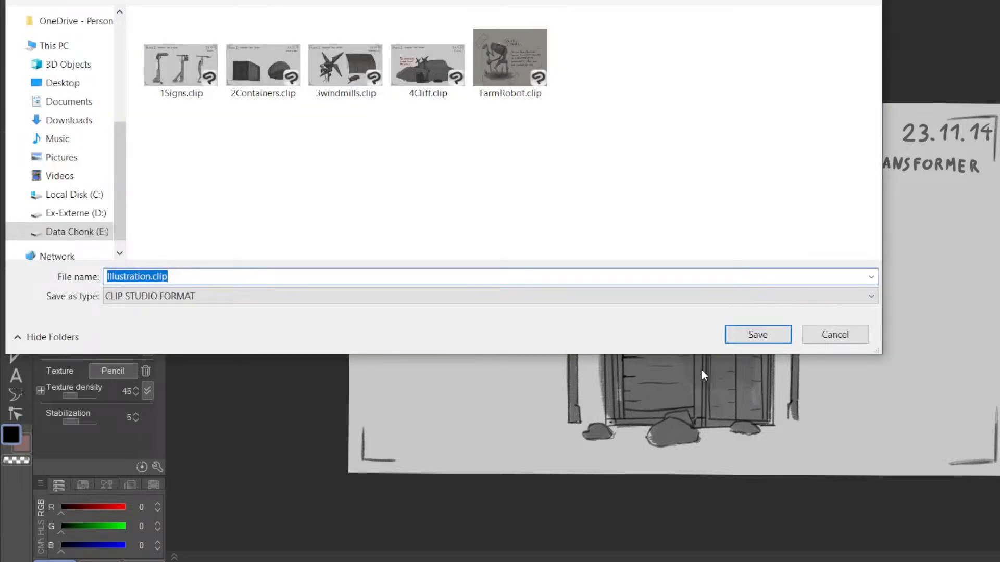
text(5transformer)
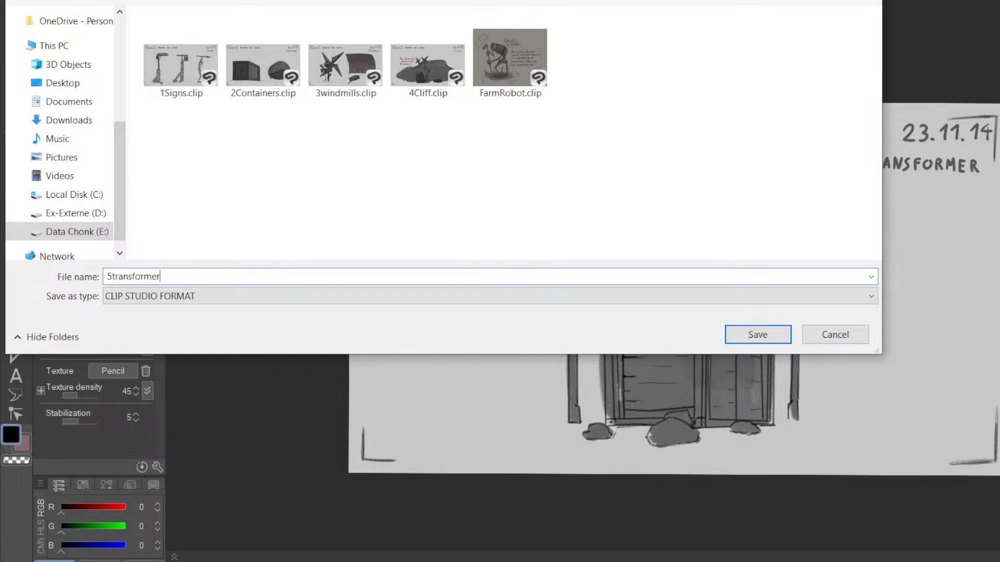
key(Return)
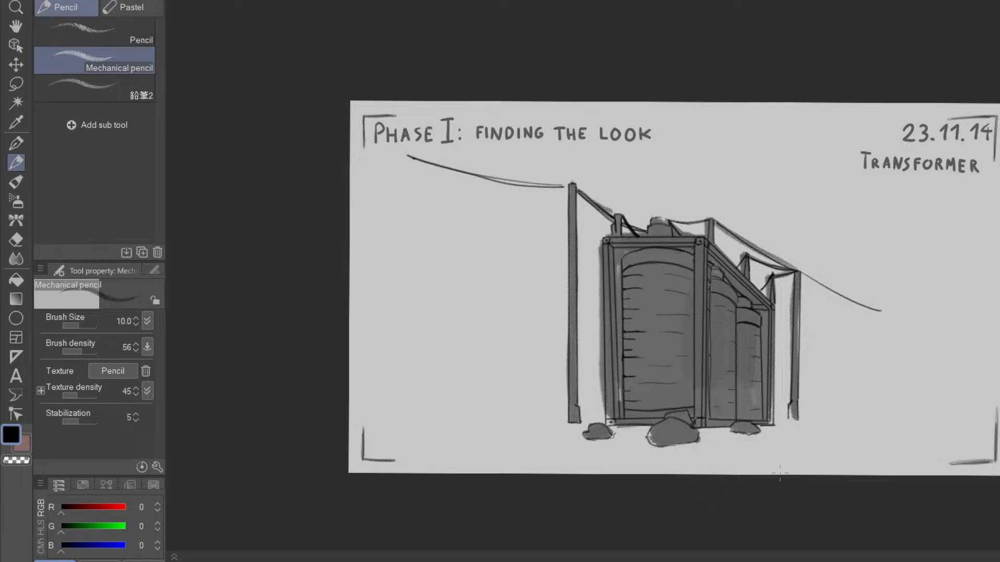
- Draw thin parallel ground lines beside the rear outer pole's foot and in front of the small rear rock
key(space)
drag(808, 447, 771, 430)
key(shift+space)
drag(793, 471, 914, 317)
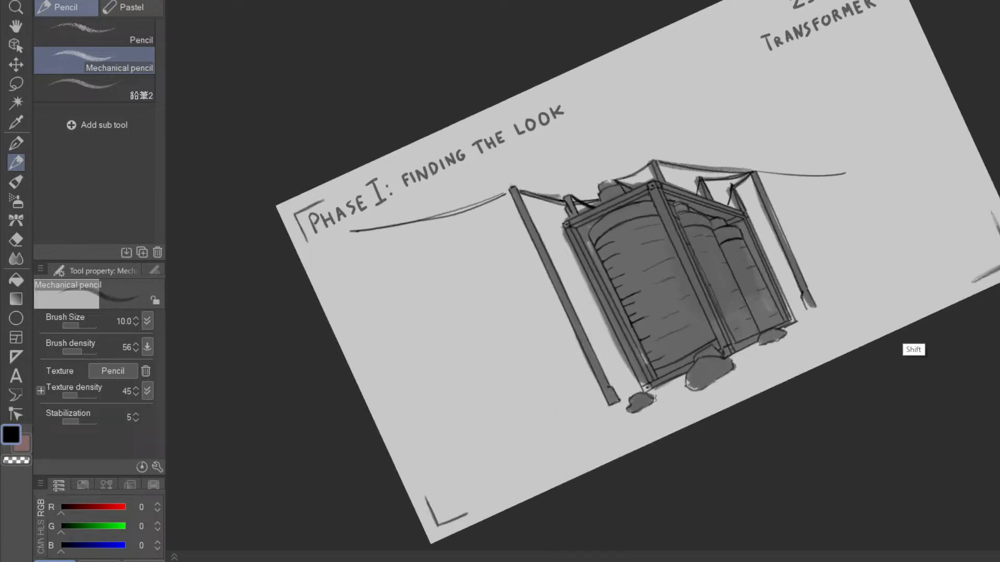
key(ctrl+space)
mouse_move(828, 315)
mouse_down()
mouse_move(885, 315)
mouse_move(771, 314)
mouse_move(743, 340)
mouse_move(854, 290)
mouse_up()
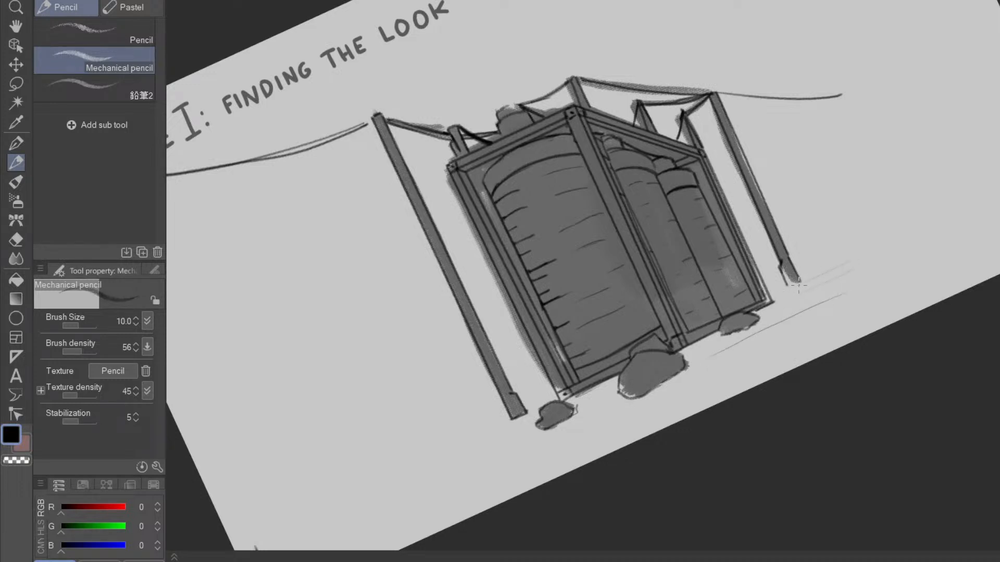
- Close the bottom outline of the rear outer pole's foot, trimming the excess and redrawing its corner
scroll(800, 286, up, 3)
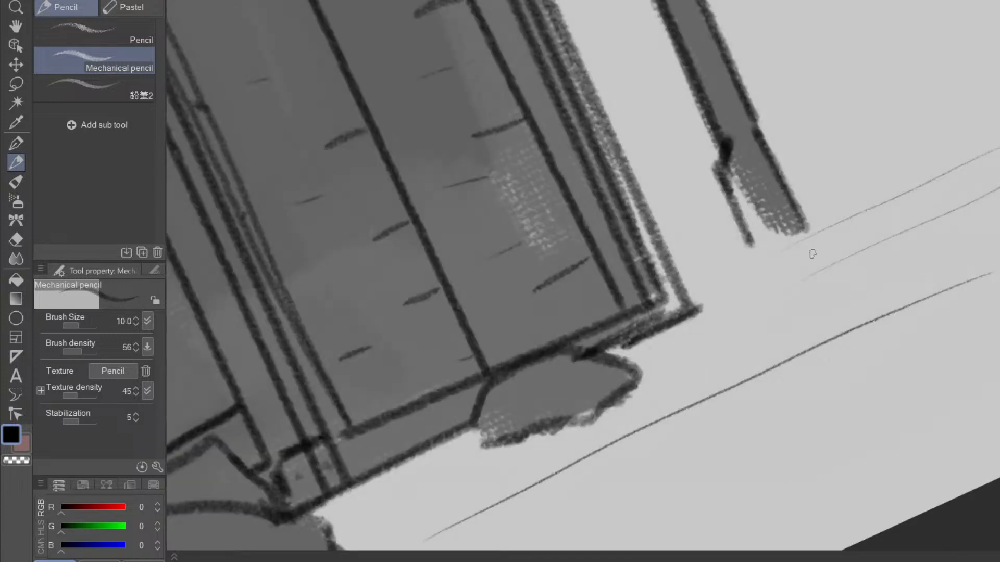
mouse_move(801, 236)
mouse_down()
mouse_move(750, 252)
mouse_move(803, 226)
mouse_up()
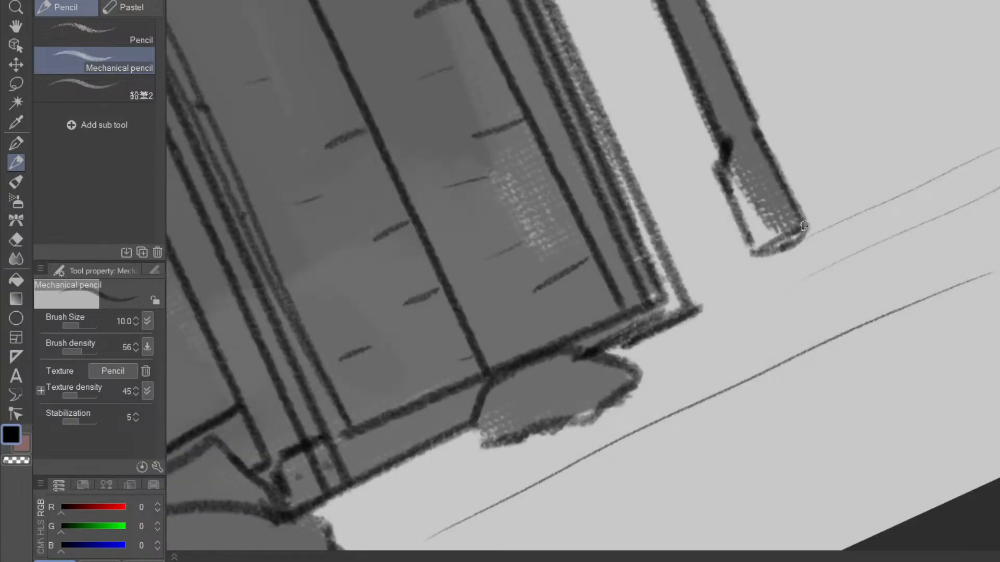
key(e)
drag(750, 260, 807, 236)
key(p)
mouse_move(743, 261)
mouse_down()
mouse_move(805, 227)
mouse_move(761, 250)
mouse_up()
scroll(770, 276, down, 3)
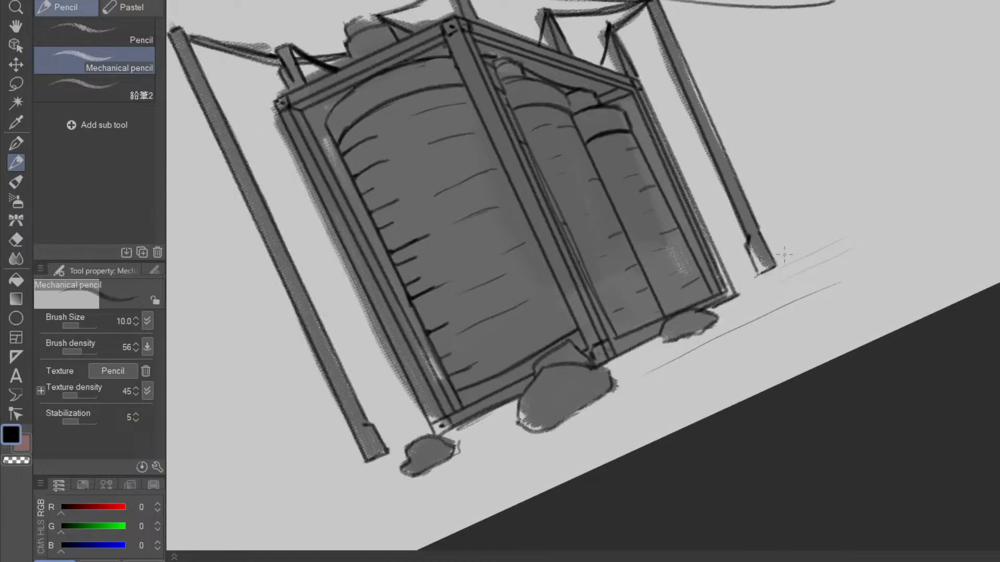
- Add thin ground lines around the front outer pole's foot and in front of the base rocks
drag(719, 324, 860, 252)
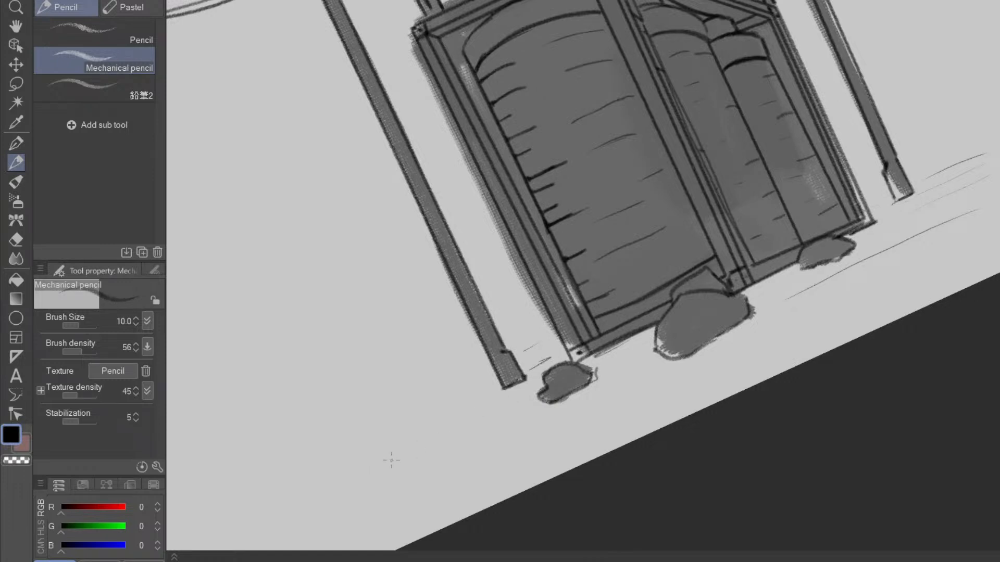
drag(393, 446, 481, 397)
drag(400, 476, 665, 363)
drag(853, 327, 735, 390)
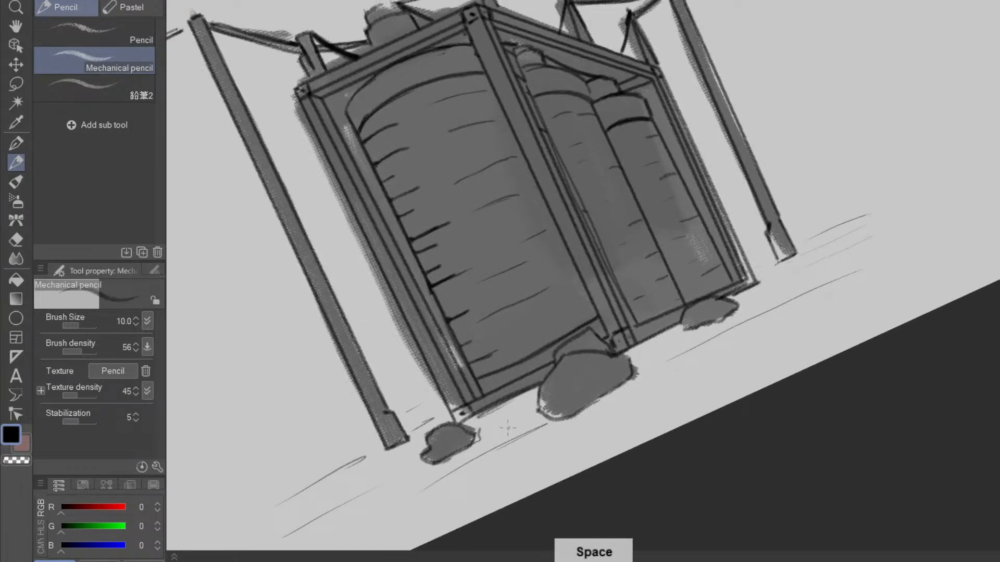
mouse_move(731, 353)
mouse_down()
mouse_move(697, 372)
mouse_move(627, 385)
mouse_up()
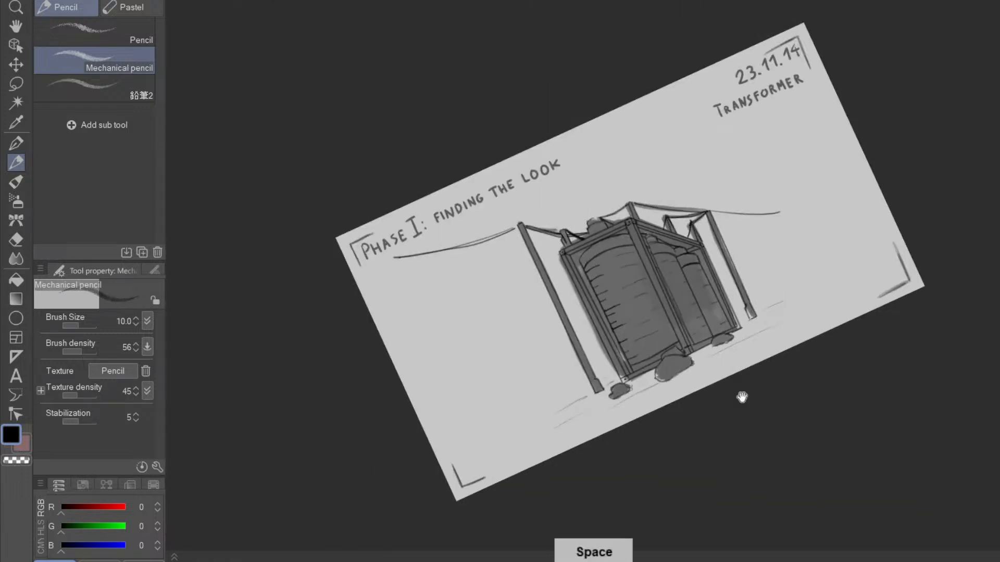
- Erase the grey fill in the gap between the front cylinder's side and the surrounding frame beams
mouse_move(741, 397)
mouse_down()
mouse_move(740, 373)
mouse_move(794, 343)
mouse_move(779, 396)
mouse_move(719, 453)
mouse_move(604, 497)
mouse_up()
scroll(498, 286, up, 3)
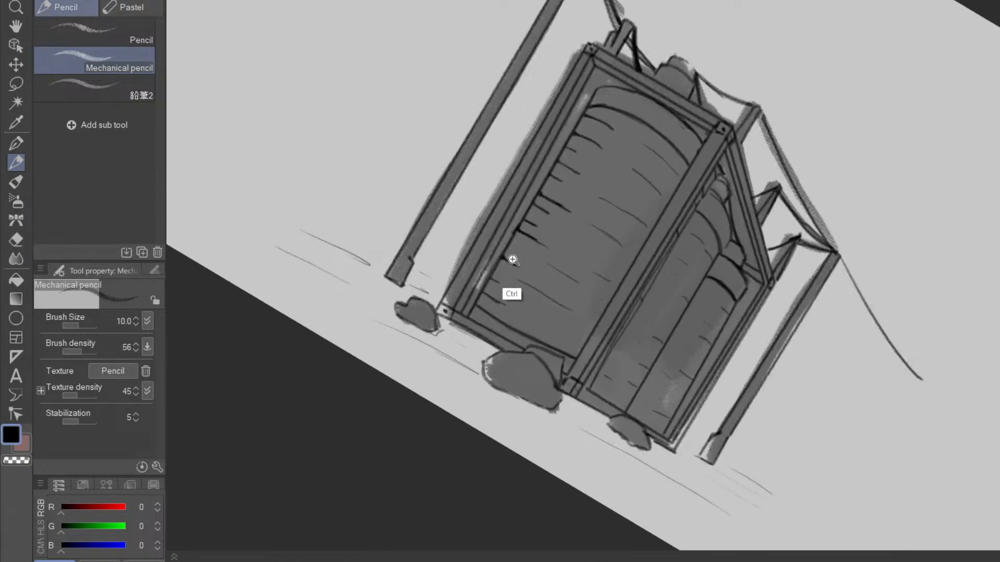
key(e)
drag(463, 313, 613, 44)
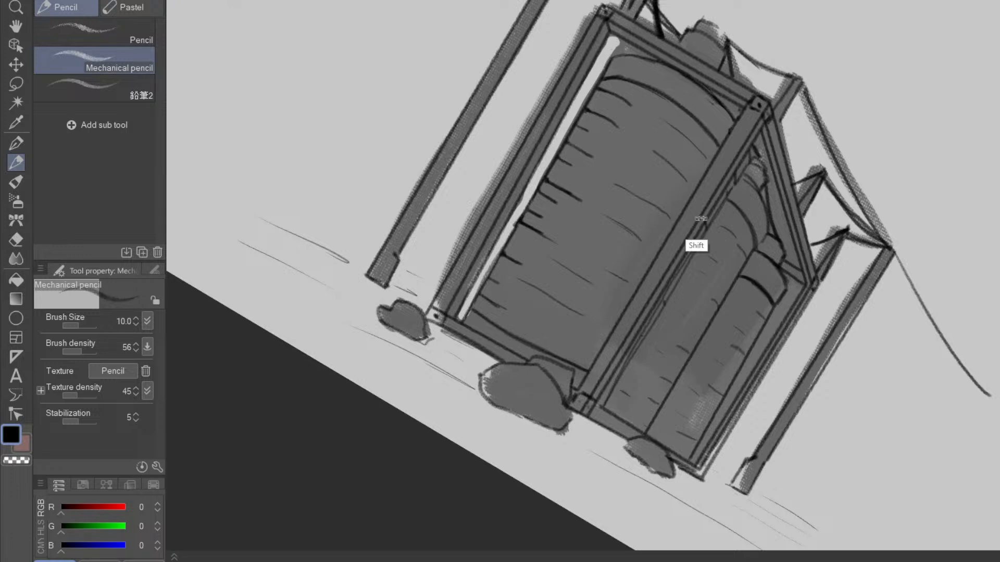
drag(697, 225, 523, 80)
mouse_move(369, 227)
mouse_down()
mouse_move(392, 191)
mouse_move(377, 222)
mouse_move(375, 213)
mouse_up()
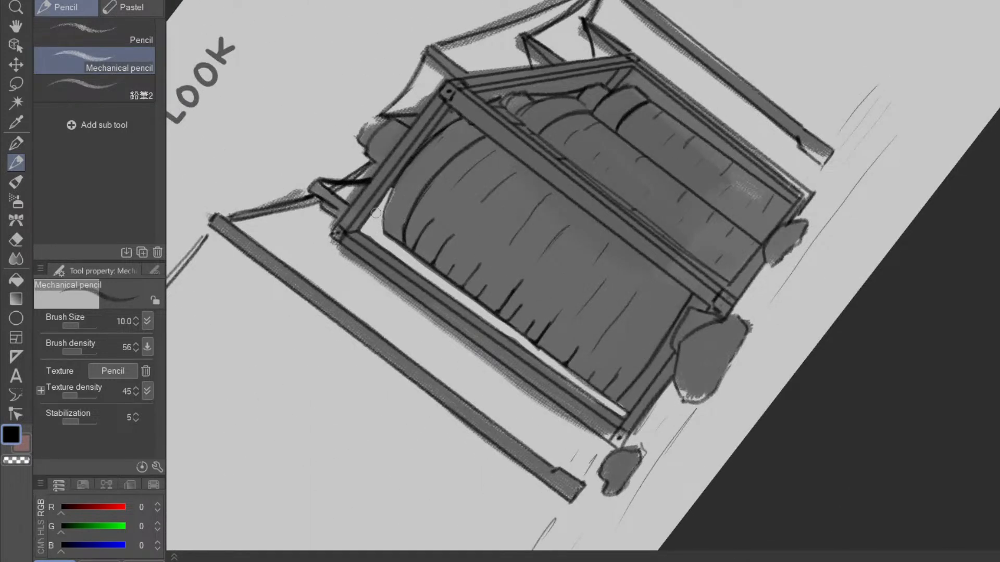
- Sample the cylinder's grey and touch up the front cylinder's rounded end with the Oil paint brush, keeping the frame gap clear
alt+click(402, 208)
key(b)
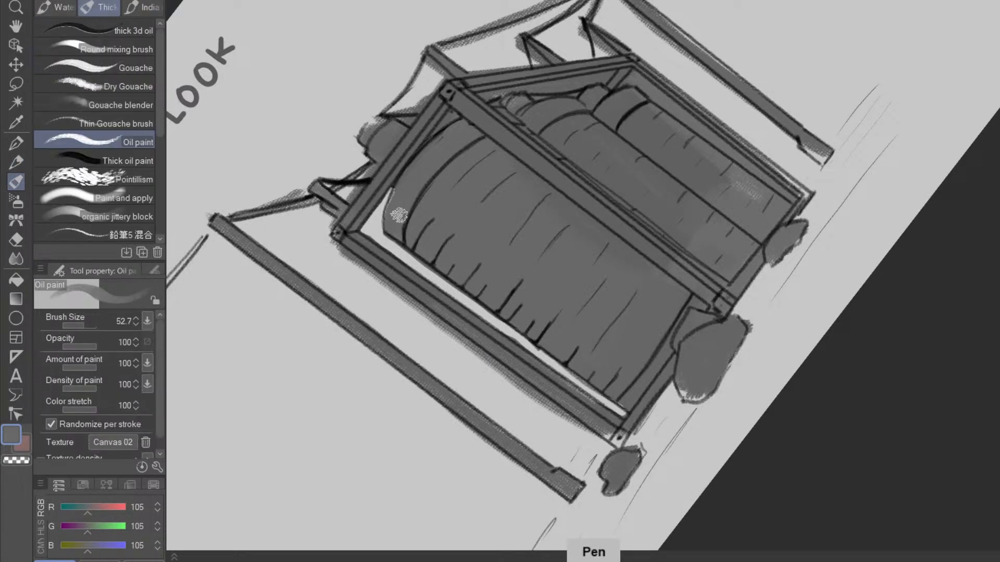
mouse_move(439, 129)
mouse_down()
mouse_move(453, 116)
mouse_move(429, 136)
mouse_move(451, 120)
mouse_up()
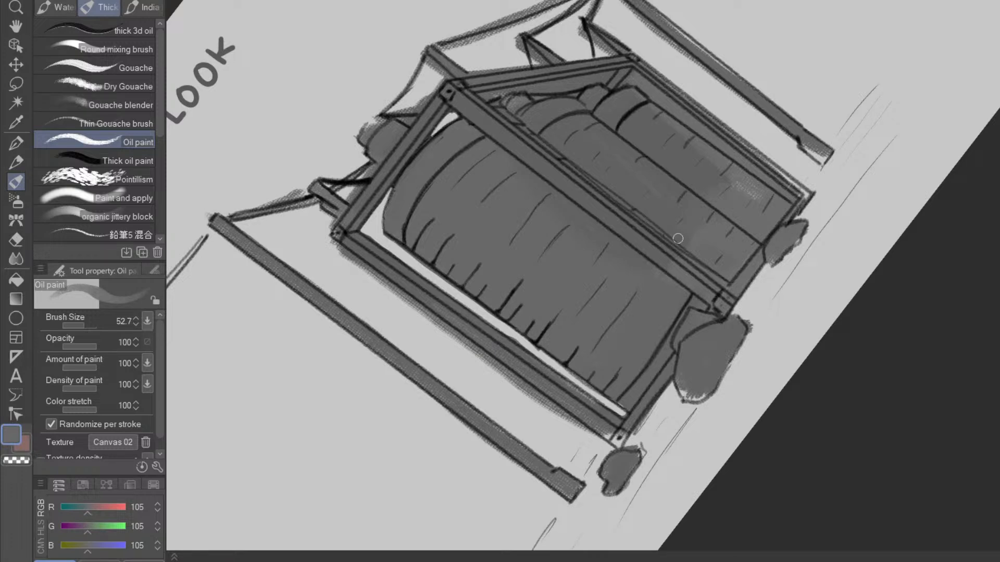
drag(790, 306, 637, 472)
drag(781, 359, 627, 492)
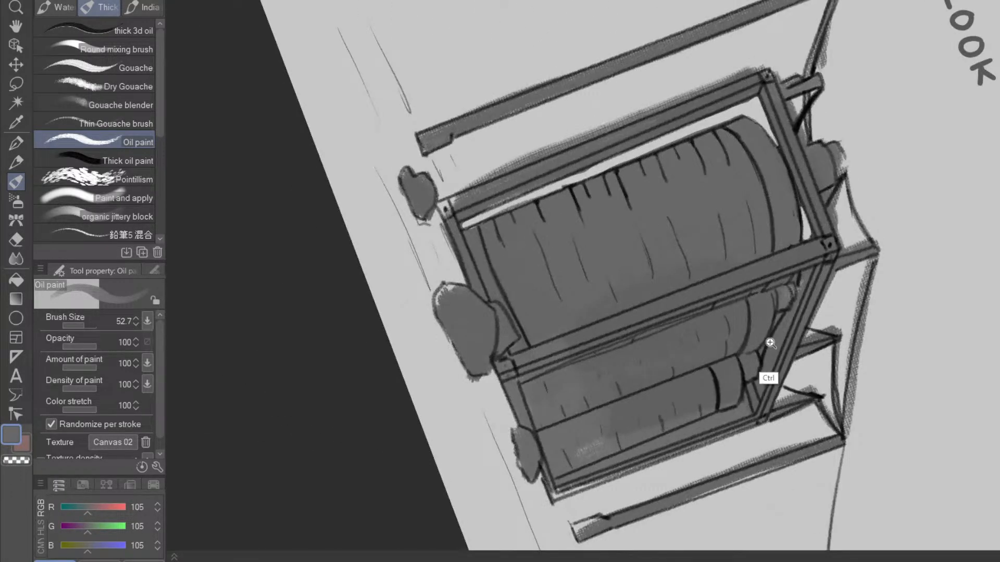
- Erase the grey fill in the narrow gap between the rear cylinders' tops and the sloping upper frame beam
ctrl+click(771, 344)
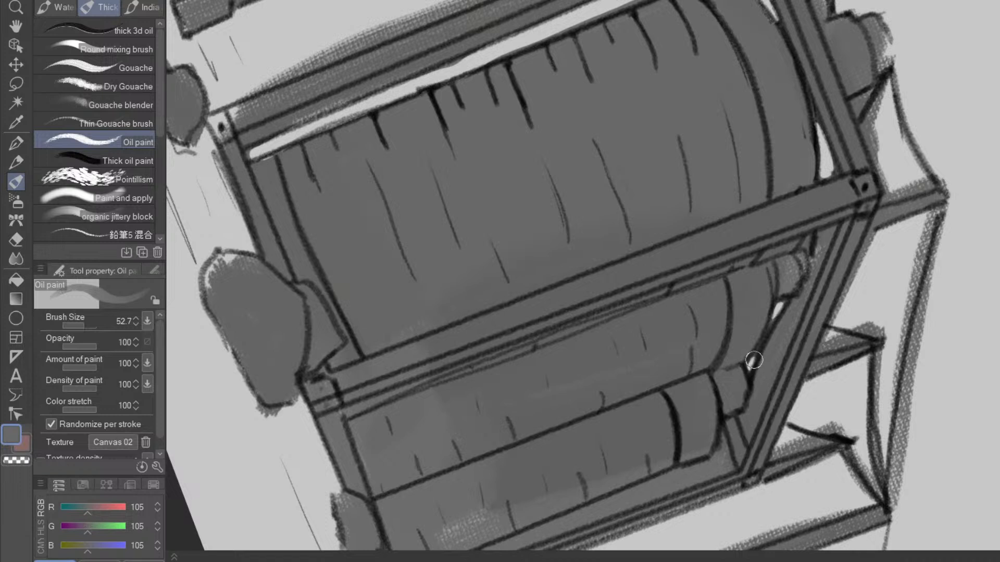
mouse_move(754, 360)
mouse_down()
mouse_move(758, 424)
mouse_move(742, 420)
mouse_move(744, 438)
mouse_move(776, 338)
mouse_move(747, 422)
mouse_move(763, 365)
mouse_move(783, 322)
mouse_move(774, 364)
mouse_move(834, 227)
mouse_up()
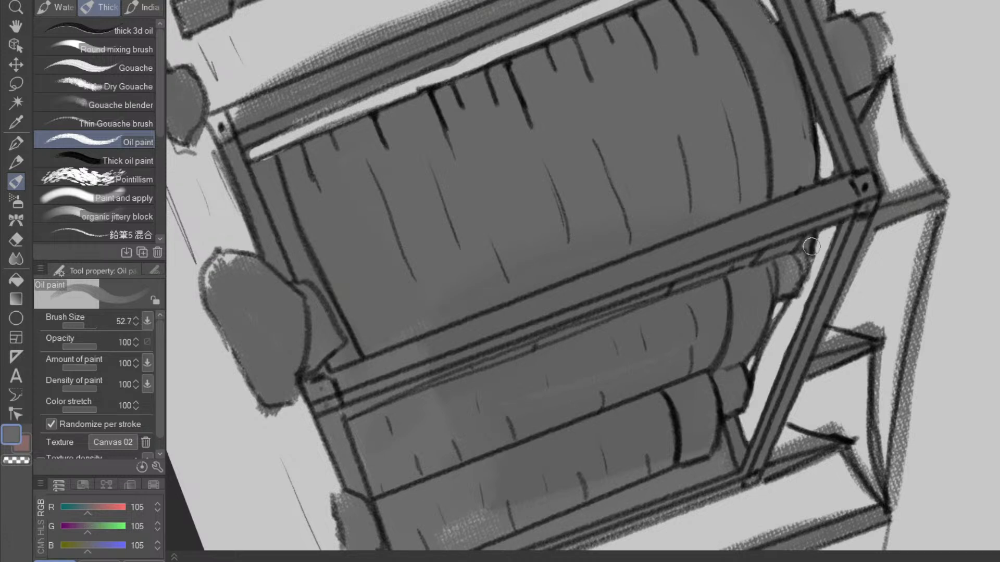
drag(782, 394, 839, 190)
key(space)
drag(781, 343, 755, 399)
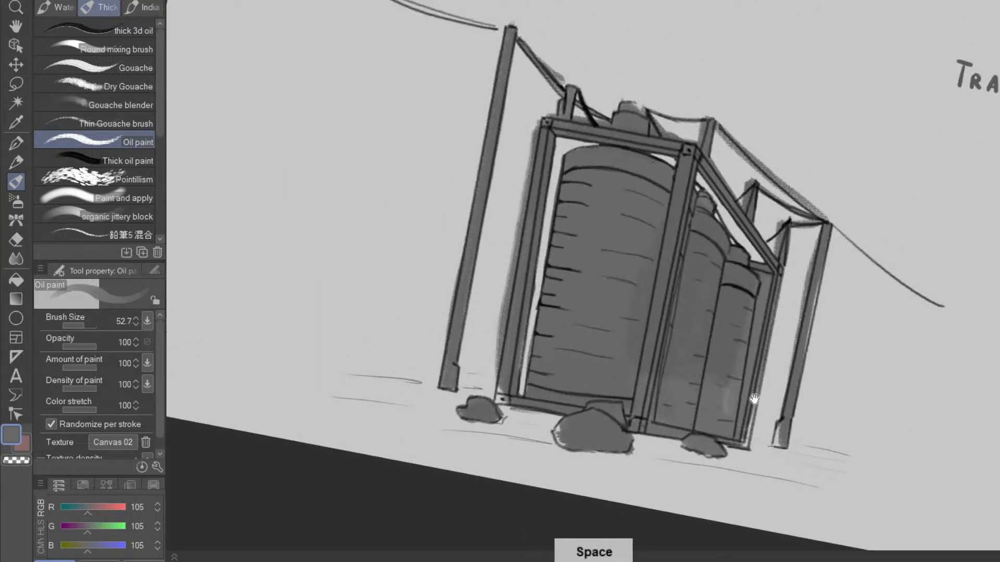
- Erase the grey fill in the gap between the rearmost cylinder's side and the adjacent frame post
scroll(784, 299, up, 5)
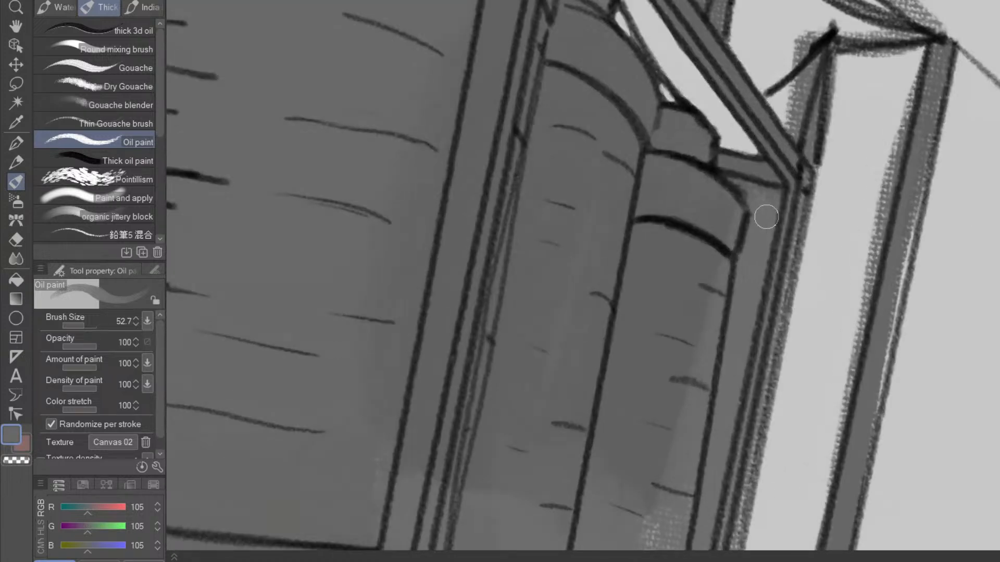
mouse_move(745, 196)
mouse_down()
mouse_move(768, 197)
mouse_move(736, 331)
mouse_up()
mouse_move(754, 230)
mouse_down()
mouse_move(760, 206)
mouse_move(724, 438)
mouse_move(744, 288)
mouse_up()
key(space)
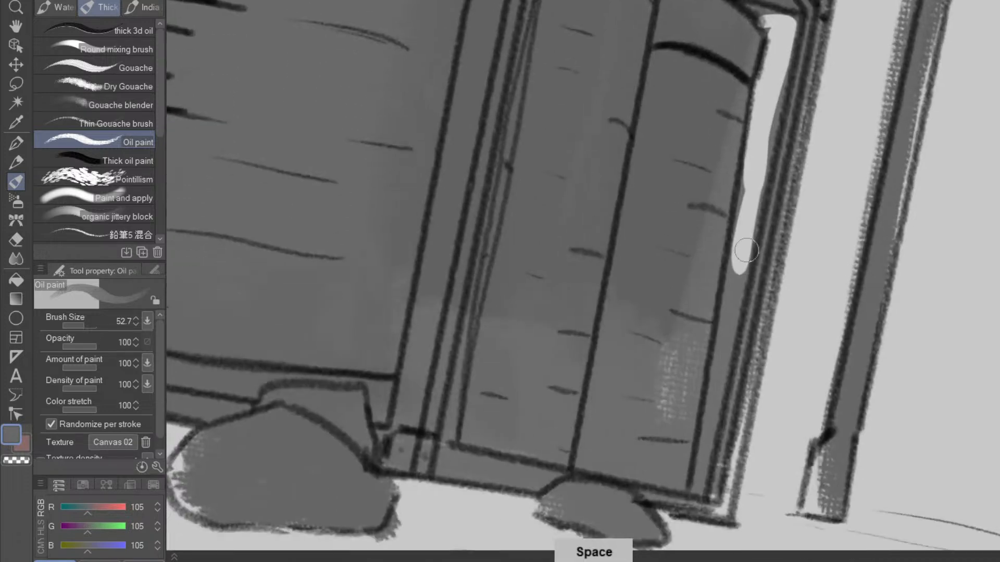
mouse_move(746, 250)
mouse_down()
mouse_move(697, 495)
mouse_move(721, 417)
mouse_move(752, 167)
mouse_move(785, 68)
mouse_move(764, 180)
mouse_up()
key(space)
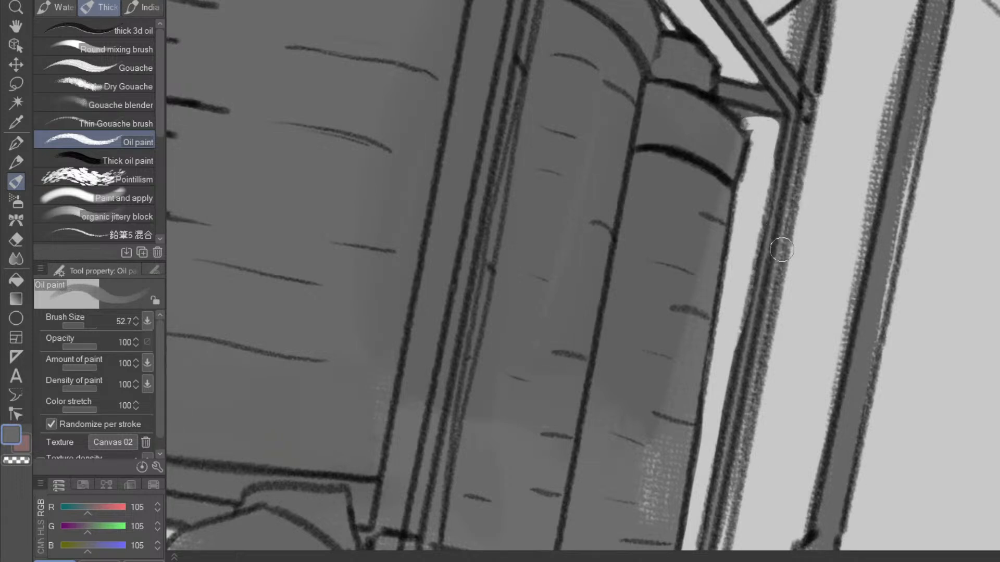
key(space)
drag(782, 250, 756, 330)
scroll(748, 338, down, 3)
drag(734, 408, 735, 433)
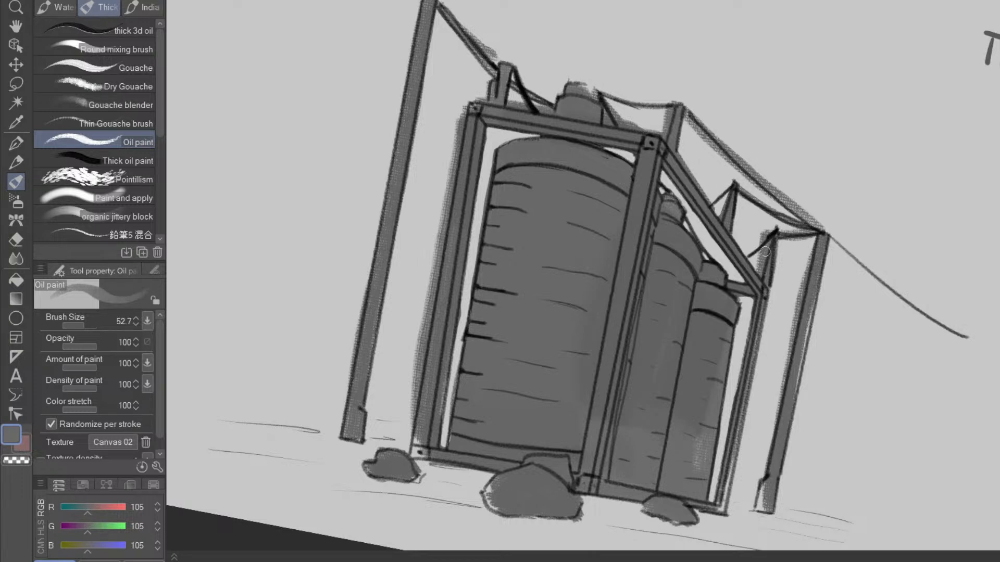
- Set the Oil paint brush to size 94.1 and lay broad grey strokes for a pitched roof's outer edges above the frame
drag(765, 252, 765, 236)
key(shift+space)
drag(793, 470, 833, 306)
drag(737, 356, 737, 350)
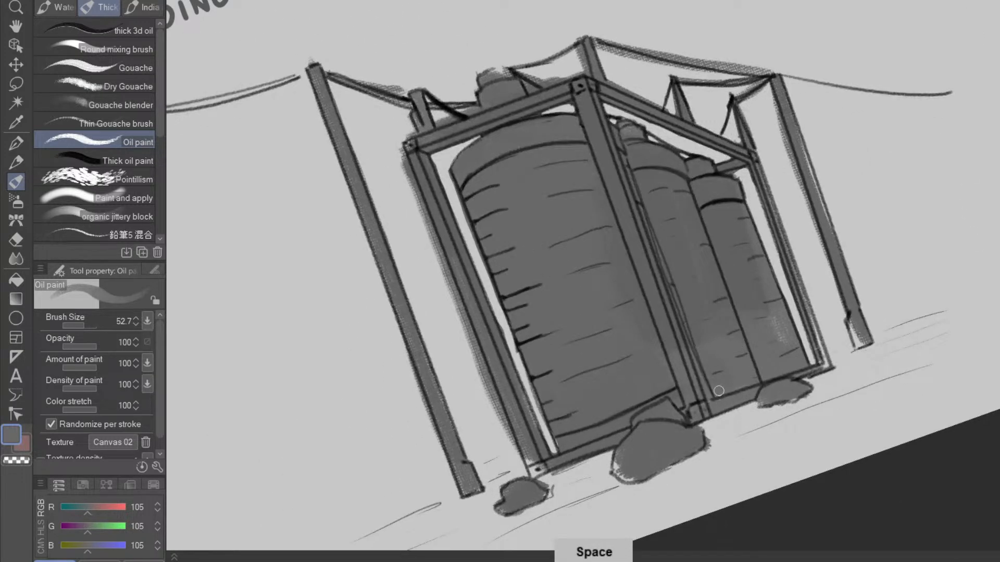
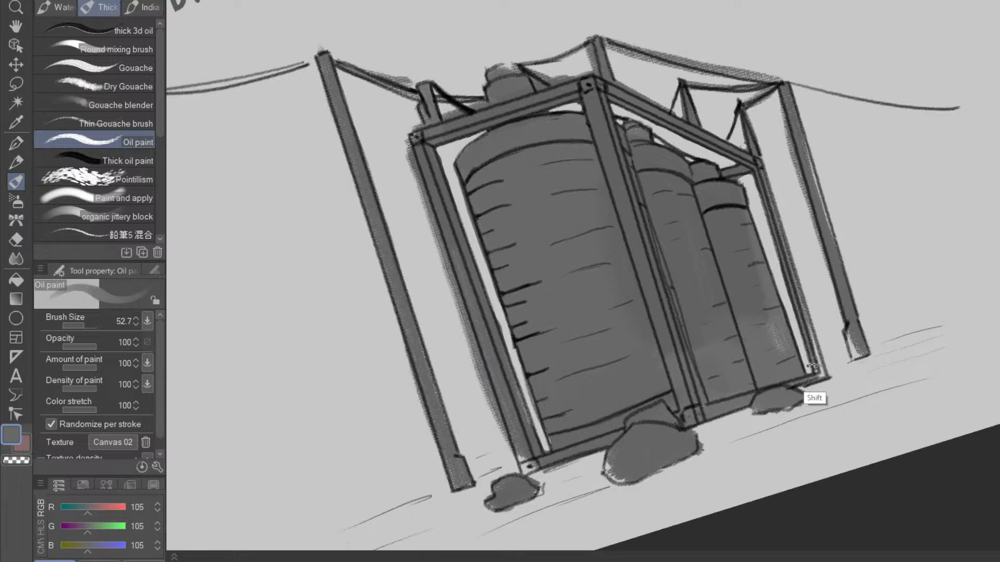
mouse_move(750, 397)
mouse_down()
mouse_move(688, 418)
mouse_move(638, 462)
mouse_move(655, 477)
mouse_move(787, 253)
mouse_up()
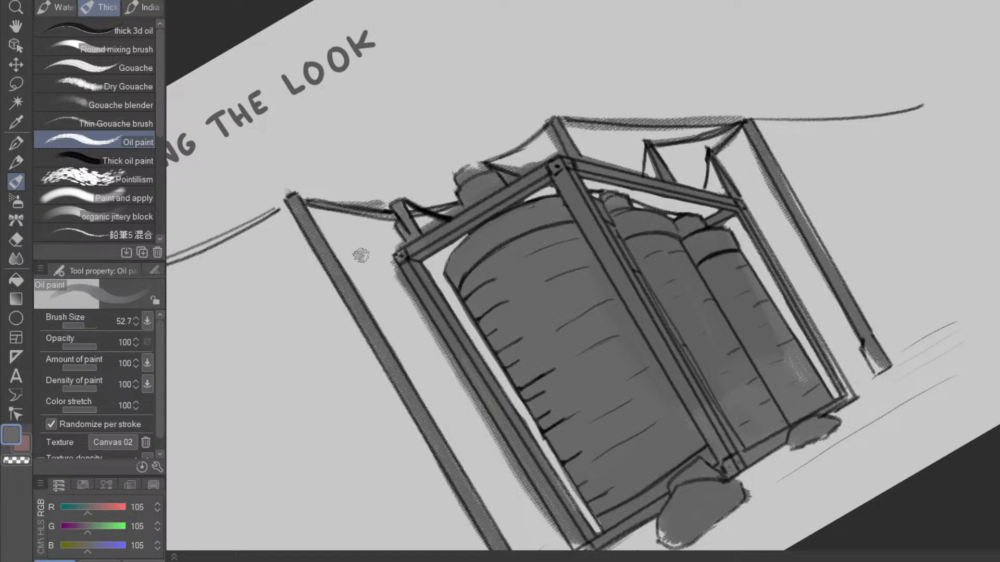
drag(365, 272, 385, 294)
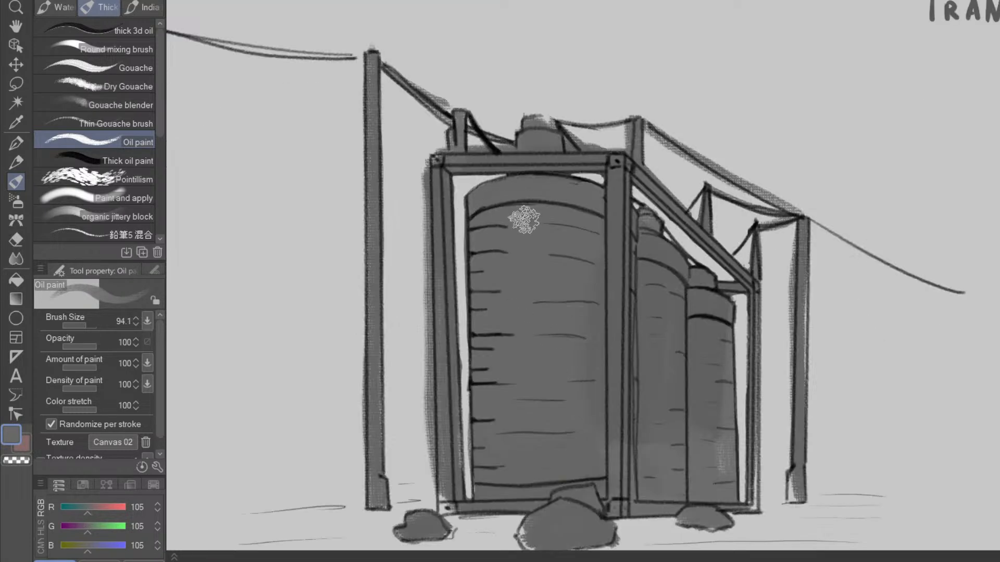
mouse_move(529, 217)
mouse_down()
mouse_move(513, 339)
mouse_move(395, 285)
mouse_move(536, 198)
mouse_up()
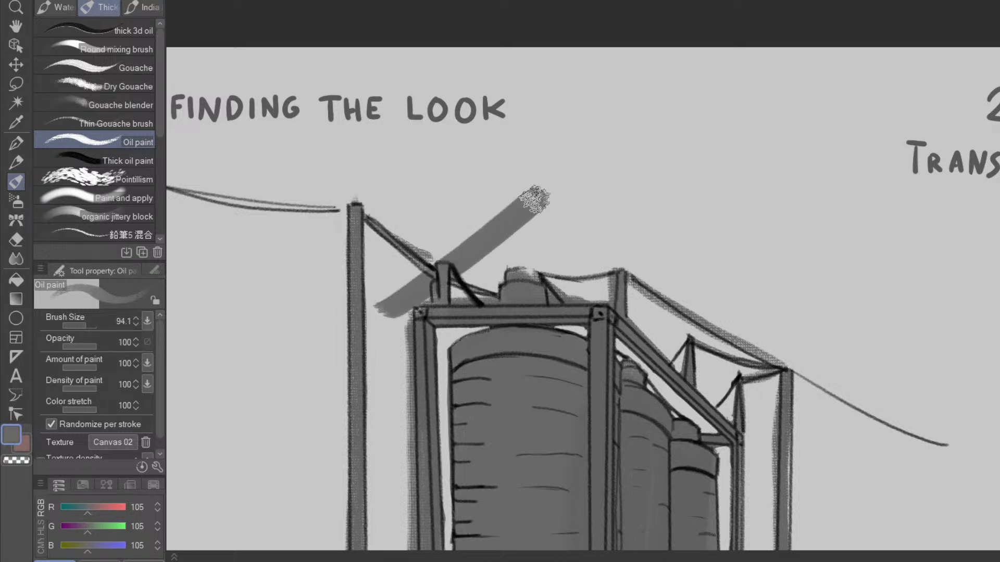
drag(750, 376, 568, 376)
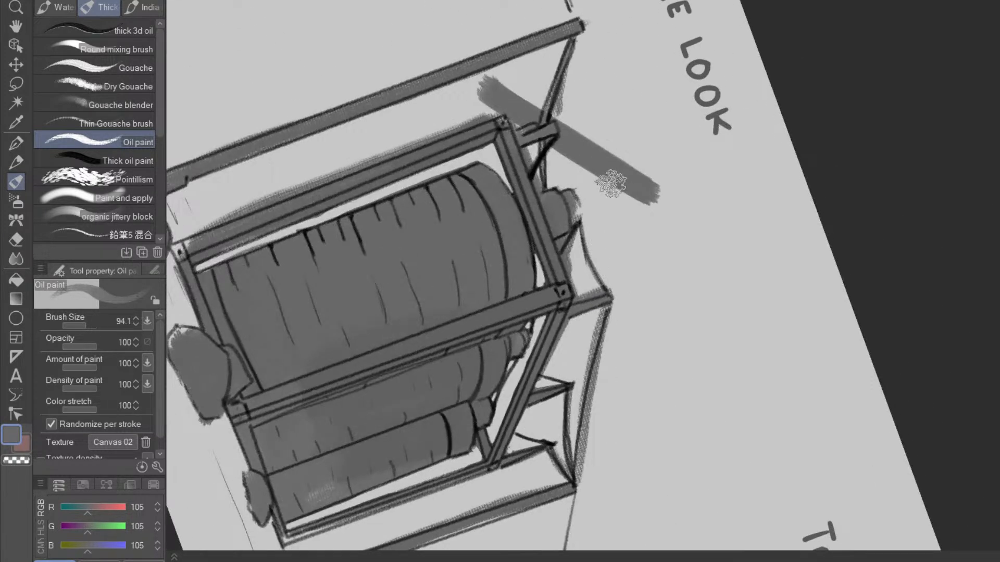
mouse_move(611, 183)
mouse_down()
mouse_move(592, 338)
mouse_move(611, 205)
mouse_move(639, 183)
mouse_move(647, 187)
mouse_move(640, 228)
mouse_up()
- Fill the roof shape behind the top of the frame with grey, extending it towards the rear outer pole
key(e)
key(p)
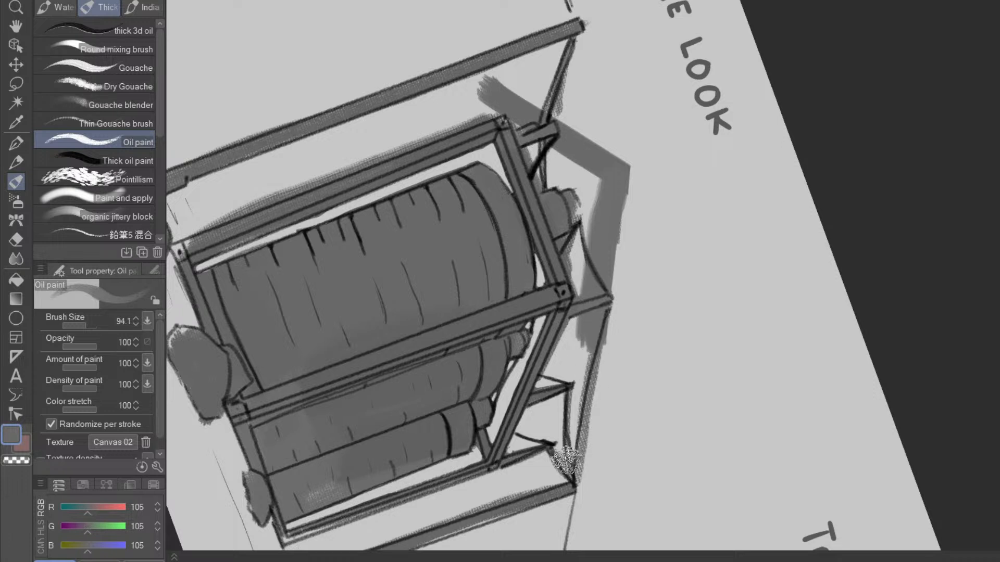
mouse_move(521, 465)
mouse_down()
mouse_move(590, 336)
mouse_move(518, 469)
mouse_move(530, 460)
mouse_move(515, 467)
mouse_move(528, 473)
mouse_move(503, 439)
mouse_move(511, 463)
mouse_move(515, 394)
mouse_move(509, 467)
mouse_move(561, 330)
mouse_move(526, 414)
mouse_move(514, 390)
mouse_move(527, 350)
mouse_move(592, 238)
mouse_move(595, 220)
mouse_move(583, 229)
mouse_move(581, 208)
mouse_move(552, 253)
mouse_move(552, 330)
mouse_up()
mouse_move(637, 461)
mouse_down()
mouse_move(732, 261)
mouse_move(721, 257)
mouse_up()
drag(508, 480, 645, 436)
mouse_move(580, 484)
mouse_down()
mouse_move(609, 444)
mouse_move(587, 469)
mouse_move(609, 410)
mouse_move(580, 421)
mouse_move(553, 402)
mouse_move(547, 356)
mouse_up()
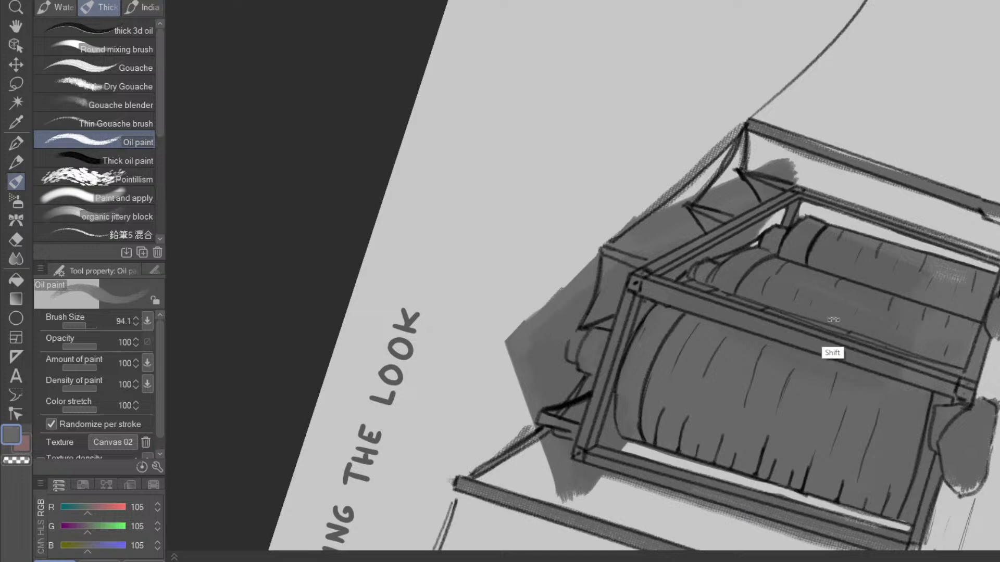
mouse_move(830, 353)
mouse_down()
mouse_move(692, 470)
mouse_move(525, 511)
mouse_up()
drag(591, 298, 623, 184)
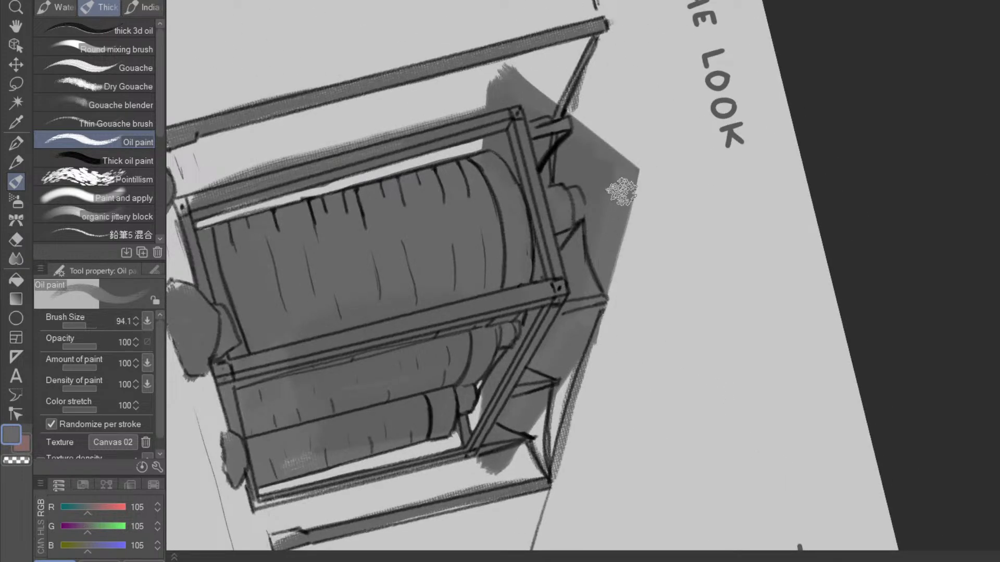
- Outline the roof's front sloping edge in black with the Mechanical pencil, from the lower eave corner up to the peak
key(e)
drag(620, 396, 601, 433)
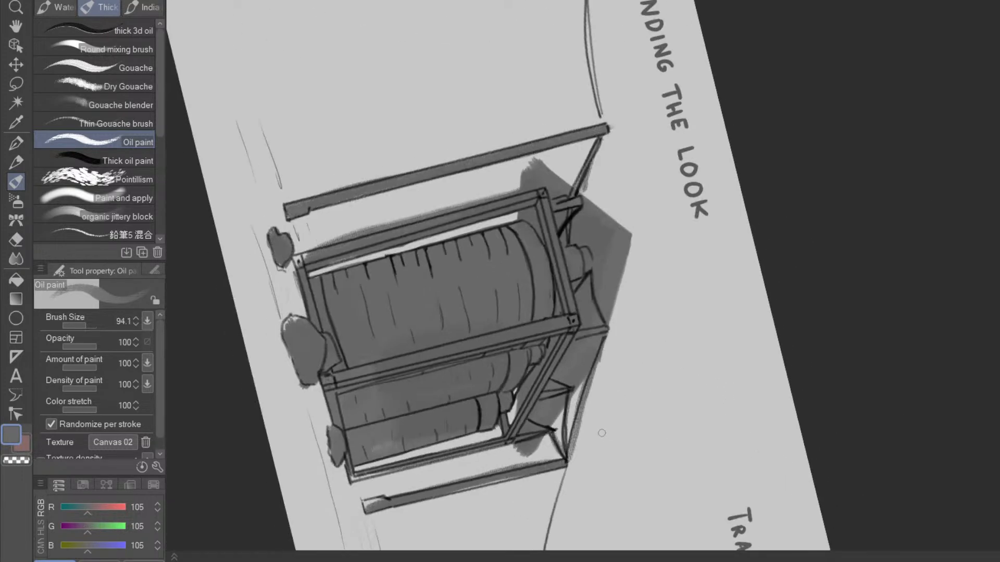
drag(621, 468, 716, 227)
key(space)
drag(668, 411, 627, 377)
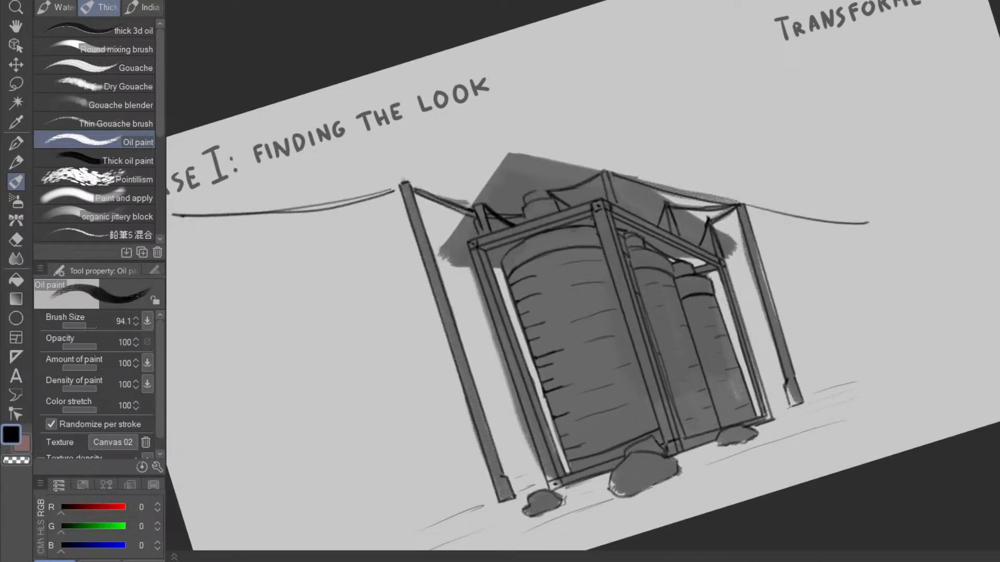
key(p)
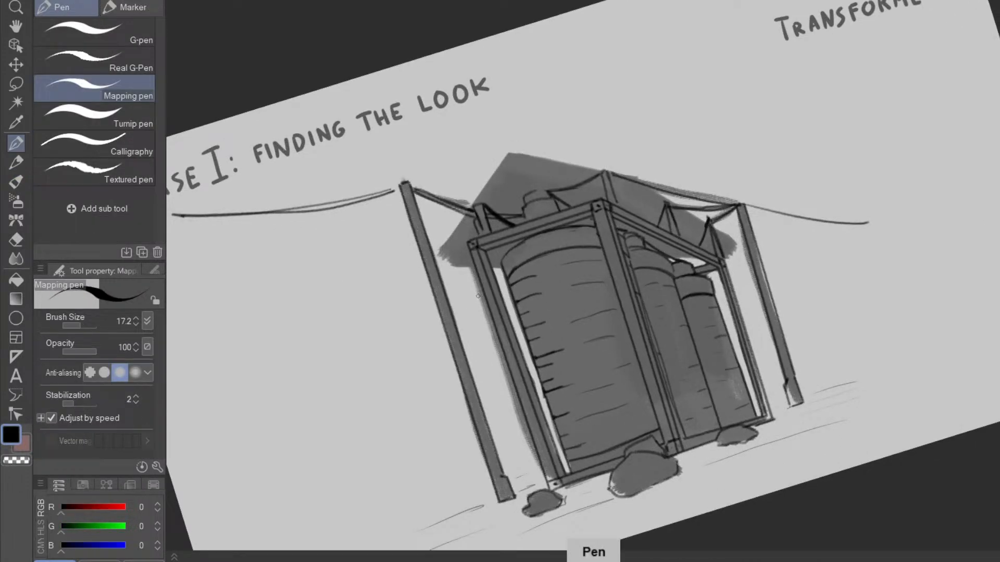
key(p)
scroll(472, 276, up, 3)
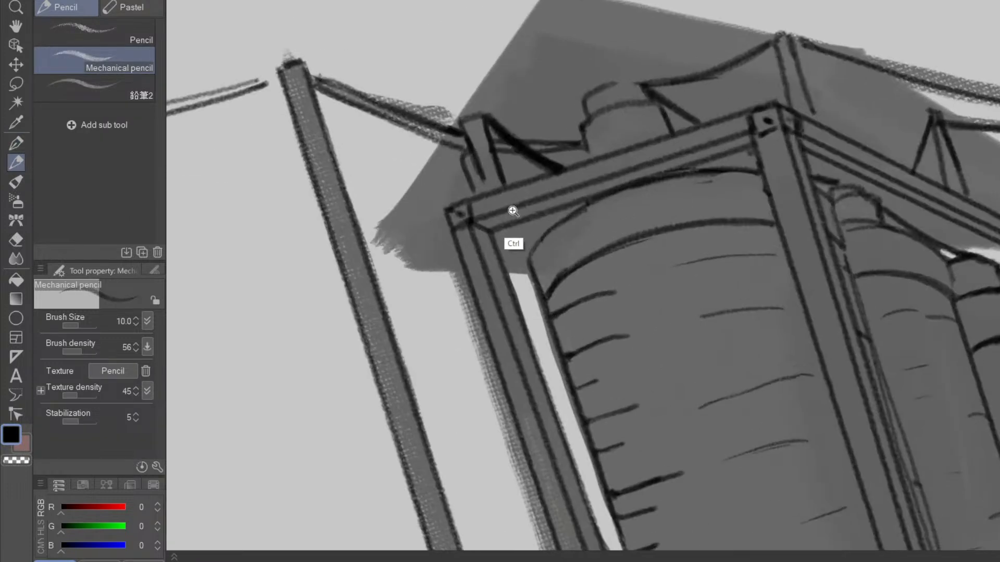
drag(424, 219, 370, 362)
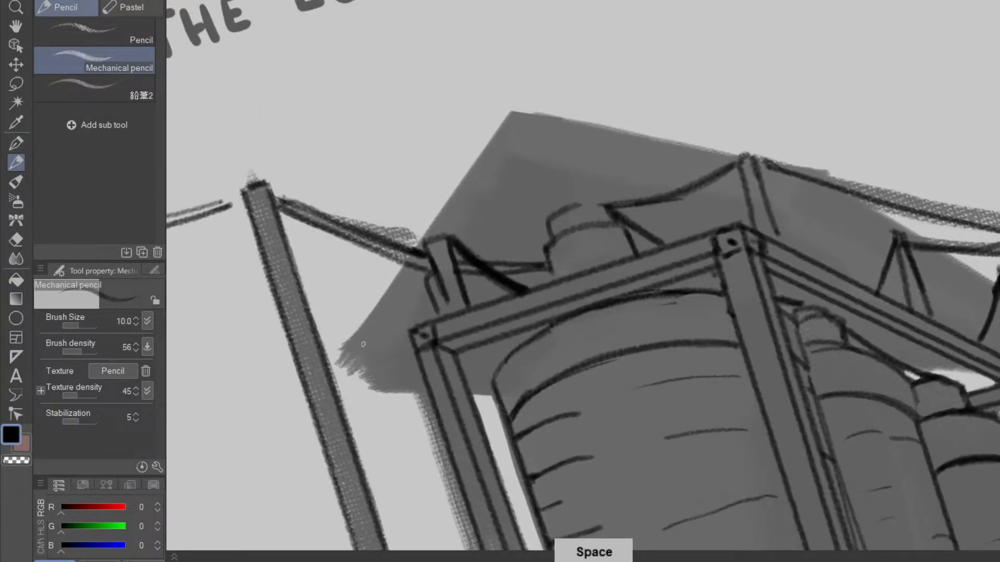
drag(363, 321, 432, 226)
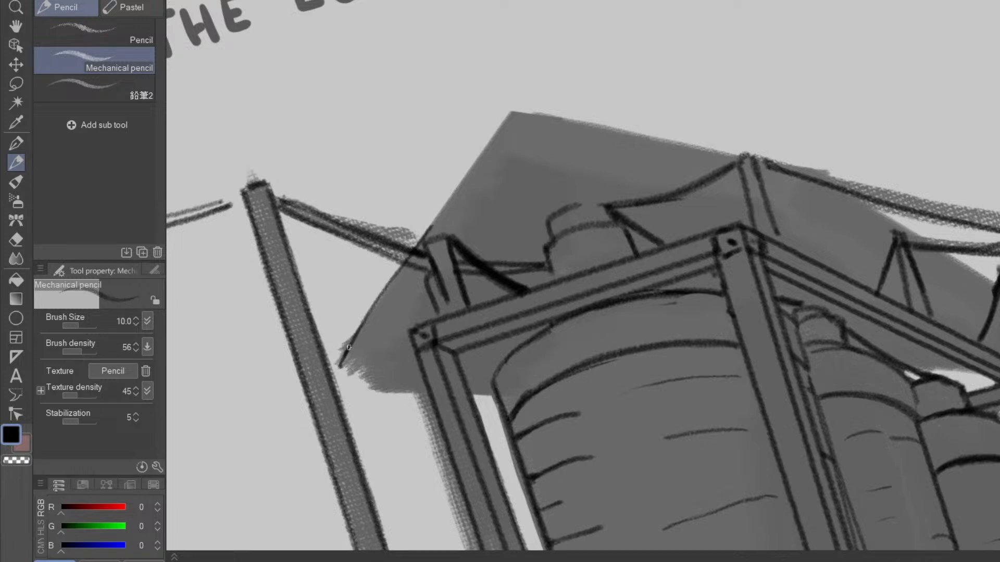
mouse_move(349, 347)
mouse_down()
mouse_move(515, 115)
mouse_move(379, 316)
mouse_up()
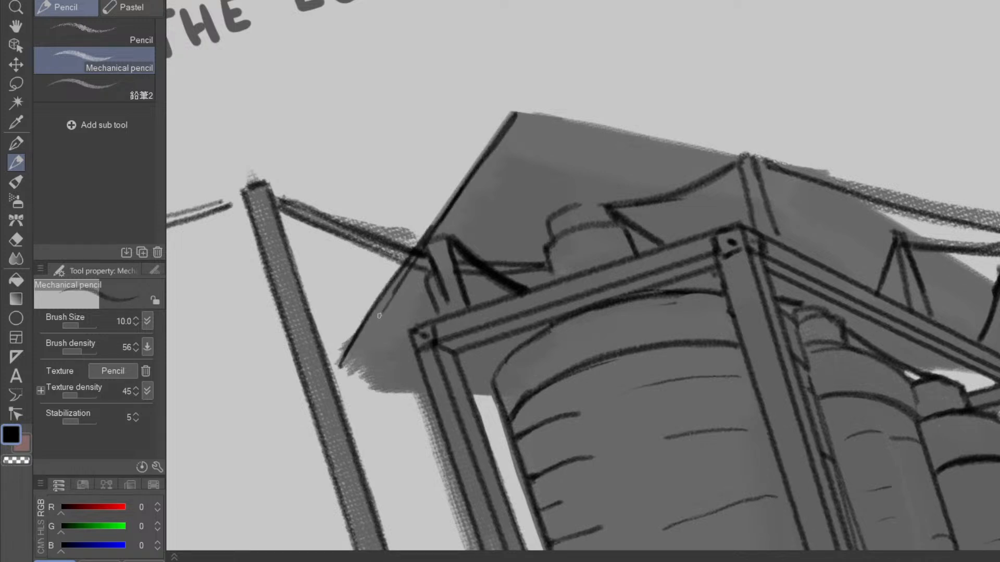
drag(341, 365, 419, 241)
- Erase the doubled pencil line and stray marks along the lower part of the roof's front sloping edge
key(e)
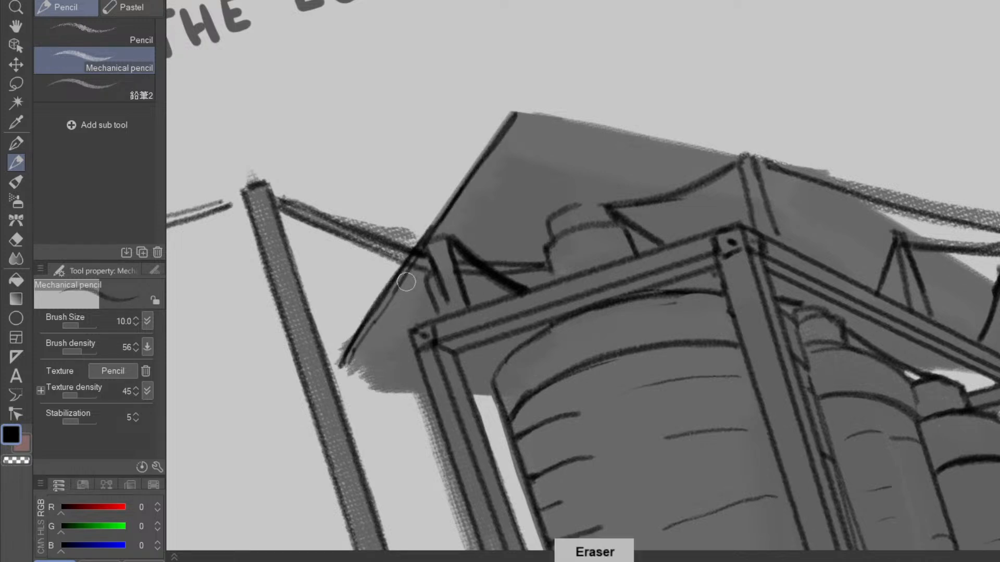
drag(409, 275, 334, 391)
key(p)
scroll(471, 363, down, 1)
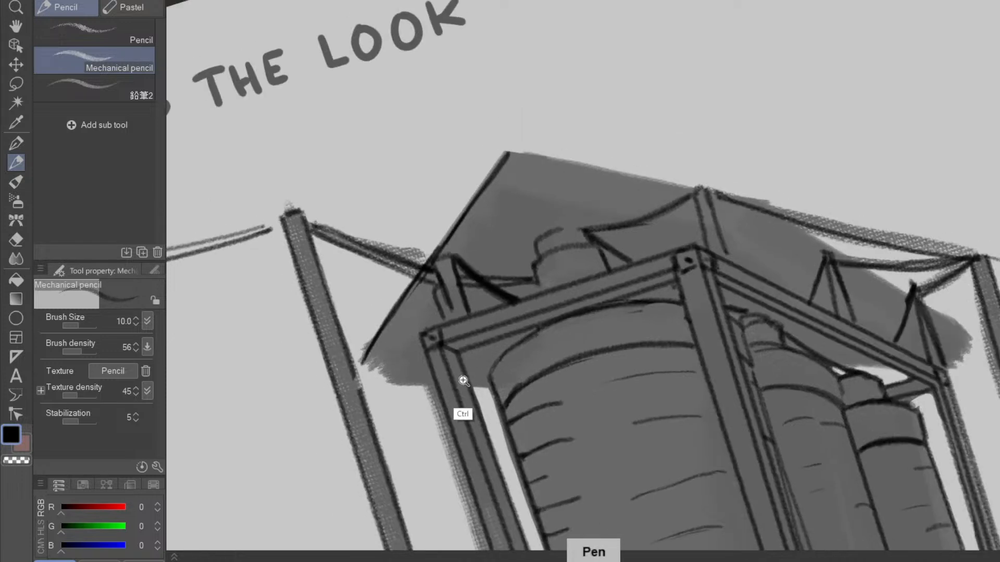
- Draw a straight pencil line for the roof's lower edge, from the eave corner to the front cylinder's shoulder
key(space)
drag(481, 433, 492, 358)
key(shift+space)
drag(568, 446, 663, 354)
key(space)
drag(660, 402, 555, 393)
key(shift+space)
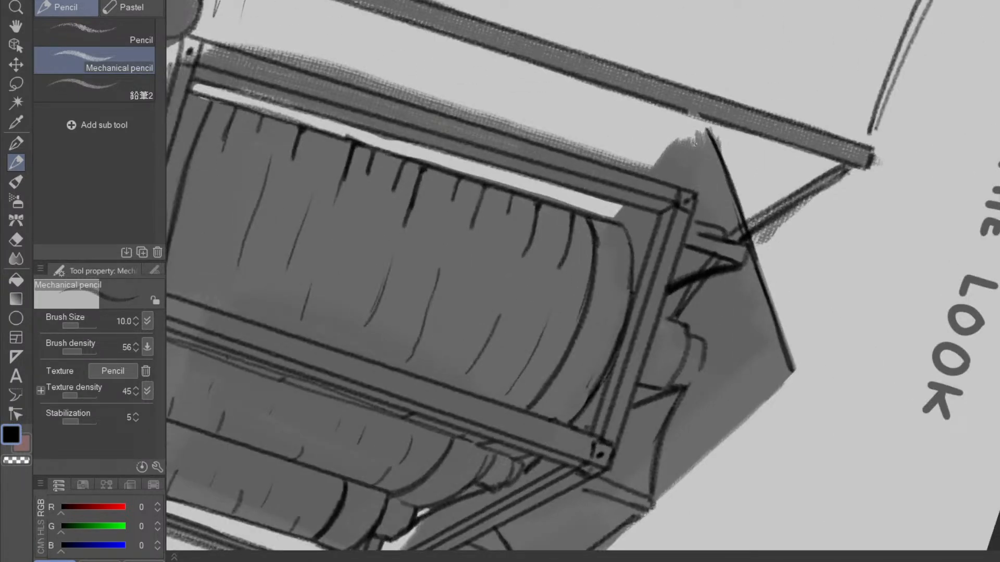
key(shift)
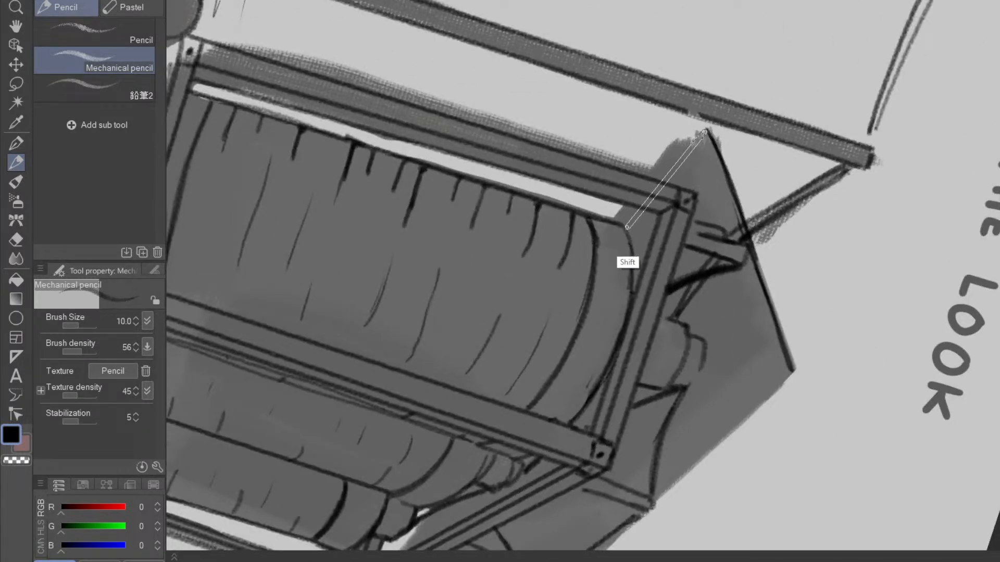
click(616, 221)
scroll(646, 278, down, 3)
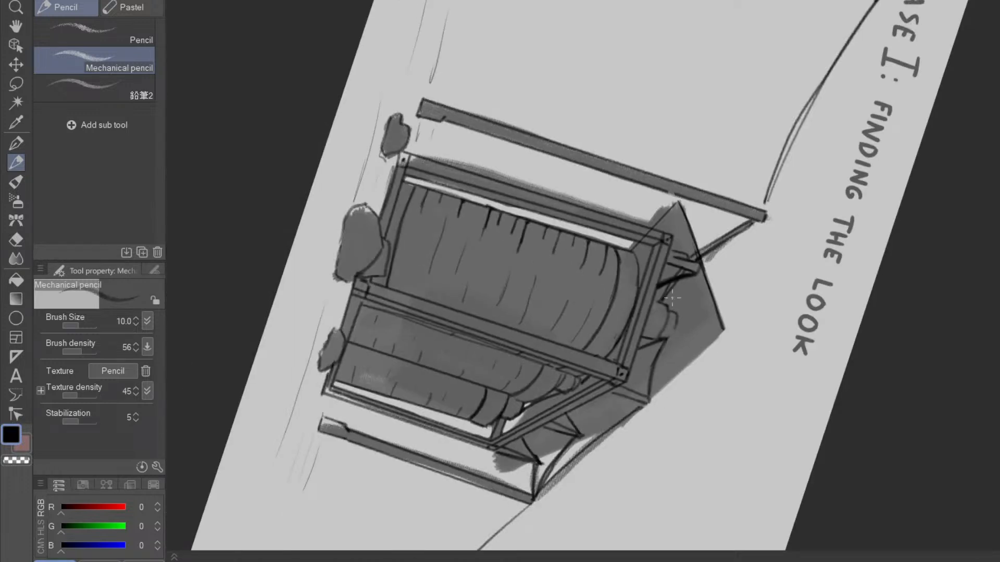
- Erase the part of the roof's lower edge line that crosses over the front frame beams
scroll(671, 298, up, 4)
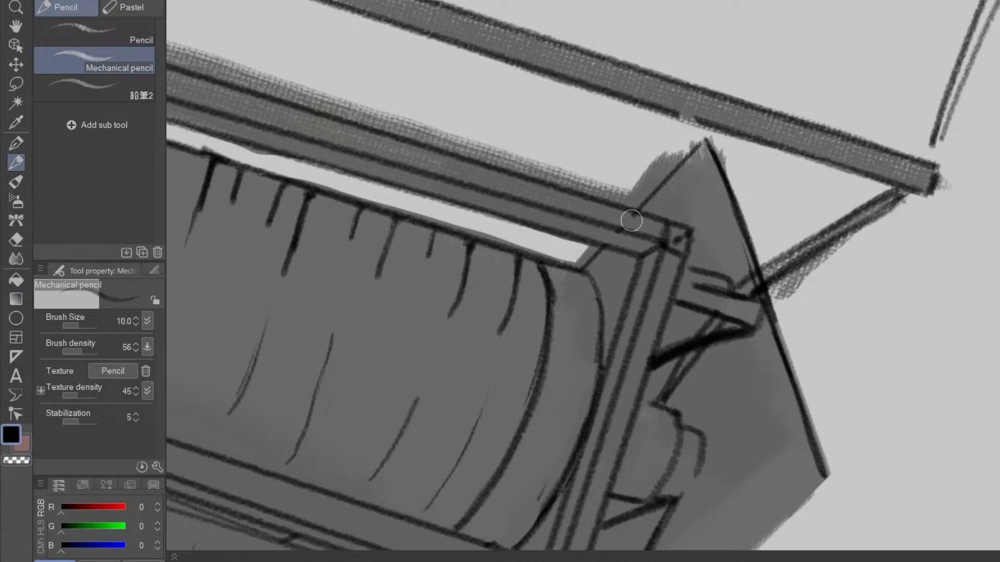
scroll(695, 178, down, 4)
drag(690, 433, 640, 63)
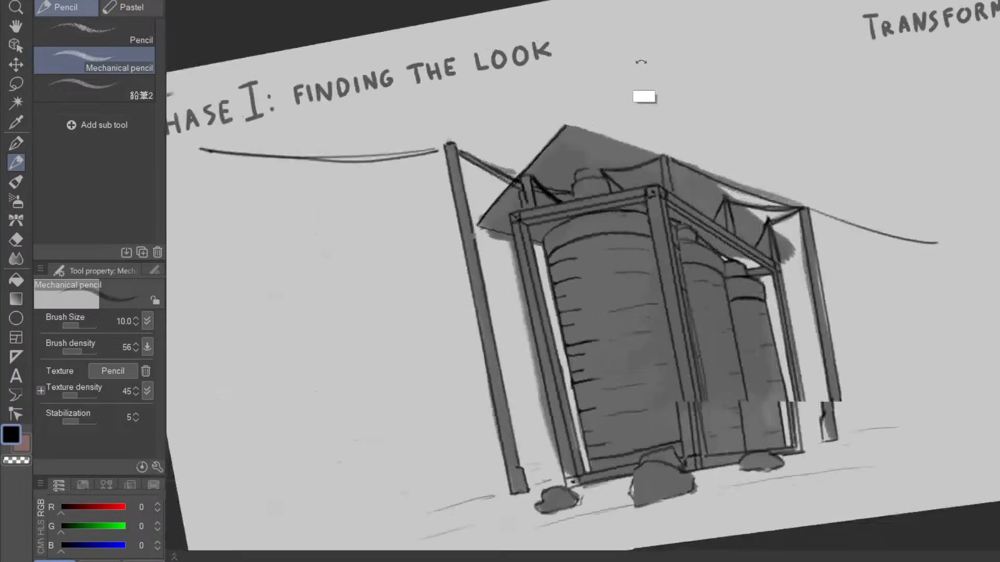
- Add a second pencil line just inside the roof's front sloping edge and erase the overlap where the wire crosses it
scroll(521, 179, up, 4)
key(p)
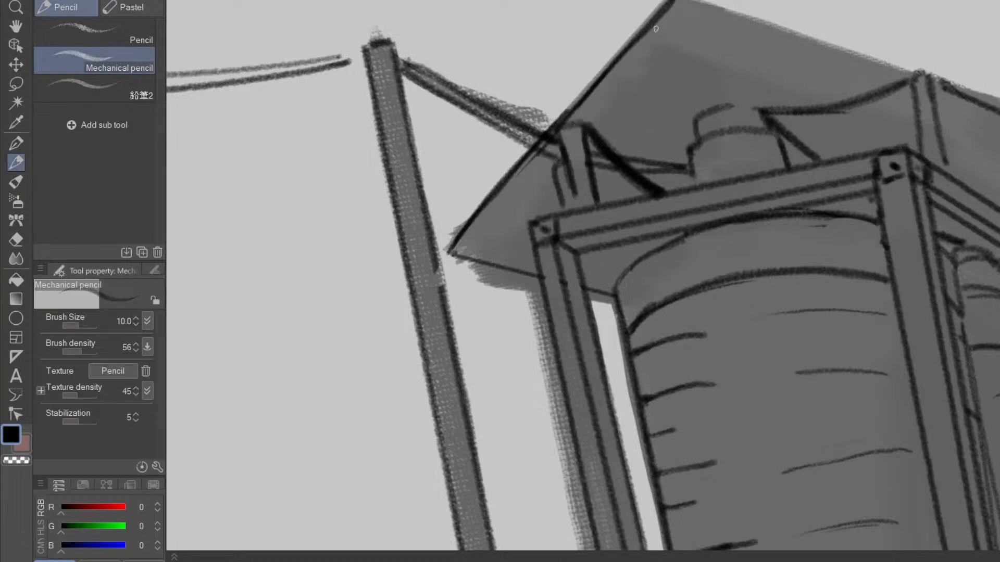
drag(569, 143, 560, 173)
key(e)
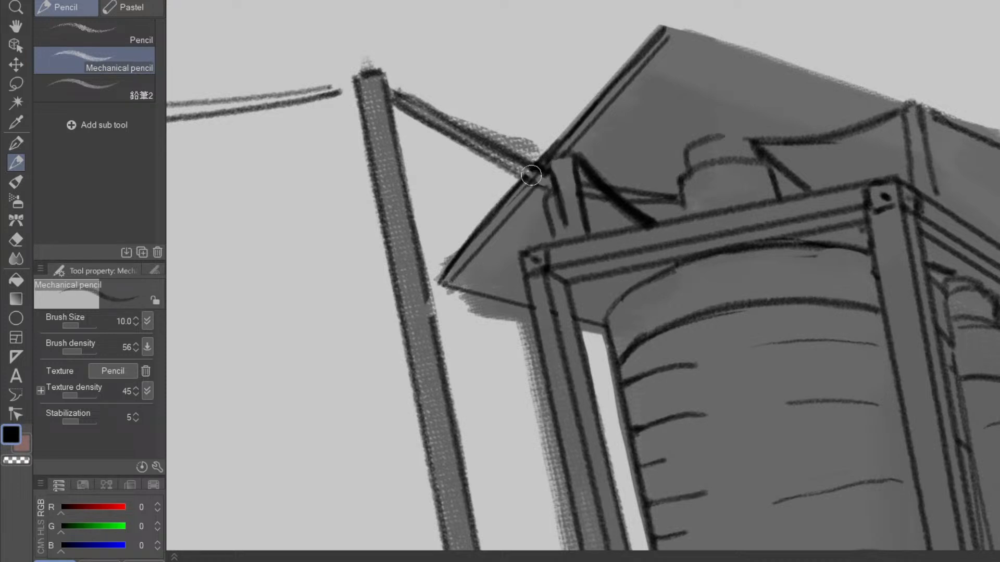
drag(585, 279, 526, 365)
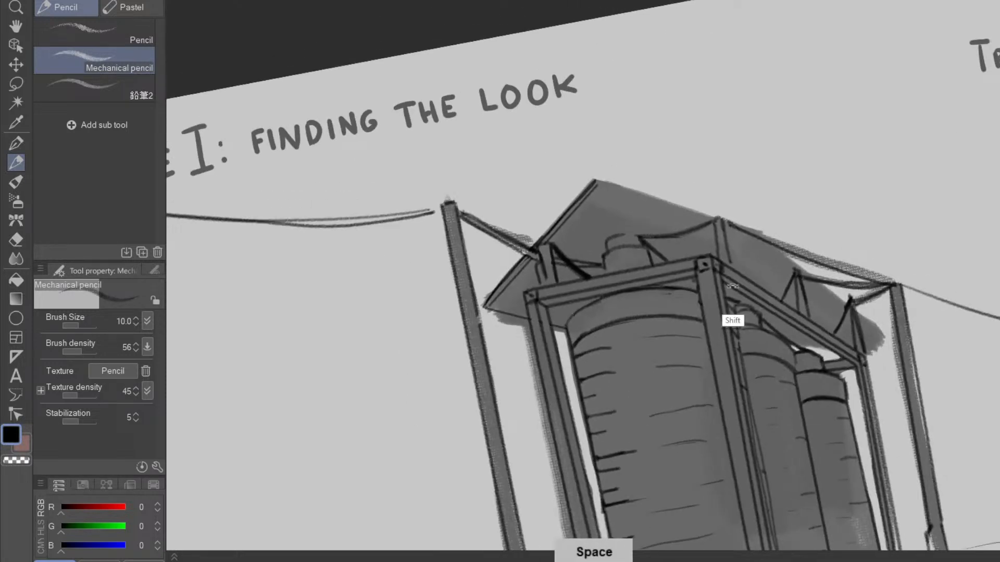
- Draw a straight pencil line along the roof's long upper edge, from the peak past the middle pole's tip
drag(732, 289, 537, 439)
key(p)
drag(602, 458, 548, 423)
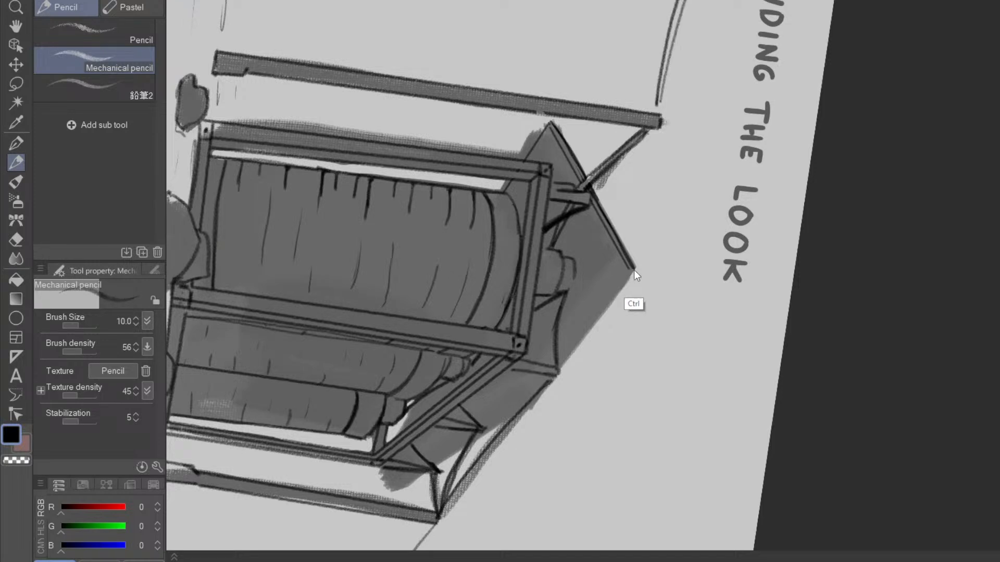
shift+click(535, 402)
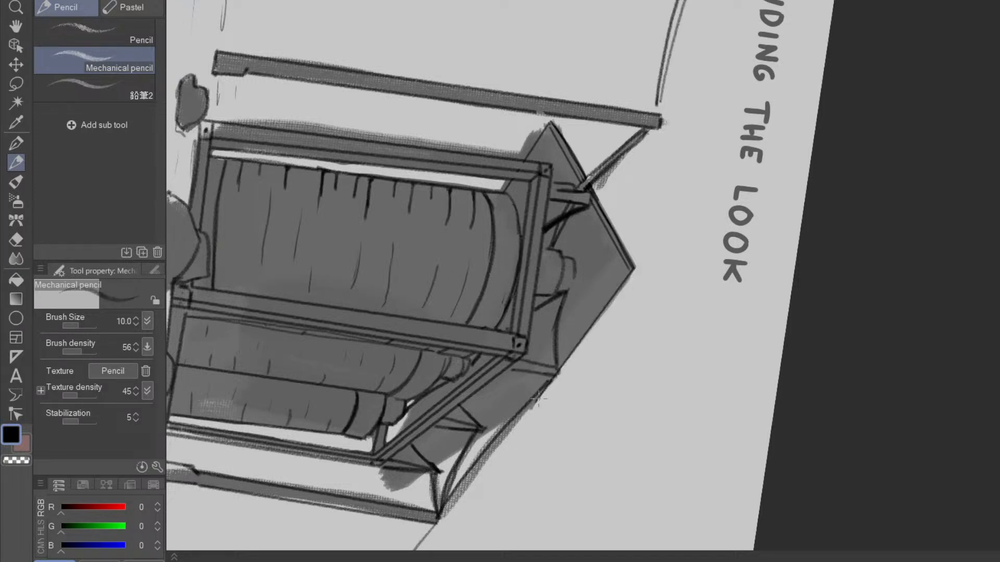
- Draw a straight pencil line for the roof's rear slope, from the bend in the upper edge to the far eave end
key(e)
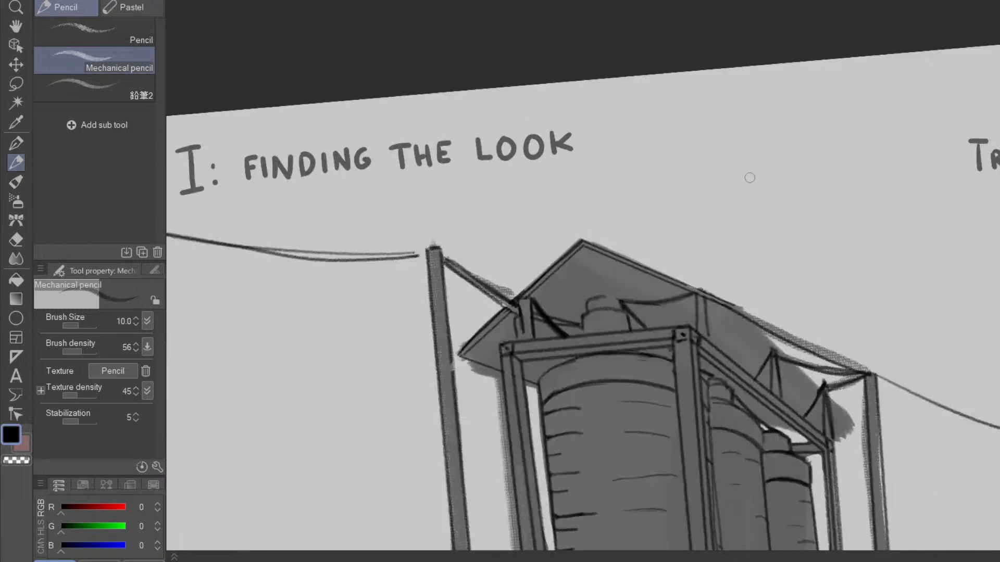
mouse_move(782, 331)
mouse_down()
mouse_move(828, 321)
mouse_move(526, 468)
mouse_move(495, 412)
mouse_up()
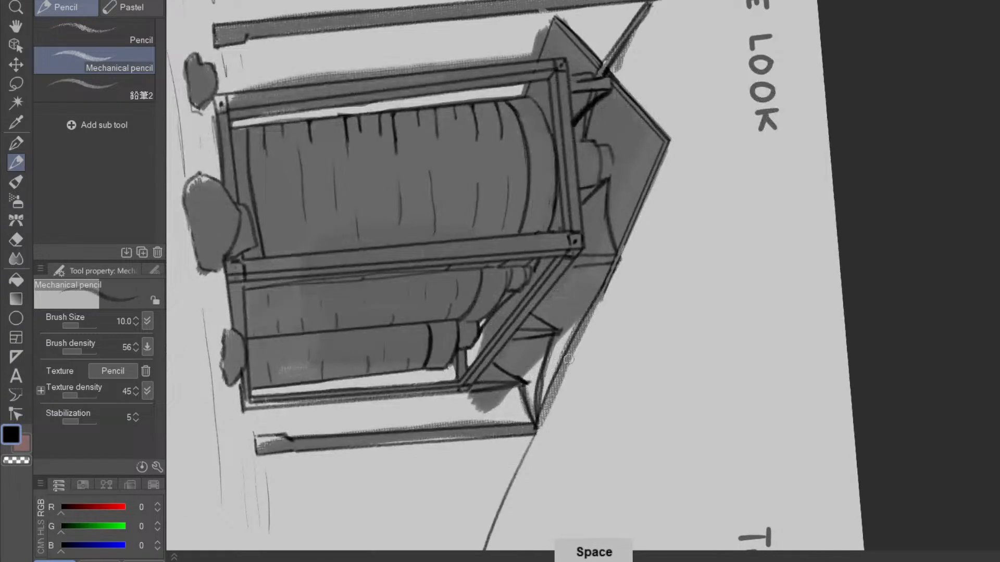
click(491, 411)
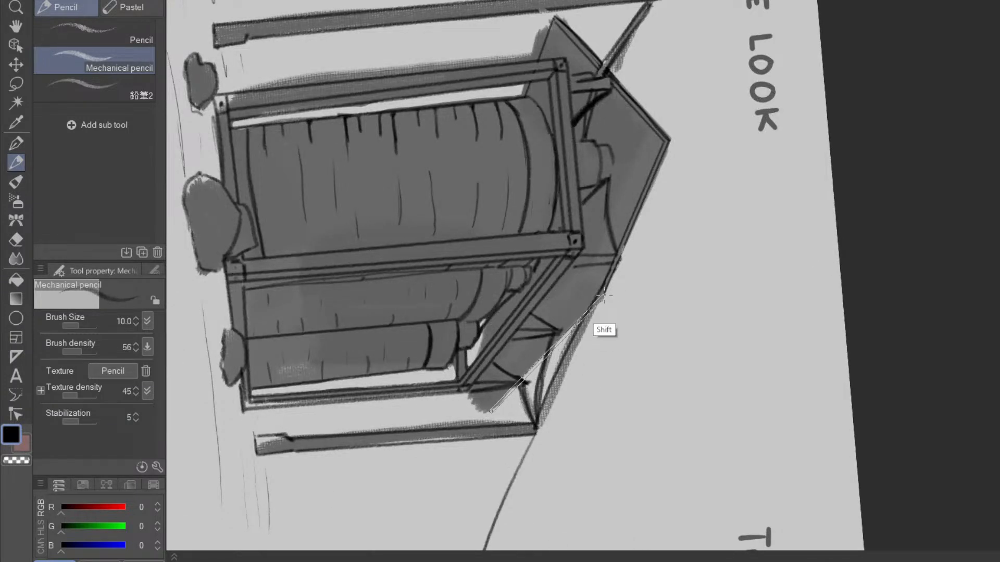
shift+click(600, 300)
shift+click(490, 414)
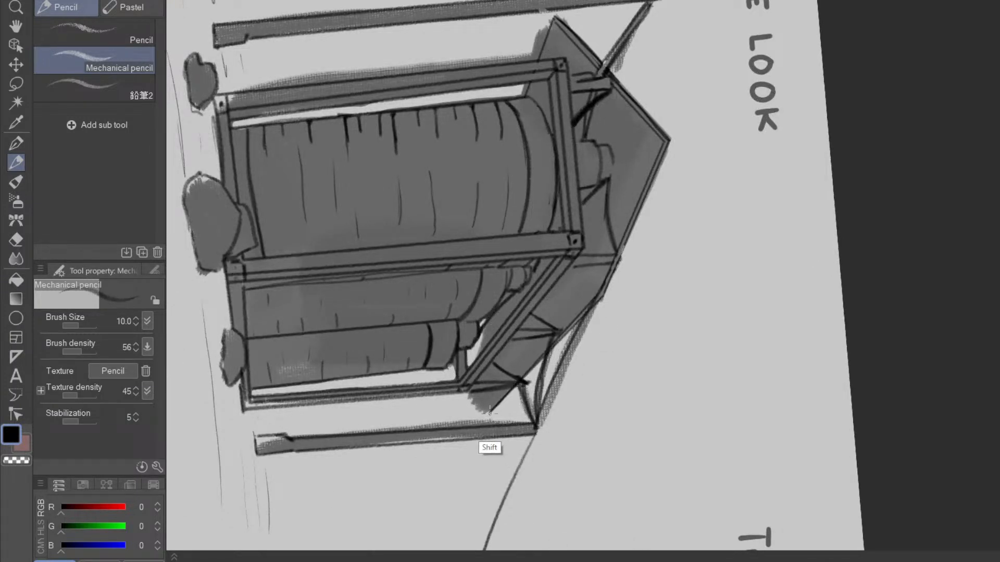
drag(575, 416, 660, 350)
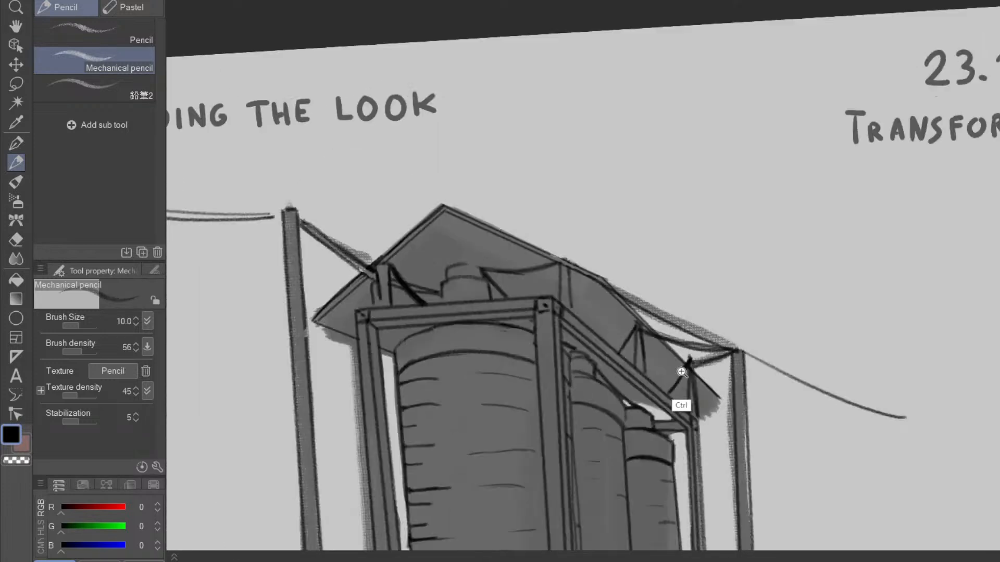
- Draw a short straight line for the roof's far end, from the gap beside the rear cylinder down past the frame corner
drag(719, 432, 536, 352)
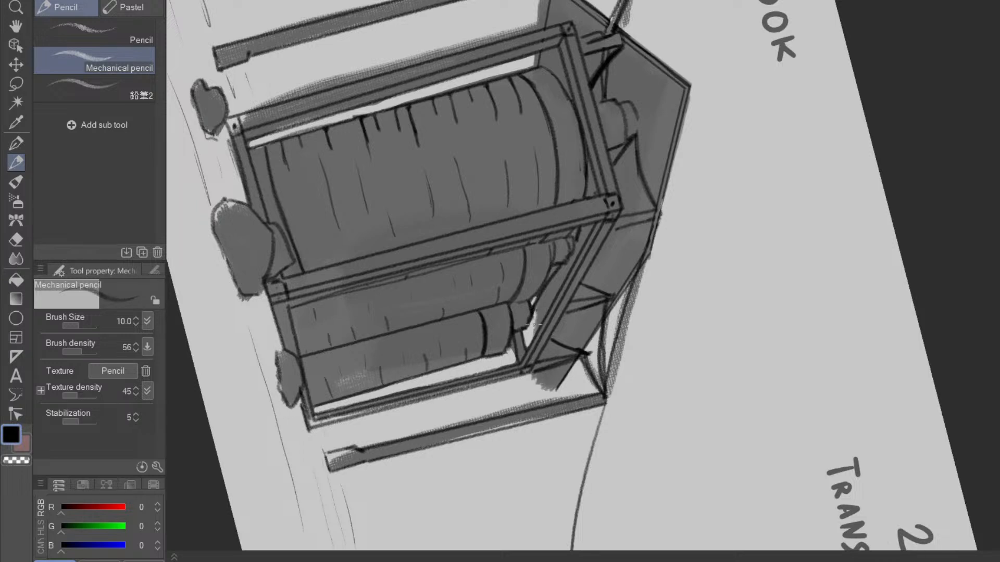
shift+click(522, 392)
key(e)
scroll(535, 380, up, 3)
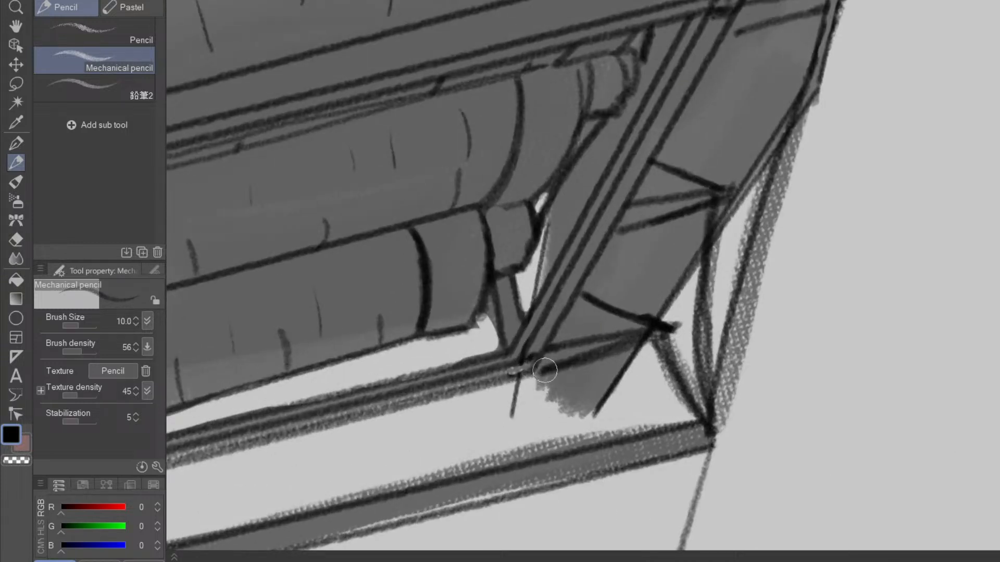
key(p)
scroll(557, 442, down, 3)
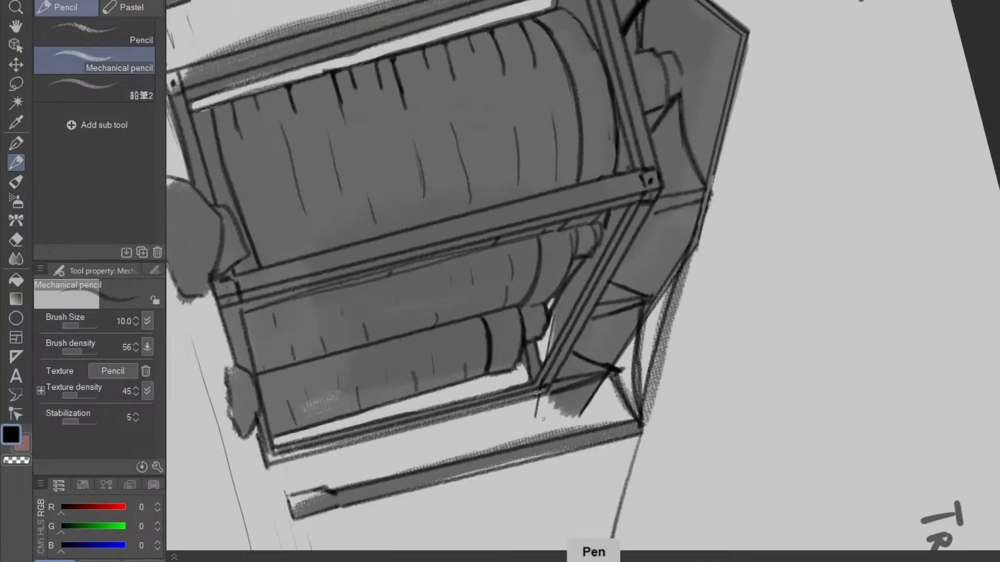
- Try to draw a straight roof edge from below the rear frame corner up to the bend, undoing the first version
shift+click(536, 393)
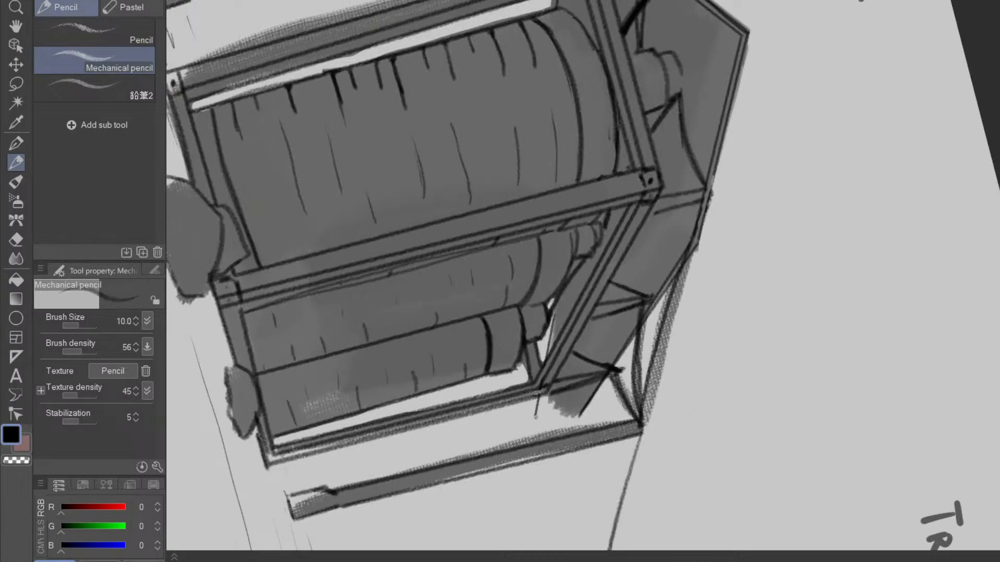
shift+click(696, 247)
key(e)
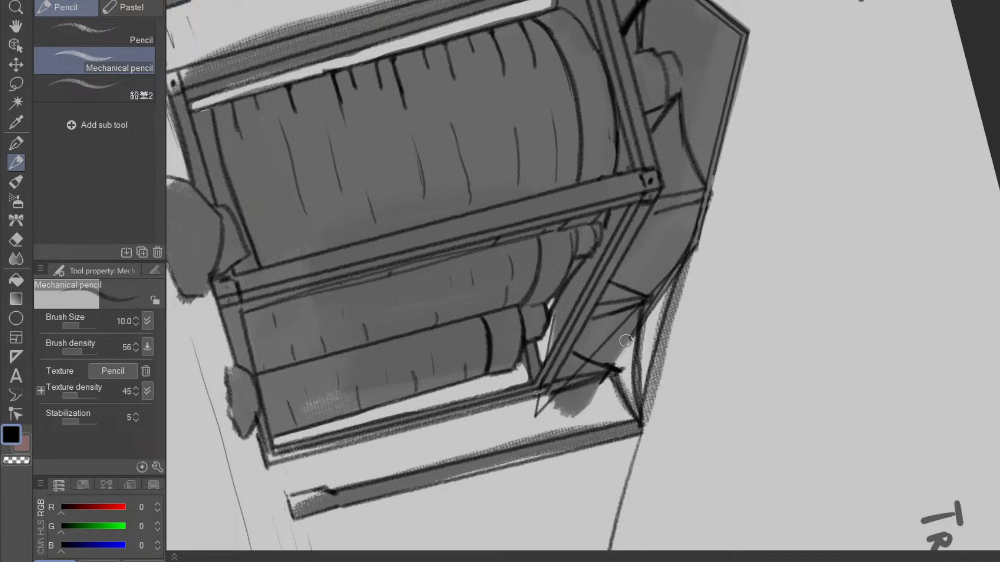
drag(690, 410, 742, 185)
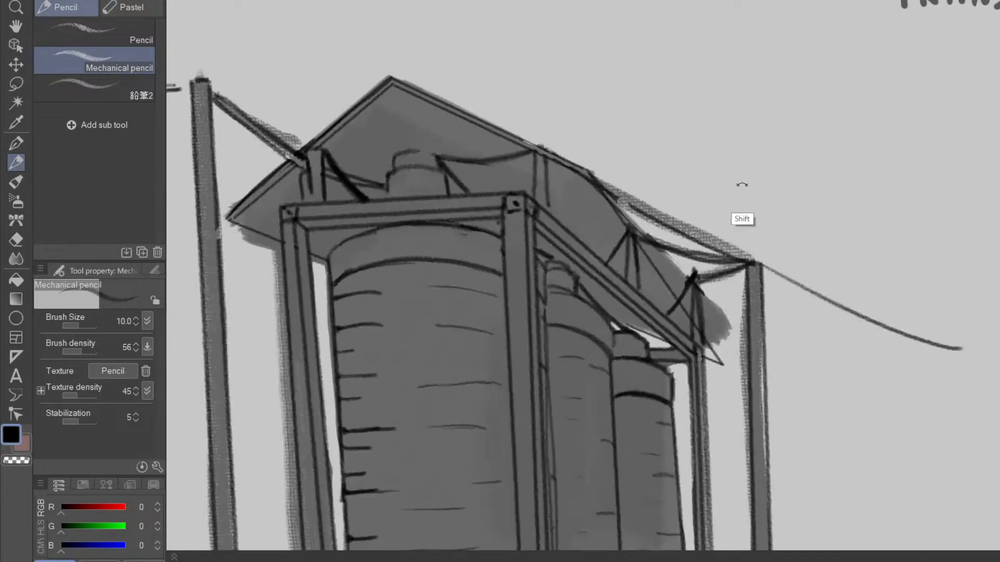
key(ctrl+z)
key(ctrl+z)
key(ctrl+z)
key(ctrl+z)
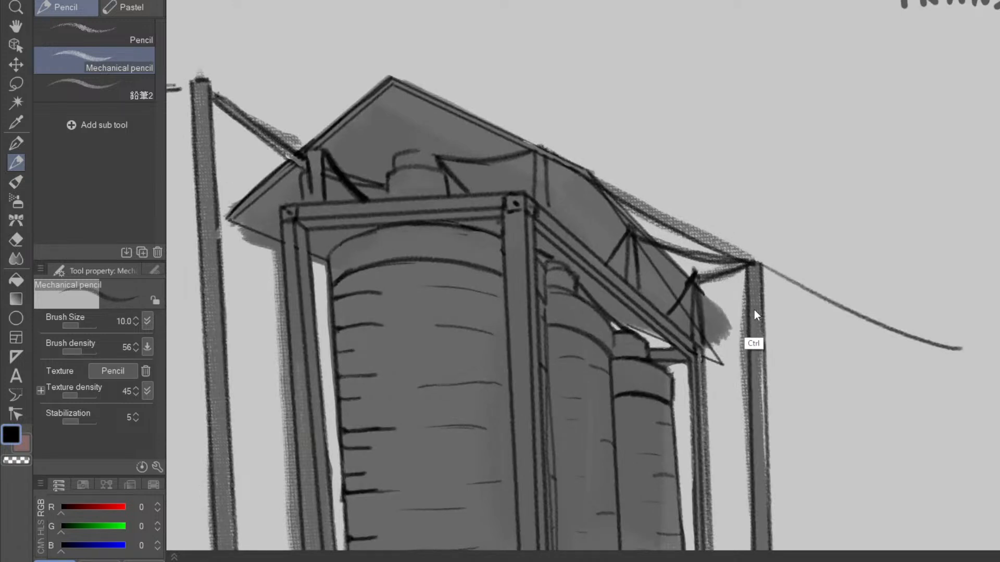
drag(784, 327, 591, 480)
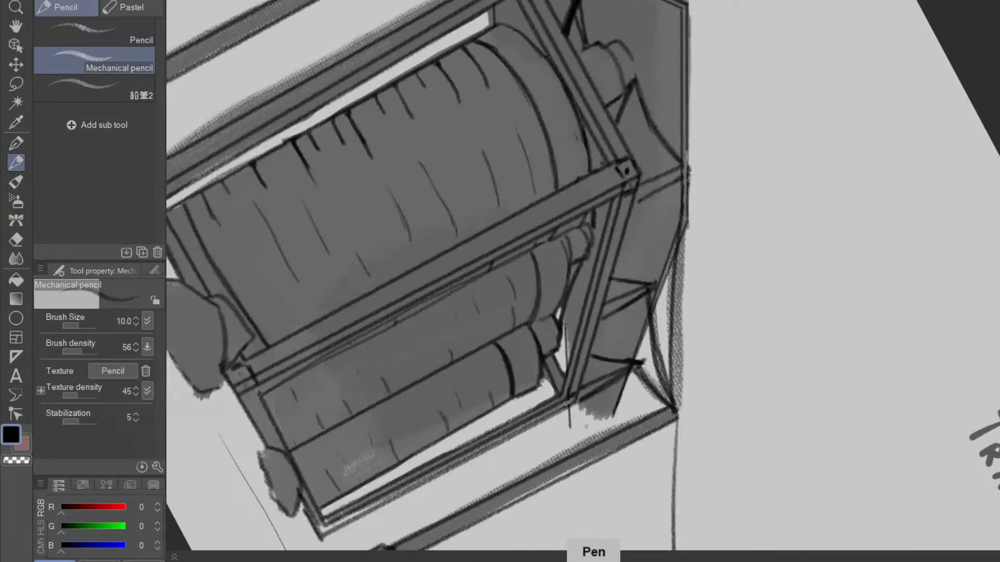
click(581, 436)
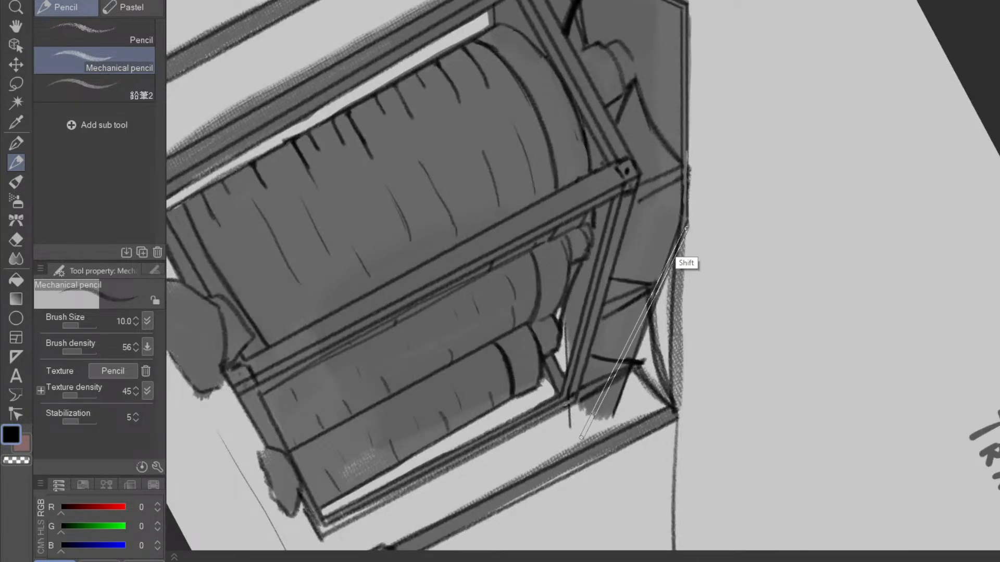
shift+click(683, 231)
scroll(649, 436, down, 3)
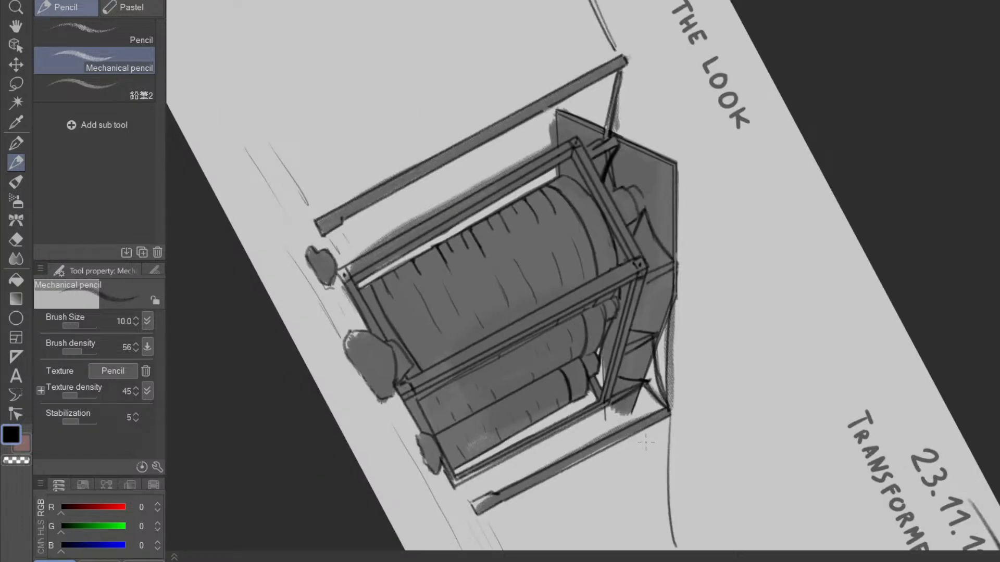
- Remove the short line at the rear frame corner and redraw it from the gap beside the rear cylinder past the corner
scroll(650, 464, up, 3)
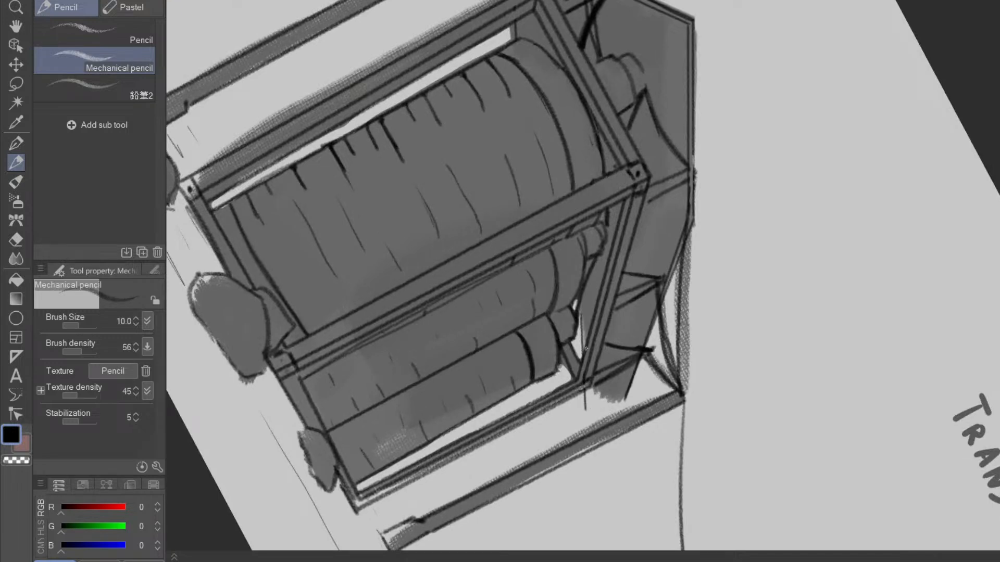
key(e)
key(p)
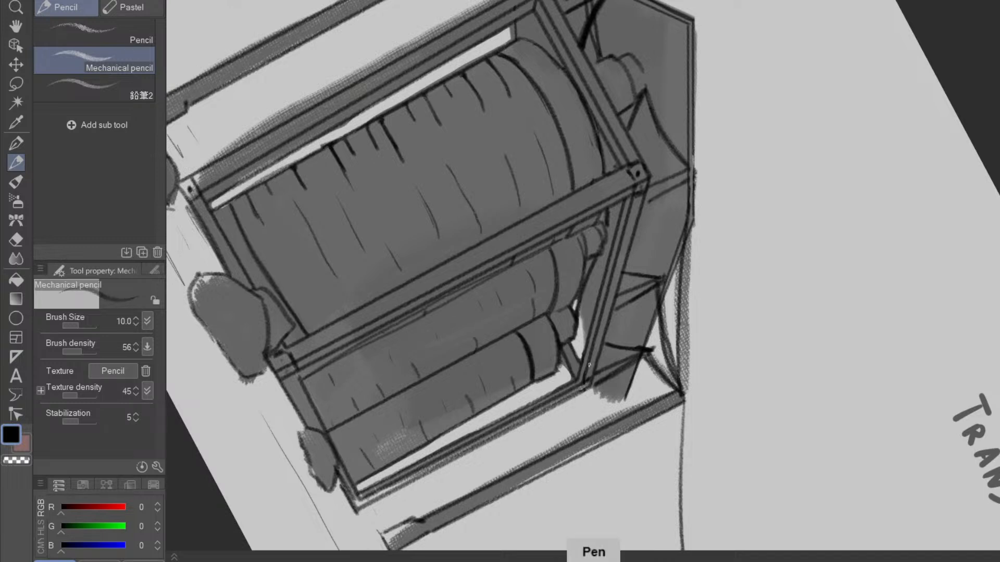
key(shift)
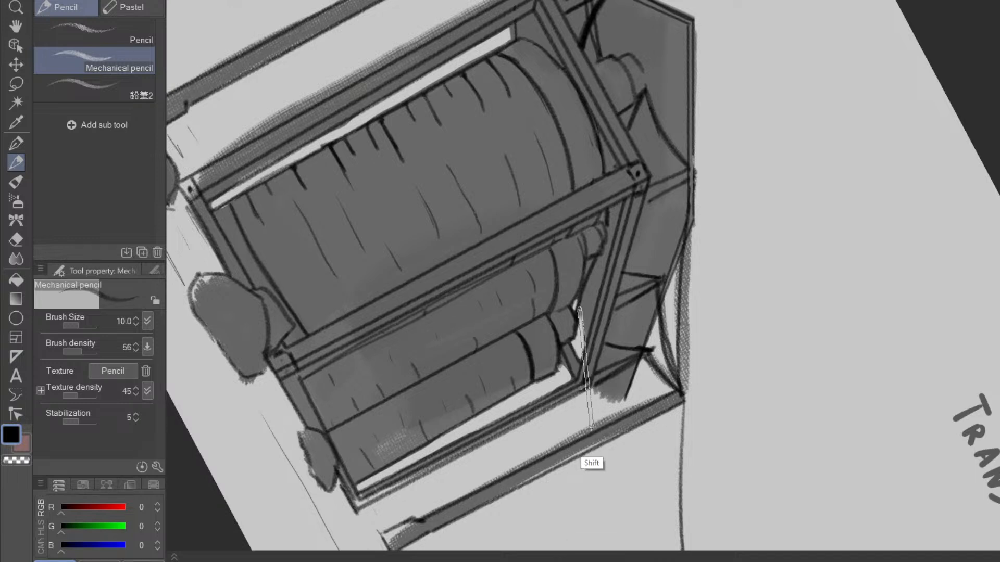
shift+click(590, 415)
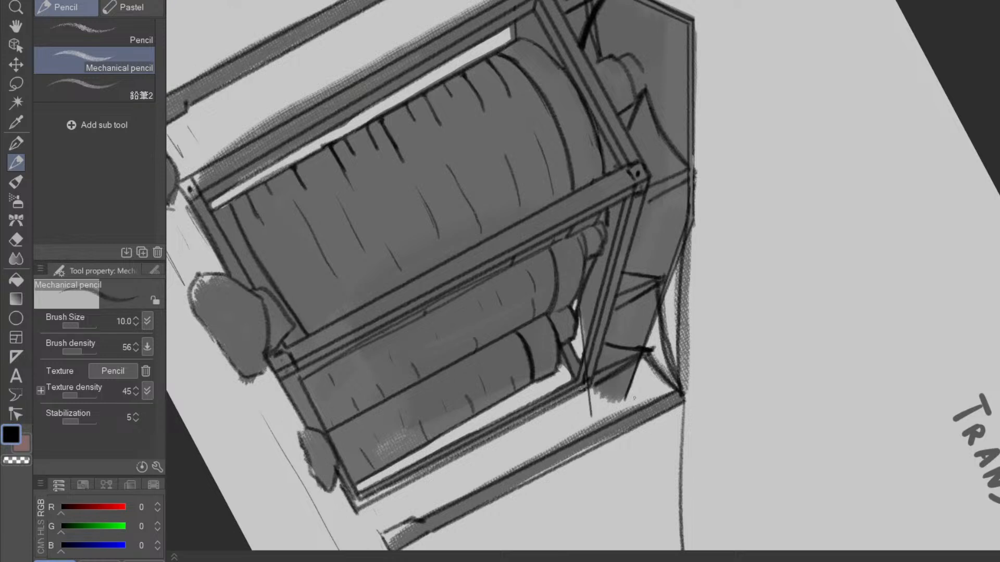
- Redraw the roof's rear slope as a straight line closer to the frame, from the far eave end to the bend
drag(671, 414, 739, 353)
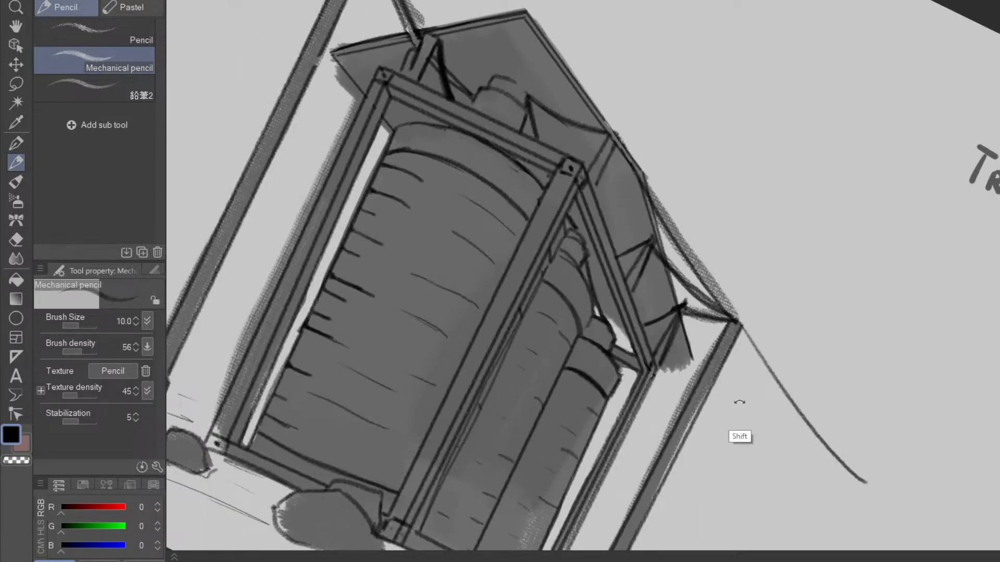
drag(732, 421, 665, 456)
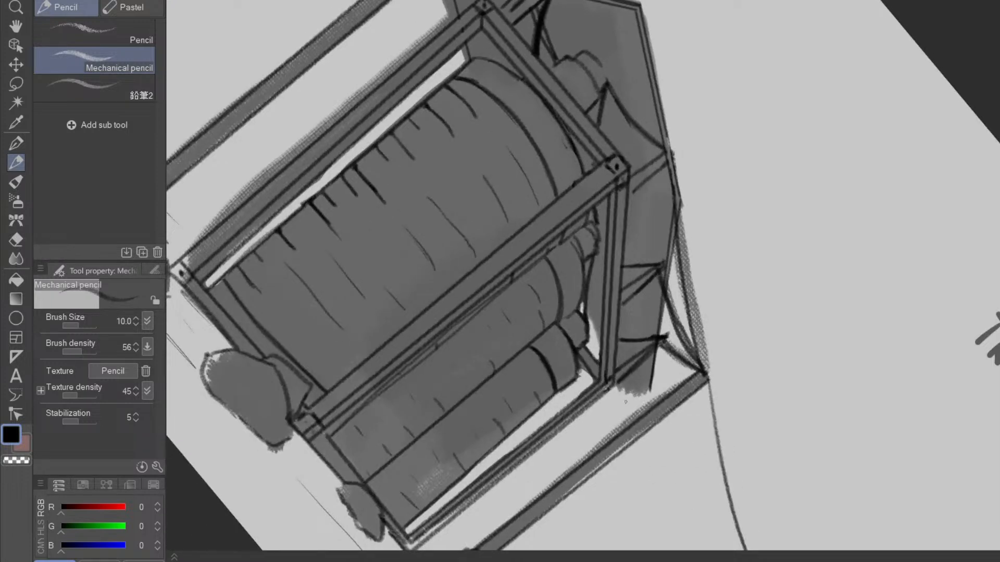
drag(633, 398, 670, 250)
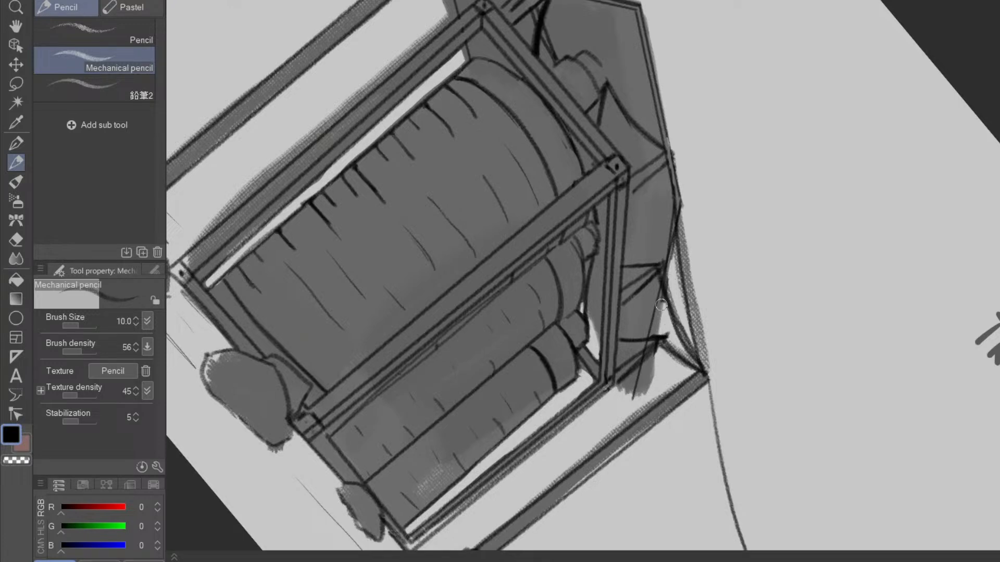
mouse_move(643, 446)
mouse_down()
mouse_move(785, 150)
mouse_move(695, 174)
mouse_up()
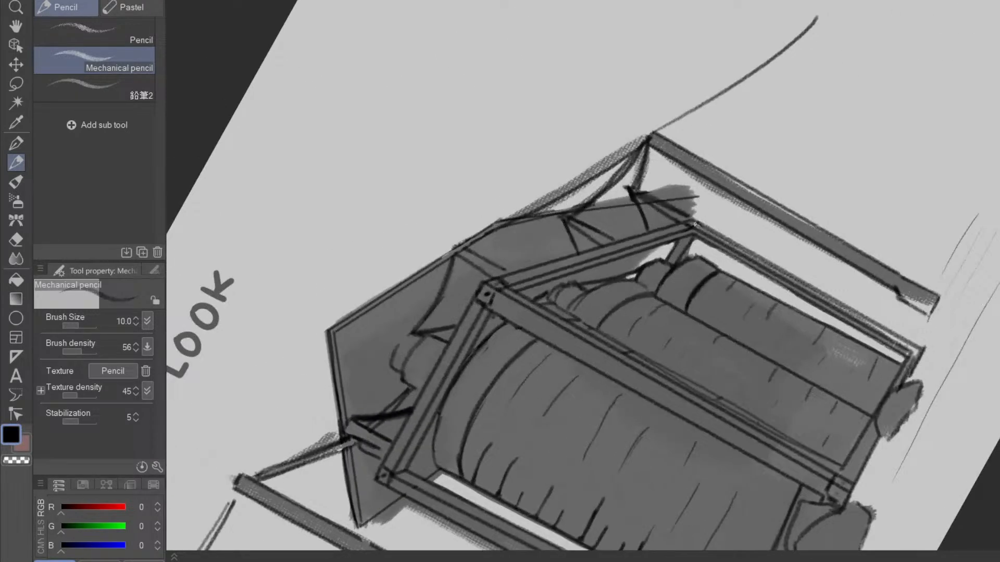
- Try to connect the roof's far eave end to the gap beside the rear cylinder with a straight line, and undo it
key(p)
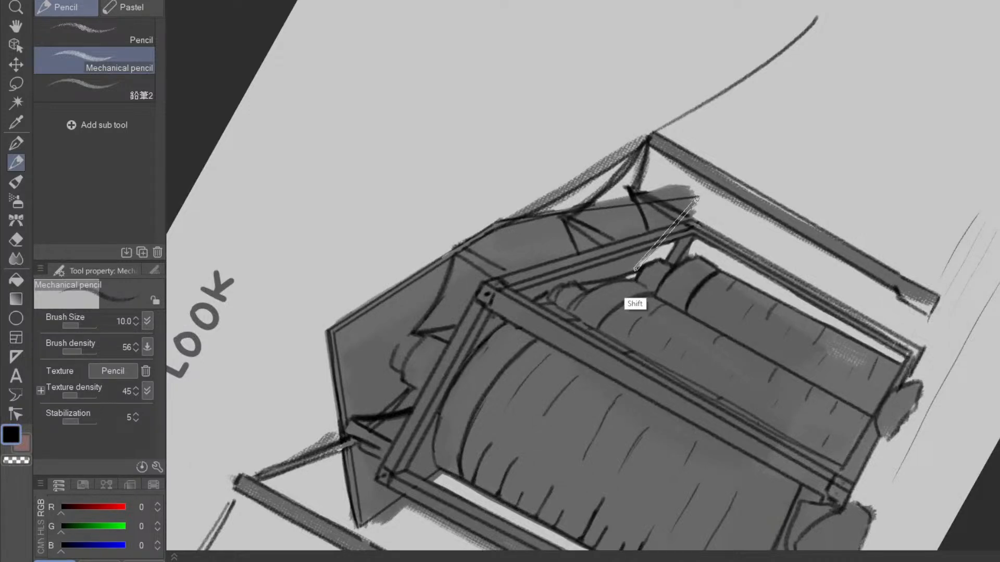
mouse_move(615, 274)
mouse_down()
mouse_move(544, 473)
mouse_move(611, 478)
mouse_move(561, 432)
mouse_up()
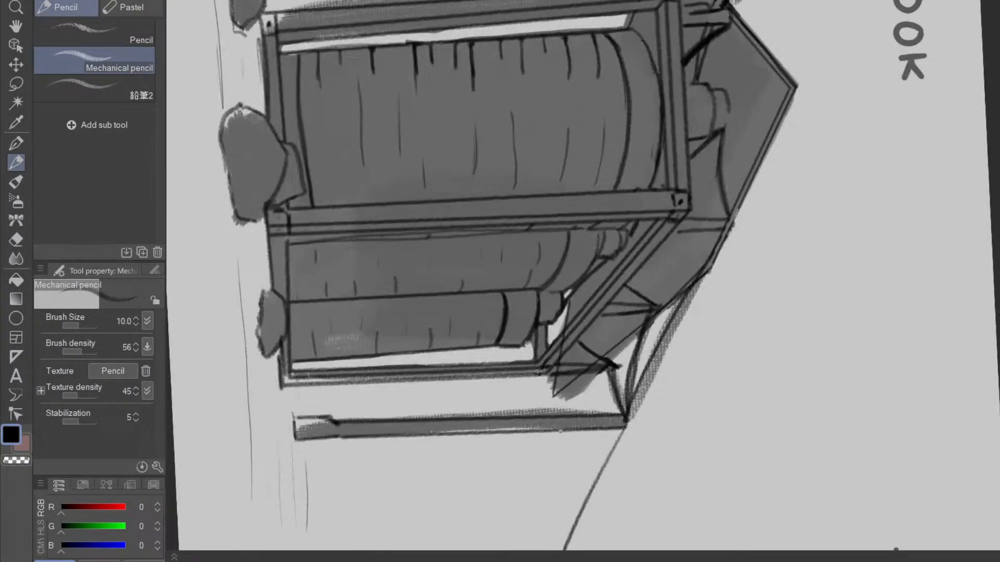
key(ctrl+z)
- Draw a straight diagonal line from the roof's peak across the frame to the rear cylinder's cap
mouse_move(788, 90)
mouse_down()
mouse_move(573, 307)
mouse_move(586, 324)
mouse_up()
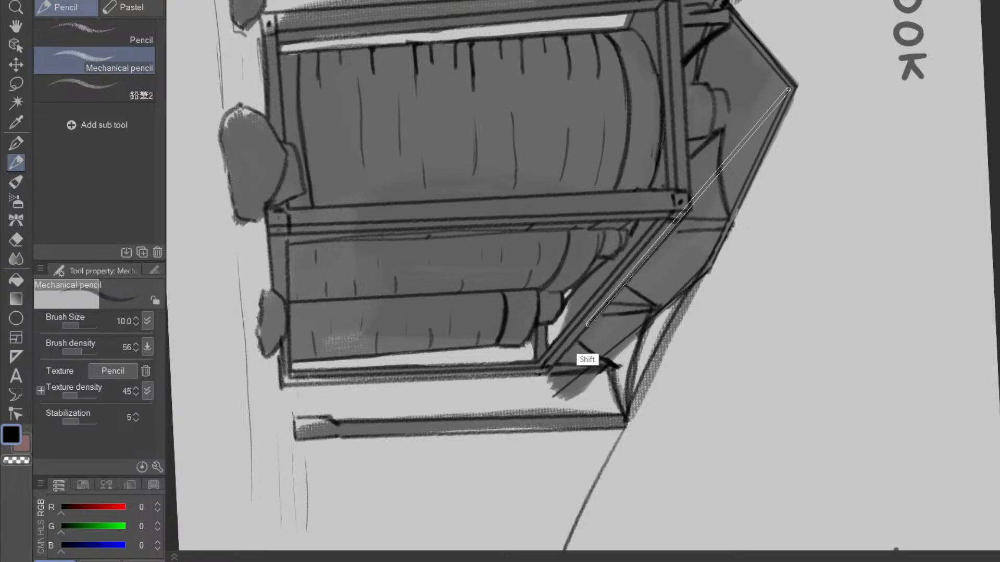
drag(692, 431, 716, 68)
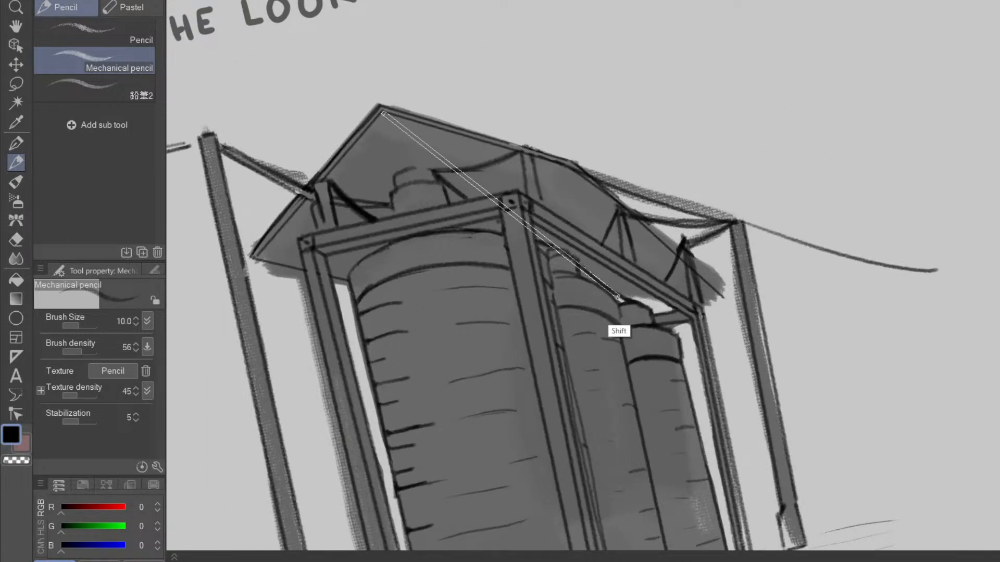
shift+click(619, 298)
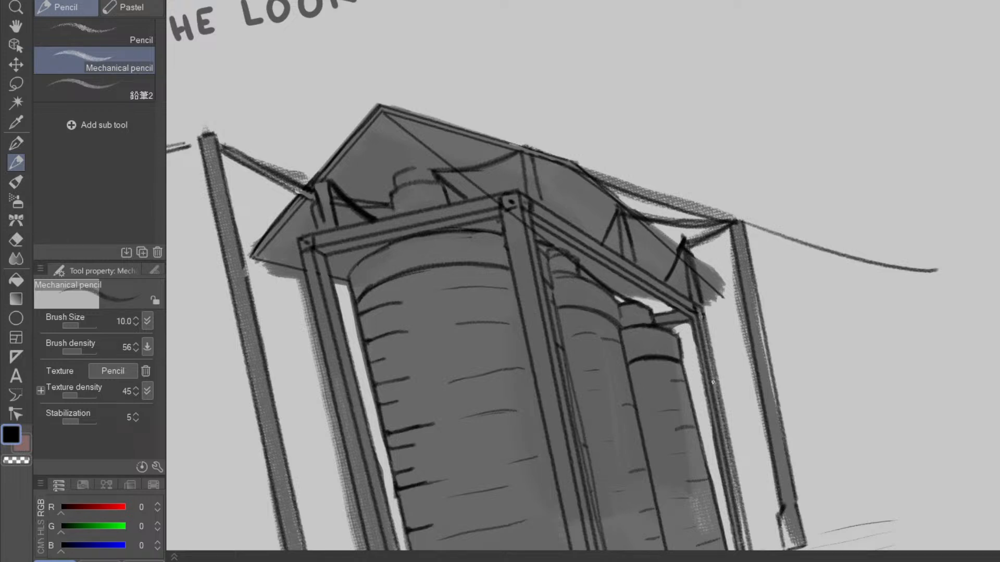
- Add a second straight line along the roof's rear slope and close its far end back to the gap beside the rear cylinder
drag(771, 347, 618, 423)
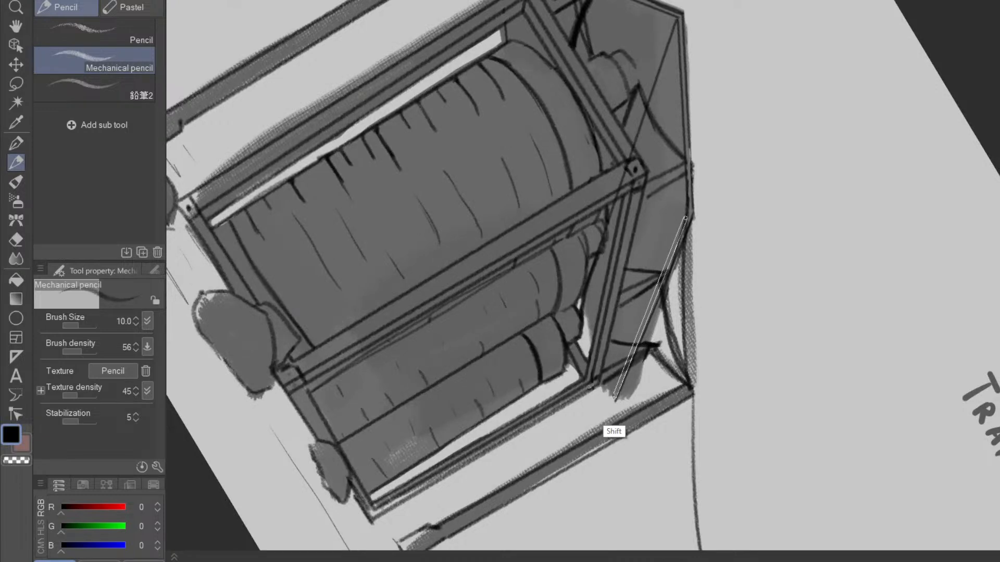
shift+click(611, 400)
mouse_move(698, 362)
mouse_down()
mouse_move(590, 467)
mouse_move(557, 465)
mouse_move(763, 229)
mouse_up()
drag(758, 320, 719, 387)
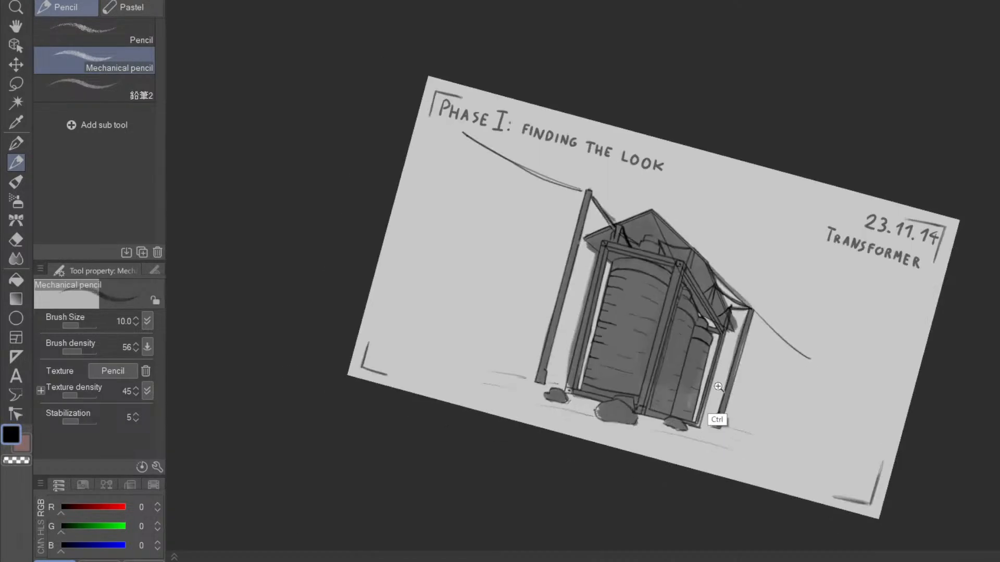
scroll(724, 311, up, 5)
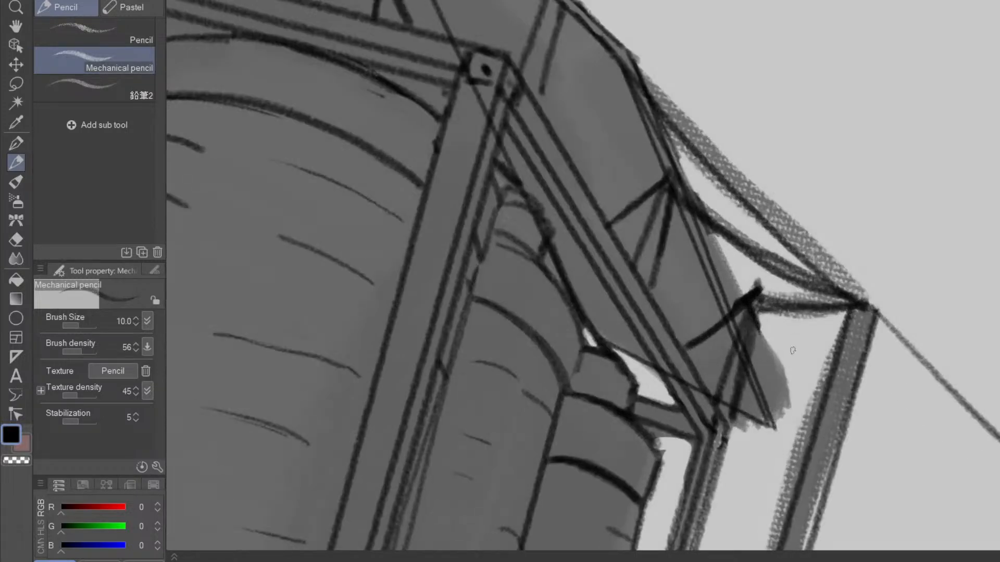
drag(792, 351, 650, 485)
drag(713, 344, 697, 373)
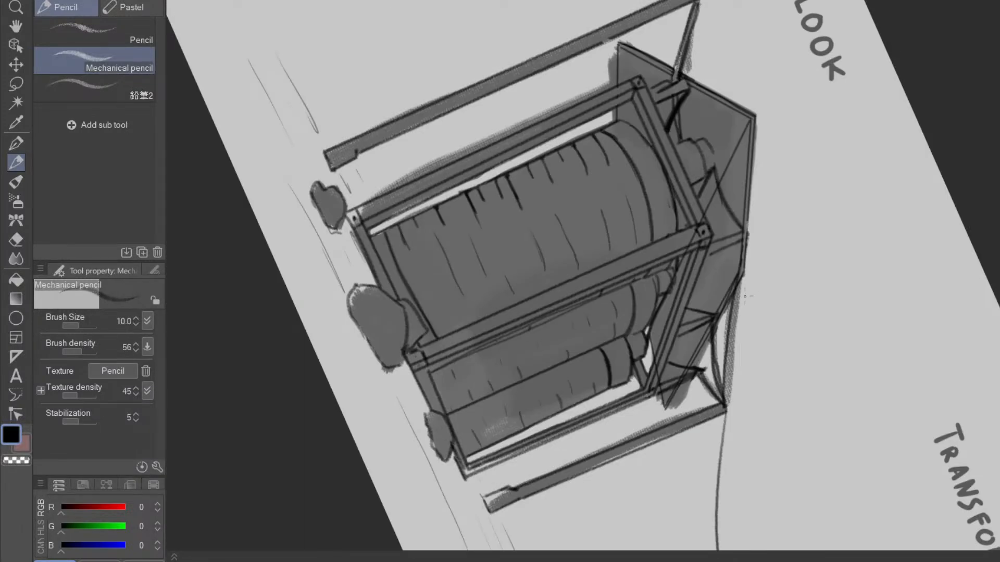
- Erase the new roof lines where they cross the frame beams and clean up the overlap at the roof edge's upright
key(e)
drag(679, 398, 777, 243)
drag(784, 328, 796, 375)
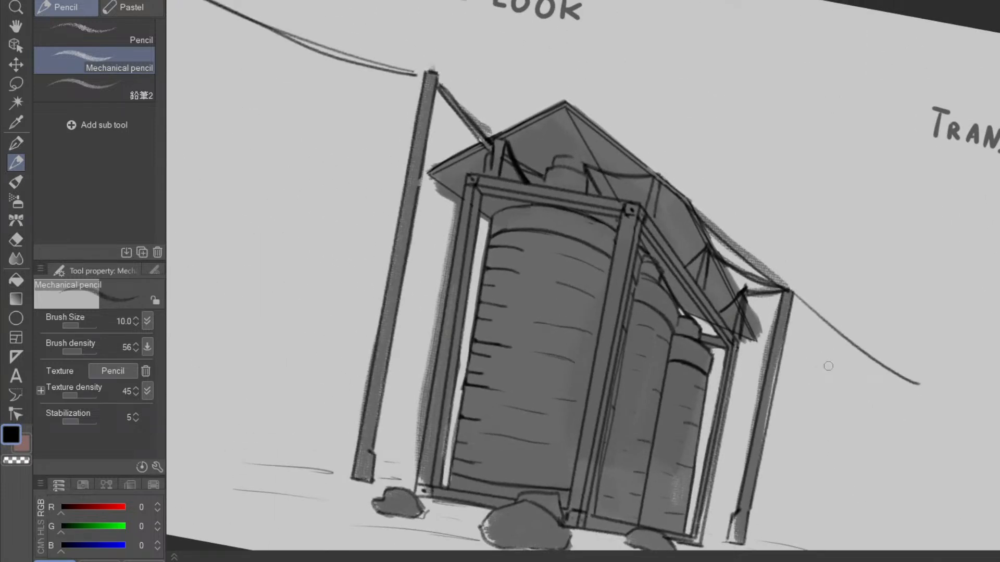
drag(771, 281, 749, 261)
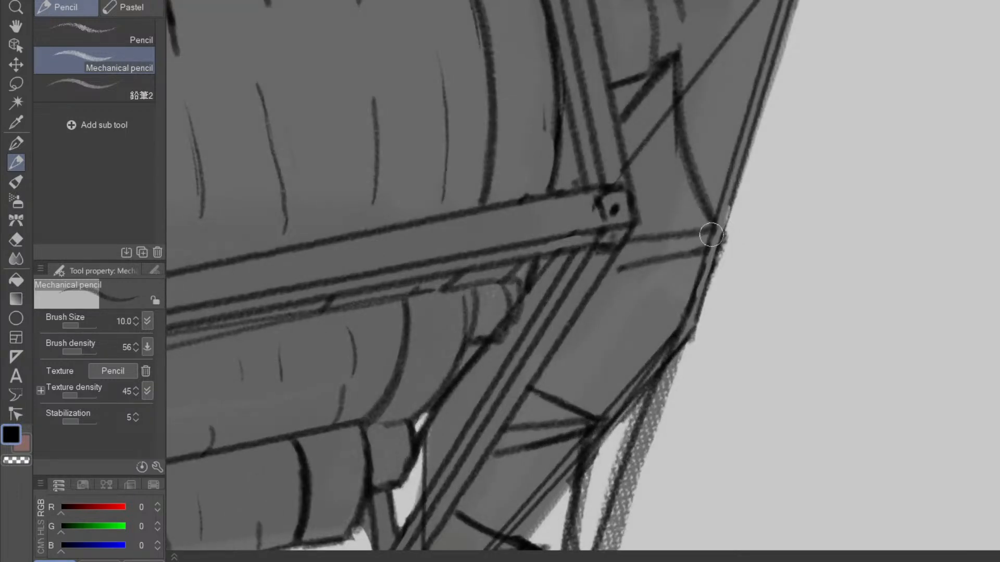
scroll(711, 234, down, 5)
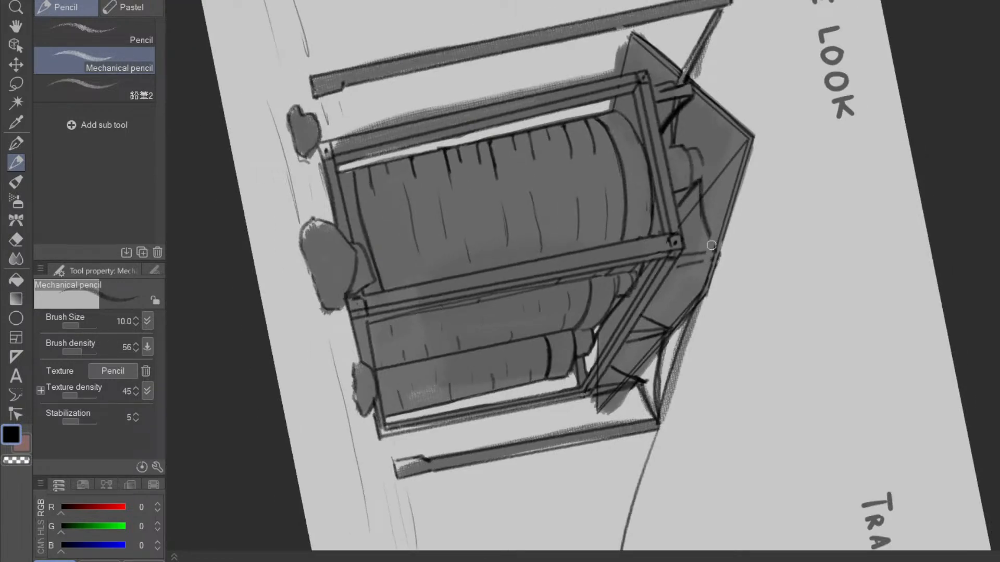
- Draw a straight beam line under the roof from the front bracket to the short post above the frame, and clean up its overlaps
key(p)
drag(700, 217, 705, 262)
key(e)
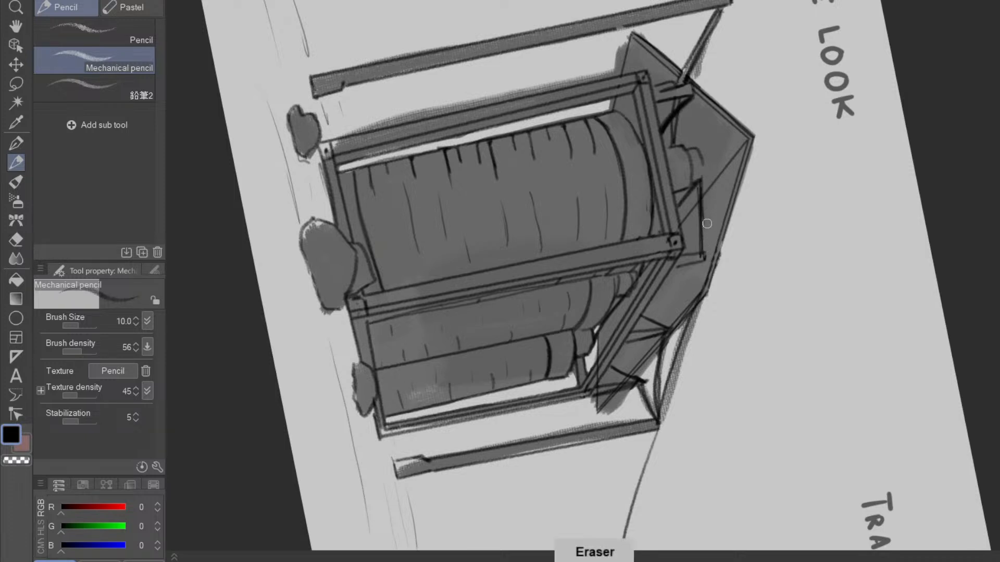
drag(781, 344, 581, 133)
key(p)
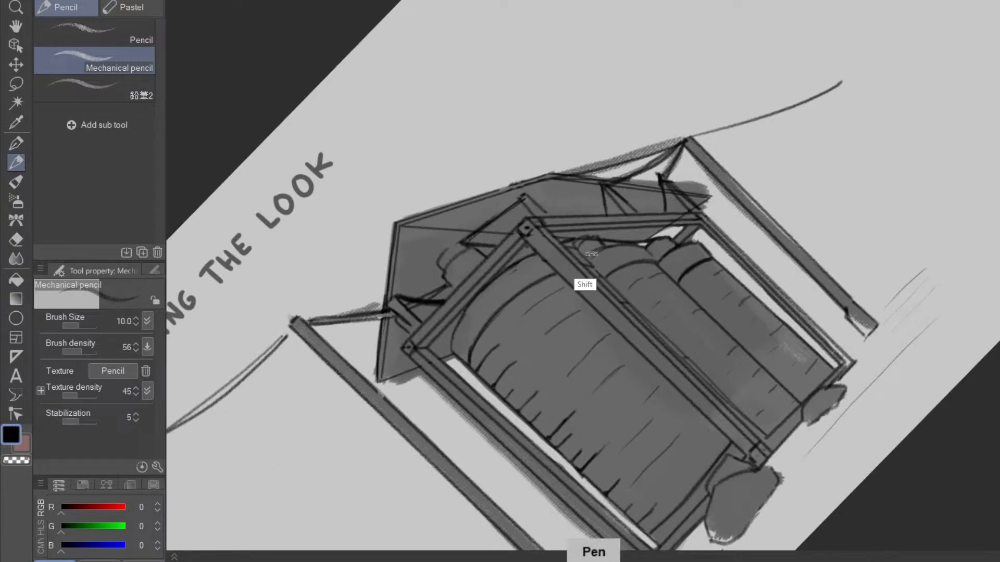
drag(592, 254, 654, 247)
drag(636, 354, 734, 263)
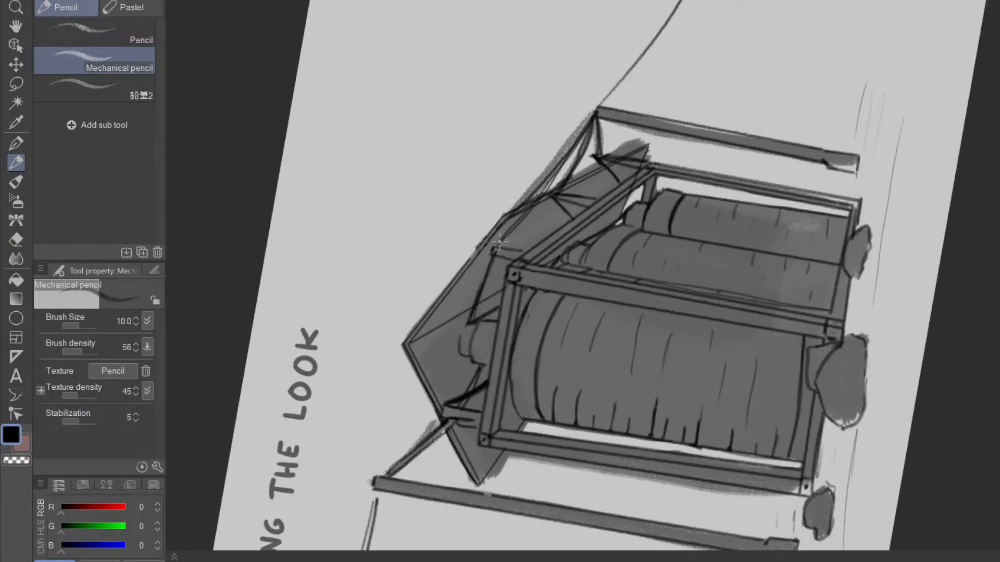
key(e)
drag(736, 264, 628, 387)
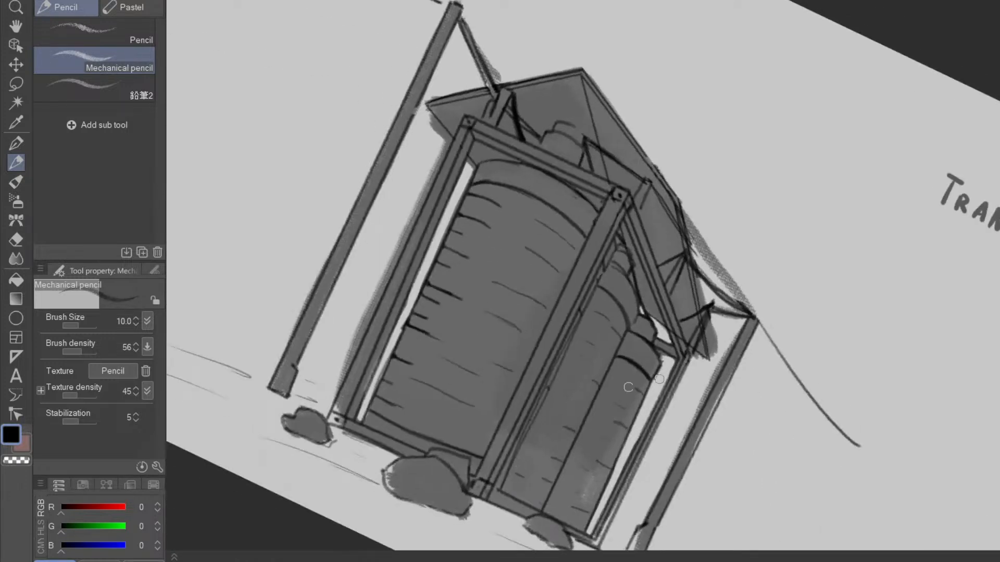
drag(786, 392, 673, 370)
key(p)
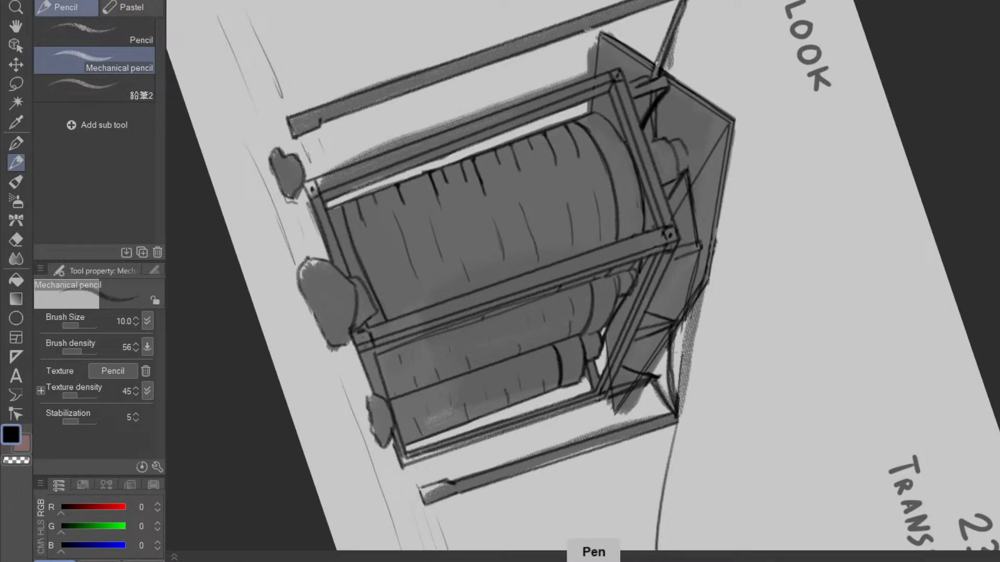
drag(687, 462, 758, 207)
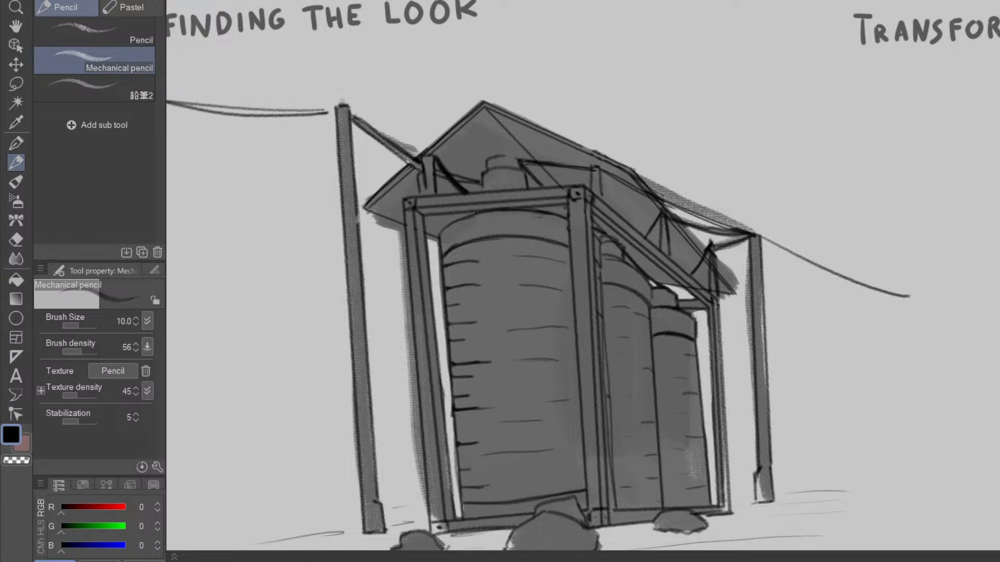
- Erase the loose shading around the roof's far eave and above the wires leading to the far pole
mouse_move(822, 398)
mouse_down()
mouse_move(797, 439)
mouse_move(630, 513)
mouse_up()
key(e)
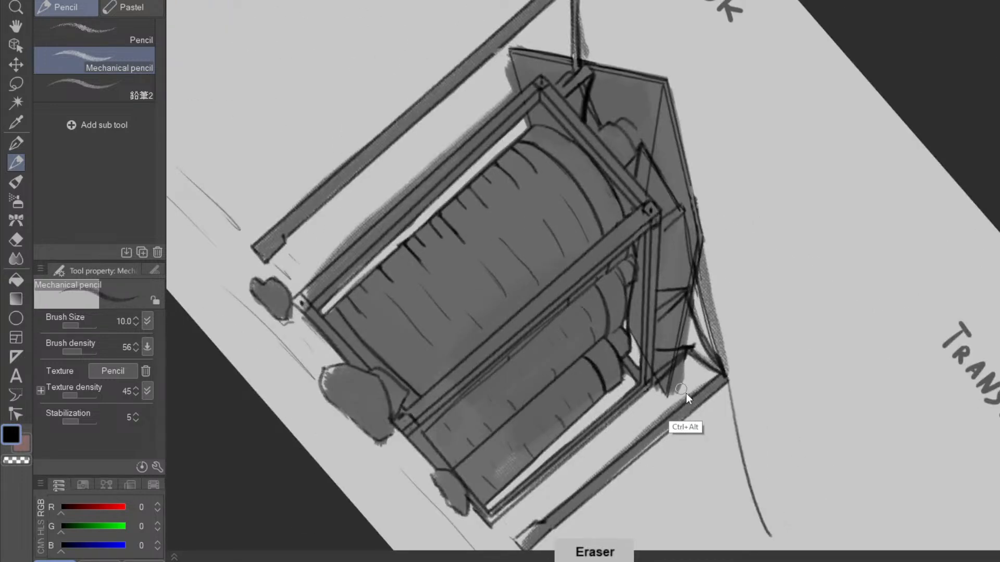
mouse_move(689, 325)
mouse_down()
mouse_move(703, 262)
mouse_move(716, 348)
mouse_move(796, 272)
mouse_up()
drag(804, 419, 795, 359)
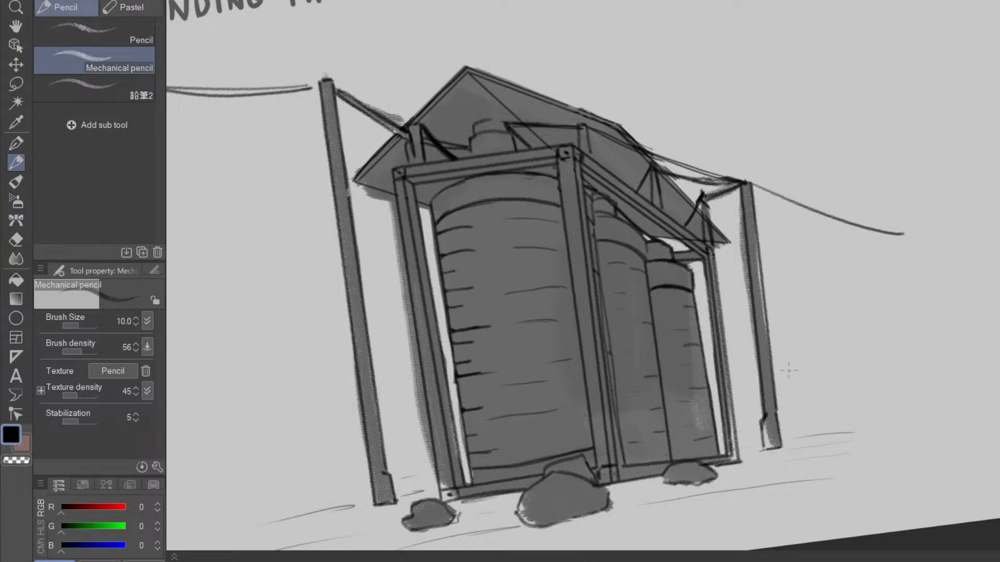
mouse_move(788, 370)
mouse_down()
mouse_move(820, 354)
mouse_move(830, 332)
mouse_up()
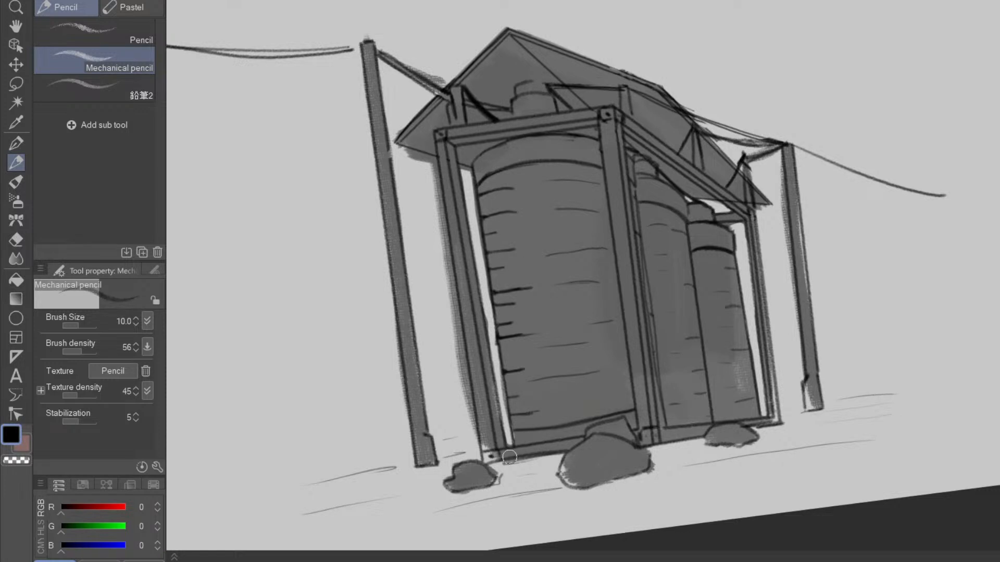
- Paint the front frame's lower outer corner with Oil paint in the cylinder's sampled mid grey, and erase stray shading outside that upright
key(b)
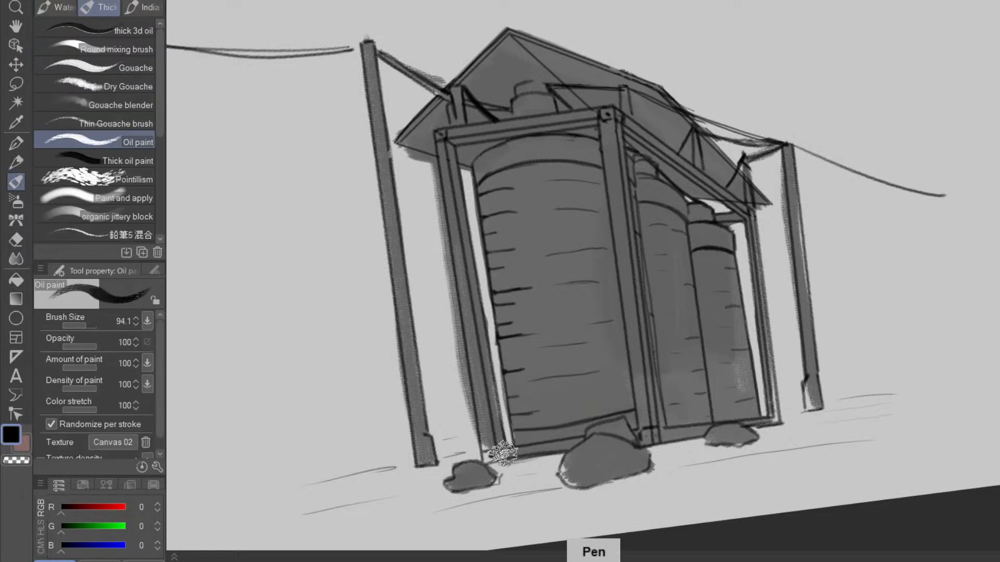
alt+click(573, 389)
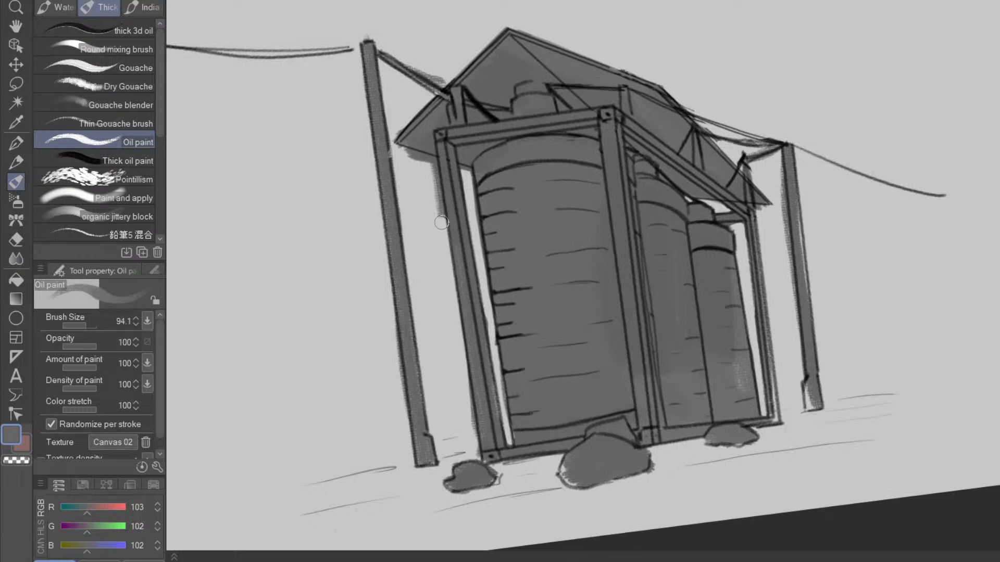
drag(441, 222, 430, 165)
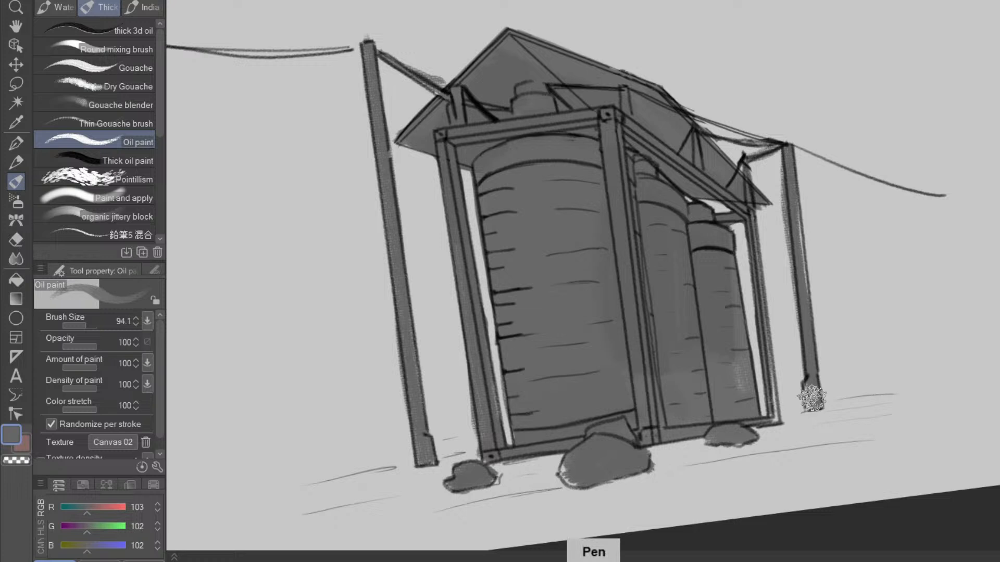
- Reduce the Oil paint brush to 44.3 and fill the far pole's base and the lower part of the rear upright
mouse_move(816, 415)
ctrl+alt+mouse_down()
mouse_move(771, 388)
mouse_move(768, 375)
ctrl+alt+mouse_up()
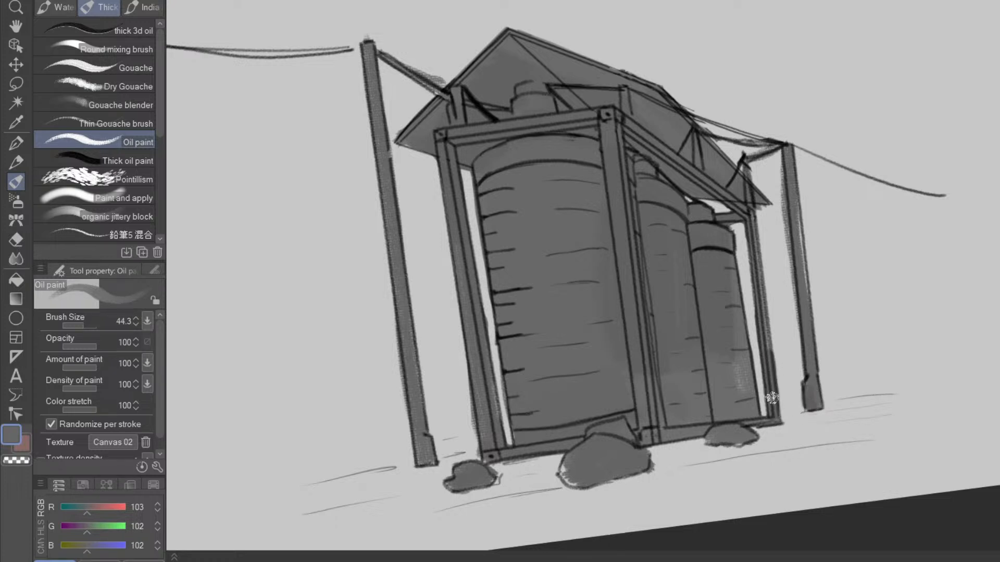
key(e)
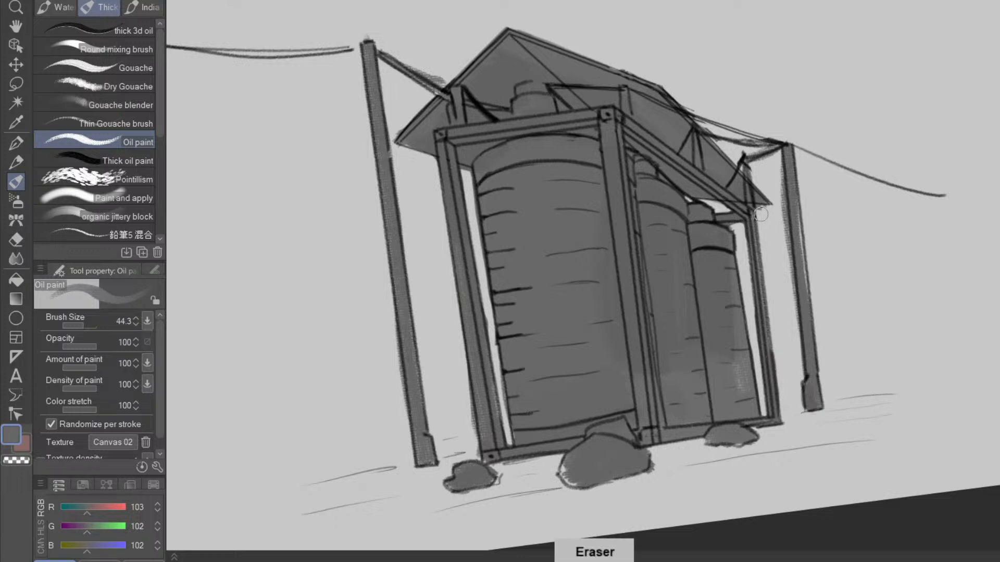
key(p)
mouse_move(764, 298)
mouse_down()
mouse_move(740, 365)
mouse_move(655, 385)
mouse_up()
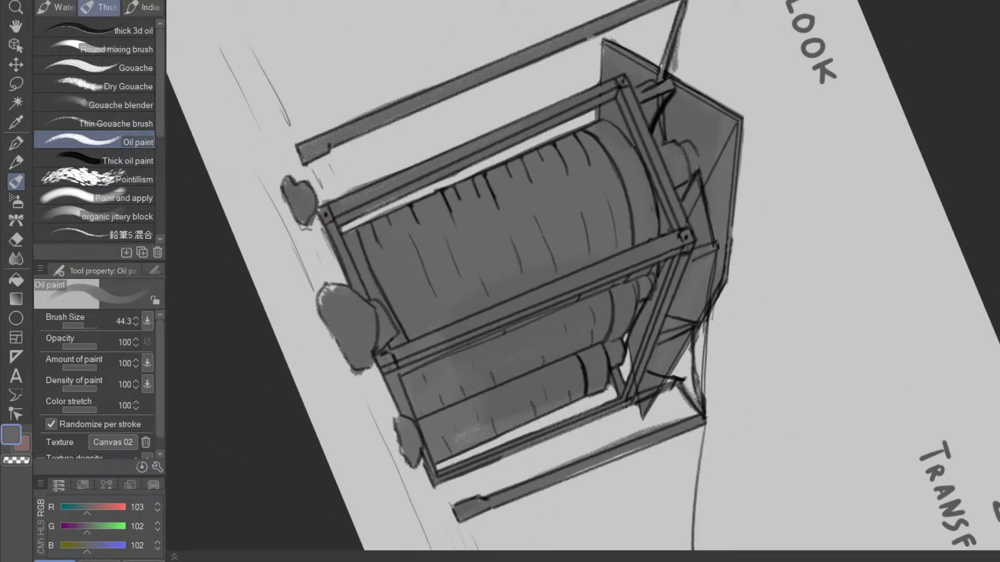
- Erase the stray shading left around the poles, the uprights and the near pole's connecting wire
key(e)
scroll(683, 407, down, 1)
drag(681, 411, 812, 245)
mouse_move(777, 424)
mouse_down()
mouse_move(760, 451)
mouse_move(731, 446)
mouse_move(731, 414)
mouse_up()
drag(795, 249, 532, 461)
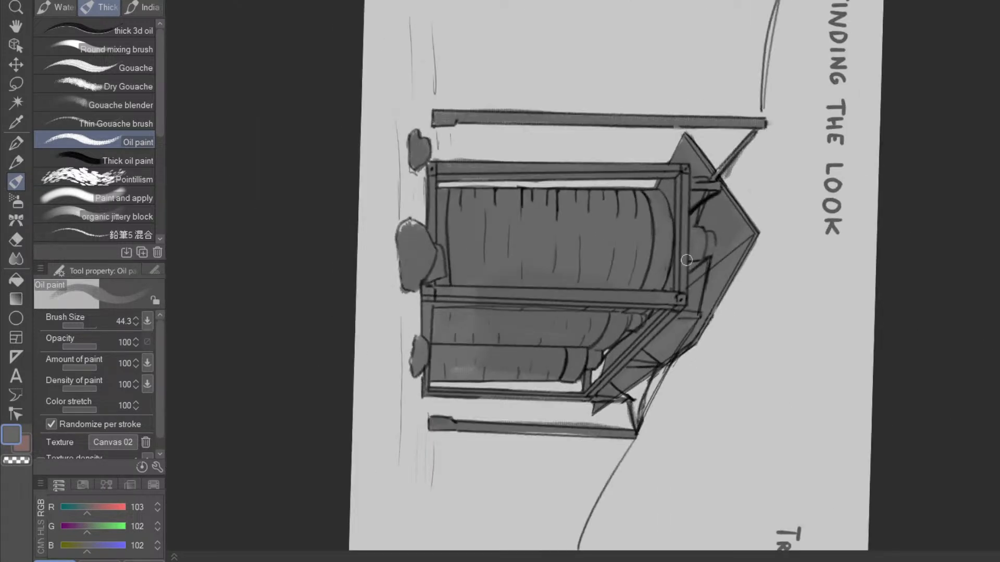
key(p)
key(e)
drag(749, 364, 469, 223)
- Thicken and darken the sagging wire that runs outward from the near pole
key(p)
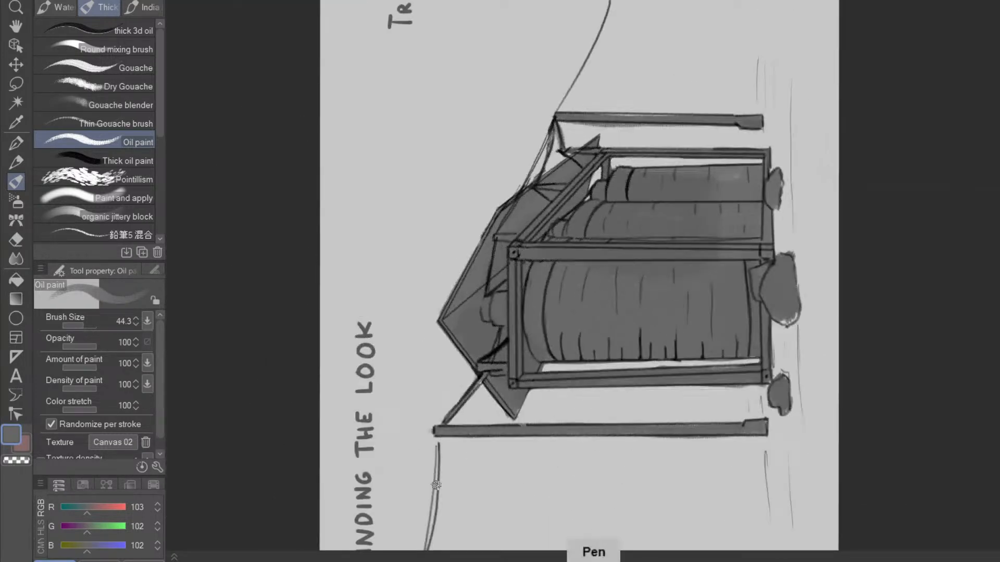
drag(449, 483, 464, 340)
drag(449, 300, 420, 494)
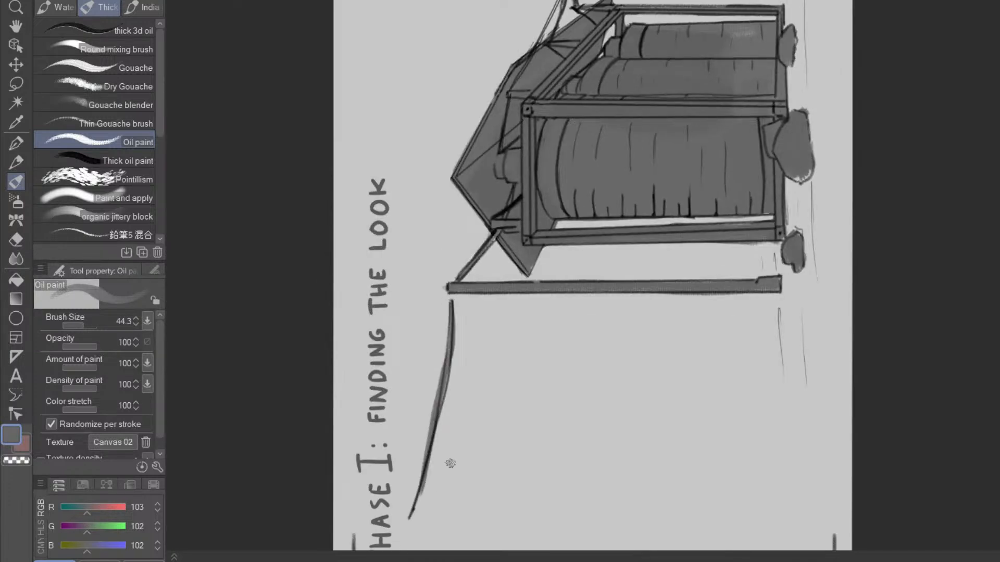
drag(638, 348, 574, 433)
mouse_move(739, 338)
mouse_down()
mouse_move(641, 433)
mouse_move(676, 460)
mouse_move(616, 468)
mouse_up()
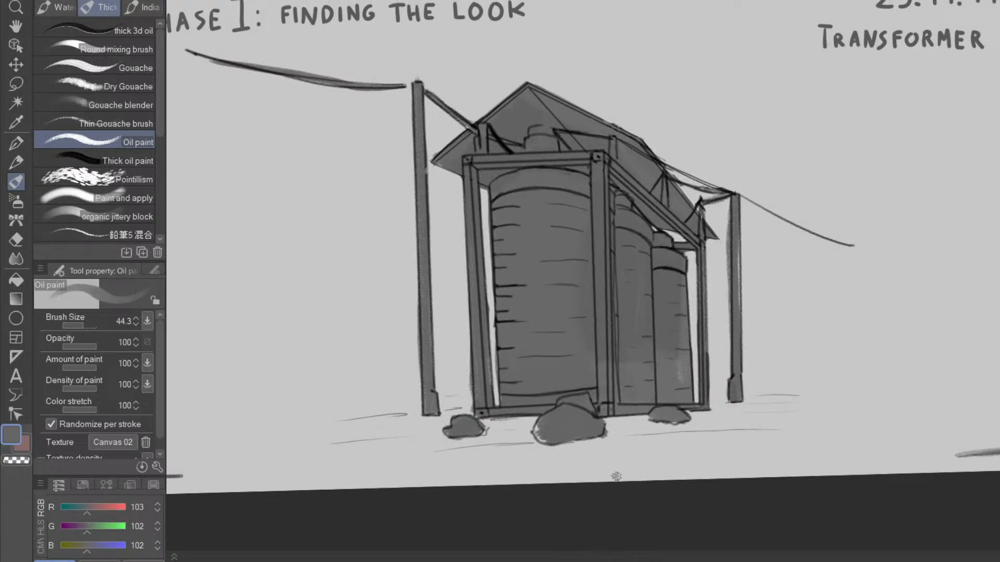
drag(627, 457, 630, 478)
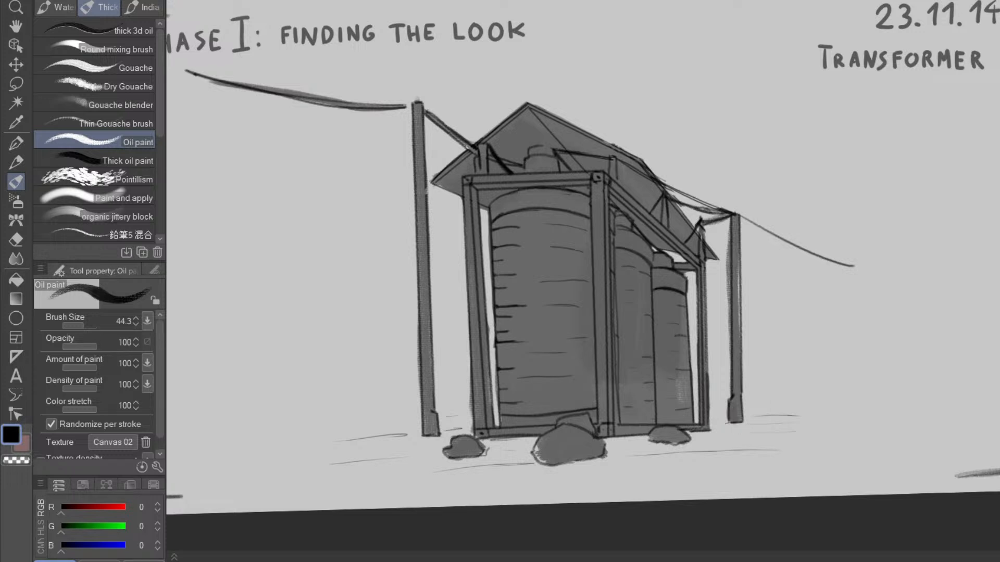
- Sample a dark grey (RGB 62) and paint the roof's underside with the Oil paint brush enlarged to 90.7
alt+click(594, 298)
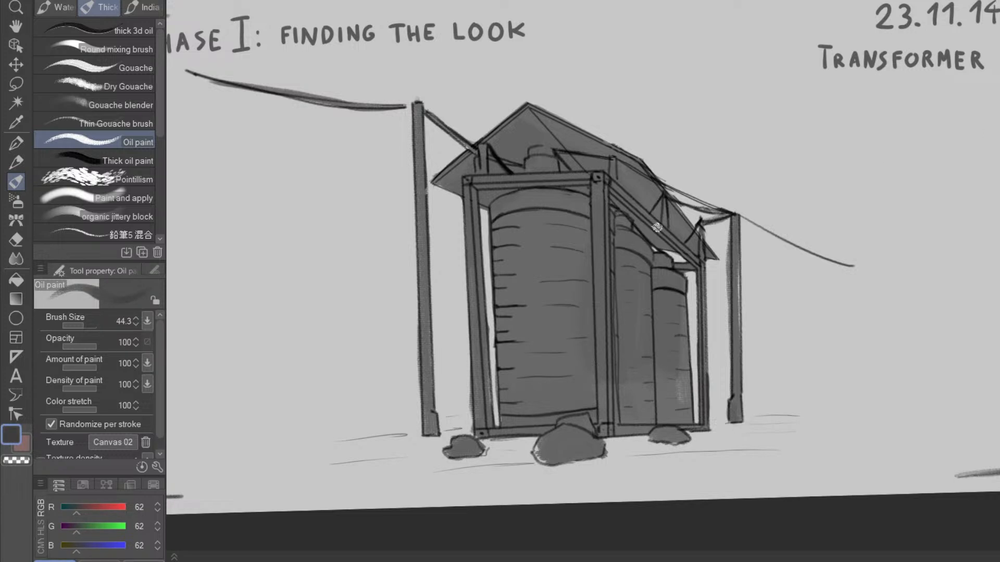
drag(587, 256, 596, 254)
drag(501, 261, 516, 272)
drag(687, 396, 831, 296)
mouse_move(319, 305)
mouse_down()
mouse_move(308, 324)
mouse_move(348, 148)
mouse_move(348, 225)
mouse_move(382, 198)
mouse_move(319, 310)
mouse_move(366, 234)
mouse_move(320, 329)
mouse_move(350, 309)
mouse_move(382, 305)
mouse_move(393, 258)
mouse_move(375, 246)
mouse_move(385, 212)
mouse_move(353, 173)
mouse_move(369, 147)
mouse_move(351, 145)
mouse_move(541, 98)
mouse_move(388, 148)
mouse_move(389, 169)
mouse_move(409, 158)
mouse_move(403, 217)
mouse_move(426, 193)
mouse_move(407, 174)
mouse_move(367, 168)
mouse_move(345, 238)
mouse_move(317, 258)
mouse_move(324, 295)
mouse_move(444, 167)
mouse_move(545, 113)
mouse_move(644, 116)
mouse_move(565, 106)
mouse_move(705, 136)
mouse_move(619, 127)
mouse_move(705, 123)
mouse_up()
drag(829, 211, 460, 462)
mouse_move(591, 417)
mouse_down()
mouse_move(604, 395)
mouse_move(663, 364)
mouse_move(655, 350)
mouse_up()
mouse_move(640, 487)
mouse_down()
mouse_move(690, 484)
mouse_move(768, 346)
mouse_up()
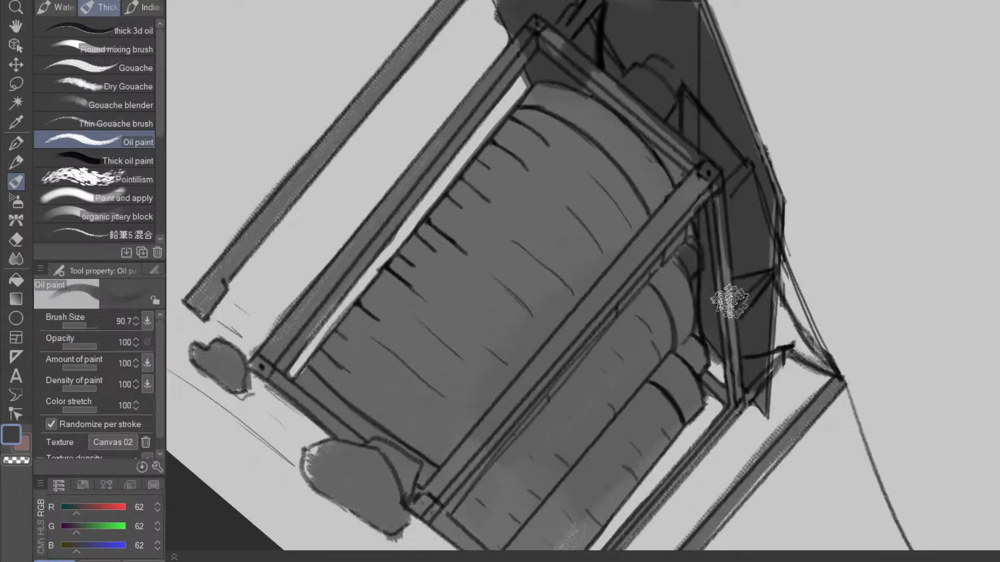
- Paint the two rear cylinders in the same dark grey
mouse_move(692, 229)
mouse_down()
mouse_move(513, 445)
mouse_move(473, 509)
mouse_move(478, 521)
mouse_move(586, 443)
mouse_move(686, 275)
mouse_up()
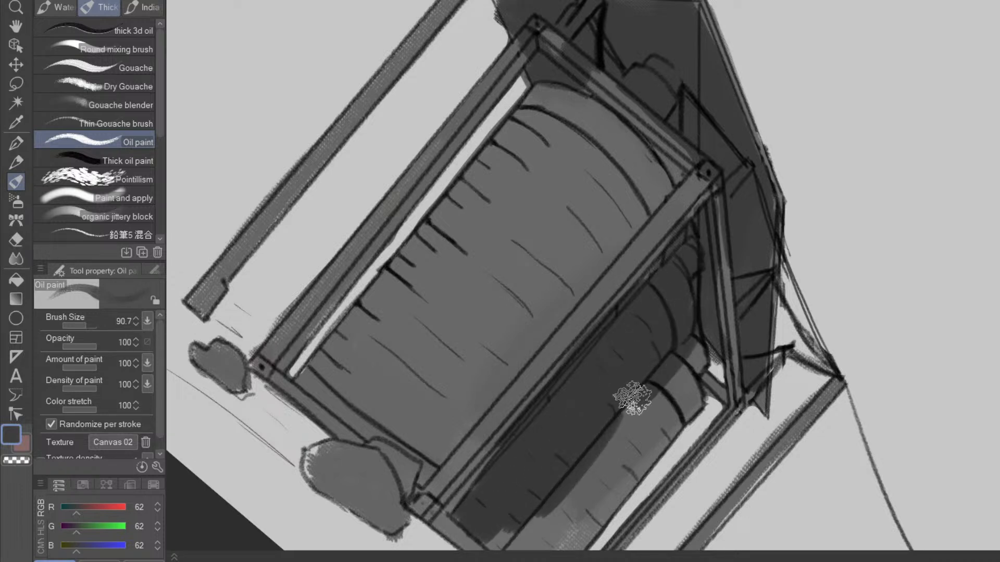
drag(633, 398, 509, 531)
key(space)
drag(620, 456, 615, 361)
mouse_move(547, 463)
mouse_down()
mouse_move(541, 431)
mouse_move(524, 453)
mouse_move(537, 499)
mouse_move(598, 404)
mouse_move(597, 425)
mouse_move(588, 392)
mouse_move(678, 285)
mouse_up()
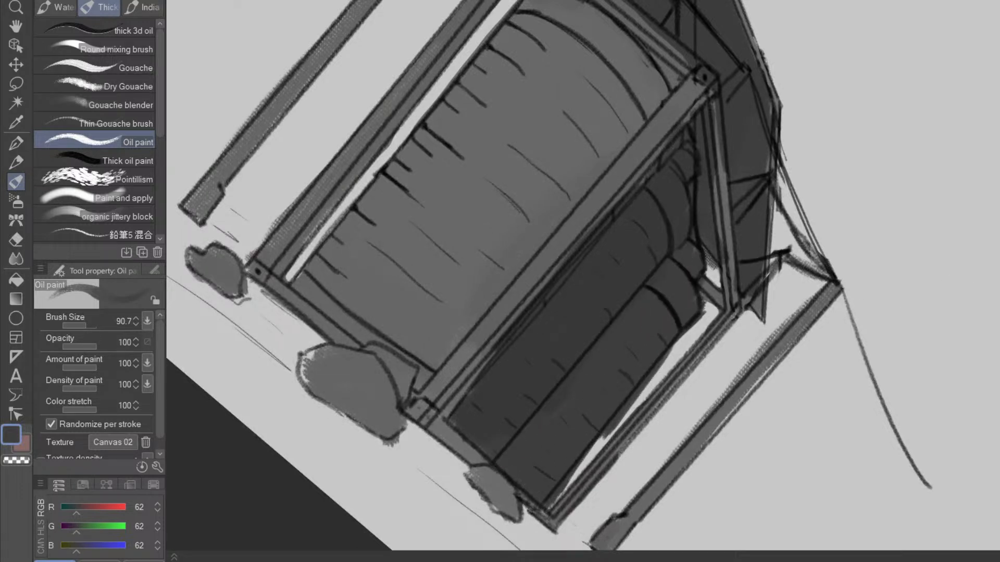
- Refine the dark shading on the rear cylinders and darken the side frame's bottom rail, rear upright and upper beam
key(ctrl+alt+g)
drag(578, 437, 564, 463)
drag(492, 418, 525, 365)
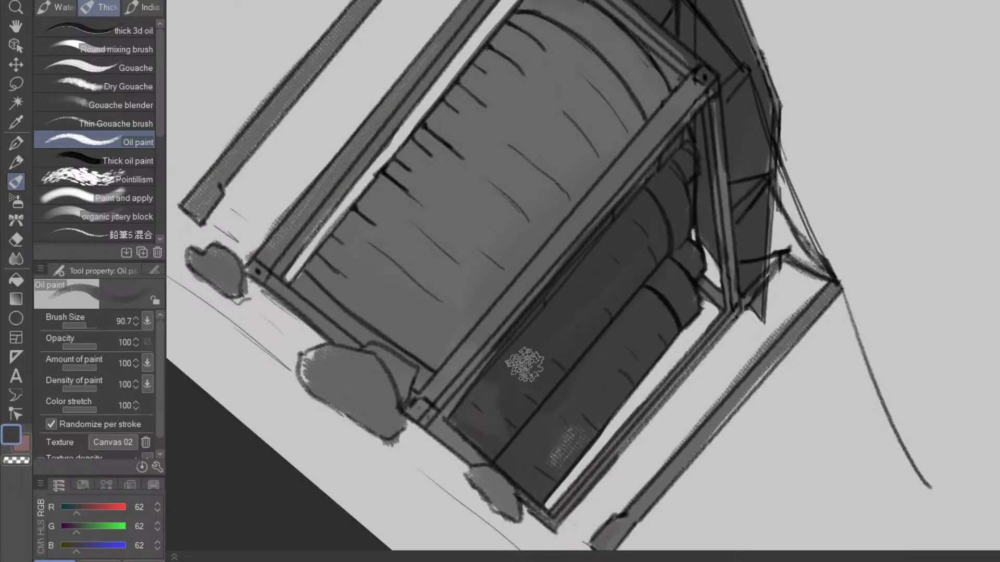
mouse_move(462, 425)
mouse_down()
mouse_move(446, 433)
mouse_move(484, 451)
mouse_up()
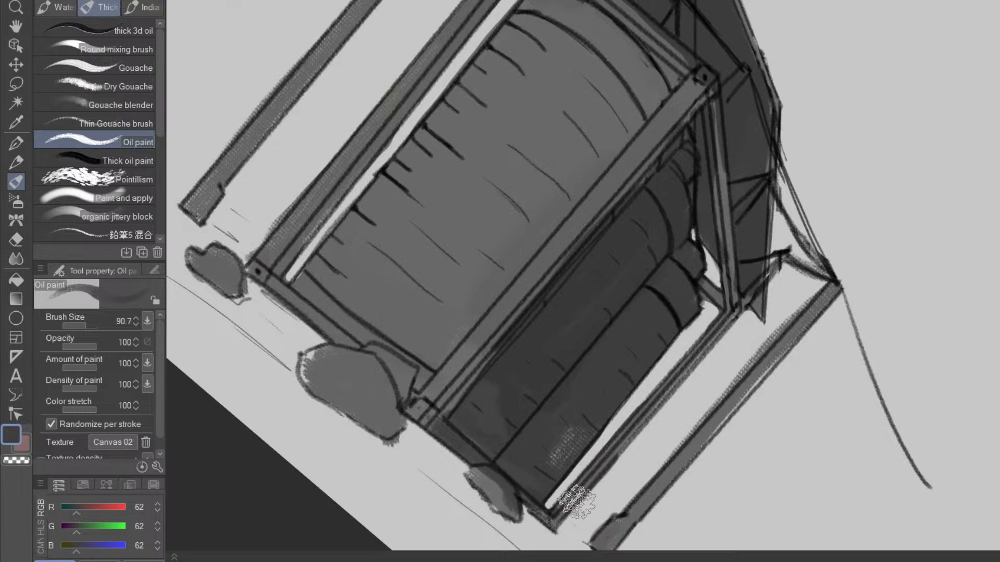
mouse_move(564, 504)
mouse_down()
mouse_move(728, 308)
mouse_move(696, 285)
mouse_move(710, 127)
mouse_up()
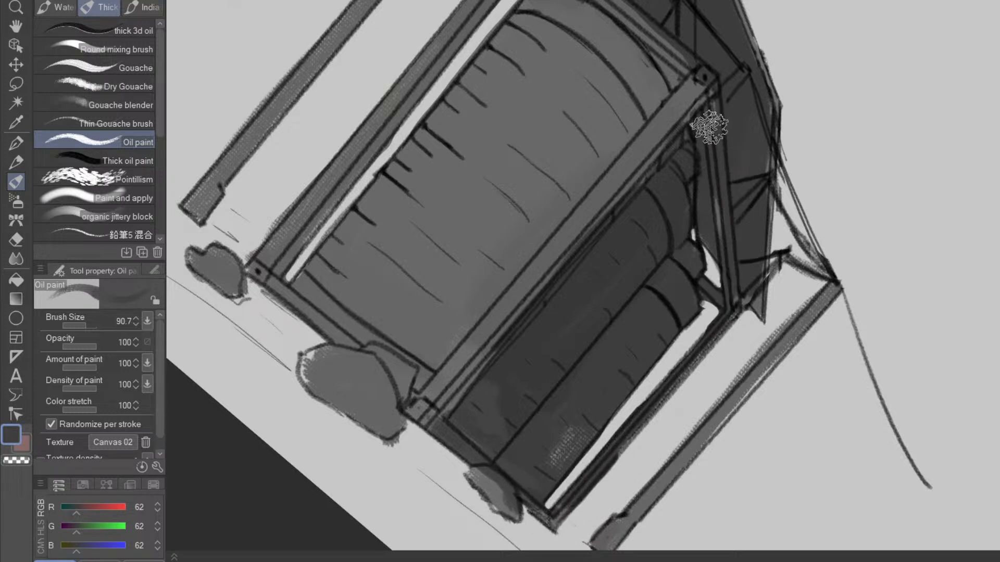
- Paint the front cylinder, the central upright and the front bottom rail dark grey, and clean up the spill beside the large rock
mouse_move(475, 412)
mouse_down()
mouse_move(475, 495)
mouse_move(440, 475)
mouse_move(506, 390)
mouse_move(468, 475)
mouse_move(609, 280)
mouse_move(572, 264)
mouse_move(613, 127)
mouse_move(585, 93)
mouse_move(460, 184)
mouse_move(315, 359)
mouse_move(323, 380)
mouse_move(391, 364)
mouse_move(447, 369)
mouse_move(542, 264)
mouse_move(585, 172)
mouse_move(480, 384)
mouse_move(394, 430)
mouse_move(338, 398)
mouse_move(321, 416)
mouse_up()
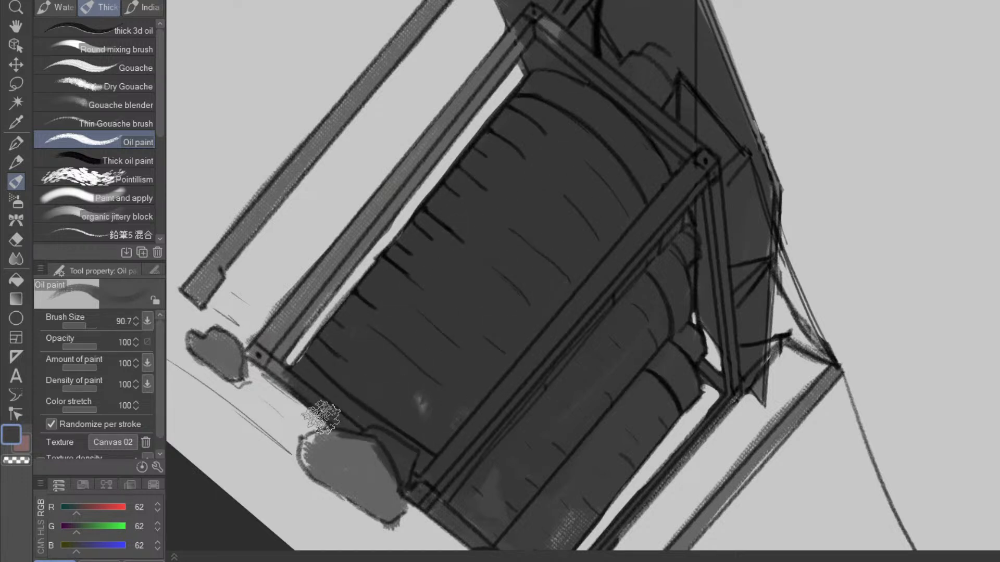
mouse_move(430, 420)
mouse_down()
mouse_move(421, 402)
mouse_move(393, 495)
mouse_up()
key(e)
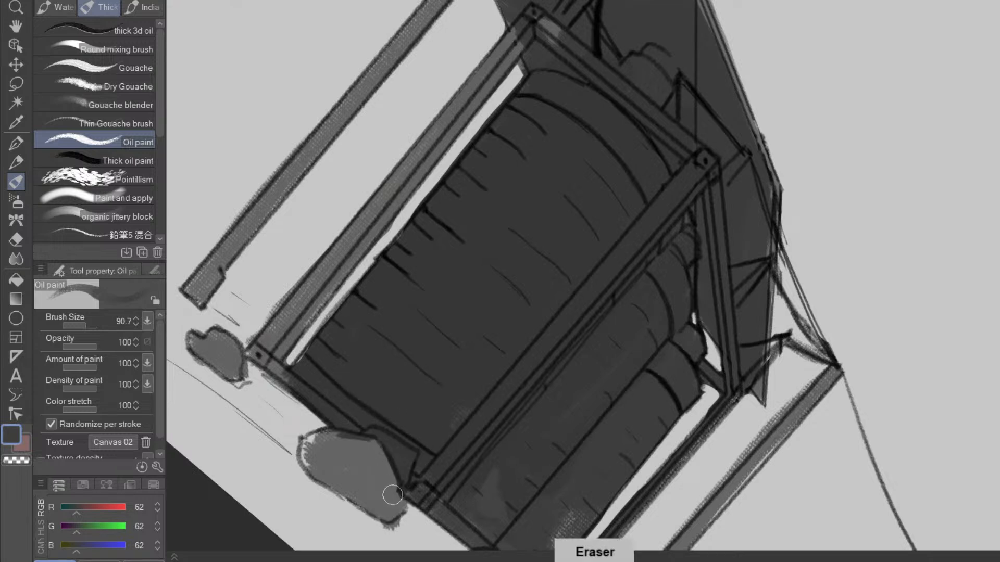
- Shade the undersides of the rocks at the frame's base with dark grey
mouse_move(364, 450)
mouse_down()
mouse_move(333, 495)
mouse_move(315, 459)
mouse_up()
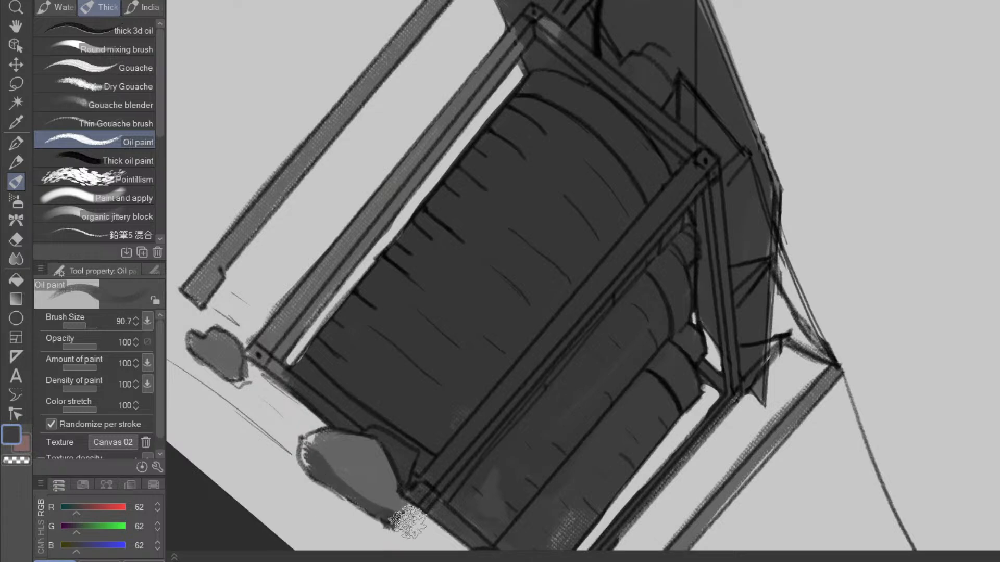
mouse_move(815, 467)
mouse_down()
mouse_move(841, 436)
mouse_move(907, 186)
mouse_up()
drag(802, 428, 888, 198)
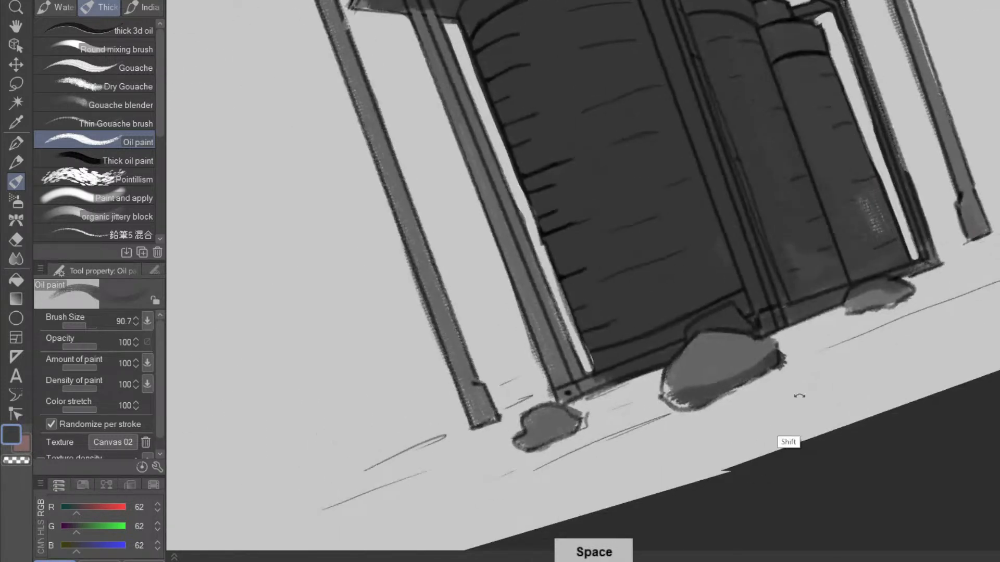
drag(796, 397, 827, 257)
drag(644, 431, 622, 461)
drag(850, 243, 771, 390)
mouse_move(760, 322)
mouse_down()
mouse_move(747, 335)
mouse_move(797, 260)
mouse_move(750, 313)
mouse_move(761, 298)
mouse_up()
drag(741, 398, 850, 308)
drag(856, 364, 839, 358)
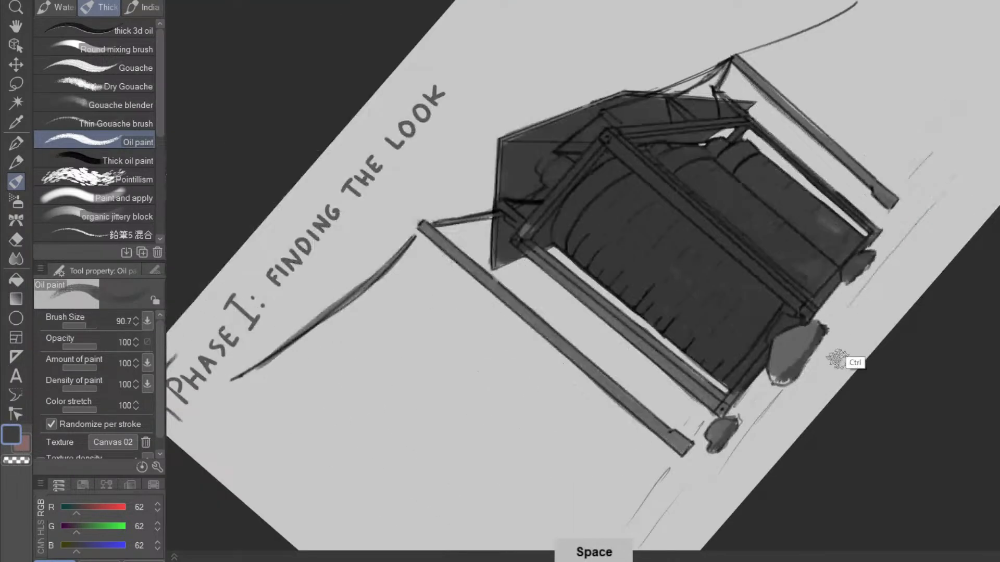
- Paint the front frame's outer upright dark grey along its full height
drag(869, 397, 668, 472)
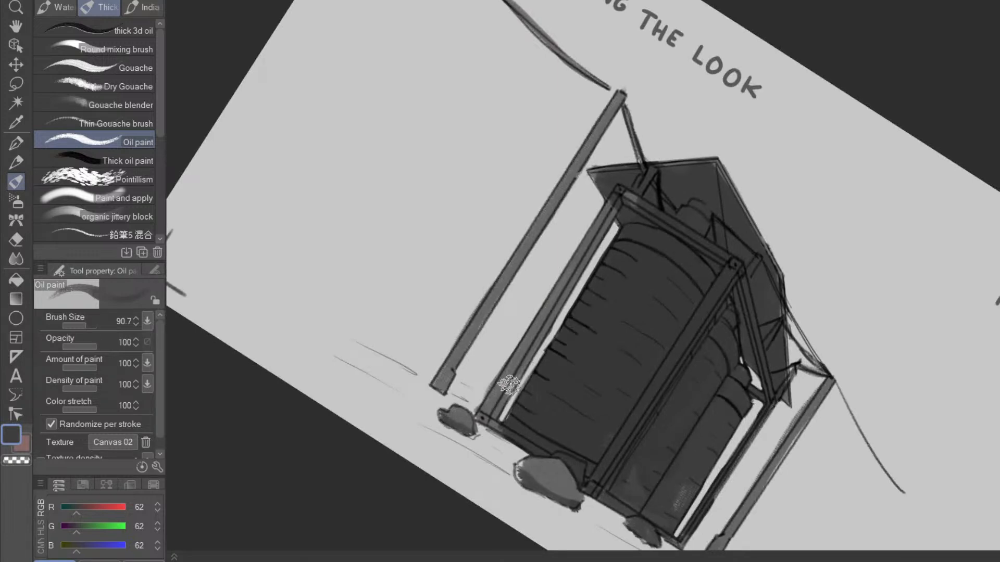
drag(489, 416, 604, 213)
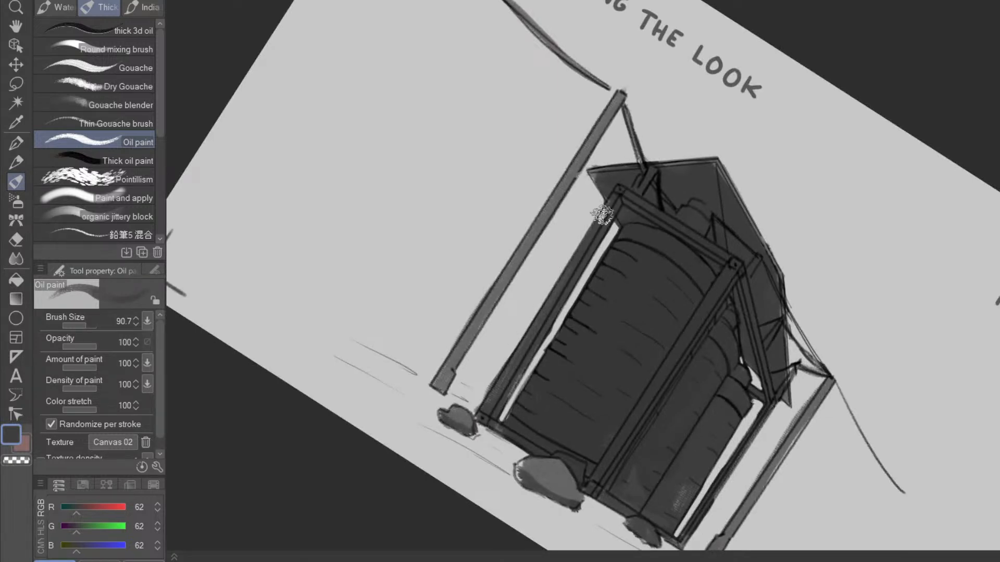
drag(807, 455, 716, 450)
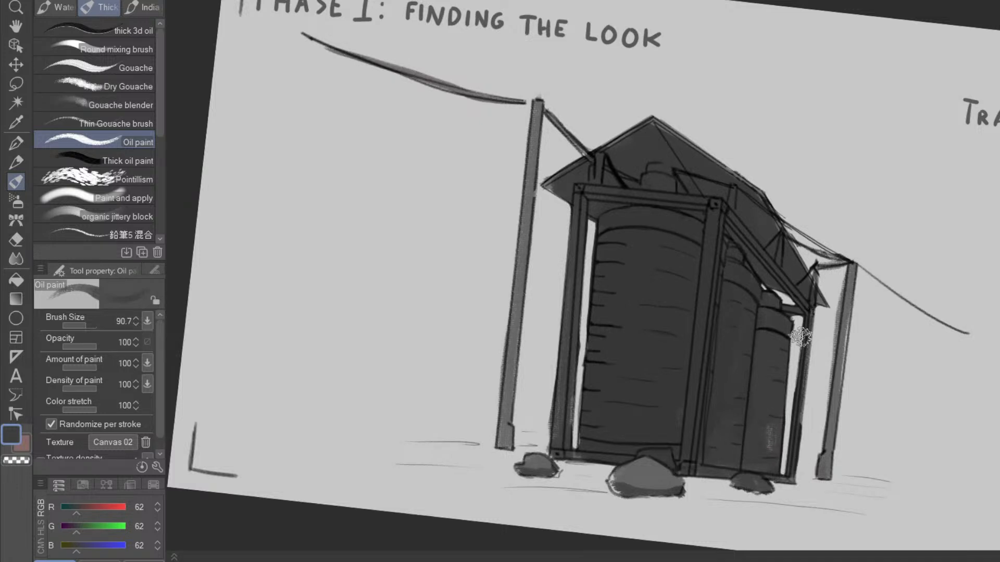
- Erase the stray grey paint around the frame's rear upright and the far pole
key(e)
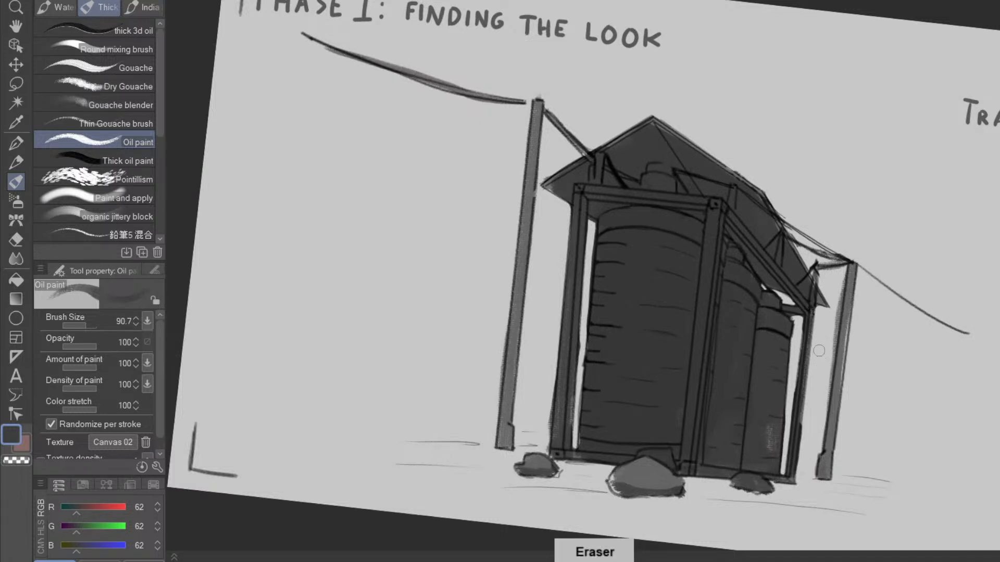
drag(804, 379, 703, 354)
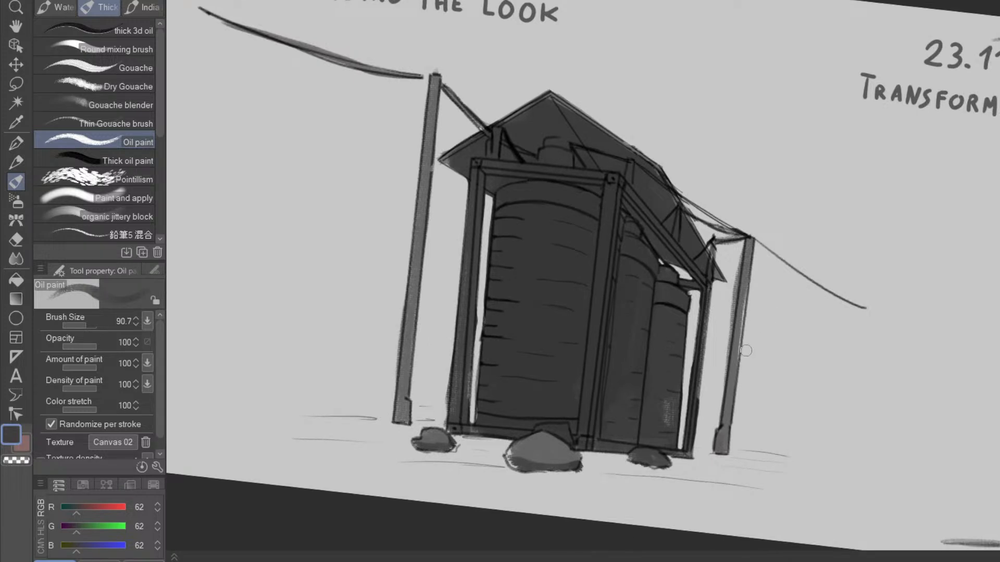
key(p)
key(e)
drag(740, 250, 724, 358)
key(p)
key(e)
drag(706, 311, 695, 435)
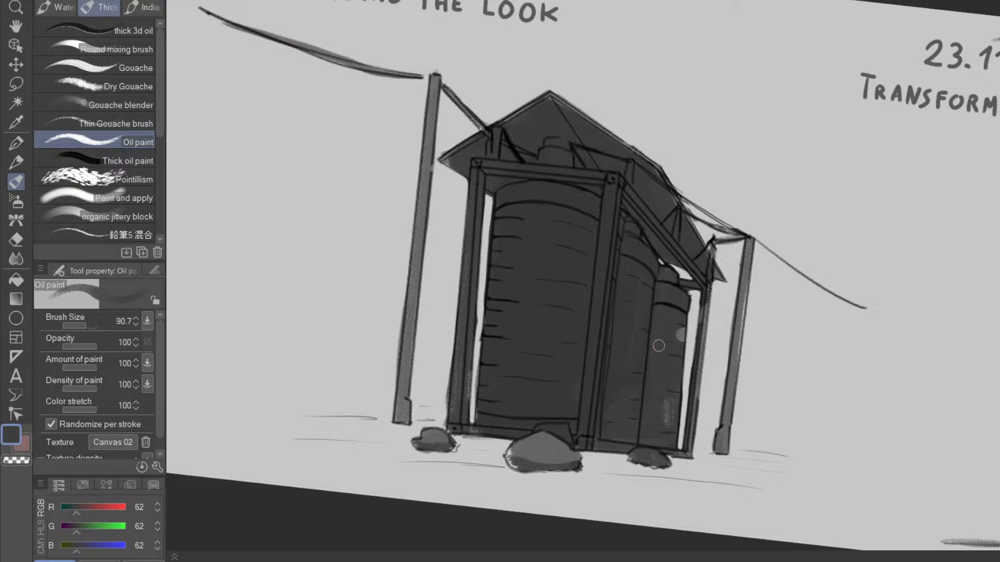
- Erase the dark shading from the lower parts of the two rear cylinders, leaving diagonal shadow edges below the roof
mouse_move(681, 333)
mouse_down()
mouse_move(656, 348)
mouse_move(673, 421)
mouse_up()
mouse_move(666, 349)
mouse_down()
mouse_move(653, 390)
mouse_move(661, 435)
mouse_up()
mouse_move(664, 396)
mouse_down()
mouse_move(656, 401)
mouse_move(651, 359)
mouse_move(649, 442)
mouse_move(675, 426)
mouse_up()
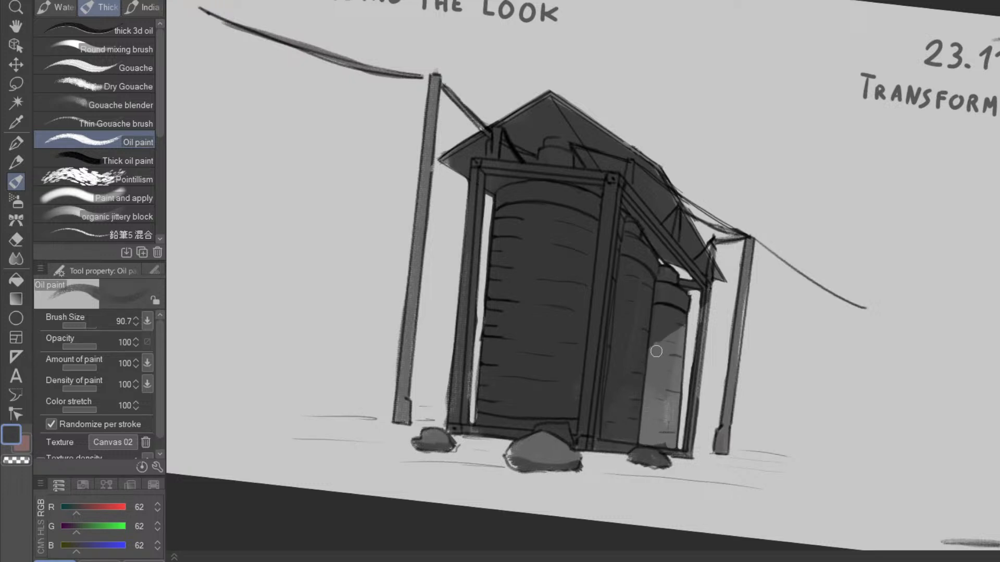
drag(656, 351, 692, 321)
scroll(700, 354, up, 2)
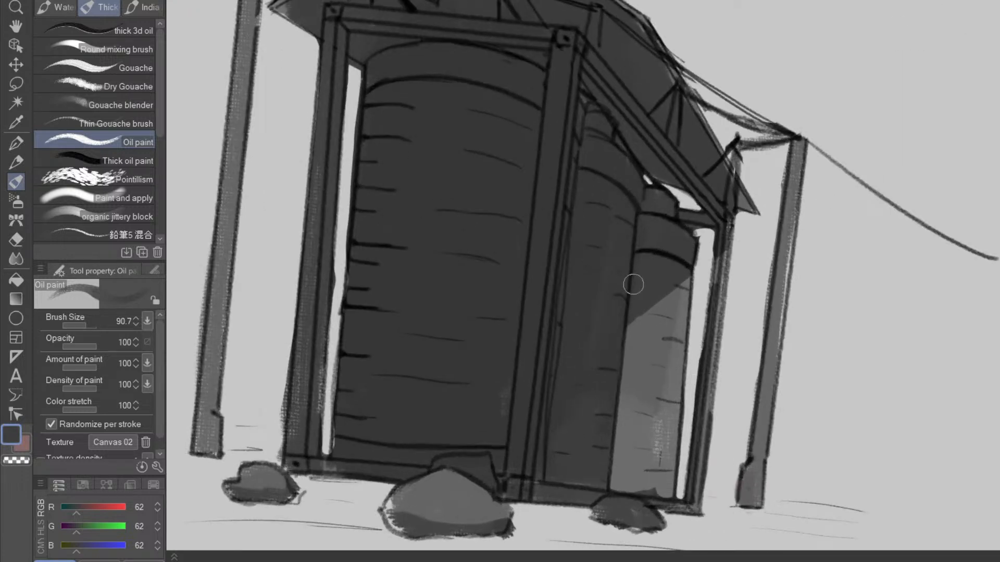
mouse_move(627, 271)
mouse_down()
mouse_move(562, 315)
mouse_move(622, 274)
mouse_move(601, 477)
mouse_move(567, 474)
mouse_move(573, 314)
mouse_move(585, 408)
mouse_move(610, 299)
mouse_move(635, 327)
mouse_move(638, 270)
mouse_up()
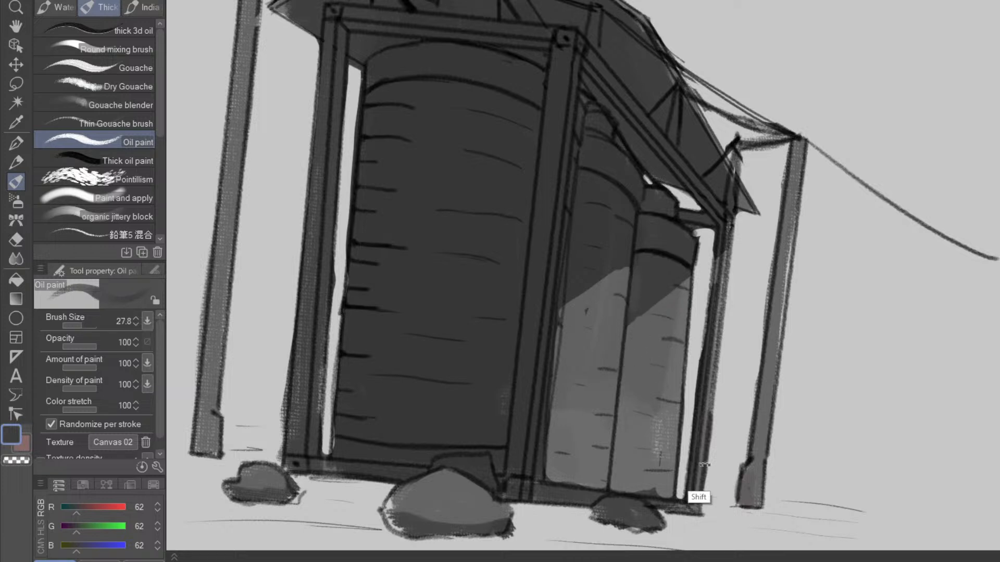
- Erase a lit area on the lower half of the front cylinder and repaint its shadow edge with the Oil paint brush
drag(699, 498, 817, 387)
drag(699, 438, 754, 388)
key(e)
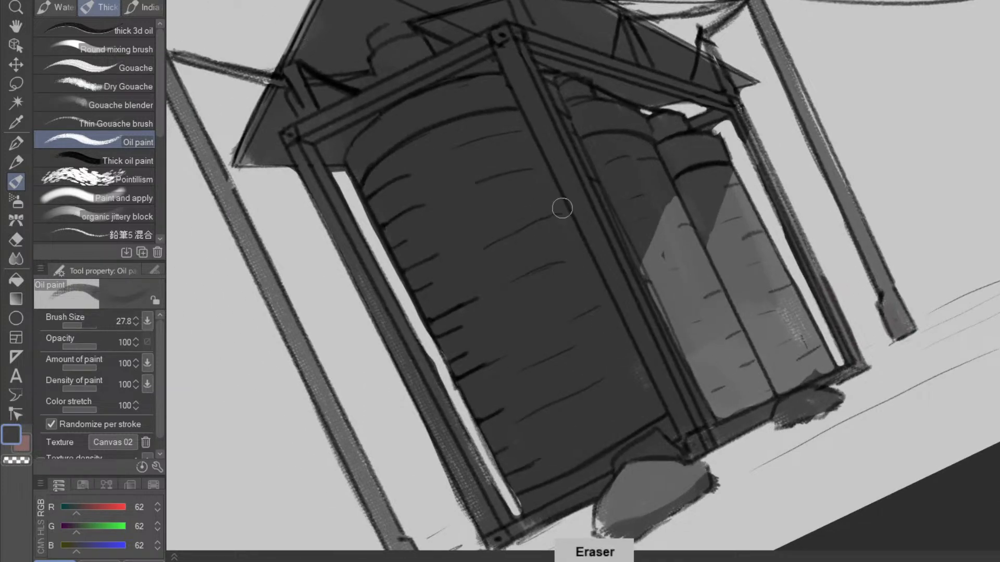
mouse_move(558, 197)
mouse_down()
mouse_move(513, 289)
mouse_move(518, 342)
mouse_move(548, 422)
mouse_move(586, 479)
mouse_move(658, 417)
mouse_up()
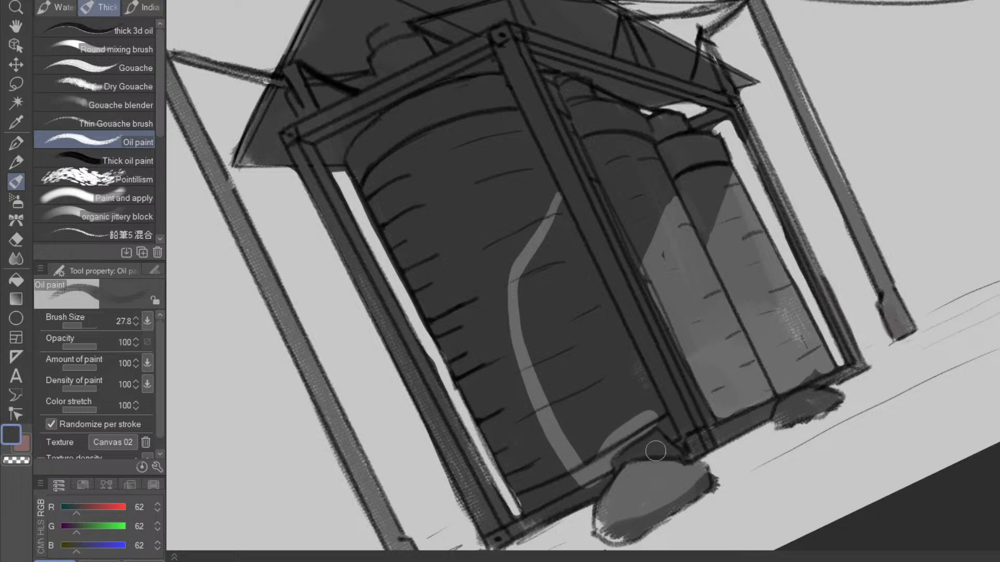
mouse_move(611, 462)
mouse_down()
mouse_move(642, 449)
mouse_move(670, 454)
mouse_move(647, 431)
mouse_move(637, 445)
mouse_move(662, 435)
mouse_move(659, 415)
mouse_move(560, 212)
mouse_move(533, 304)
mouse_move(525, 294)
mouse_move(527, 329)
mouse_move(547, 405)
mouse_move(540, 336)
mouse_move(563, 249)
mouse_move(591, 296)
mouse_move(632, 421)
mouse_move(596, 446)
mouse_move(594, 407)
mouse_move(568, 418)
mouse_move(604, 427)
mouse_up()
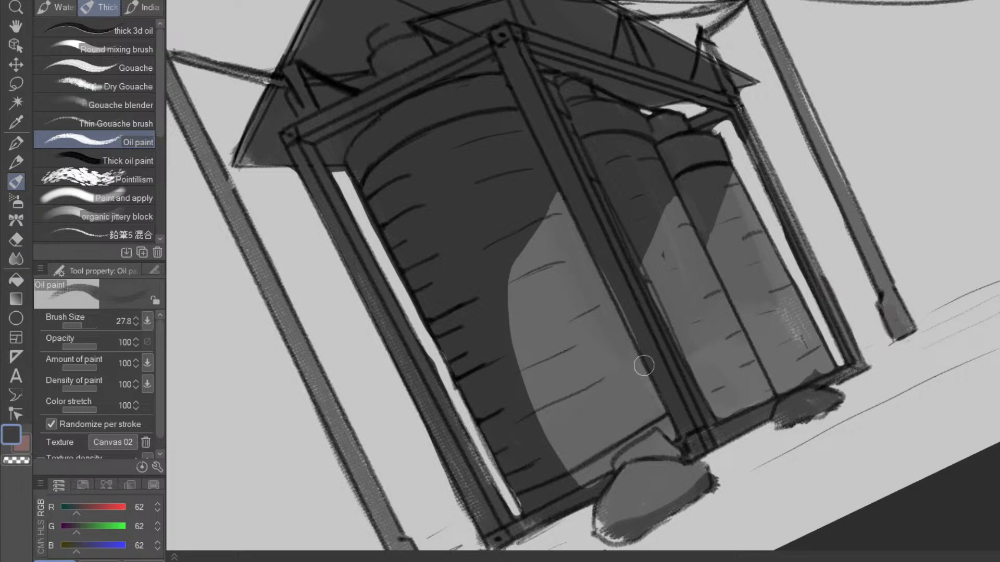
drag(731, 320, 788, 430)
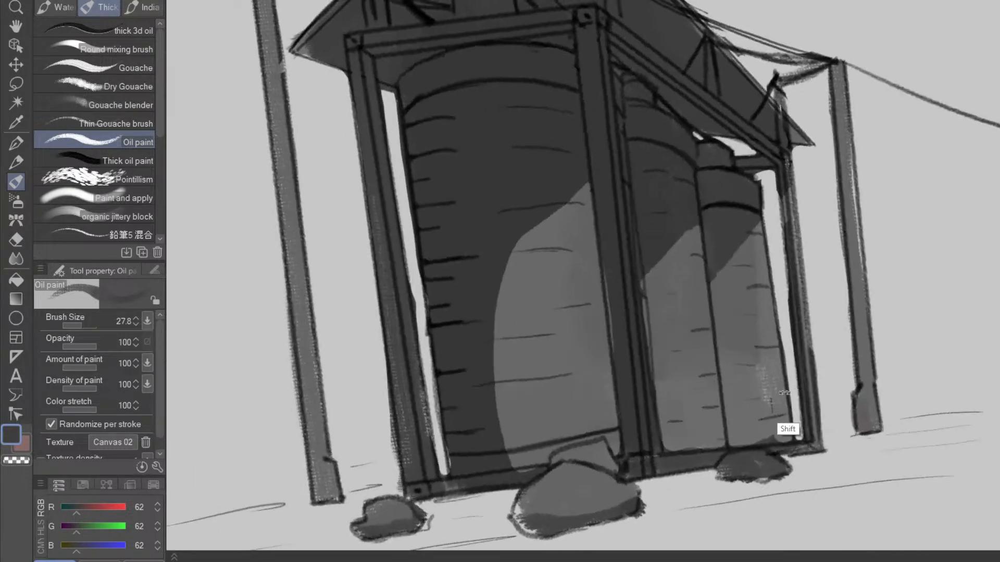
mouse_move(512, 472)
mouse_down()
mouse_move(501, 283)
mouse_move(495, 354)
mouse_move(517, 465)
mouse_up()
drag(504, 293, 541, 206)
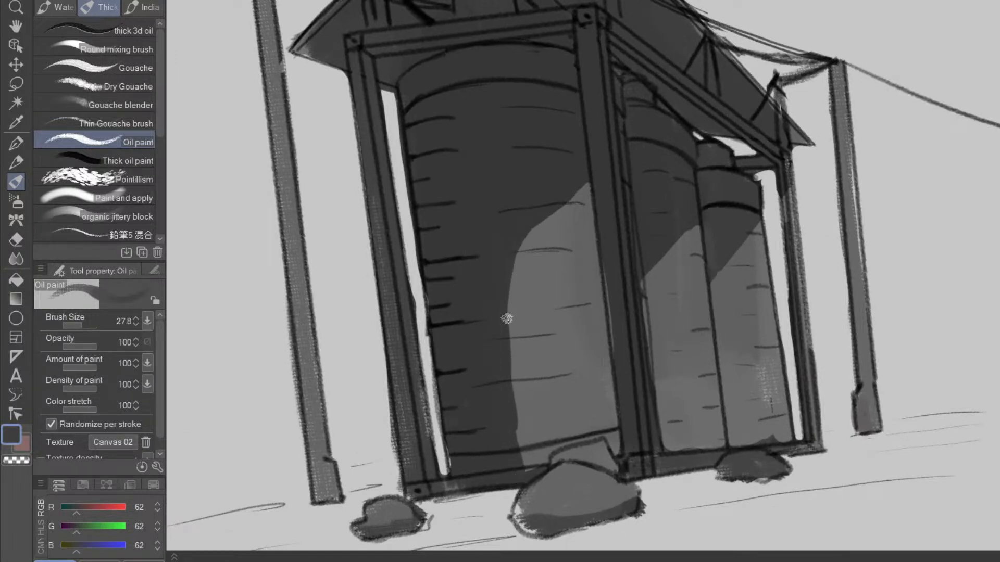
- Erase a lighter strip along the side face of the frame's central upright
scroll(594, 395, down, 2)
key(space)
drag(692, 433, 672, 403)
key(e)
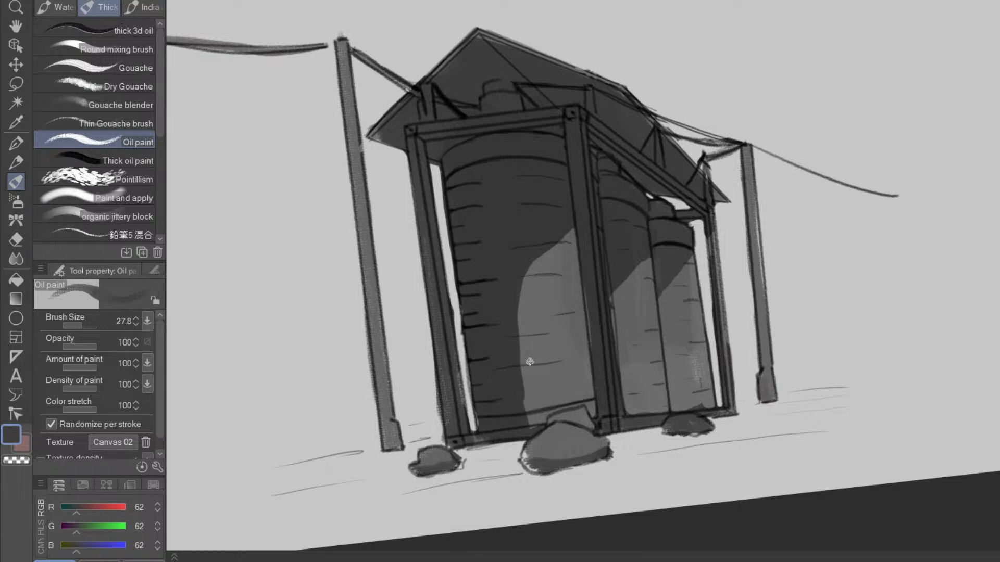
scroll(658, 422, up, 1)
key(shift+space)
drag(705, 391, 589, 393)
mouse_move(526, 379)
mouse_down()
mouse_move(517, 398)
mouse_move(701, 67)
mouse_up()
drag(501, 403, 681, 97)
key(e)
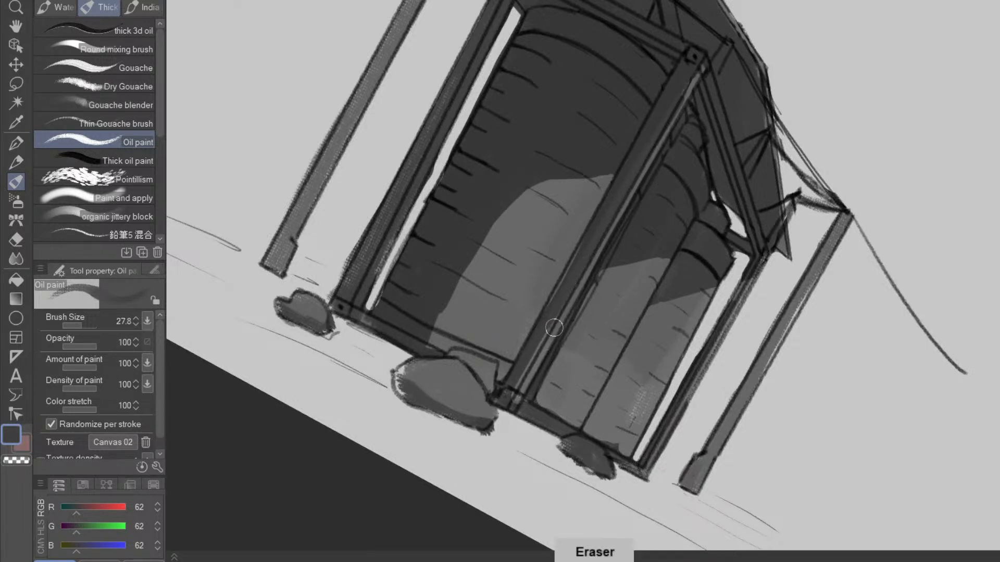
key(p)
key(e)
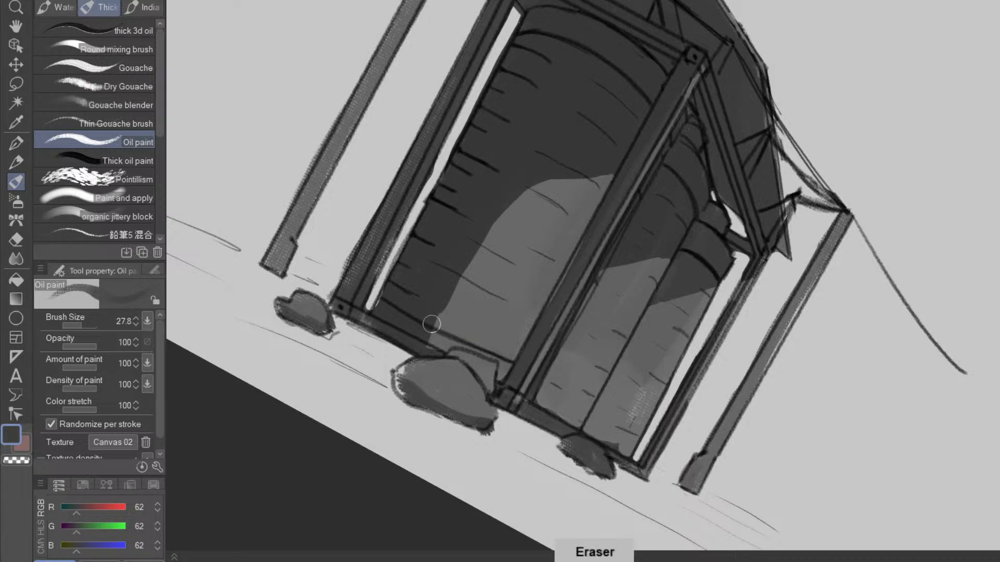
- Touch up the dark shading at the top end of the central upright
drag(658, 319, 612, 370)
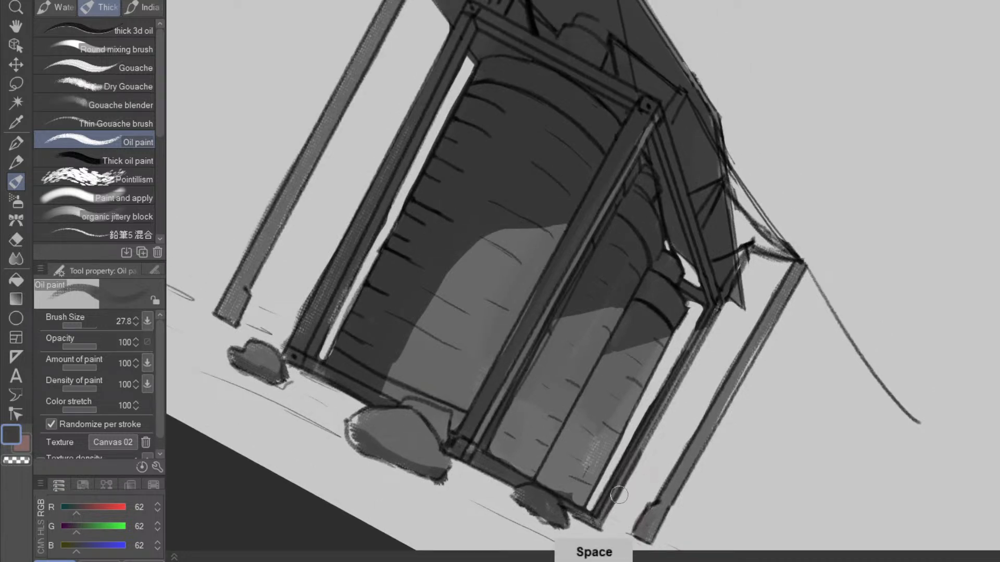
mouse_move(735, 428)
mouse_down()
mouse_move(710, 464)
mouse_move(670, 404)
mouse_up()
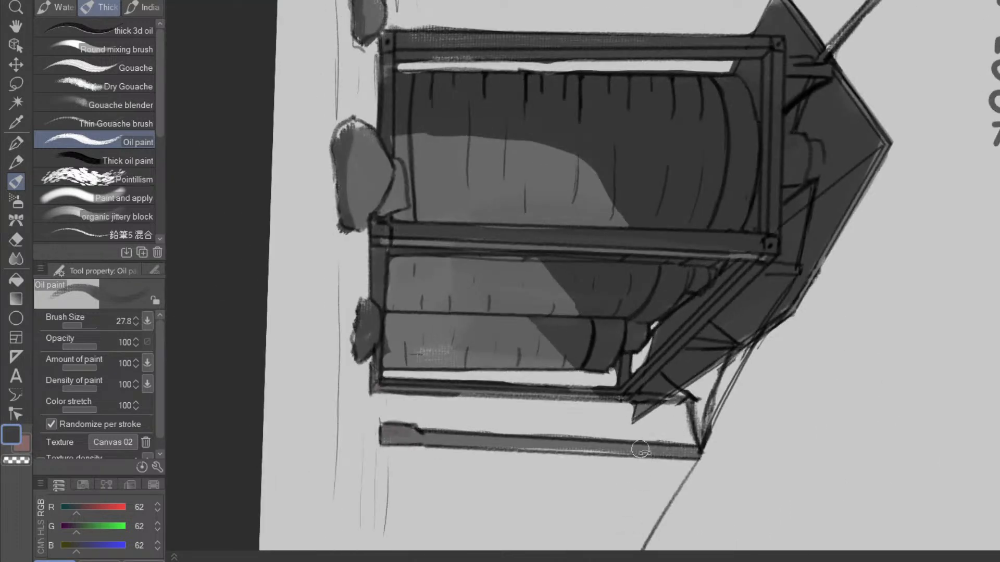
drag(640, 450, 848, 272)
drag(748, 360, 740, 460)
drag(611, 238, 628, 204)
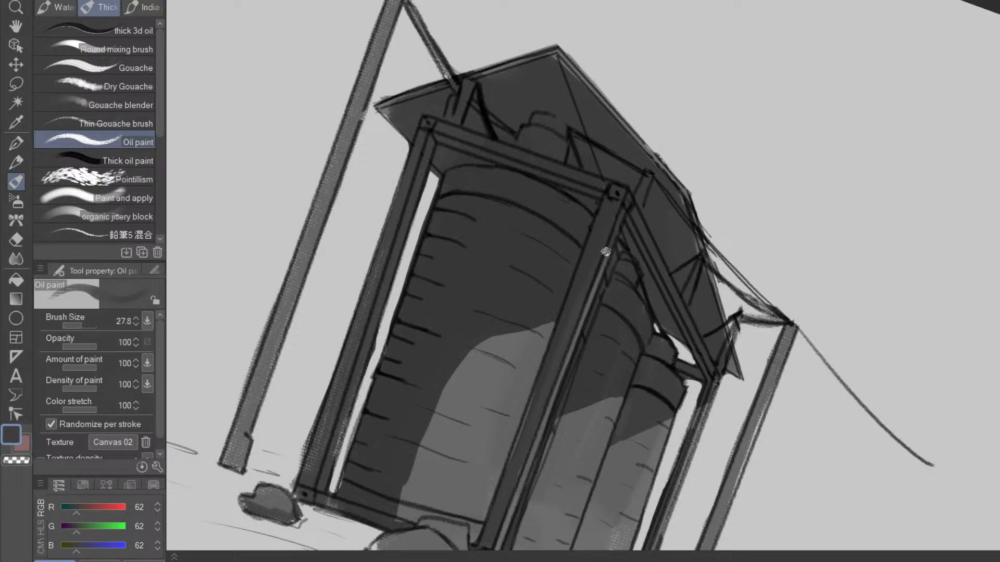
- Extend the far pole above the wire attachment in mid grey and outline its tip in black with the Mechanical pencil
drag(710, 462, 811, 305)
drag(808, 409, 817, 471)
mouse_move(817, 471)
mouse_down()
mouse_move(792, 375)
mouse_move(763, 327)
mouse_up()
drag(767, 393, 768, 408)
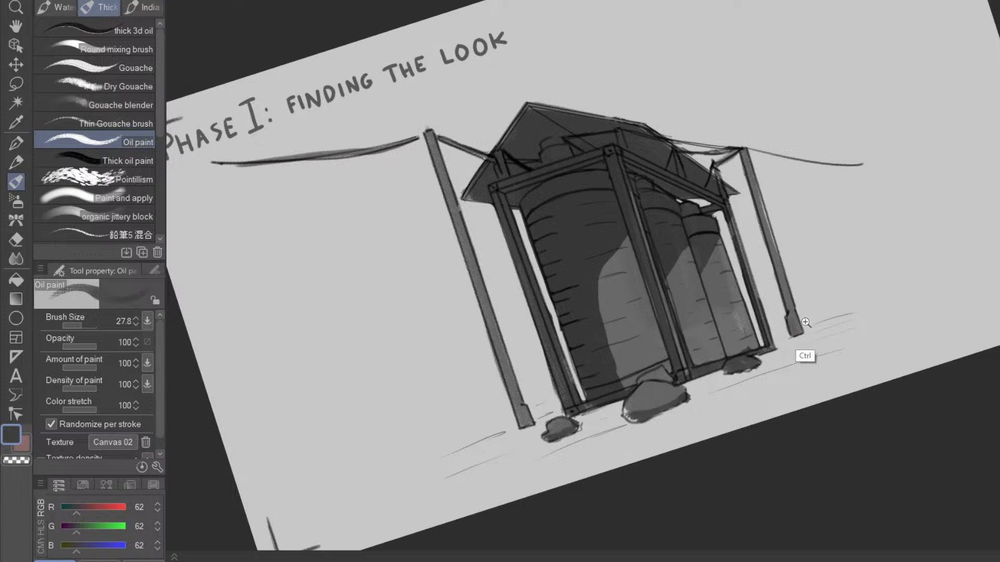
mouse_move(803, 353)
mouse_down()
mouse_move(826, 313)
mouse_move(848, 345)
mouse_move(731, 396)
mouse_up()
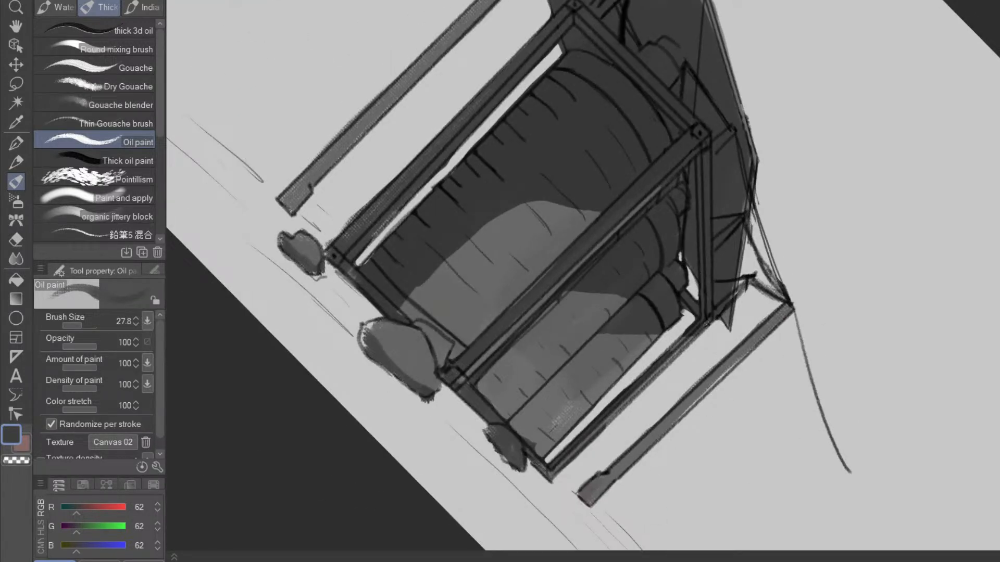
alt+click(736, 359)
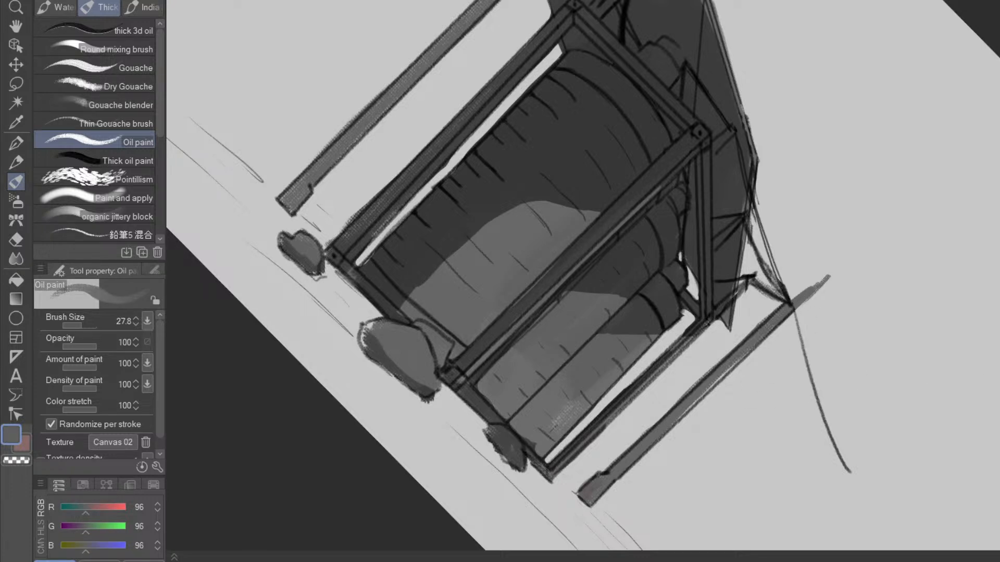
alt+click(743, 281)
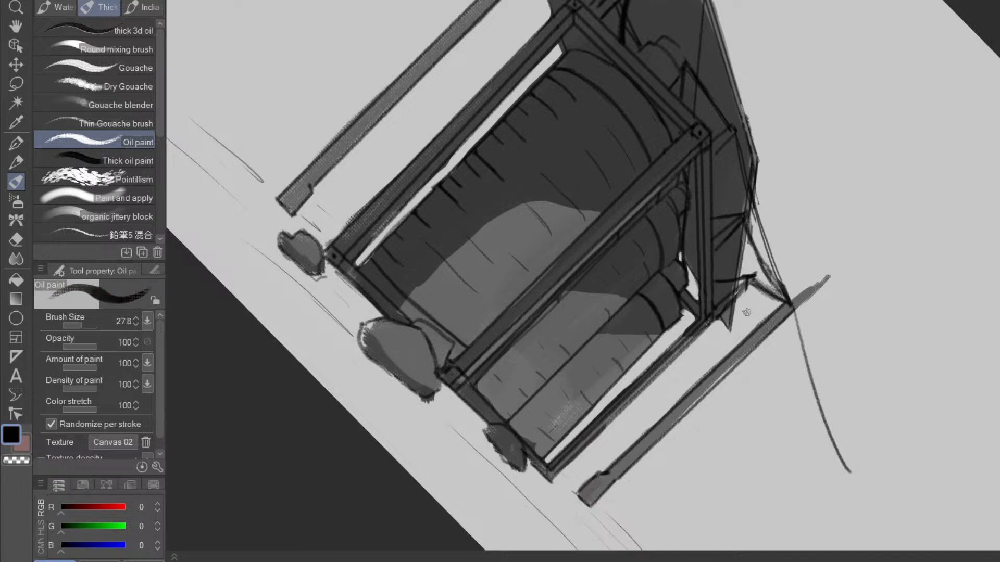
key(p)
key(p)
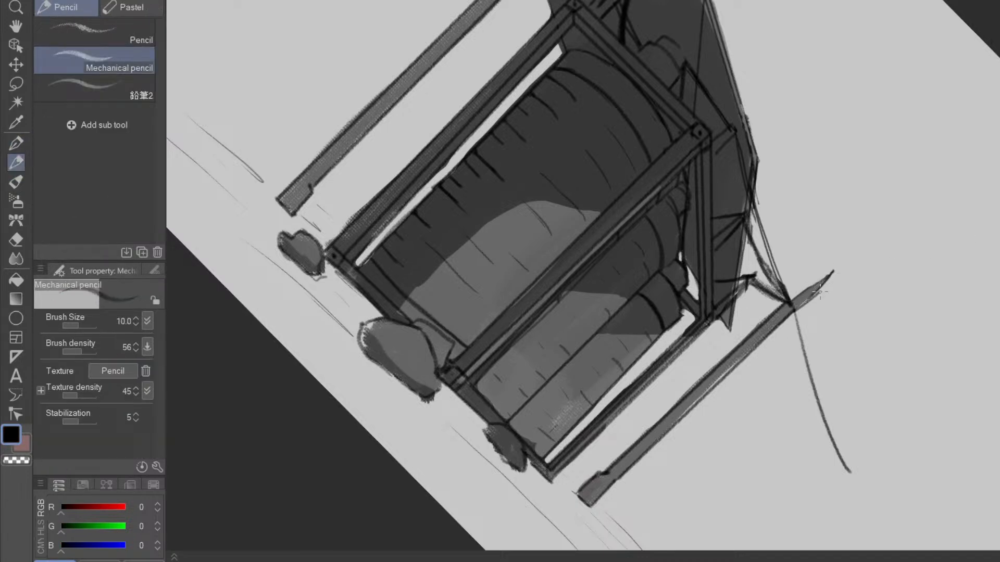
drag(785, 364, 845, 345)
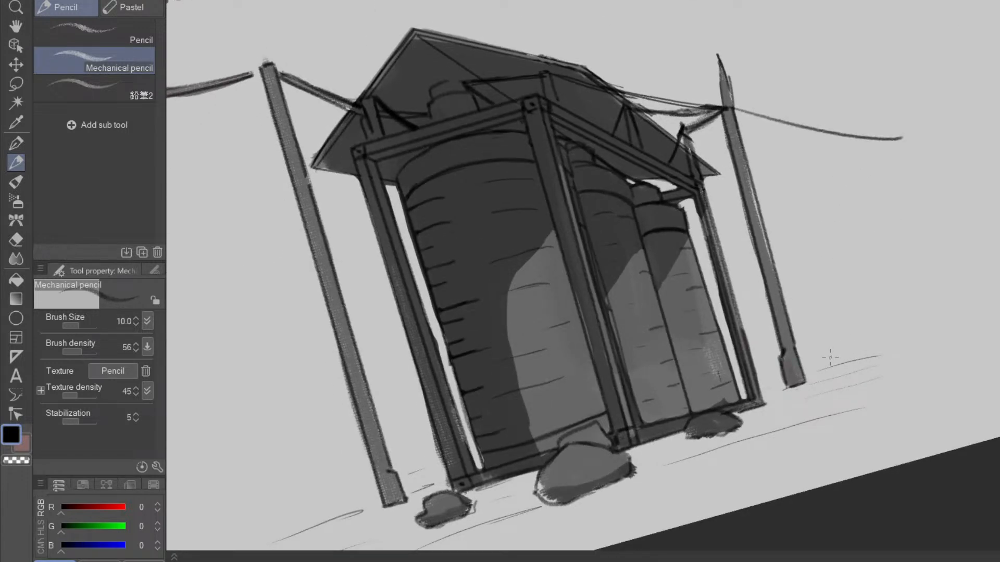
- Darken the roof's underside with a sampled dark grey (RGB 55), using the Oil paint brush at size 91.9
drag(814, 389, 925, 378)
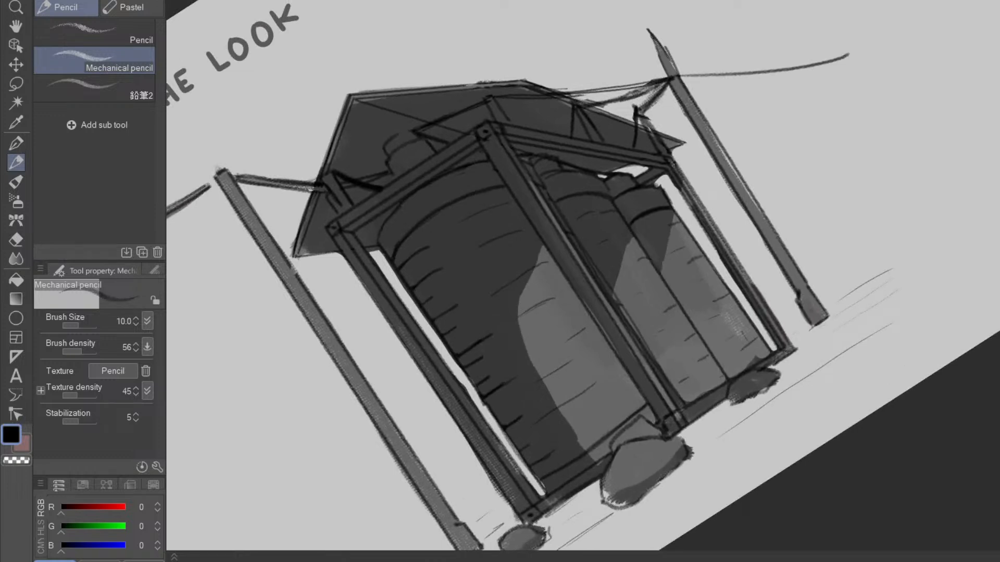
key(e)
drag(801, 359, 678, 460)
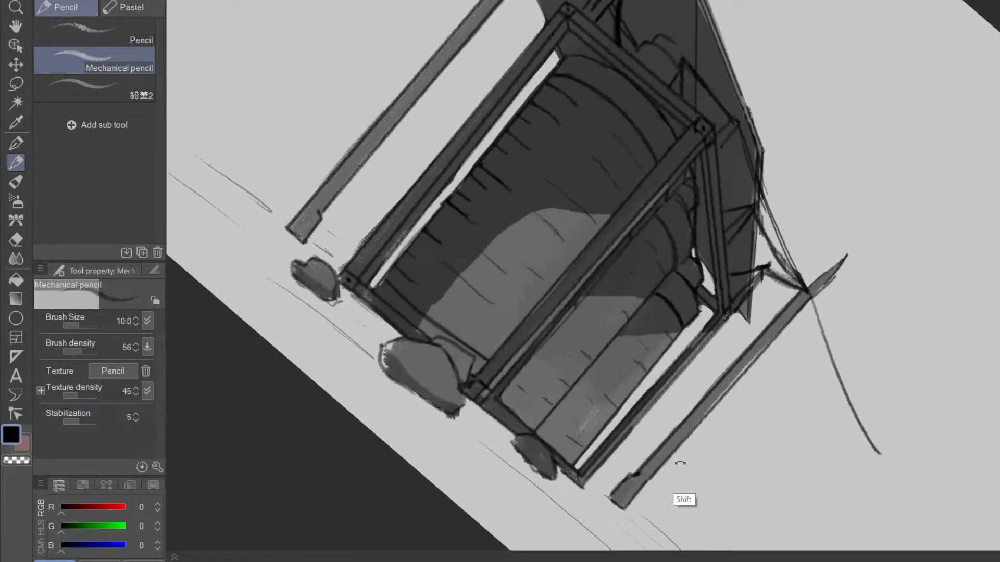
drag(762, 443, 732, 467)
drag(745, 528, 895, 299)
drag(844, 391, 809, 423)
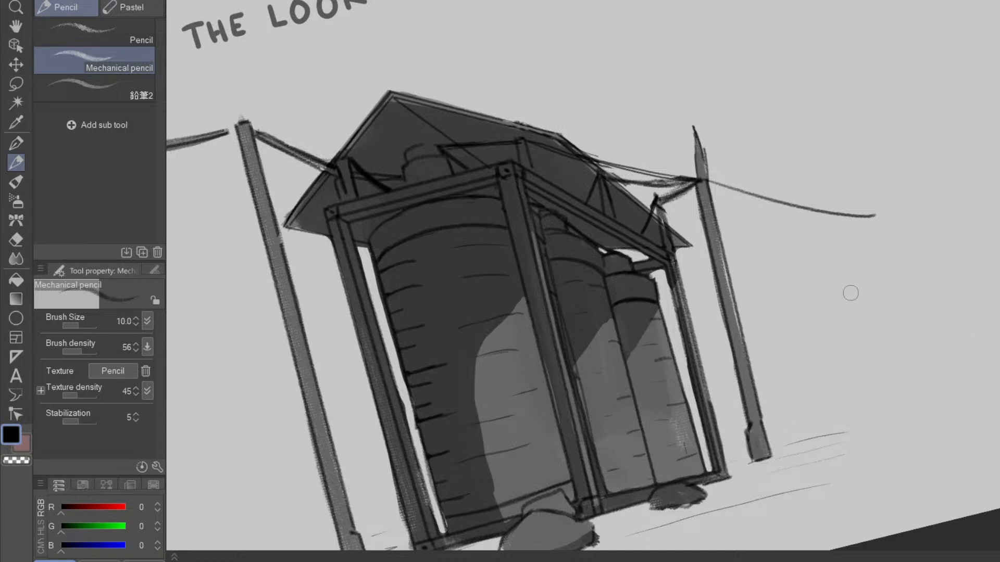
alt+click(471, 344)
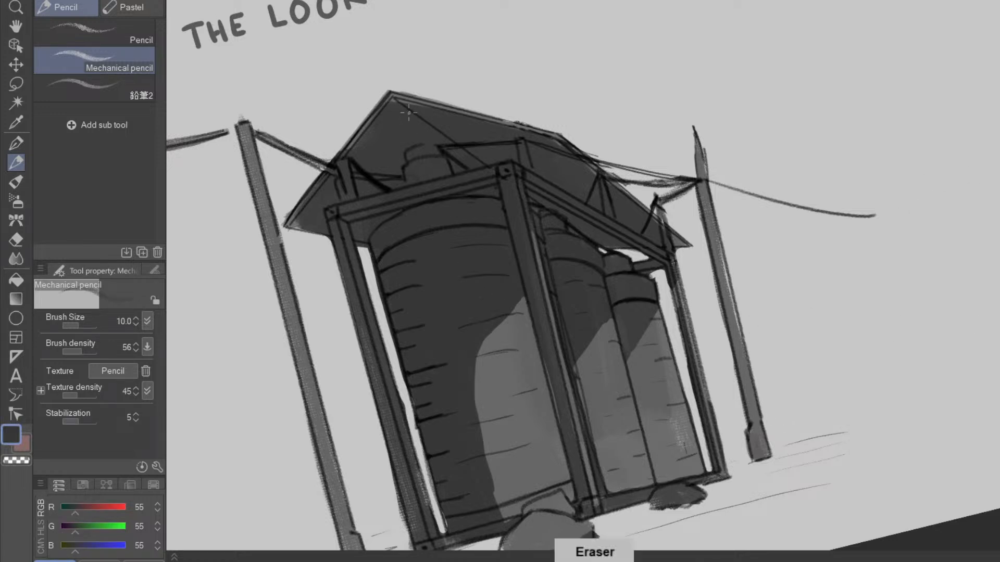
key(b)
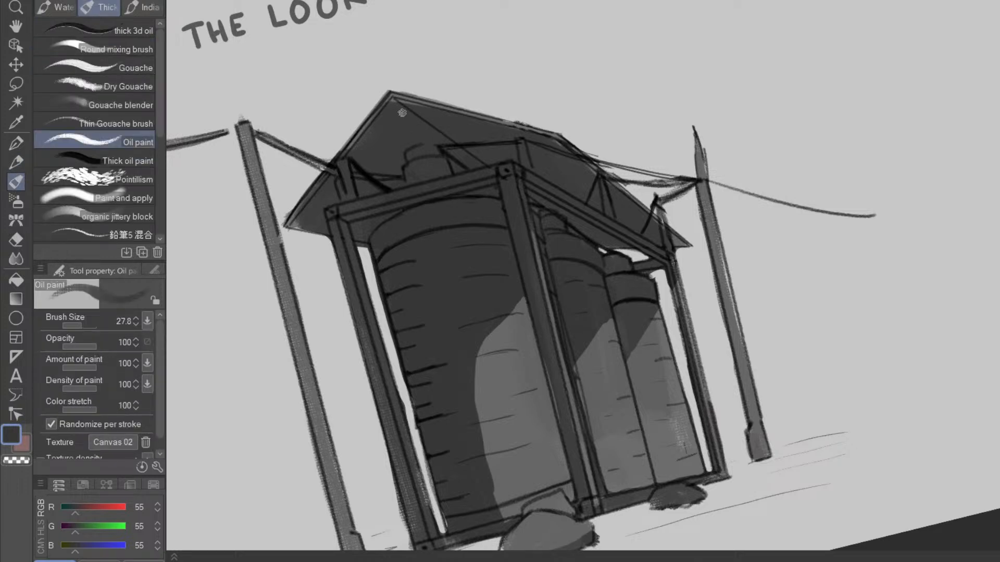
ctrl+alt+drag(402, 113, 419, 120)
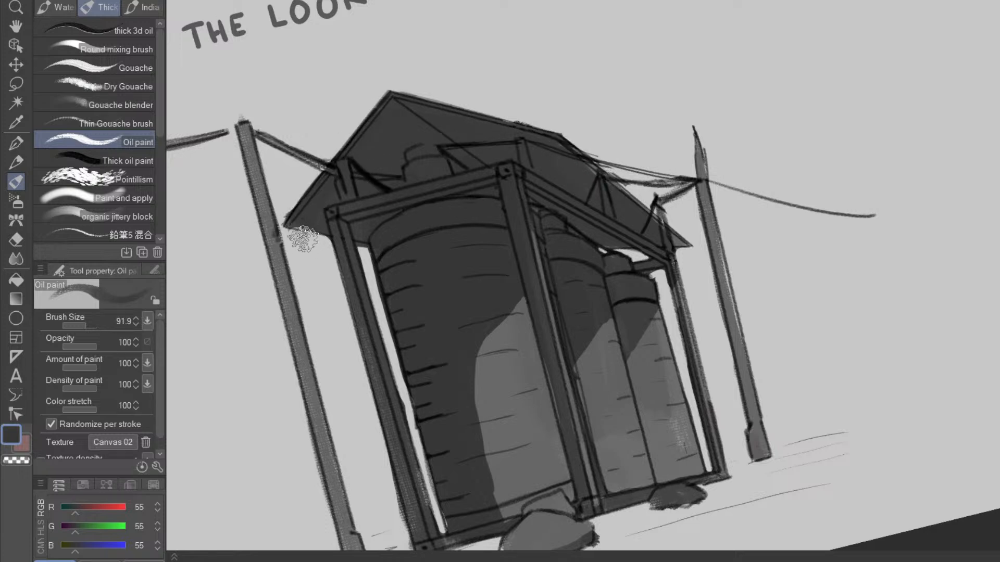
drag(753, 425, 724, 423)
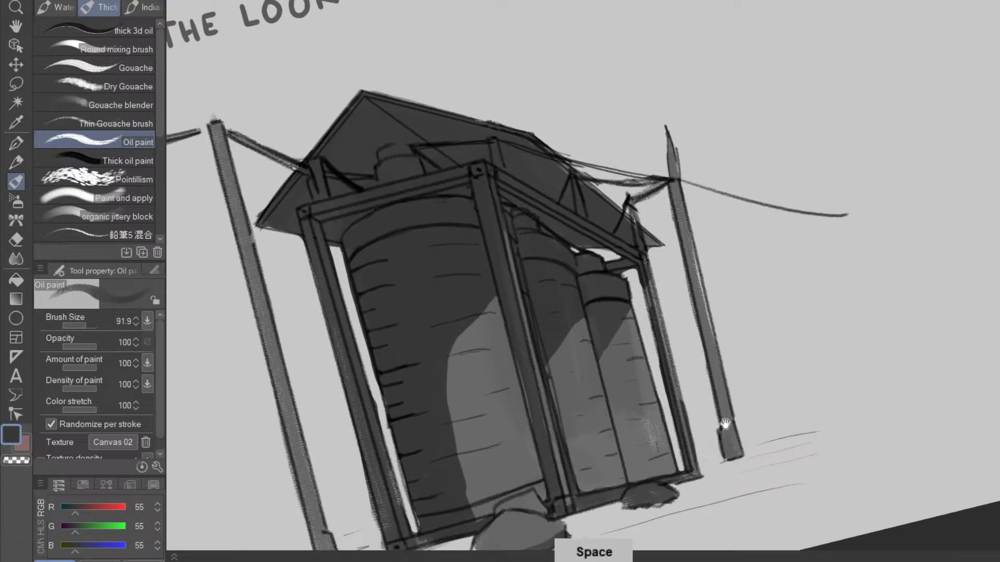
drag(814, 363, 618, 479)
drag(682, 452, 687, 421)
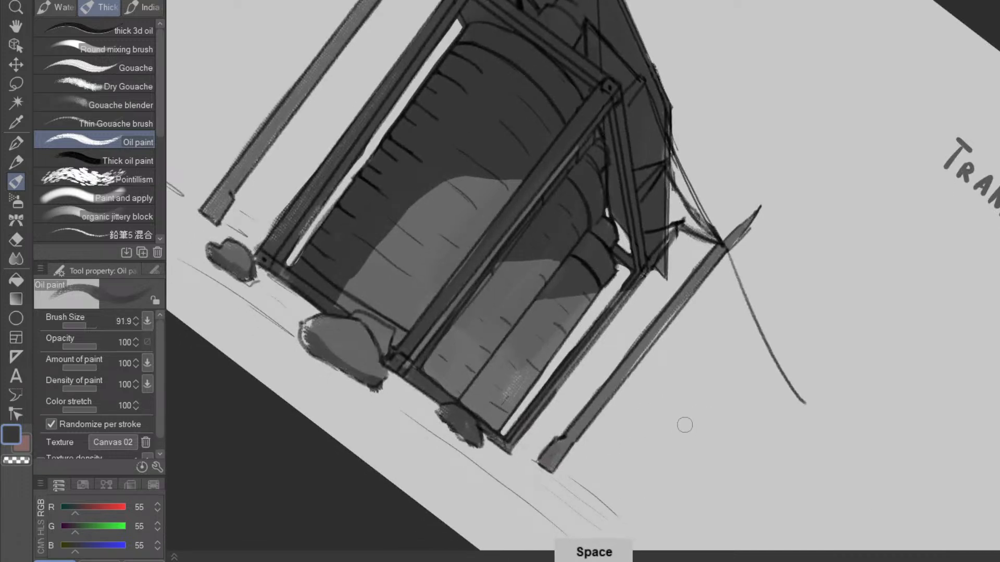
drag(701, 487, 825, 298)
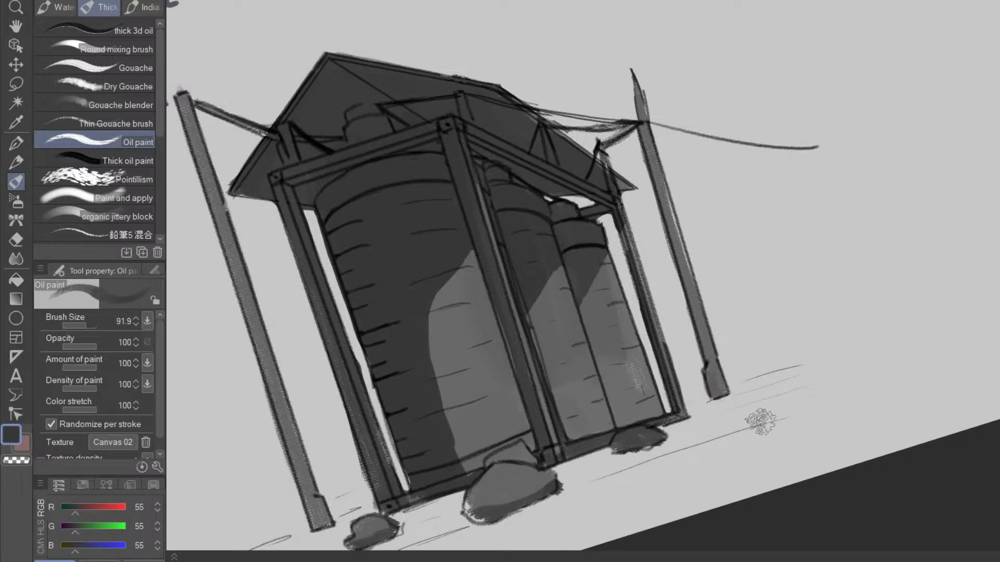
drag(767, 421, 770, 408)
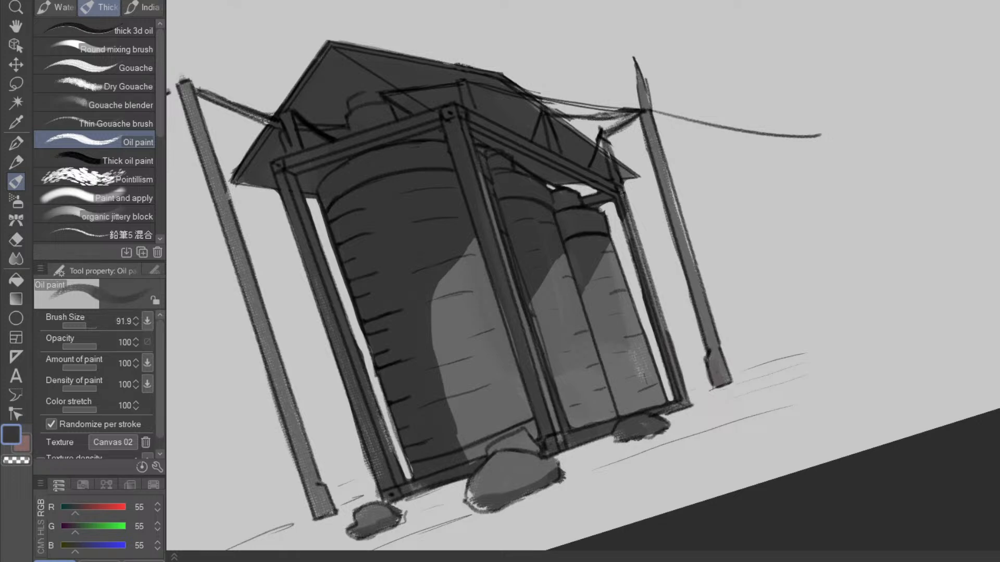
mouse_move(734, 369)
mouse_down()
mouse_move(759, 350)
mouse_move(826, 180)
mouse_up()
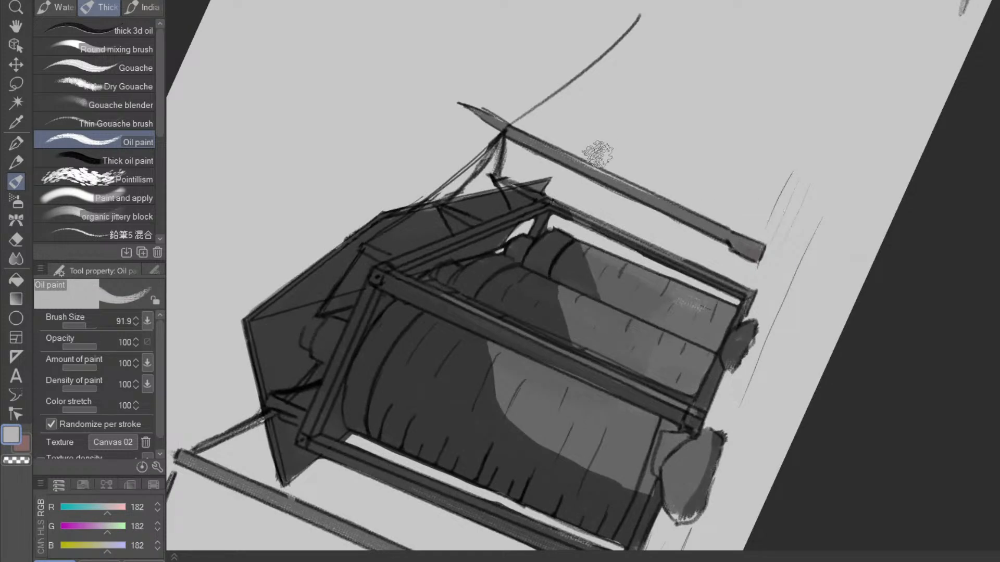
mouse_move(548, 192)
mouse_down()
mouse_move(593, 144)
mouse_move(552, 190)
mouse_up()
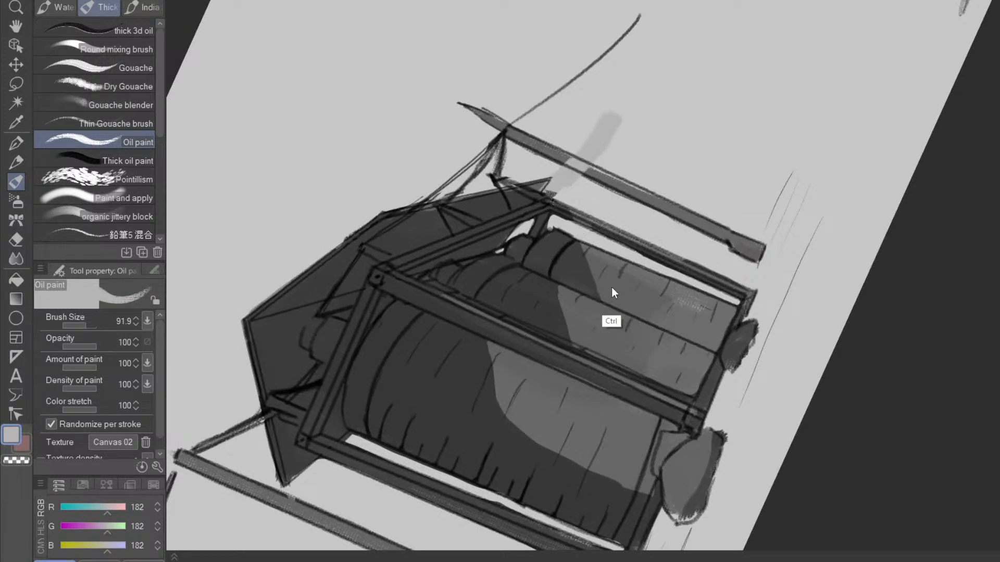
key(ctrl+z)
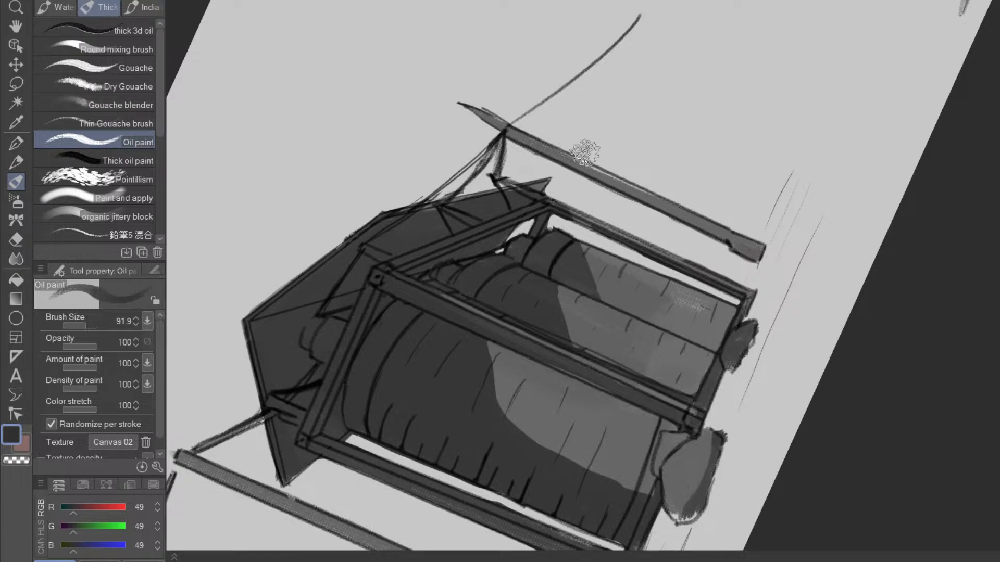
- Paint two dark grey (RGB 49) strips trailing from the roof's far corner and the far pole with Oil paint, tapering the lower strip's end
drag(821, 144, 543, 415)
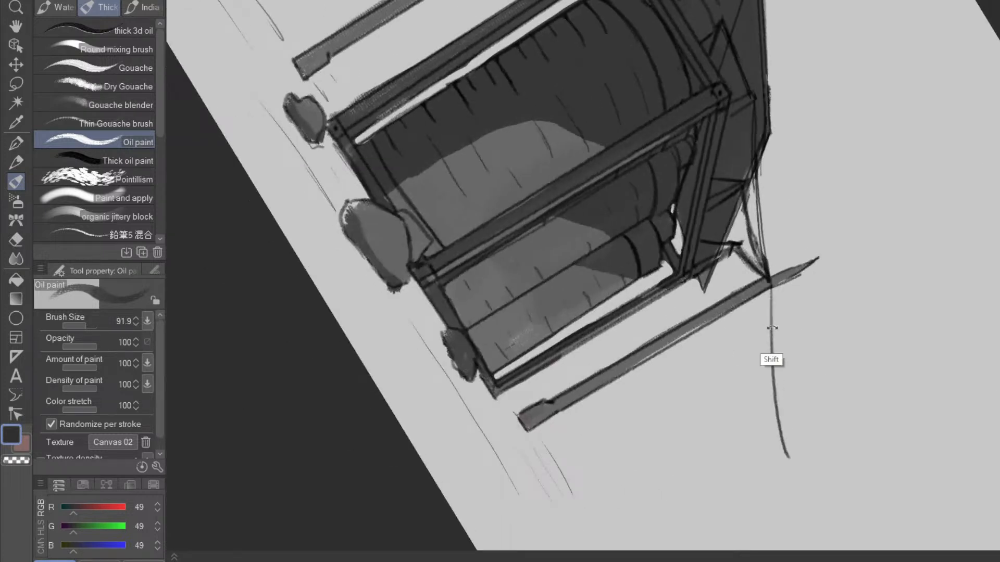
drag(772, 328, 663, 366)
mouse_move(659, 327)
mouse_down()
mouse_move(570, 456)
mouse_move(670, 326)
mouse_move(588, 440)
mouse_move(755, 392)
mouse_move(598, 207)
mouse_up()
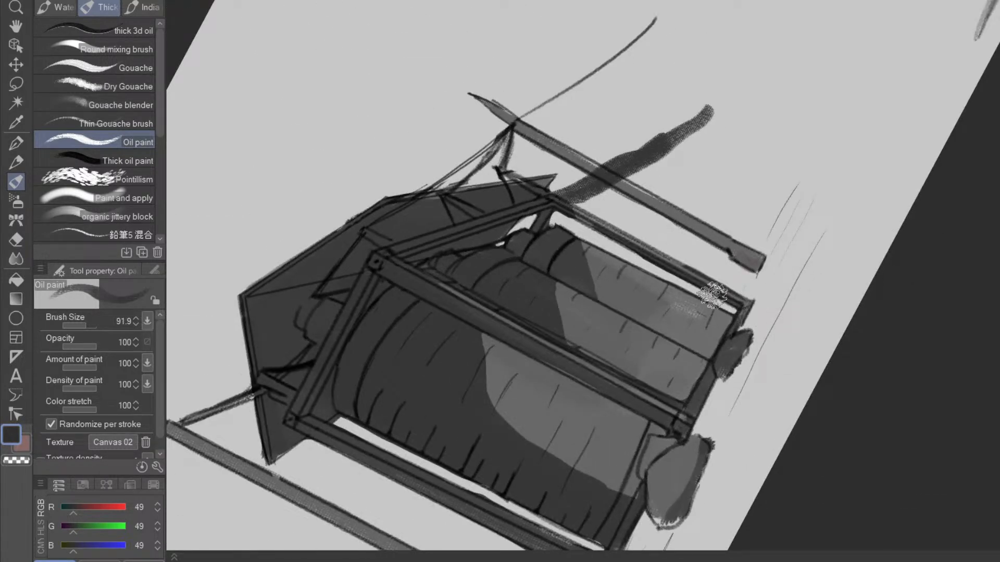
mouse_move(576, 121)
mouse_down()
mouse_move(602, 238)
mouse_move(631, 151)
mouse_move(547, 229)
mouse_move(646, 143)
mouse_up()
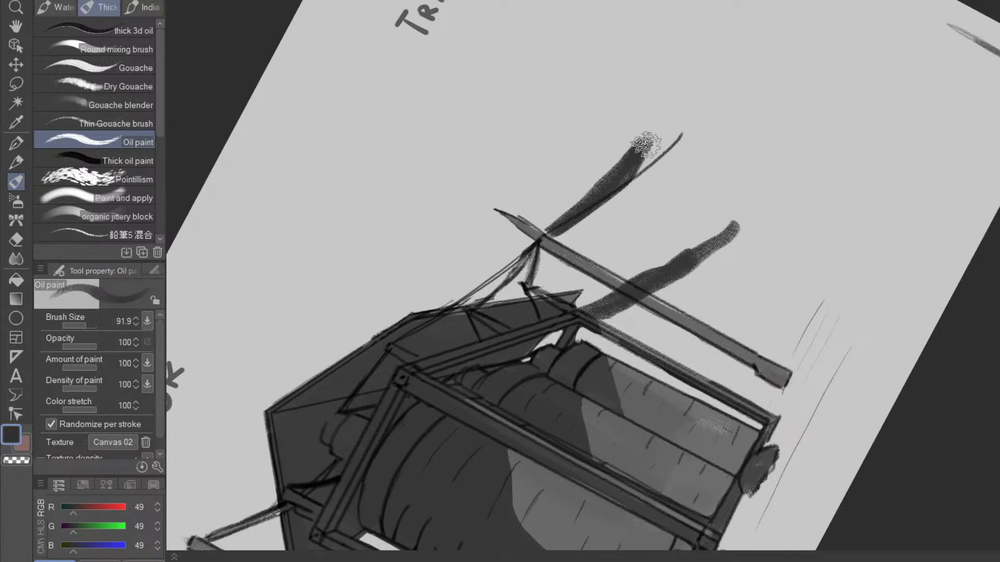
drag(722, 434, 774, 330)
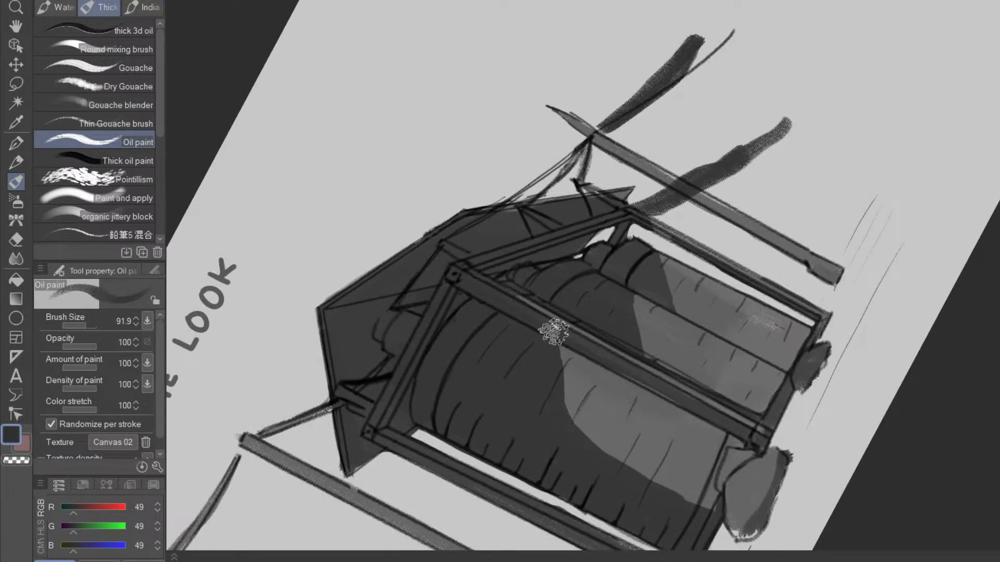
mouse_move(790, 385)
mouse_down()
mouse_move(710, 414)
mouse_move(828, 319)
mouse_move(488, 526)
mouse_move(585, 464)
mouse_up()
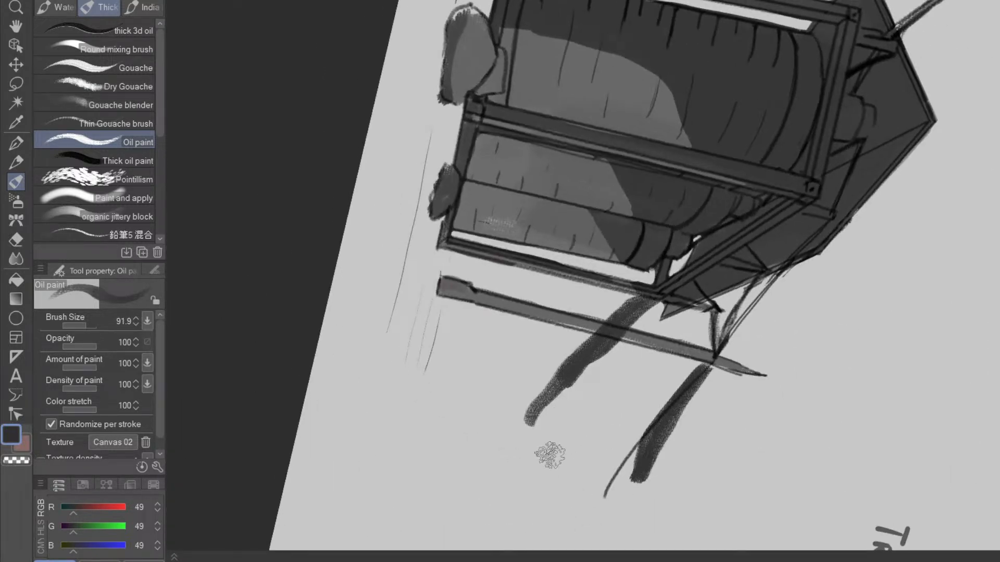
key(e)
drag(584, 376, 525, 429)
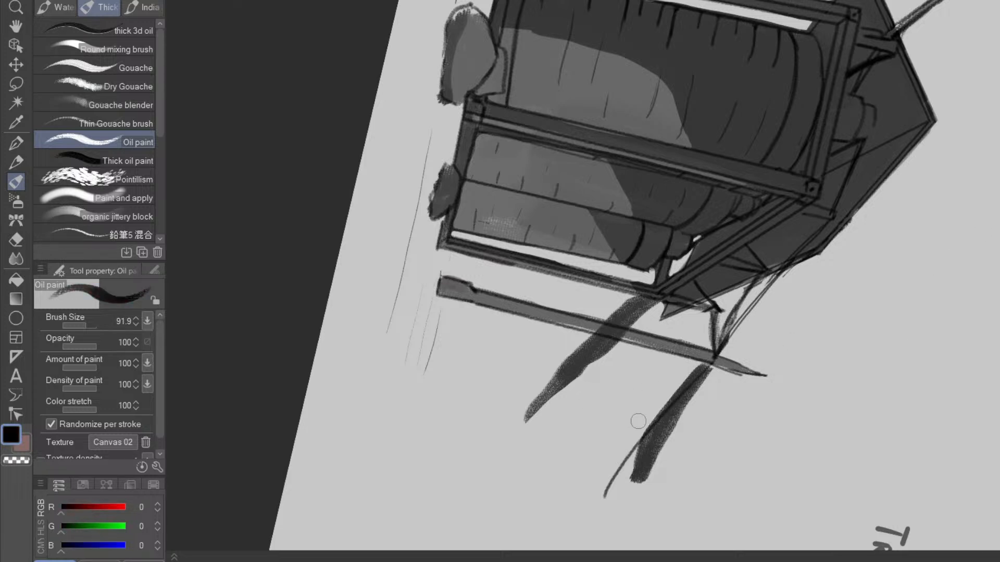
- Outline the strip hanging from the far pole in black with the Mechanical pencil at size 10, squaring its end and adding a fold line
key(p)
key(p)
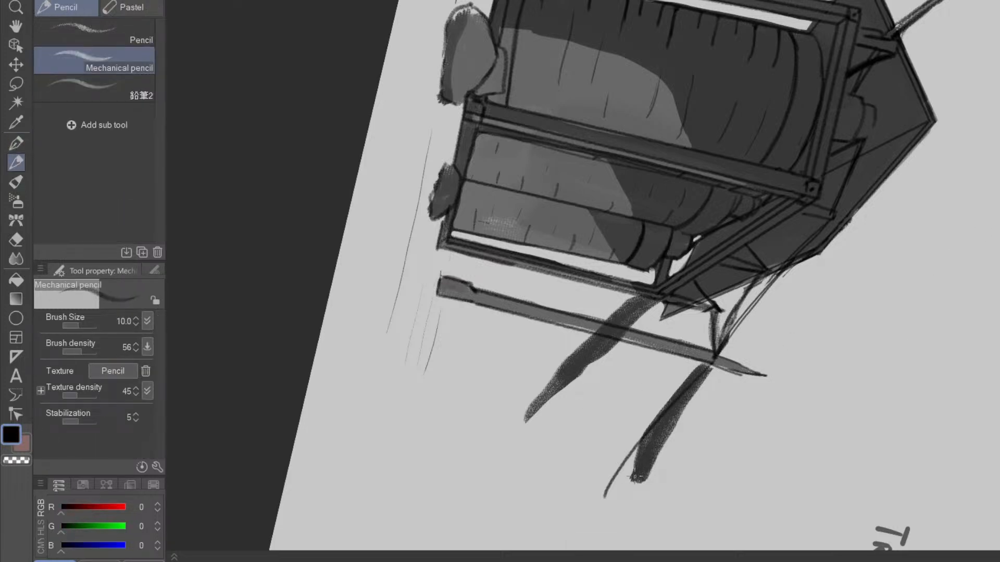
mouse_move(629, 481)
mouse_down()
mouse_move(640, 442)
mouse_move(698, 369)
mouse_up()
mouse_move(646, 481)
mouse_down()
mouse_move(716, 367)
mouse_move(670, 445)
mouse_up()
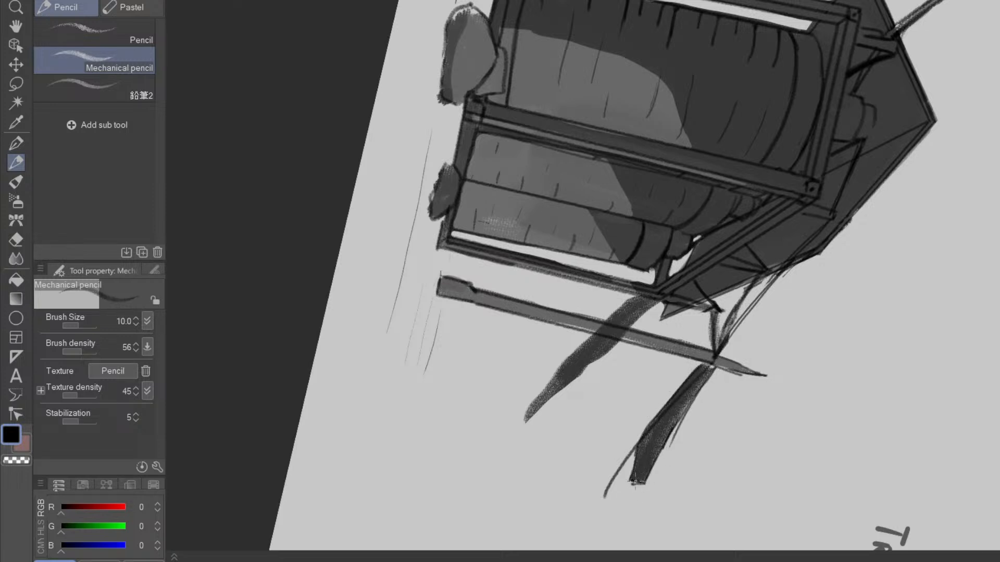
scroll(635, 483, up, 5)
drag(609, 454, 657, 369)
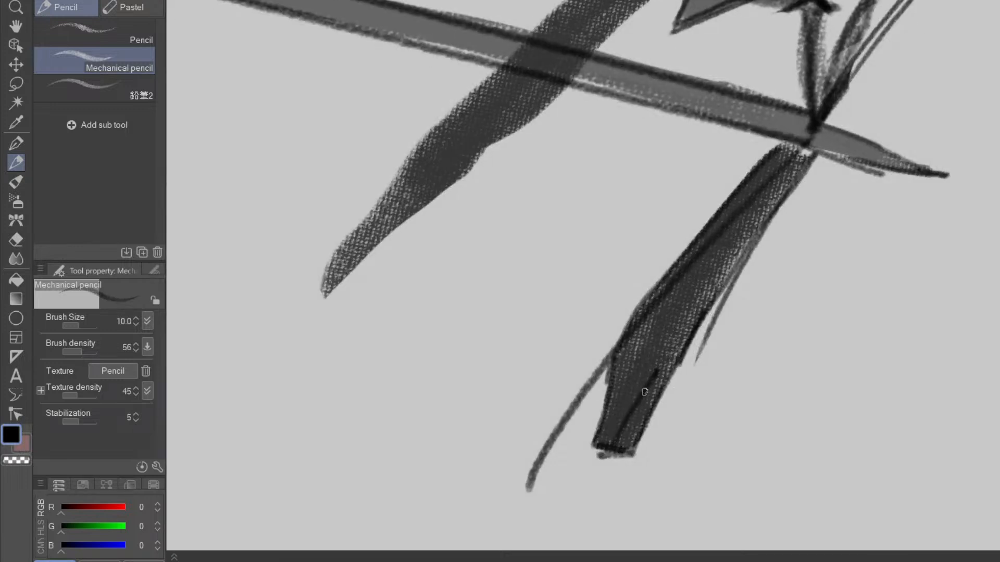
mouse_move(634, 407)
mouse_down()
mouse_move(624, 450)
mouse_move(605, 467)
mouse_move(632, 457)
mouse_up()
key(e)
key(p)
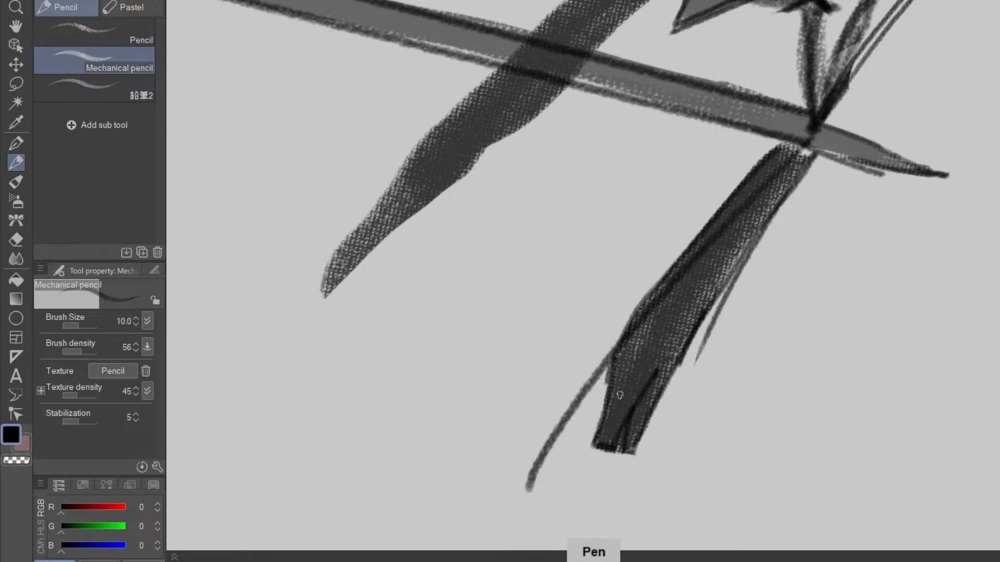
- Outline both edges of the lower strip in black from its pointed tip back to the roof corner, cleaning up stray marks
key(space)
drag(410, 250, 384, 425)
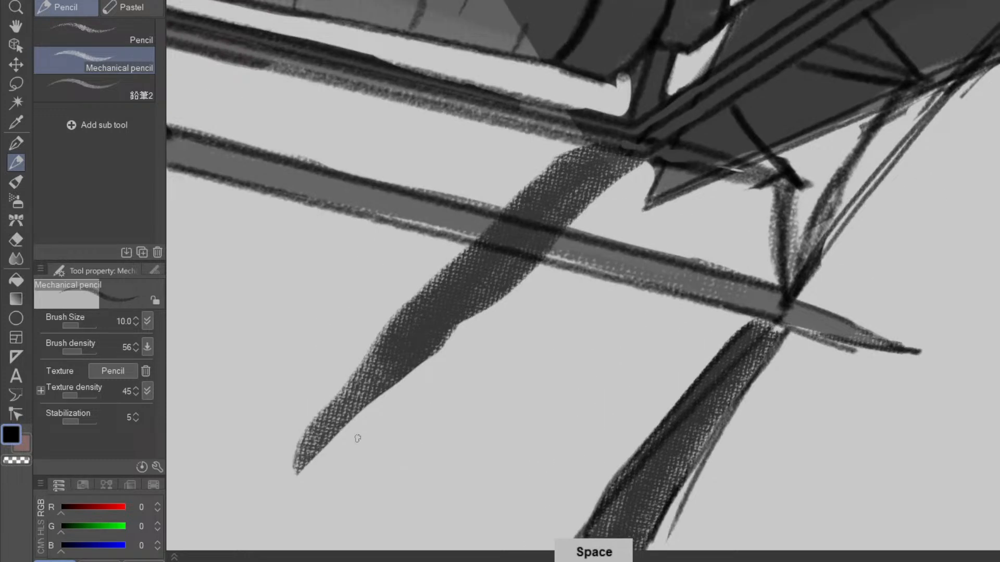
mouse_move(445, 343)
mouse_down()
mouse_move(524, 279)
mouse_move(629, 172)
mouse_up()
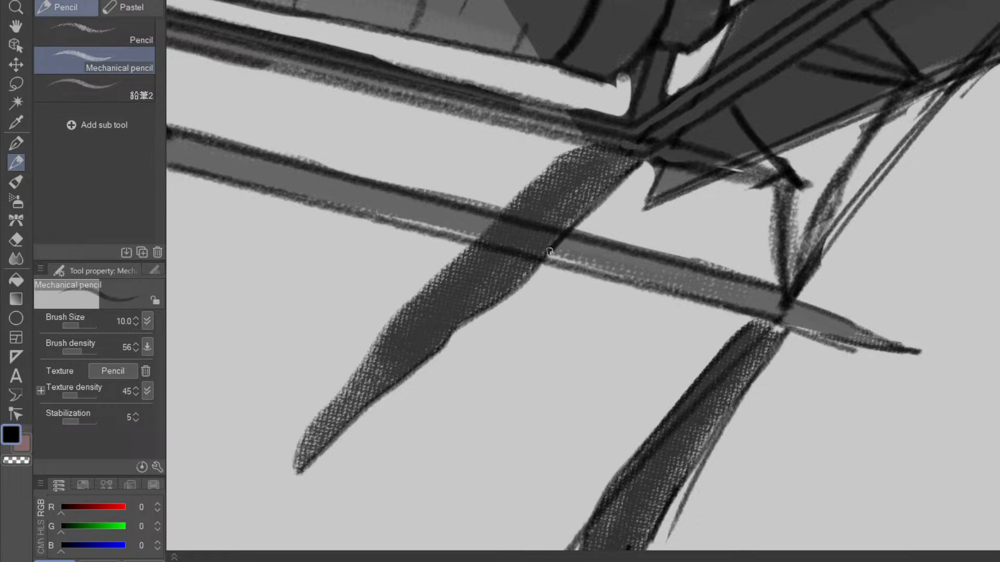
mouse_move(301, 467)
mouse_down()
mouse_move(296, 458)
mouse_move(350, 372)
mouse_move(416, 291)
mouse_move(560, 160)
mouse_move(602, 139)
mouse_up()
drag(596, 331, 792, 290)
key(e)
mouse_move(620, 258)
mouse_down()
mouse_move(601, 229)
mouse_move(613, 206)
mouse_move(574, 234)
mouse_move(617, 194)
mouse_move(576, 229)
mouse_move(578, 247)
mouse_move(655, 214)
mouse_move(617, 234)
mouse_up()
key(p)
mouse_move(543, 242)
mouse_down()
mouse_move(594, 197)
mouse_move(570, 216)
mouse_up()
drag(525, 302, 656, 400)
drag(520, 281, 508, 307)
mouse_move(508, 307)
mouse_down()
mouse_move(515, 265)
mouse_move(542, 265)
mouse_up()
- Clean up the upper strip's edge near the pole and draw a black fold line across the lower strip's outer half
key(e)
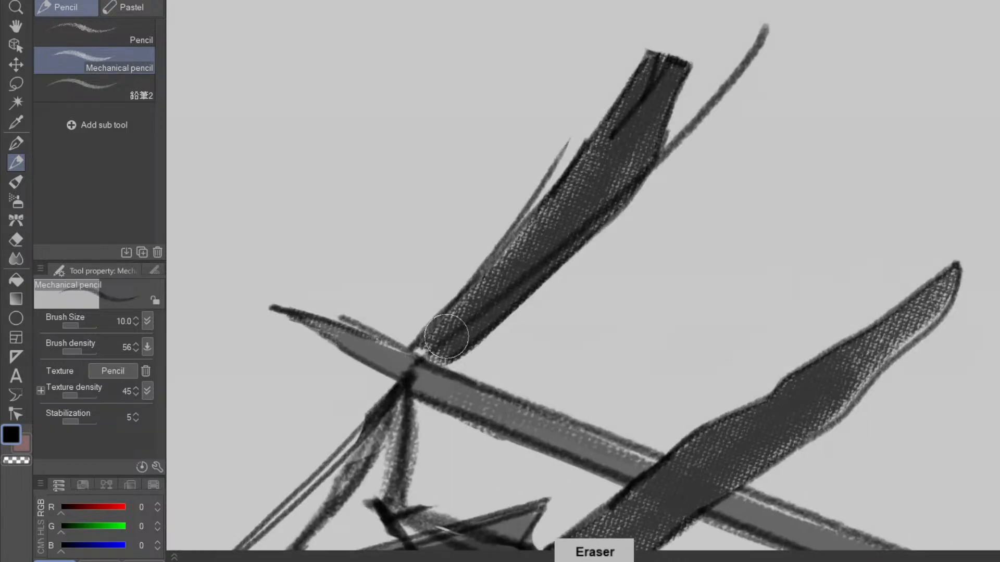
mouse_move(439, 346)
mouse_down()
mouse_move(625, 175)
mouse_move(648, 165)
mouse_up()
drag(700, 207, 661, 265)
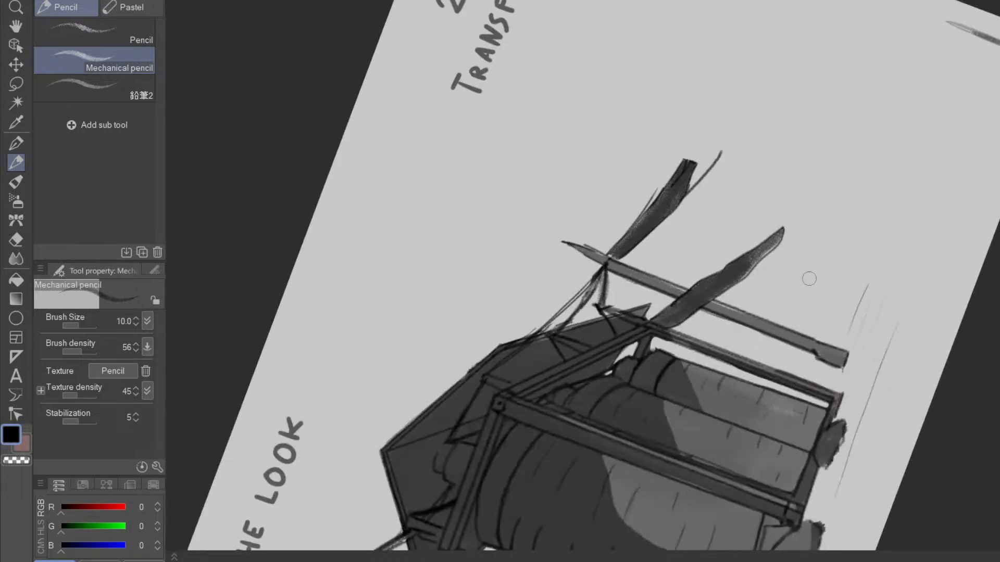
drag(817, 336, 478, 489)
drag(648, 432, 684, 391)
drag(707, 433, 763, 335)
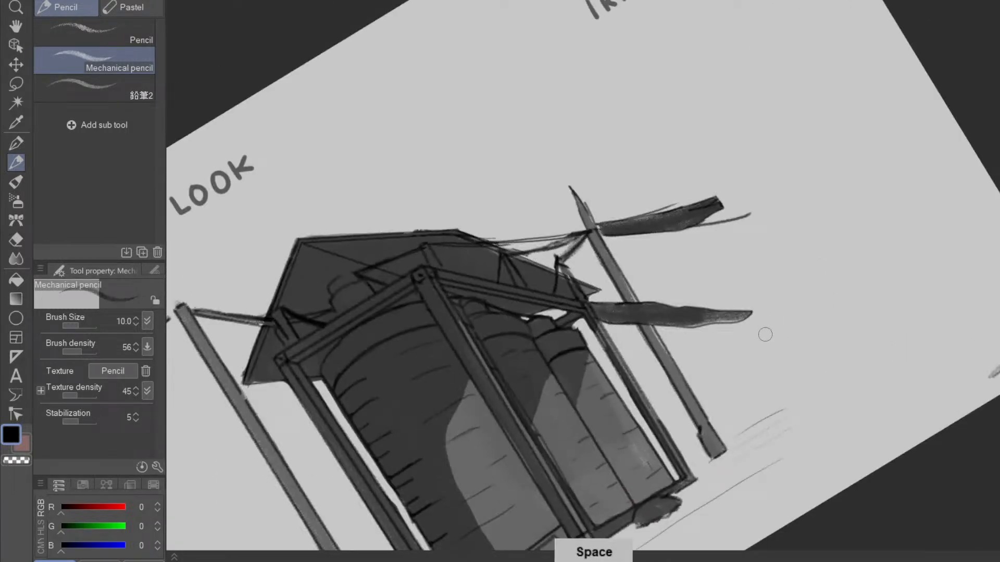
mouse_move(779, 407)
mouse_down()
mouse_move(822, 292)
mouse_move(783, 345)
mouse_move(573, 419)
mouse_move(647, 339)
mouse_move(576, 361)
mouse_move(525, 436)
mouse_move(657, 284)
mouse_move(537, 426)
mouse_up()
drag(609, 345, 532, 496)
drag(643, 419, 819, 207)
drag(746, 382, 843, 245)
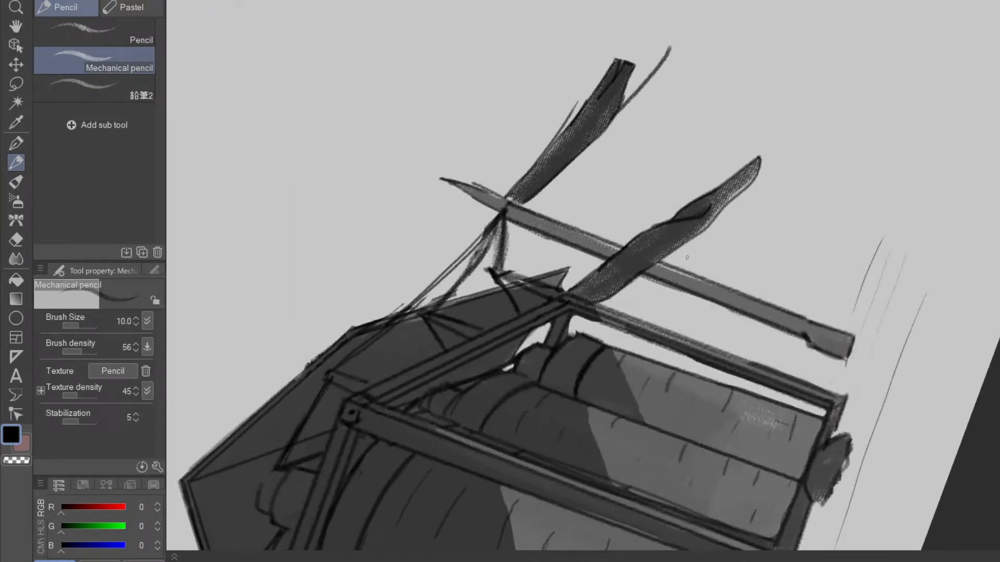
drag(671, 289, 683, 345)
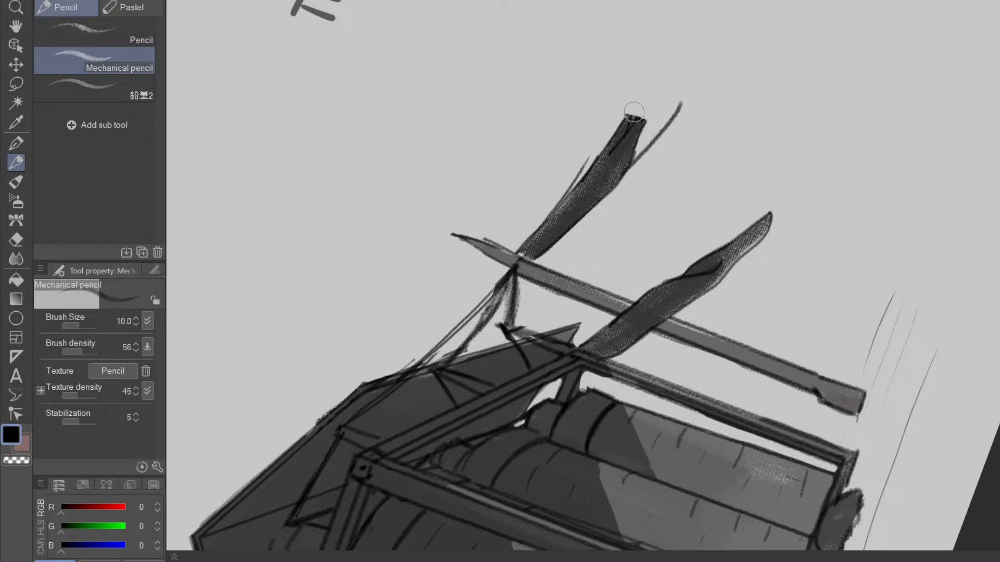
- Erase a small notch into the free end of the upper strip to make it look torn
drag(637, 108, 629, 130)
drag(722, 291, 731, 297)
drag(770, 345, 643, 389)
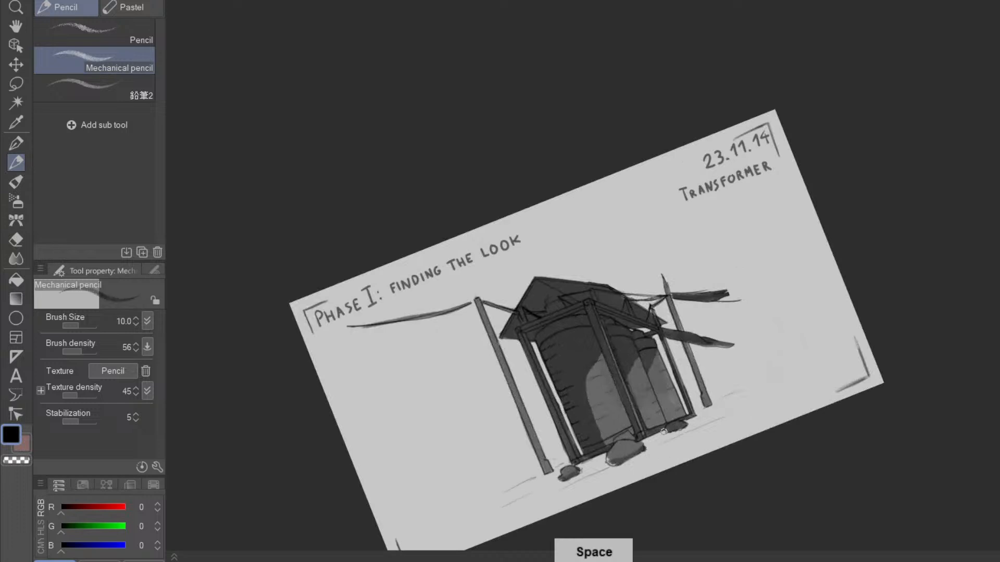
drag(662, 426, 804, 374)
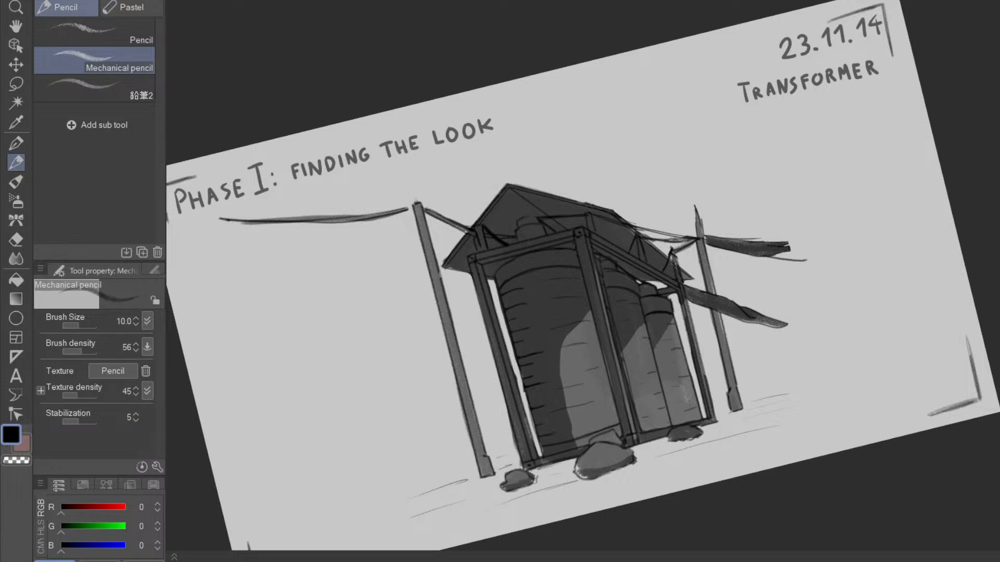
- Switch to the Mapping pen at size 17.2 in dark red (RGB 147, 35, 35) for annotating the straightened drawing
scroll(736, 373, down, 1)
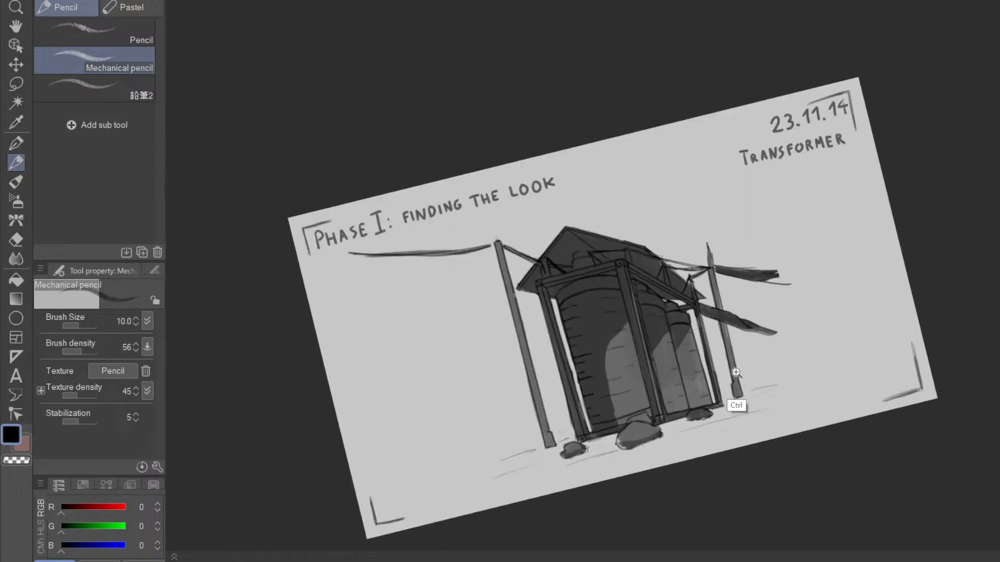
scroll(735, 373, down, 1)
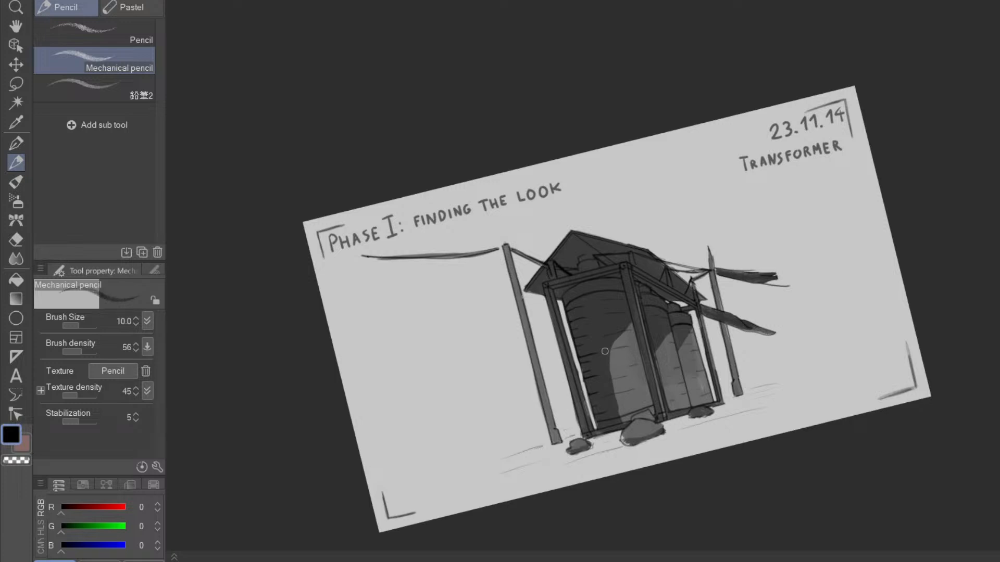
scroll(556, 471, up, 3)
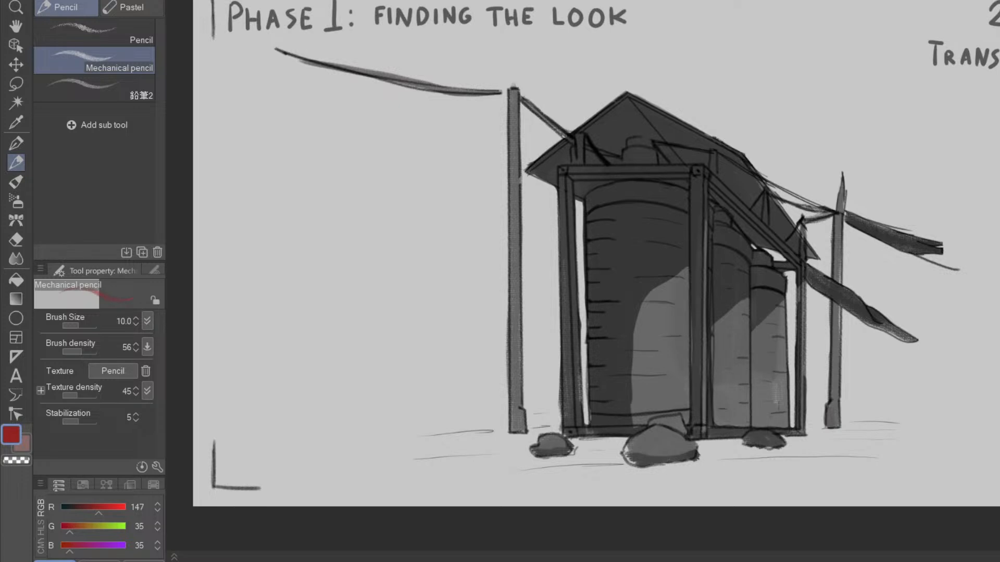
key(p)
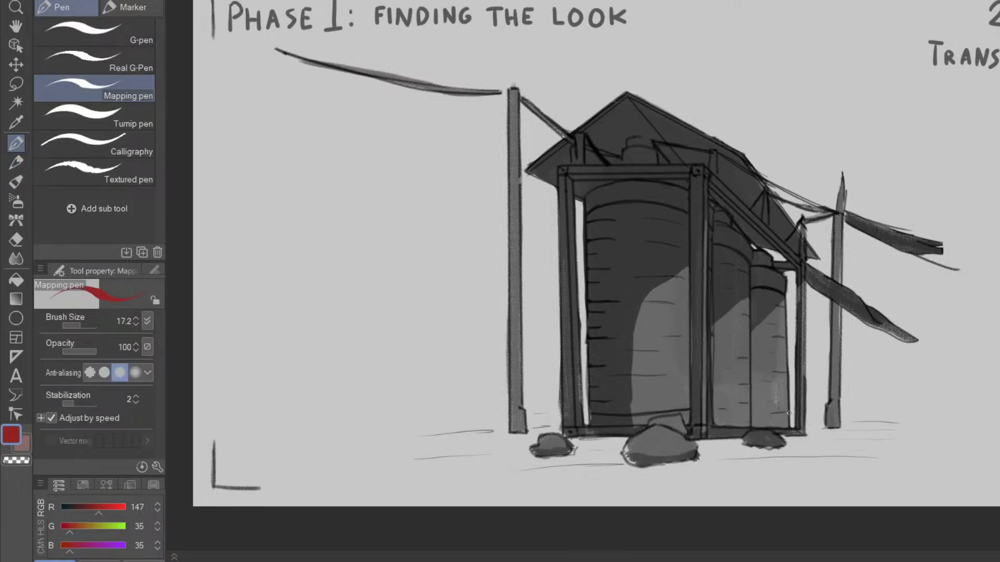
key(space)
drag(807, 416, 804, 469)
key(space)
drag(760, 444, 690, 452)
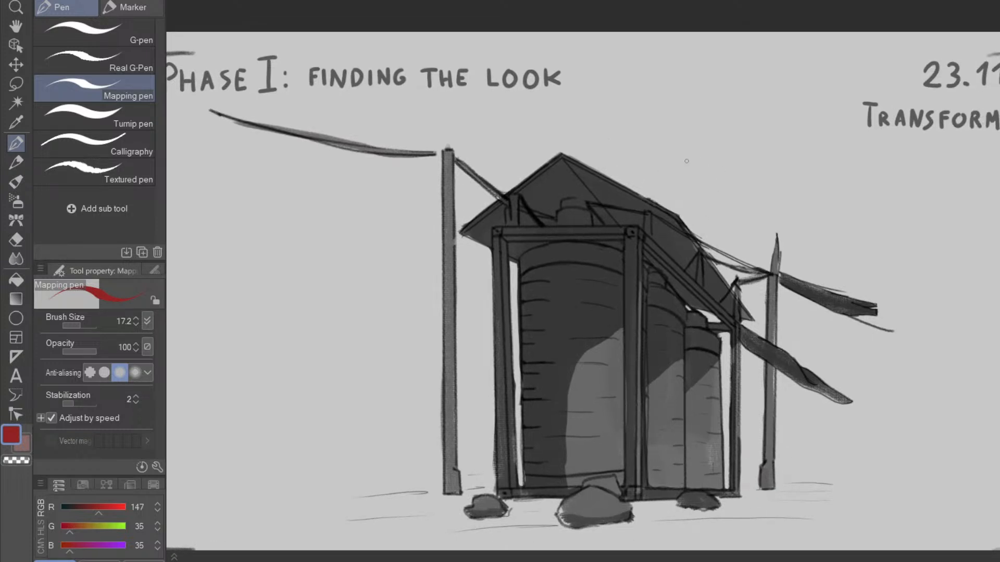
mouse_move(689, 156)
mouse_down()
mouse_move(676, 173)
mouse_move(718, 180)
mouse_move(712, 168)
mouse_move(727, 182)
mouse_move(759, 155)
mouse_move(759, 182)
mouse_up()
key(ctrl+z)
key(ctrl+z)
key(ctrl+z)
- Write "Good." in red in the empty space above the roof's slope, erasing the overlap between the two o's
scroll(768, 186, up, 2)
key(space)
drag(823, 230, 725, 301)
key(e)
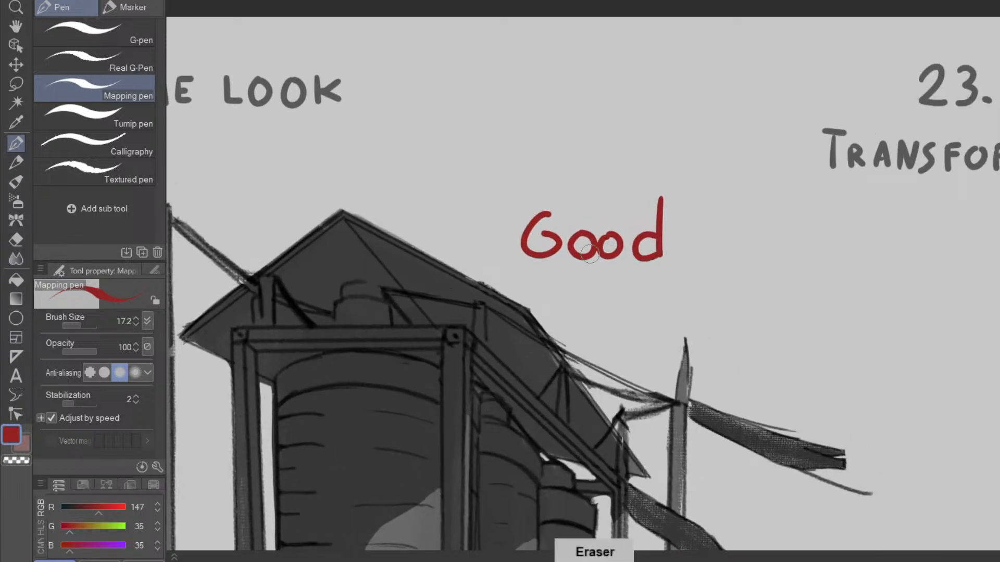
mouse_move(582, 245)
mouse_down()
mouse_move(607, 254)
mouse_move(618, 239)
mouse_move(571, 240)
mouse_move(576, 256)
mouse_move(587, 244)
mouse_move(579, 235)
mouse_move(606, 257)
mouse_move(609, 235)
mouse_up()
key(p)
key(space)
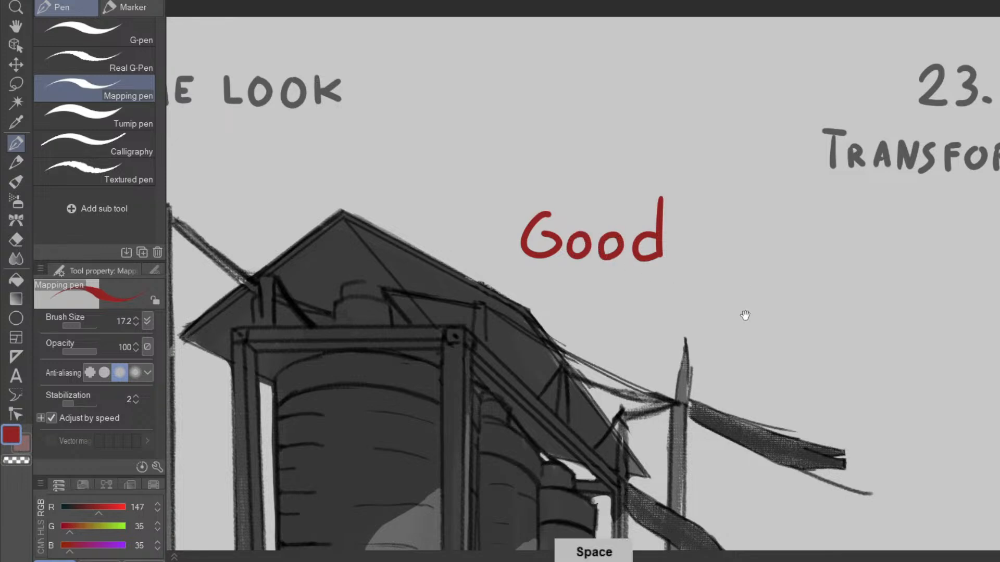
drag(745, 316, 685, 360)
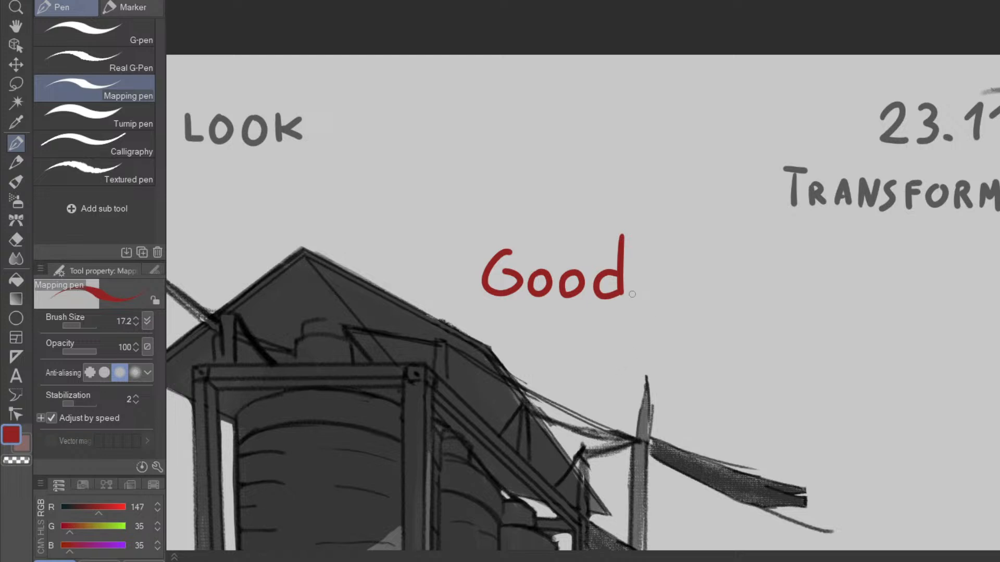
key(space)
drag(757, 424, 627, 273)
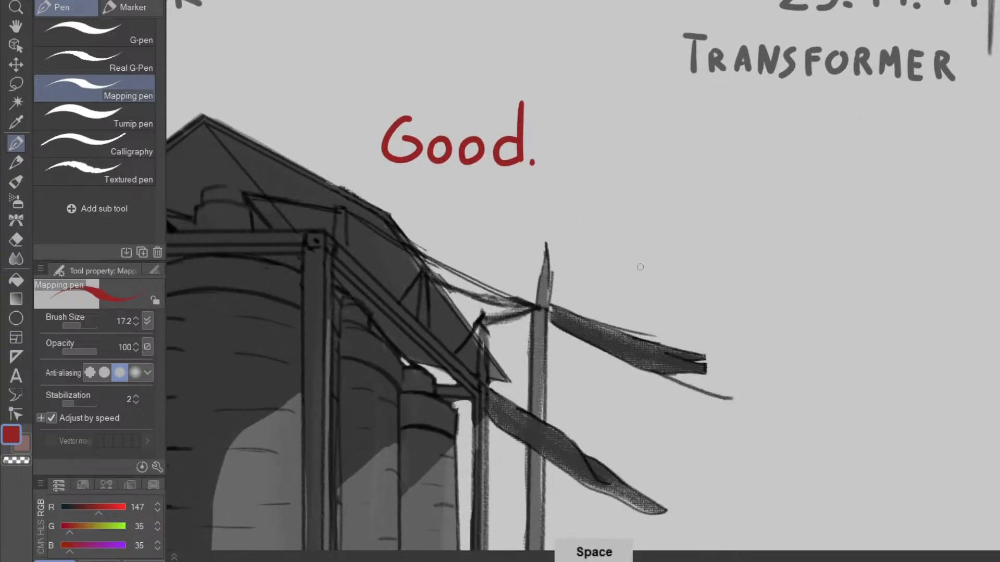
- Write "LOVE" in small red capitals below and beyond "Good.", in the empty space above the broken pole's tip
mouse_move(579, 200)
mouse_down()
mouse_move(588, 230)
mouse_move(605, 216)
mouse_move(613, 224)
mouse_move(600, 226)
mouse_move(614, 230)
mouse_move(605, 218)
mouse_move(630, 232)
mouse_move(642, 214)
mouse_move(658, 233)
mouse_up()
key(ctrl+z)
key(ctrl+z)
key(e)
key(p)
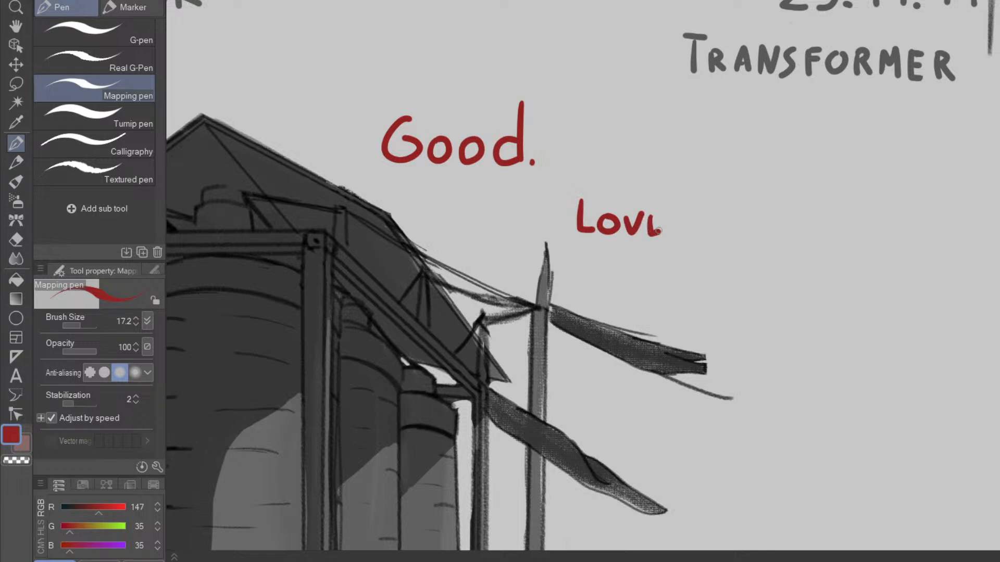
- Write "THE" in matching red capitals after "LOVE" on the same line
key(space)
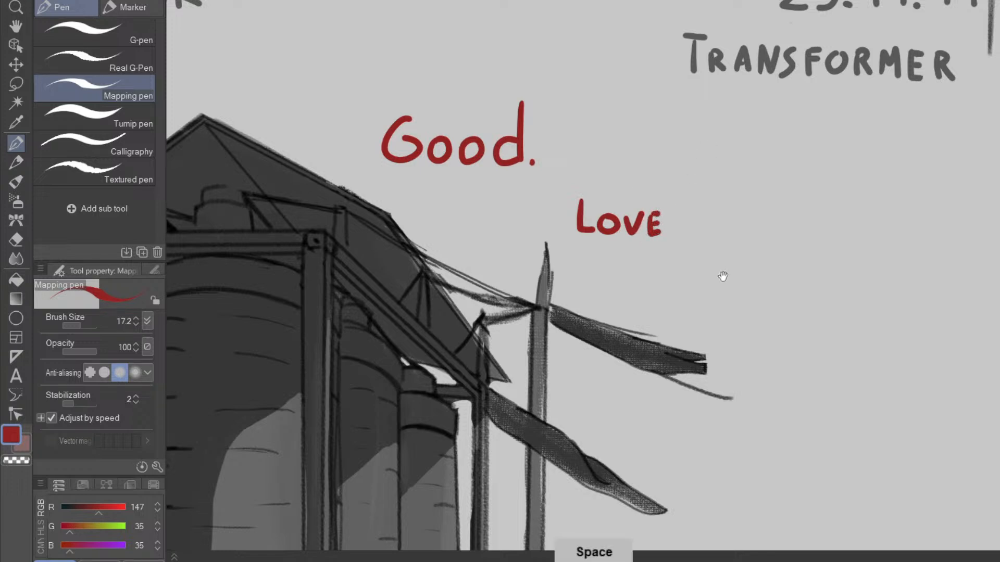
drag(722, 276, 684, 319)
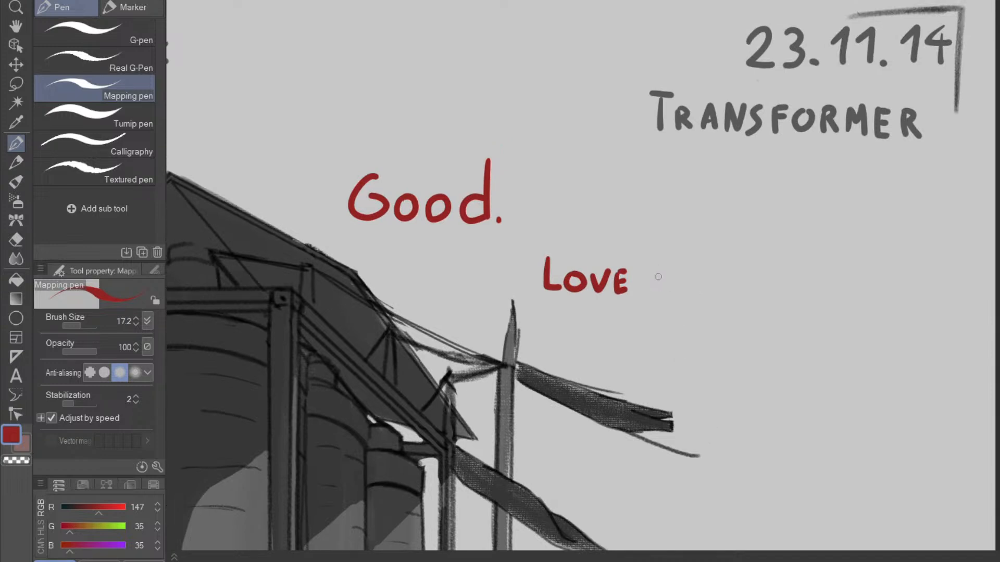
mouse_move(659, 271)
mouse_down()
mouse_move(659, 294)
mouse_move(670, 271)
mouse_move(676, 294)
mouse_move(688, 294)
mouse_up()
drag(677, 284, 700, 294)
mouse_move(700, 295)
mouse_down()
mouse_move(717, 295)
mouse_move(713, 284)
mouse_up()
drag(699, 271, 715, 272)
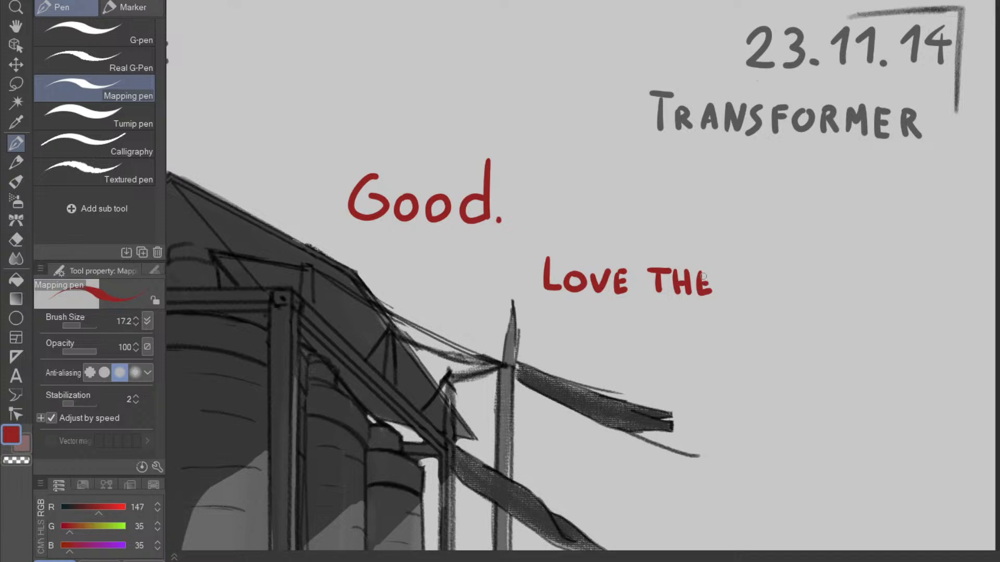
- Complete the red note by writing "ROOF" after "LOVE THE"
key(space)
drag(768, 340, 730, 306)
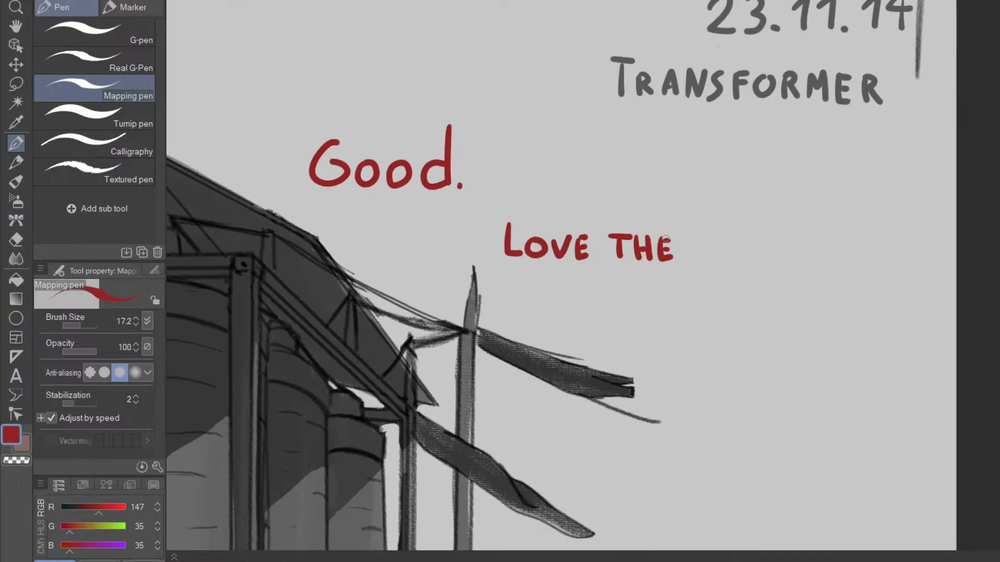
scroll(719, 250, down, 4)
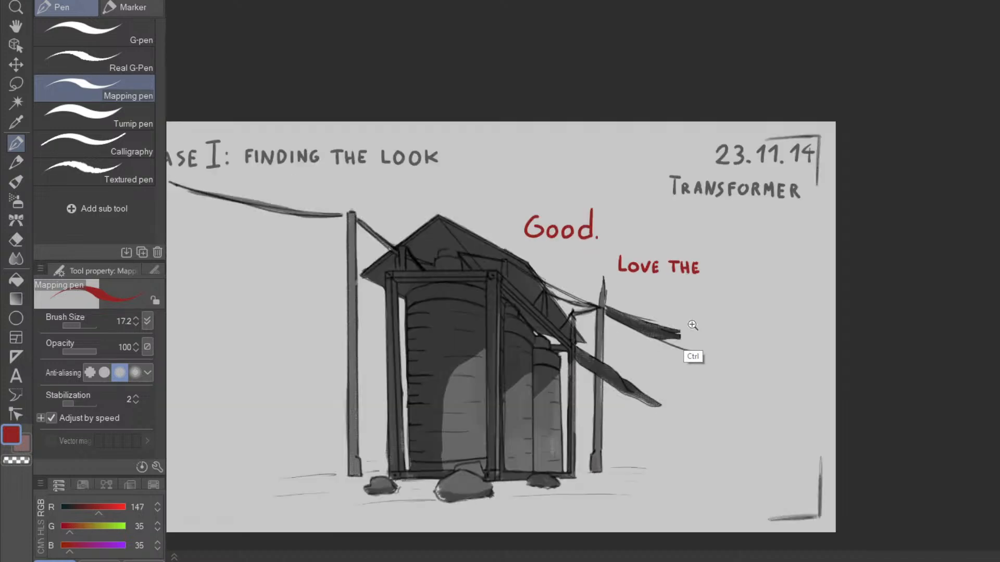
scroll(703, 328, up, 3)
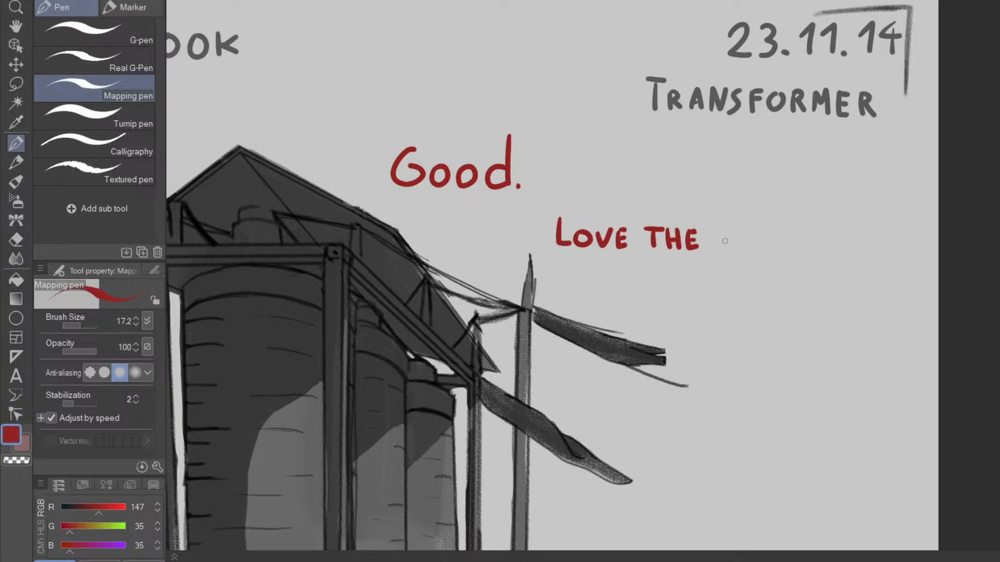
mouse_move(726, 229)
mouse_down()
mouse_move(726, 254)
mouse_move(727, 241)
mouse_move(738, 251)
mouse_move(753, 230)
mouse_move(777, 250)
mouse_move(775, 232)
mouse_move(795, 244)
mouse_up()
click(794, 248)
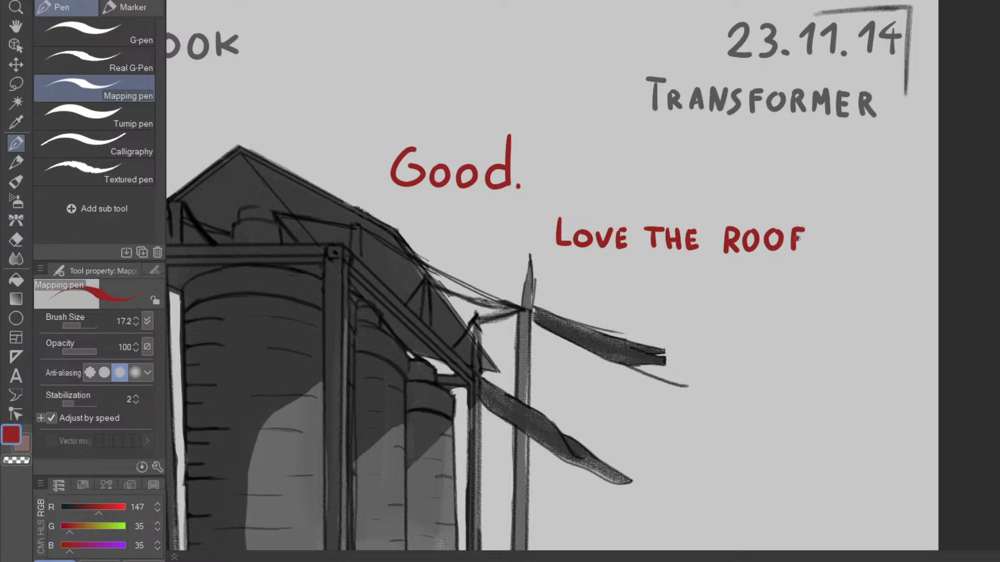
drag(828, 374, 866, 259)
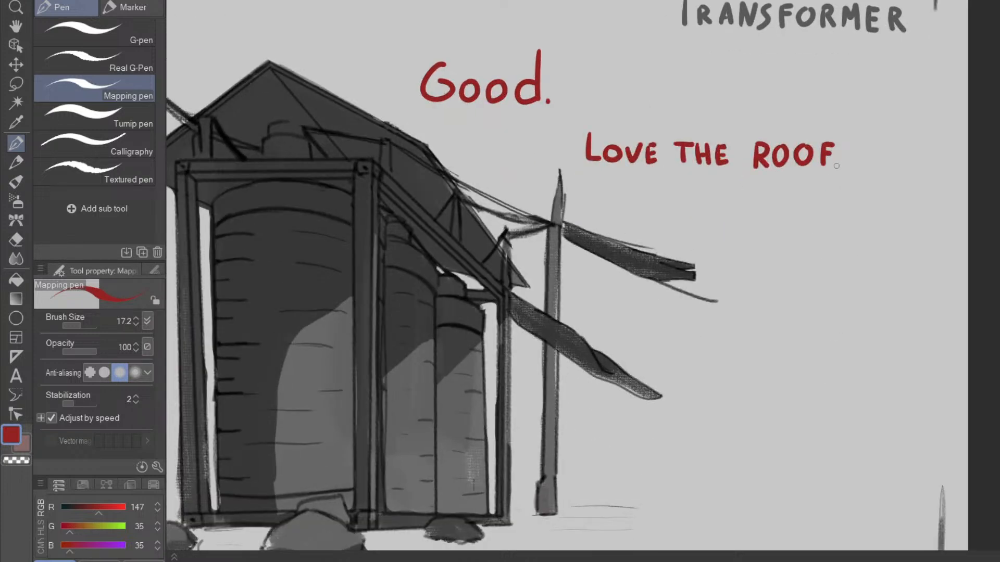
mouse_move(754, 397)
mouse_down()
mouse_move(855, 341)
mouse_move(784, 400)
mouse_move(811, 349)
mouse_up()
scroll(830, 342, down, 3)
scroll(815, 321, down, 2)
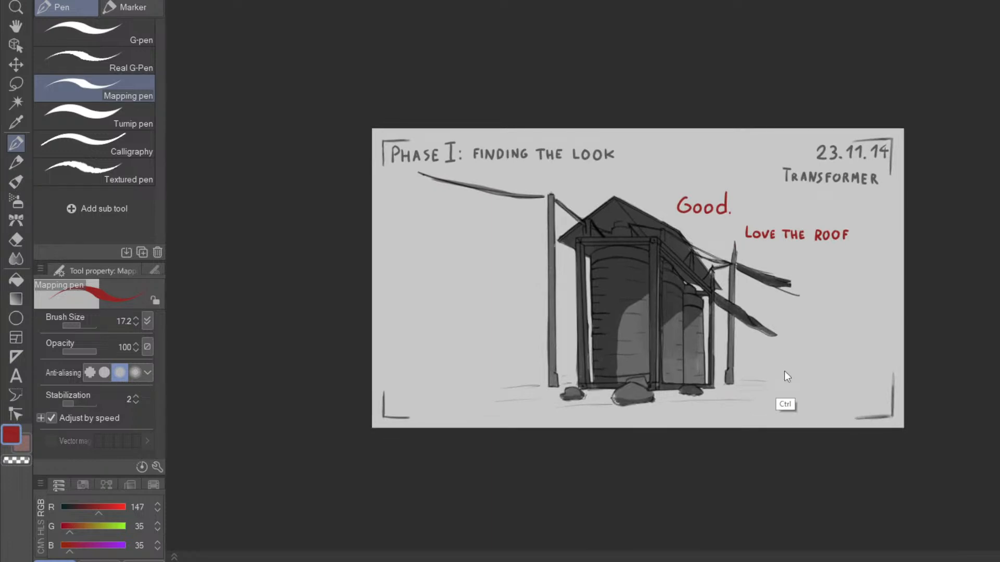